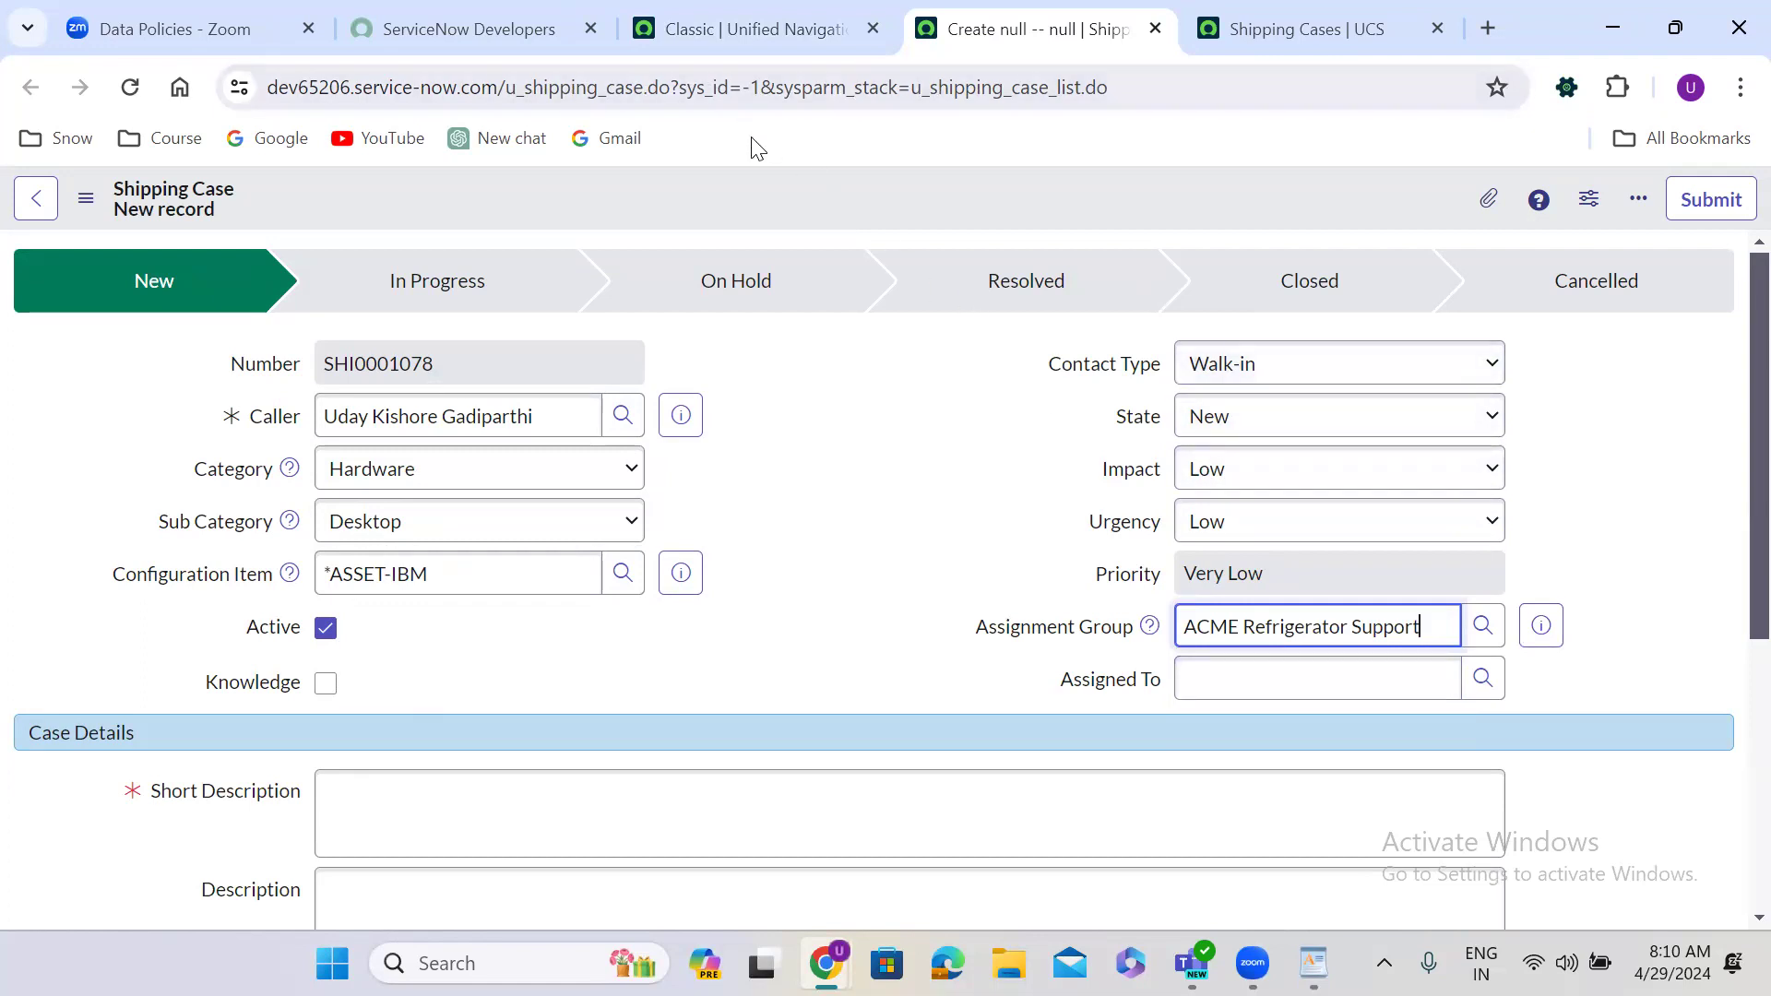
Step: Save the new shipping case with the short description "test" and refresh the Shipping Cases list
left_click(479, 807)
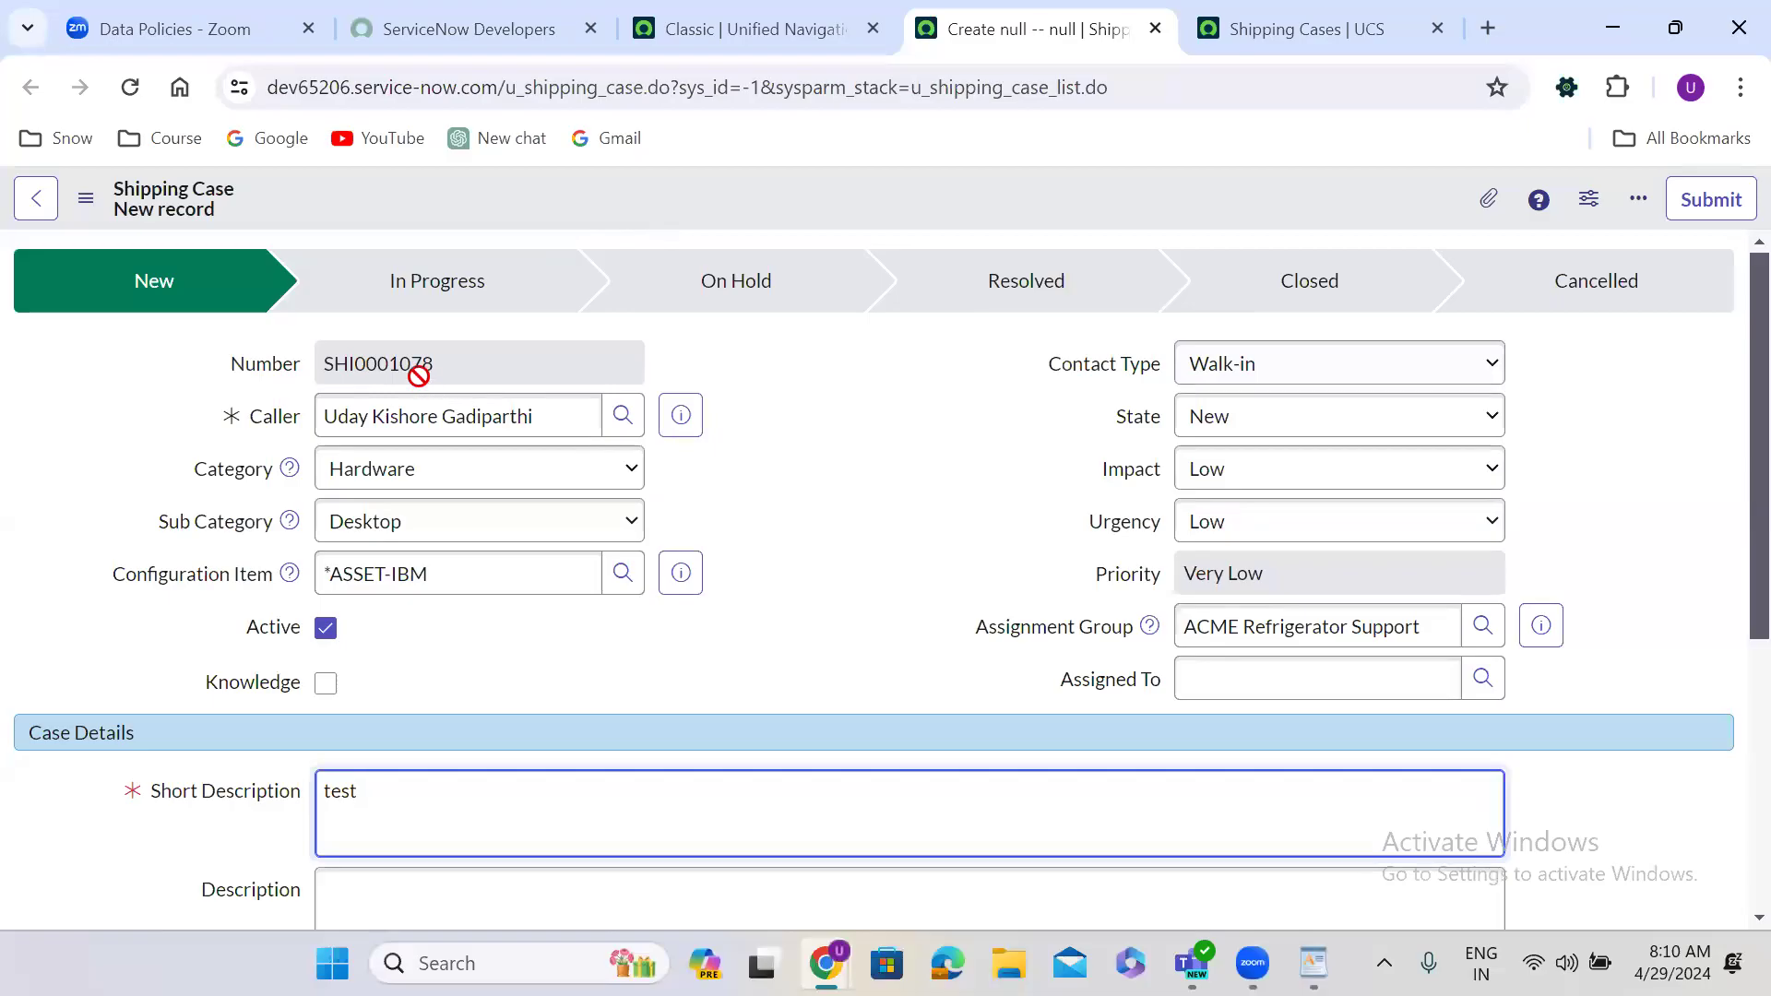
right_click(754, 206)
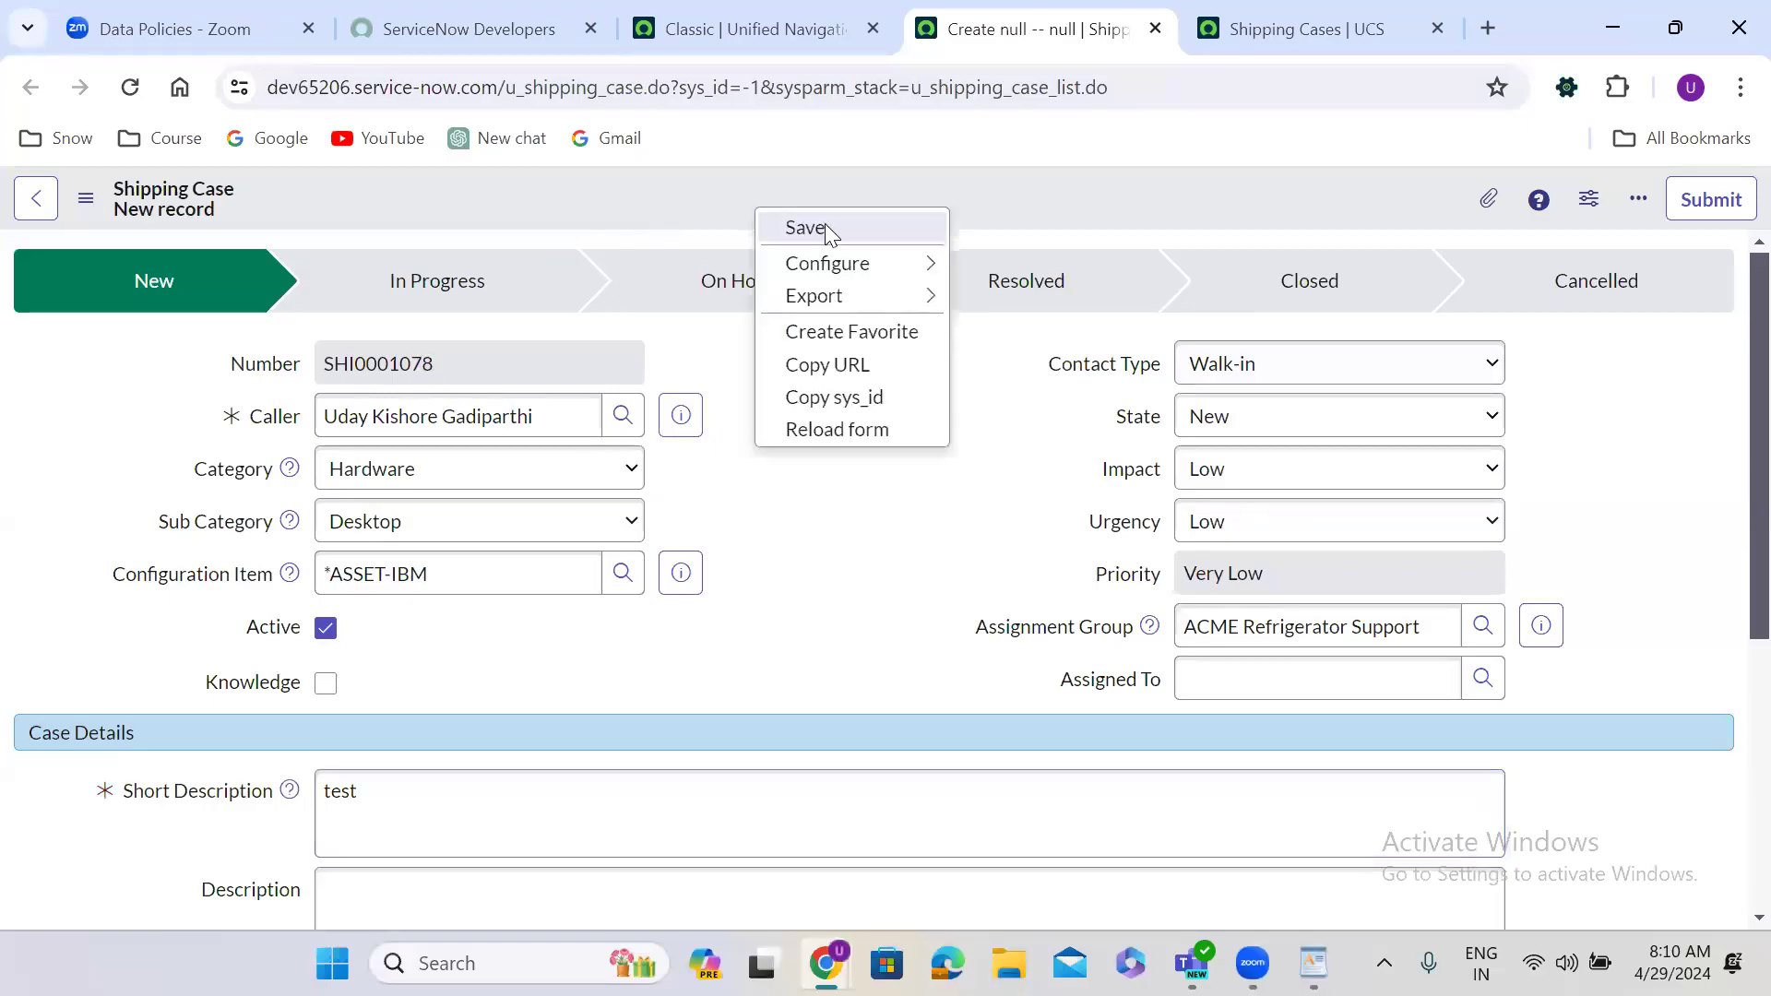
left_click(824, 227)
left_click(1257, 22)
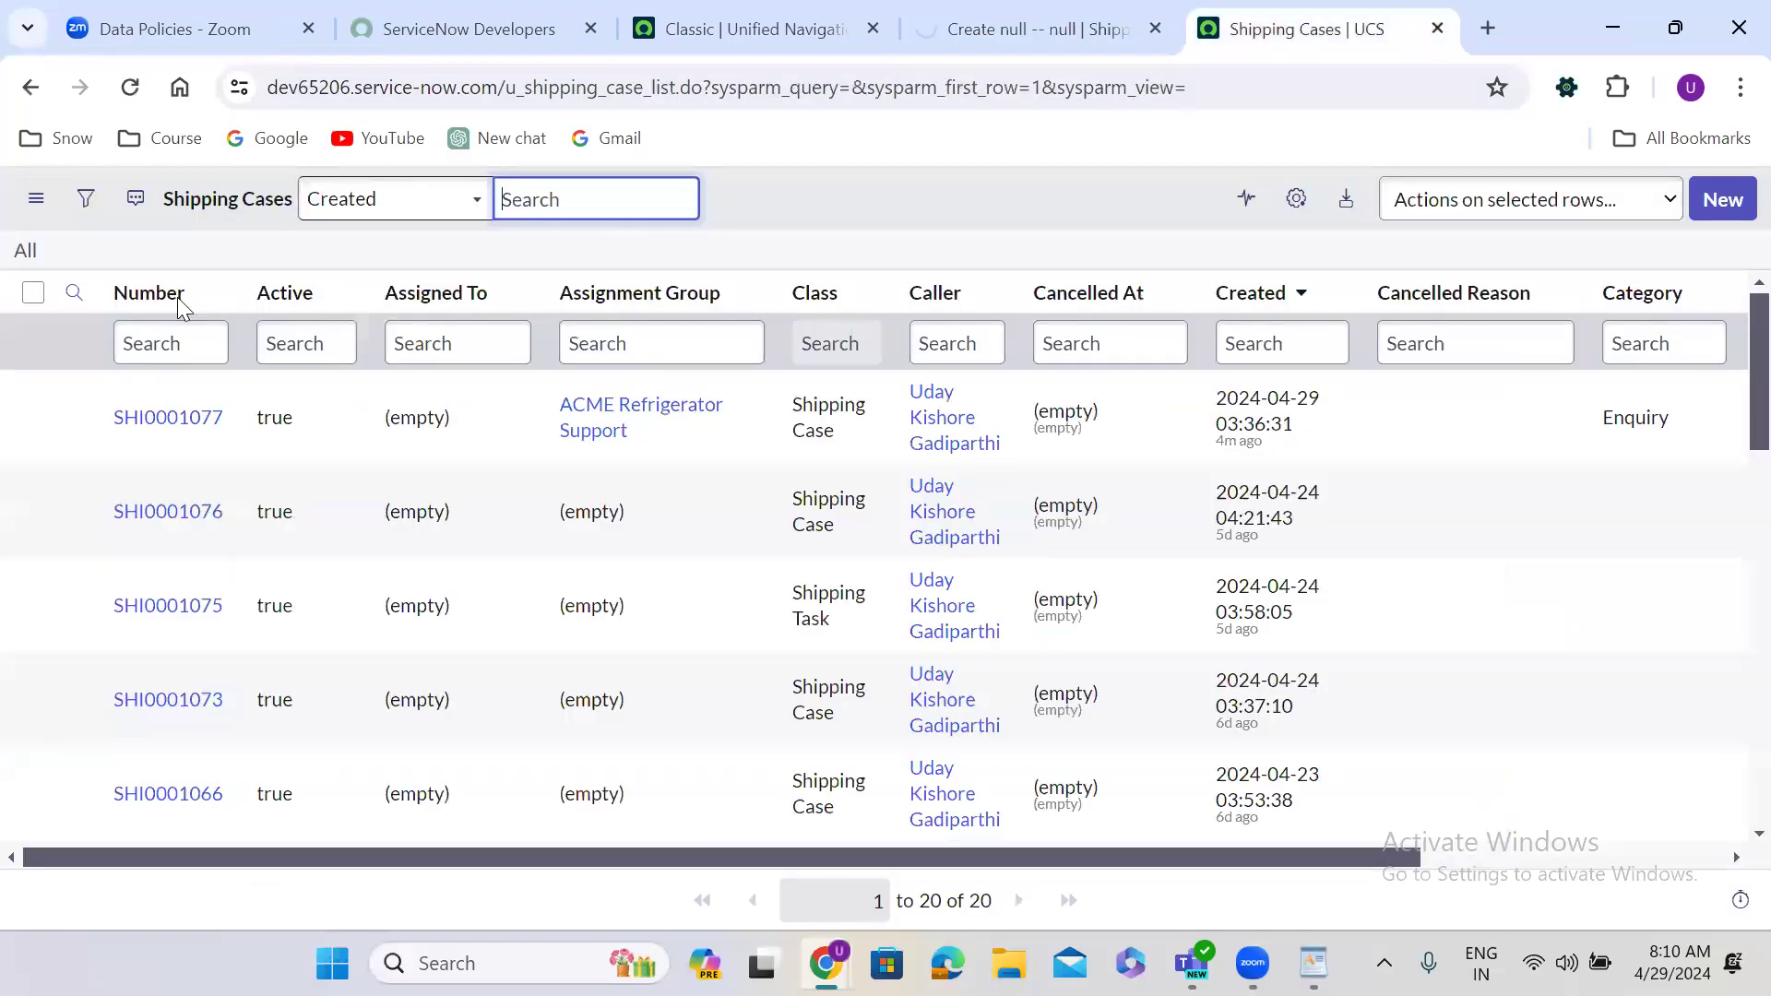
left_click(24, 252)
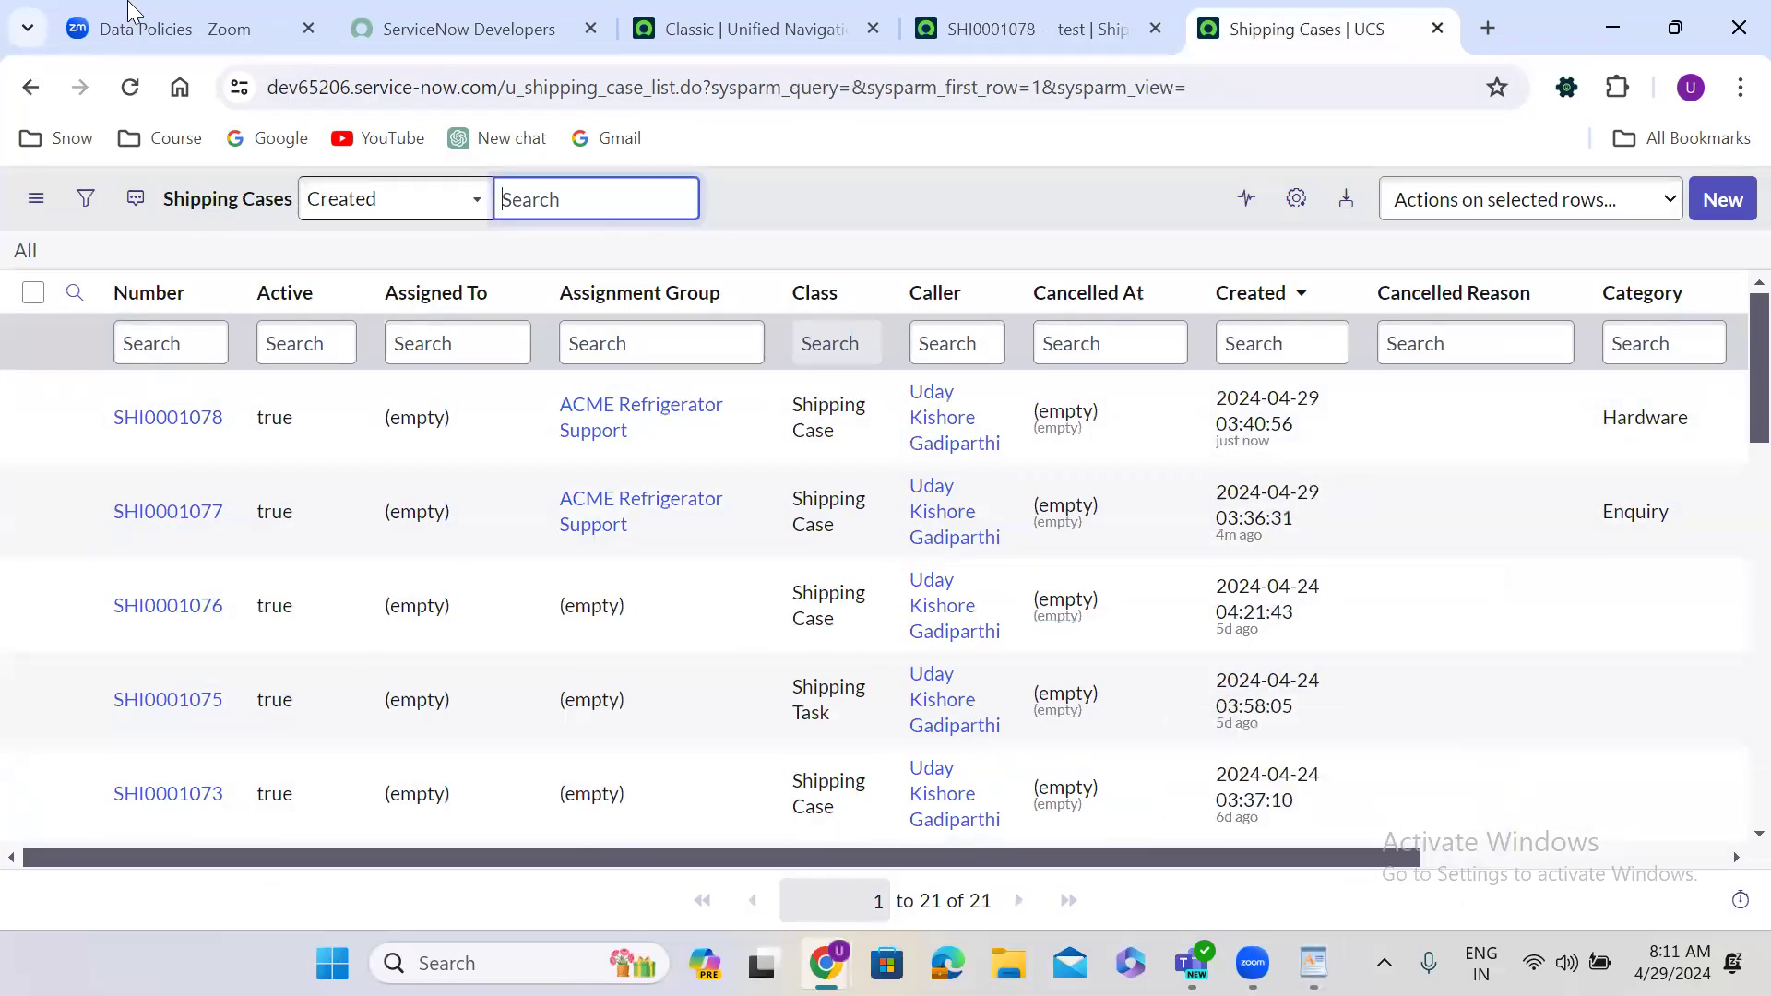
Step: Switch to the Data Policies whiteboard and select the External systems label in the diagram
left_click(143, 23)
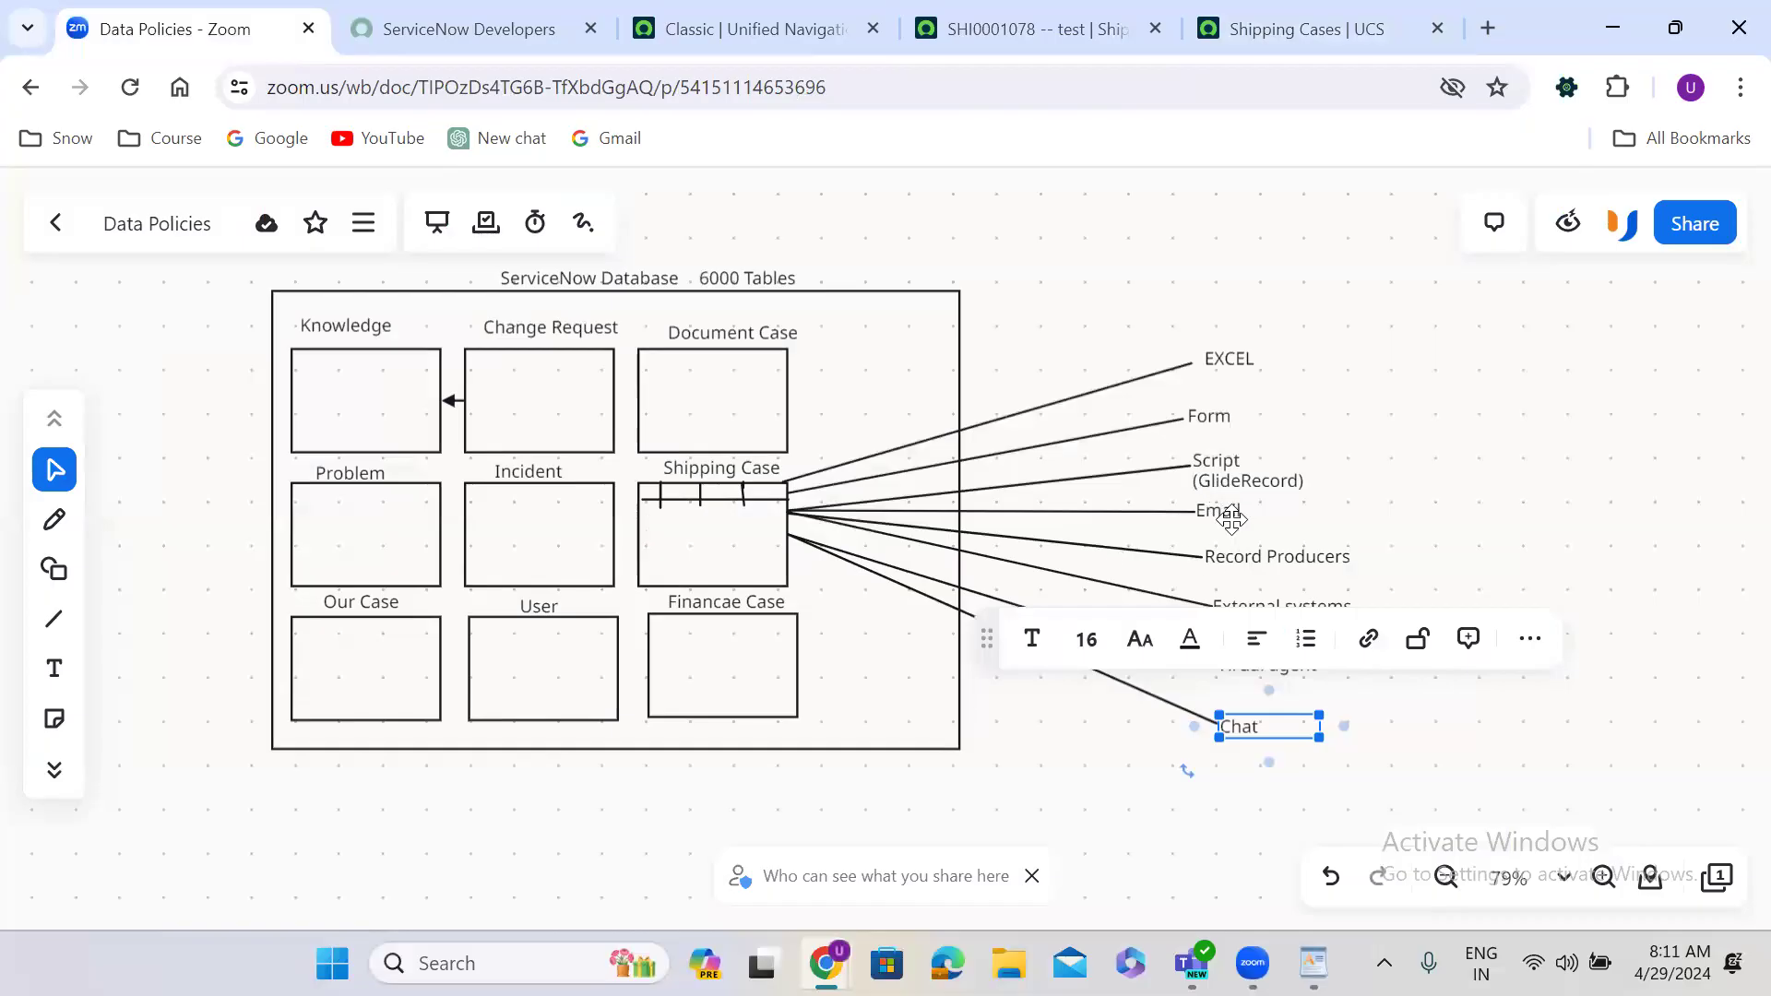
left_click(1508, 581)
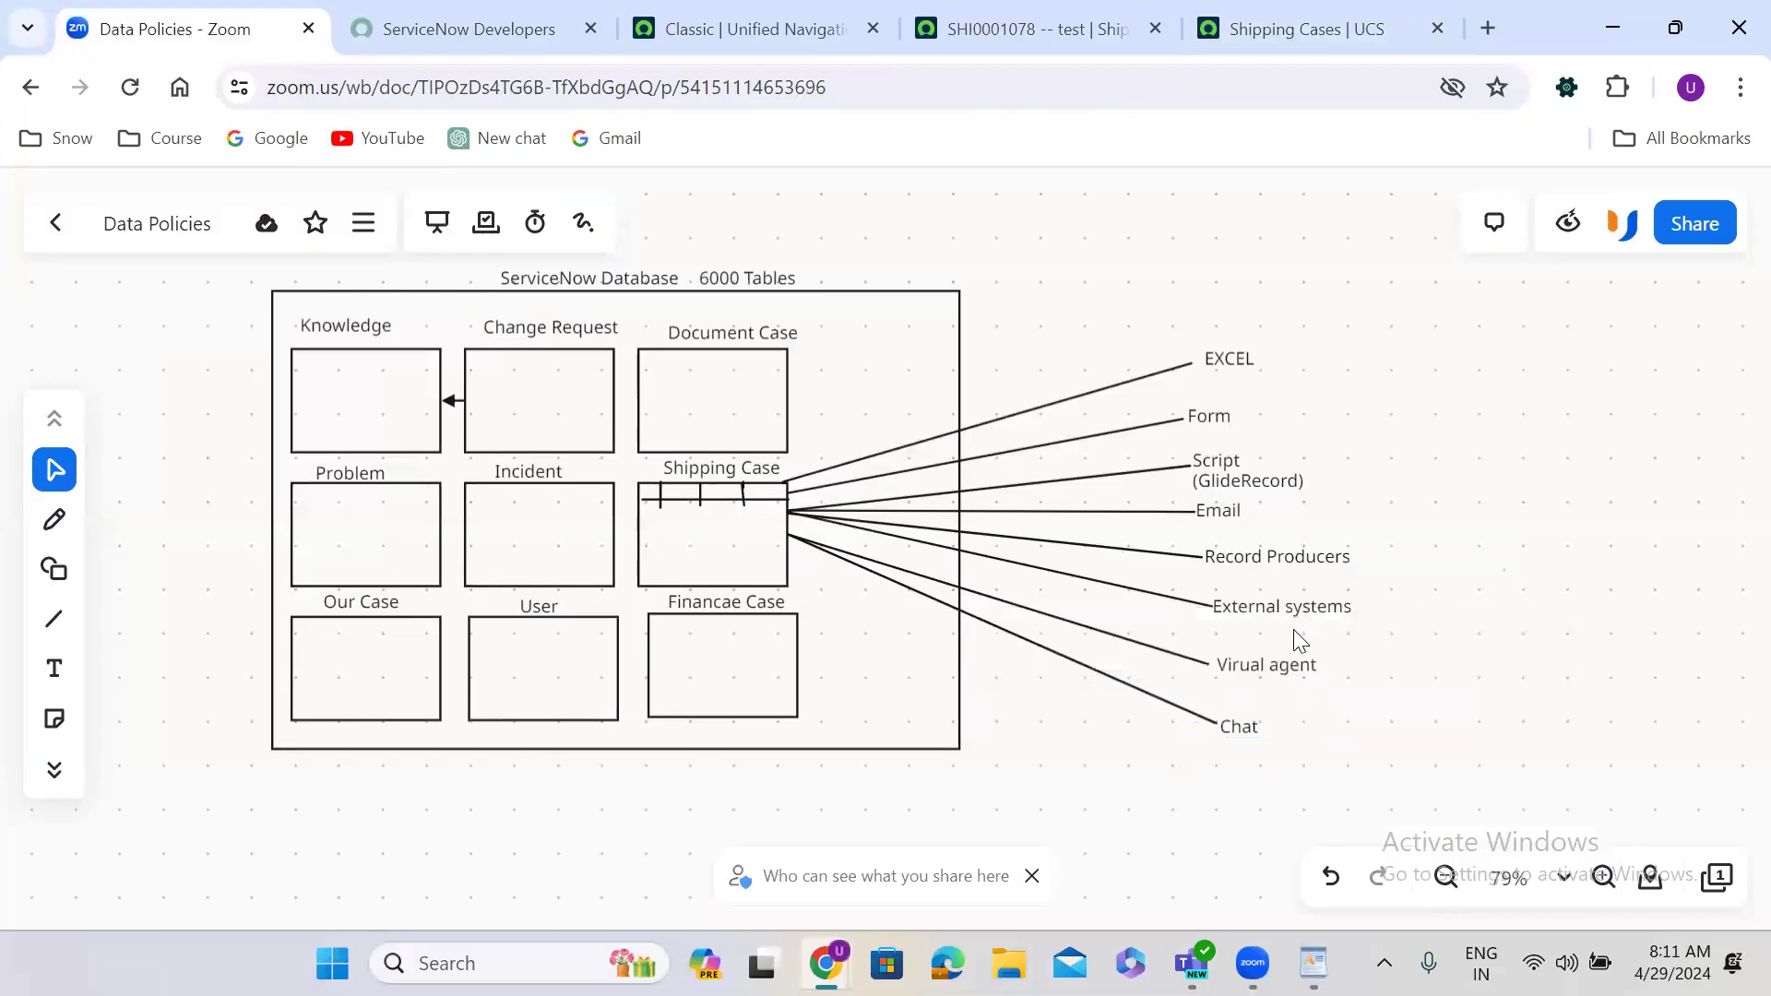
left_click(1266, 608)
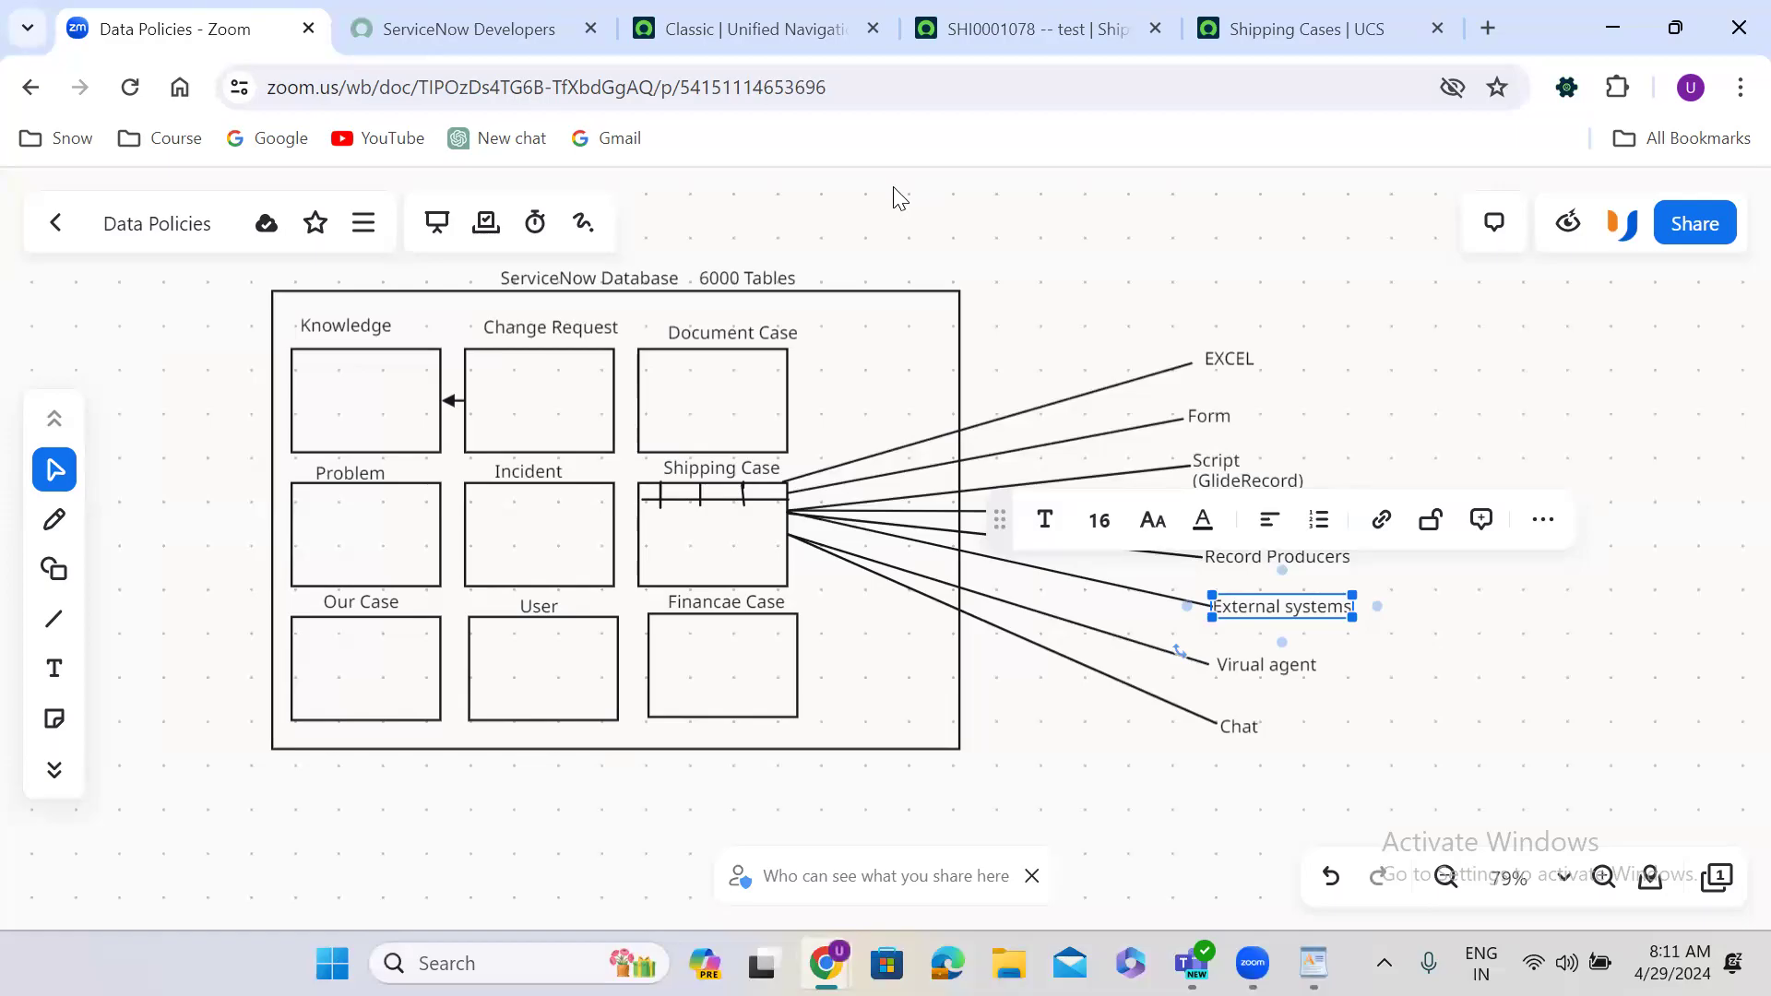
Step: Return to the ServiceNow home page, find REST API Explorer in the navigator and open it in a new browser tab
left_click(719, 31)
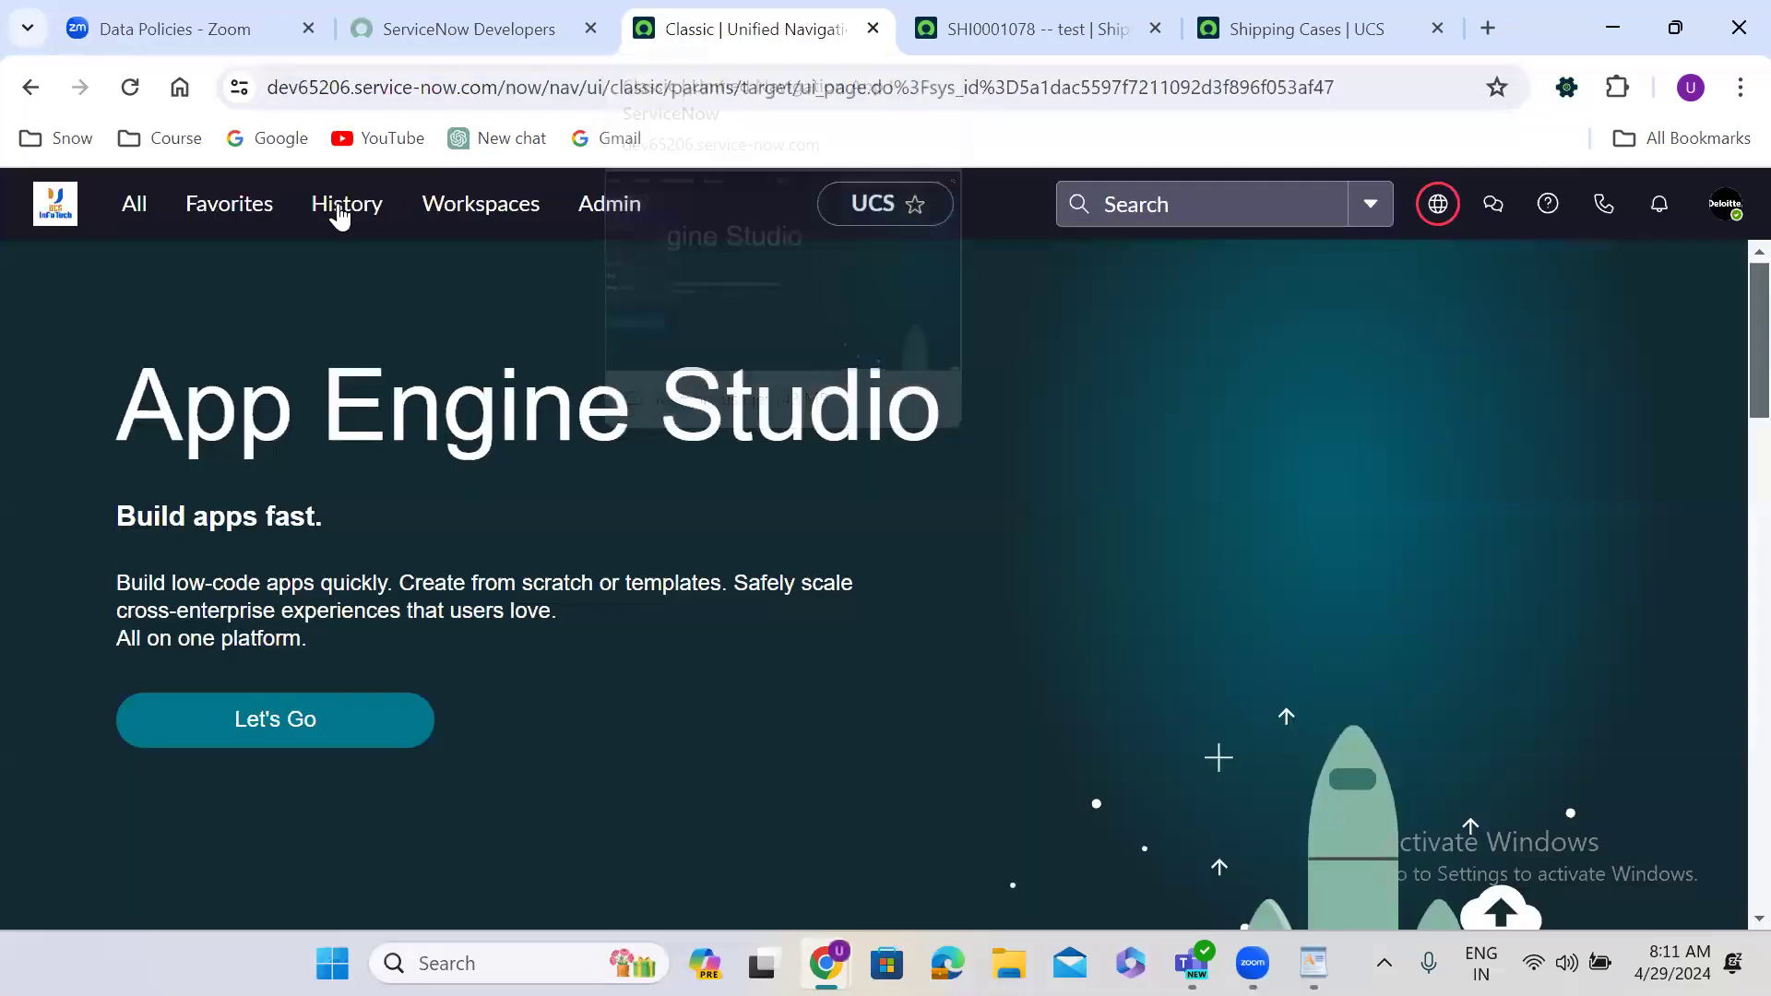
left_click(128, 224)
type("rest api")
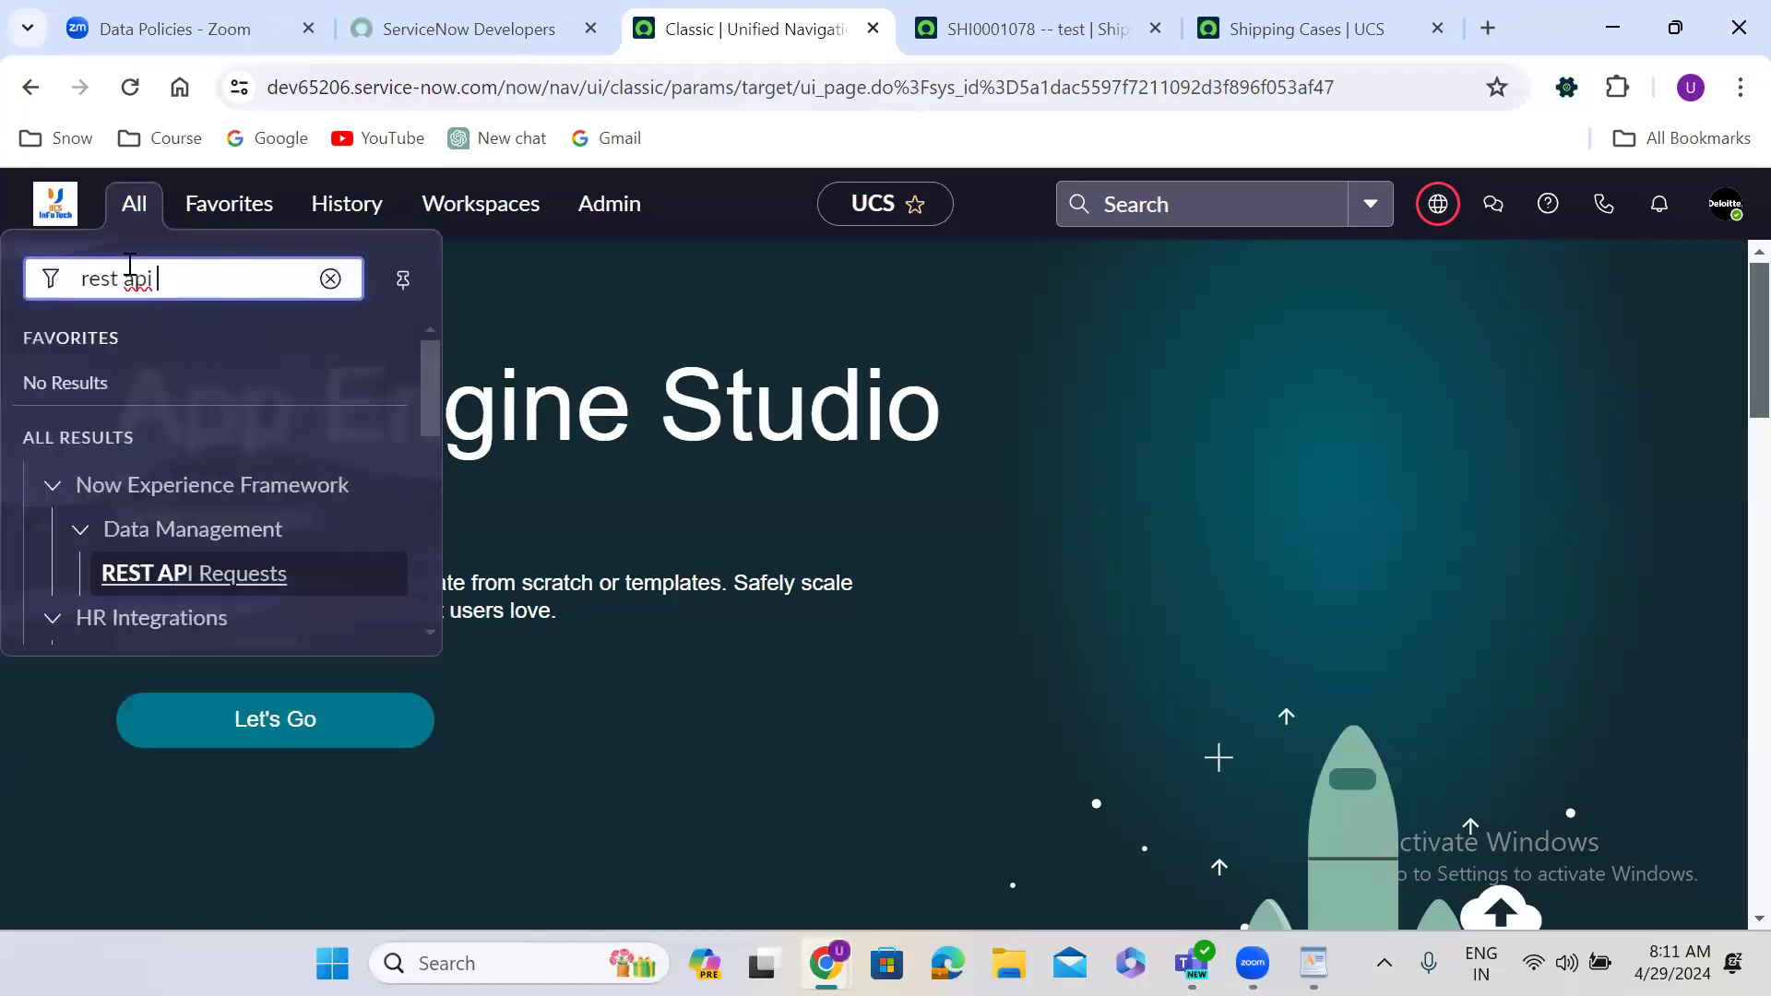
type(" ex")
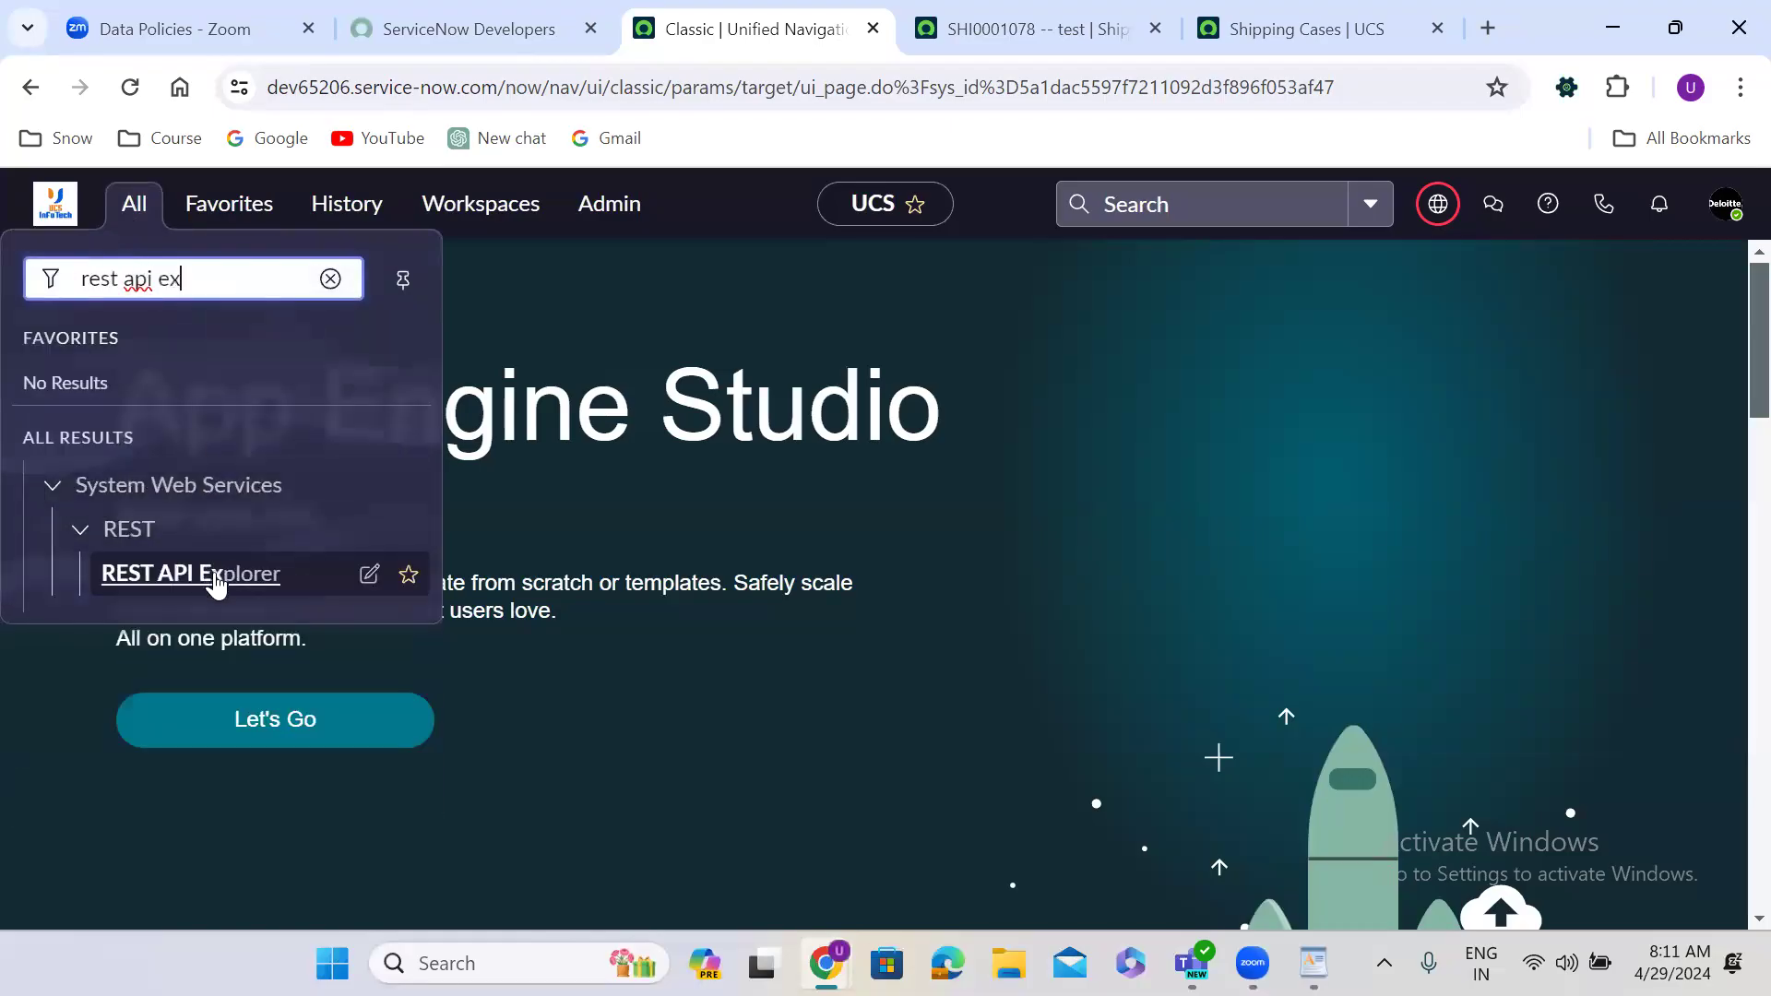
middle_click(215, 583)
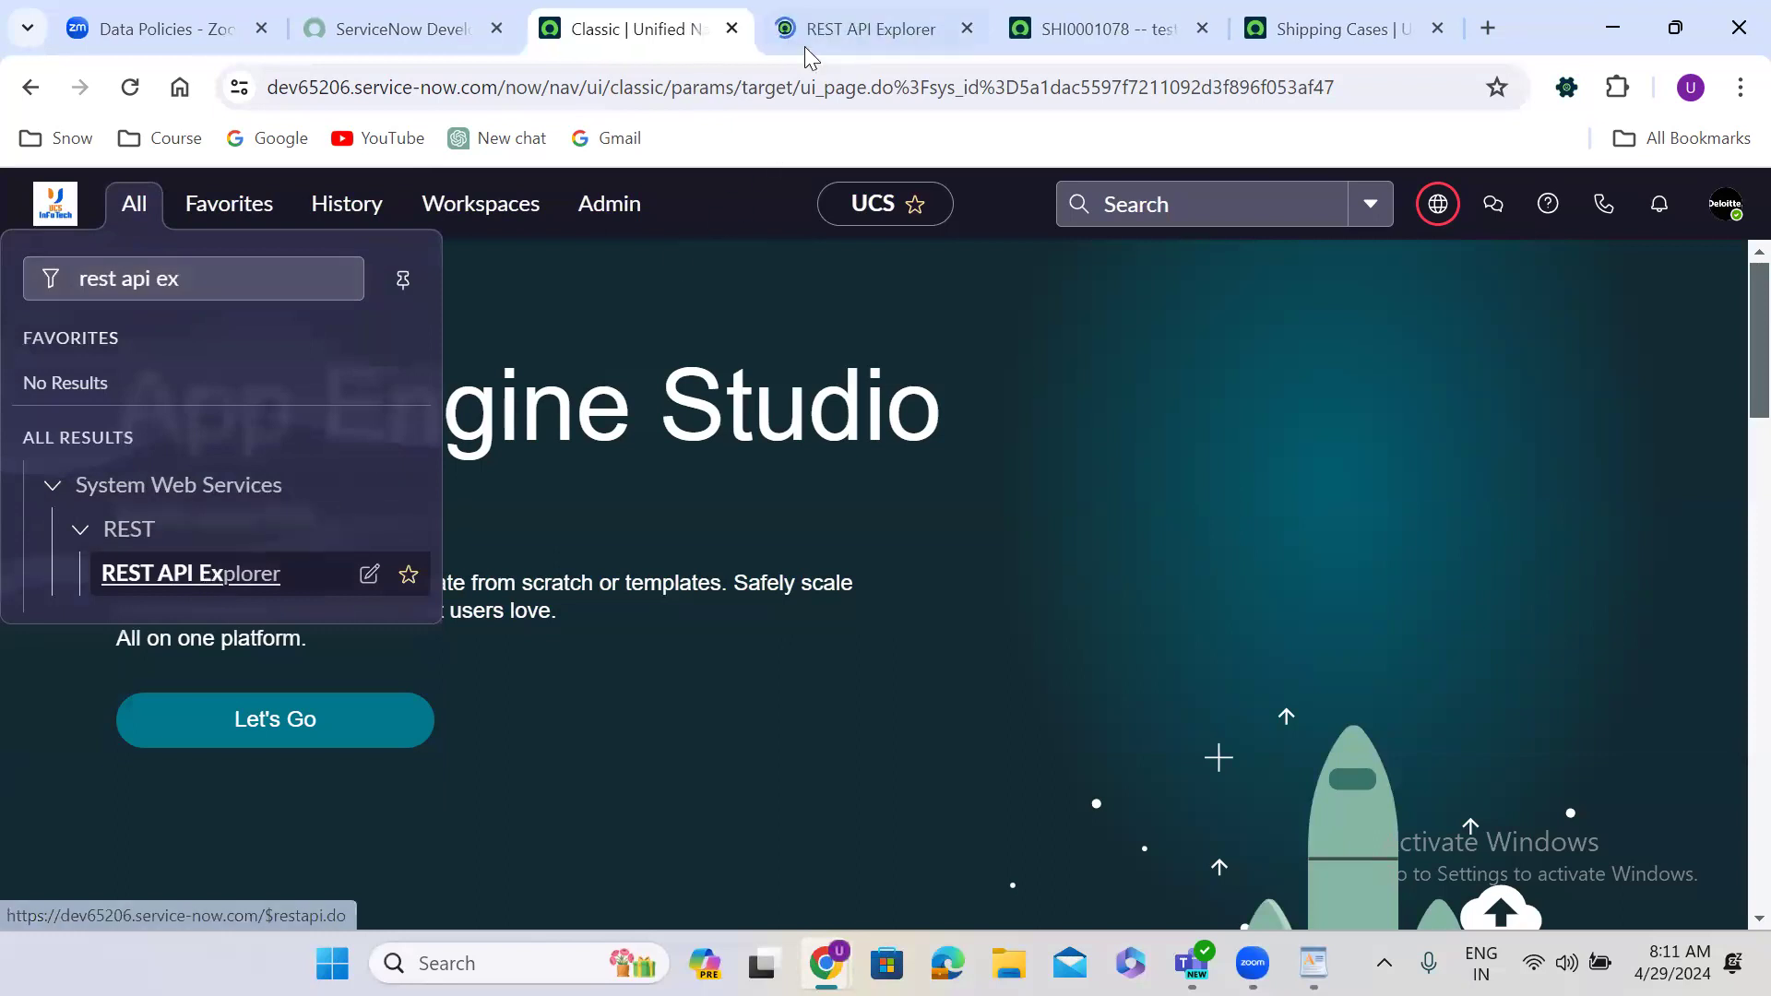
left_click(836, 28)
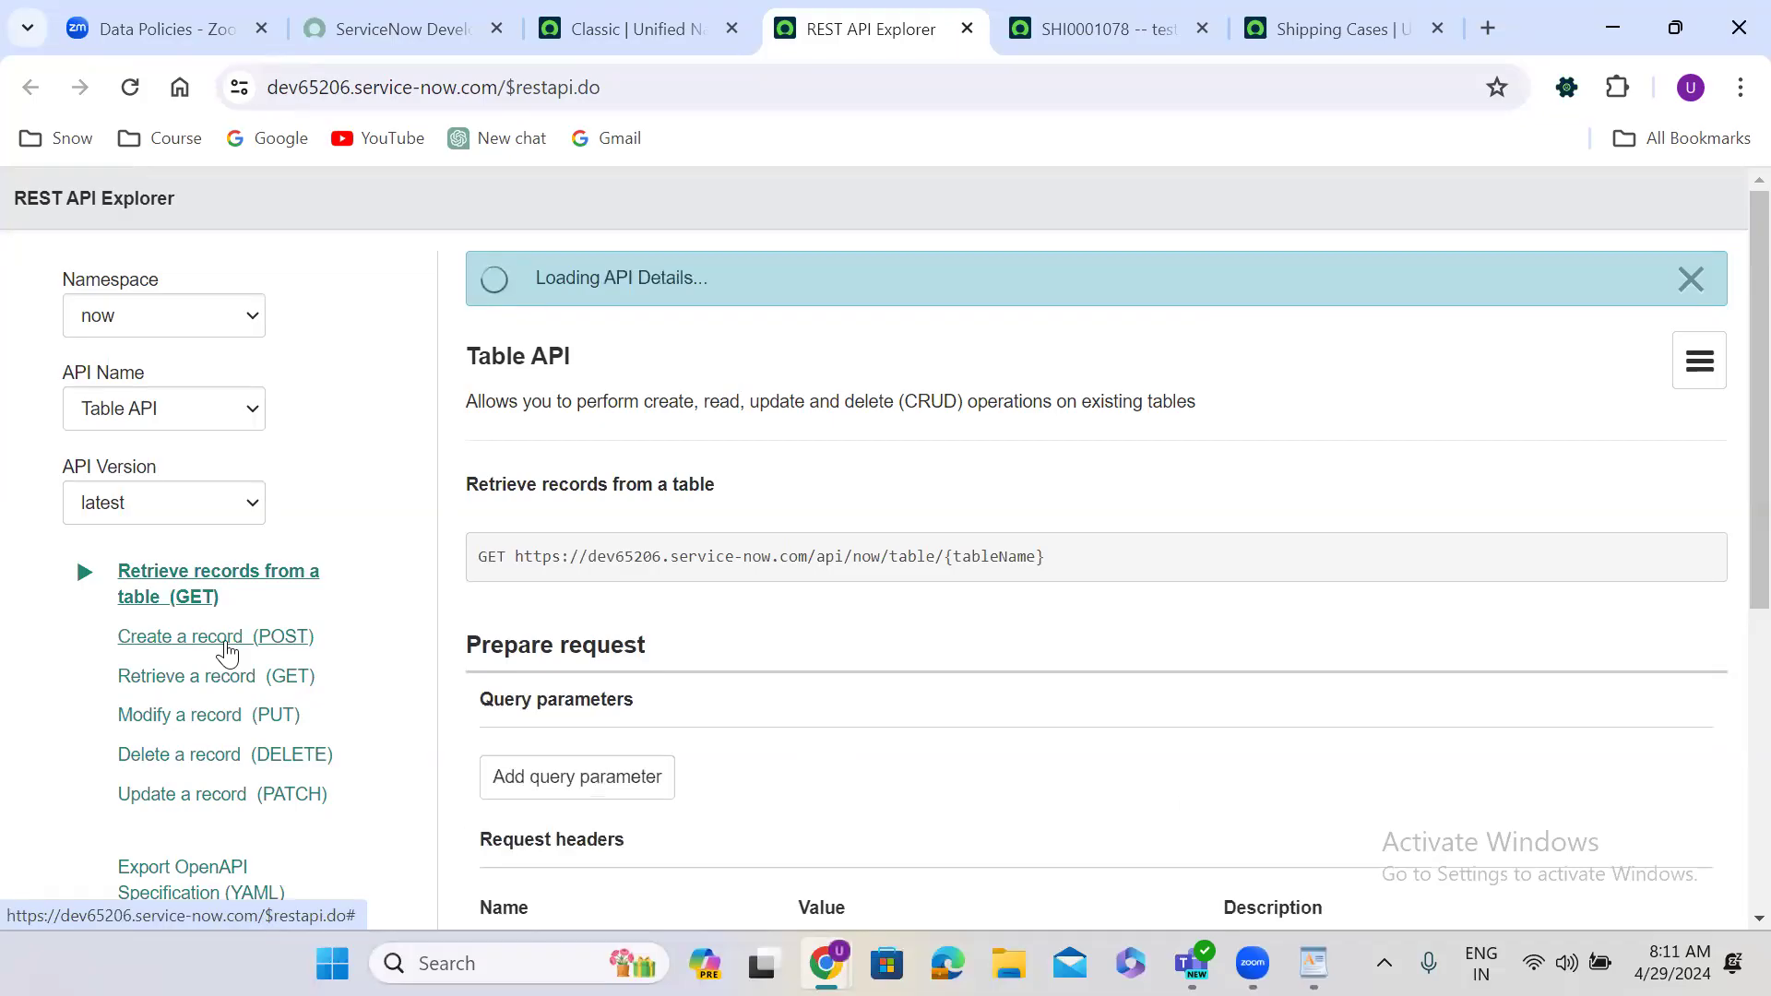
Step: Choose the Create a record (POST) operation and set tableName to Shipping Case (u_shipping_case)
left_click(226, 646)
scroll(846, 585, "down", 2)
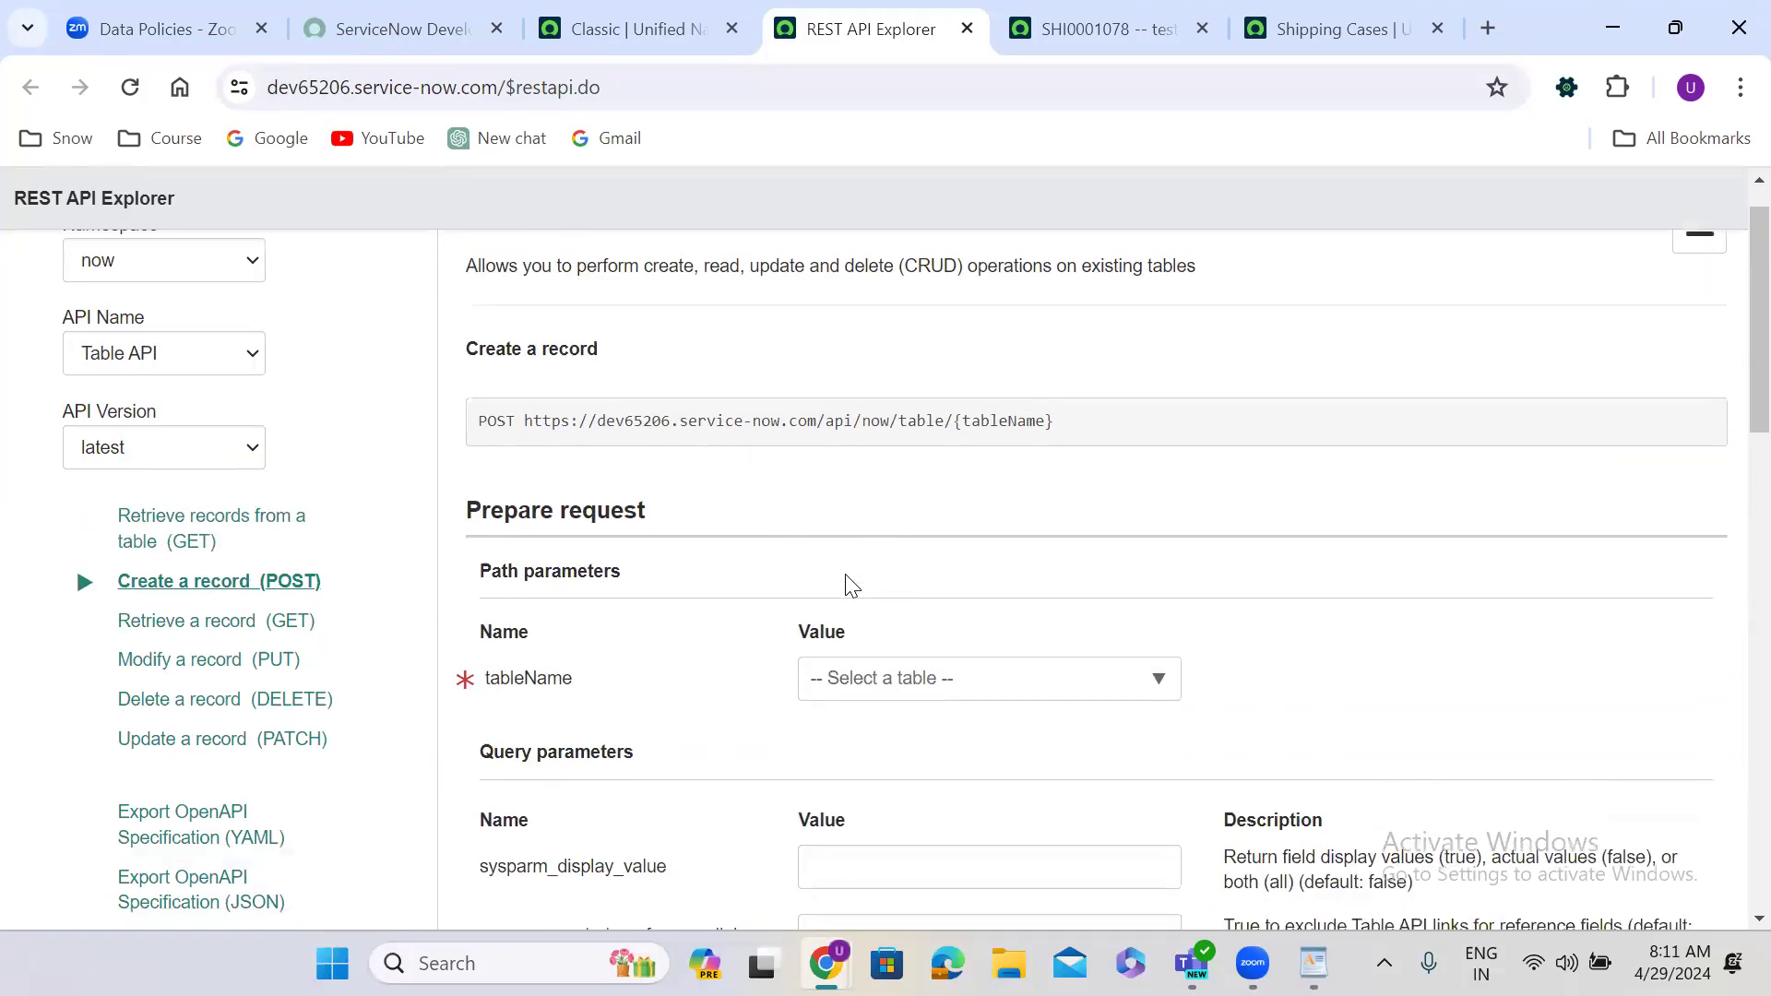
left_click(920, 515)
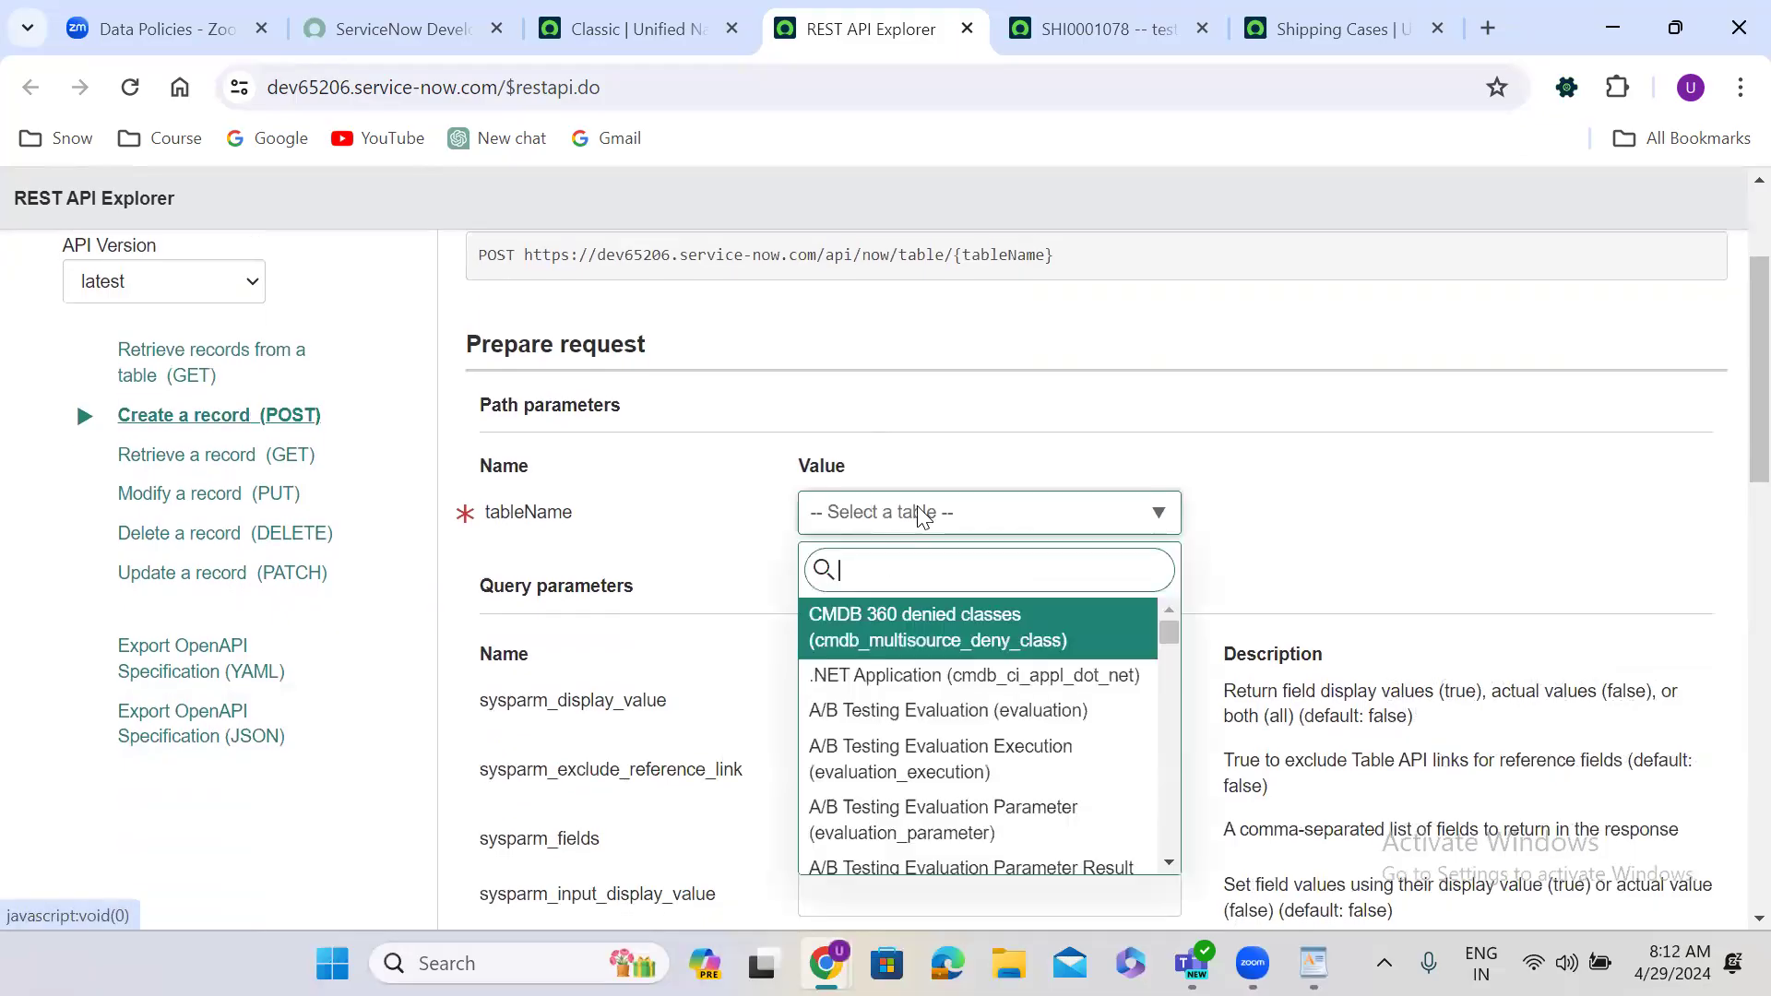
type("s")
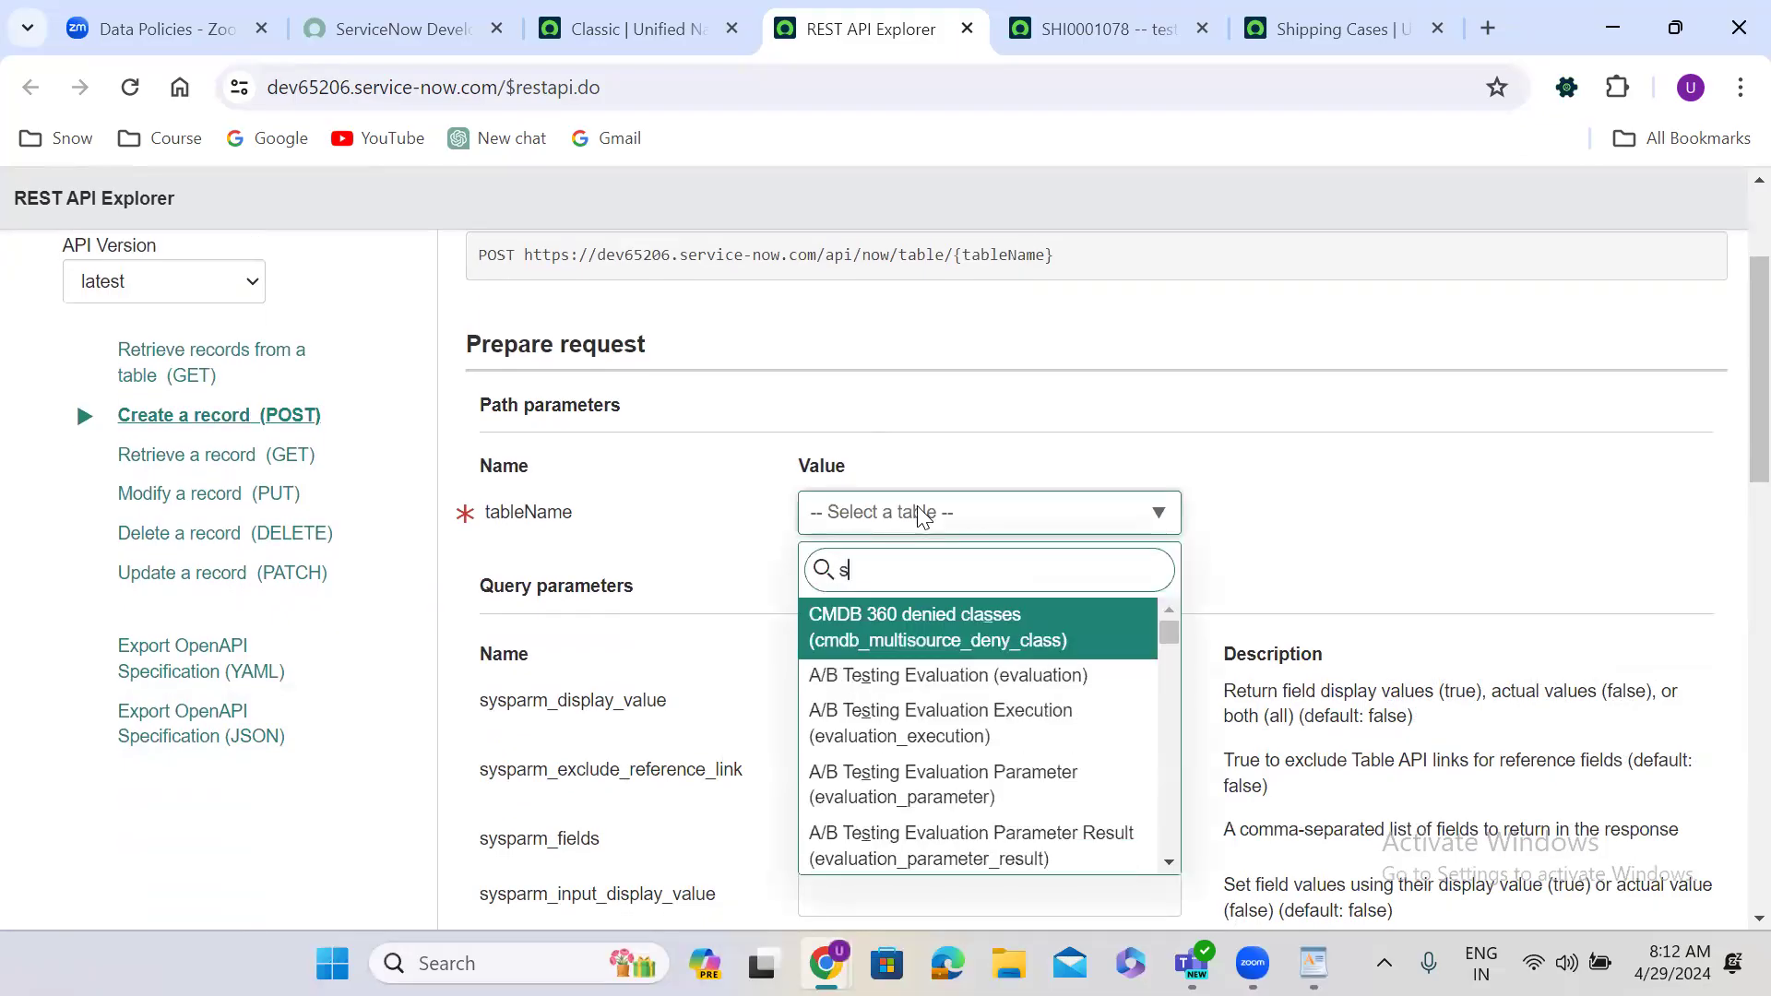
type("hippi")
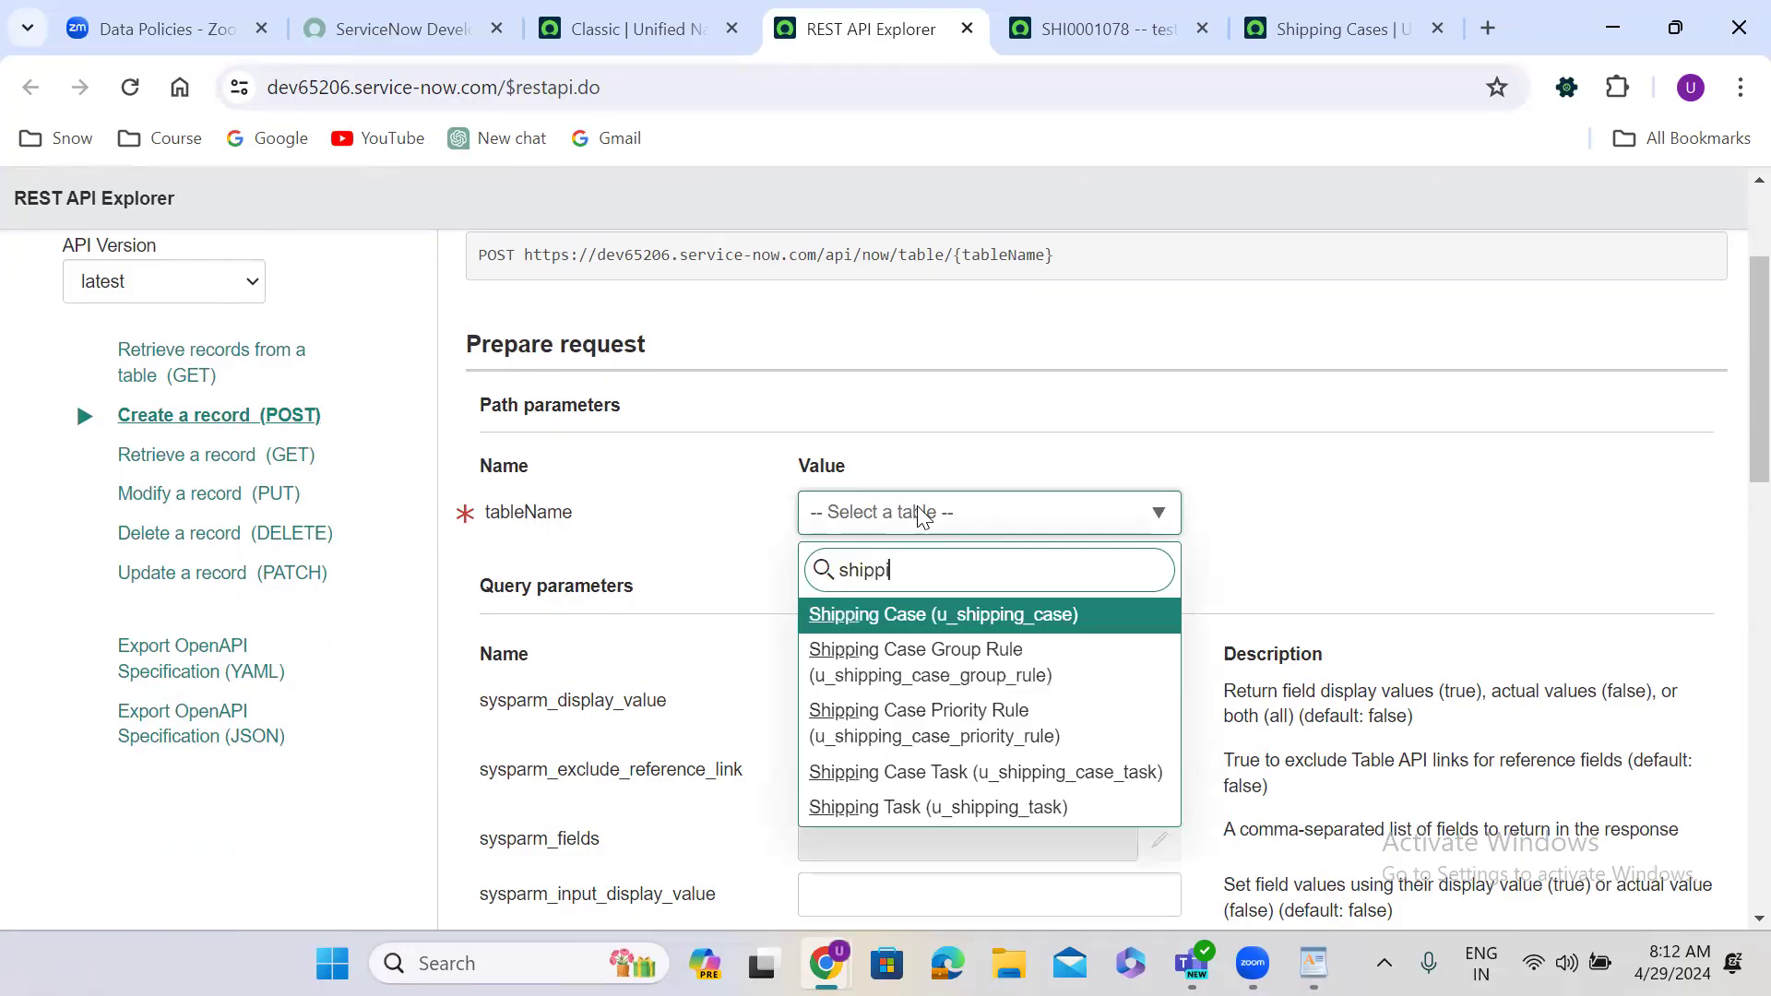
left_click(1005, 616)
Step: Add the Caller field to the request body in the builder
scroll(1286, 589, "down", 3)
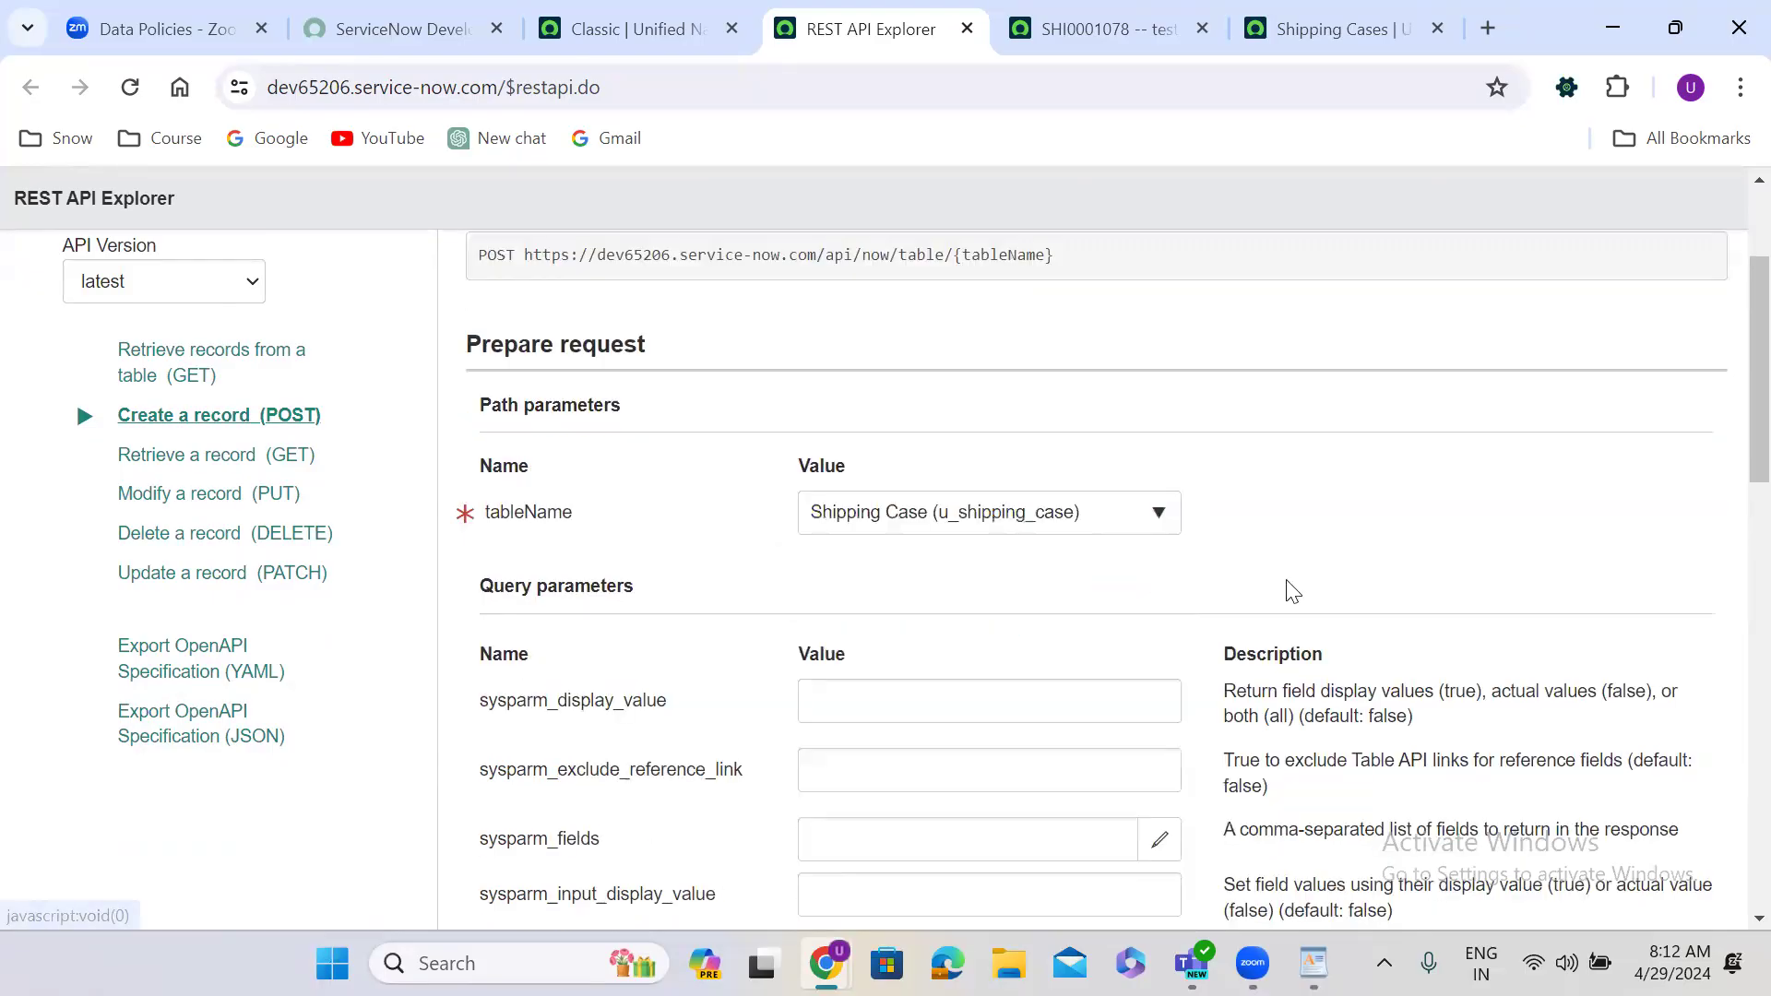
scroll(1289, 590, "down", 6)
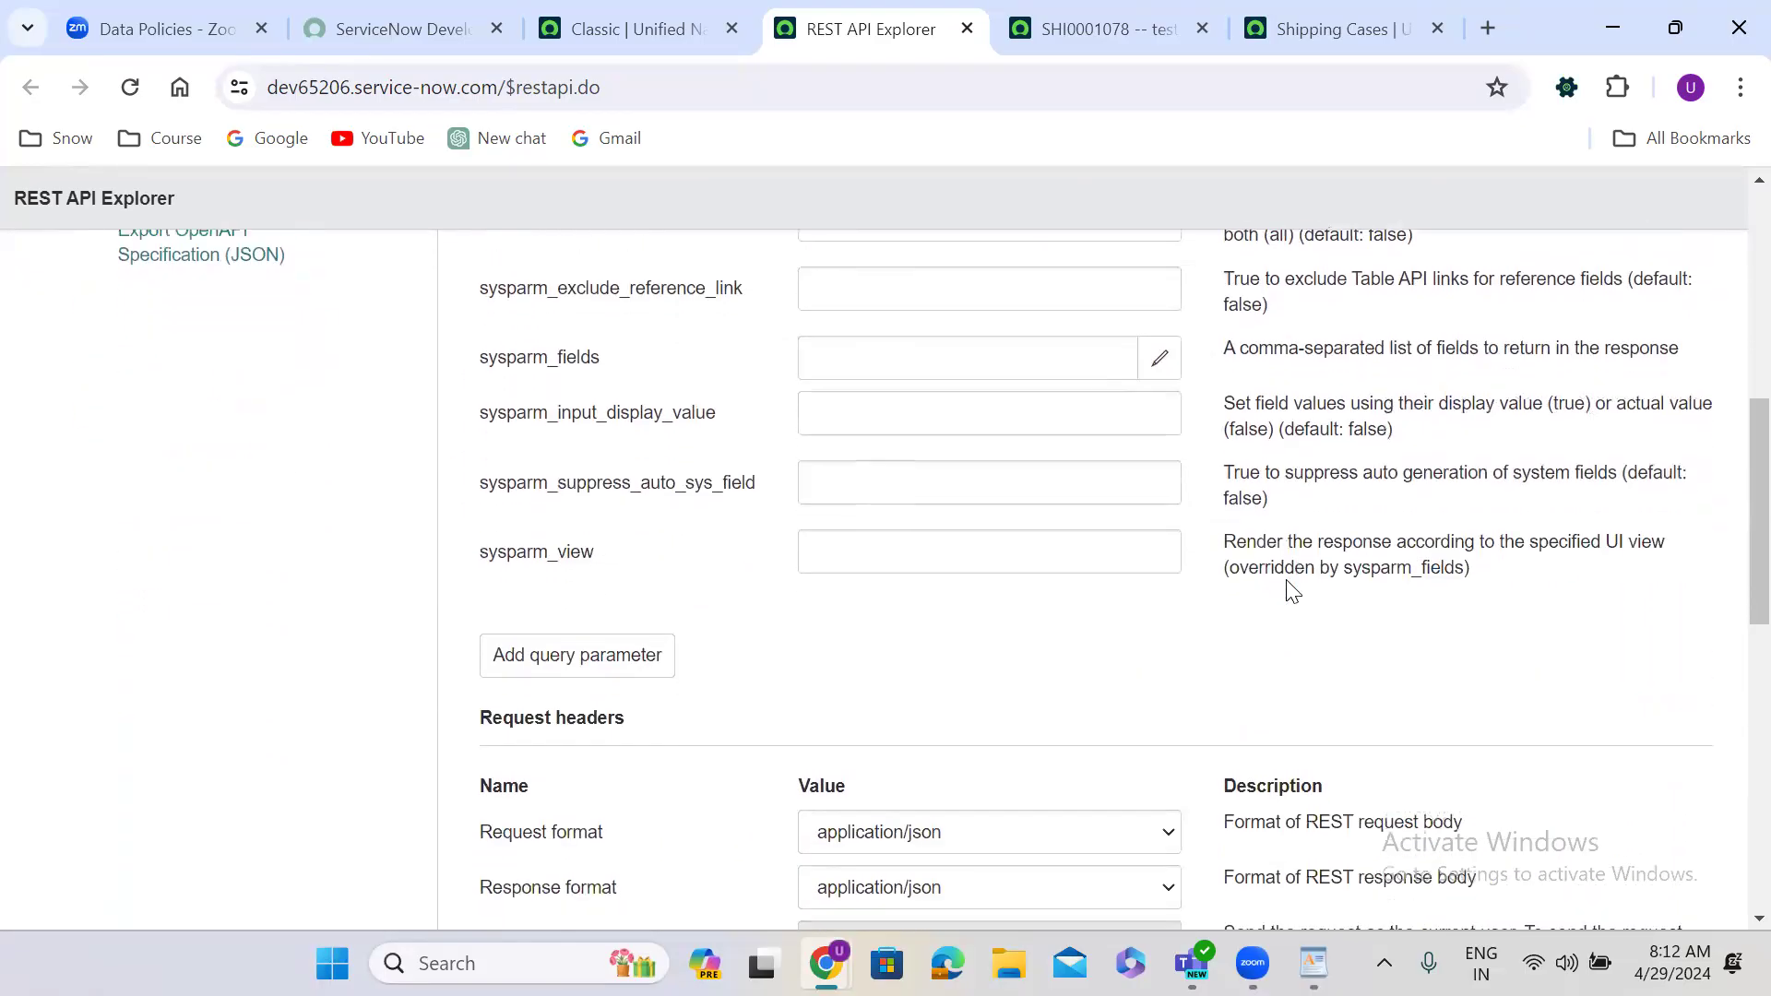
scroll(1292, 590, "down", 4)
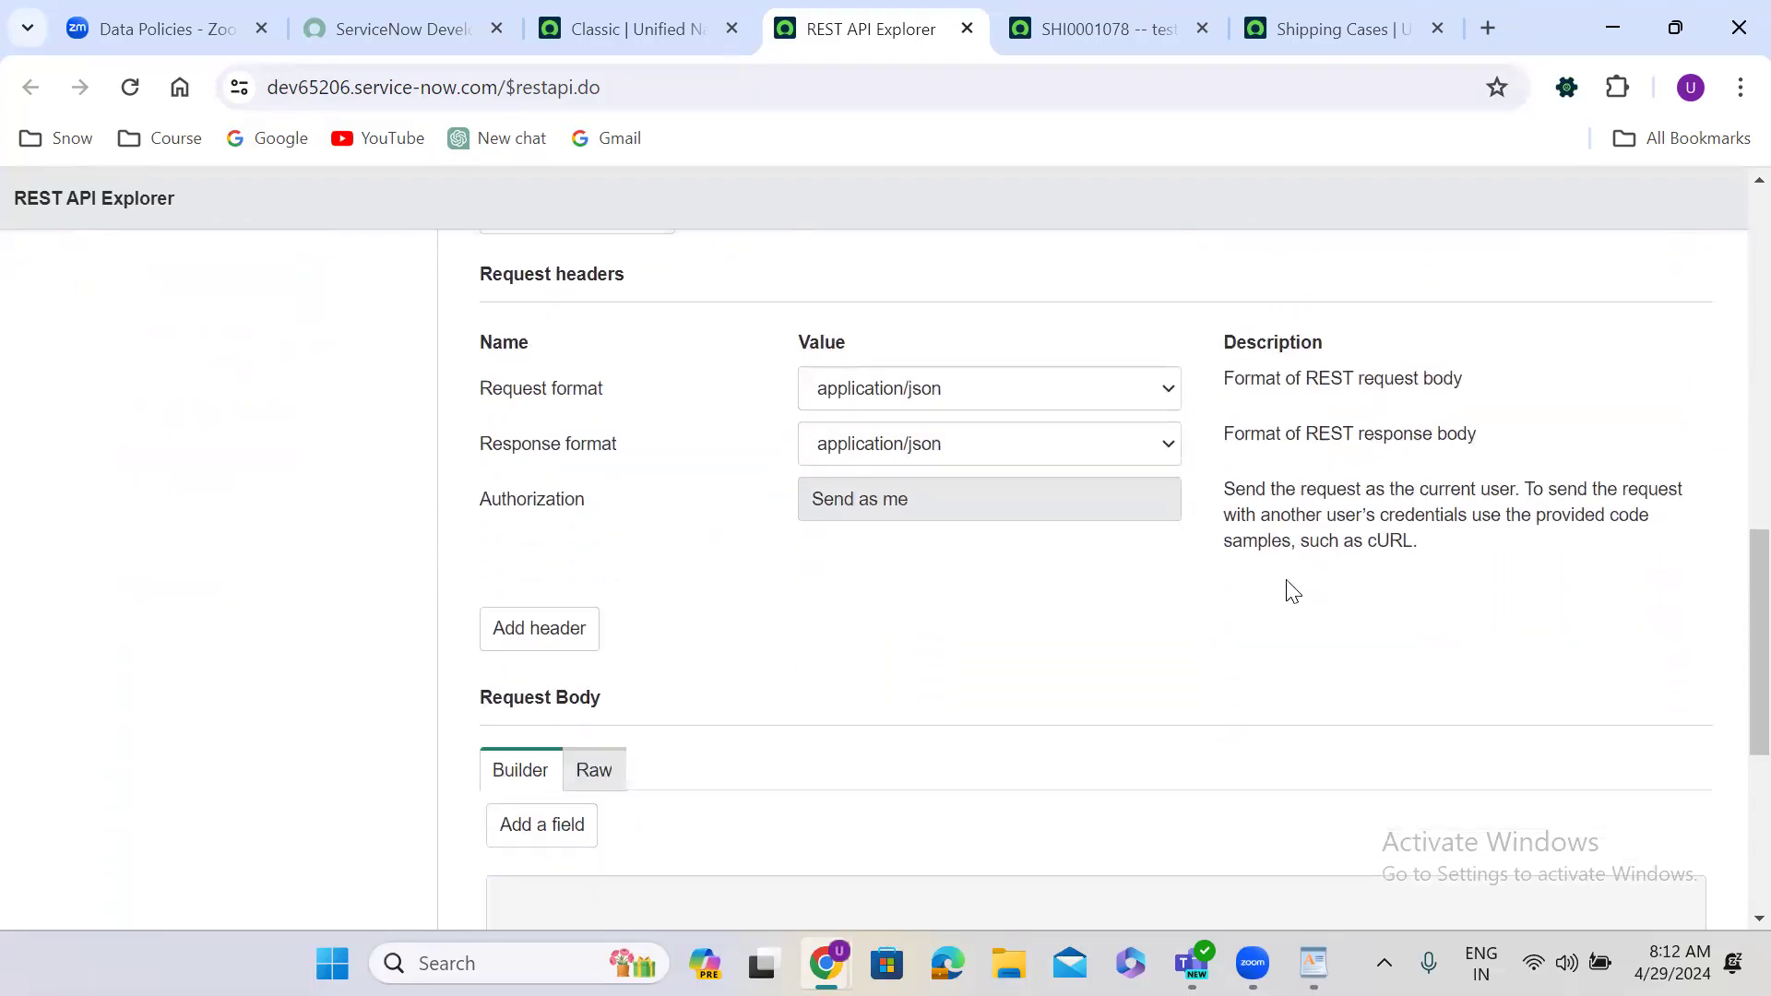
scroll(1292, 591, "down", 2)
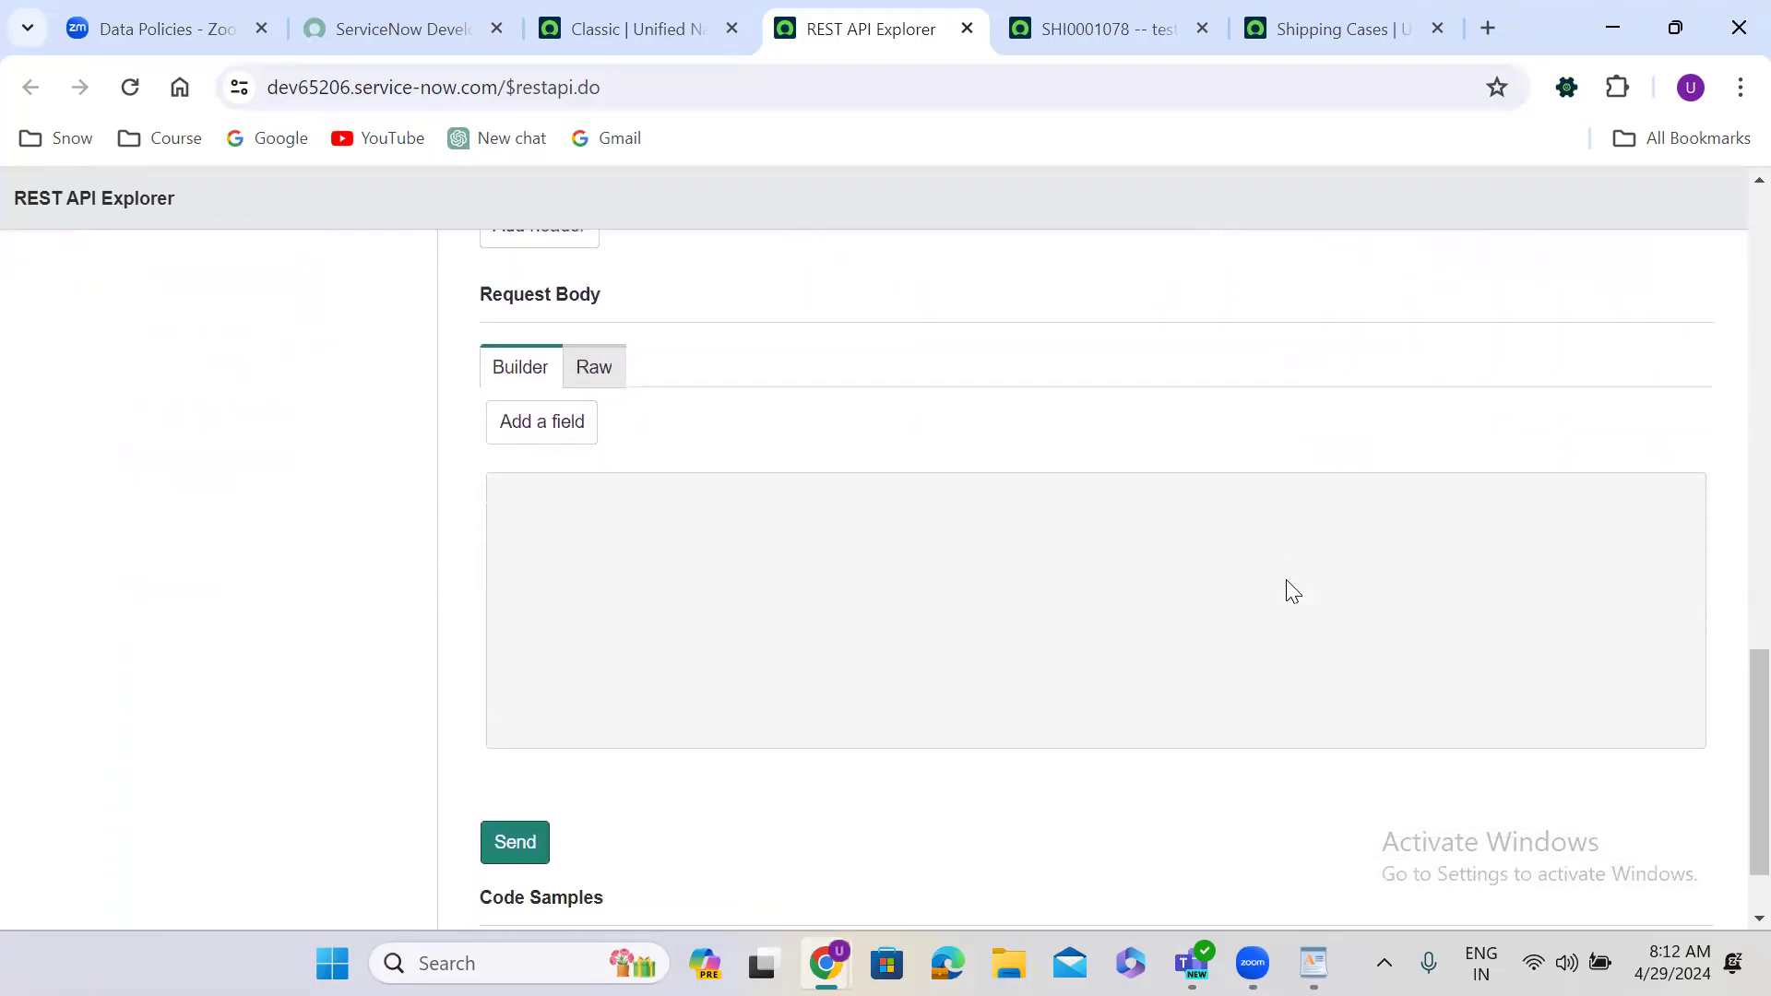
left_click(558, 426)
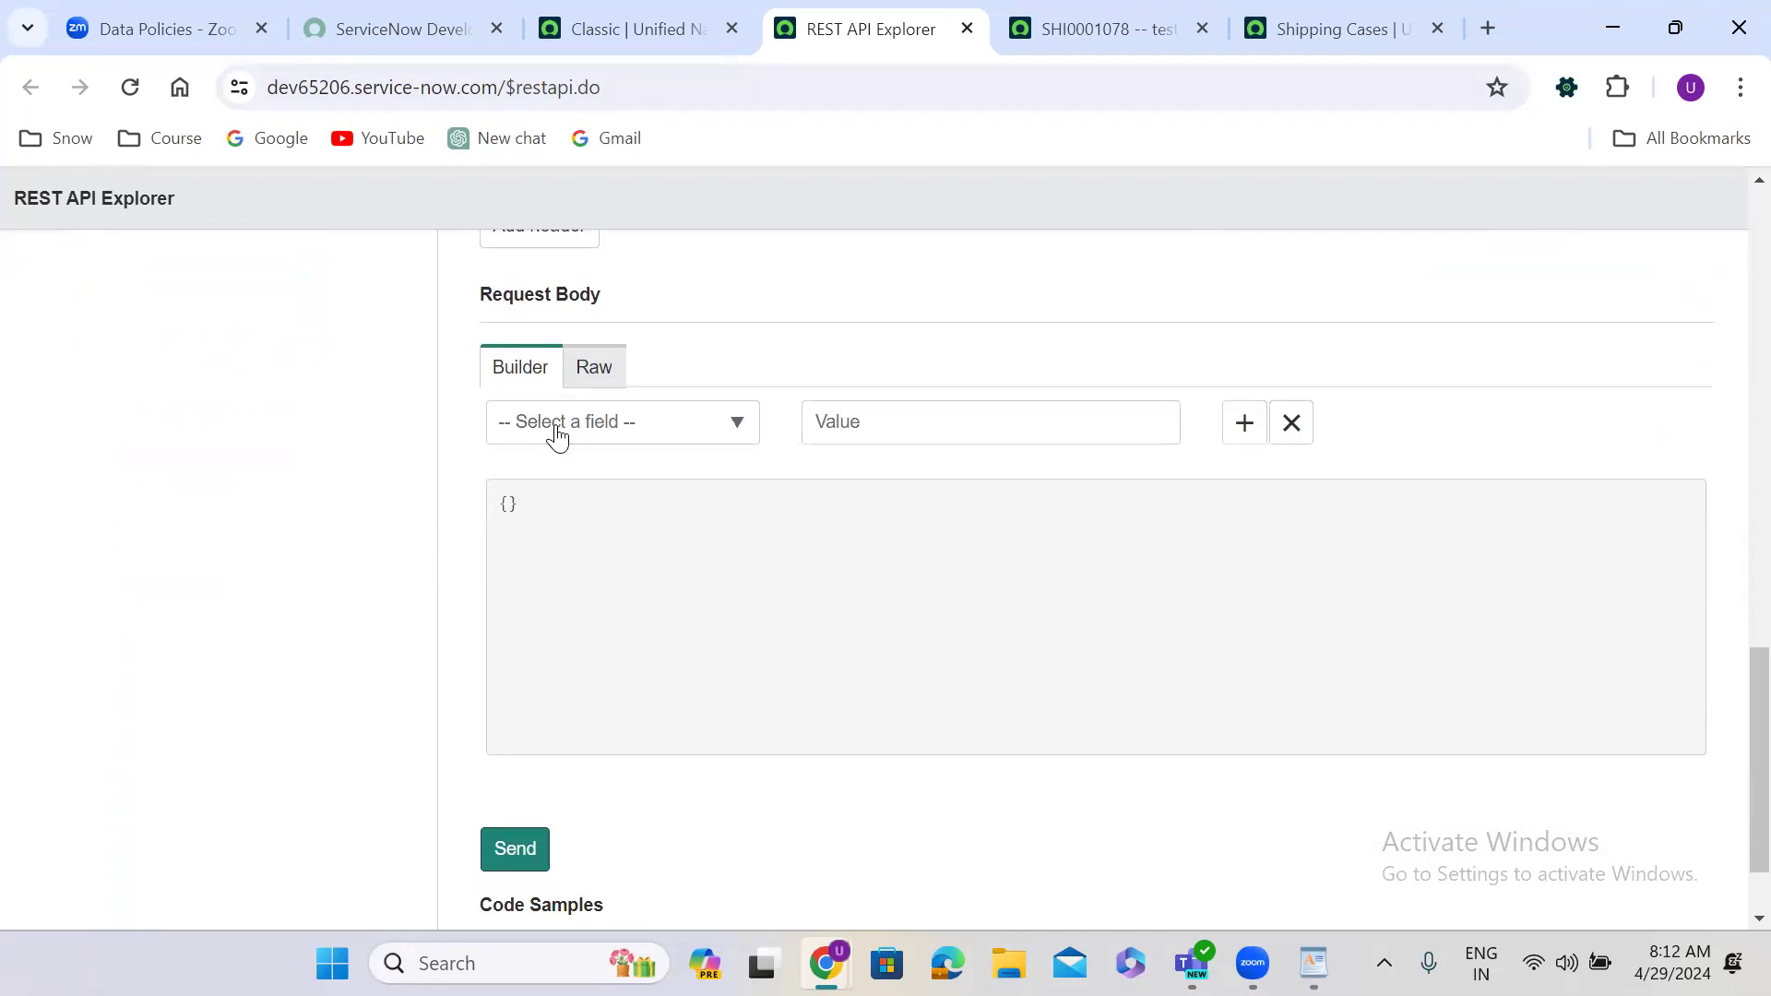
left_click(562, 424)
type("call")
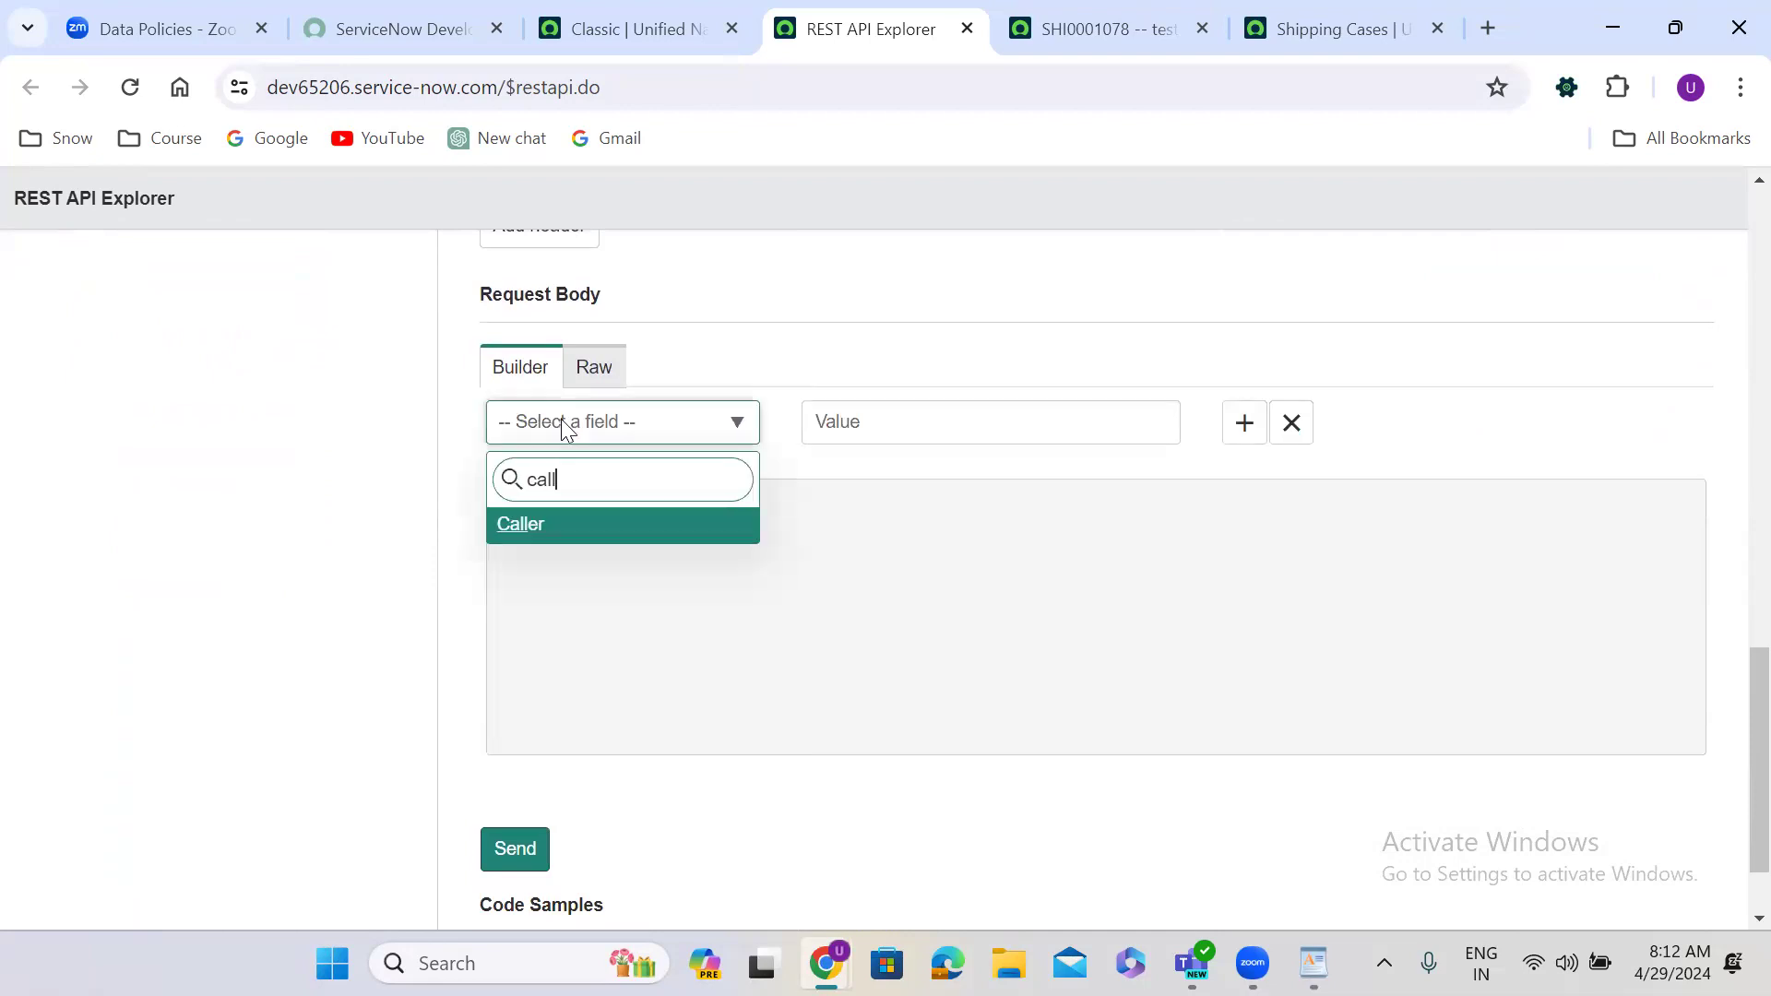
left_click(593, 528)
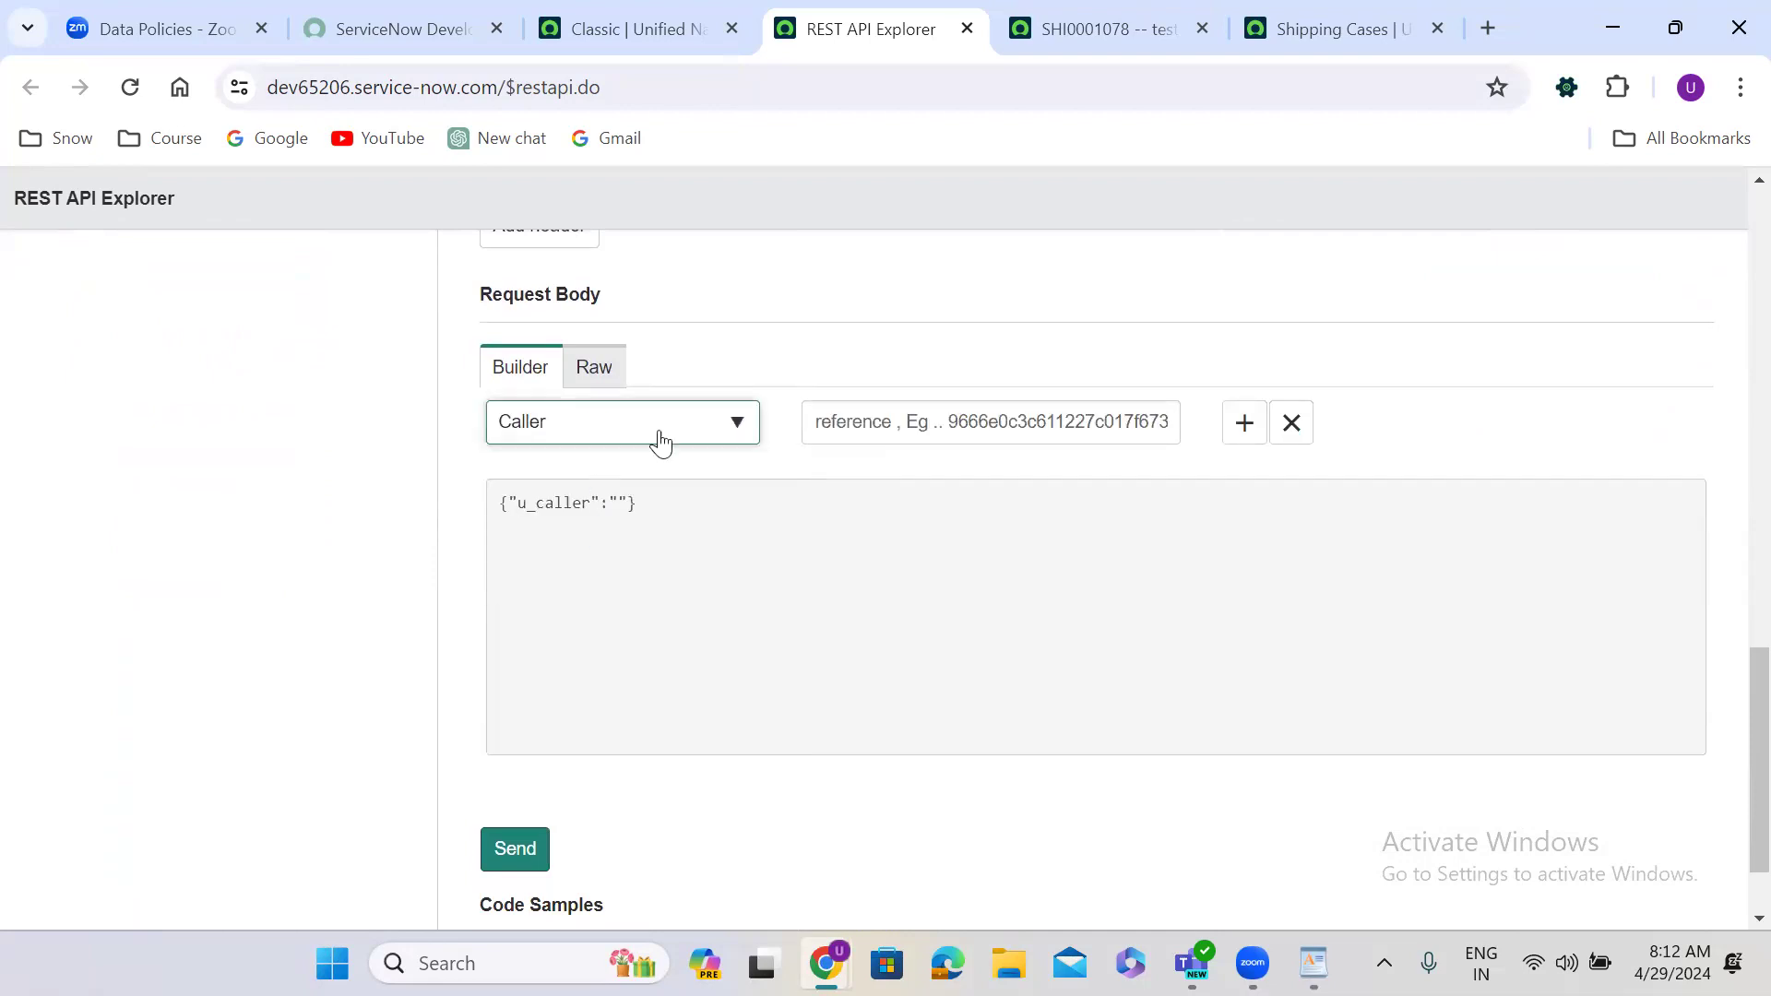
Step: Add five more empty field rows below Caller in the request body
left_click(1244, 423)
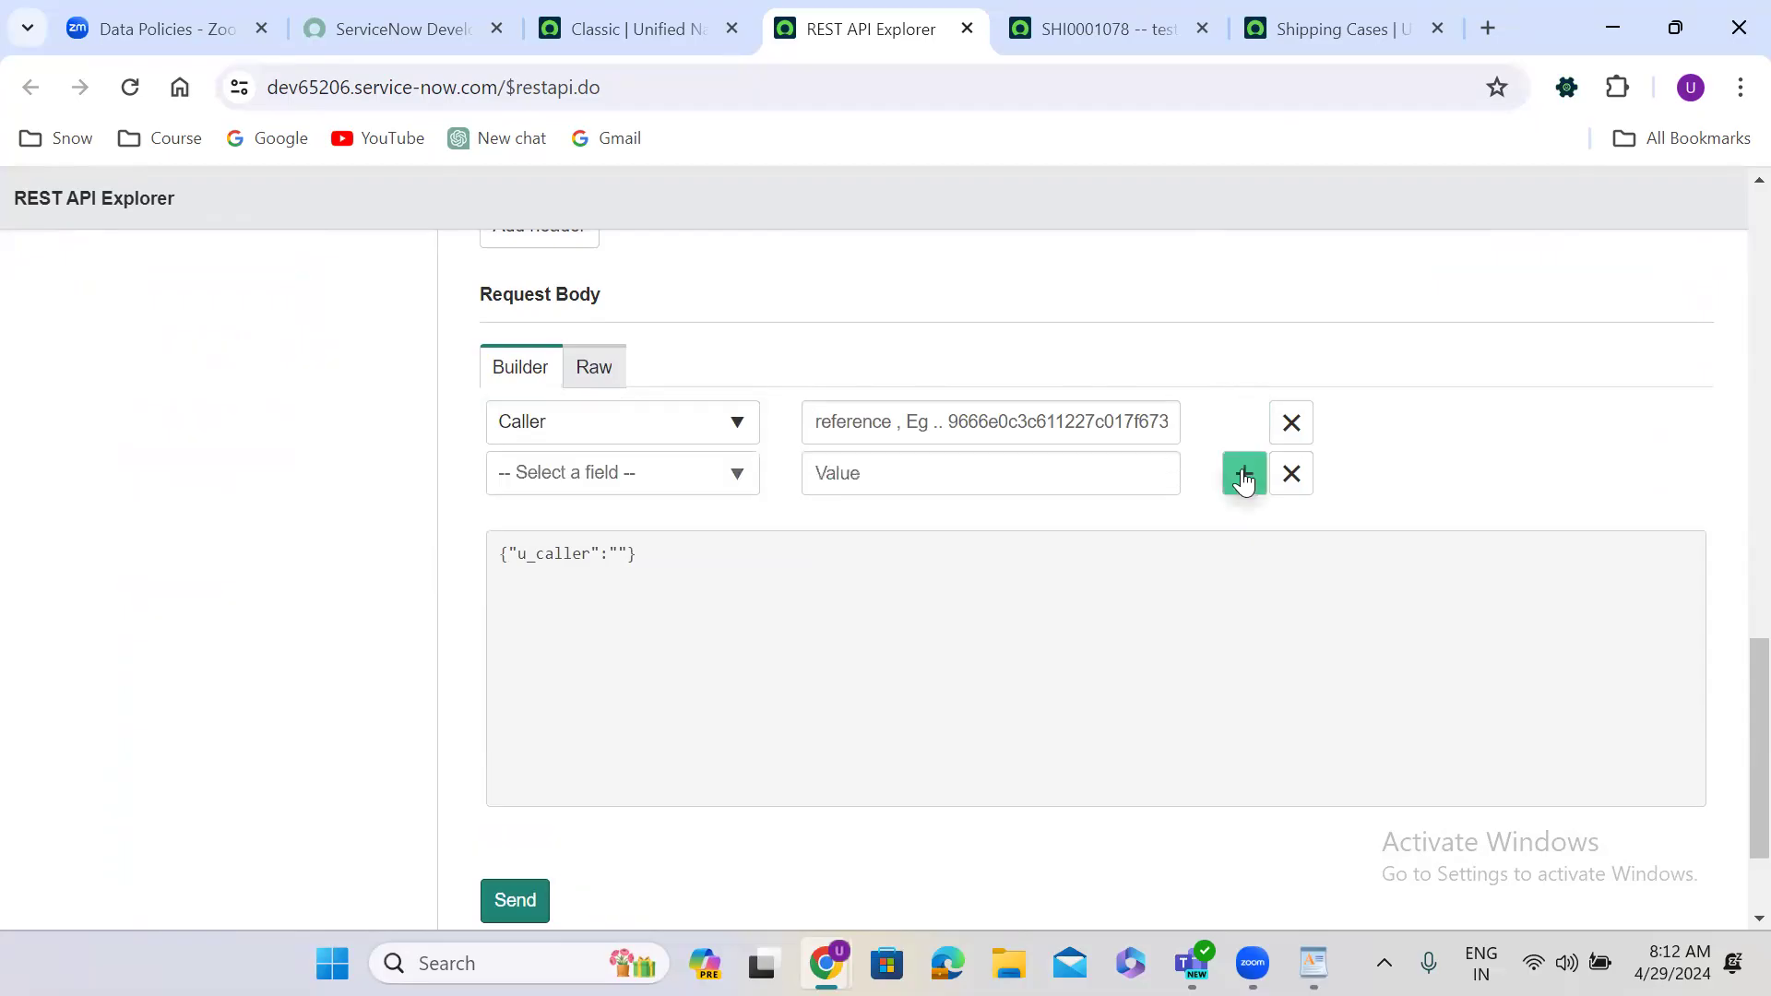
left_click(1245, 474)
left_click(1247, 531)
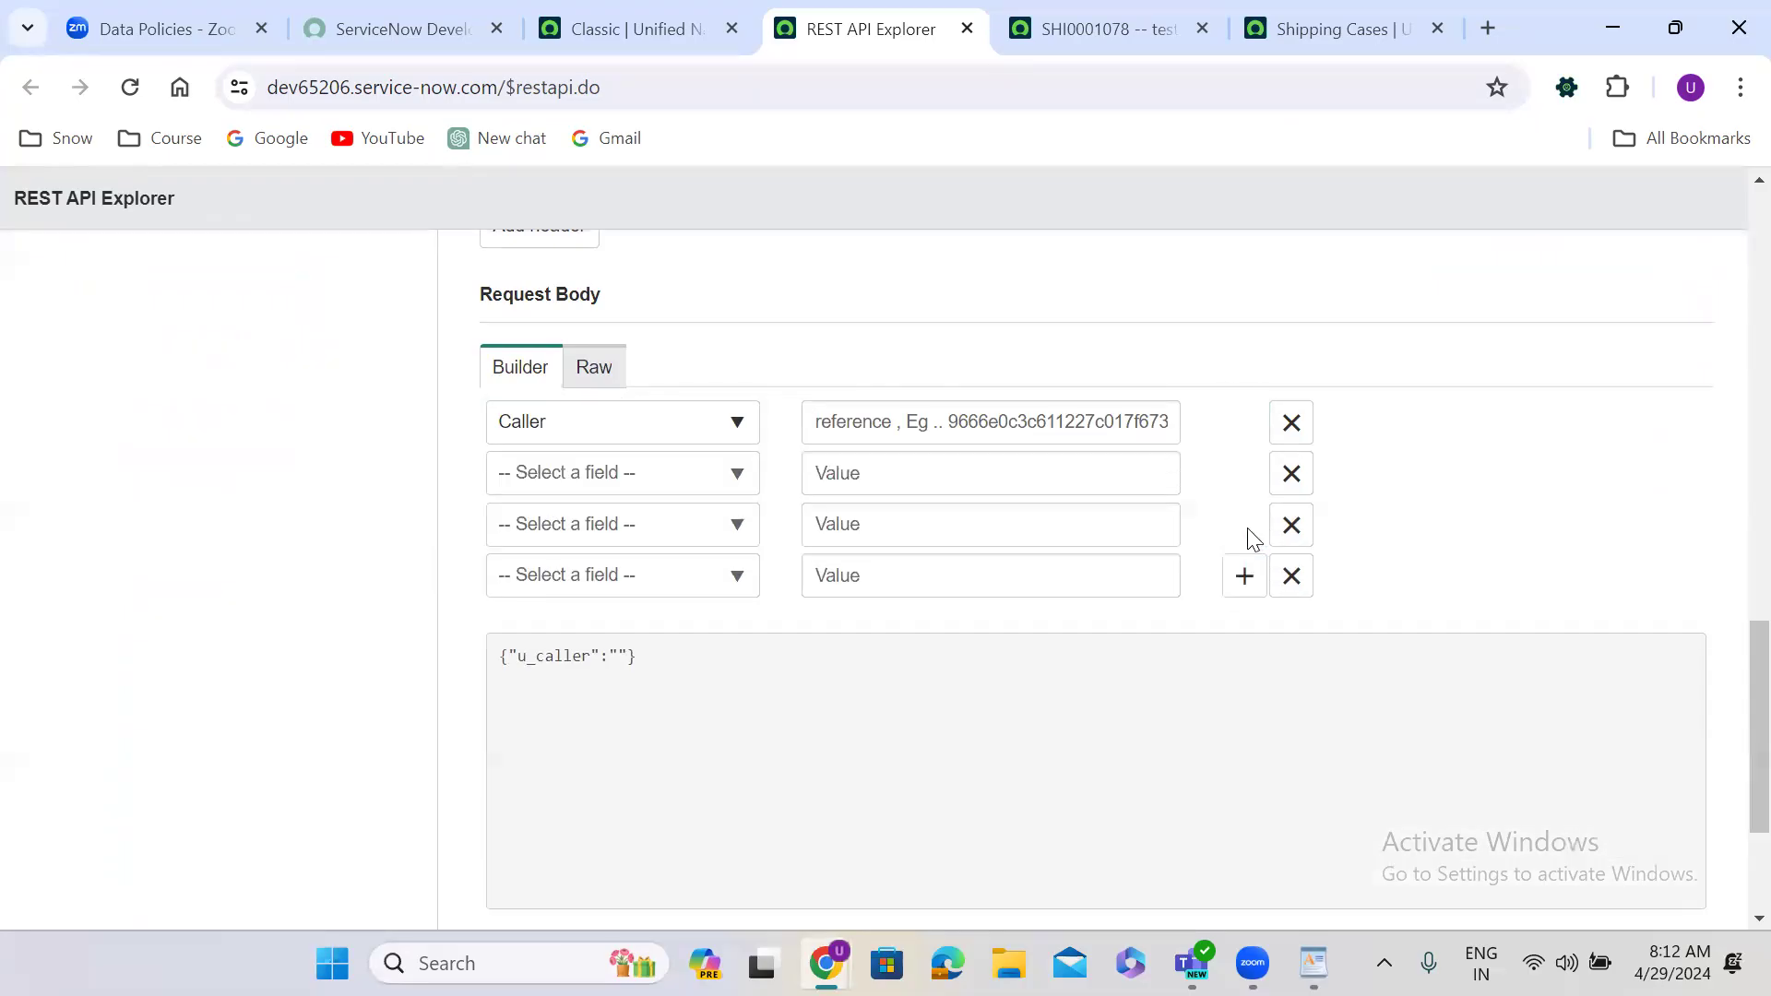
left_click(1236, 587)
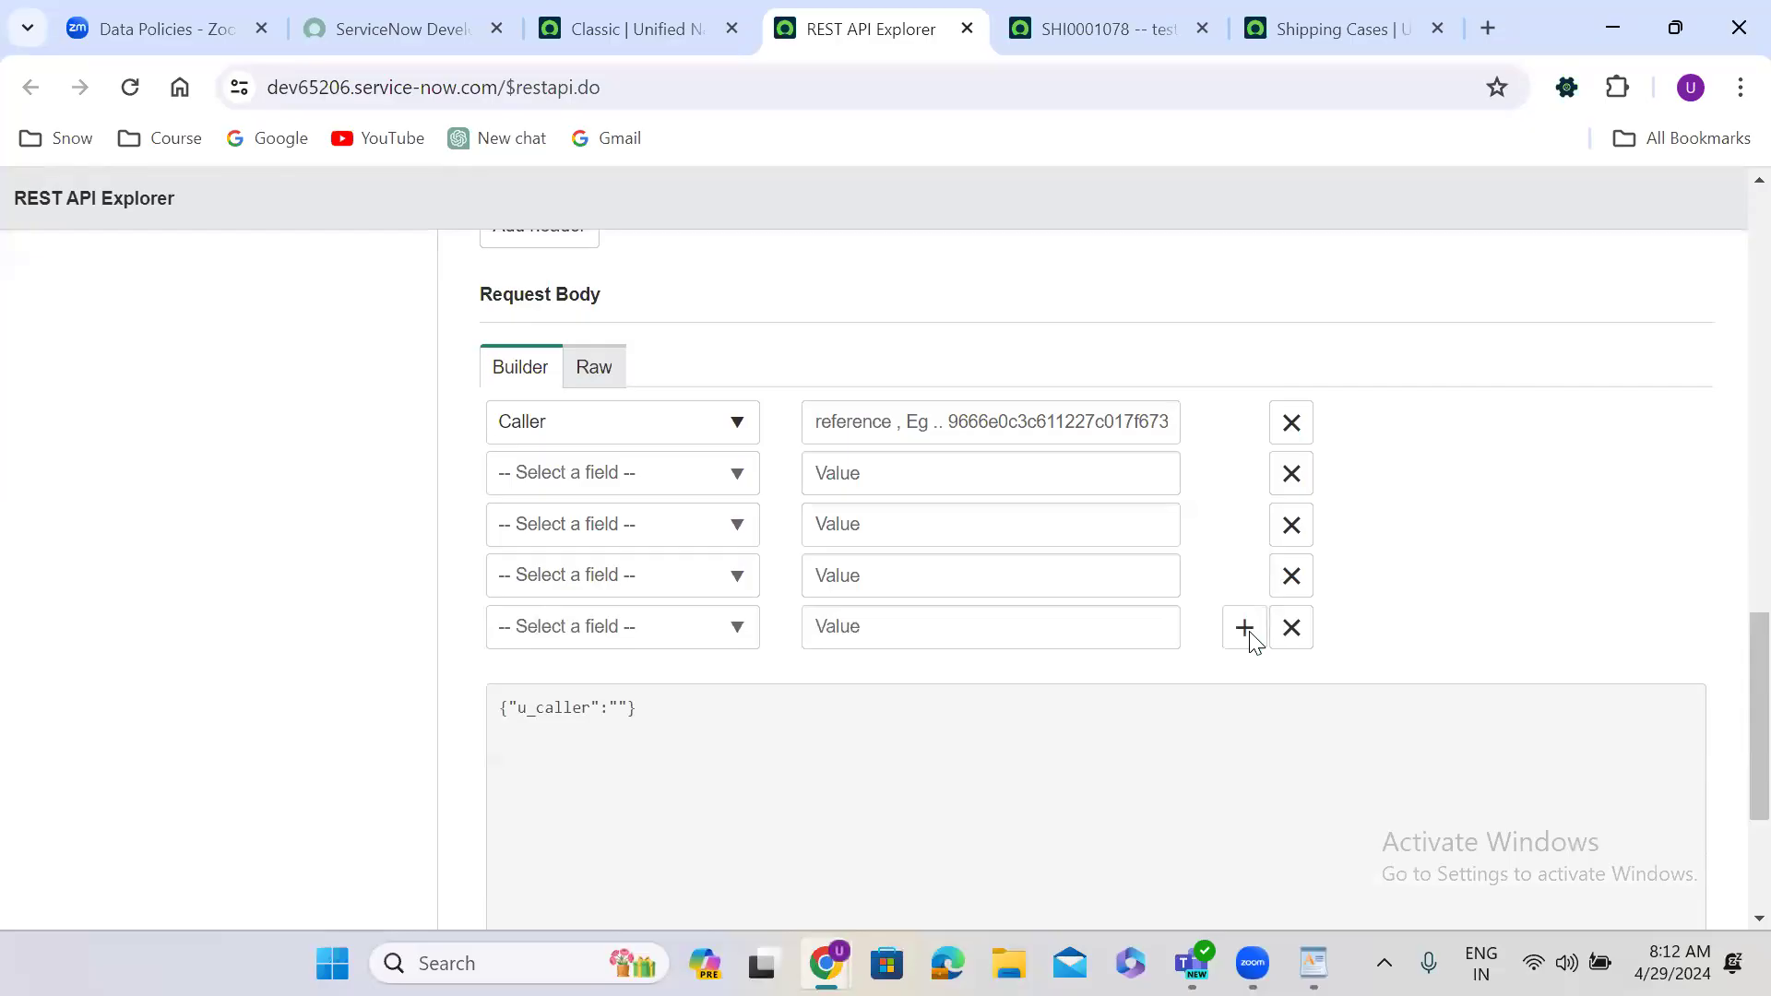
left_click(1238, 643)
Step: Set the second and third request body rows to the Category and Sub Category fields
left_click(616, 483)
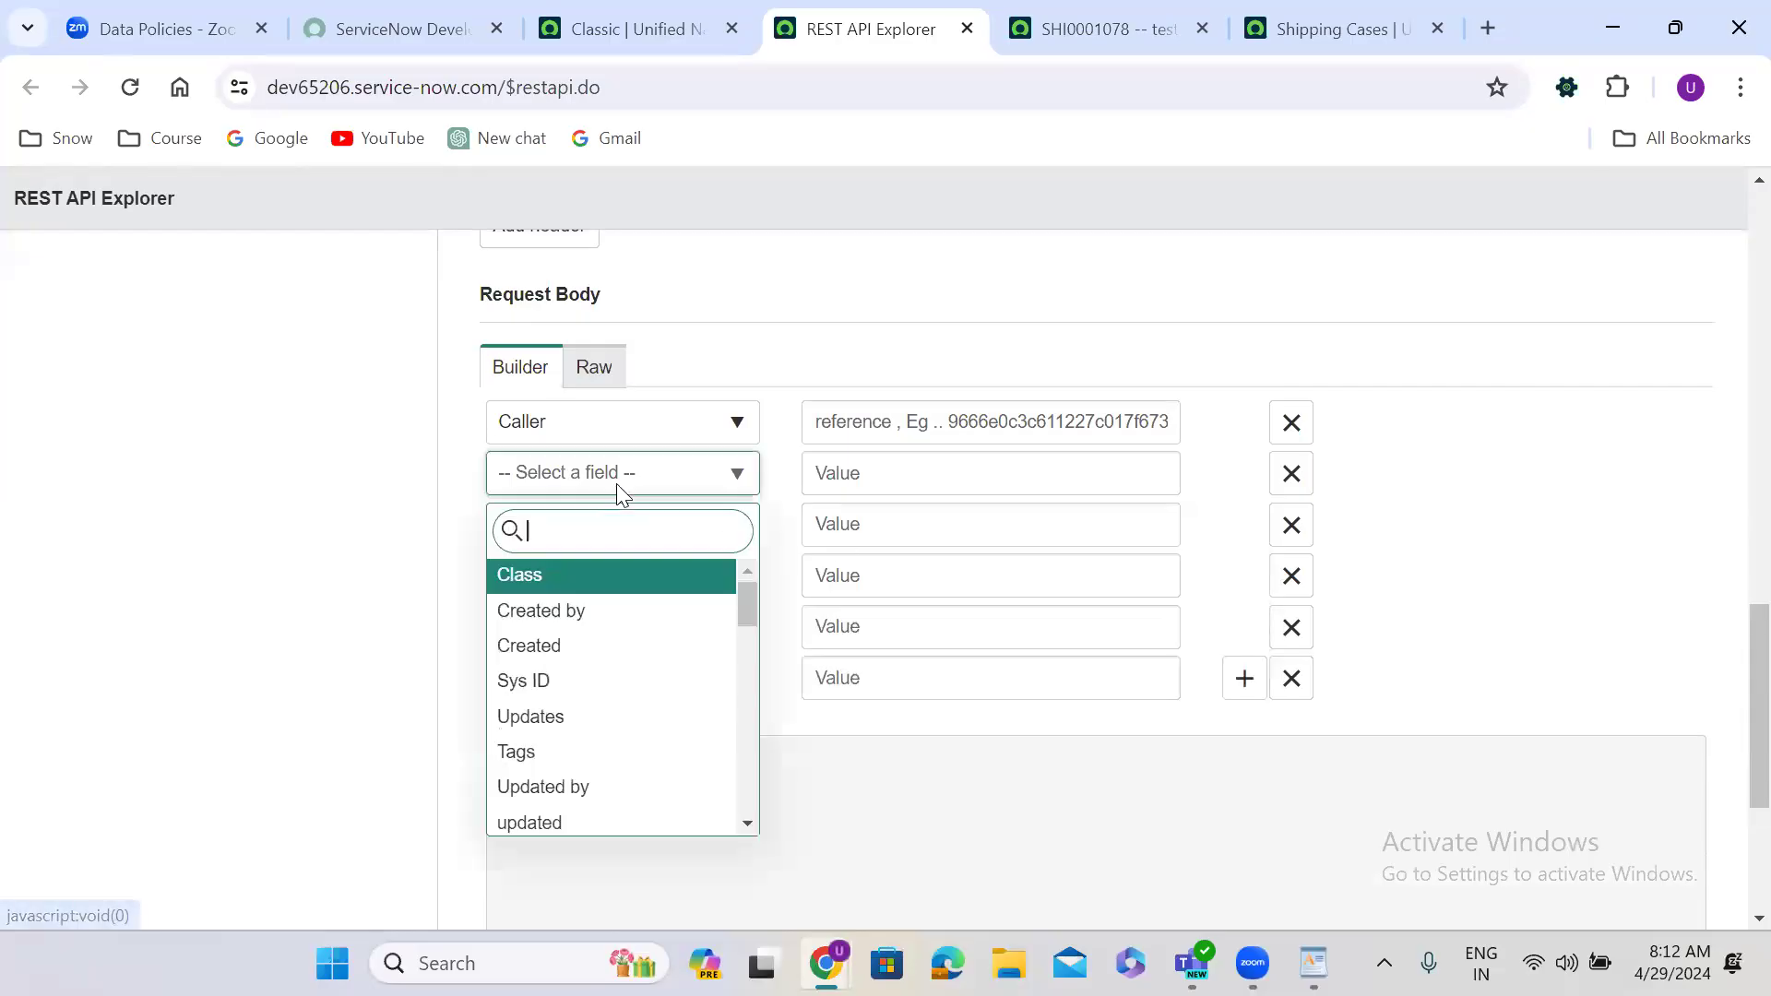
type("cate")
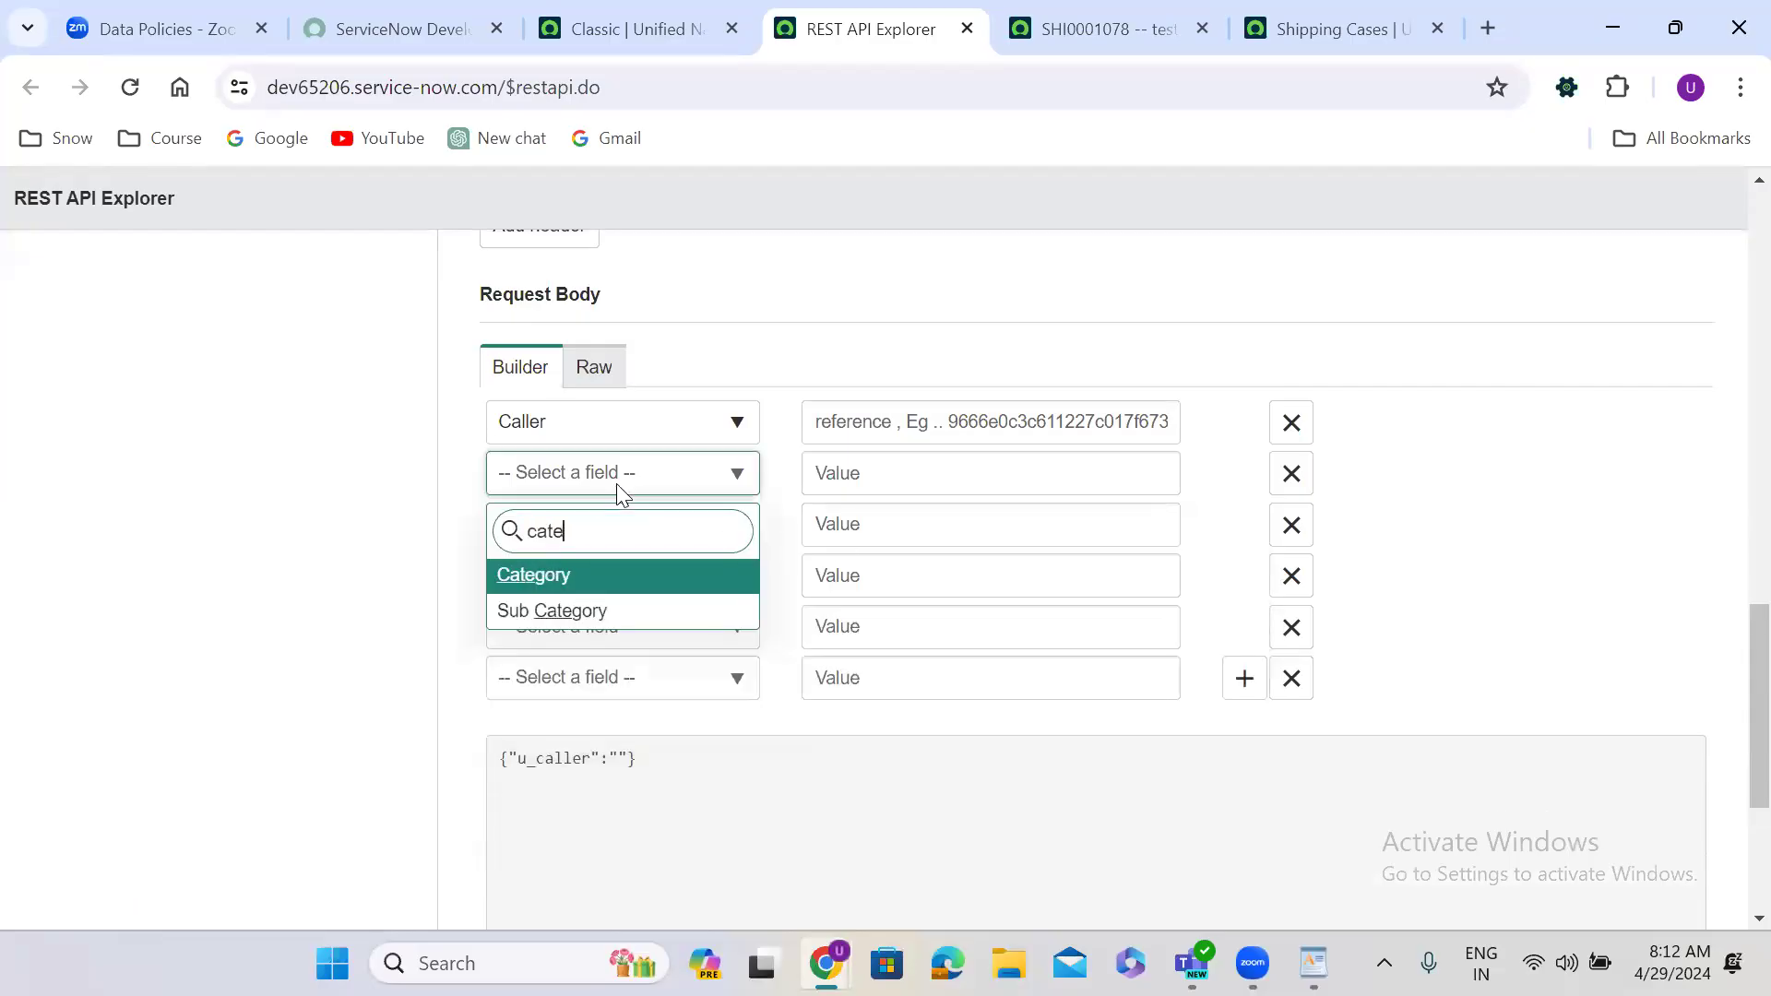
left_click(655, 591)
left_click(581, 524)
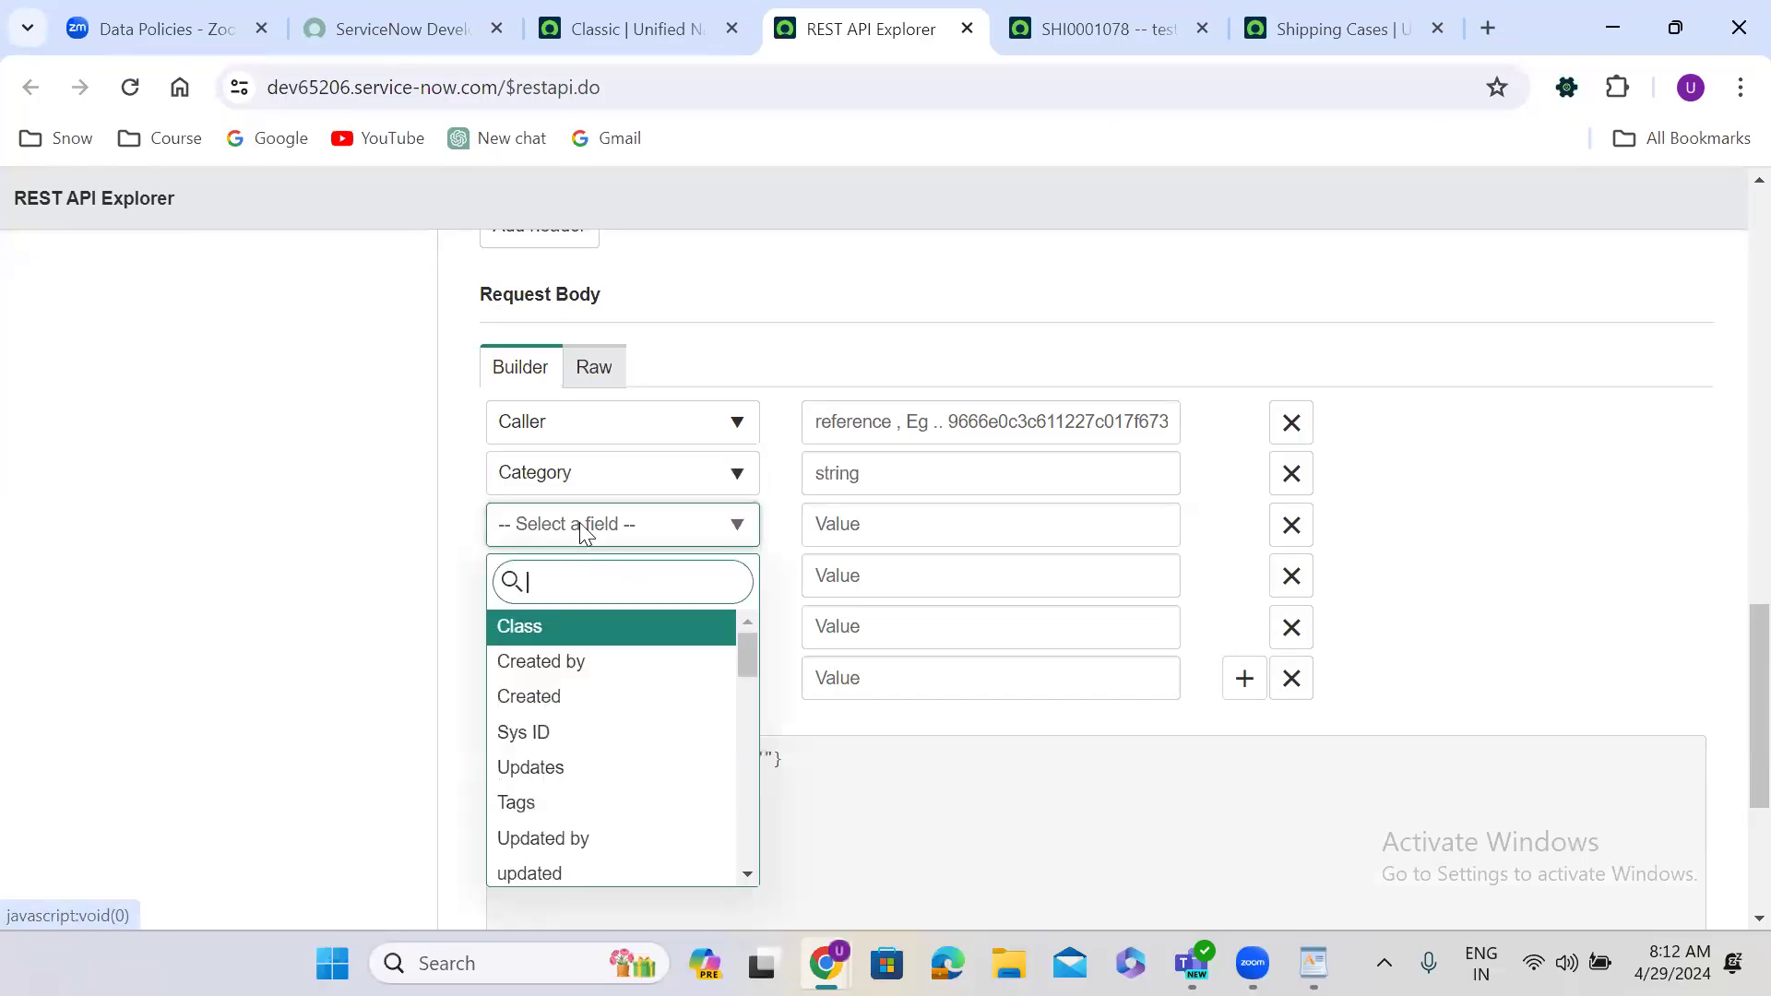
type("sub")
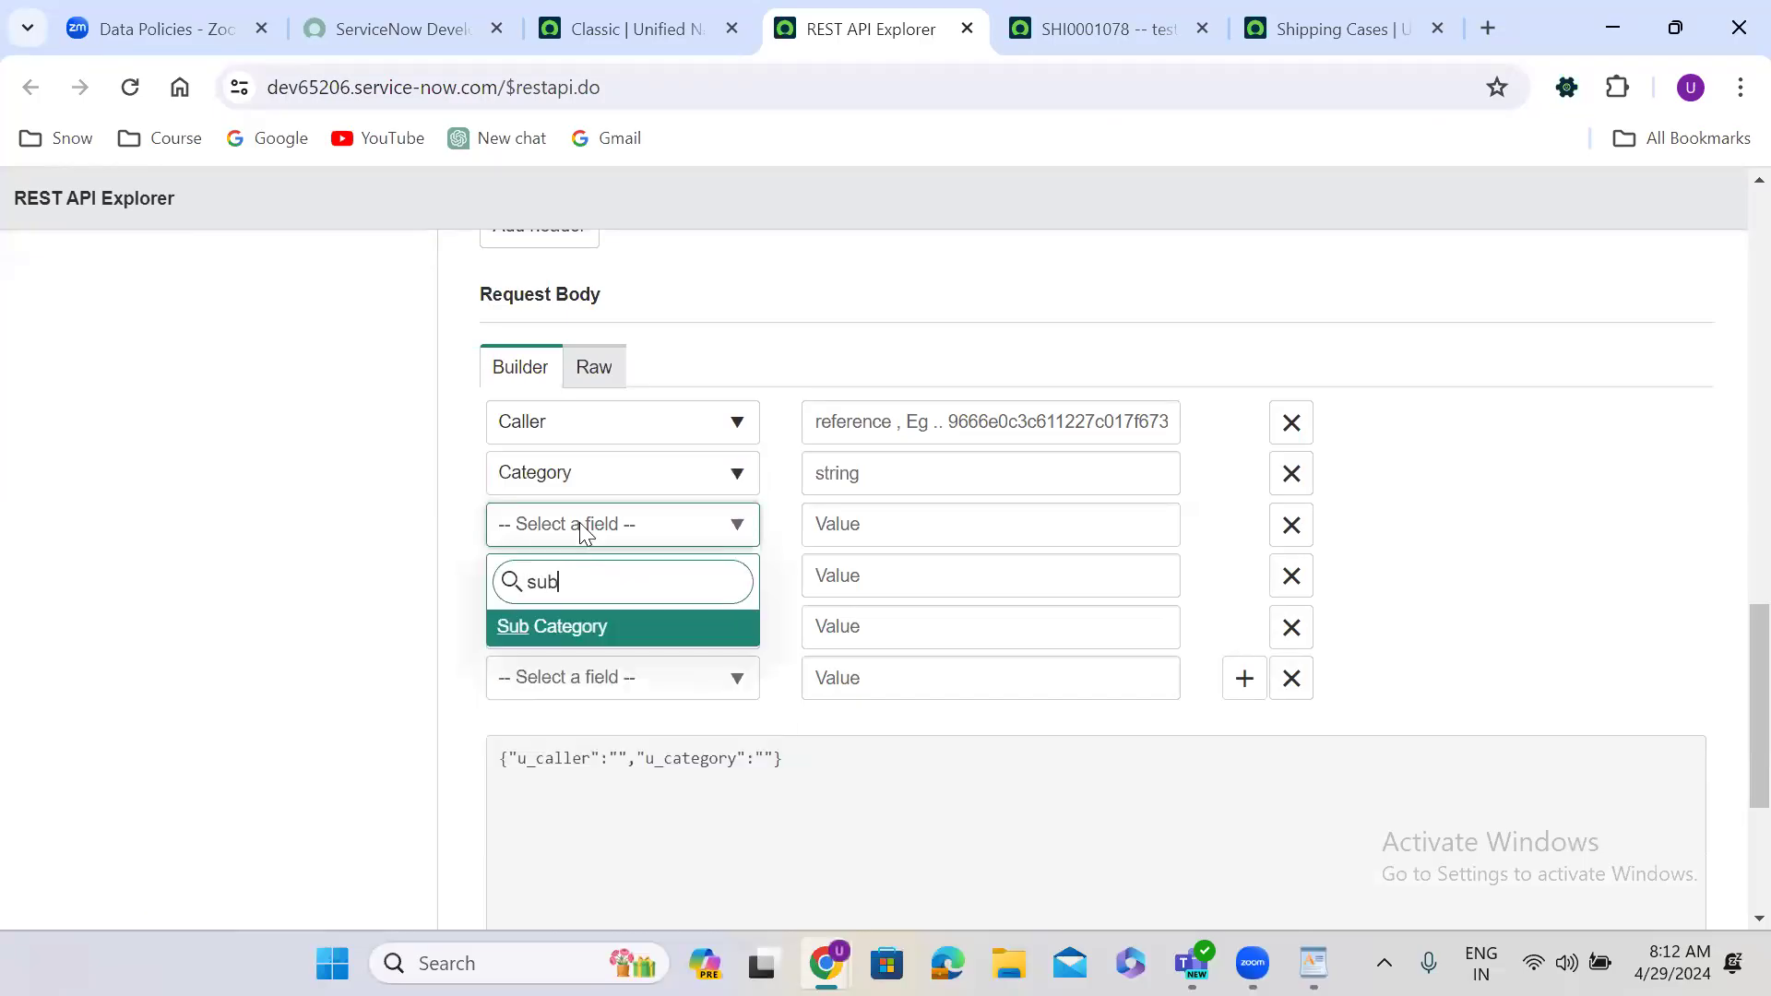
left_click(595, 628)
Step: Set the fourth and fifth request body rows to the Short Description and Description fields
left_click(573, 579)
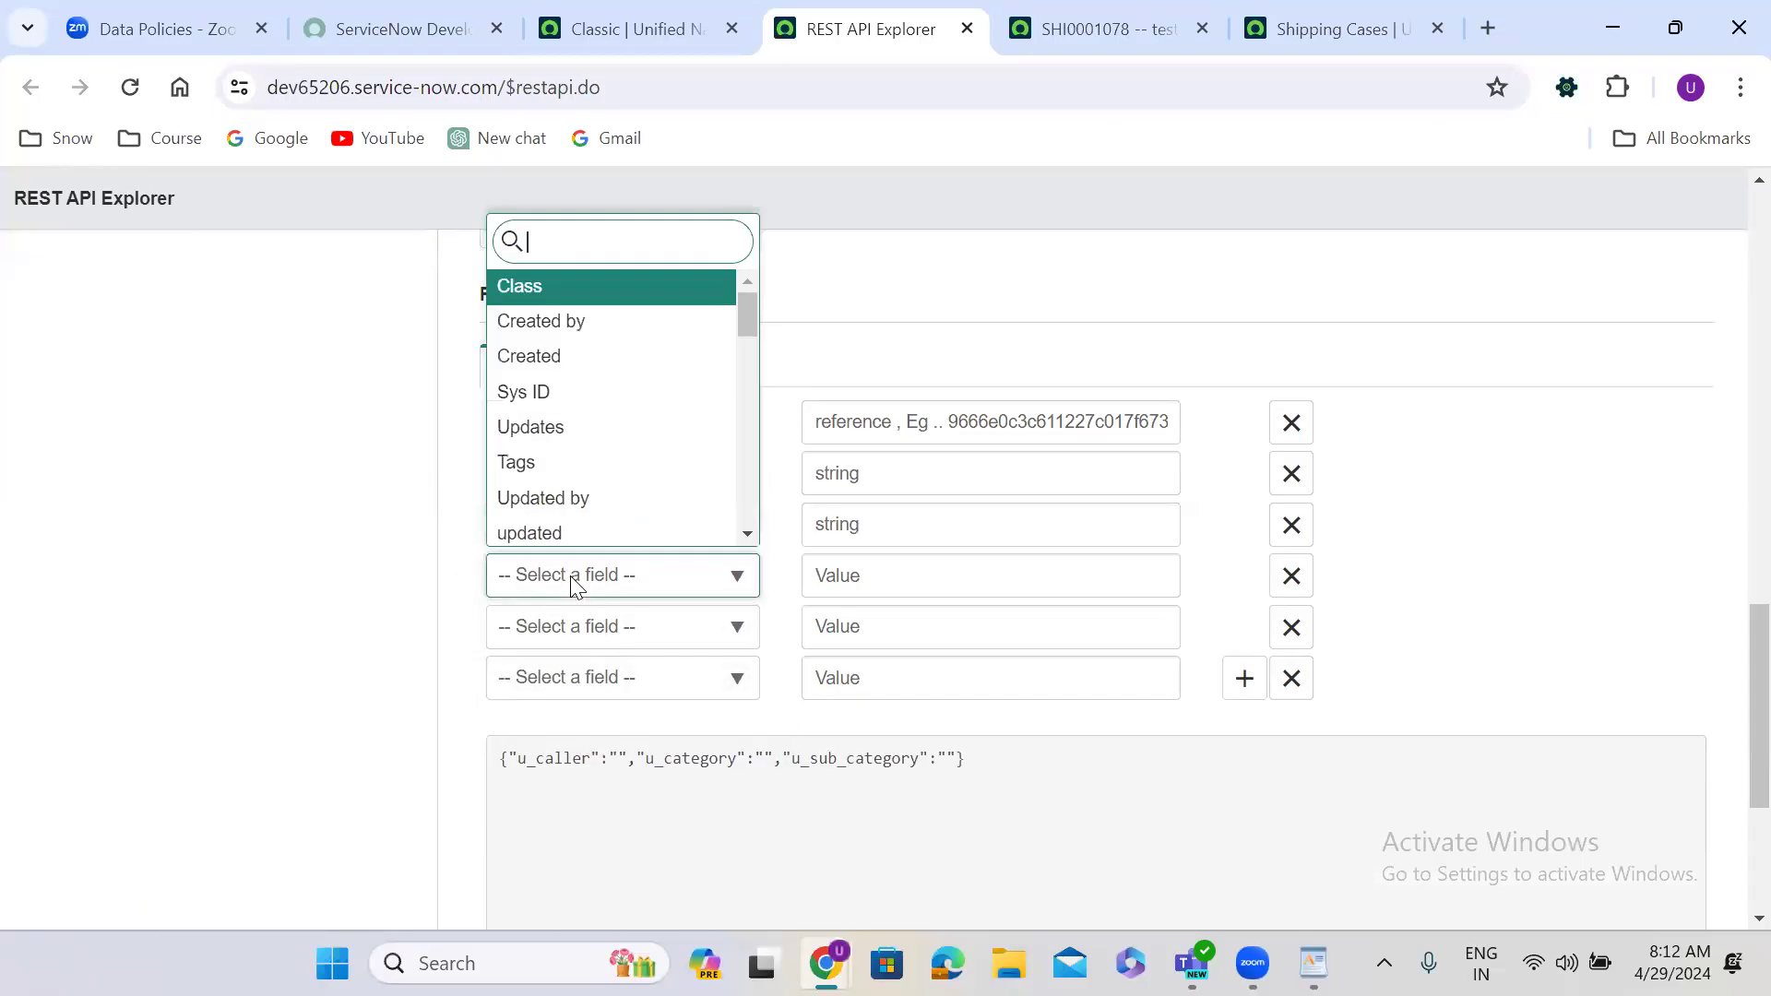
type("sho")
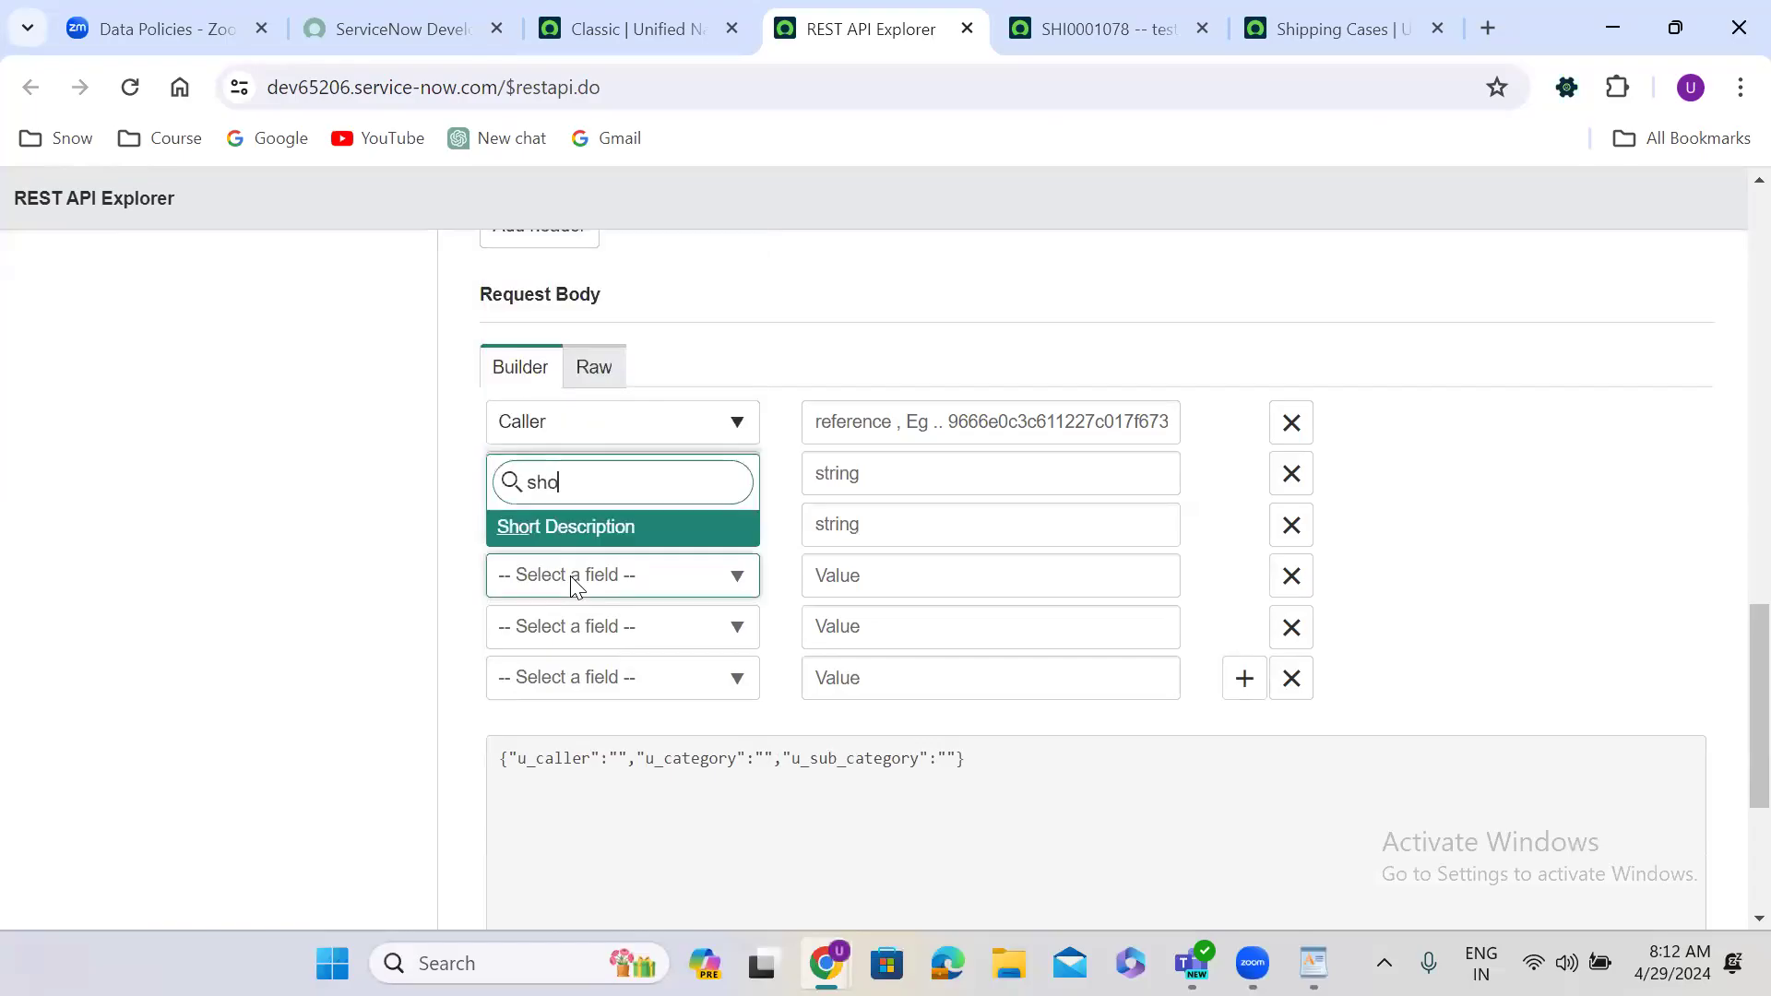
left_click(602, 535)
left_click(605, 631)
type("desc")
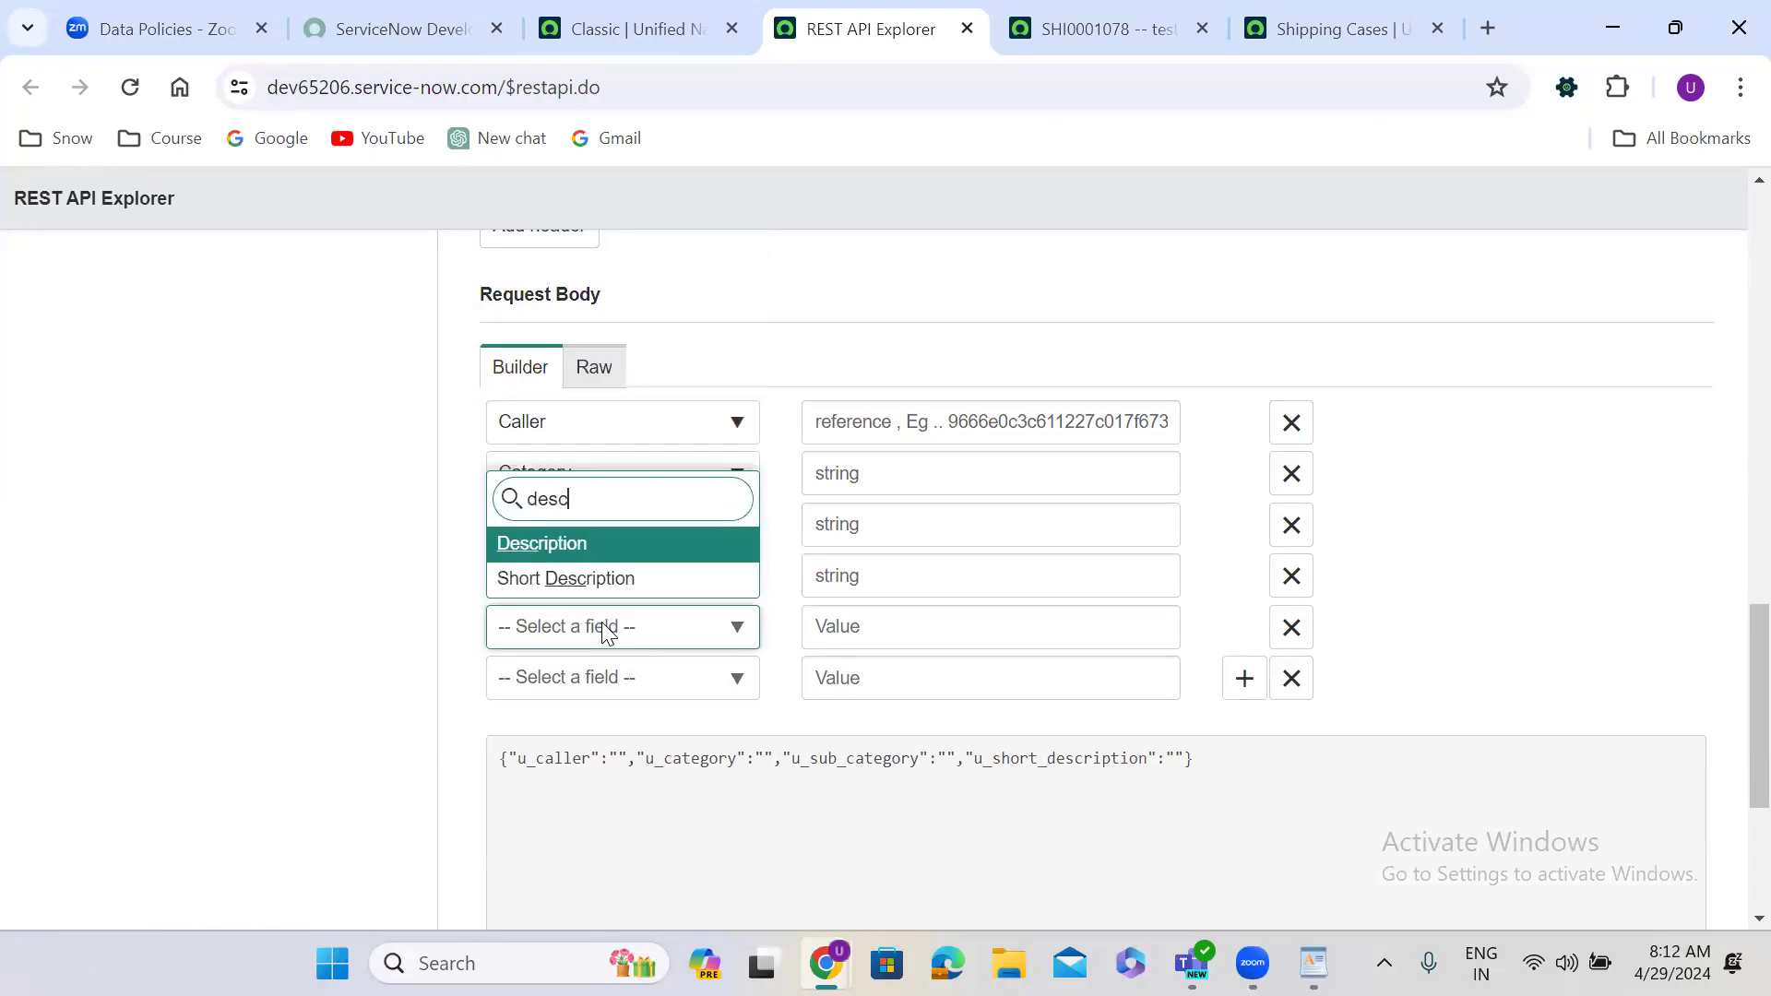
left_click(593, 544)
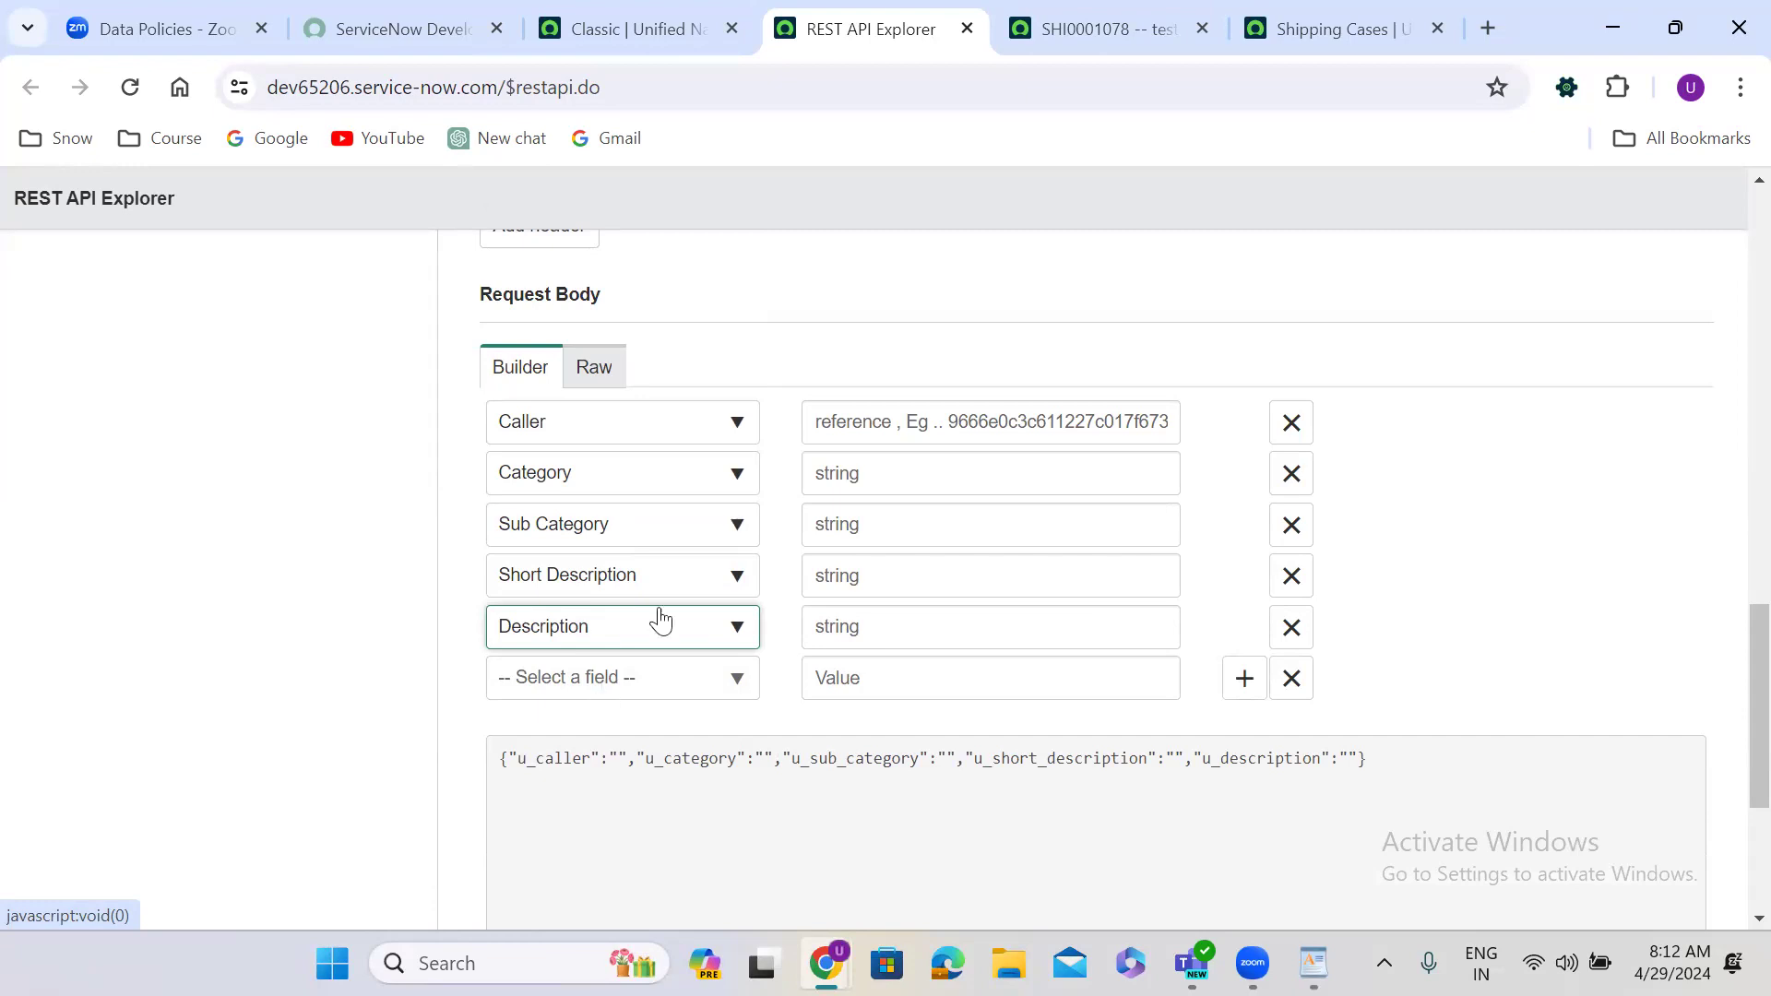
Step: Set the sixth request body row to the Configuration Item field
left_click(569, 683)
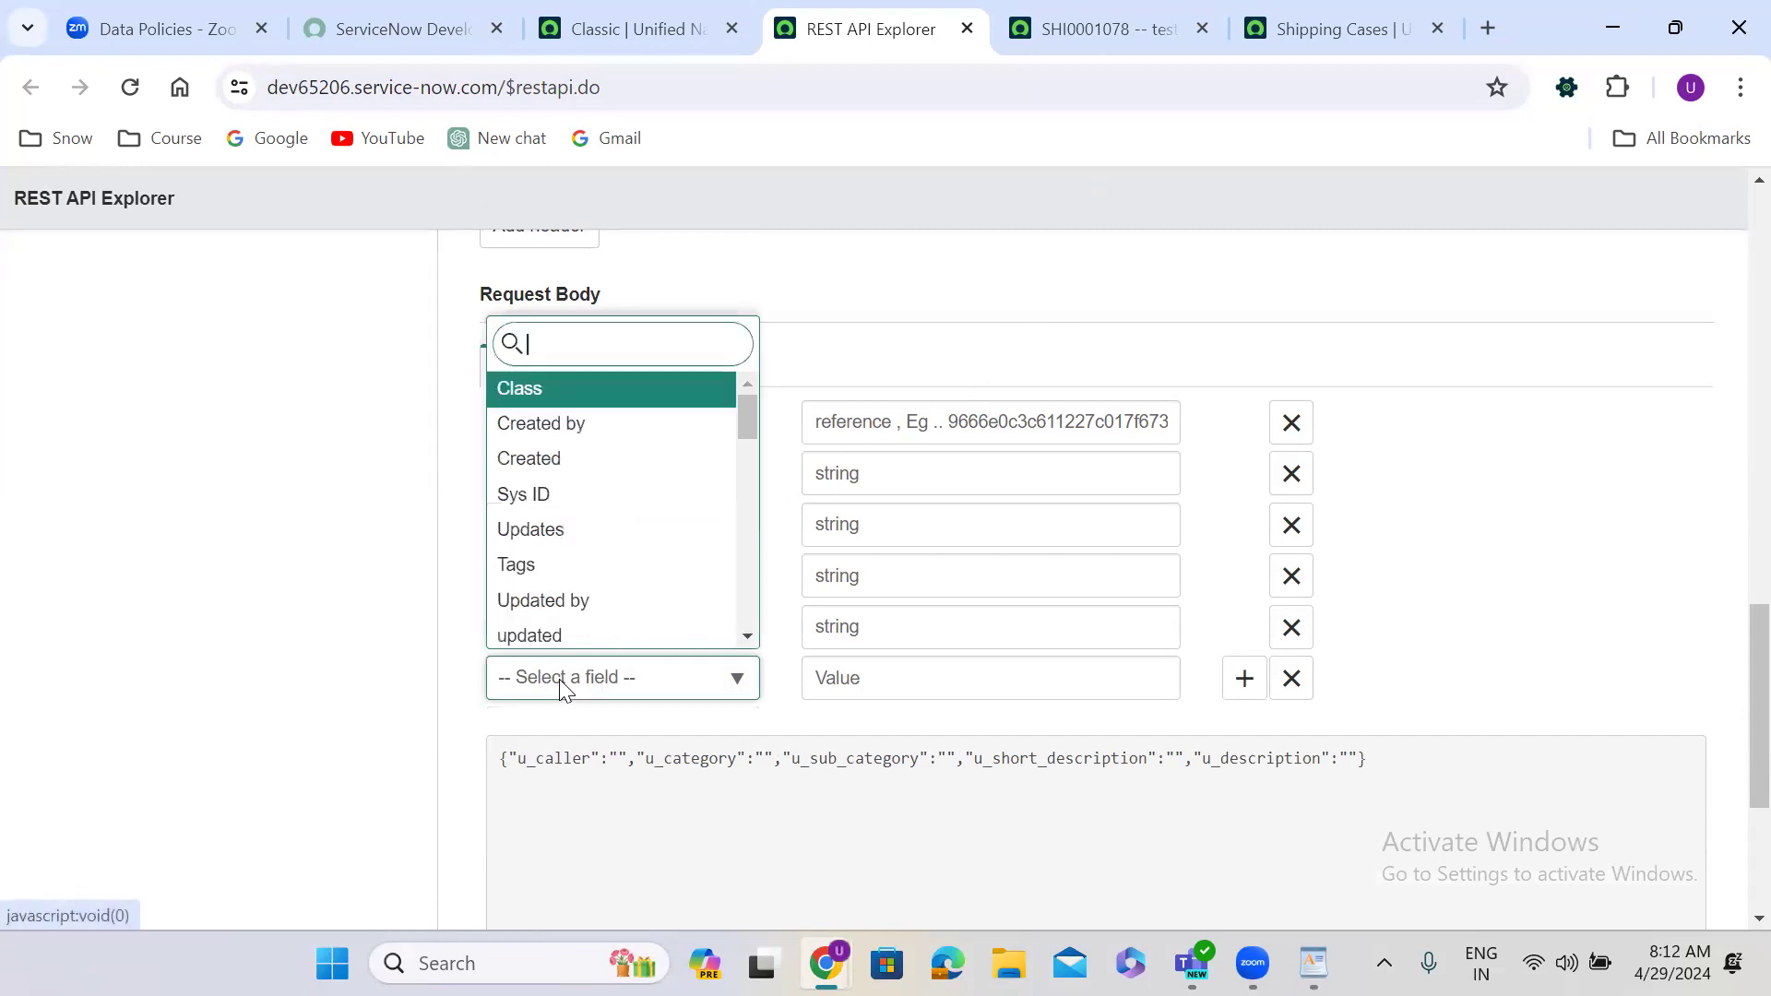
type("conf")
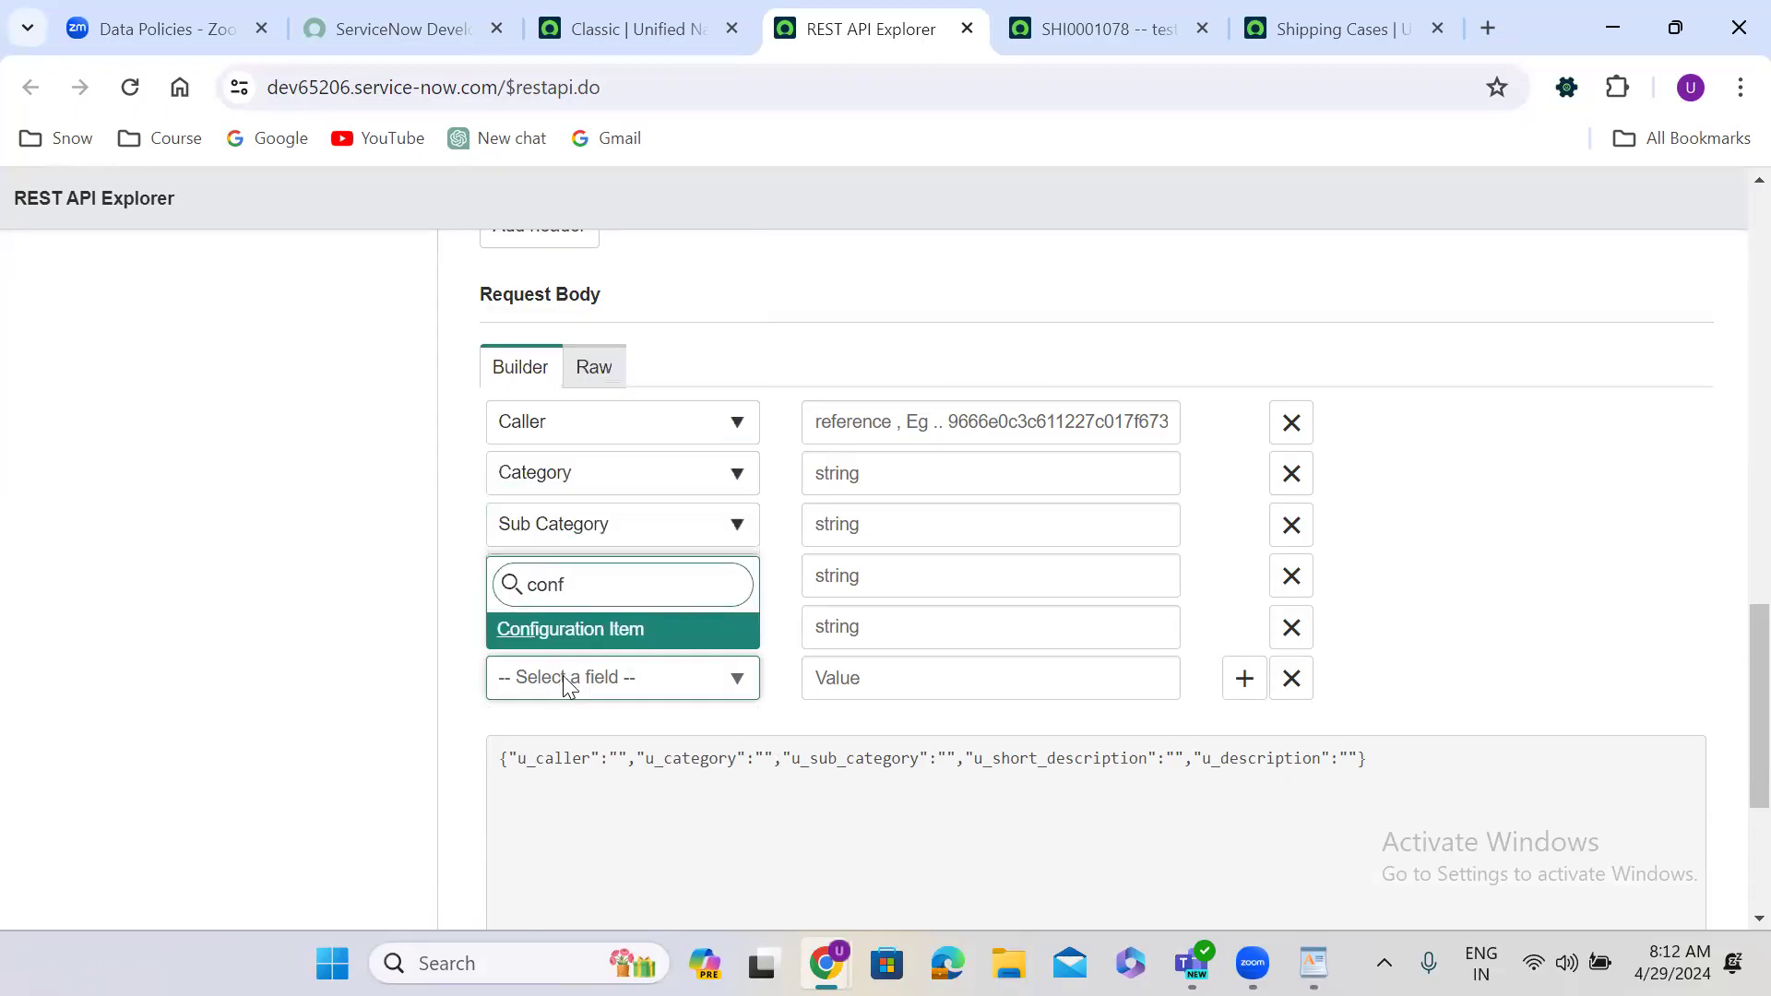
left_click(588, 631)
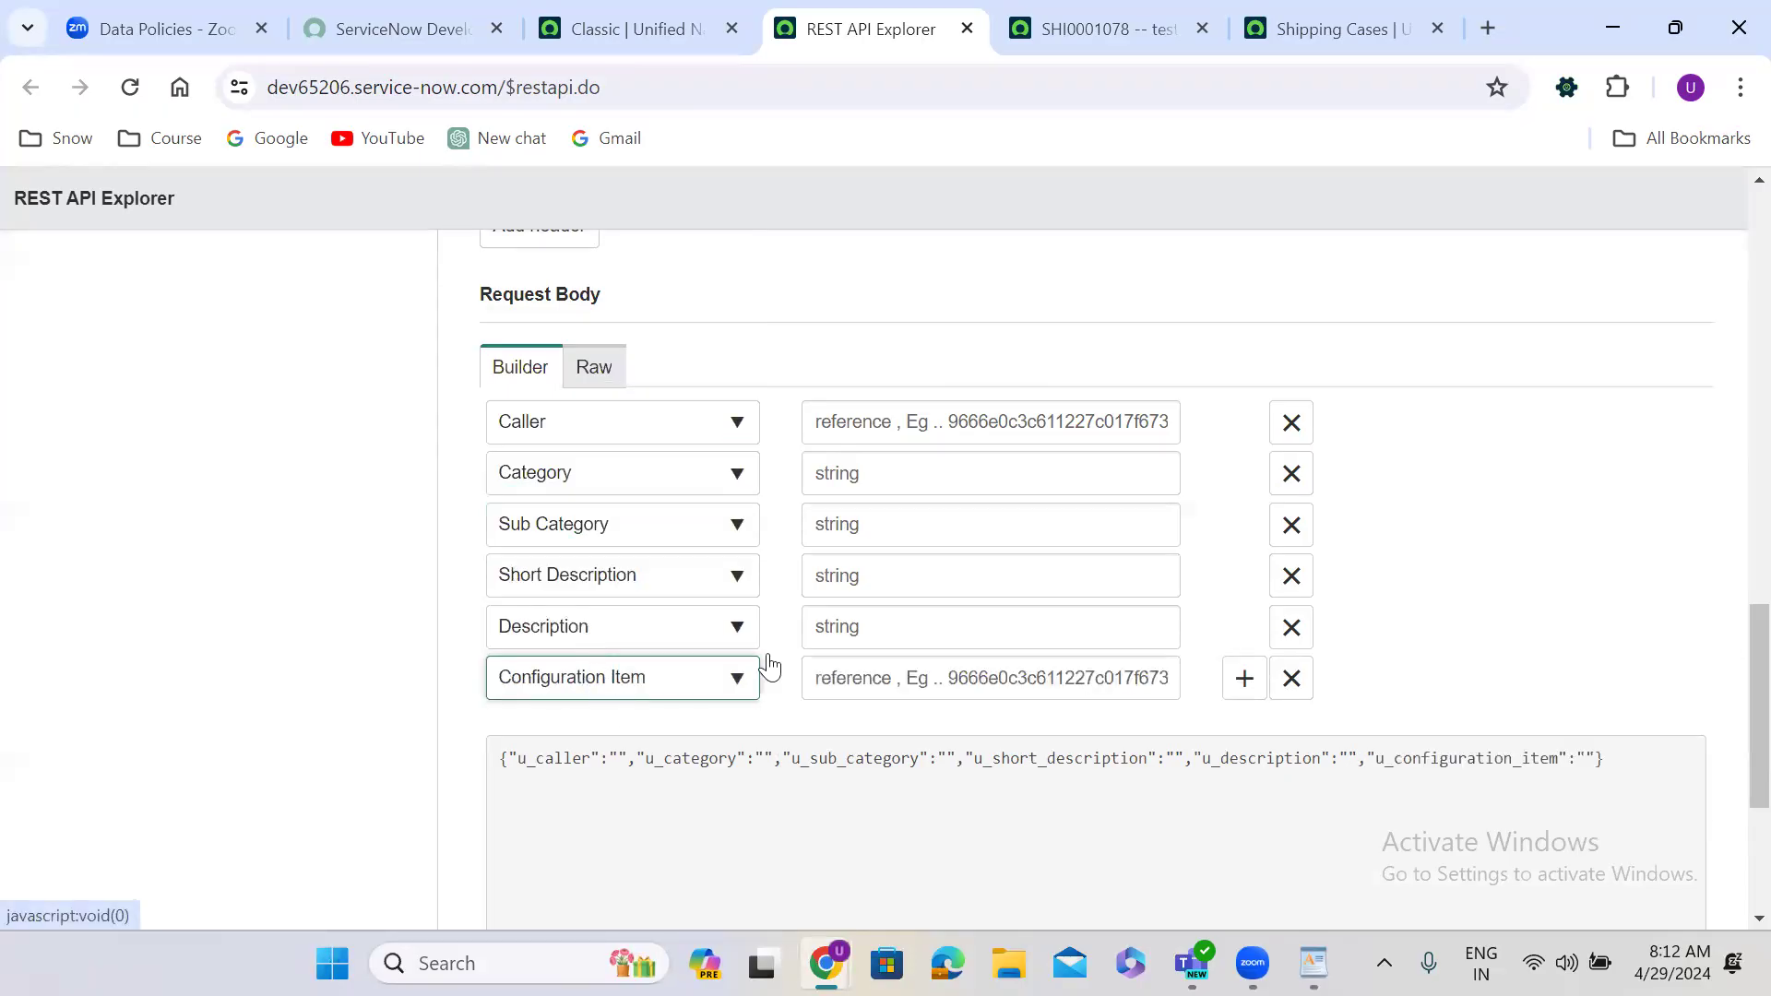
Step: Check the fields on the Shipping Case form, and add an Assignment Group row to the request body
left_click(1114, 26)
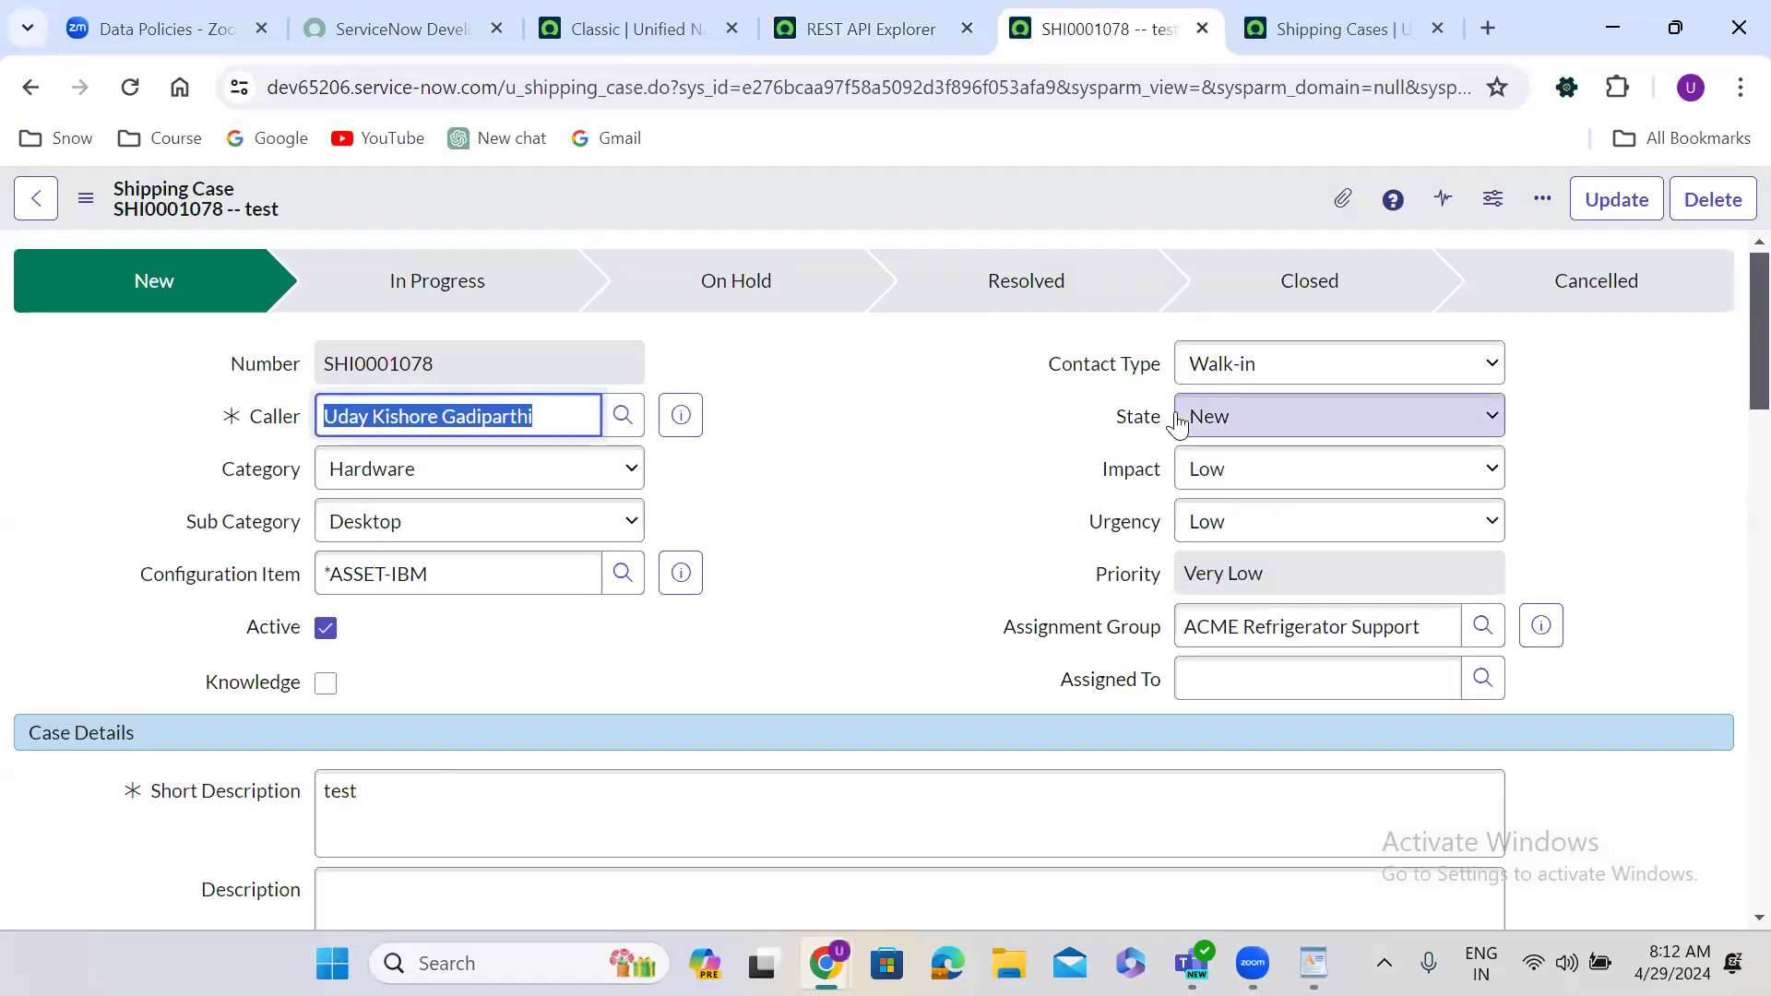
left_click(867, 26)
left_click(1243, 694)
left_click(638, 726)
type("ass")
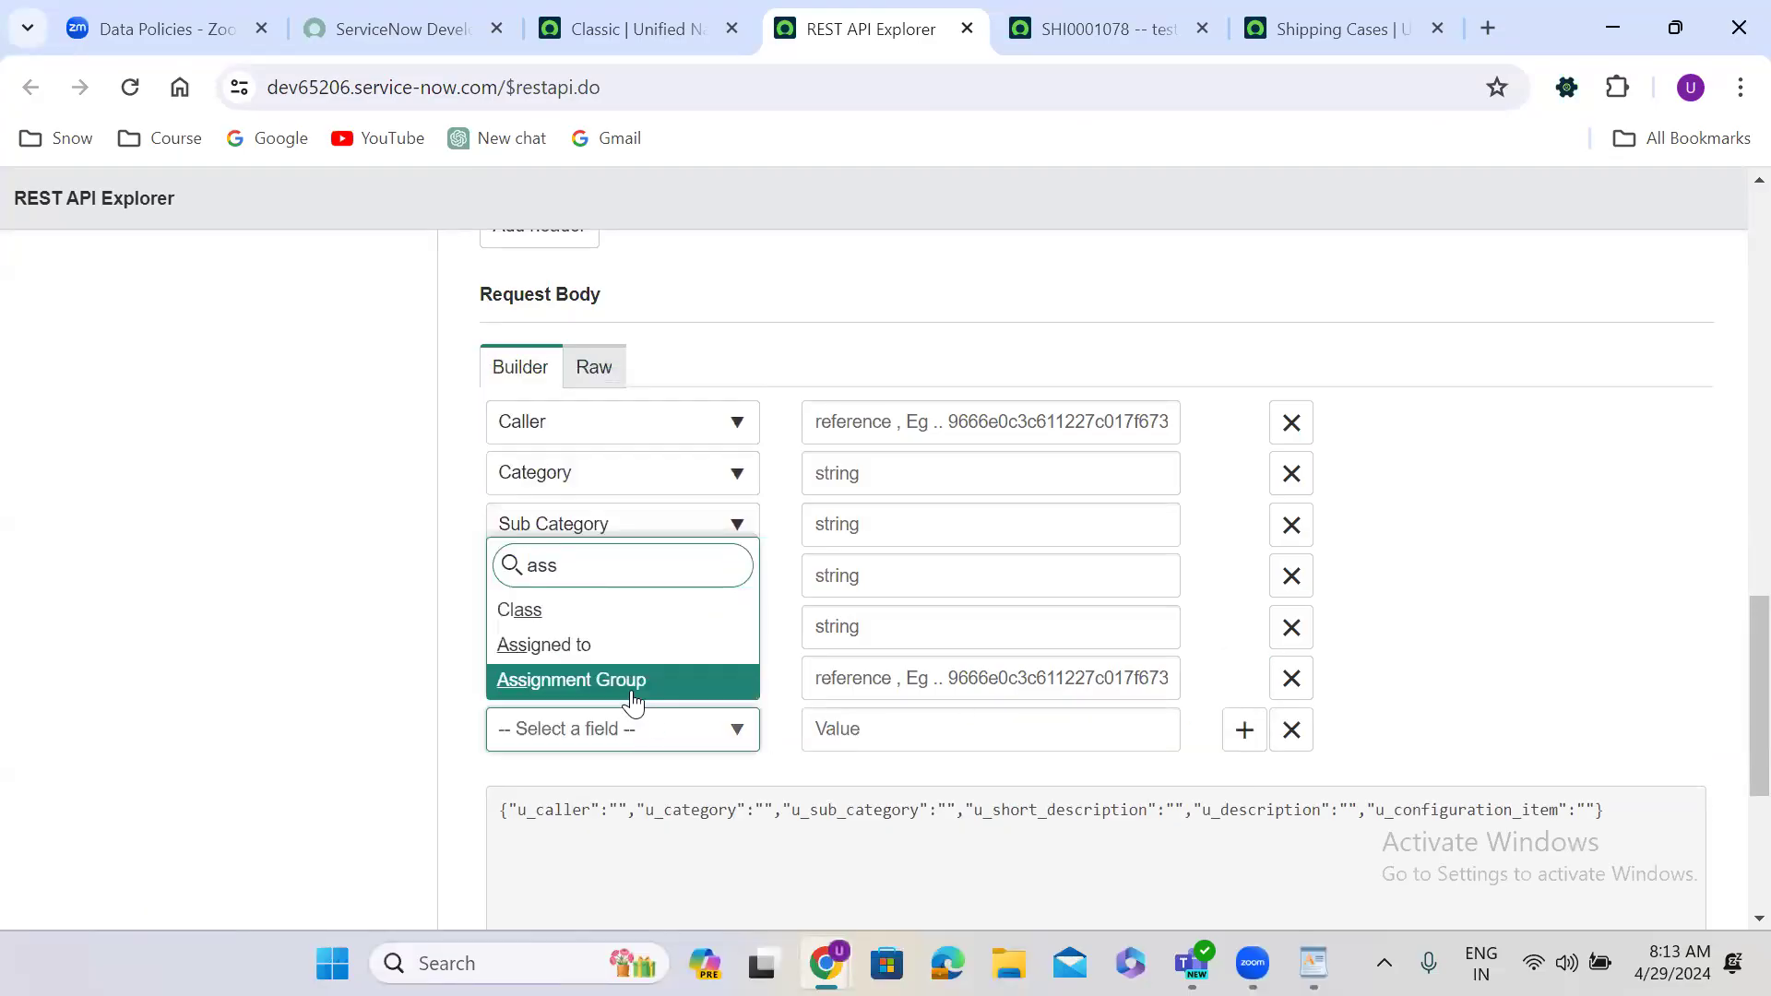
left_click(633, 702)
Step: Add another request body row for the Assigned to field
left_click(1246, 732)
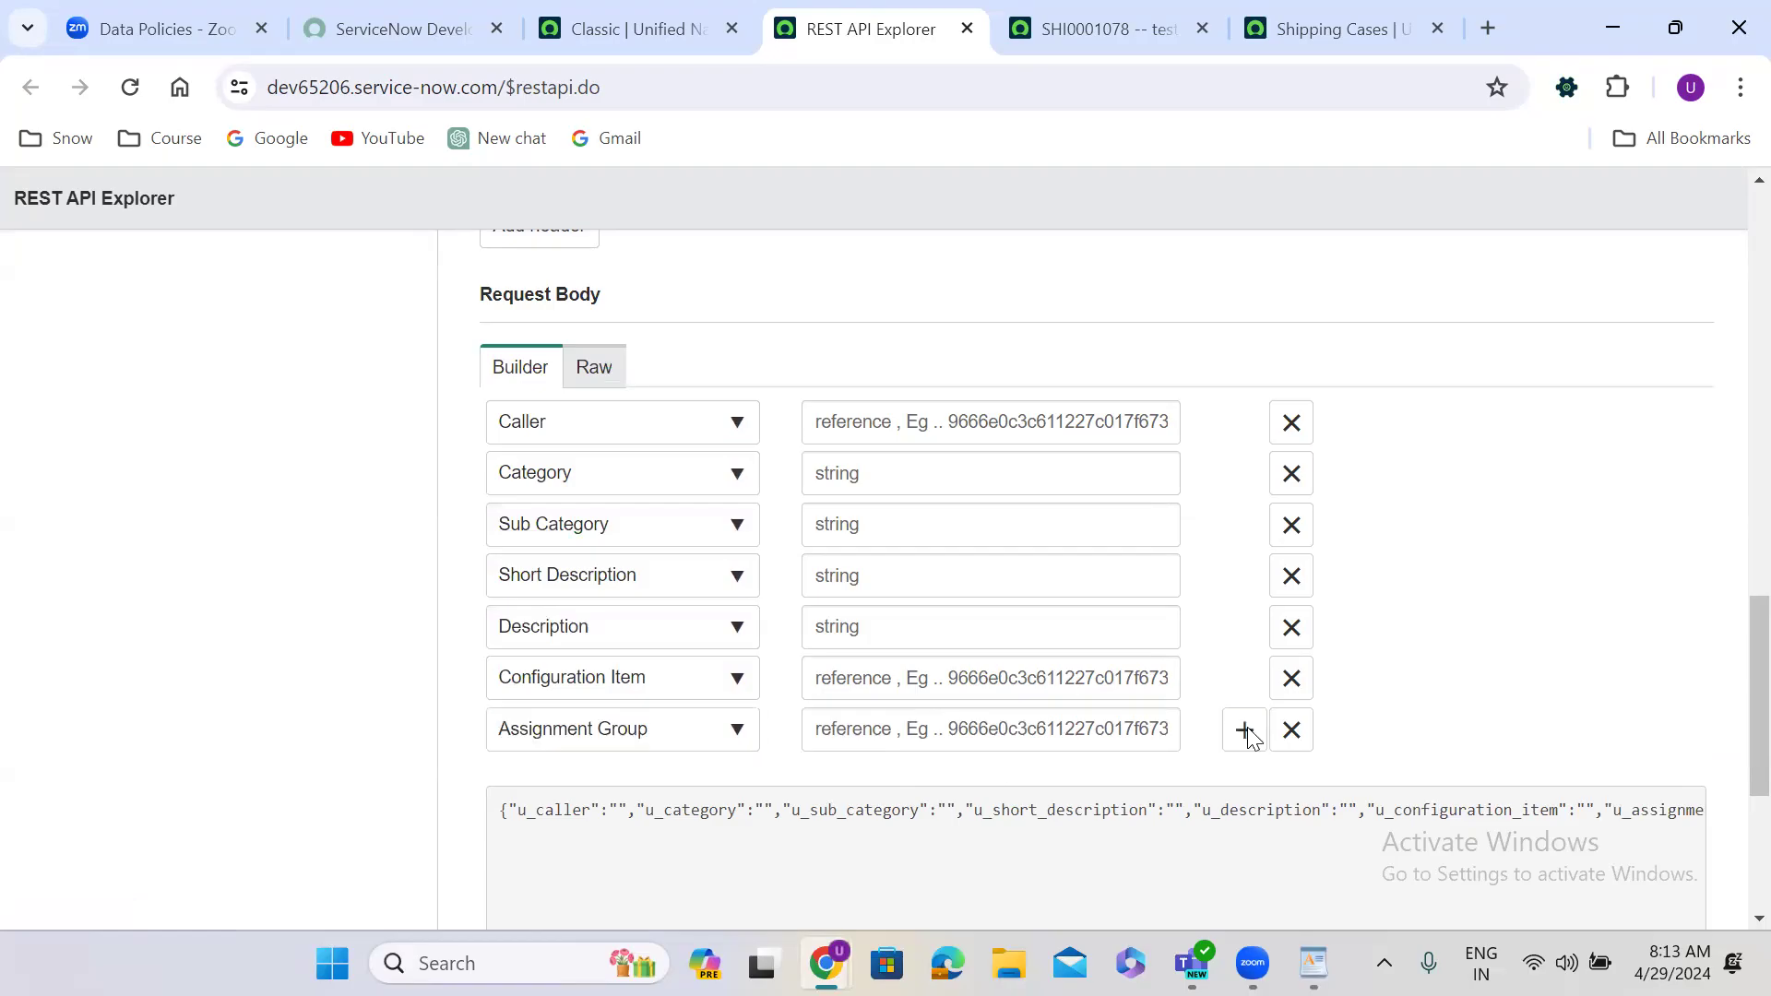
left_click(1245, 731)
left_click(615, 782)
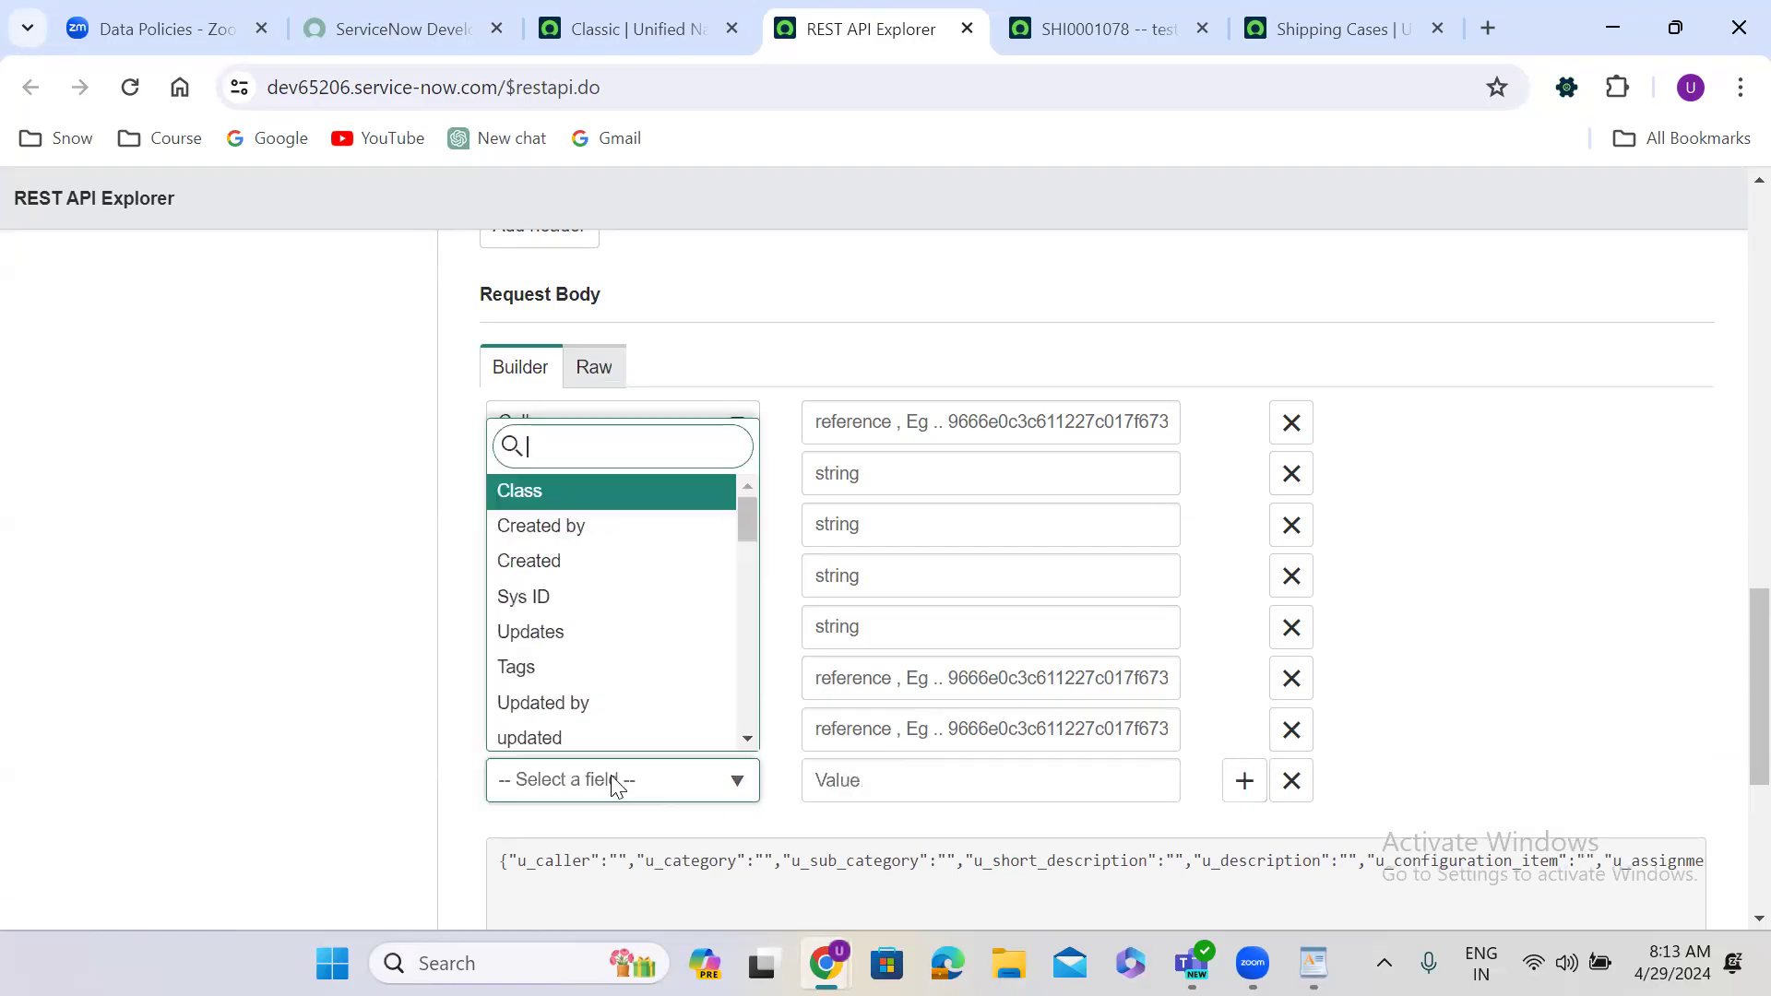
type("ass")
left_click(603, 706)
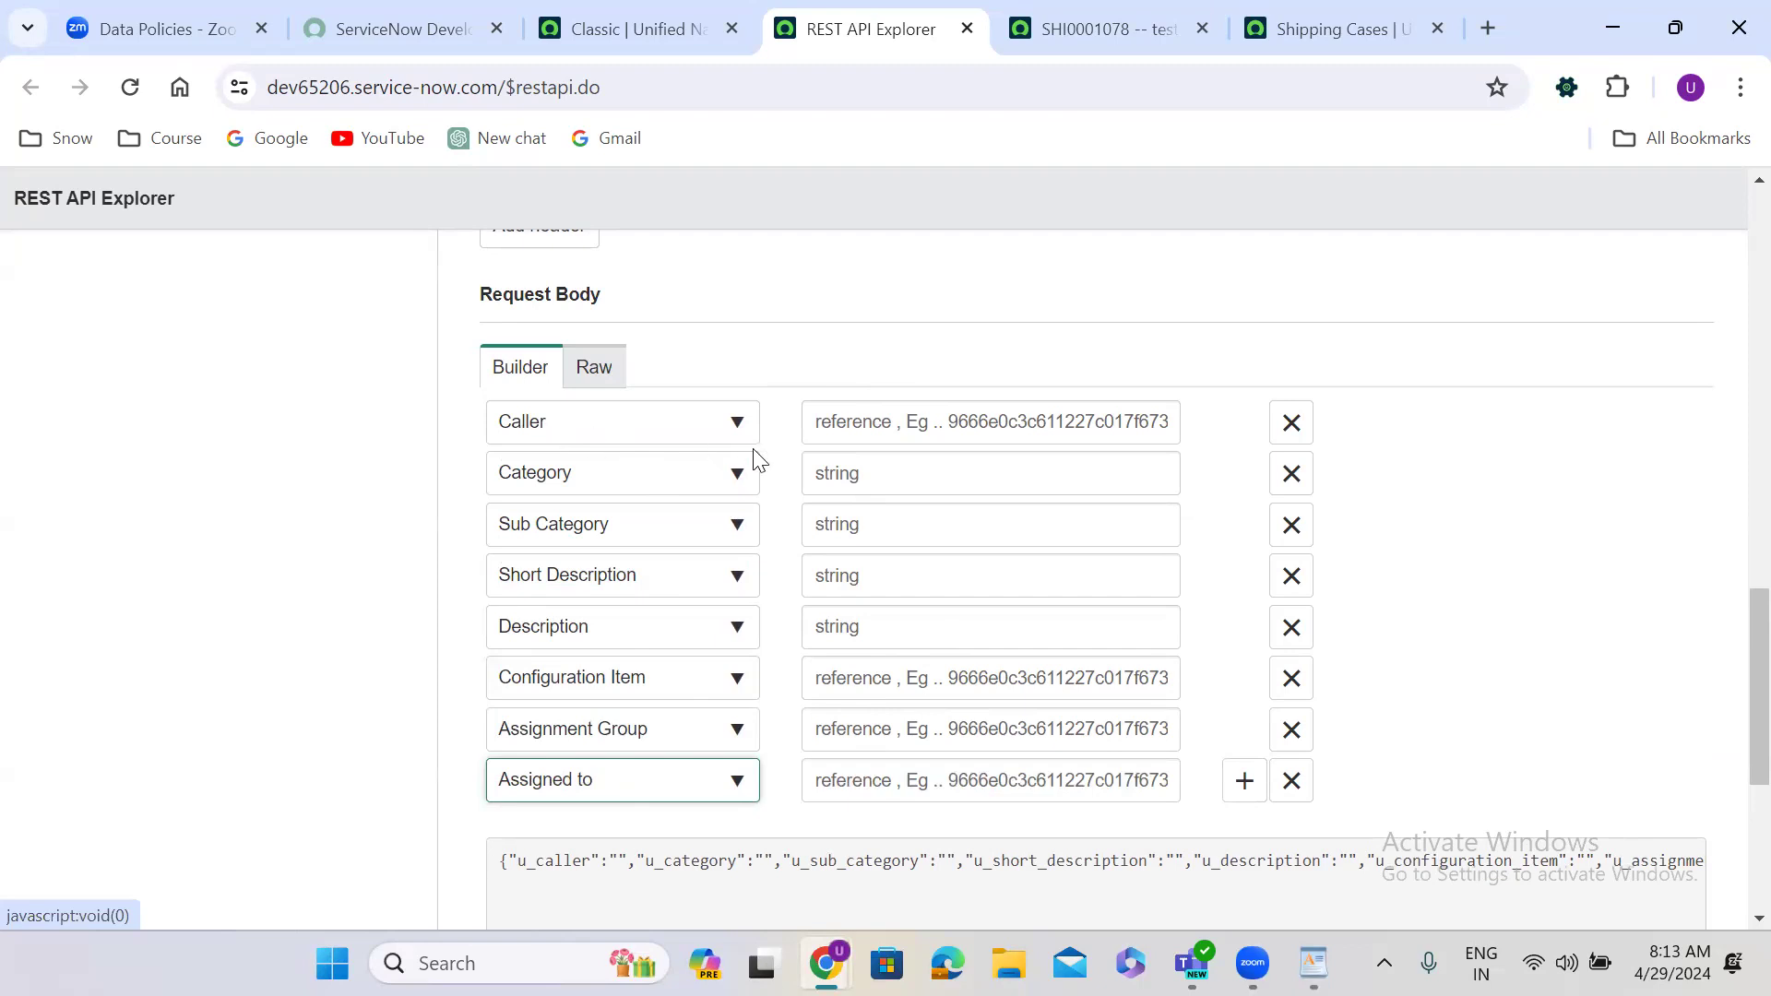
Step: Show technical field names on the existing Shipping Case form and copy its Caller reference ID into the request body's Caller value
left_click(839, 429)
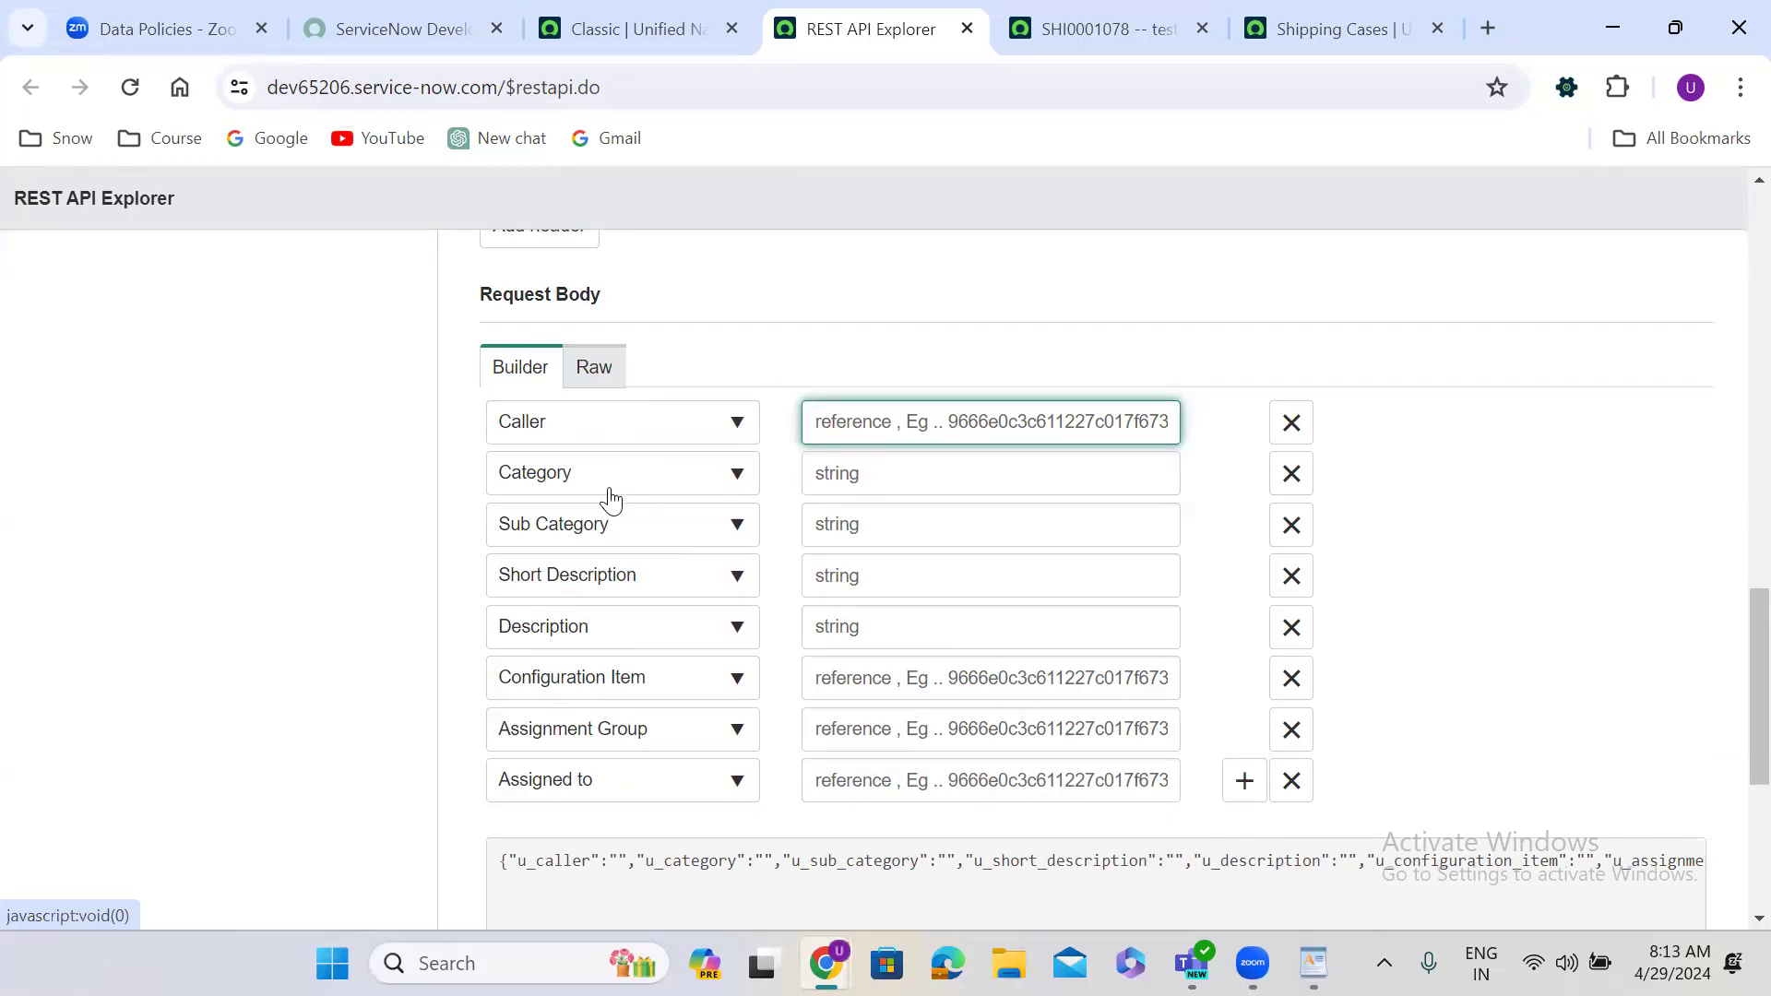
left_click(1107, 6)
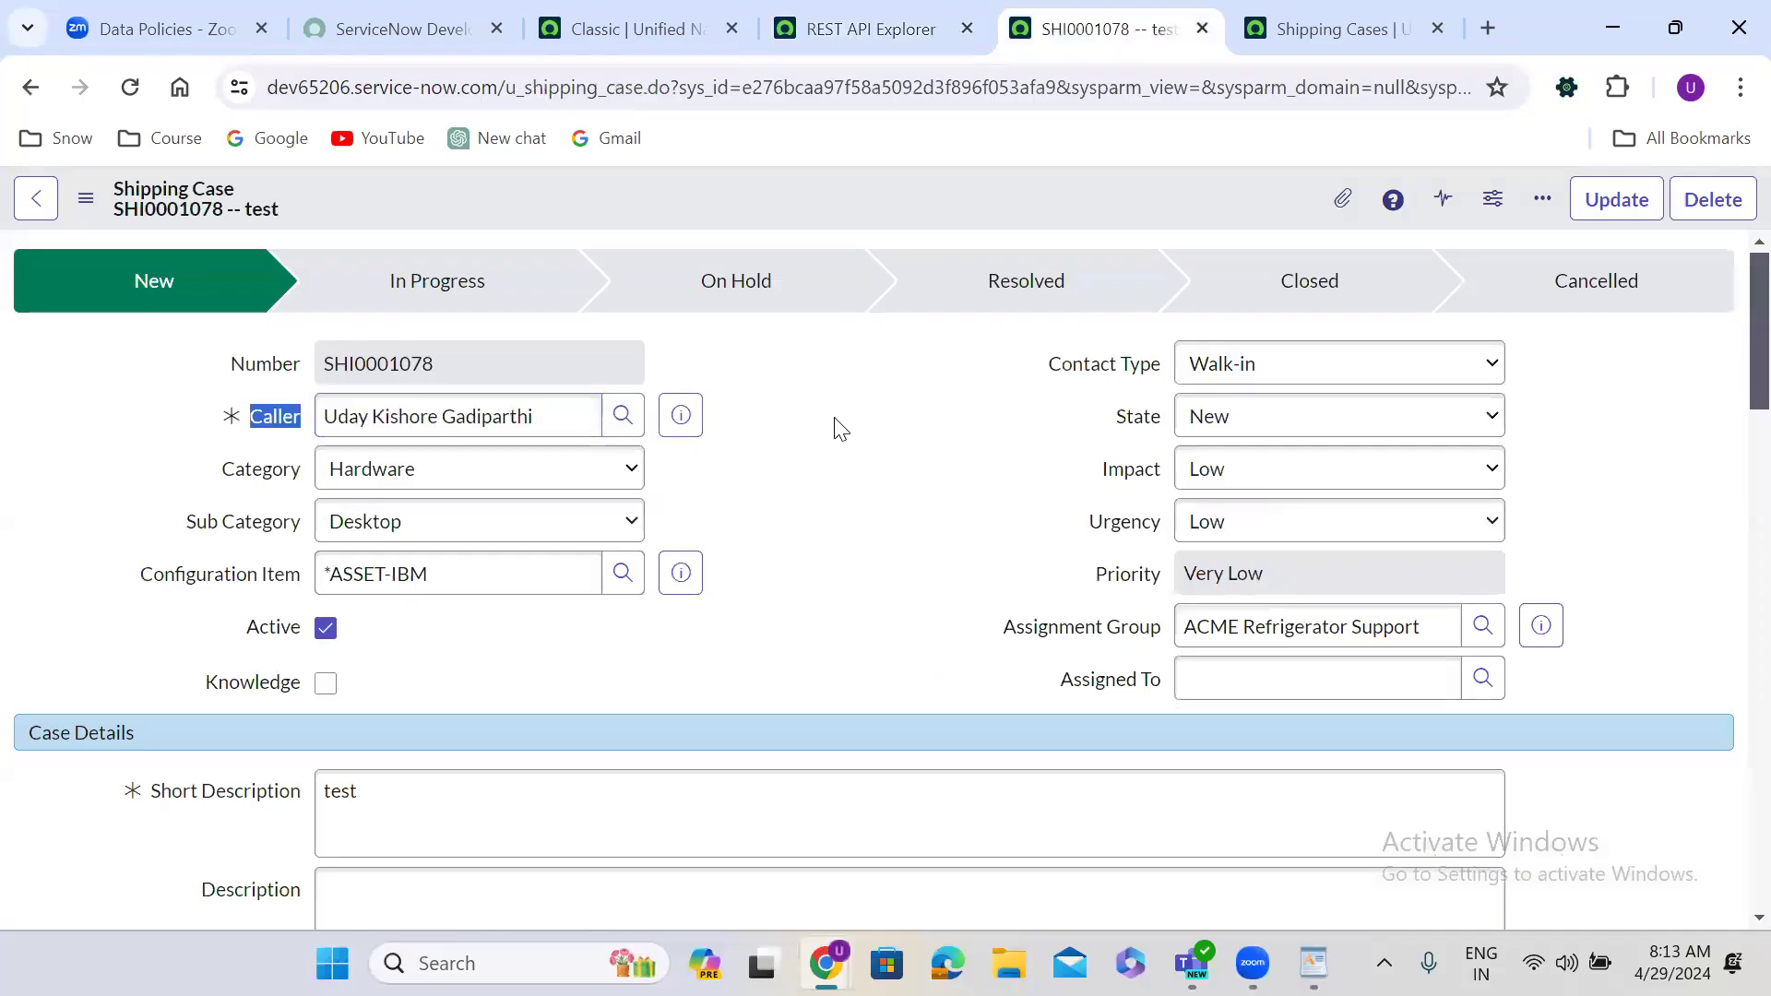
double_click(840, 429)
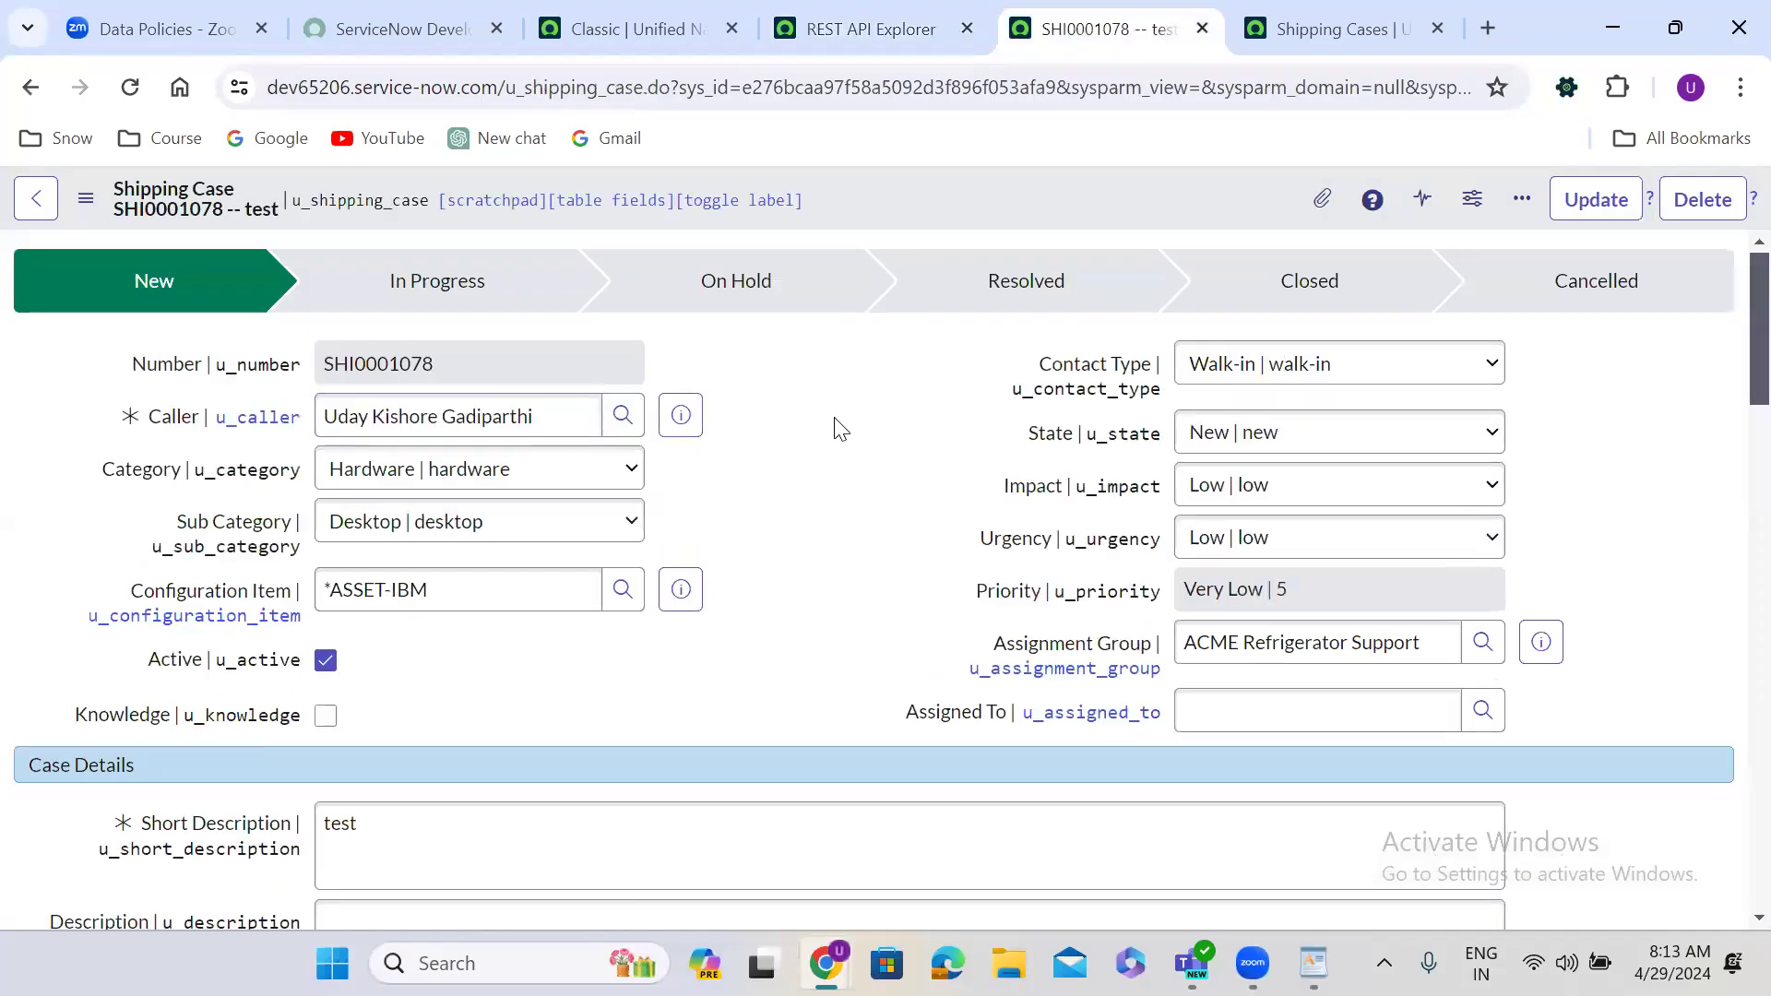
double_click(157, 426)
key("ctrl+c")
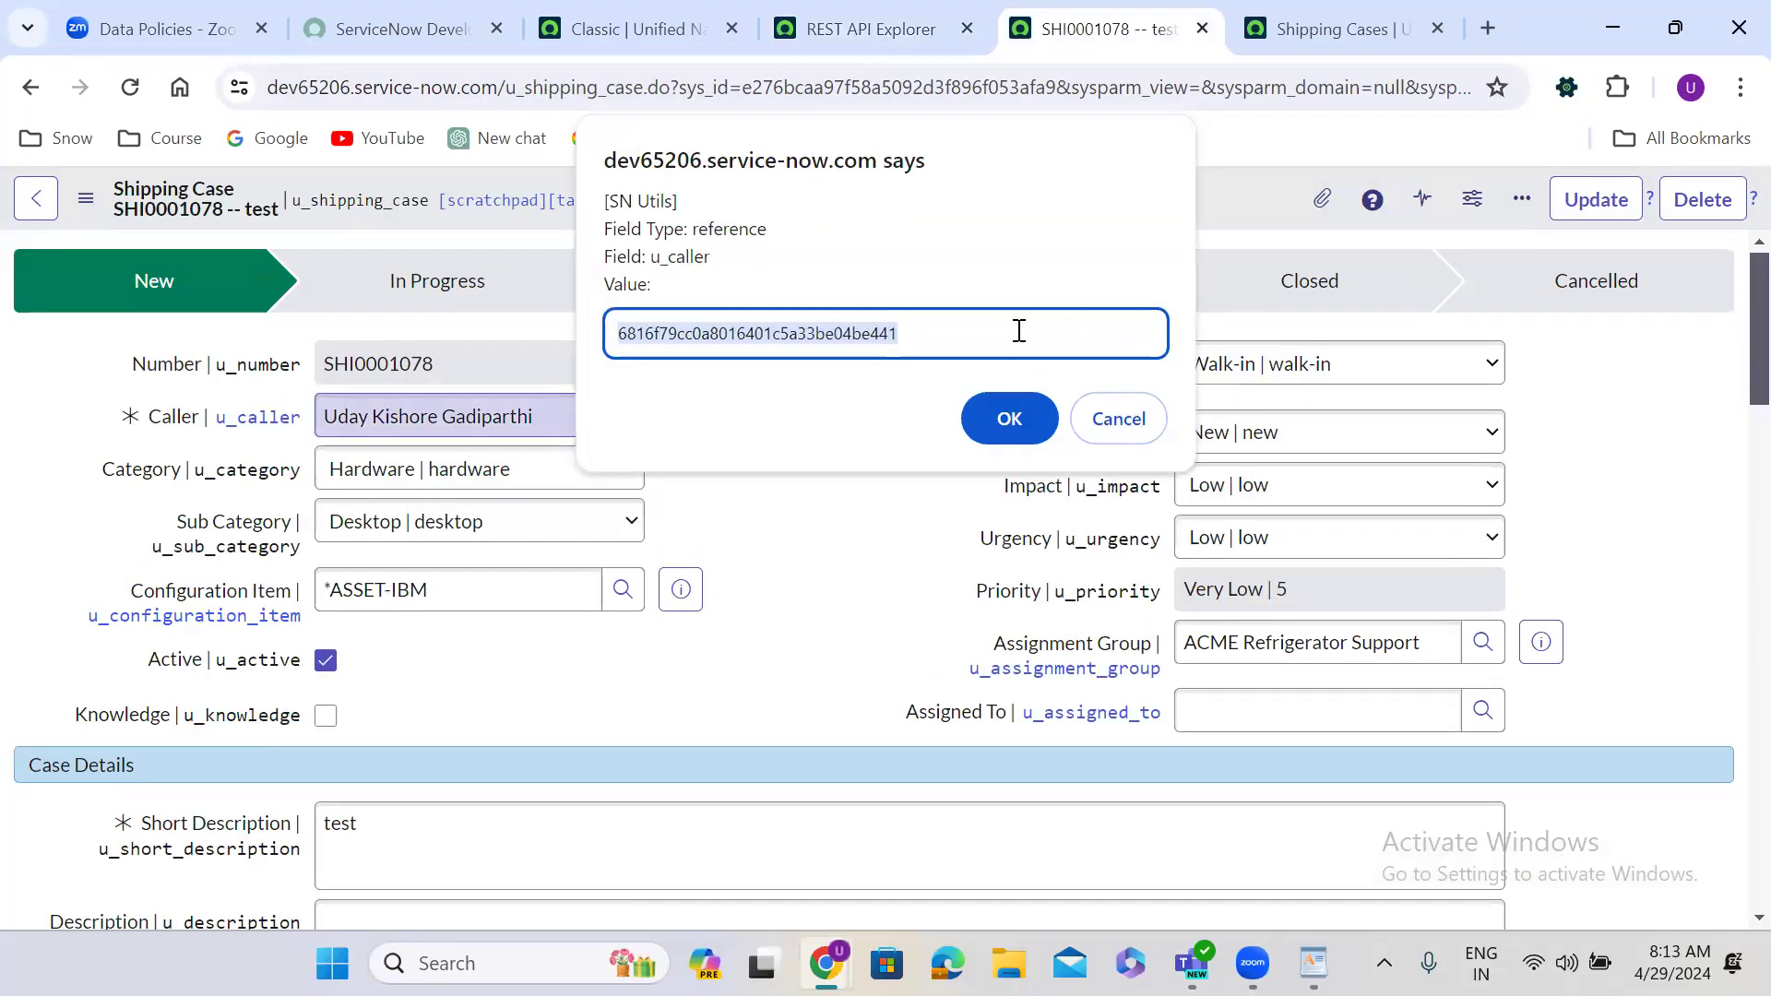
left_click(857, 29)
key("ctrl+v")
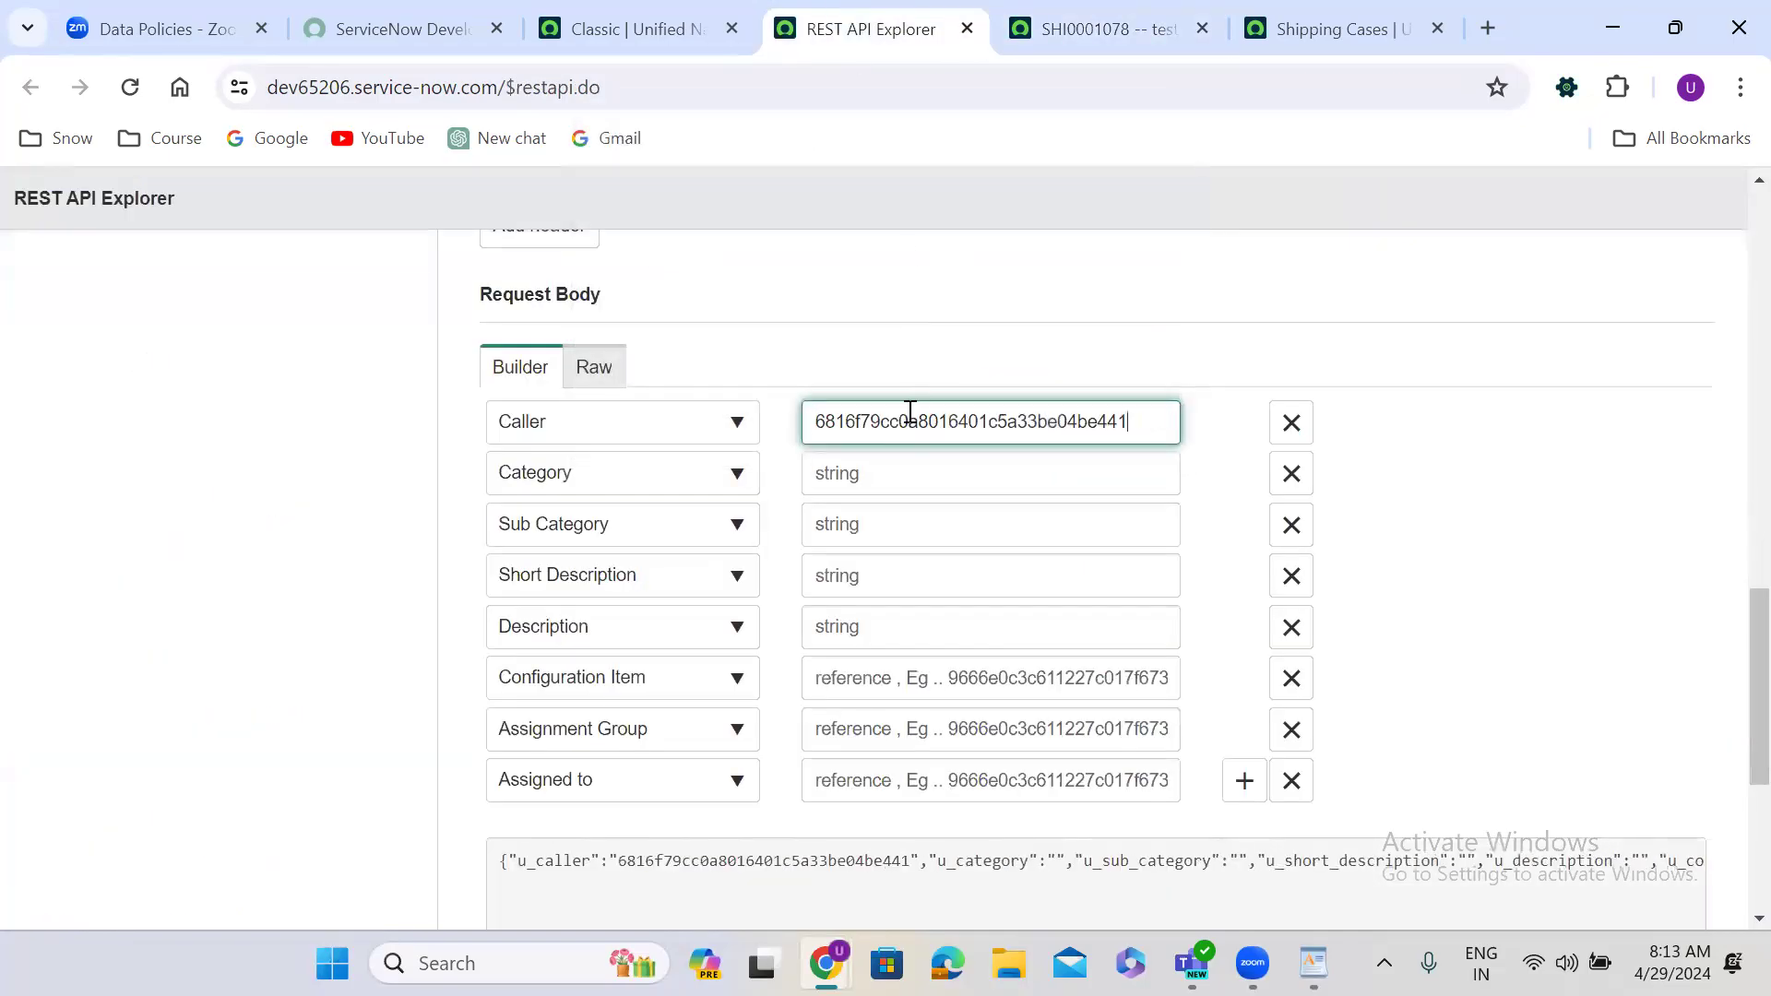
Step: Look up the Category's stored value on the Shipping Case form and set the request body's Category to hardware
left_click(1082, 18)
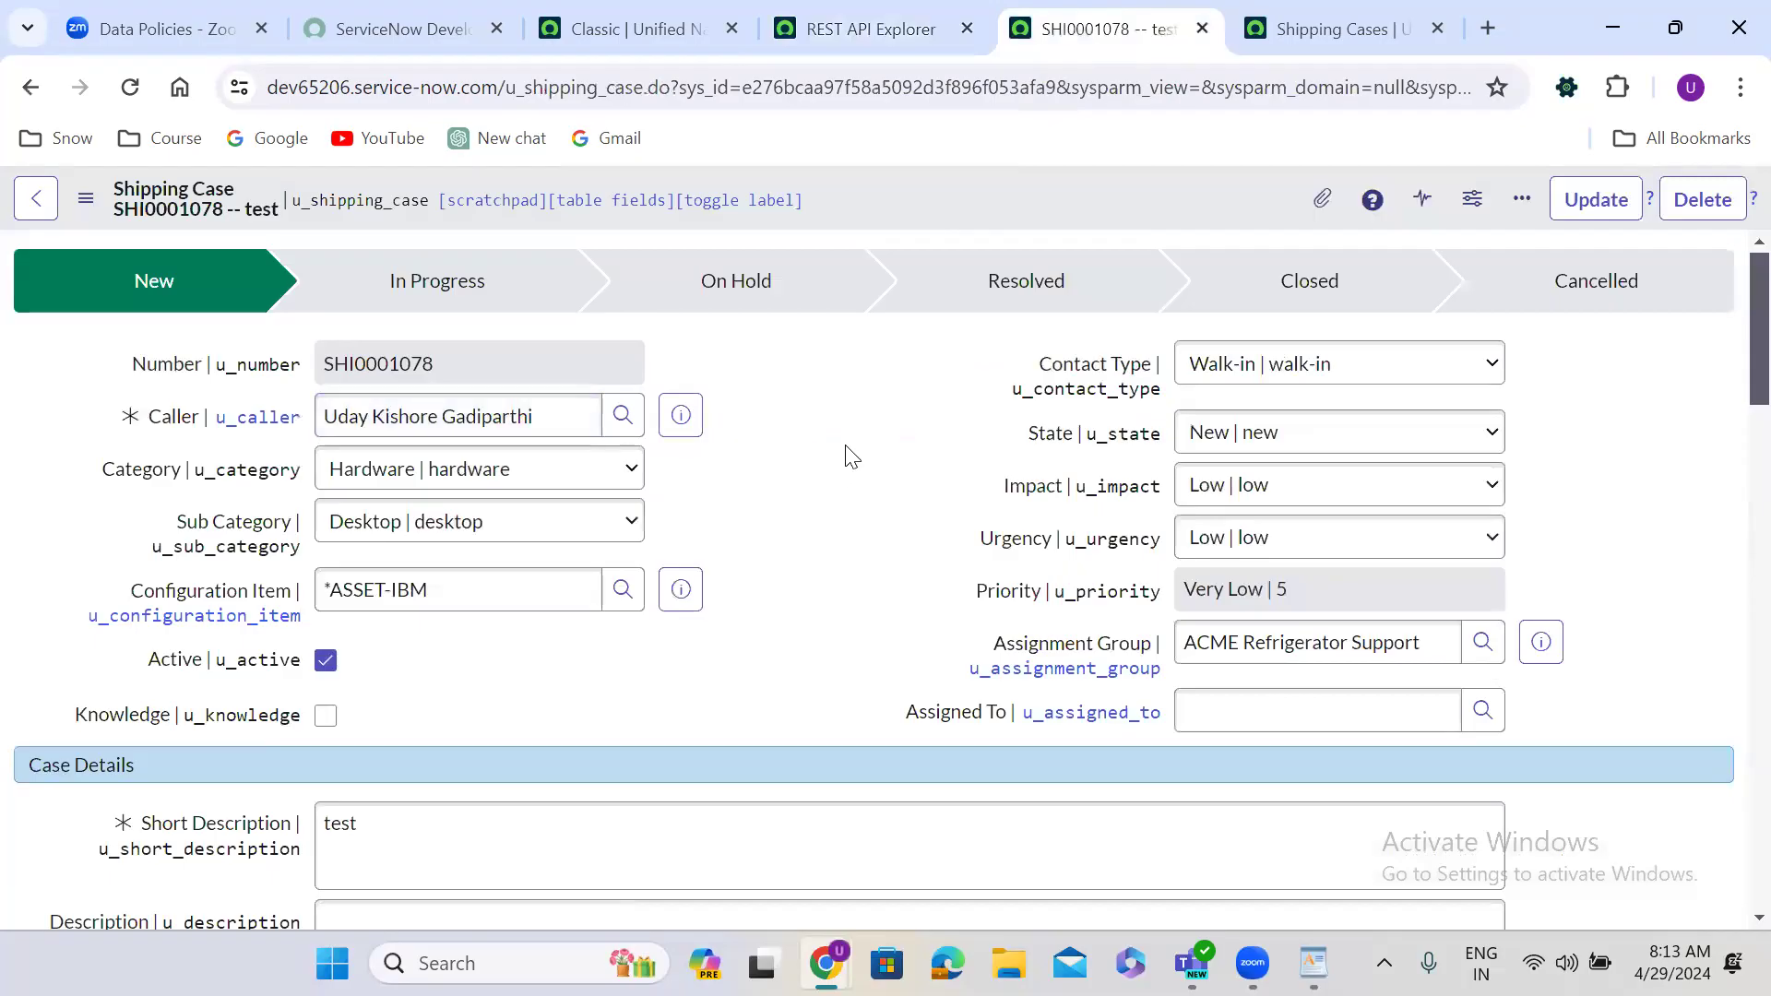
double_click(140, 473)
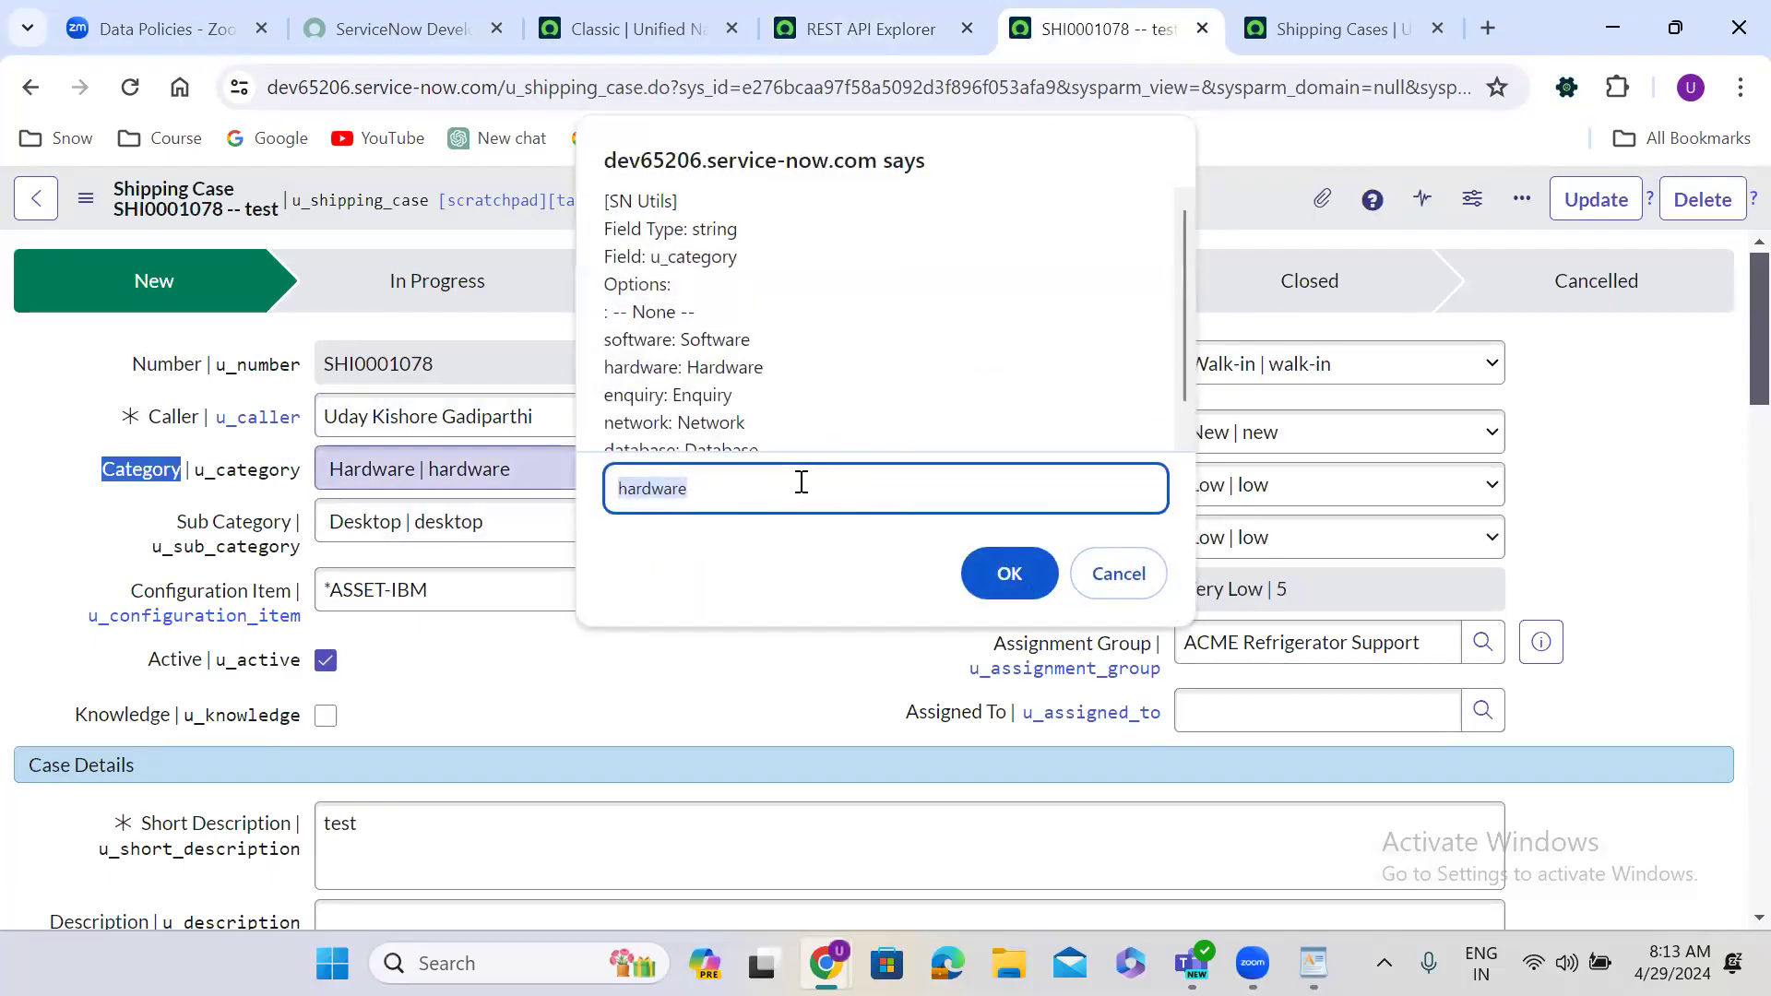
left_click(871, 29)
left_click(841, 489)
type("hardware")
Step: Look up the Sub Category's stored value on the Shipping Case form and set the request body's Sub Category to desktop
left_click(1119, 18)
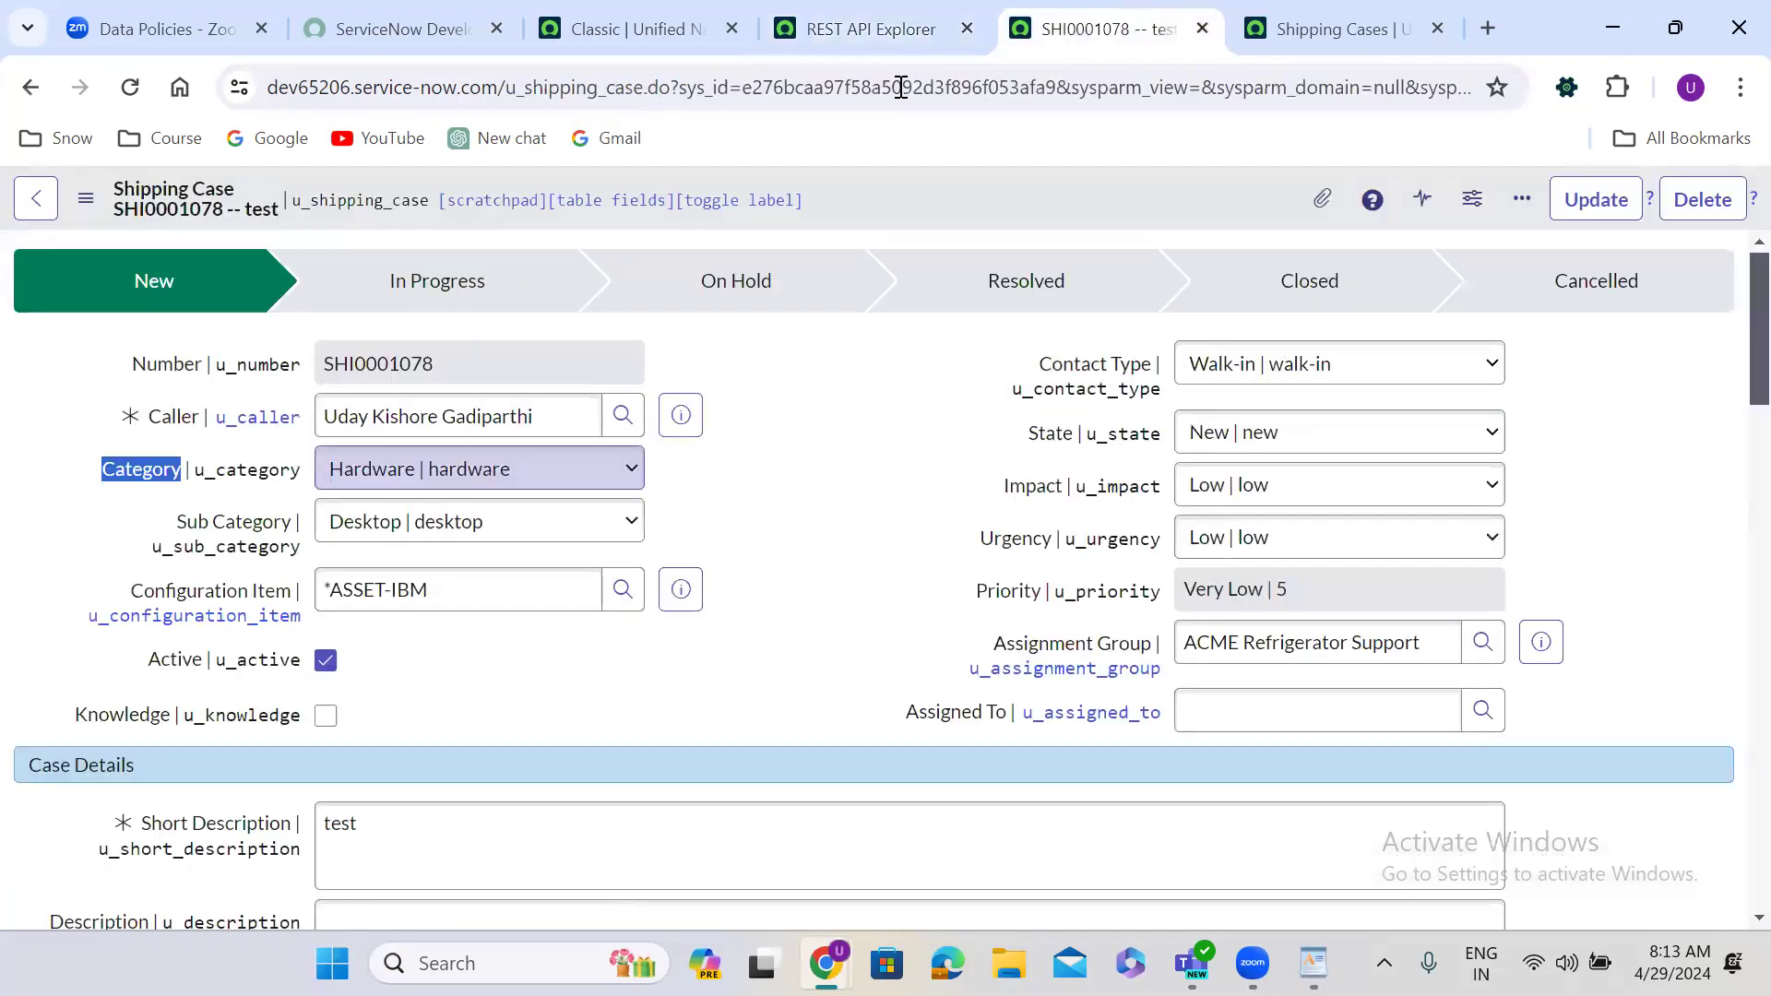
double_click(228, 524)
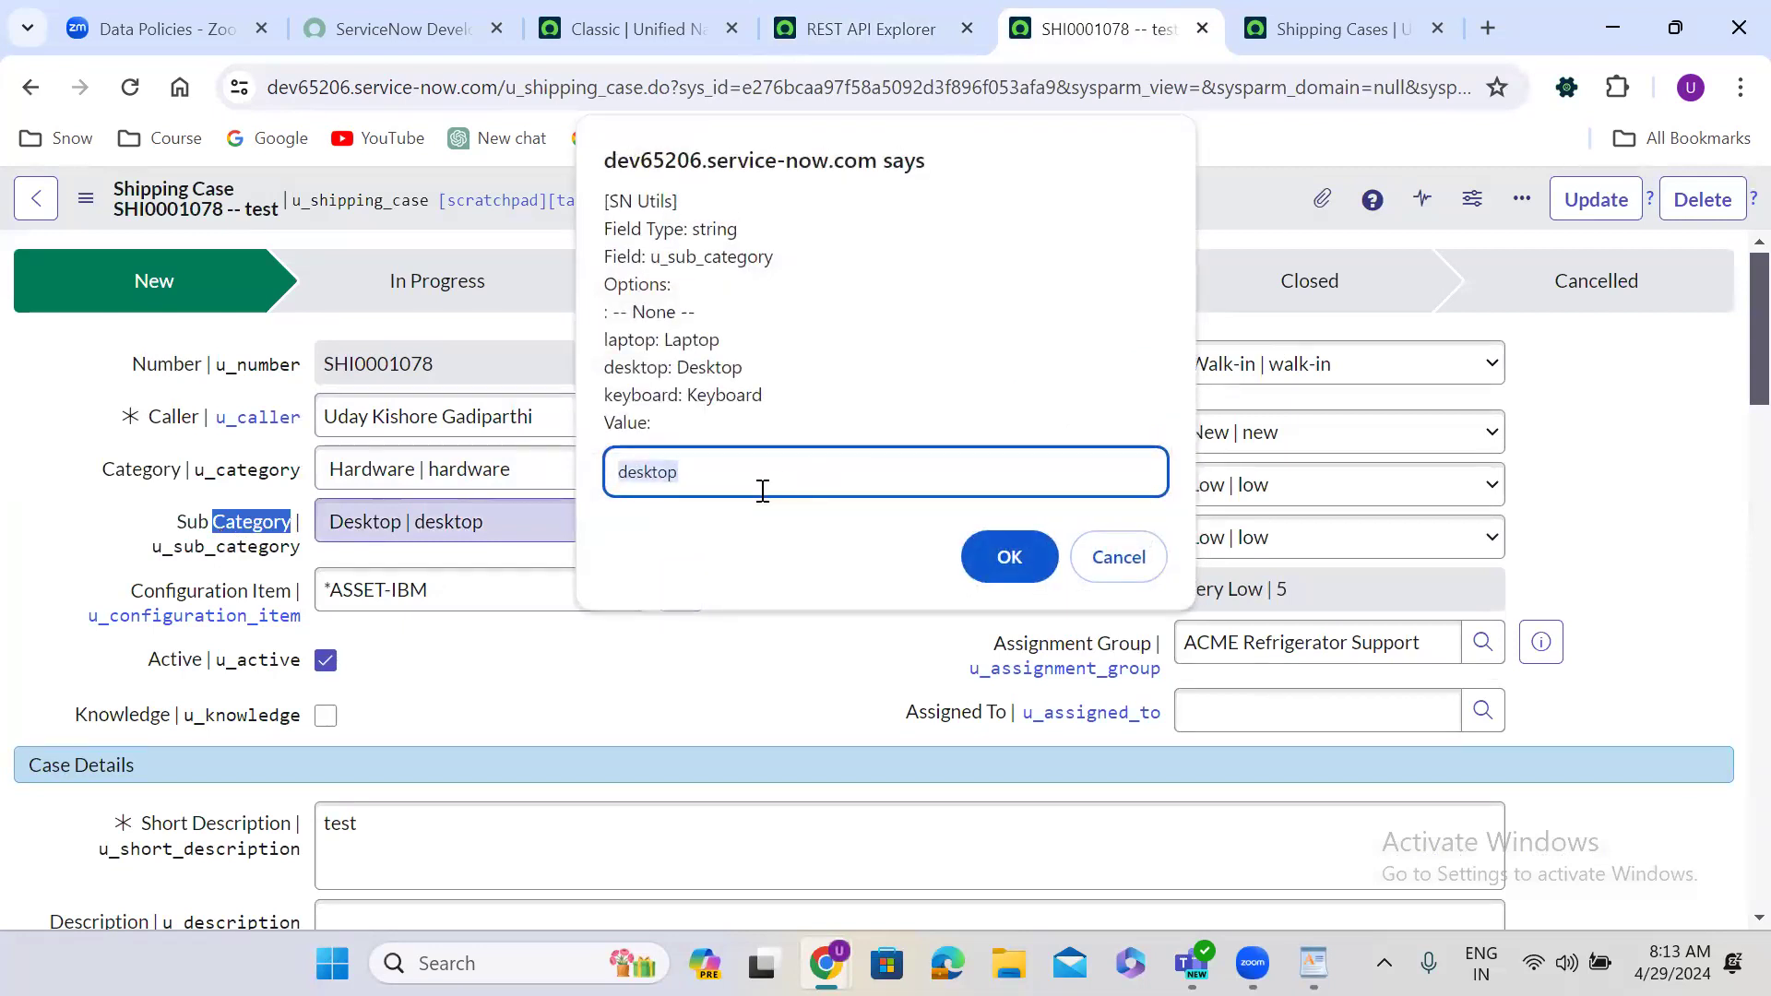
left_click(816, 13)
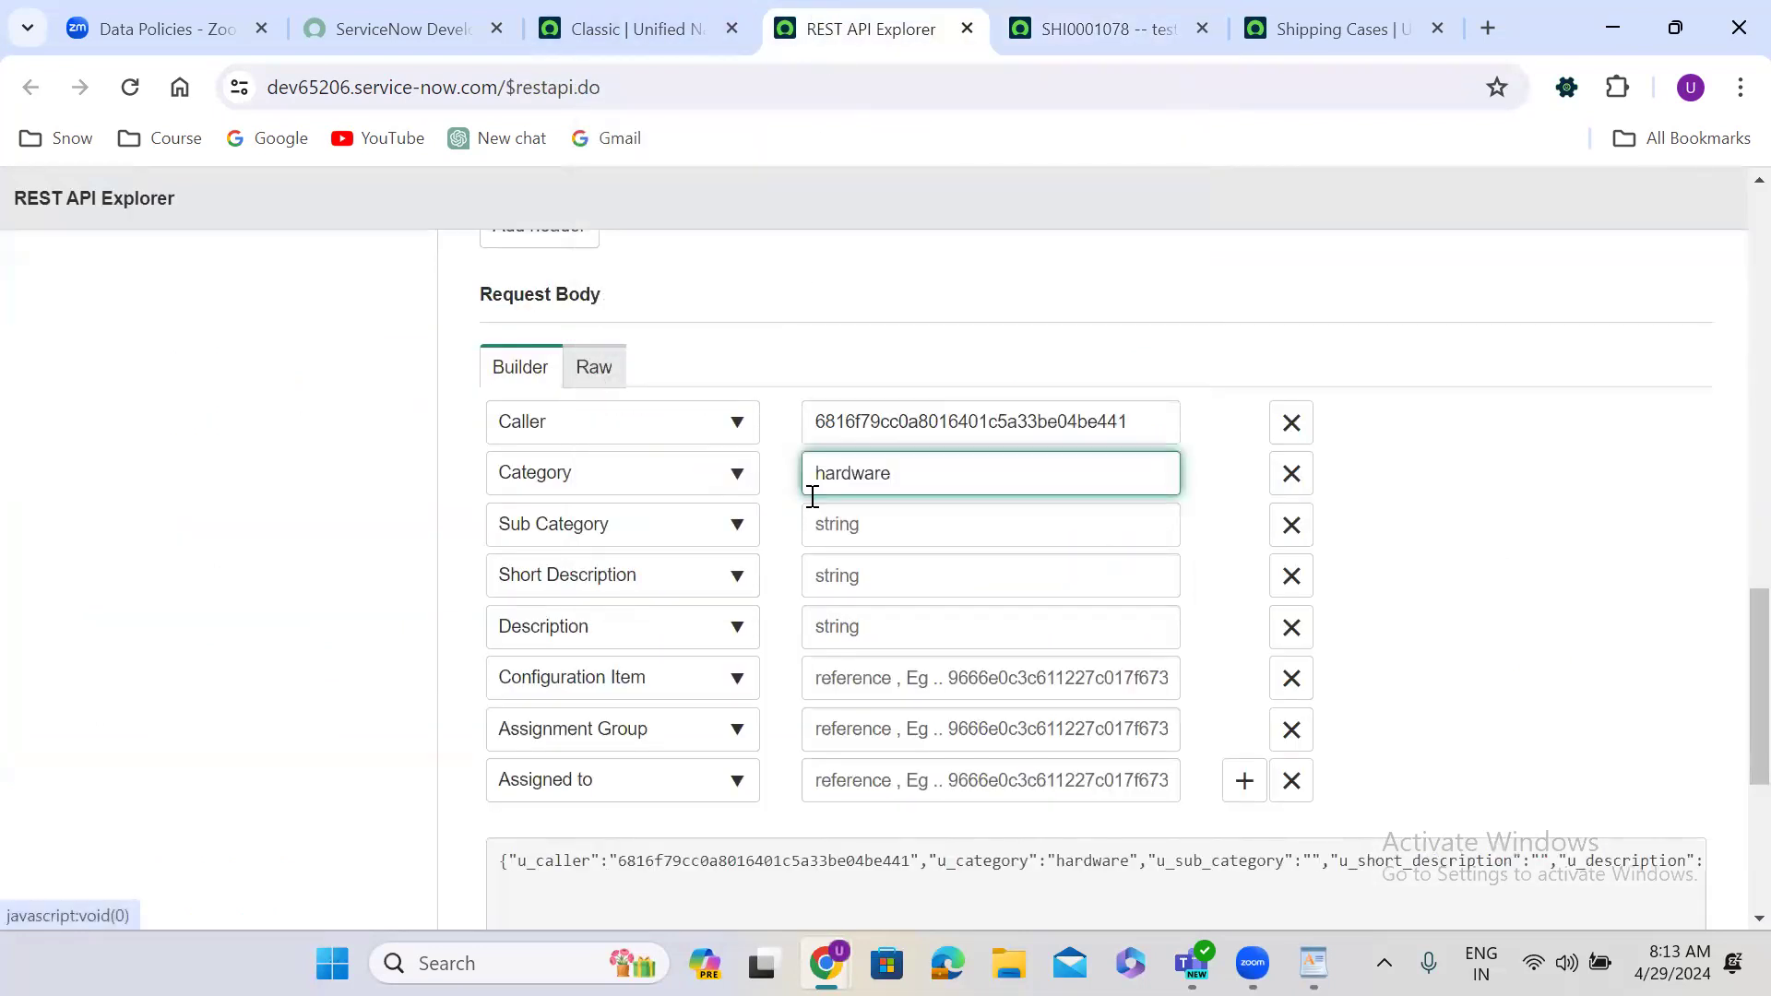
left_click(849, 523)
type("desktop")
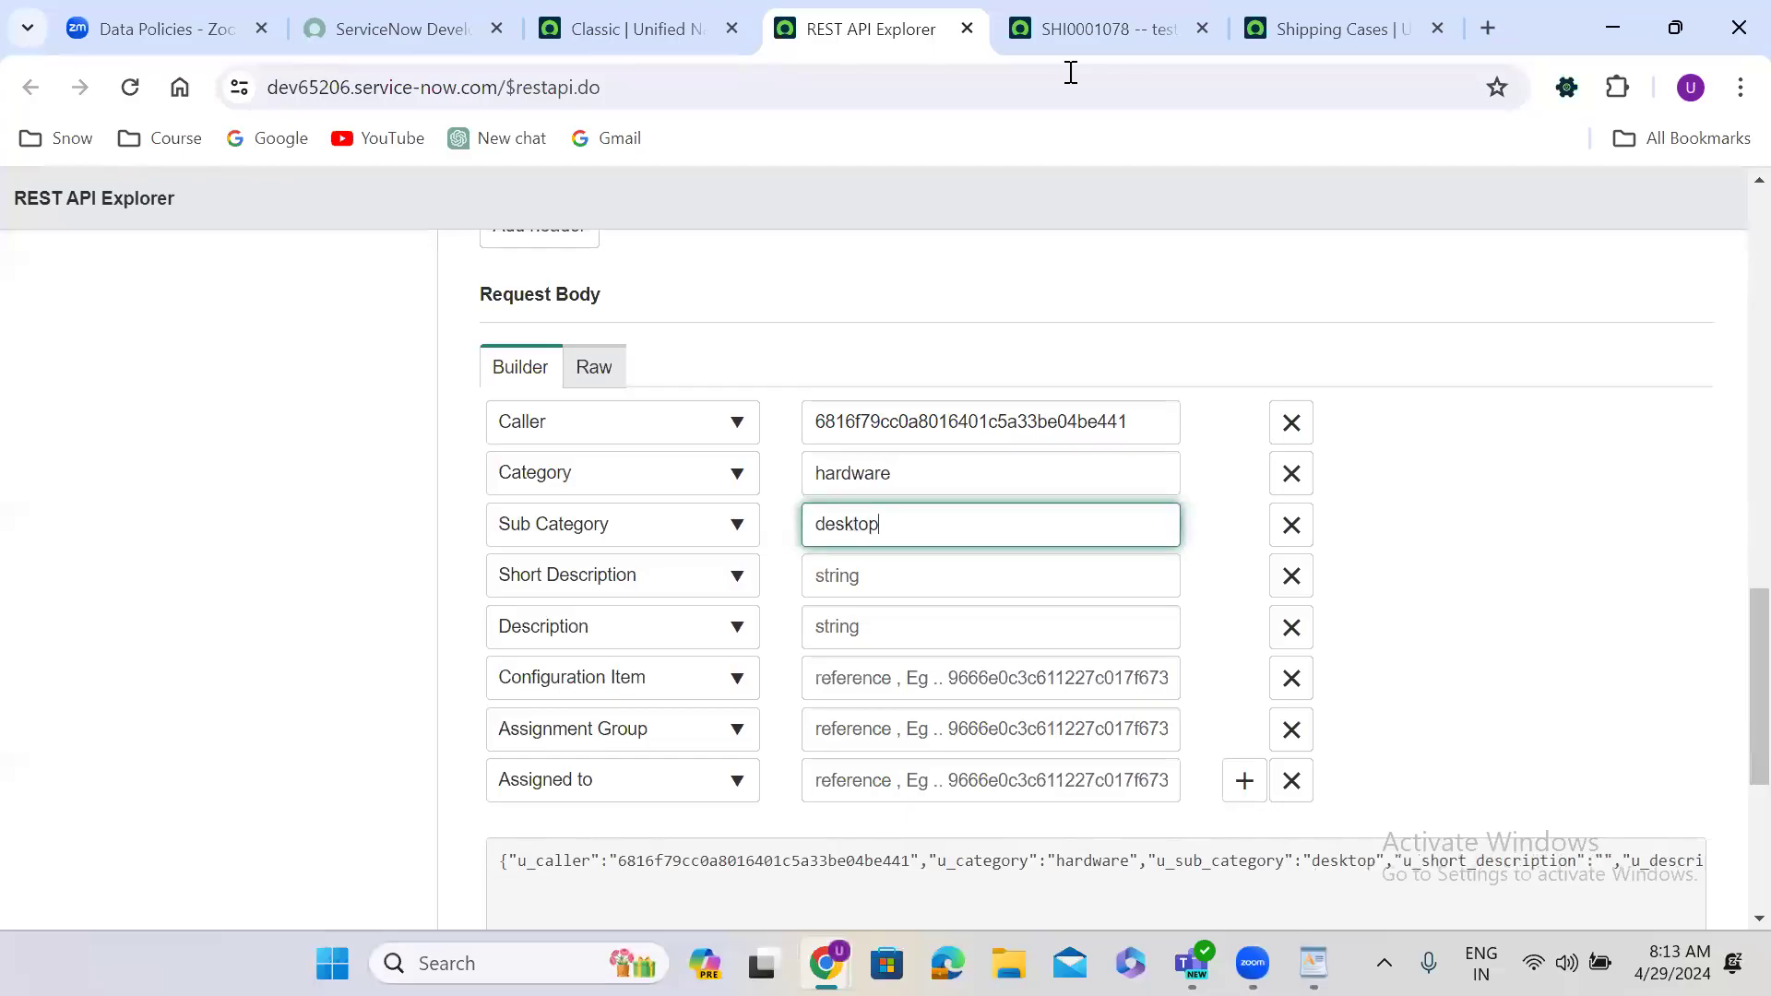
left_click(1104, 13)
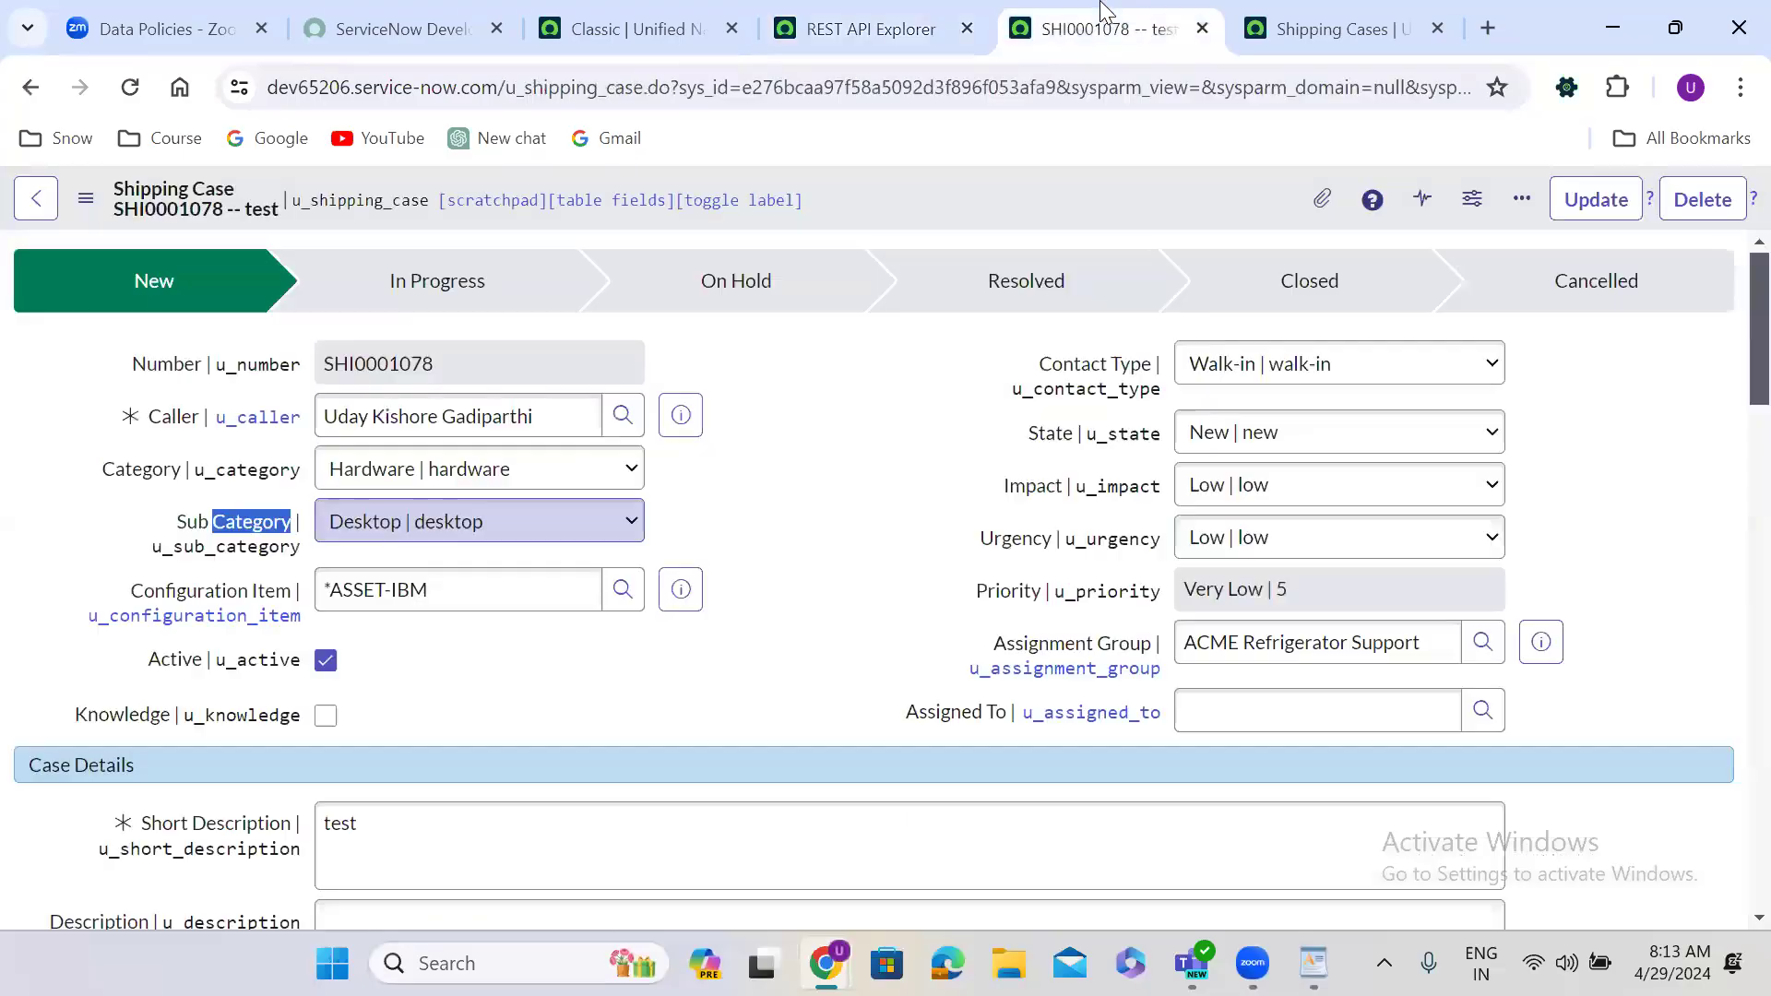
double_click(184, 592)
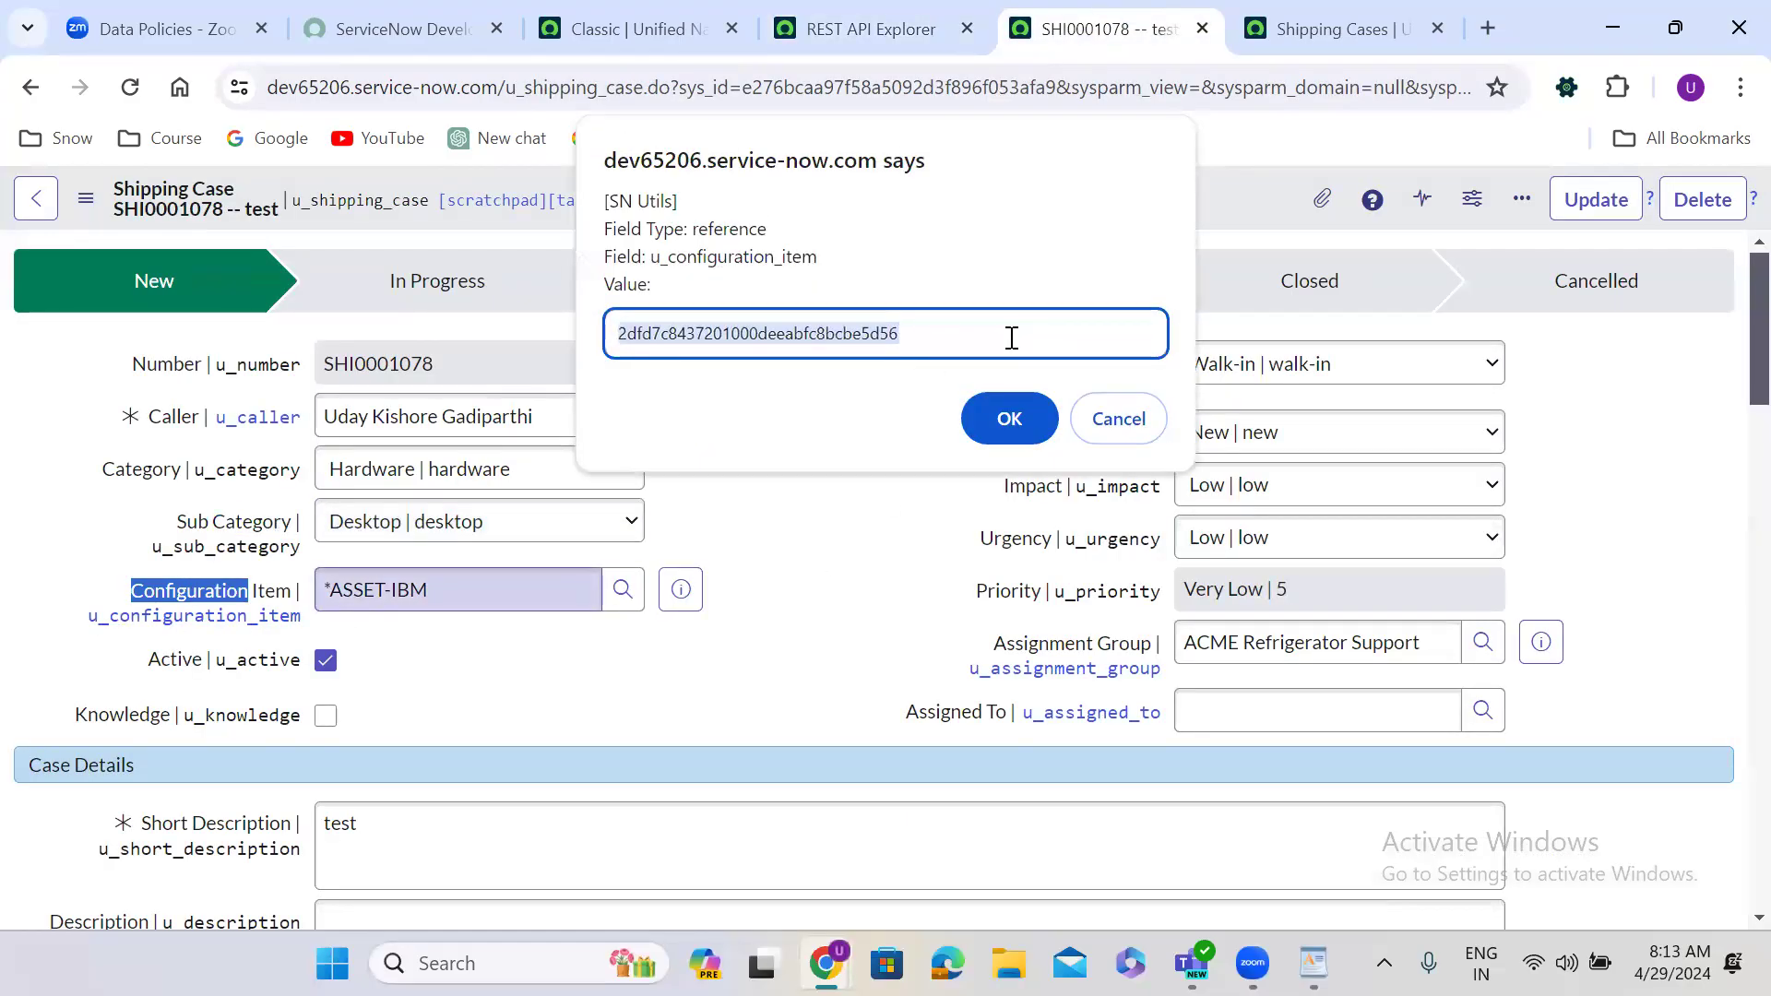
left_click(864, 41)
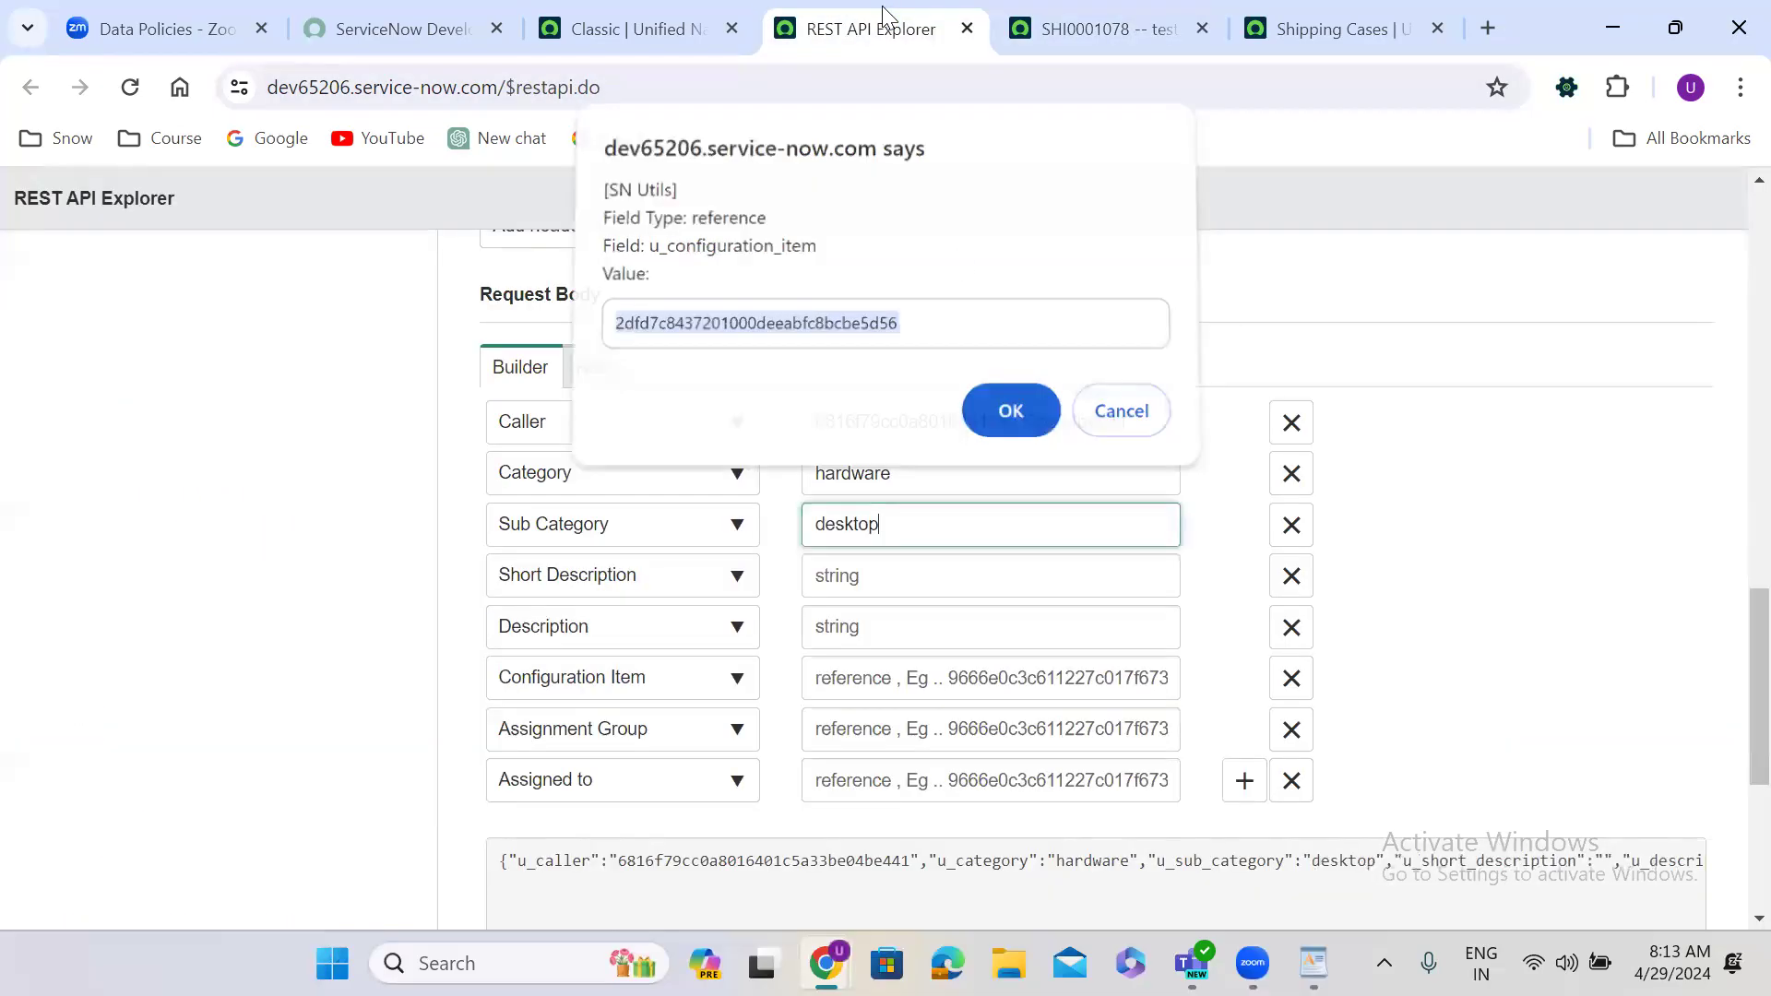
left_click(889, 576)
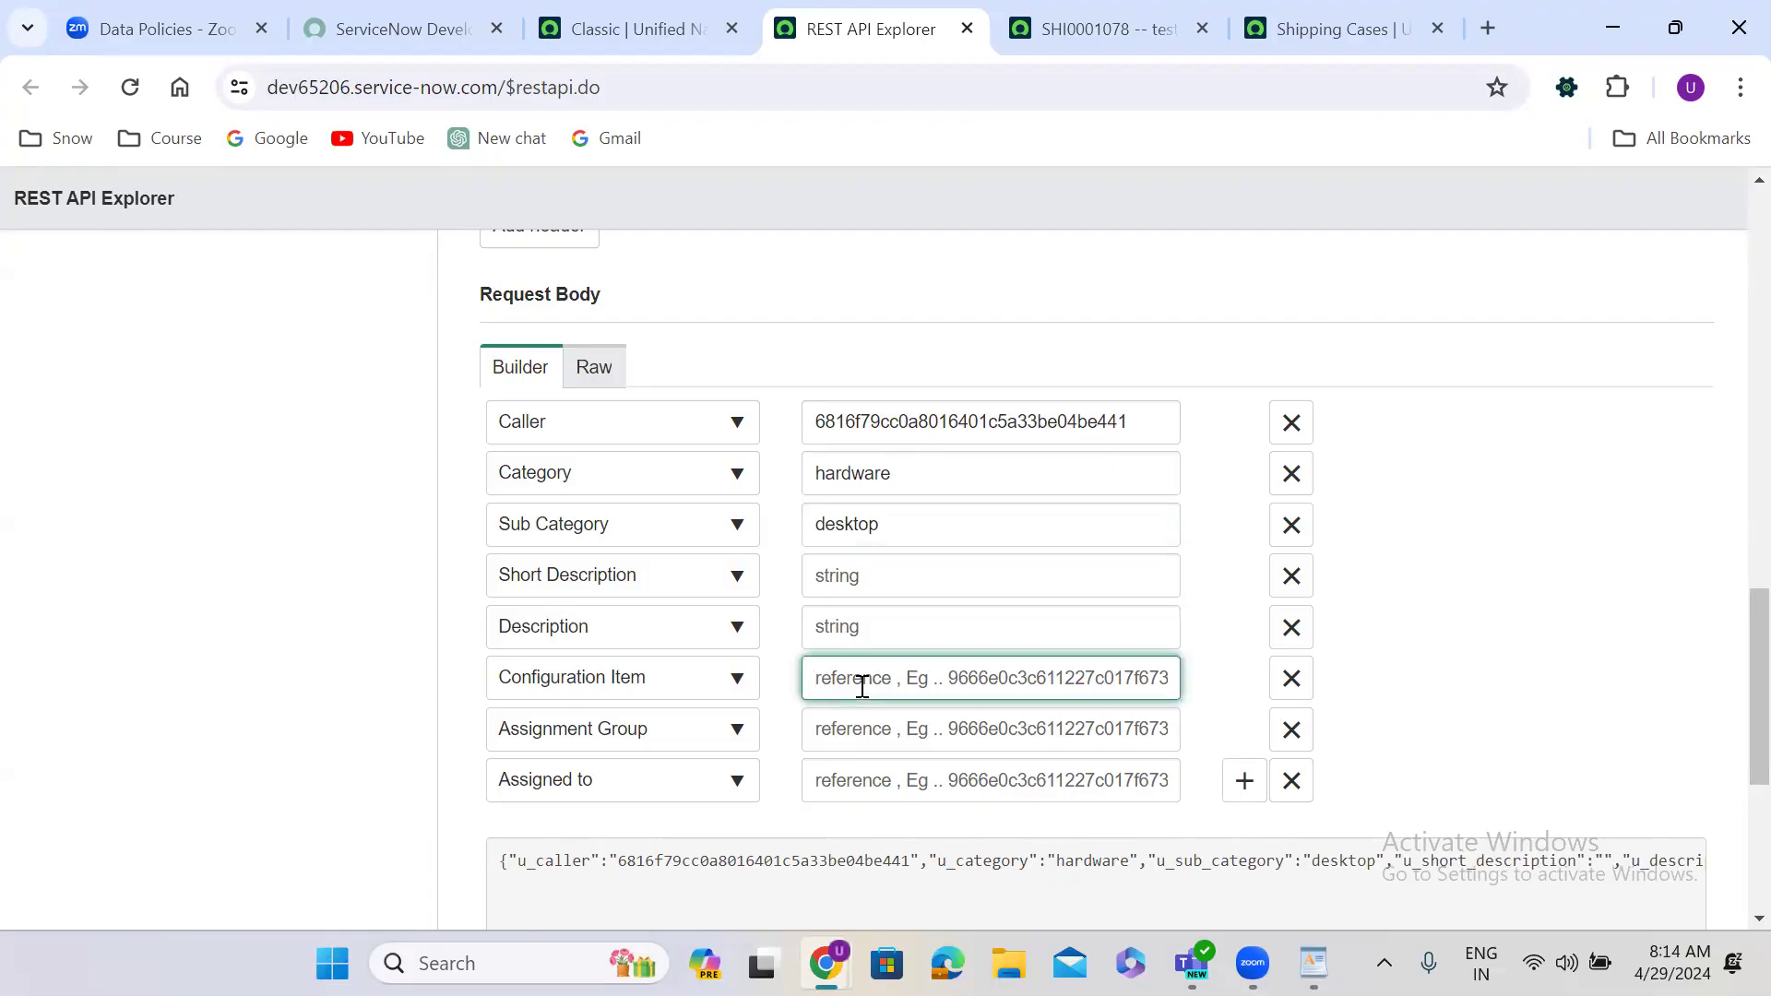
key("ctrl+v")
left_click(1413, 353)
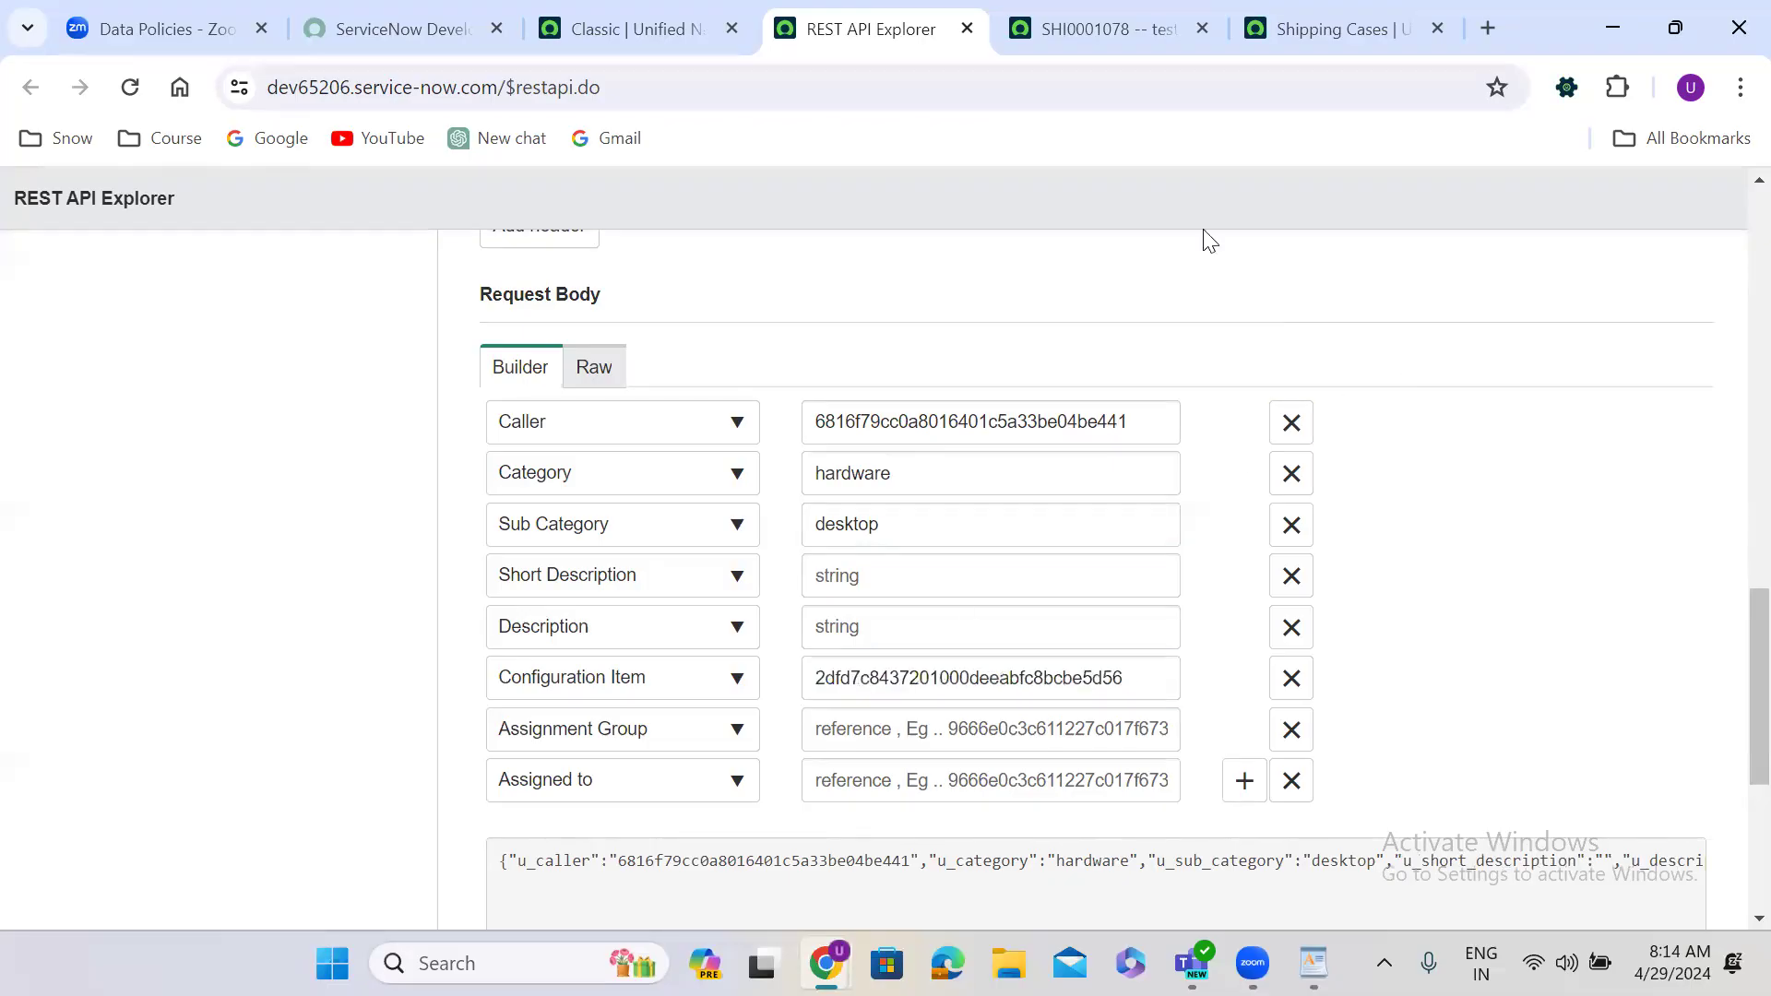
Step: Copy the Assignment Group reference 09745cc9c3302200e7c7d44d81d3ae6f from the Shipping Case form into the Assignment Group value of the request body
left_click(1075, 11)
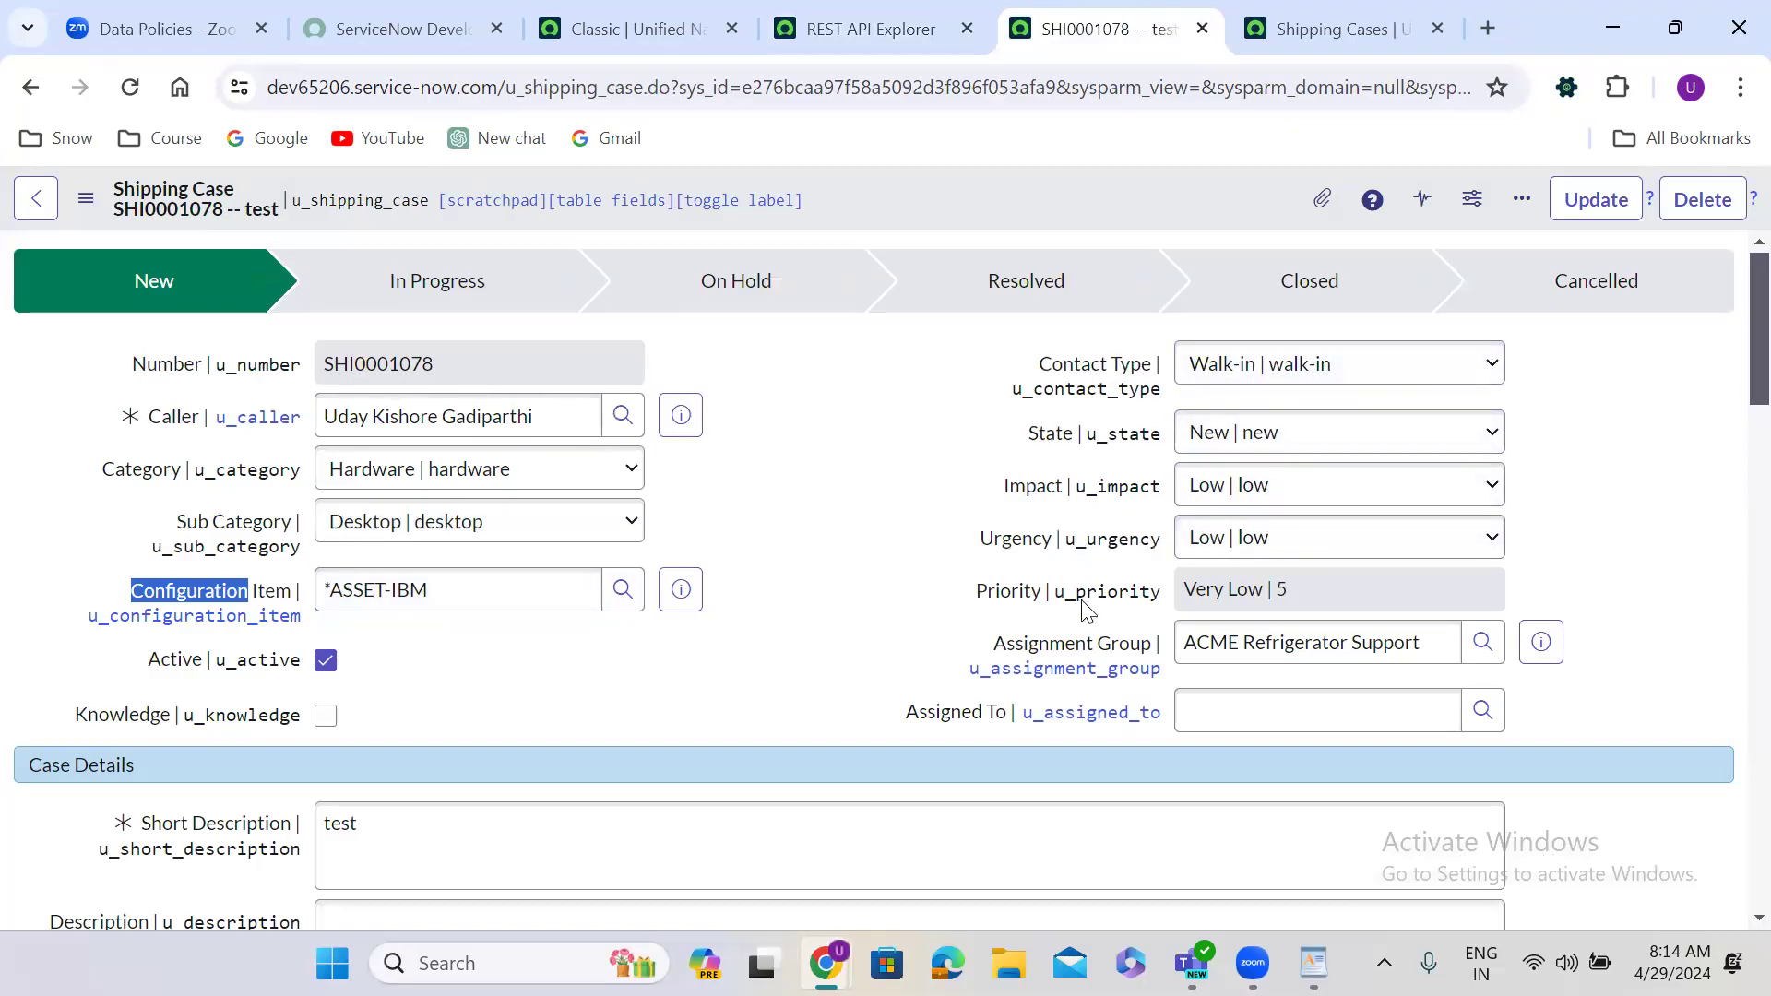
double_click(1042, 643)
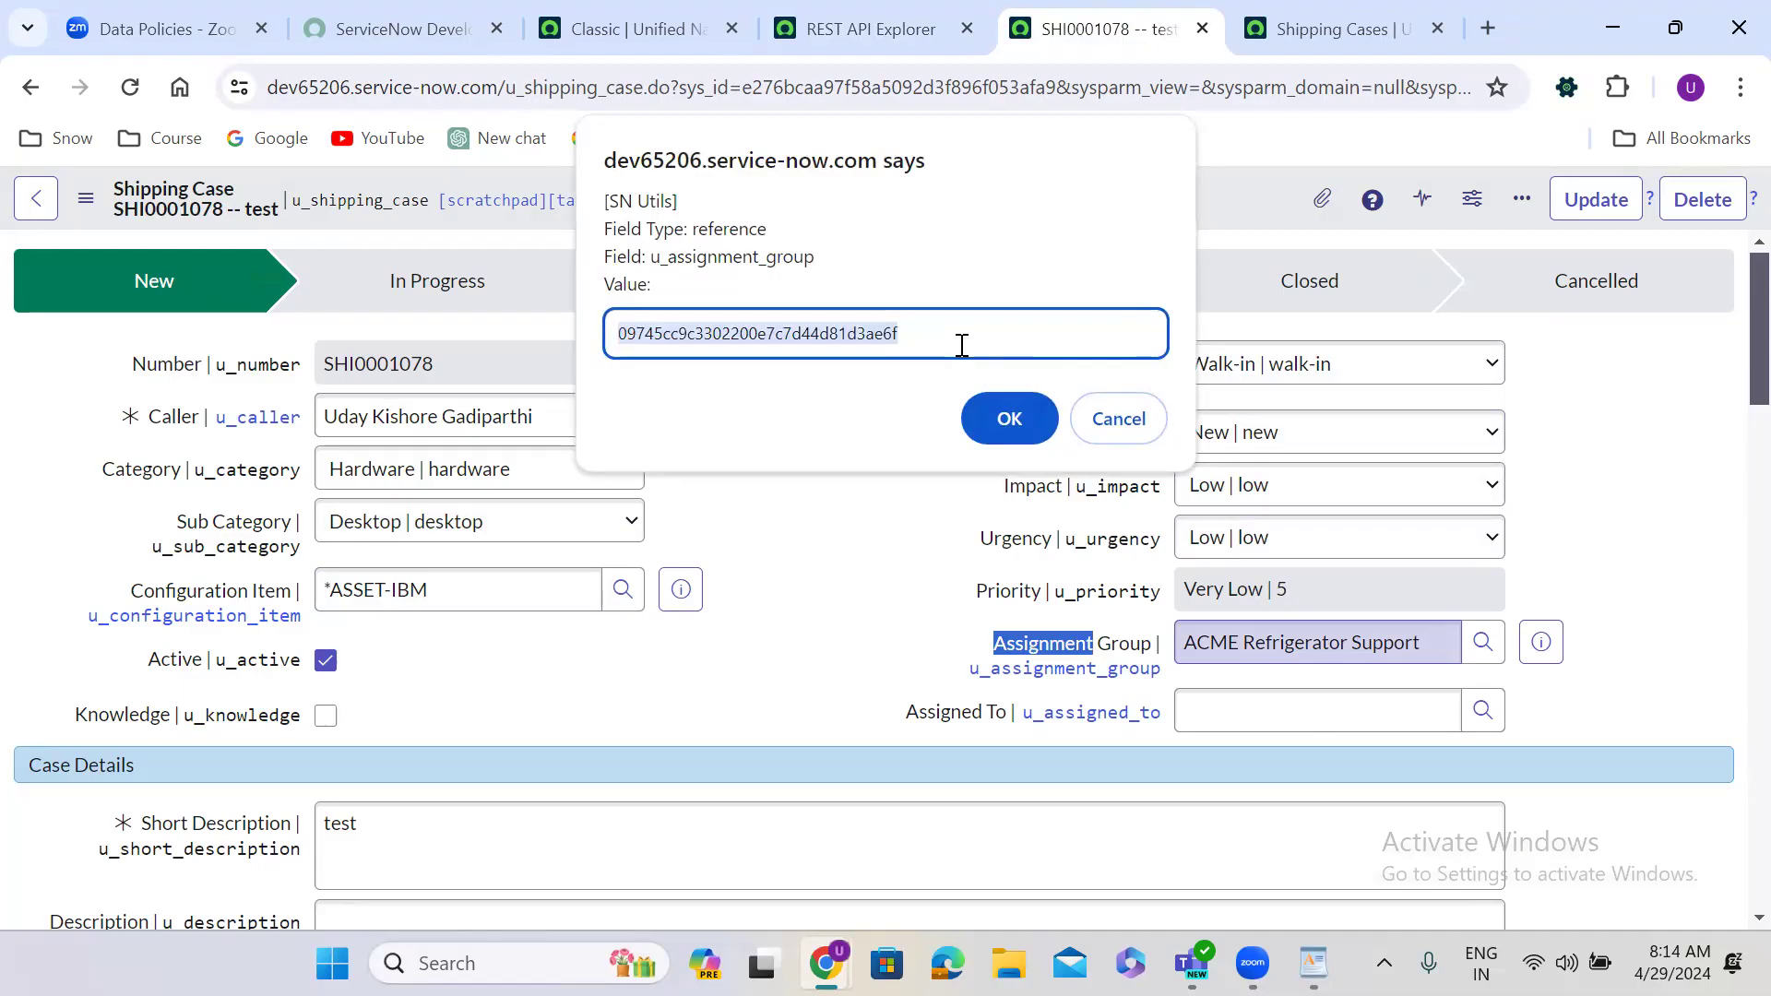
left_click(867, 23)
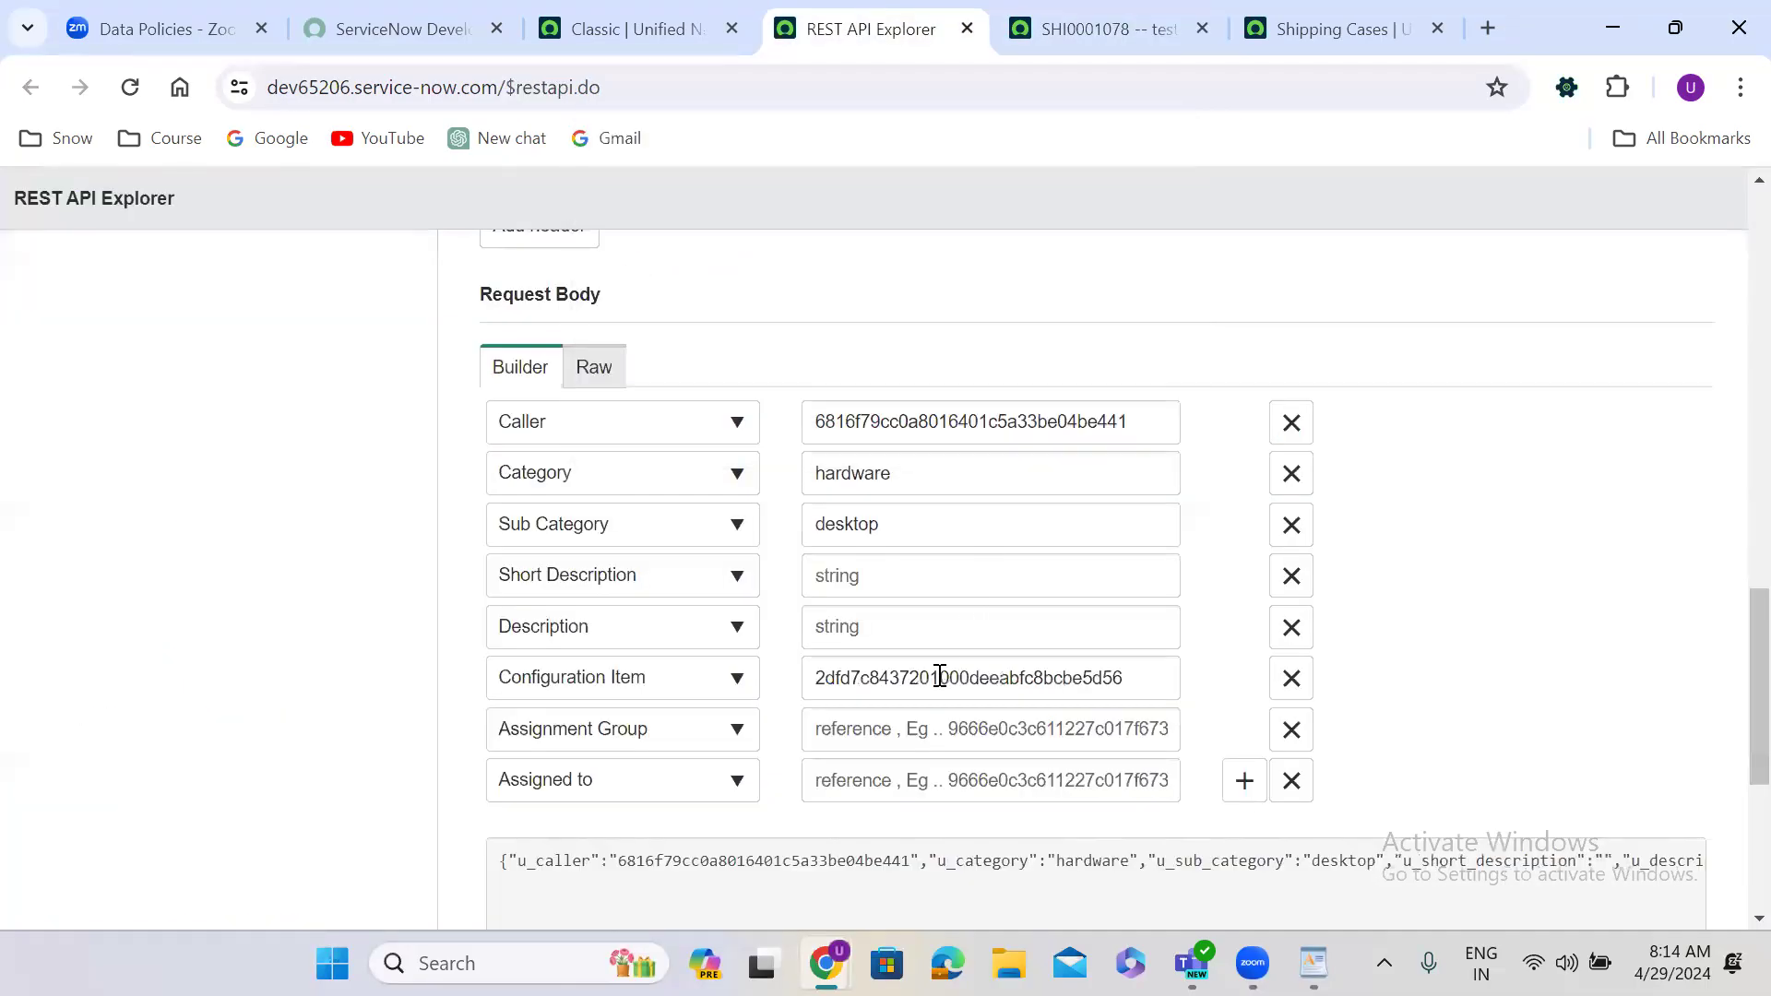
left_click(854, 724)
type("09745cc9c3302200e7c7d44d81d3ae6f")
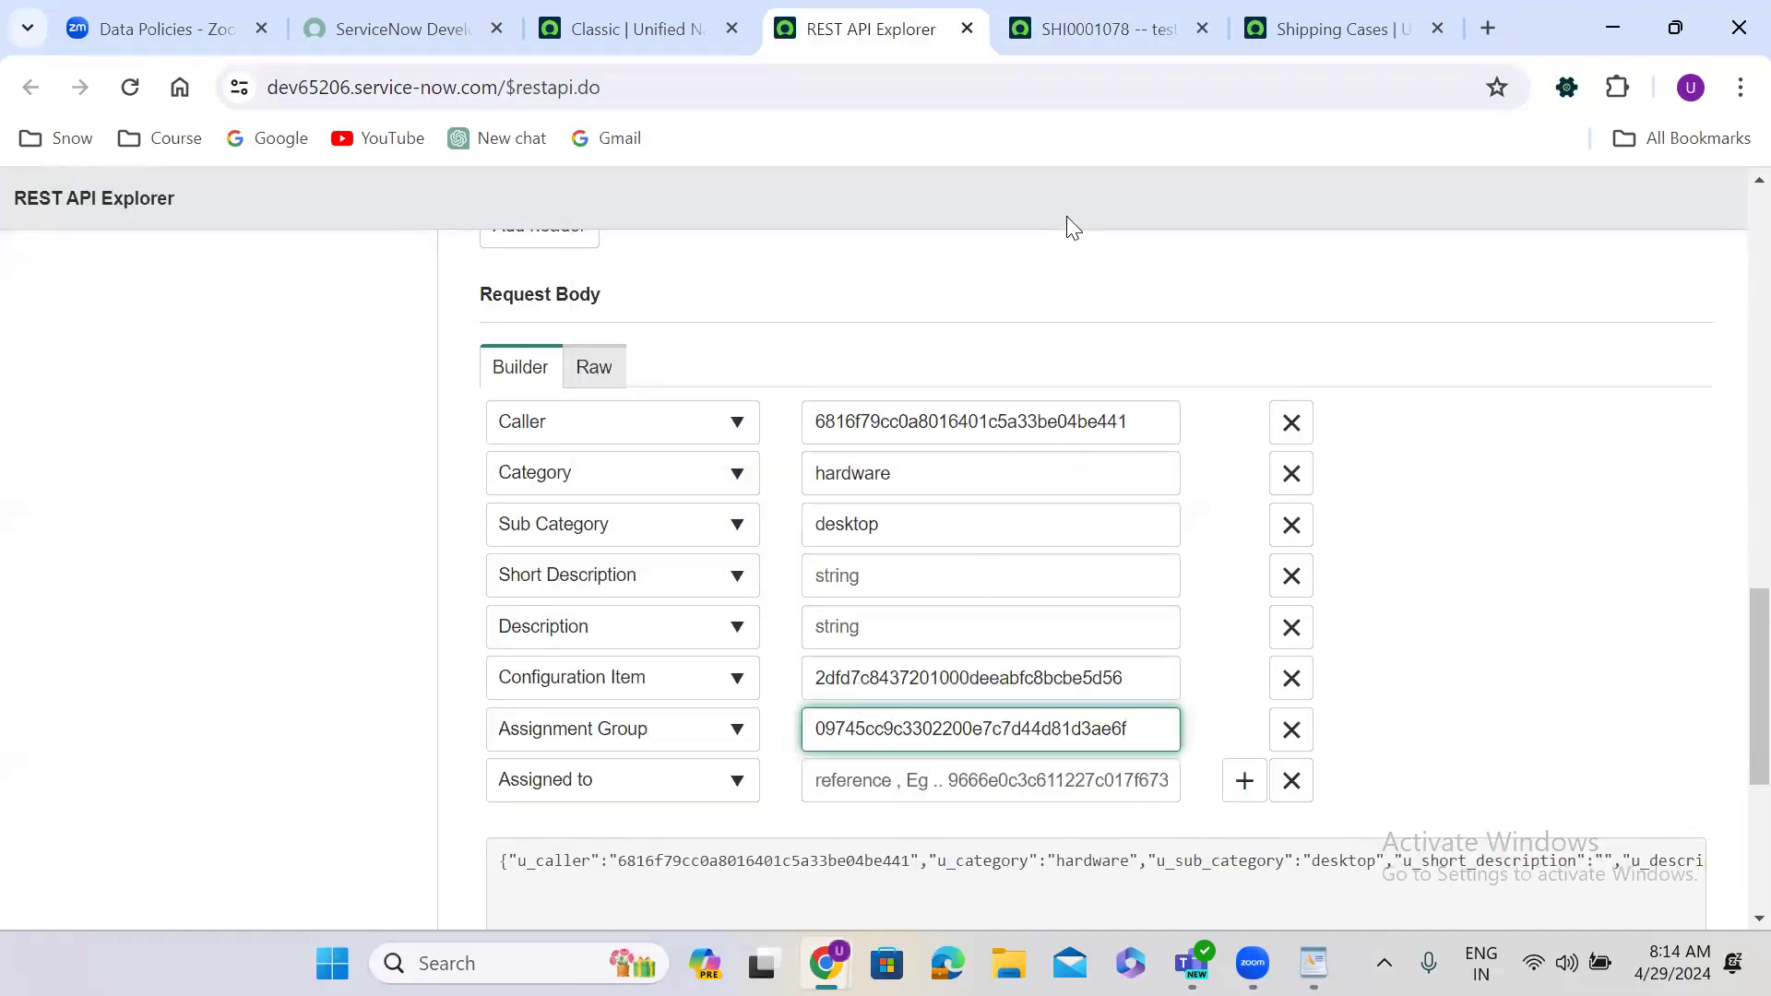
left_click(1098, 29)
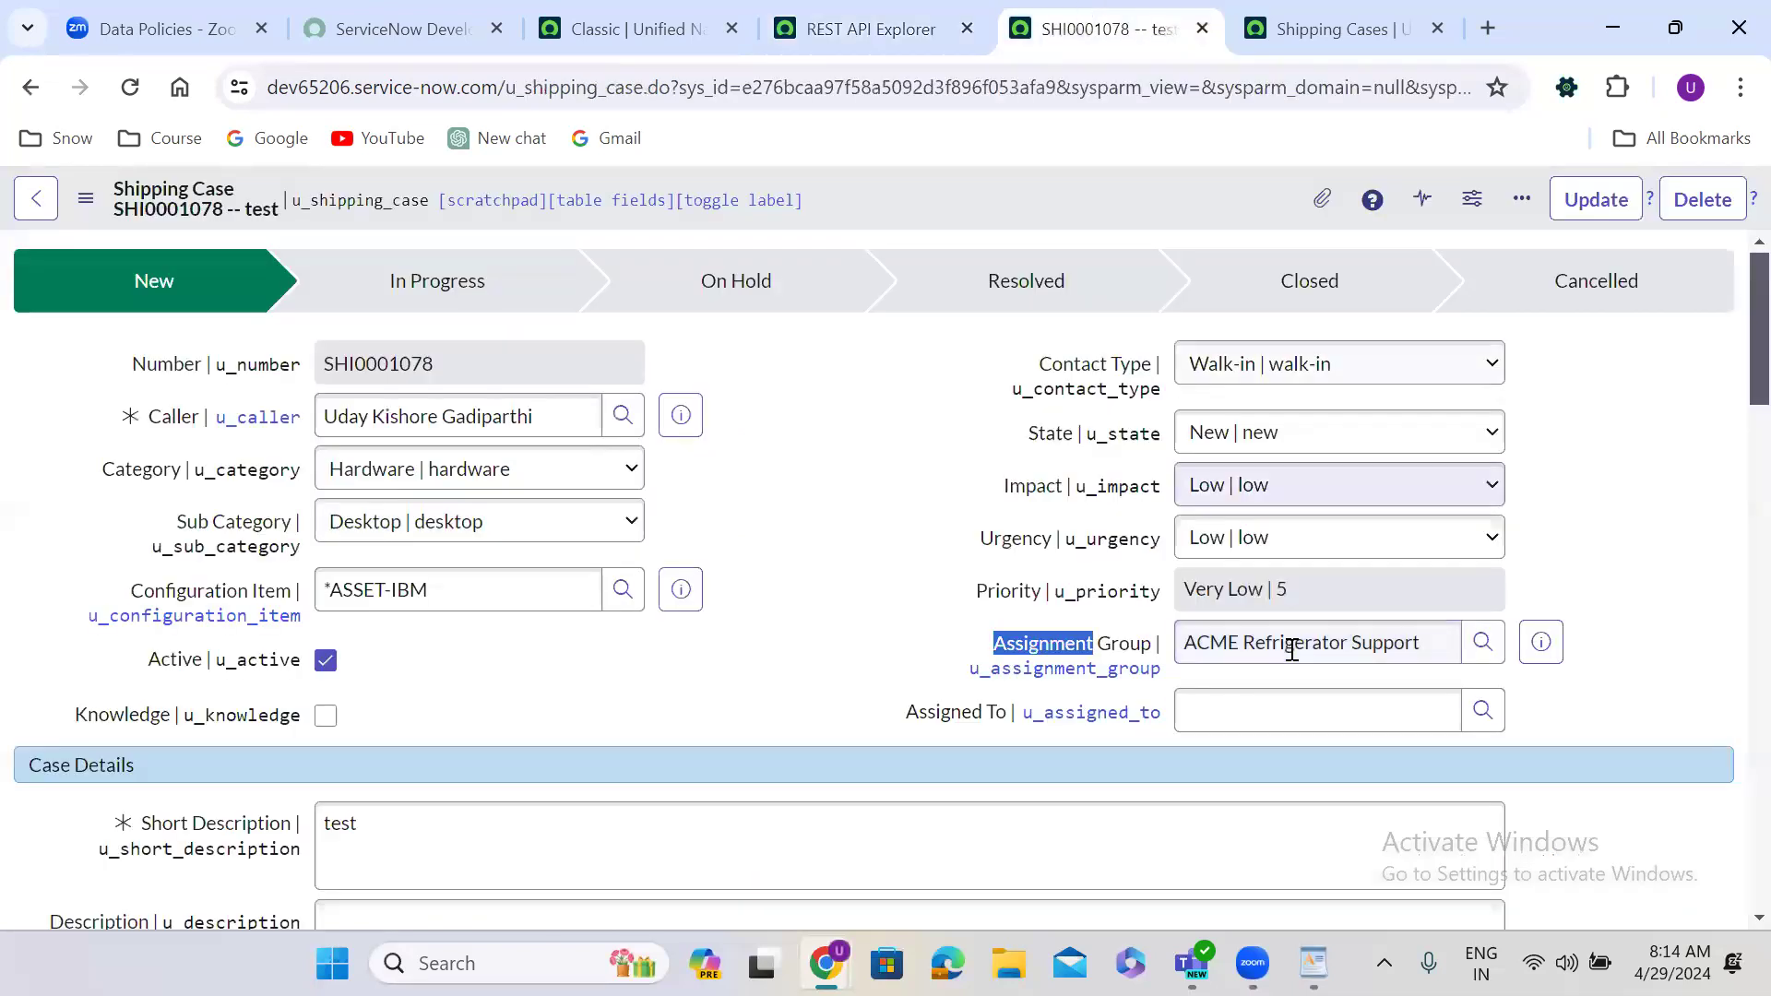
left_click(1483, 710)
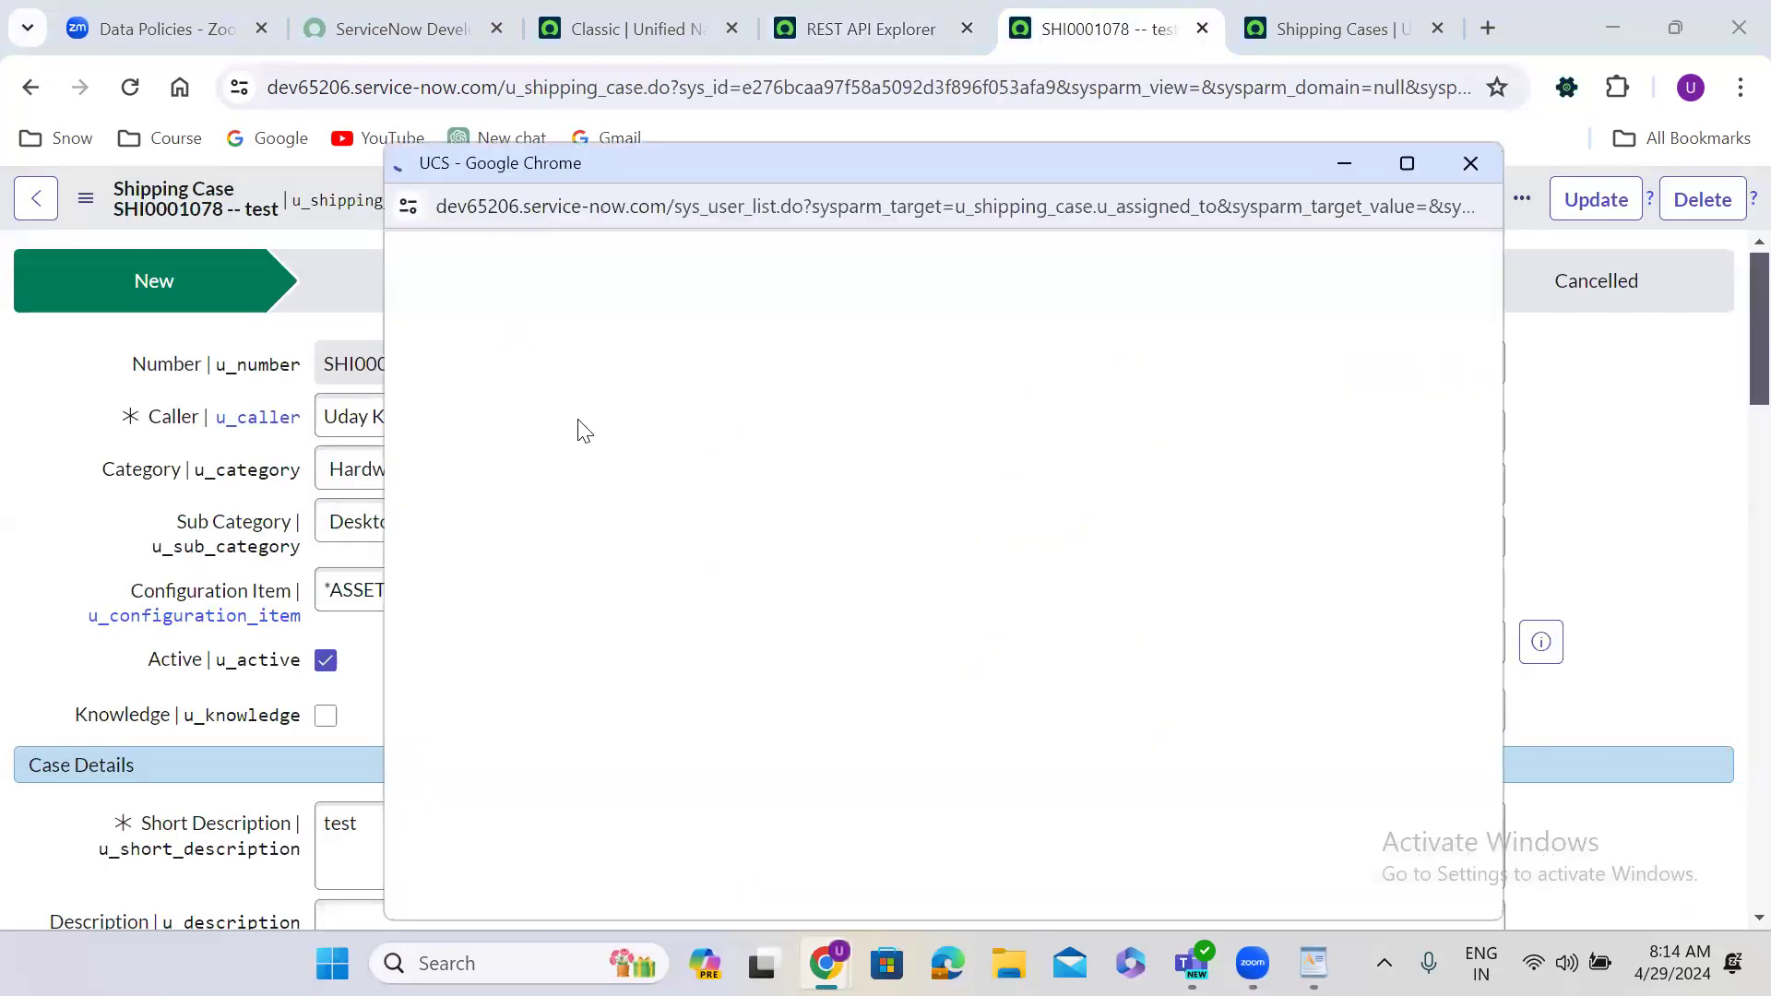
left_click(1469, 163)
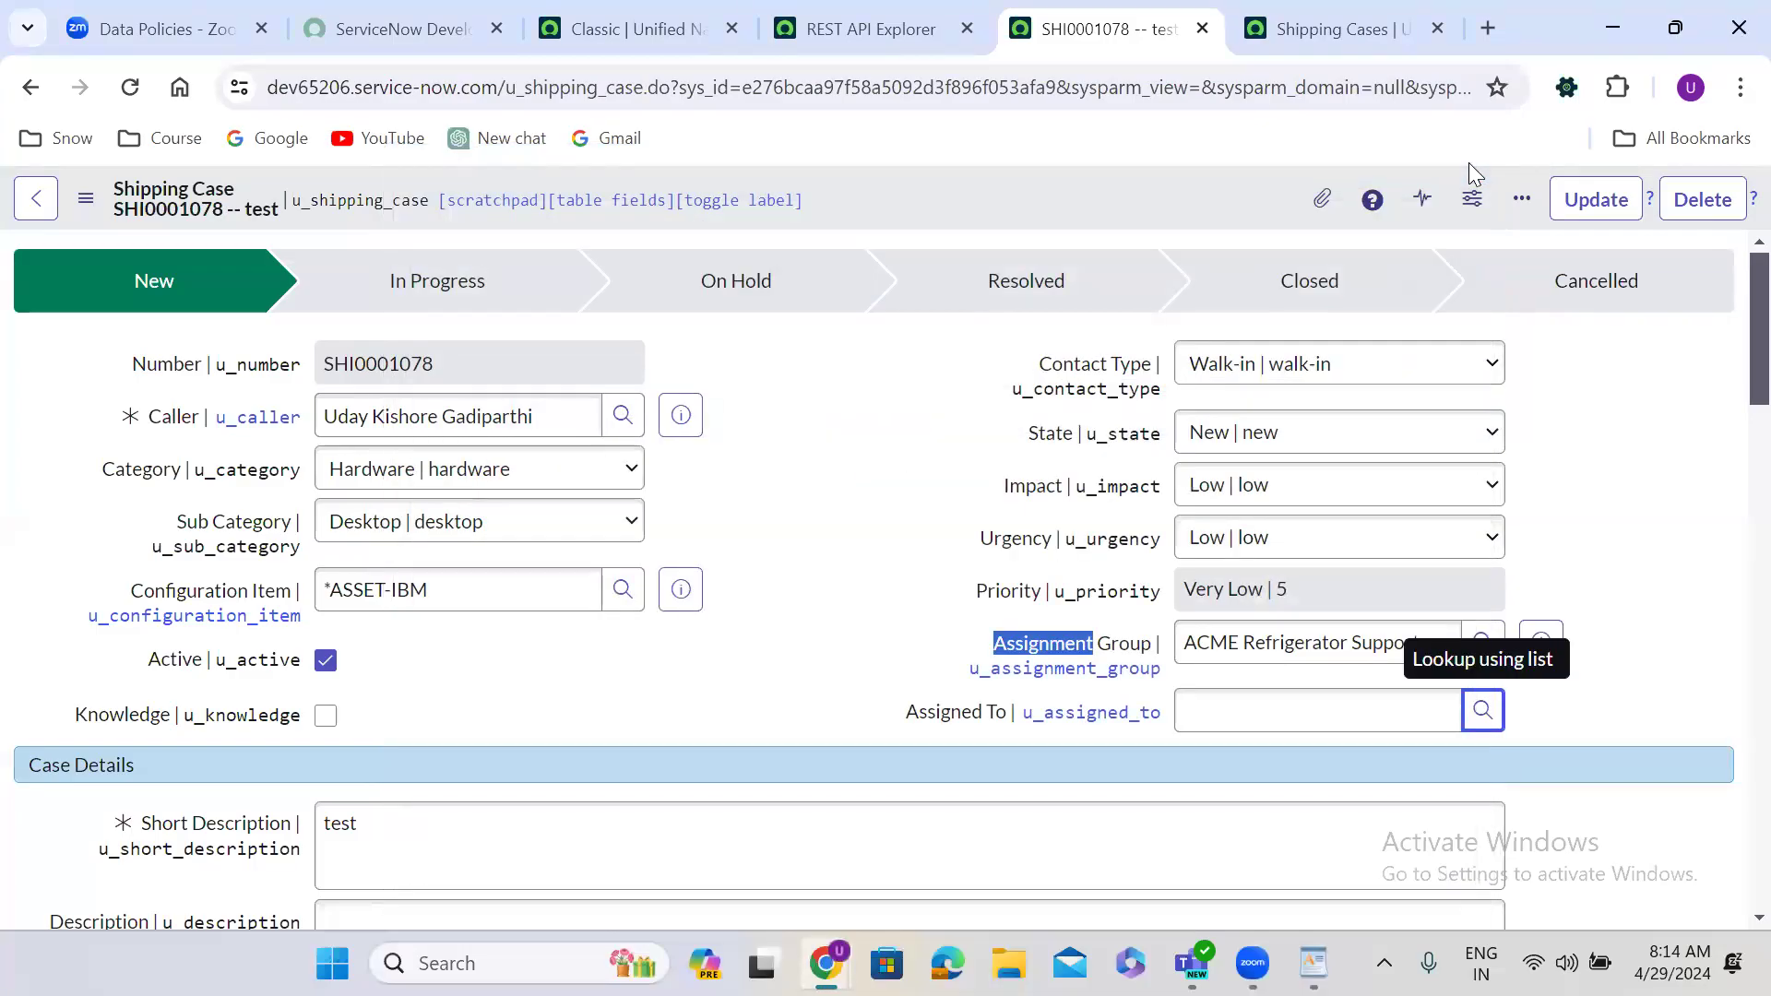
left_click(856, 21)
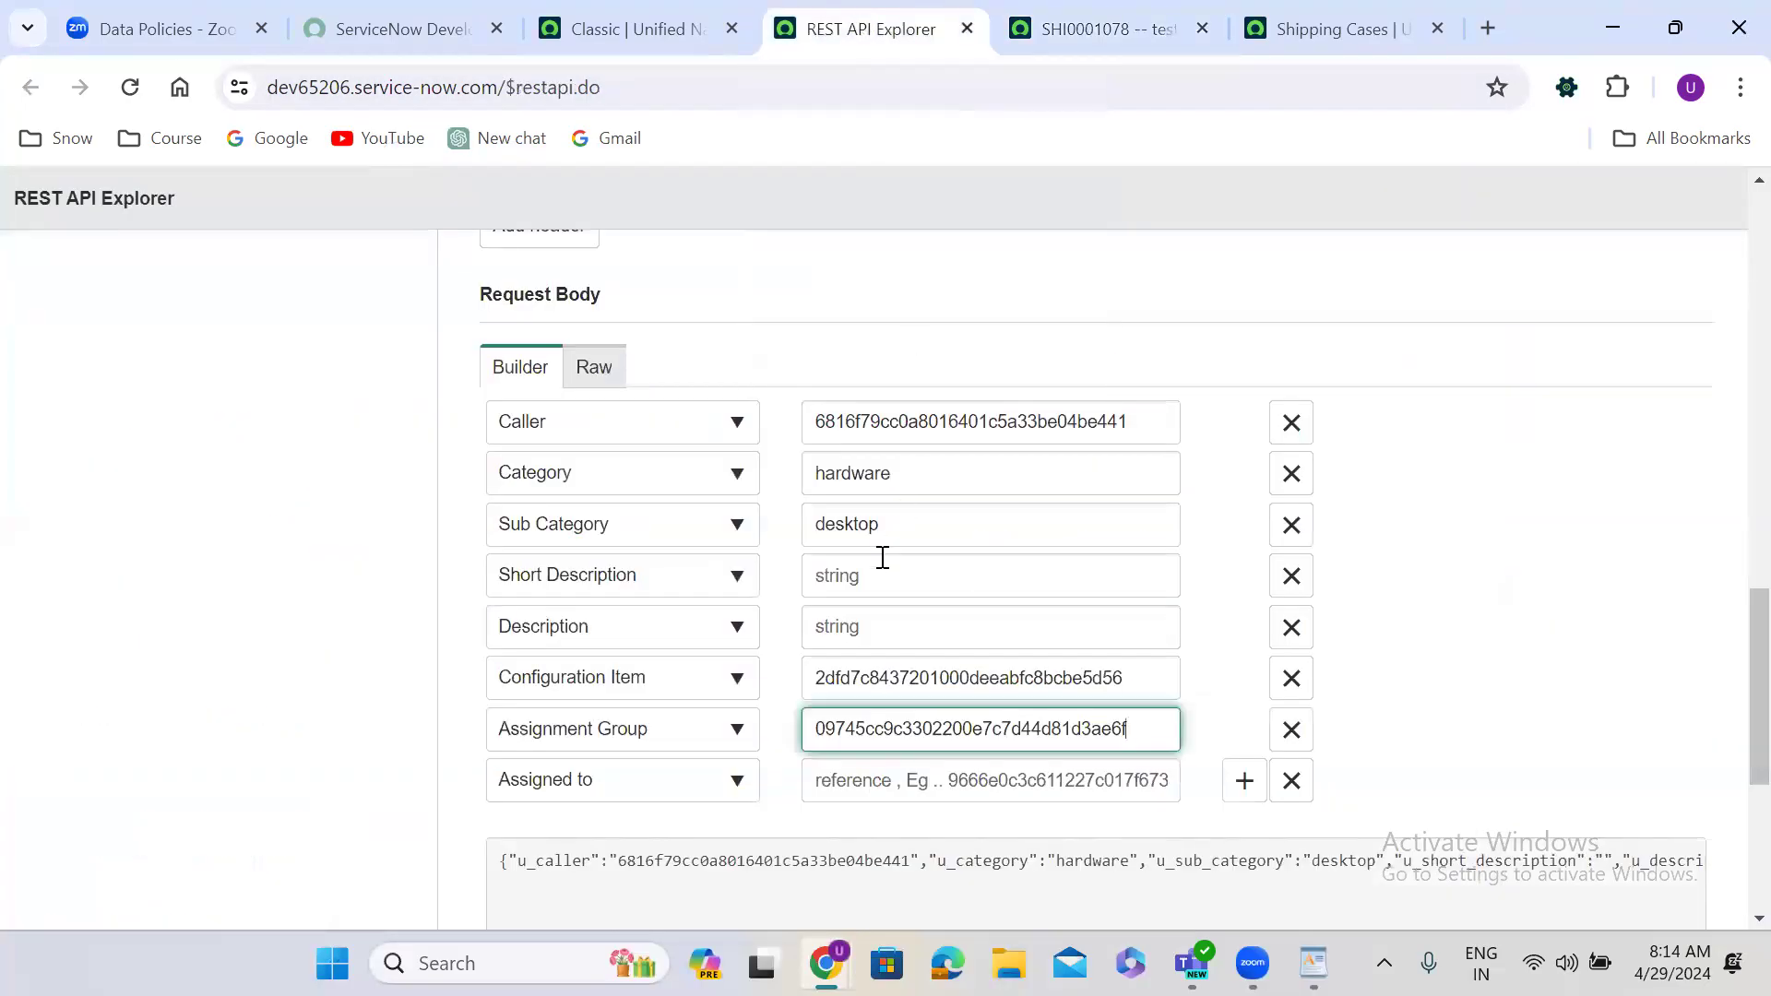
Step: Set both the Short Description and Description values in the request body to "test record"
left_click(871, 585)
type("test")
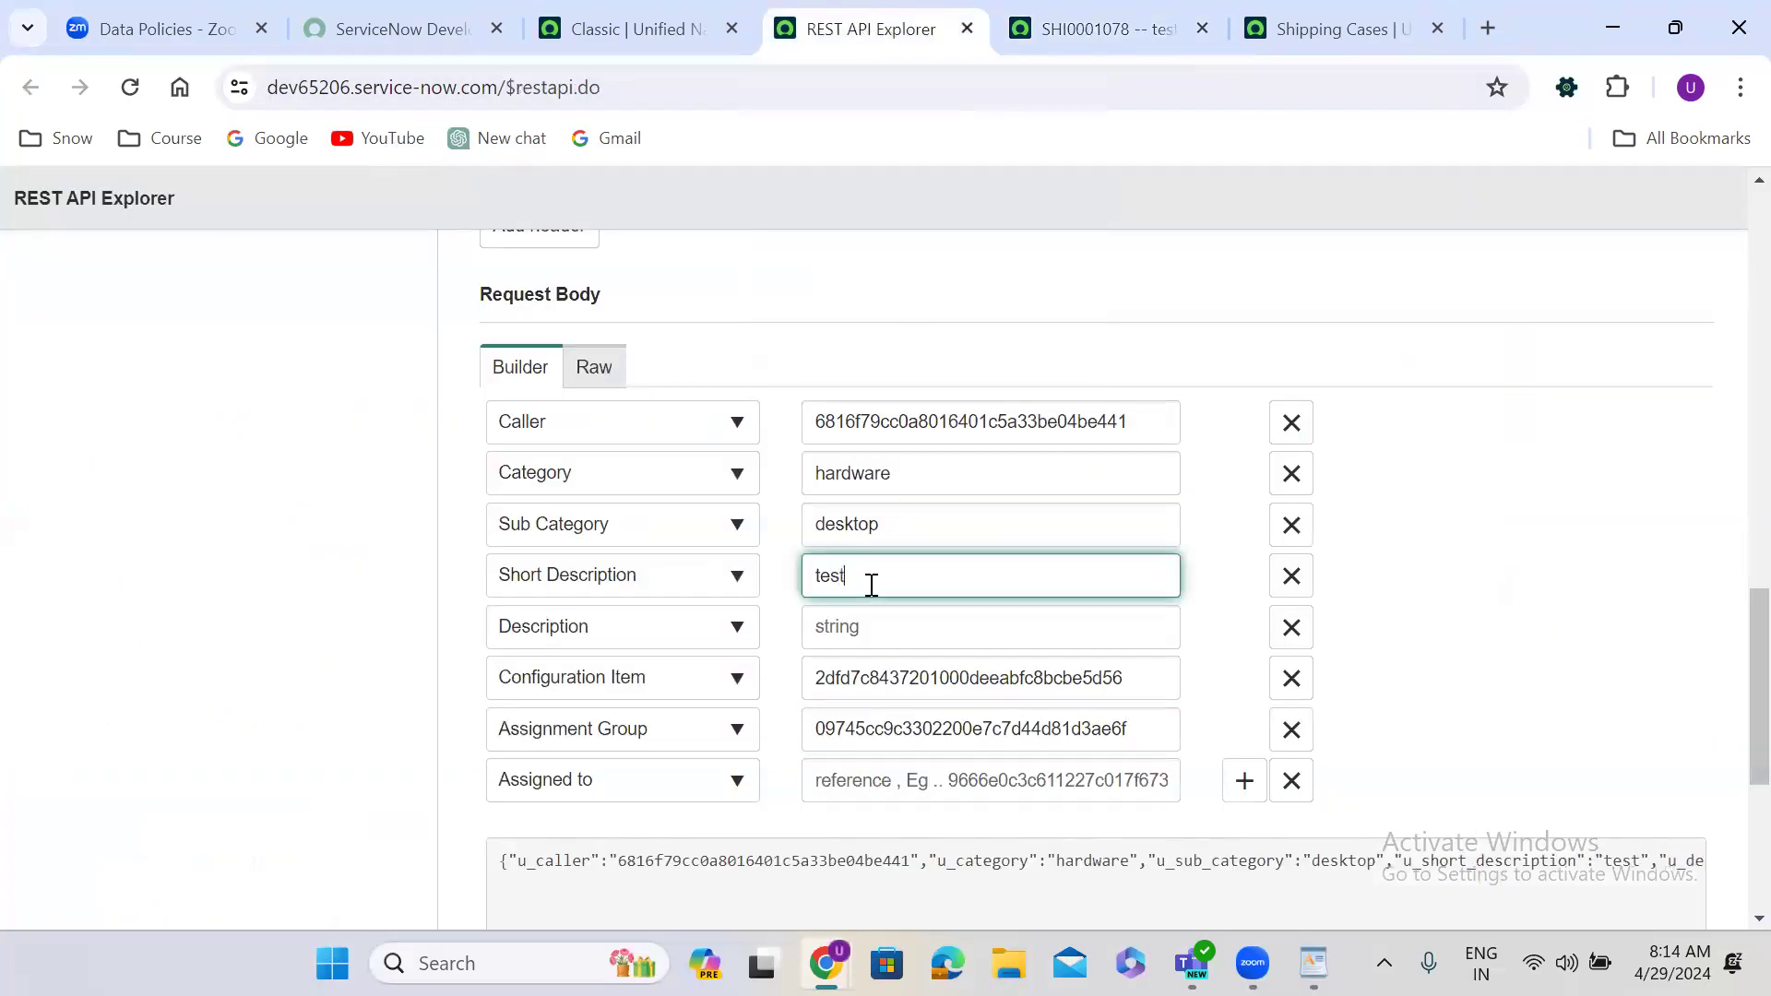
type(" record")
left_click(869, 626)
type("test rec")
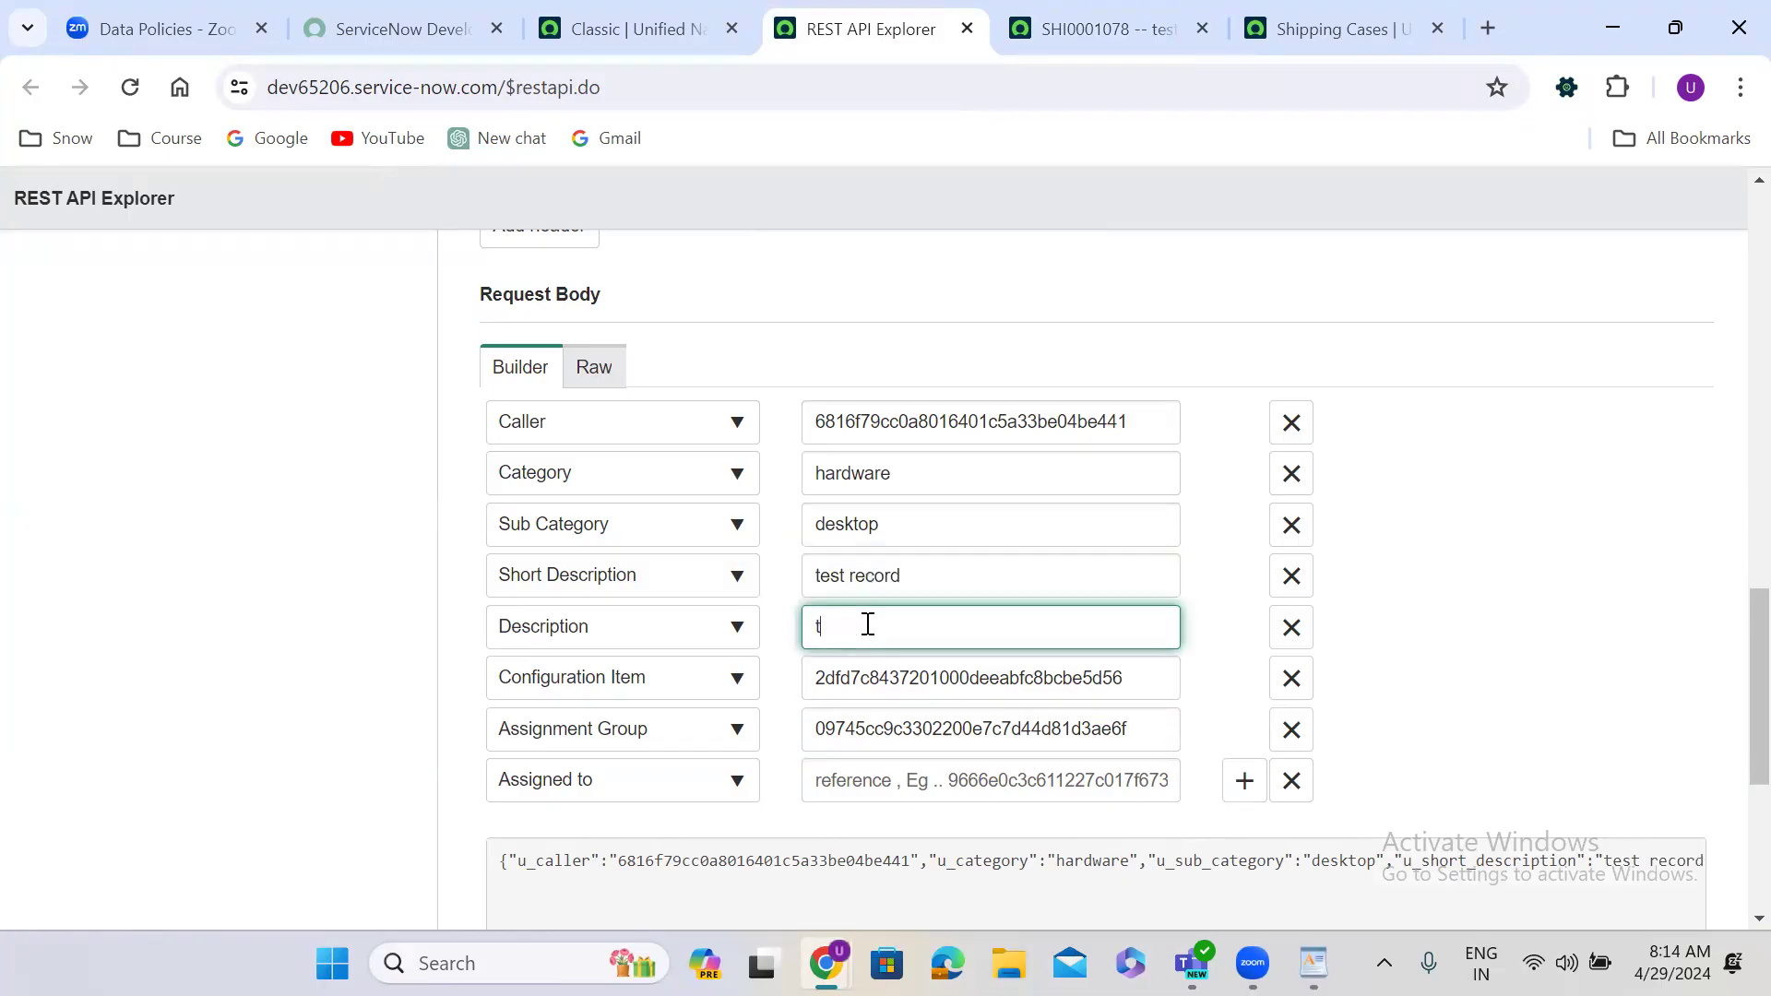
type("ord")
left_click(397, 671)
scroll(398, 671, "down", 1)
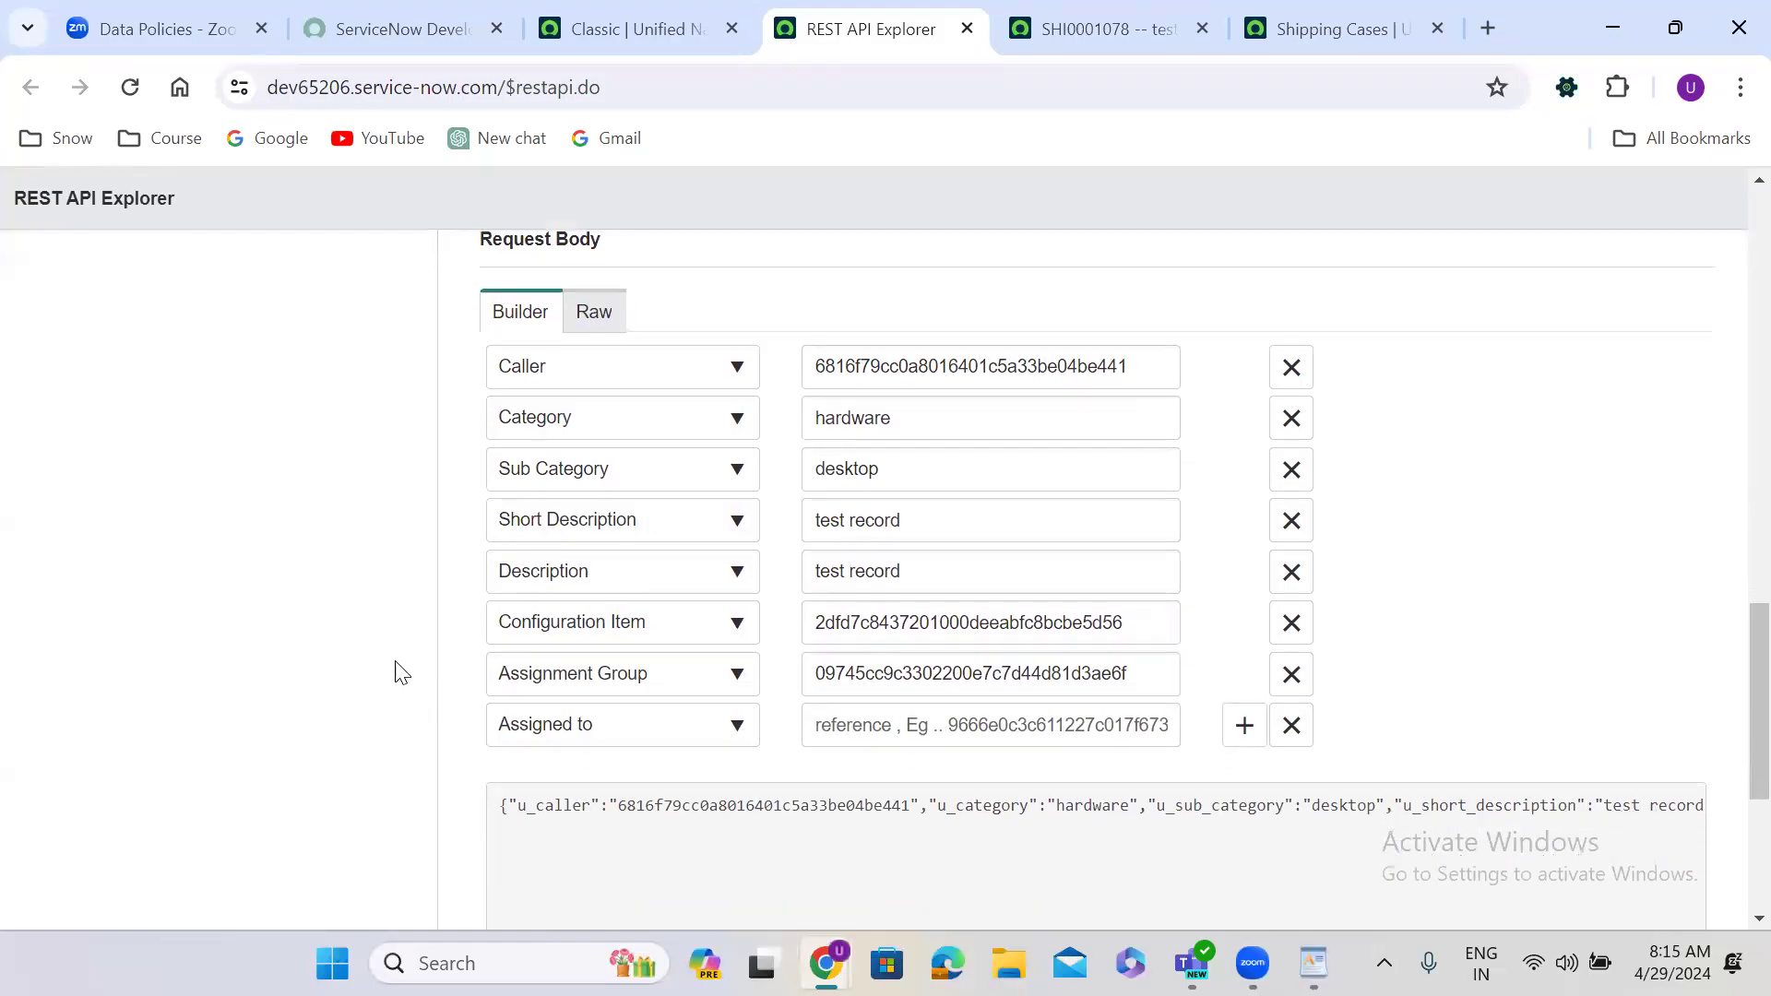
Step: Send the POST request for the Shipping Case table and confirm the data modification
scroll(398, 671, "down", 4)
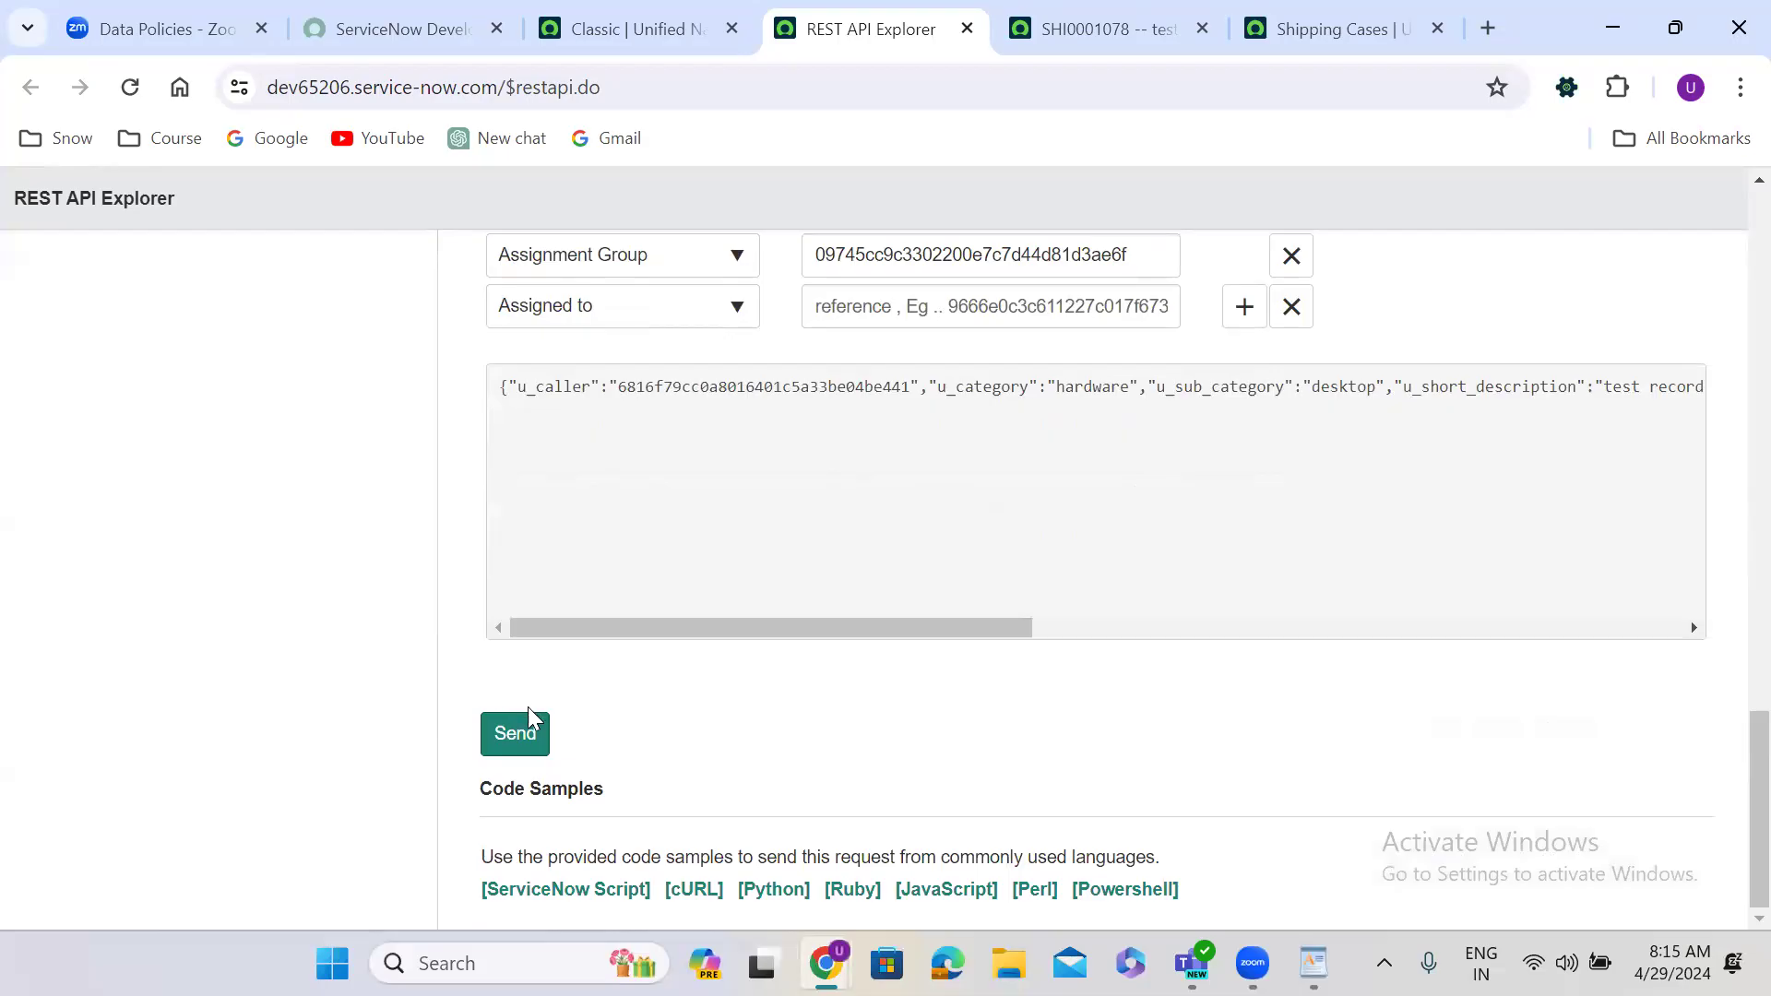
left_click(519, 736)
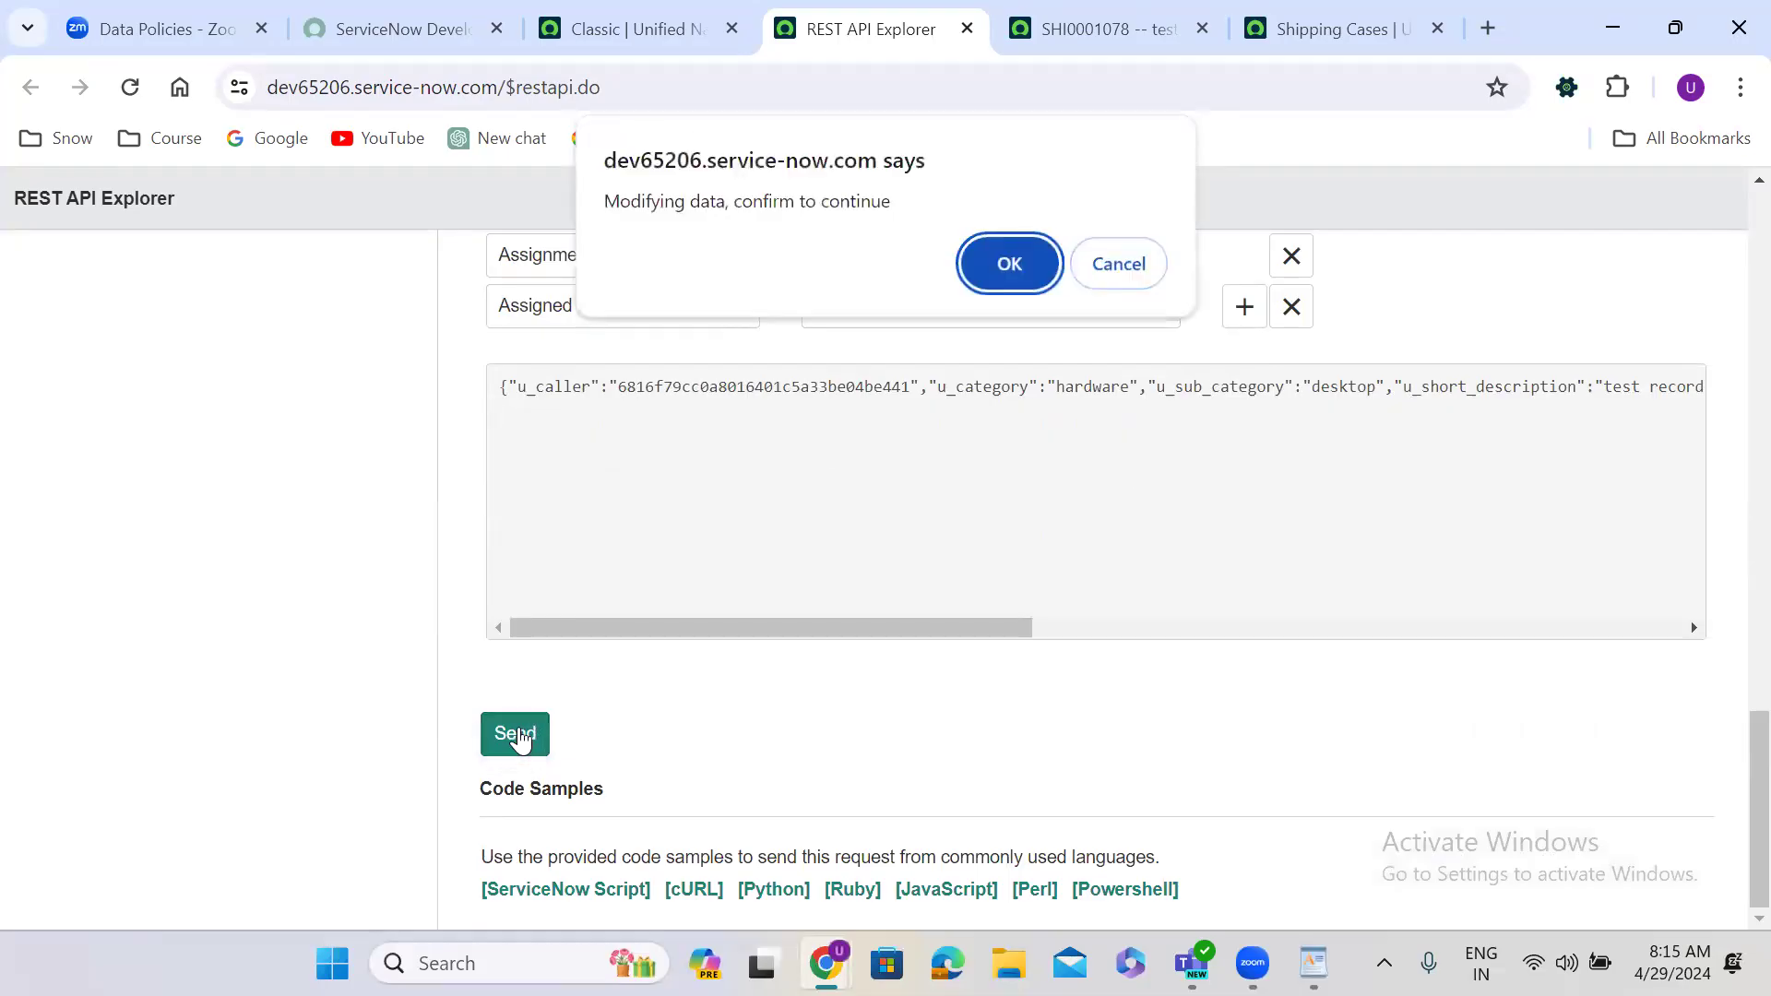
left_click(1006, 262)
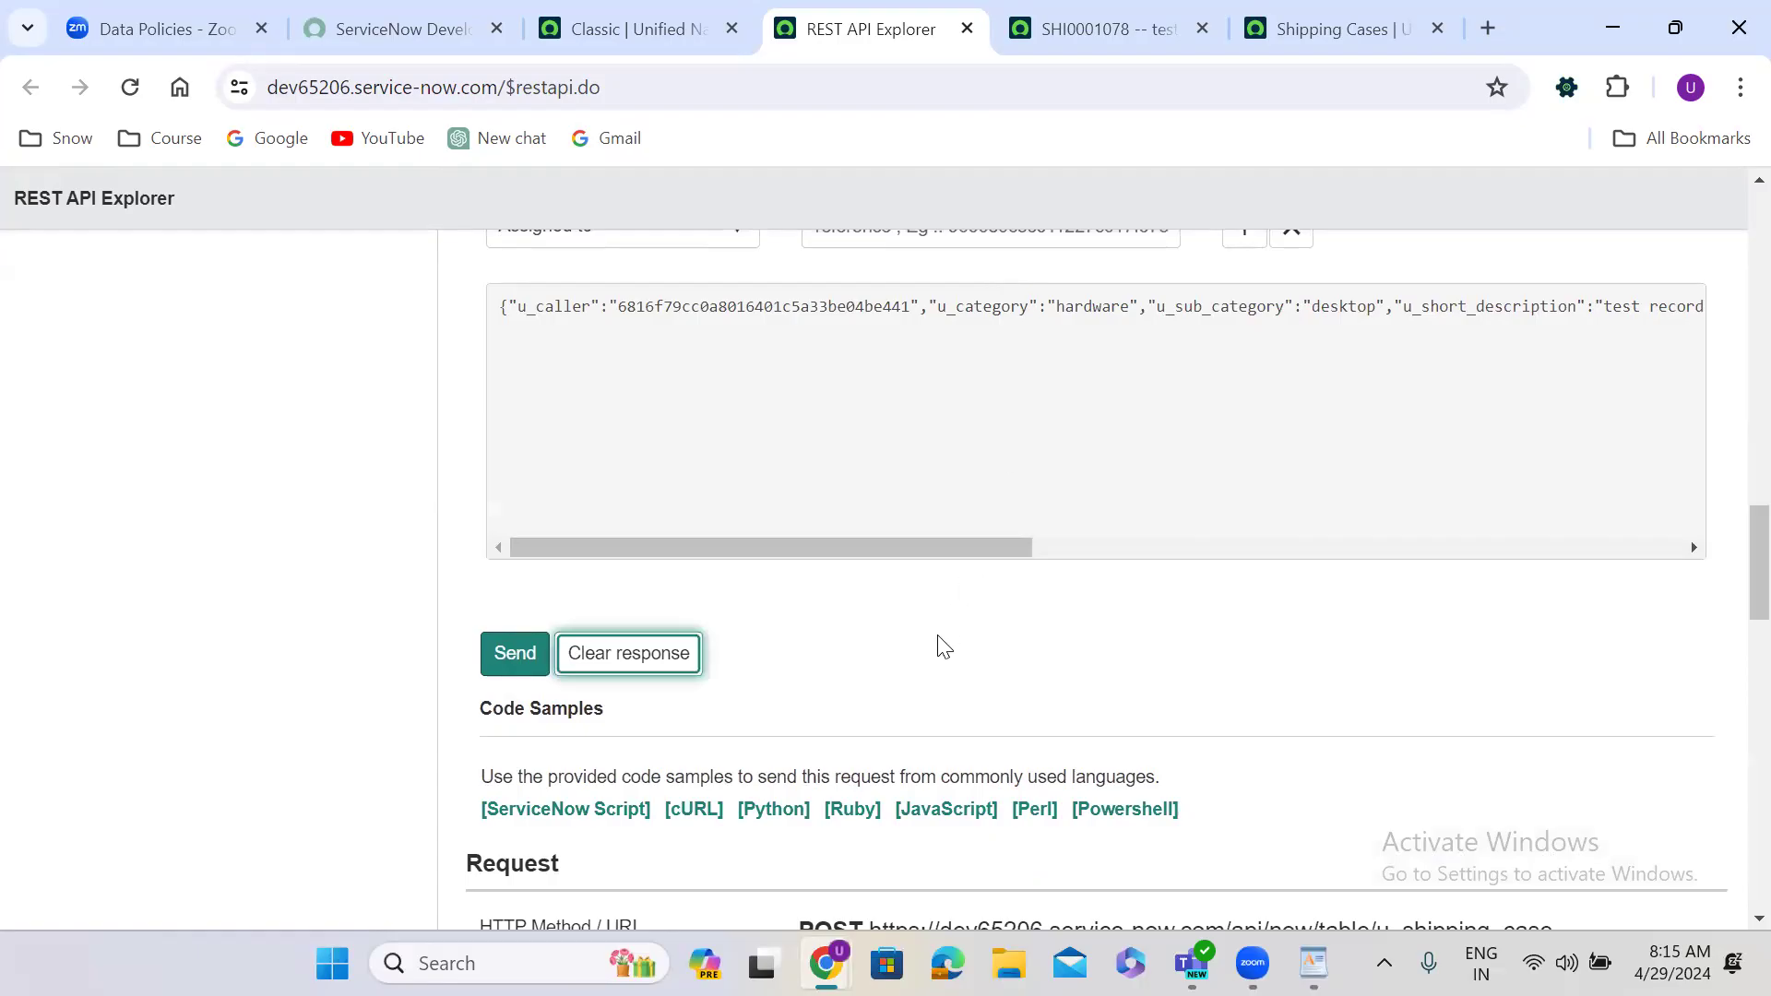
Step: Find the created record's u_number in the response body and reload the unfiltered Shipping Cases list to check for it
left_click(939, 636)
key("Down")
scroll(939, 637, "down", 10)
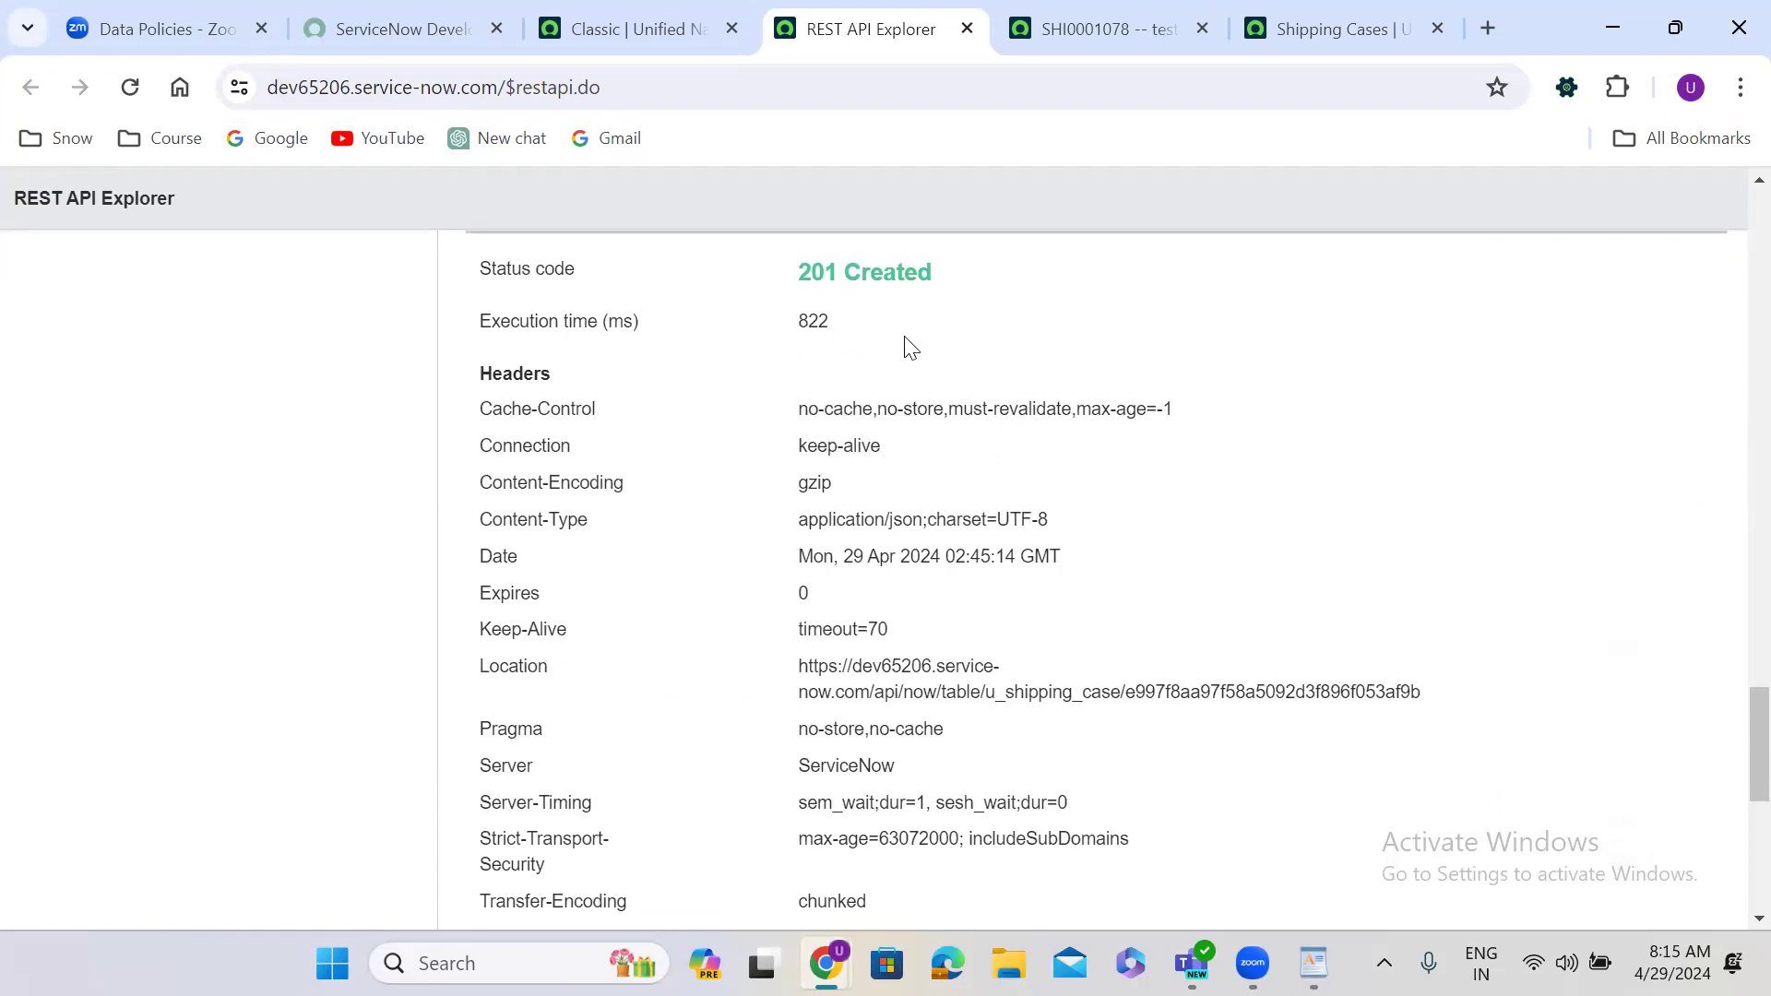
scroll(911, 347, "down", 7)
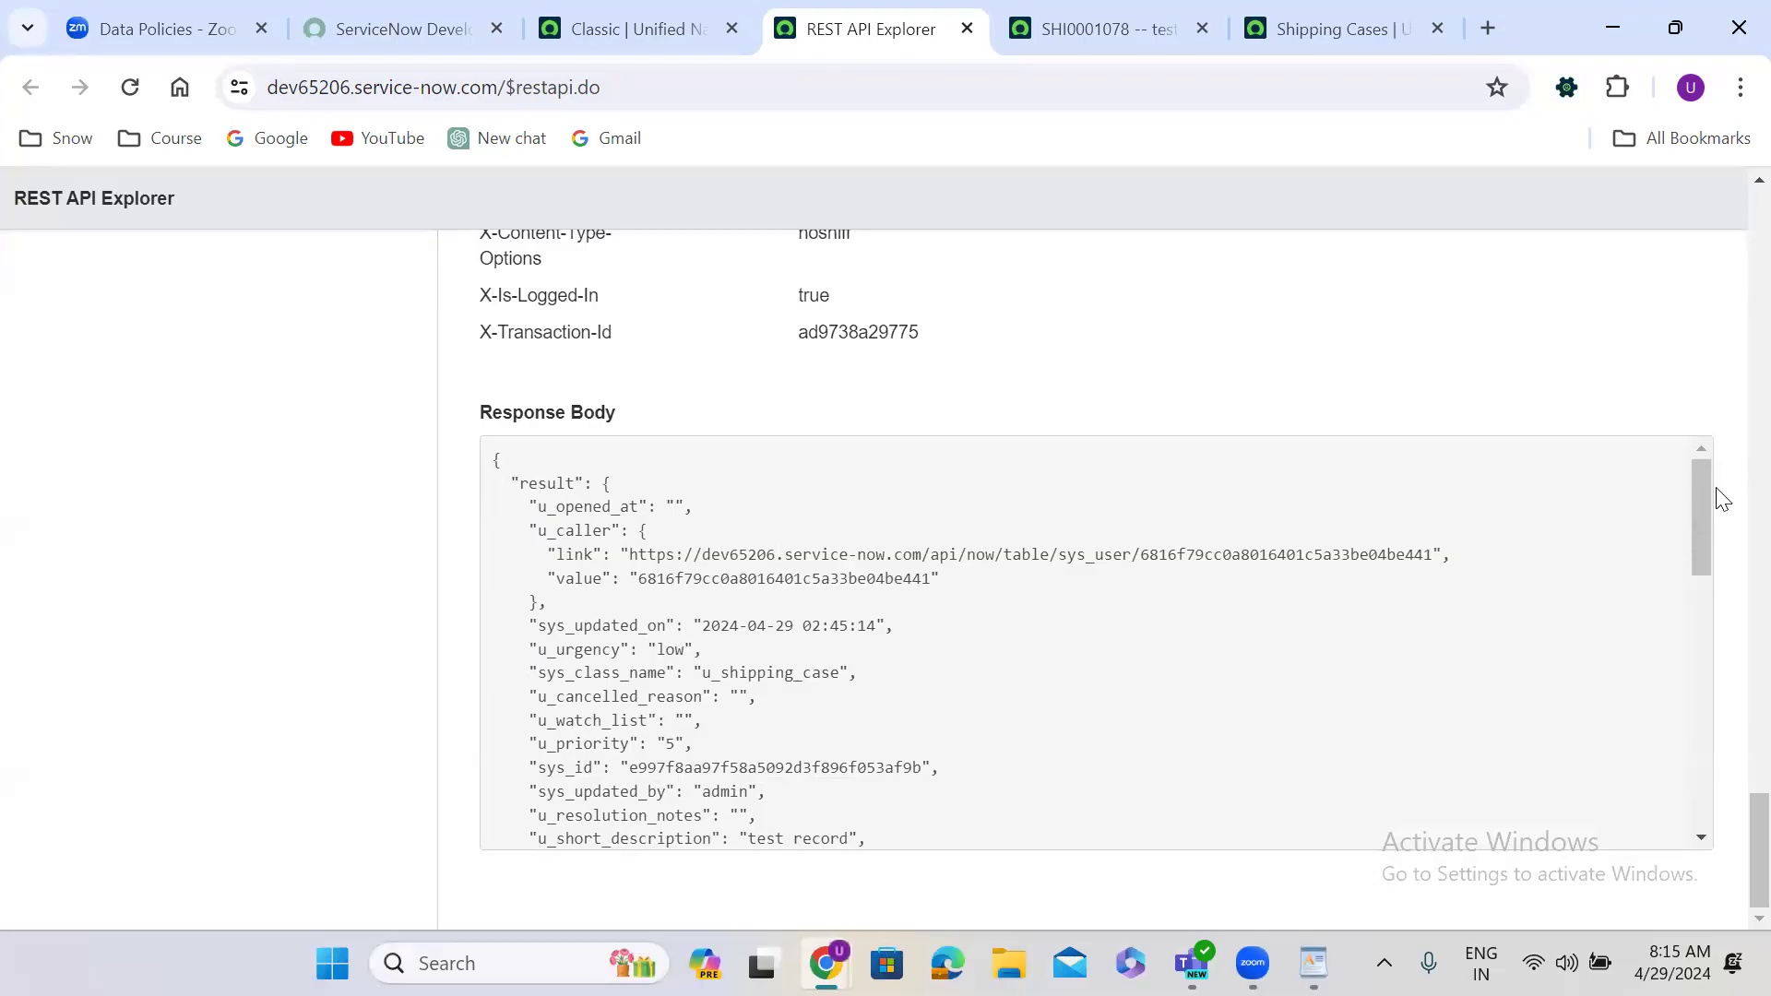
left_click_drag(1694, 483, 1701, 594)
double_click(711, 688)
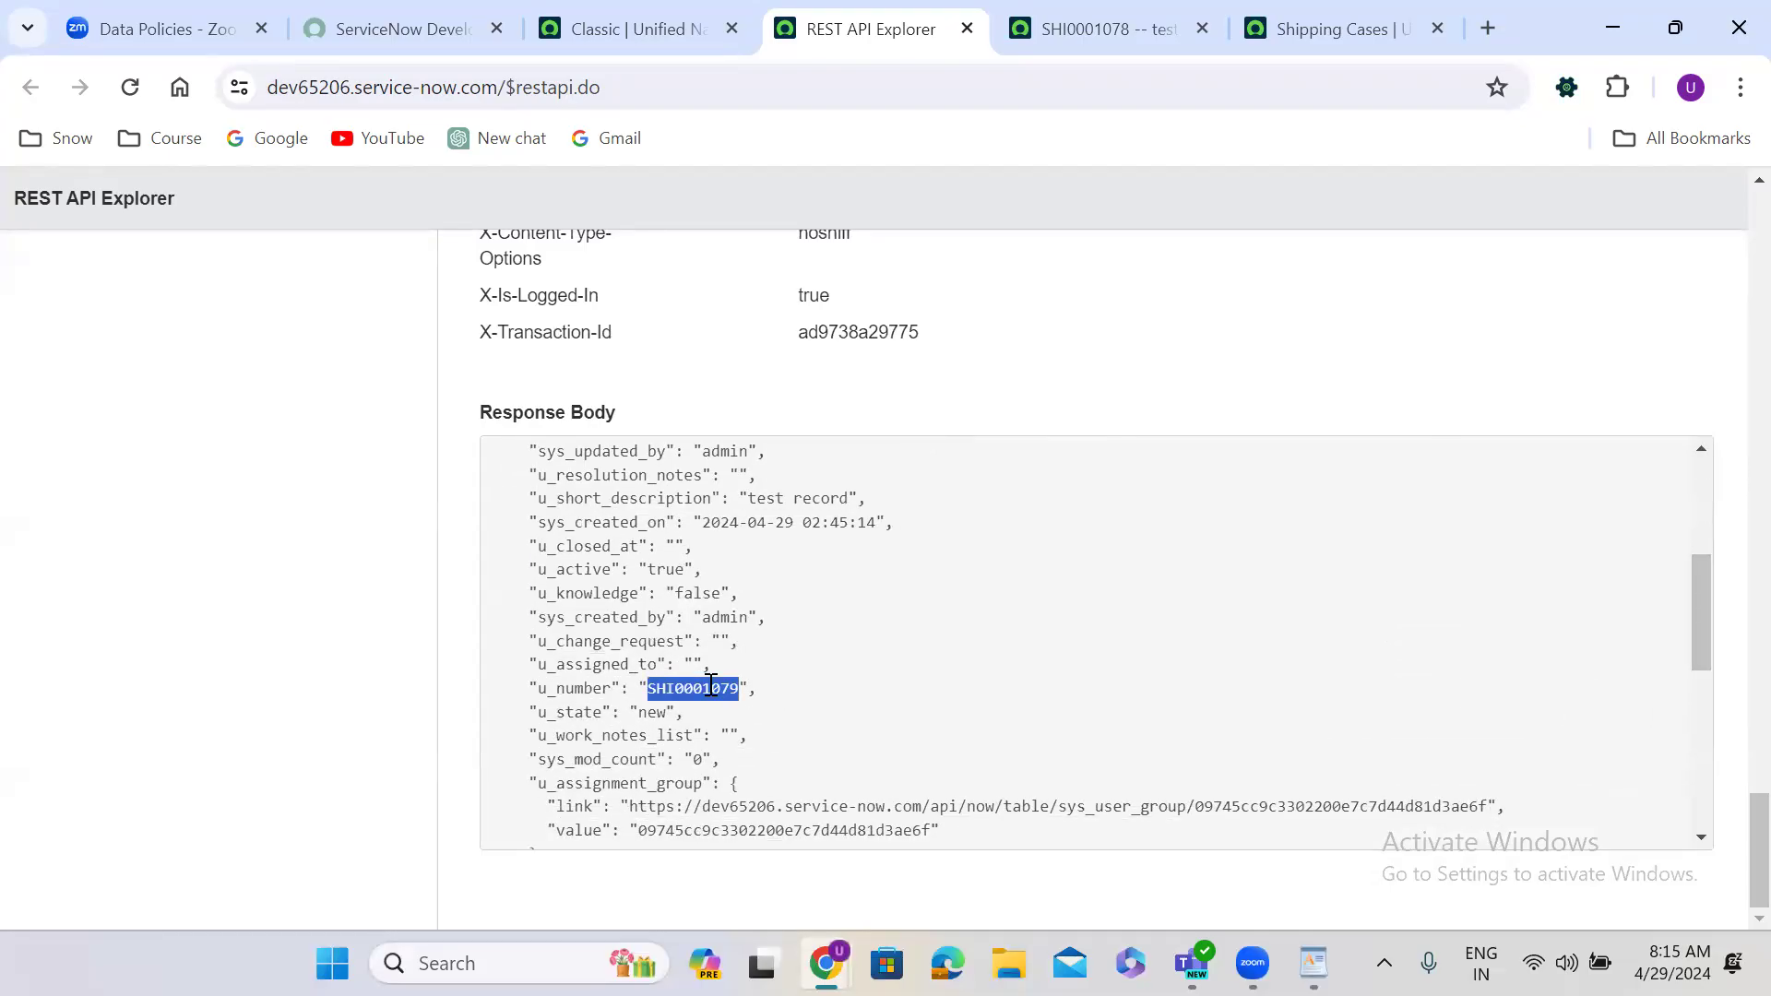
left_click(1329, 33)
left_click(24, 257)
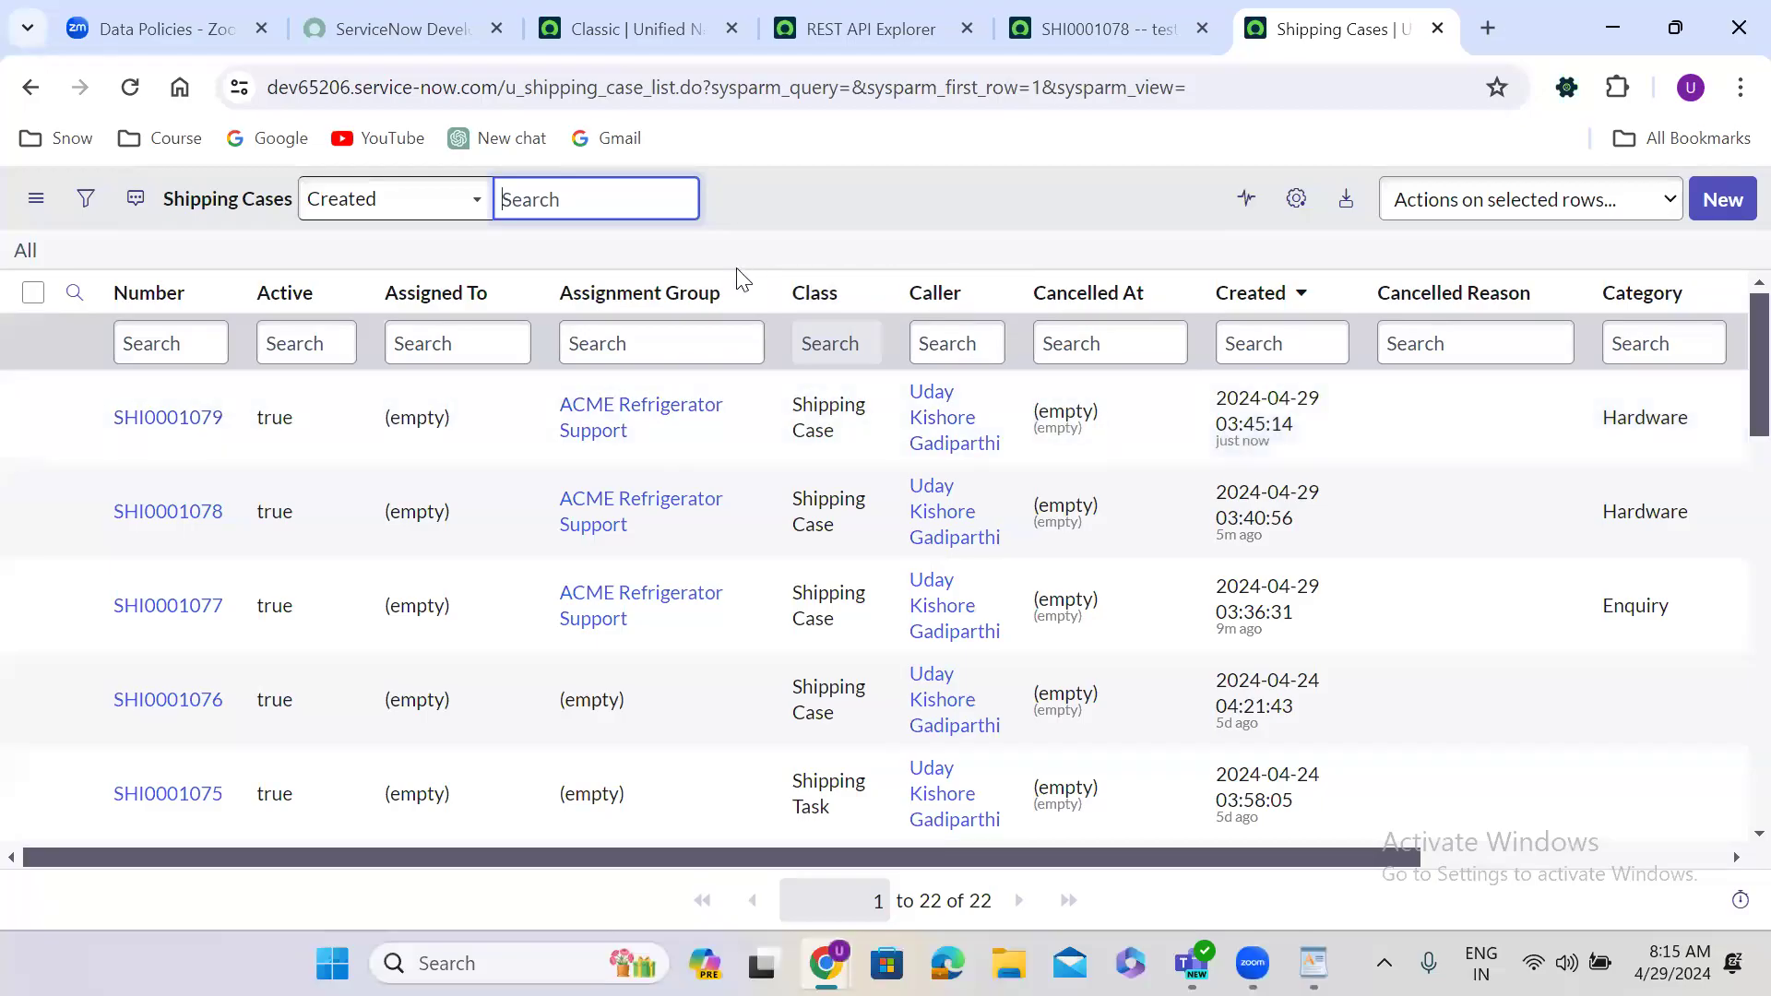
Step: Examine how External systems and Script (GlideRecord) connect to the Shipping Case table on the Data Policies whiteboard
left_click(156, 29)
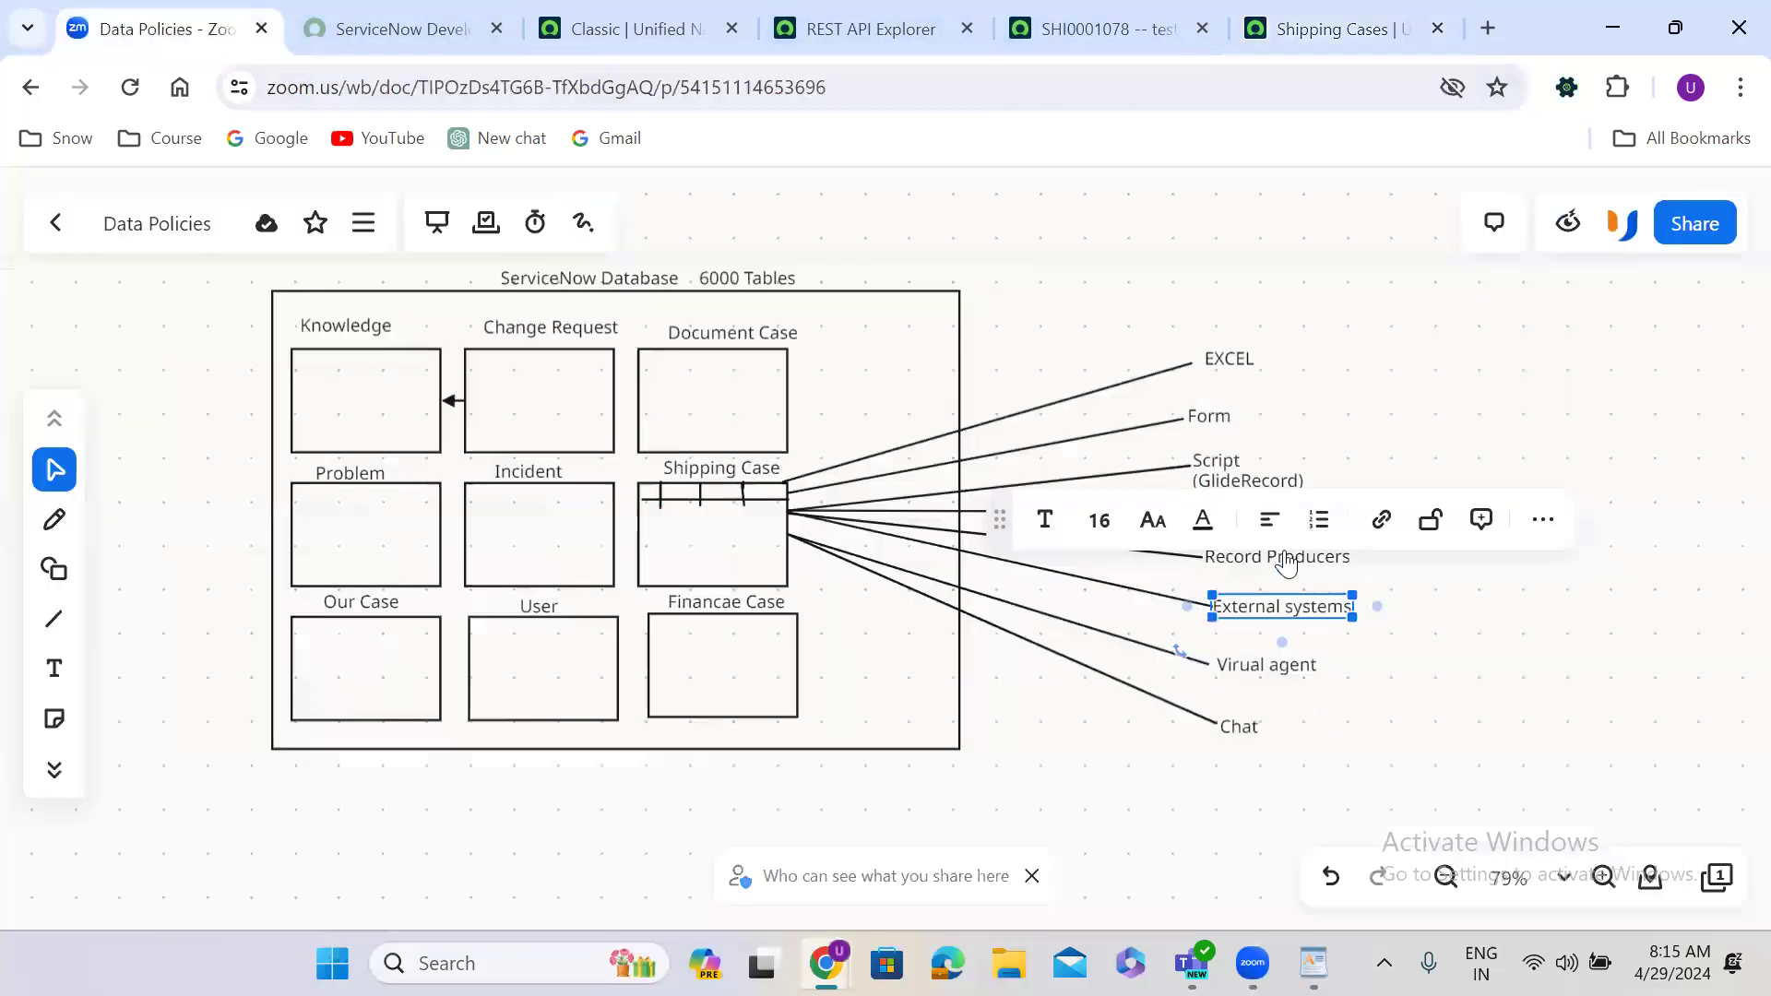
left_click(1419, 623)
left_click(1286, 616)
left_click(738, 525)
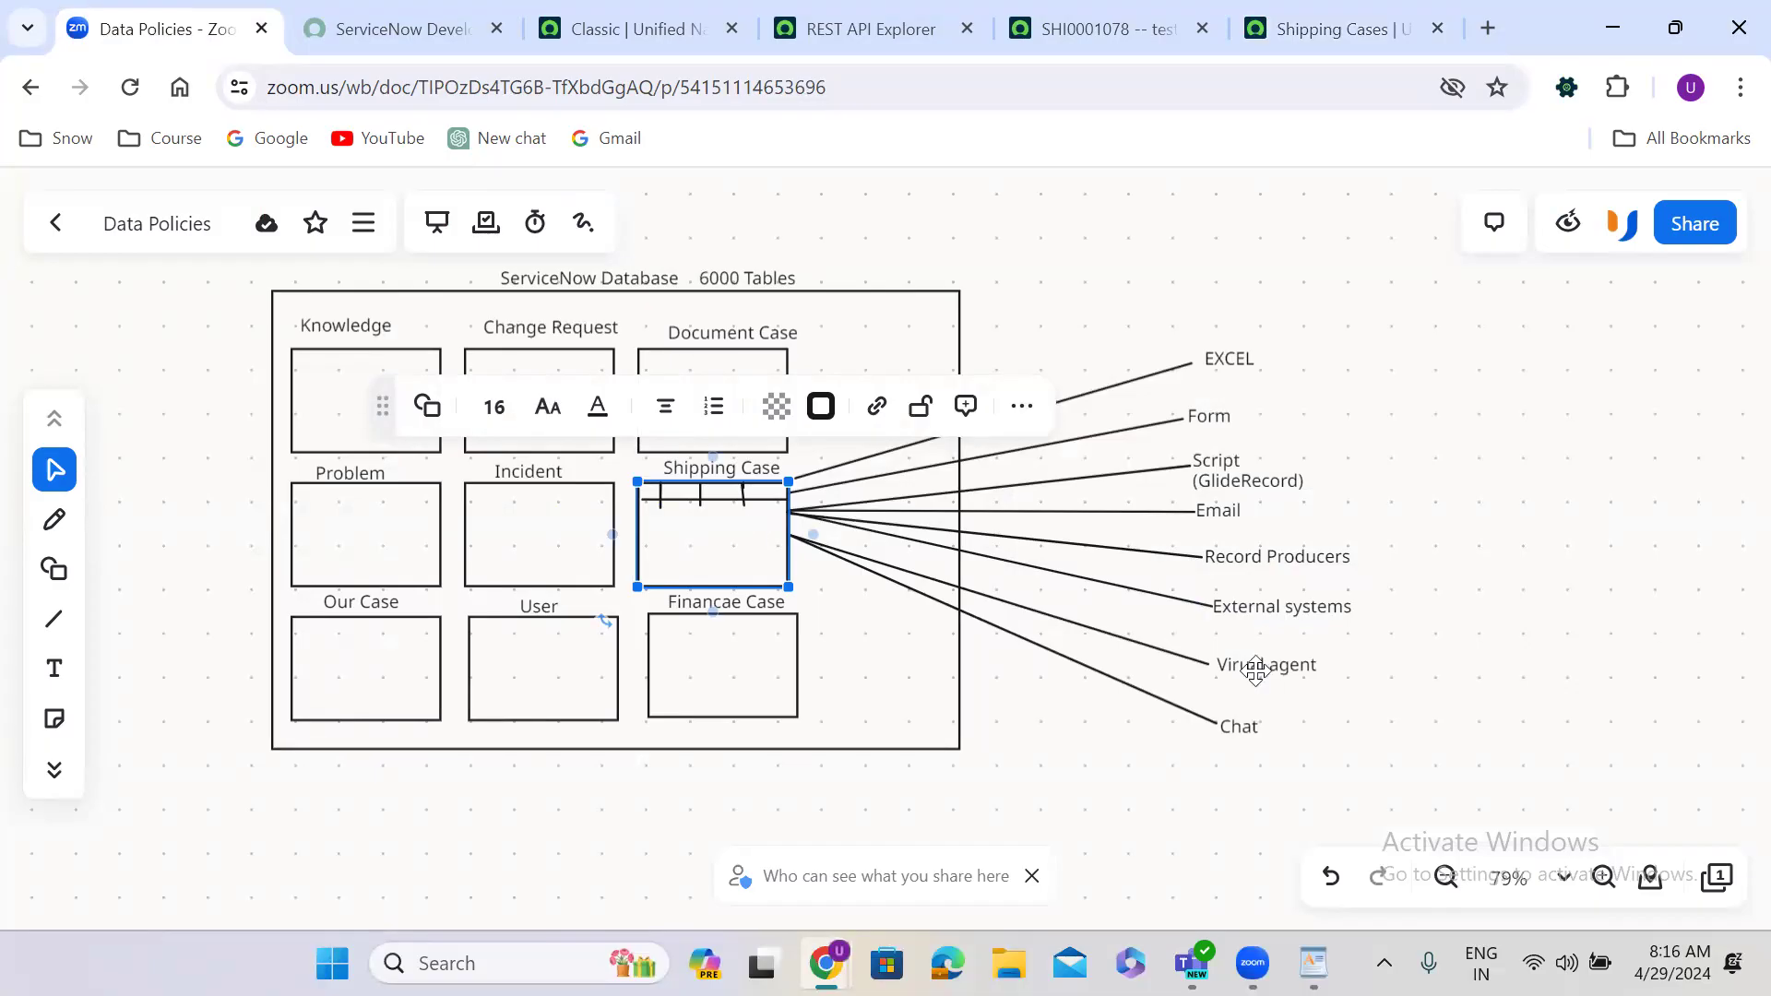
left_click(1418, 606)
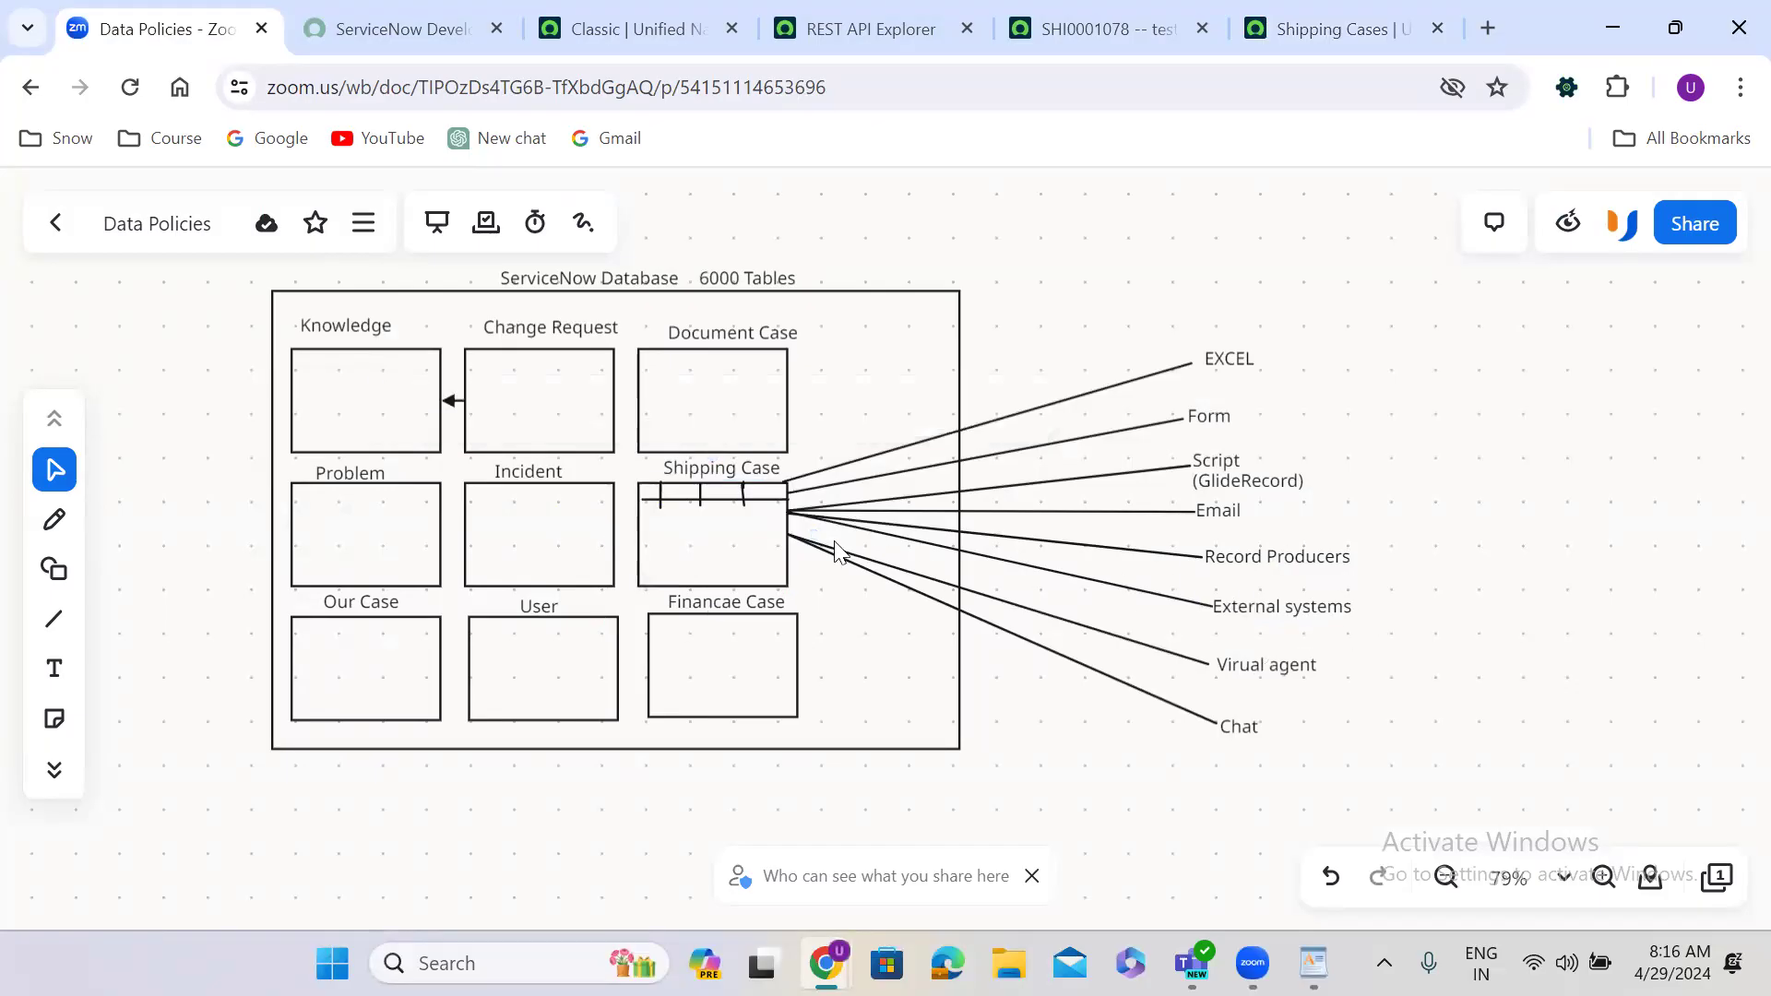
left_click(1293, 606)
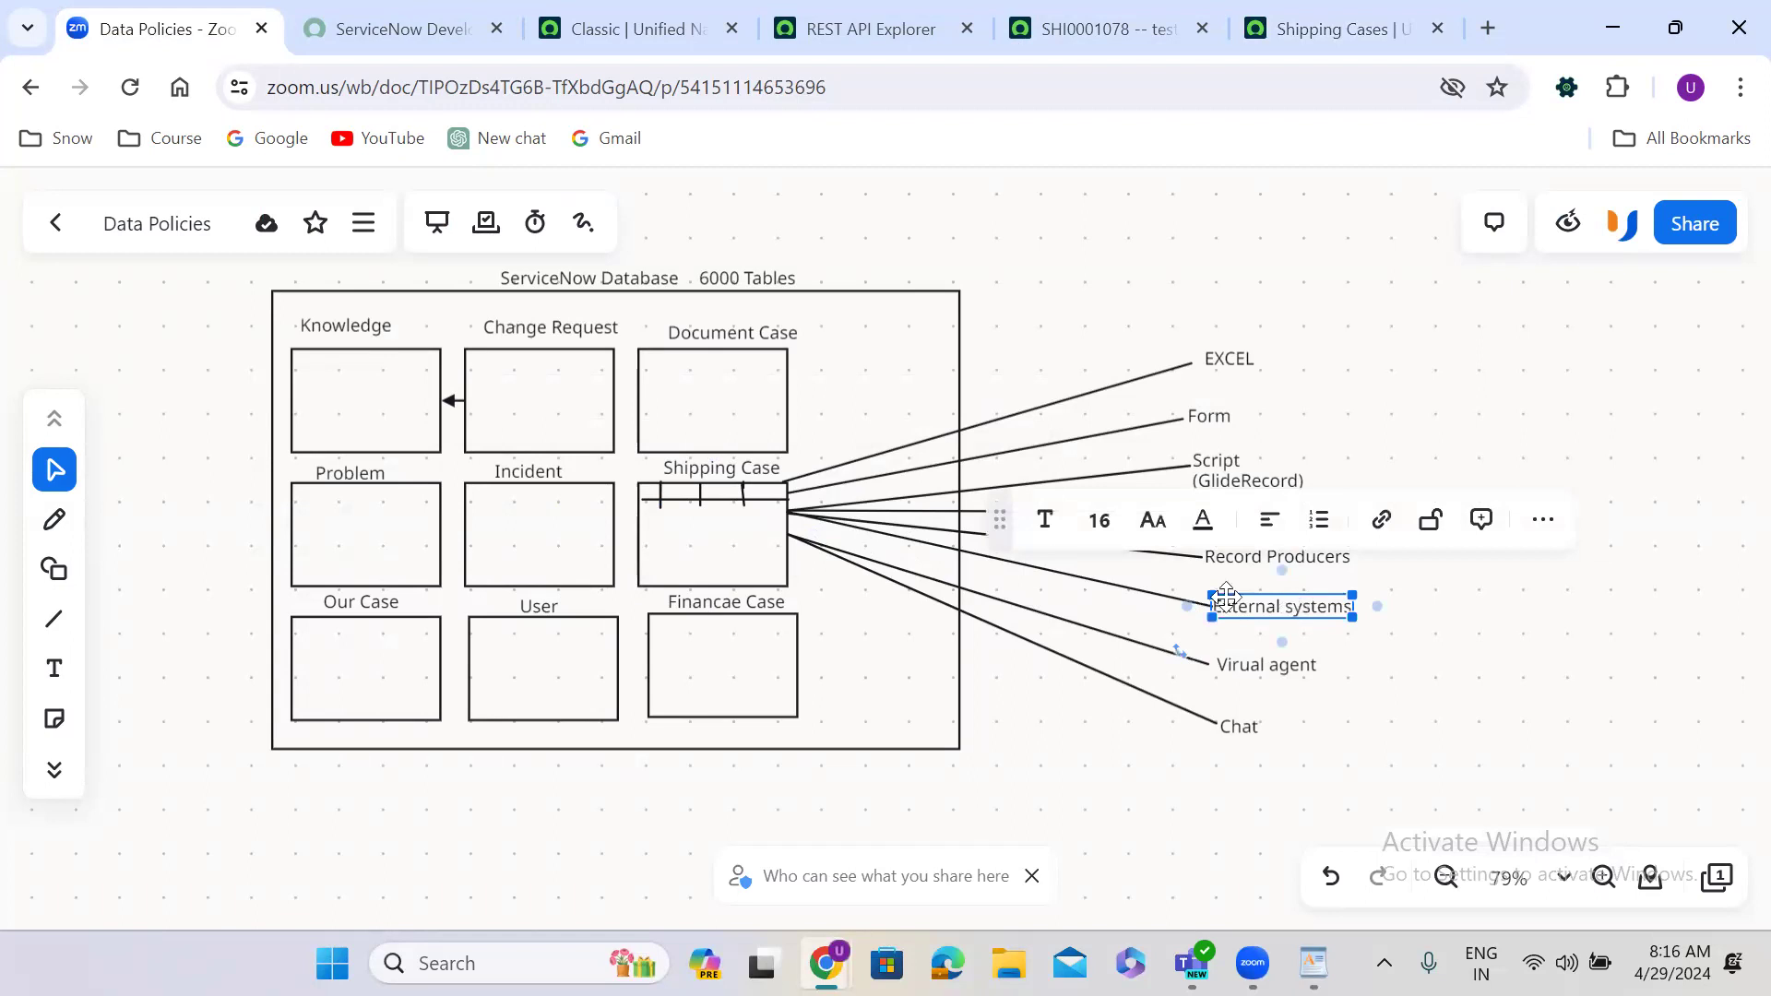
left_click(735, 533)
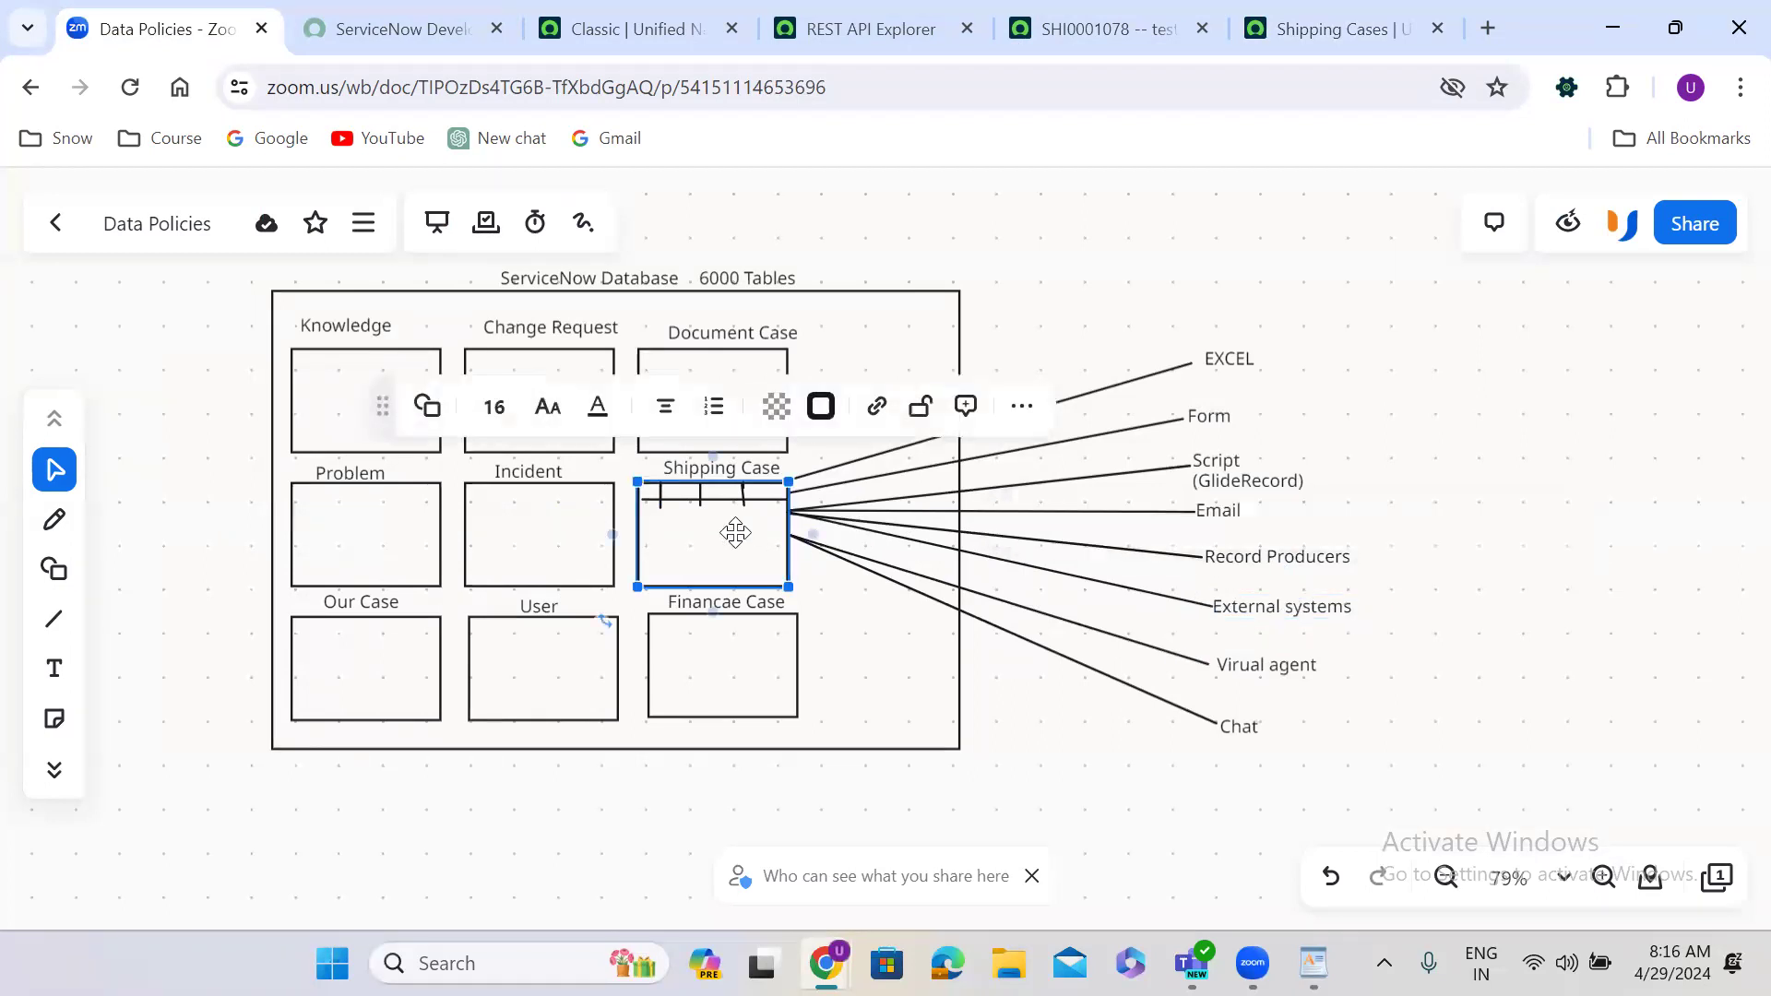
left_click(1252, 459)
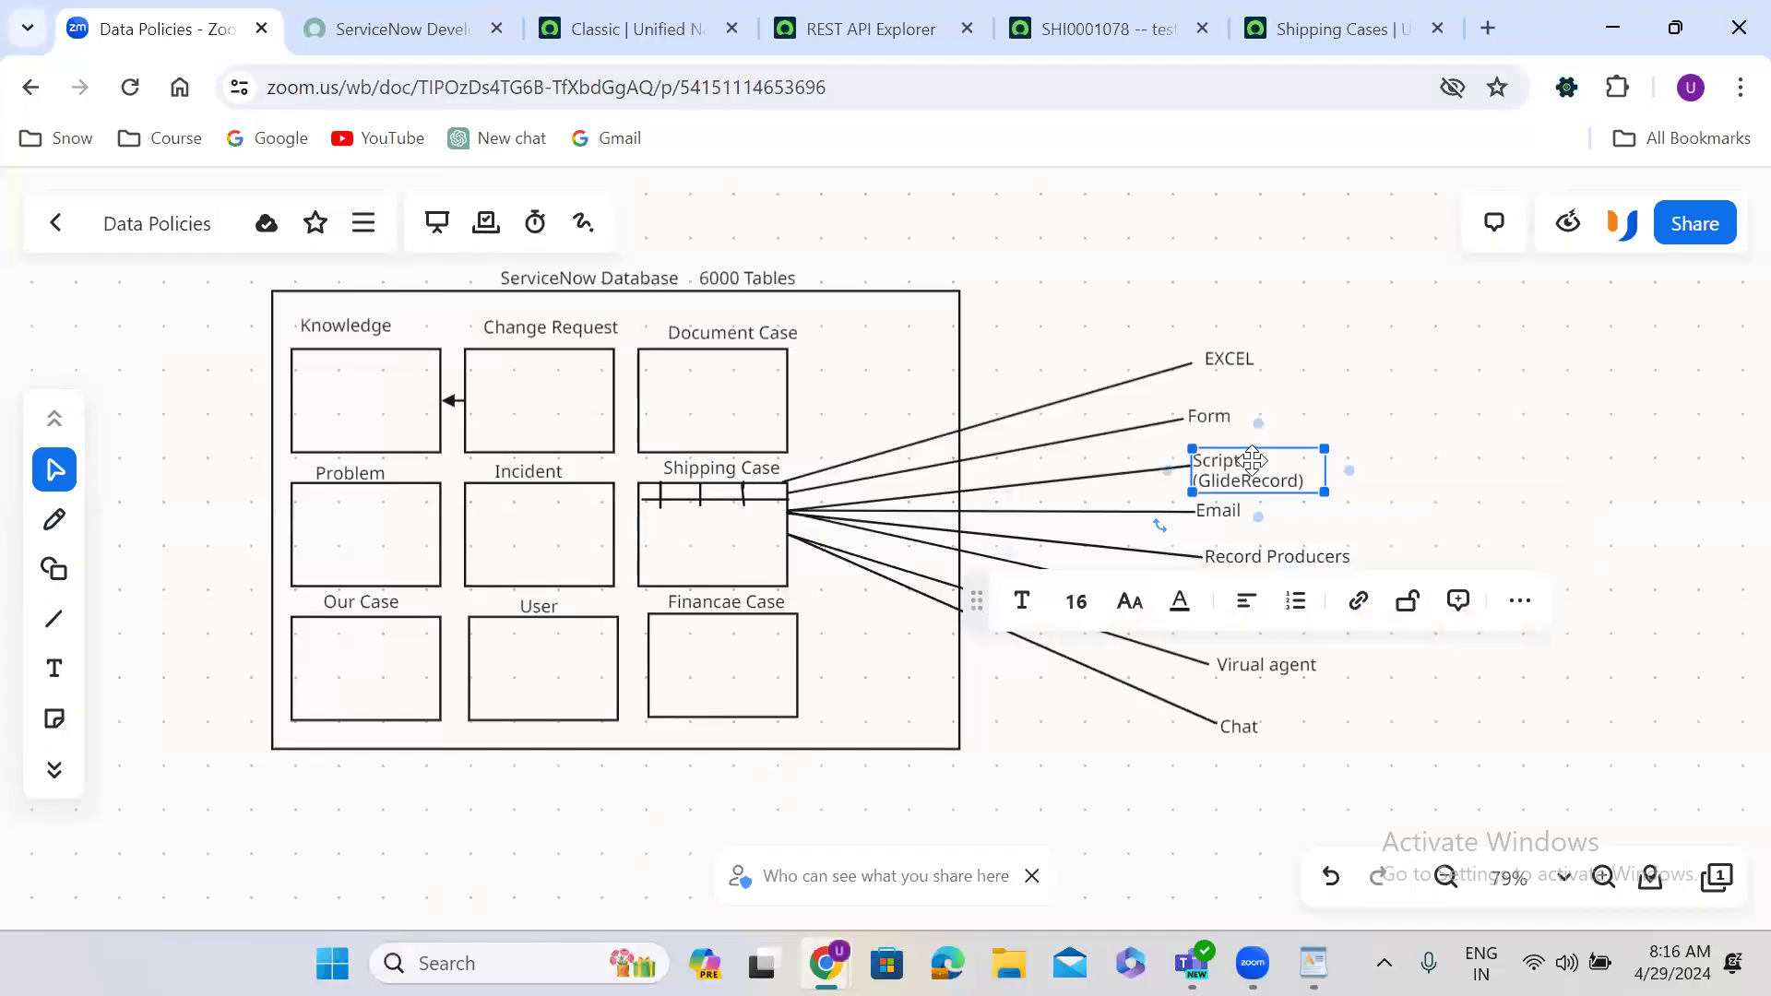
left_click(732, 532)
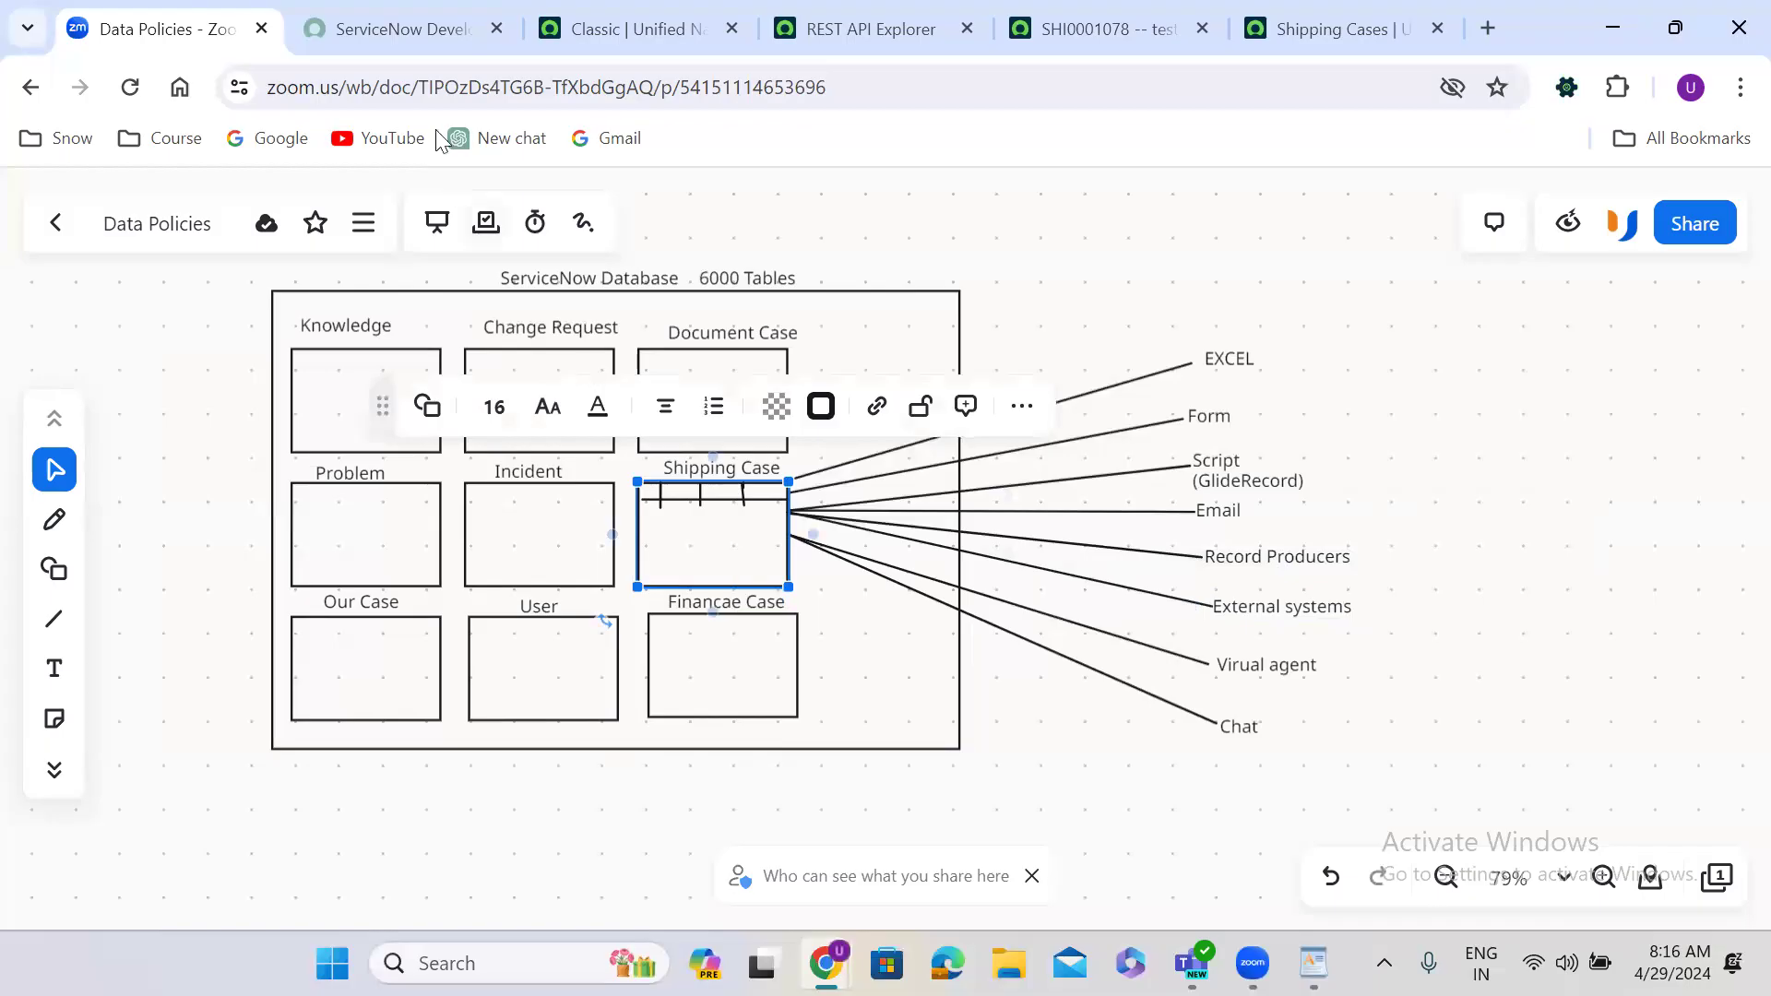
Step: Find Scripts - Background, open it in a new browser tab and insert the grinsert snippet into the script
left_click(635, 13)
left_click(134, 204)
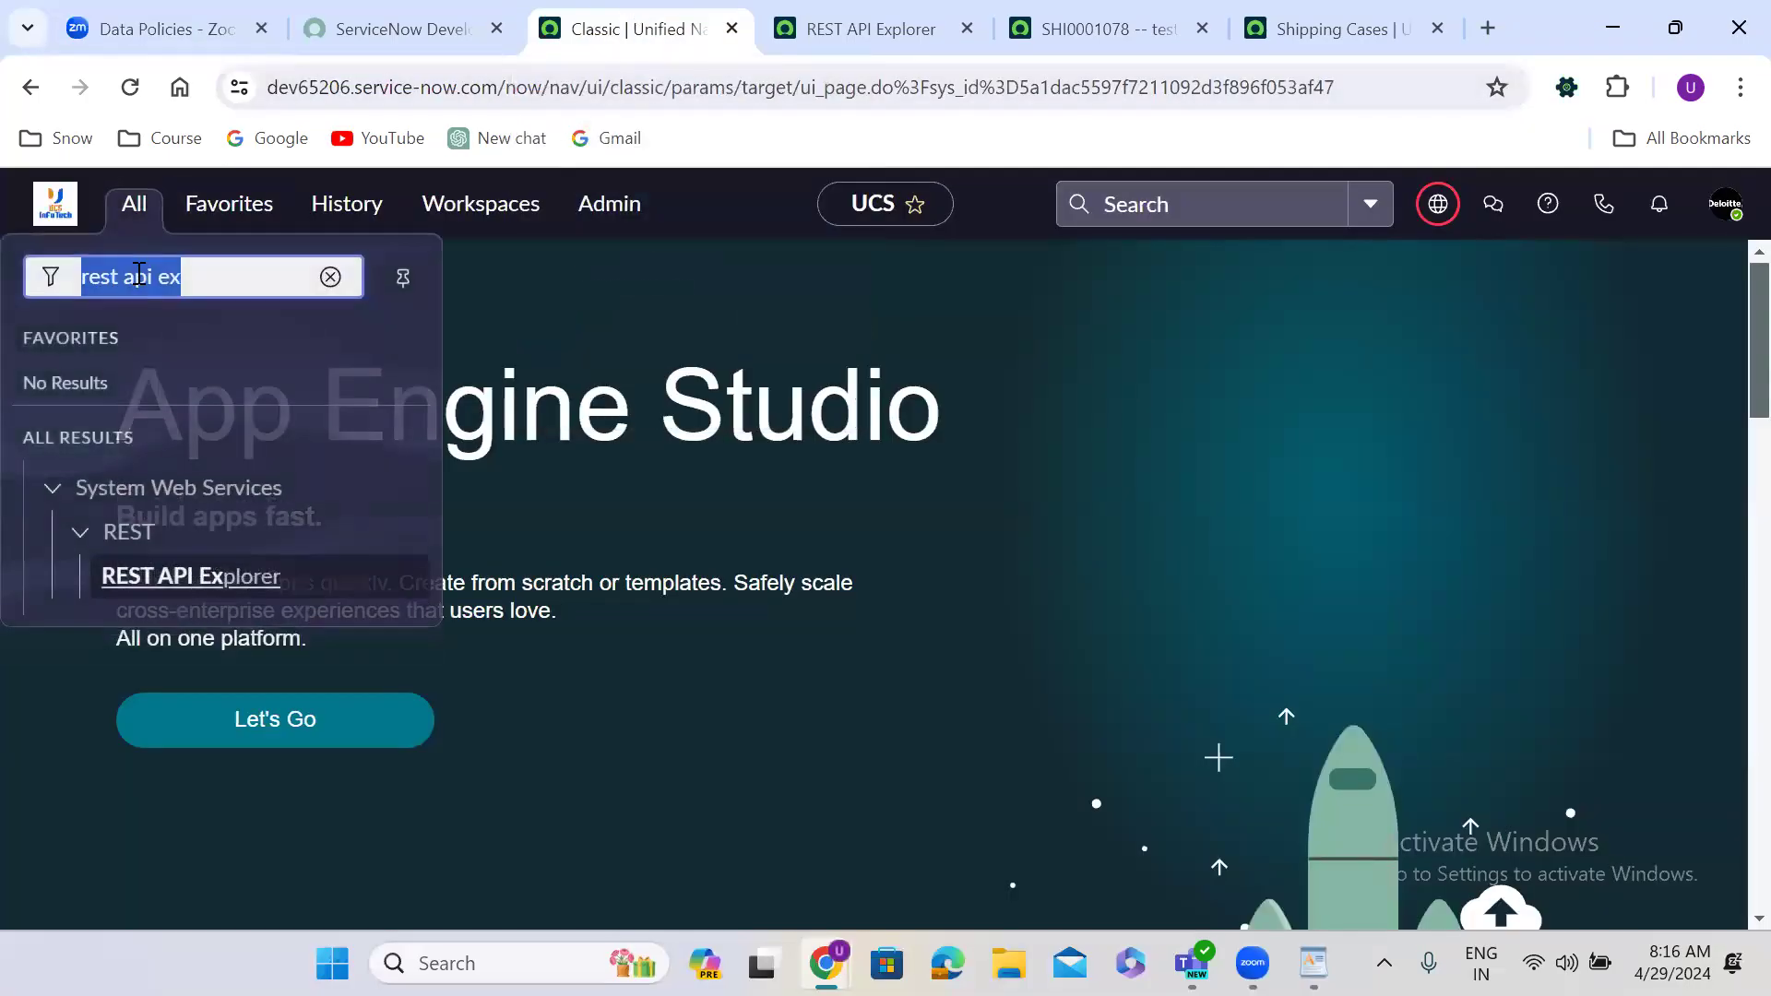
type("backgr")
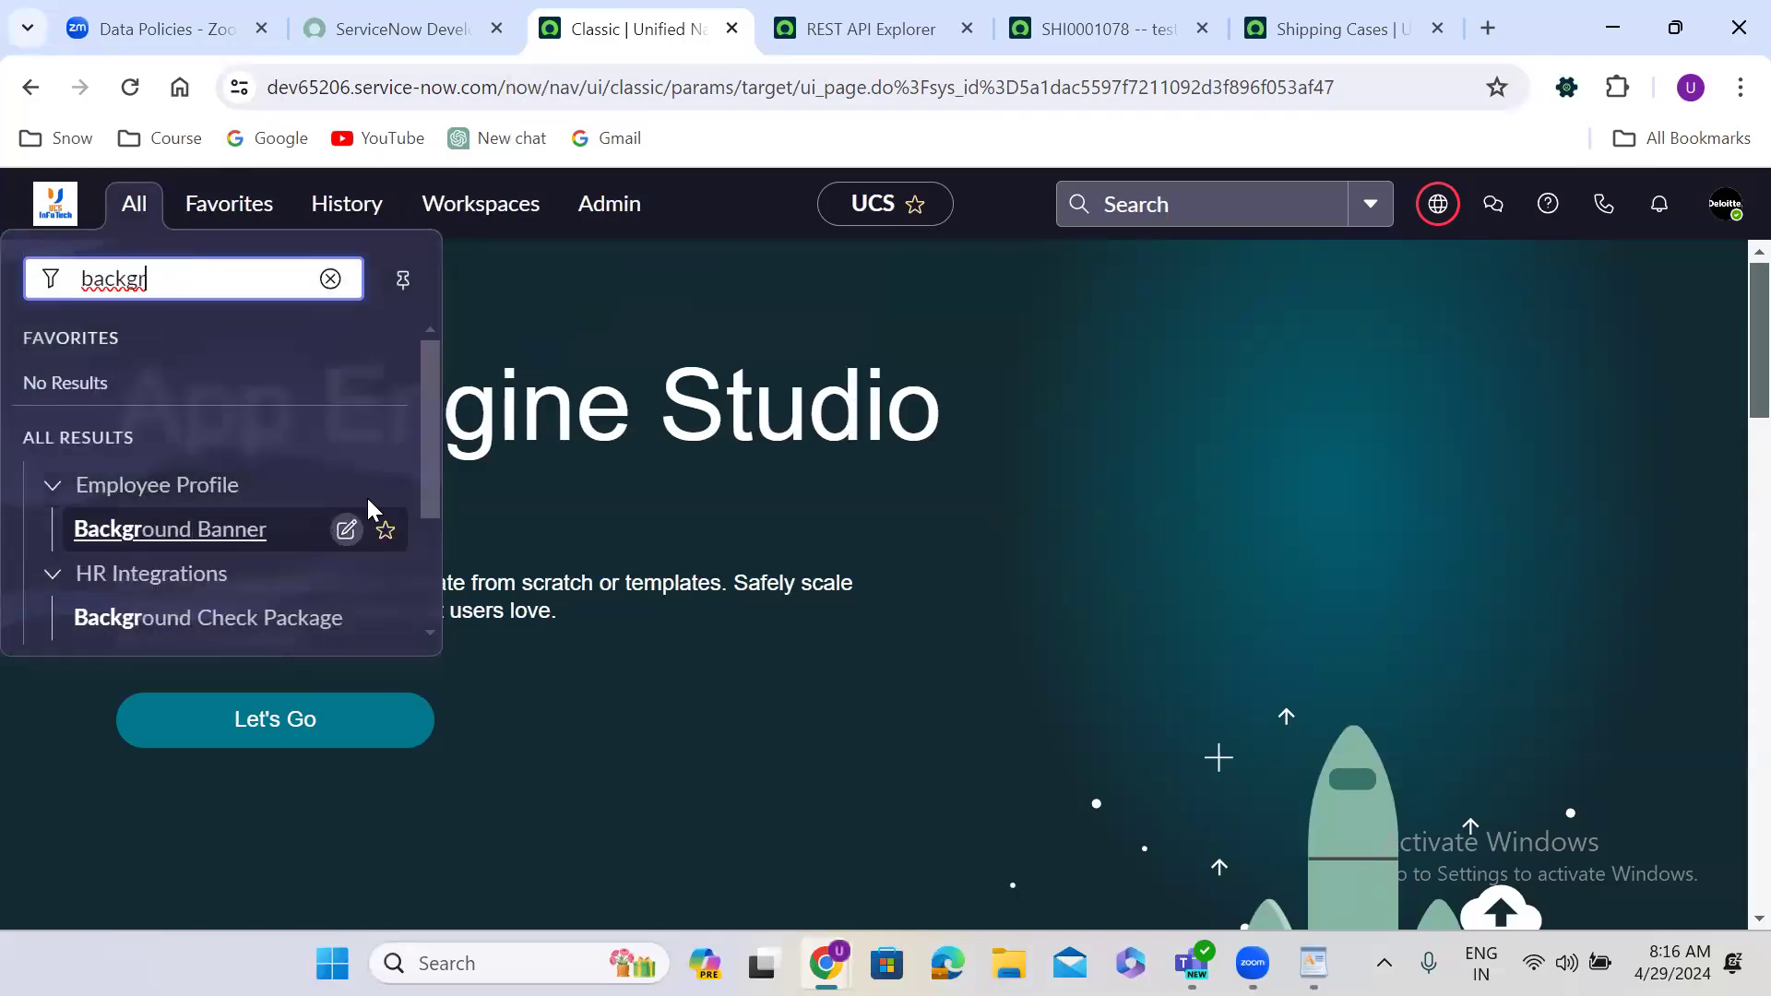
left_click_drag(423, 435, 438, 526)
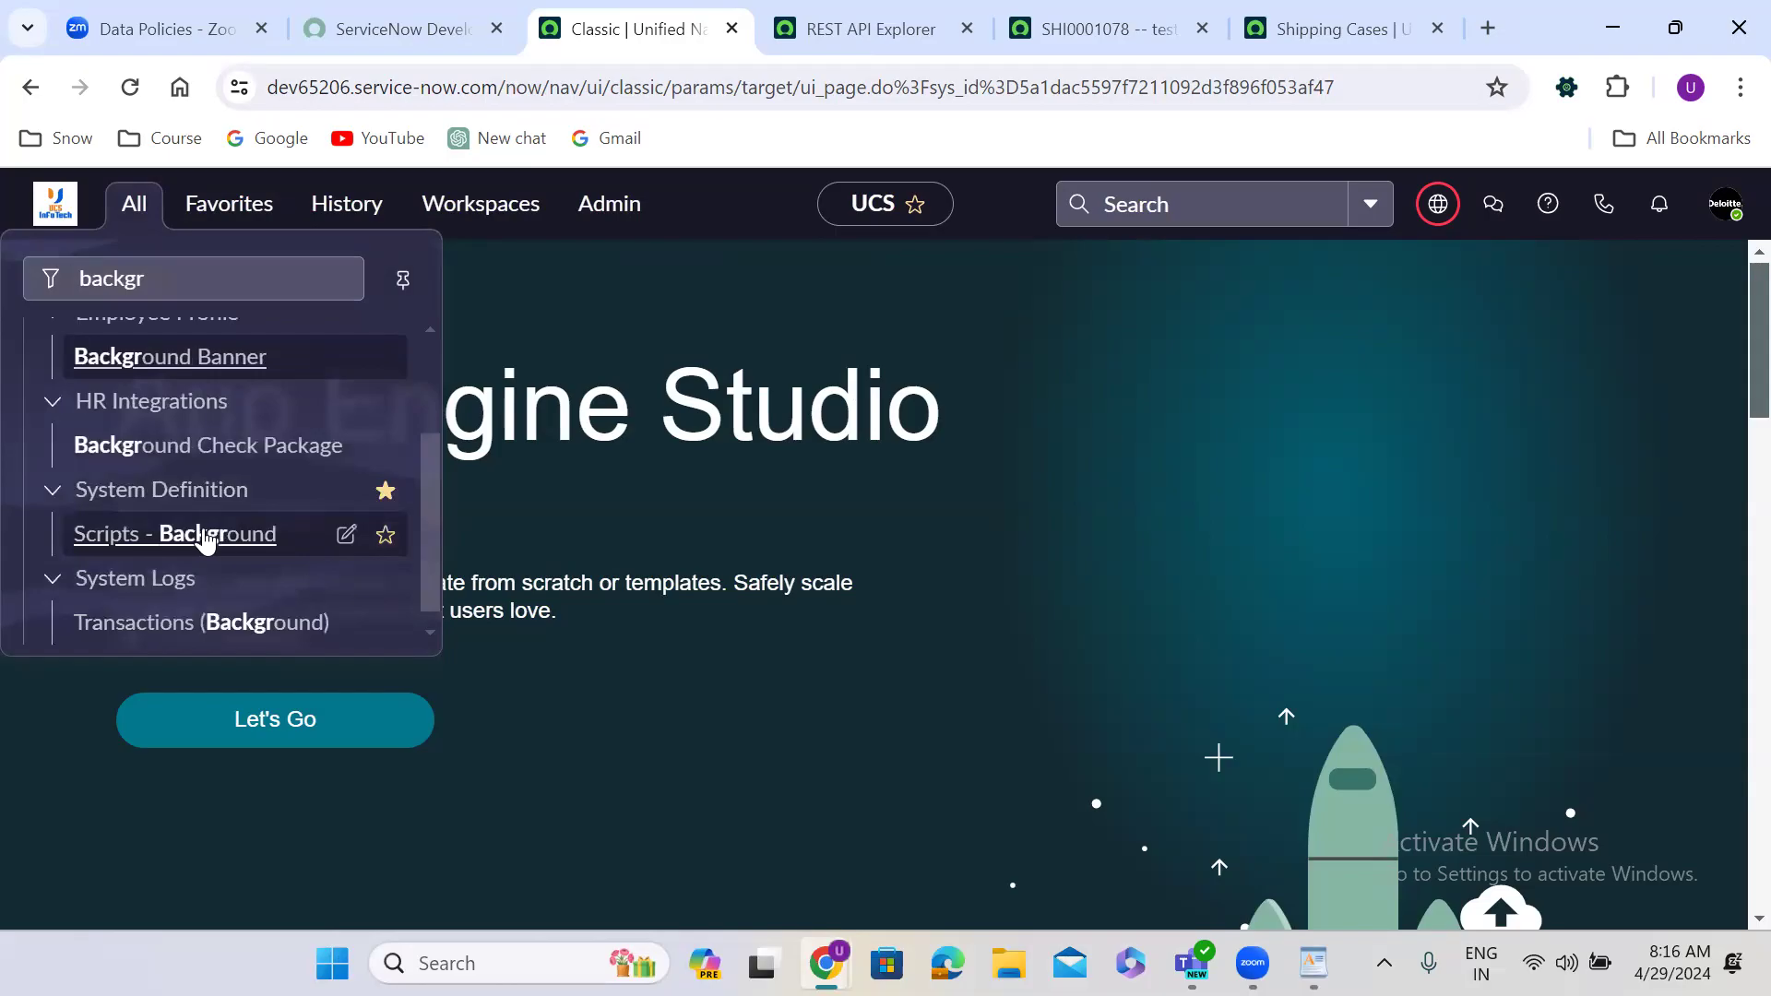
middle_click(148, 534)
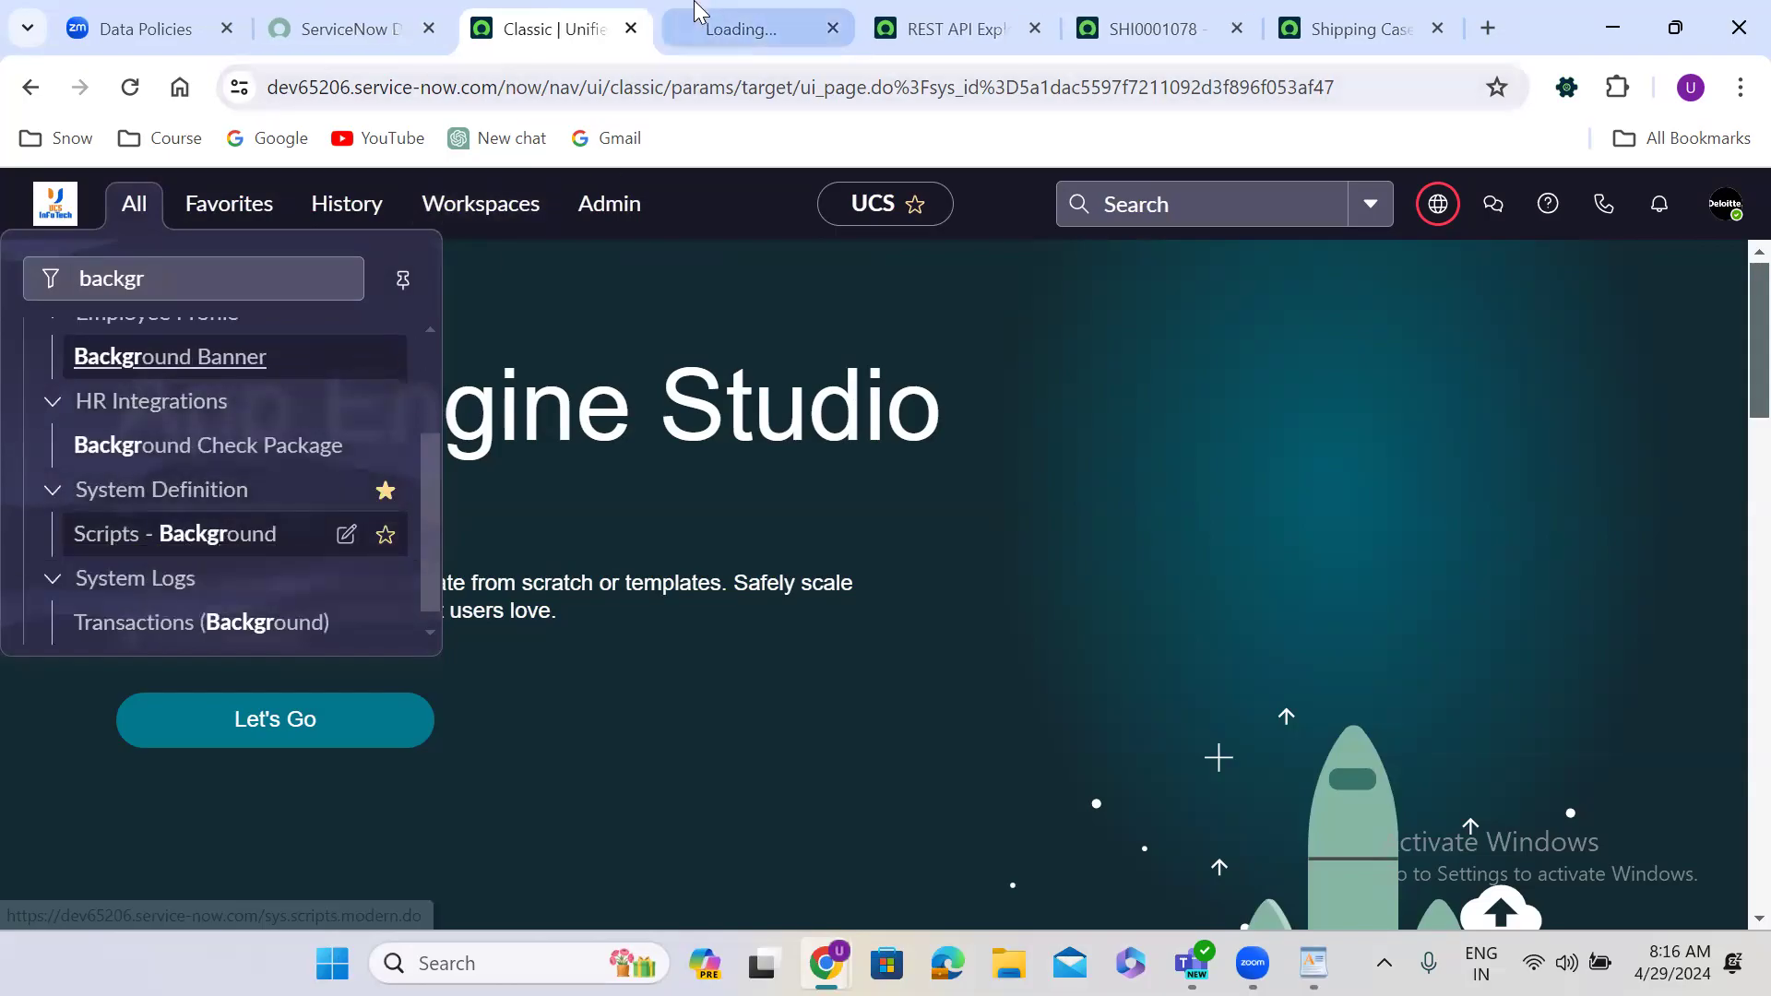
left_click(701, 28)
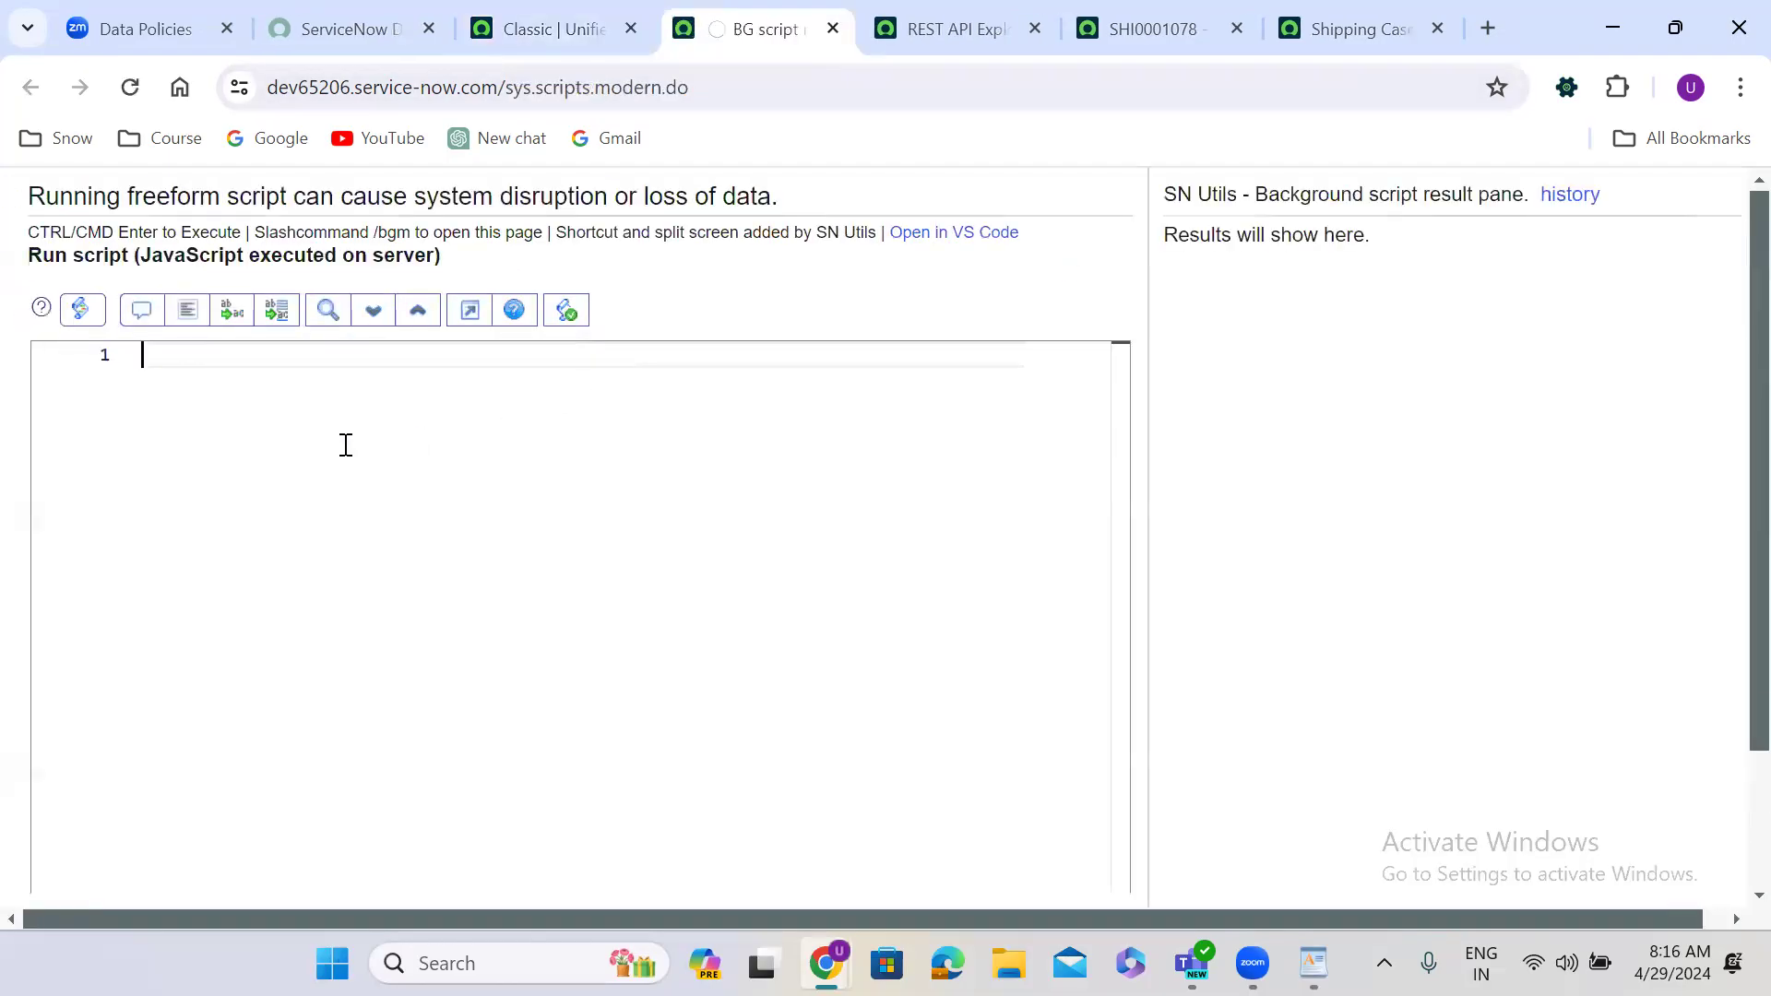
type("grisner")
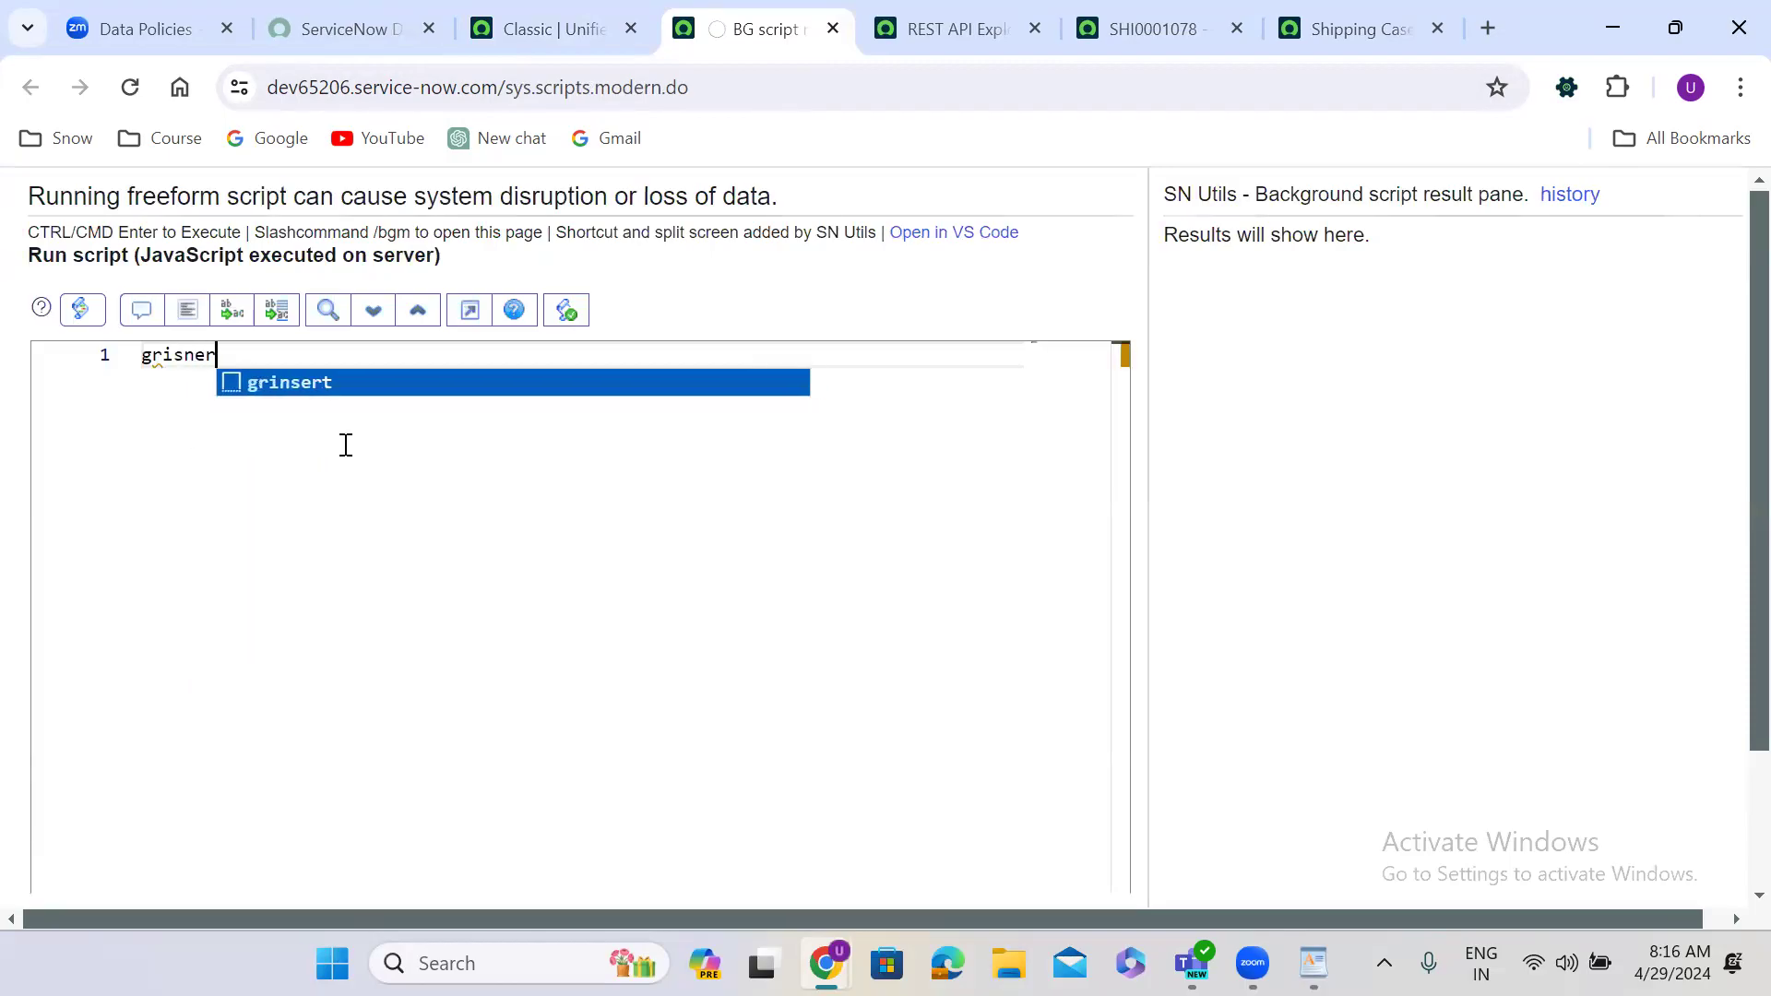
key("Return")
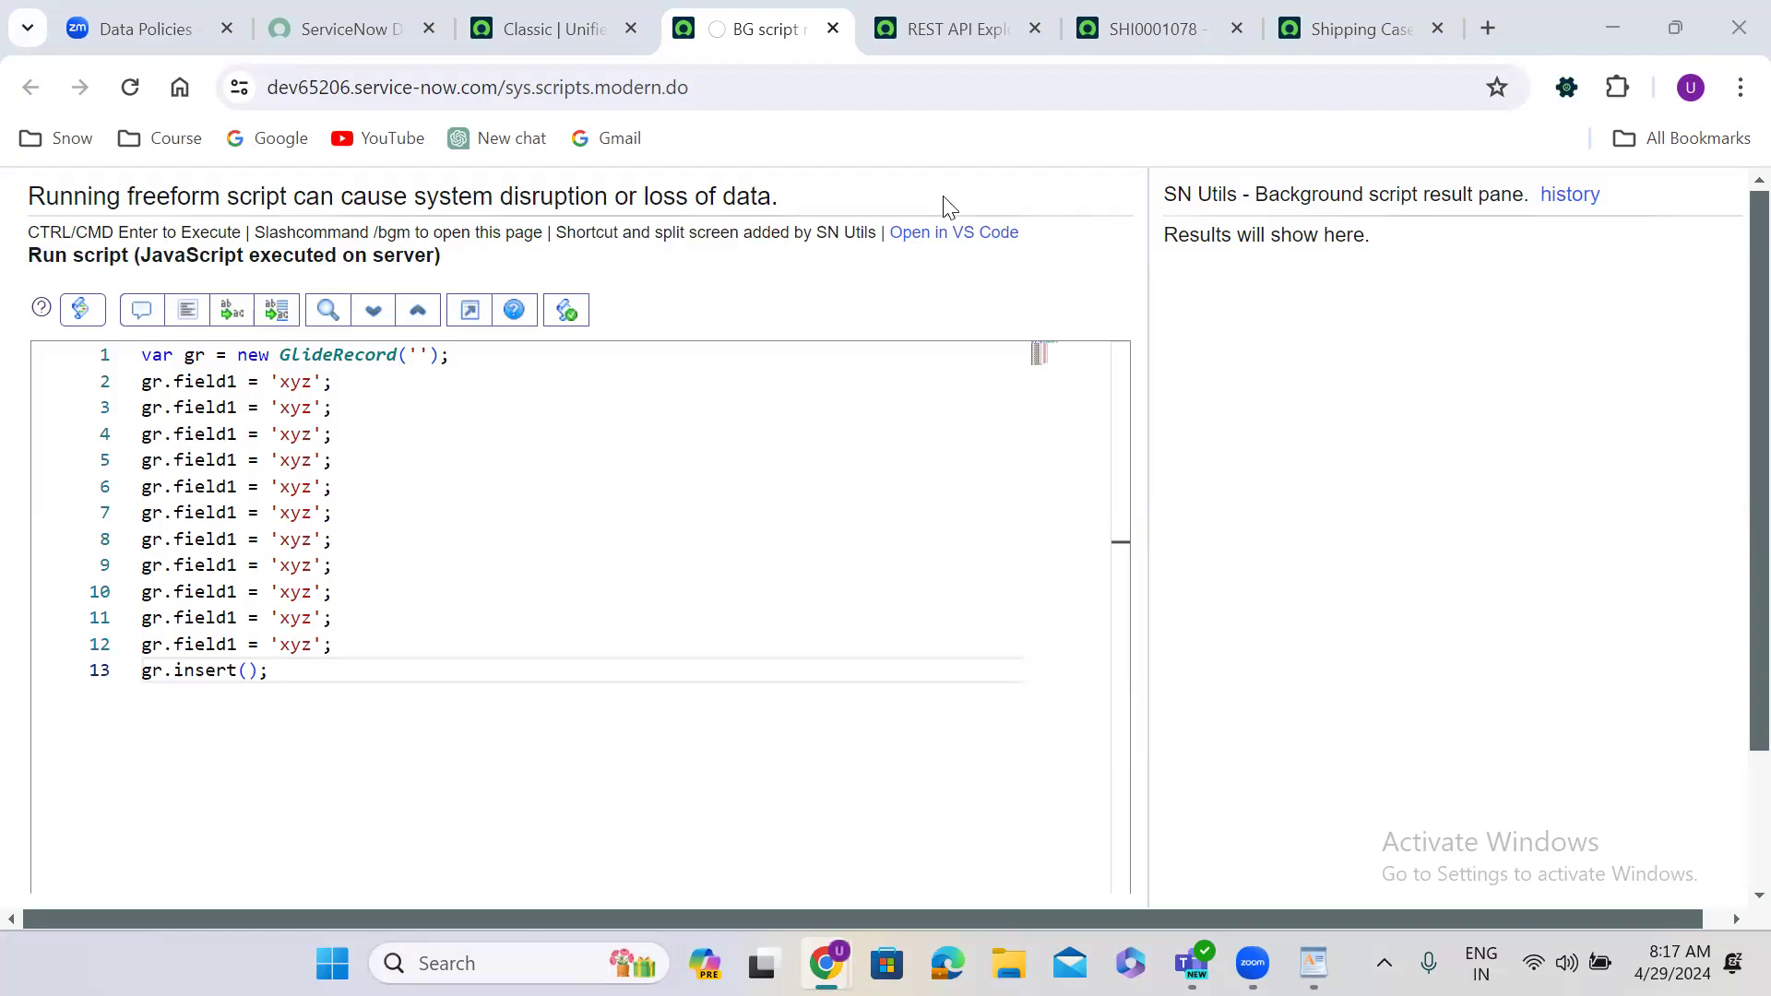
Step: Add Created by to the selected columns of the Shipping Cases list
left_click(1170, 5)
left_click(1357, 29)
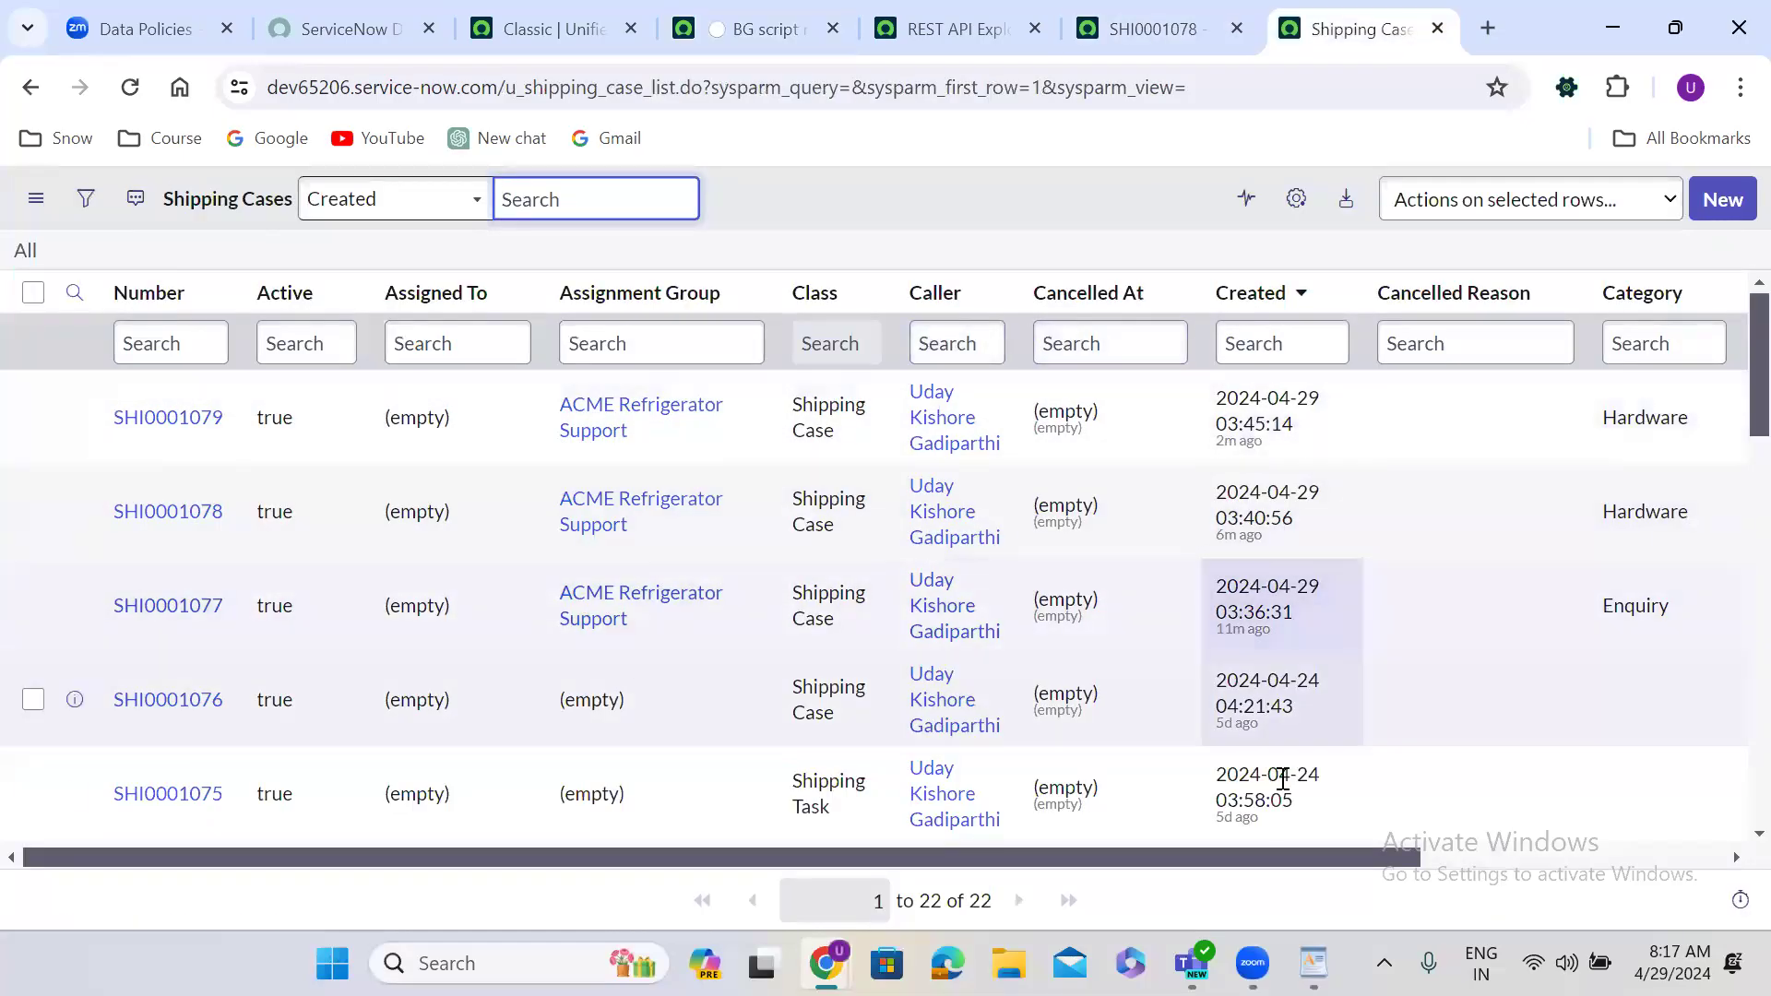
left_click_drag(1216, 856, 1600, 822)
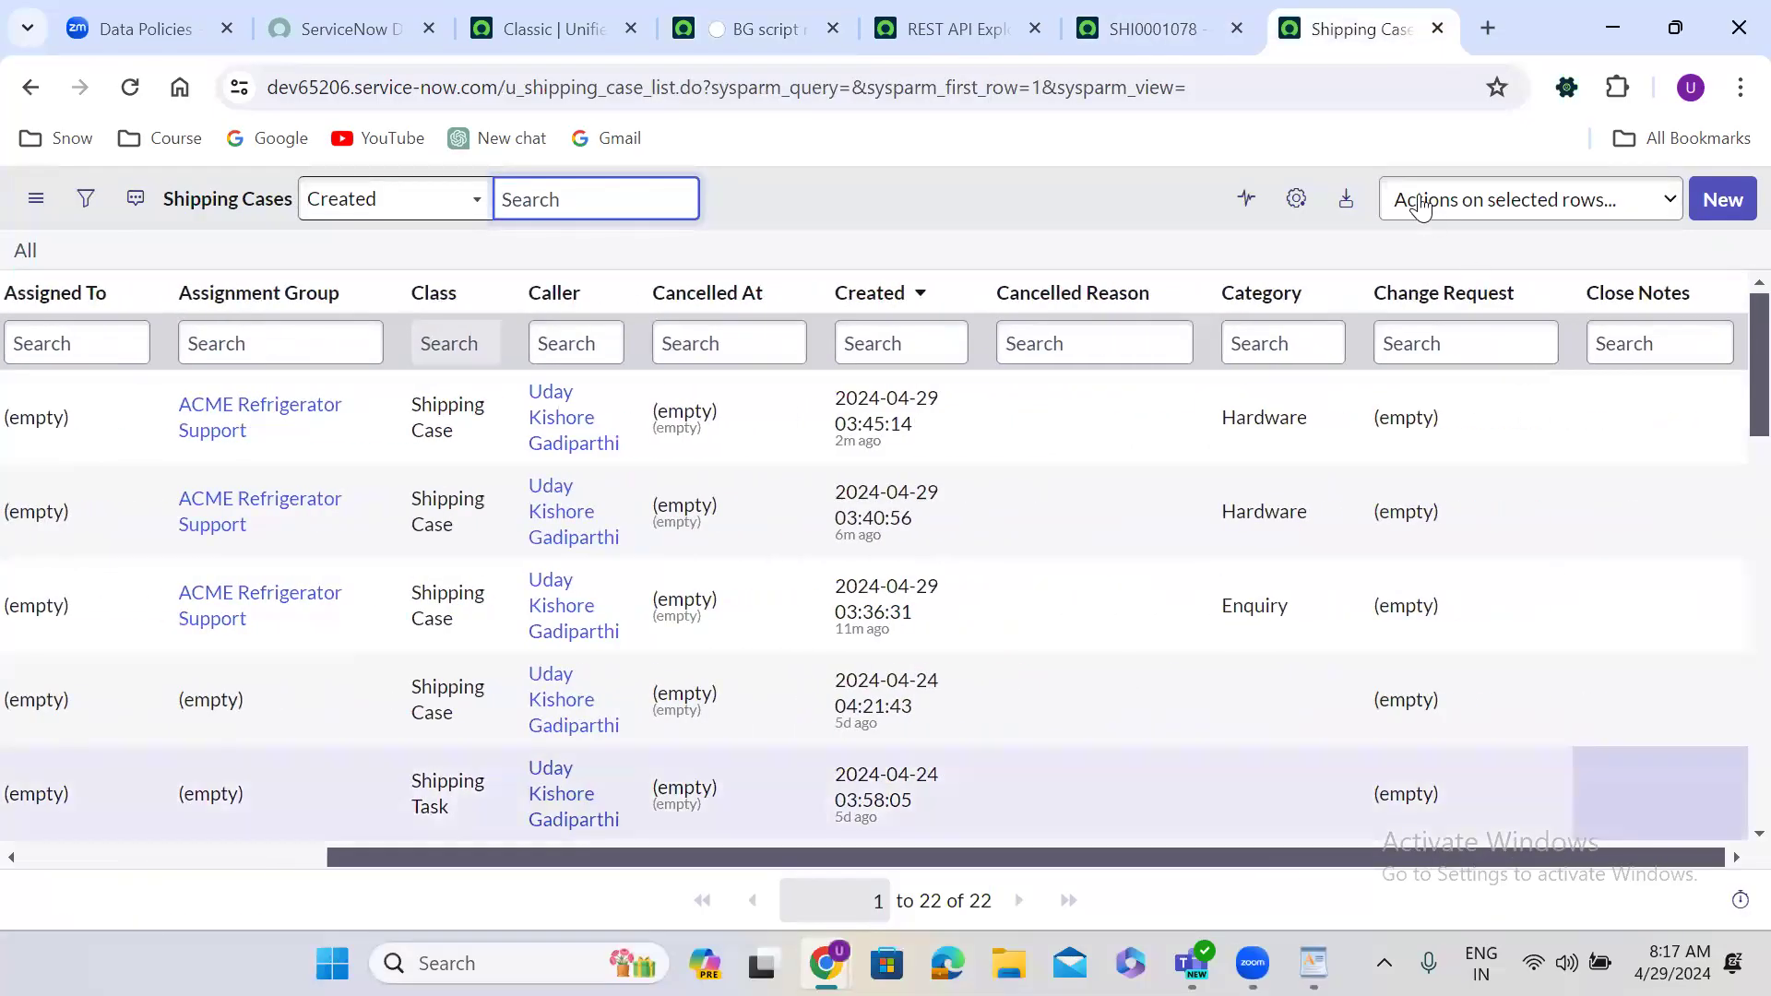
left_click(1297, 199)
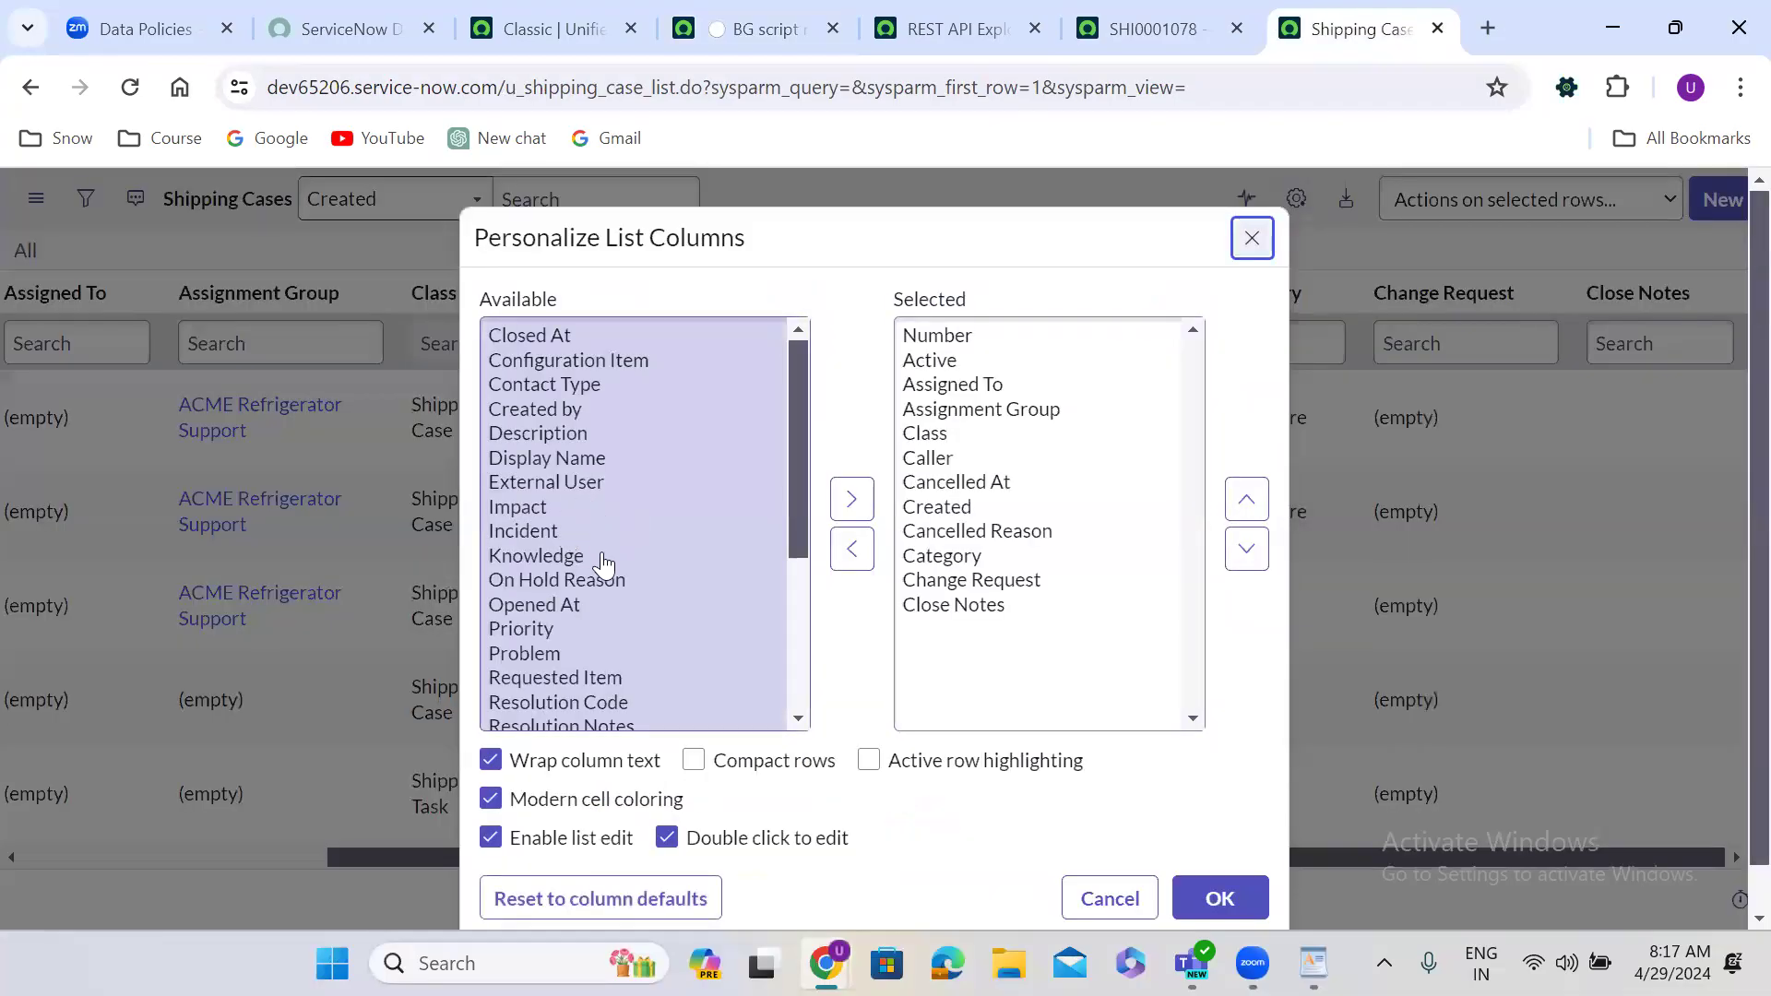
left_click(589, 636)
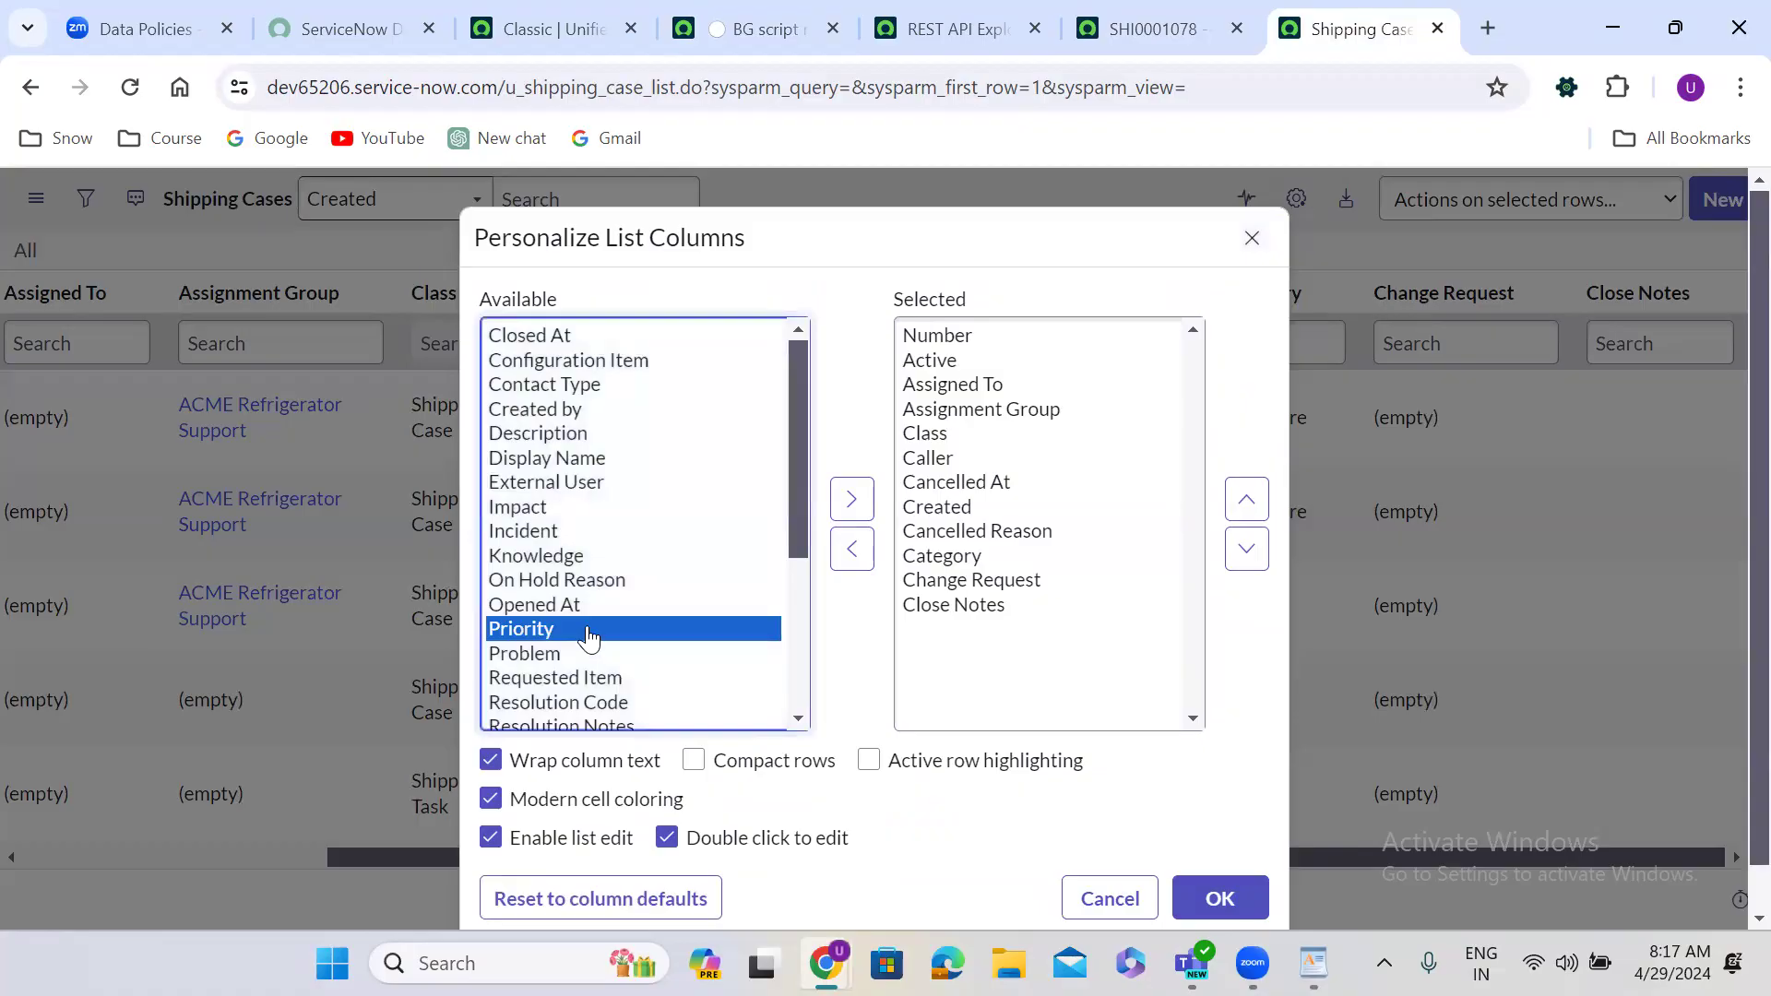
type("cr")
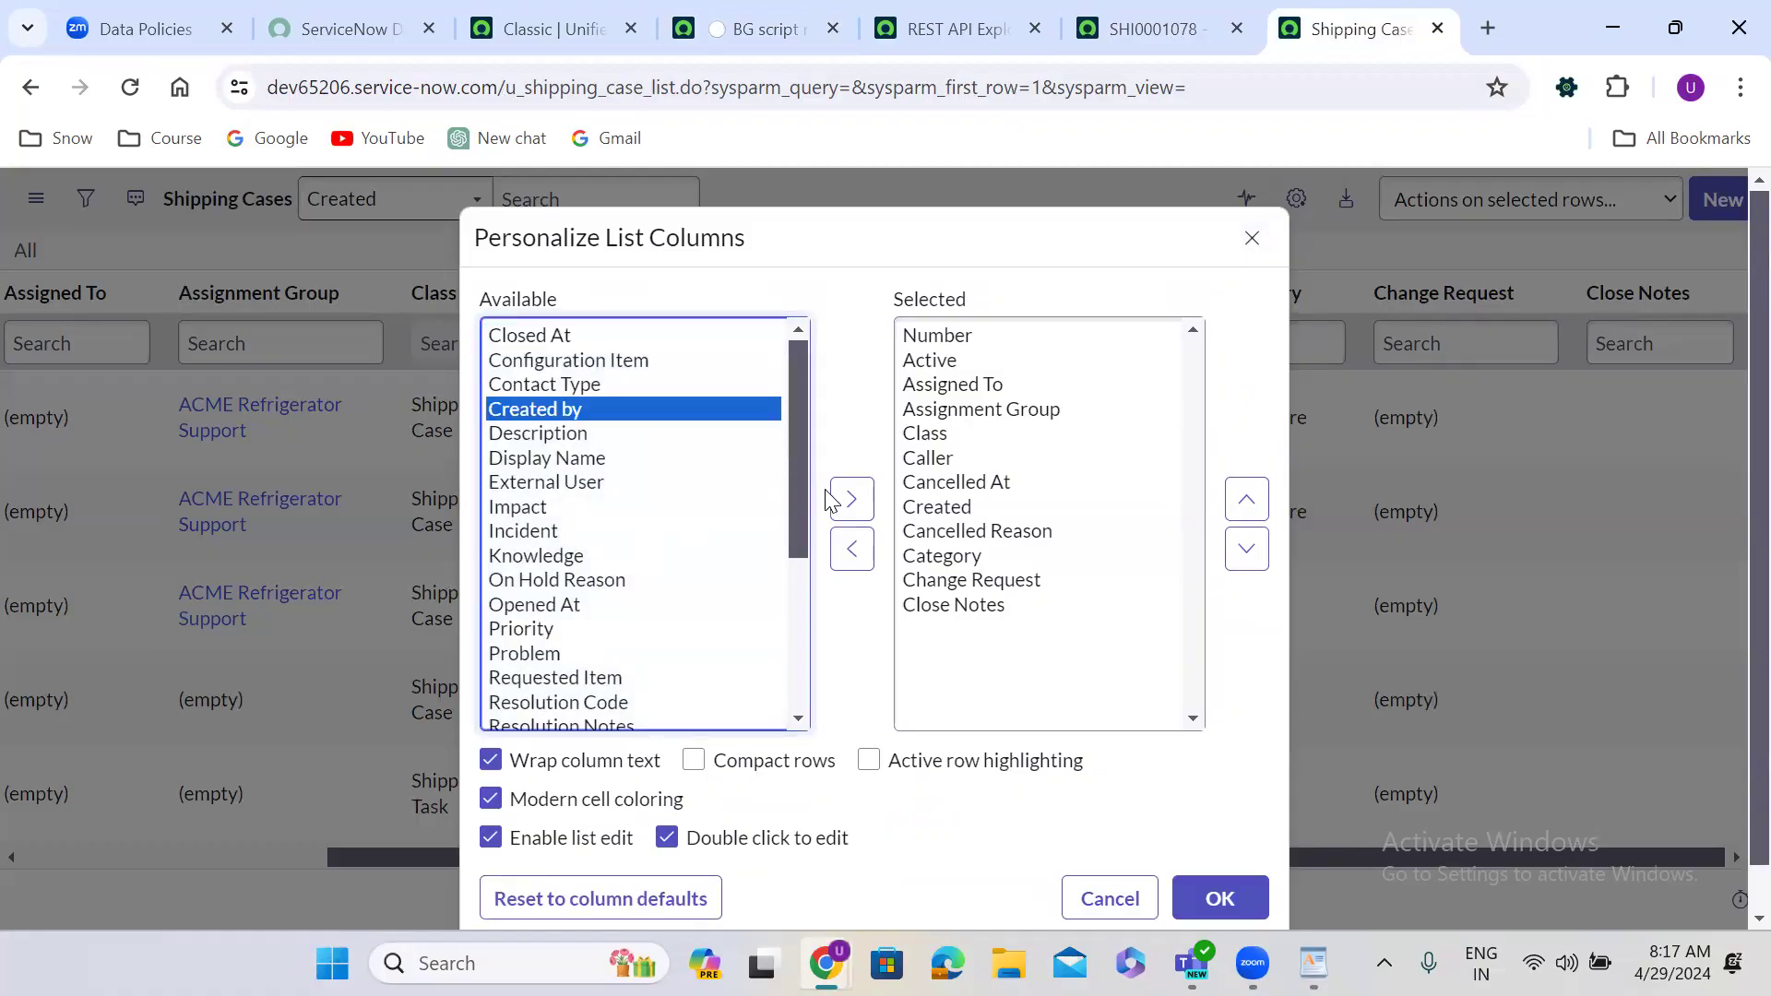
left_click(852, 499)
Step: Move the Created by column up to directly after Caller and apply the personalized list columns
left_click(1256, 501)
left_click(1256, 501)
left_click(1257, 501)
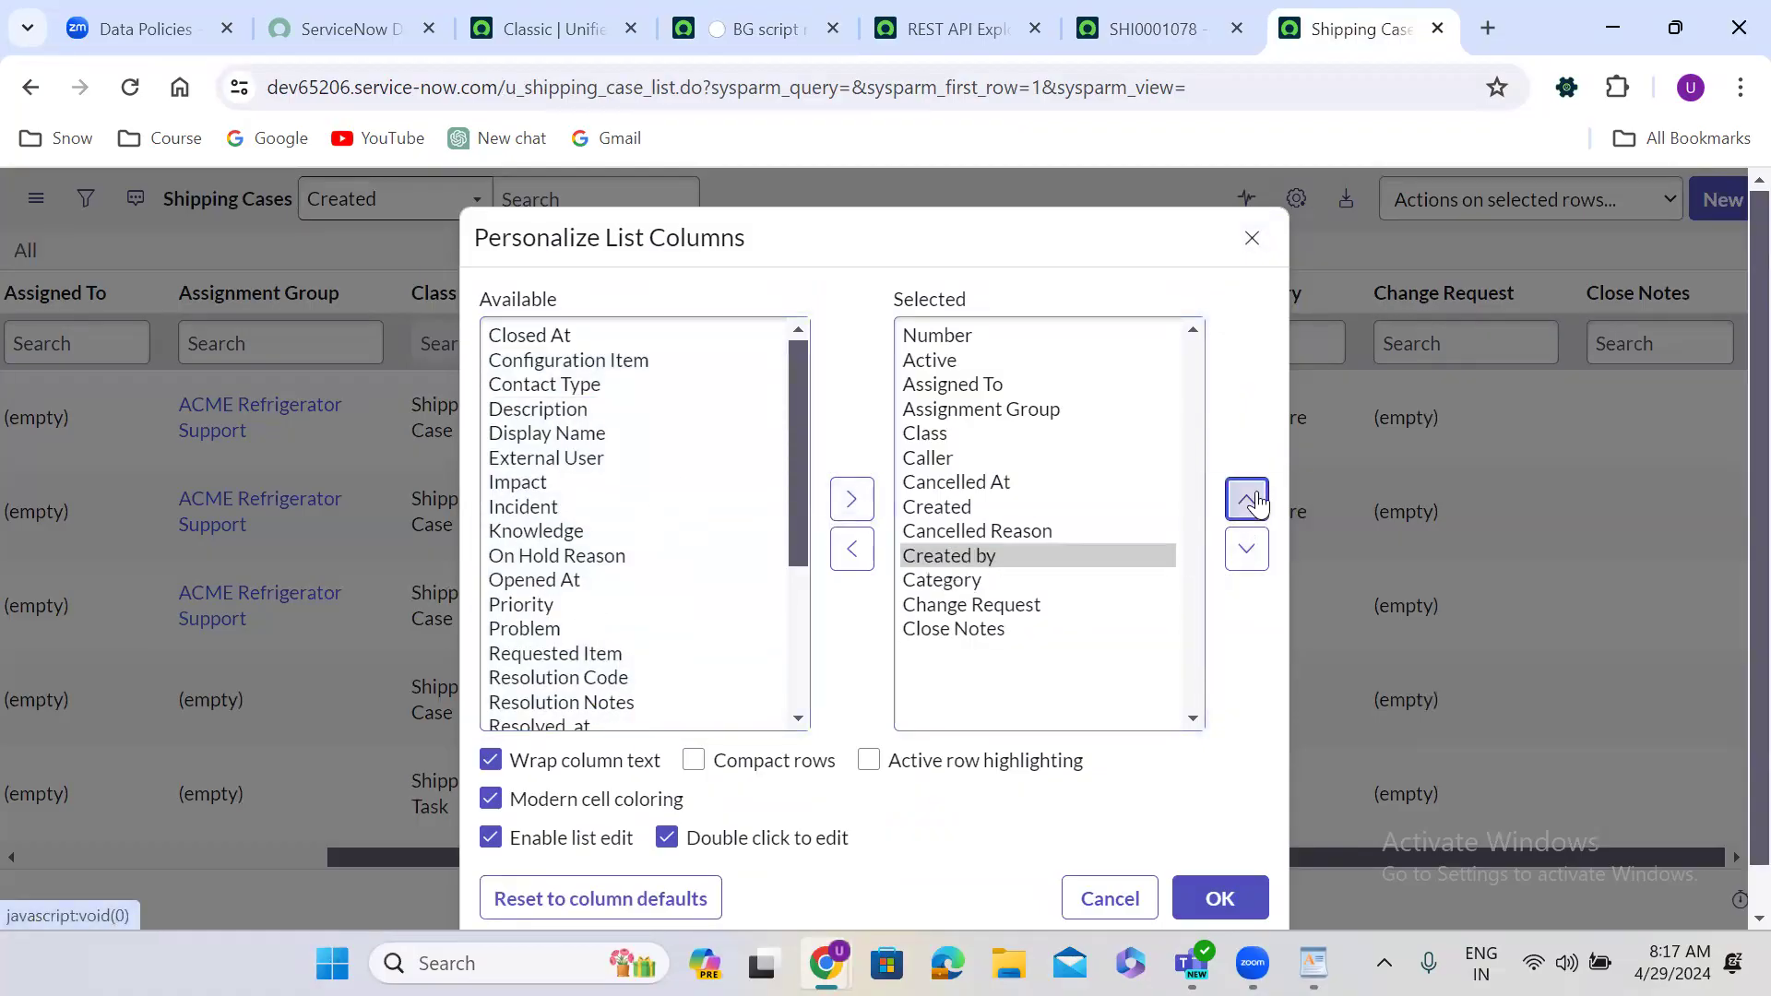
left_click(1257, 500)
left_click(1256, 501)
left_click(1257, 501)
left_click(1223, 896)
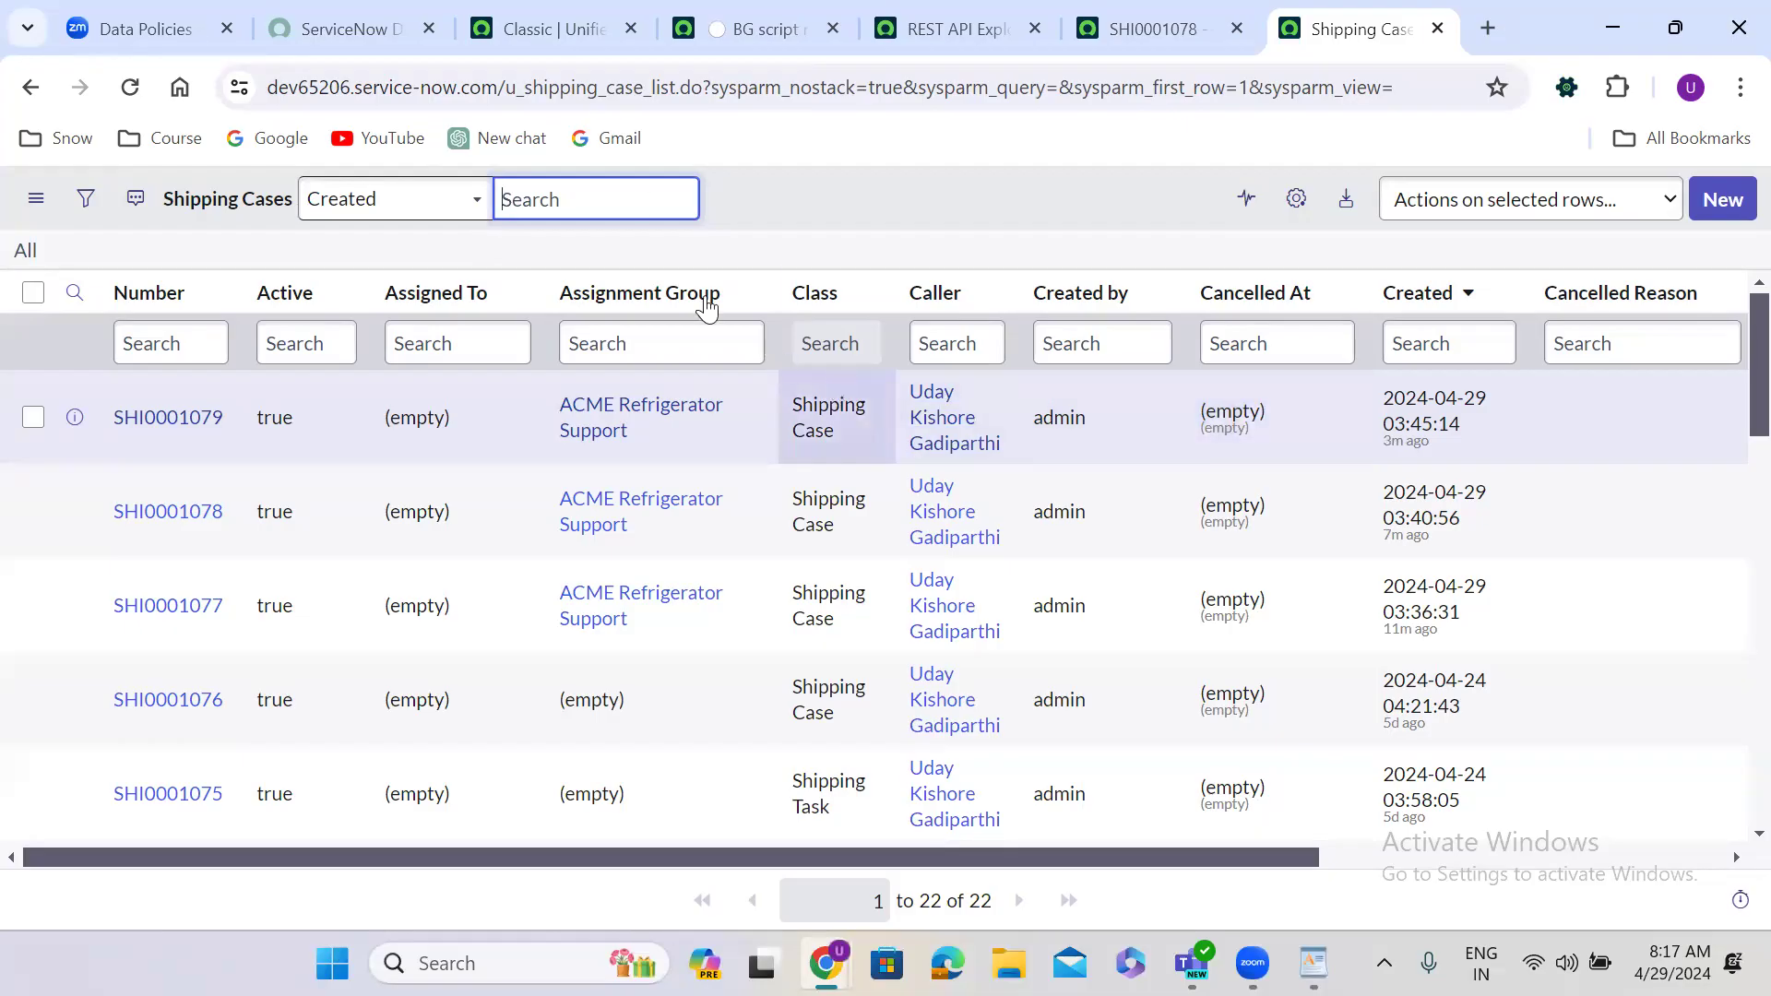
Step: Set the GlideRecord table name in the background script to u_shipping_case
left_click(747, 4)
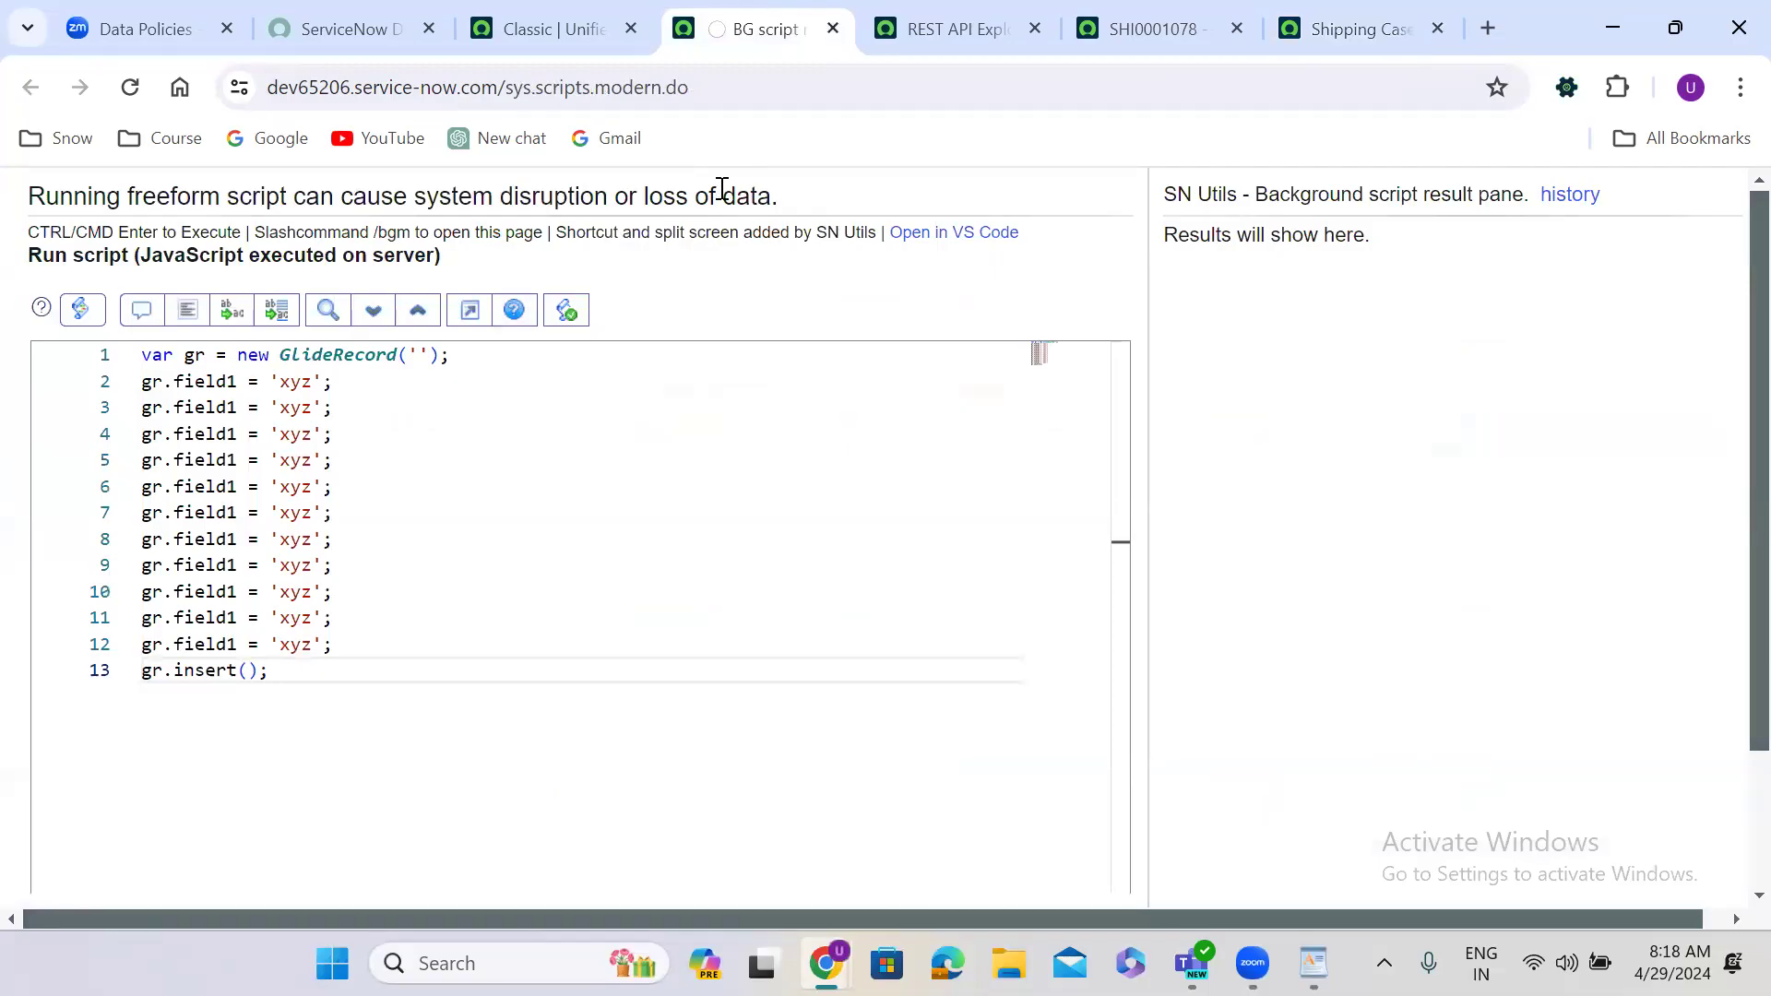
left_click(420, 355)
type("u_")
type("shi")
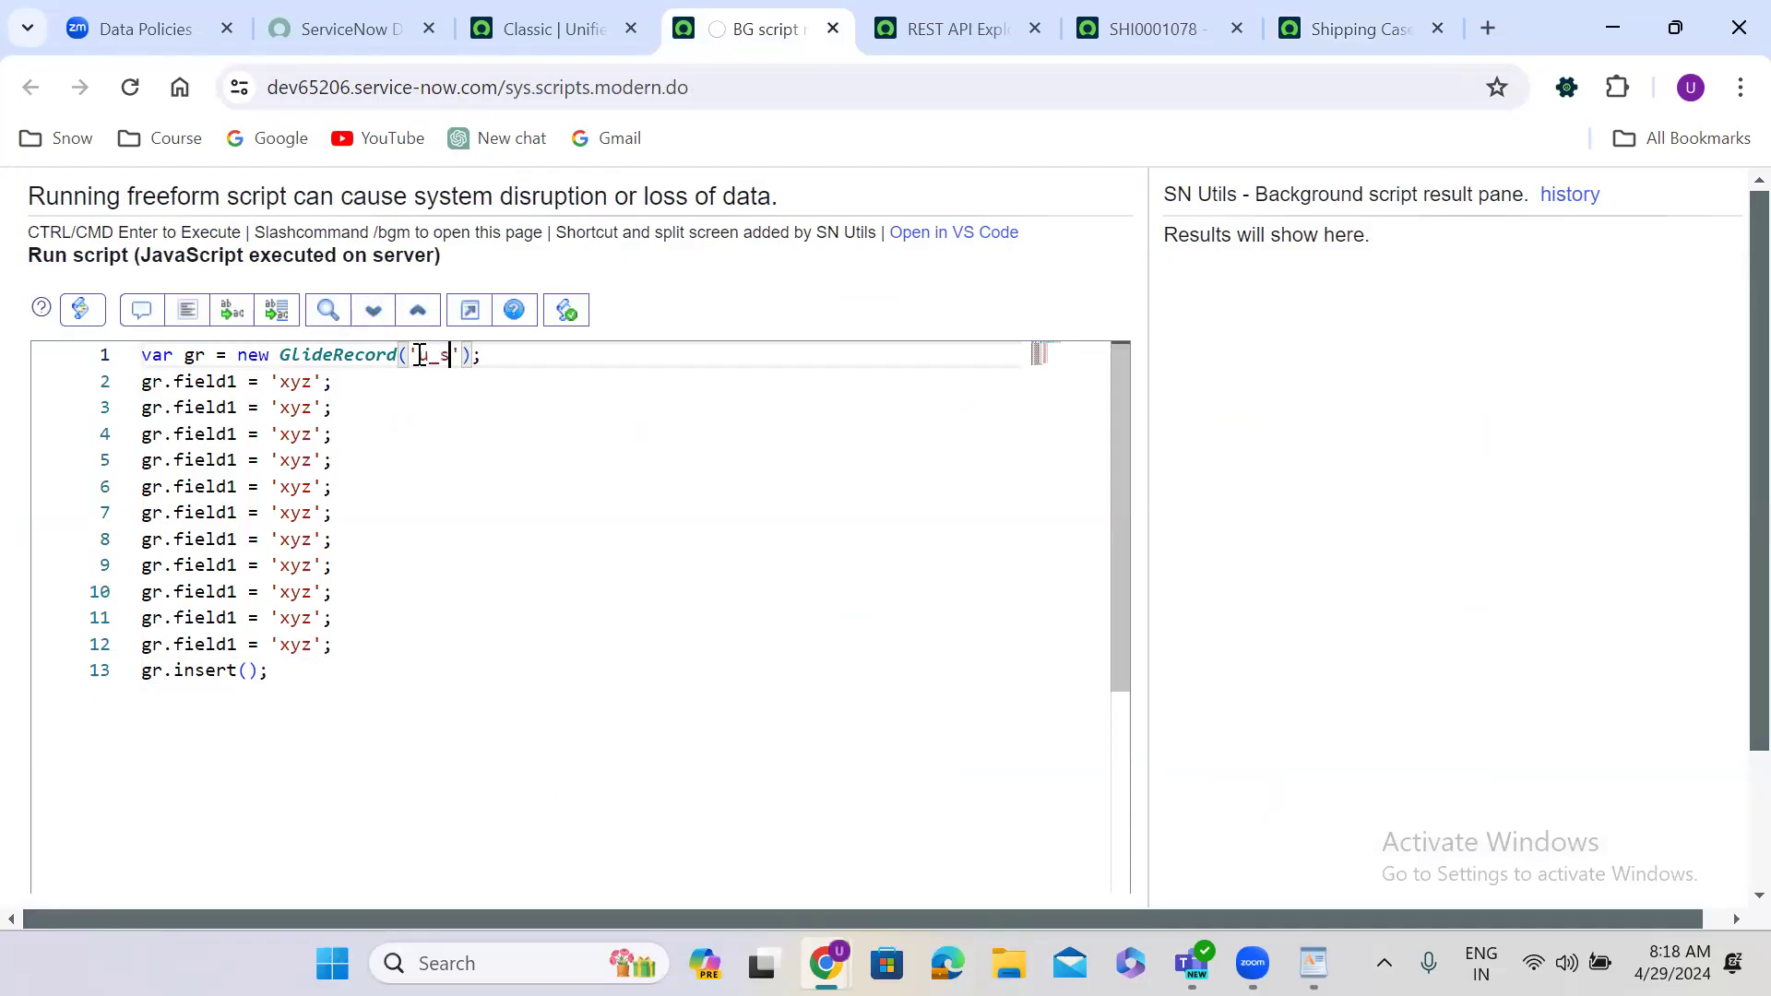
type("pping_case")
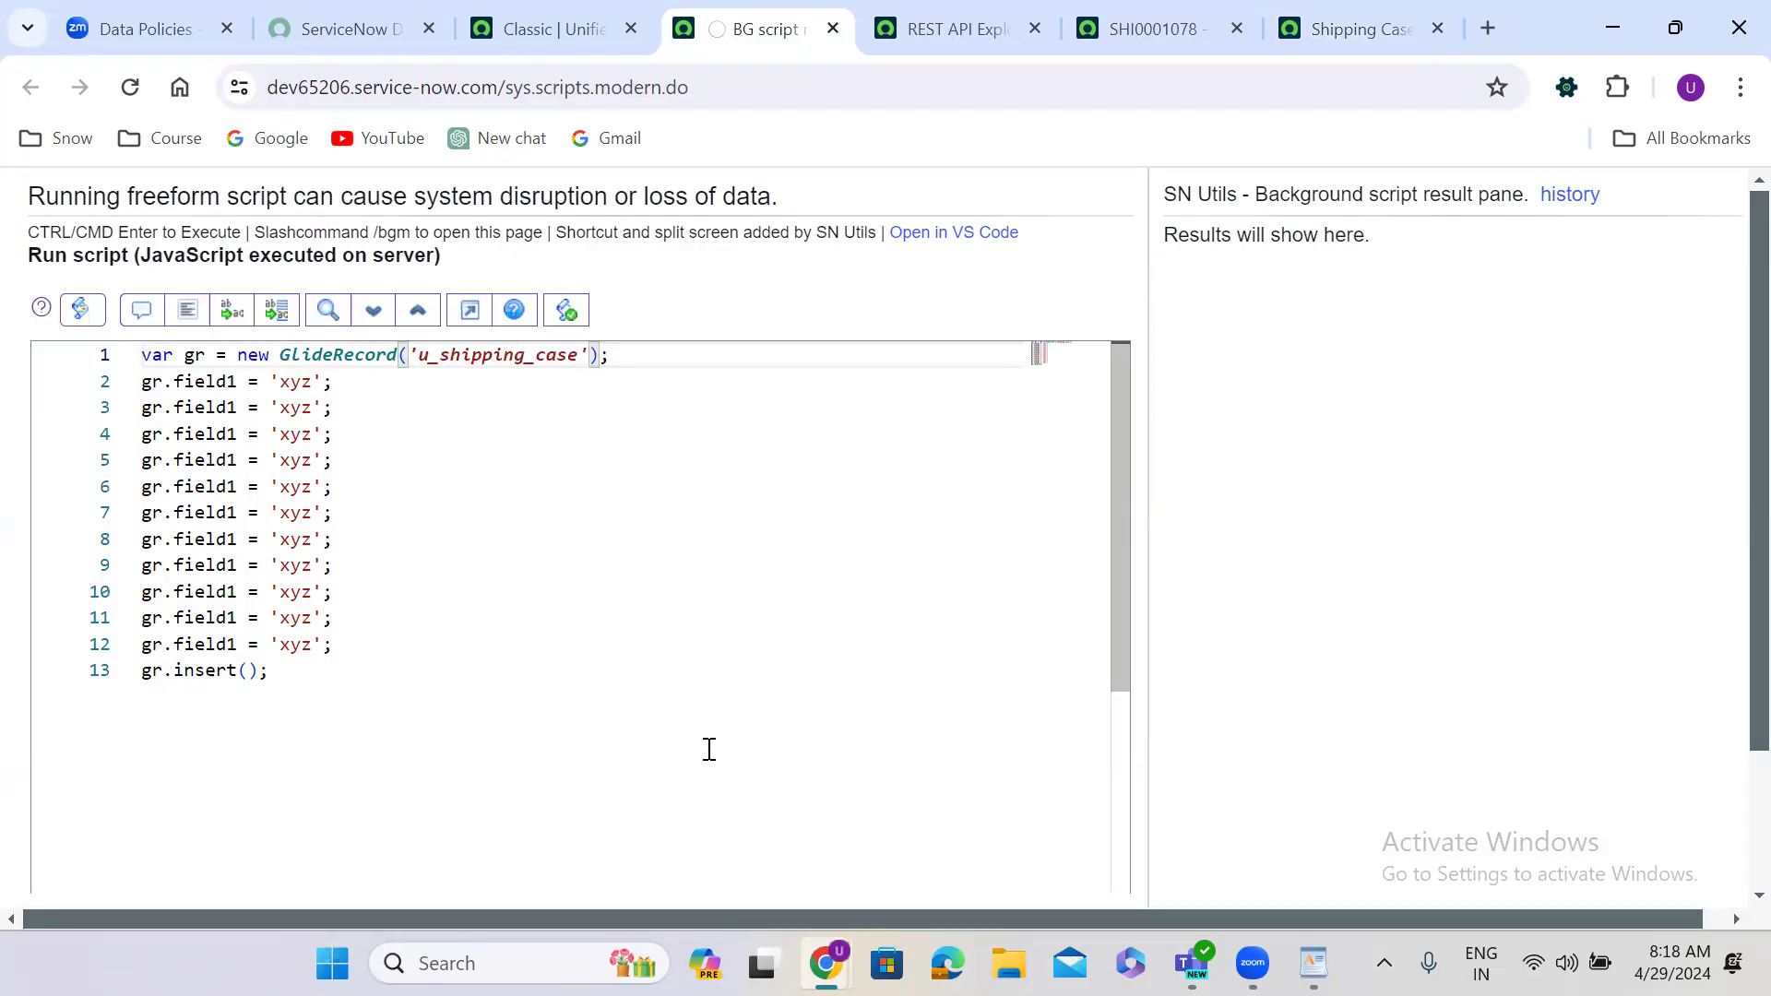
Step: Examine the script's GlideRecord call, its table name and the field placeholder on line 2
double_click(492, 352)
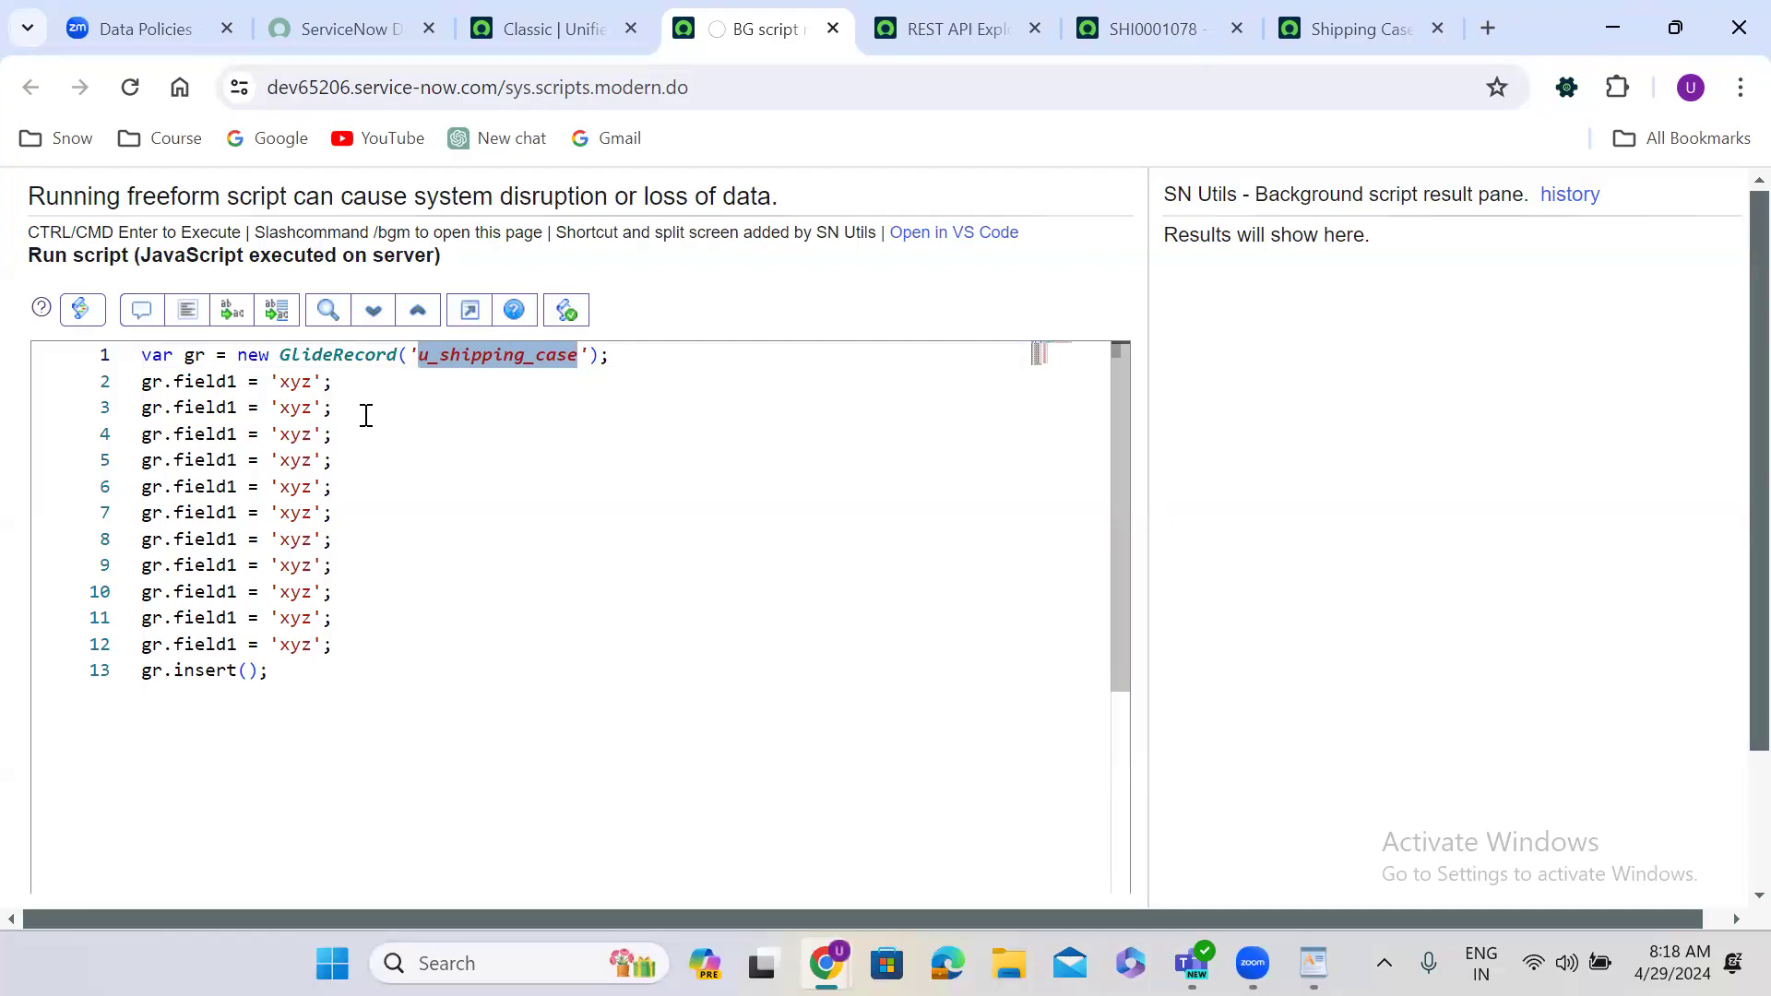
double_click(331, 354)
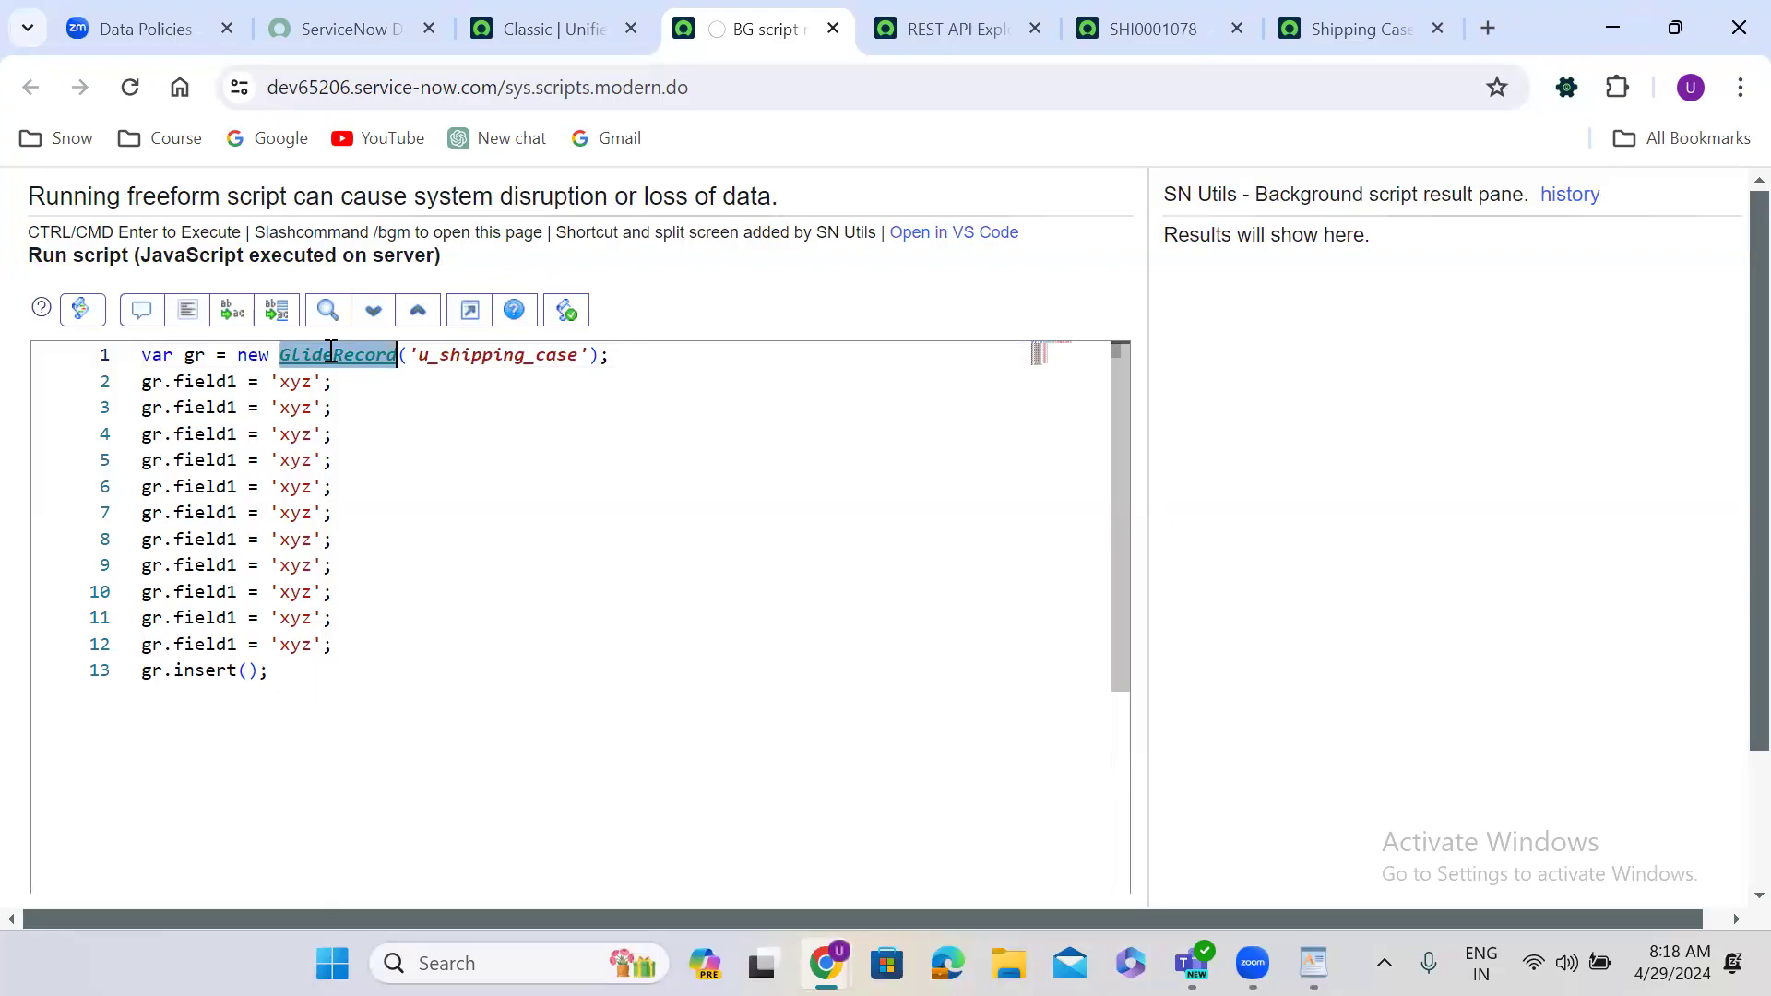
double_click(477, 358)
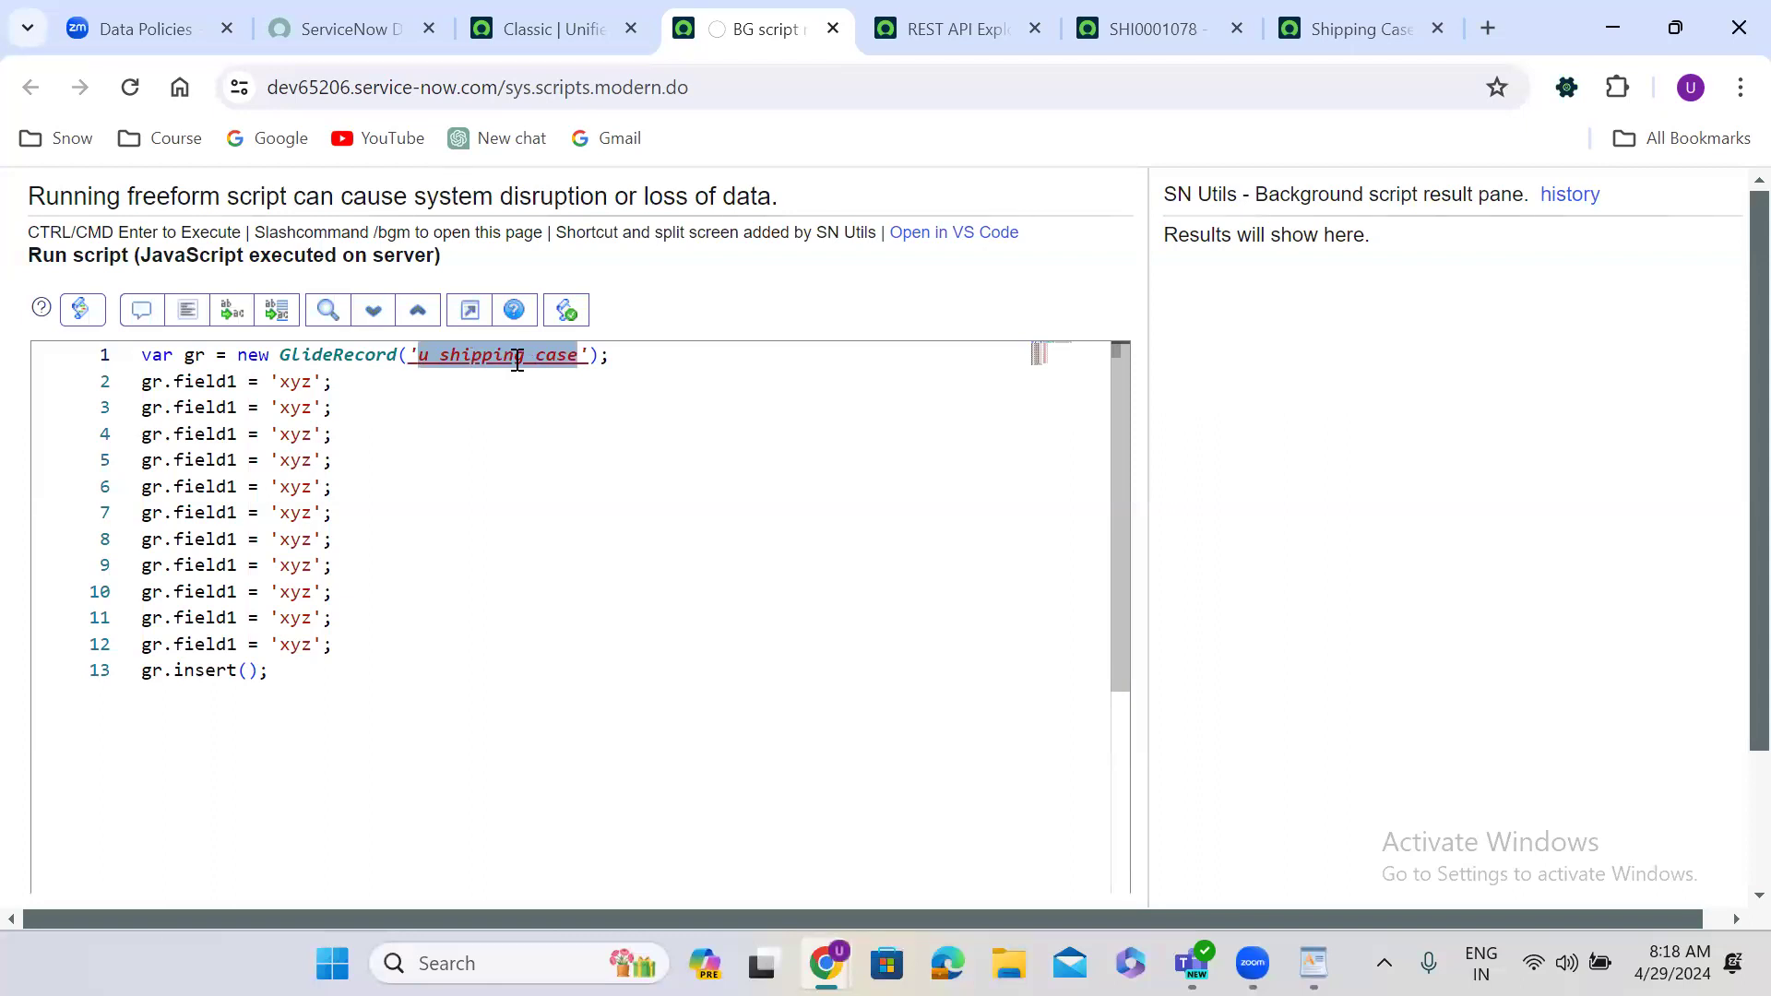
double_click(222, 381)
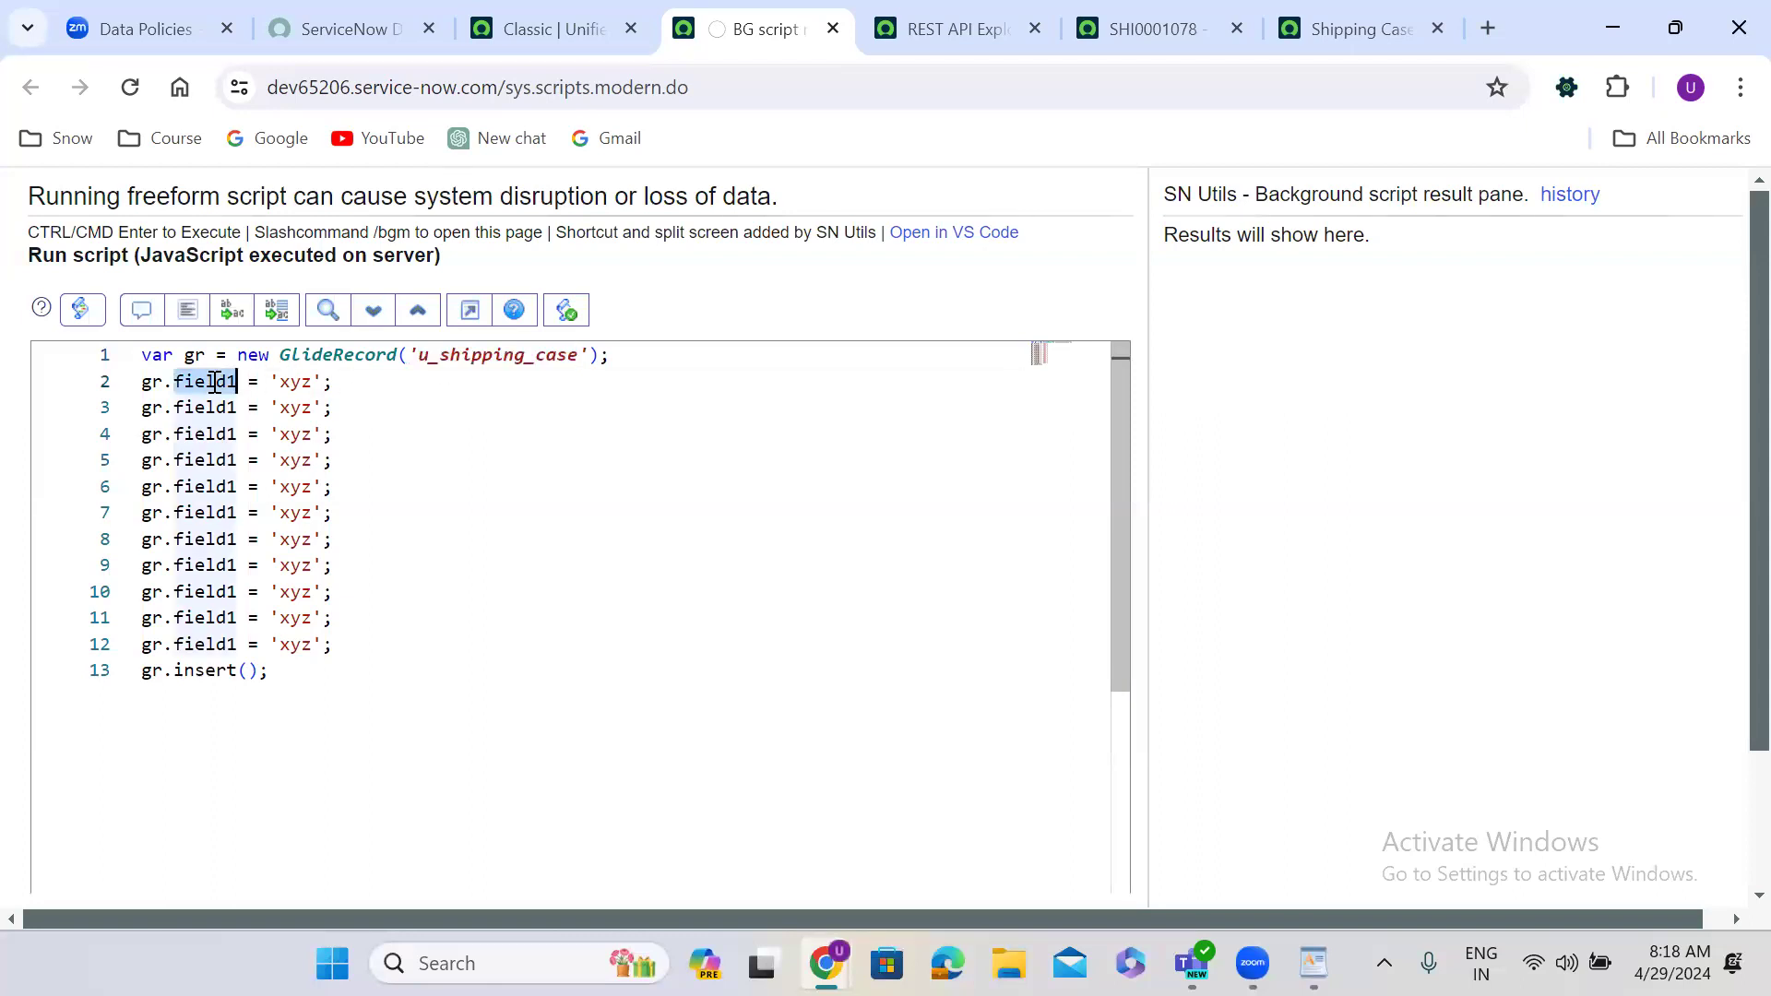
Step: Insert a gr.initialize(); line directly after the GlideRecord declaration in the background script
left_click(620, 363)
key("Return")
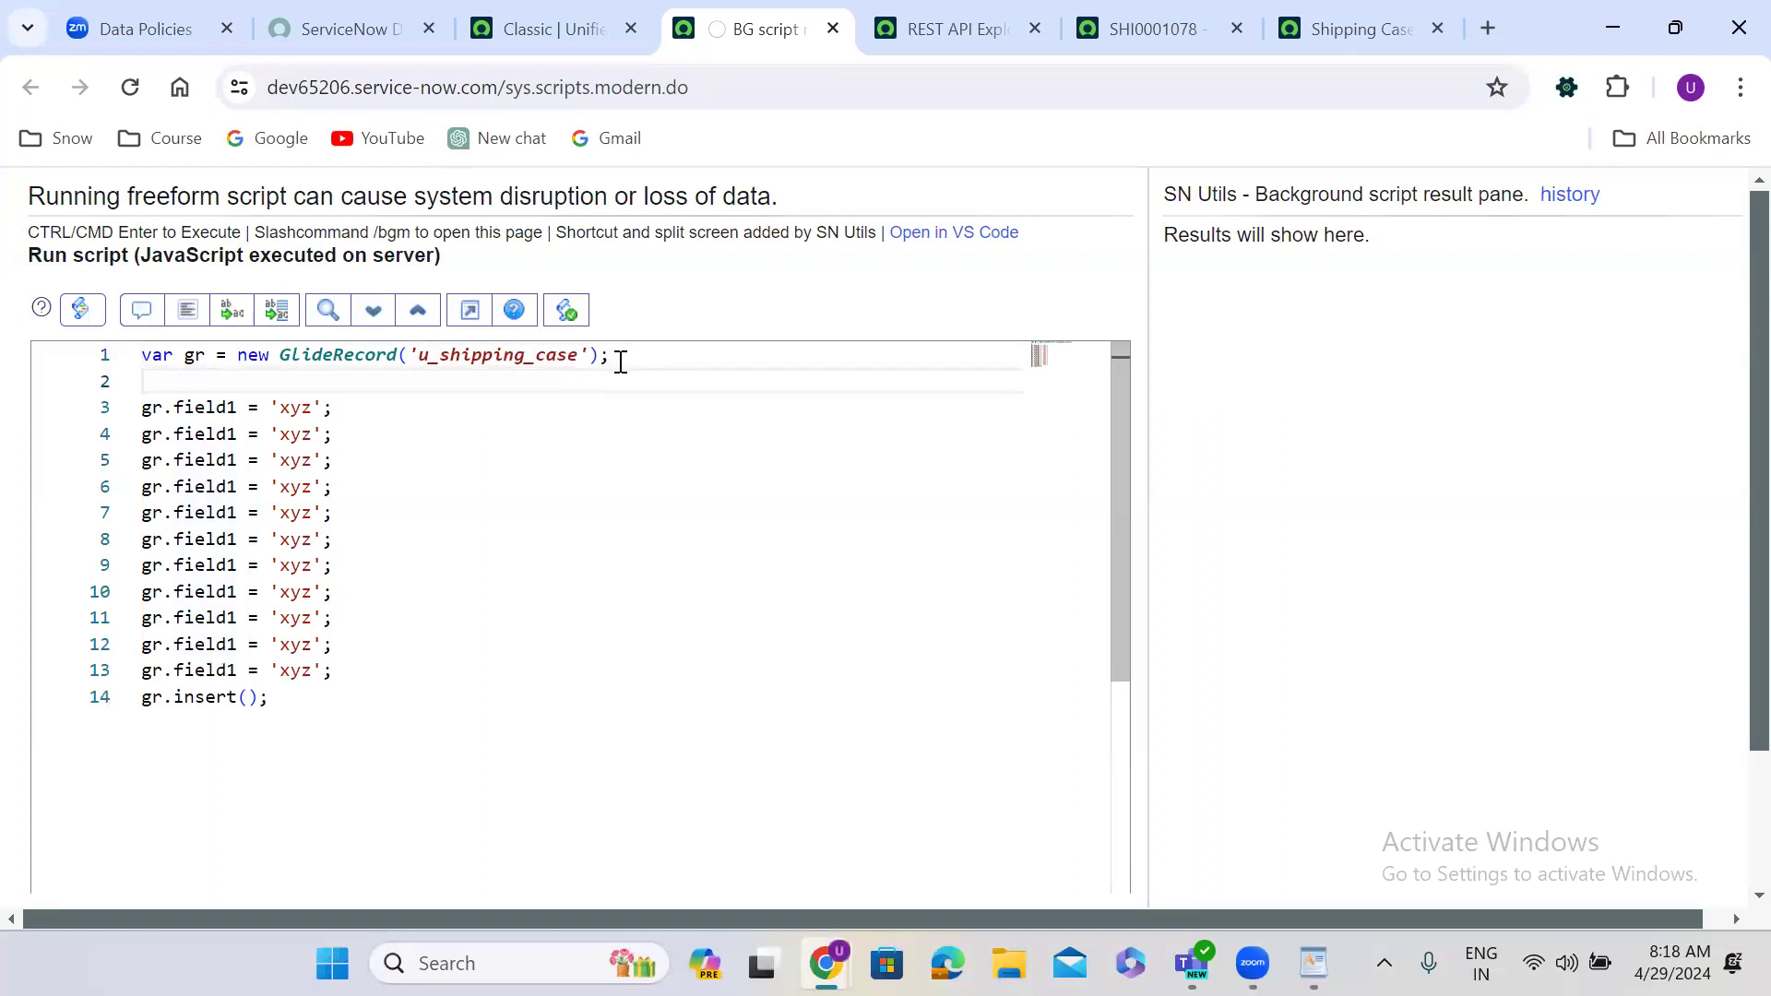
type("gr.in")
key("Down")
key("Return")
type("()")
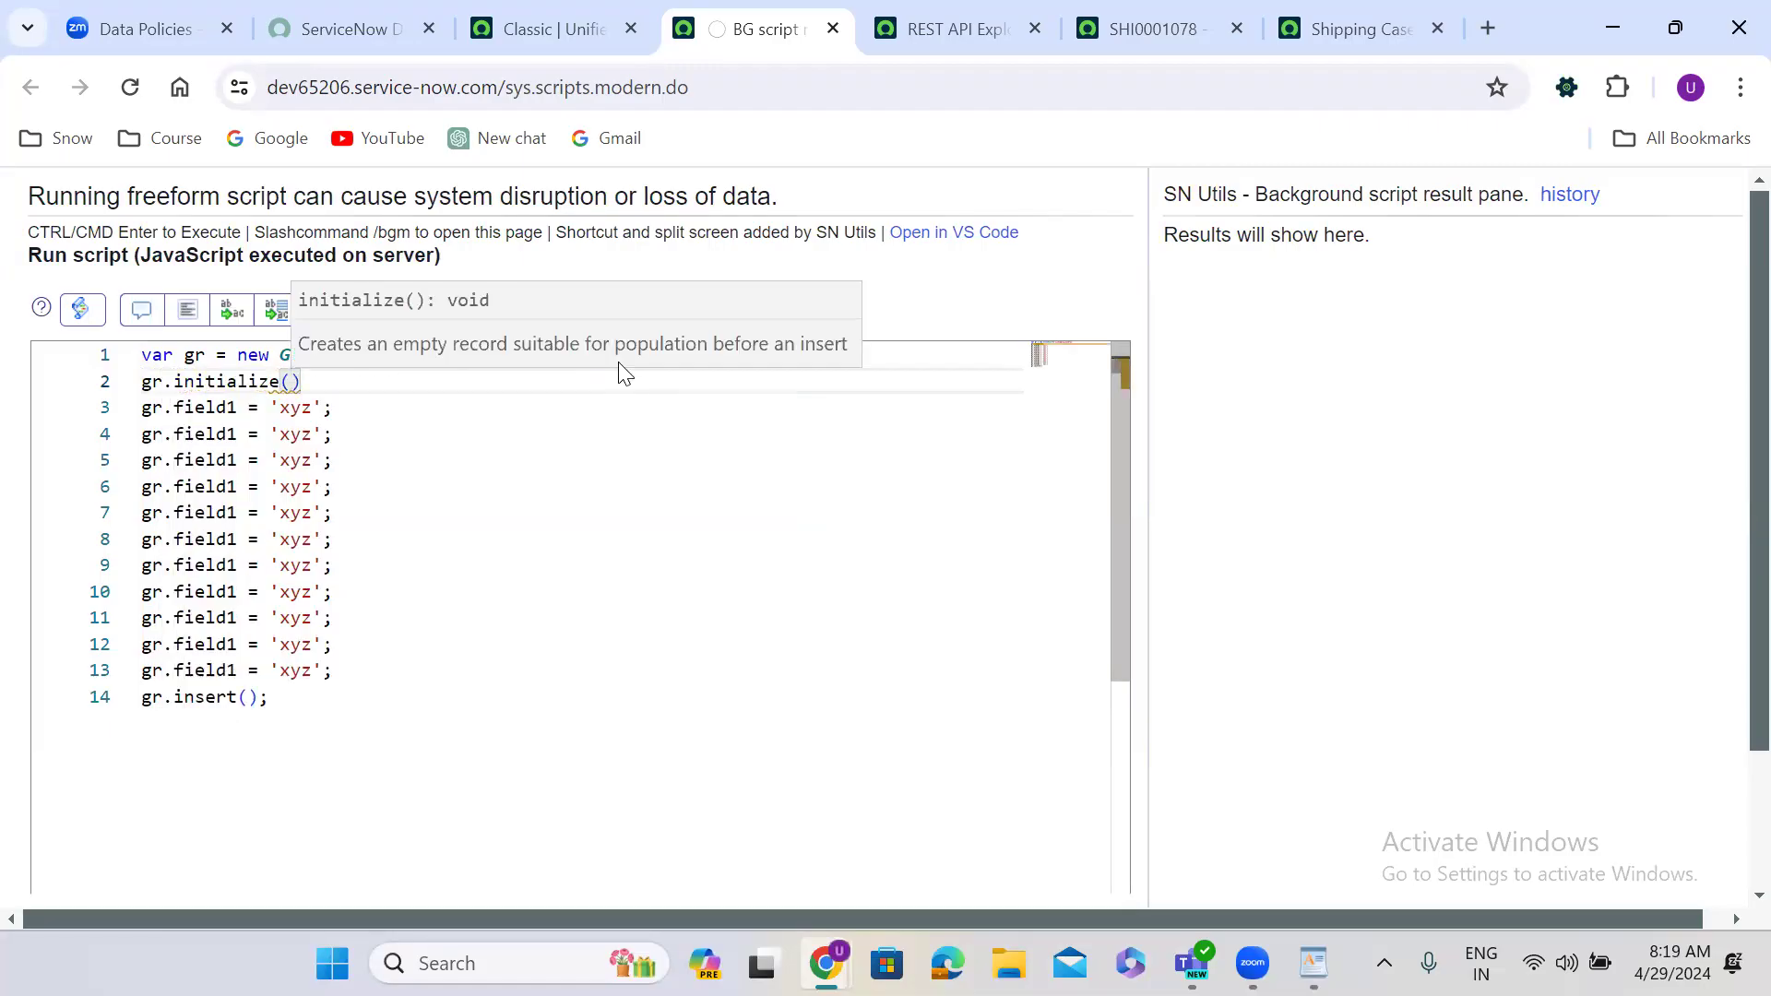
type(";")
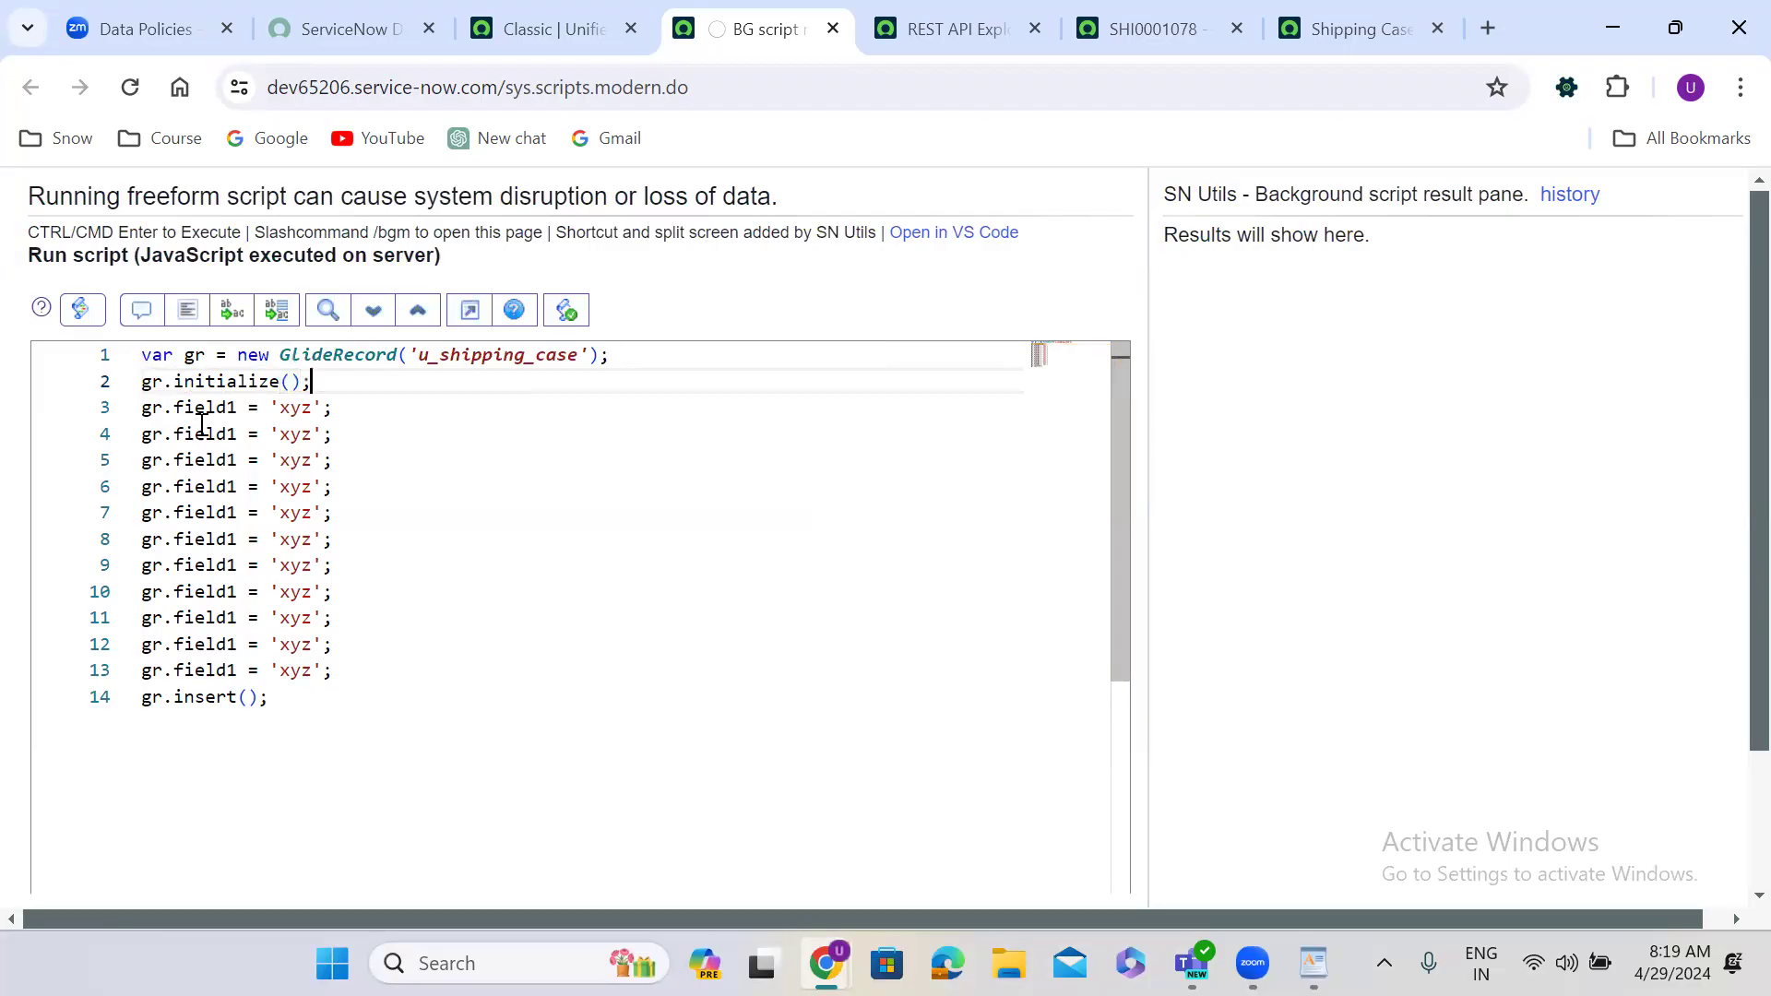
Step: Examine the field1 placeholders in the script, its u_shipping_case table name and the REST API Explorer response
left_click_drag(202, 412, 209, 435)
double_click(210, 435)
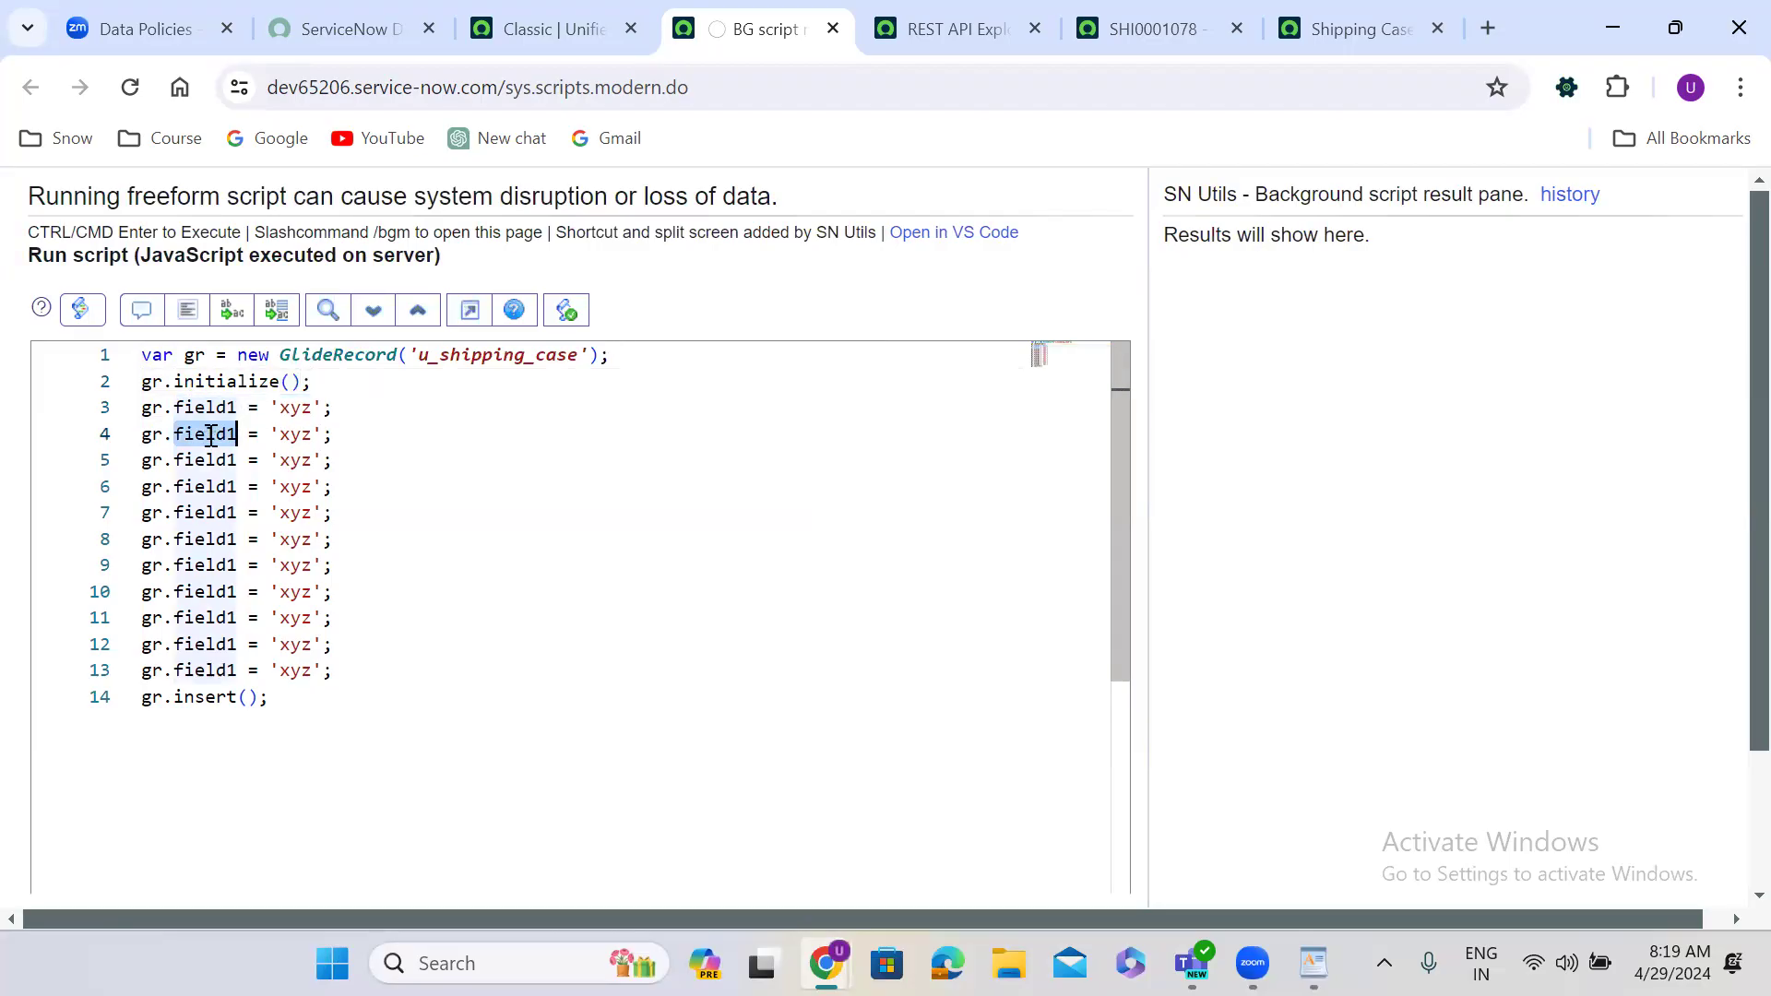
double_click(211, 461)
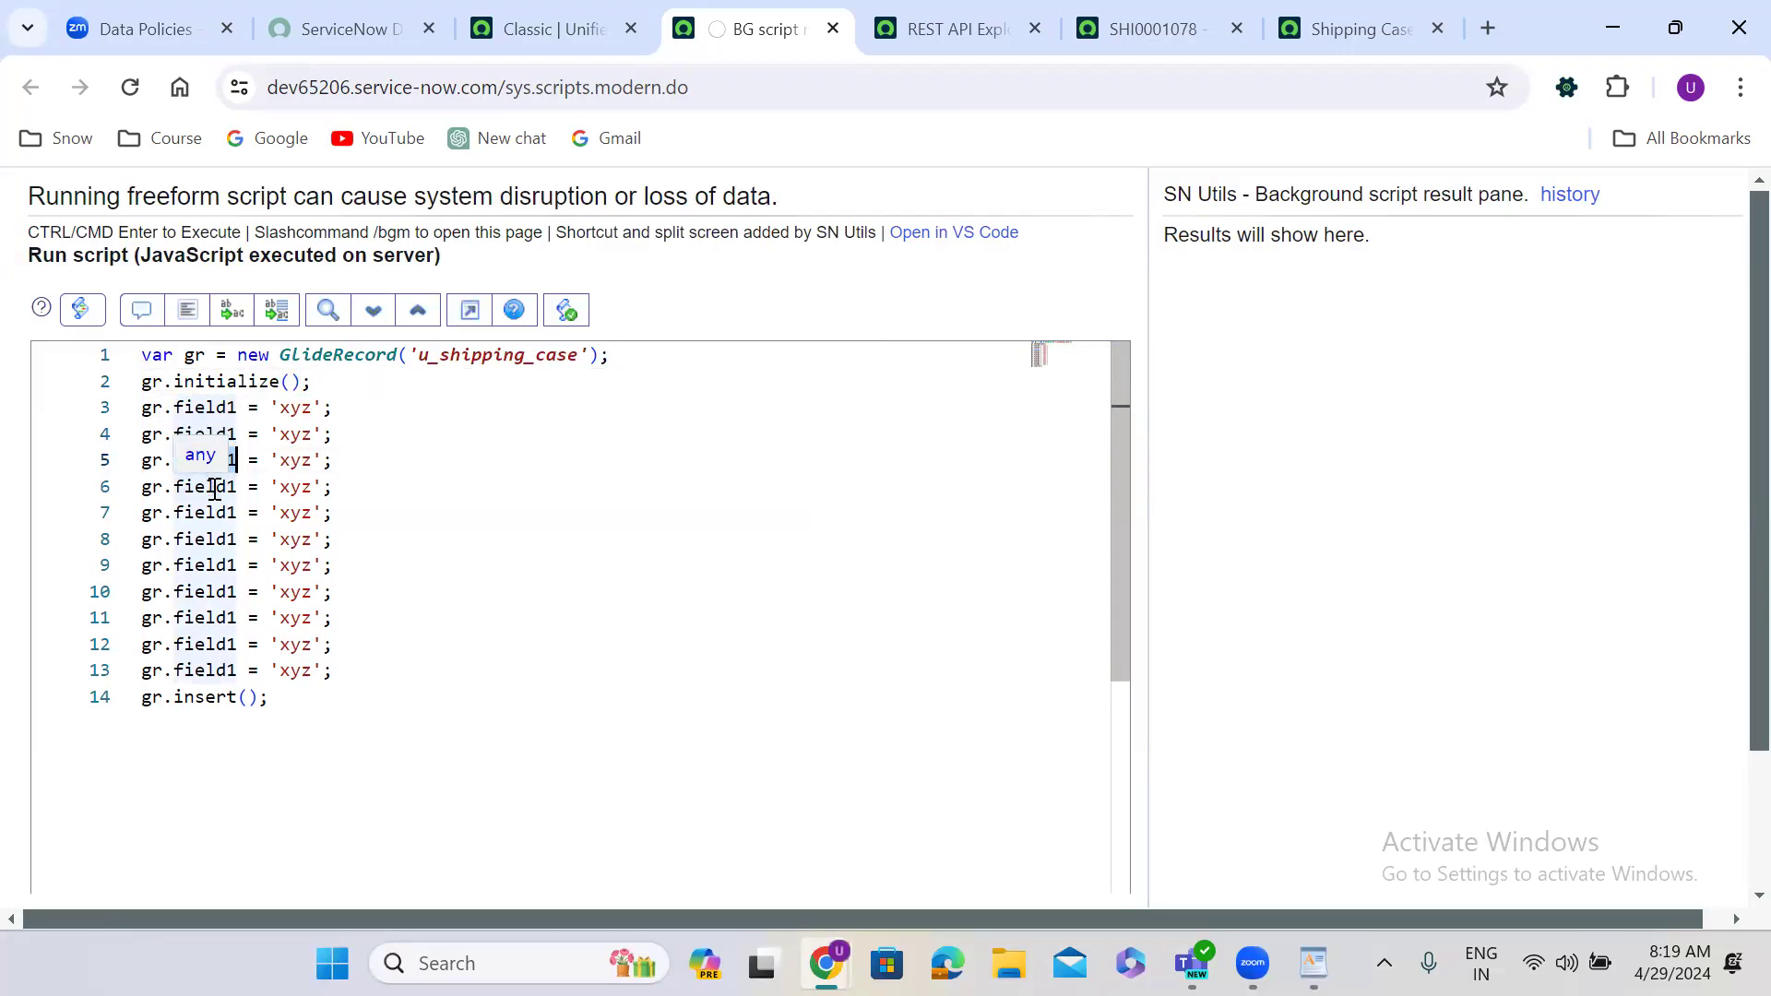
double_click(214, 489)
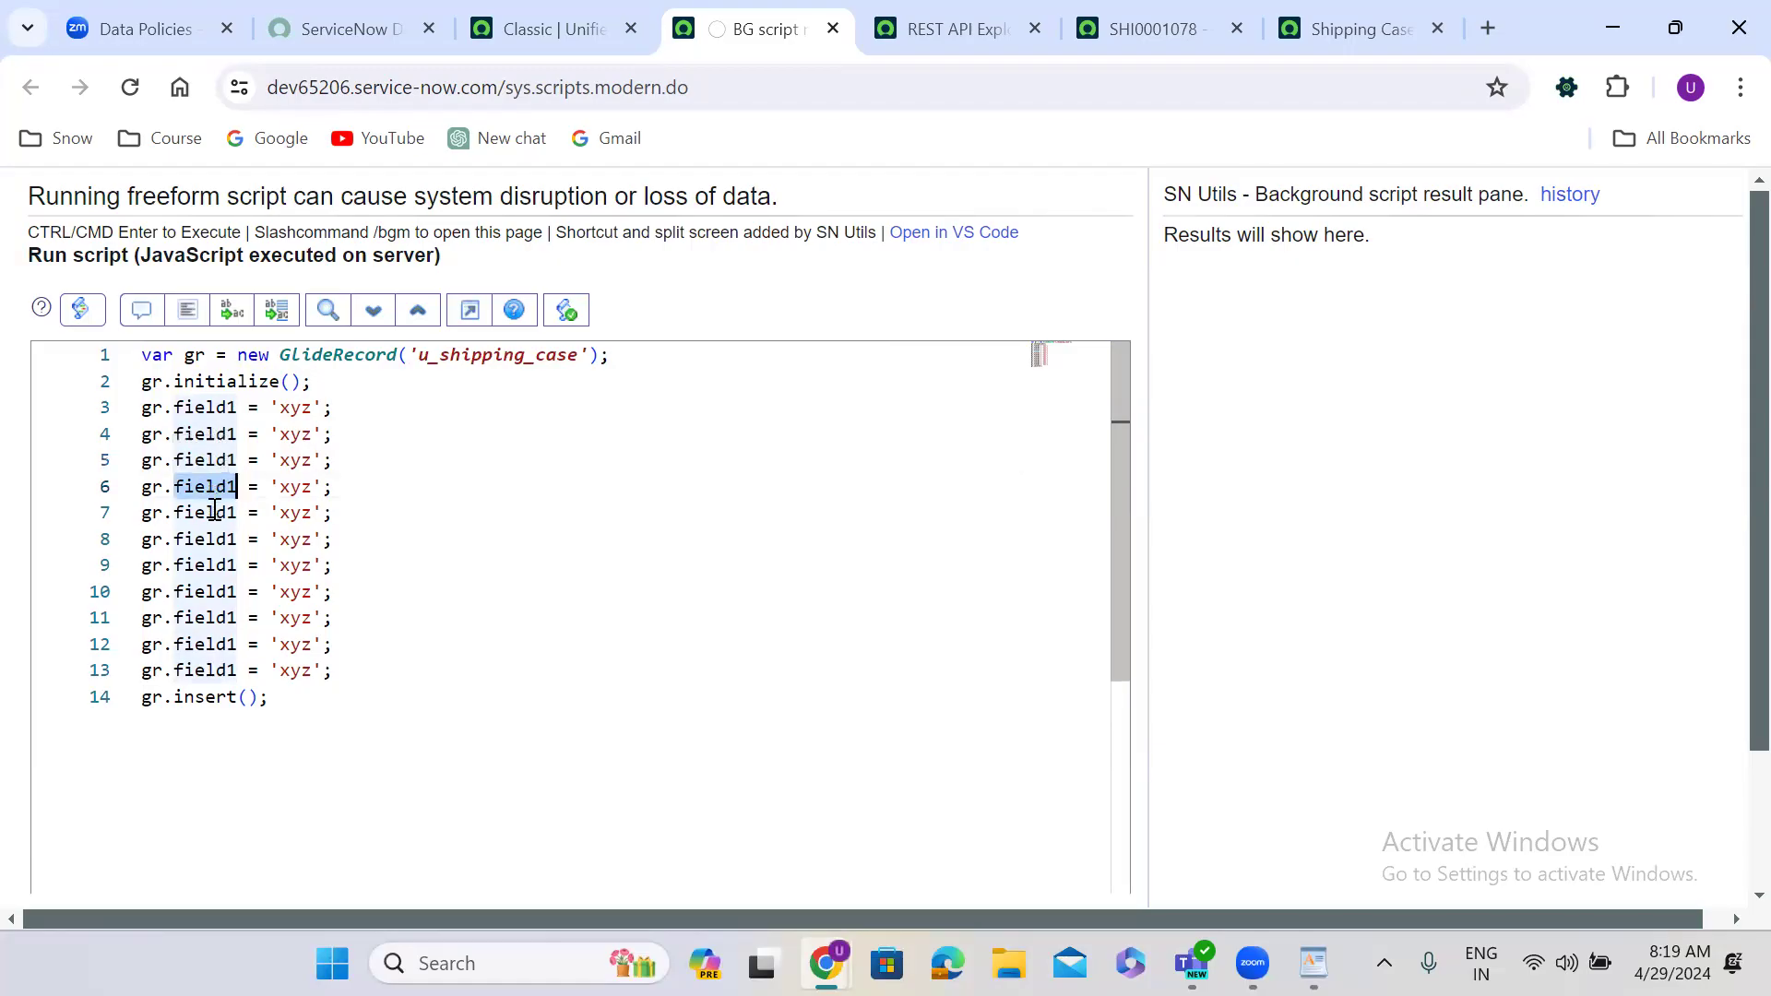
double_click(212, 514)
double_click(212, 539)
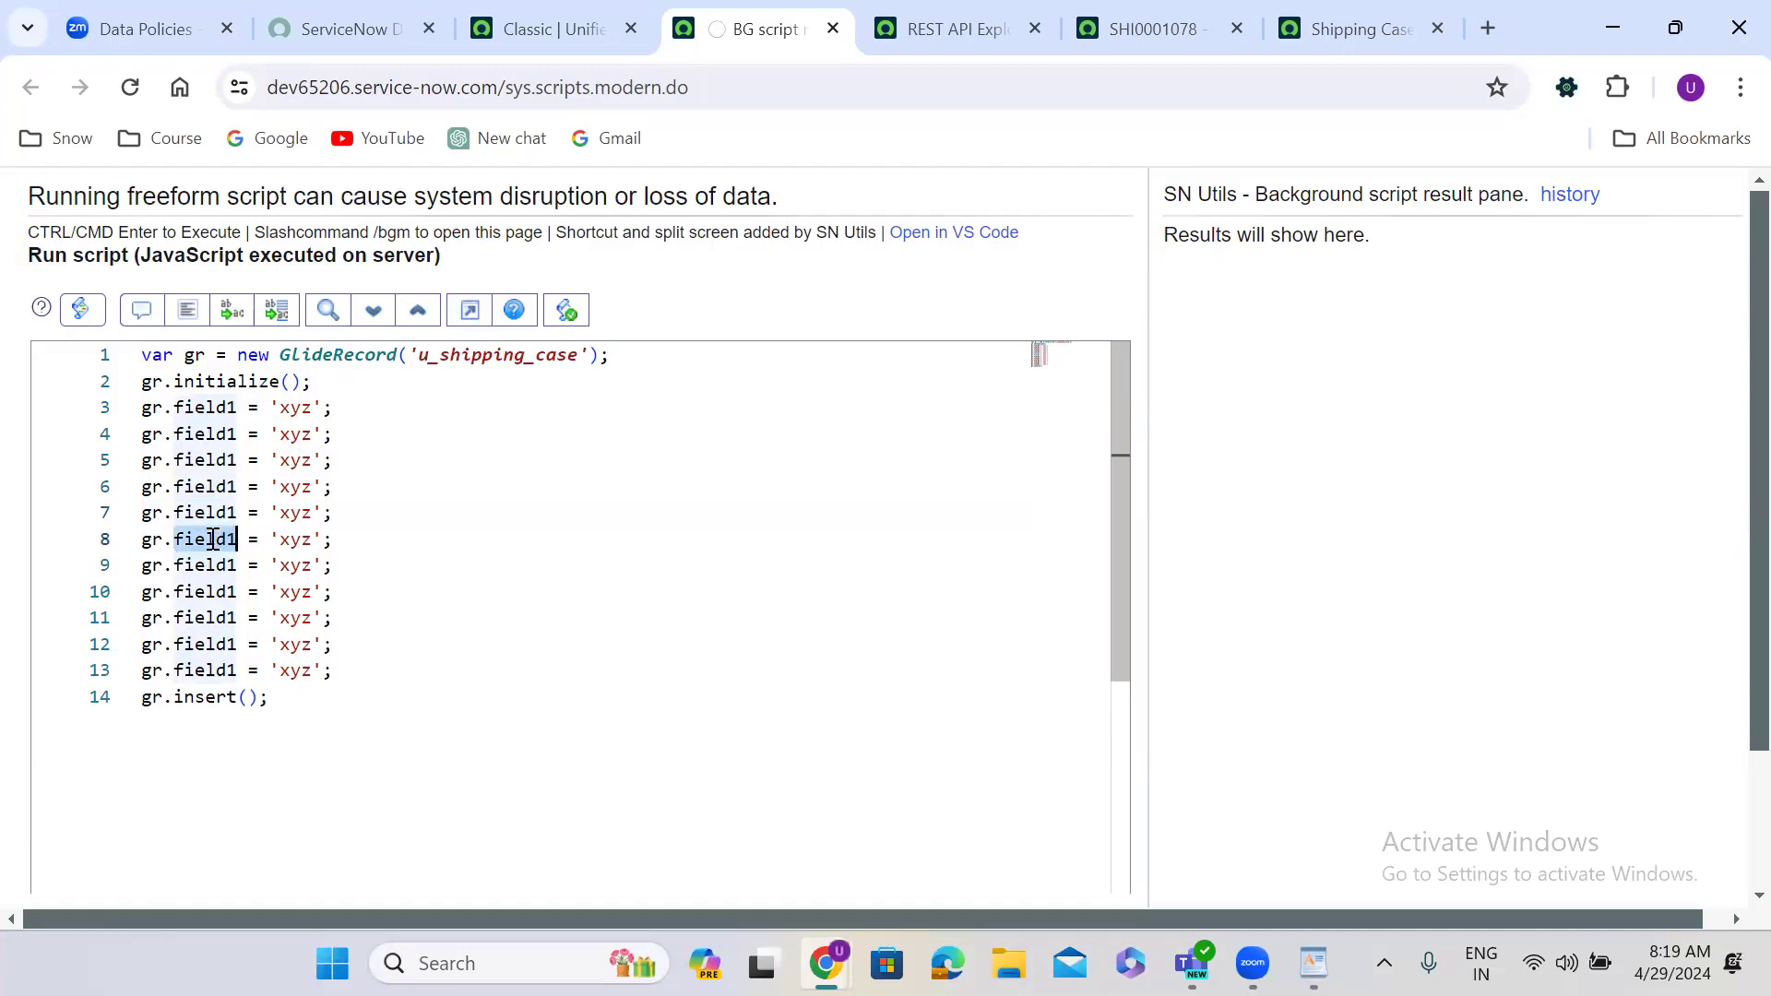
double_click(212, 564)
double_click(212, 591)
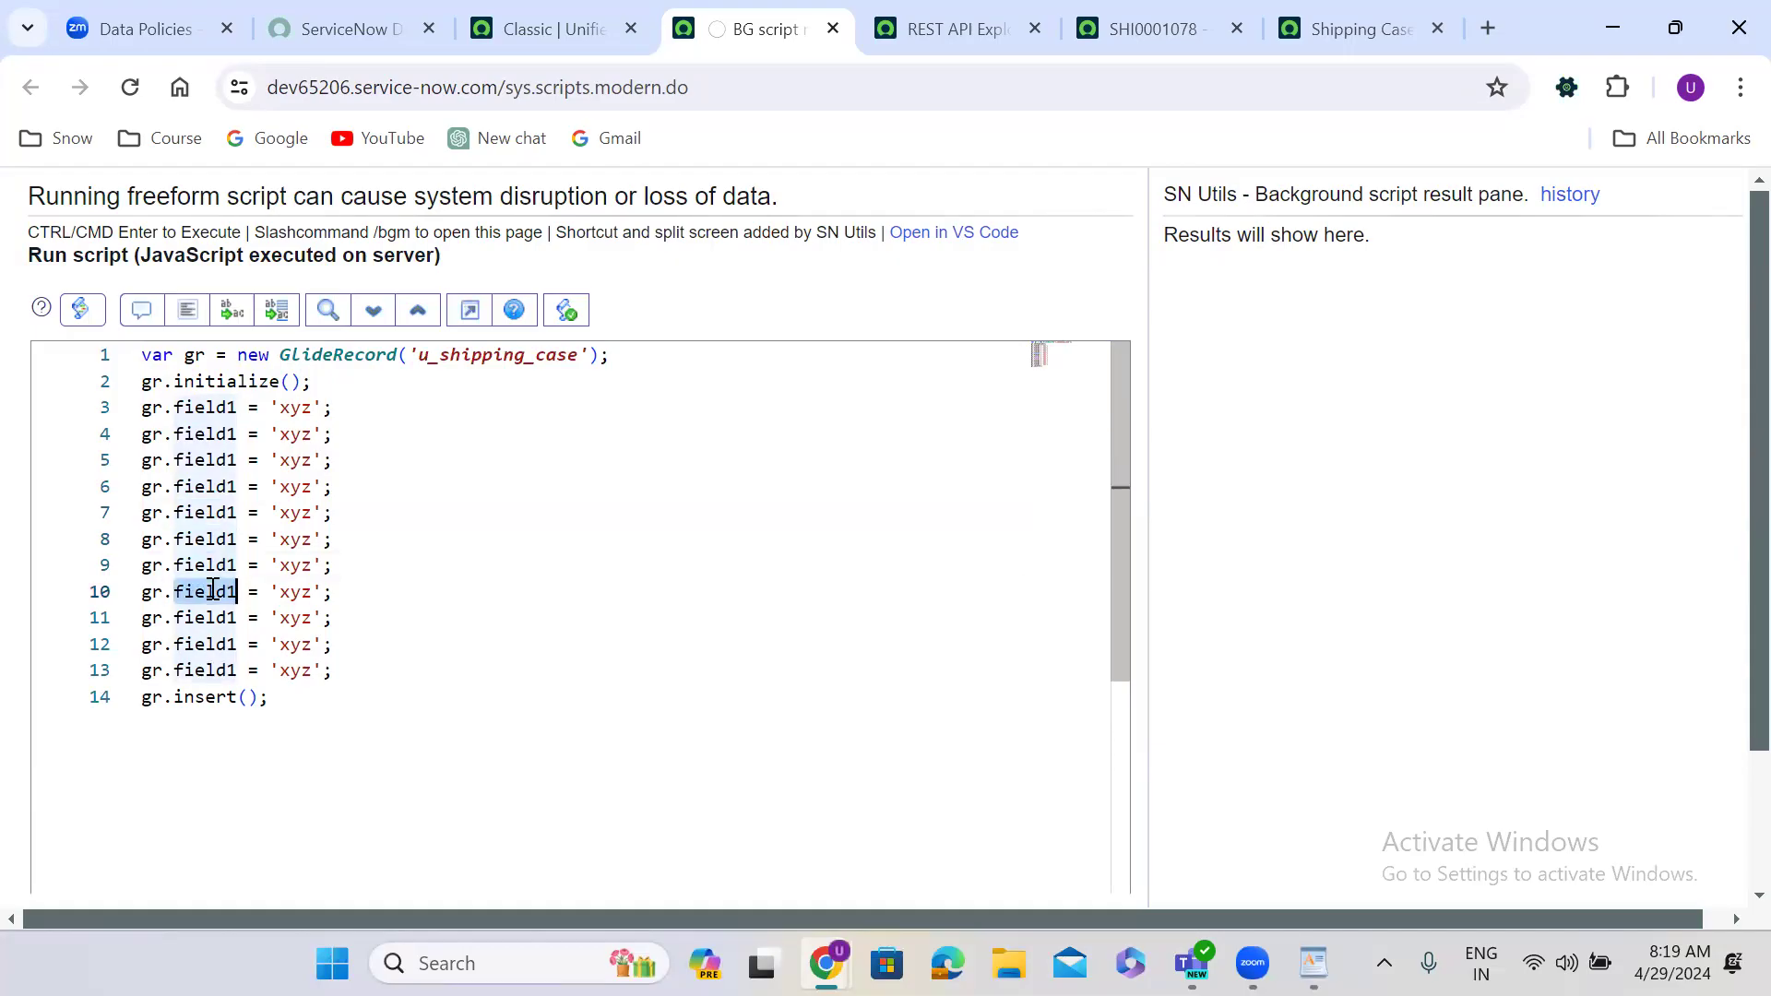
double_click(209, 407)
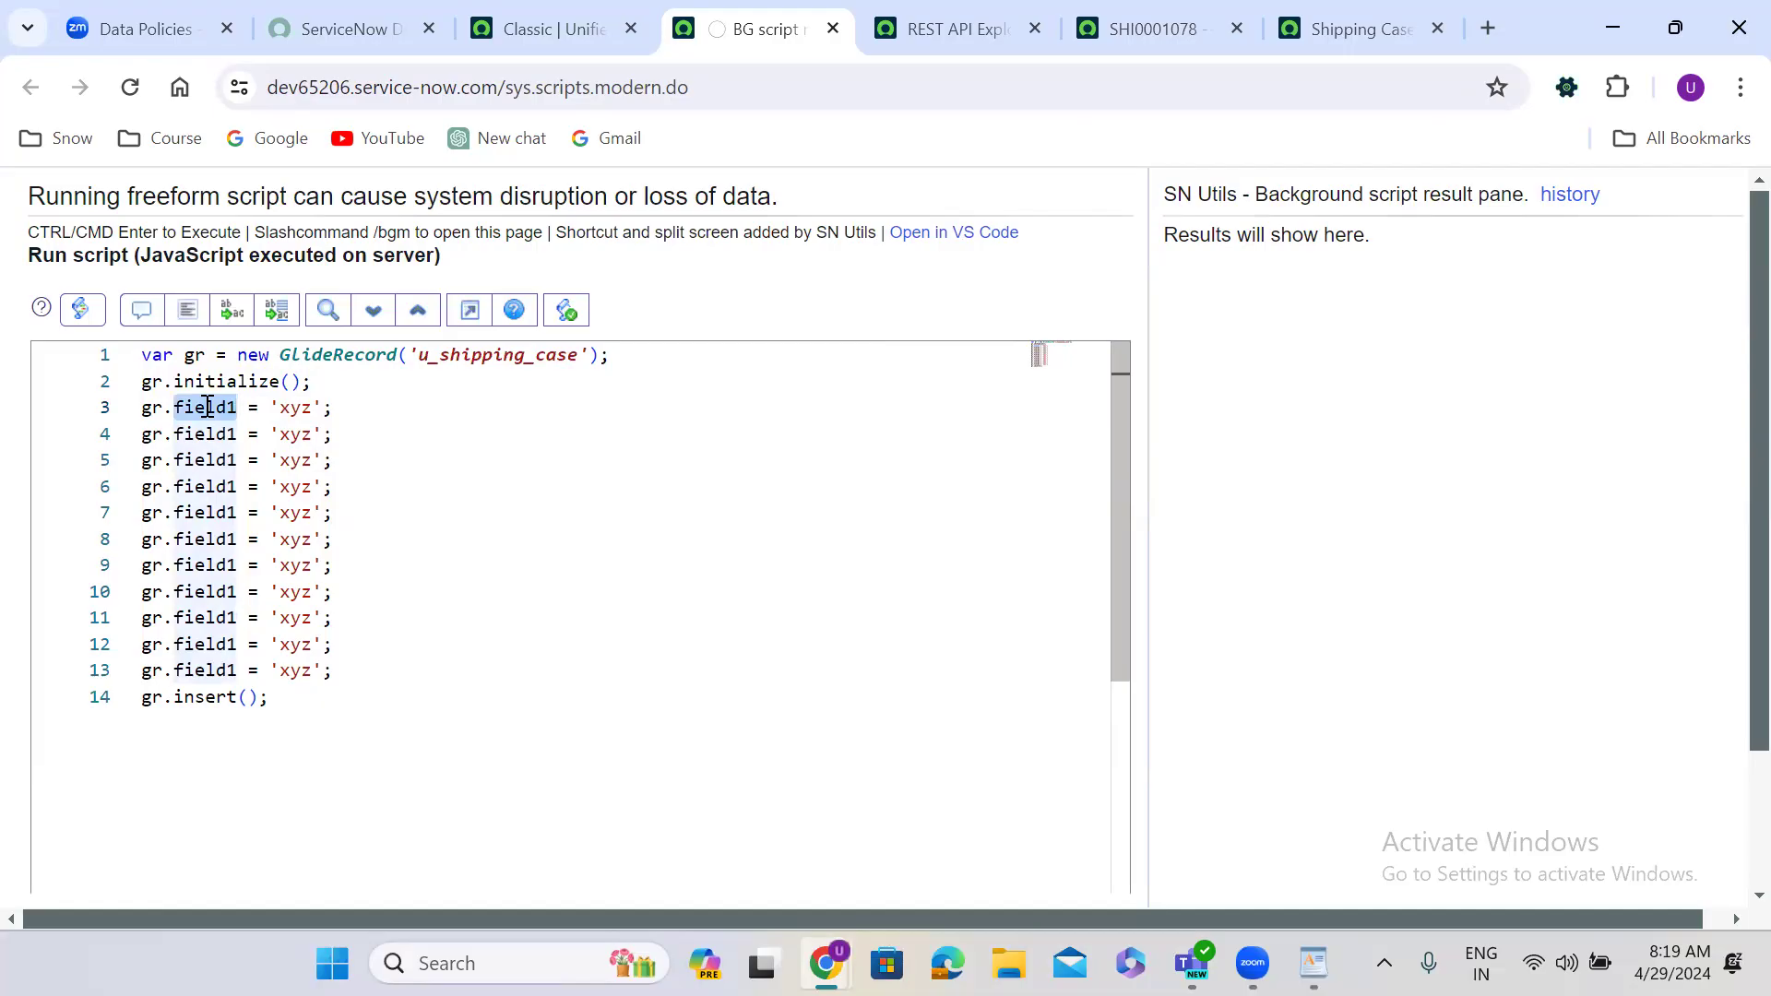
double_click(466, 357)
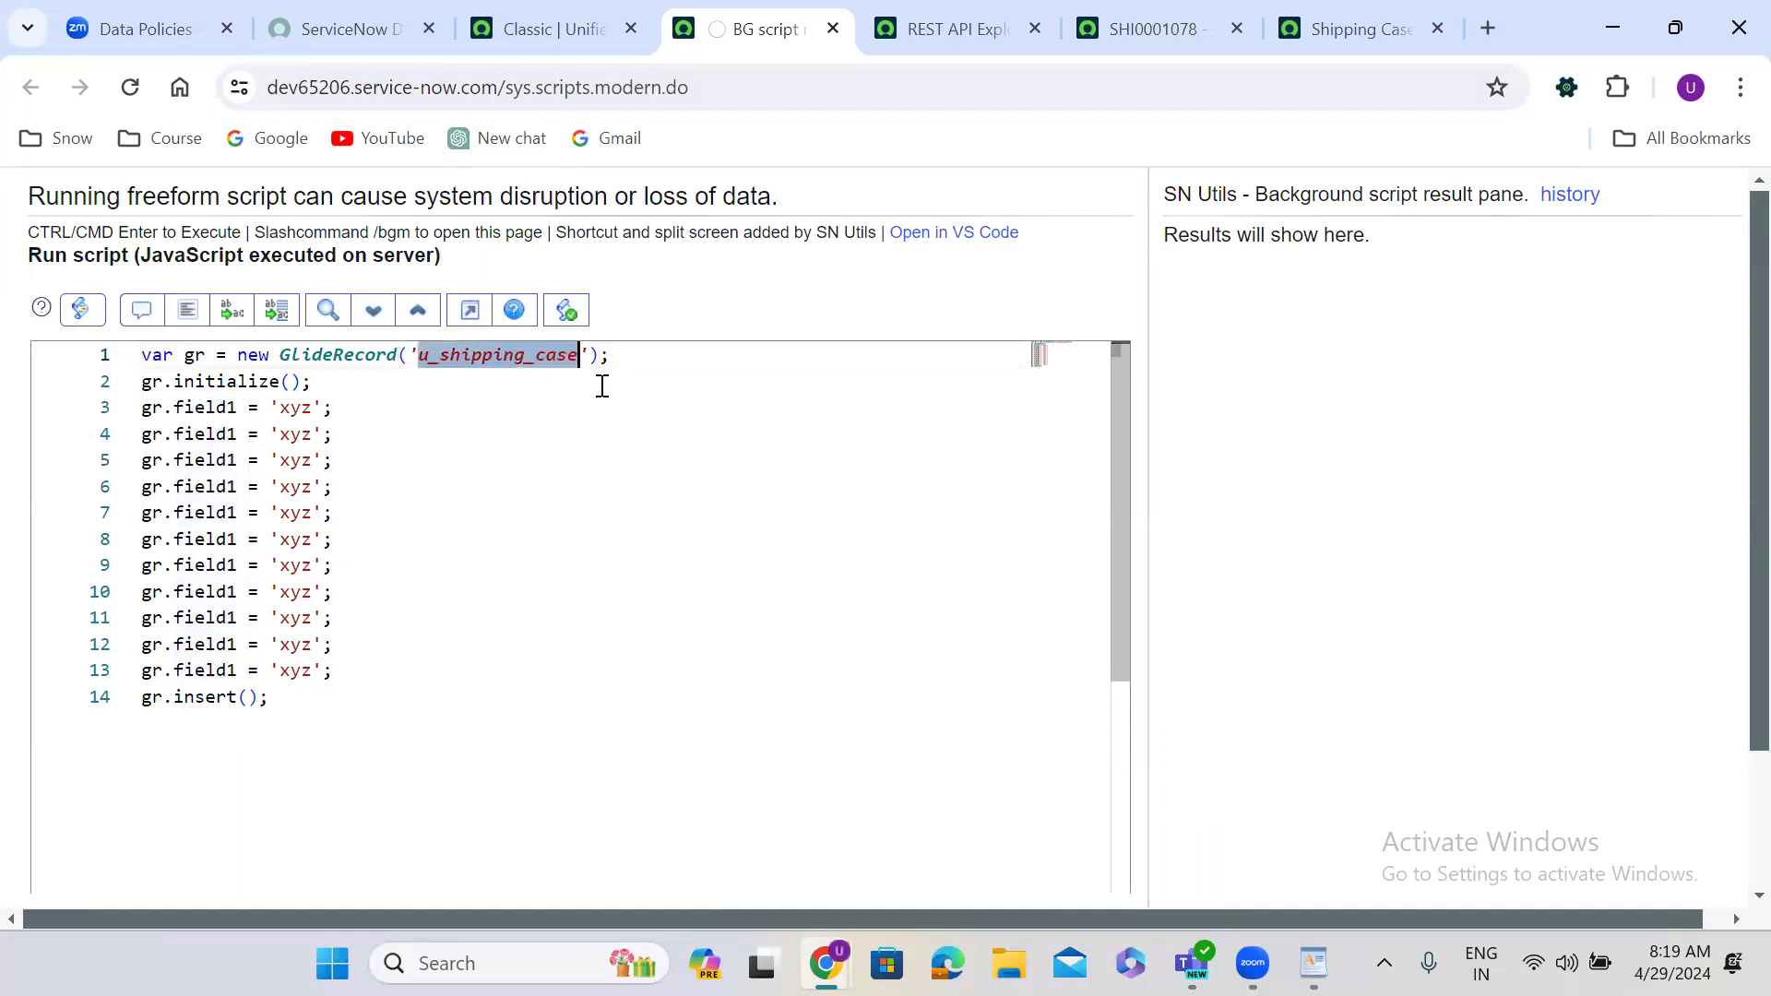
left_click(925, 16)
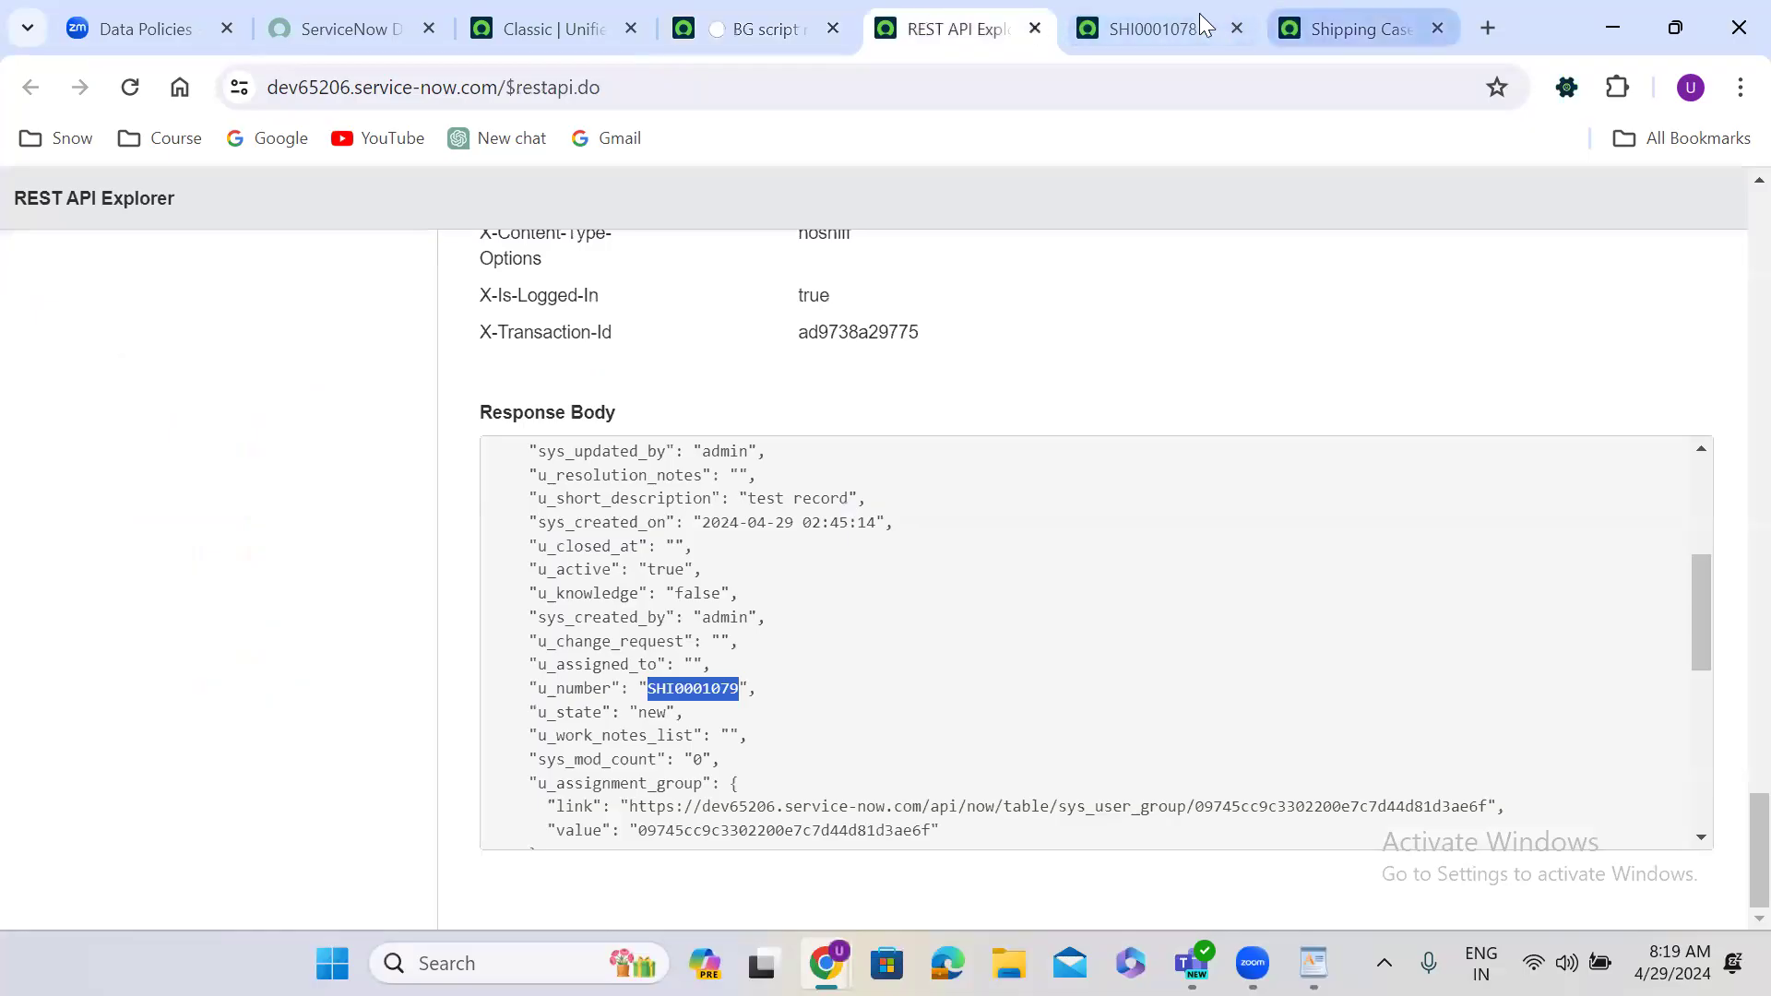
left_click(756, 28)
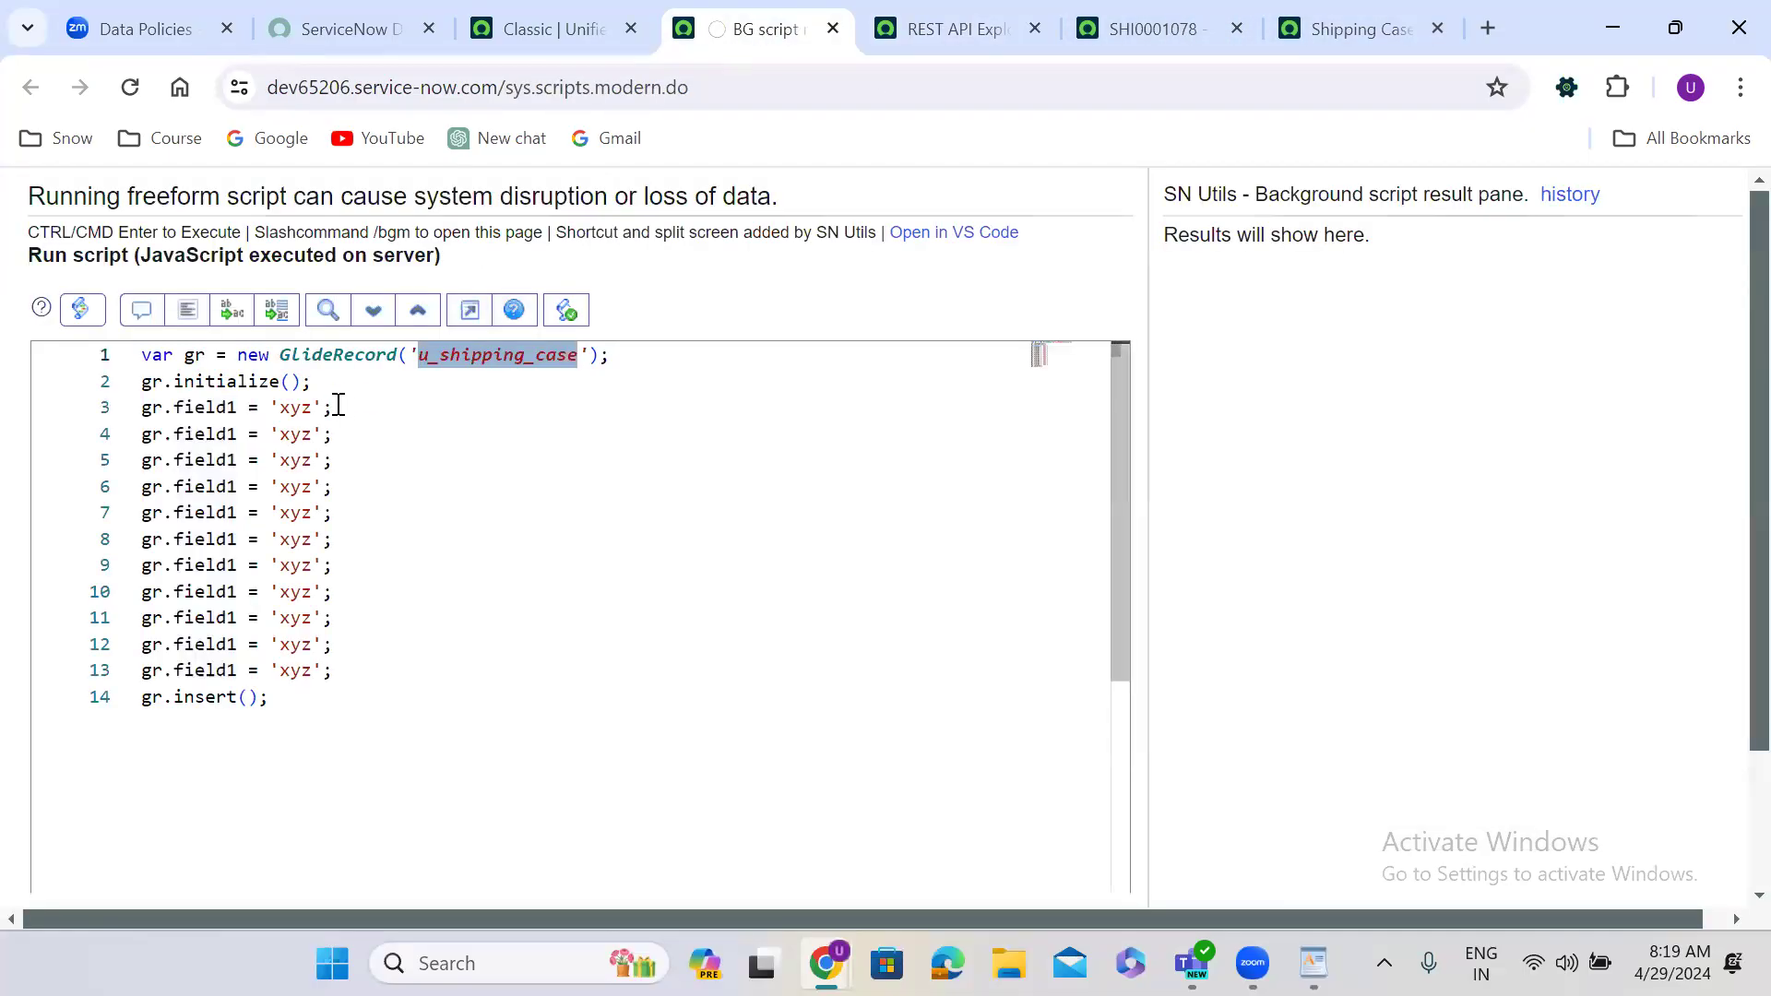
Step: Replace the field1 placeholders on lines 3 to 5 with u_caller, u_category and u_sub_category
double_click(214, 409)
type("u_caller")
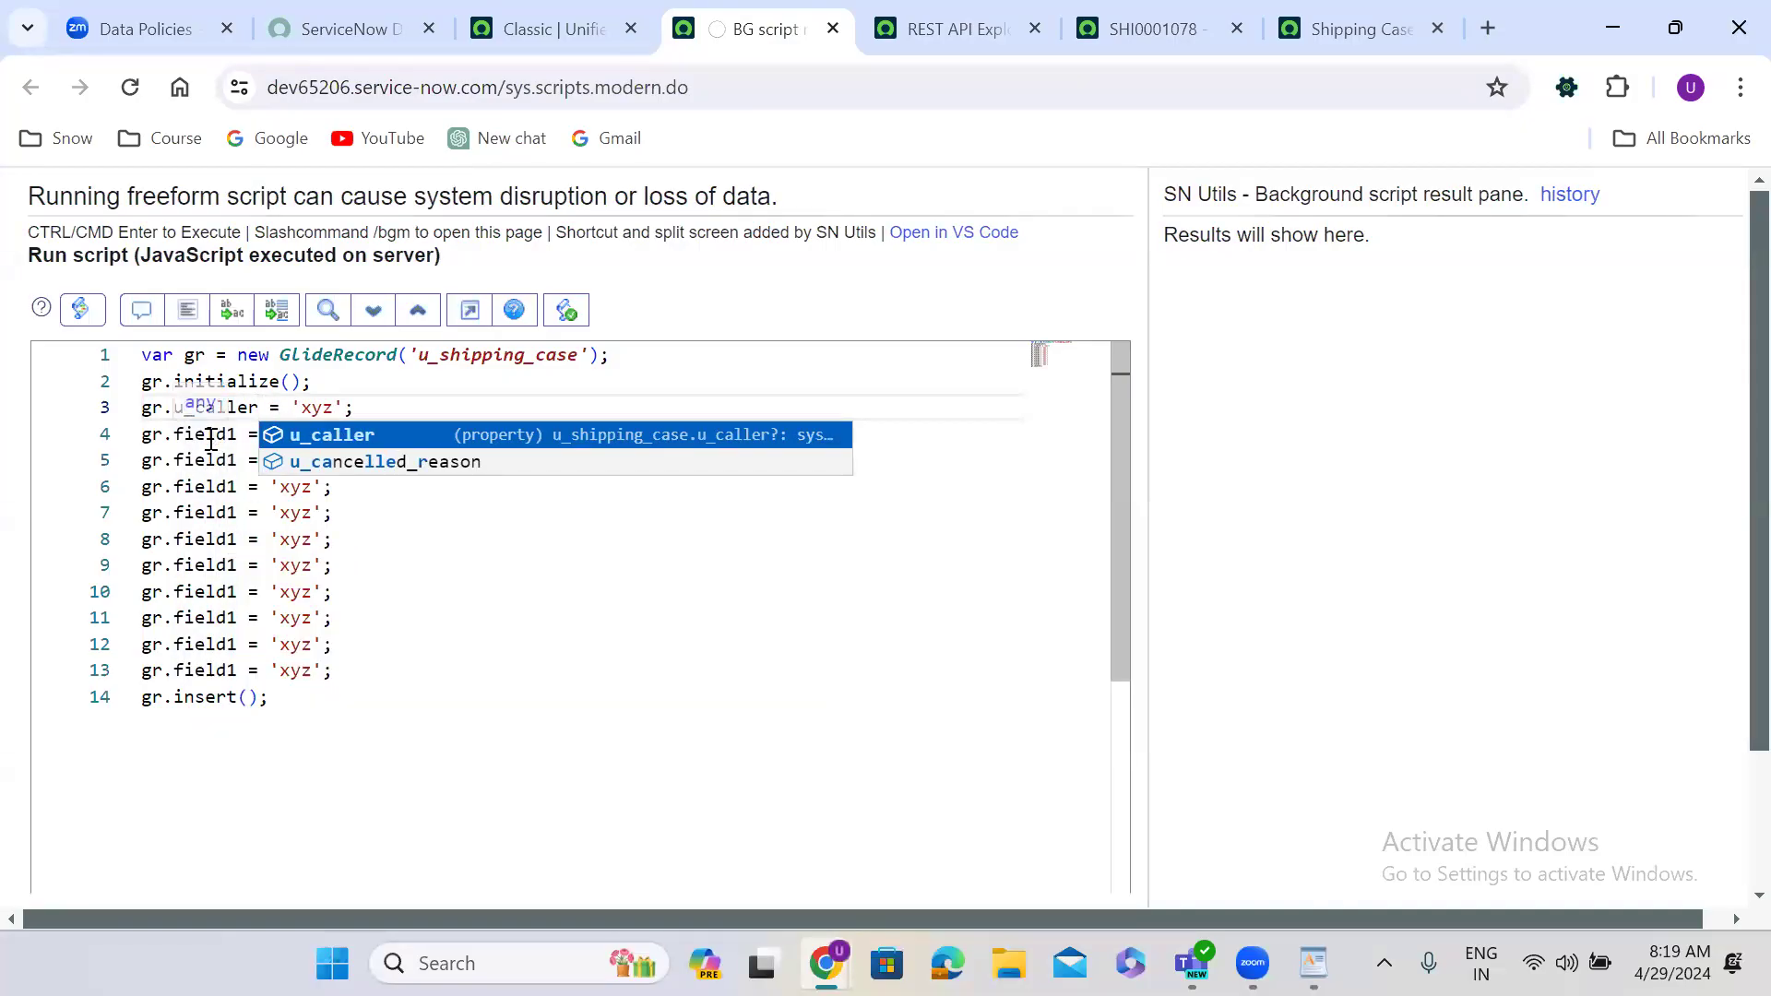
double_click(207, 435)
type("u_category")
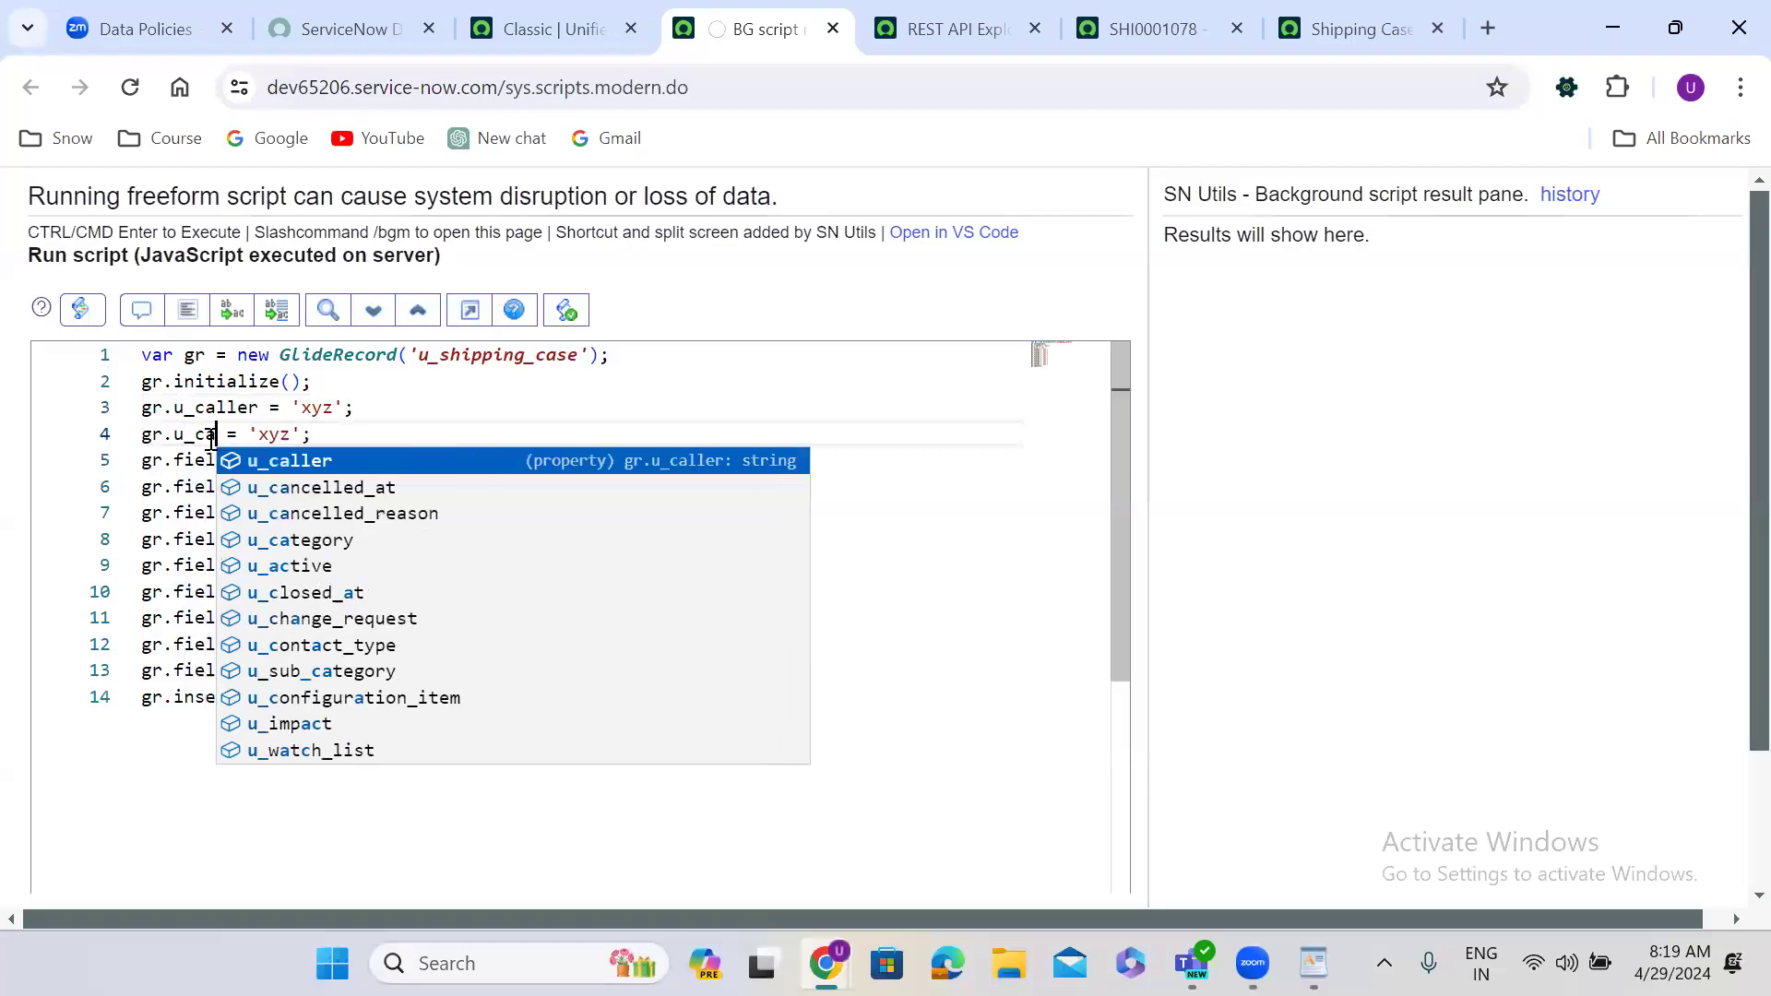
double_click(215, 461)
type("u_sub_category")
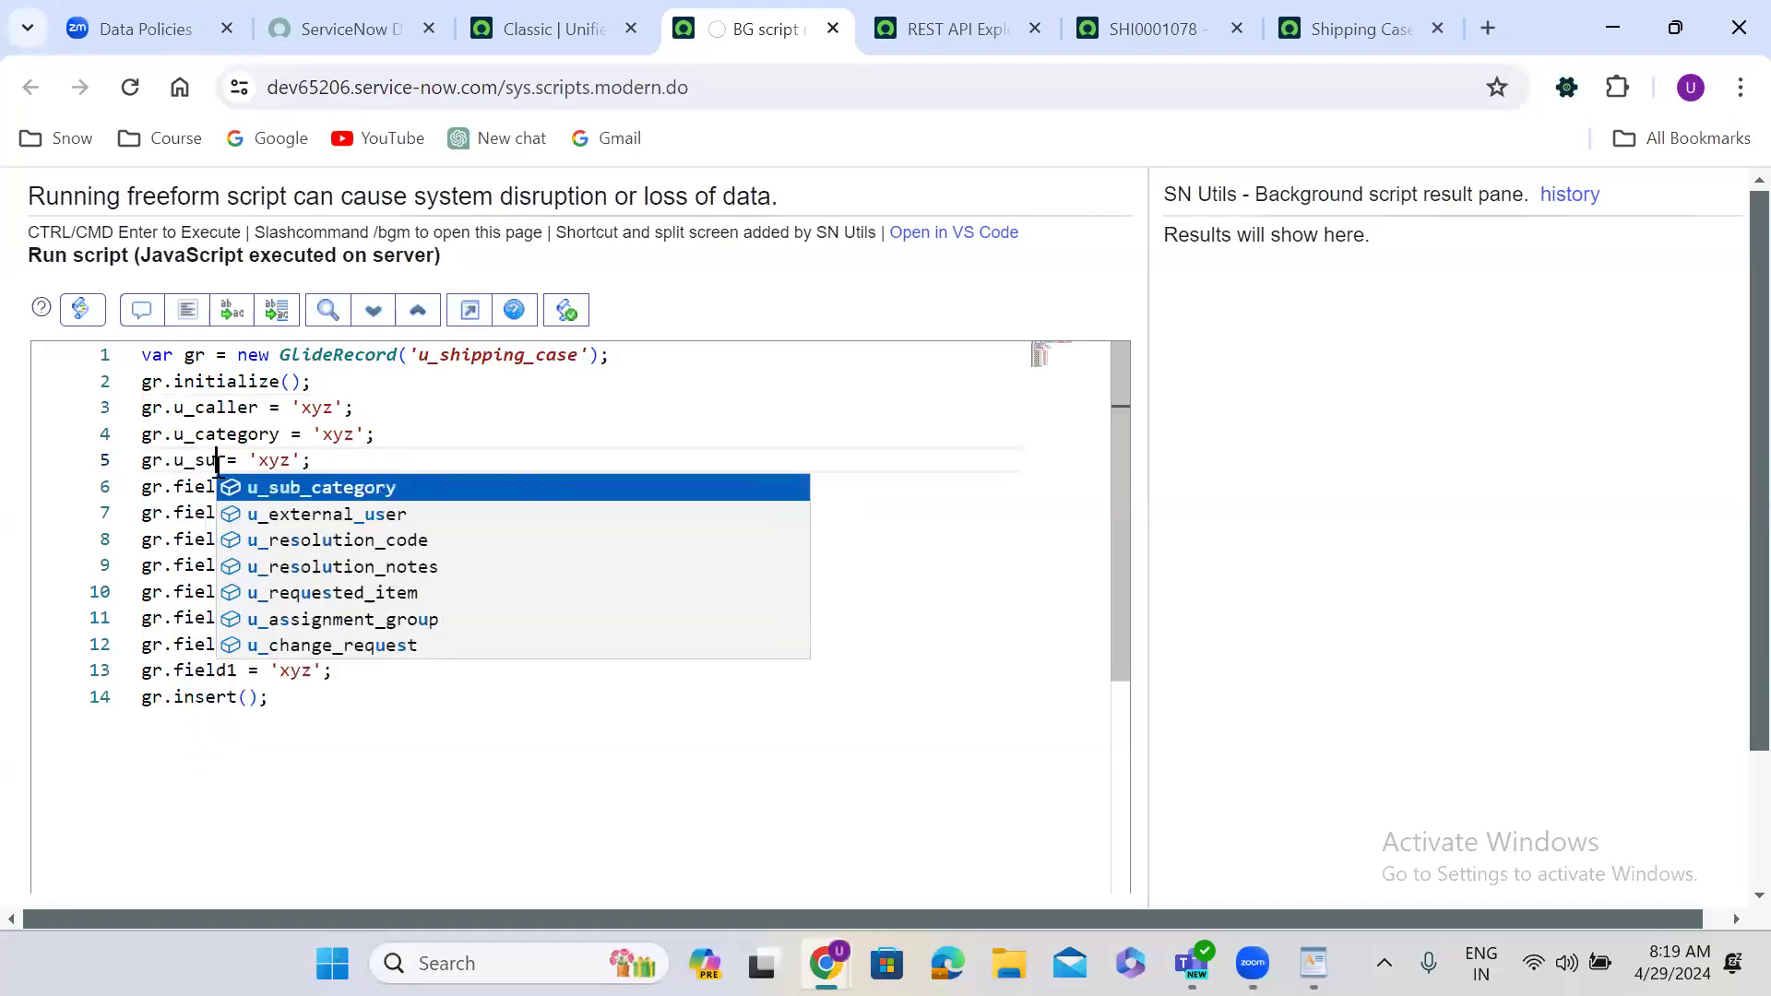
Step: Replace the field1 placeholders on lines 6 to 8 with u_configuration_item, u_short_description and u_description
double_click(204, 487)
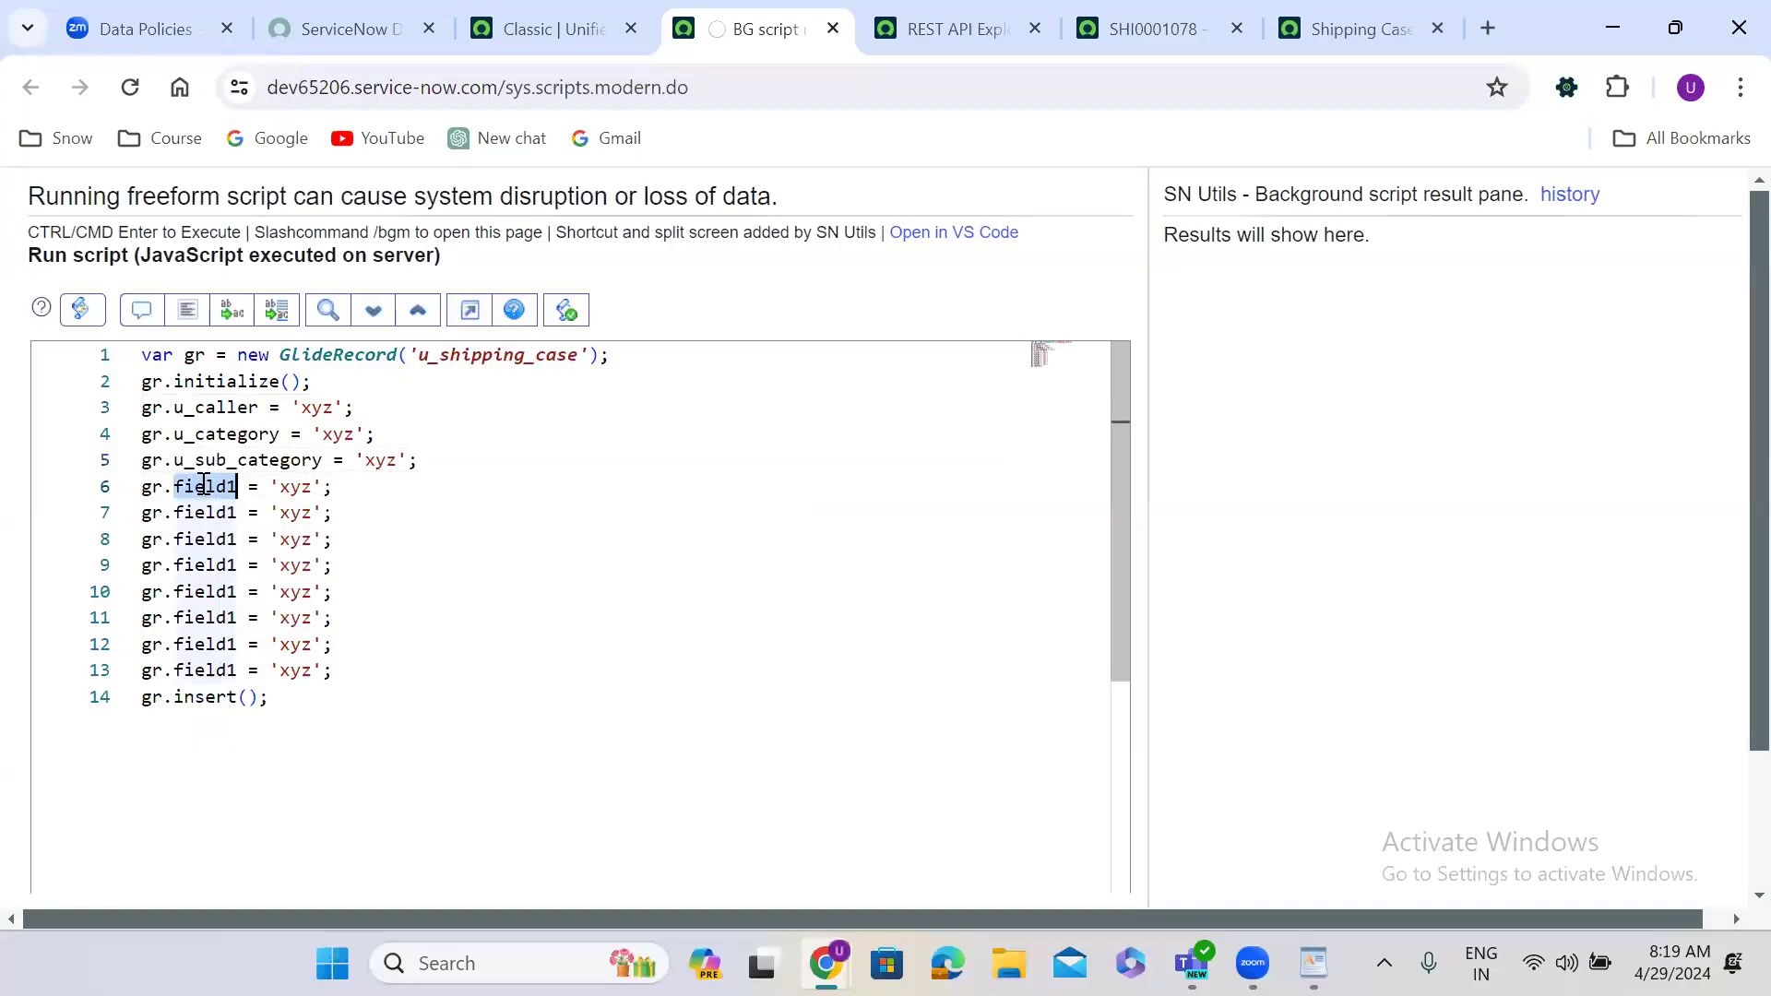
type("u_con")
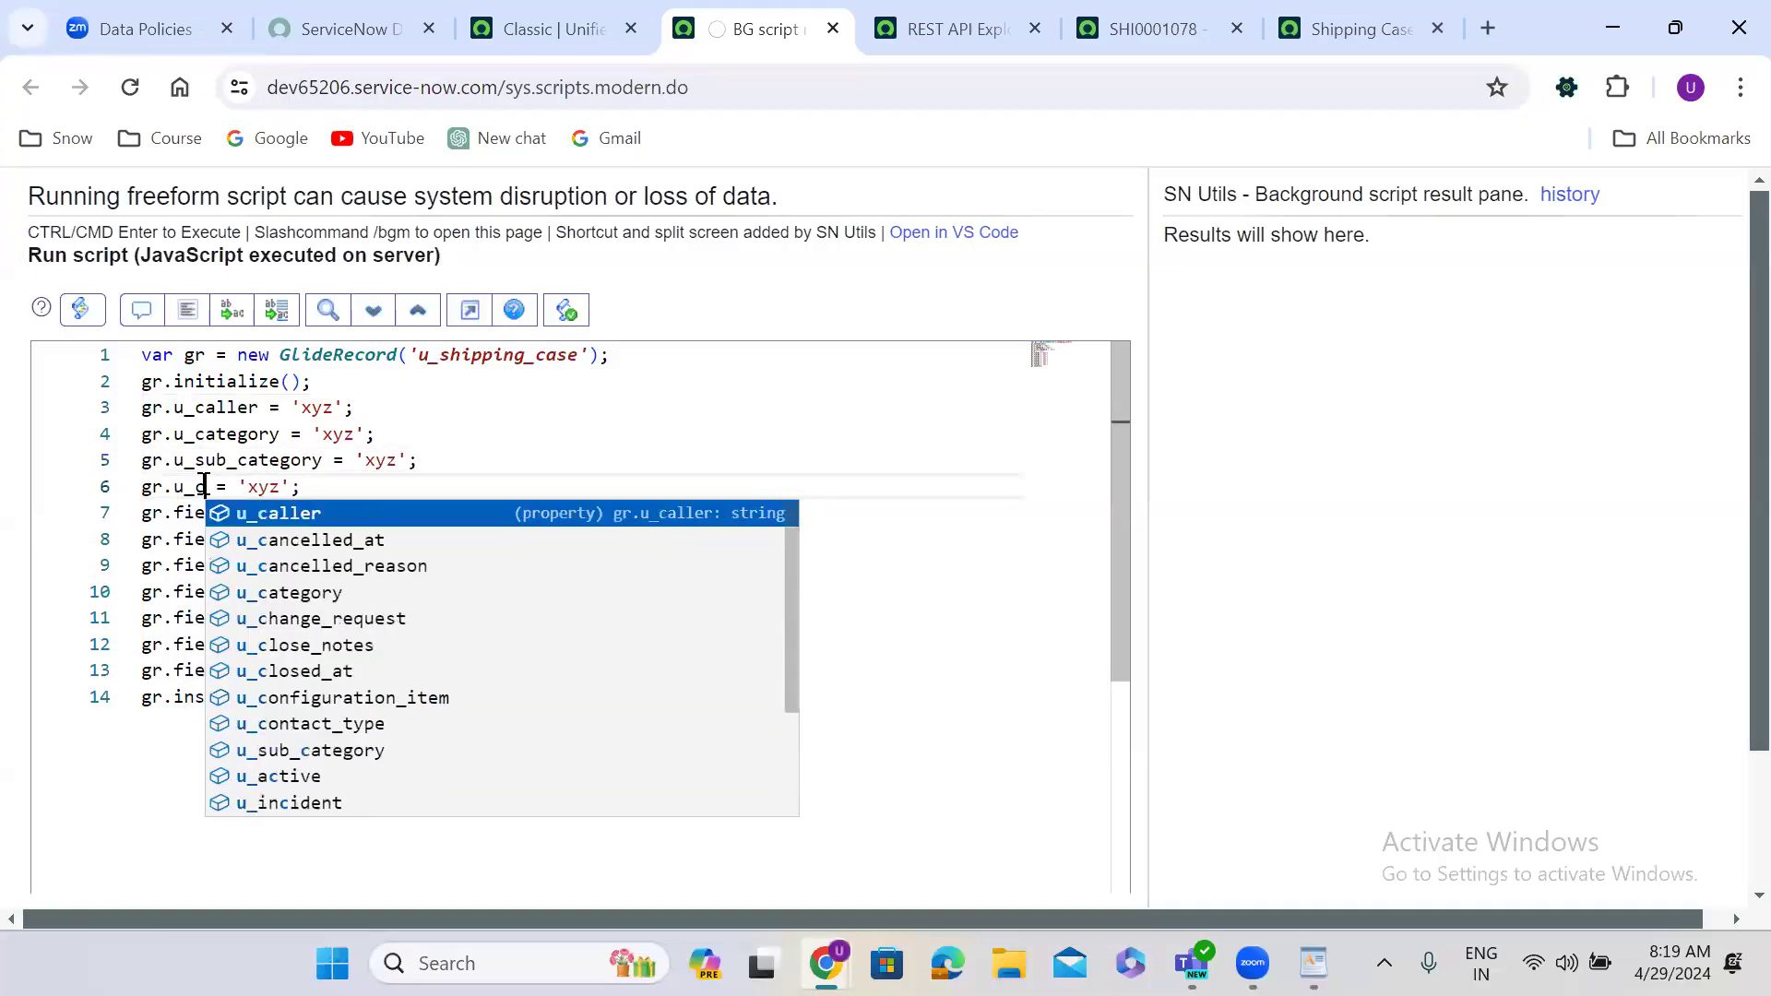
key("Return")
double_click(210, 513)
type("u_sh")
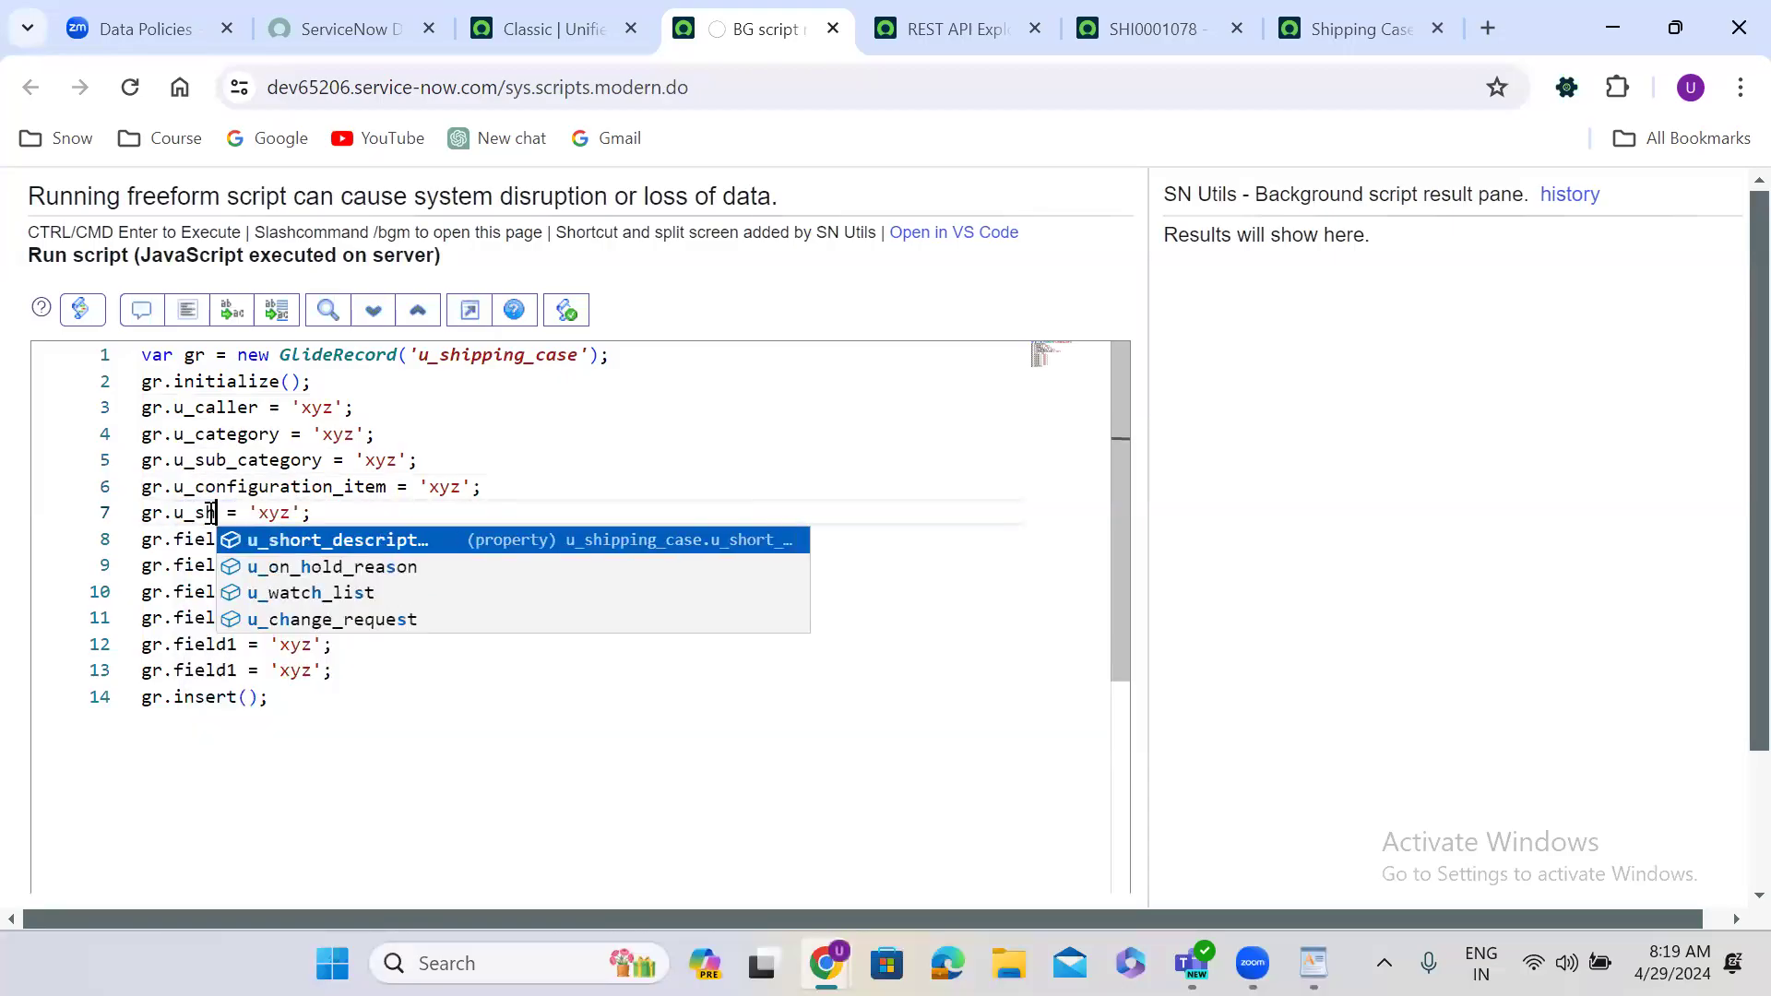
key("Return")
double_click(190, 542)
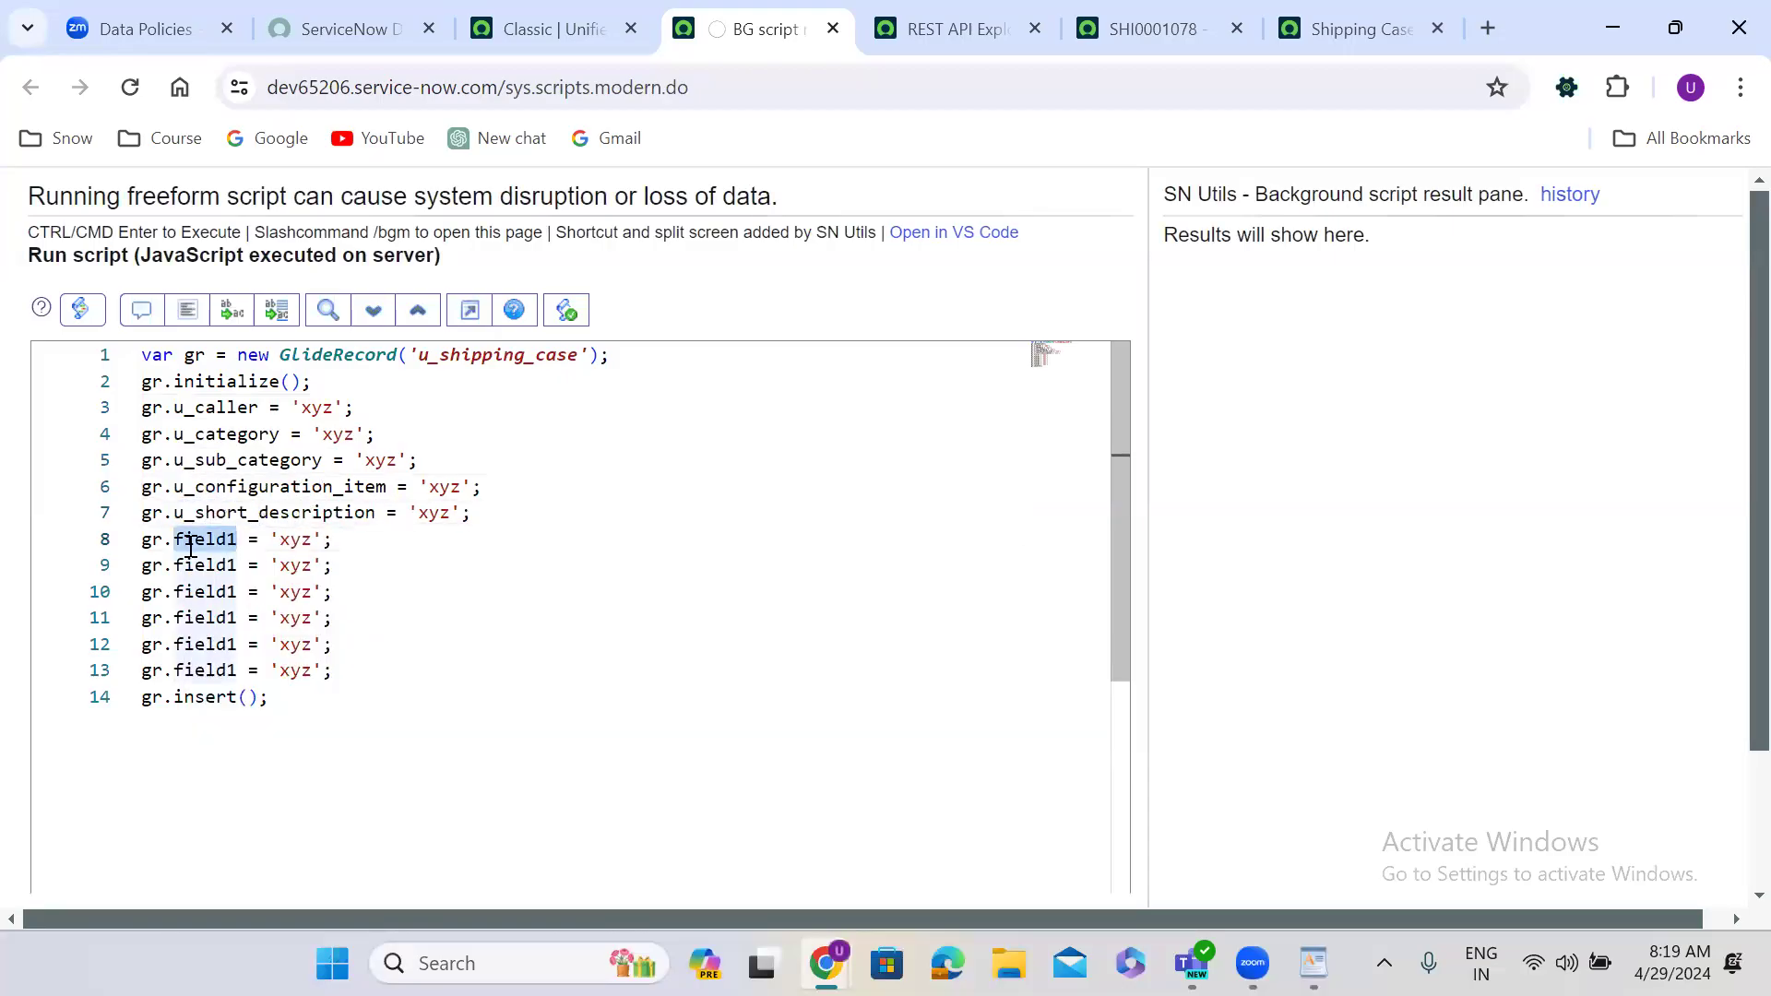
type("u_d")
key("Return")
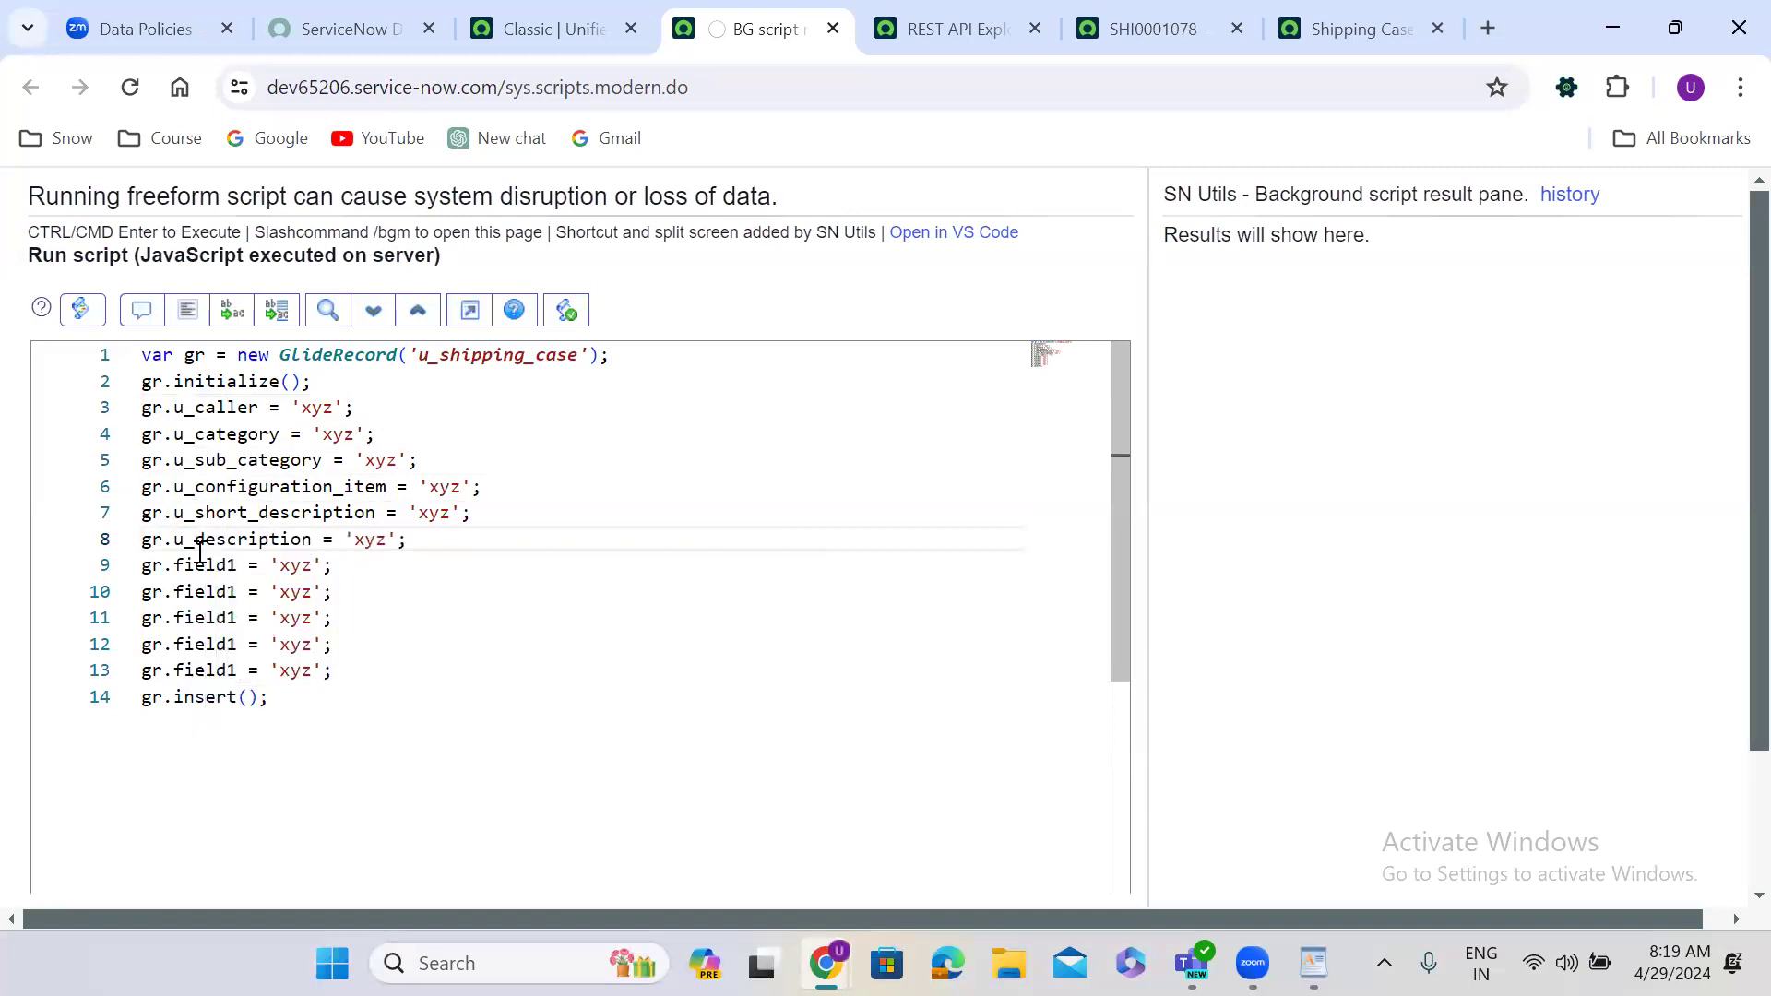
Step: Replace the field1 placeholders on lines 9 and 10 with u_assignment_group and u_assigned_to
double_click(210, 565)
type("u_as")
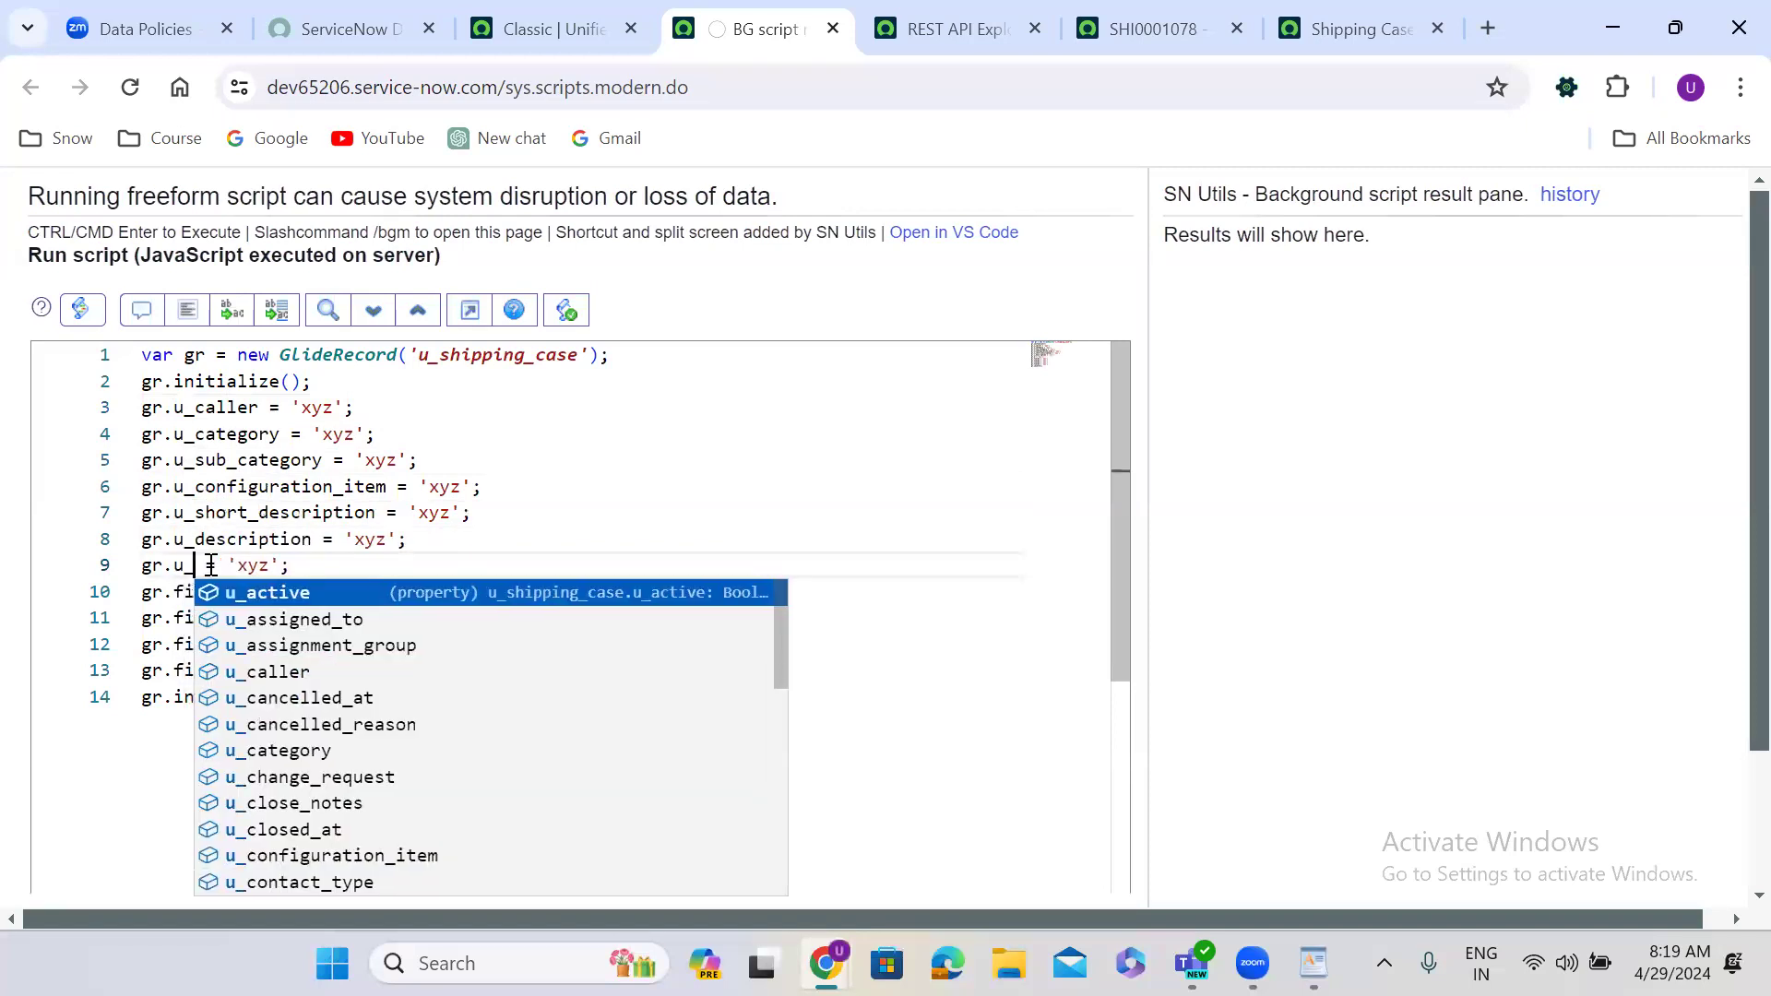
key("Down")
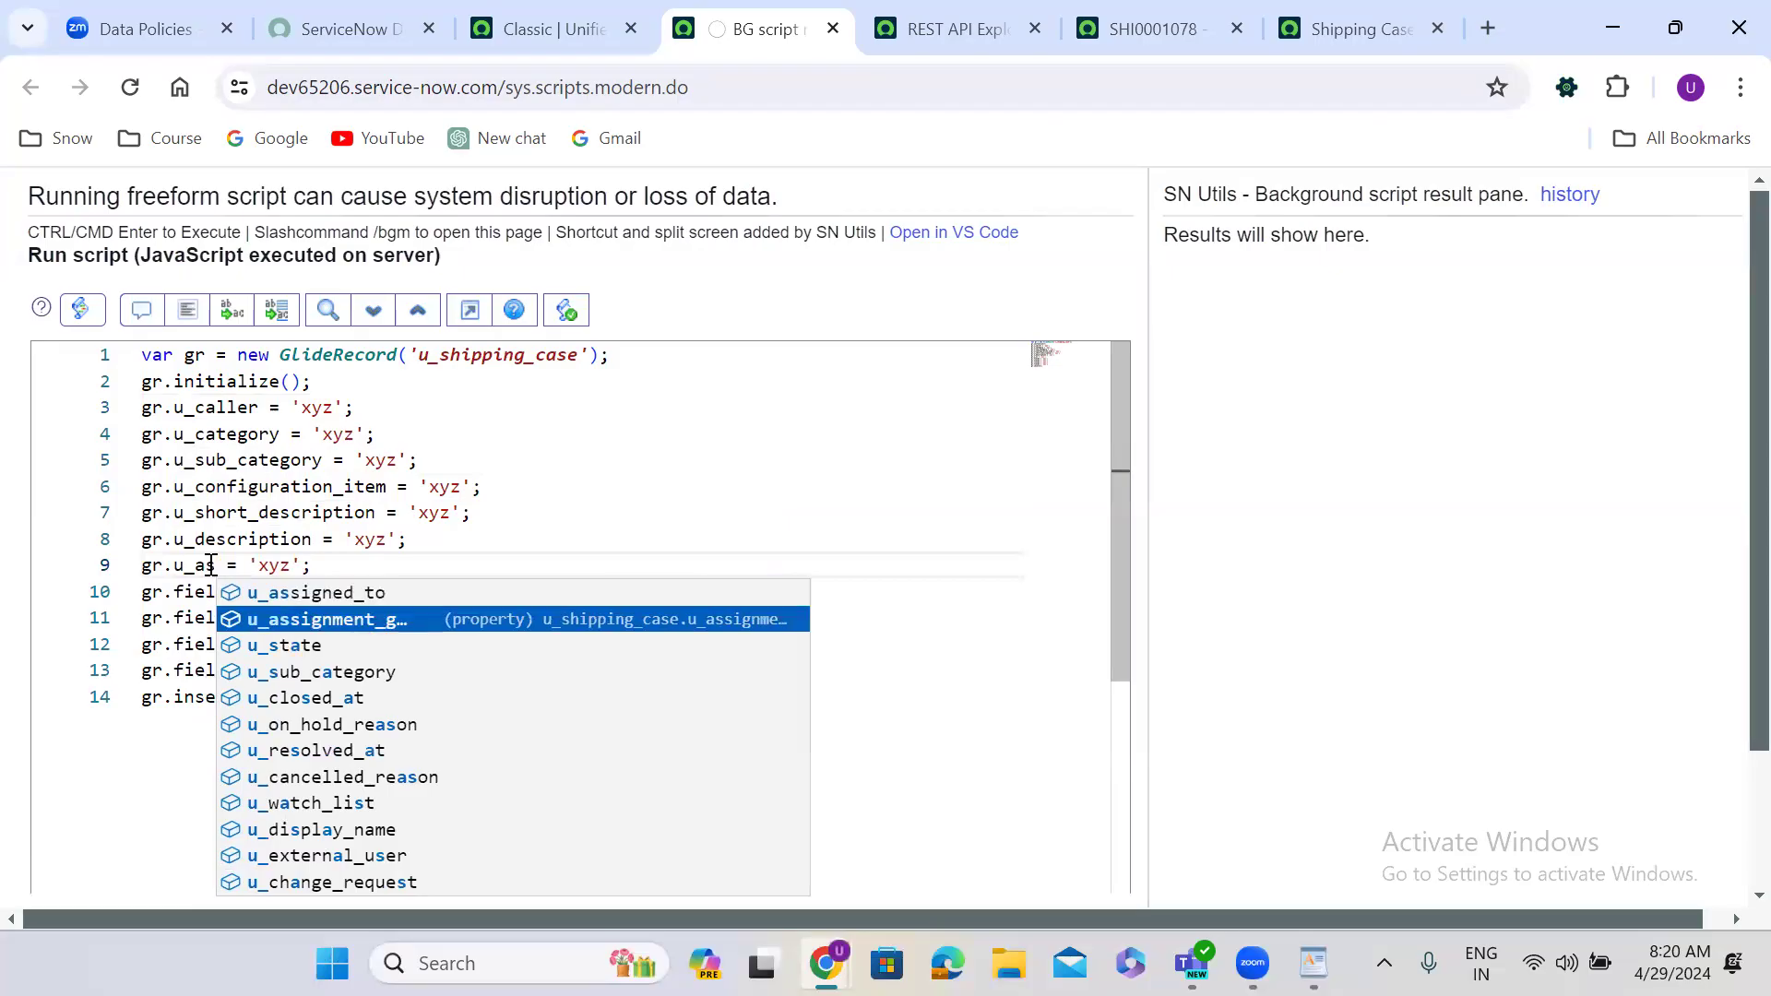
key("Return")
double_click(210, 591)
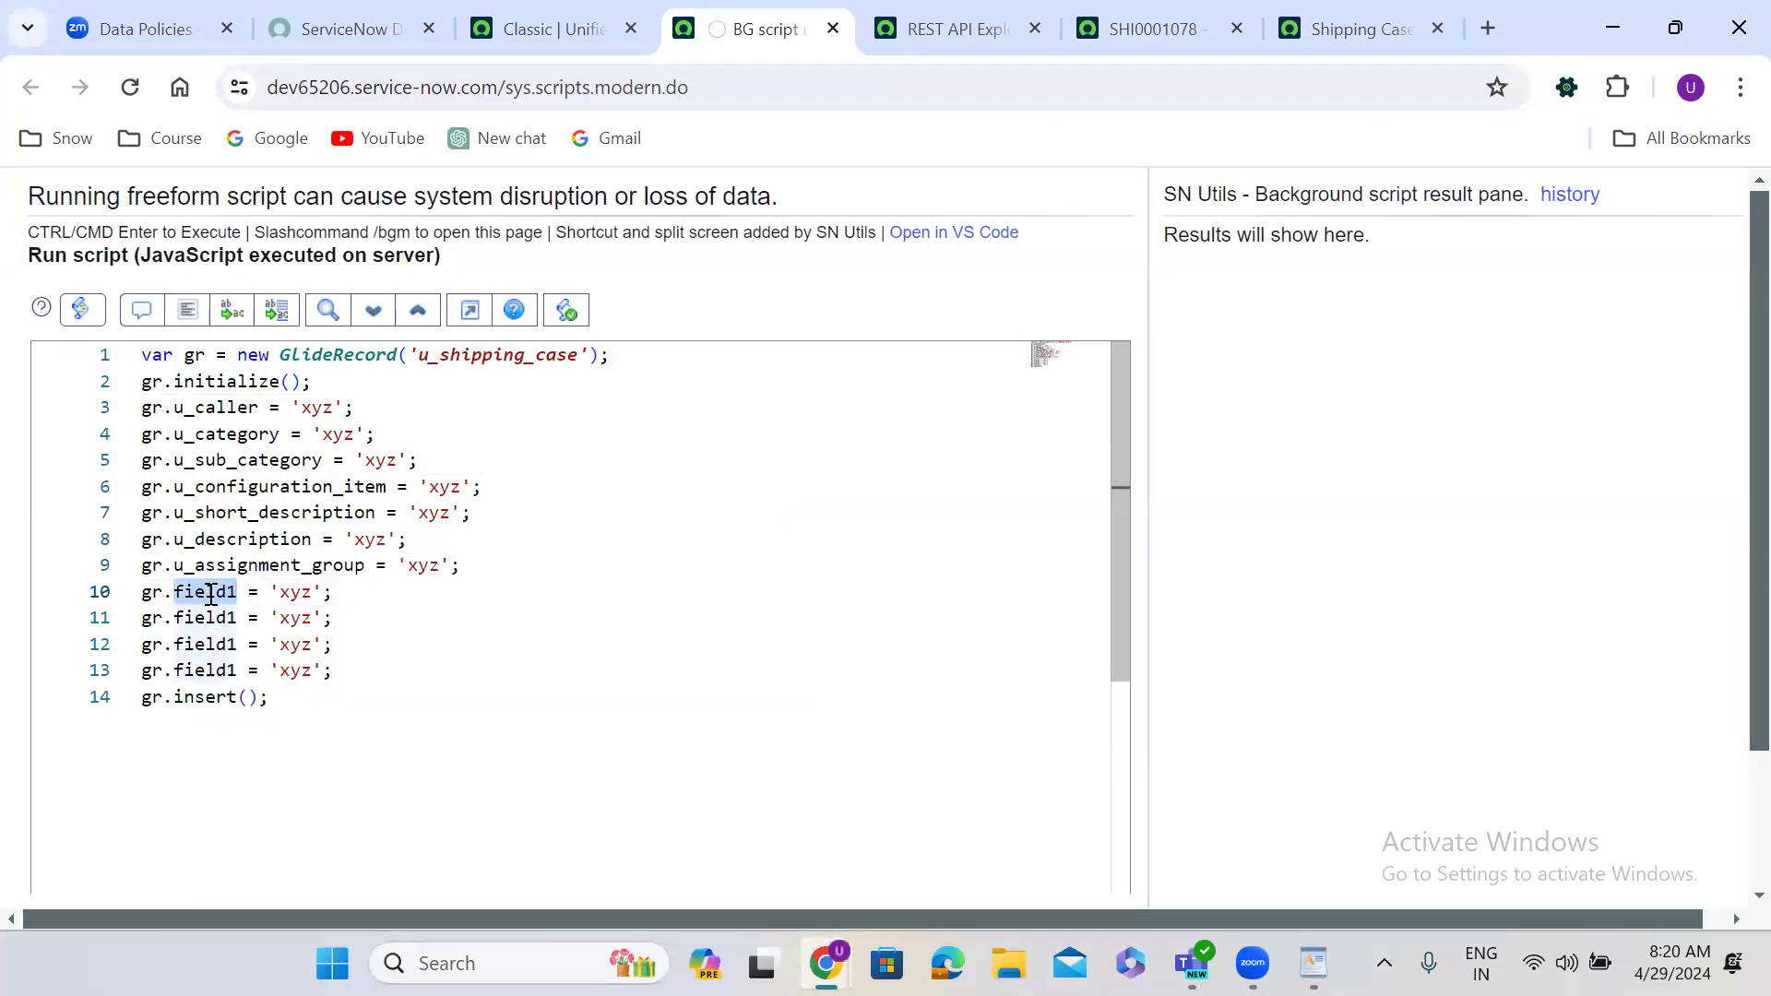
type("u_ass")
key("Return")
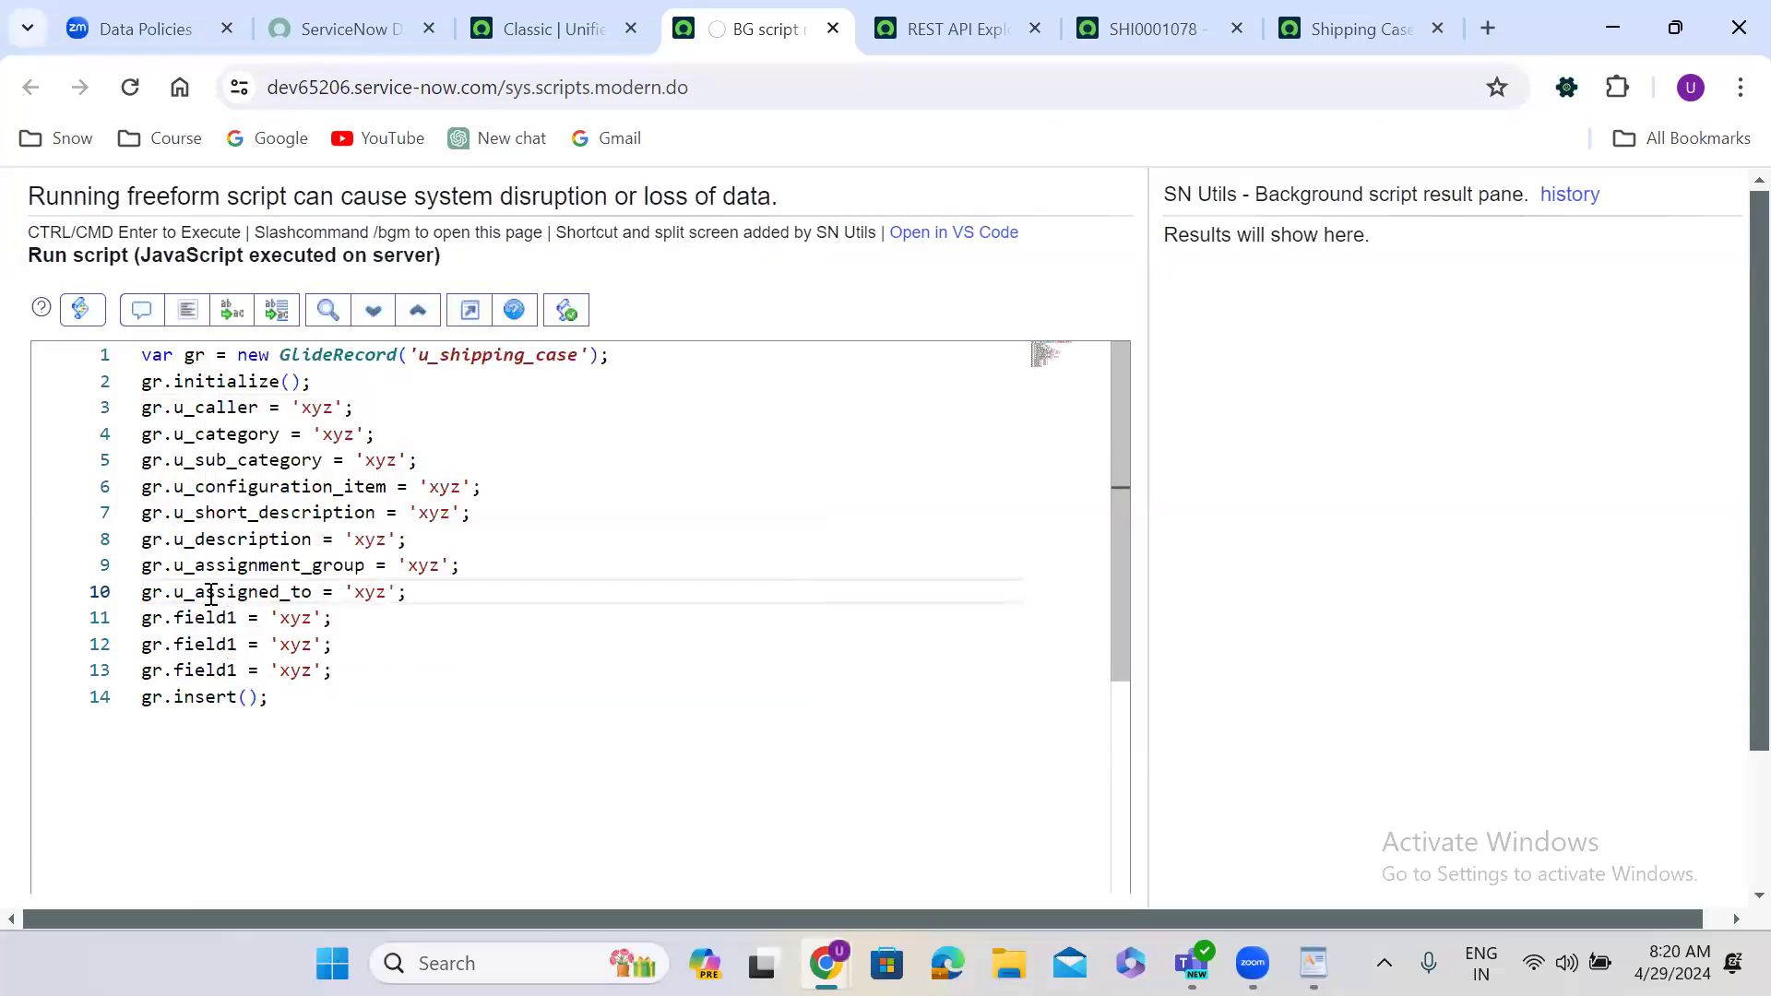
Step: Delete the three leftover gr.field1 lines above gr.insert();
left_click_drag(334, 672, 135, 620)
key("BackSpace")
key("BackSpace")
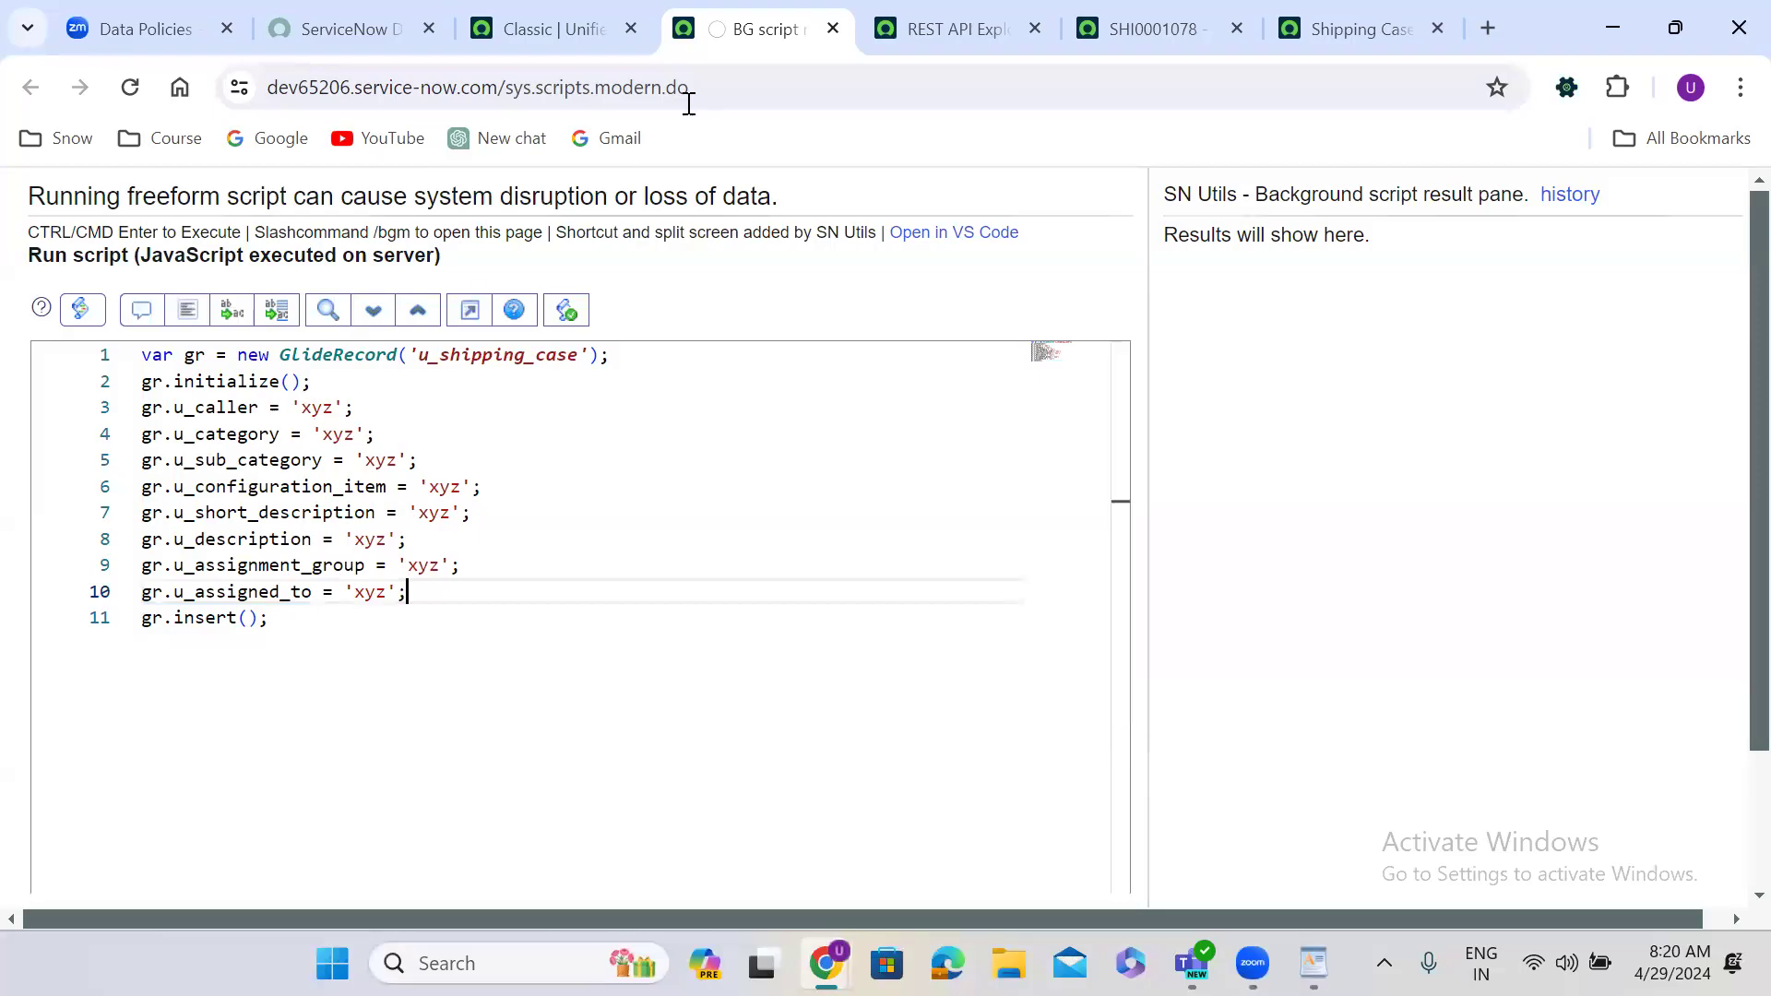
Step: Copy the Caller sys_id from the REST API Explorer request body into the script's u_caller value
left_click(960, 29)
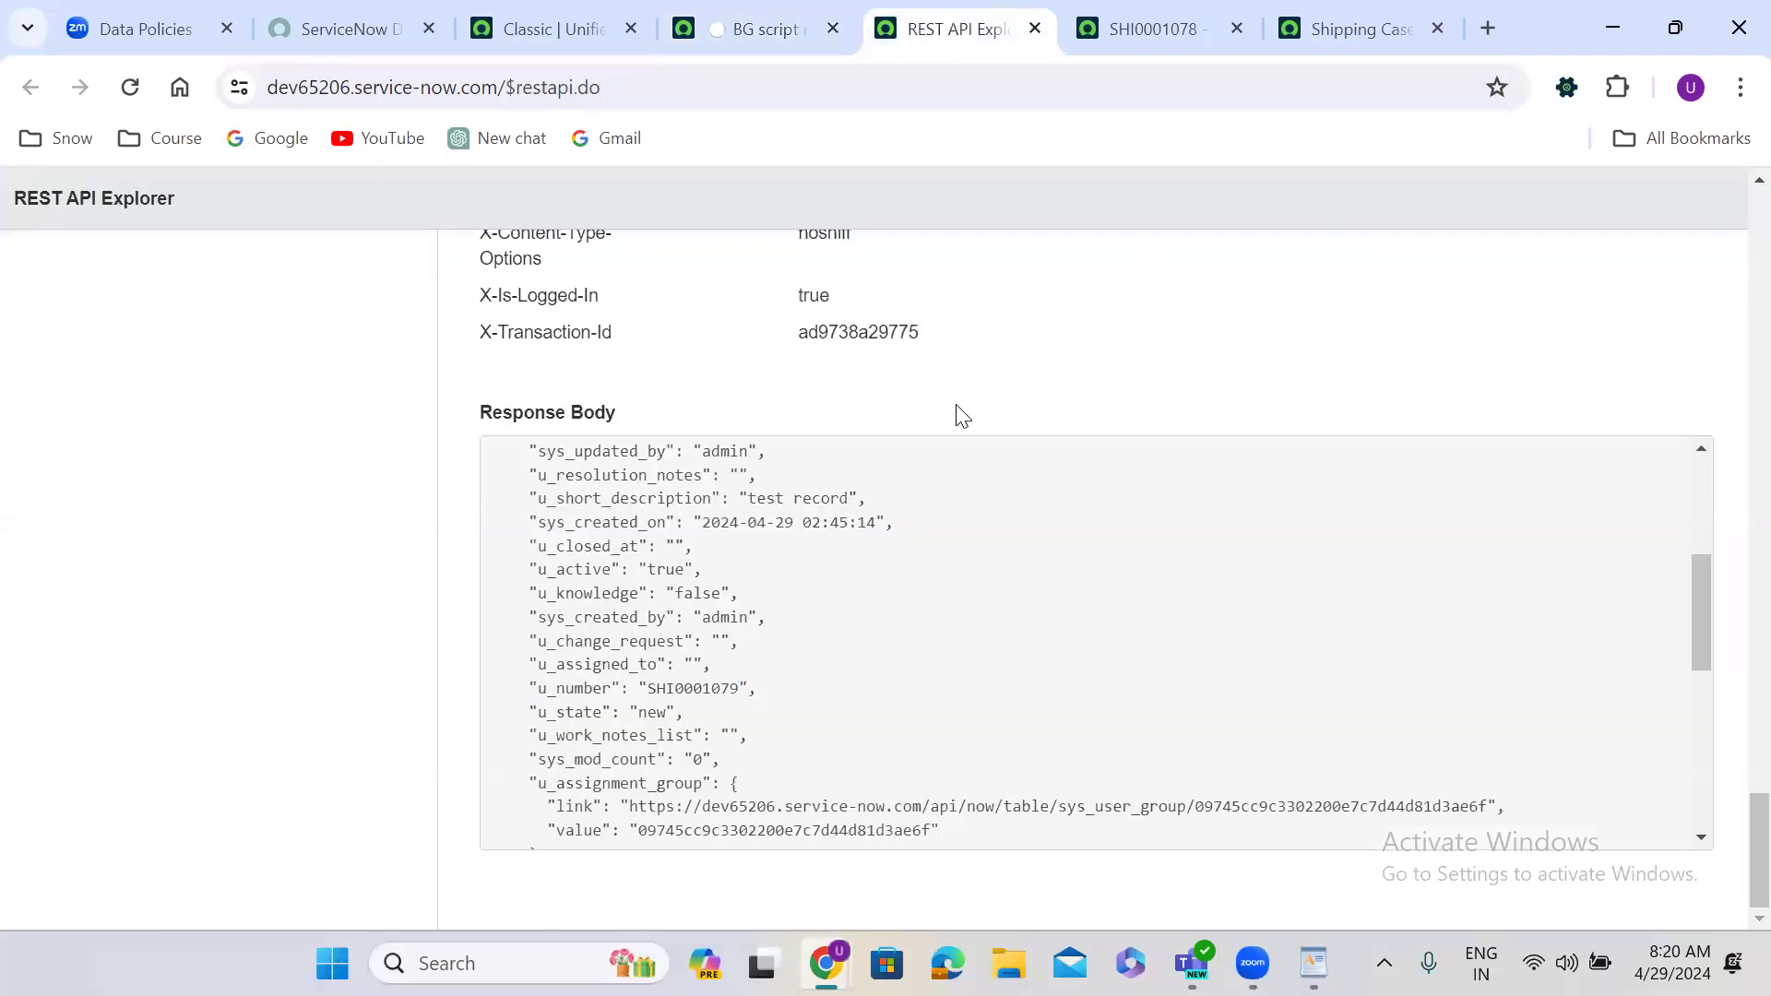
scroll(959, 412, "up", 10)
scroll(958, 406, "up", 5)
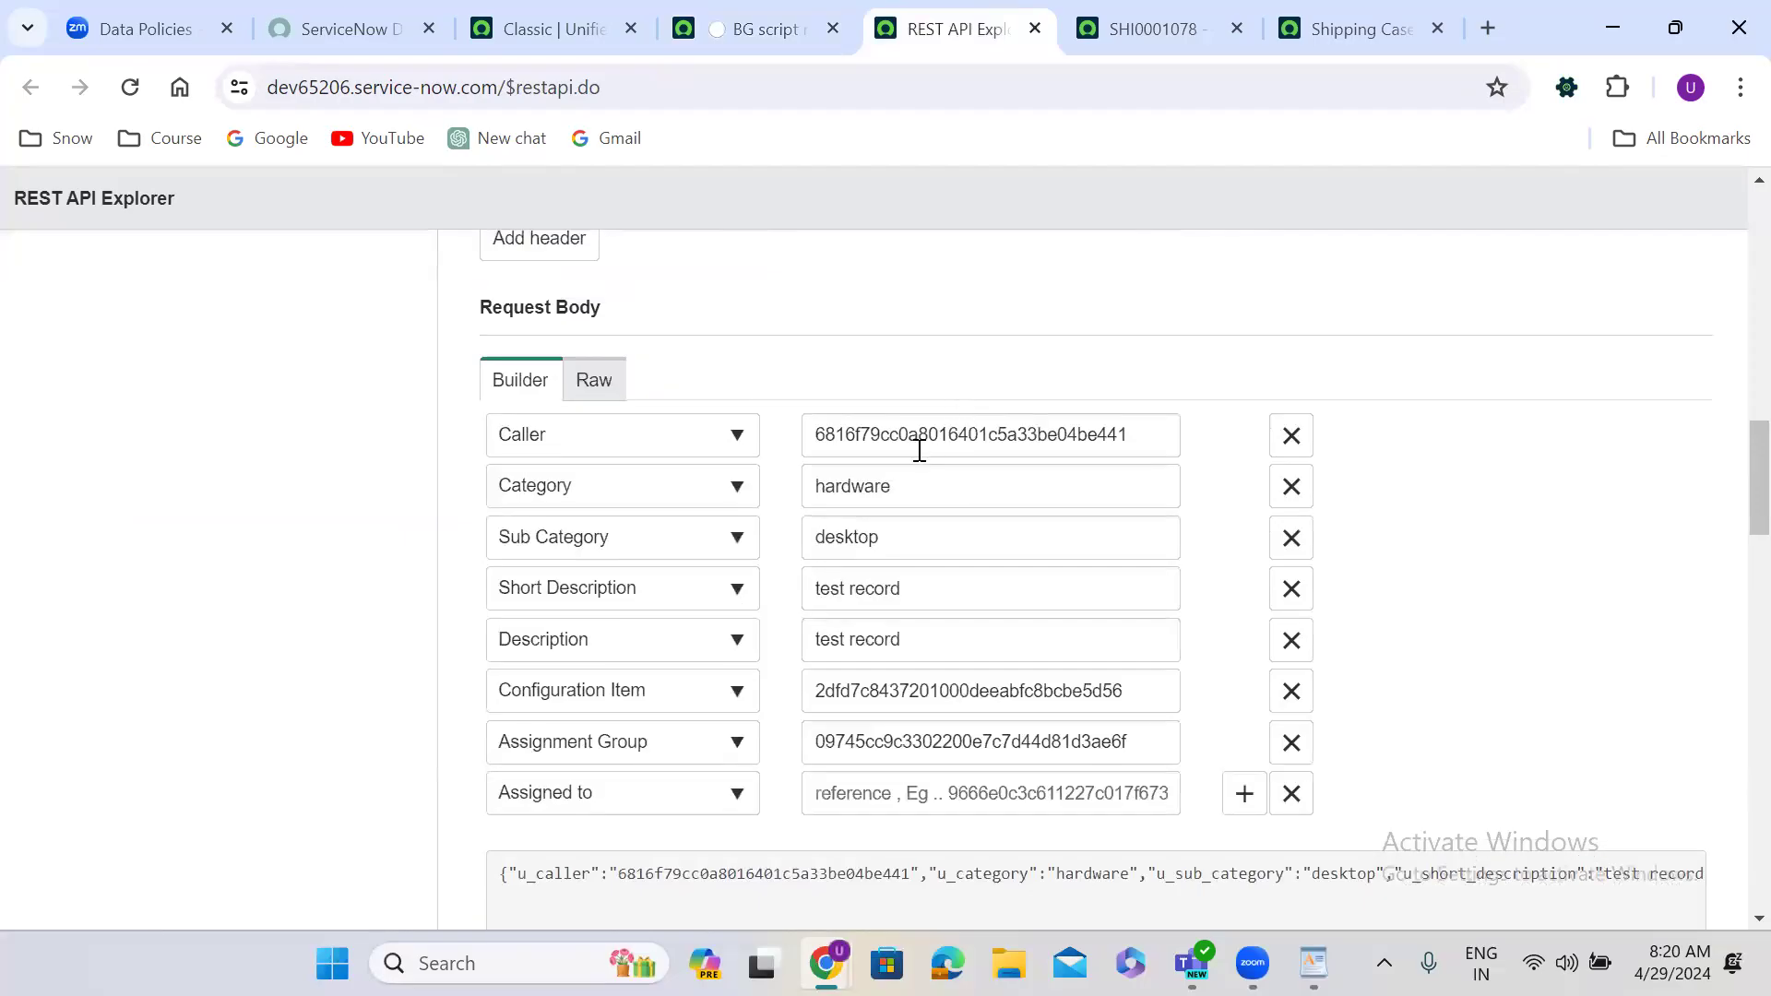
double_click(920, 450)
key("ctrl+c")
left_click(764, 20)
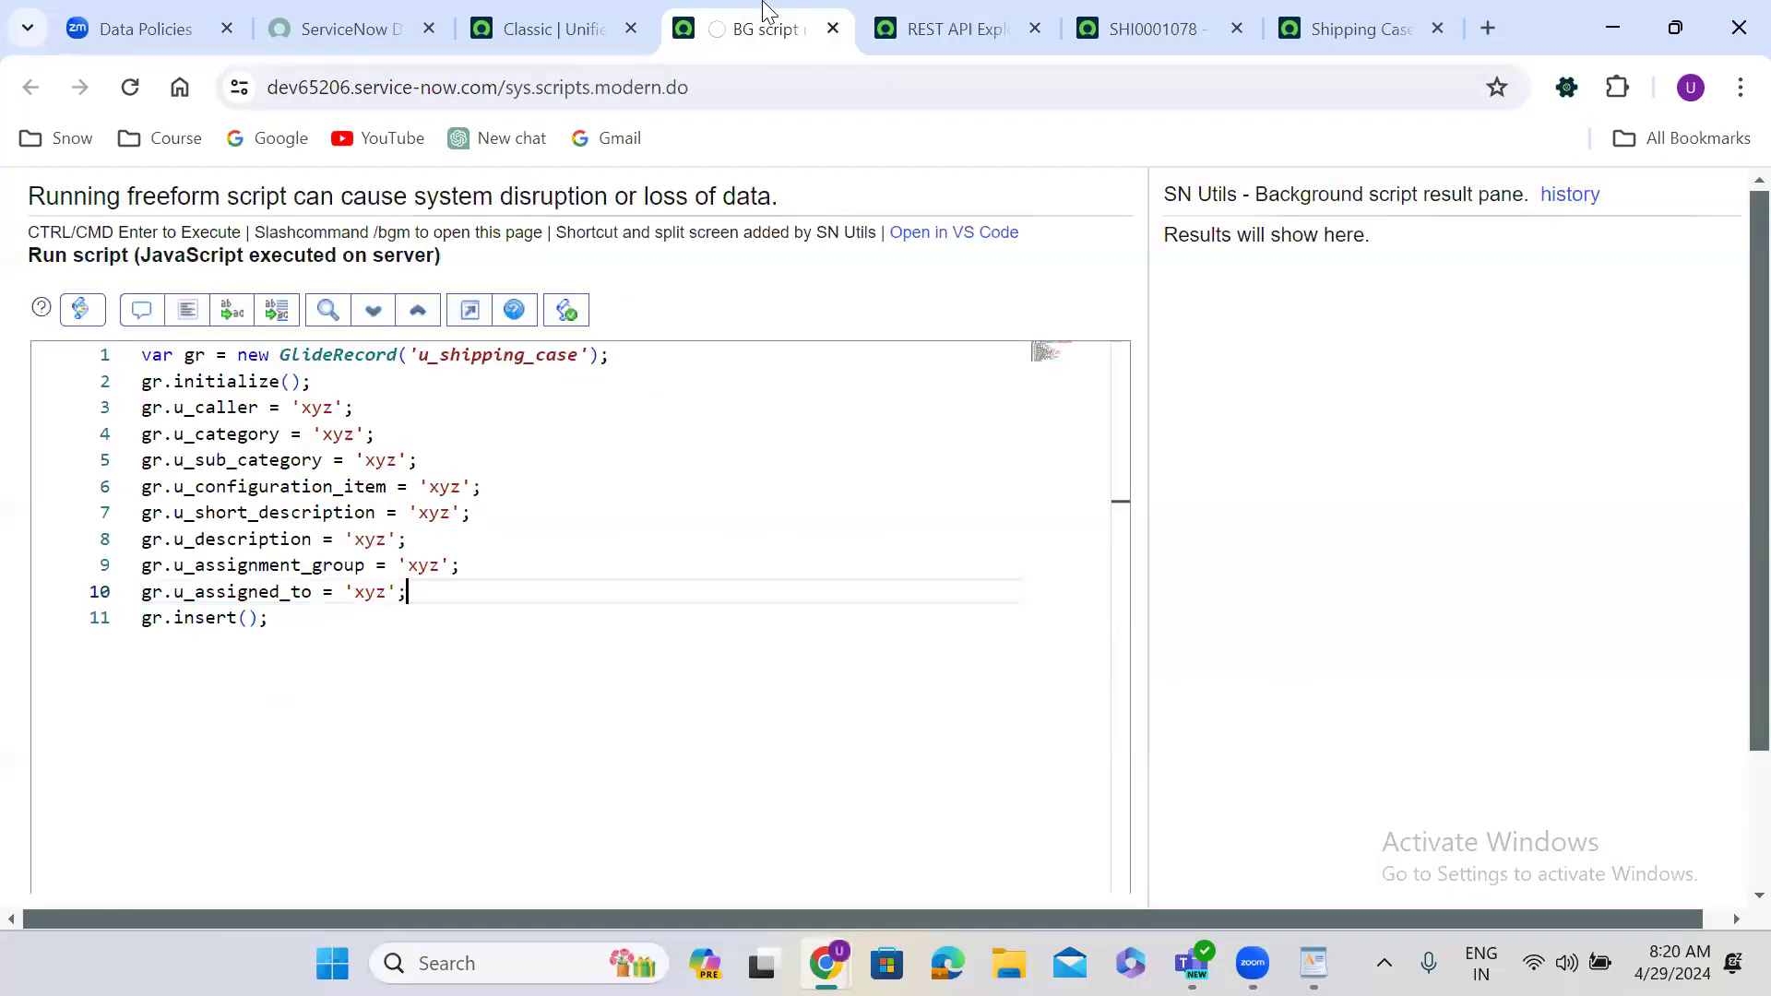
double_click(317, 407)
key("ctrl+v")
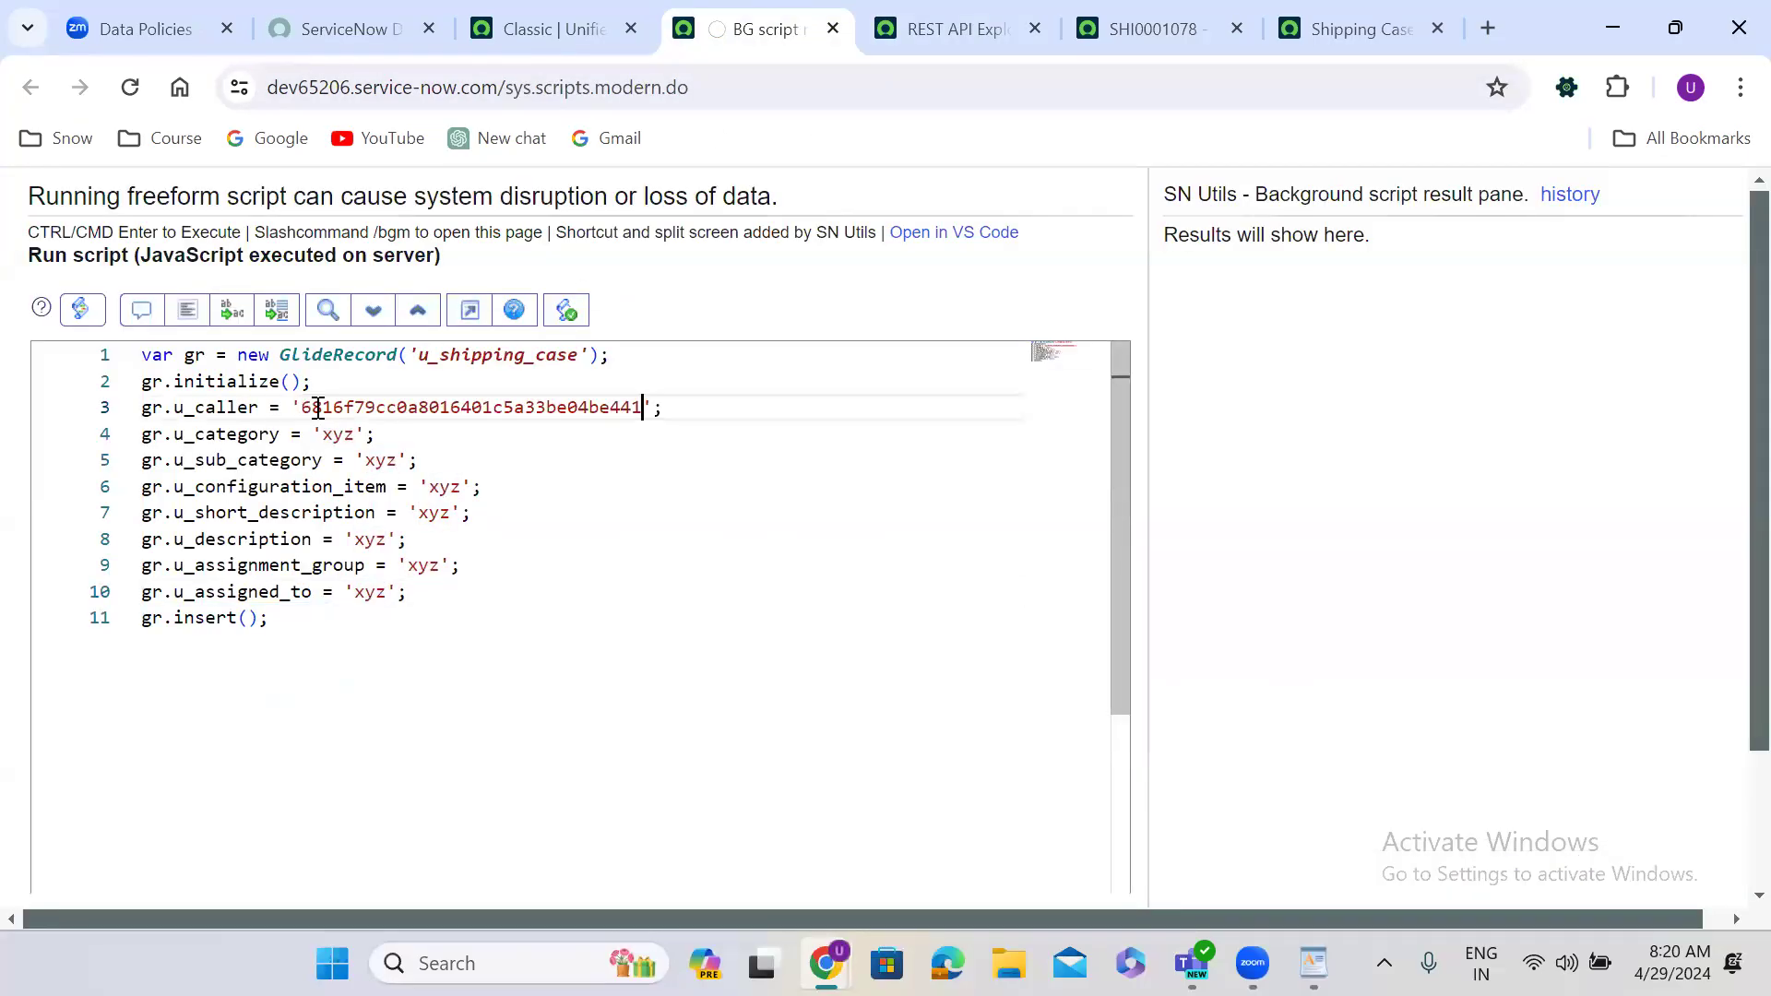
Step: Copy the Category value hardware from the REST request body into the script's u_category value
left_click(934, 32)
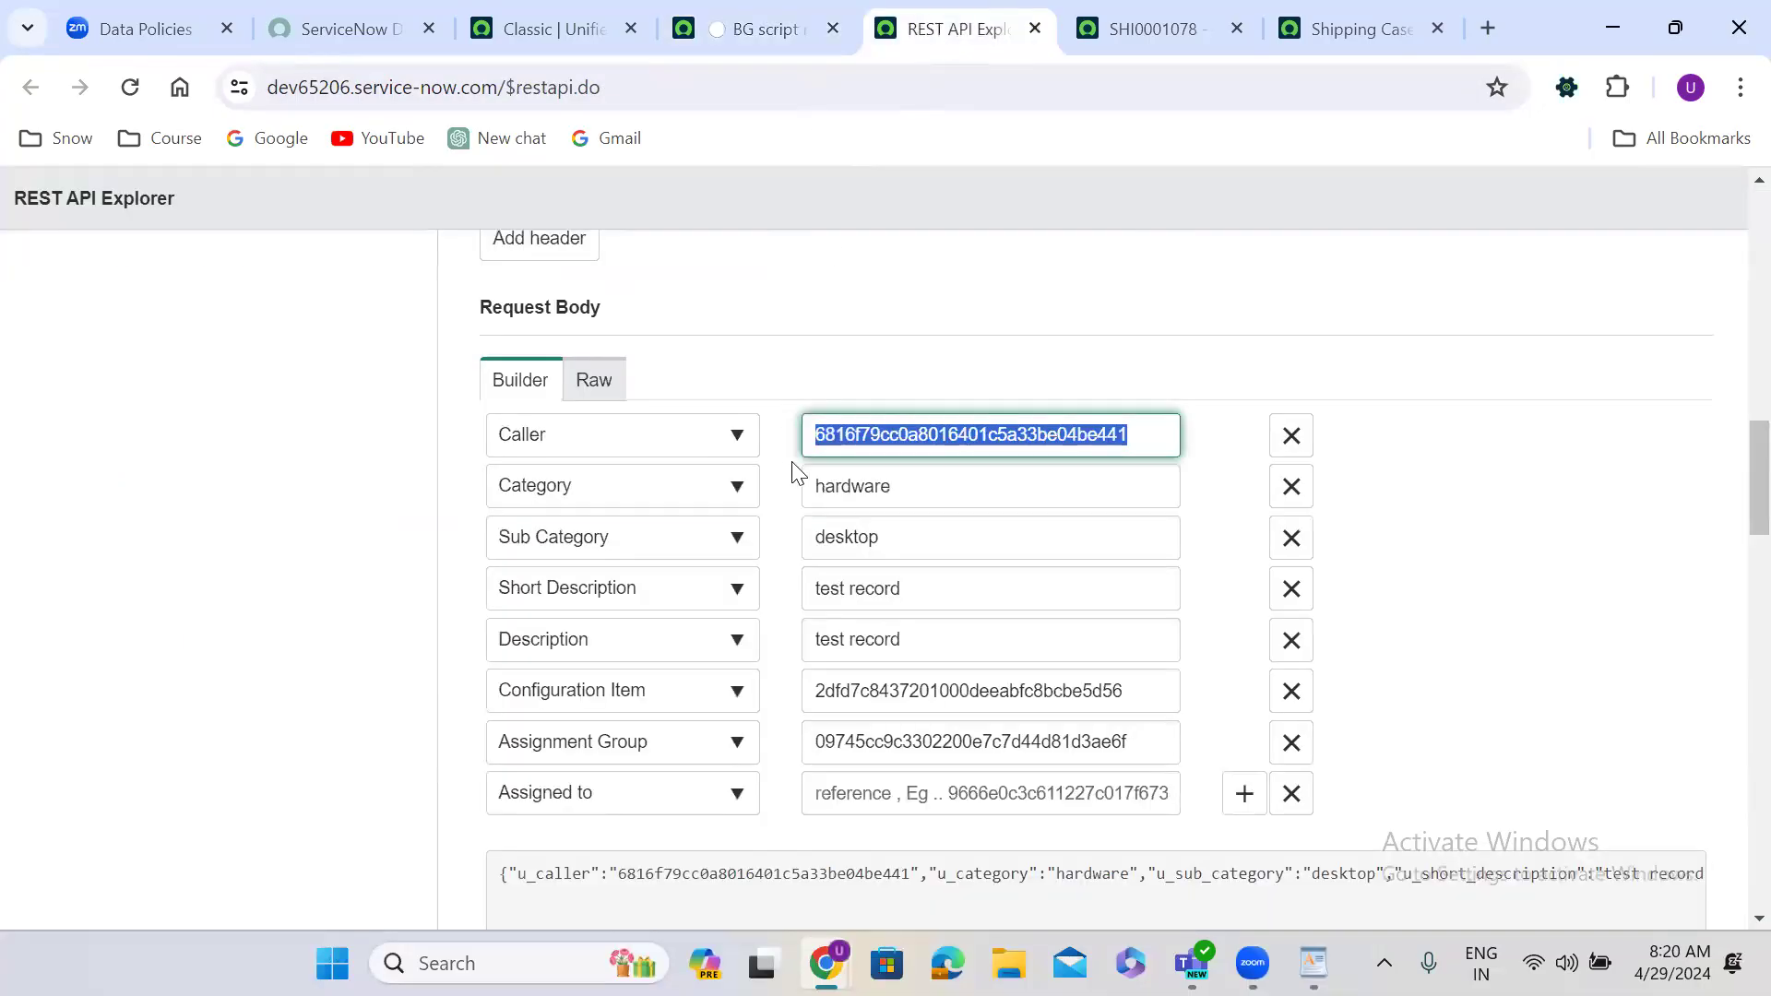
double_click(826, 479)
key("ctrl+c")
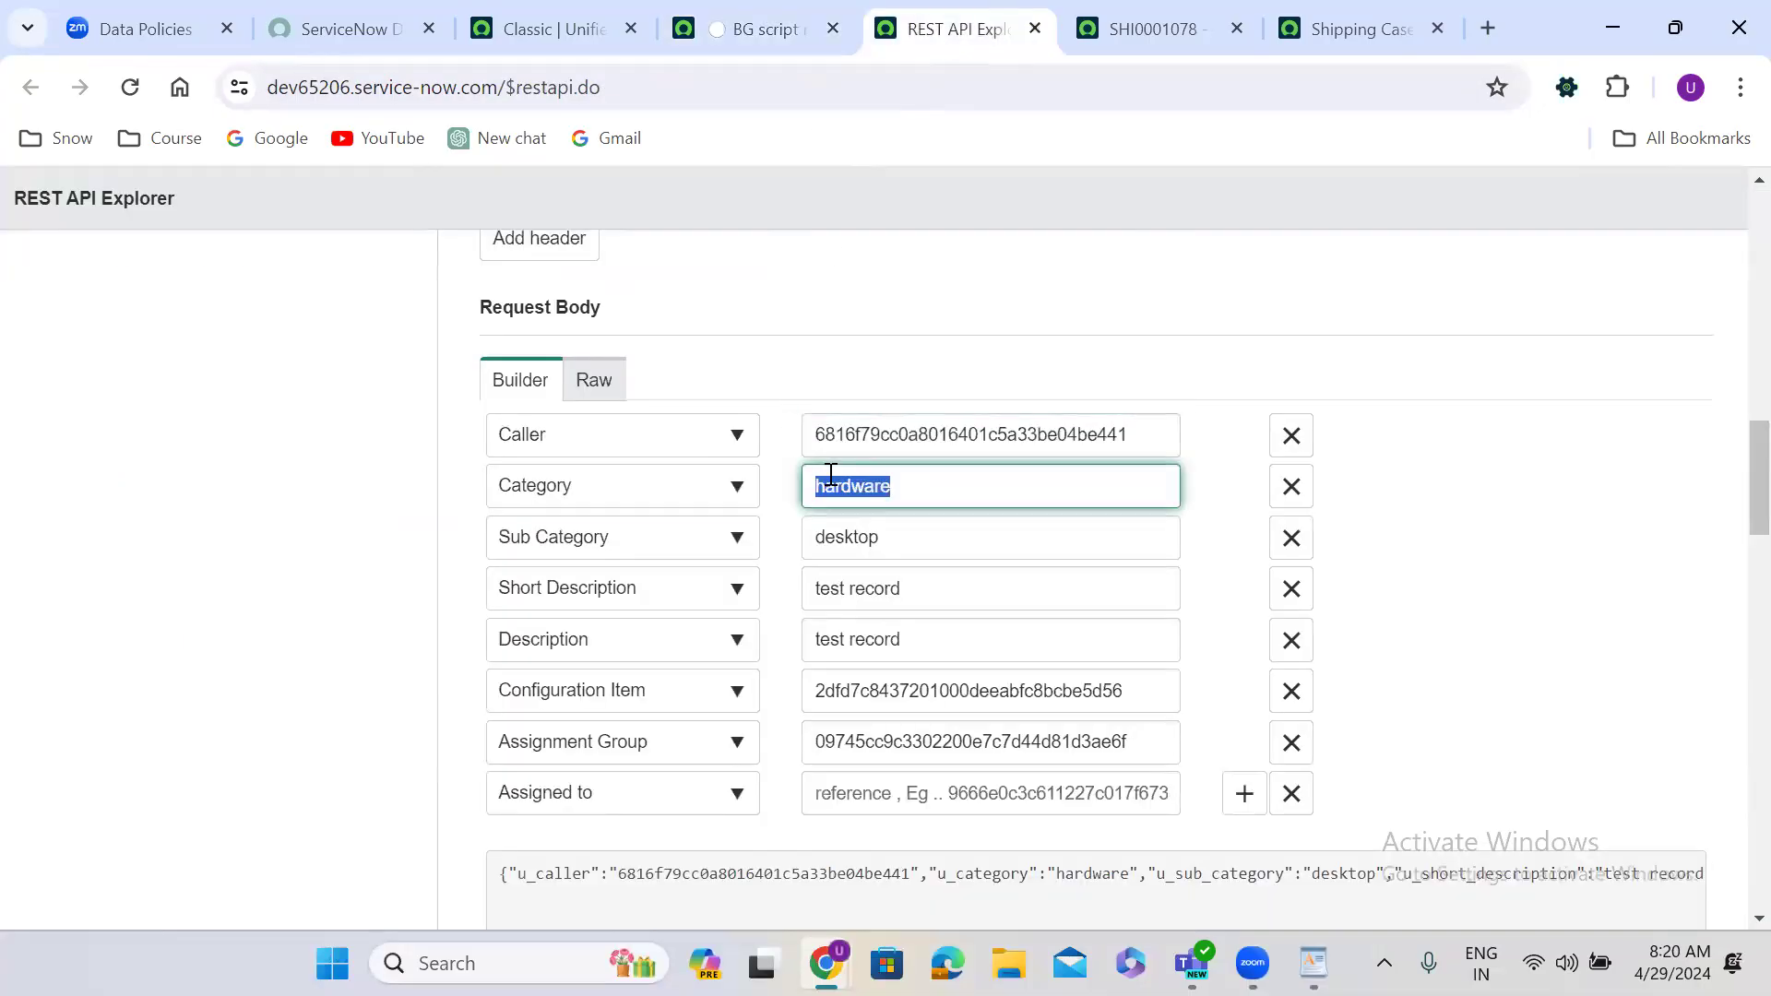
left_click(745, 12)
double_click(354, 435)
key("ctrl+v")
Step: Copy the Sub Category value desktop from the REST request body into the script's u_sub_category value
left_click(950, 31)
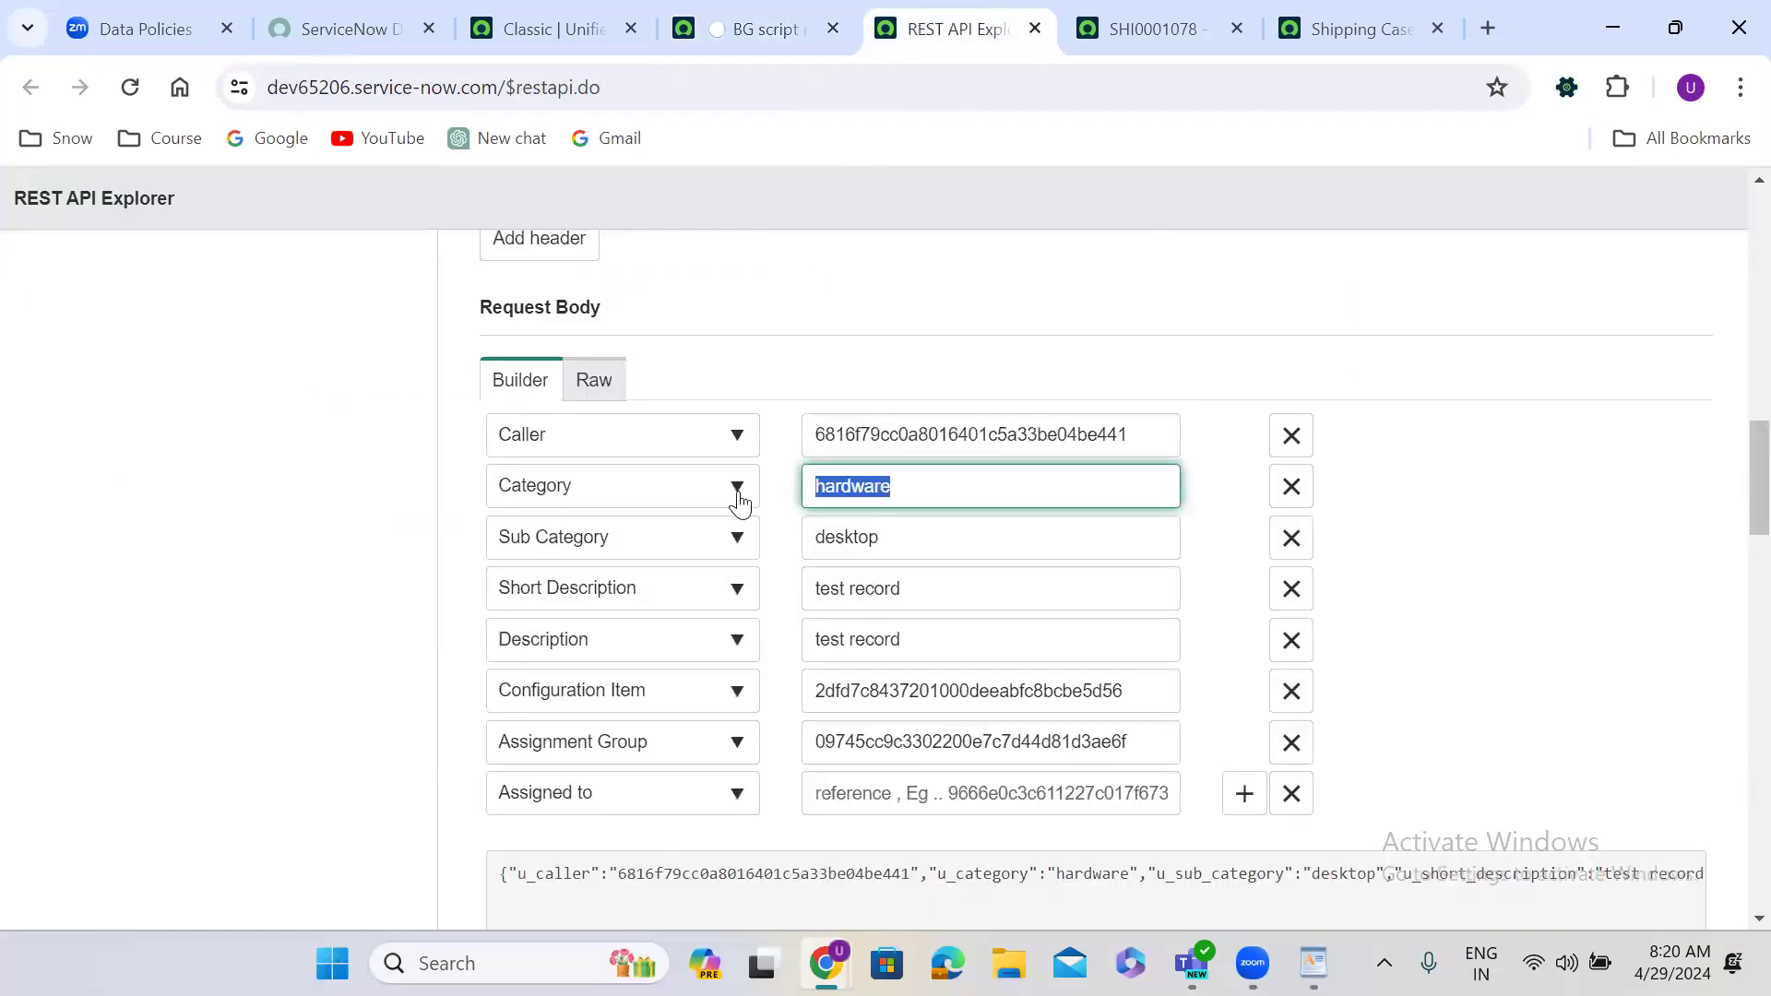
double_click(865, 550)
key("ctrl+c")
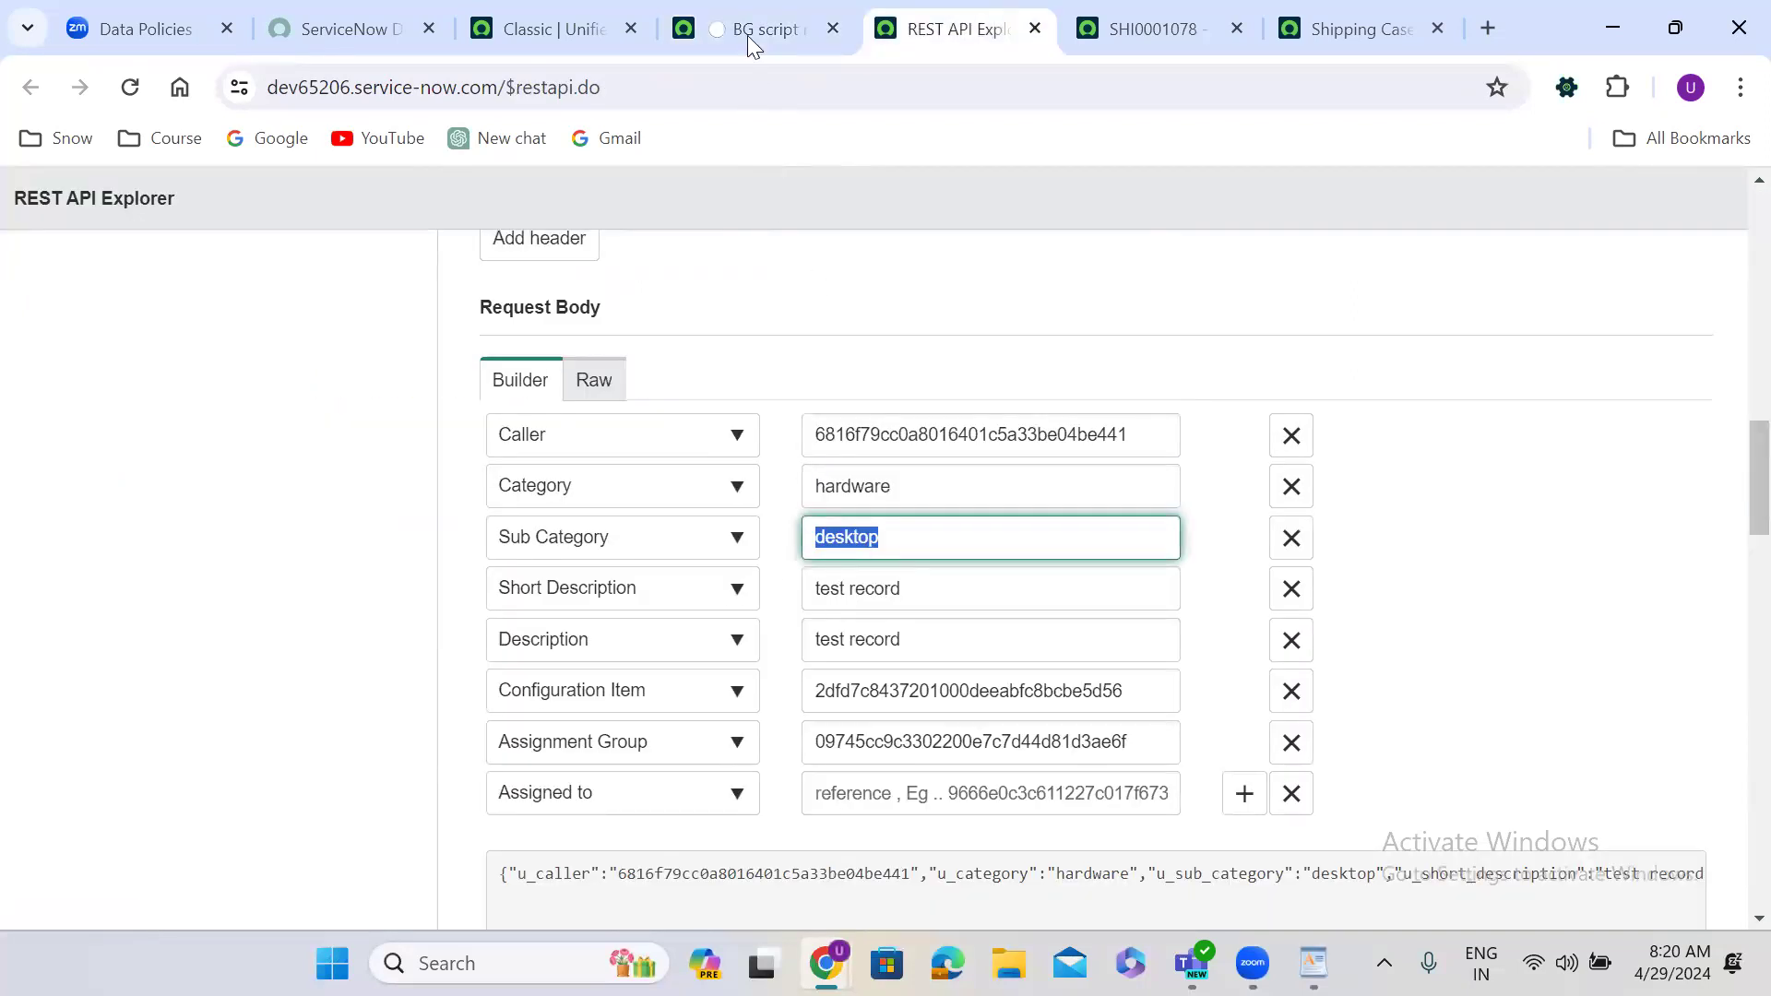
left_click(748, 33)
double_click(384, 460)
key("ctrl+v")
Step: Copy the Short Description text "test record" from the REST request body into the script's u_configuration_item value
left_click(913, 5)
triple_click(885, 581)
key("ctrl+c")
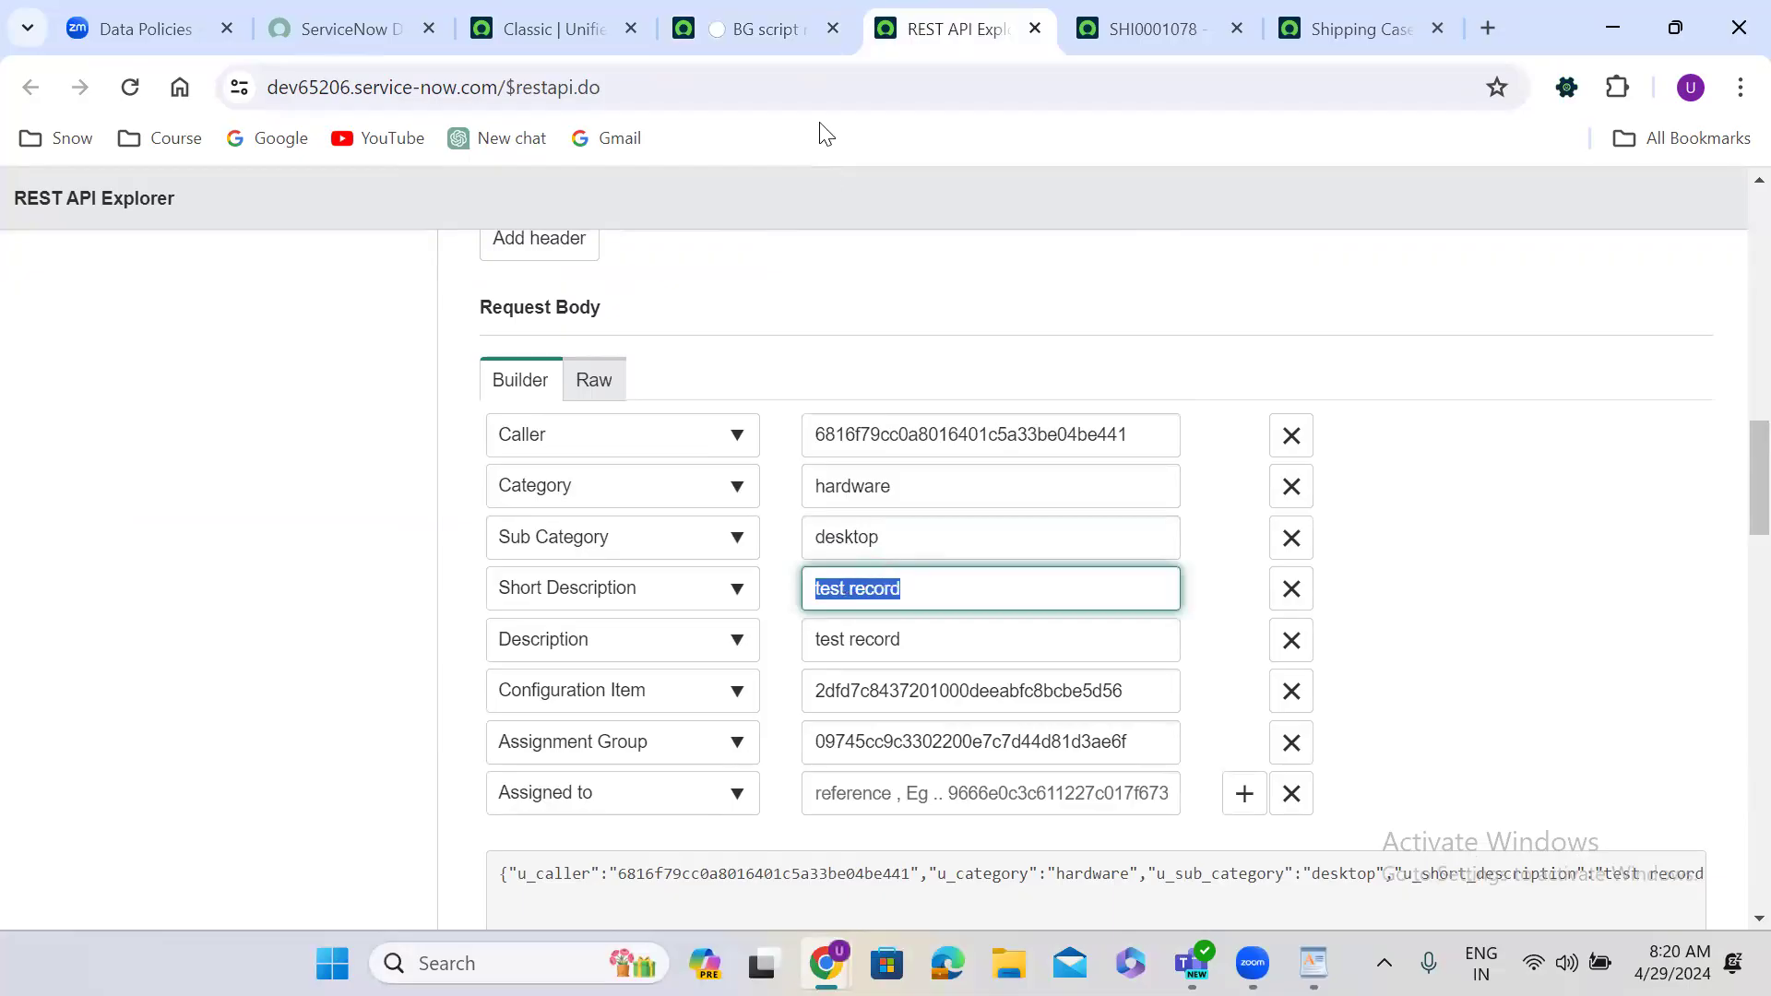
left_click(764, 26)
double_click(443, 487)
key("ctrl+v")
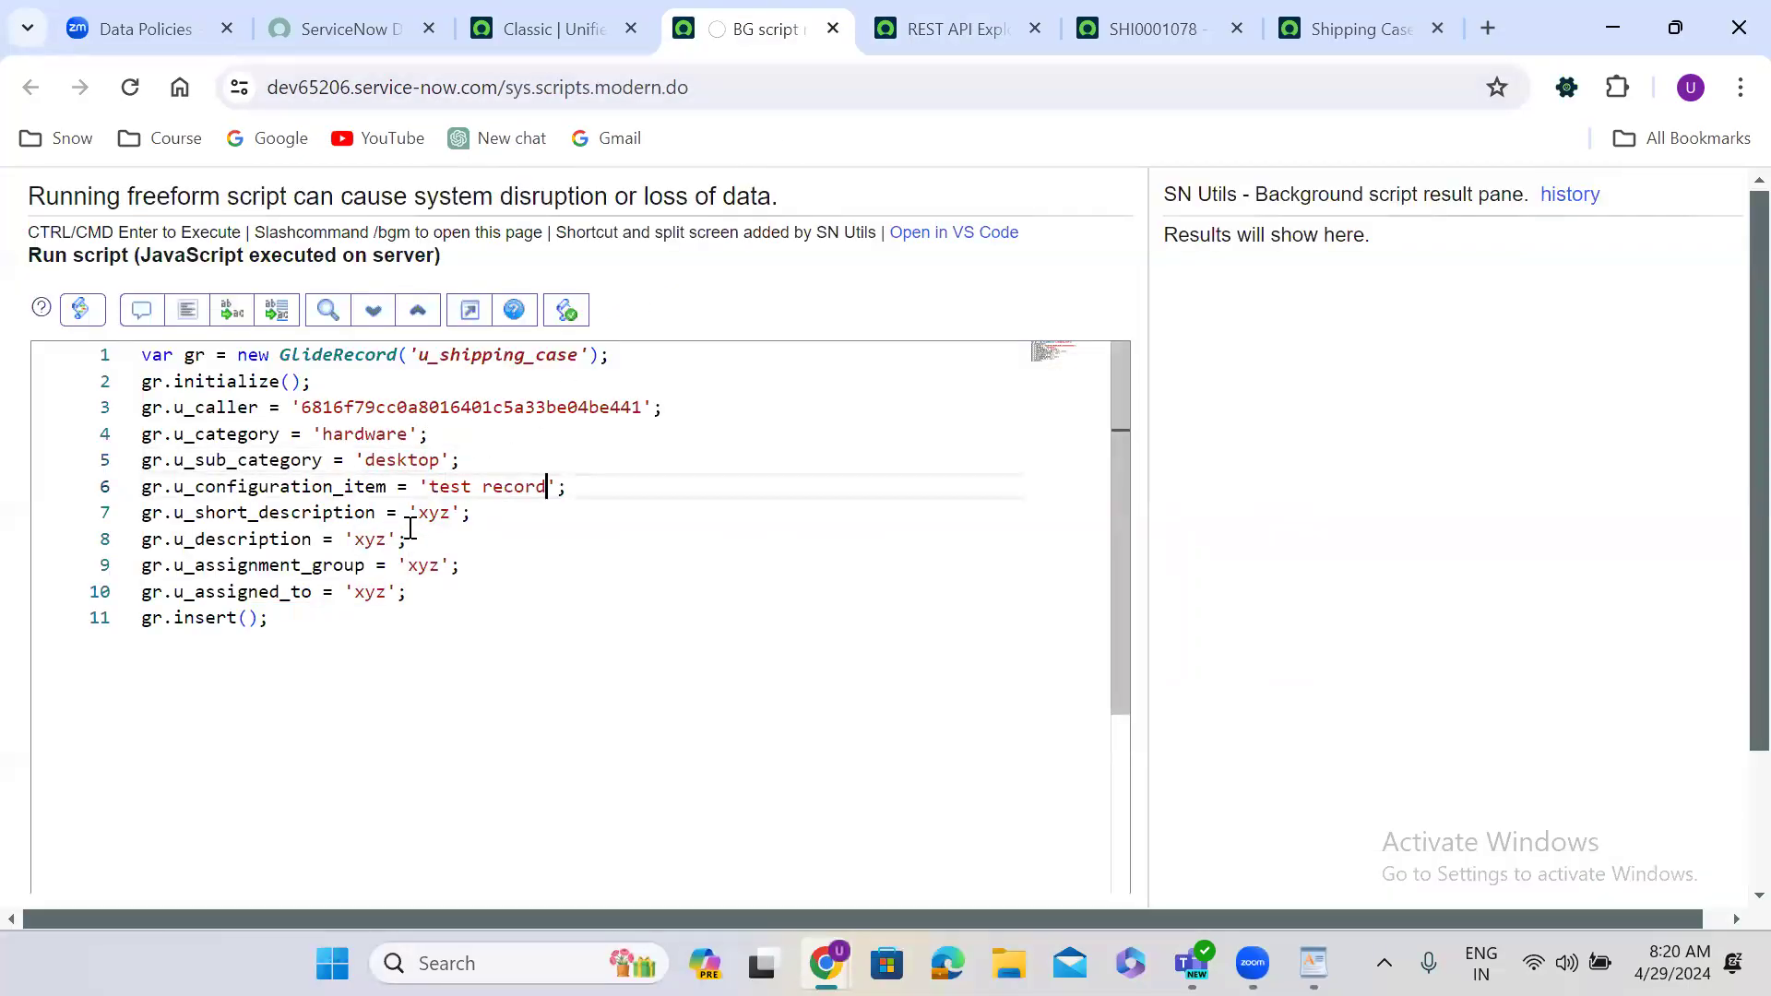
Step: Set the script's u_short_description to "test record" and copy the Configuration Item sys_id from the REST request body into u_configuration_item
double_click(435, 513)
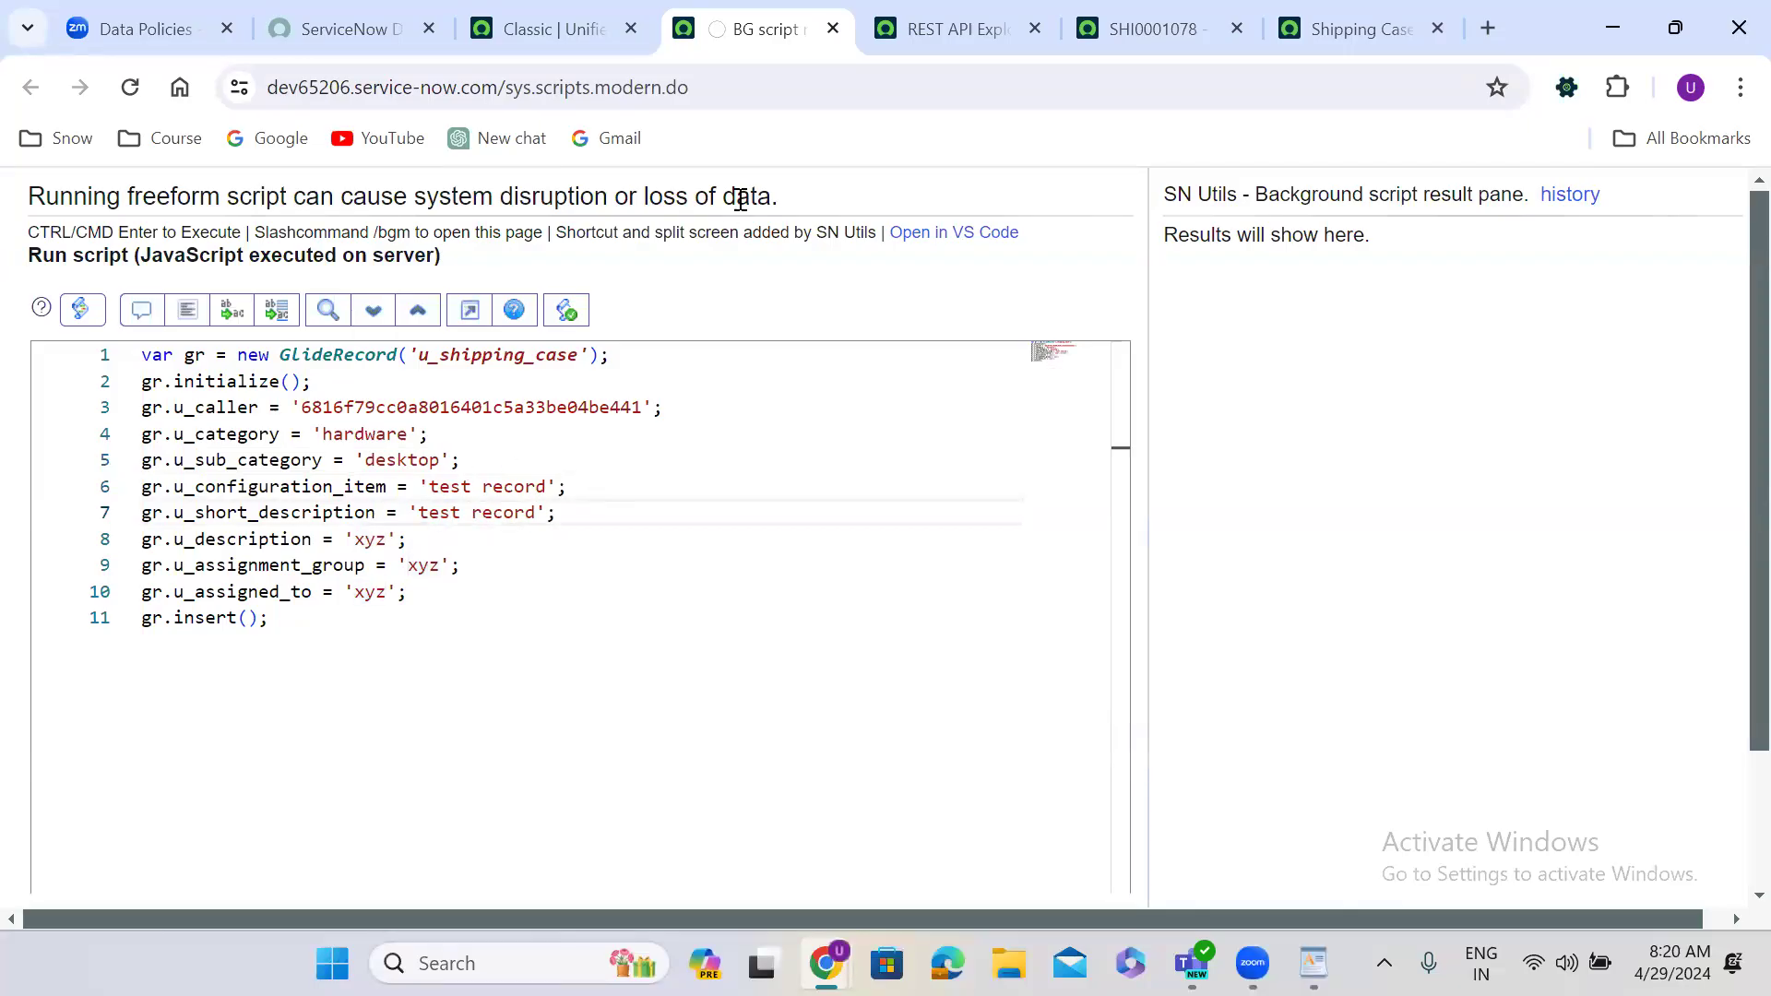
left_click(955, 26)
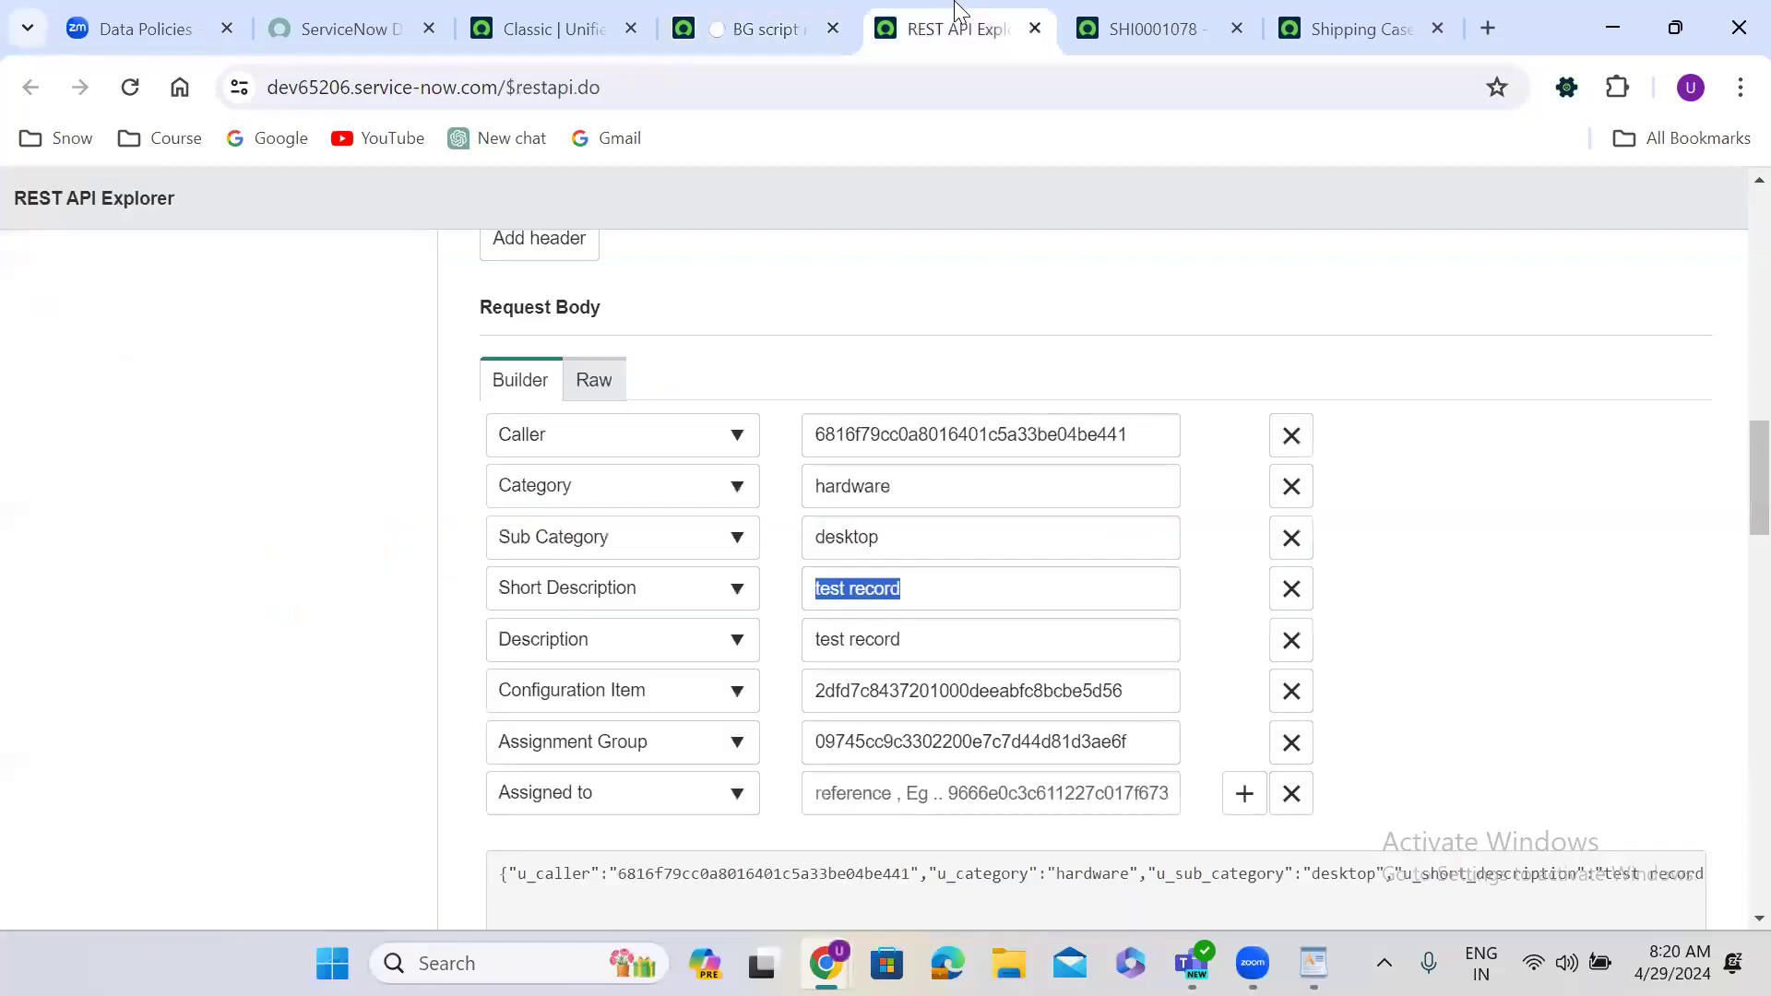
double_click(932, 693)
key("ctrl+c")
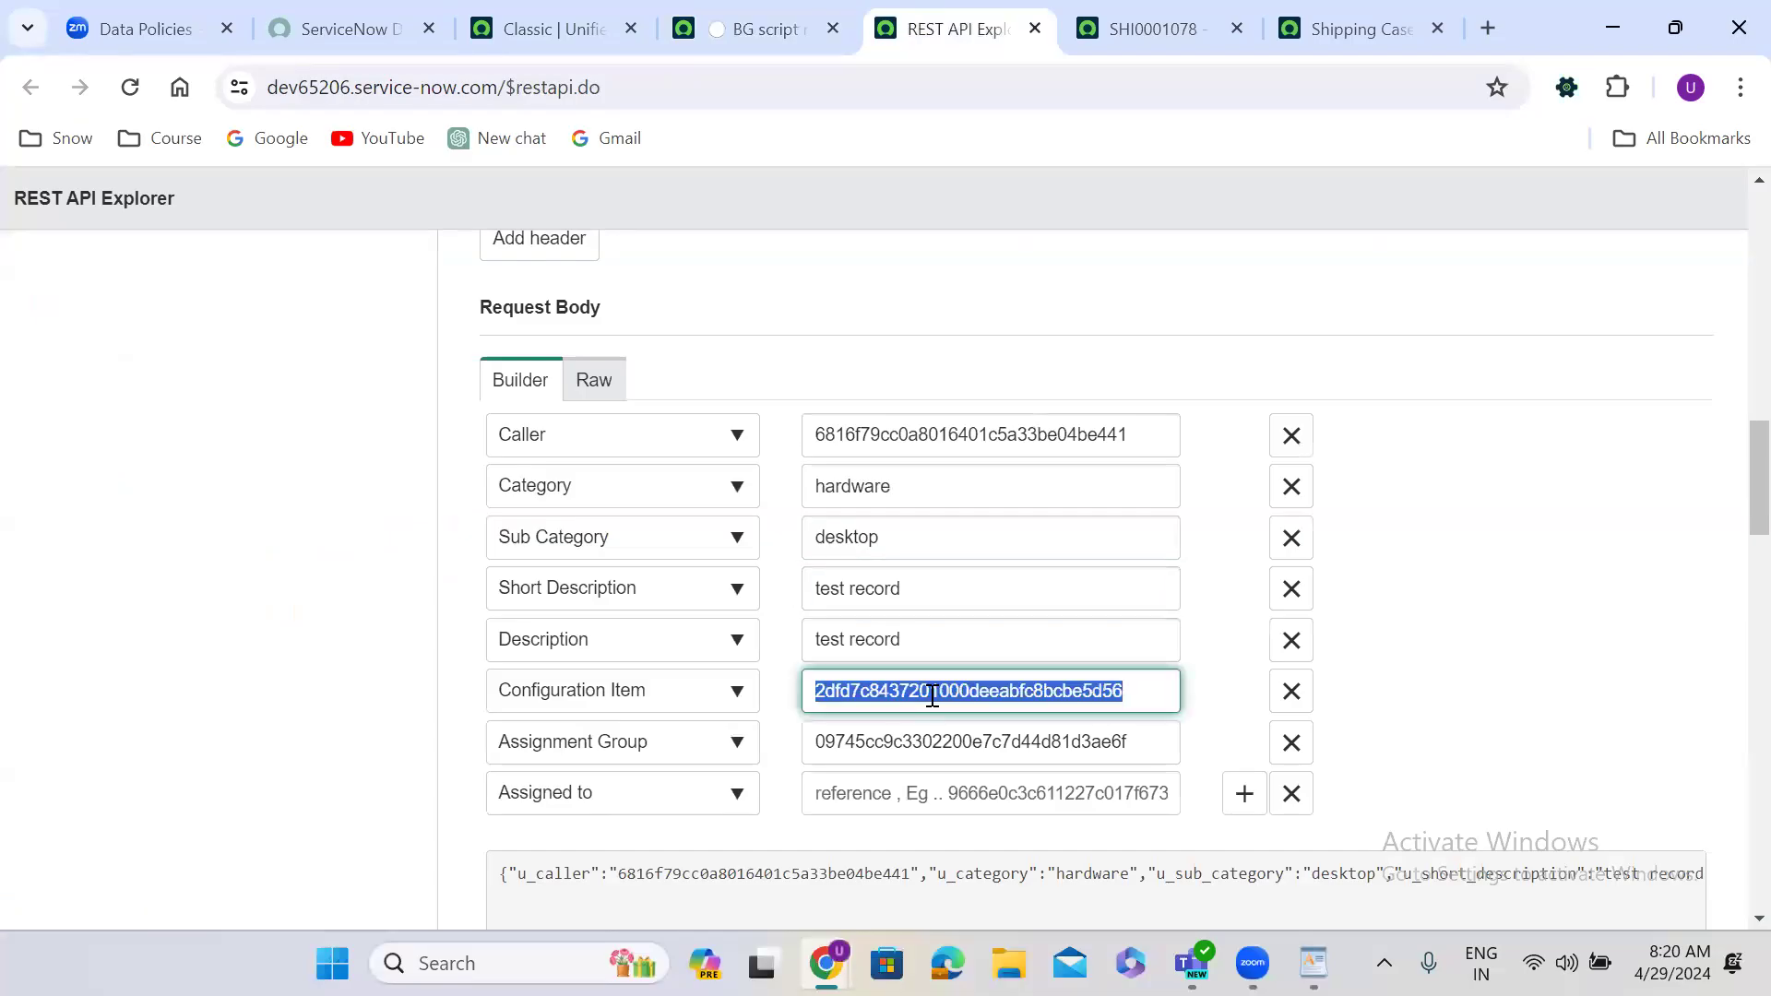
left_click(749, 25)
left_click_drag(429, 487, 548, 489)
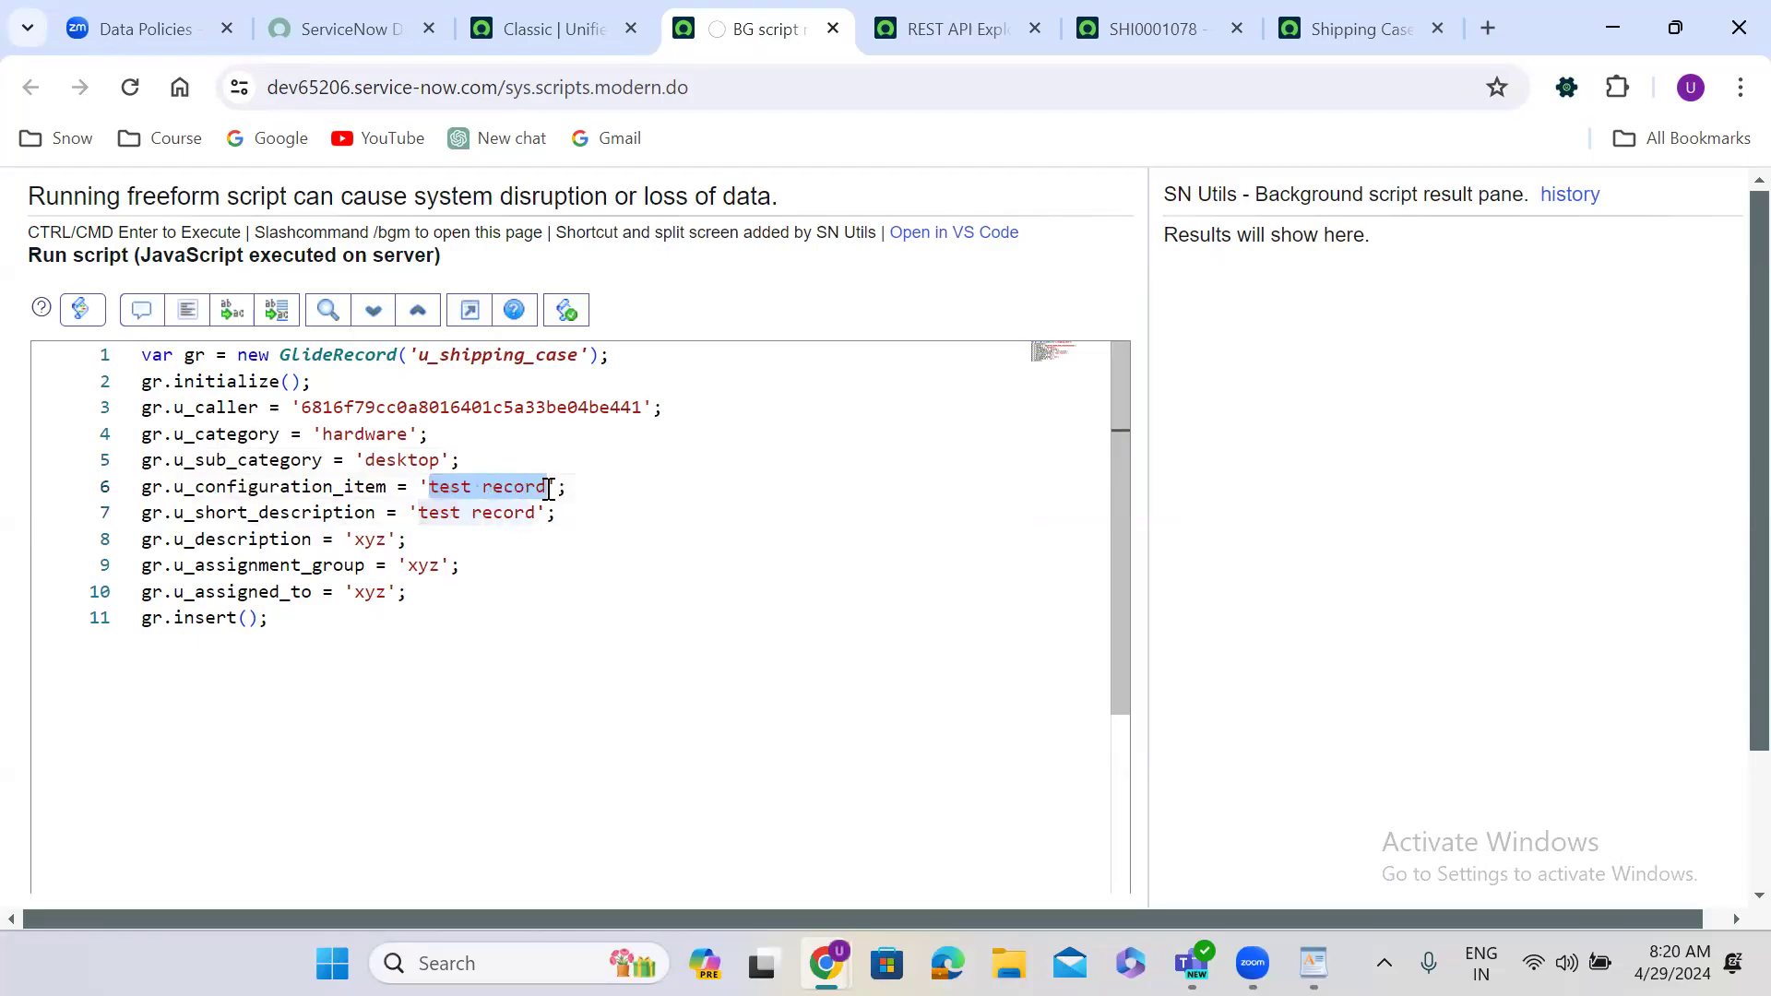
key("ctrl+v")
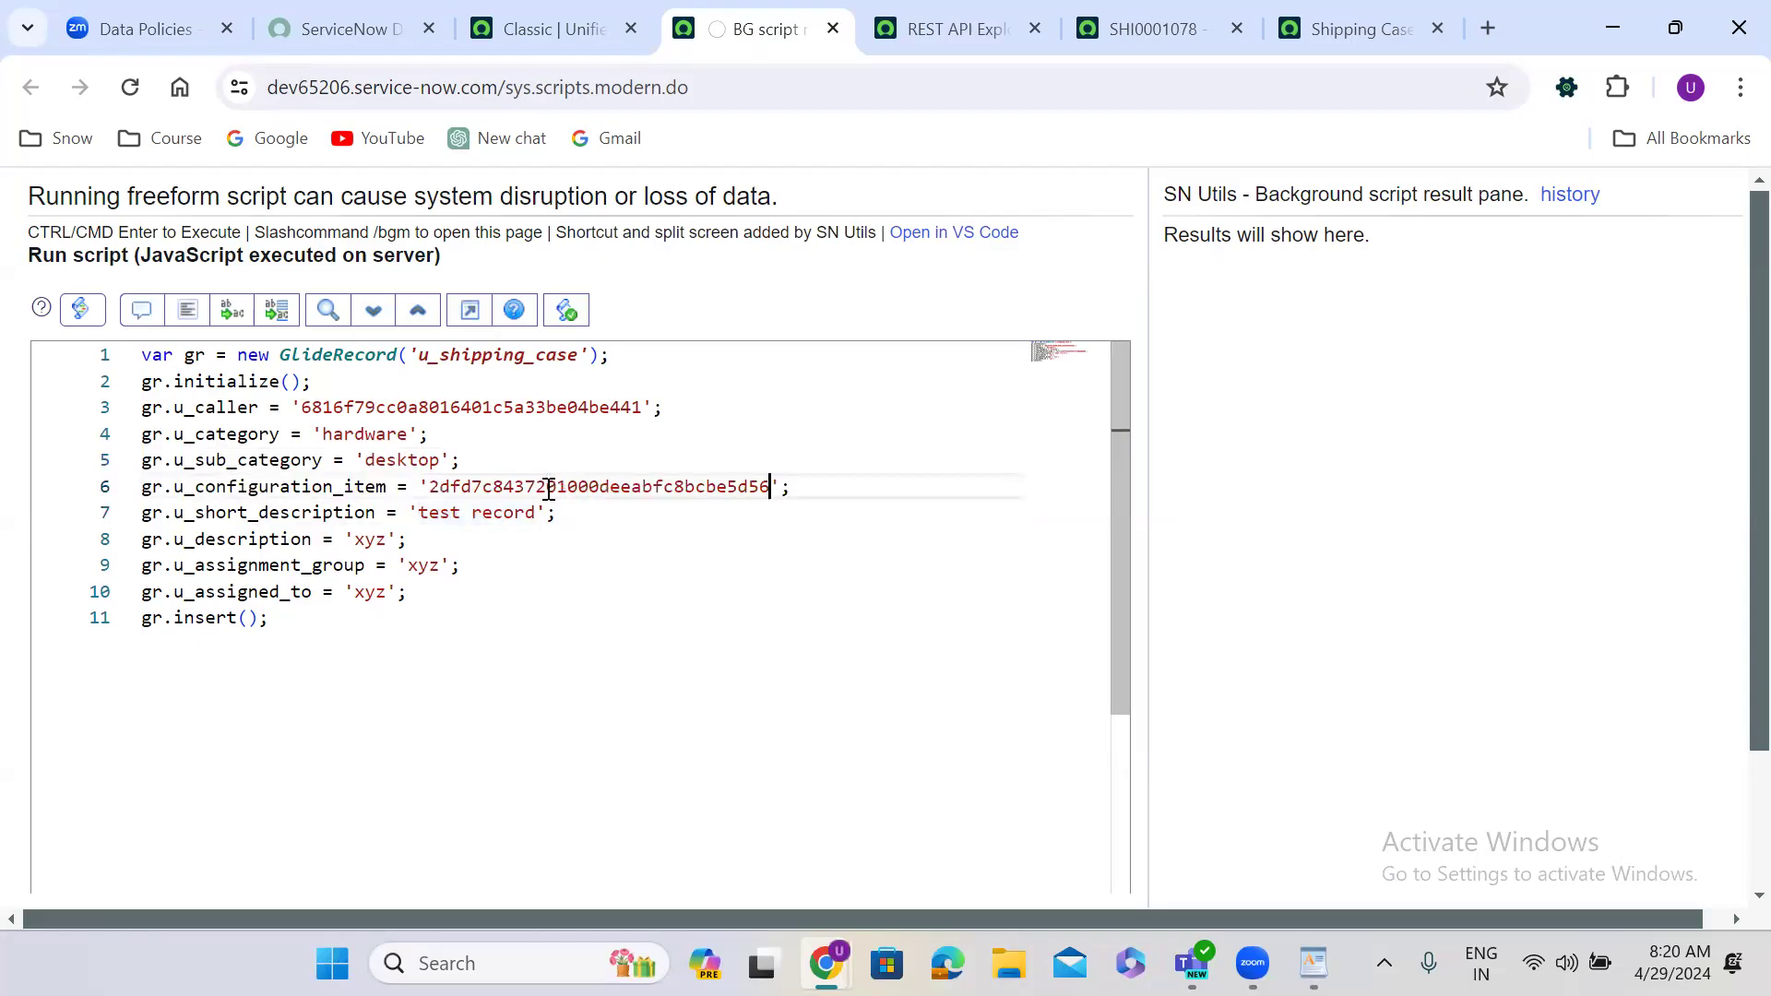
Step: Copy the "test record" text from the script's u_short_description value into the u_description value
left_click(413, 515)
left_click_drag(419, 515, 536, 522)
key("ctrl+c")
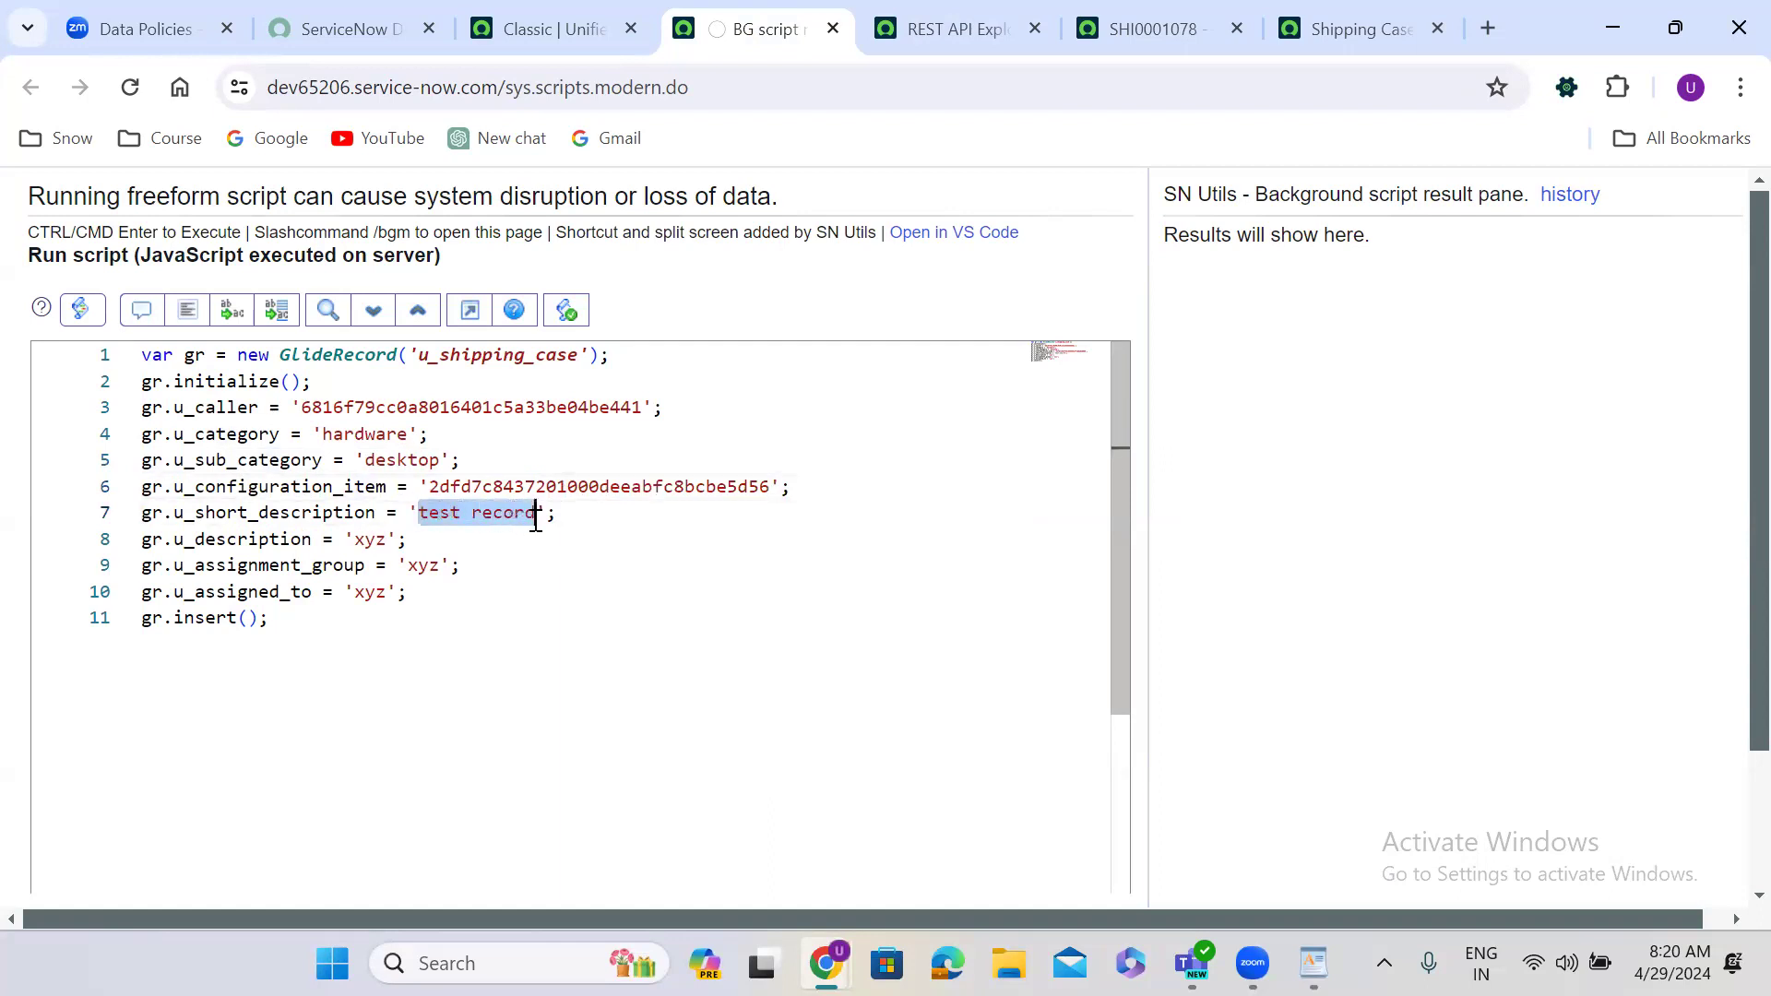
double_click(370, 542)
key("ctrl+v")
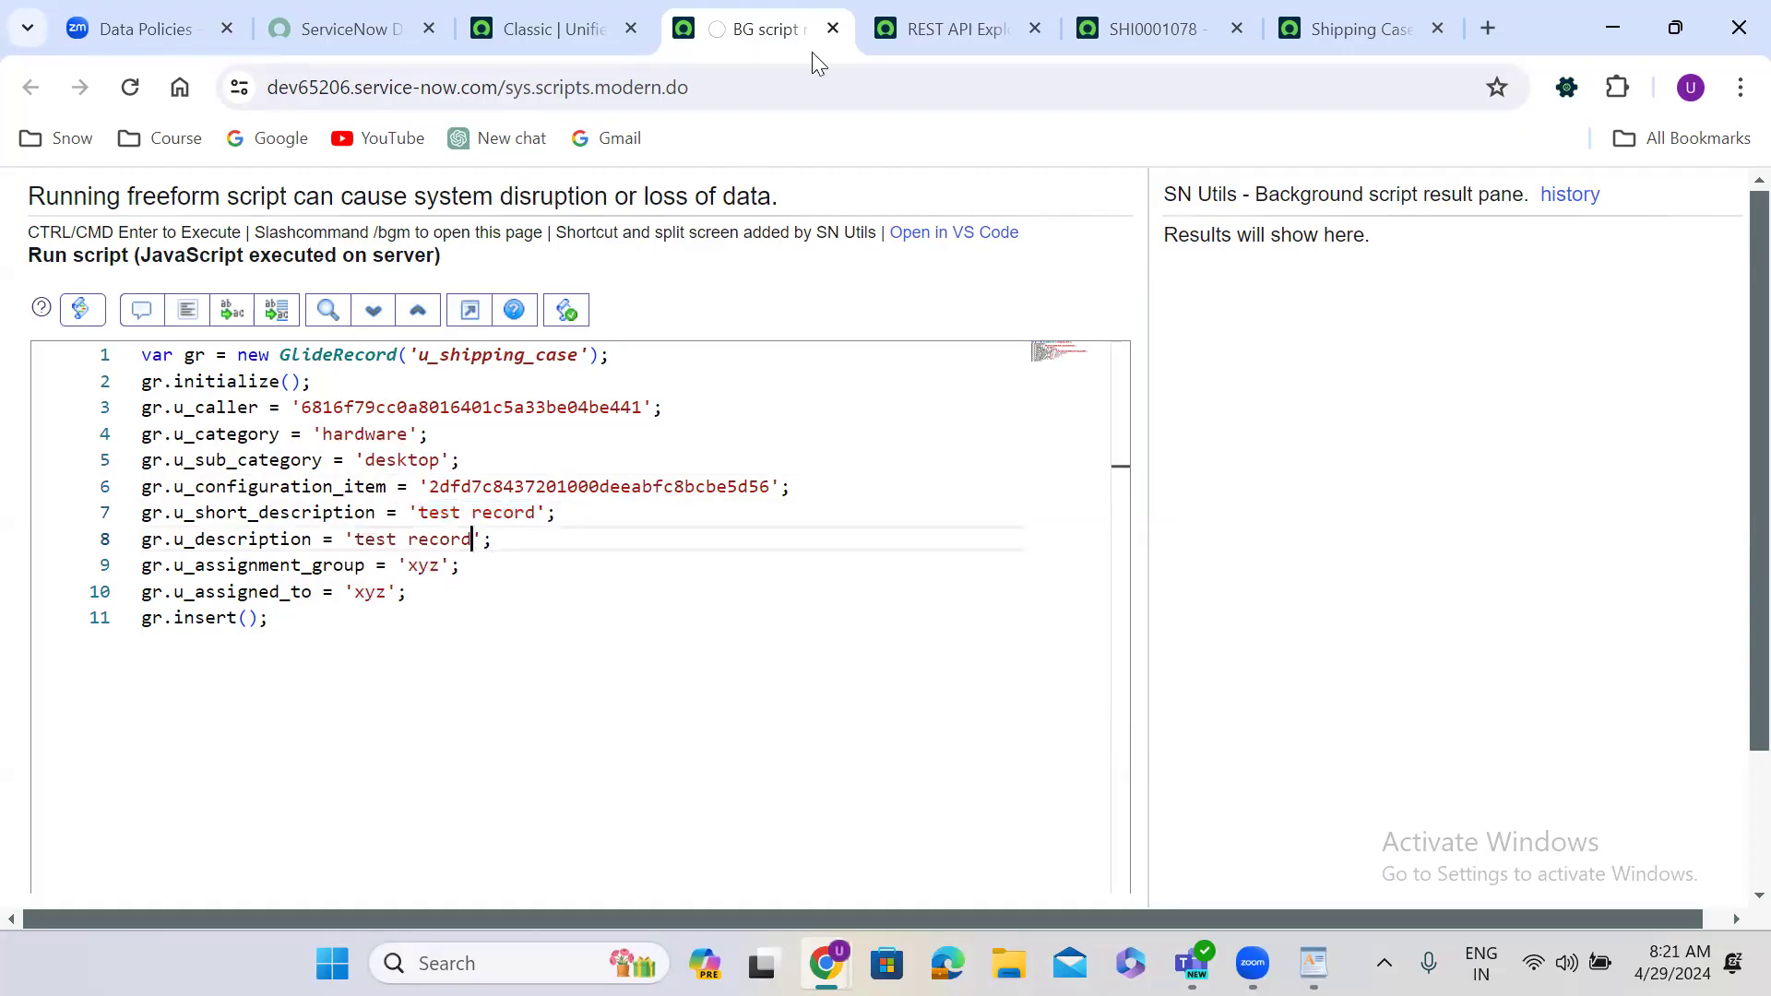
Step: Copy the Assignment Group sys_id from the REST API Explorer request body into the script's u_assignment_group value
left_click(910, 19)
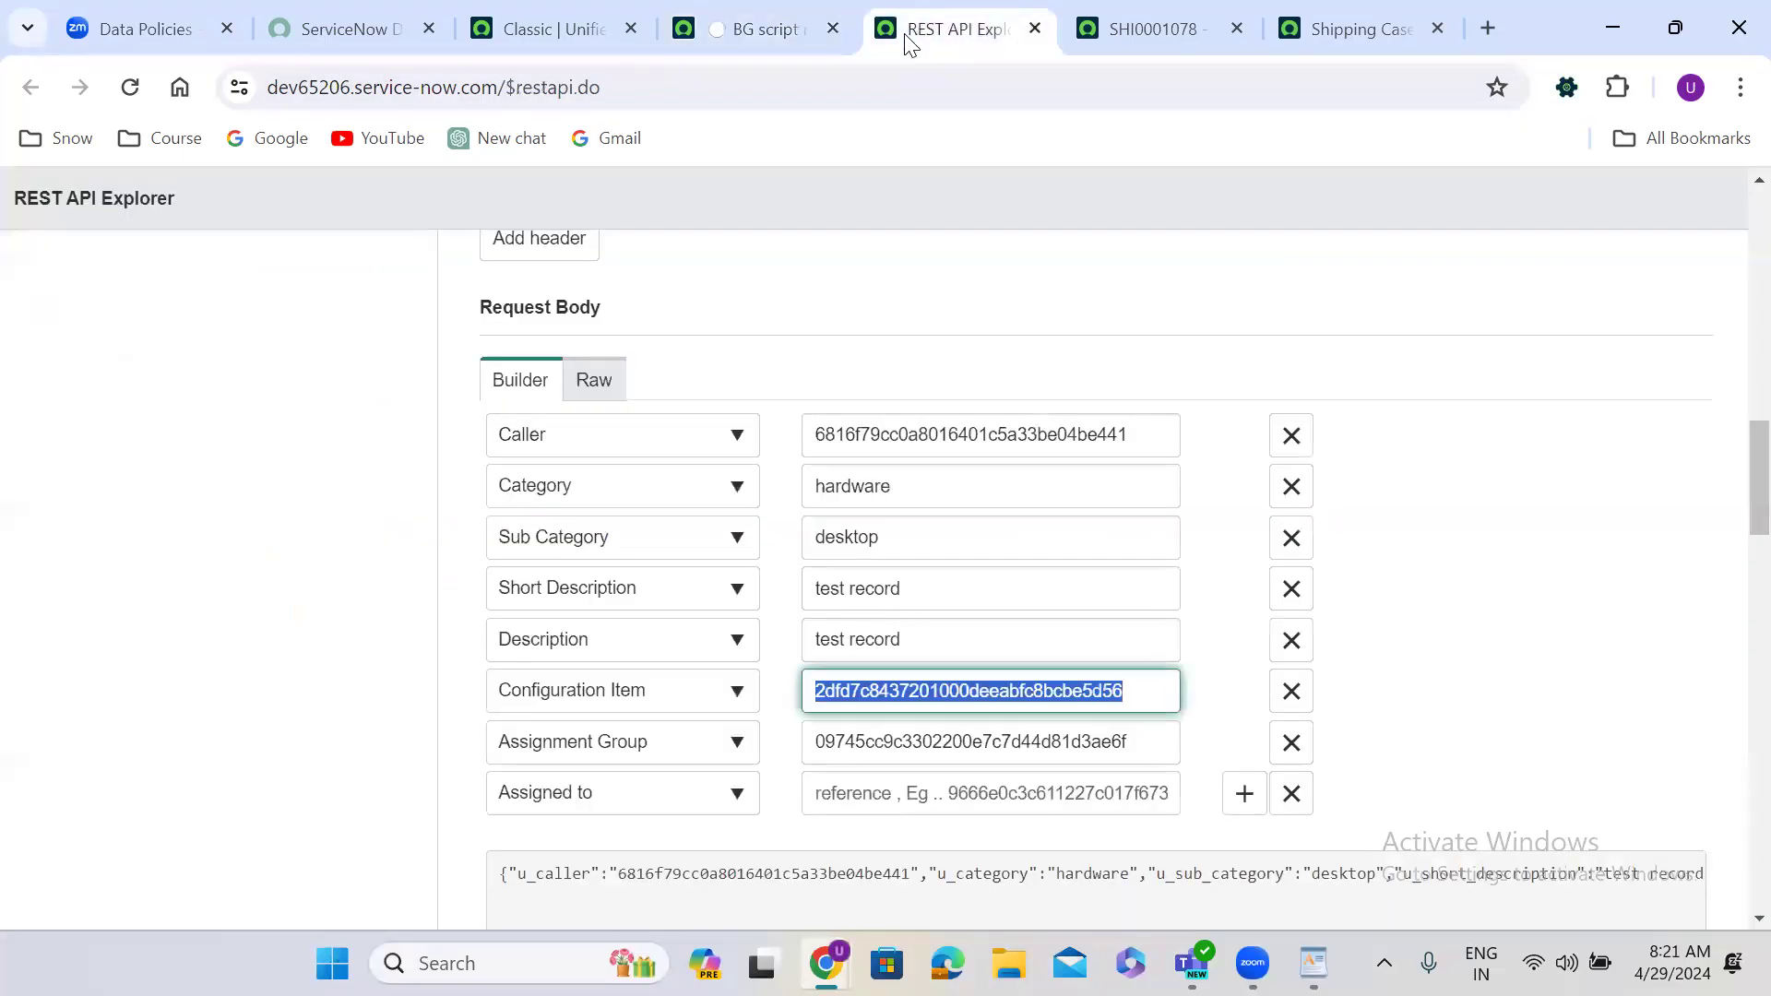
left_click(889, 718)
double_click(867, 738)
key("ctrl+c")
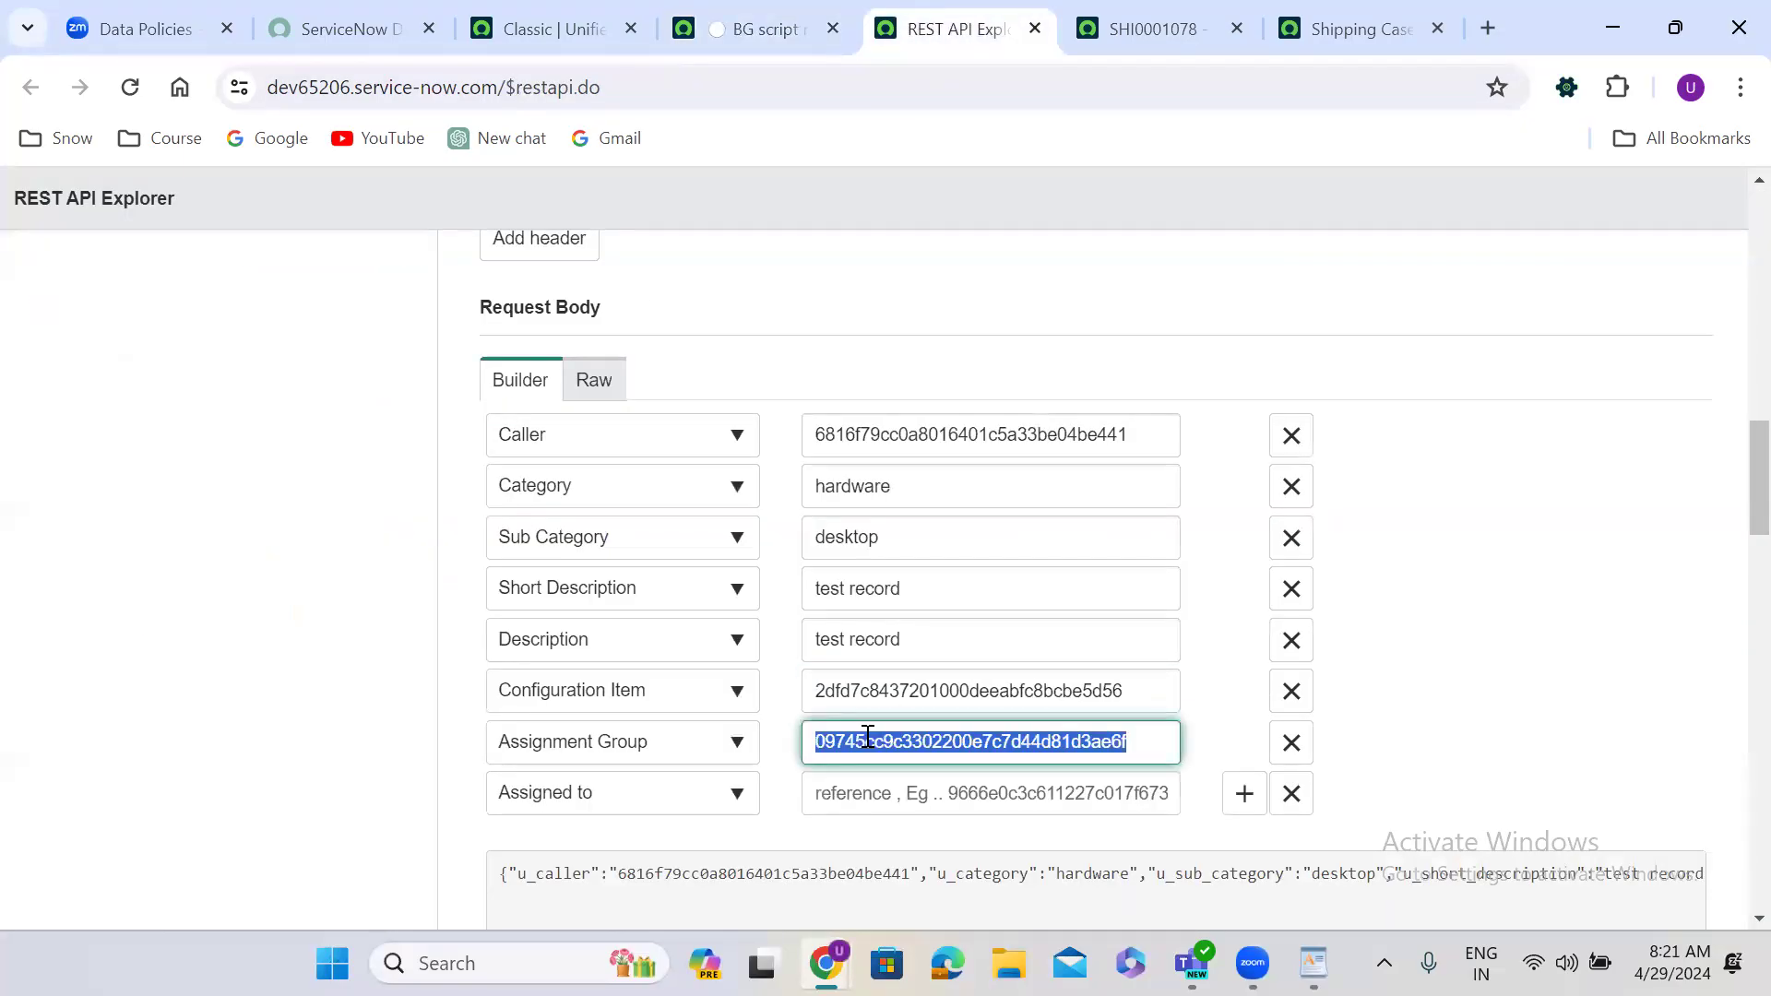
left_click(732, 13)
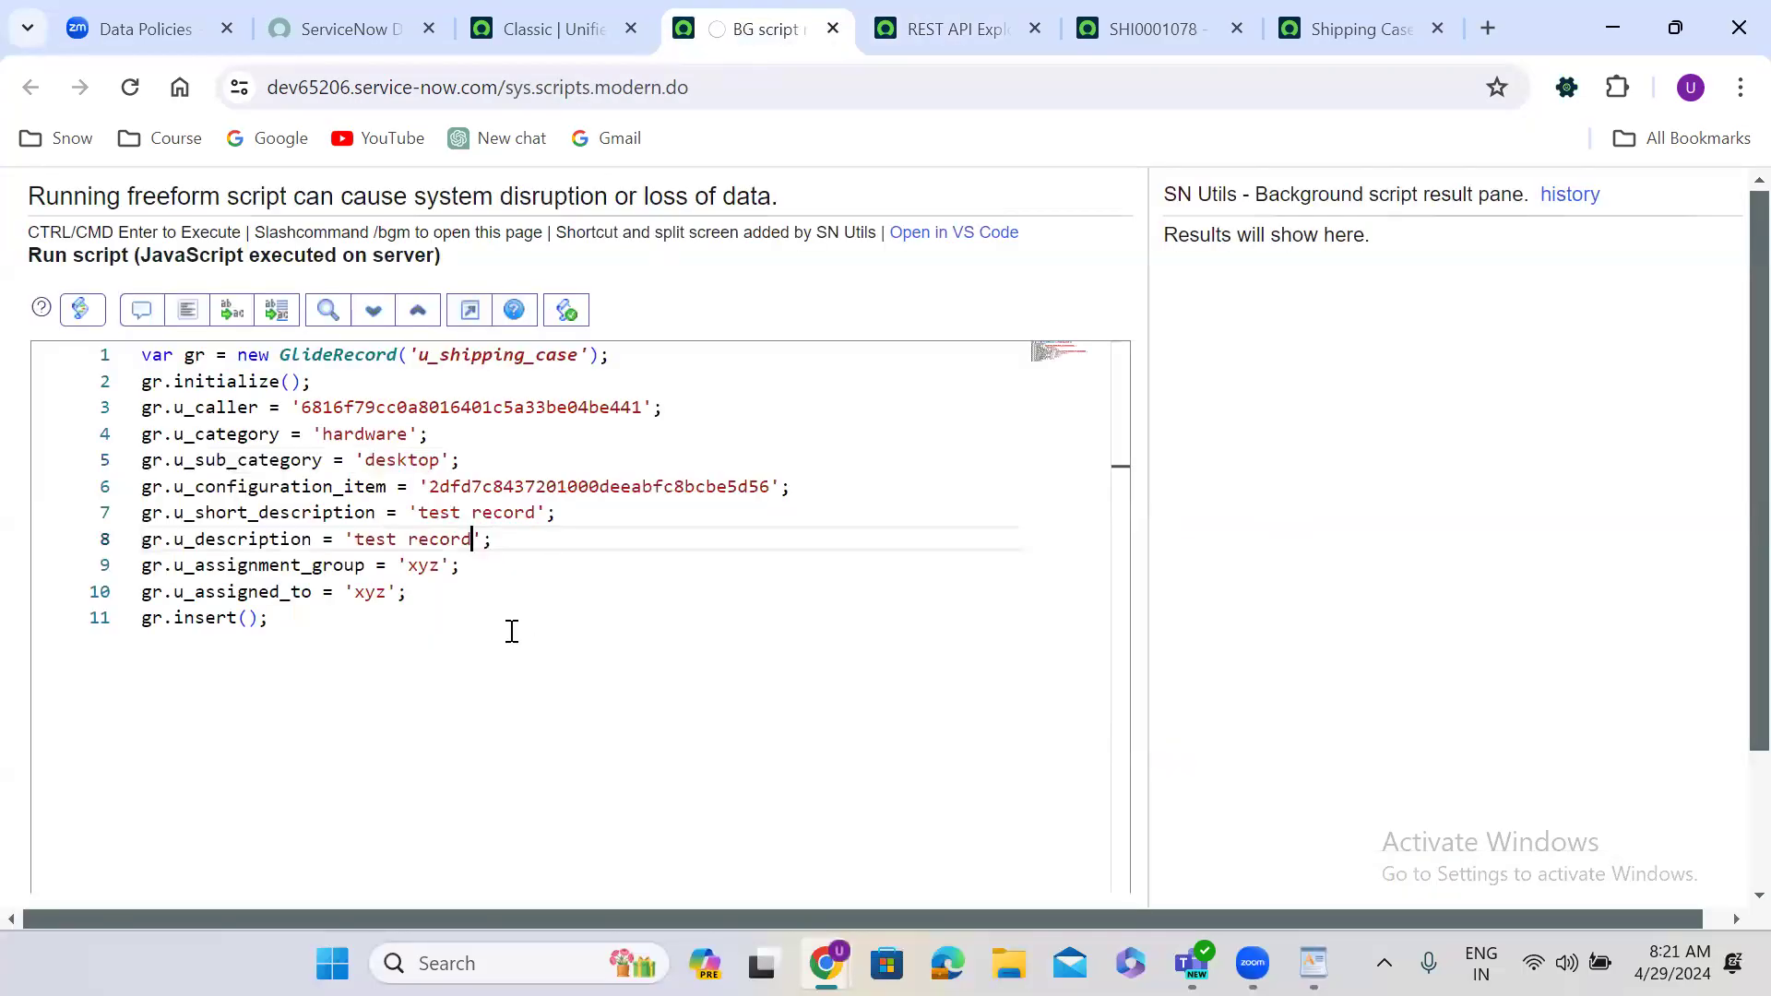
double_click(433, 566)
key("ctrl+v")
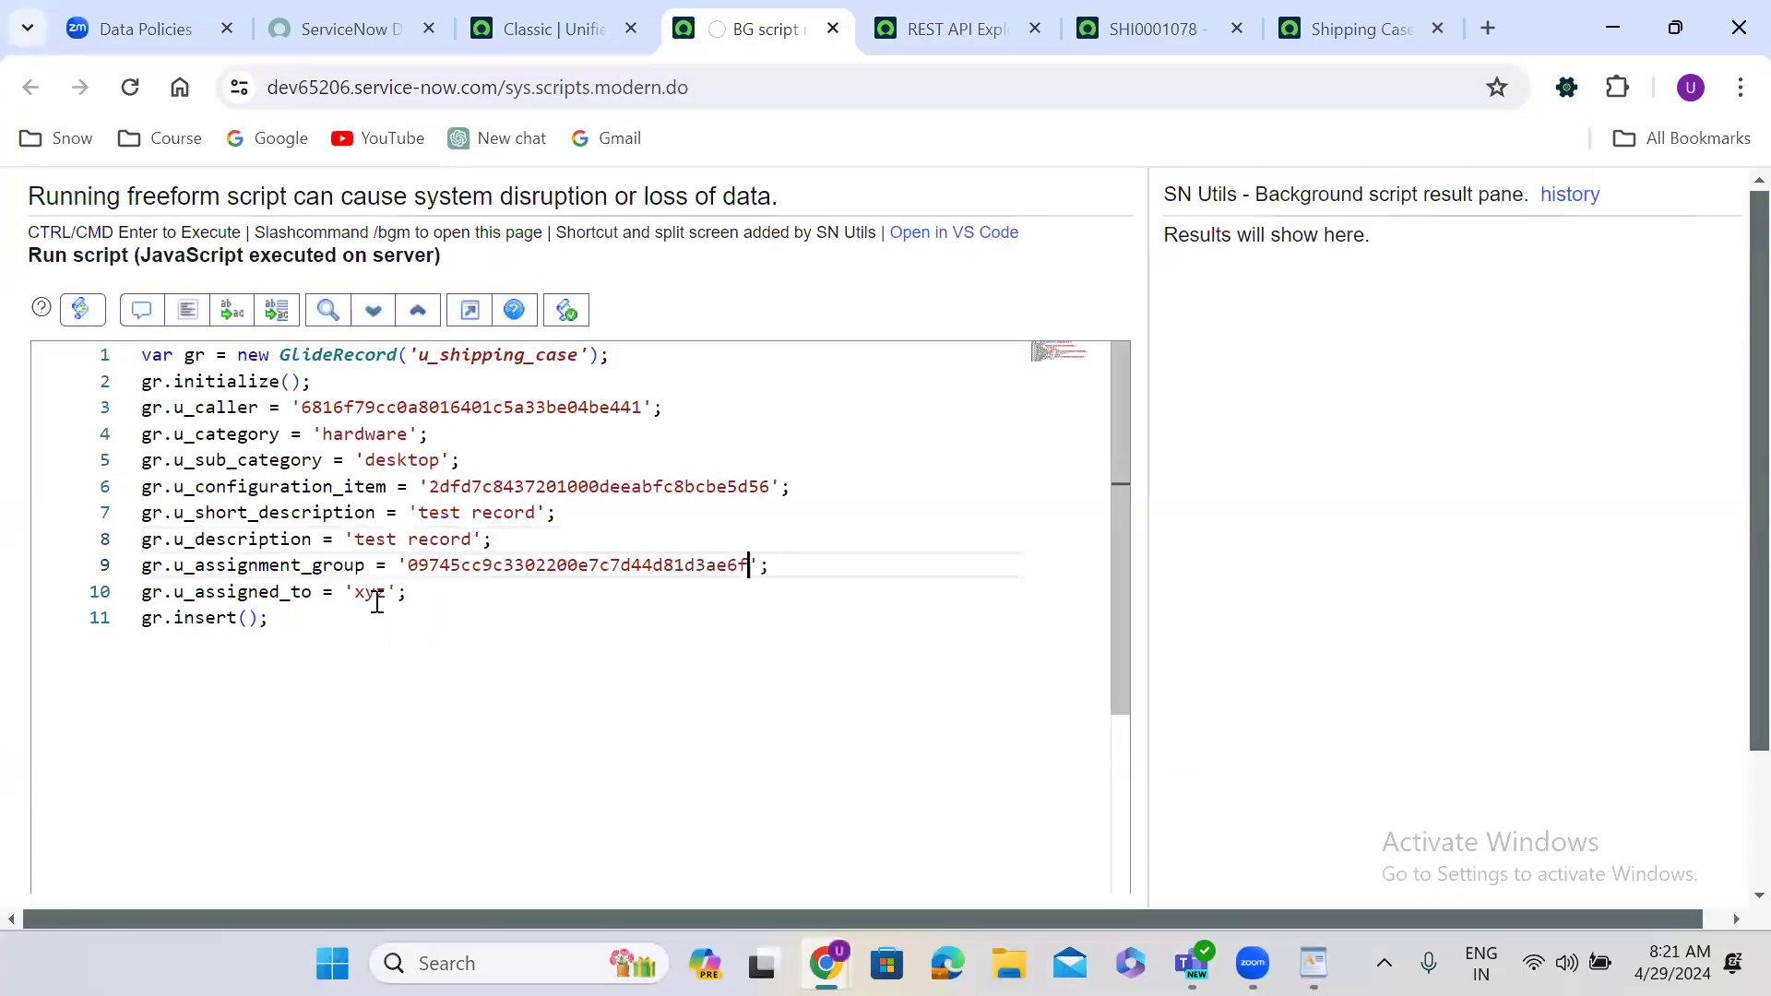
Step: Empty the script's u_assigned_to value and run the background script in the global scope
double_click(375, 593)
key("BackSpace")
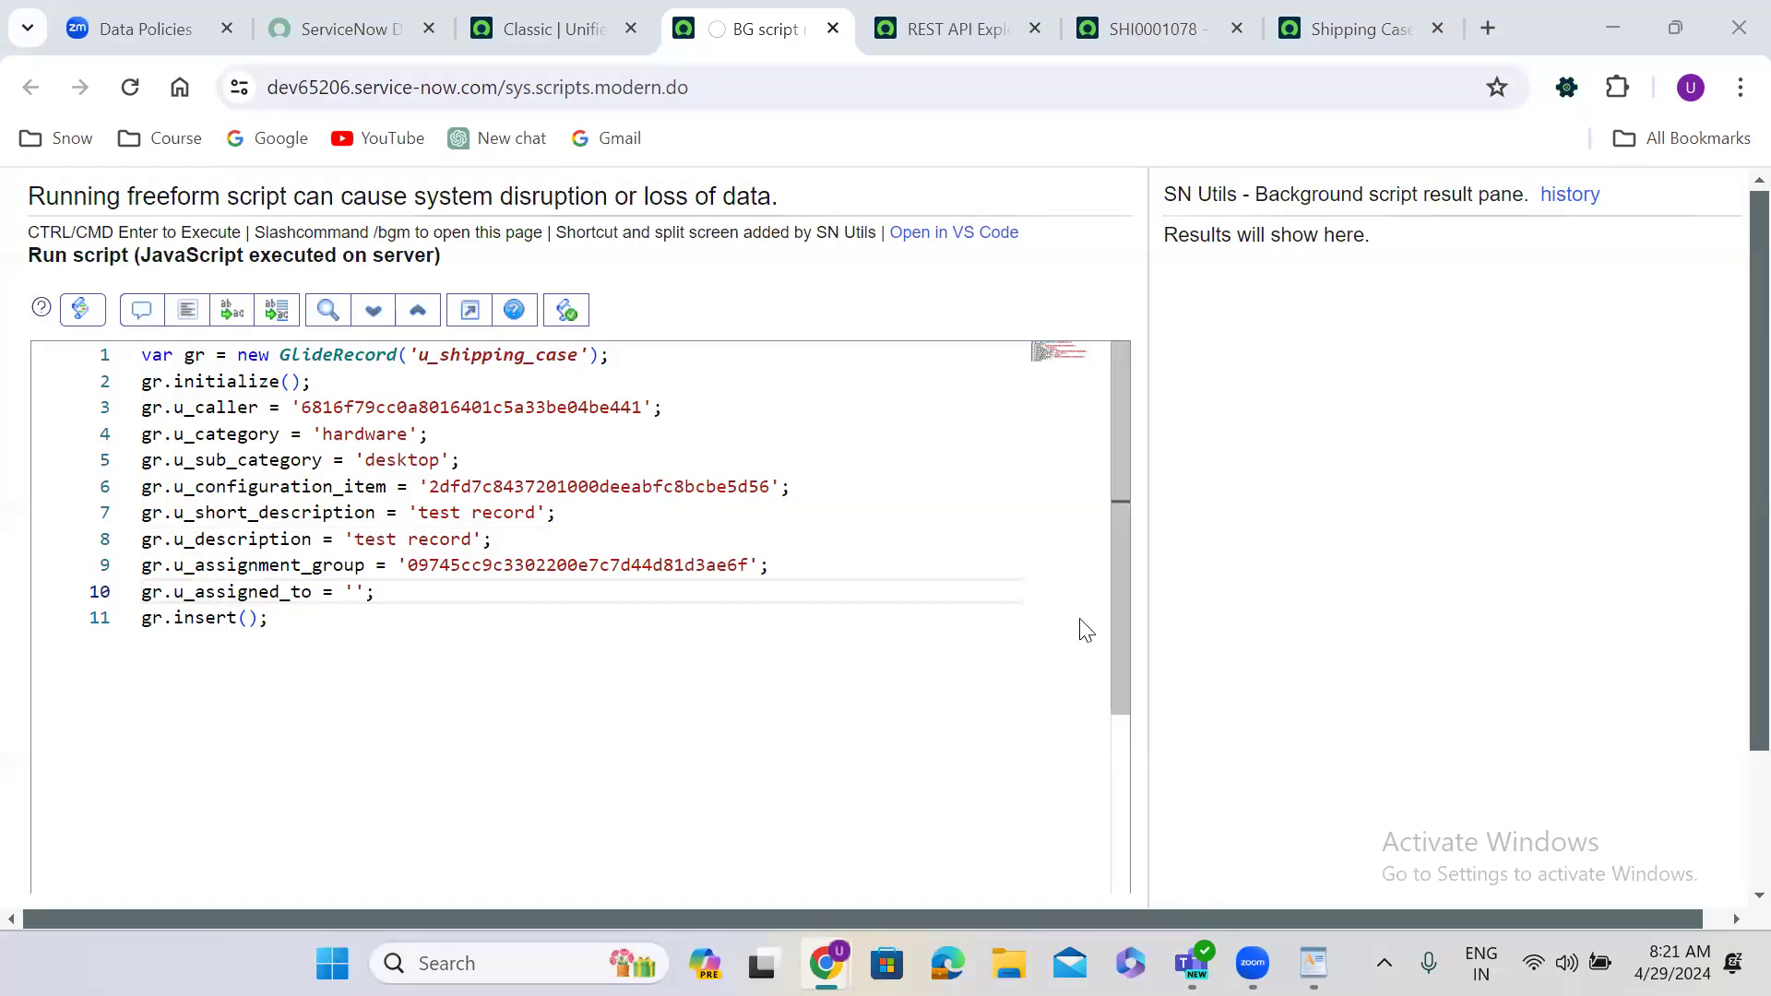
double_click(472, 355)
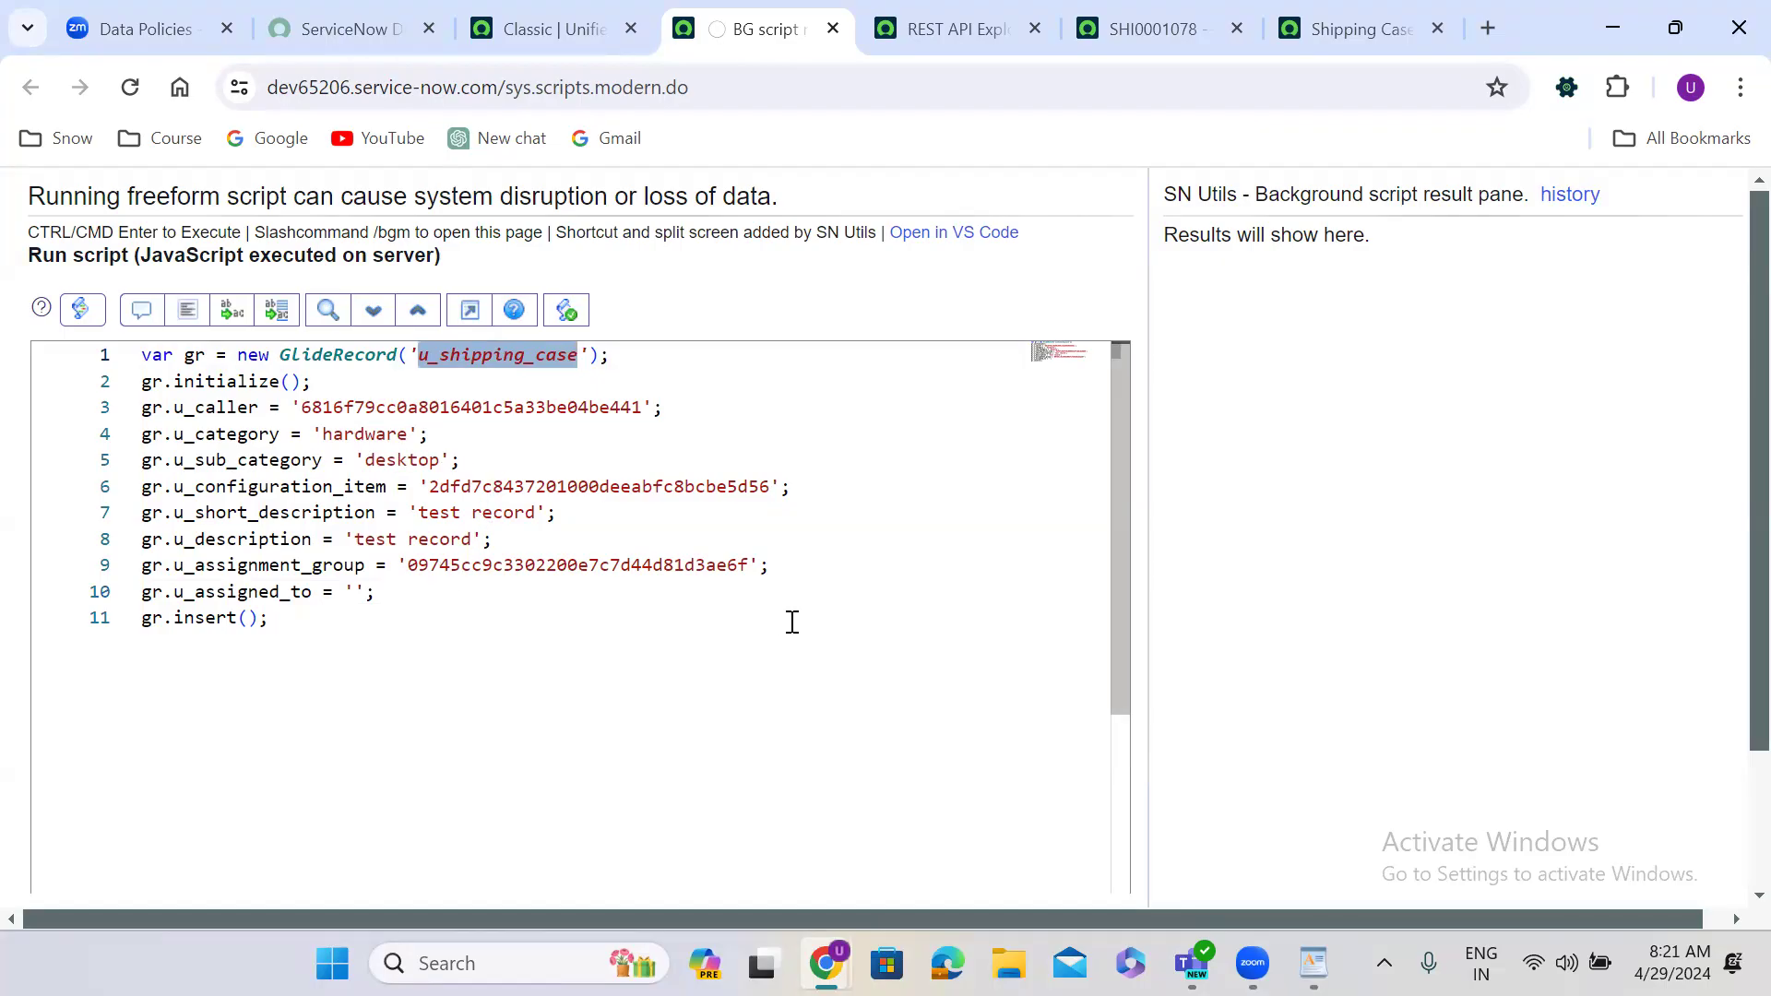
scroll(1142, 688, "down", 2)
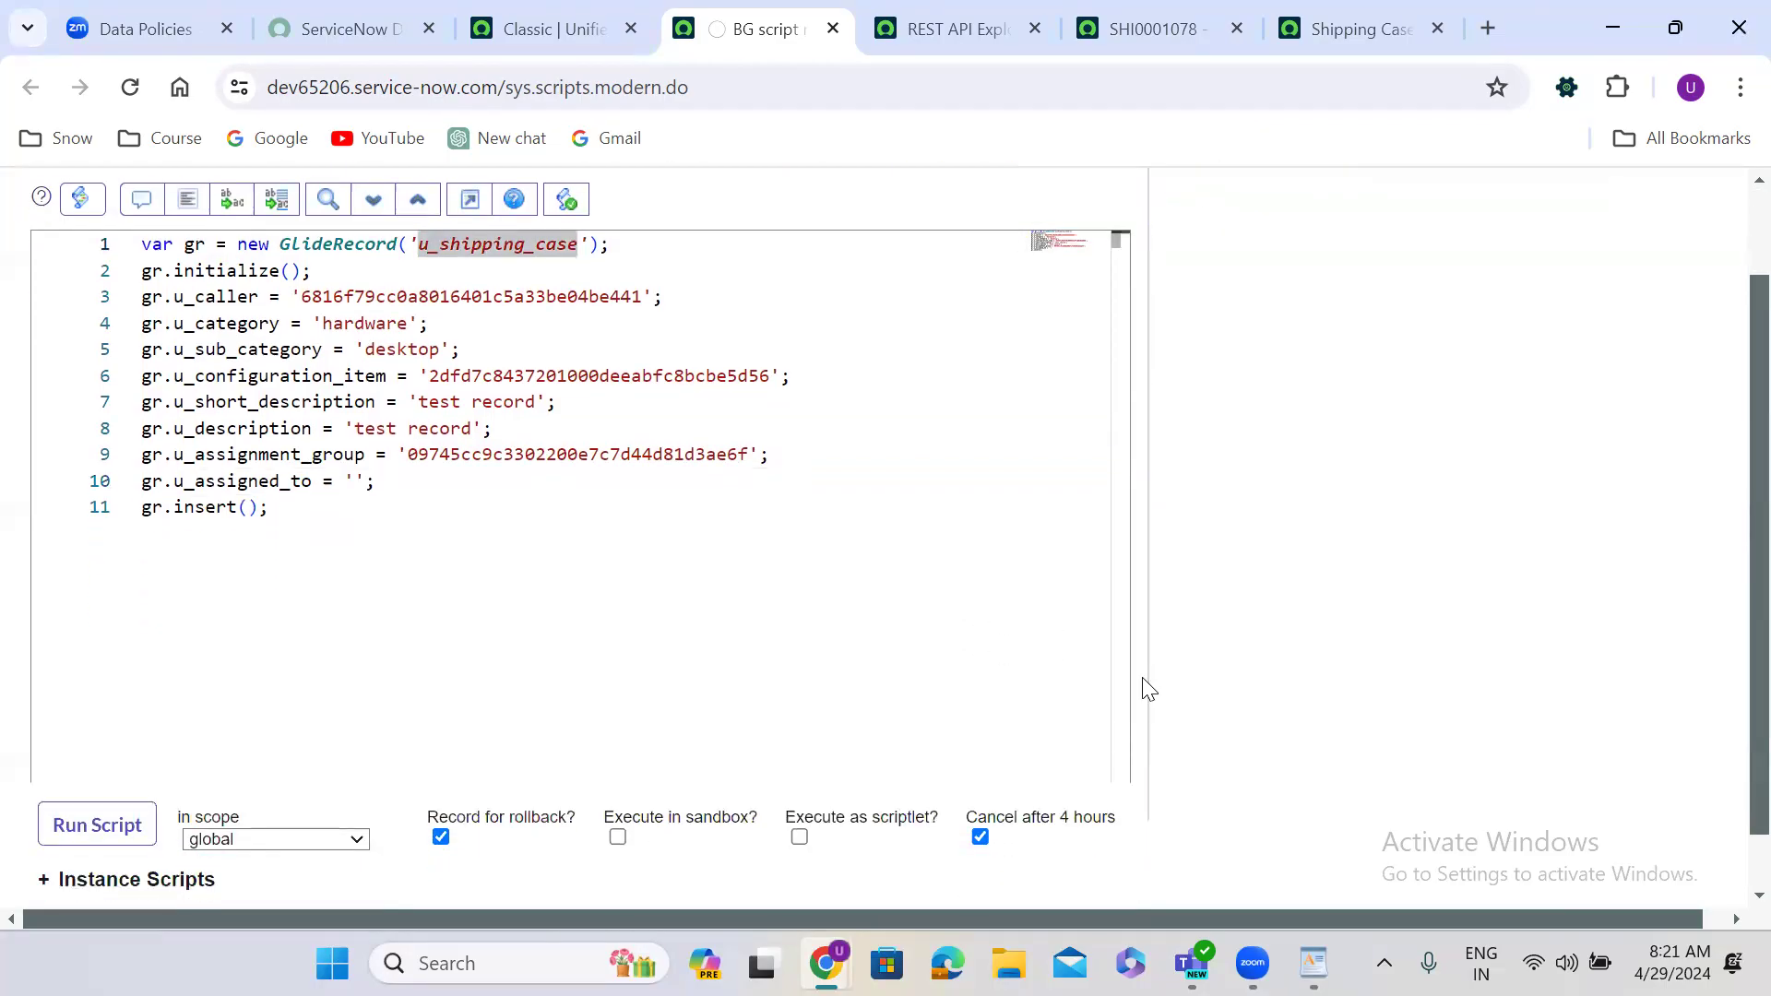
left_click(98, 775)
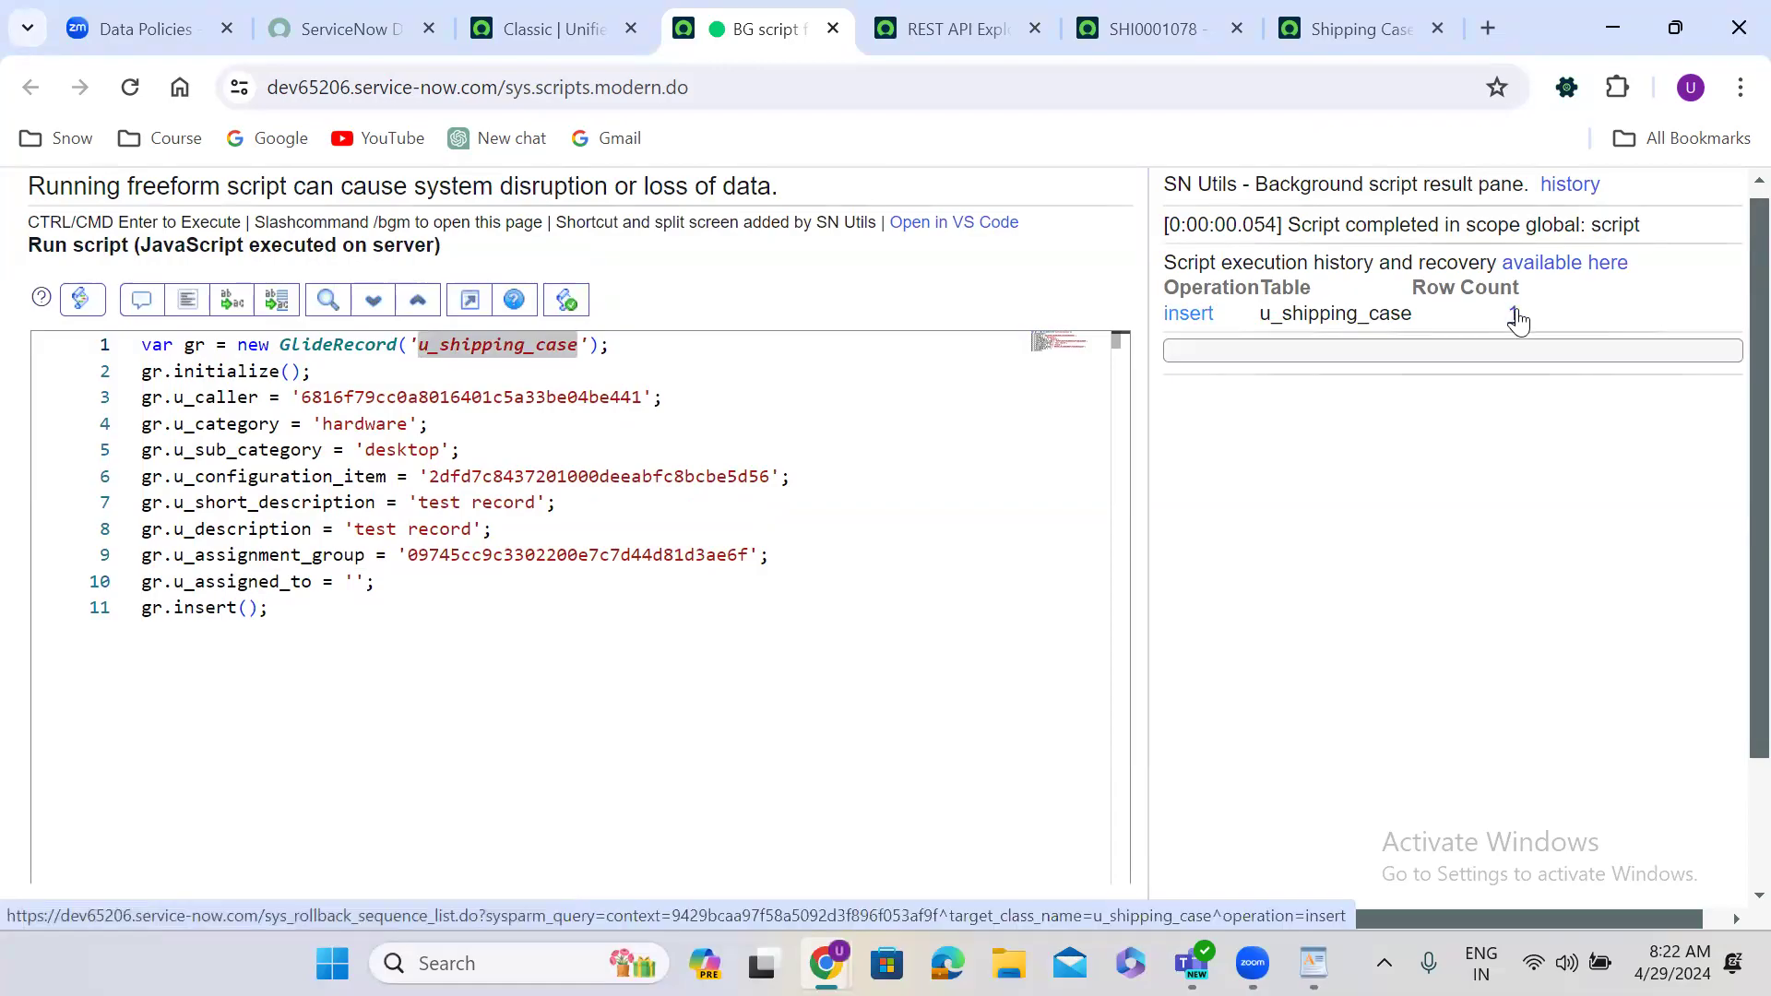
Step: Reload the unfiltered Shipping Cases list to check for the record inserted by the script
left_click(1314, 26)
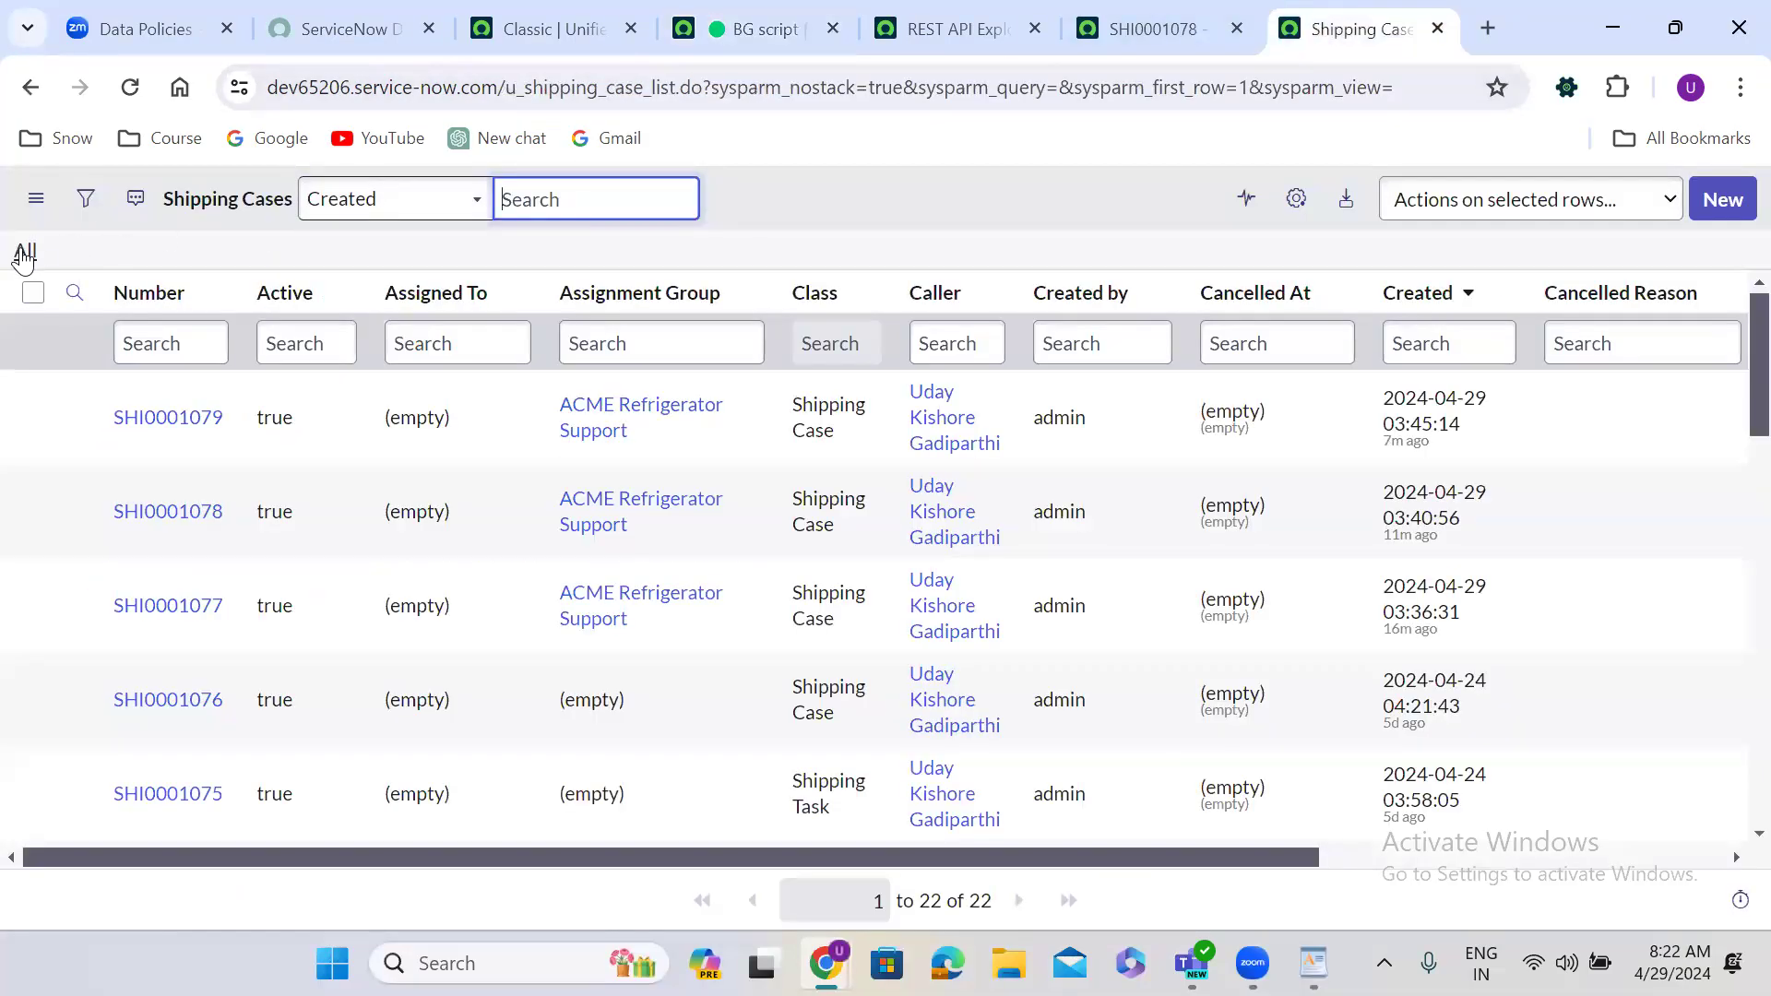
left_click(24, 255)
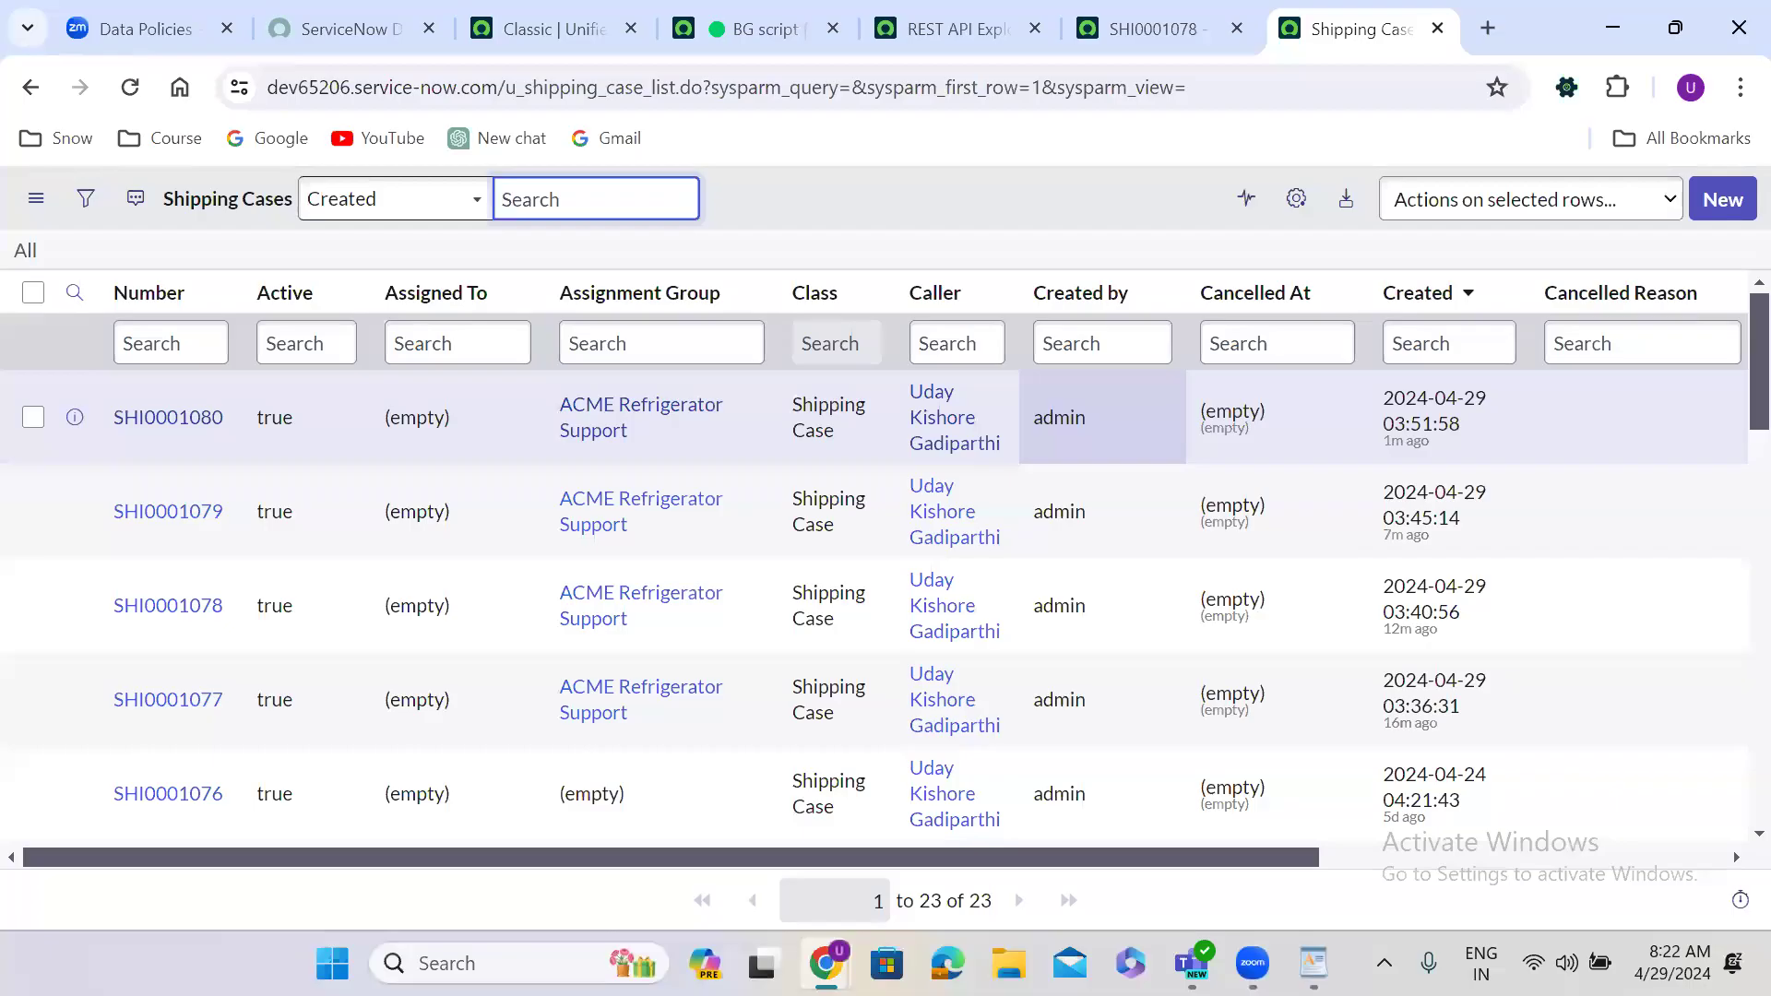
left_click(743, 941)
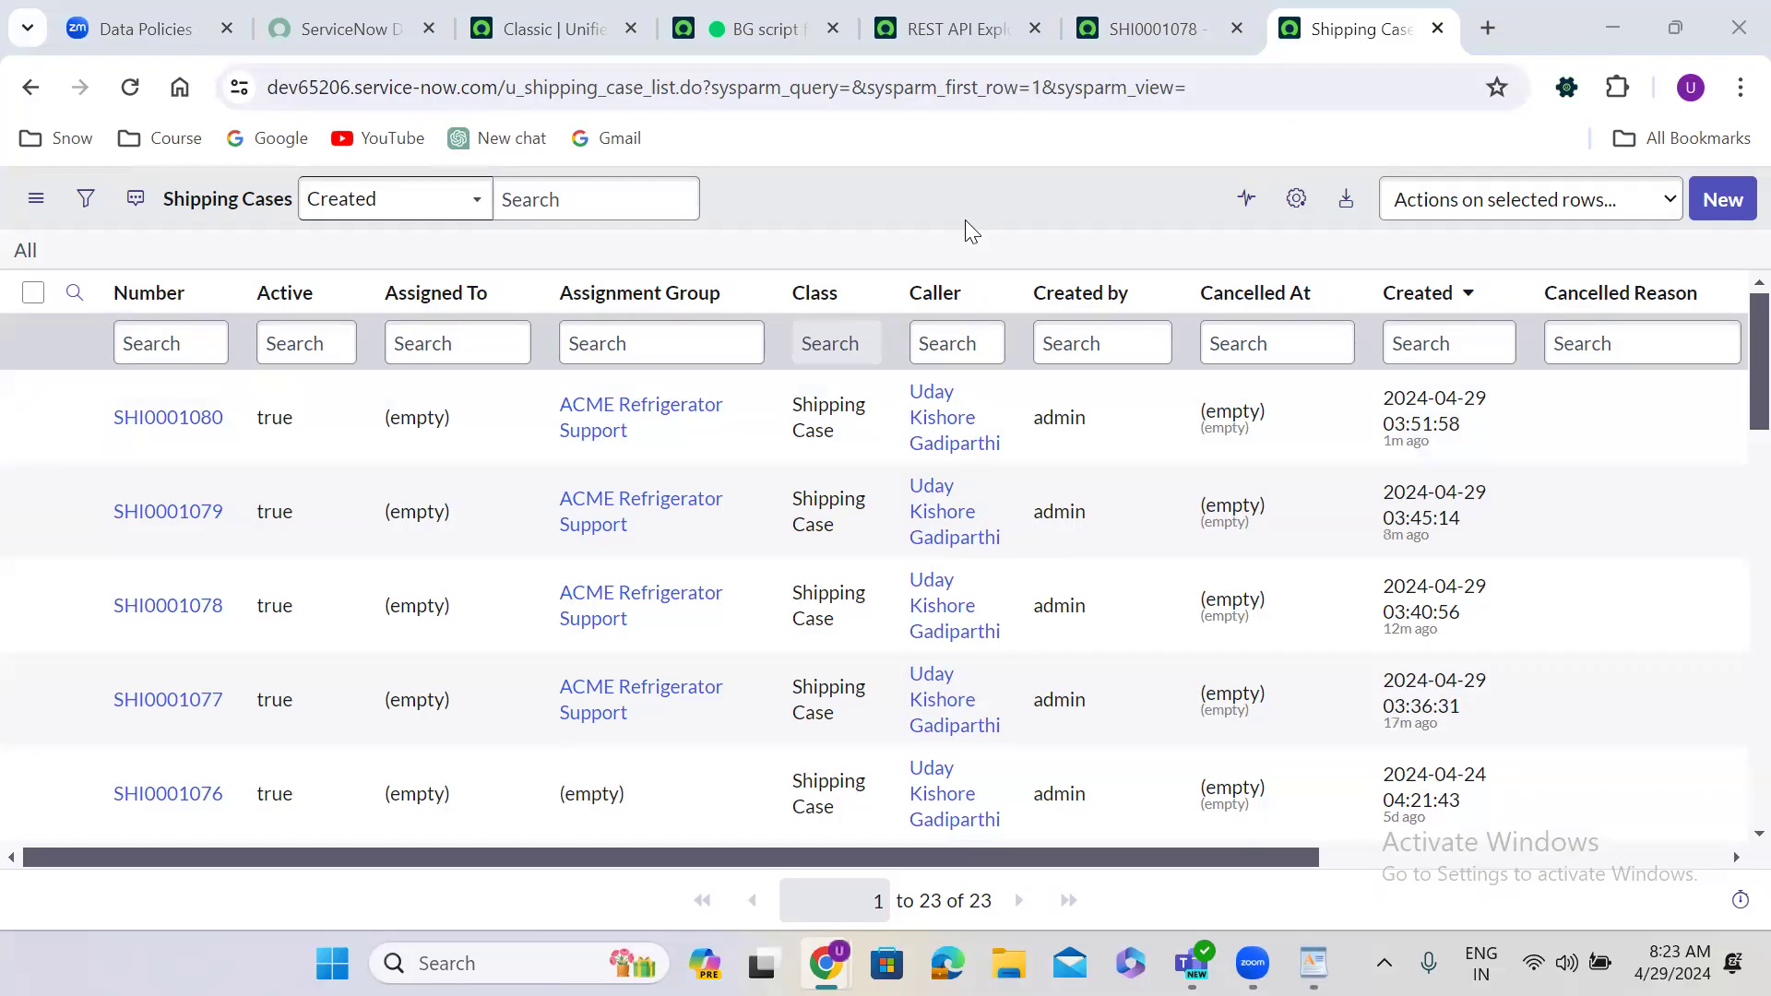
Step: Review the record creation channels, starting with EXCEL, beside the Shipping Case table in the Data Policies whiteboard diagram
left_click(184, 11)
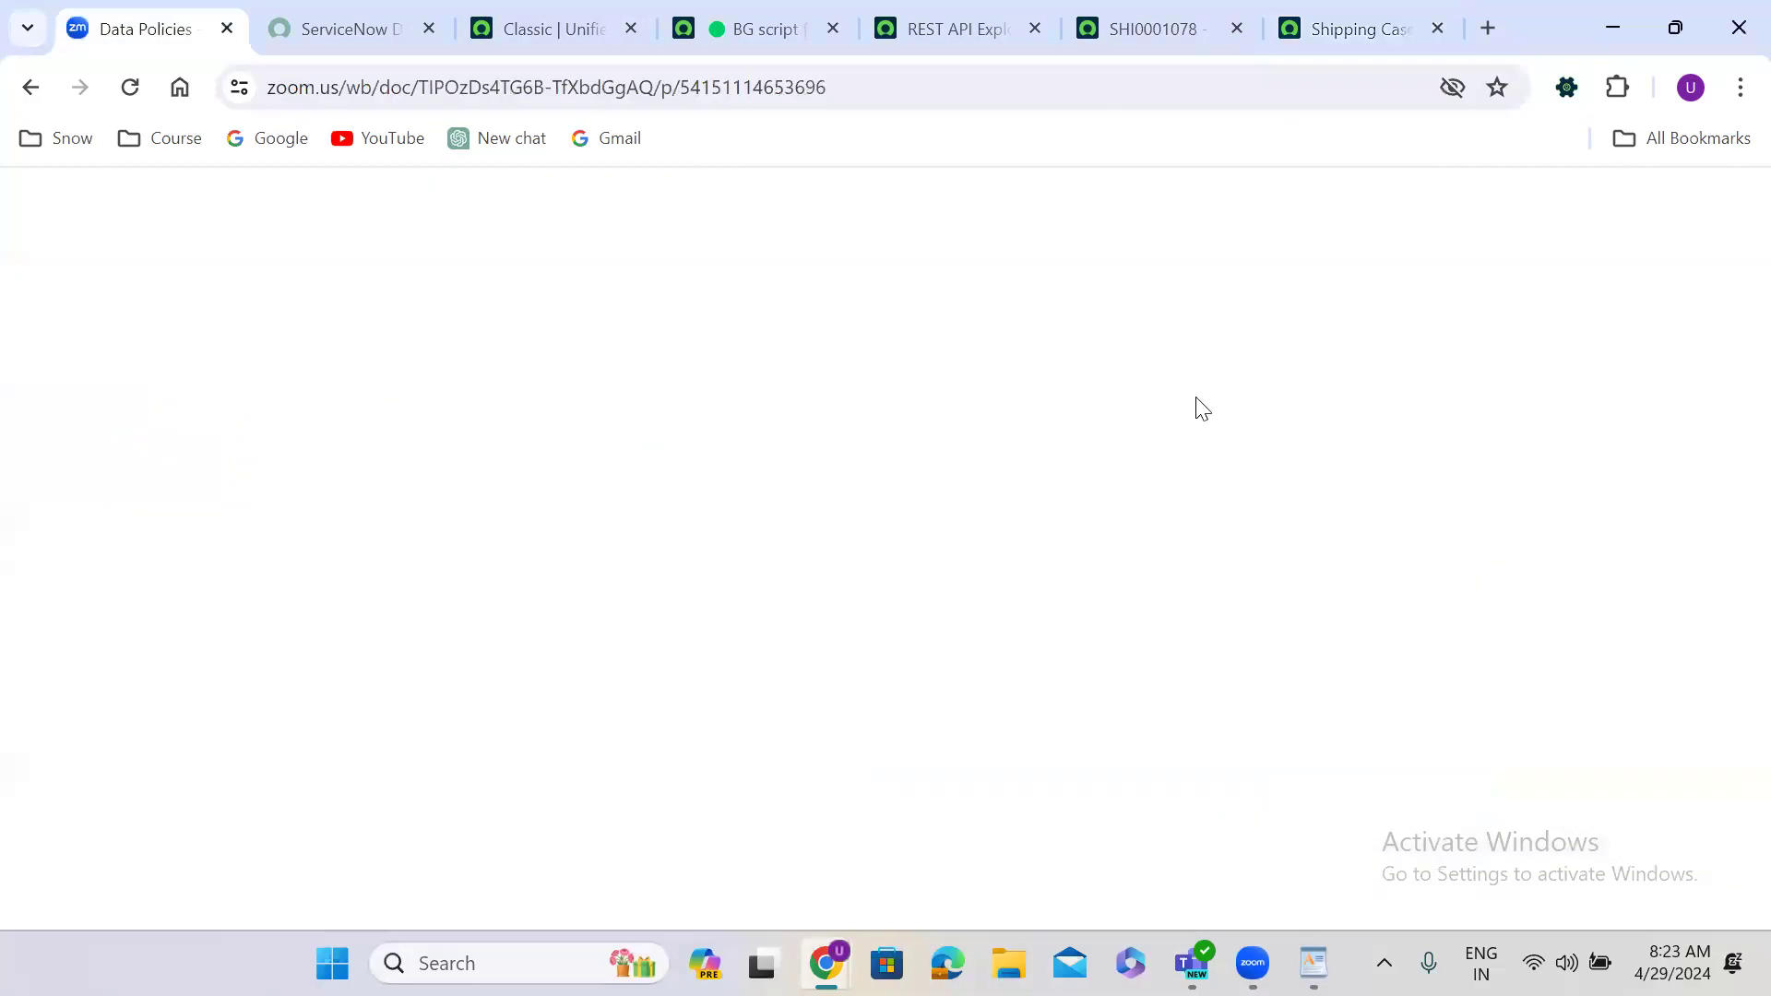
left_click(1238, 358)
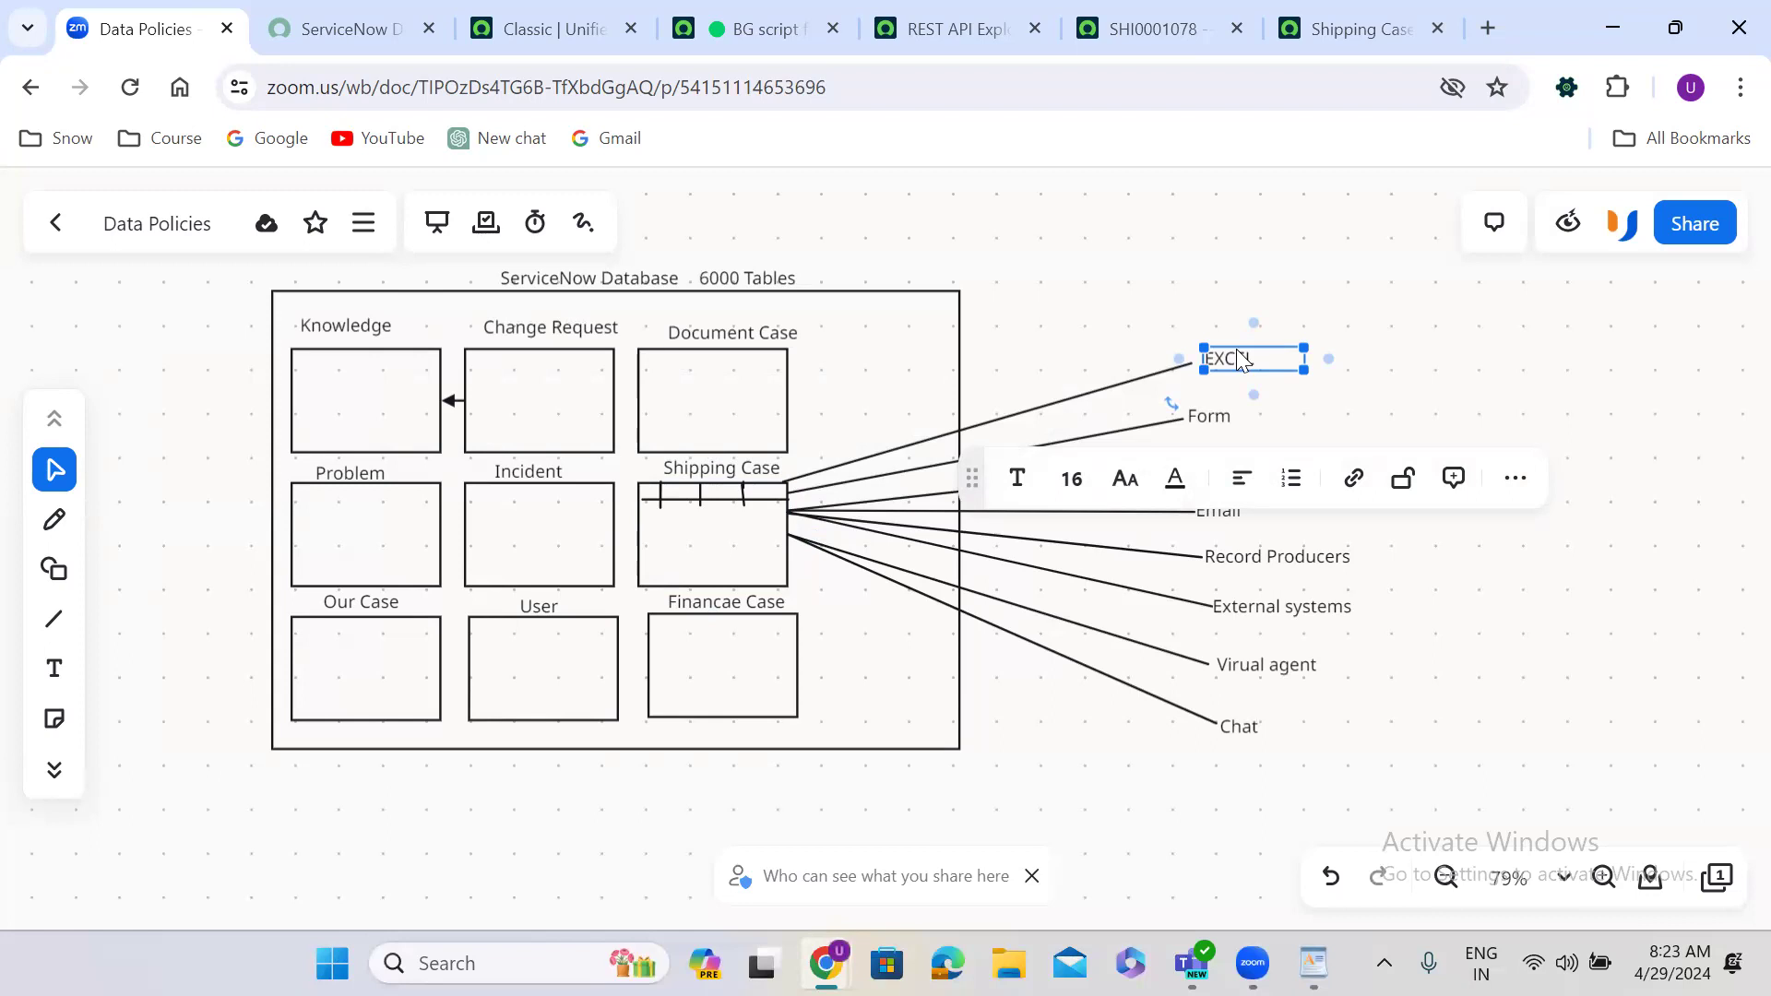
left_click(1419, 668)
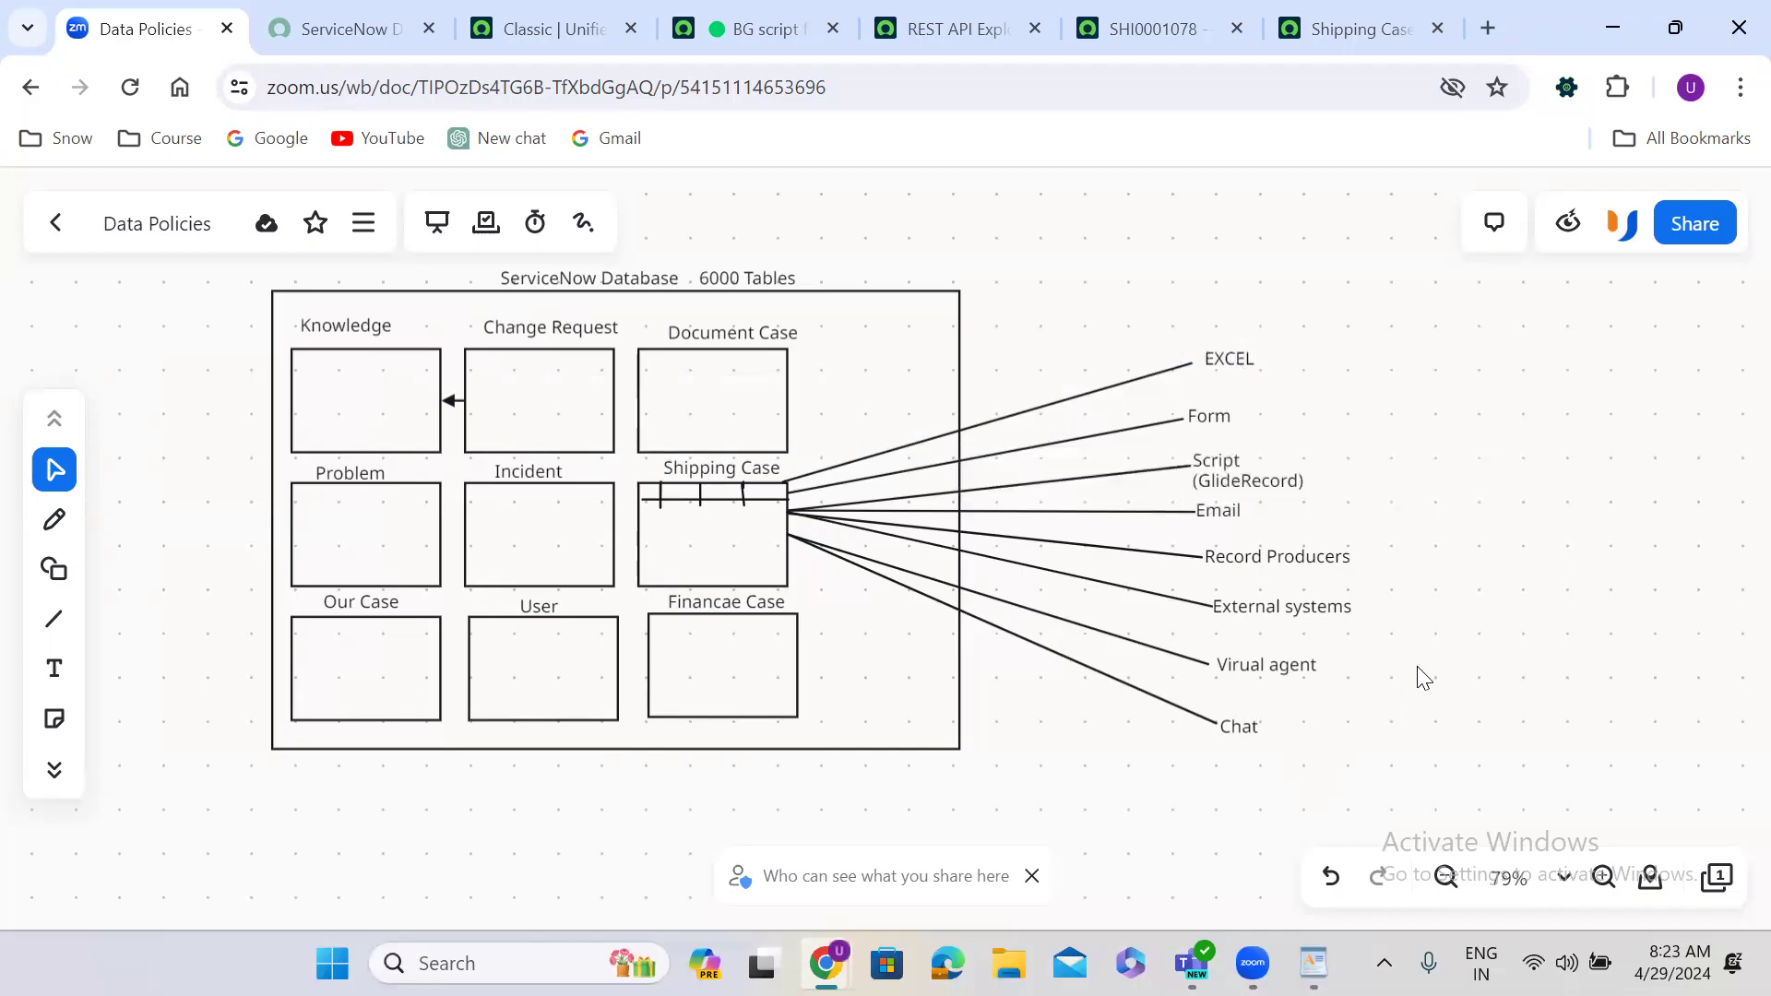
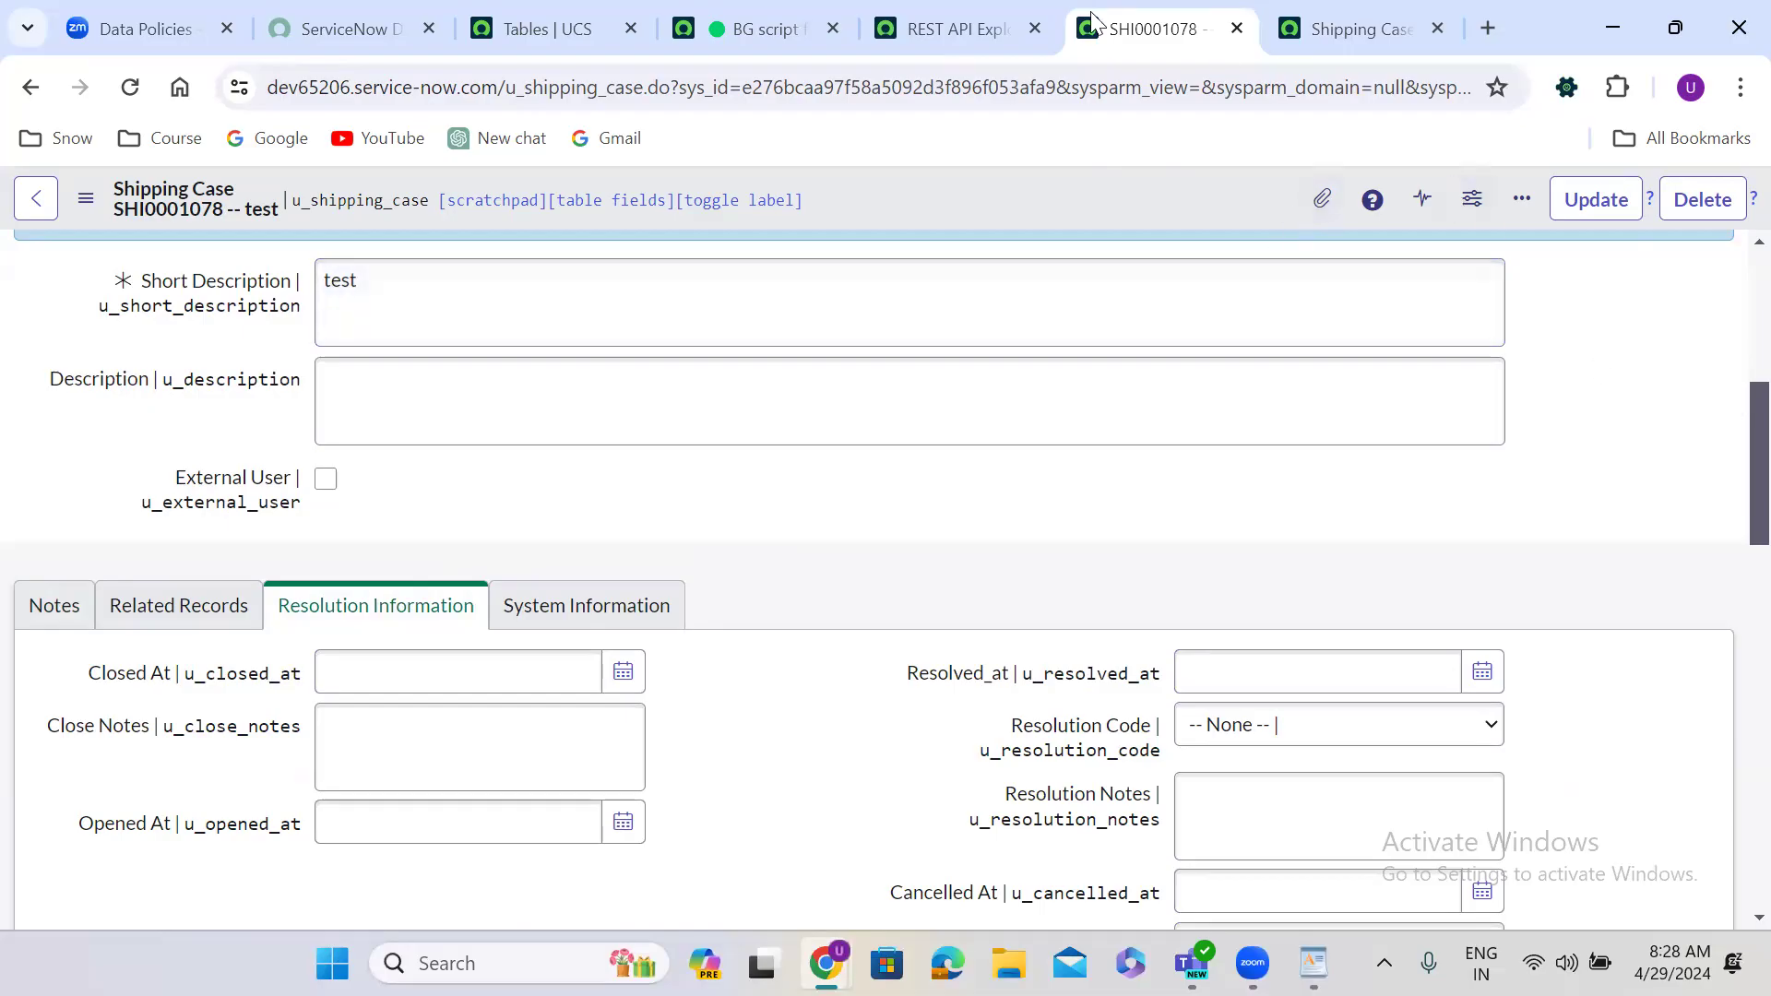
Step: Duplicate the SHI0001078 record's browser tab and open the list of UI Policies configured for the Shipping Case table
right_click(1121, 35)
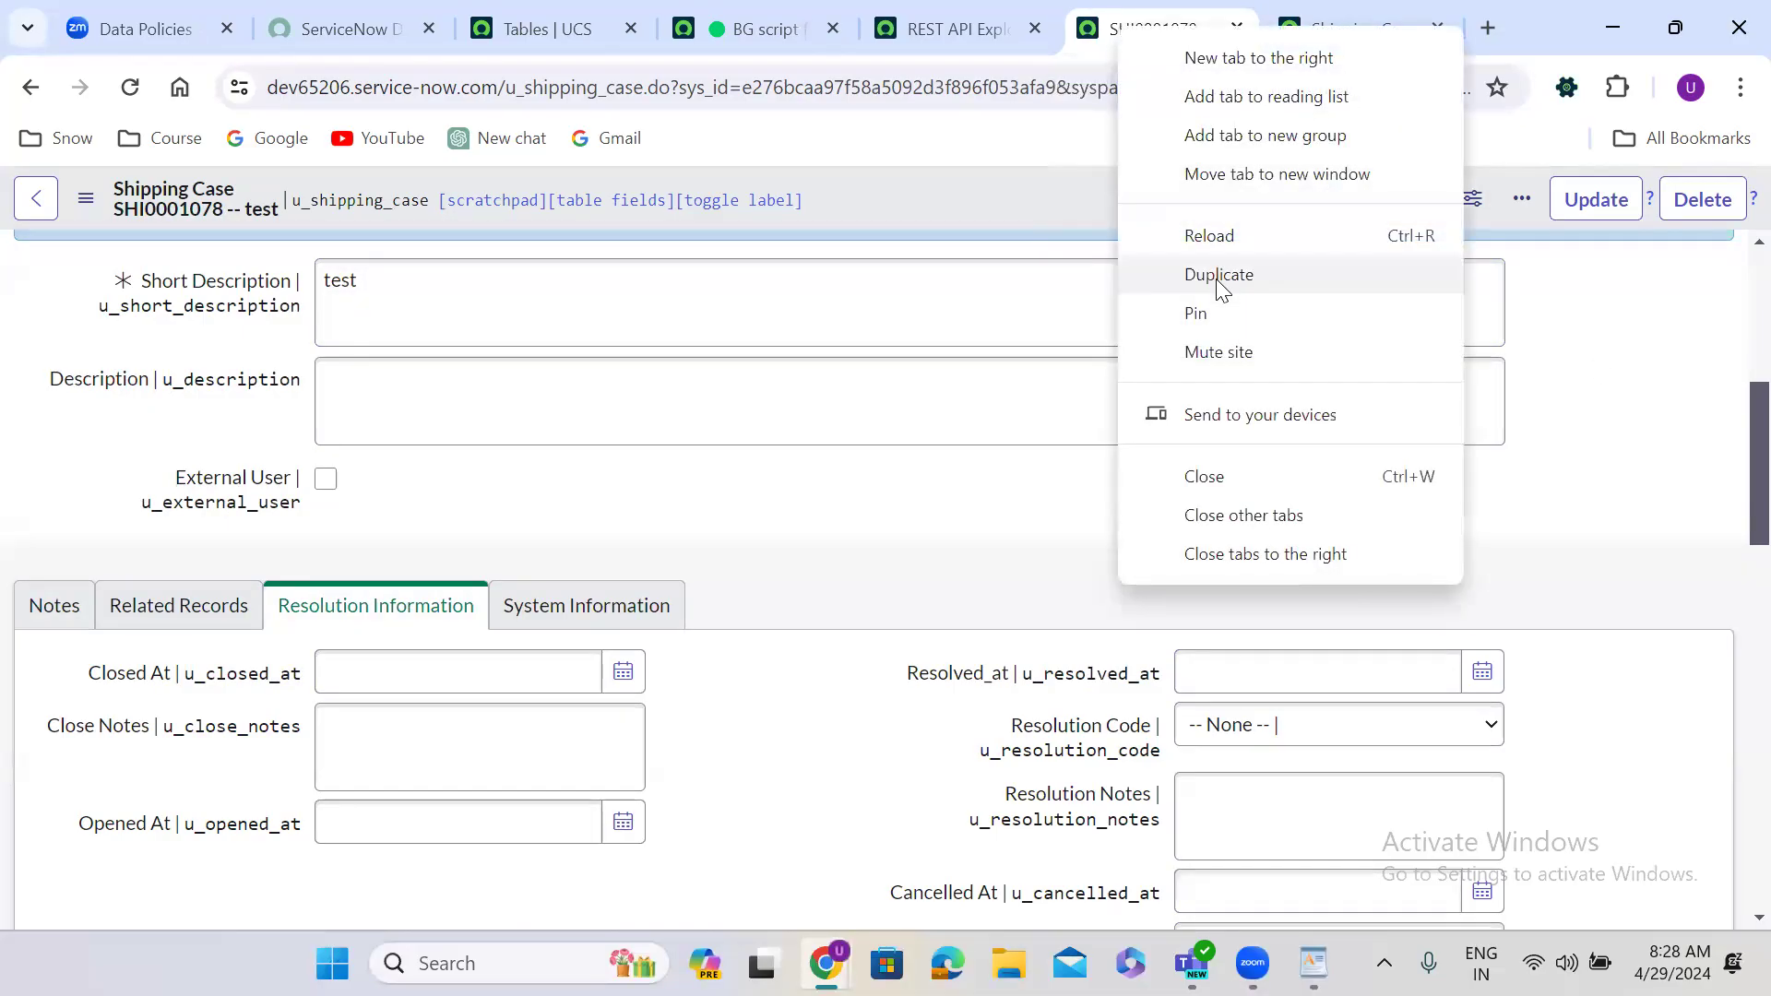
left_click(1219, 286)
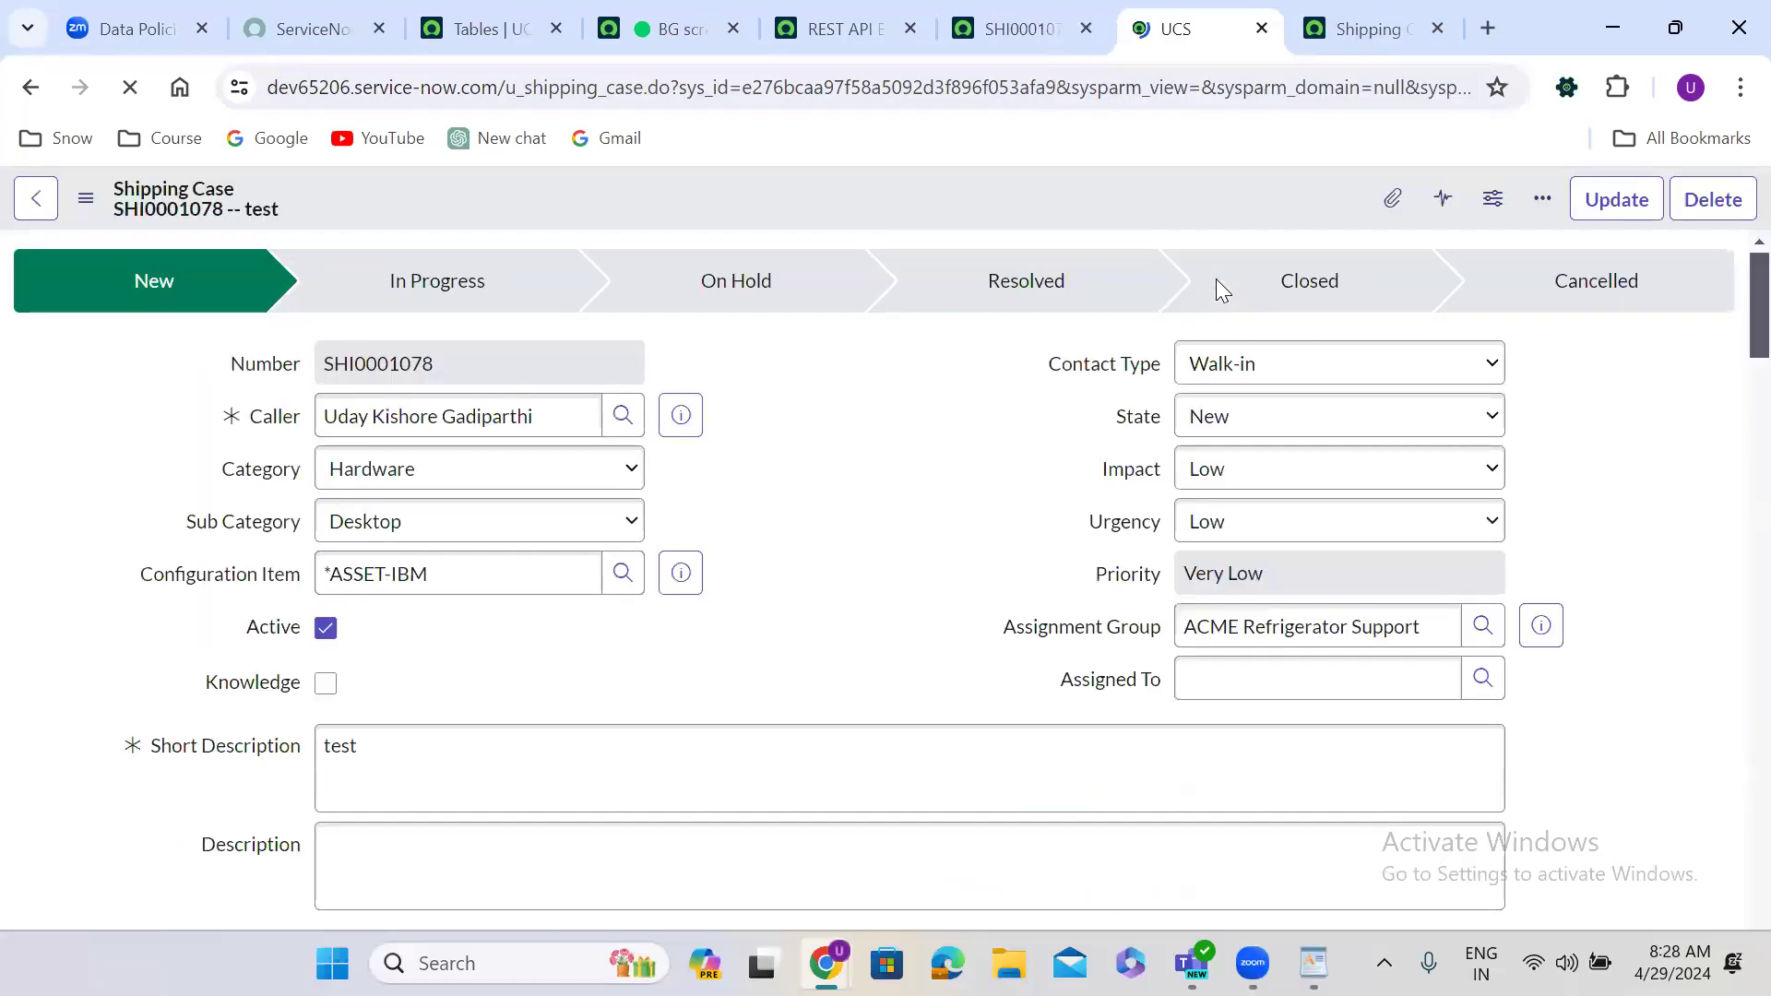
right_click(769, 205)
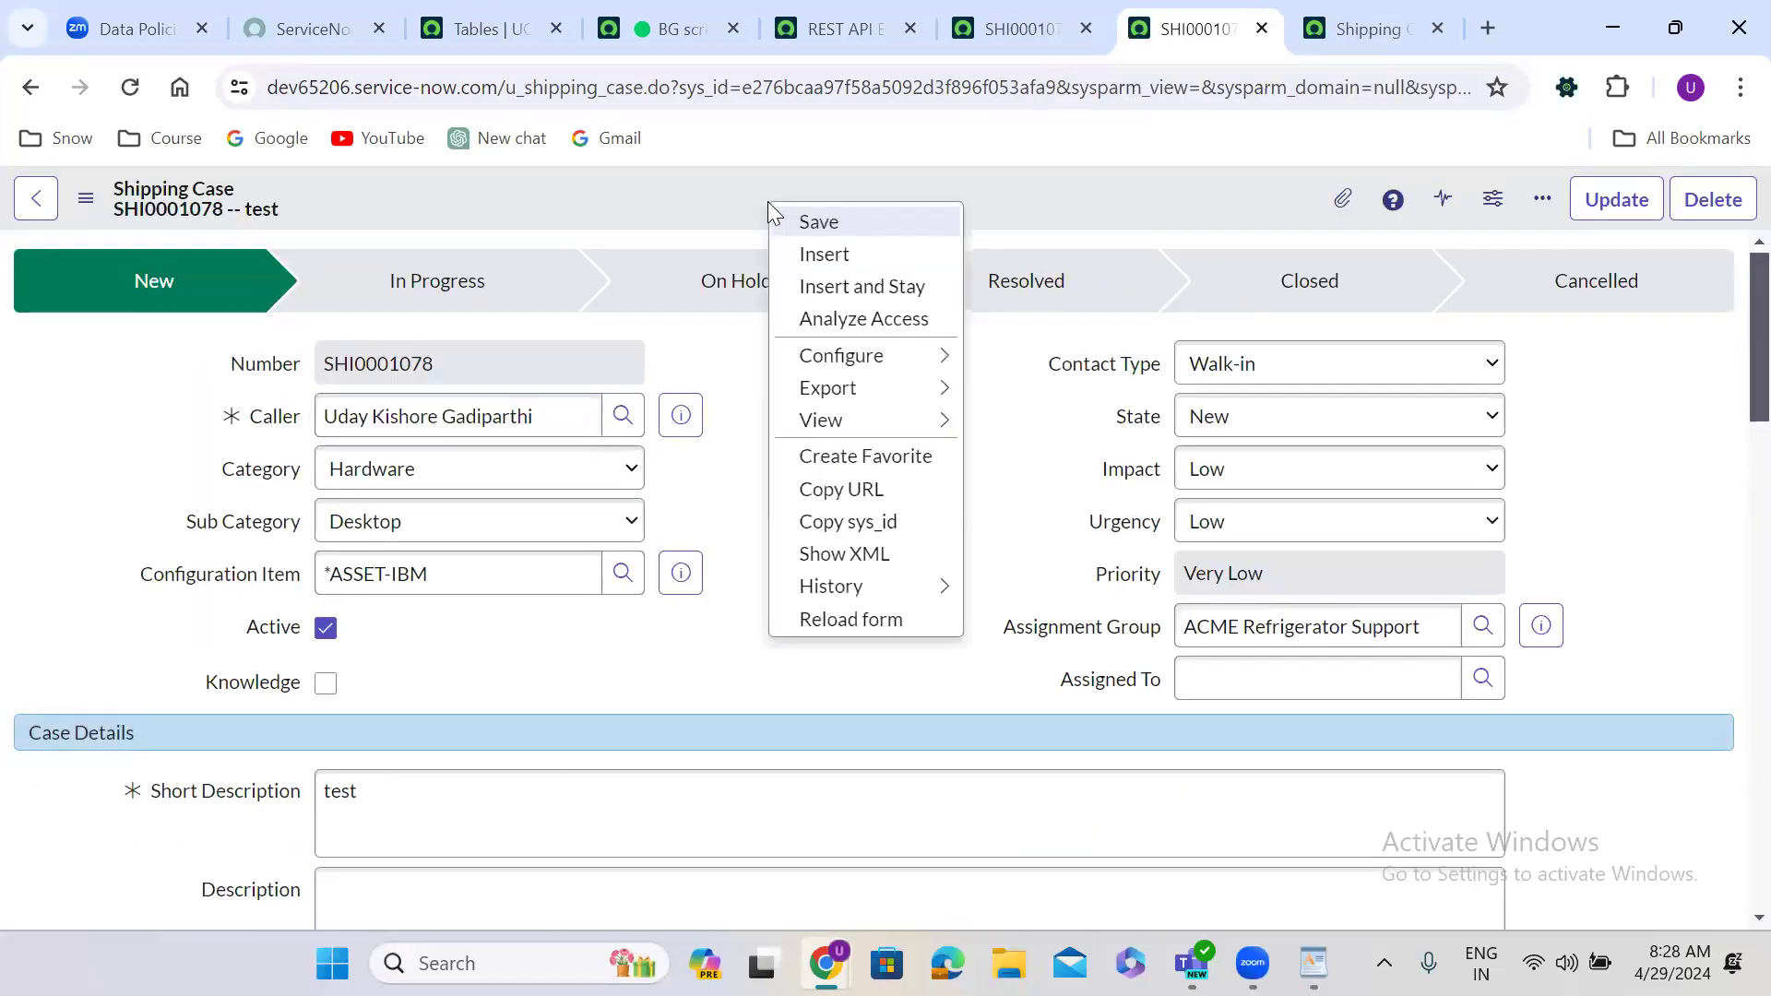
mouse_move(833, 356)
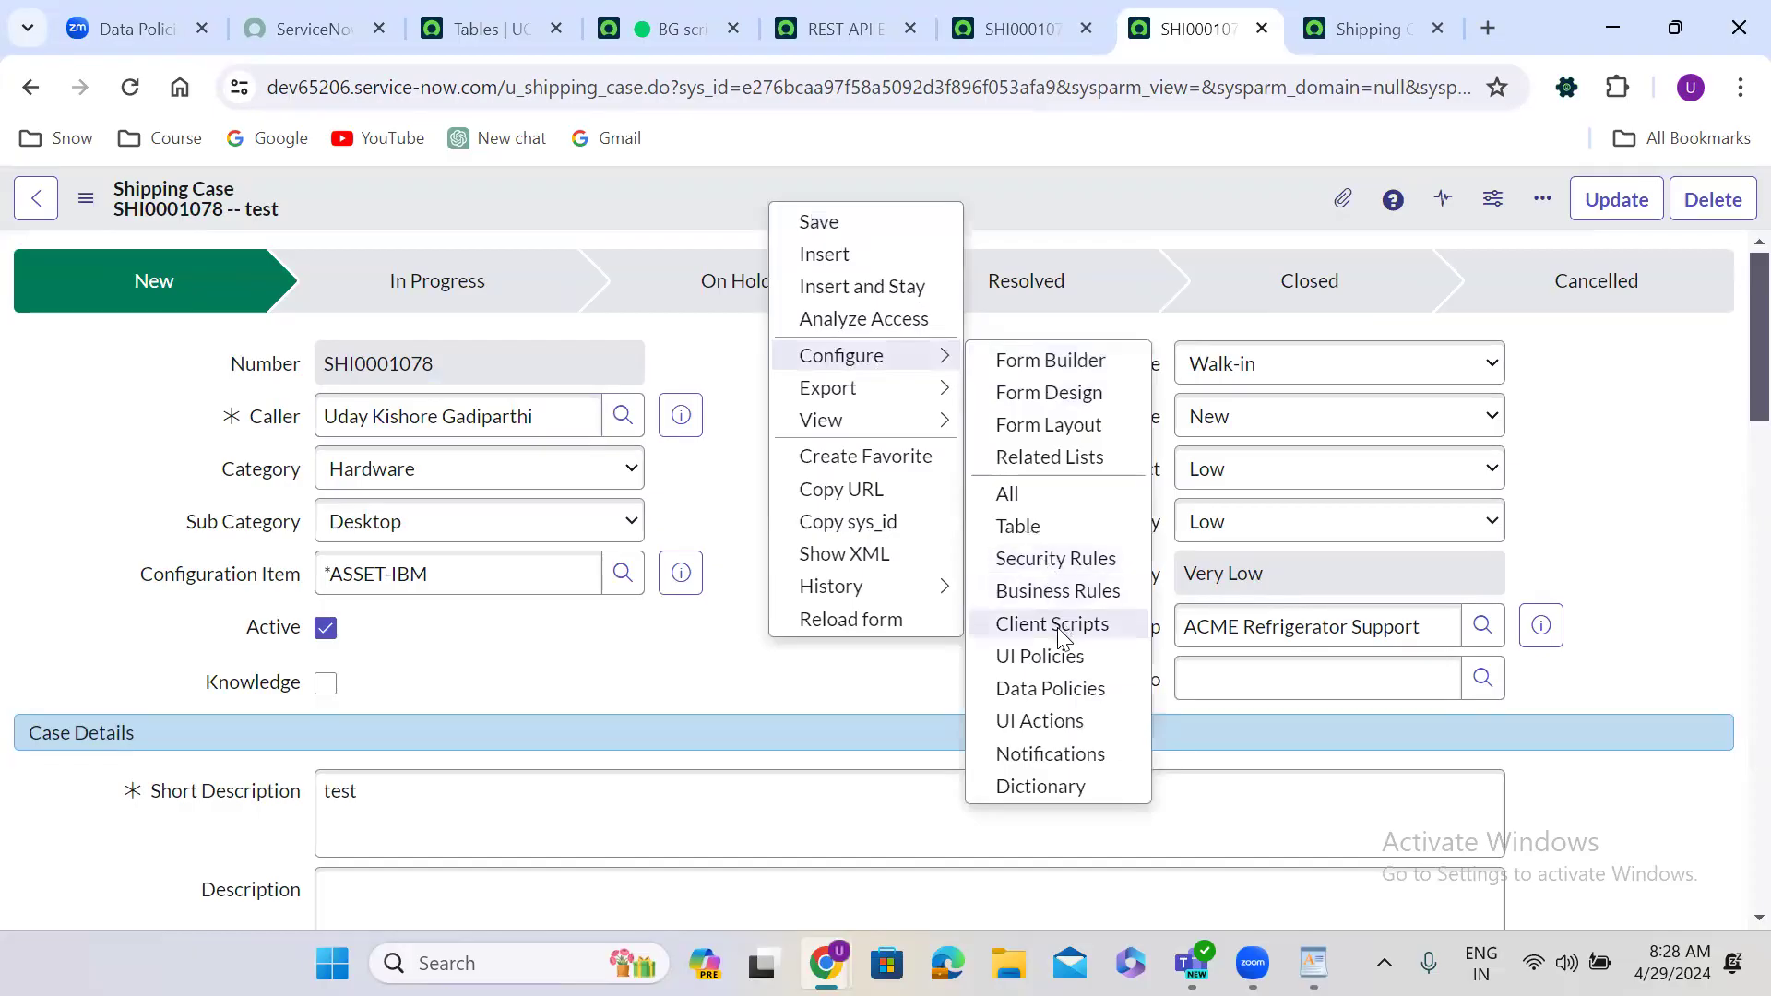
left_click(1066, 657)
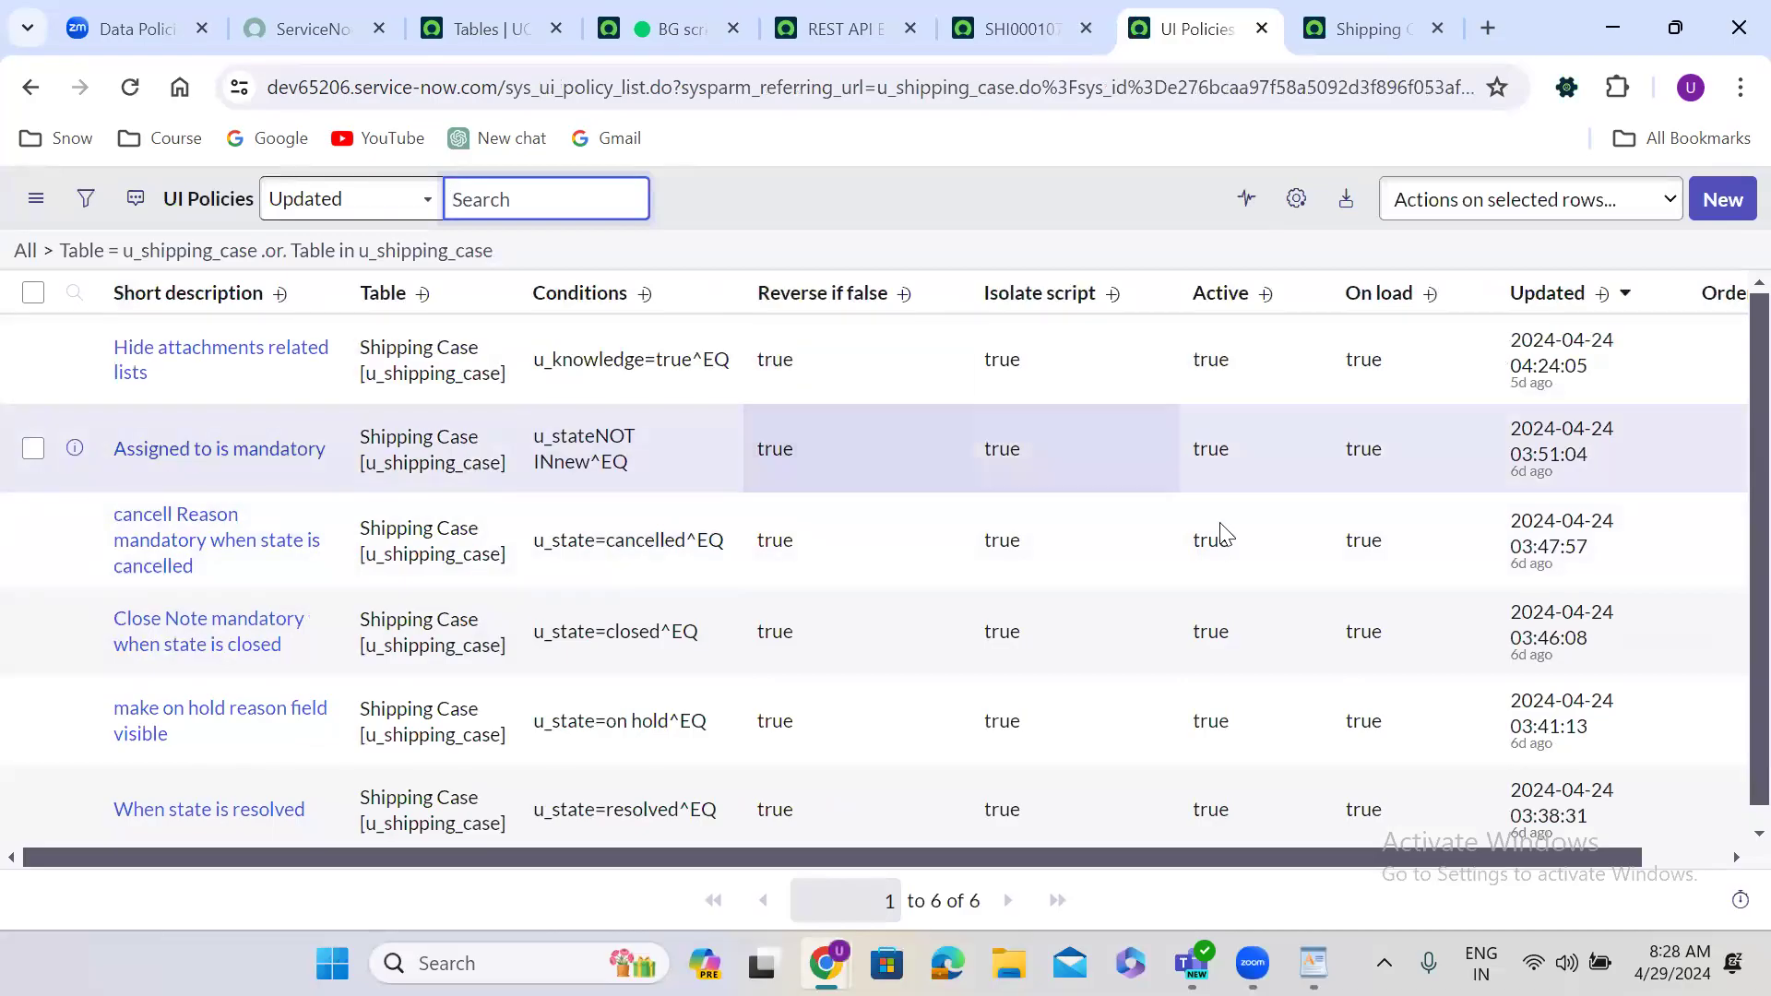
Step: Open the "When state is resolved" UI policy in a separate browser tab
scroll(1727, 417, "down", 1)
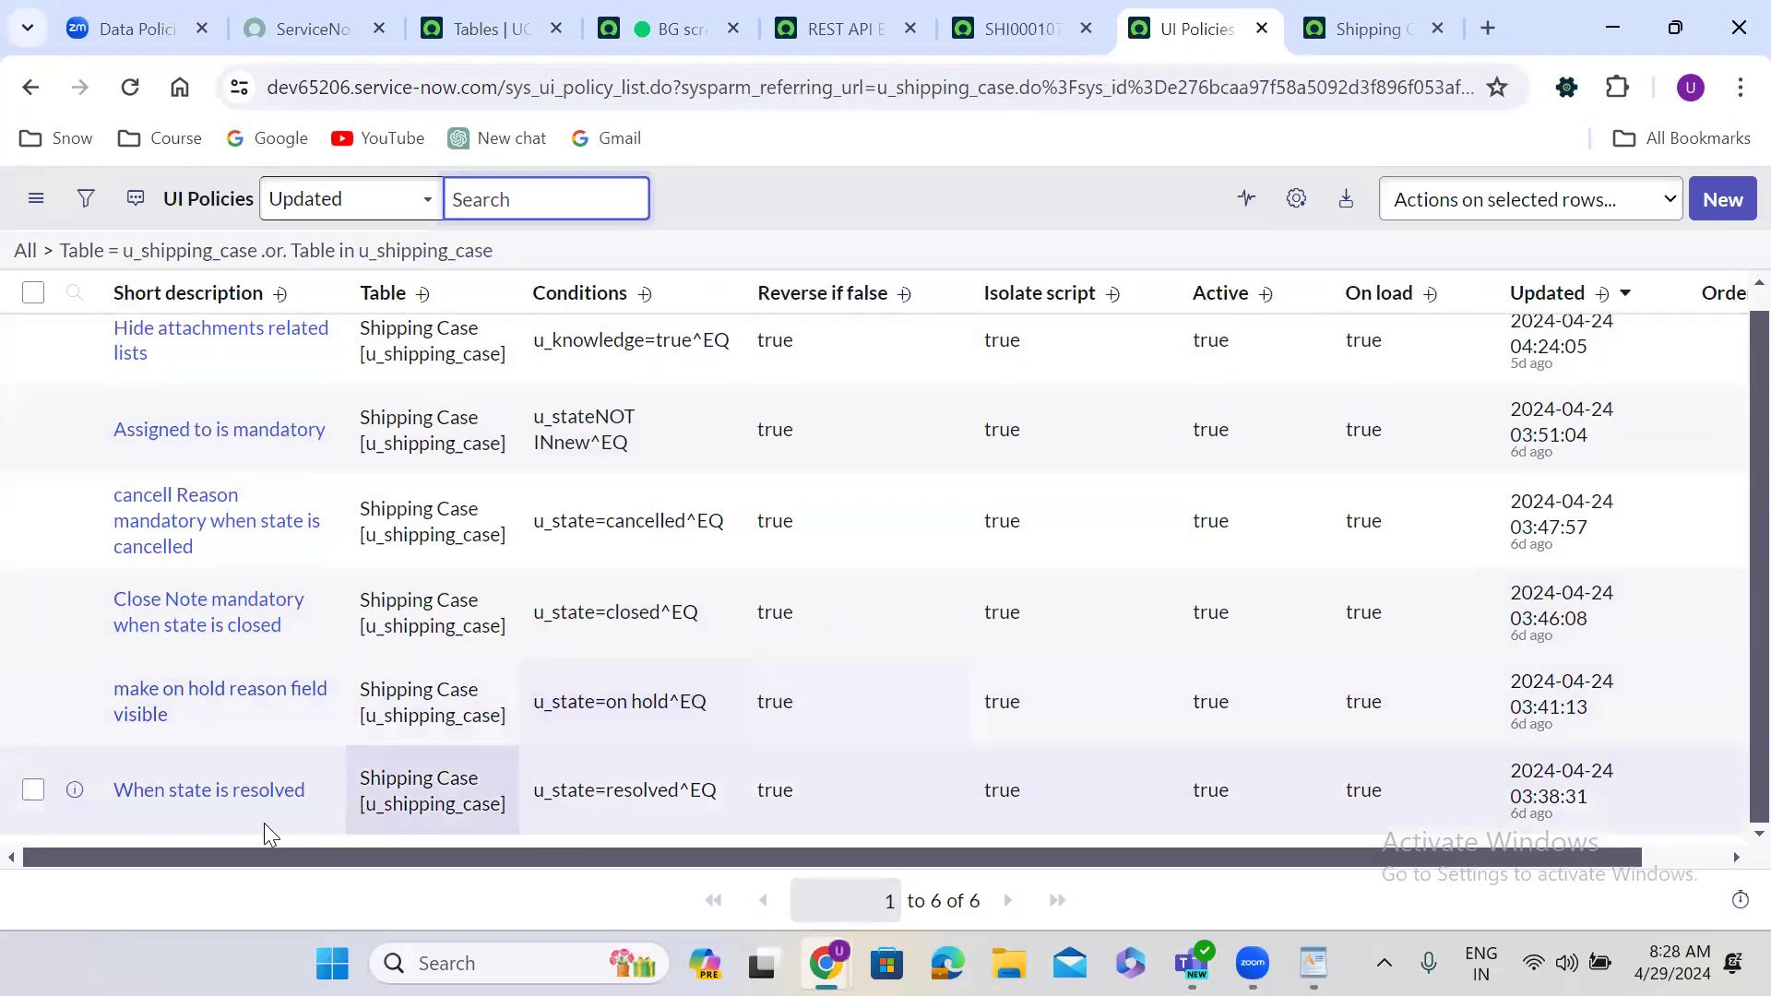
middle_click(218, 790)
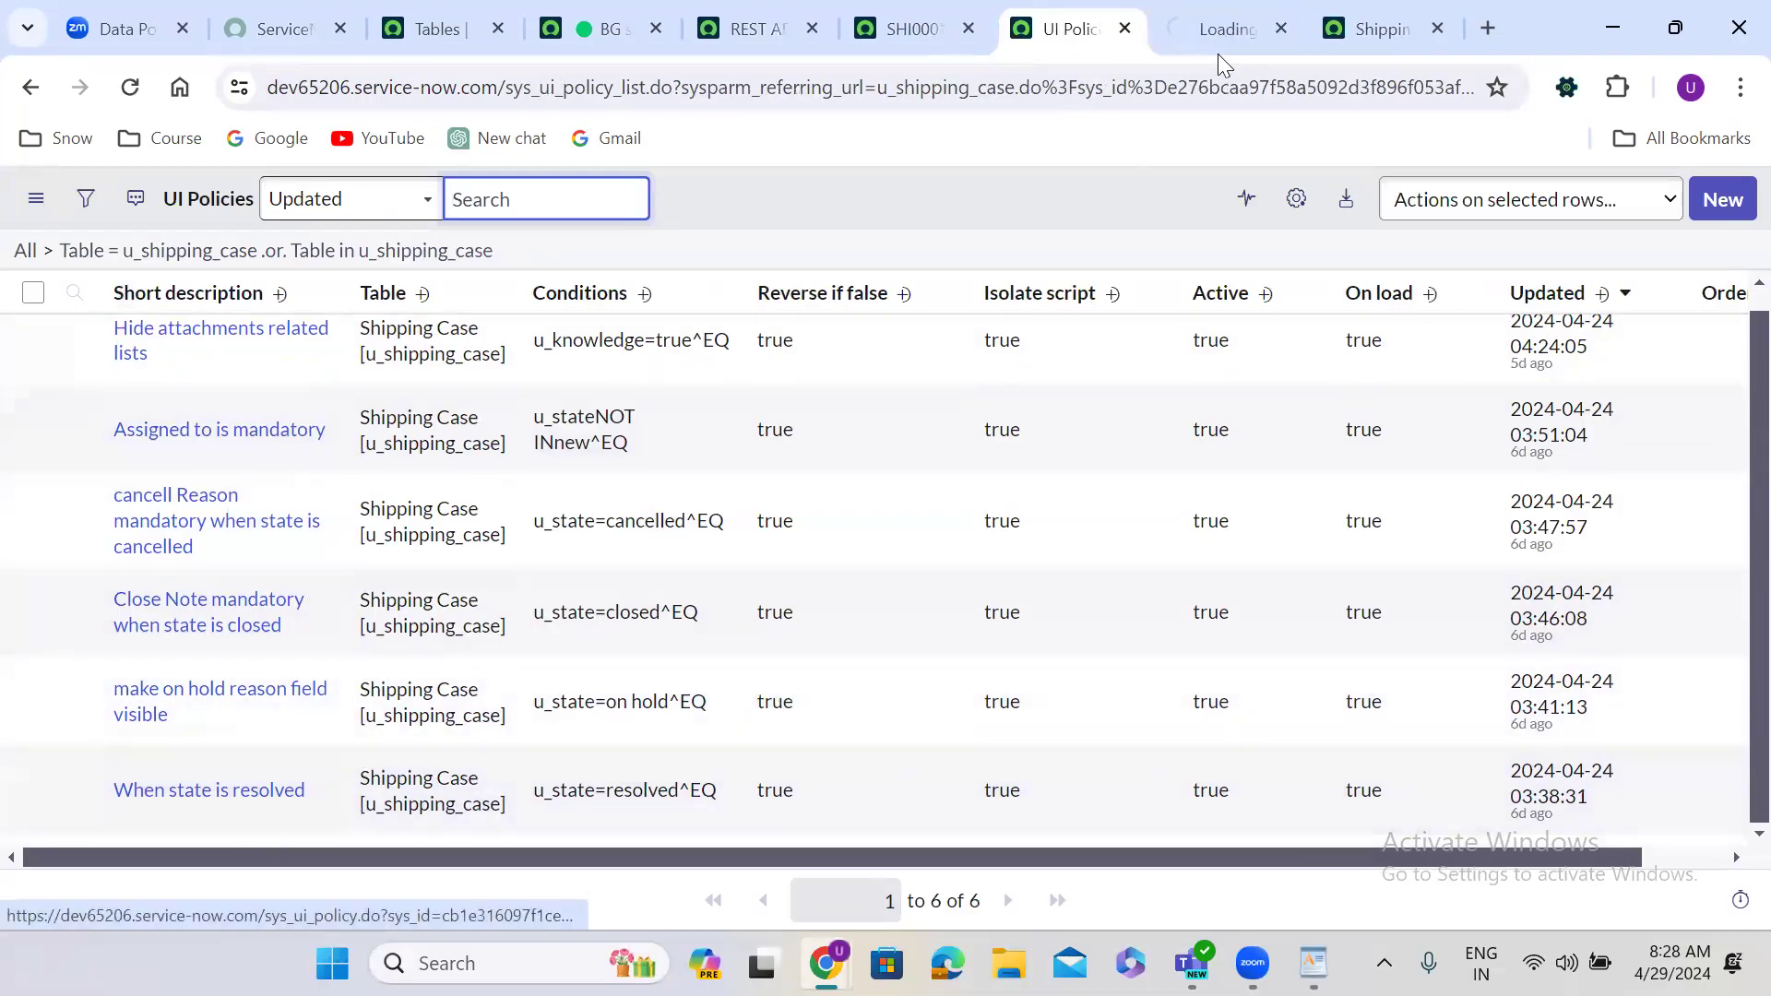
left_click(1196, 13)
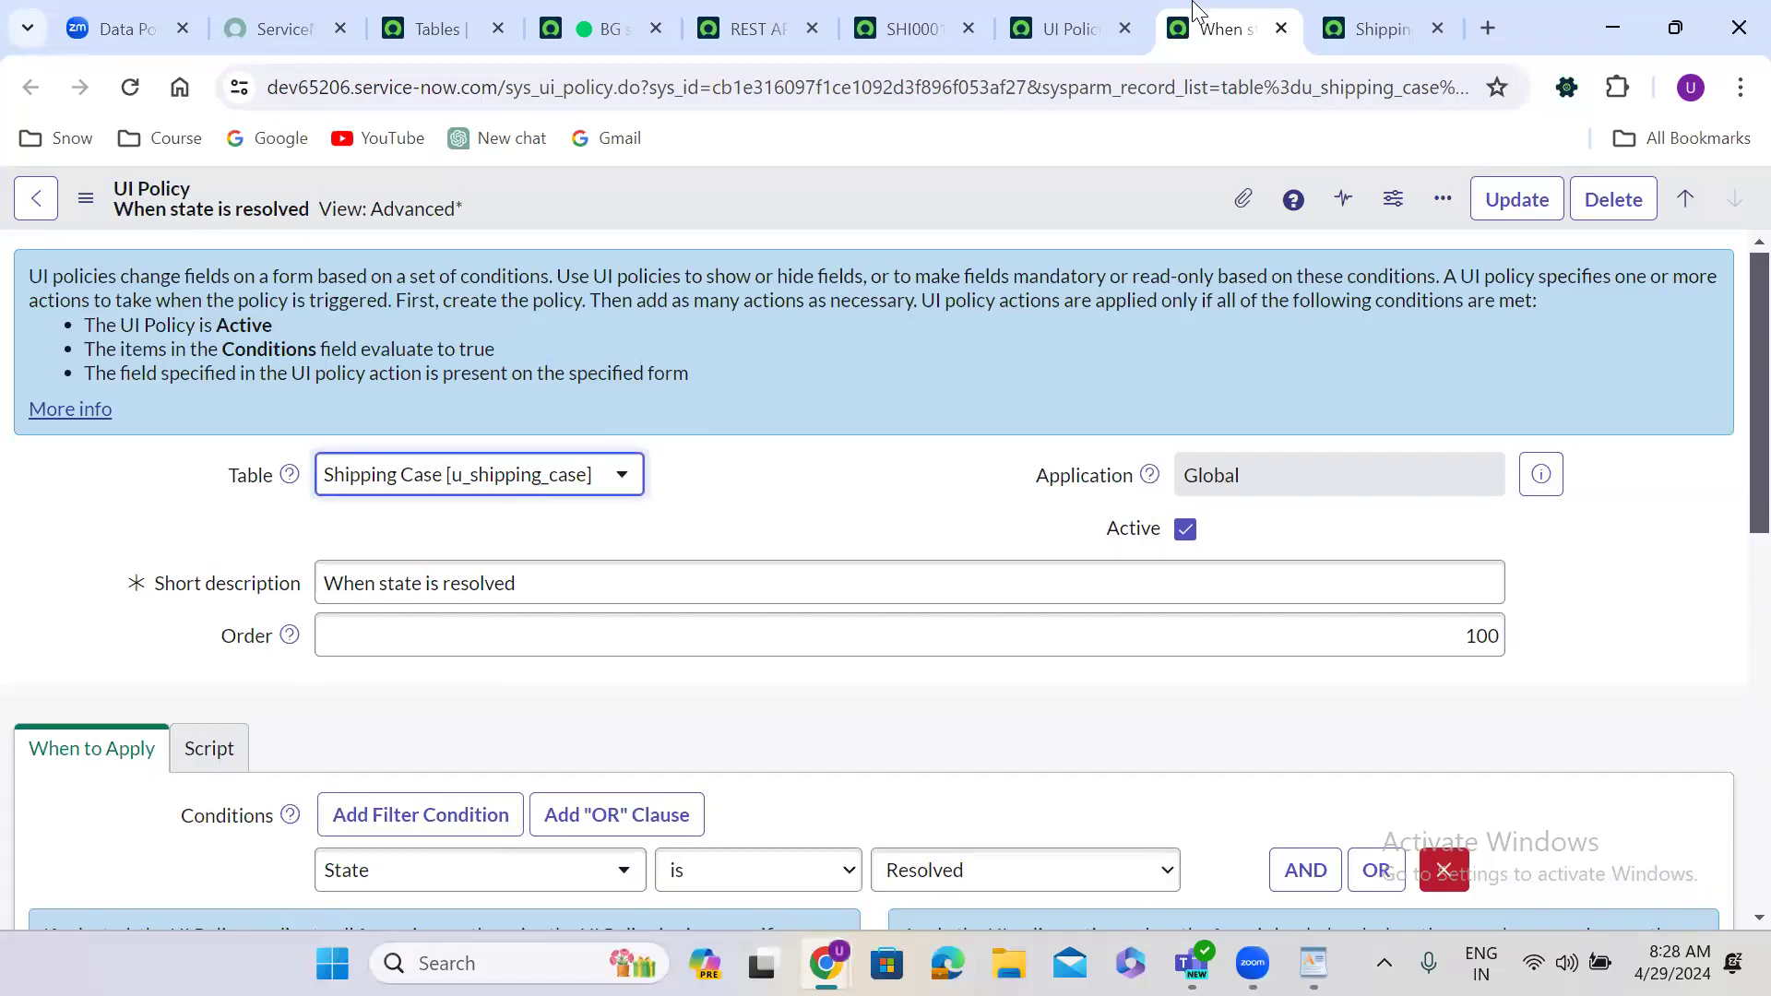
left_click(773, 471)
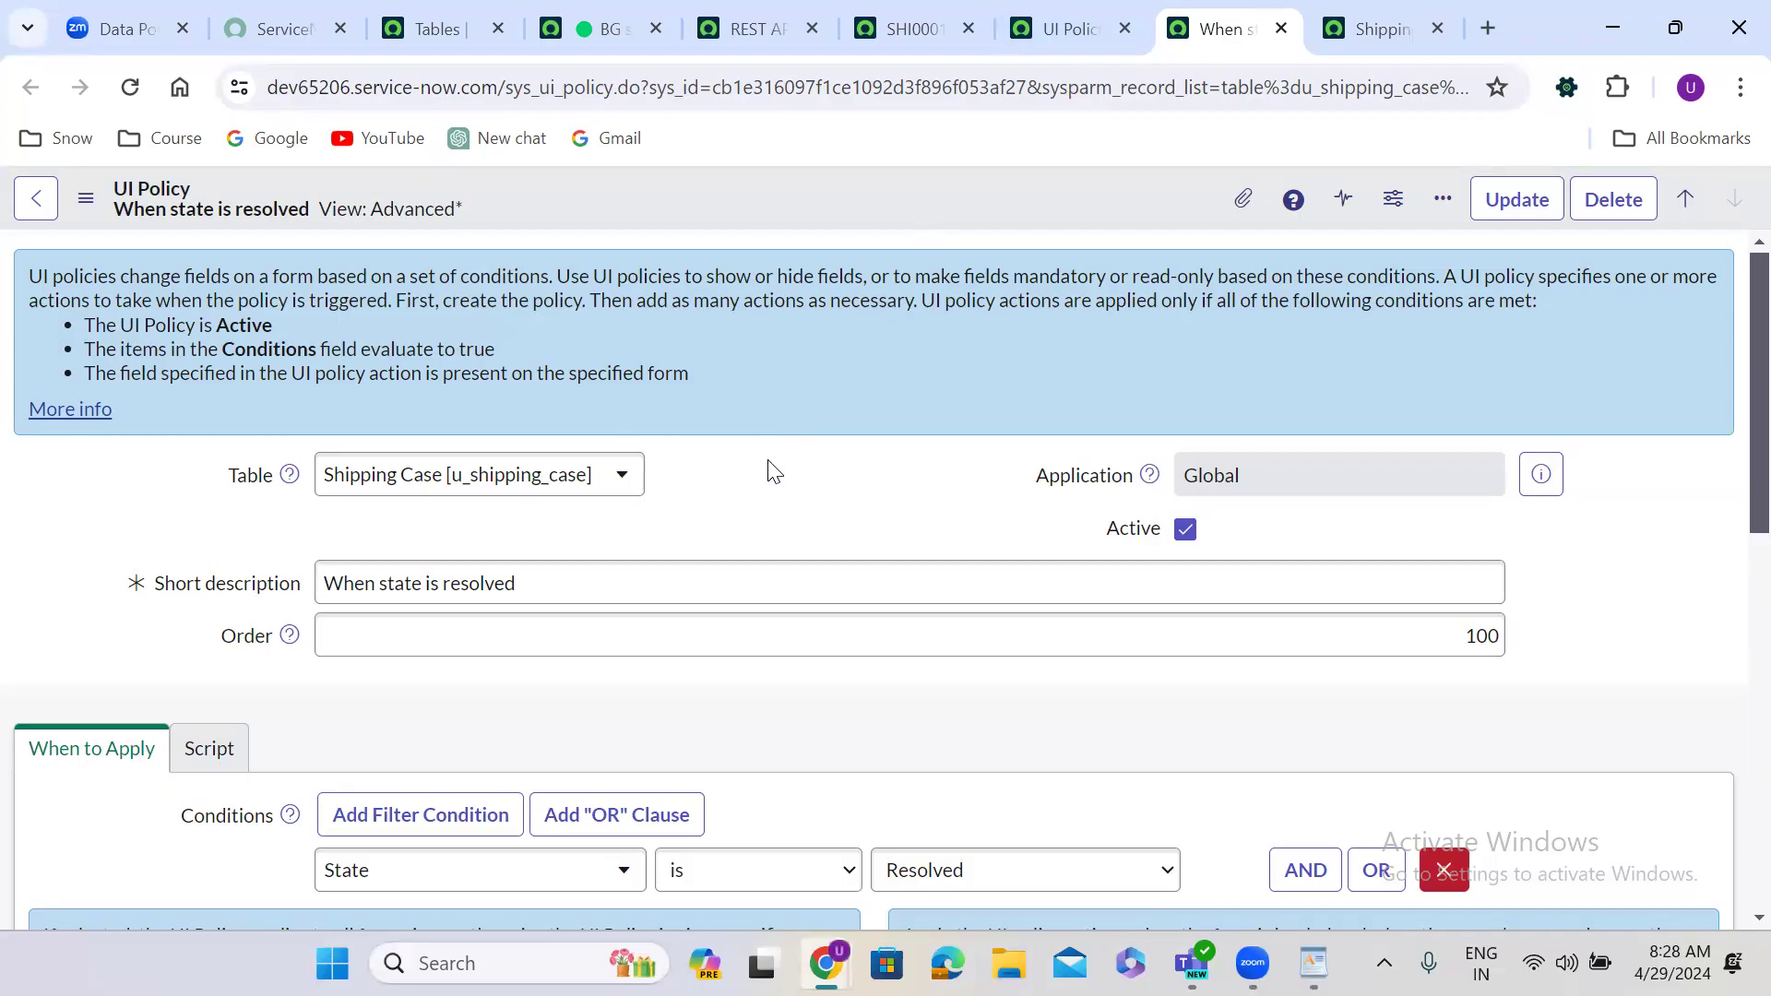
Step: Make the "When state is resolved" UI policy global so it applies to all form views, and save it
scroll(773, 471, "down", 10)
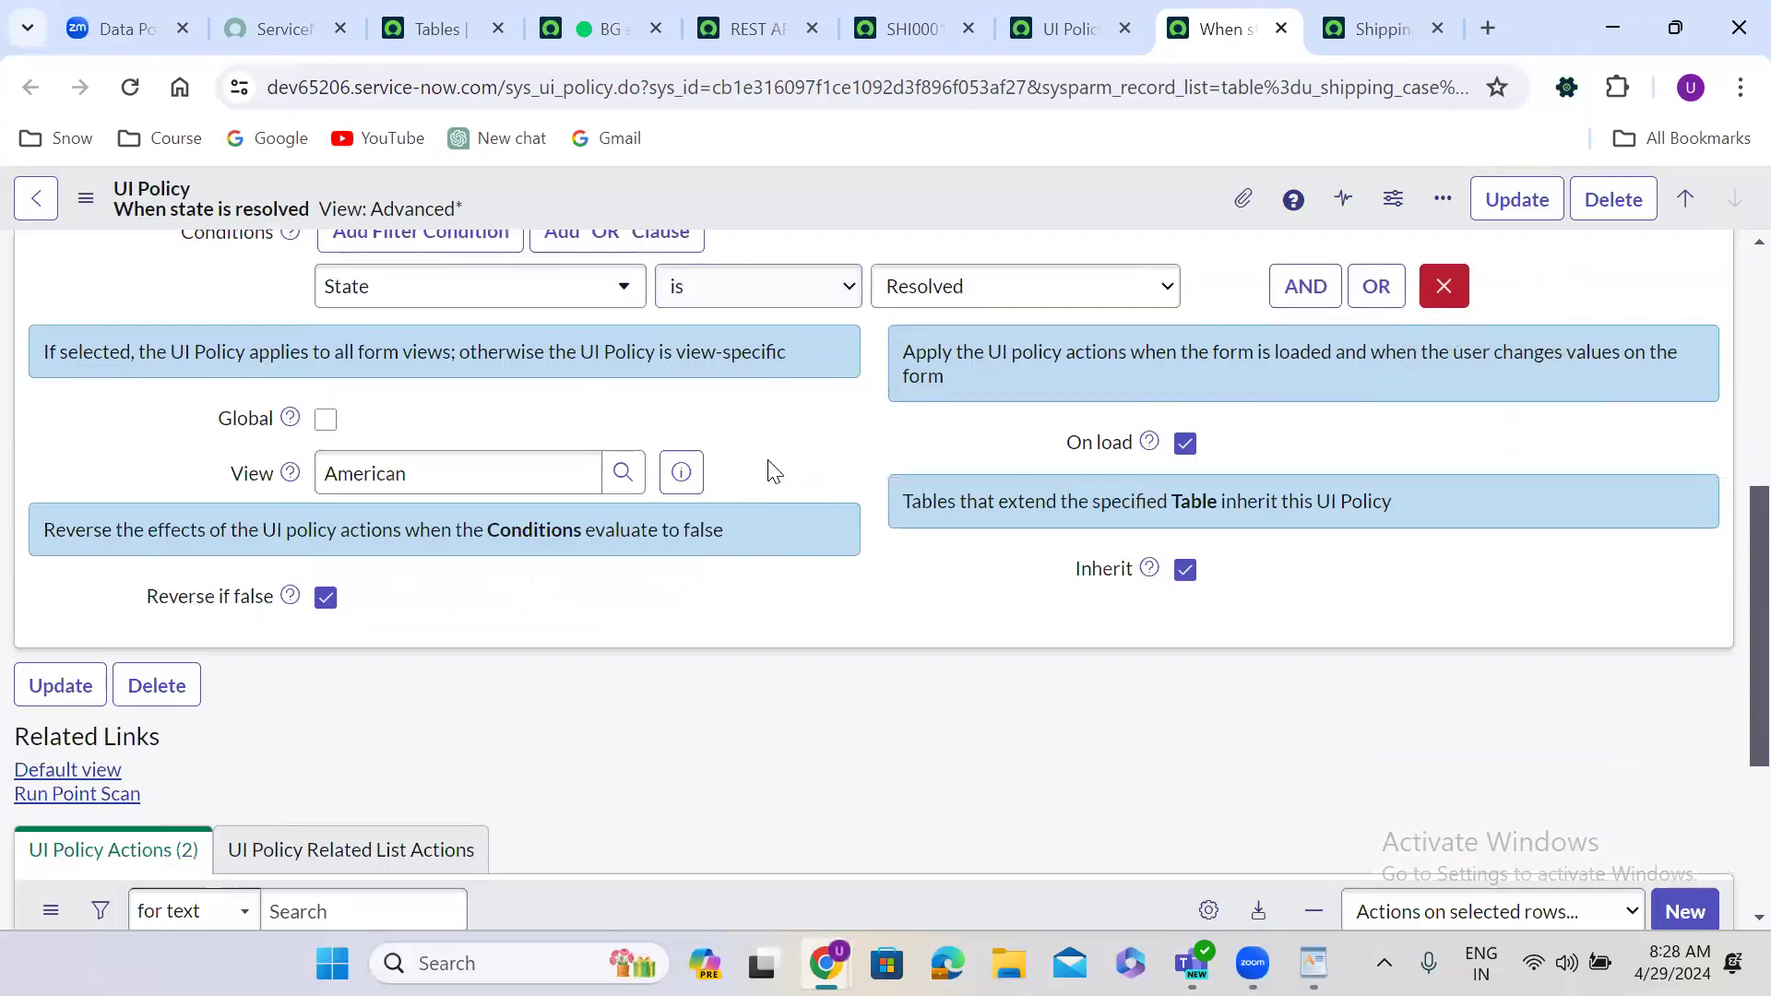
scroll(768, 460, "up", 3)
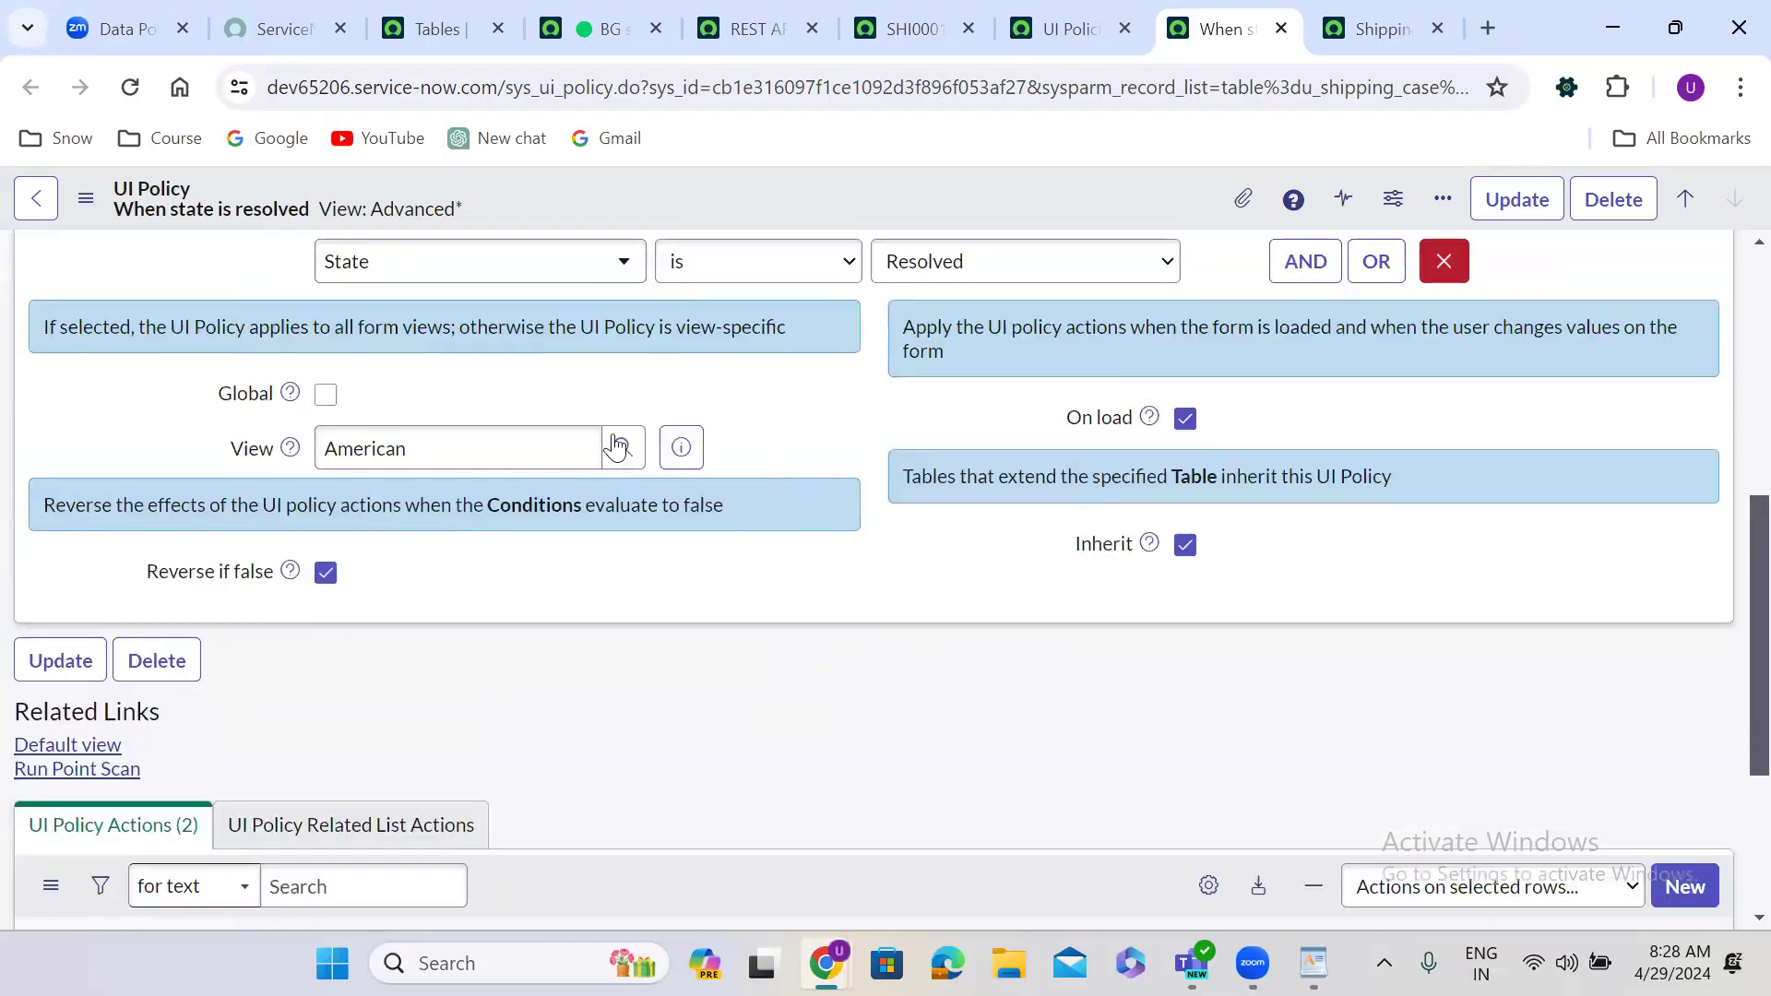
left_click(325, 394)
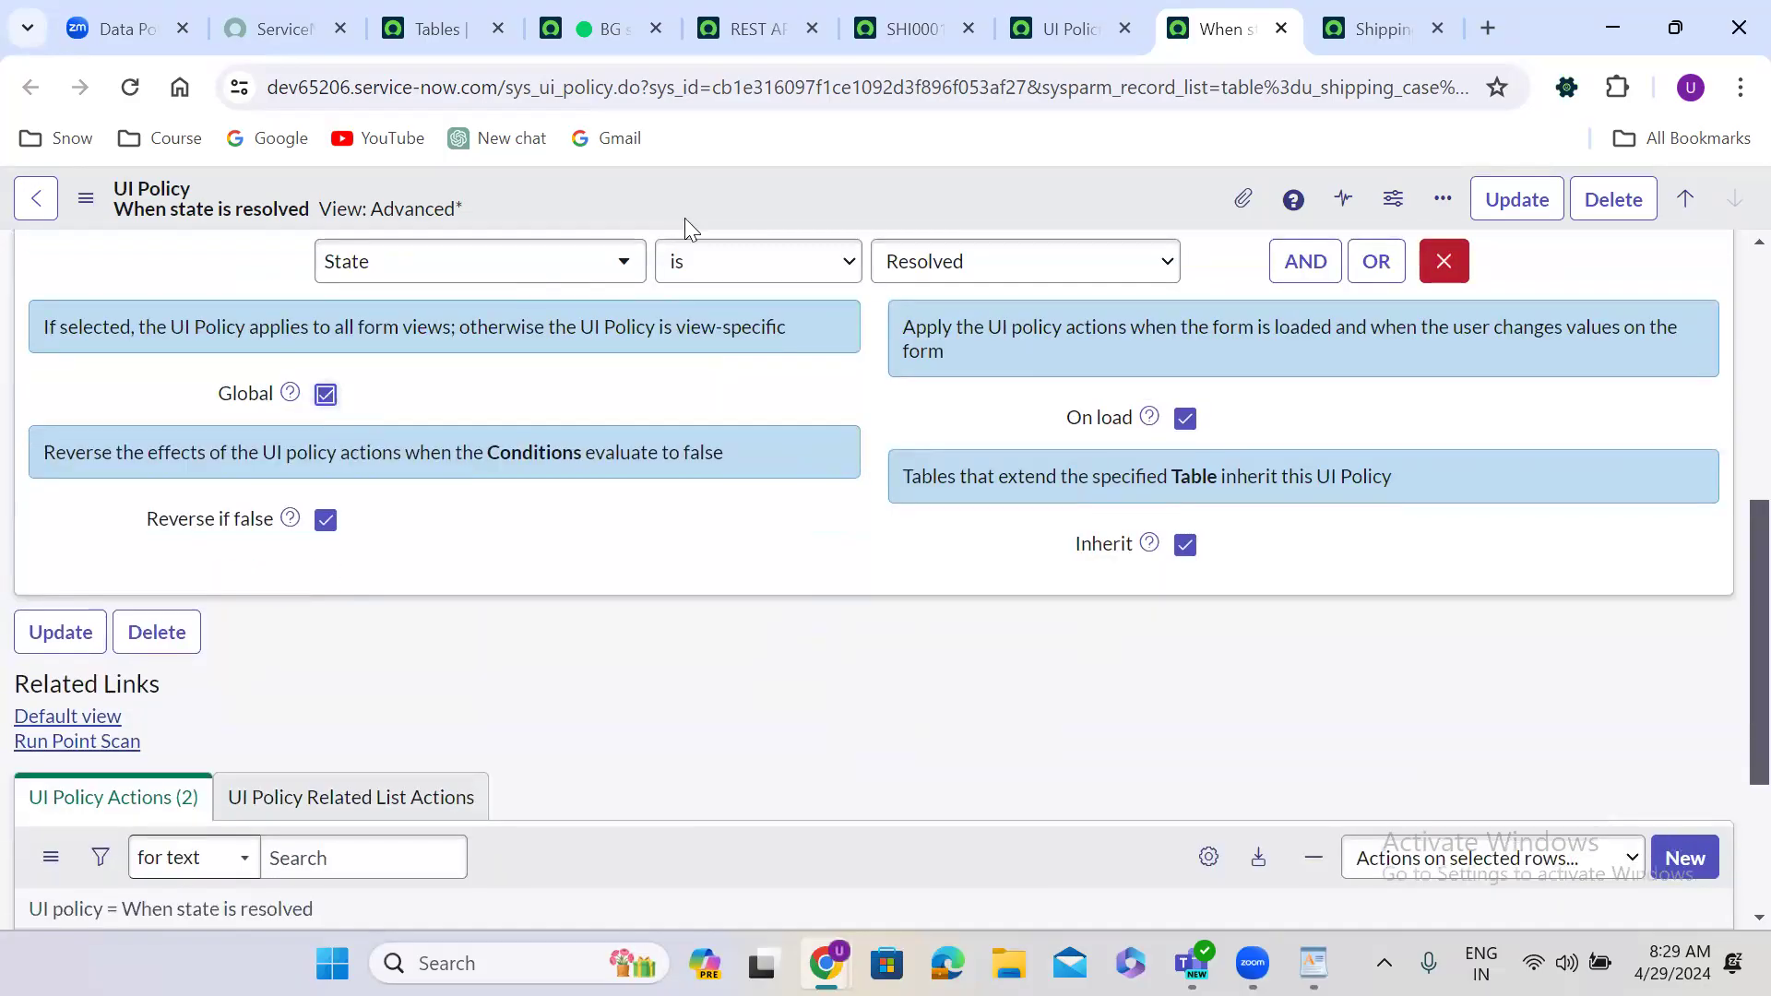
right_click(871, 171)
left_click(926, 184)
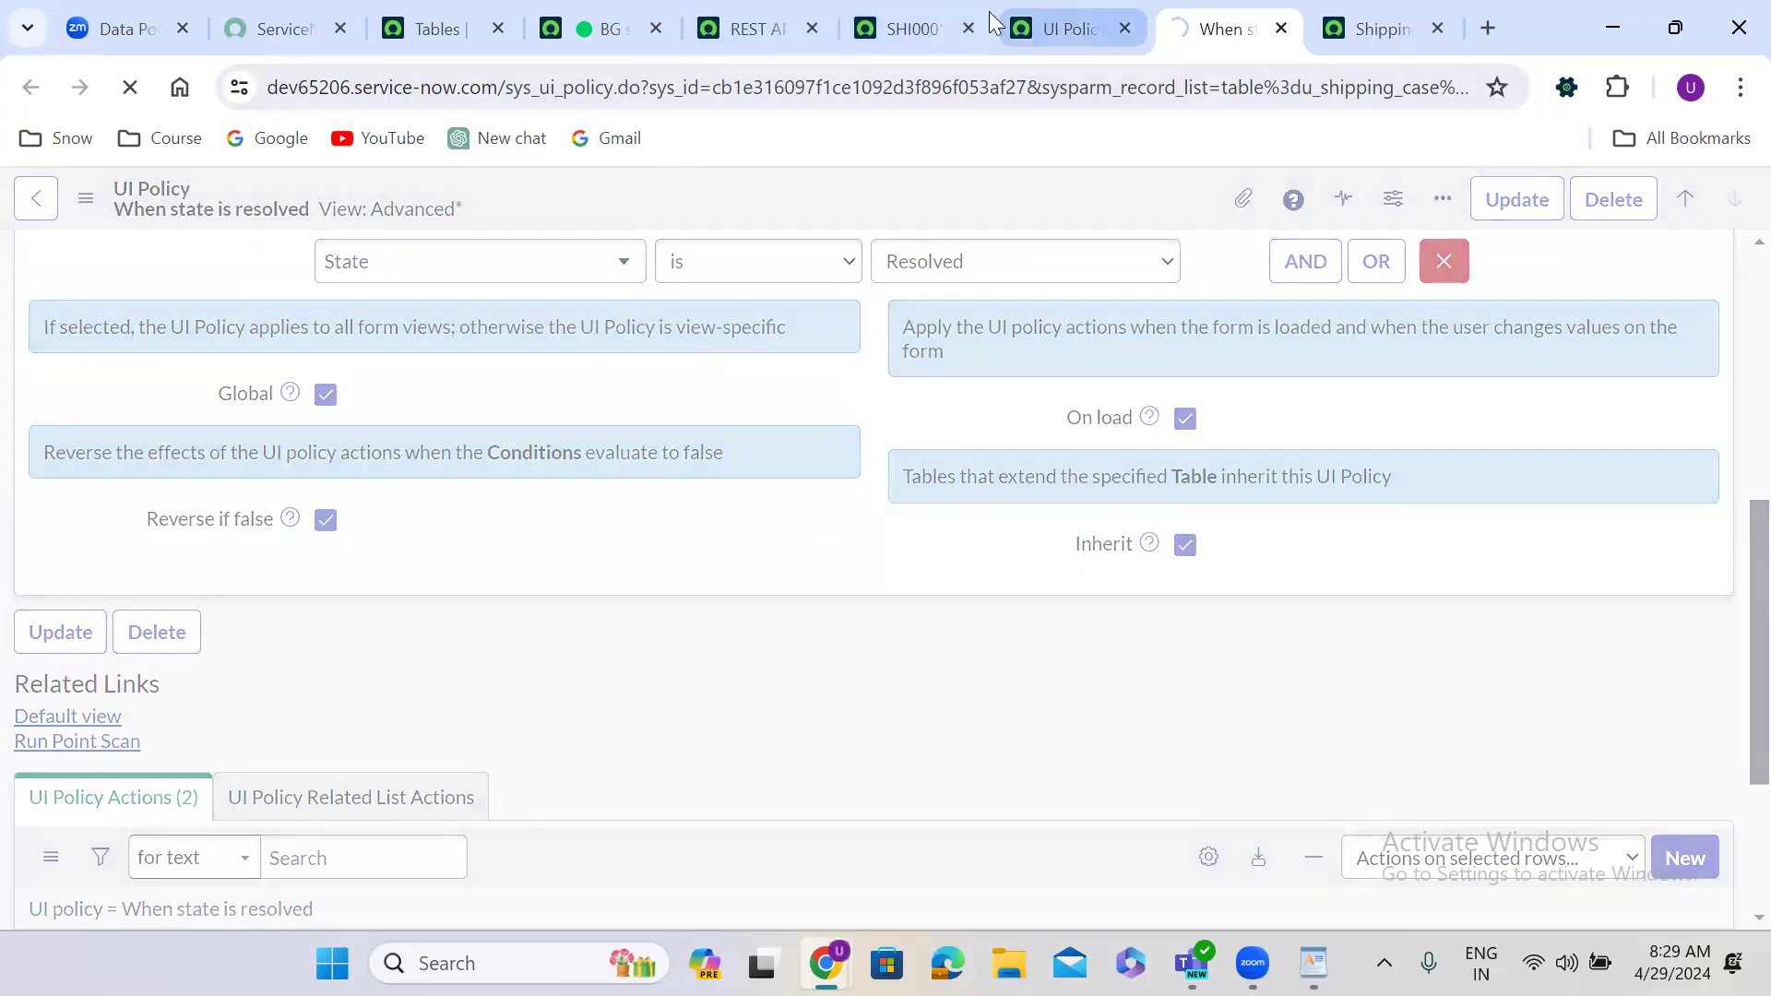
Step: Reload the SHI0001078 Shipping Case form, discarding its unsaved changes, and set its State to Resolved
left_click(913, 17)
left_click(130, 88)
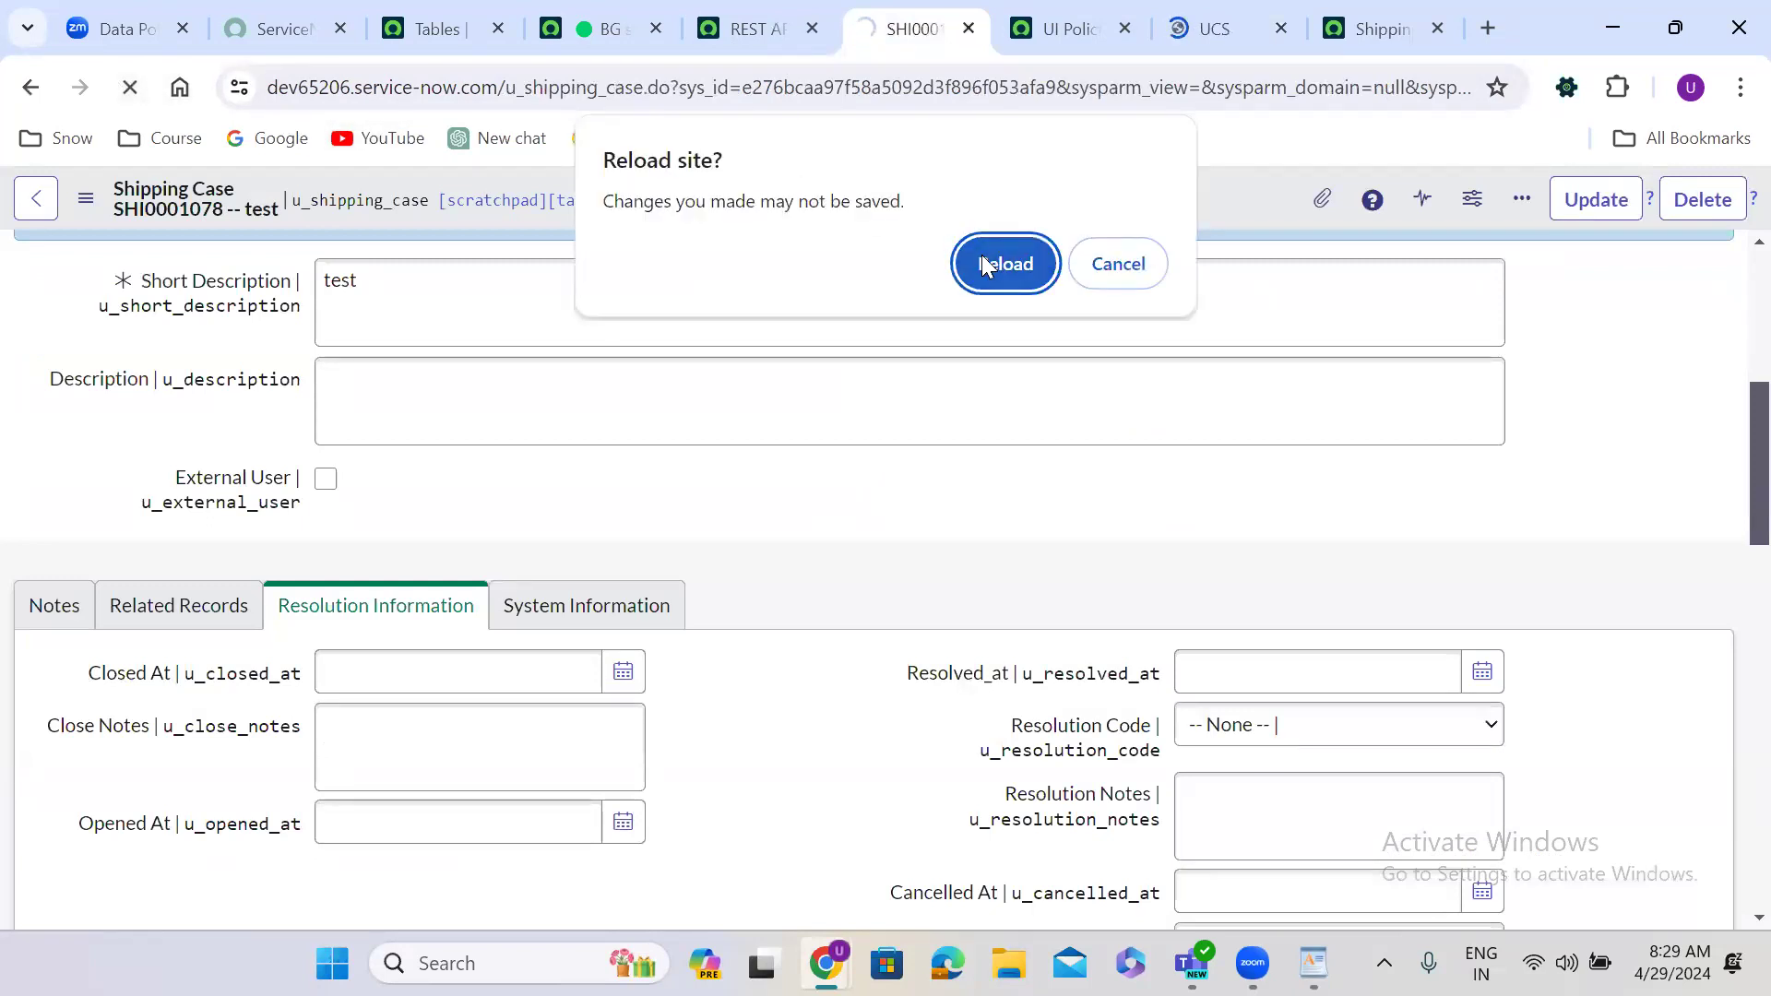
left_click(985, 266)
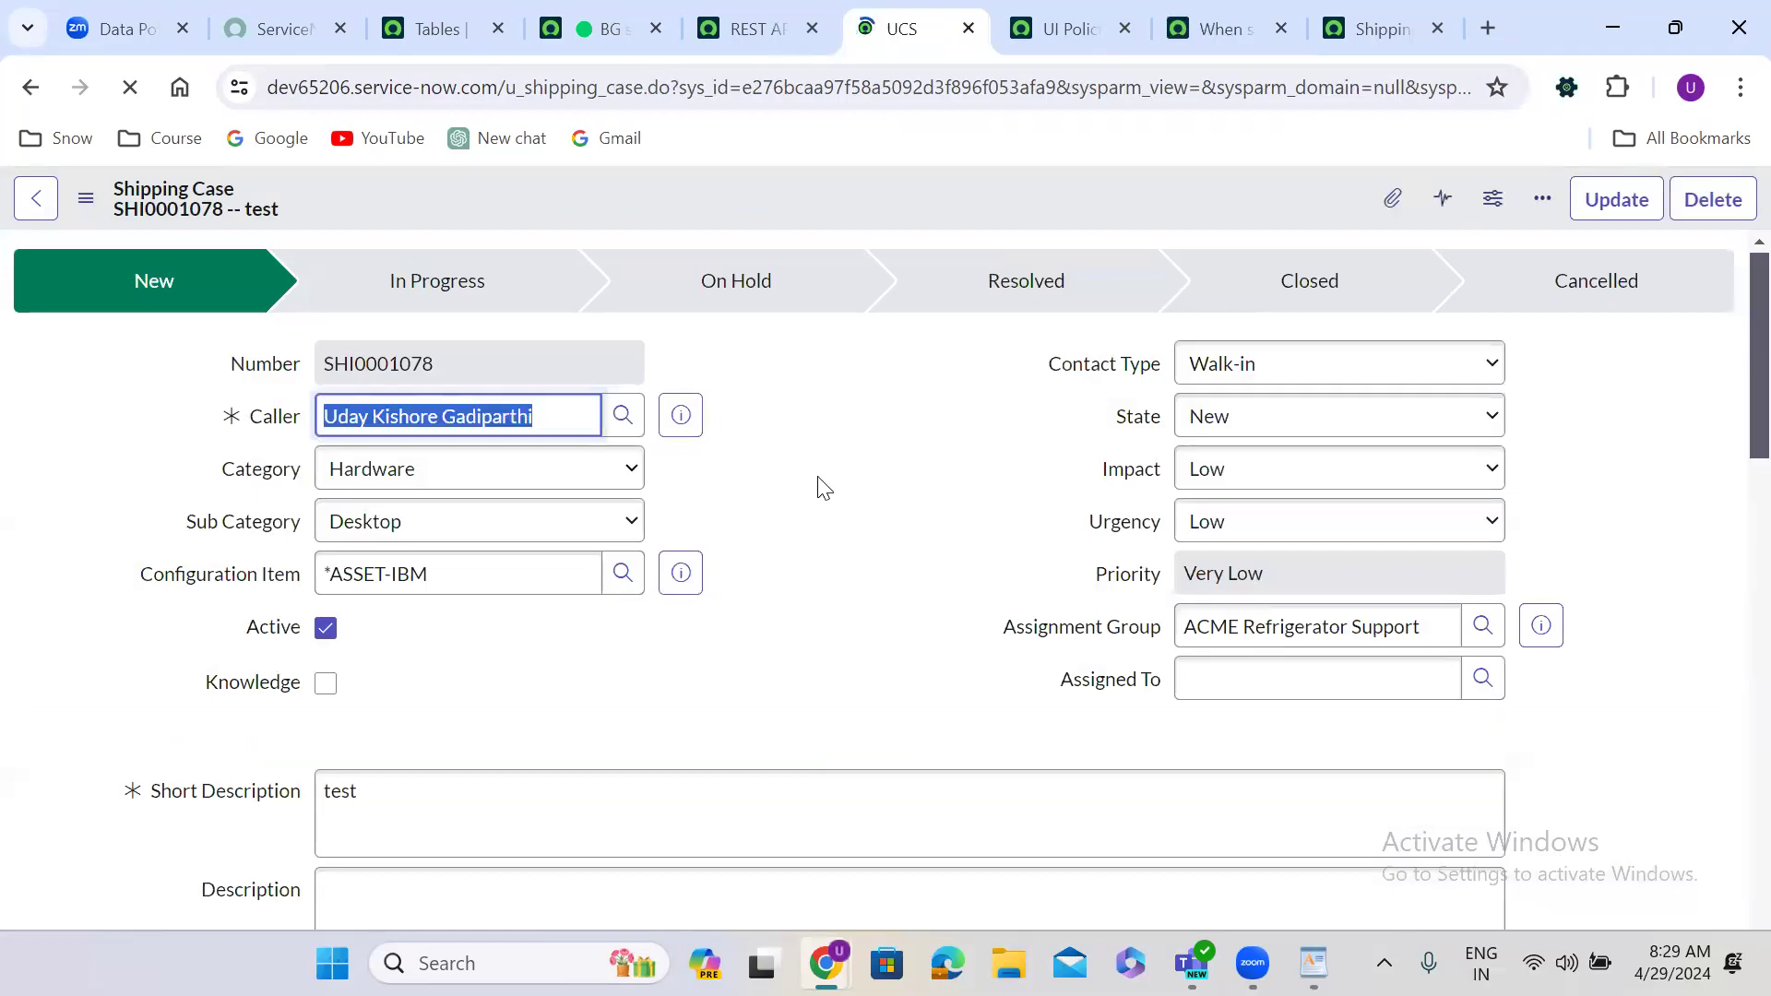
left_click(1302, 426)
left_click(1267, 542)
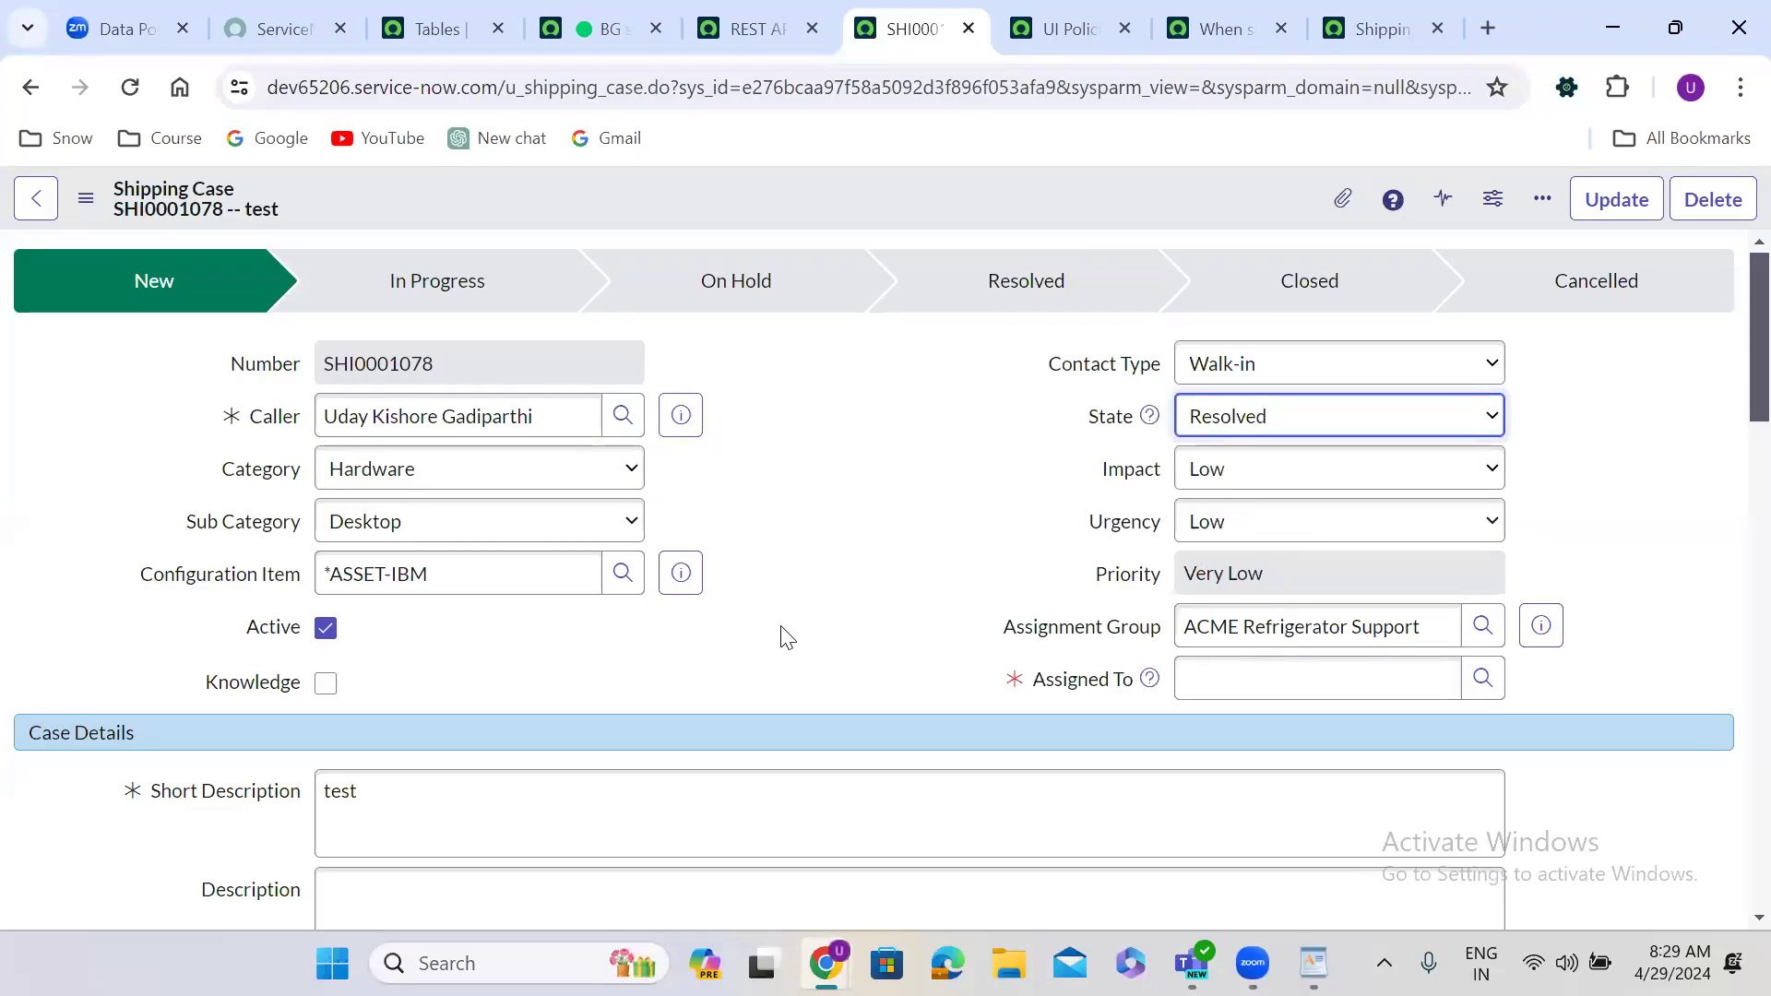
Step: Check the mandatory Resolution Information fields and try to save SHI0001078 without filling them in
scroll(785, 637, "down", 6)
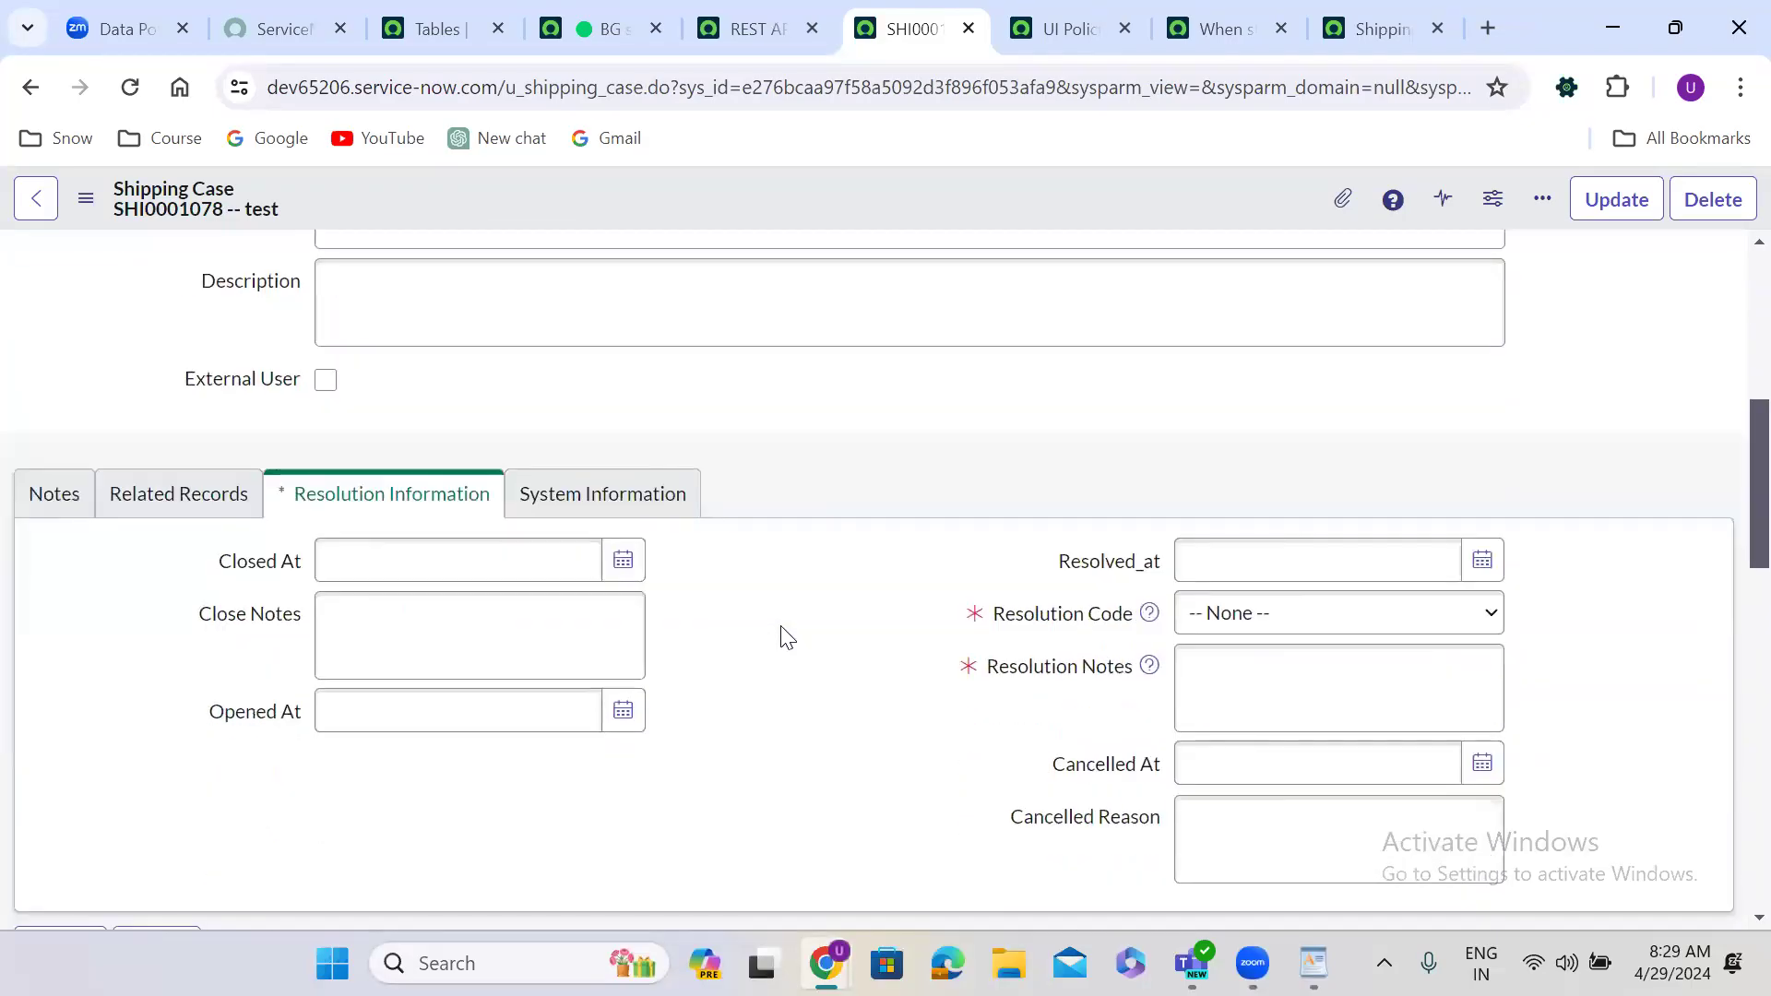
scroll(785, 636, "down", 1)
left_click(1181, 549)
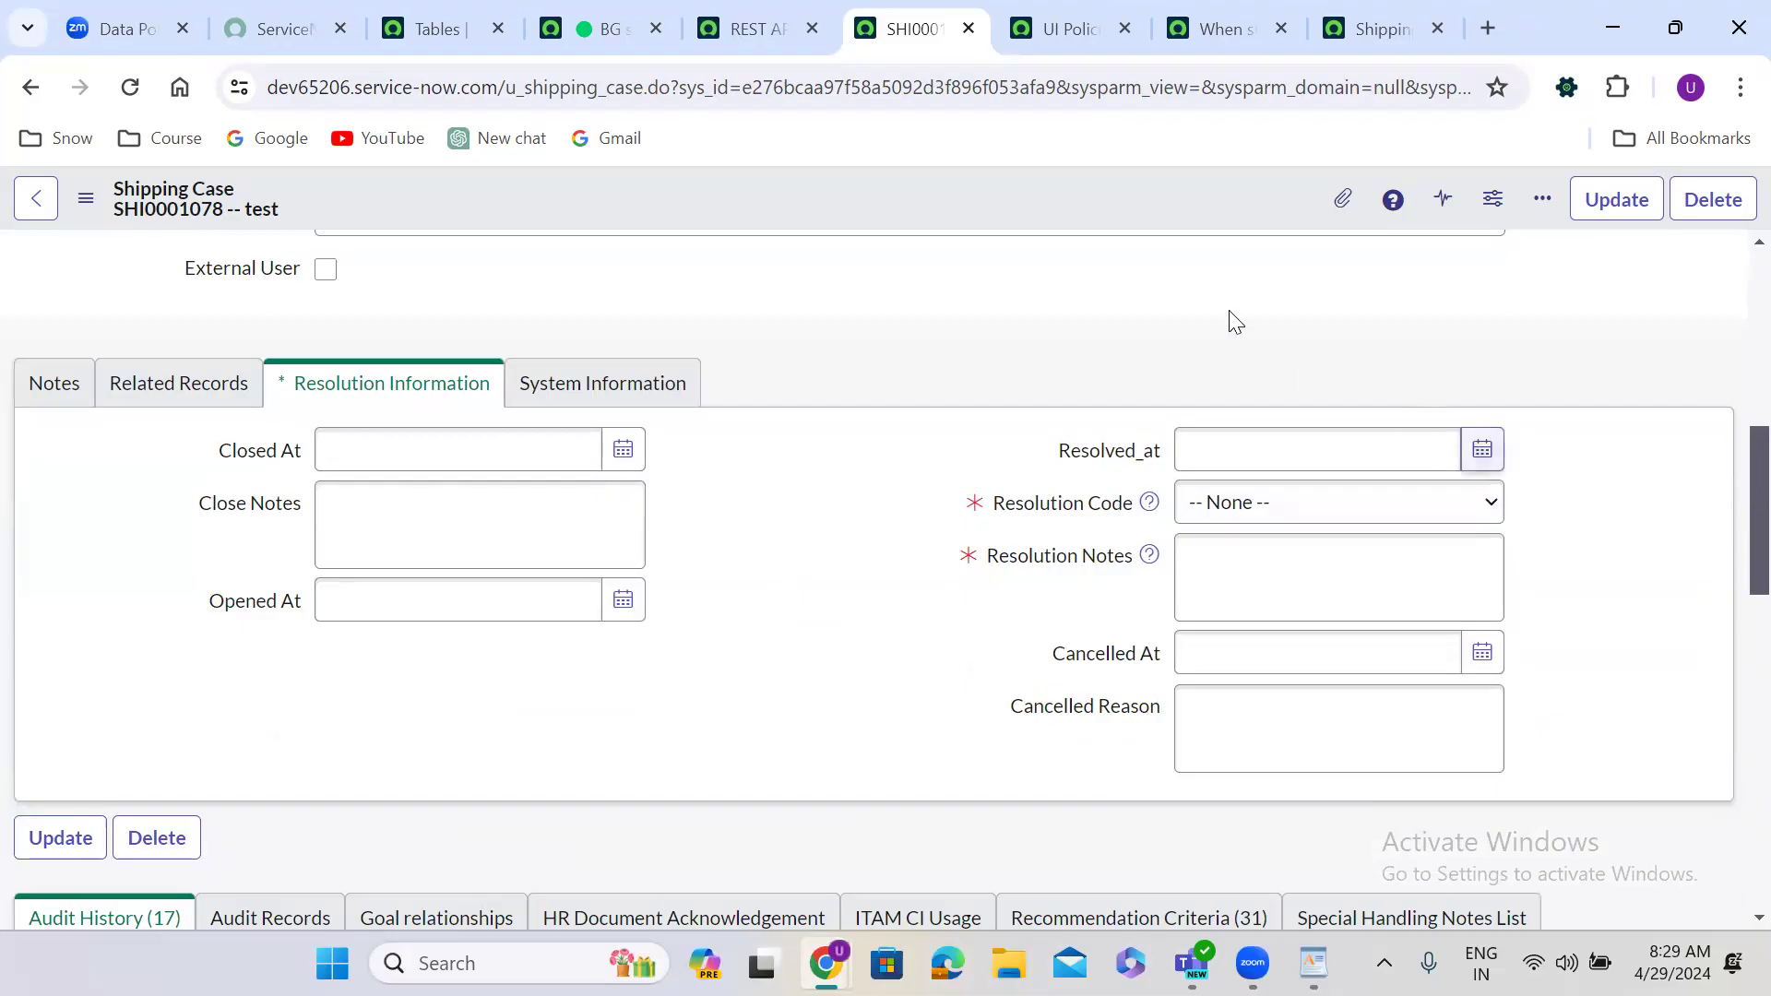
right_click(984, 185)
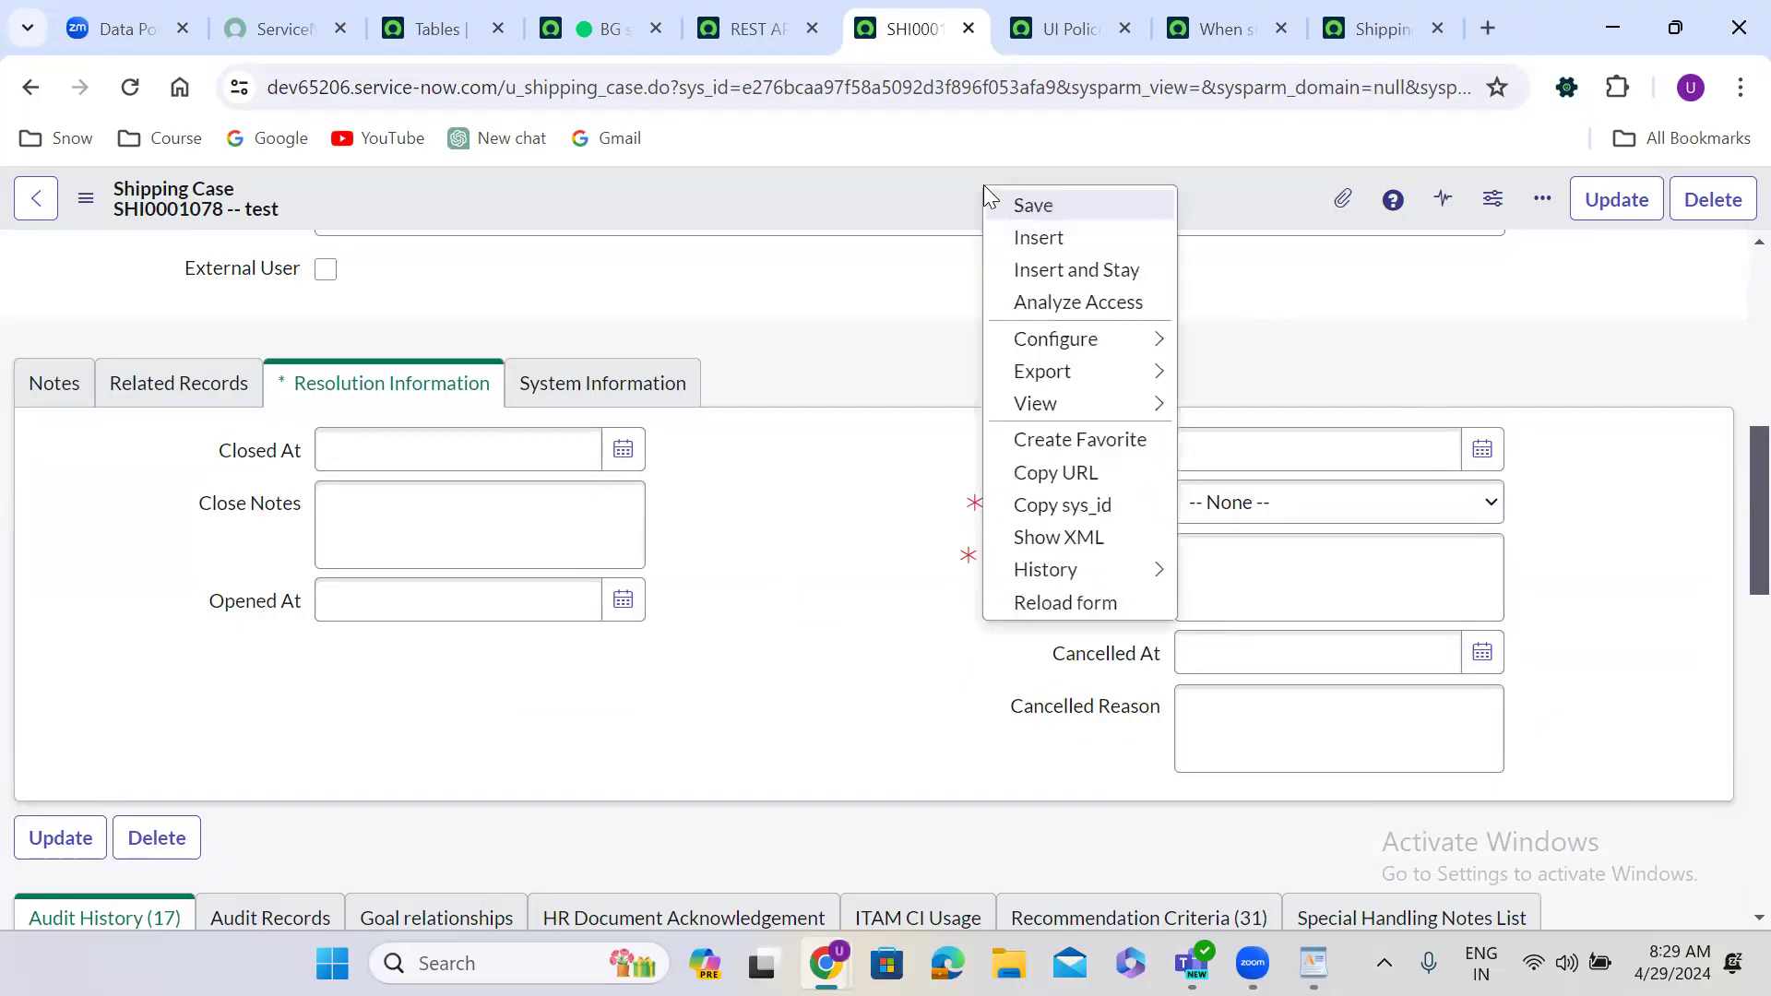
left_click(1063, 206)
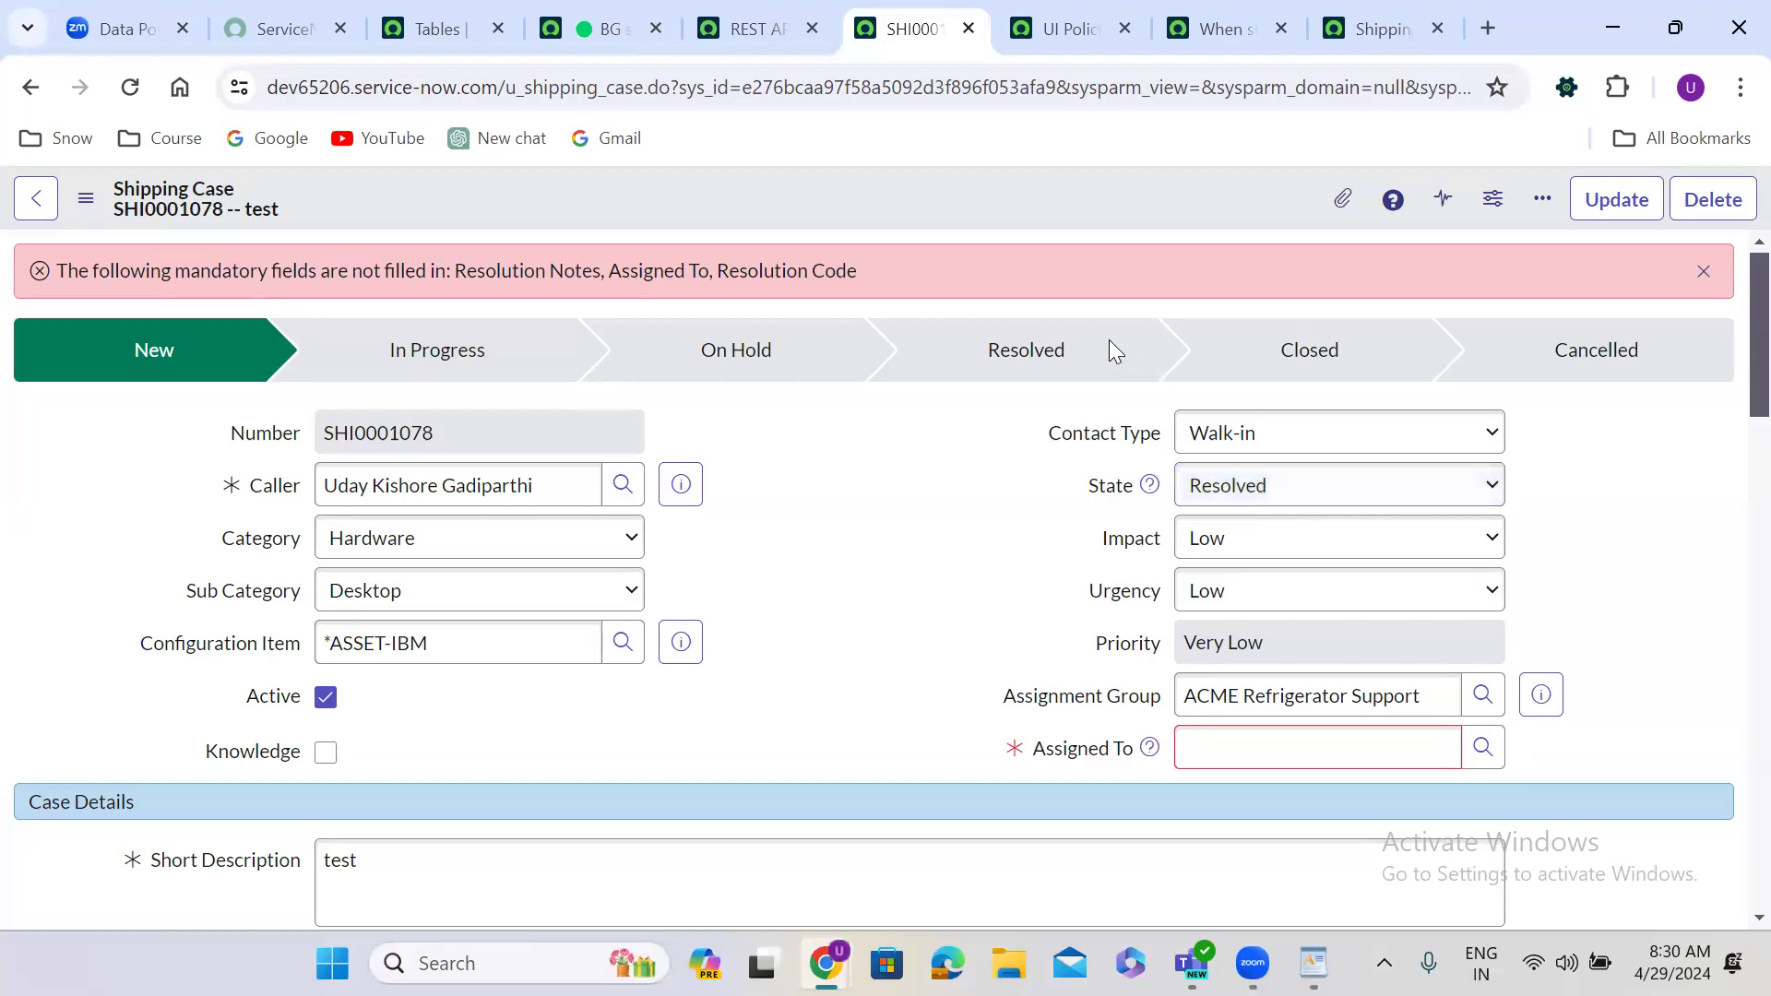
right_click(891, 190)
left_click(946, 207)
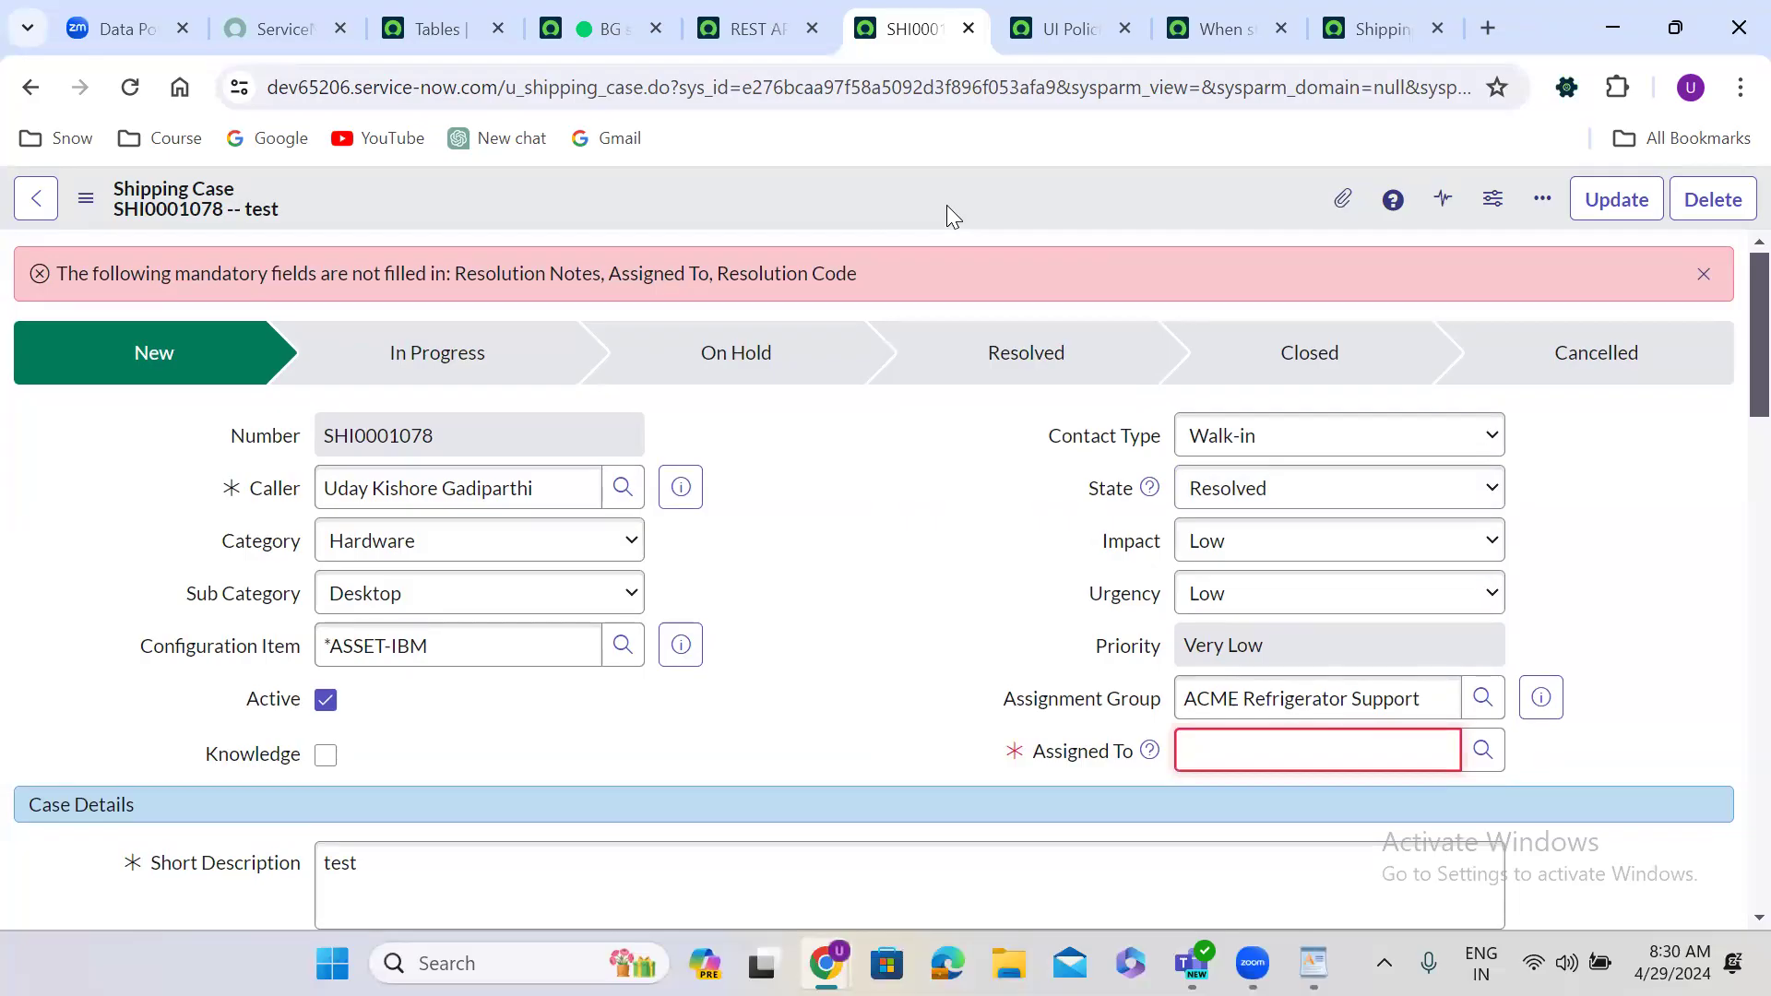
left_click(789, 478)
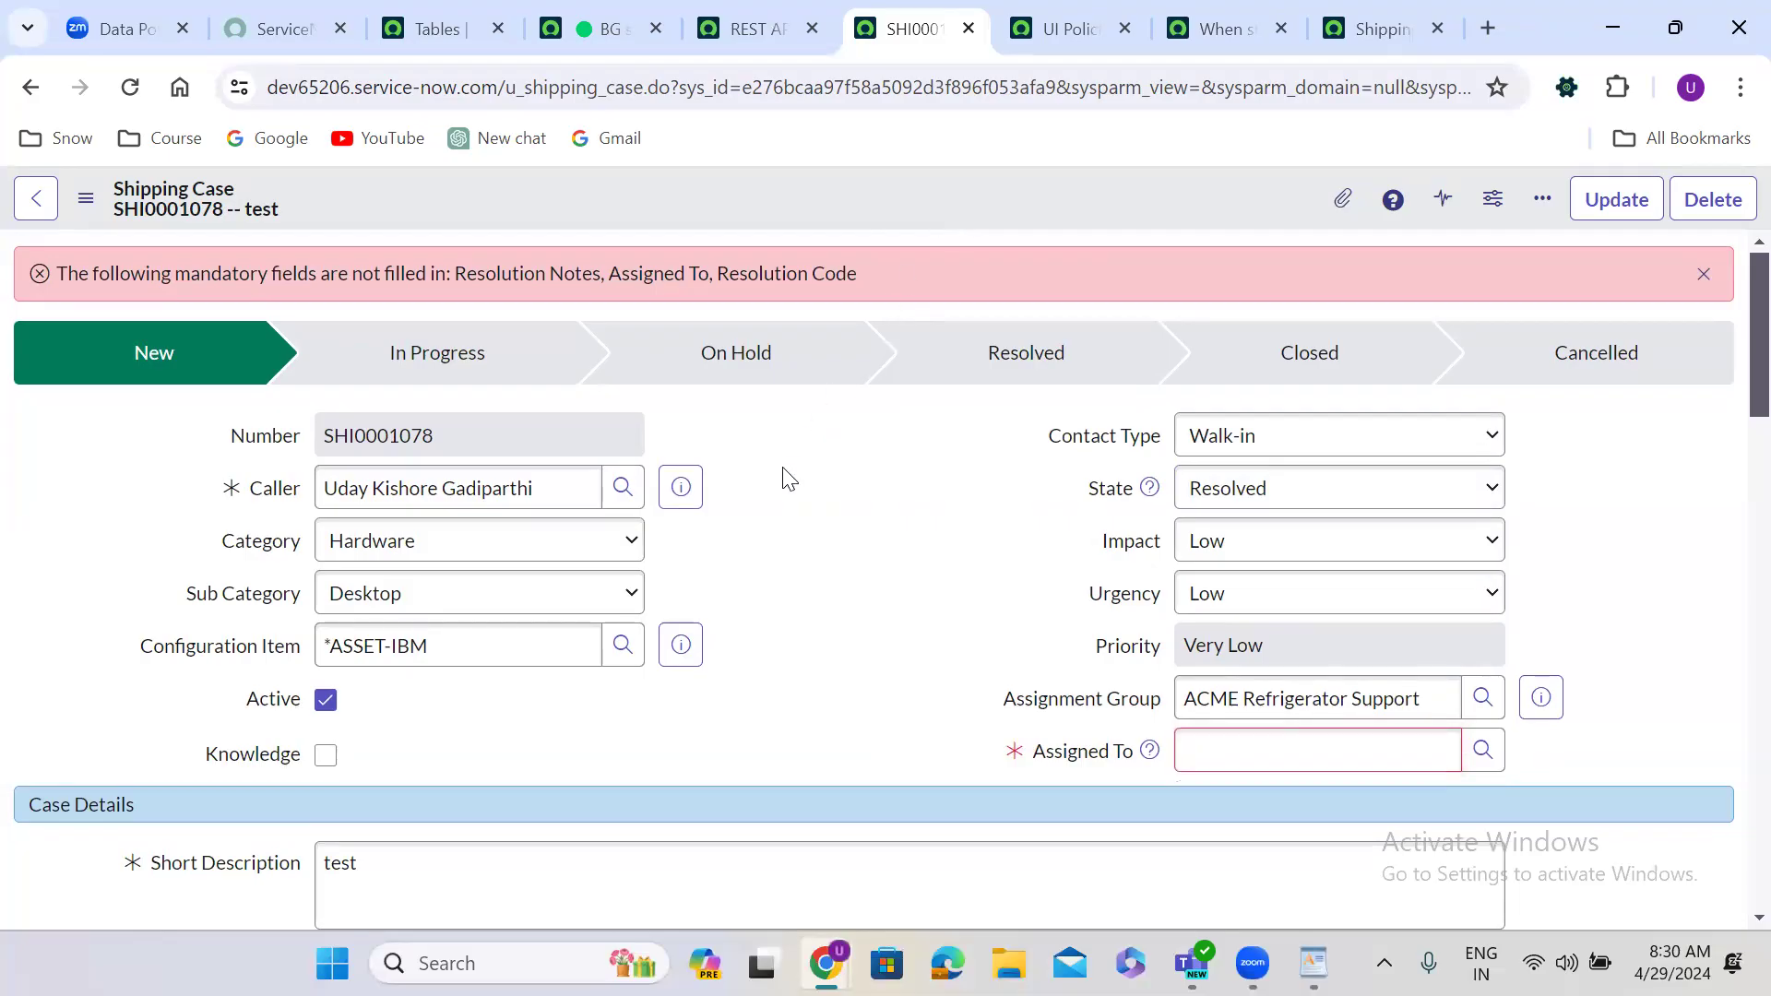
Step: In the REST API Explorer, prepare an Update a record (PATCH) request for the Shipping Case (u_shipping_case) table
left_click(738, 26)
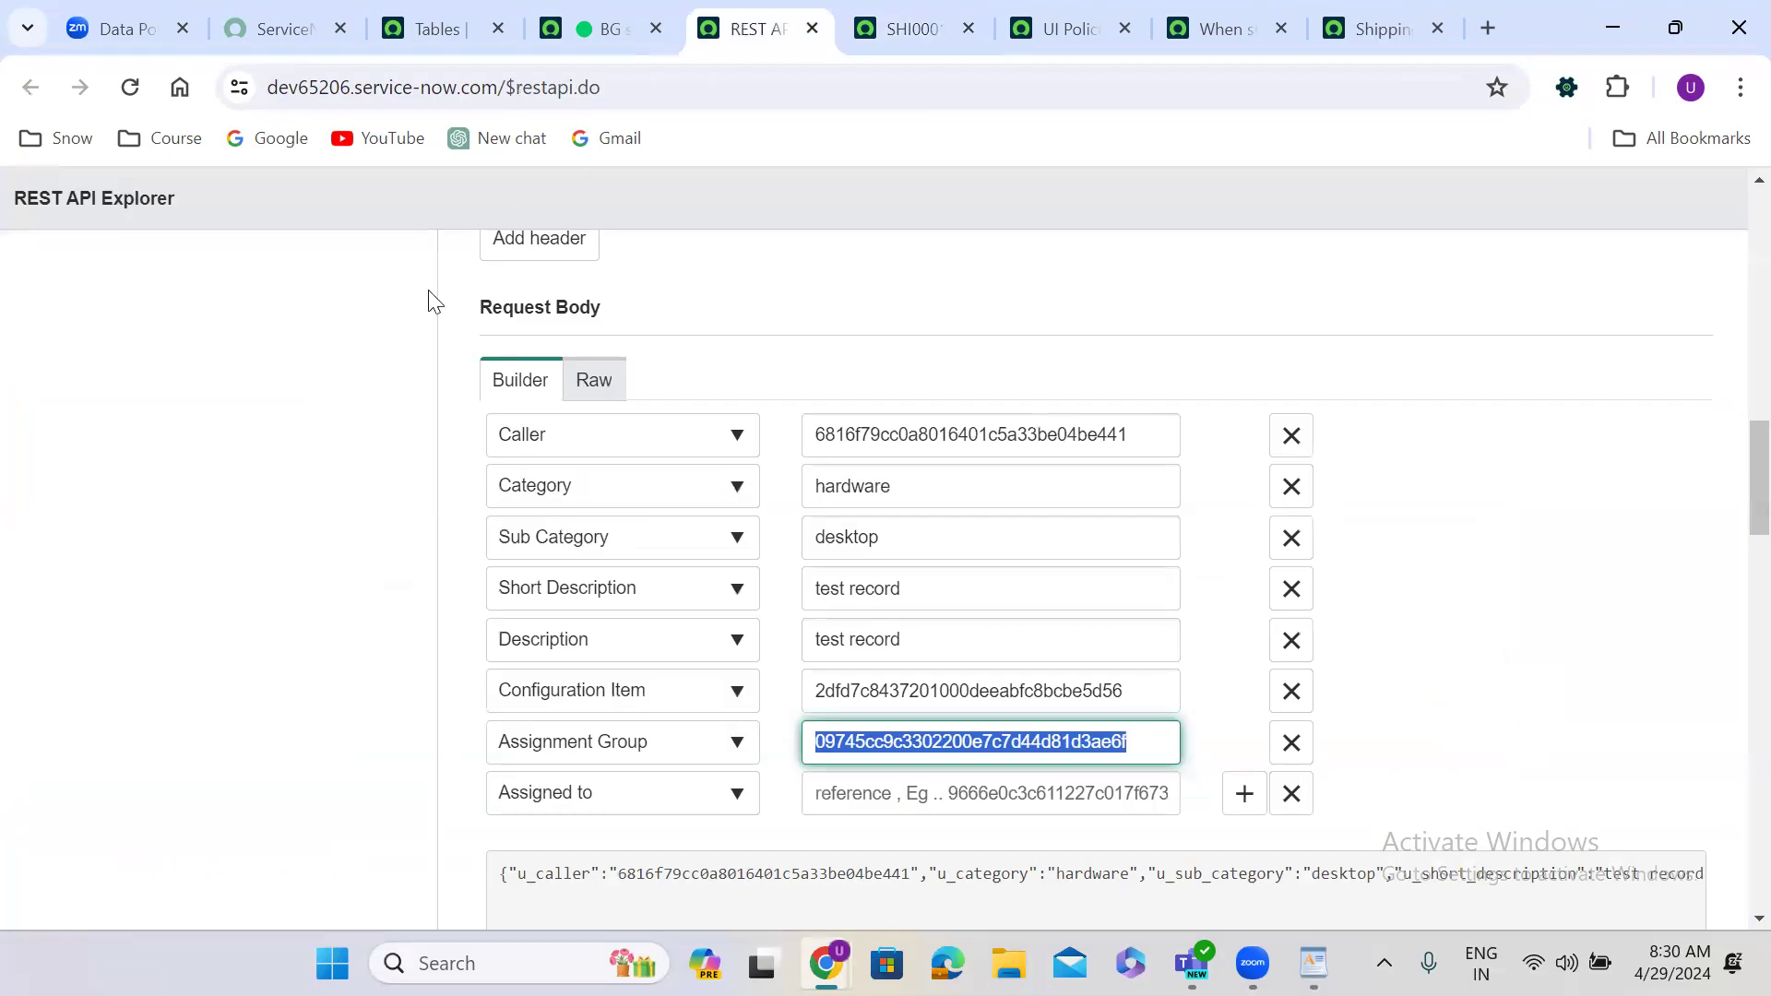
left_click(343, 427)
scroll(343, 426, "up", 1)
scroll(343, 426, "up", 10)
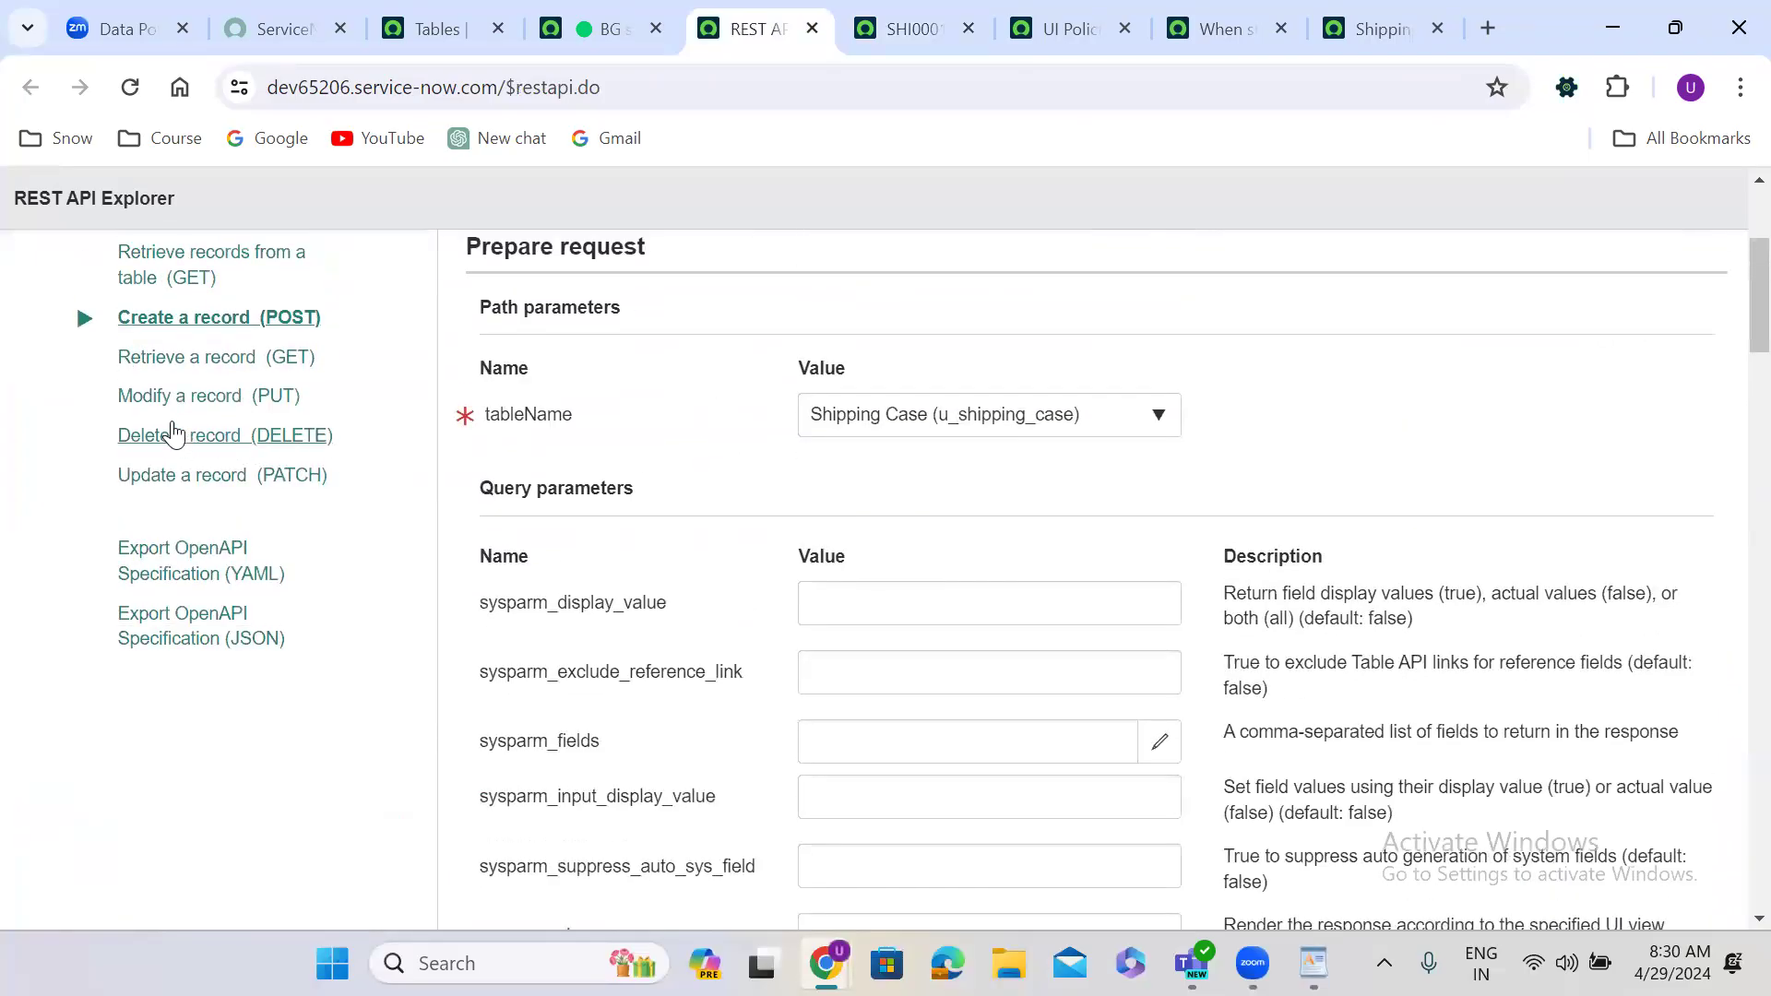
left_click(212, 489)
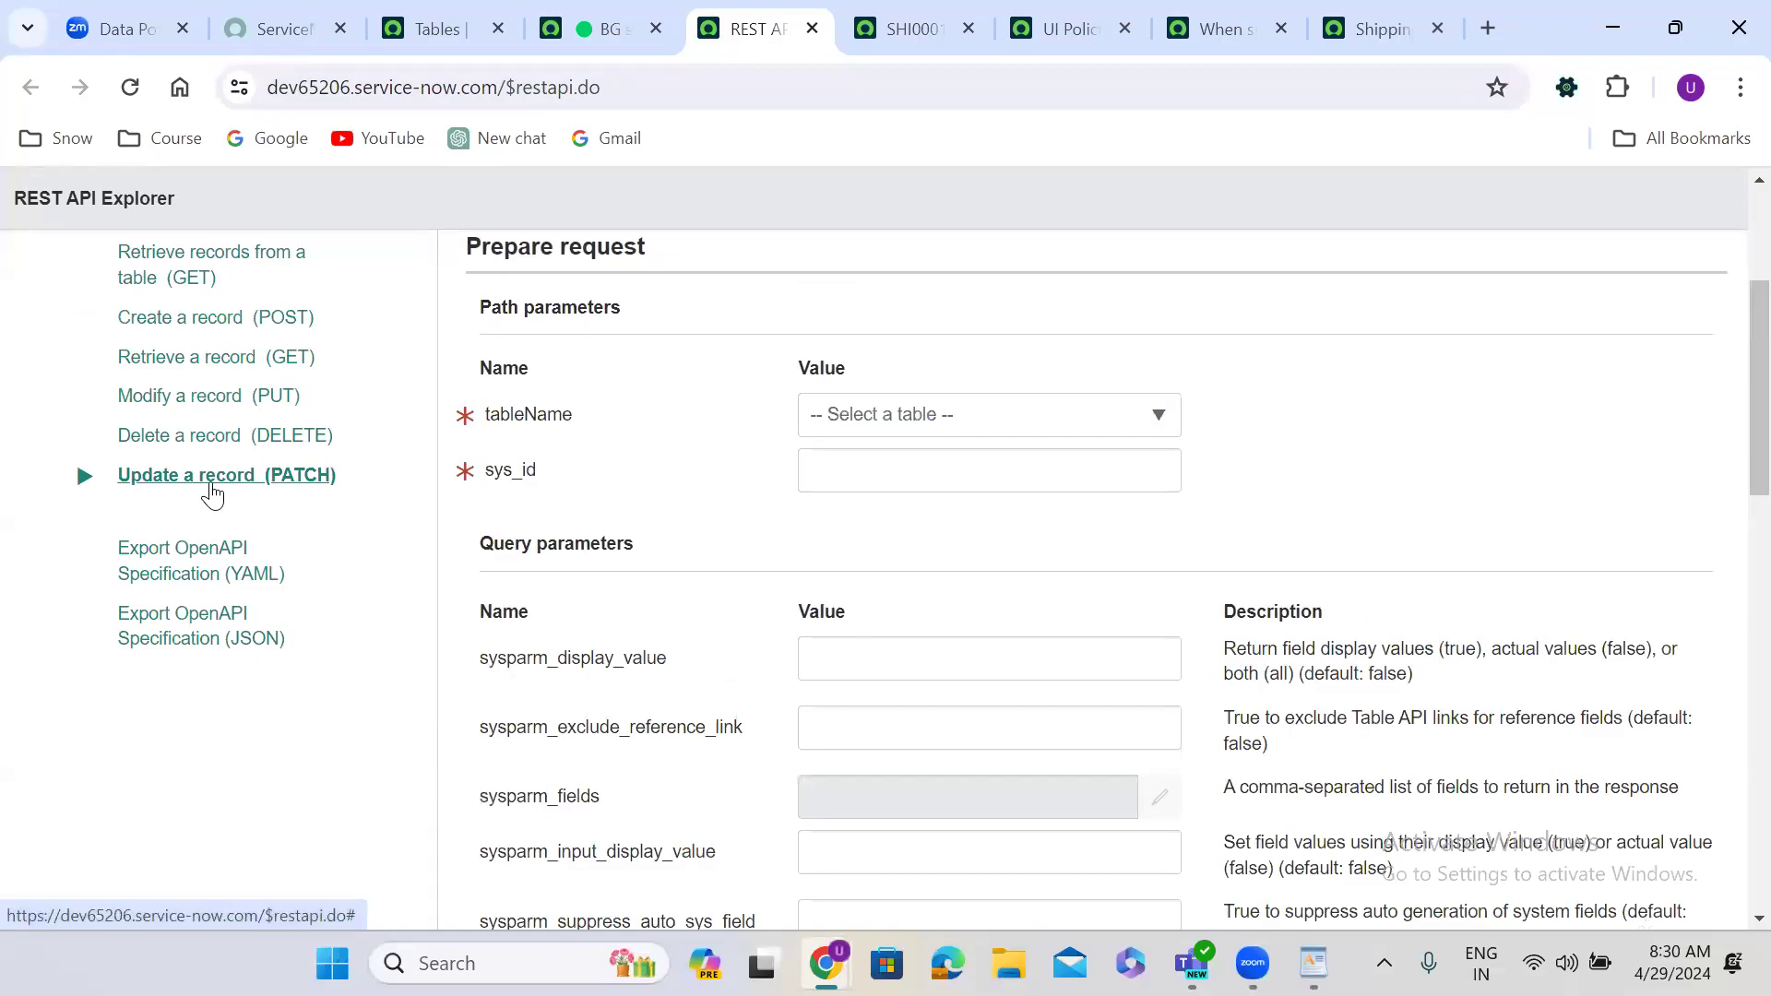
left_click(885, 420)
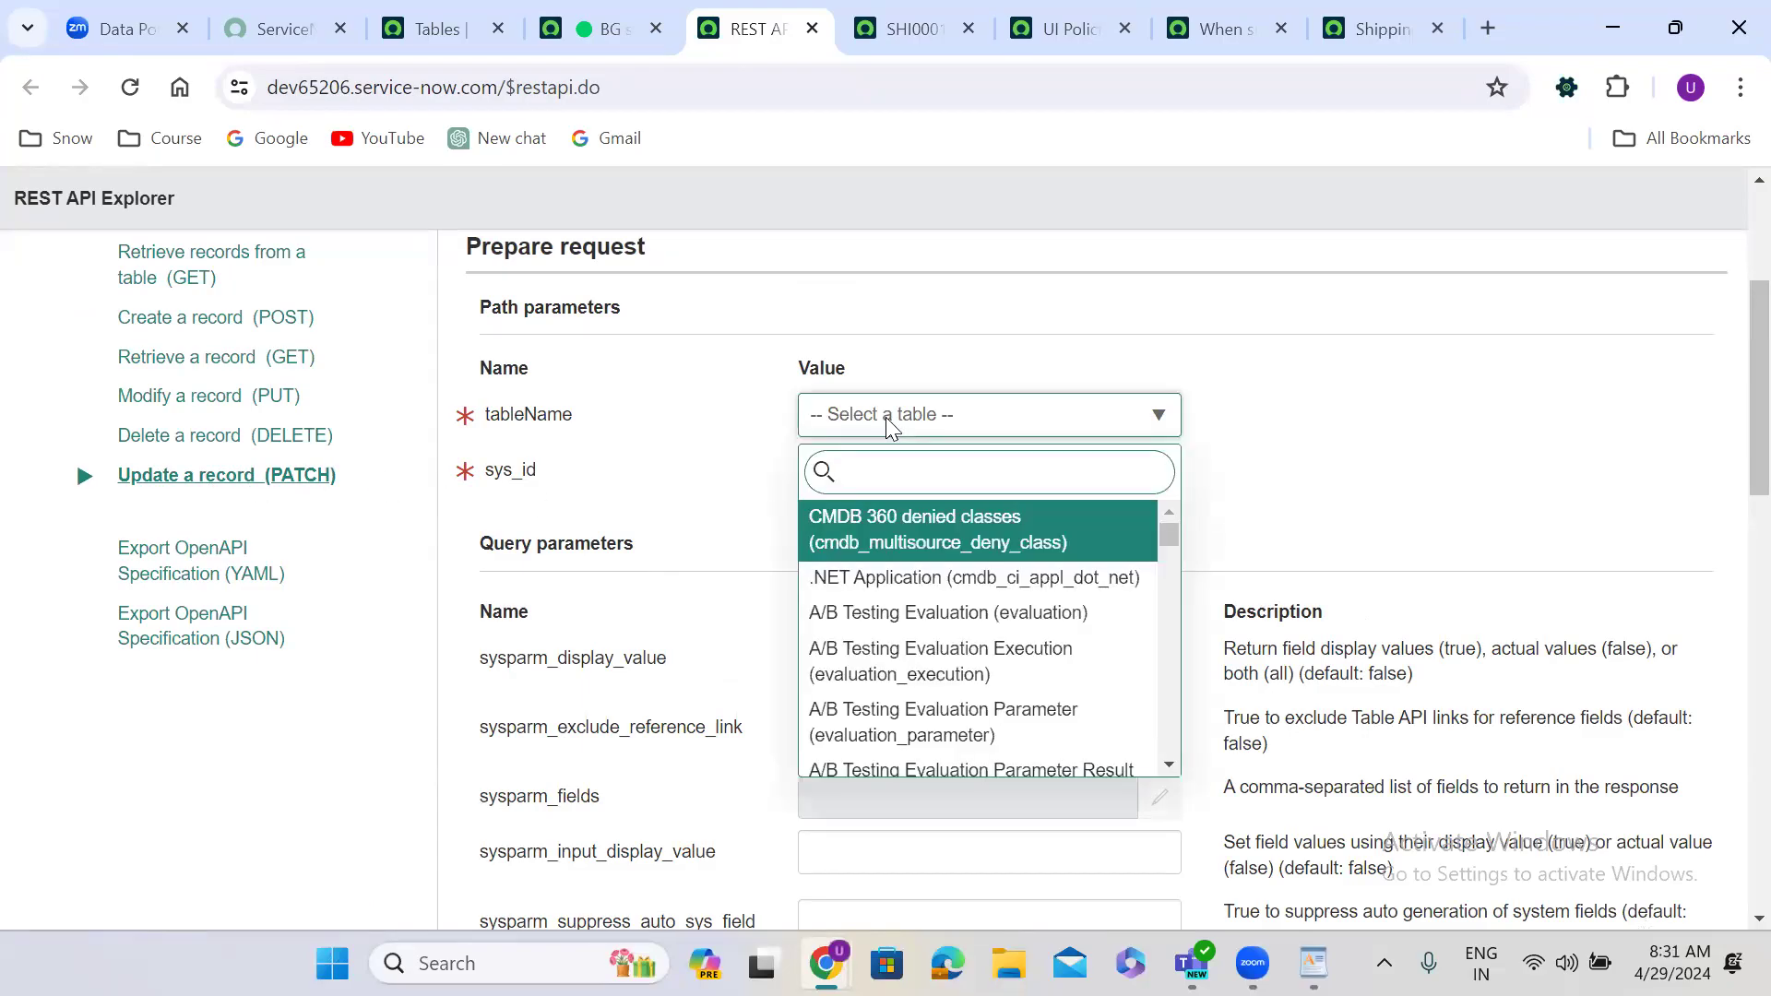
type("shipp")
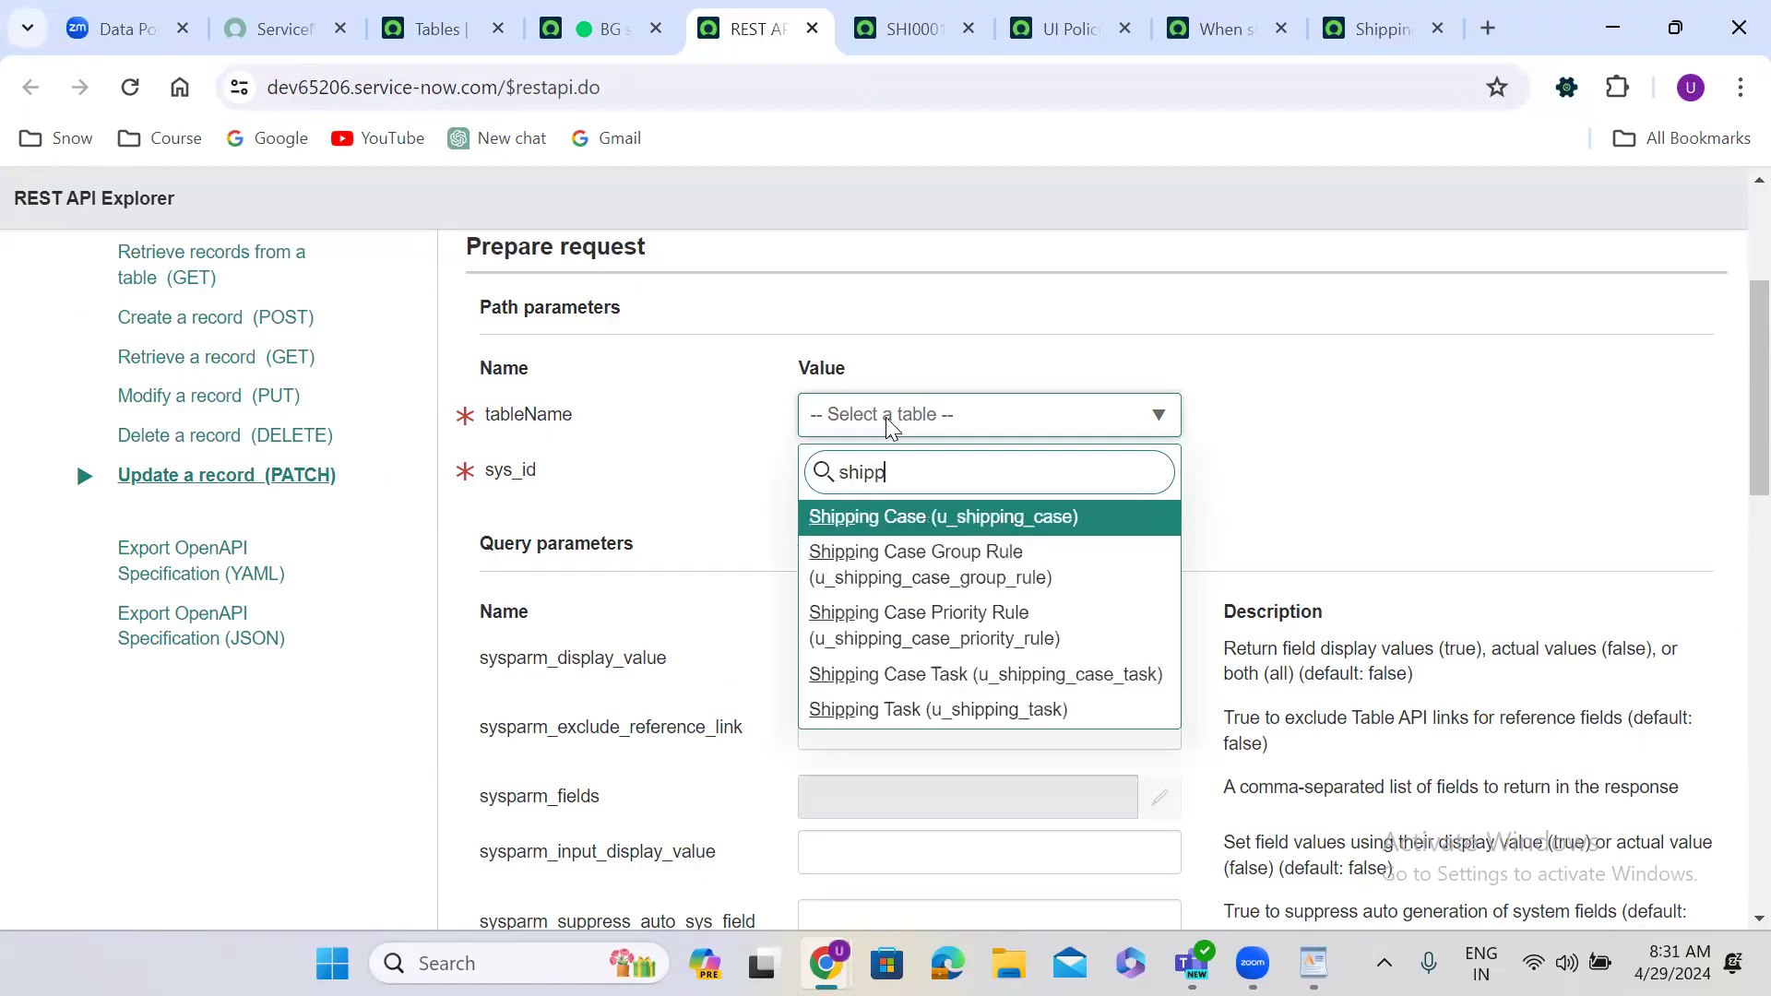
left_click(966, 519)
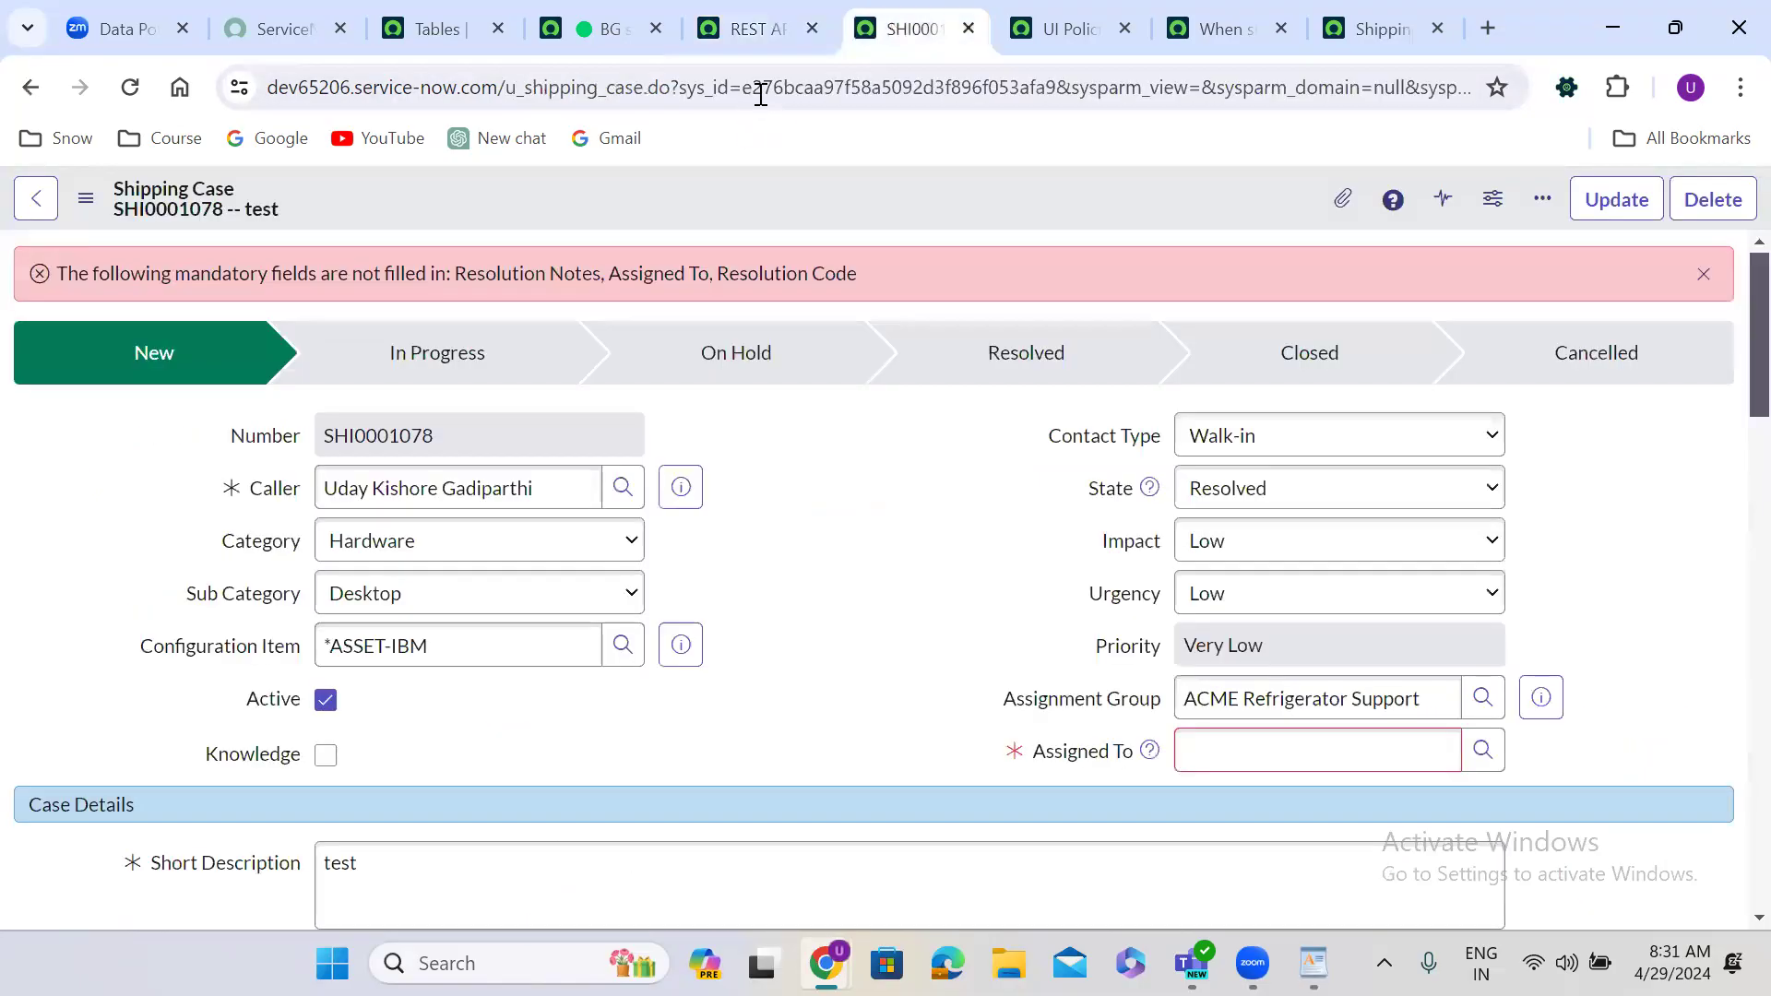
Step: Copy the sys_id of SHI0001078 from its record URL into the PATCH request's sys_id path parameter
double_click(783, 89)
key("ctrl+c")
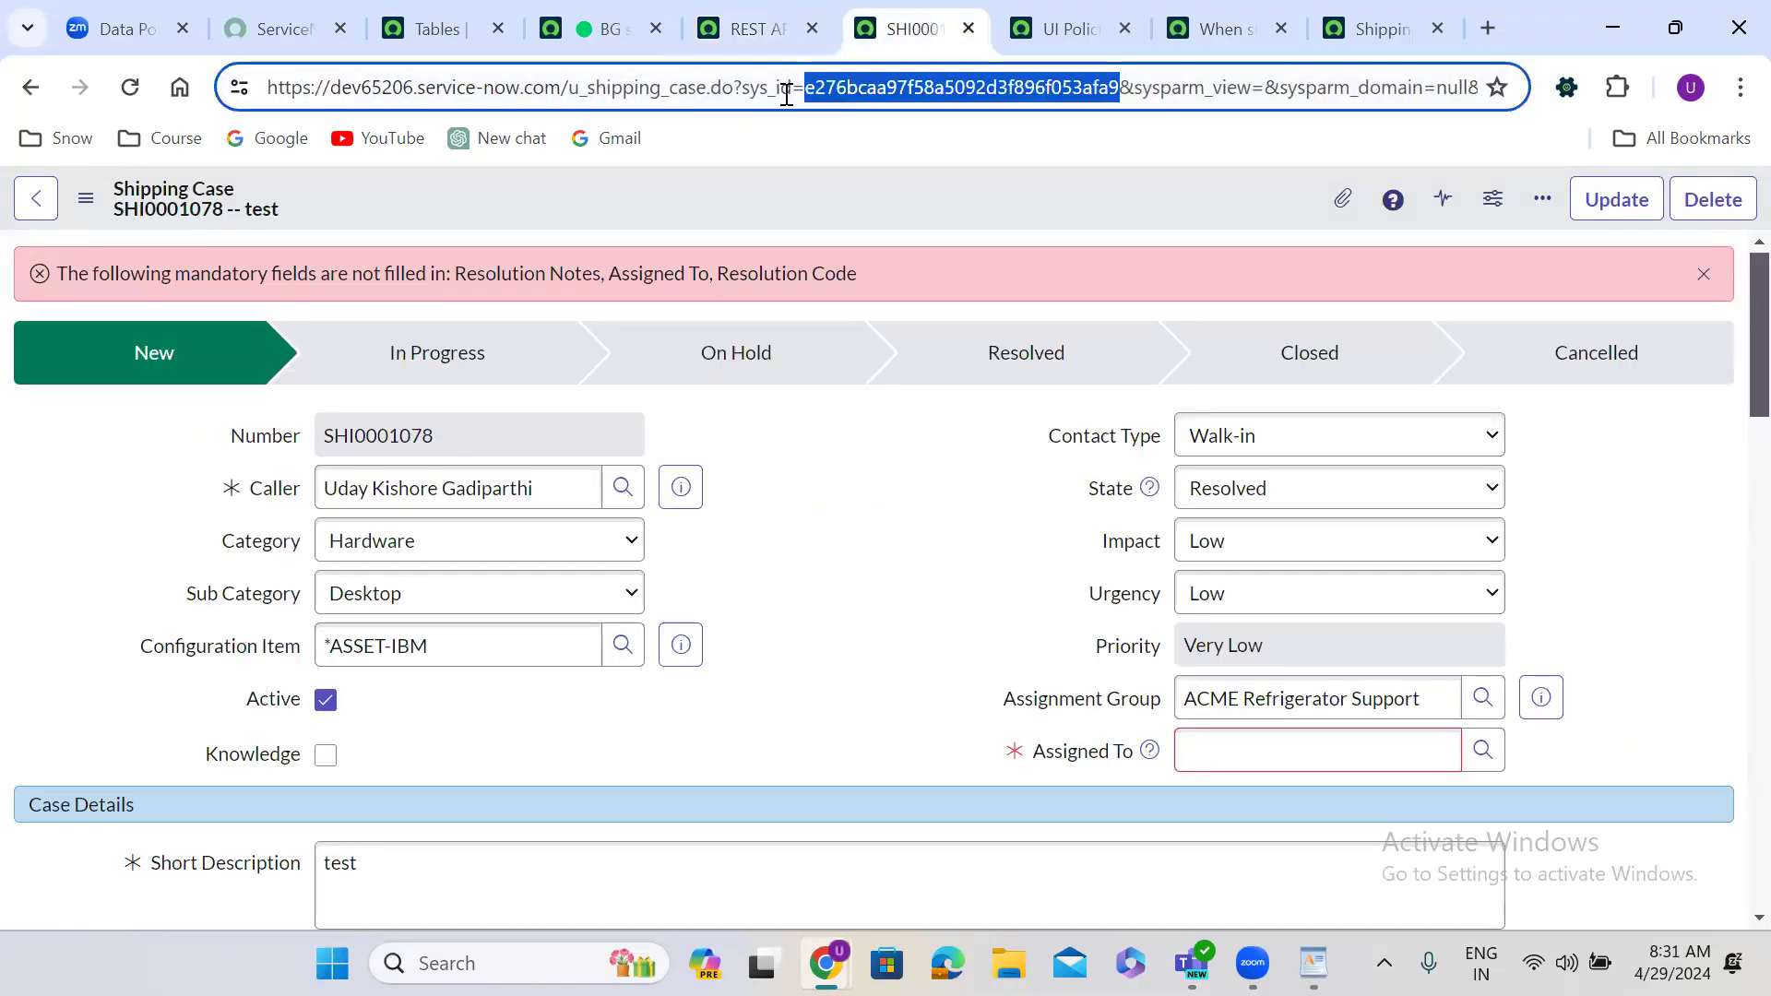
left_click(751, 28)
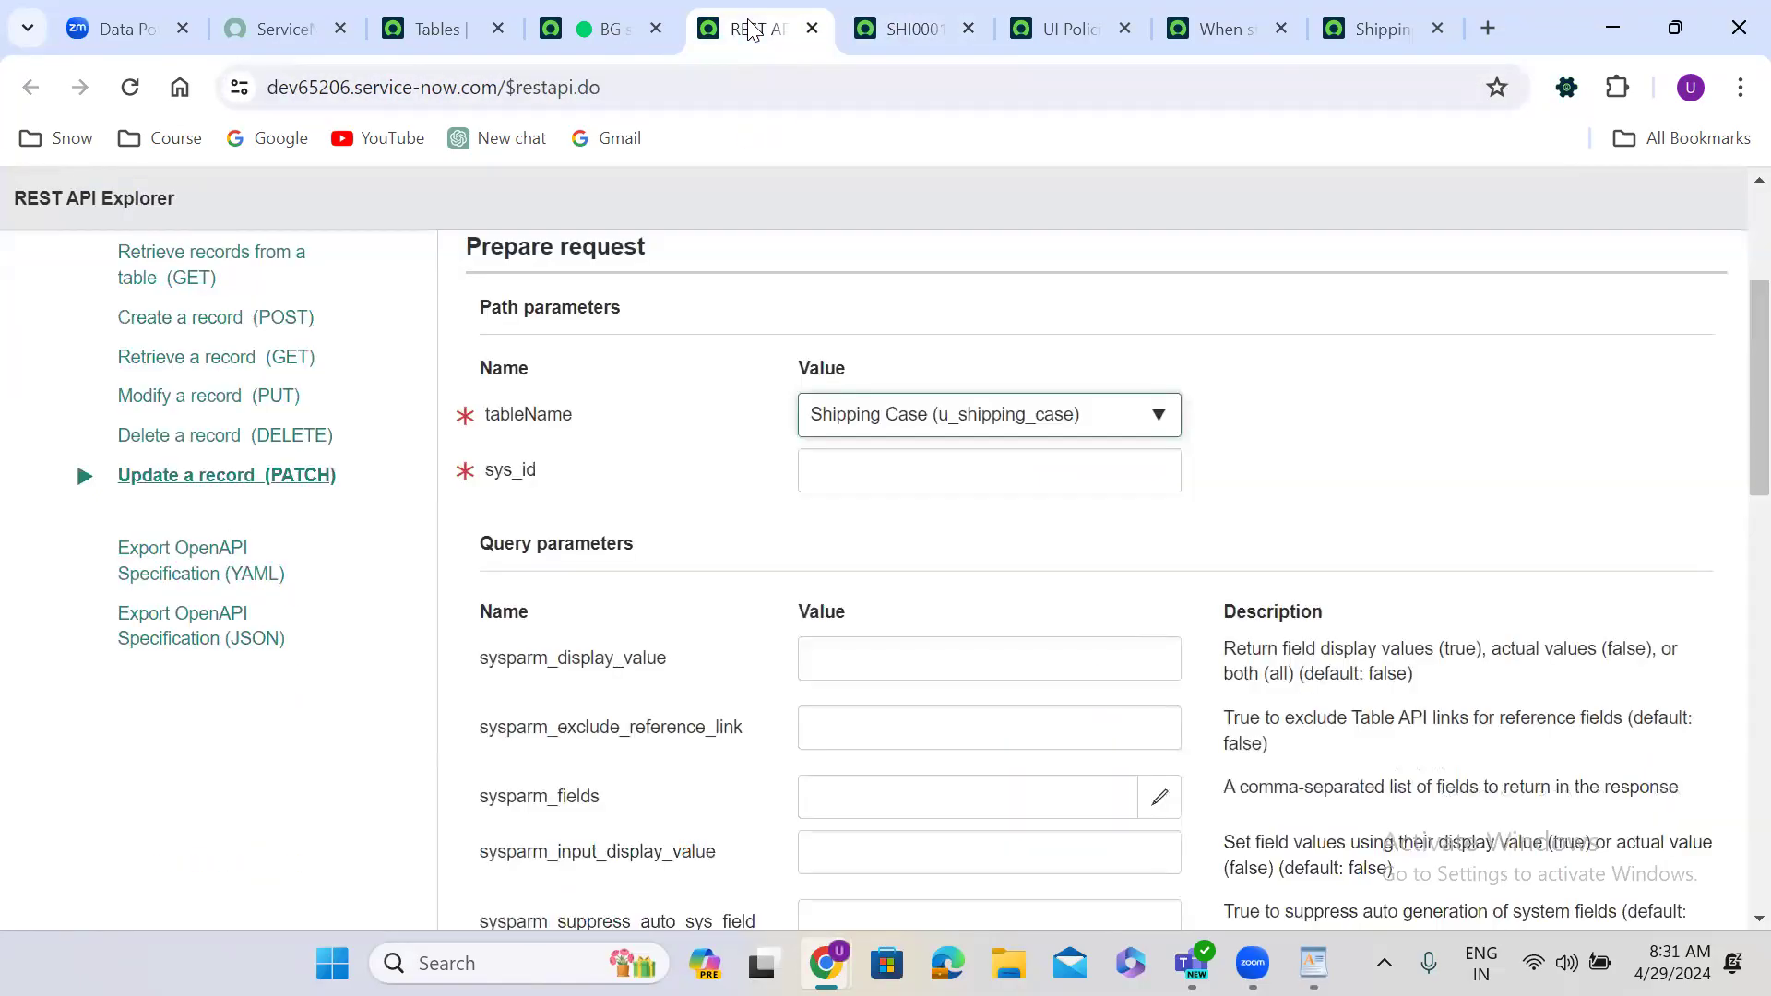
left_click(864, 455)
key("ctrl+v")
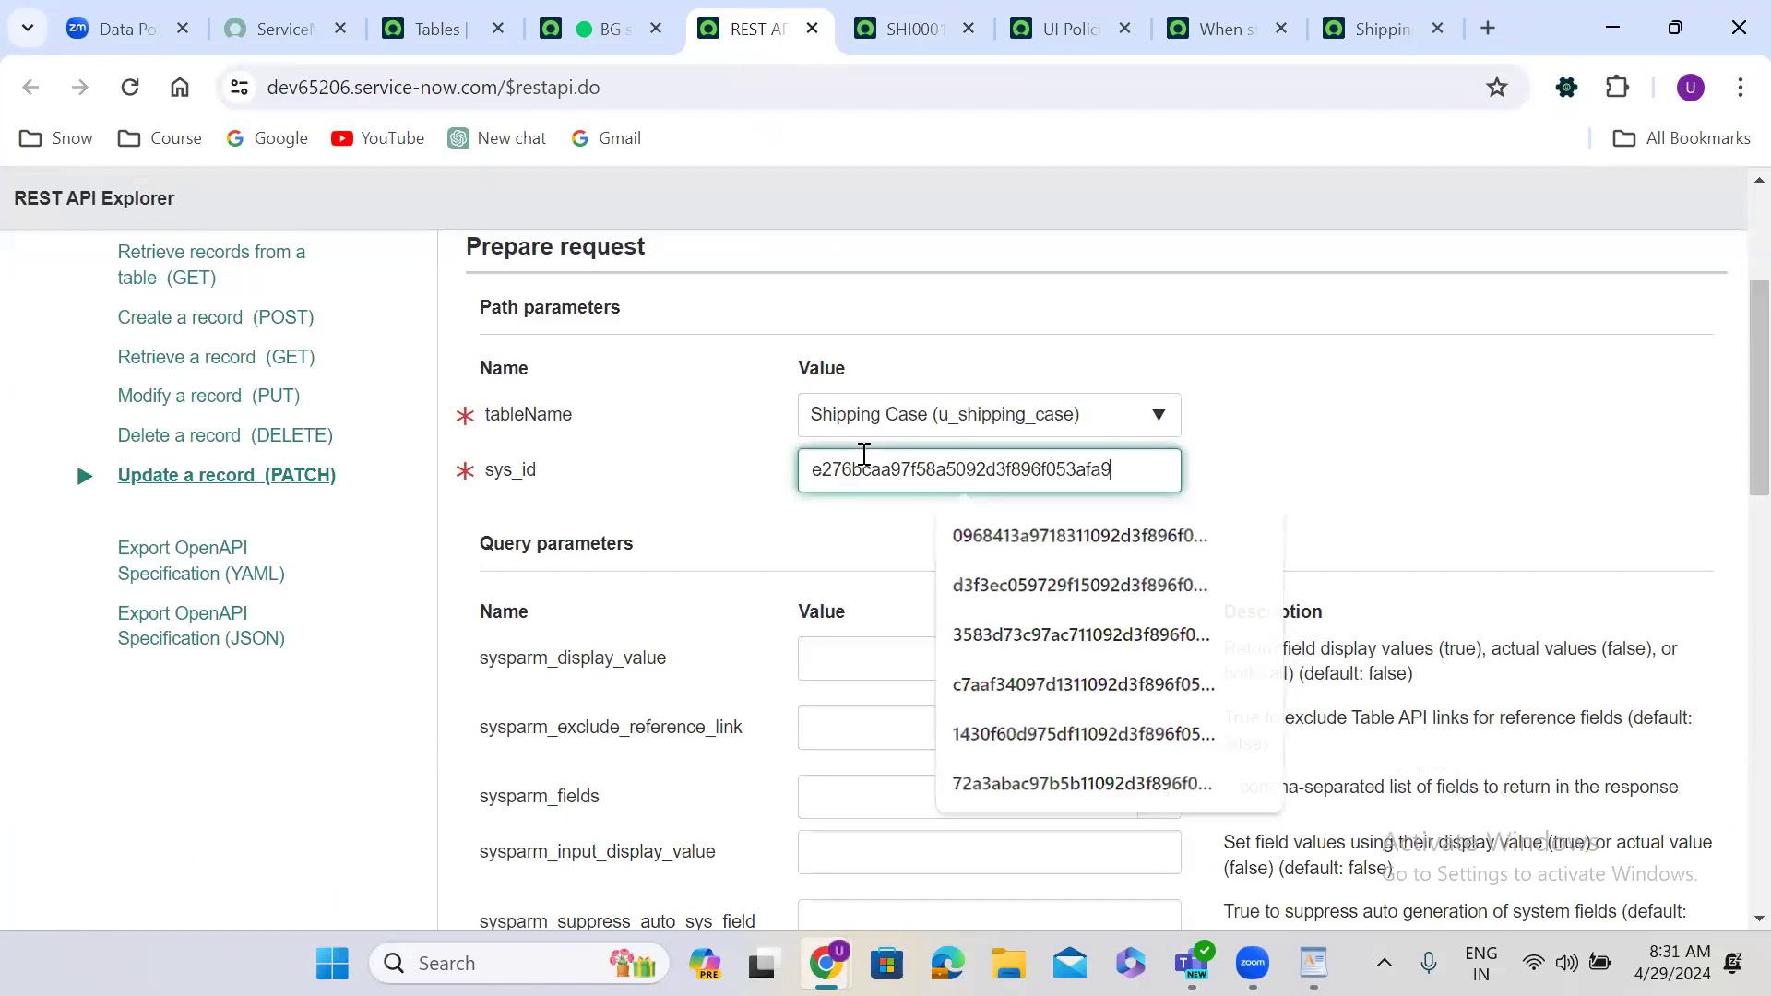
left_click(1242, 482)
Step: Add the State field to the PATCH request body
scroll(1250, 483, "down", 1)
scroll(1250, 483, "down", 8)
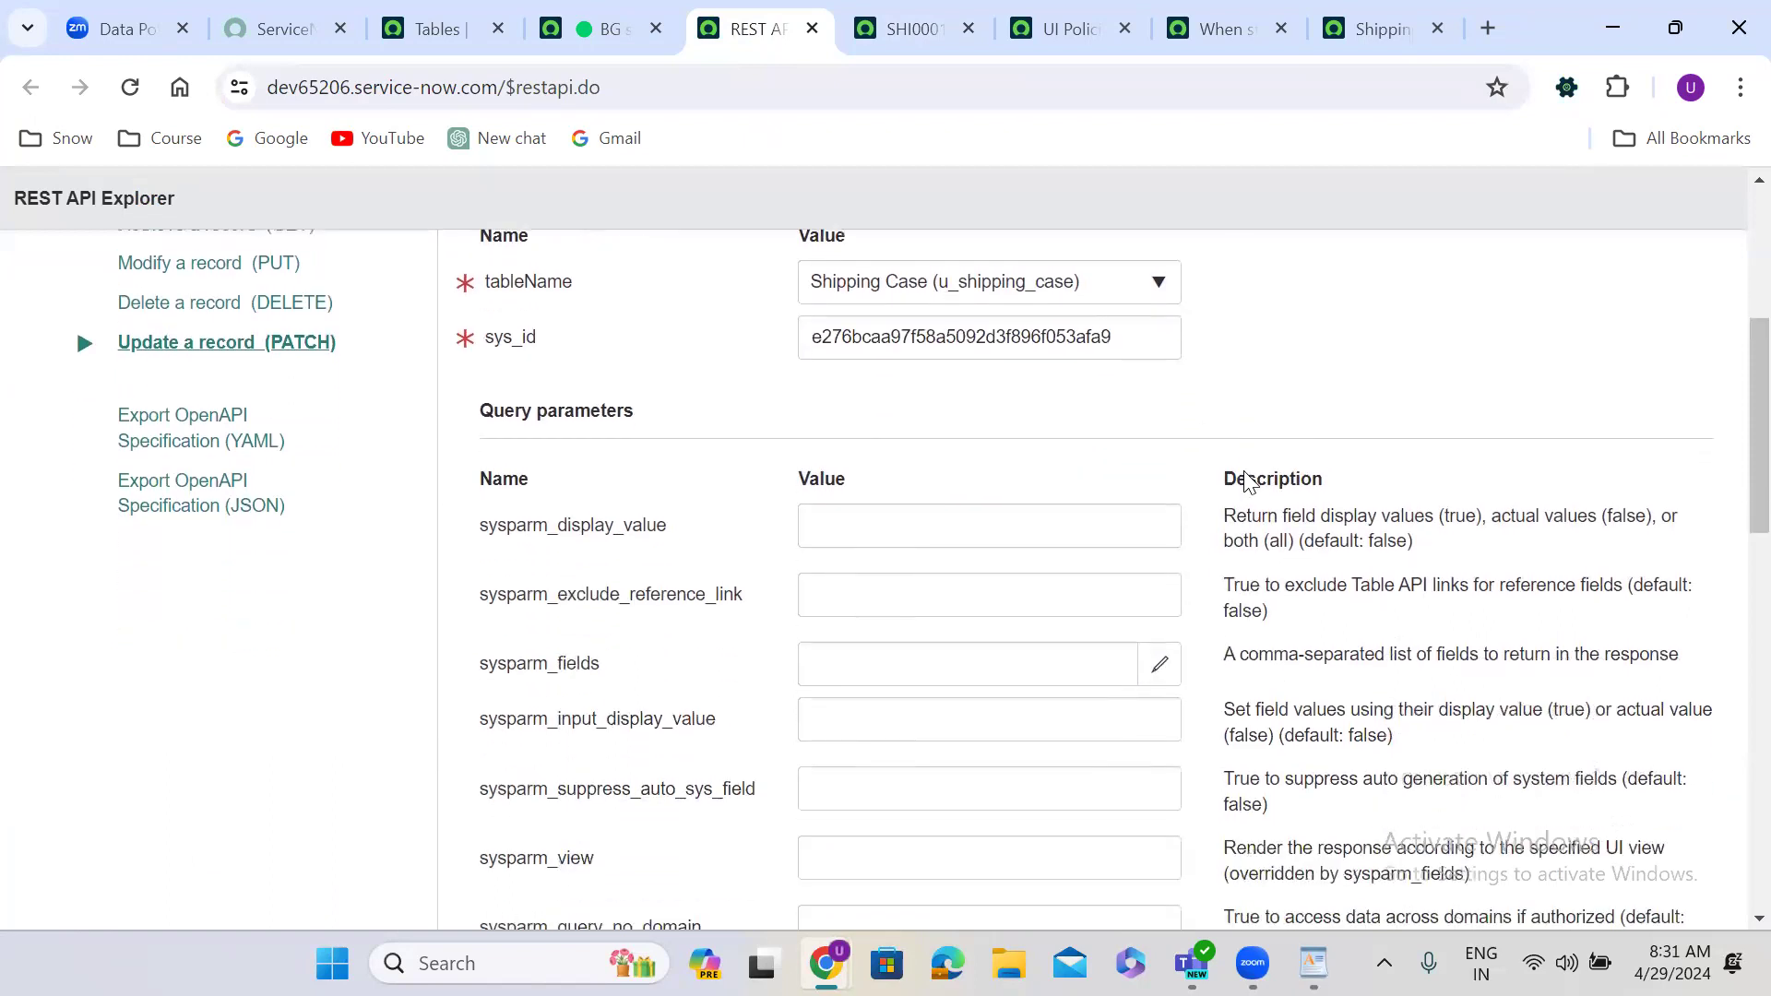
scroll(1250, 482, "down", 2)
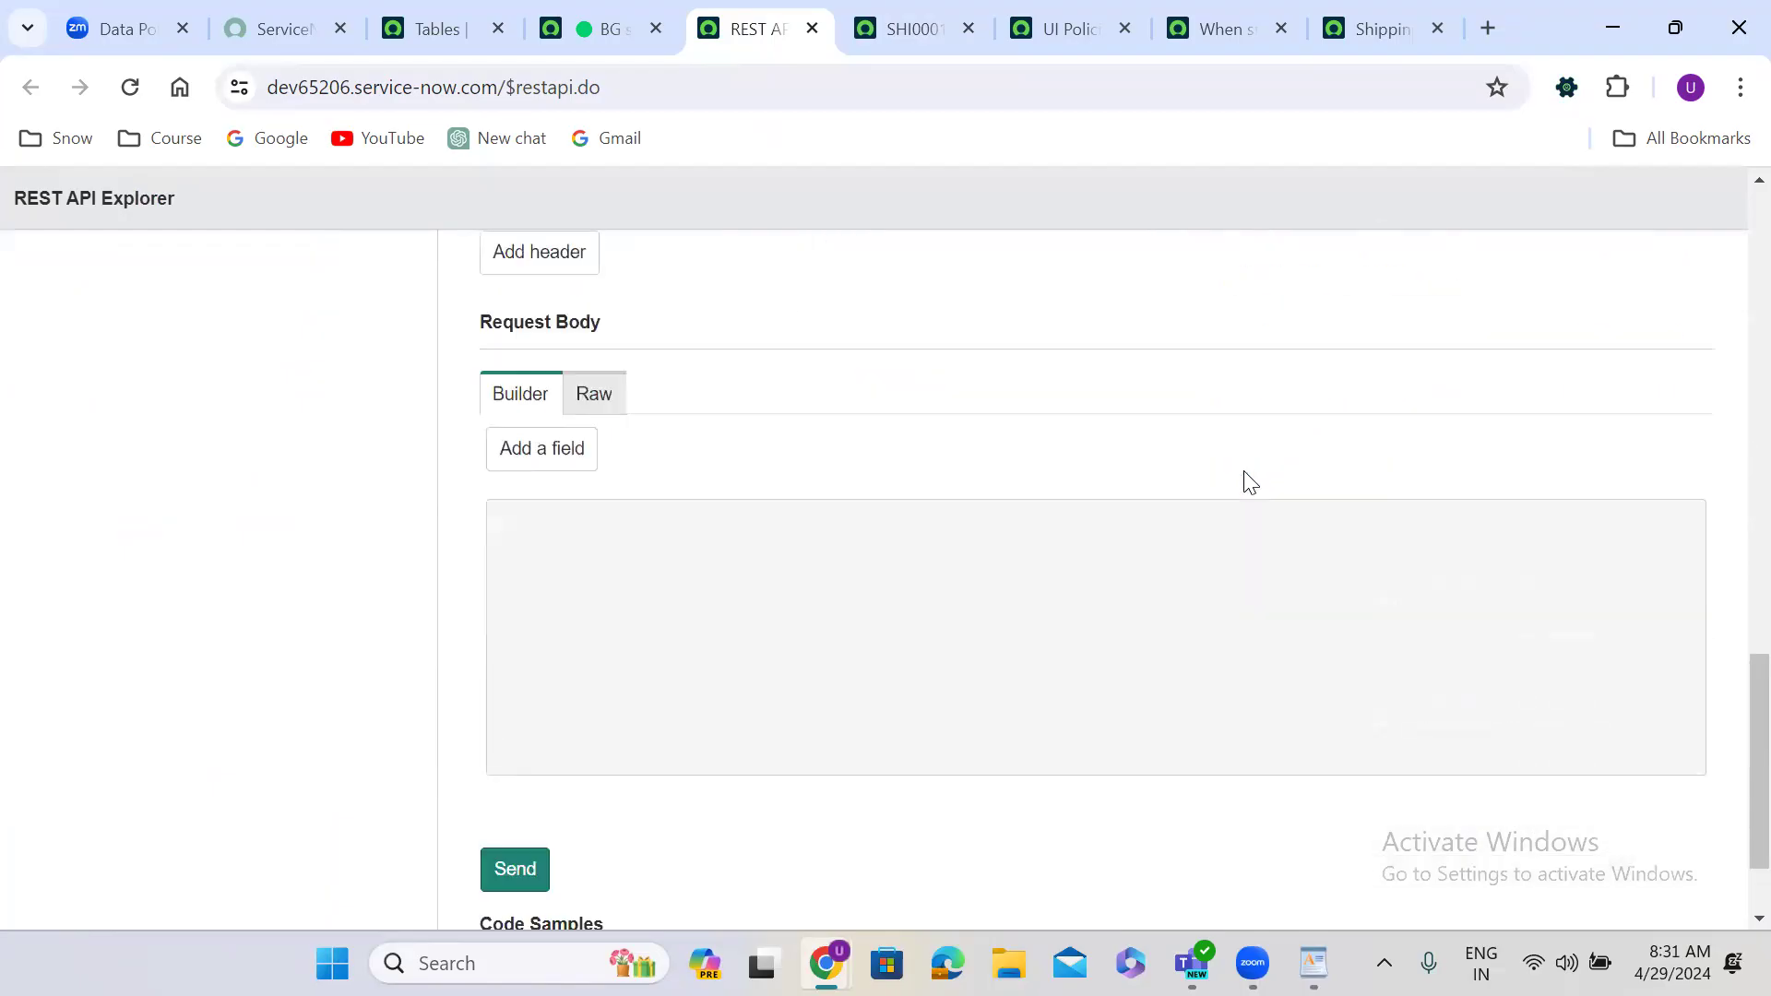
left_click(565, 449)
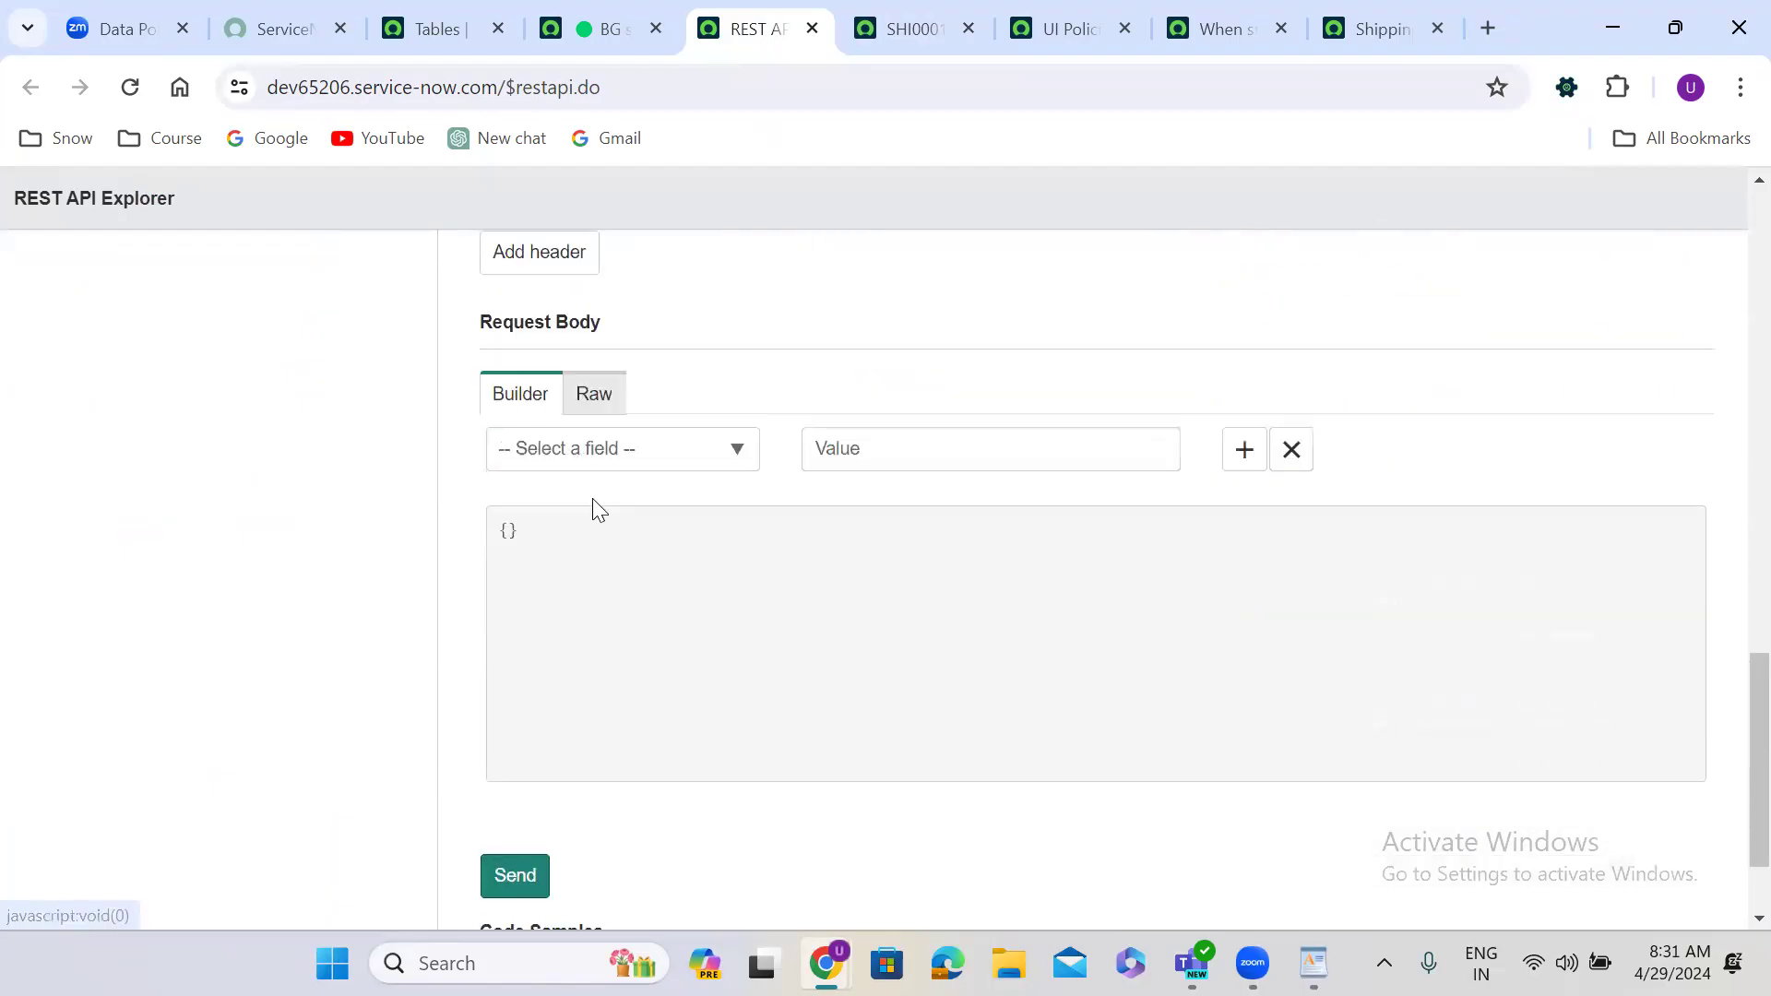
left_click(590, 450)
type("sta")
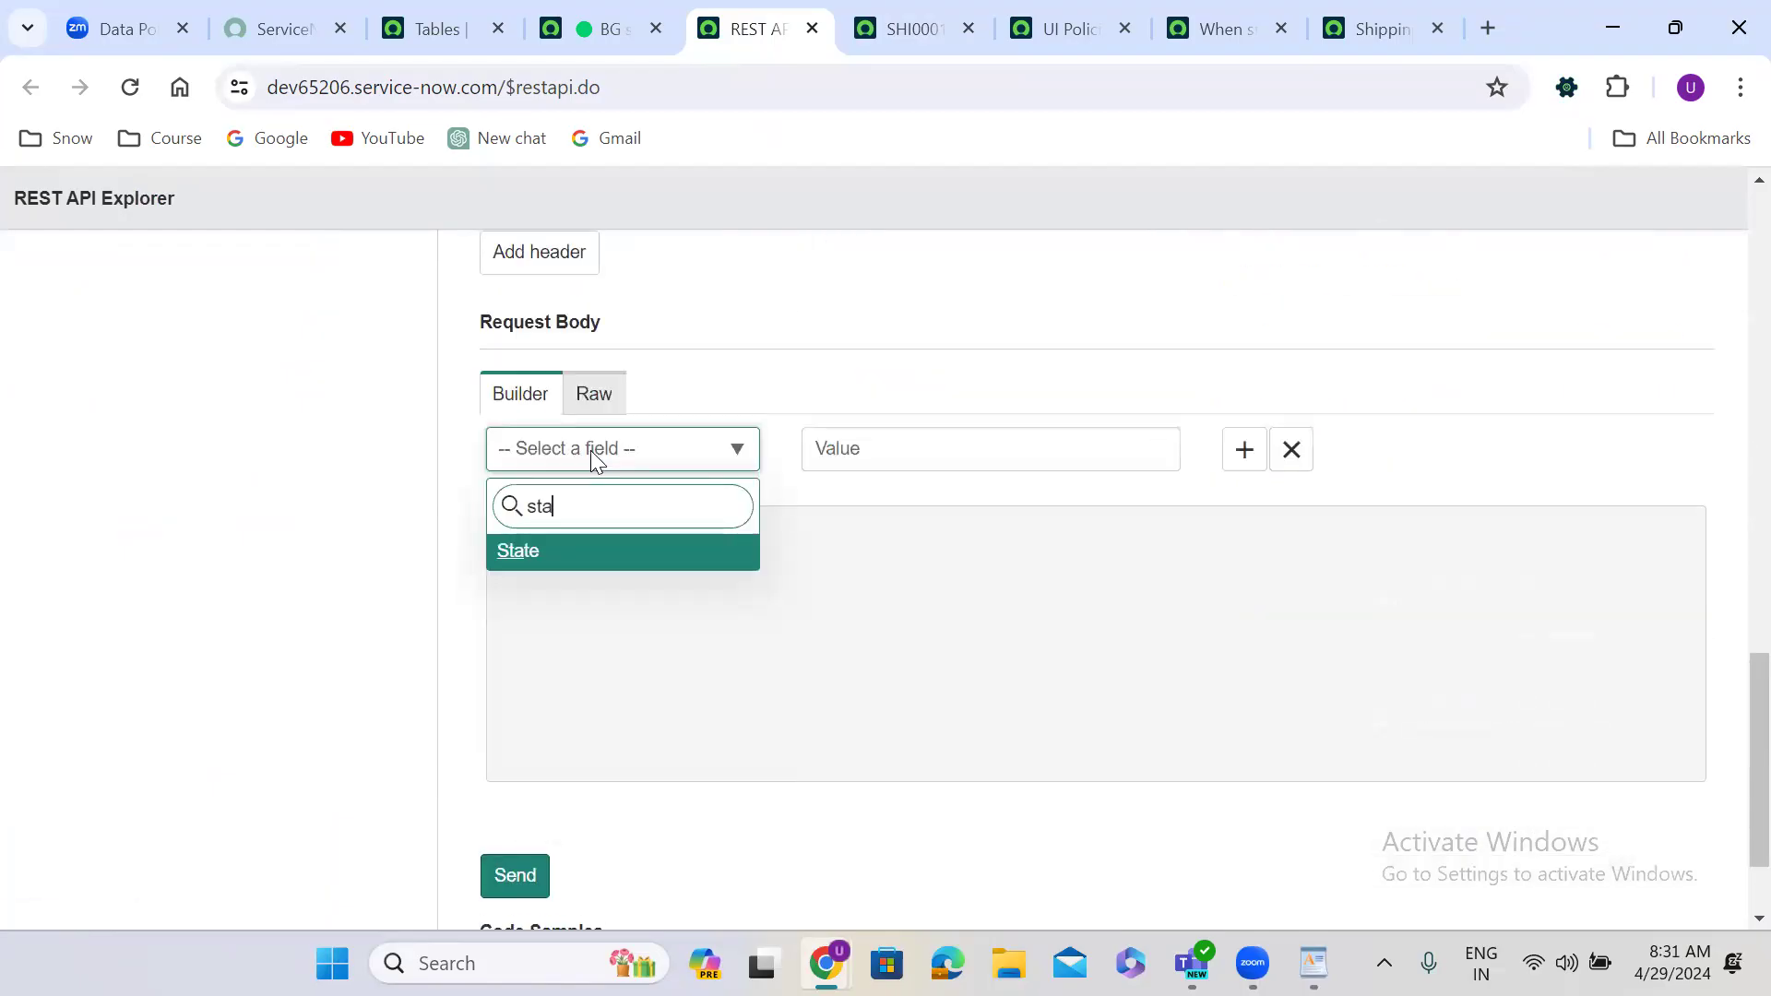
left_click(612, 551)
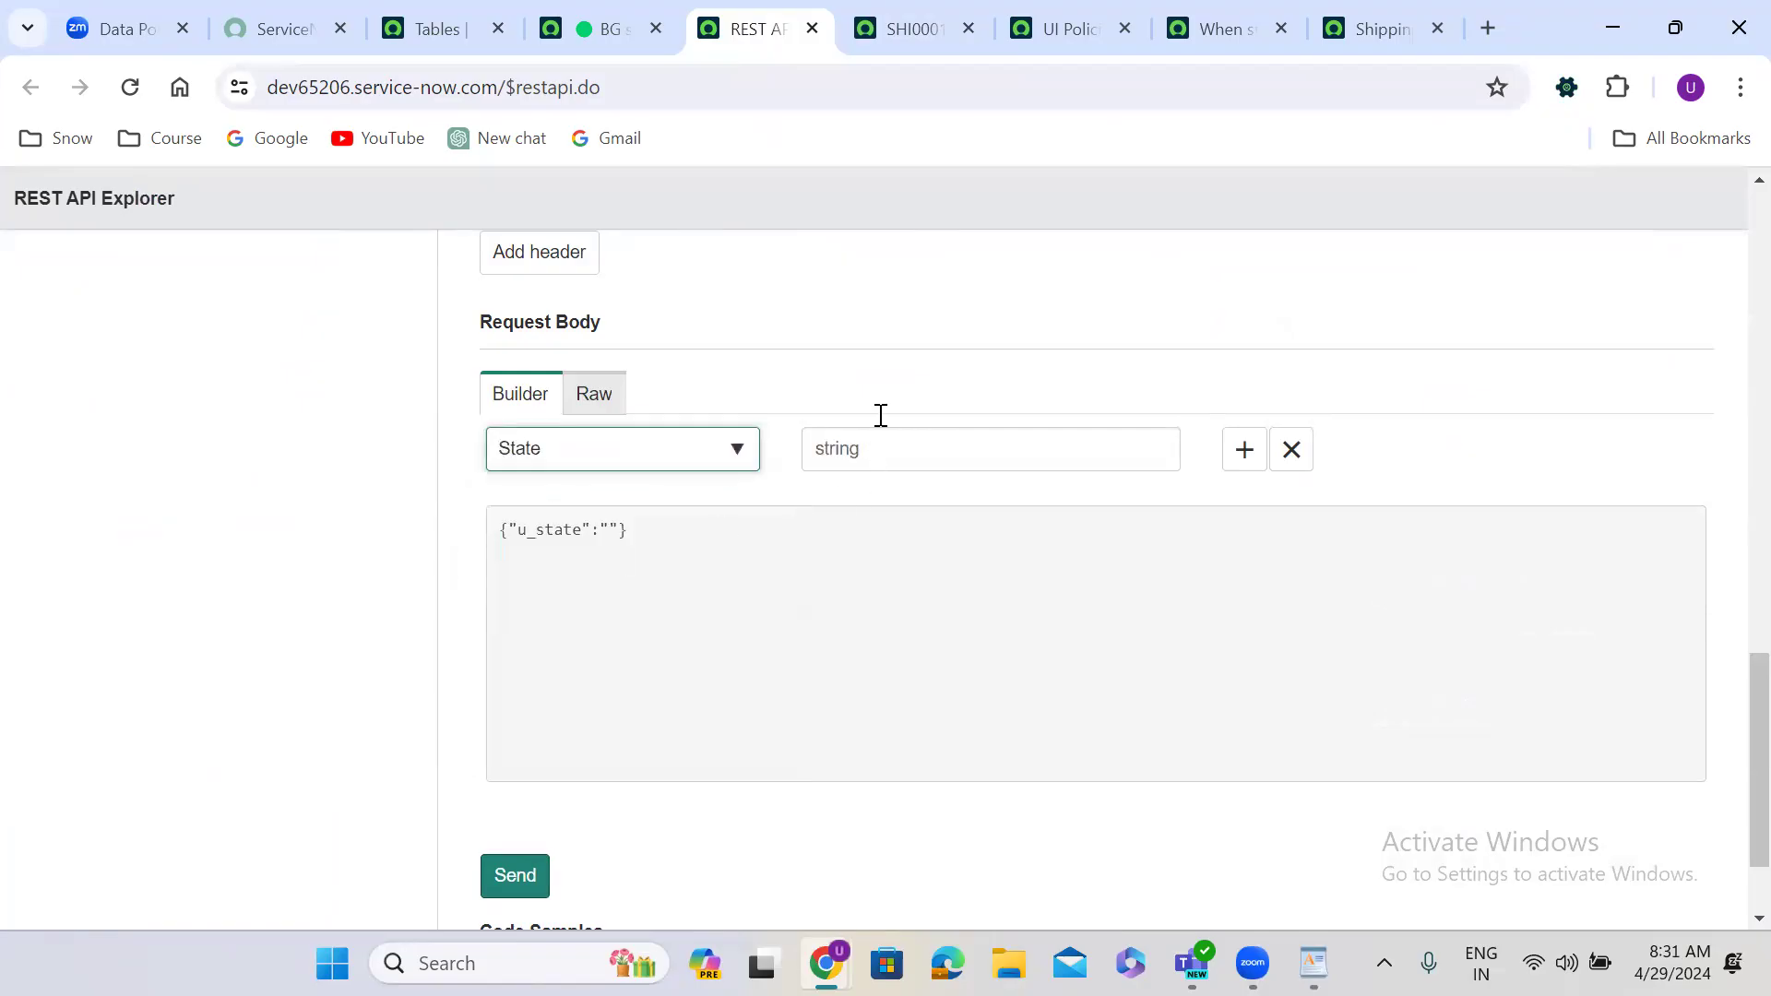
Step: Show the technical field names and choice values on the SHI0001078 form, and reload it without keeping the unsaved changes
left_click(918, 13)
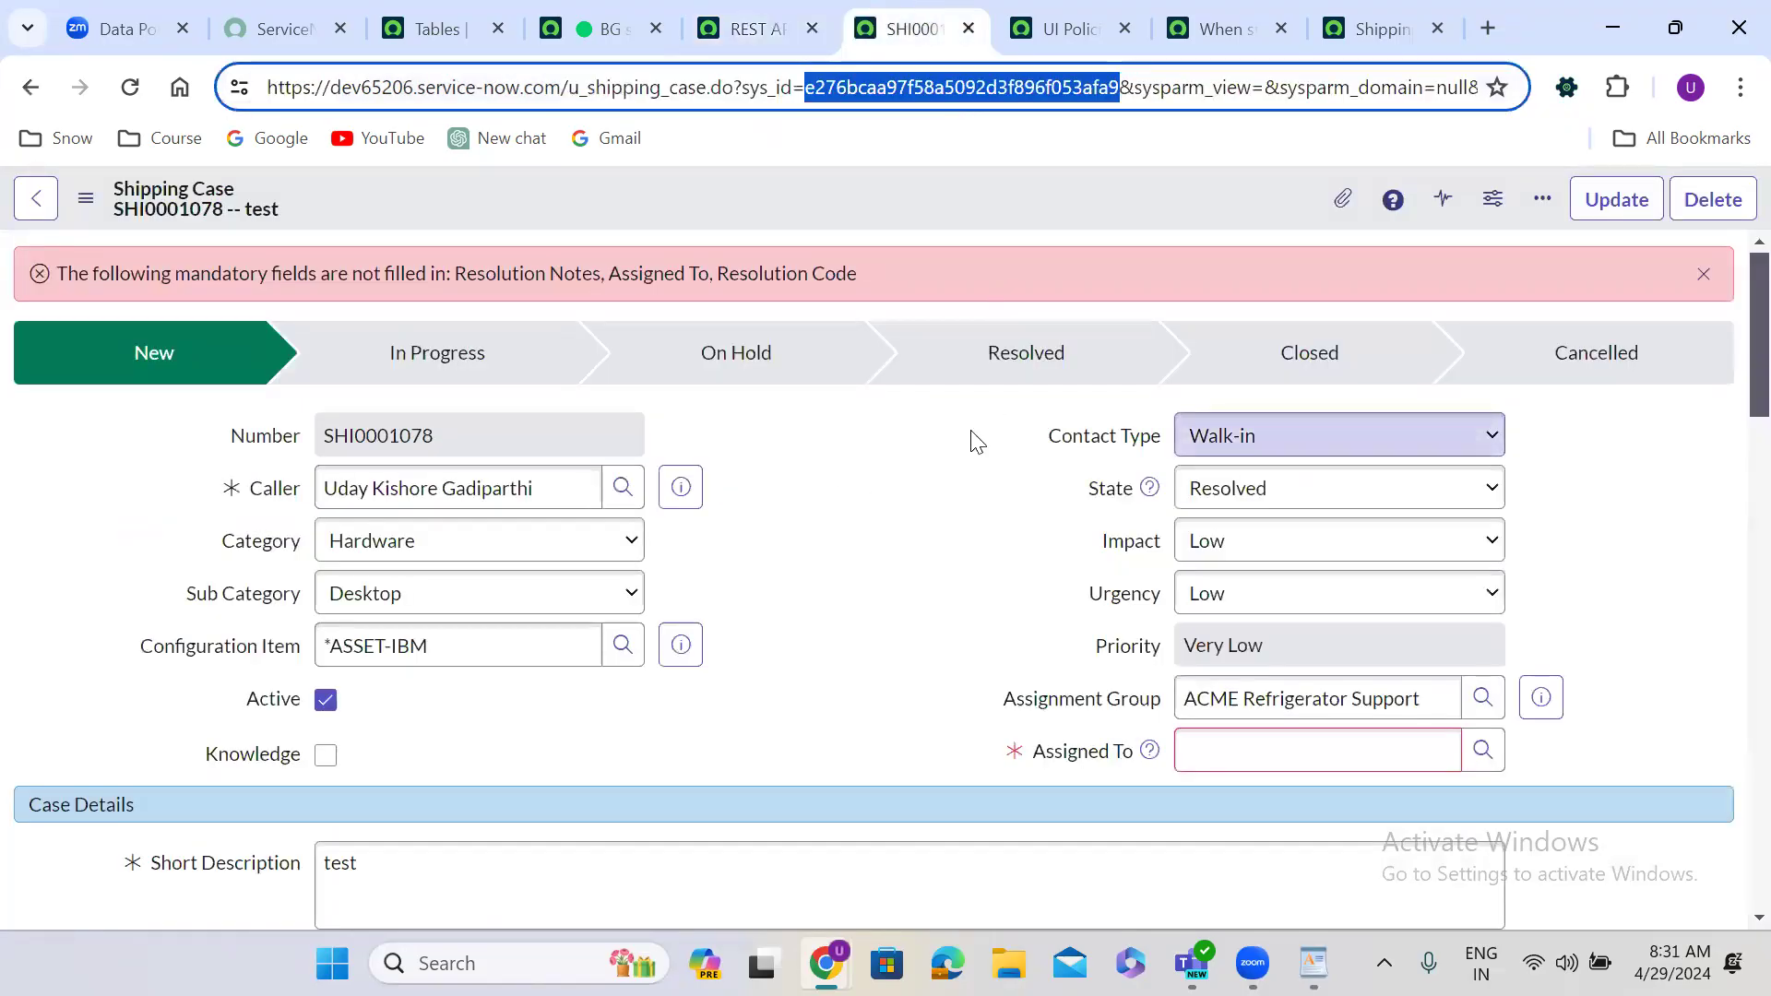
double_click(976, 441)
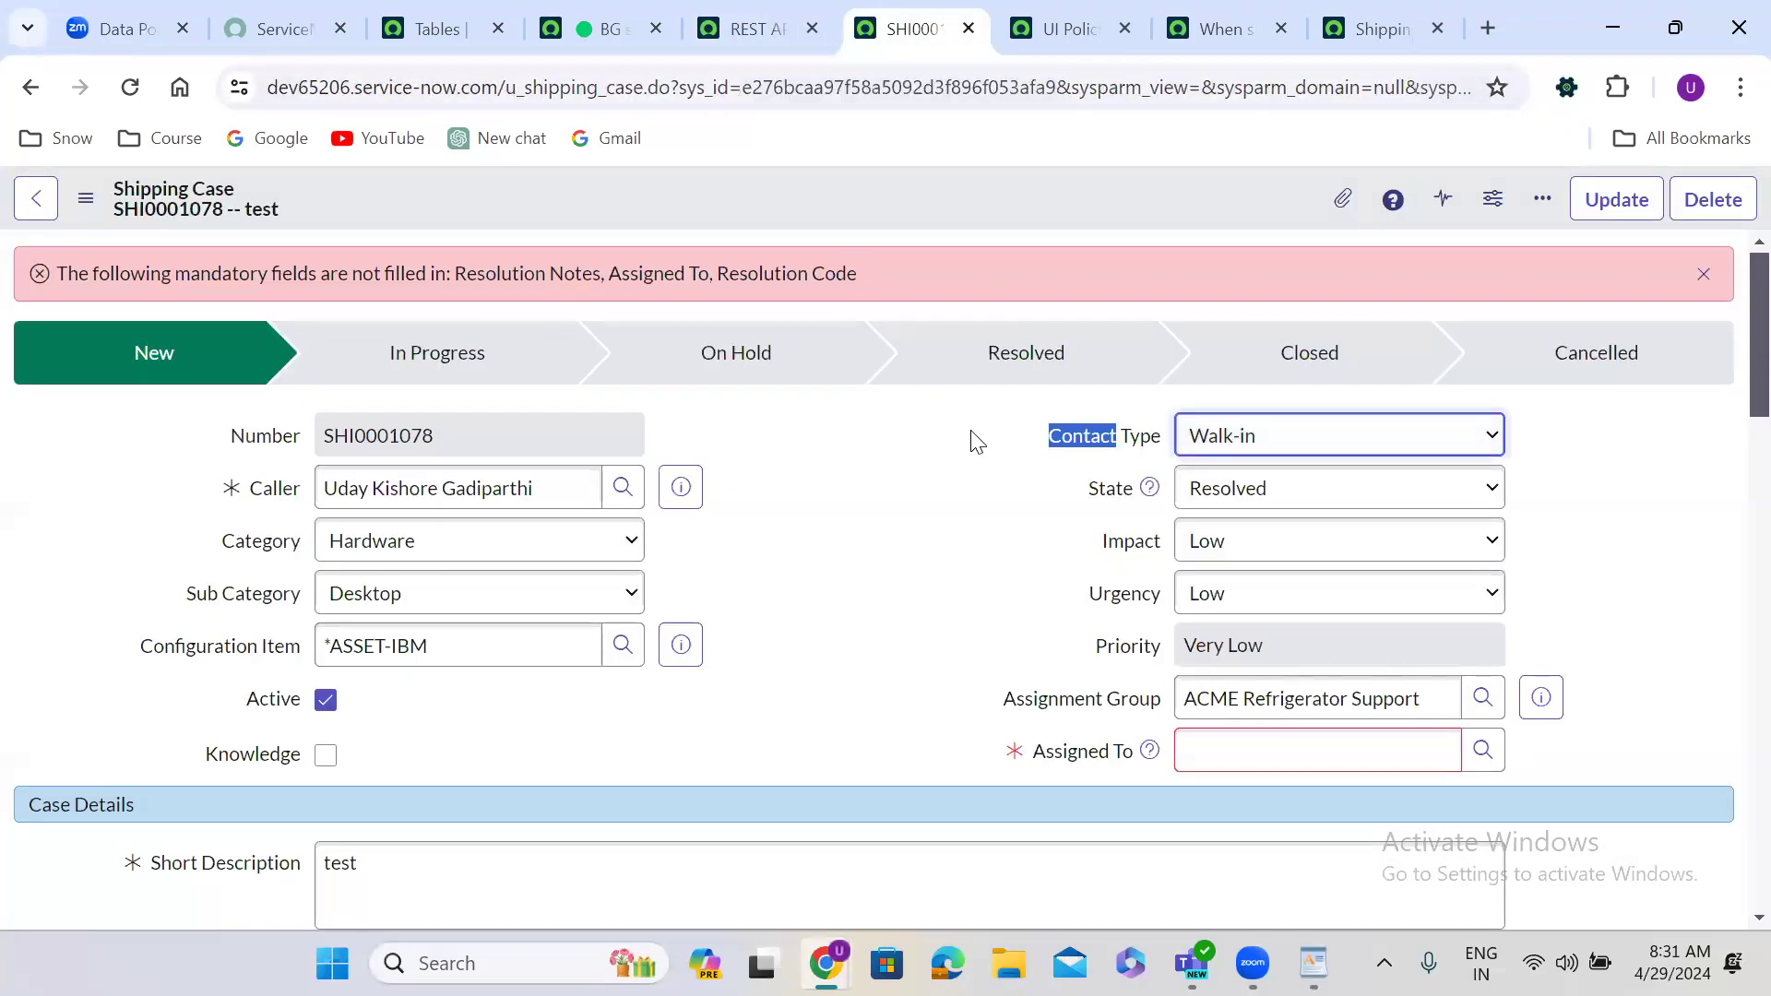
double_click(866, 544)
double_click(893, 506)
double_click(755, 510)
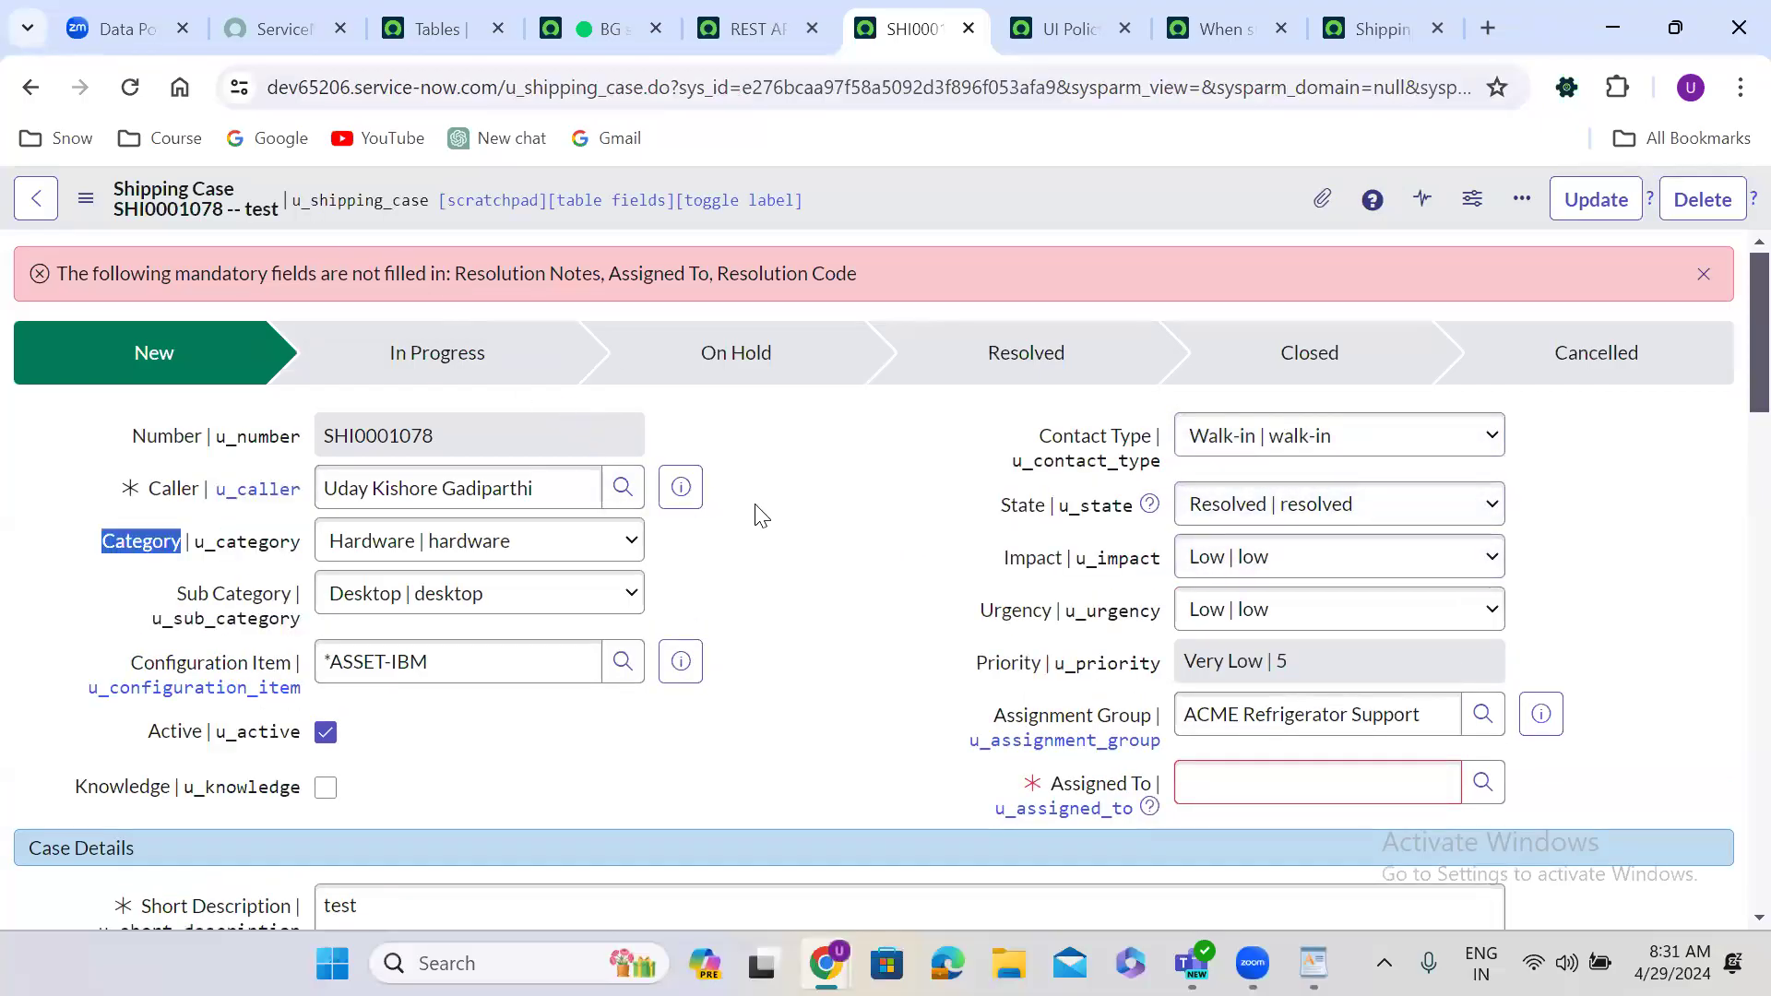
left_click(128, 87)
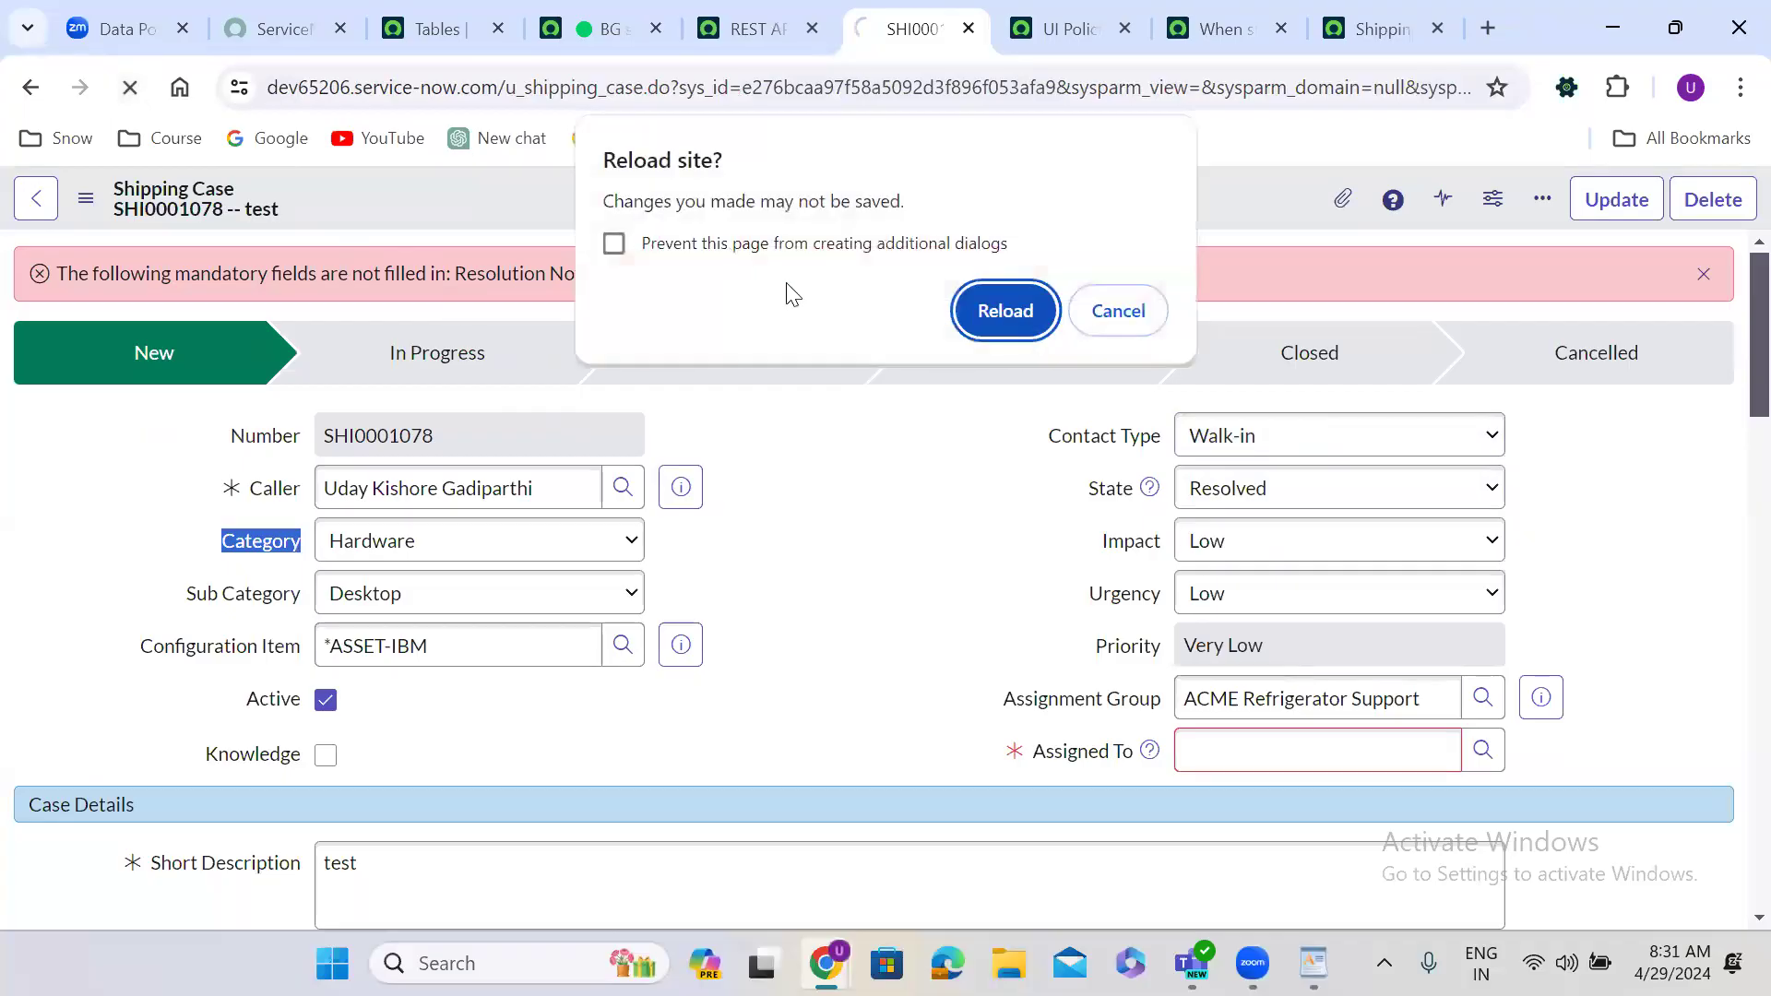
left_click(1009, 319)
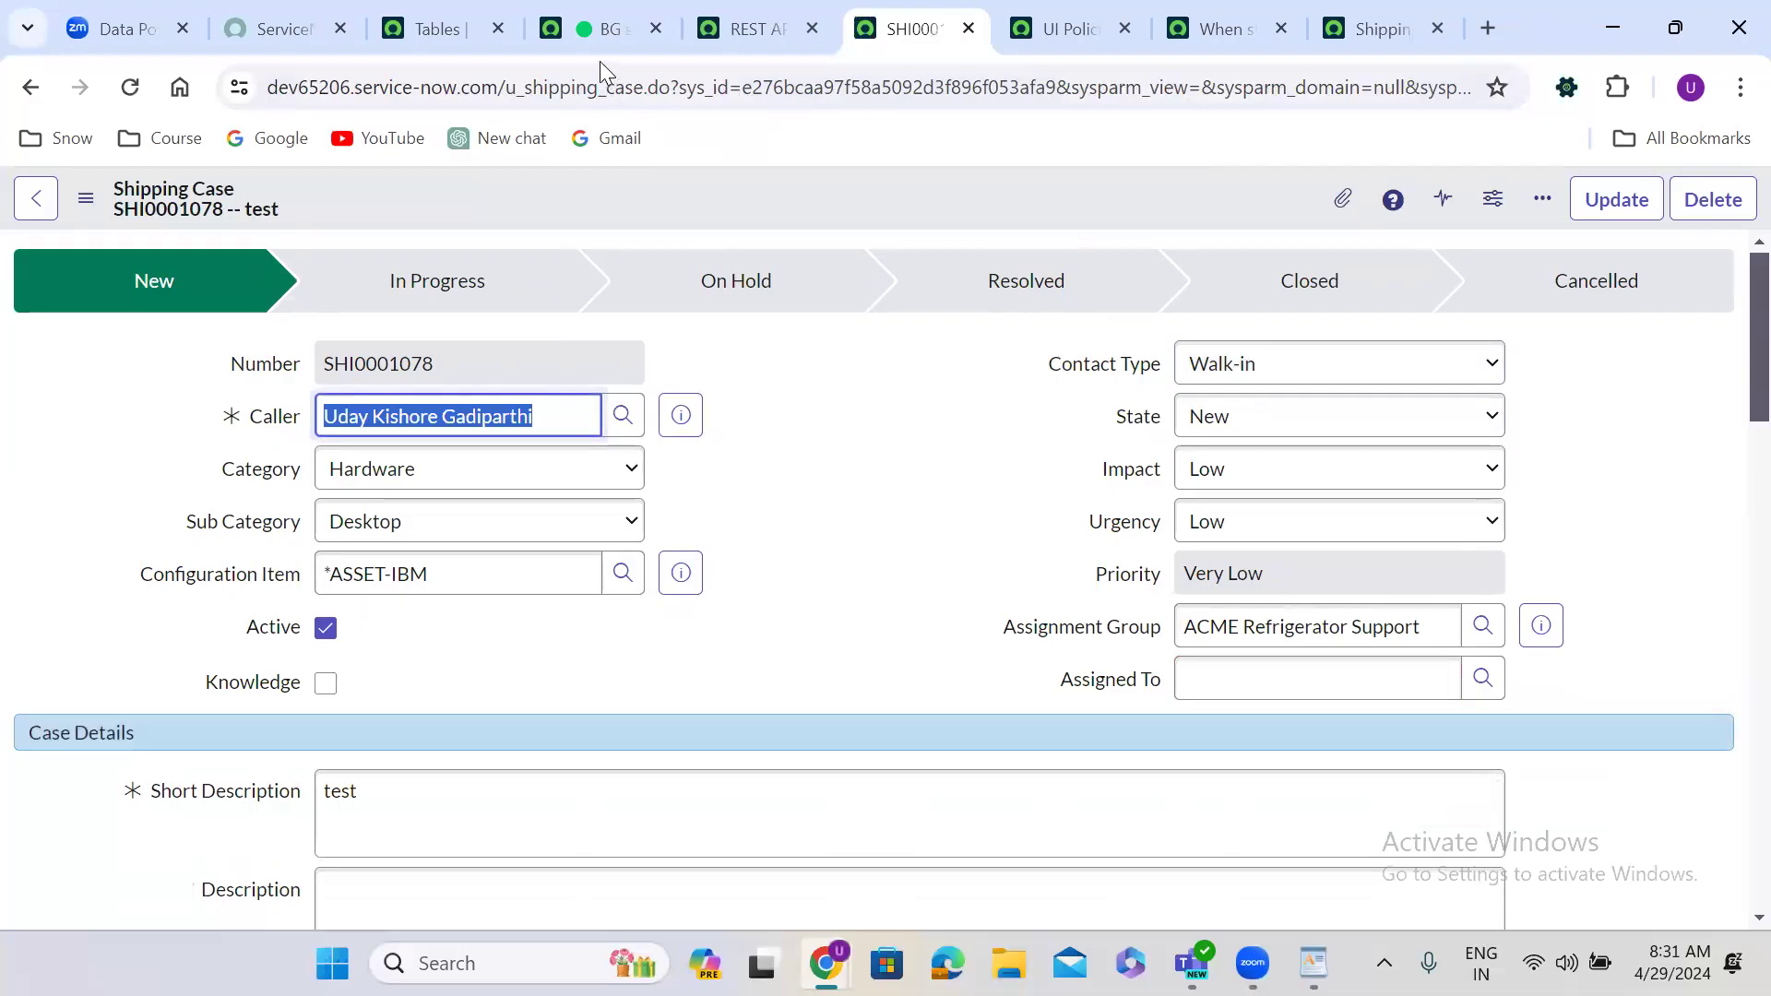
Step: Set the State value in the PATCH request body to resolved
left_click(600, 28)
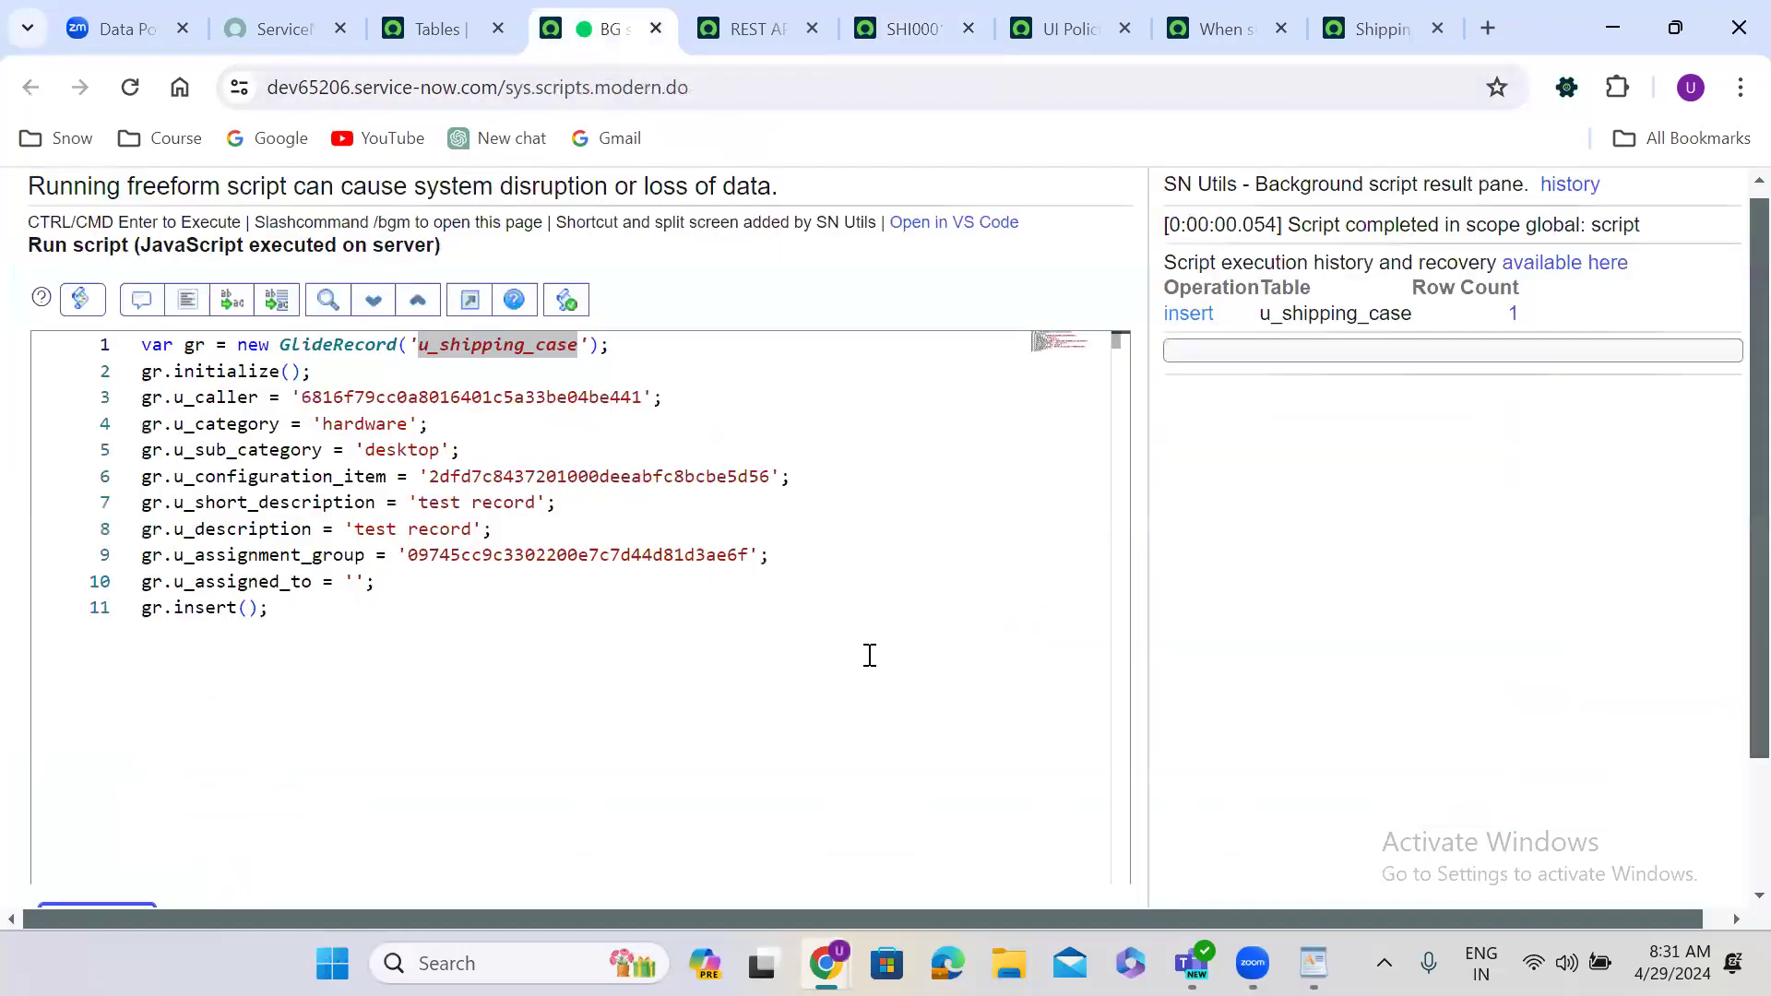
left_click(756, 18)
left_click(874, 445)
type("resolved")
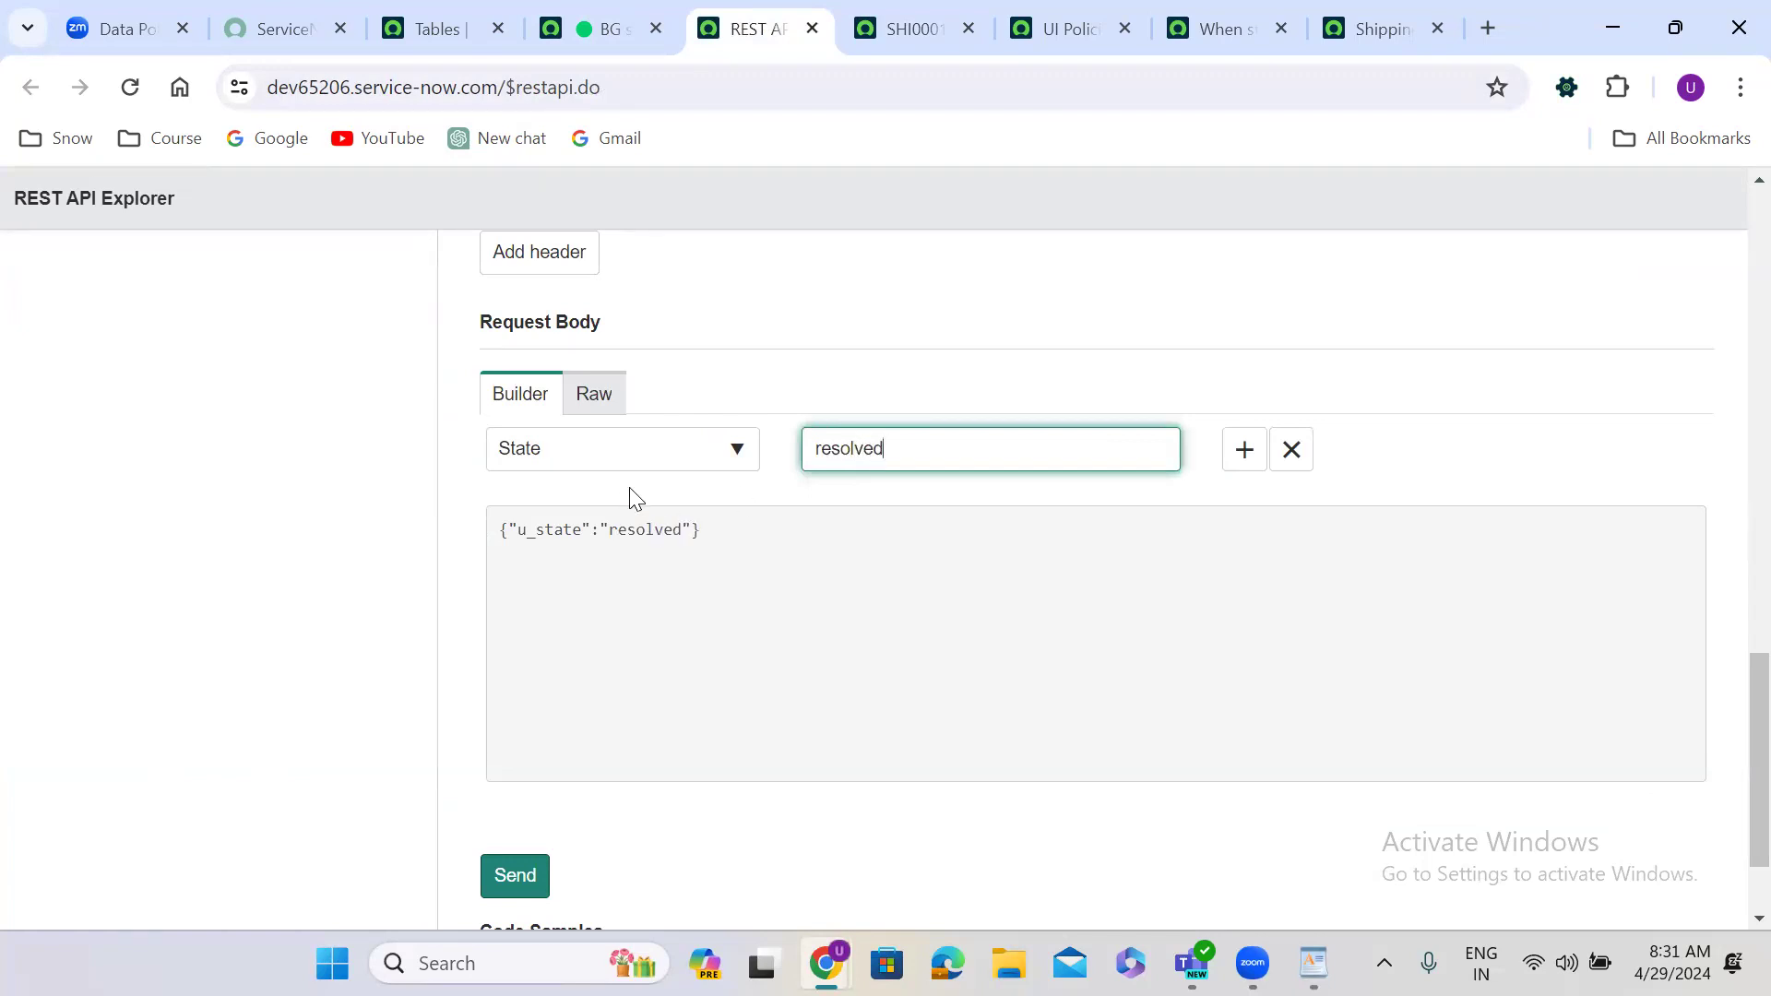
Step: Send the PATCH request, confirm the data modification, and review the response status
left_click(327, 652)
scroll(328, 652, "down", 2)
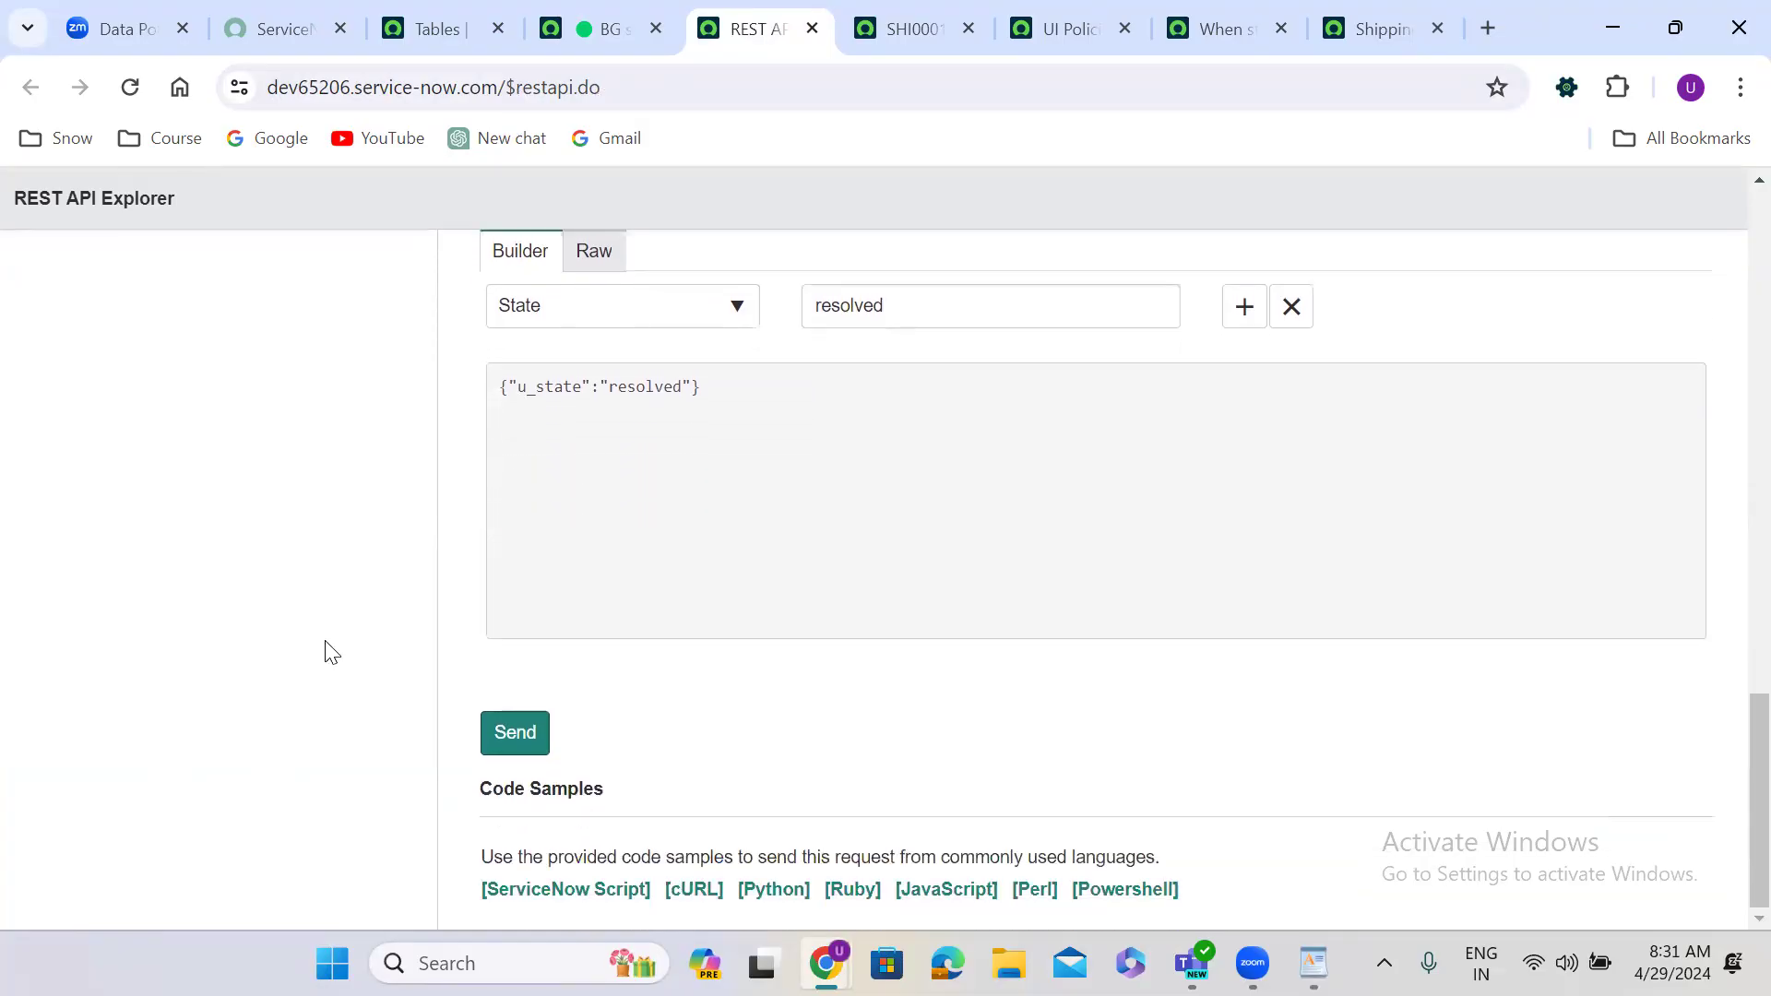
left_click(513, 733)
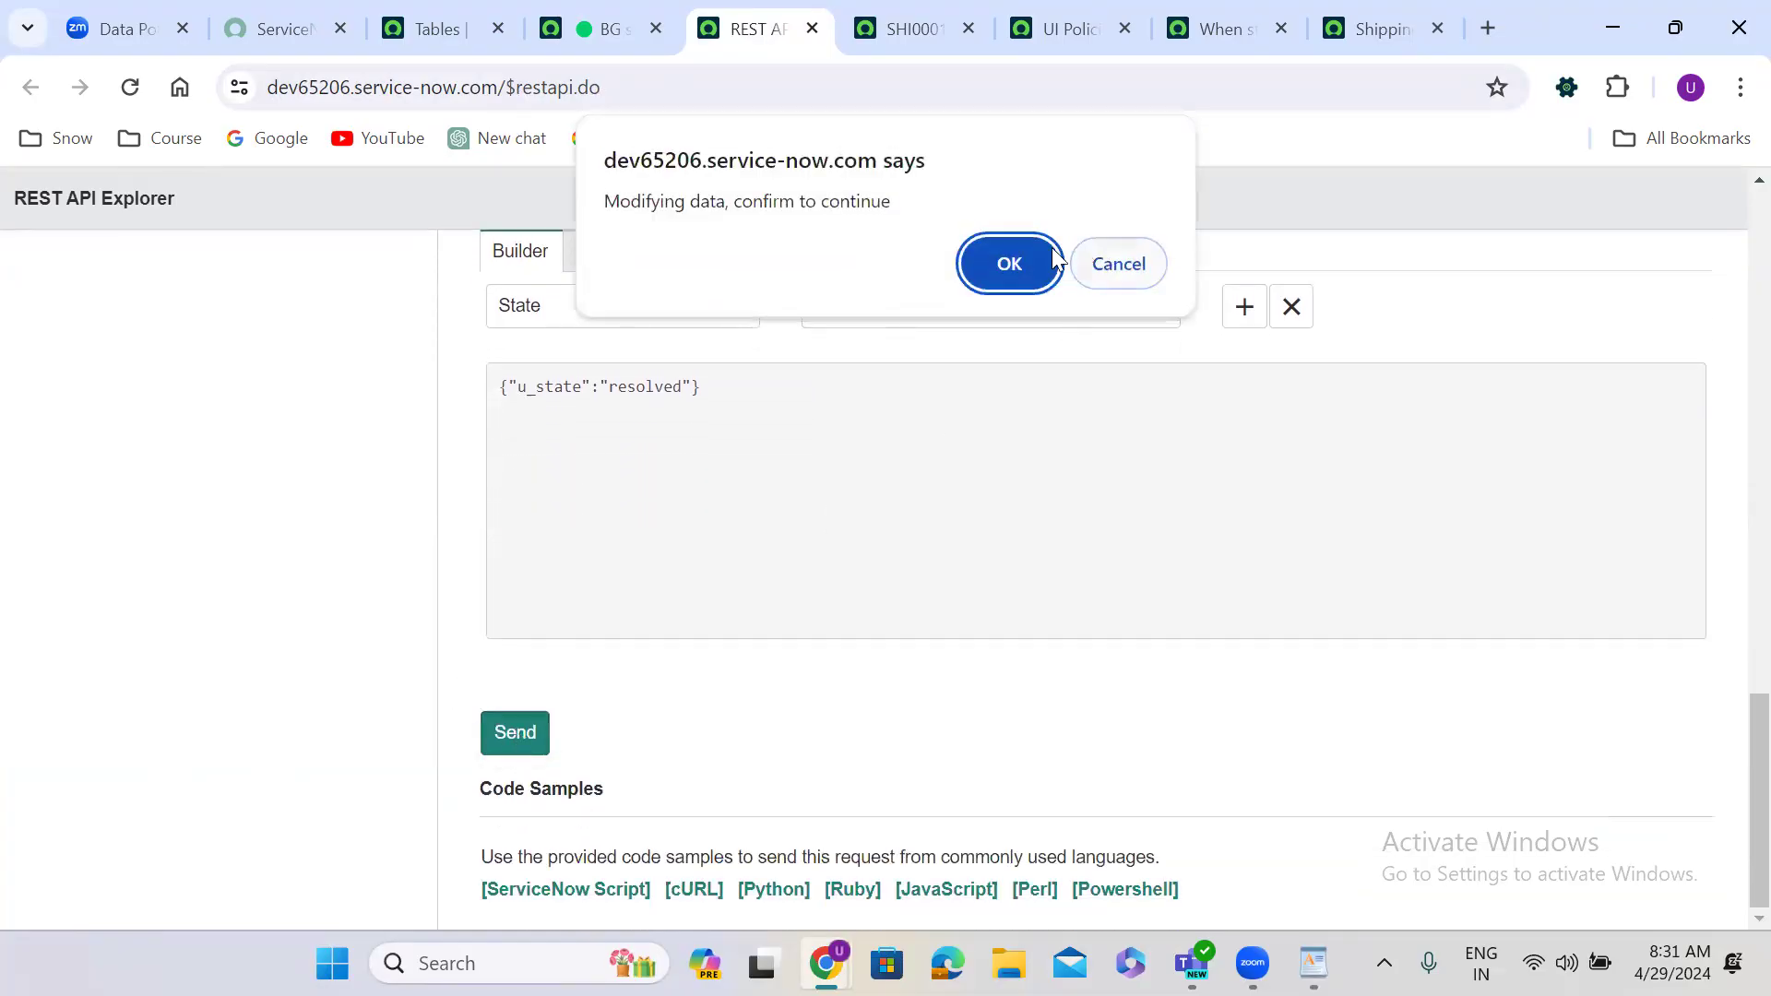
left_click(1013, 264)
scroll(1006, 268, "down", 1)
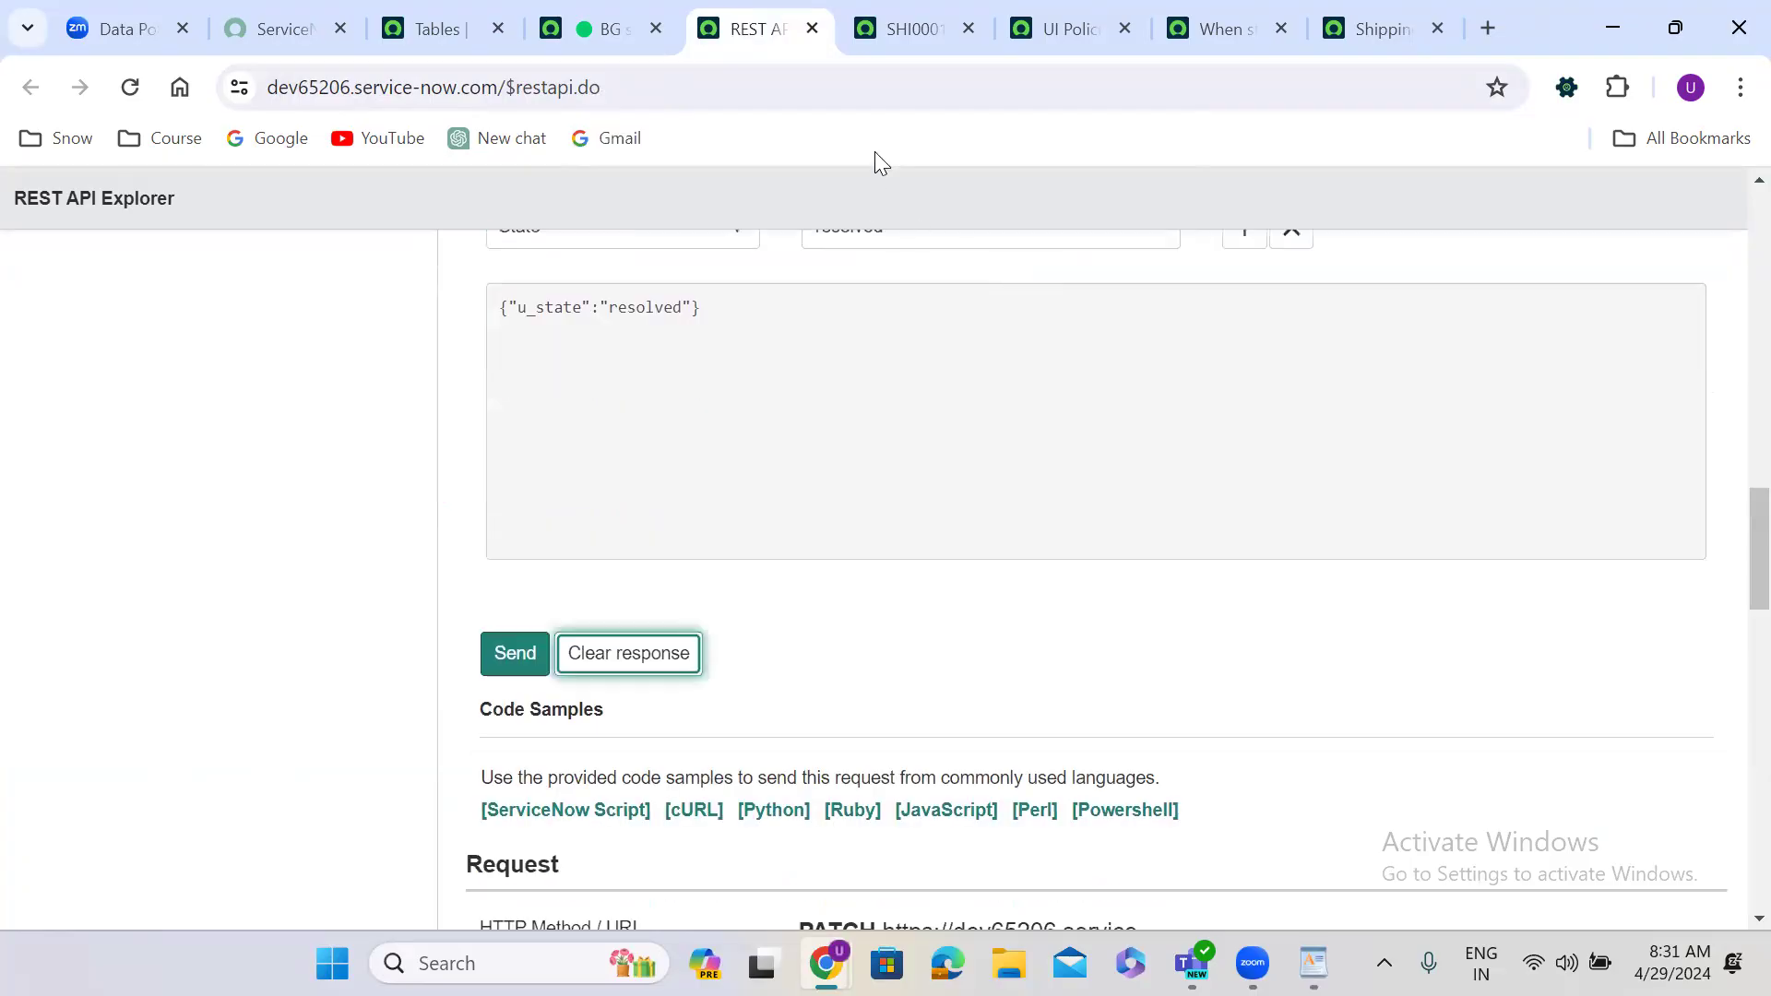
left_click(360, 635)
scroll(360, 635, "down", 1)
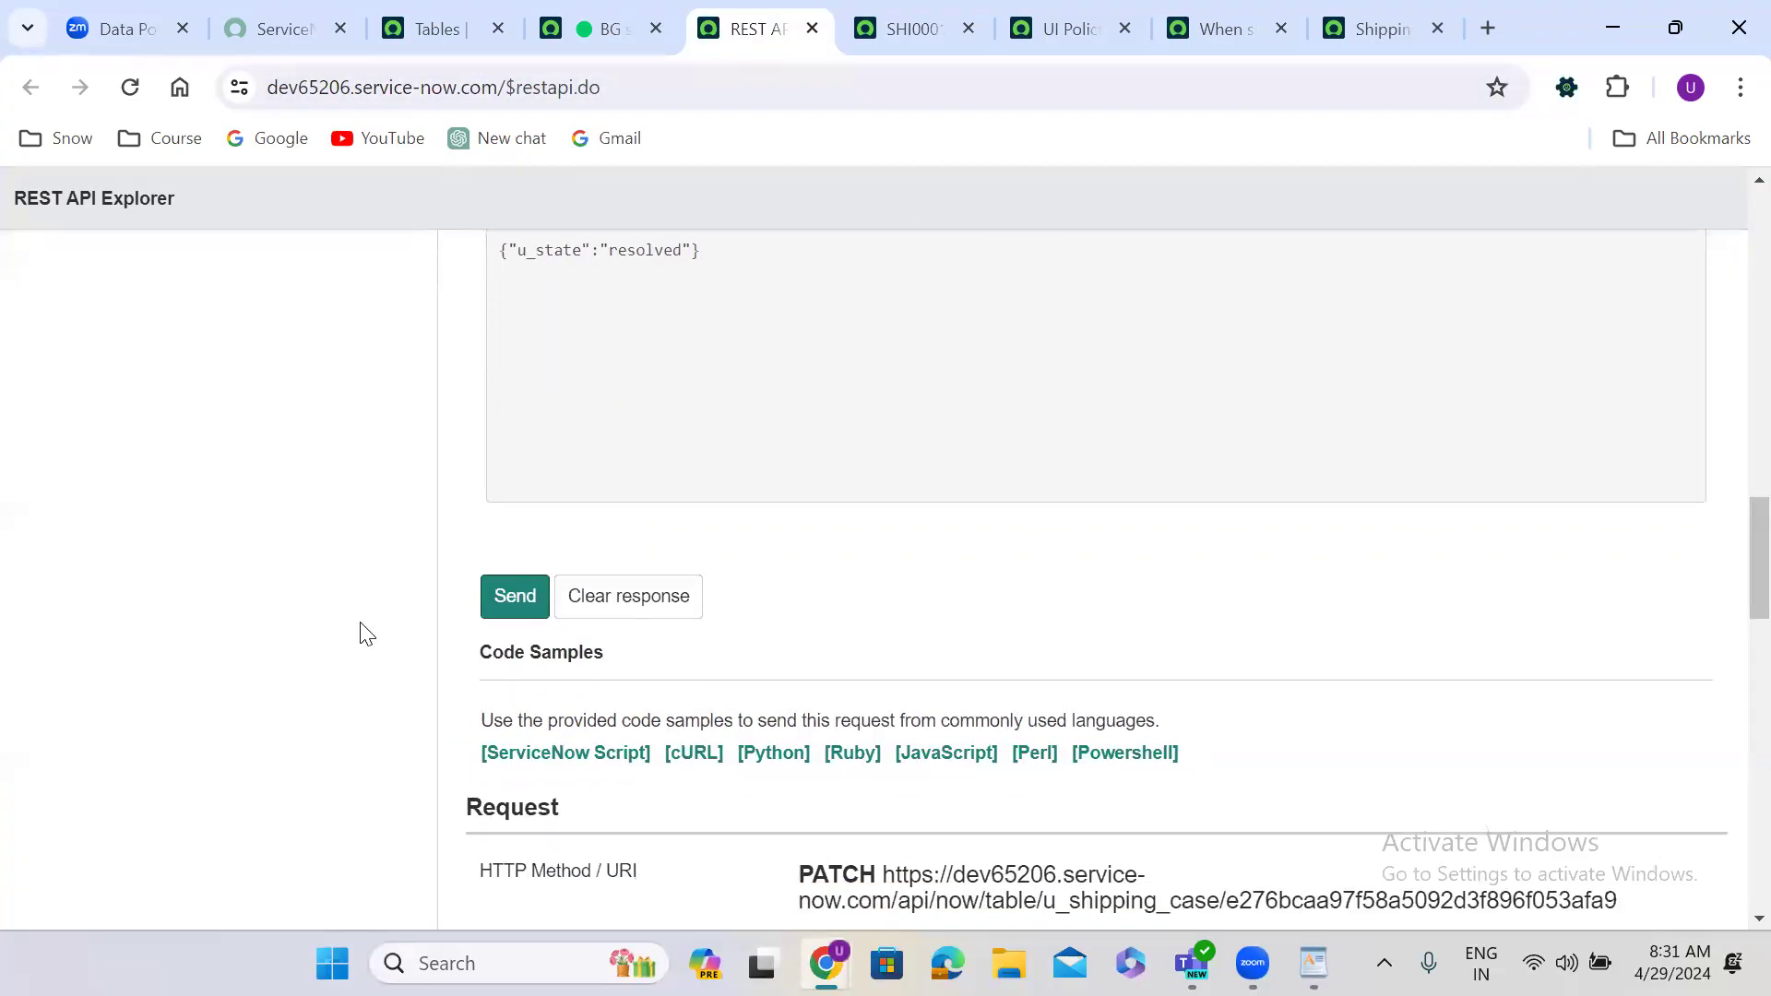
scroll(360, 634, "down", 6)
scroll(446, 789, "down", 2)
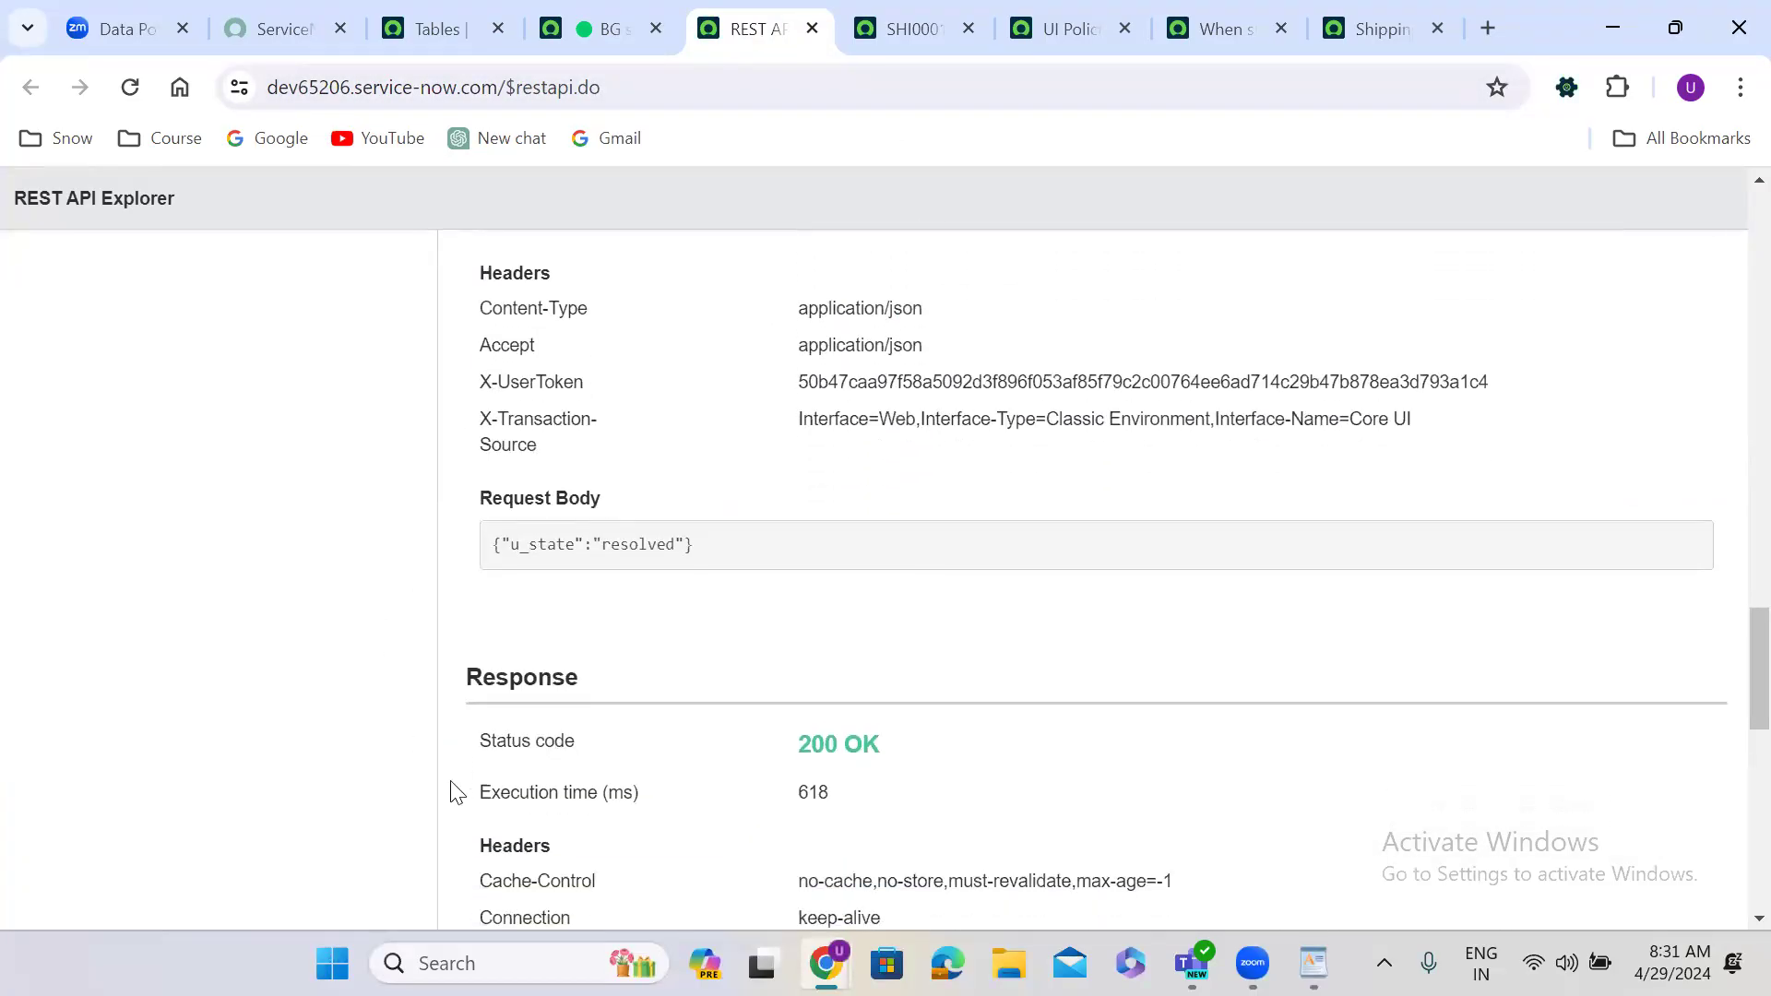
Step: Check the PATCH response status, then reload the SHI0001078 form and review its State and mandatory fields
double_click(827, 661)
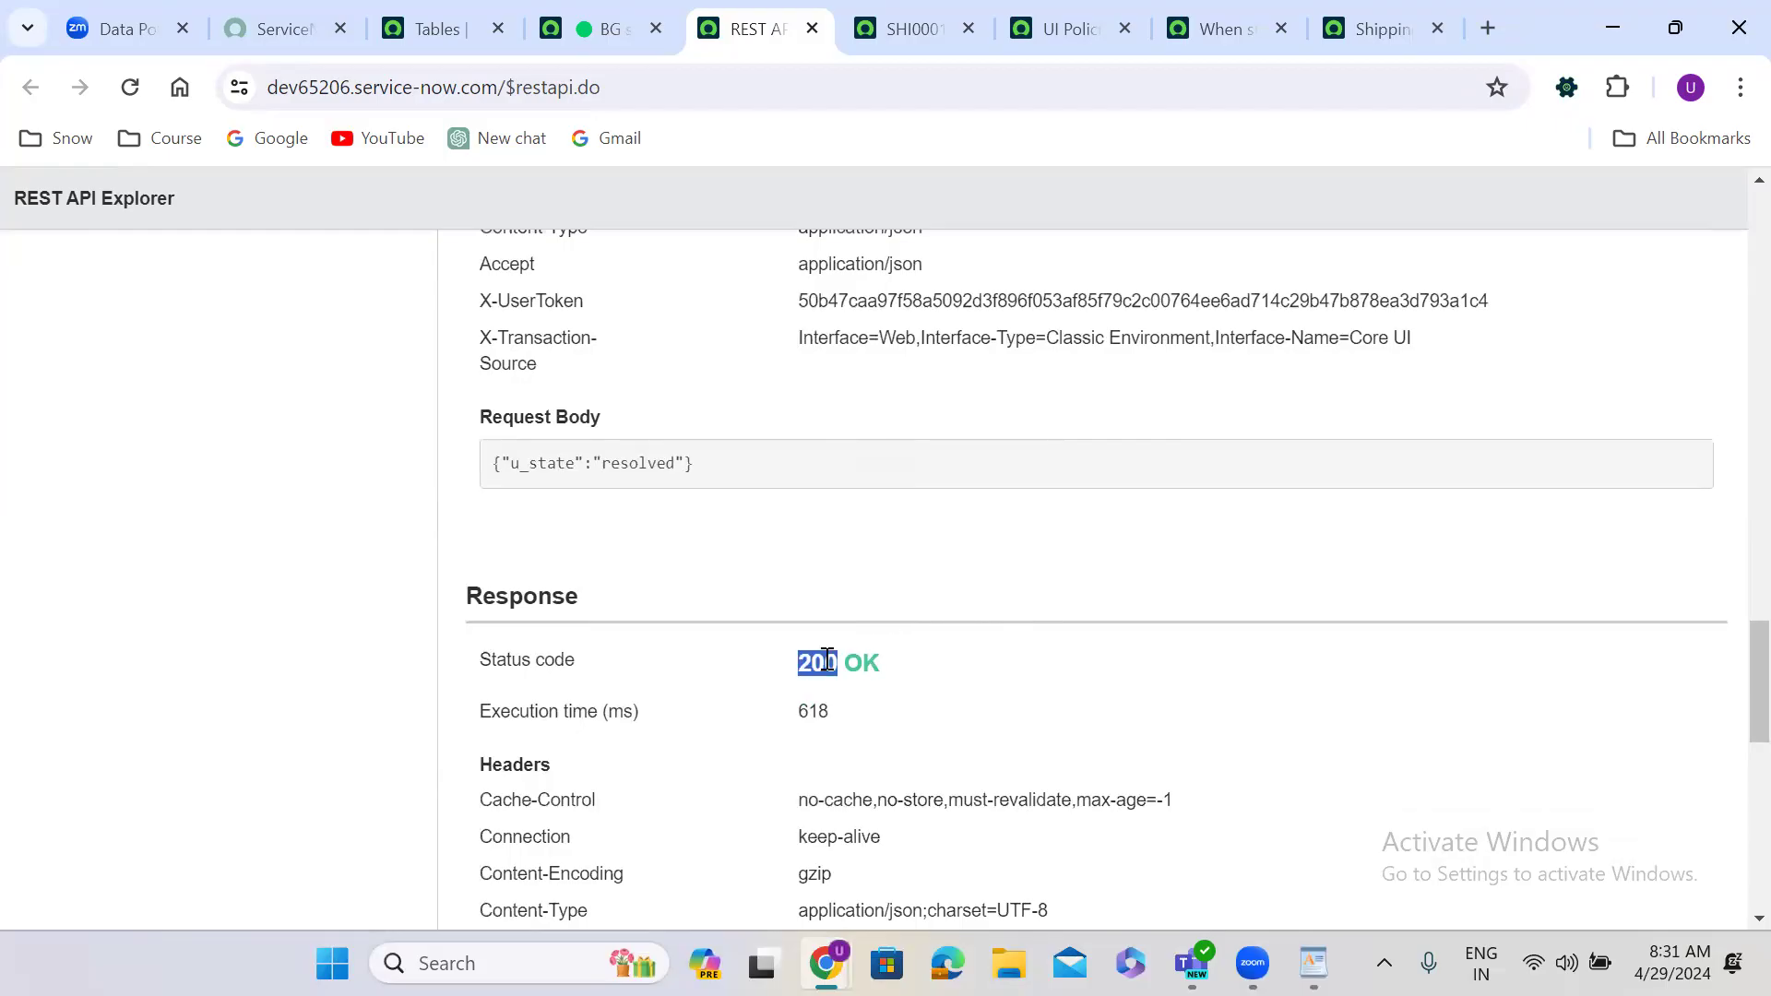
left_click(903, 19)
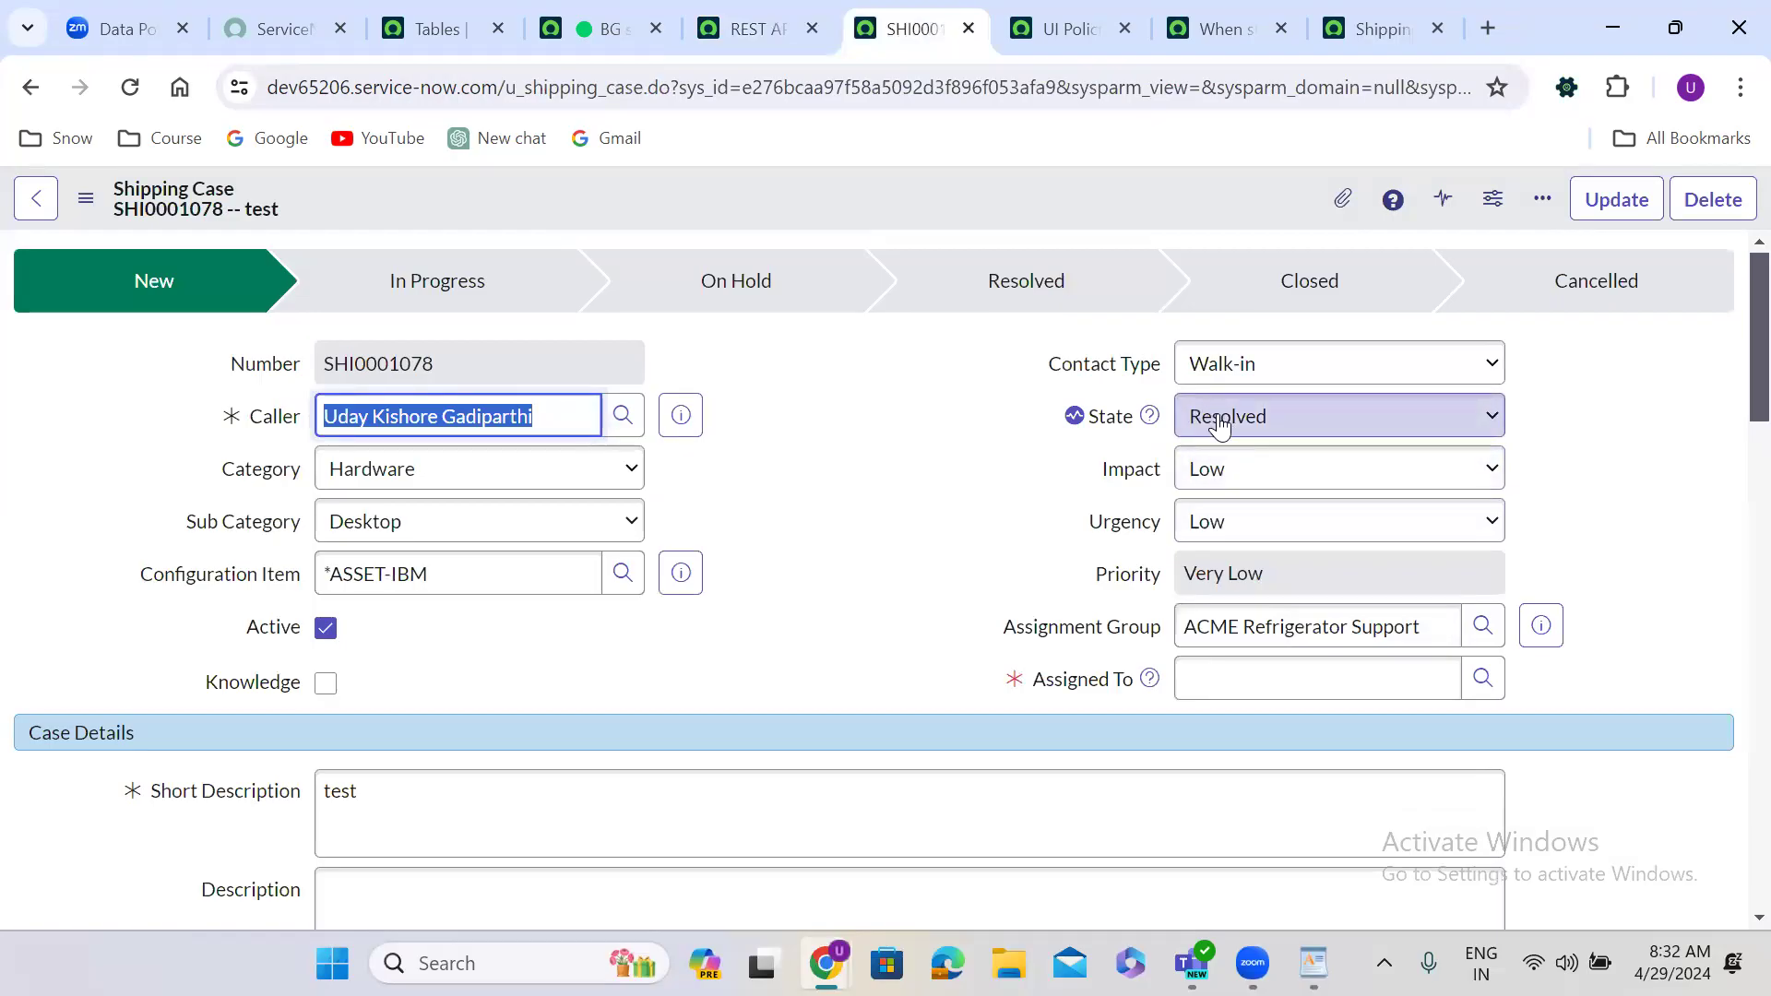
left_click(811, 640)
scroll(812, 637, "down", 1)
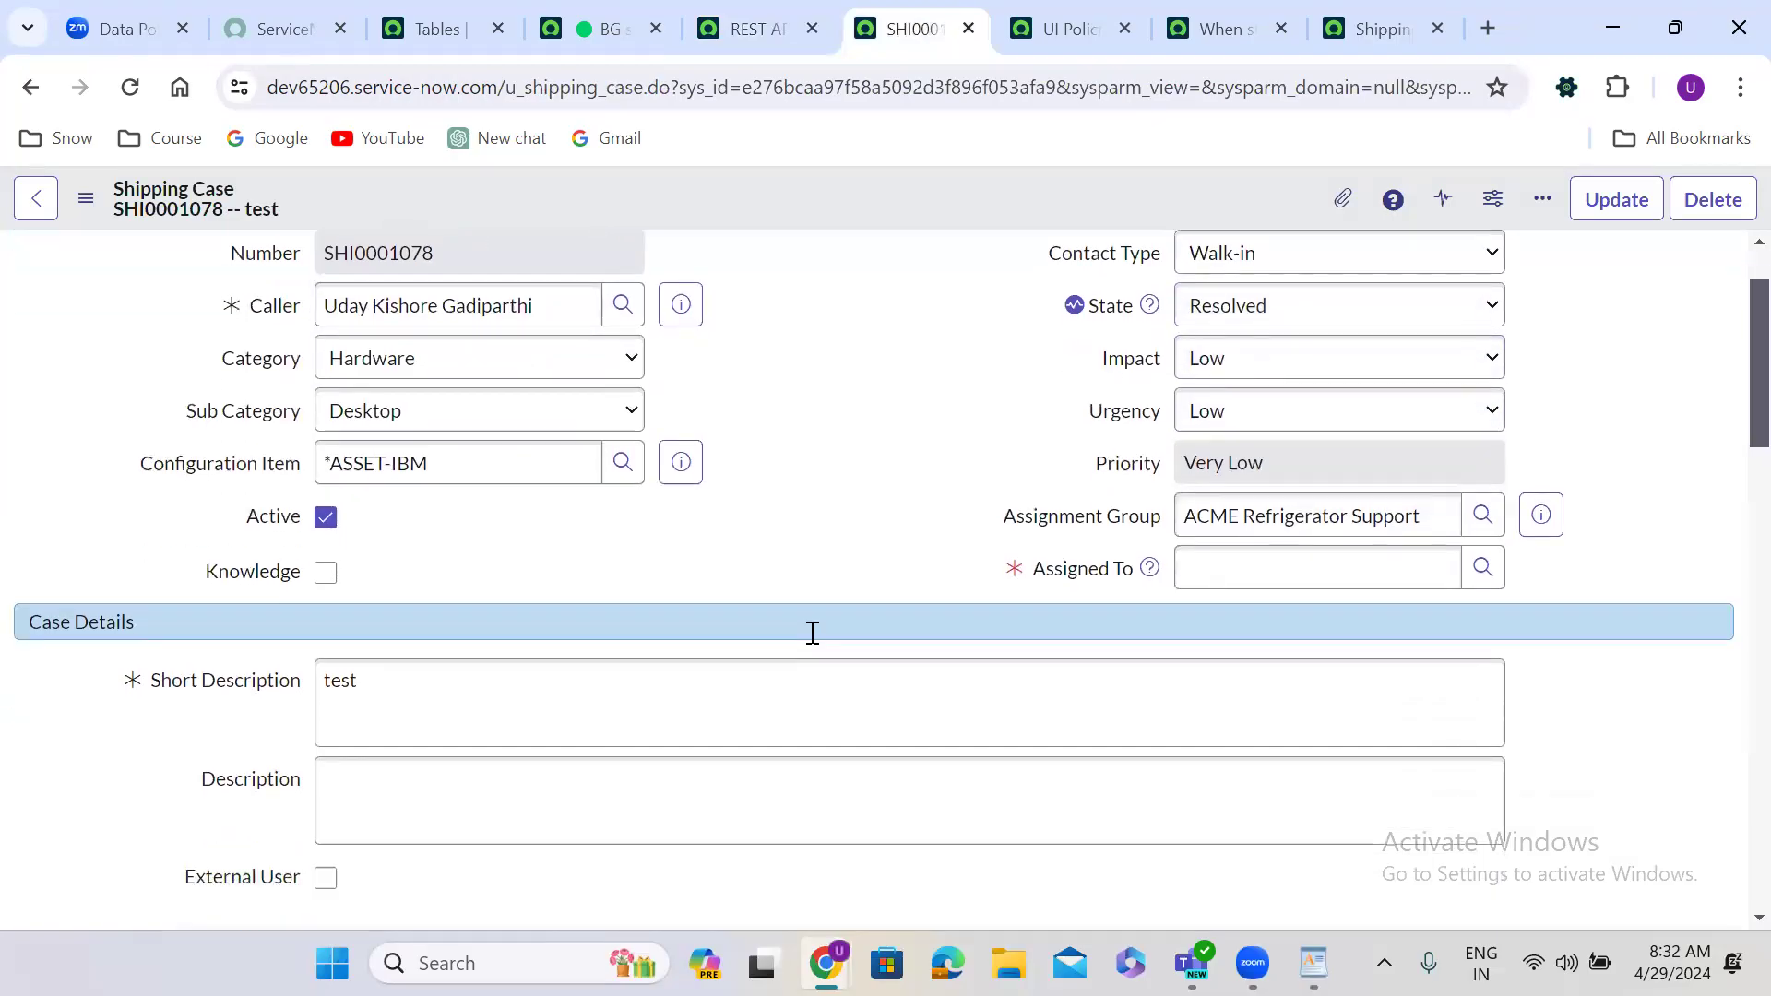
scroll(813, 633, "down", 4)
left_click(130, 98)
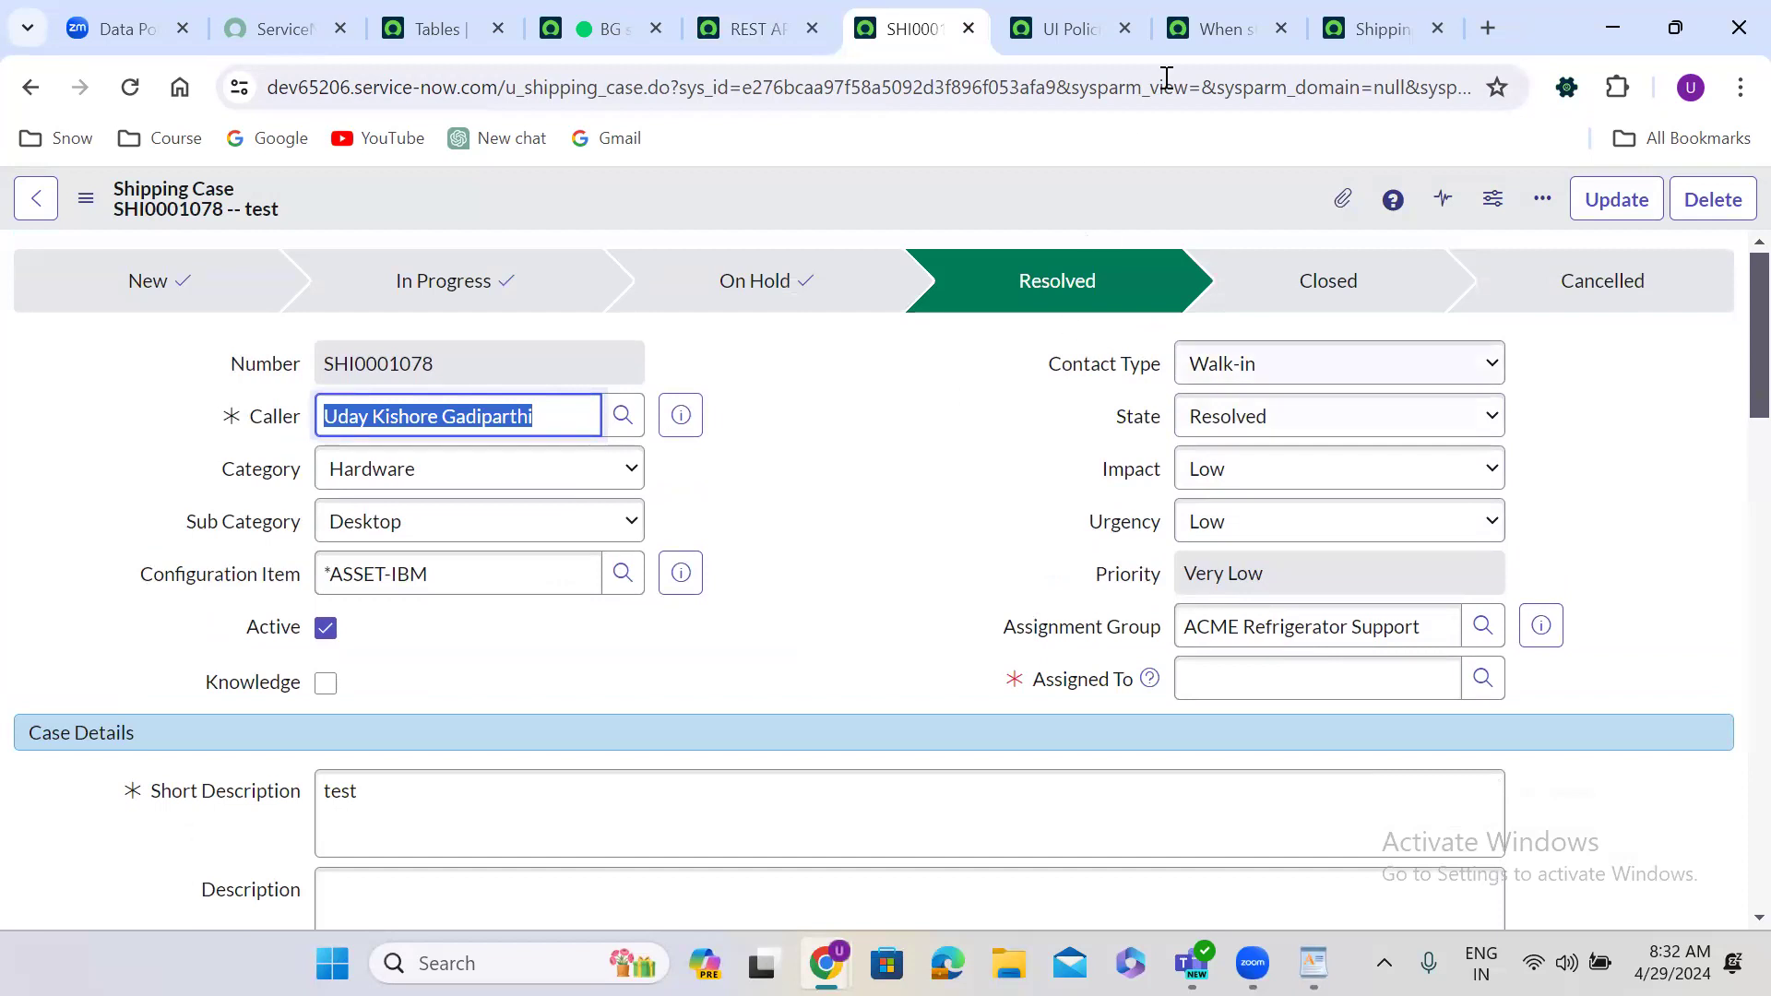
Step: Comment out the whole existing record-insert code in the background script
left_click(736, 13)
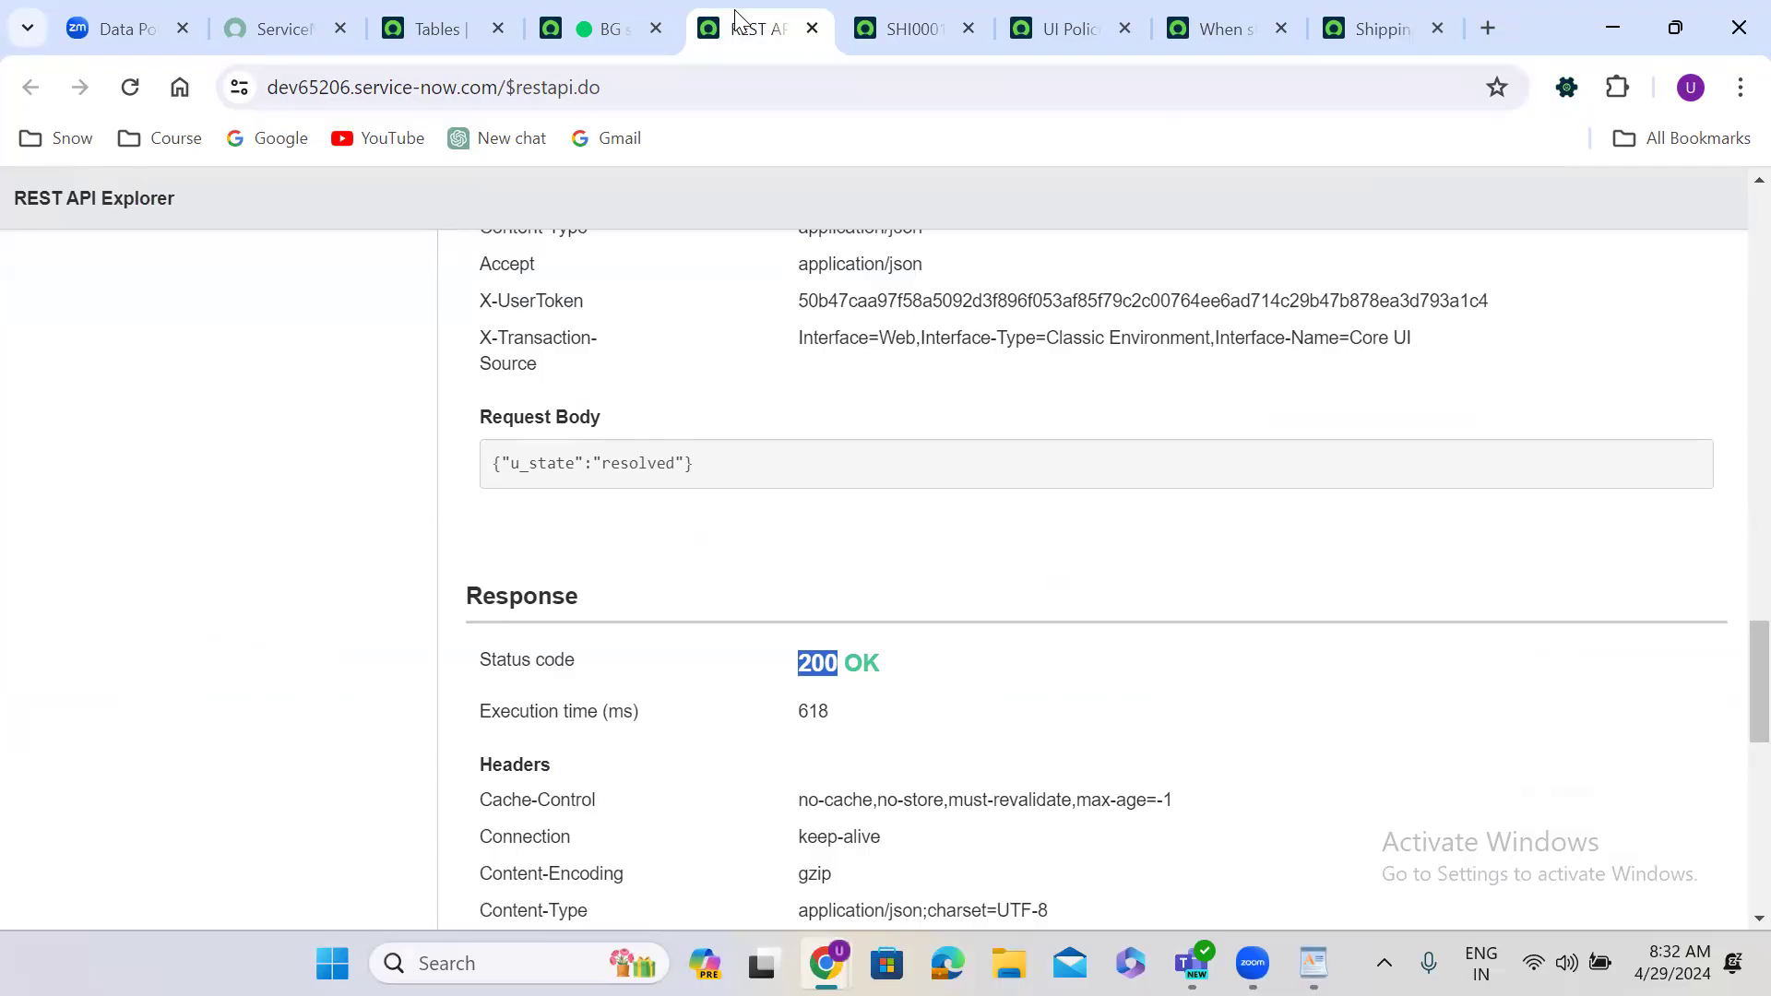
left_click(585, 22)
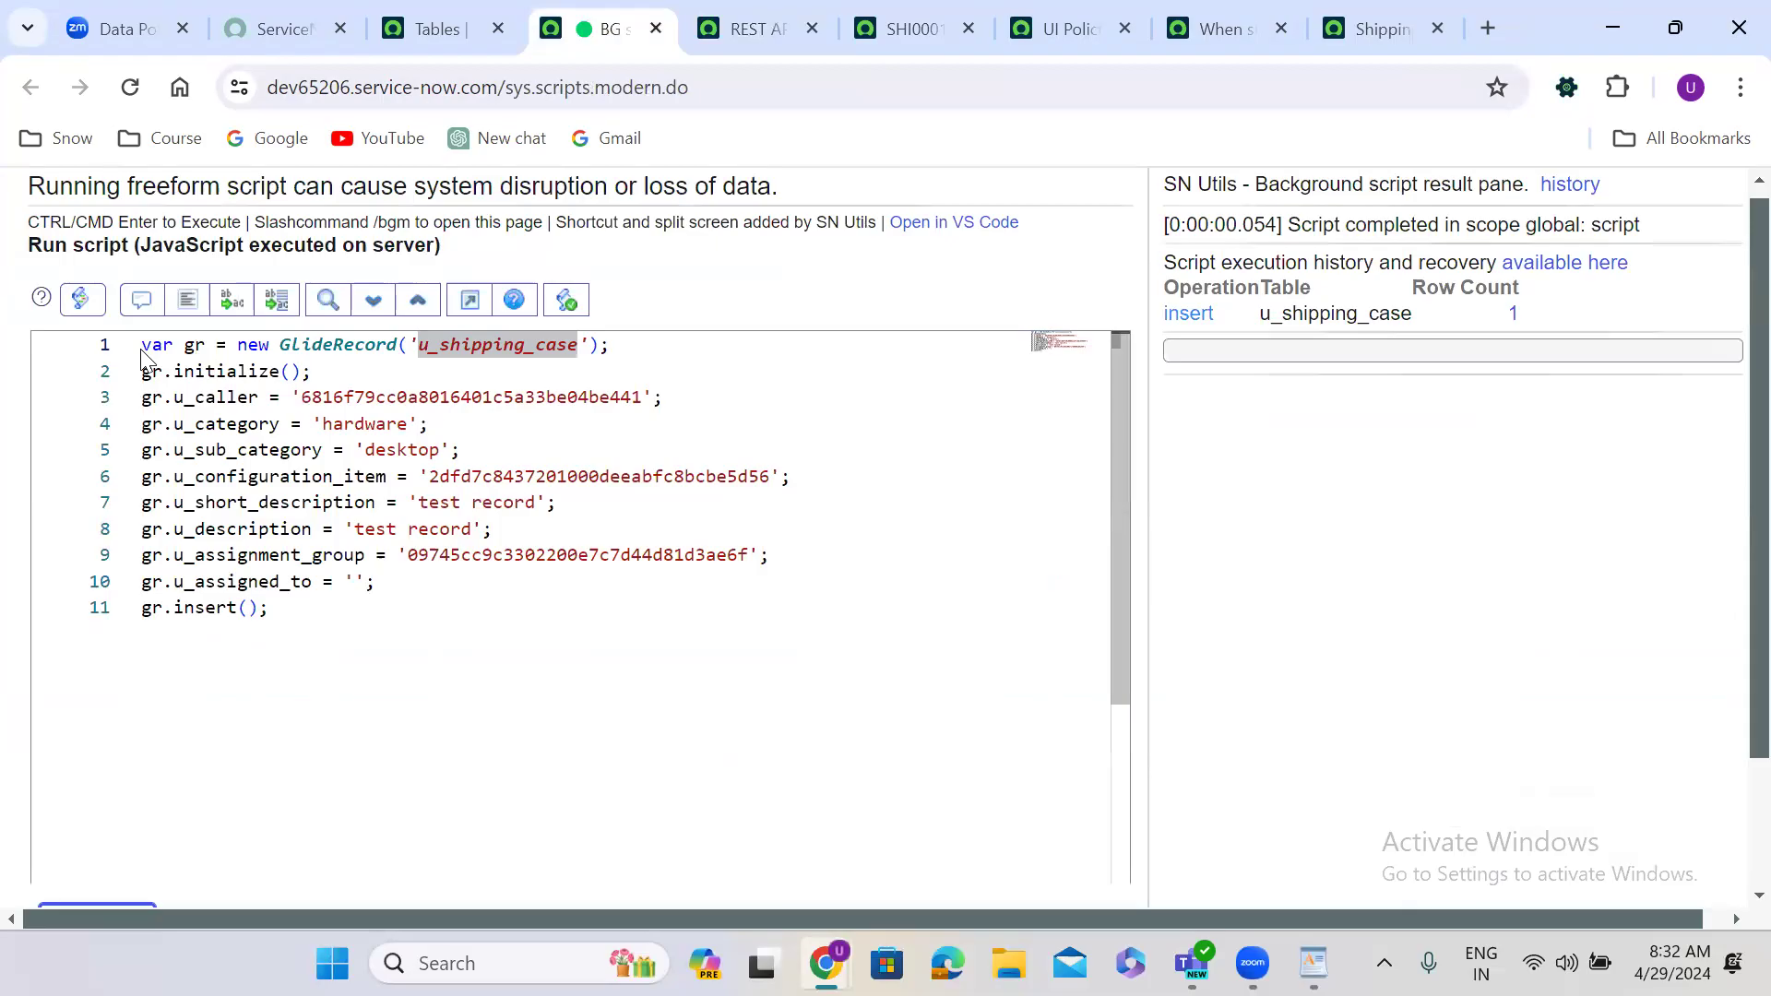
left_click_drag(145, 351, 268, 609)
left_click(142, 300)
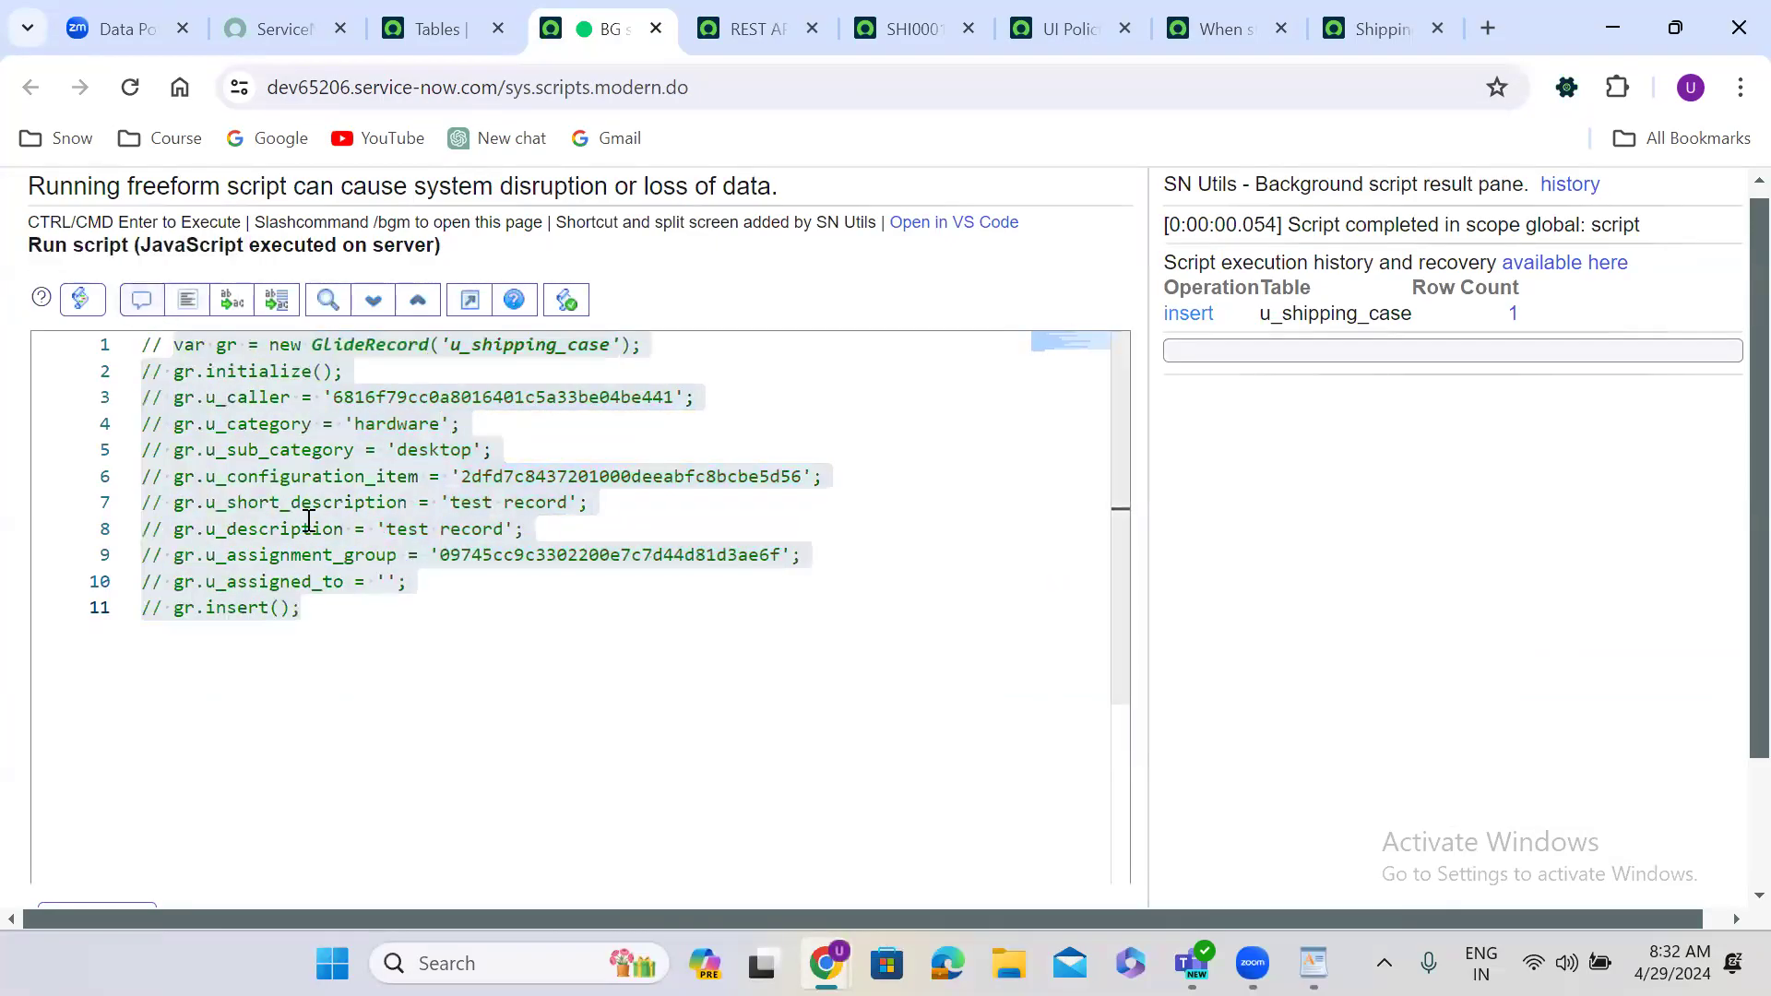
Step: Add a GlideRecord query snippet with an if (gr.next()) block below the commented-out code
left_click(318, 622)
key("Return")
key("Return")
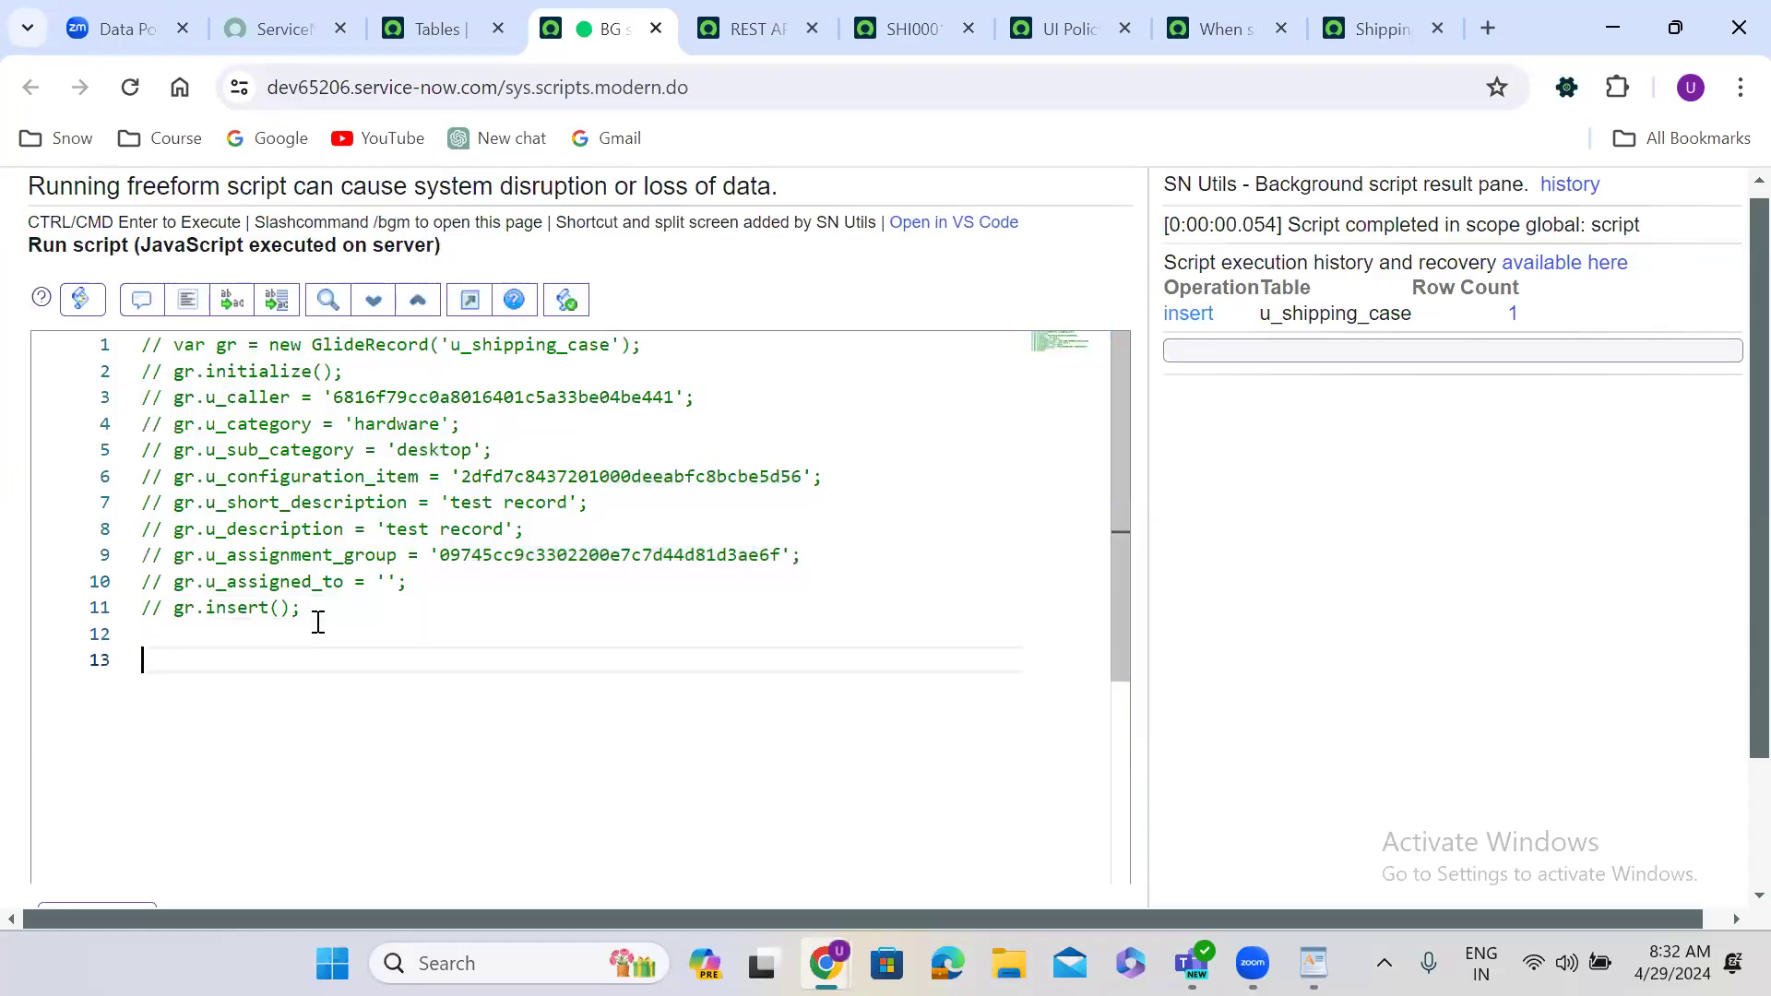
type("vargr")
key("Return")
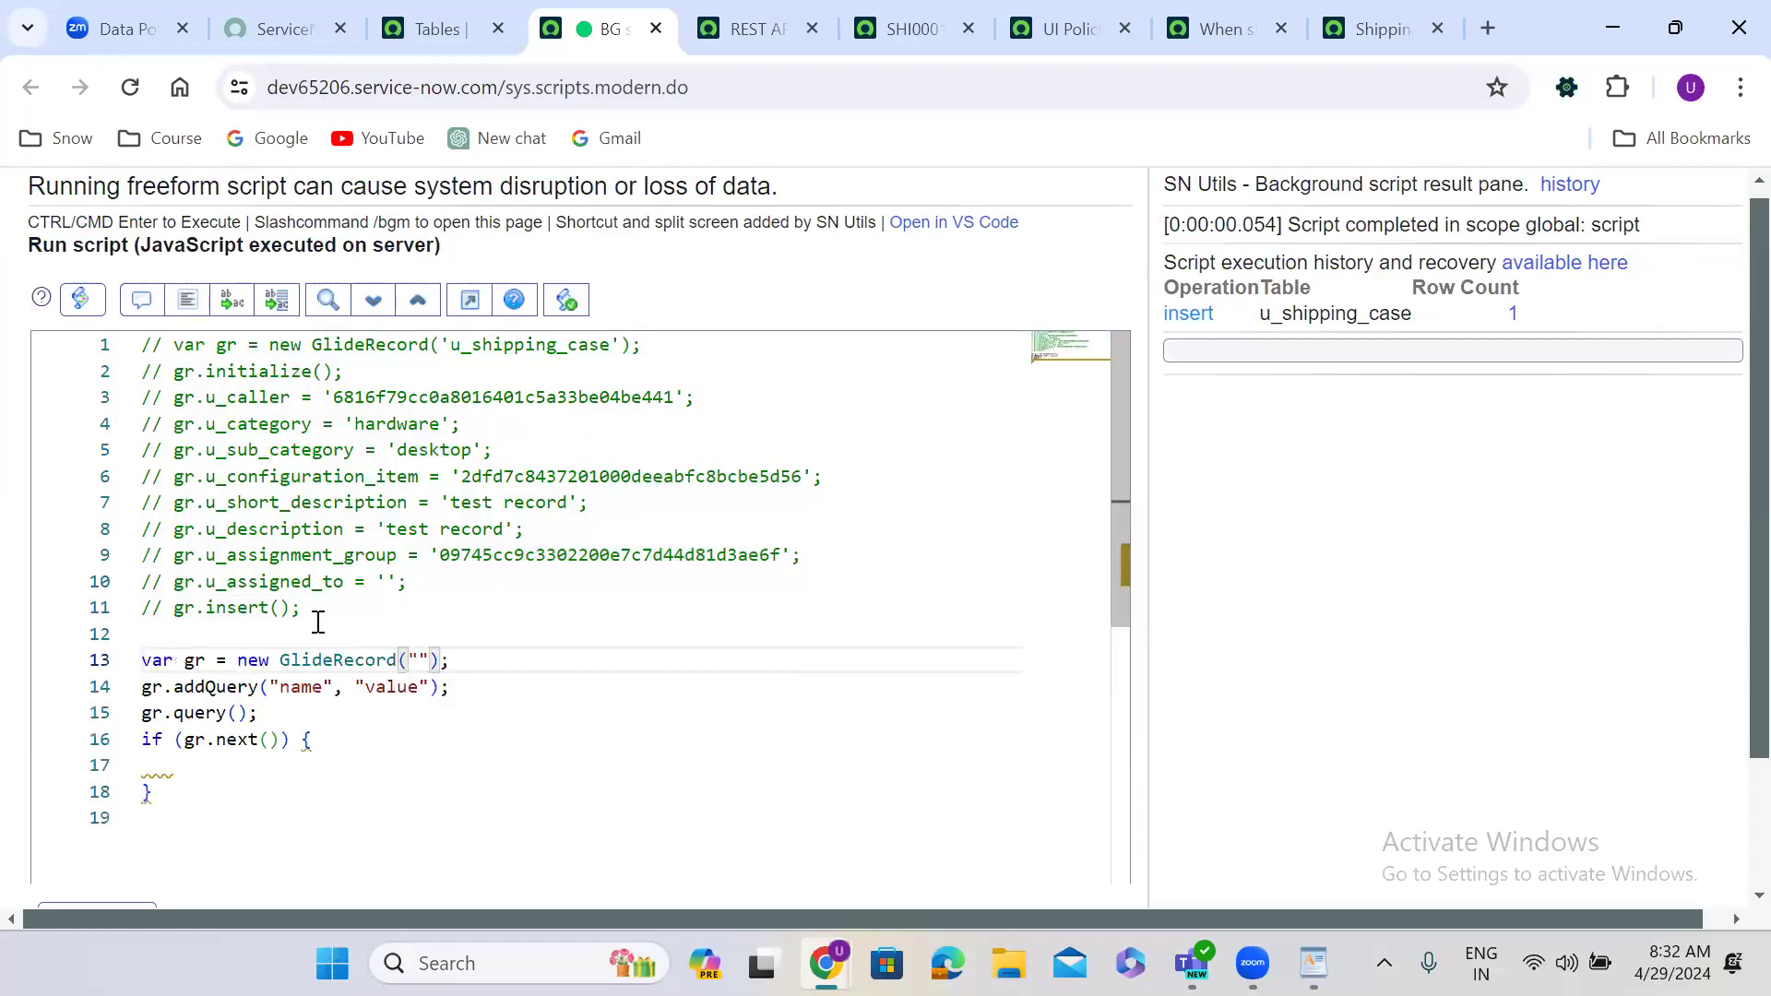
Step: Set the snippet's GlideRecord table to u_shipping_case and its addQuery field name to sys_id
triple_click(495, 345)
key("ctrl+c")
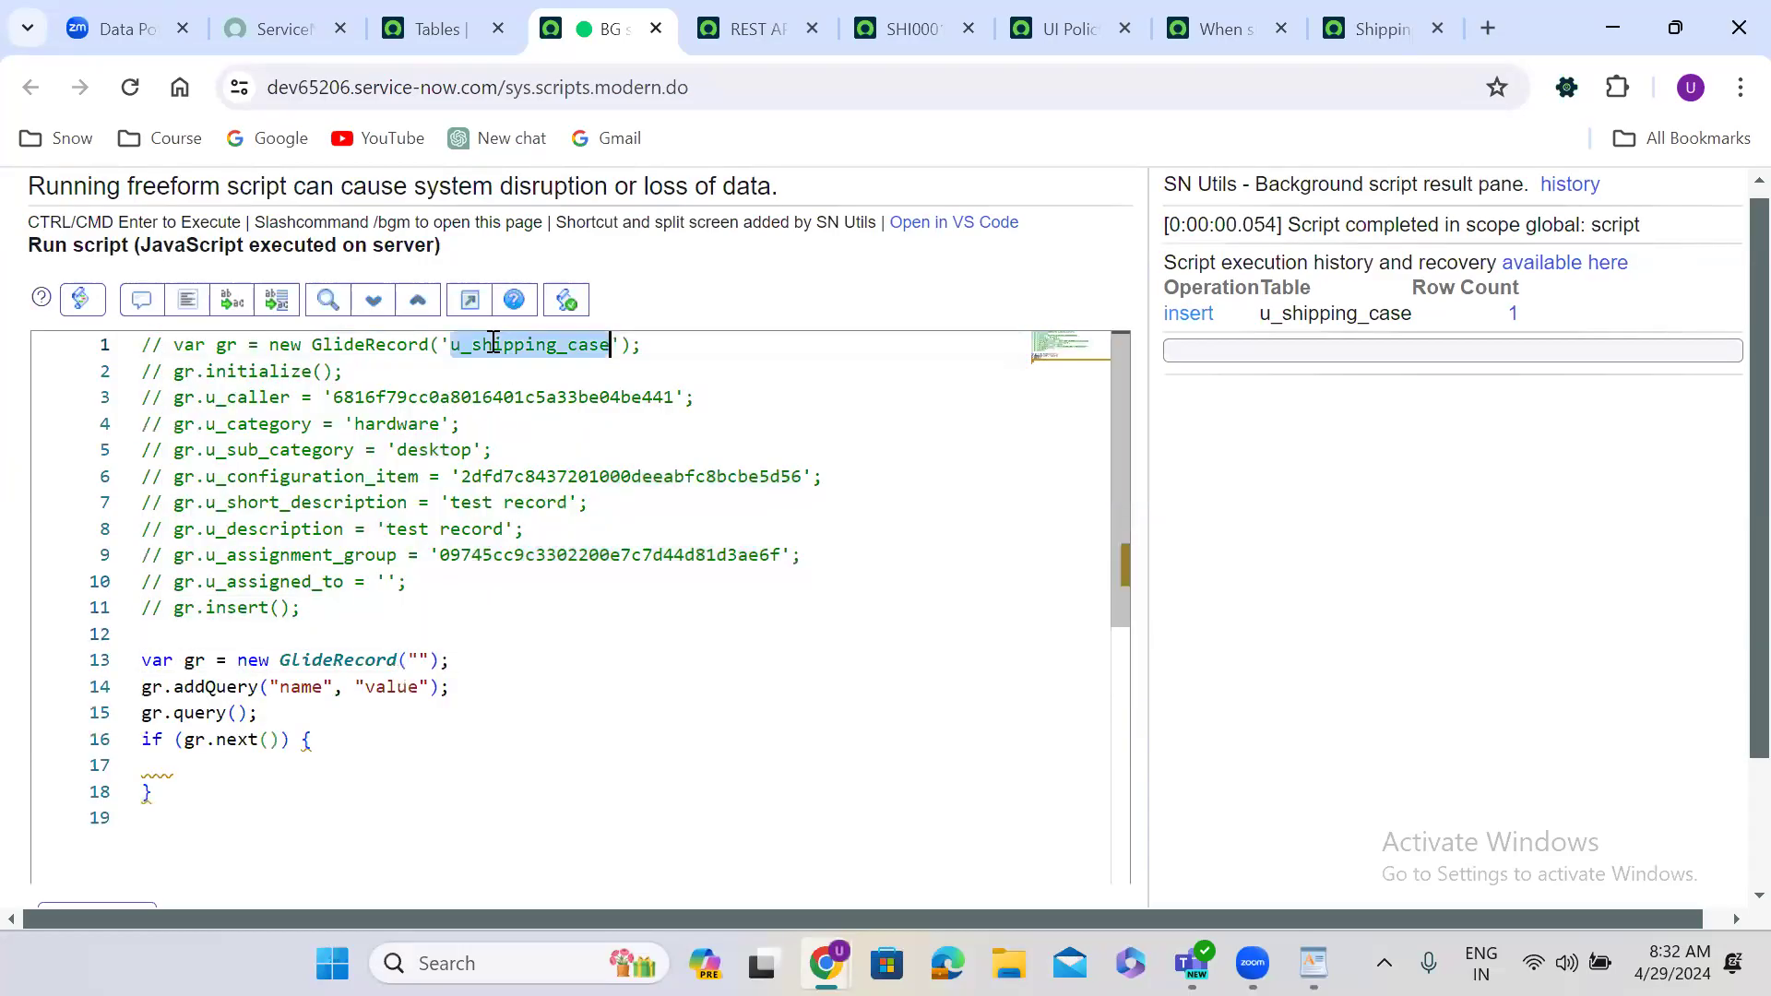
left_click(421, 657)
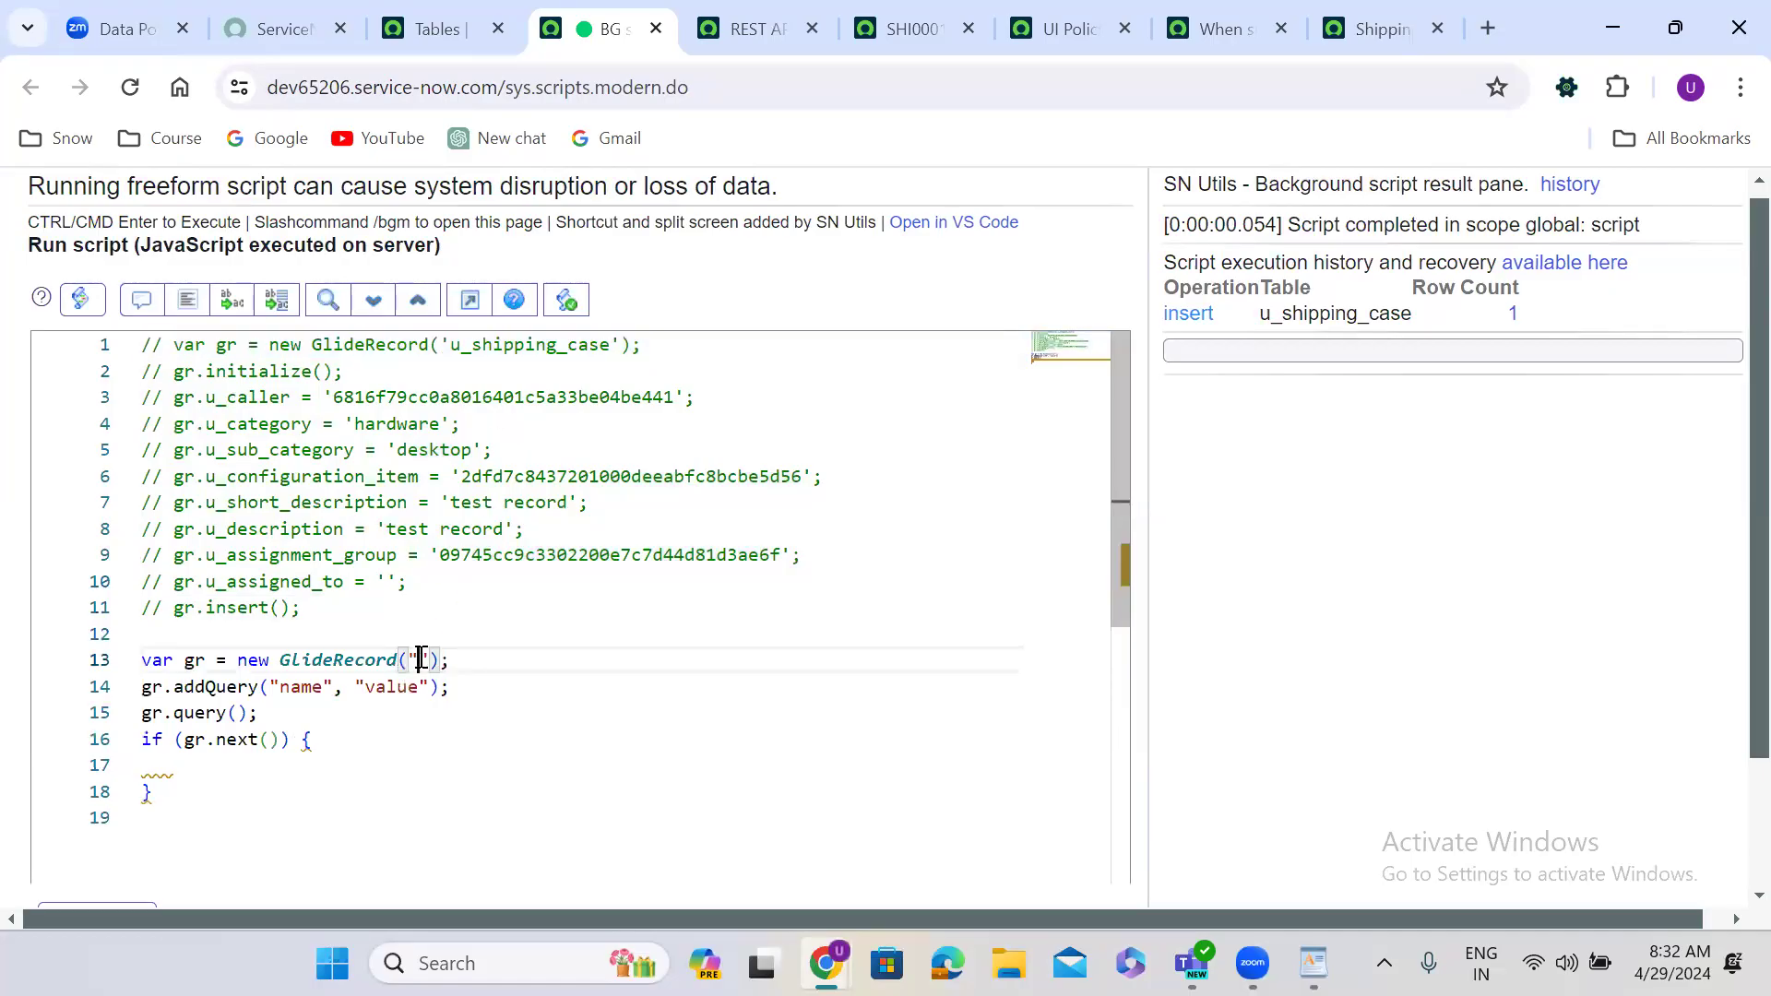
key("ctrl+v")
key("ctrl+z")
double_click(544, 345)
key("ctrl+c")
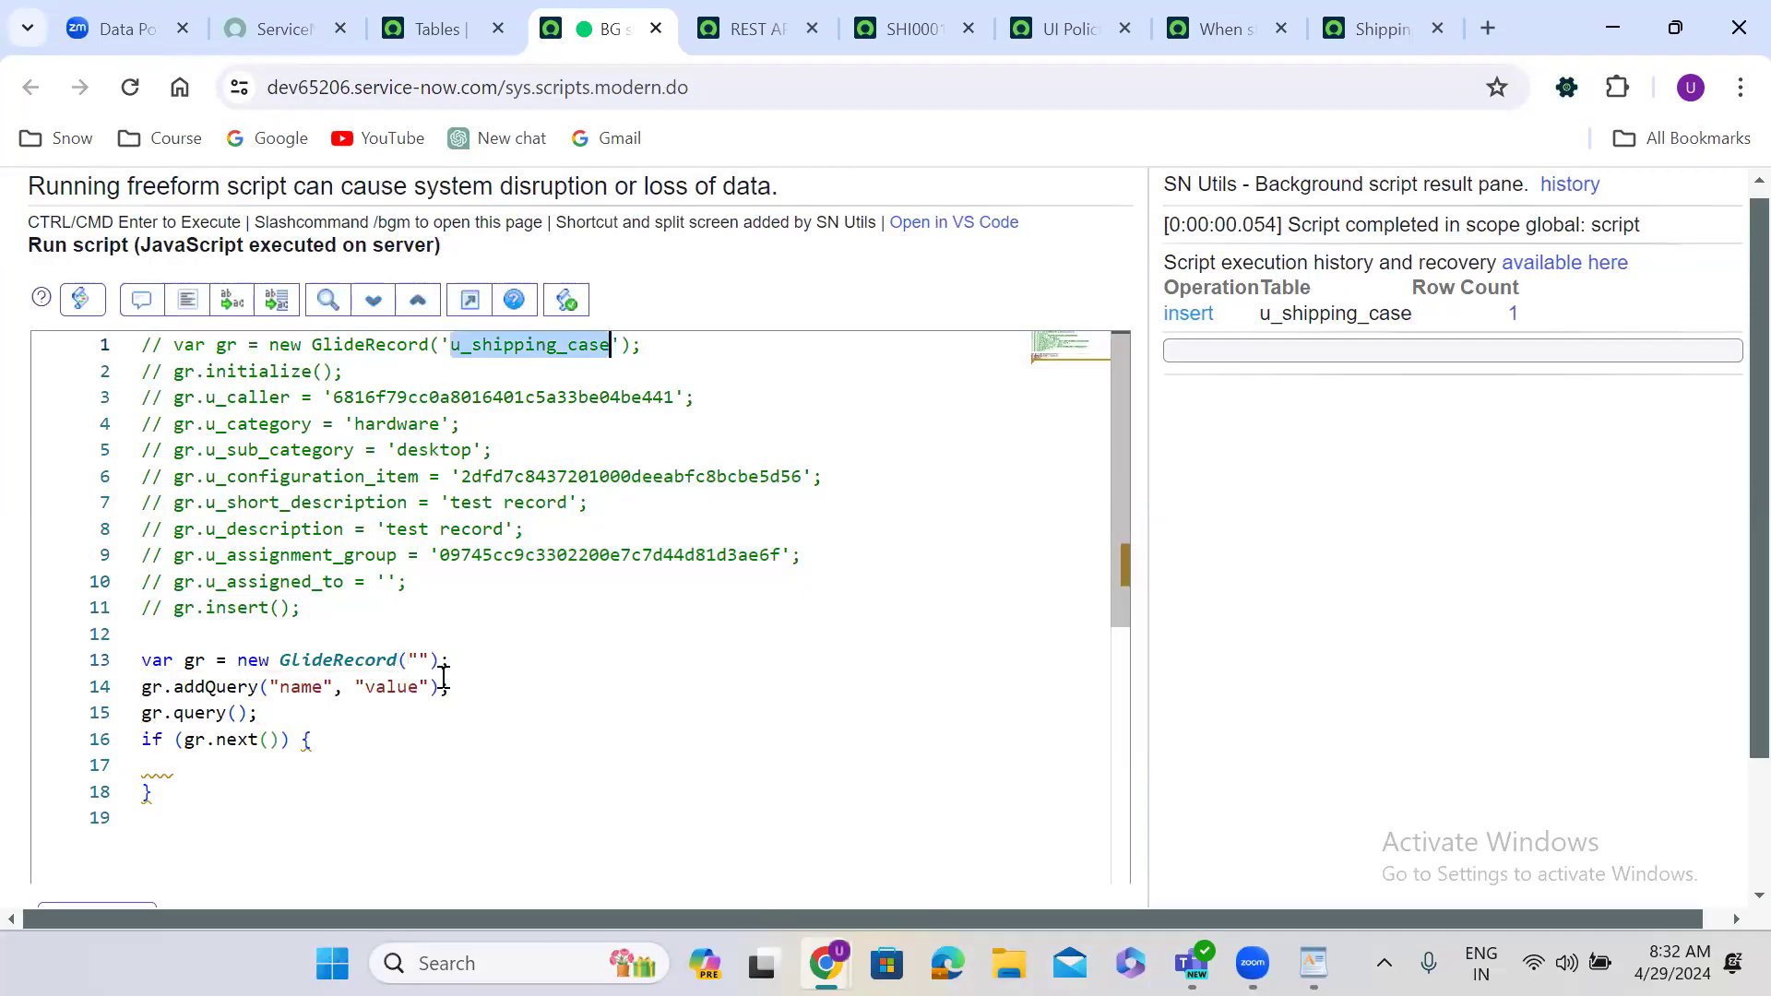
left_click(421, 662)
key("ctrl+v")
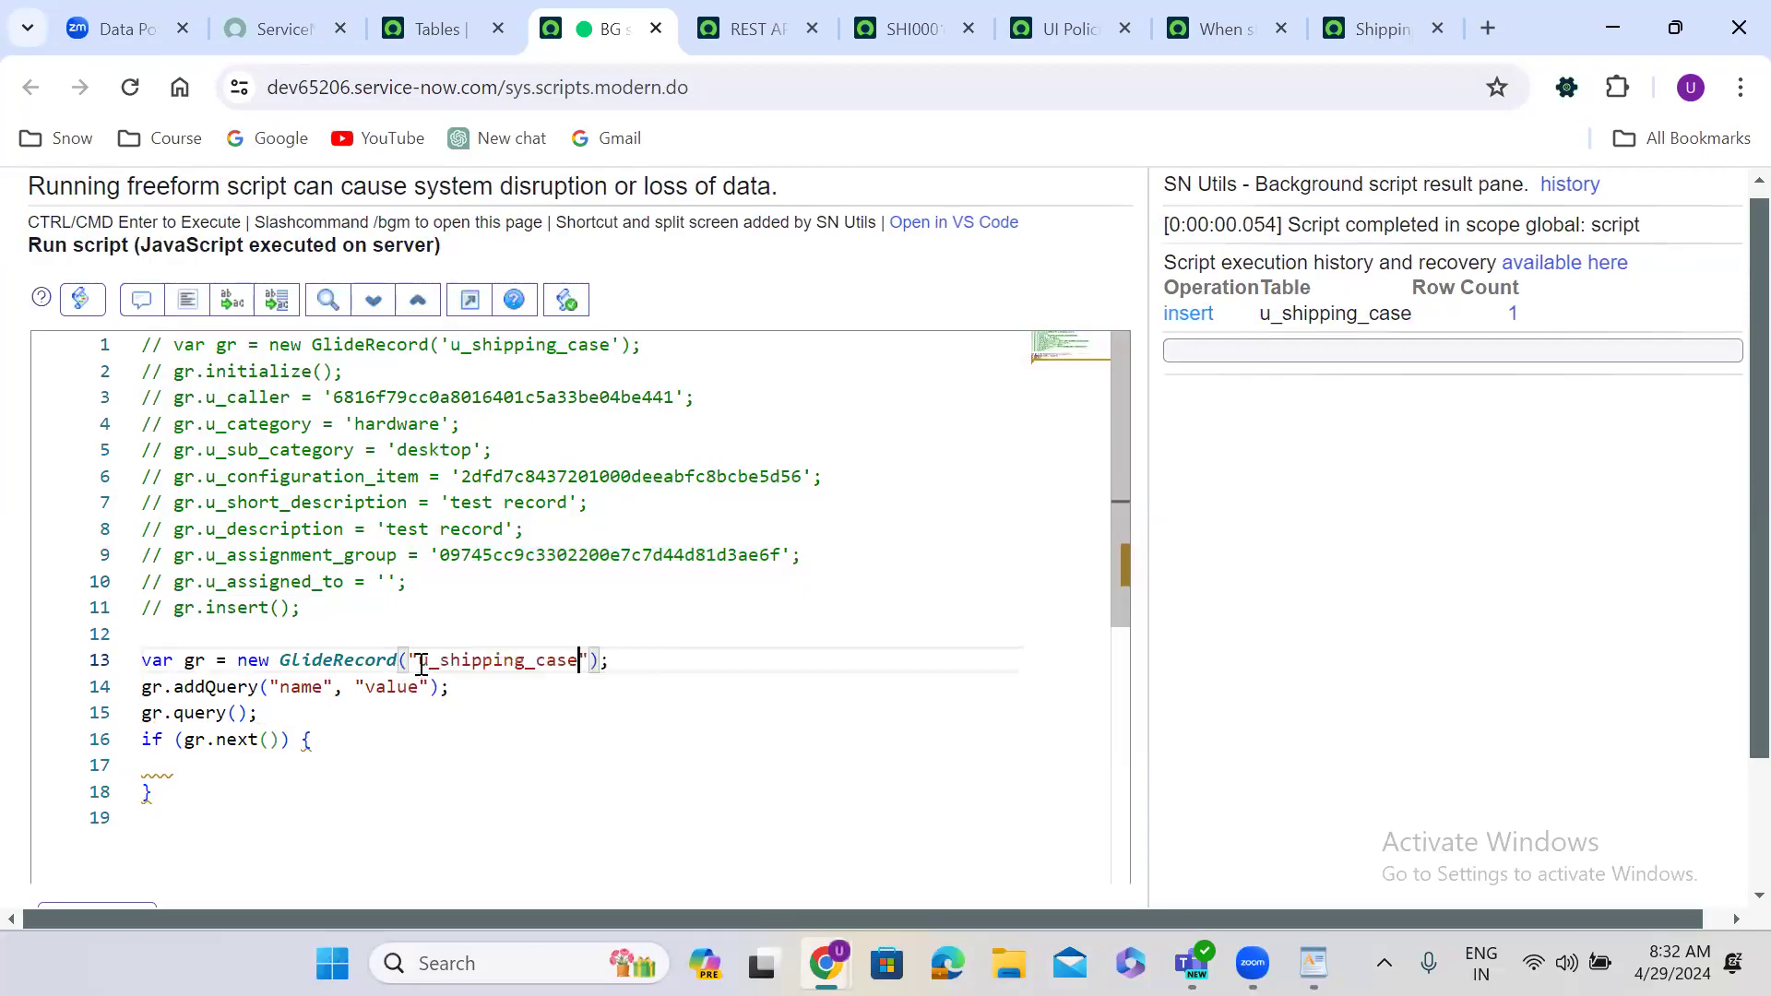
double_click(301, 688)
type("sys_id")
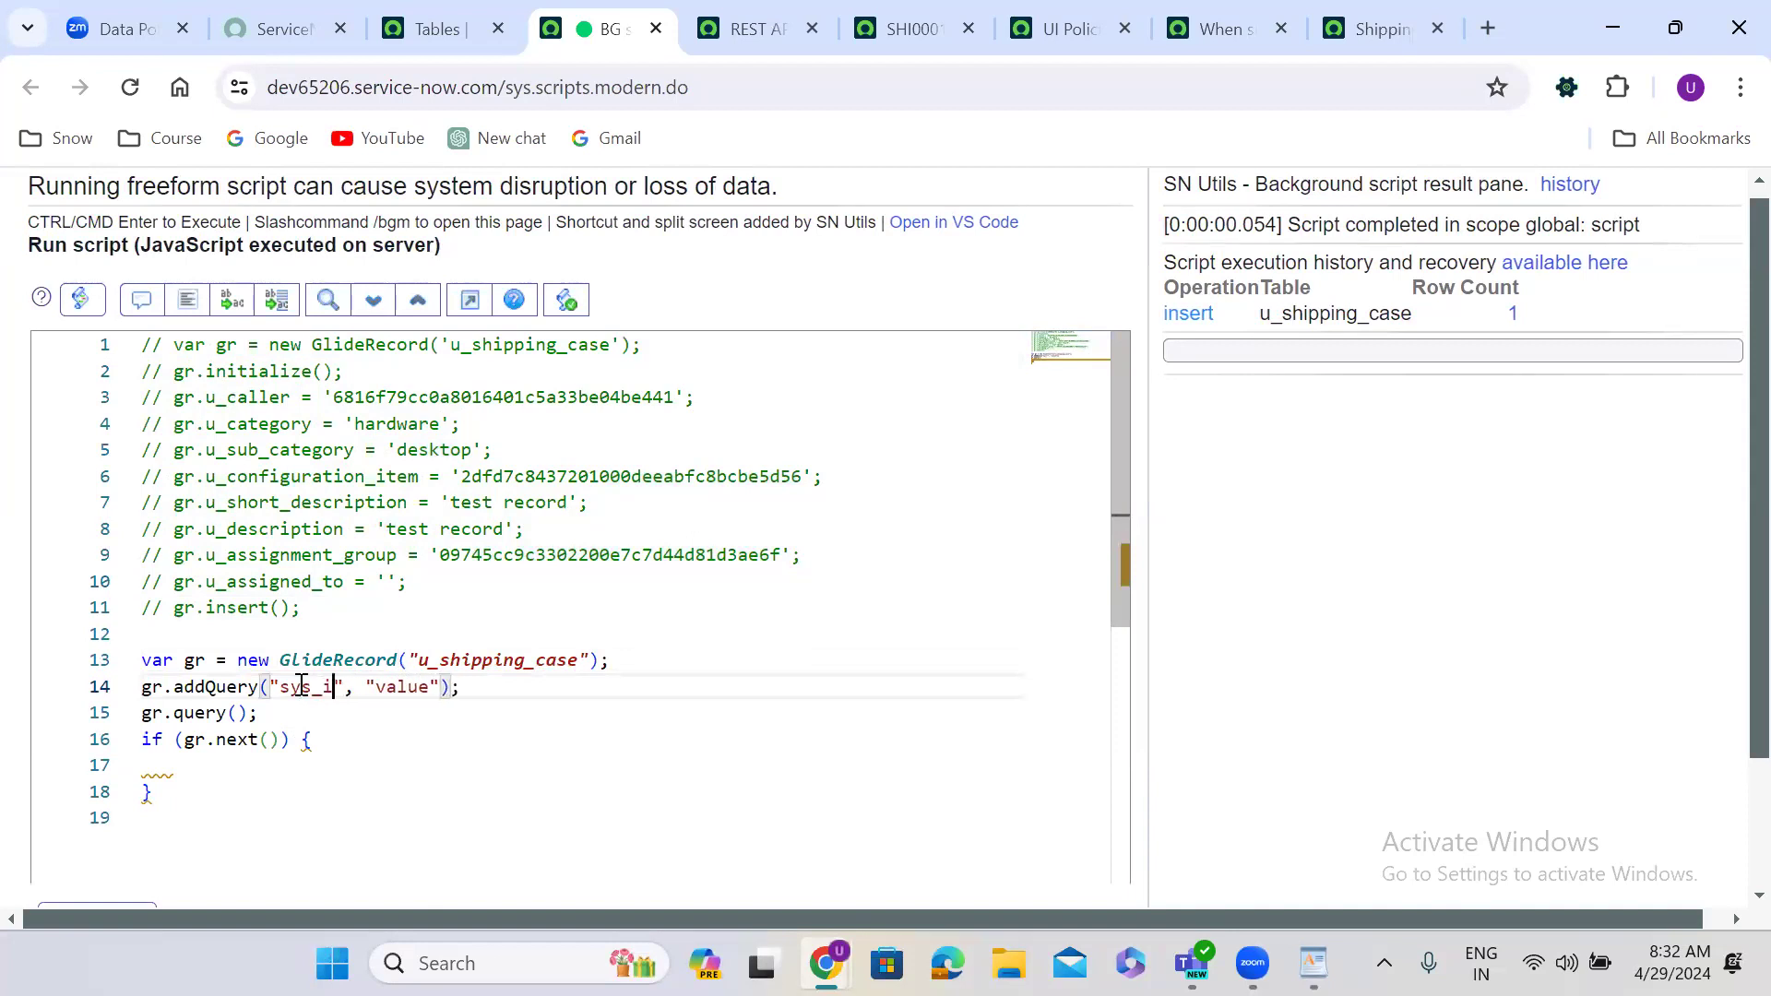
Step: Return to the PATCH request in the REST API Explorer and locate the SHI0001078 record's sys_id
left_click(764, 9)
left_click(826, 513)
scroll(827, 514, "up", 4)
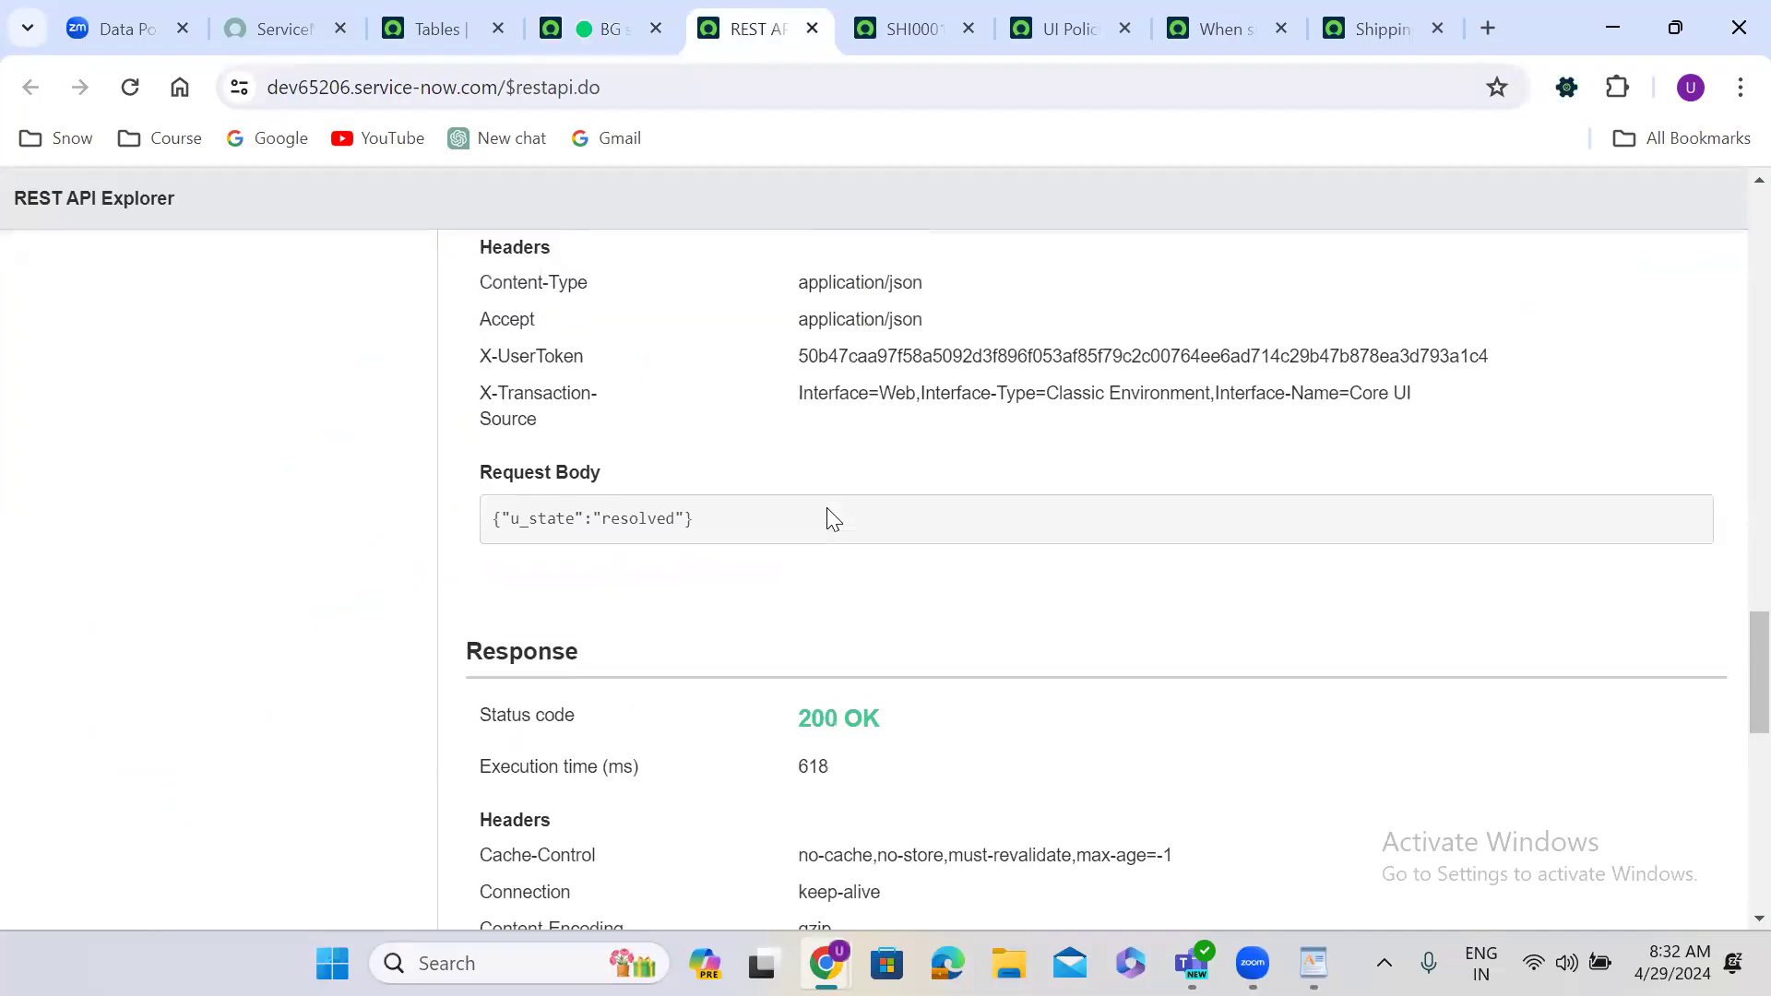
Step: Copy the sys_id from the REST API Explorer's PATCH request and use it as the addQuery value in the background script
scroll(827, 514, "up", 10)
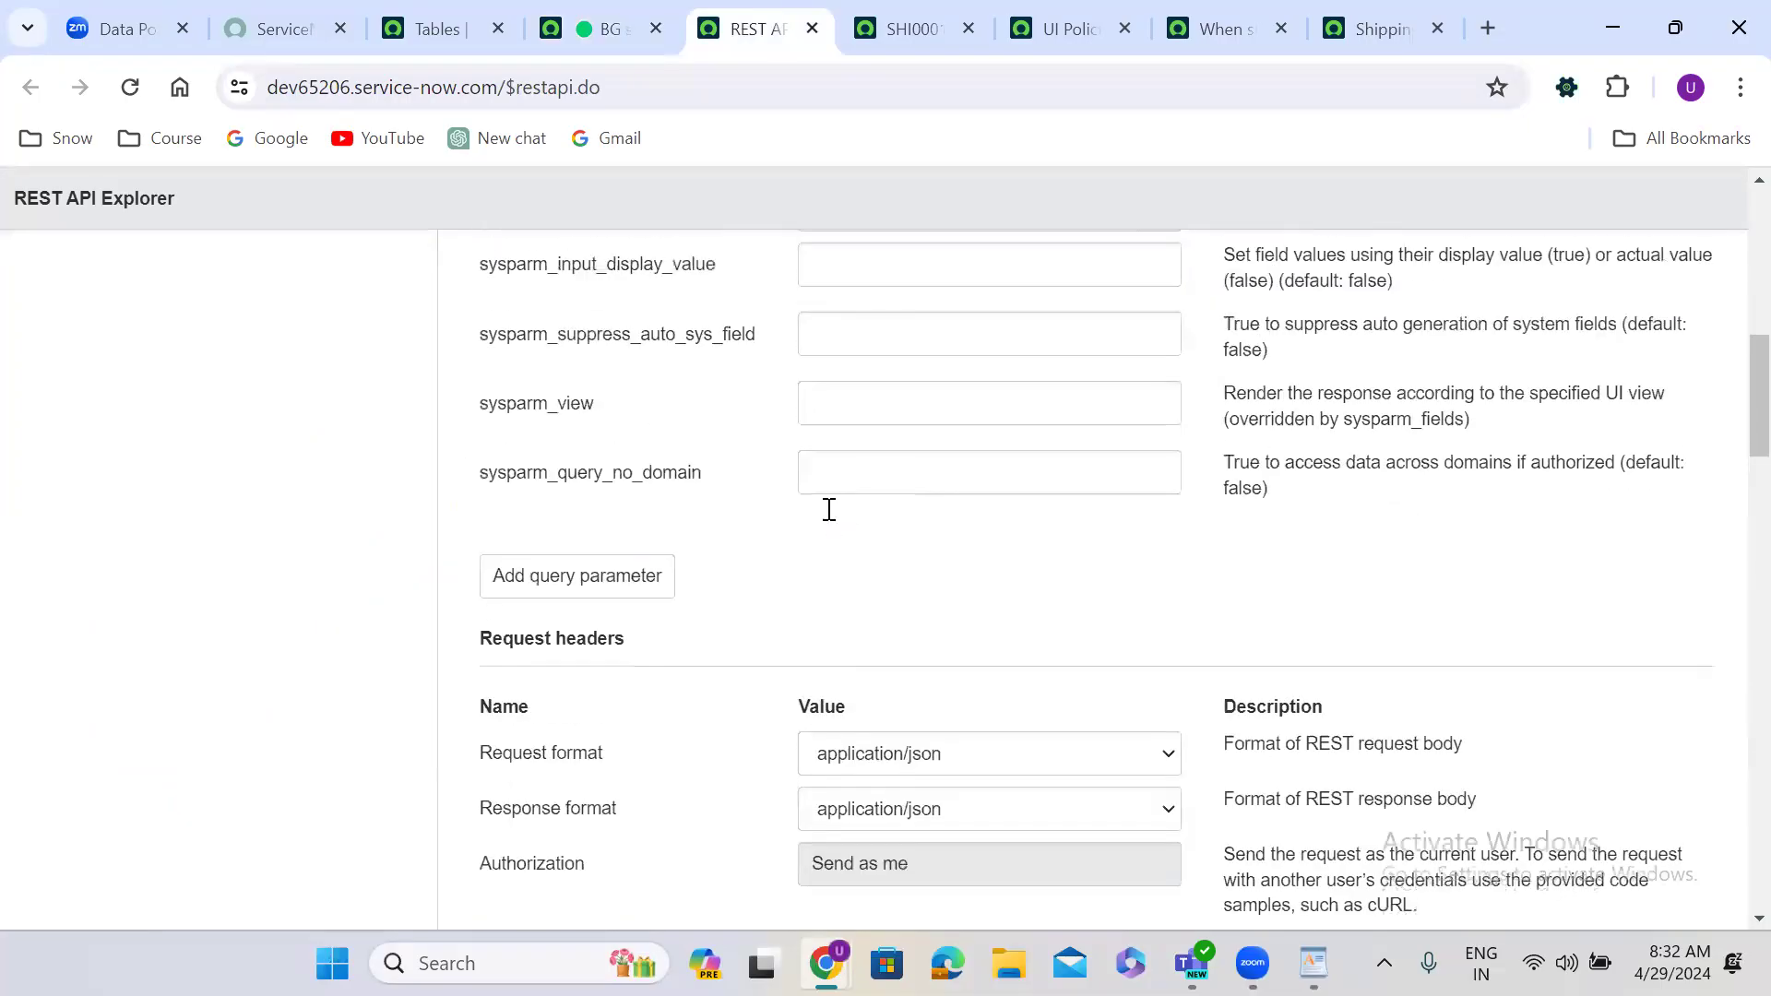
scroll(833, 517, "up", 3)
left_click(920, 631)
double_click(920, 631)
key("ctrl+c")
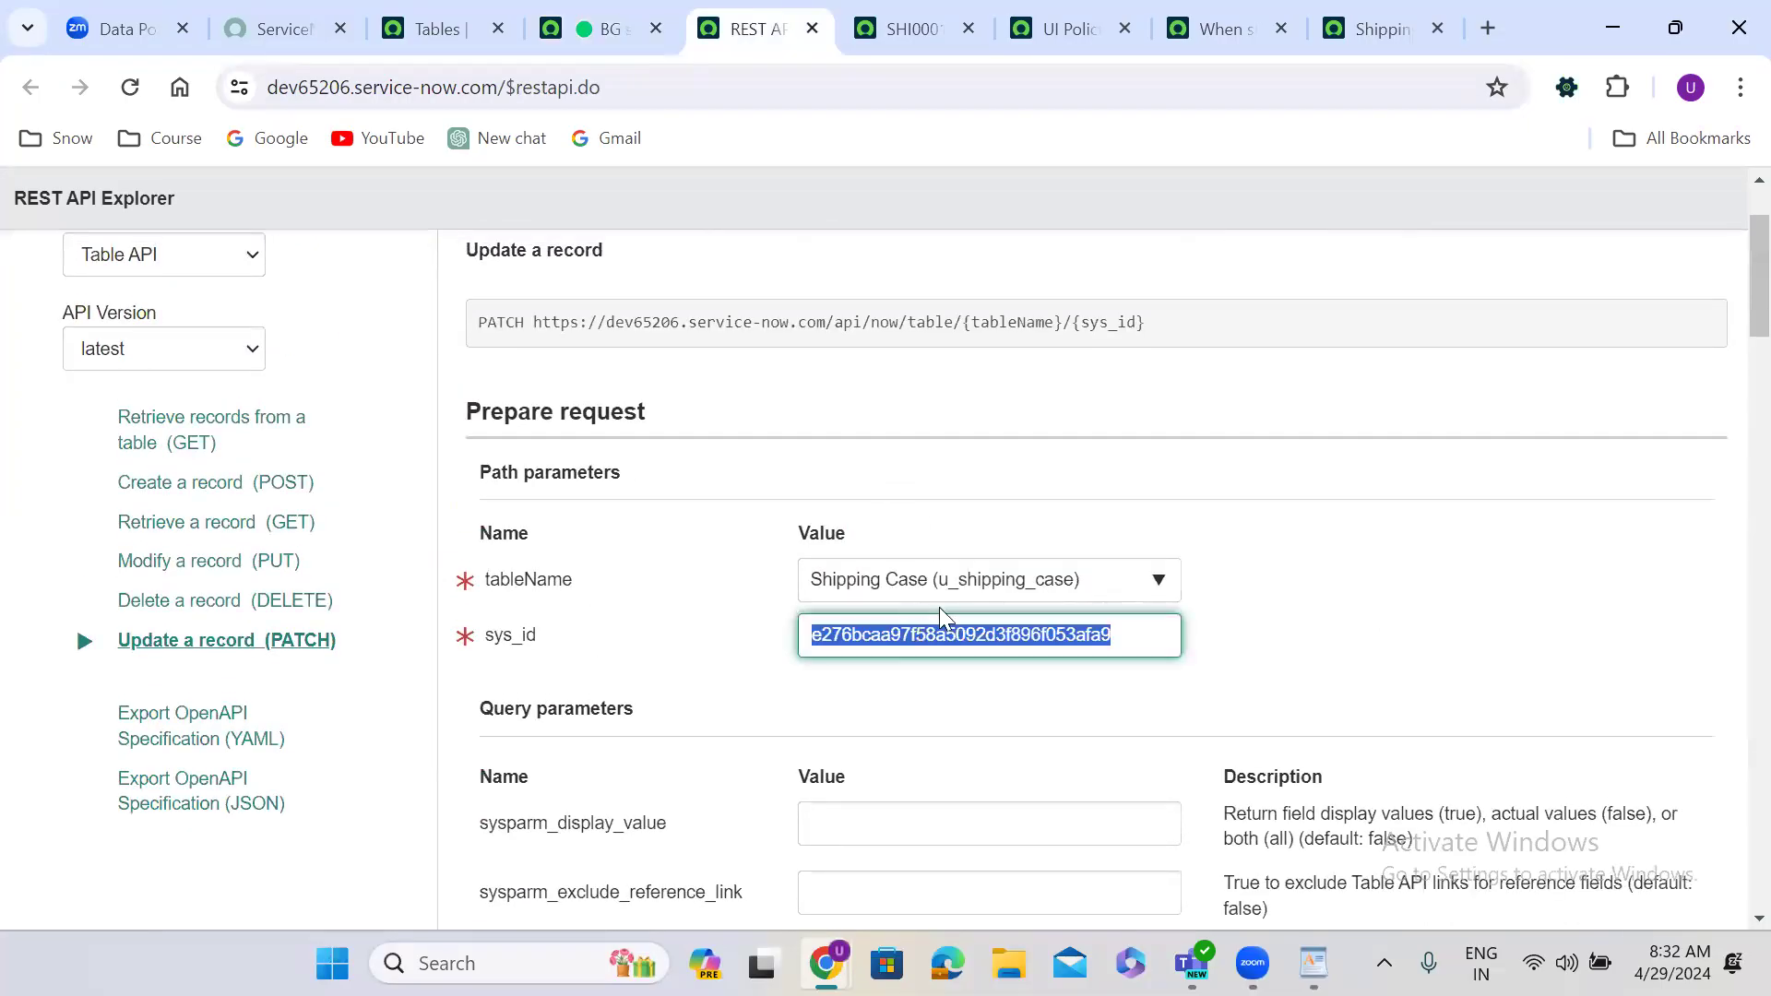
left_click(595, 29)
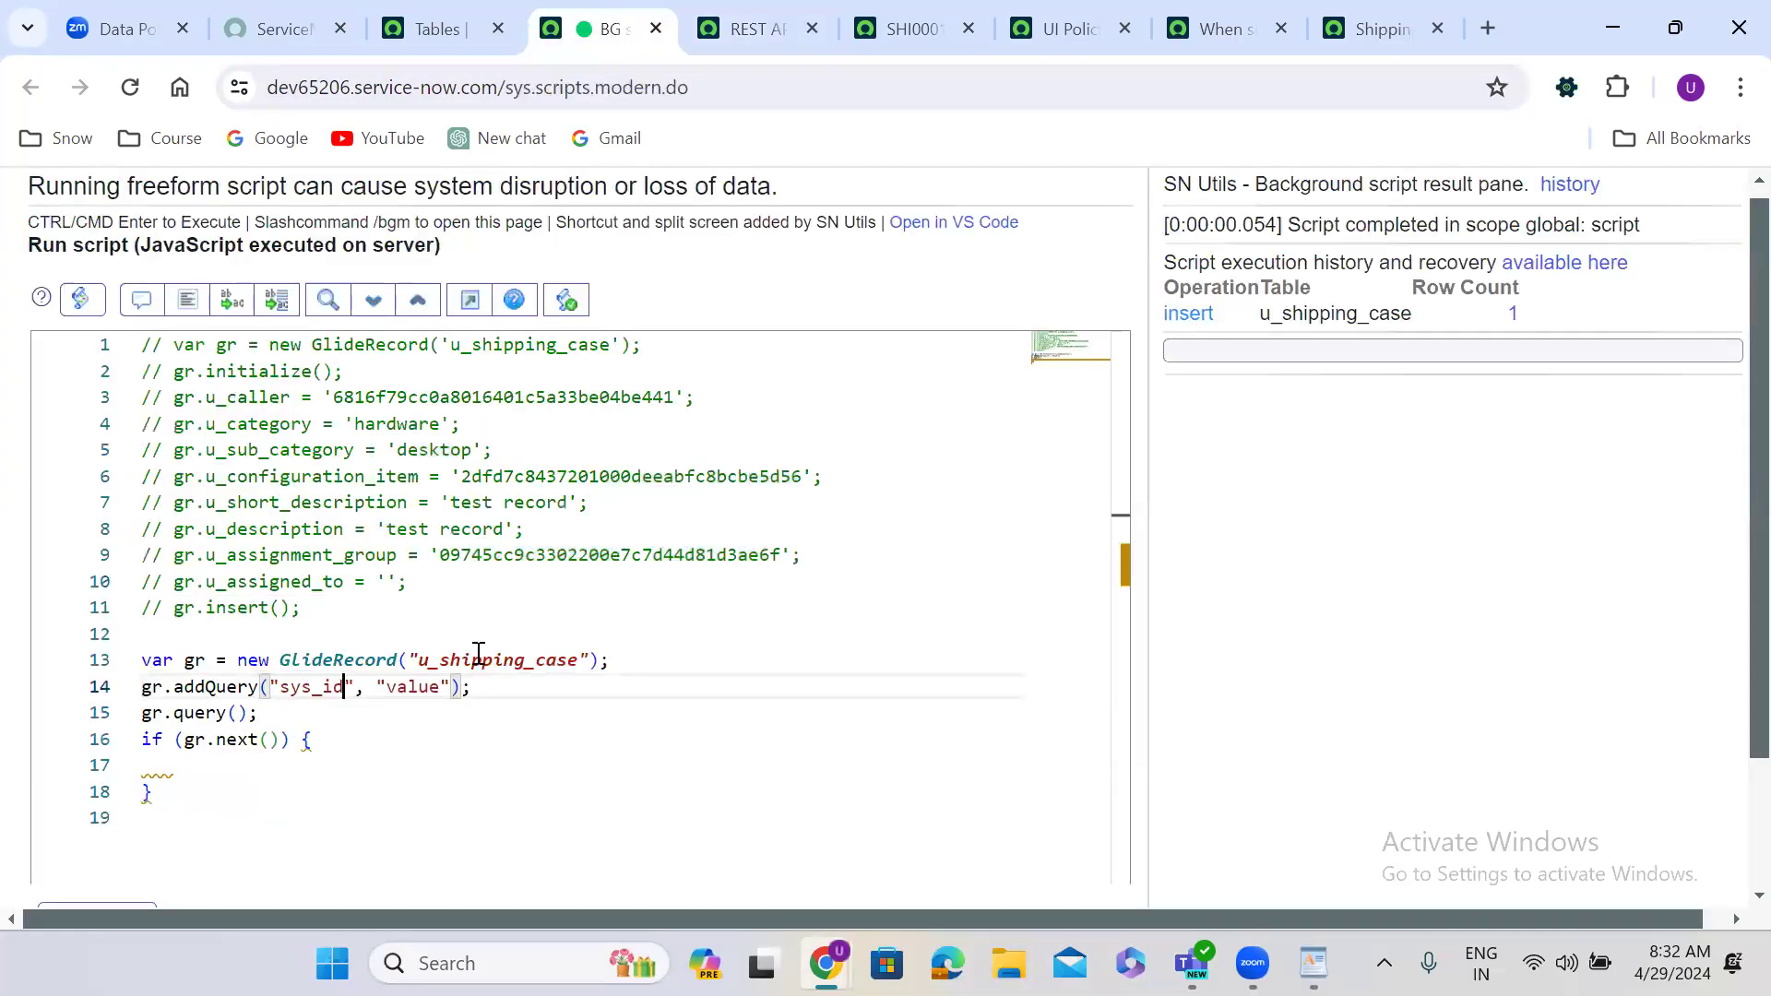
double_click(425, 687)
key("ctrl+v")
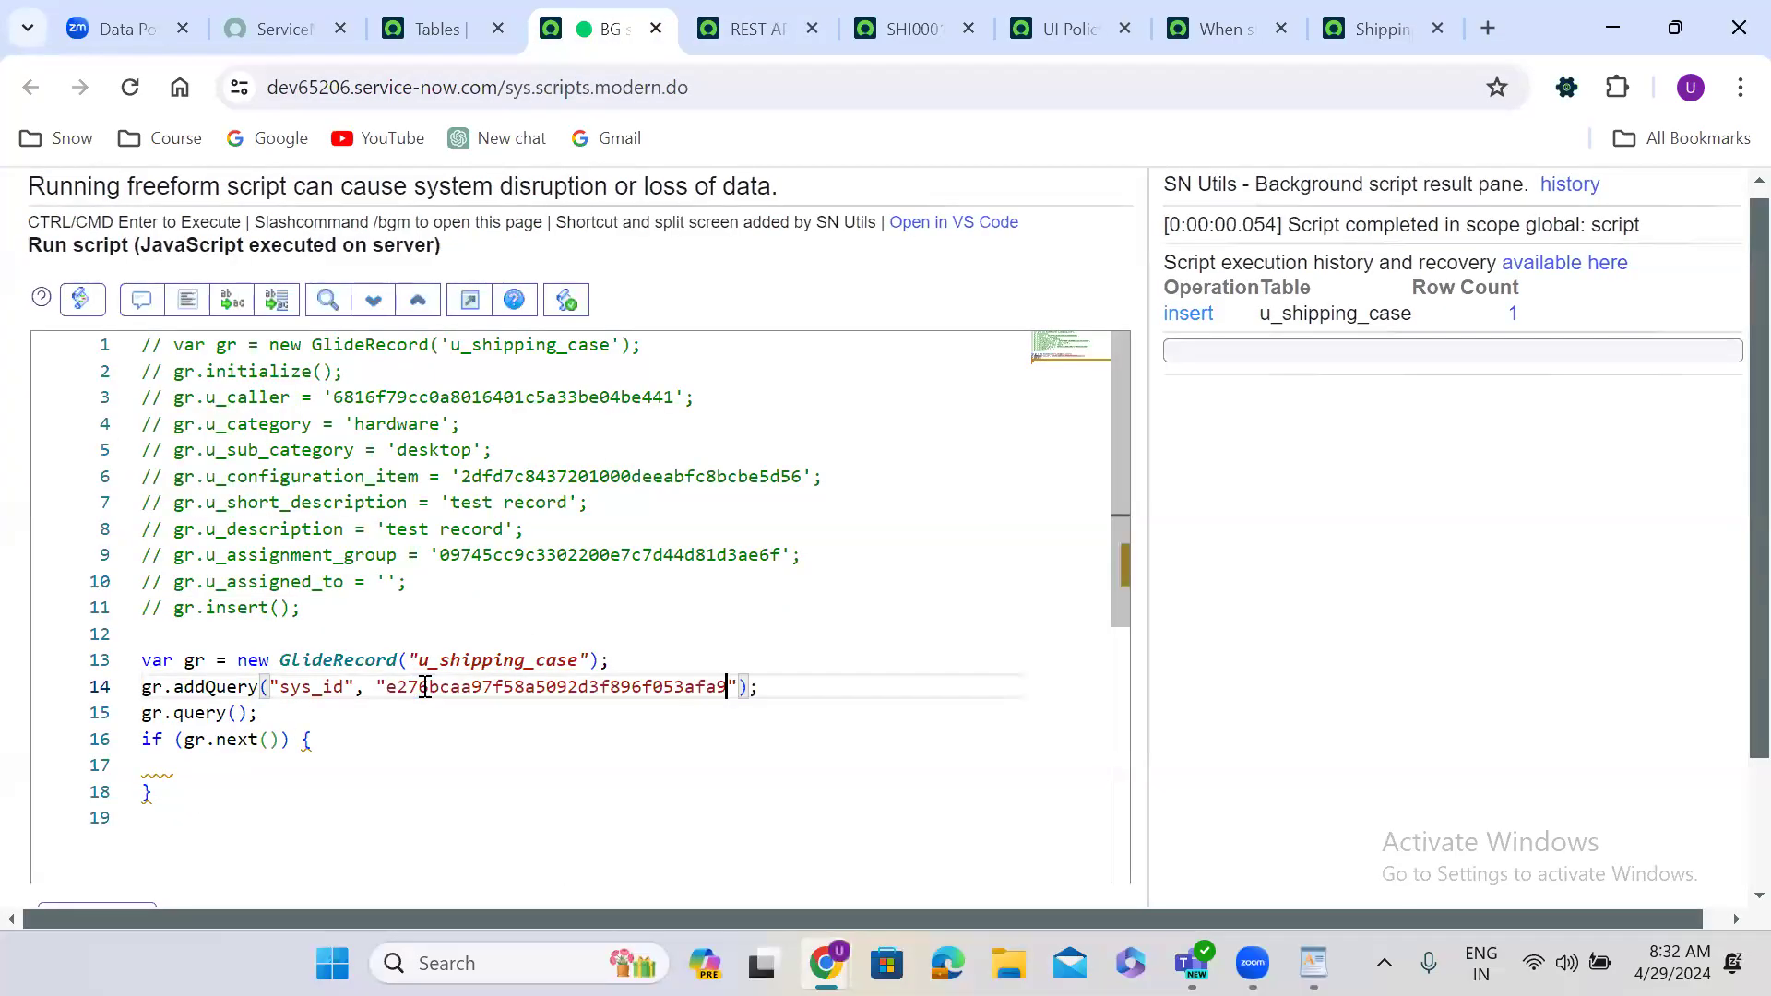
Step: Inside the script's if block, assign 'resolved' to gr.u_state
left_click(171, 764)
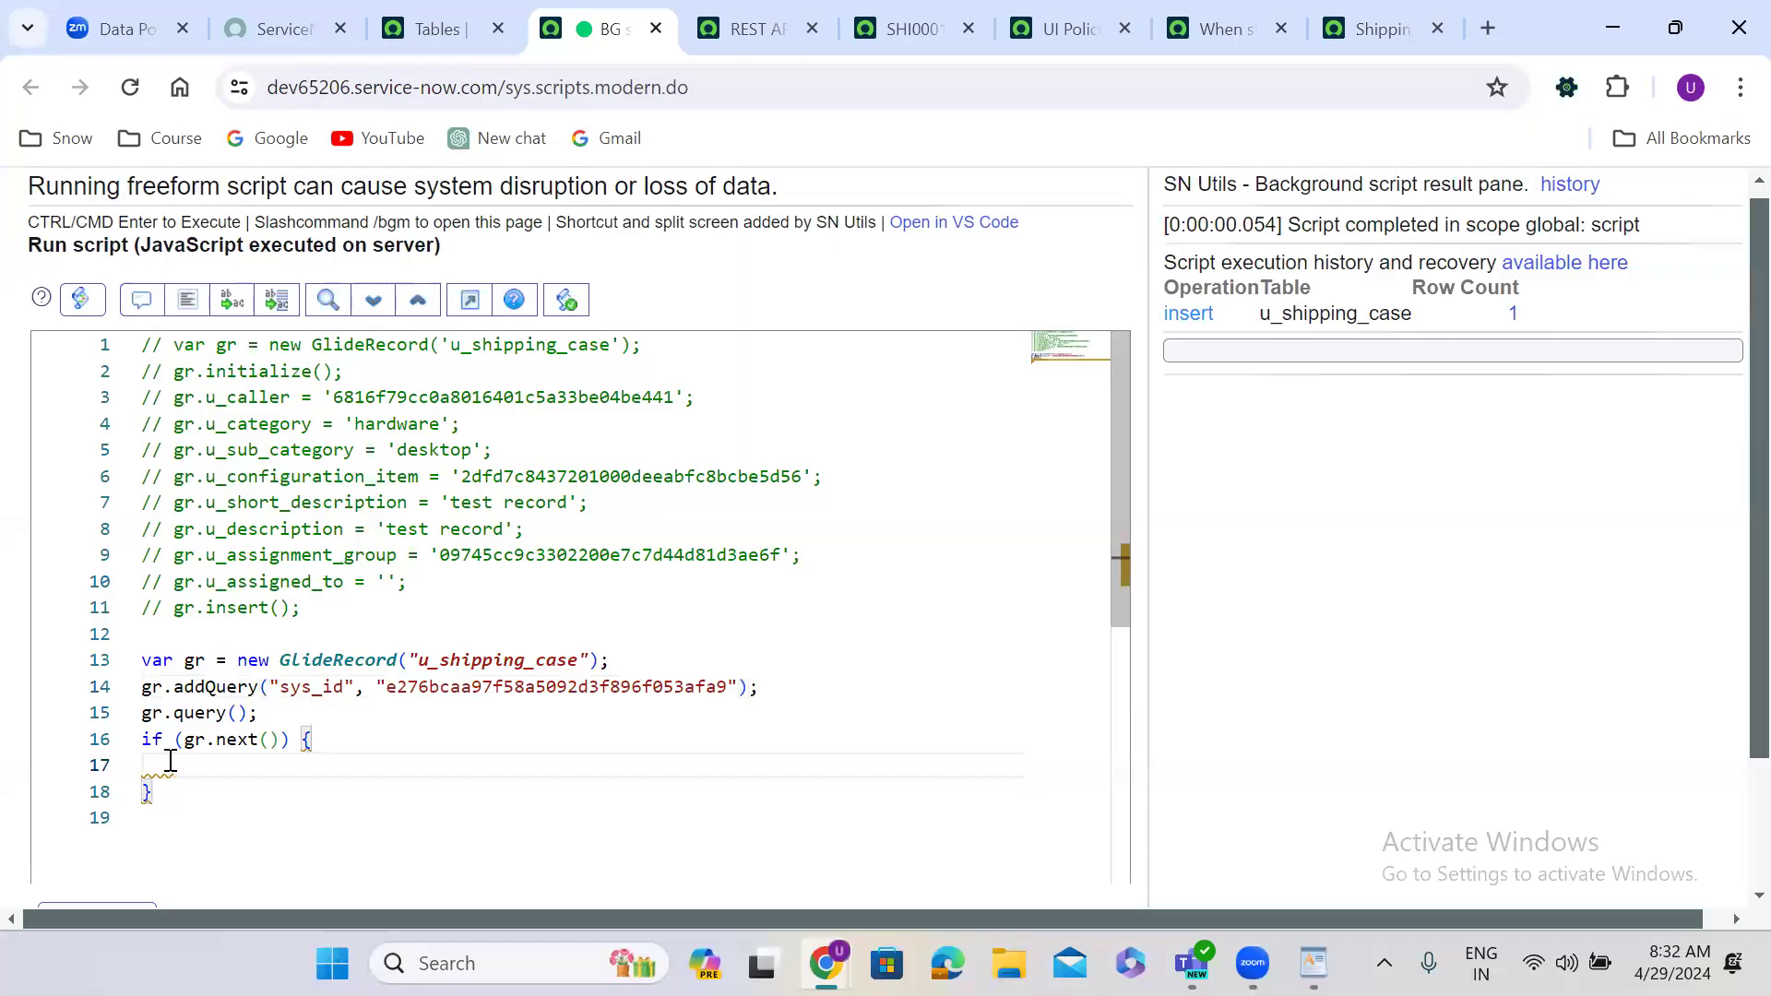
type("gr.u")
type("s-")
type("_state ")
type("= ")
type("'")
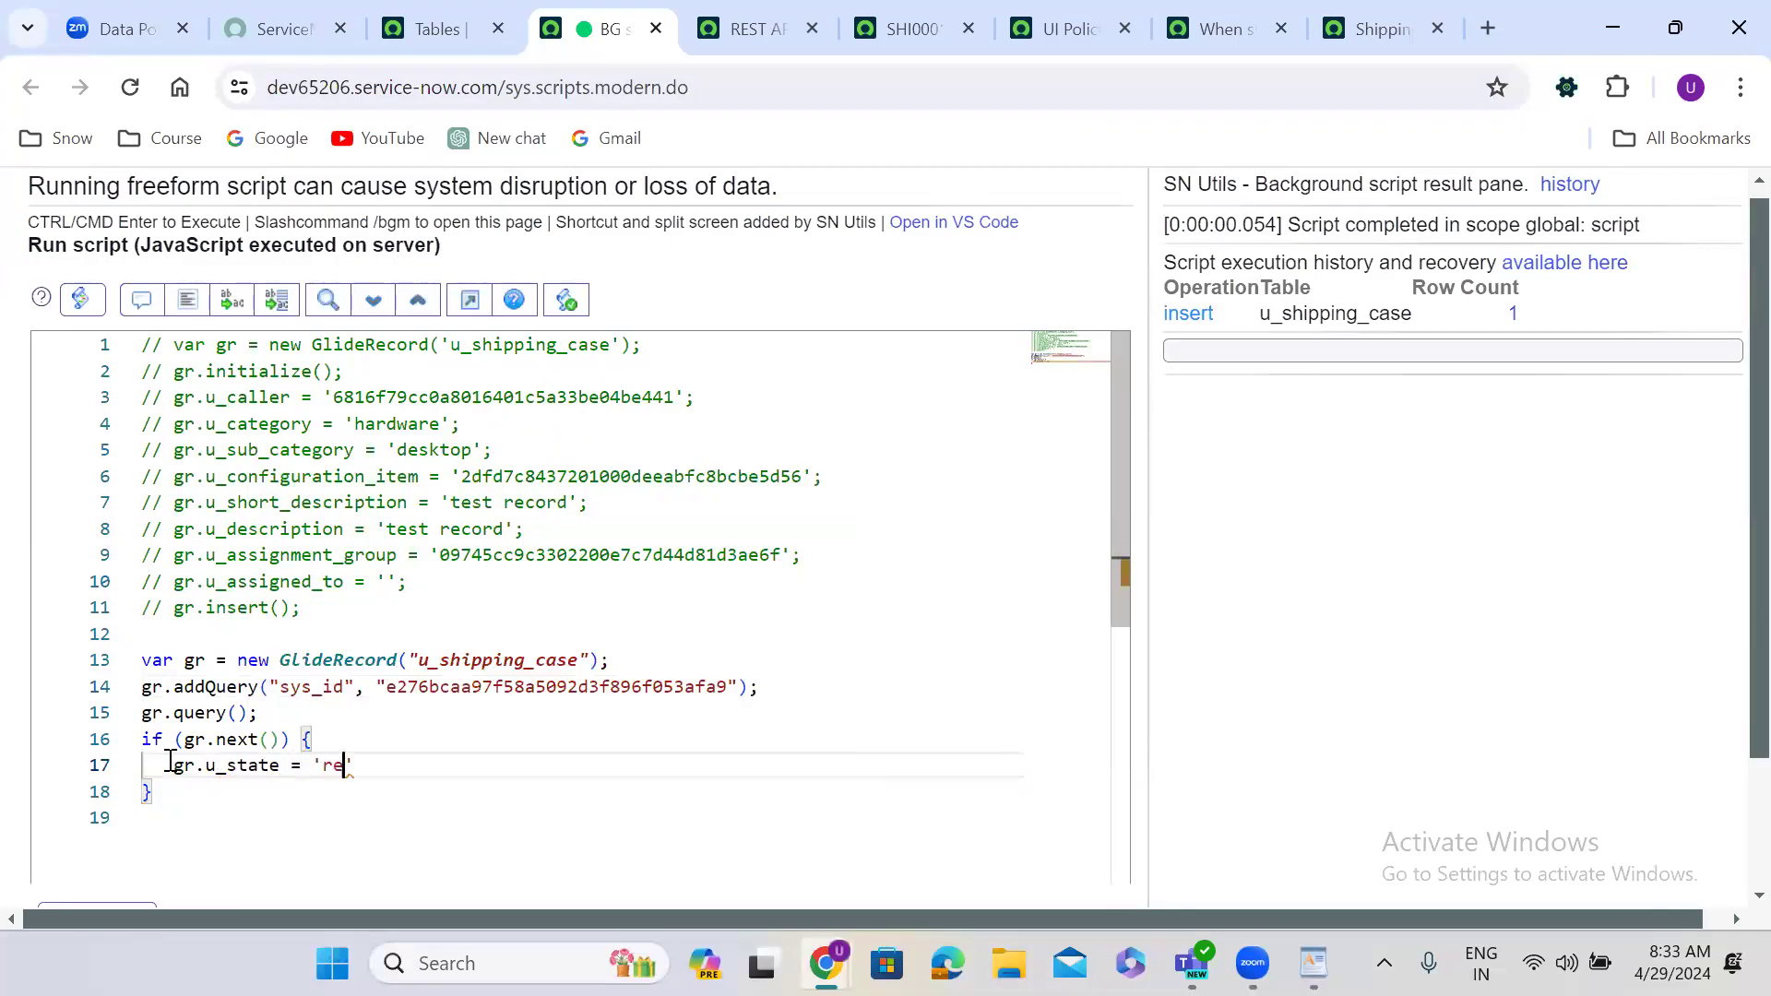
type("resolved';")
Step: Add a gr.update(); call below the state assignment in the if block
key("Return")
type("gr")
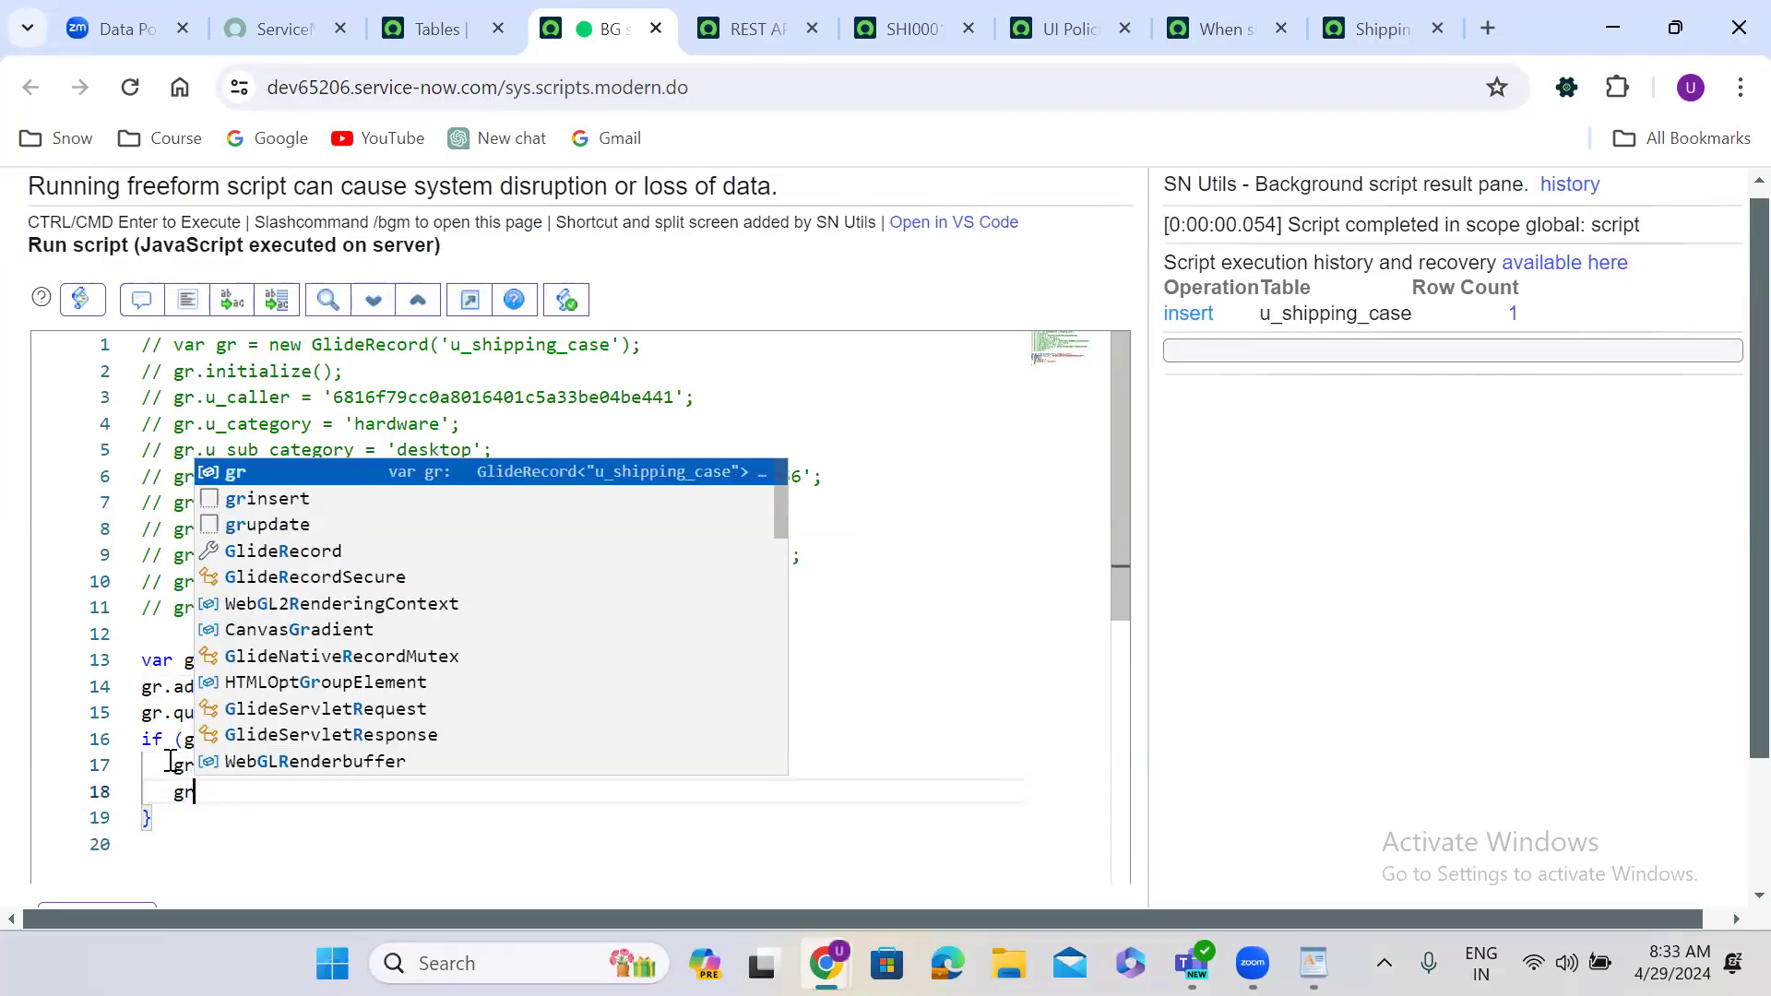
type(".up")
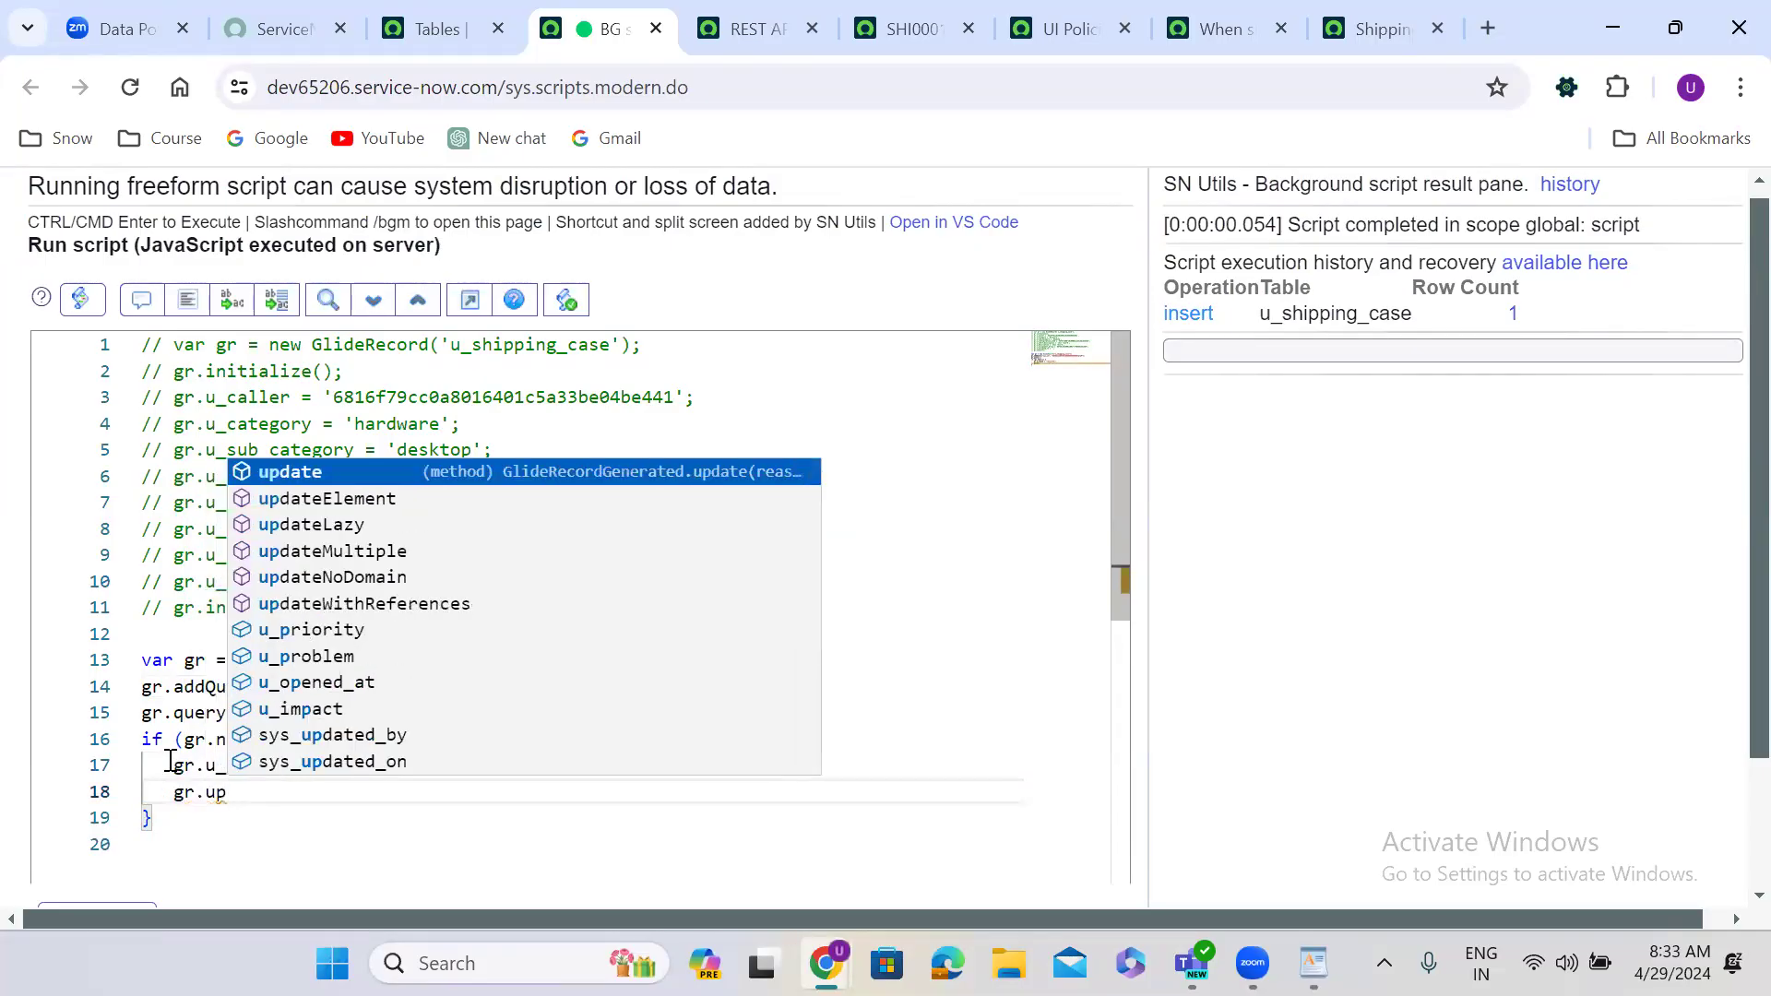
key("Return")
type("();")
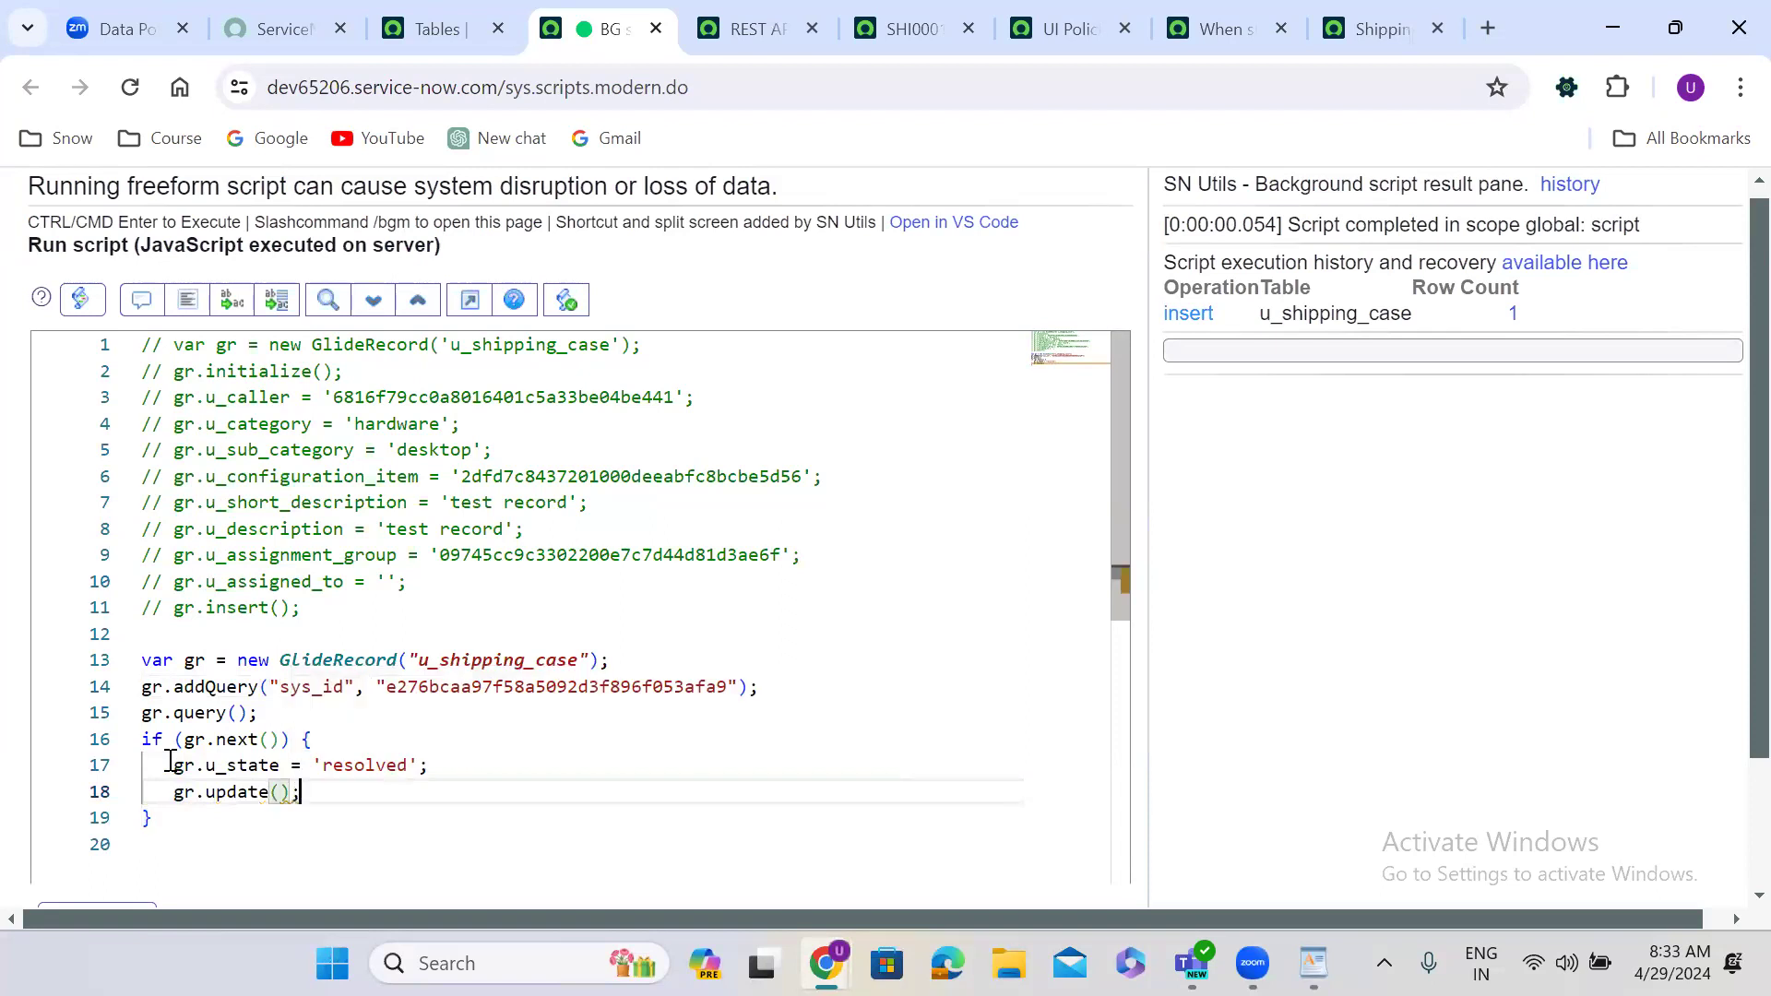
Step: Set the State of the open "test" shipping case record to New and save the record
left_click(918, 14)
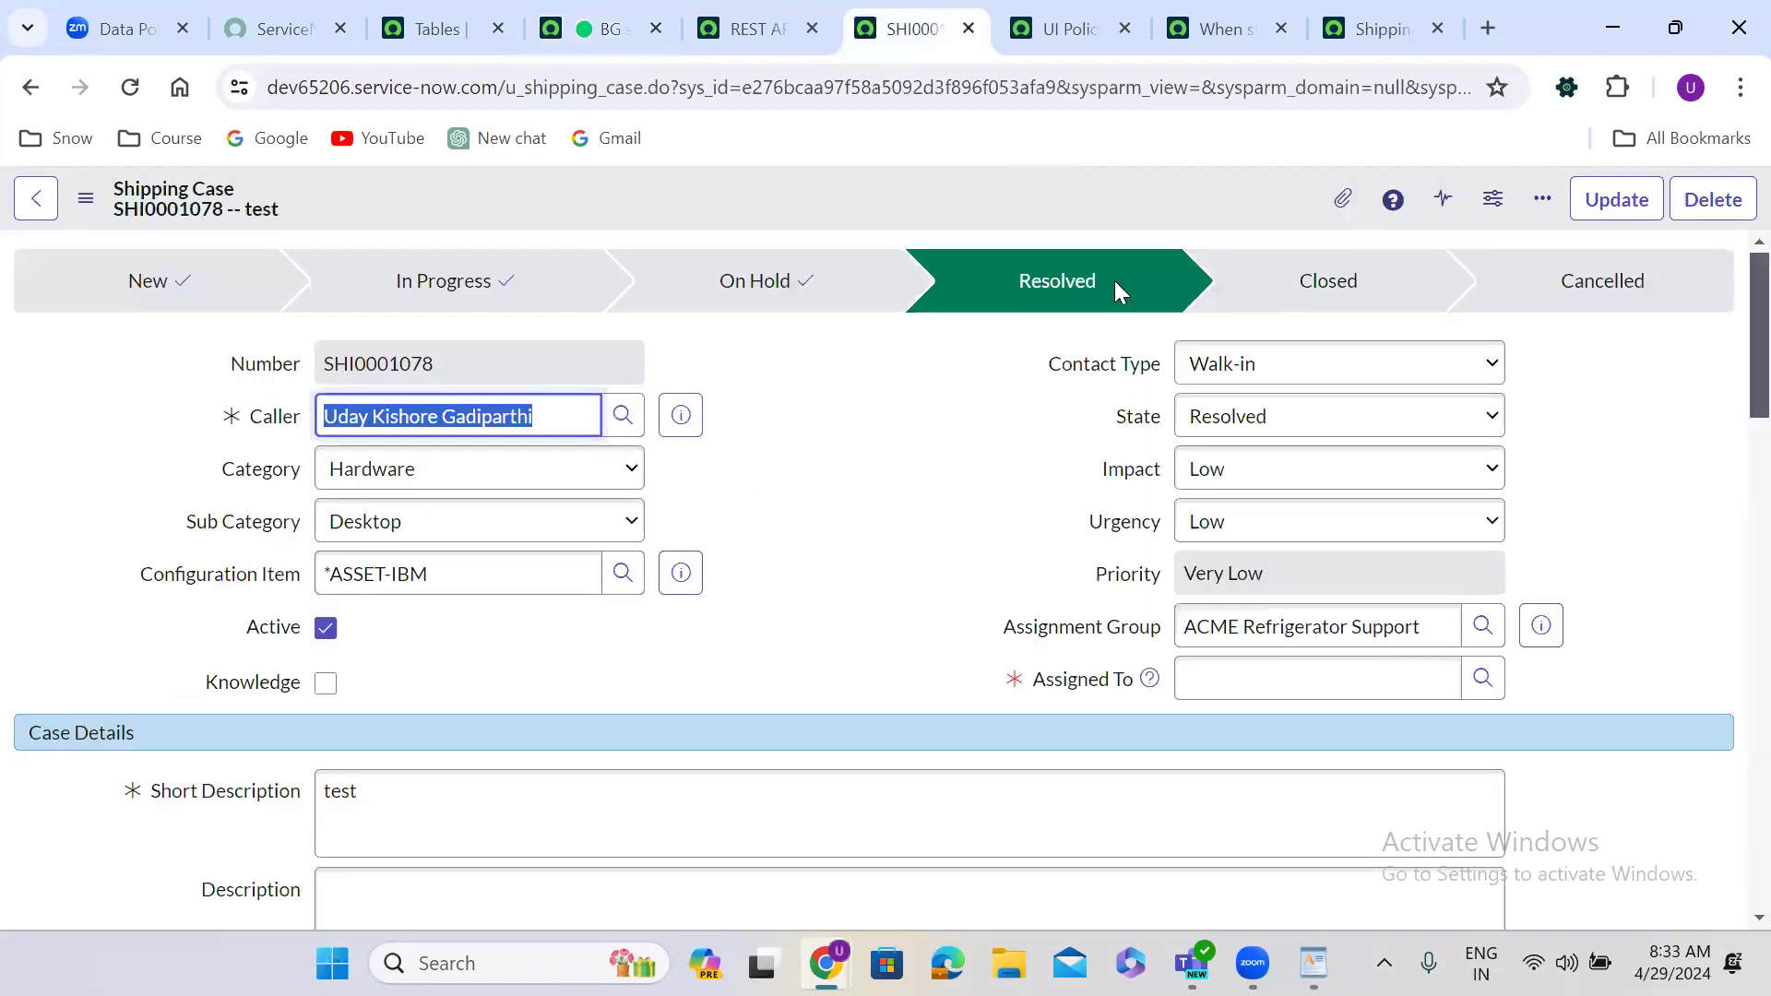
left_click(1262, 415)
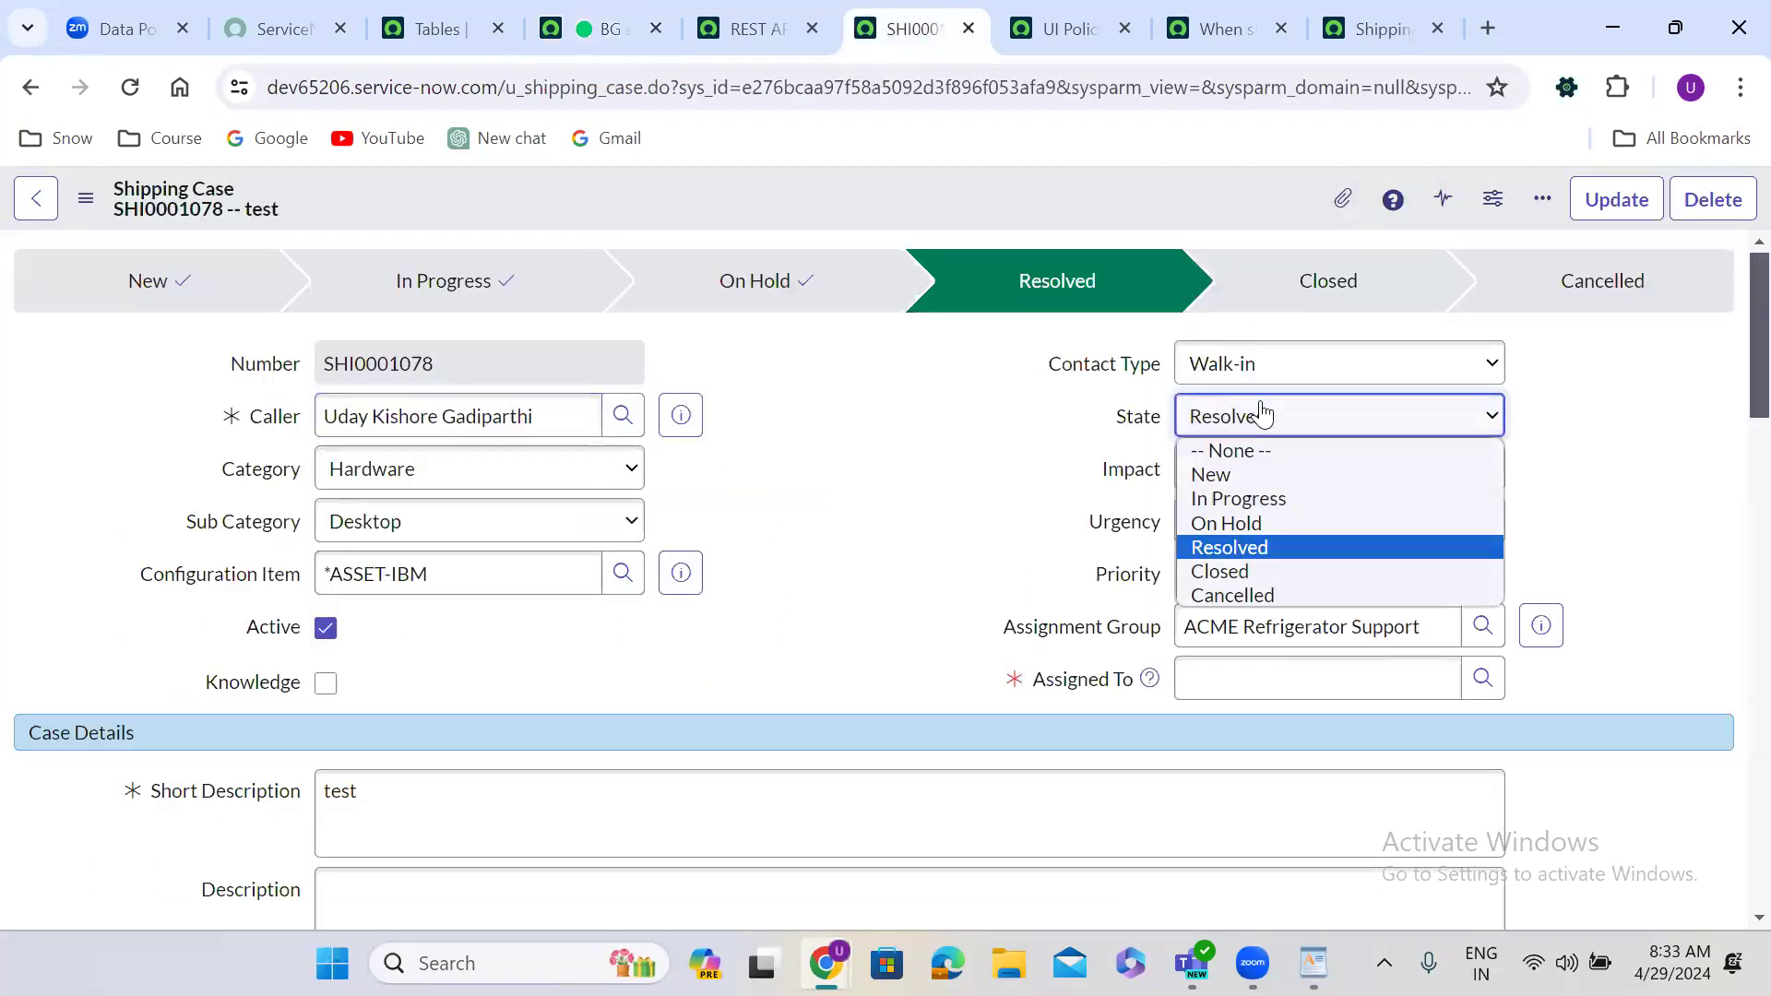
left_click(1270, 476)
right_click(1040, 205)
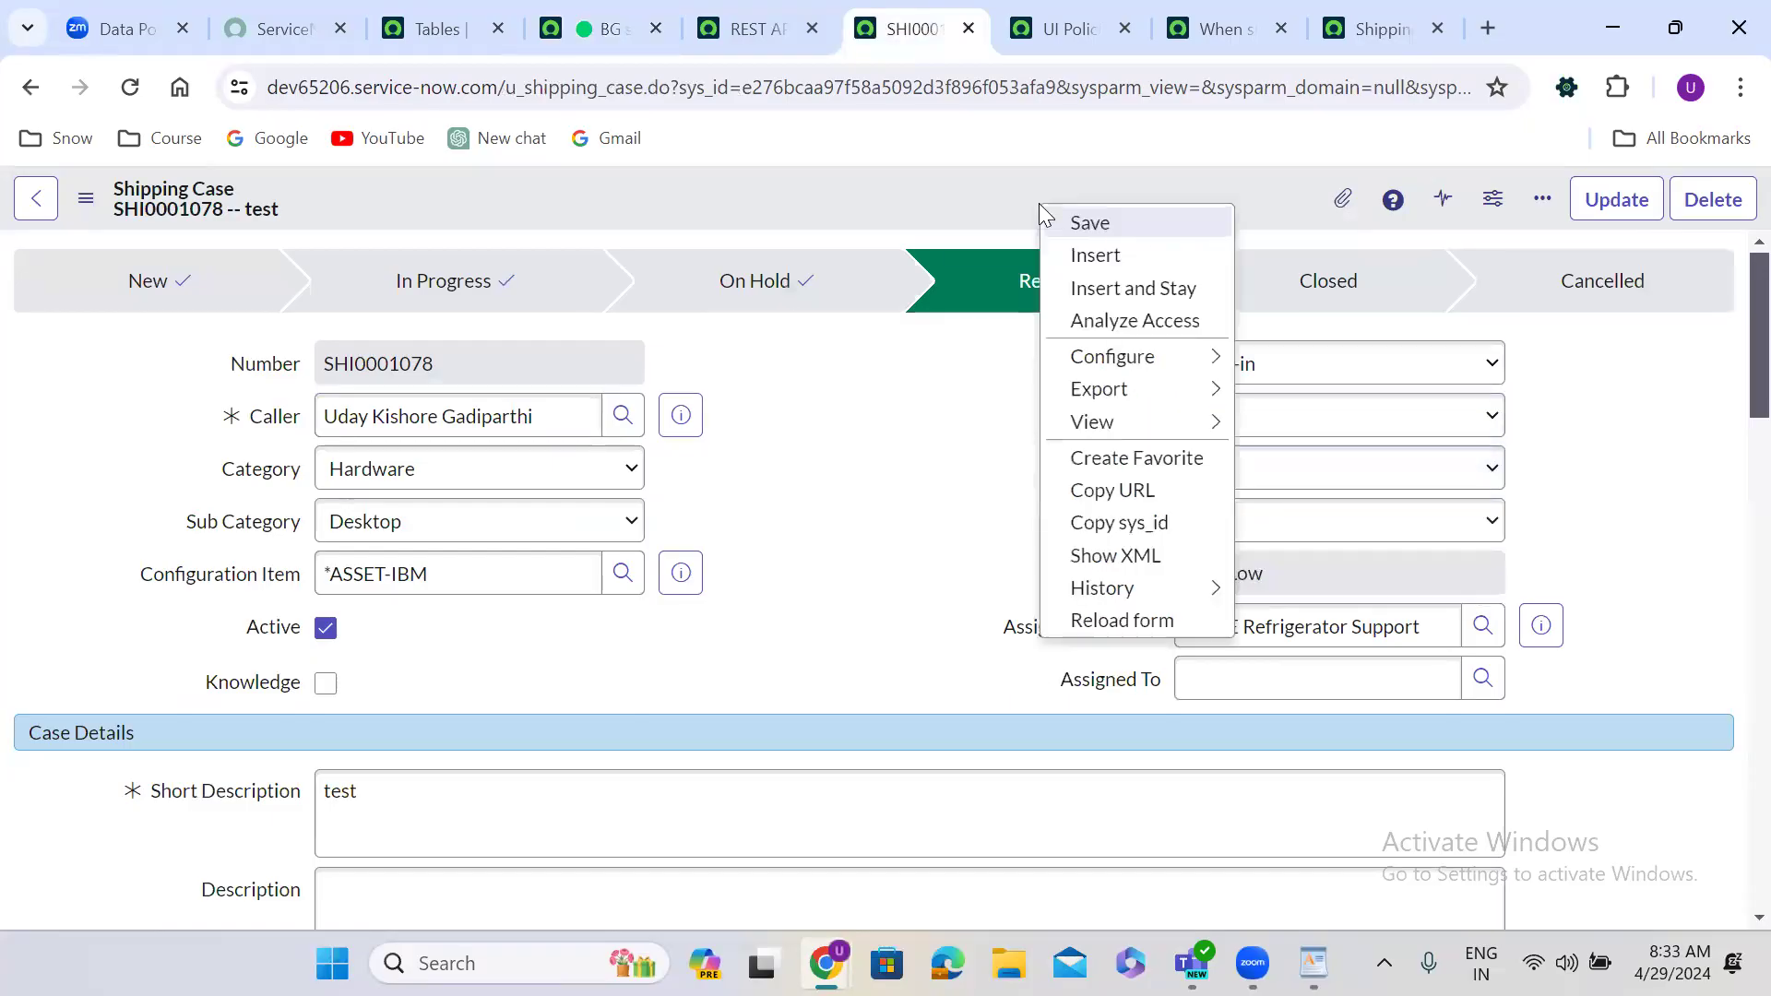
left_click(1085, 224)
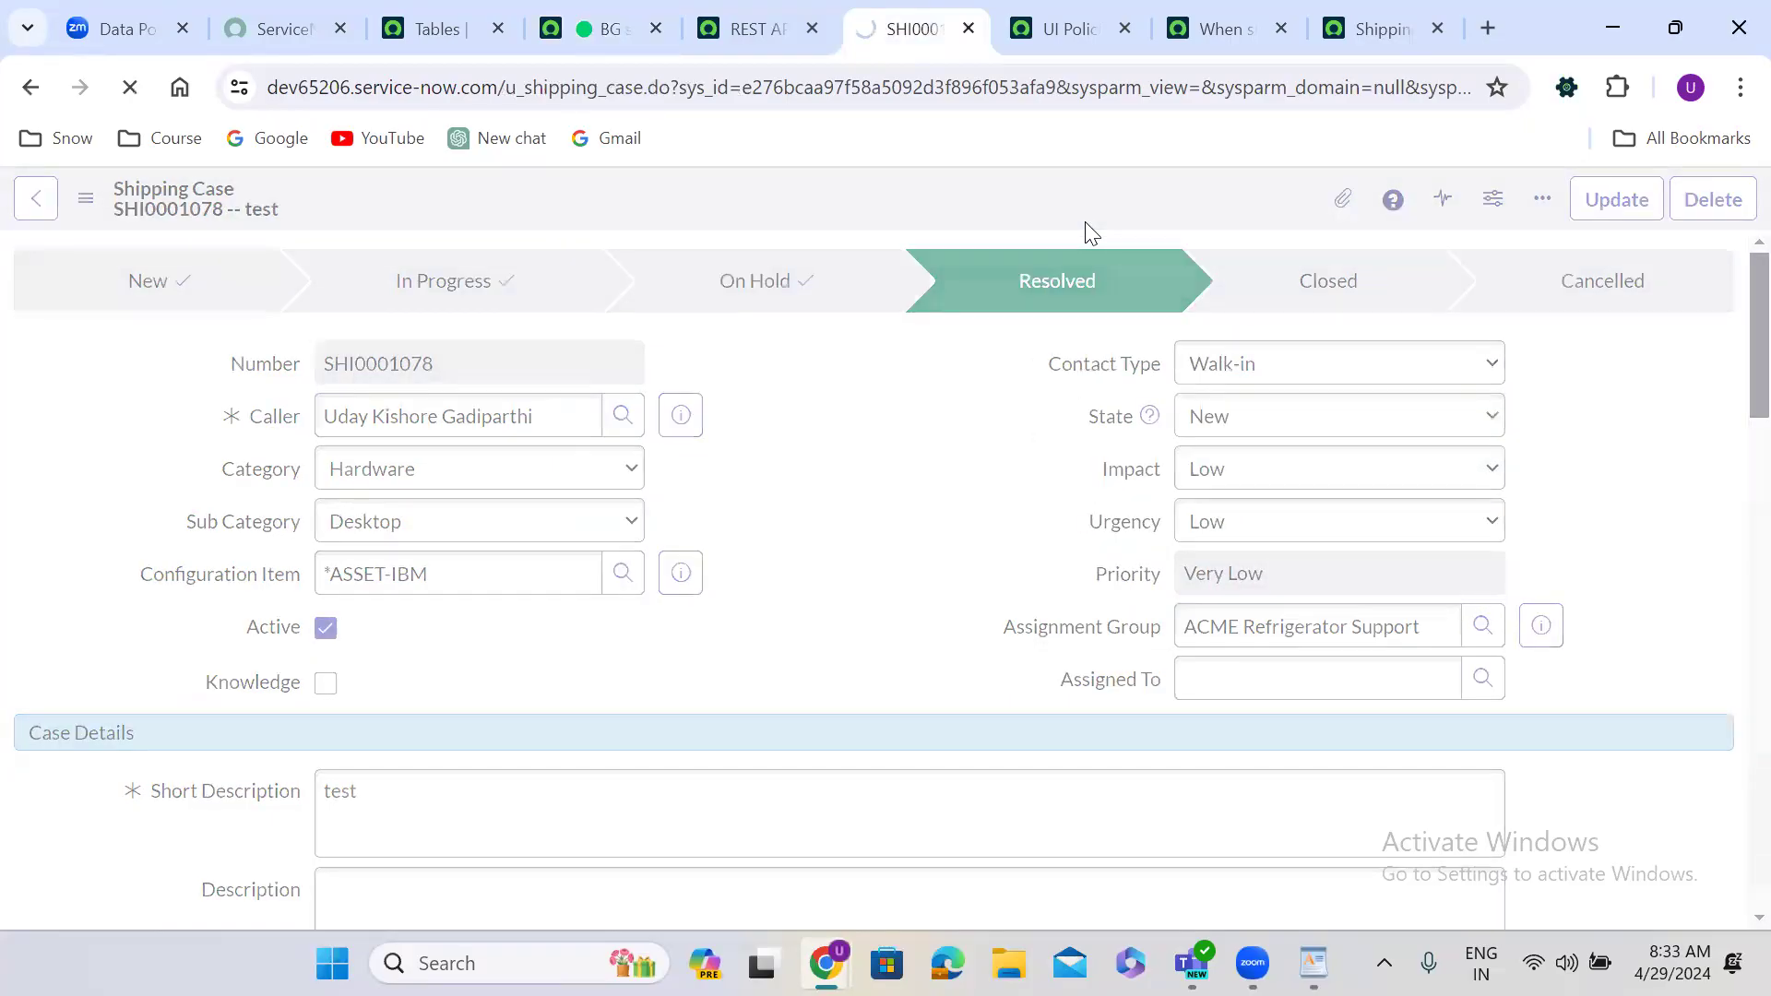
Step: Run the background script in the global scope and reload the shipping case record to check its state
left_click(601, 26)
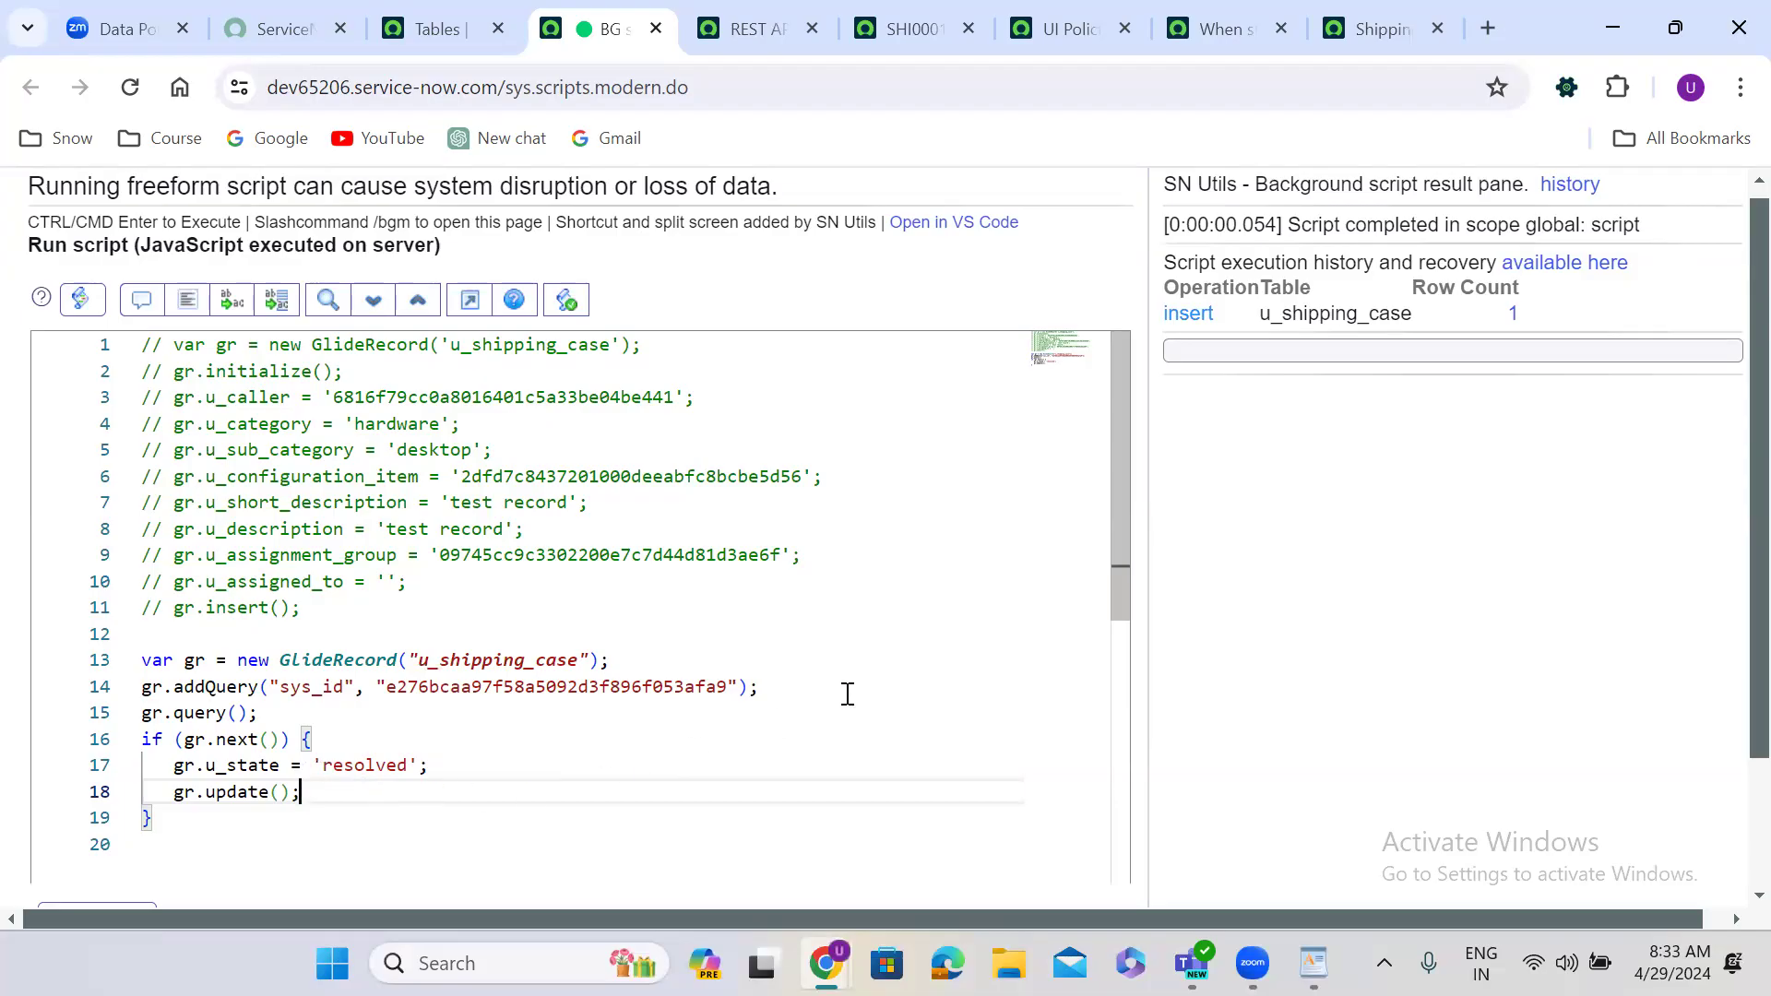
scroll(1161, 569, "down", 2)
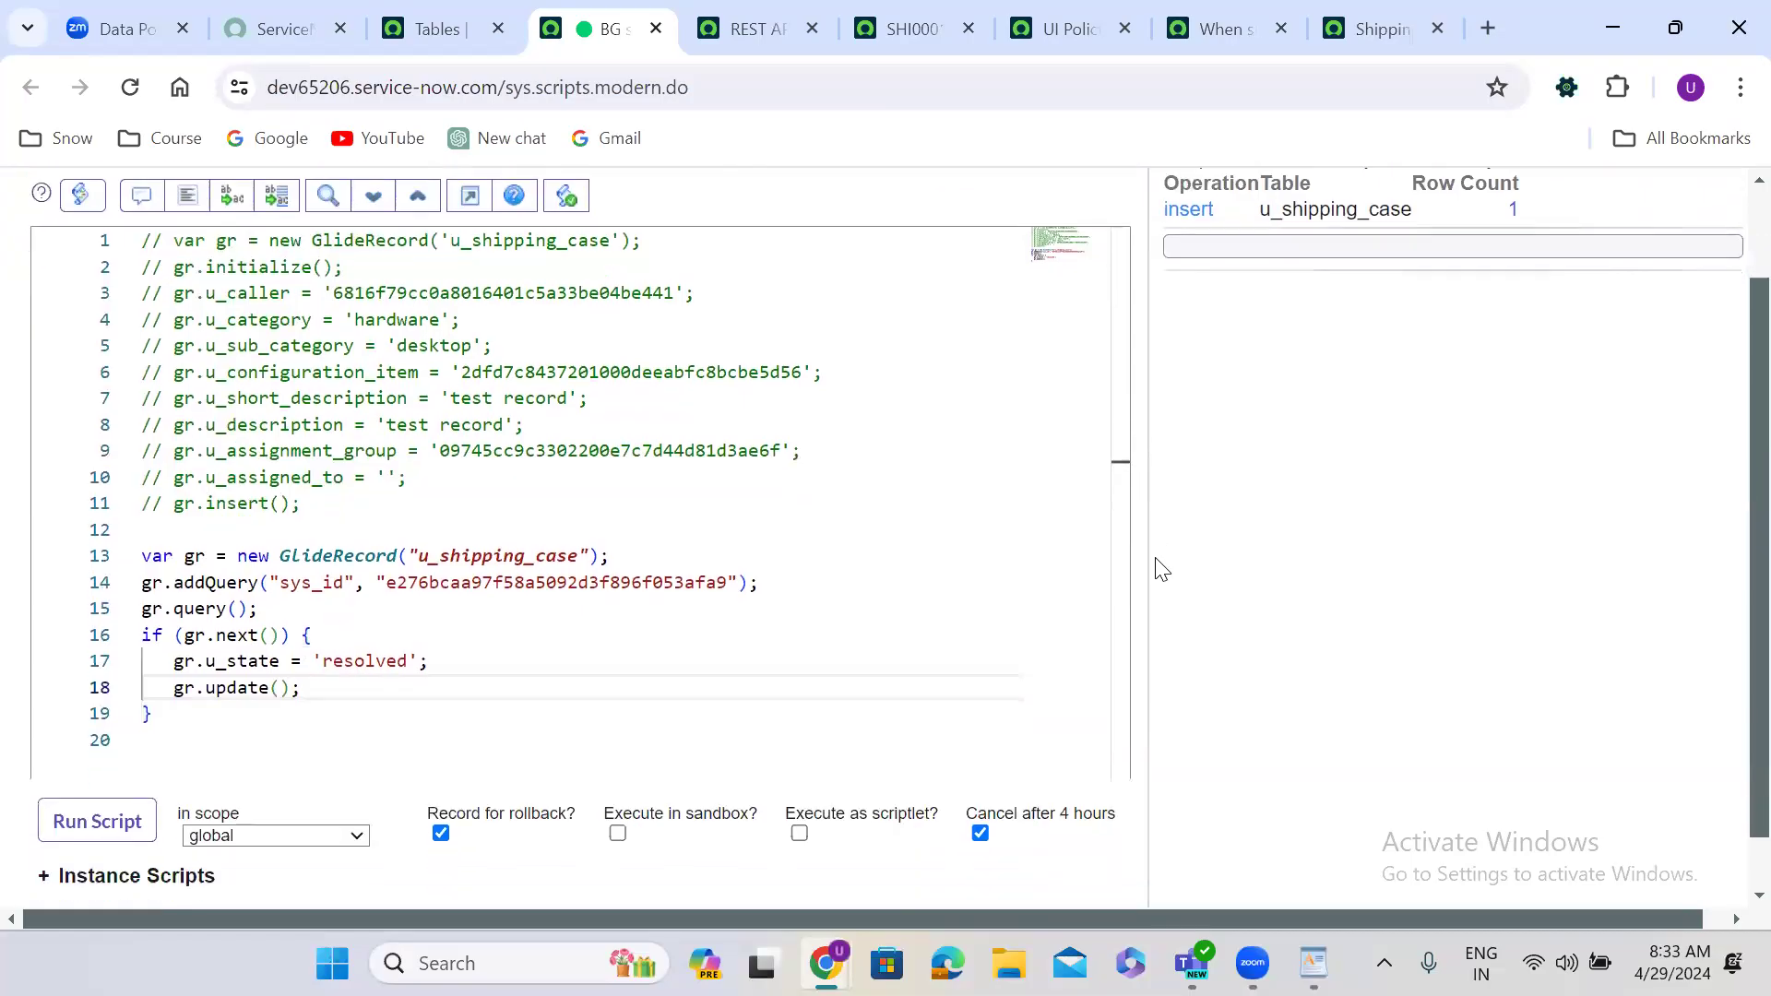
left_click(91, 765)
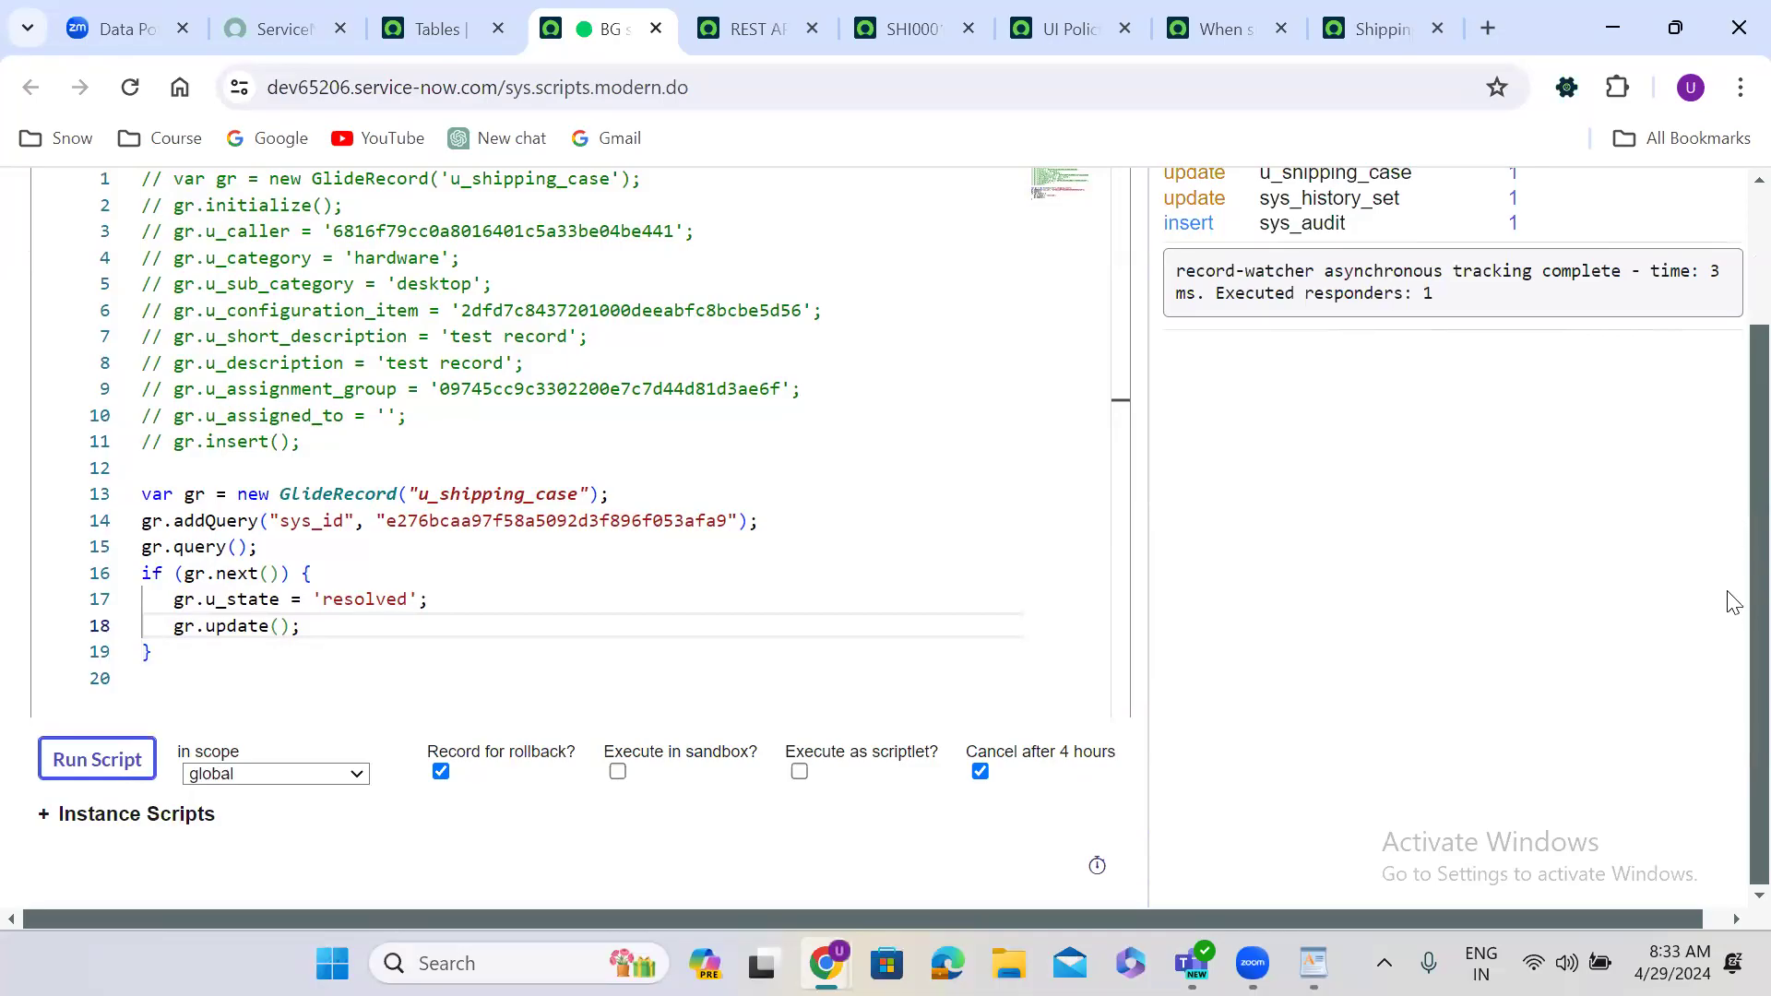
scroll(1731, 637, "up", 2)
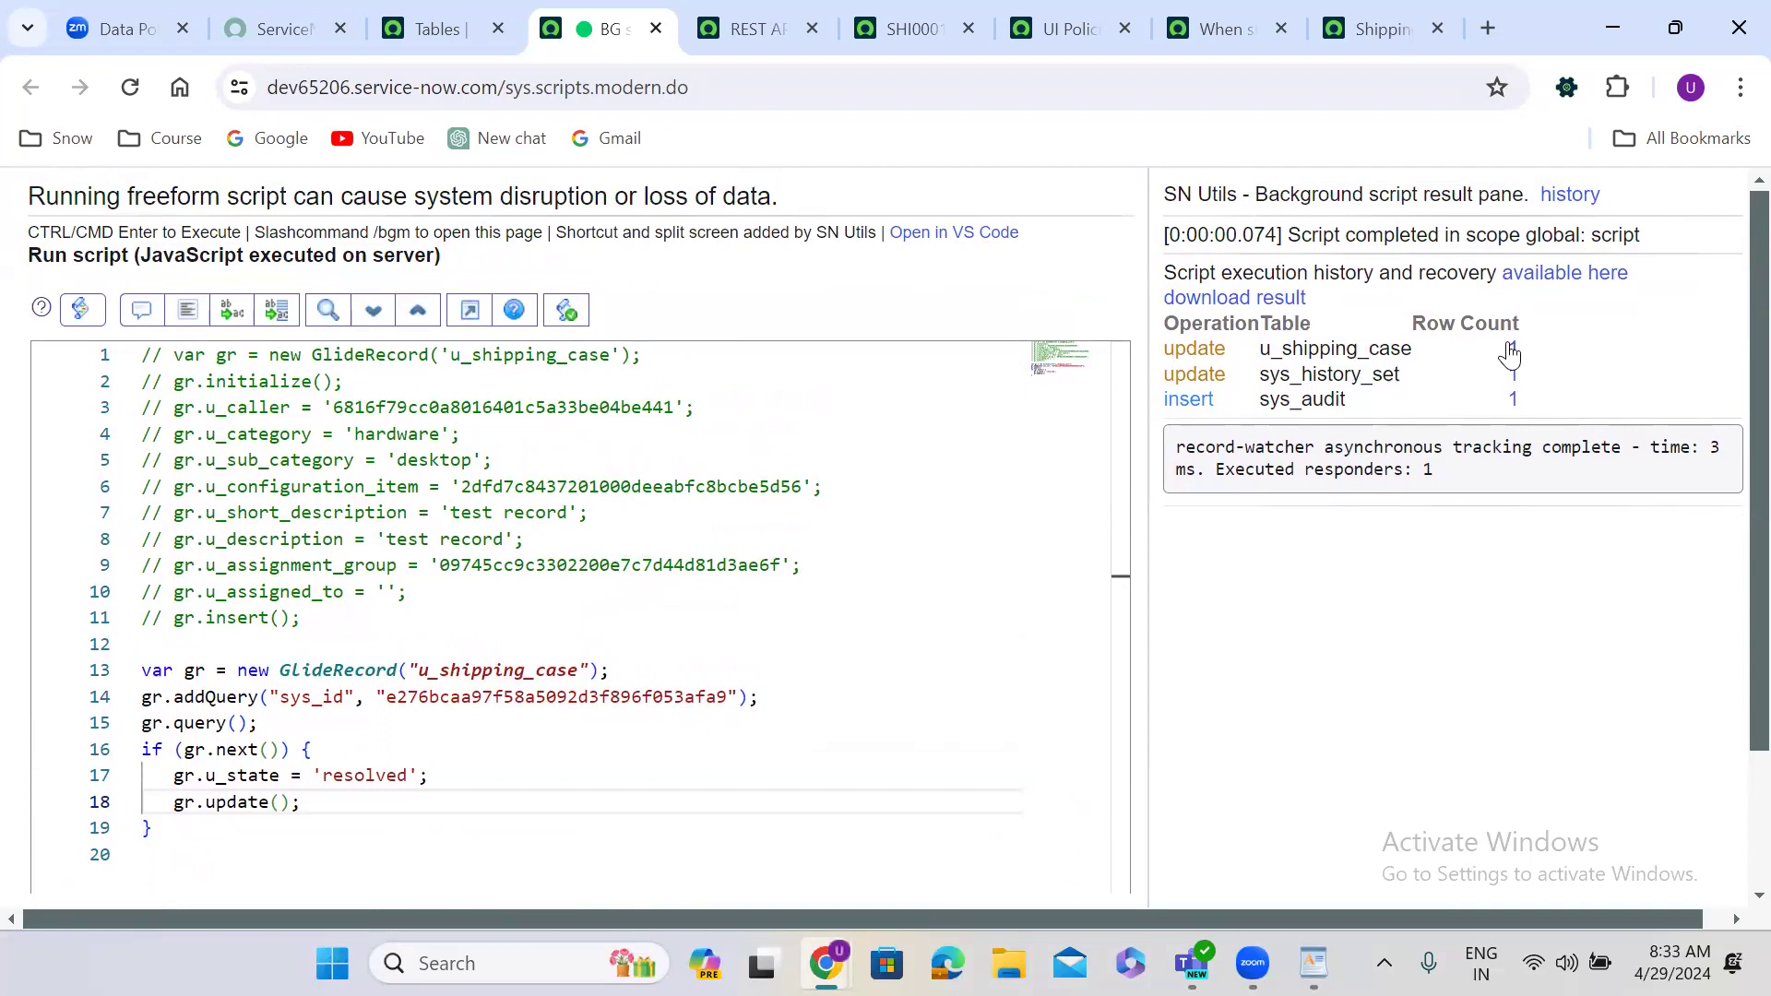
left_click(915, 28)
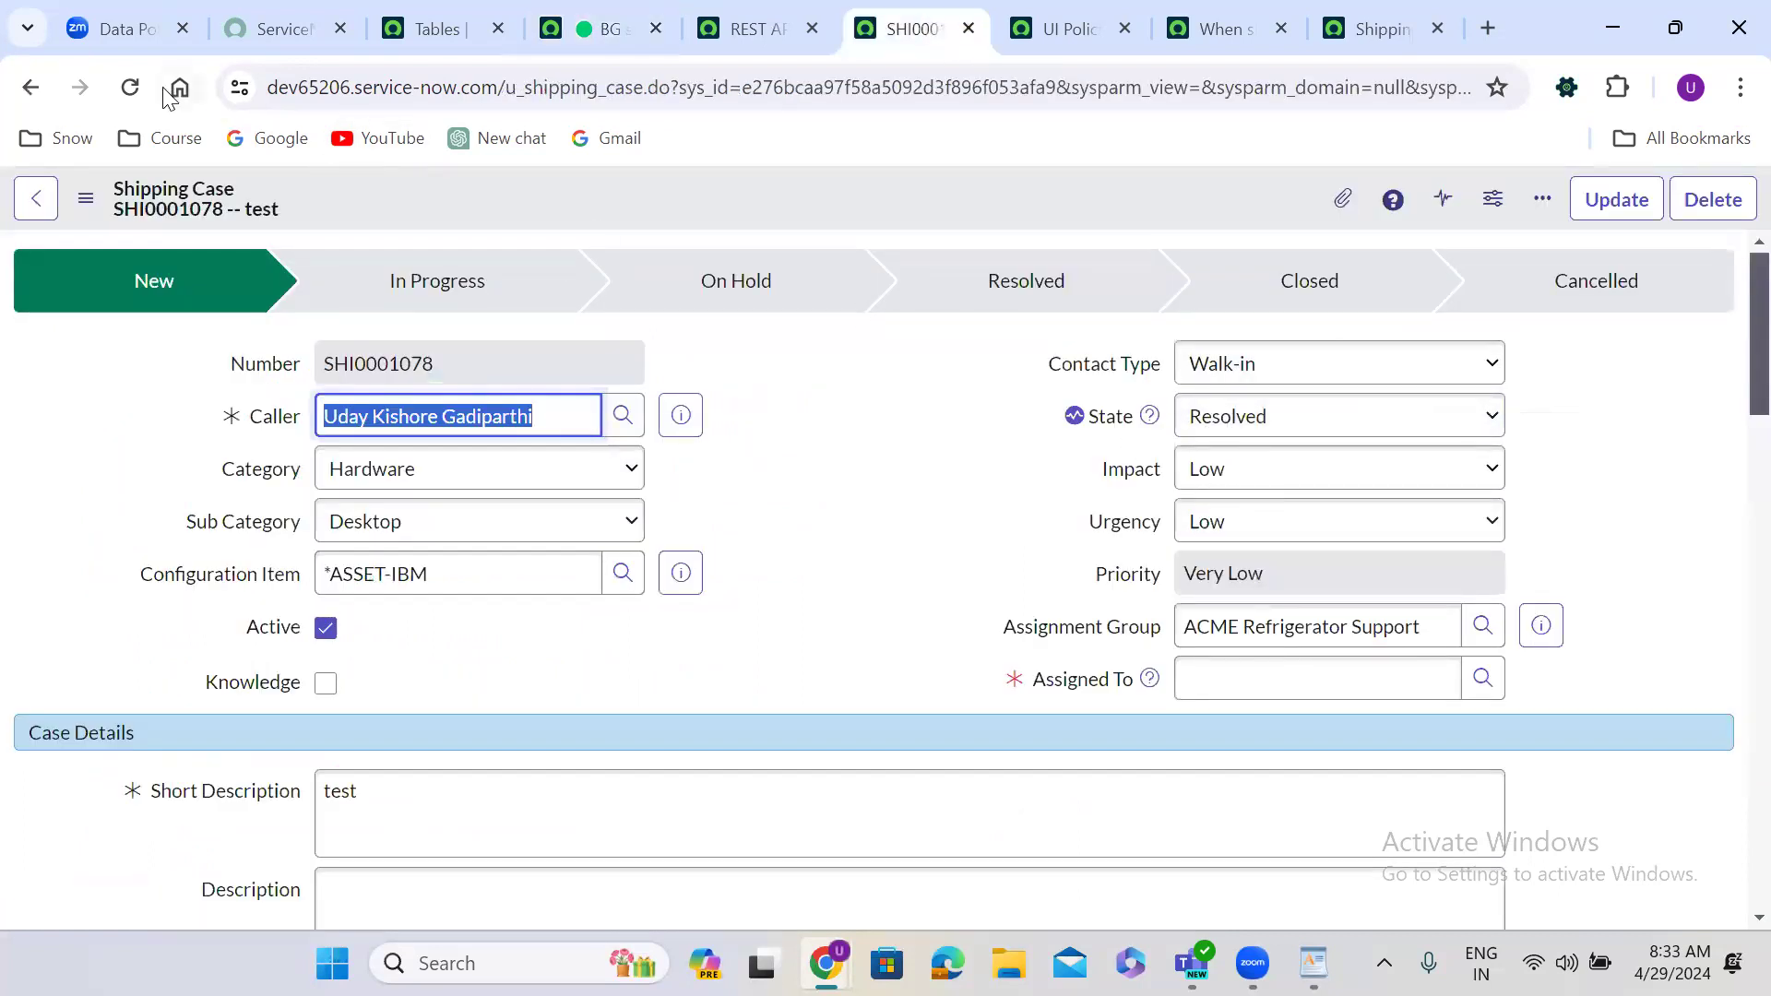
left_click(130, 87)
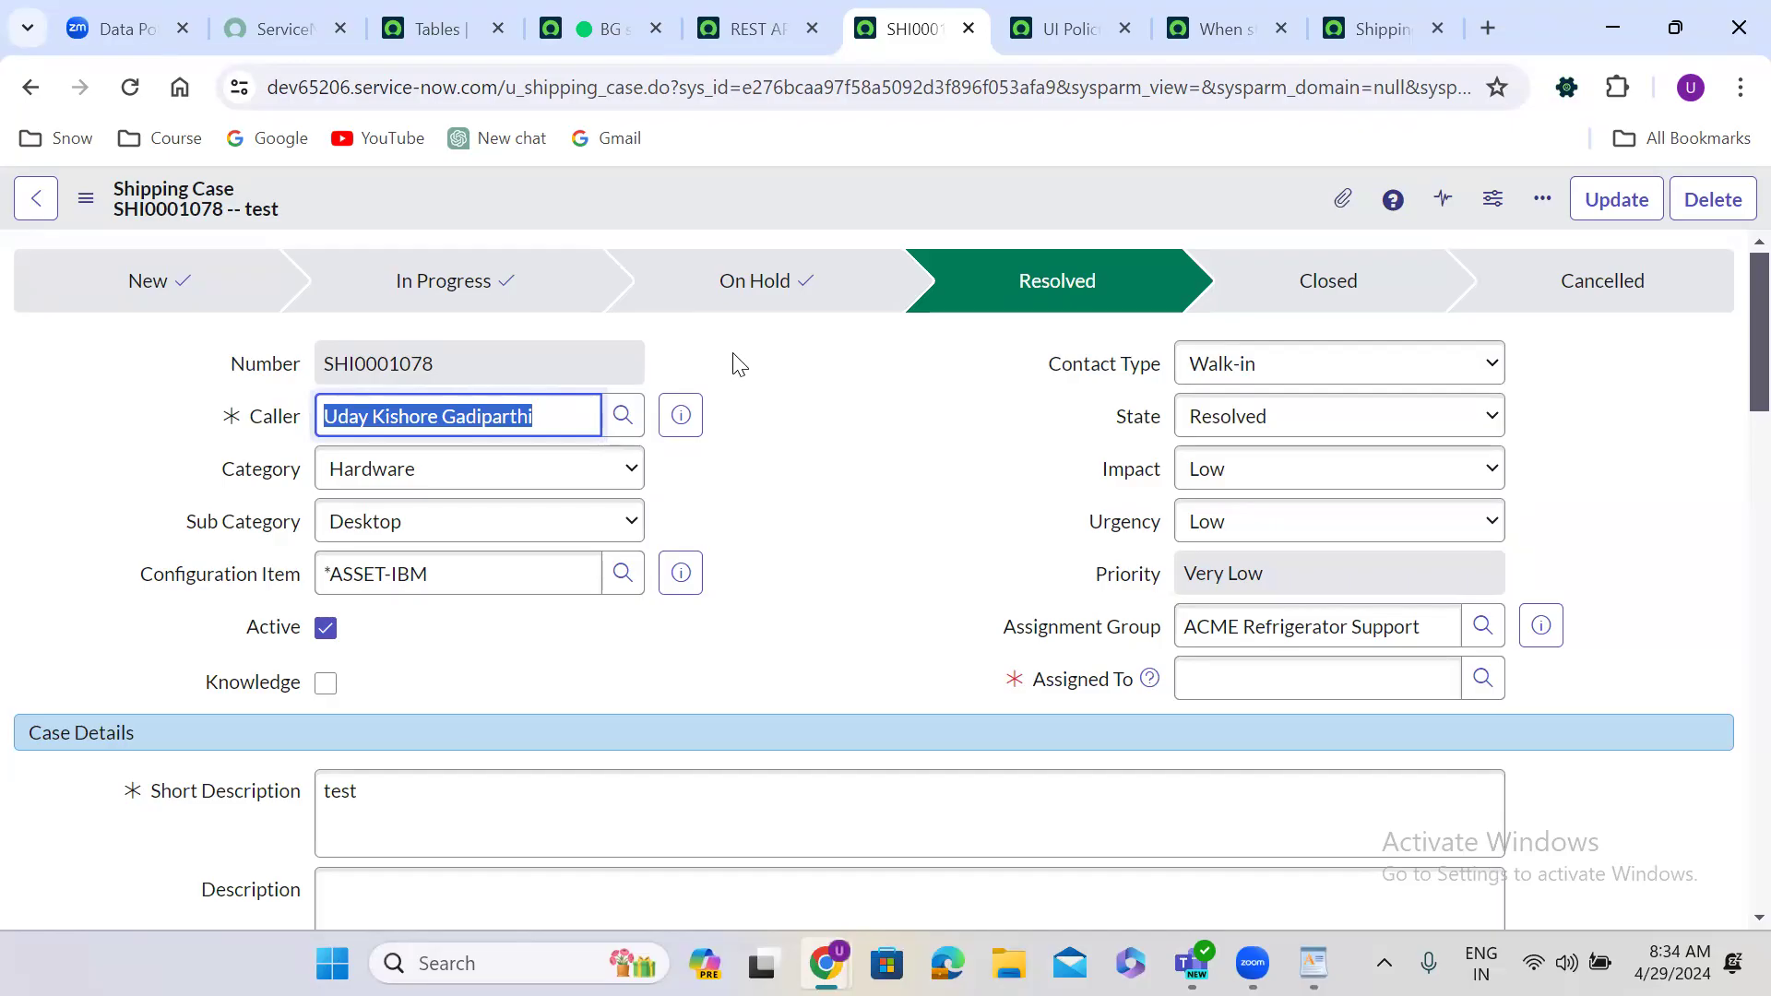
Step: Convert the "When state is resolved" UI policy on the Shipping Case table to a data policy
left_click(1236, 11)
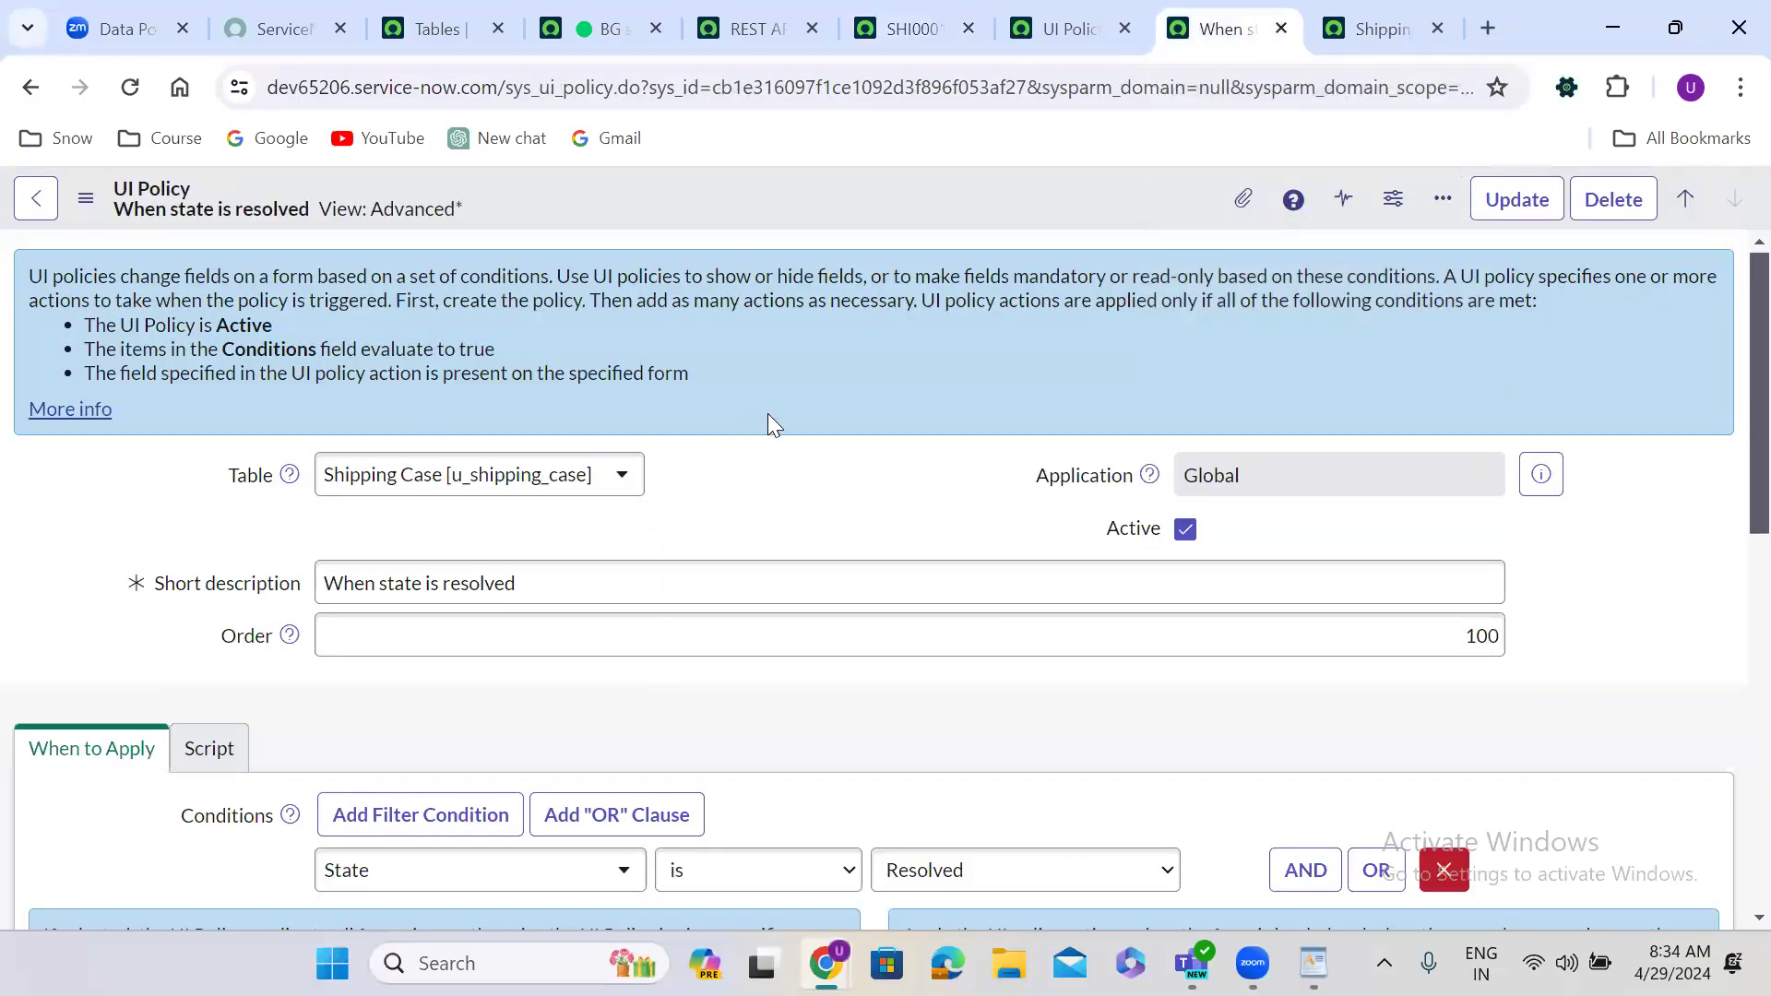
scroll(767, 424, "down", 10)
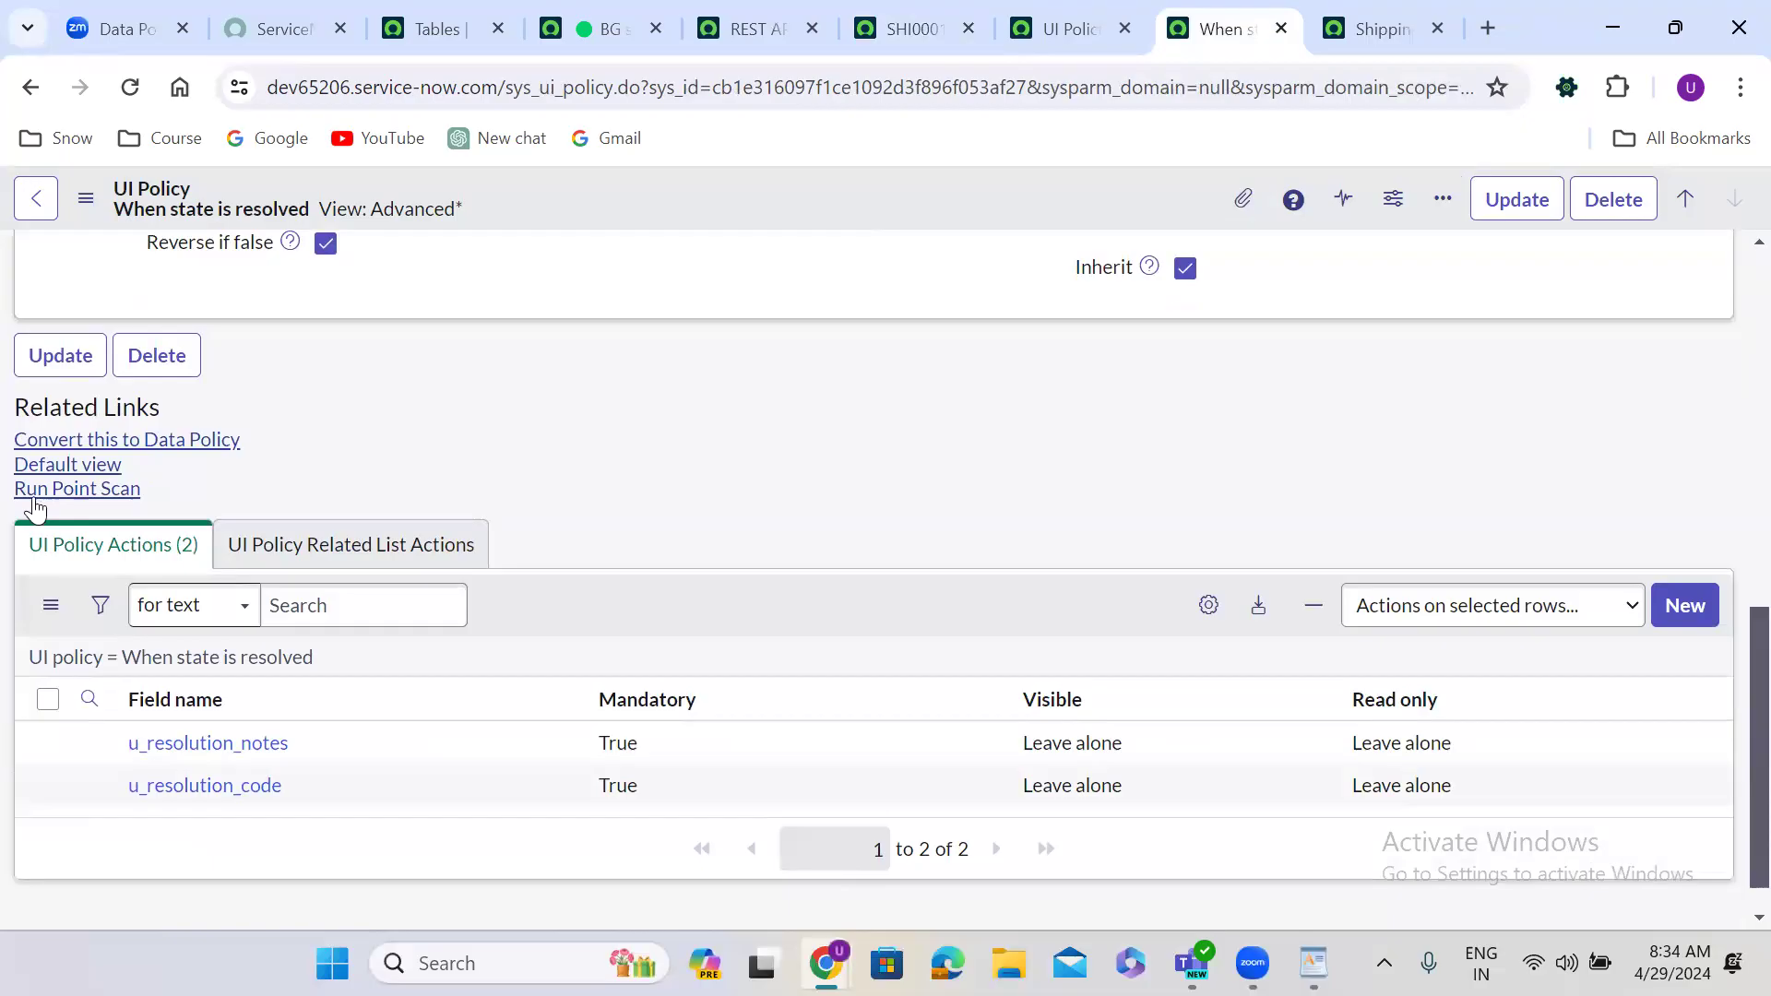
left_click(144, 443)
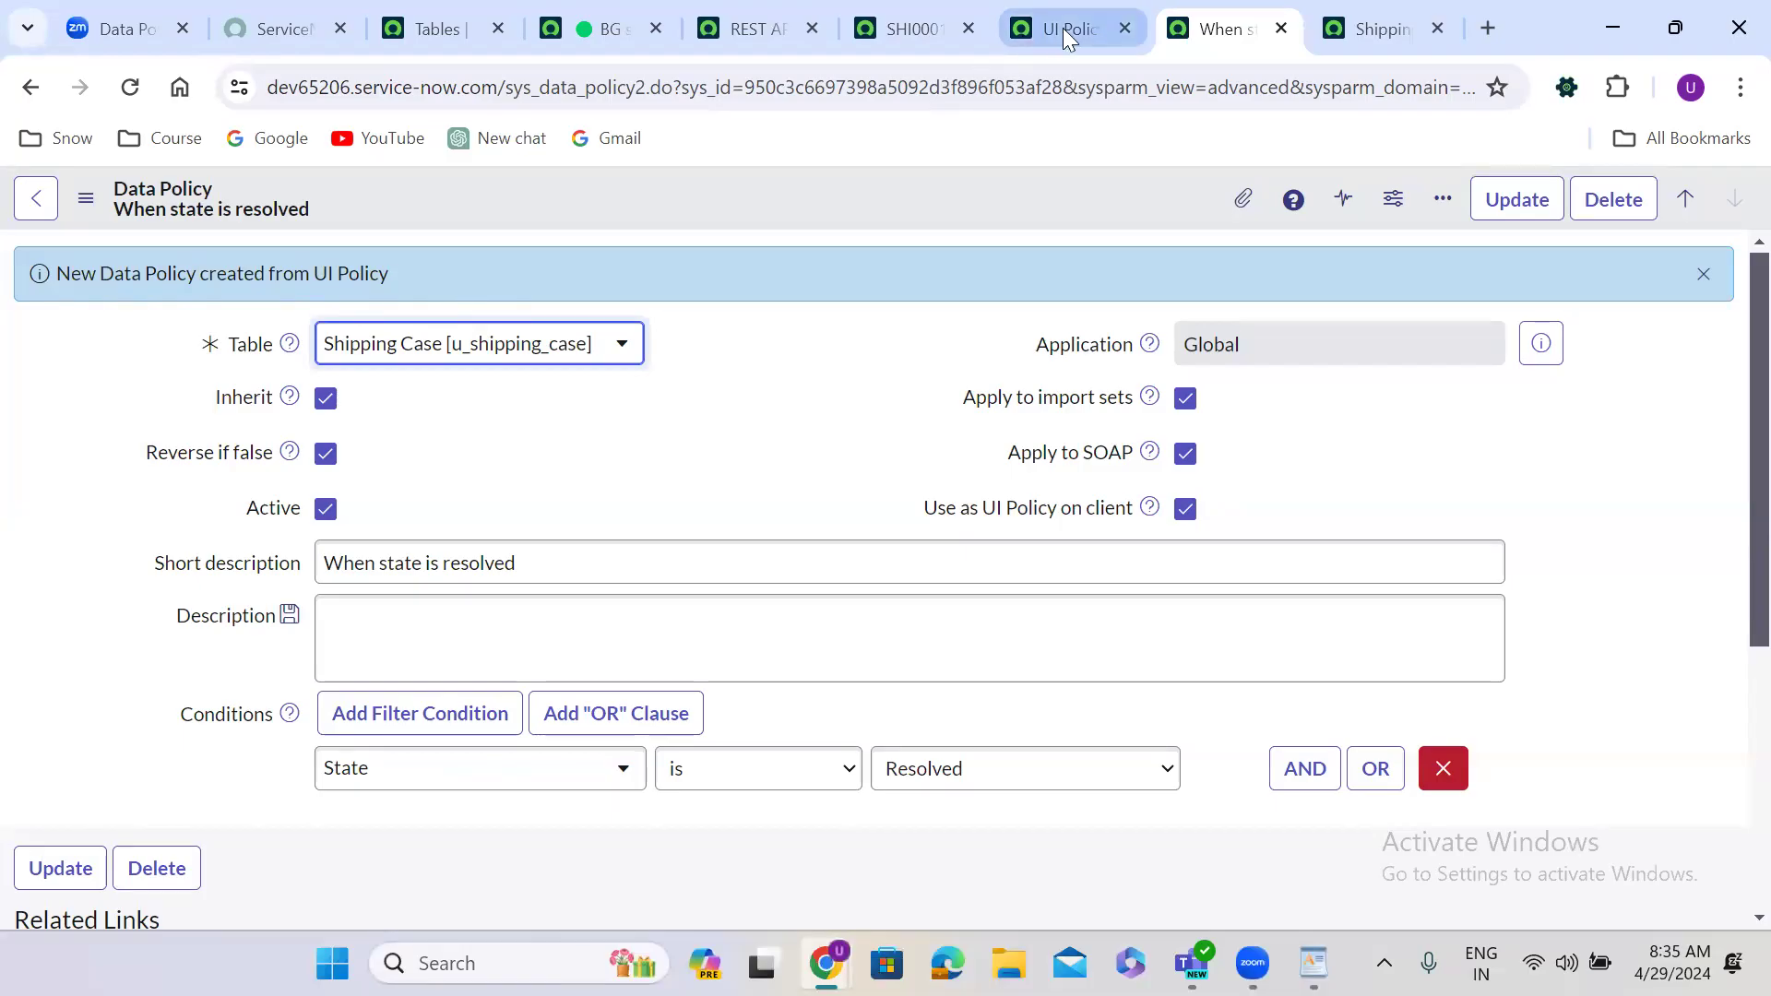
Step: Return the "test" shipping case to the New state and save it
left_click(926, 13)
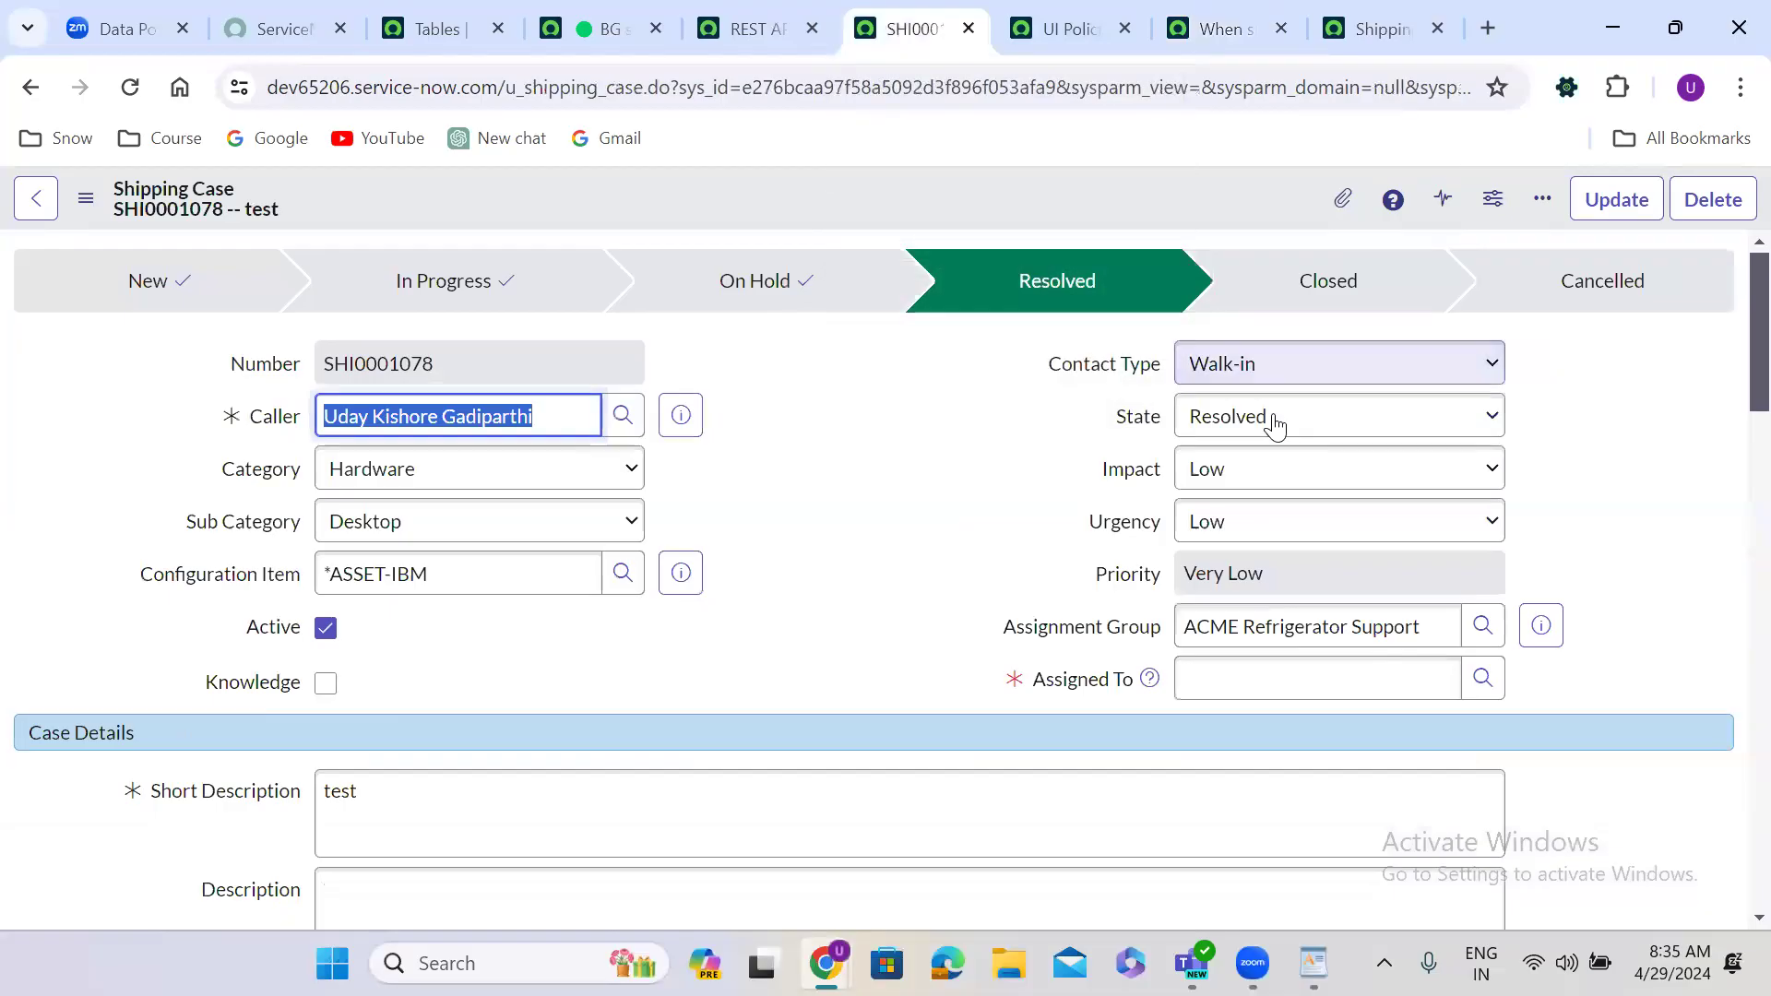
left_click(1273, 420)
left_click(1266, 473)
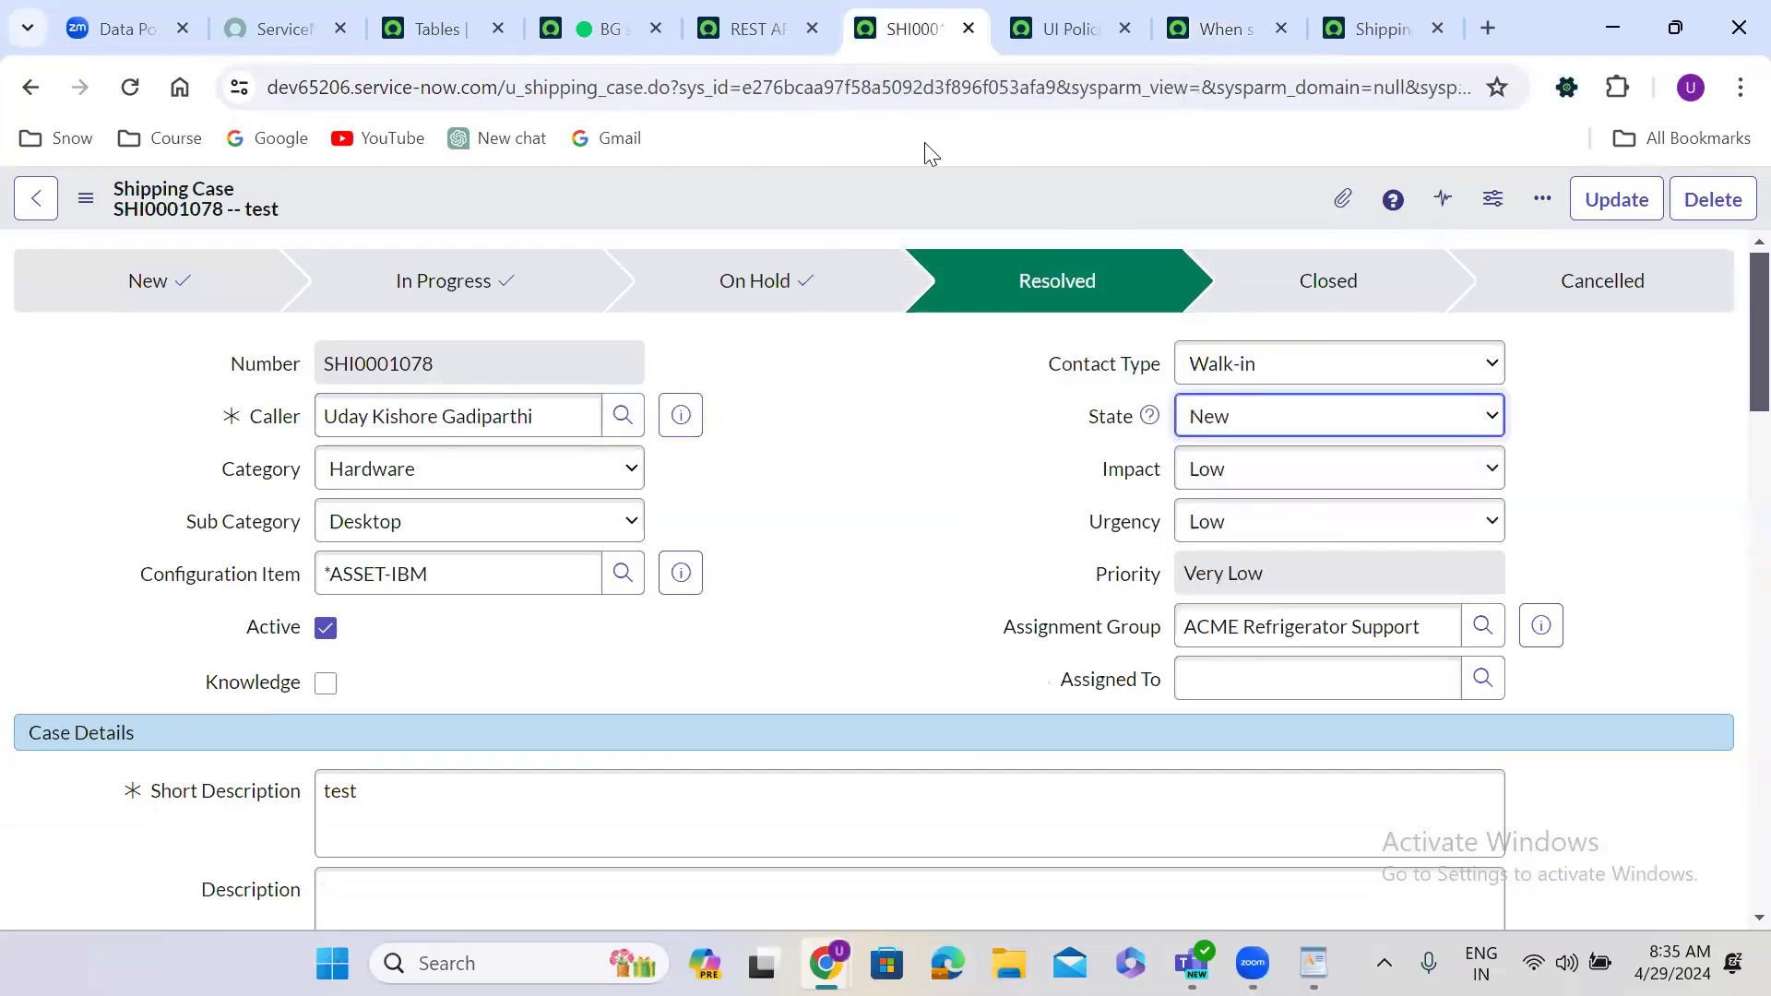
right_click(925, 186)
left_click(984, 206)
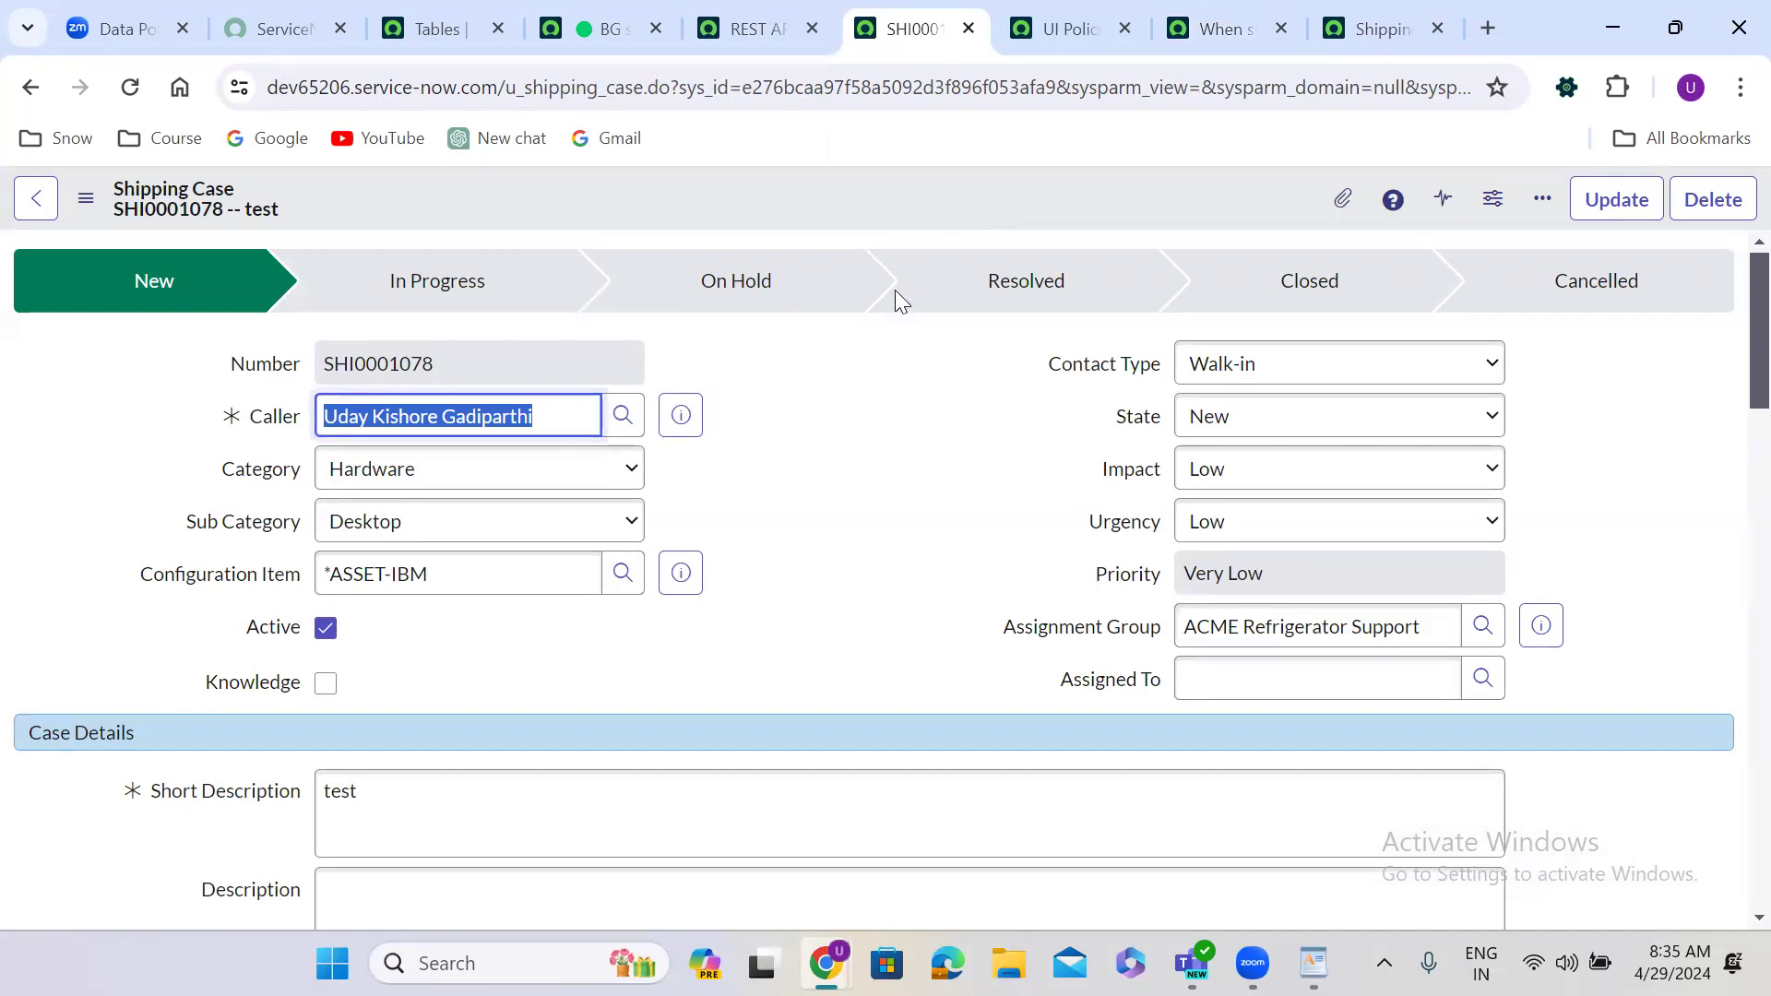
Step: Try to save the shipping case with its State set to Resolved, and reload the form to discard the change
left_click(800, 441)
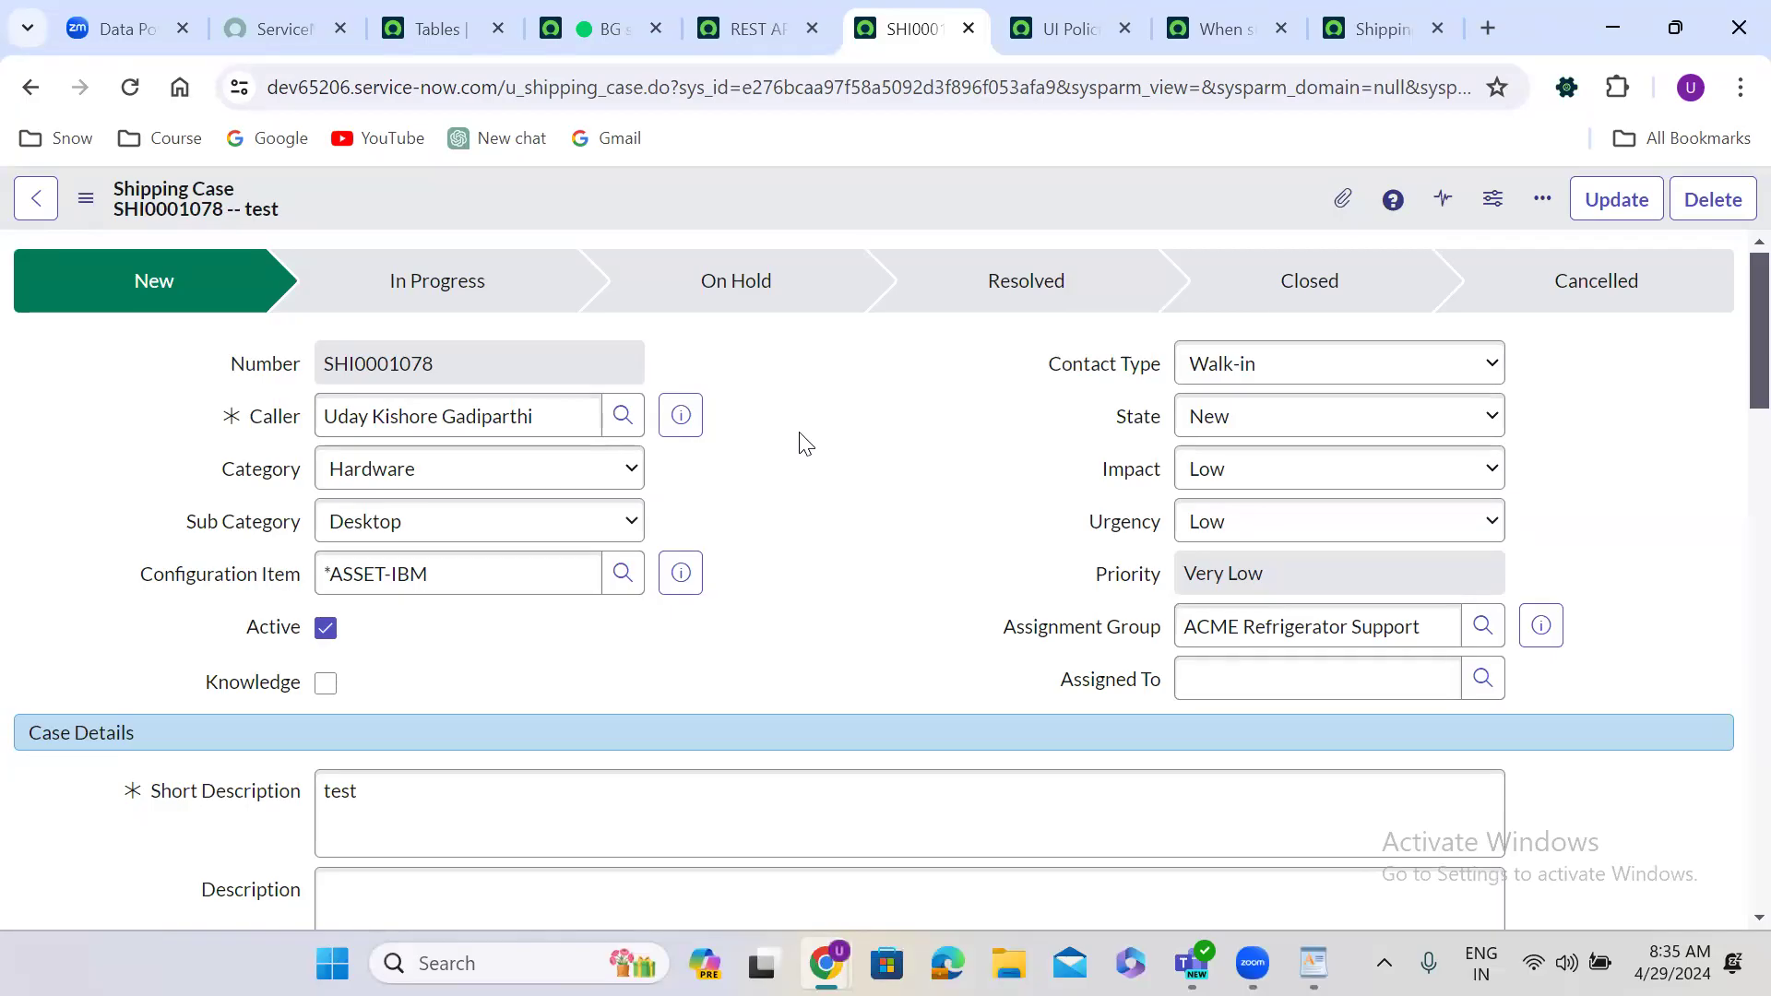
left_click(1230, 424)
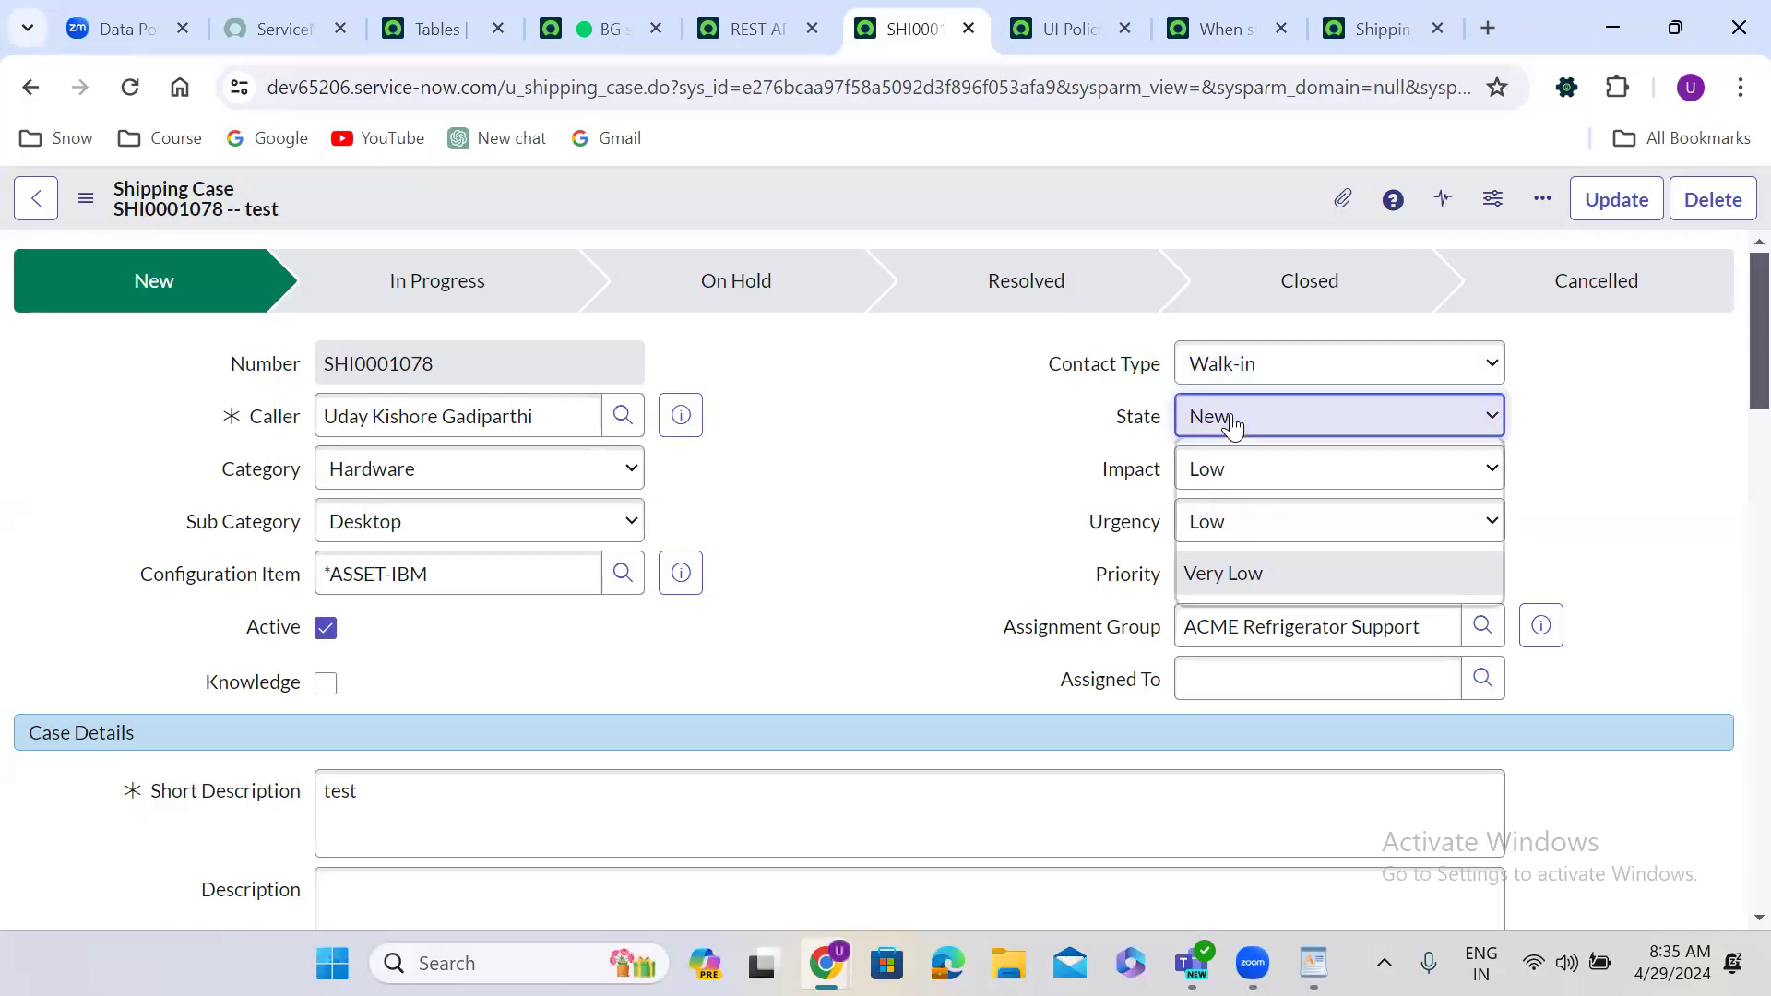
left_click(1249, 548)
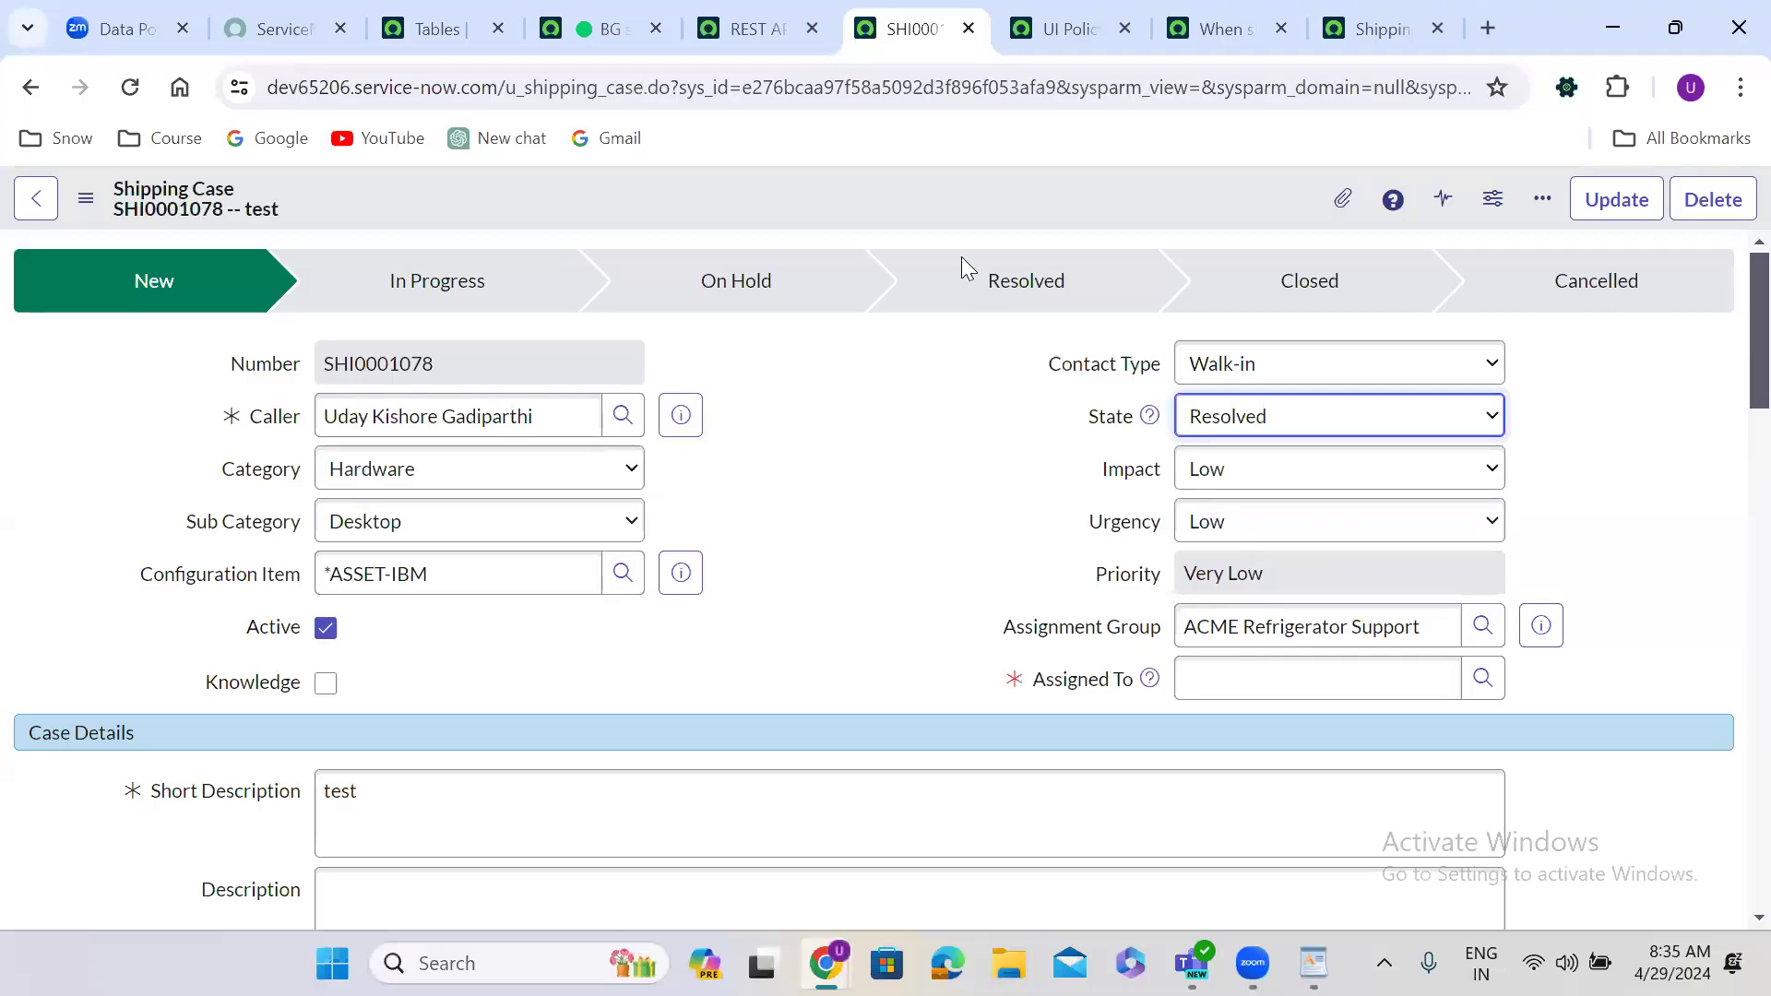
right_click(875, 199)
left_click(932, 223)
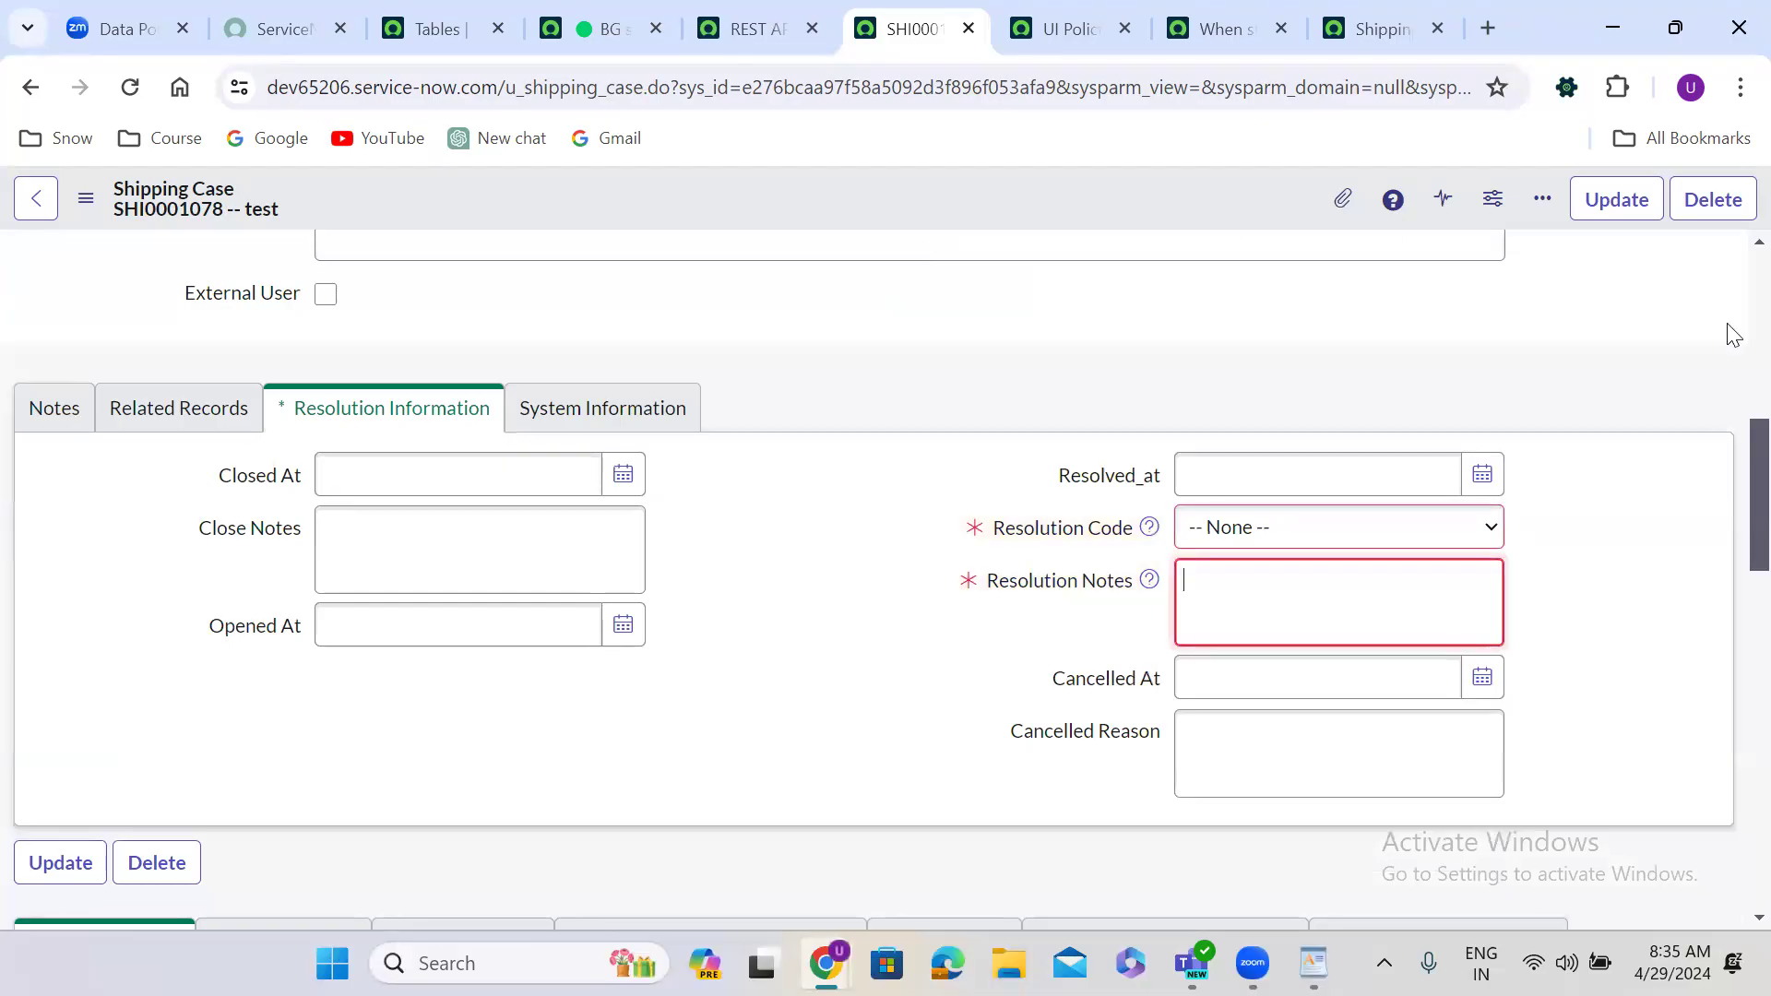
scroll(1728, 277, "up", 8)
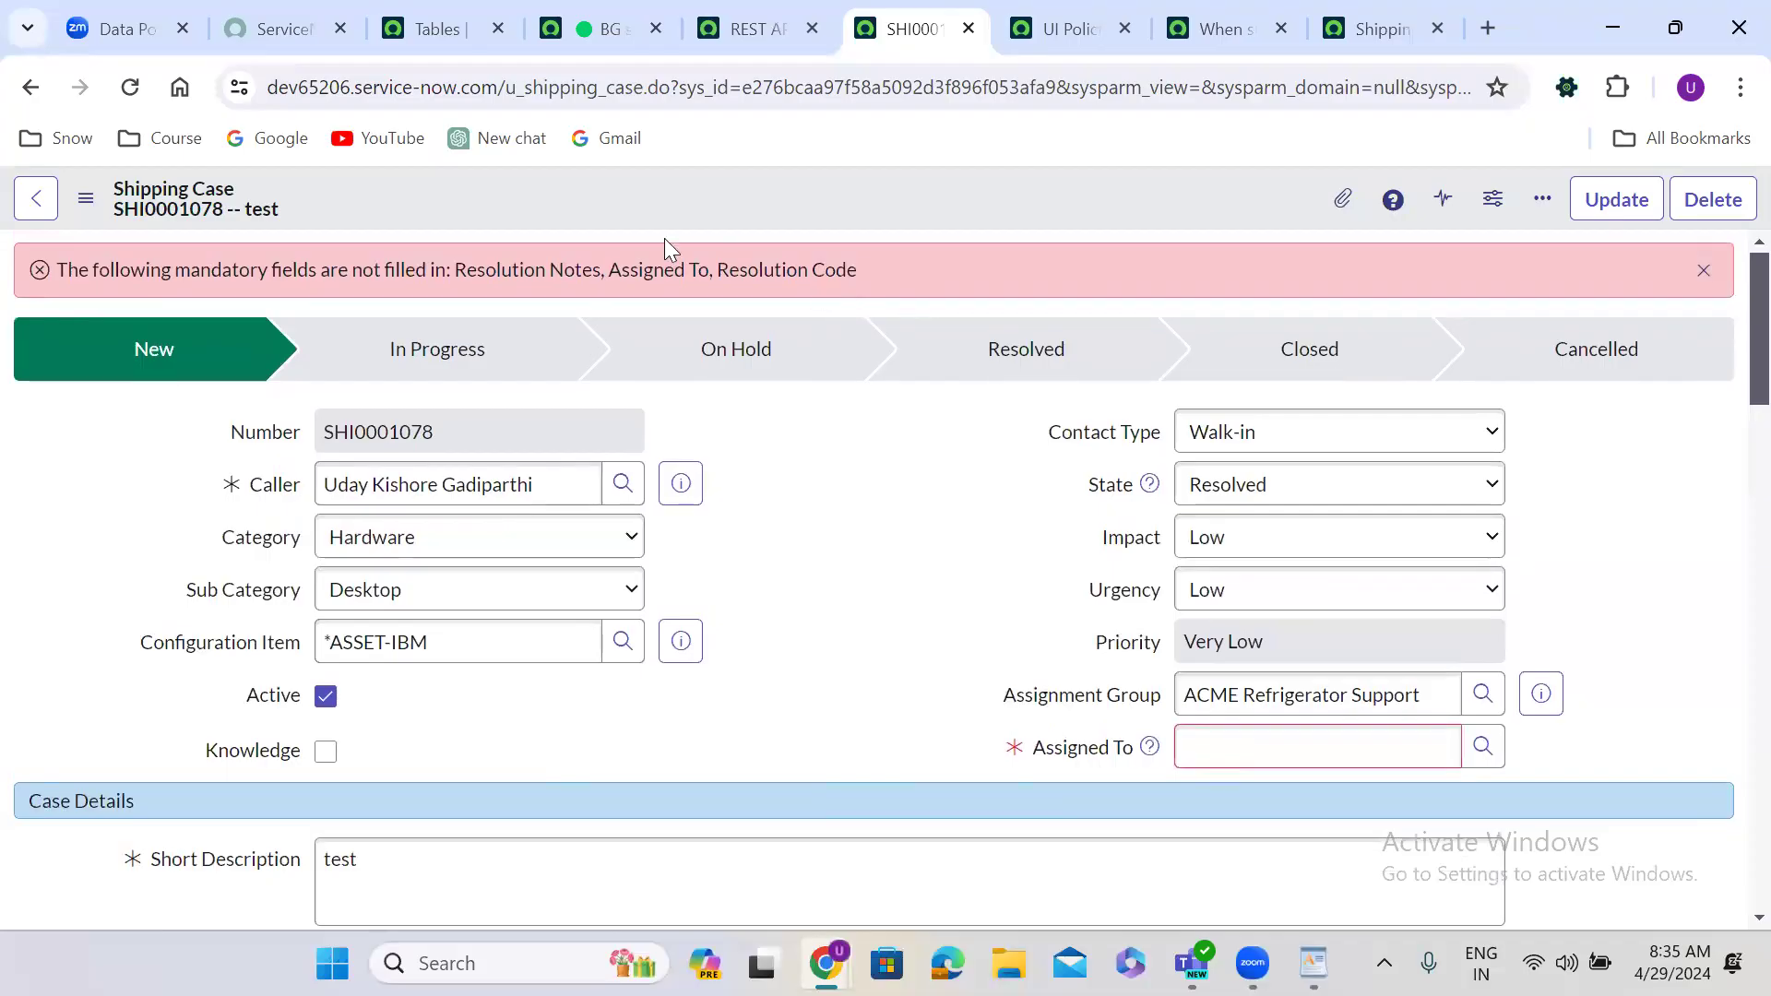
left_click(130, 87)
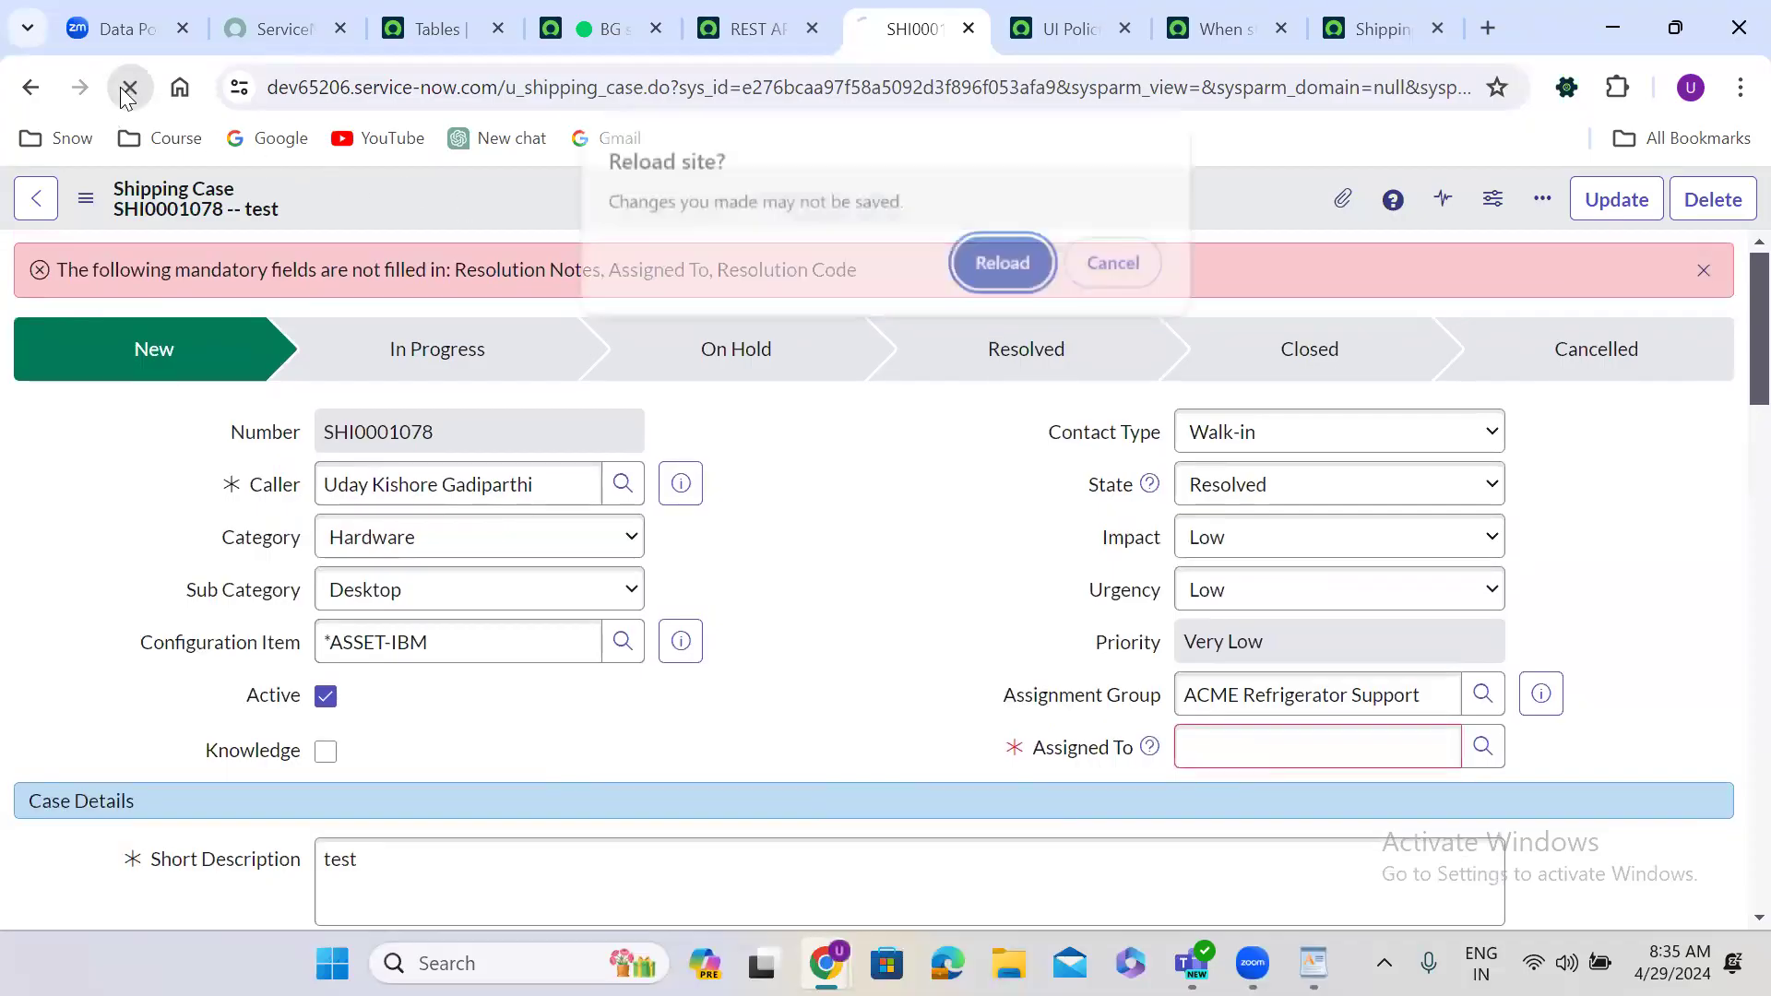
left_click(982, 263)
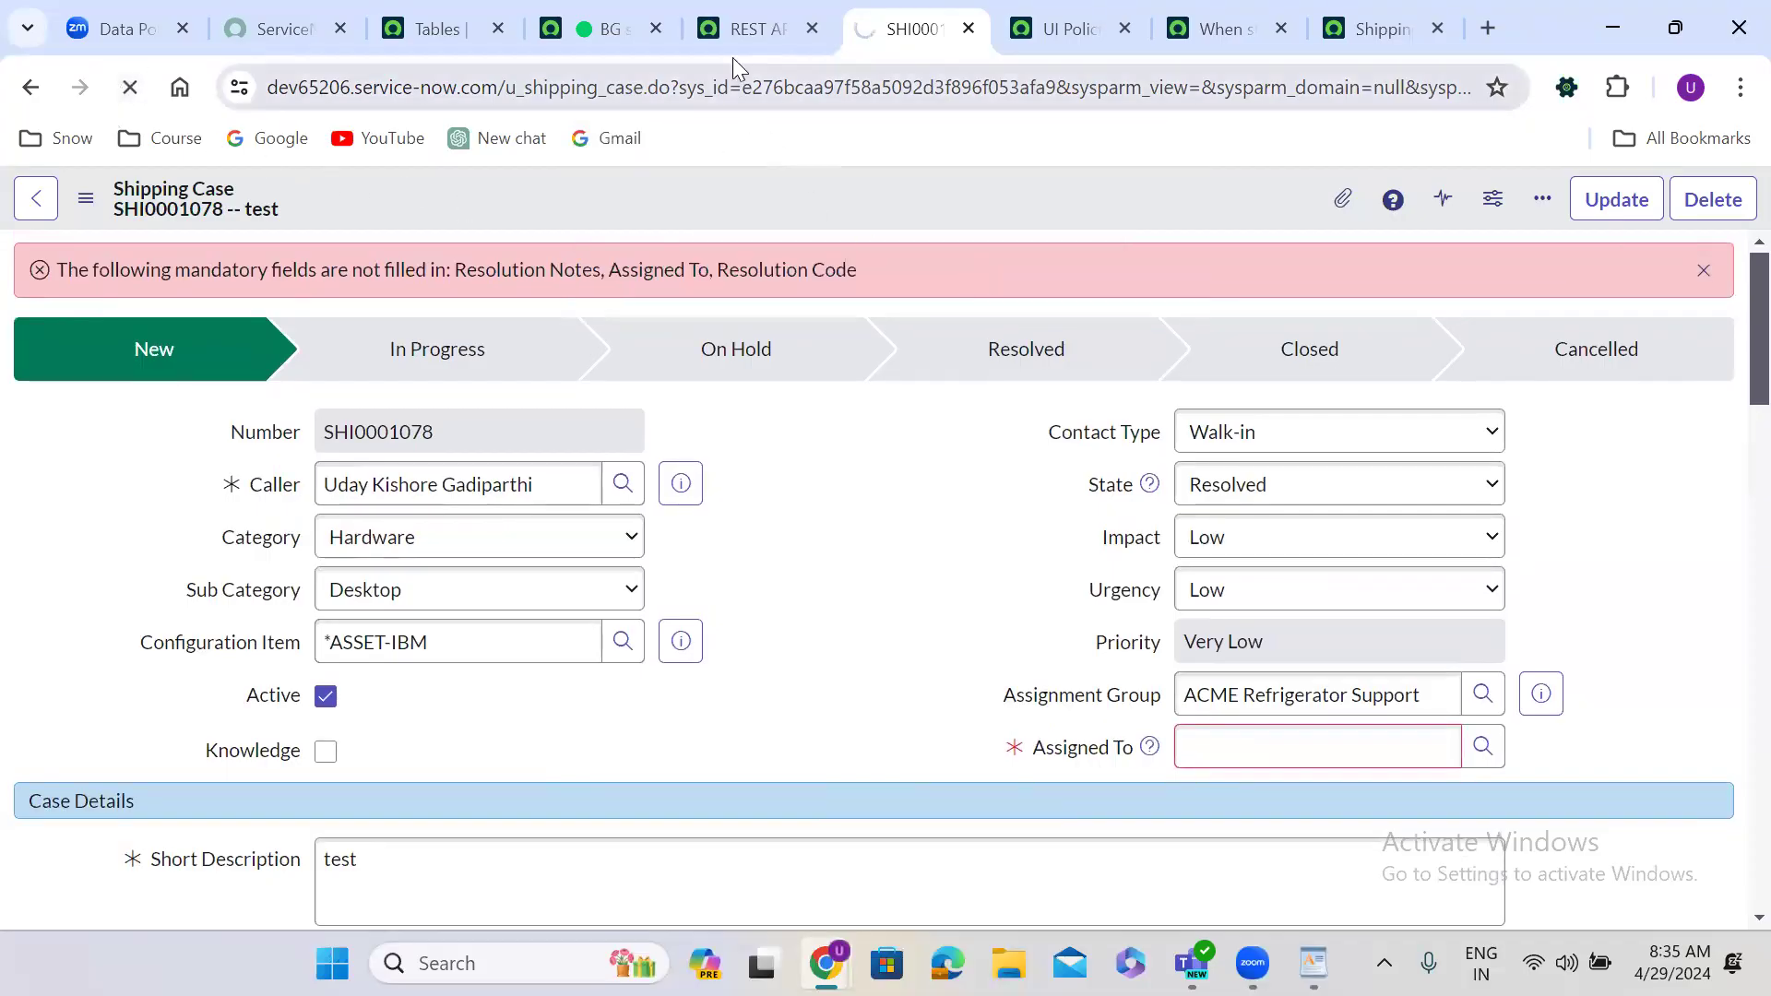
Step: Send the REST API Explorer PATCH request that sets the shipping case's State to resolved, and examine the response body
left_click(738, 24)
left_click(884, 426)
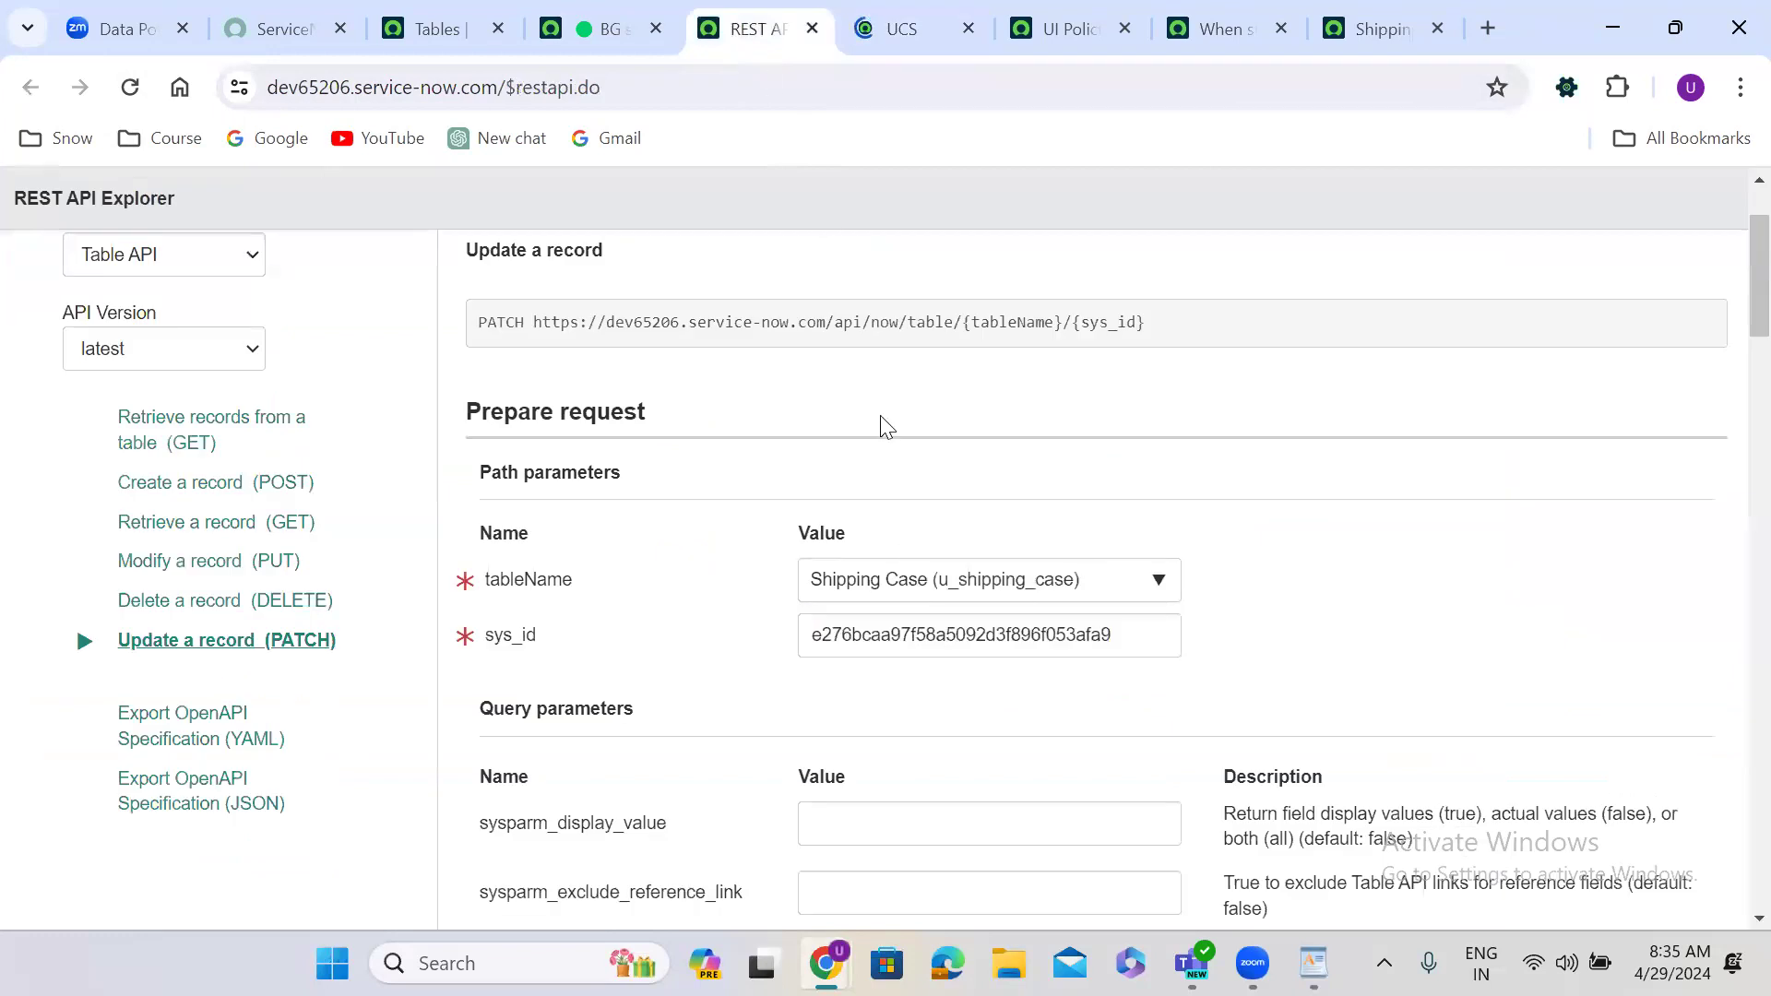
scroll(884, 426, "down", 10)
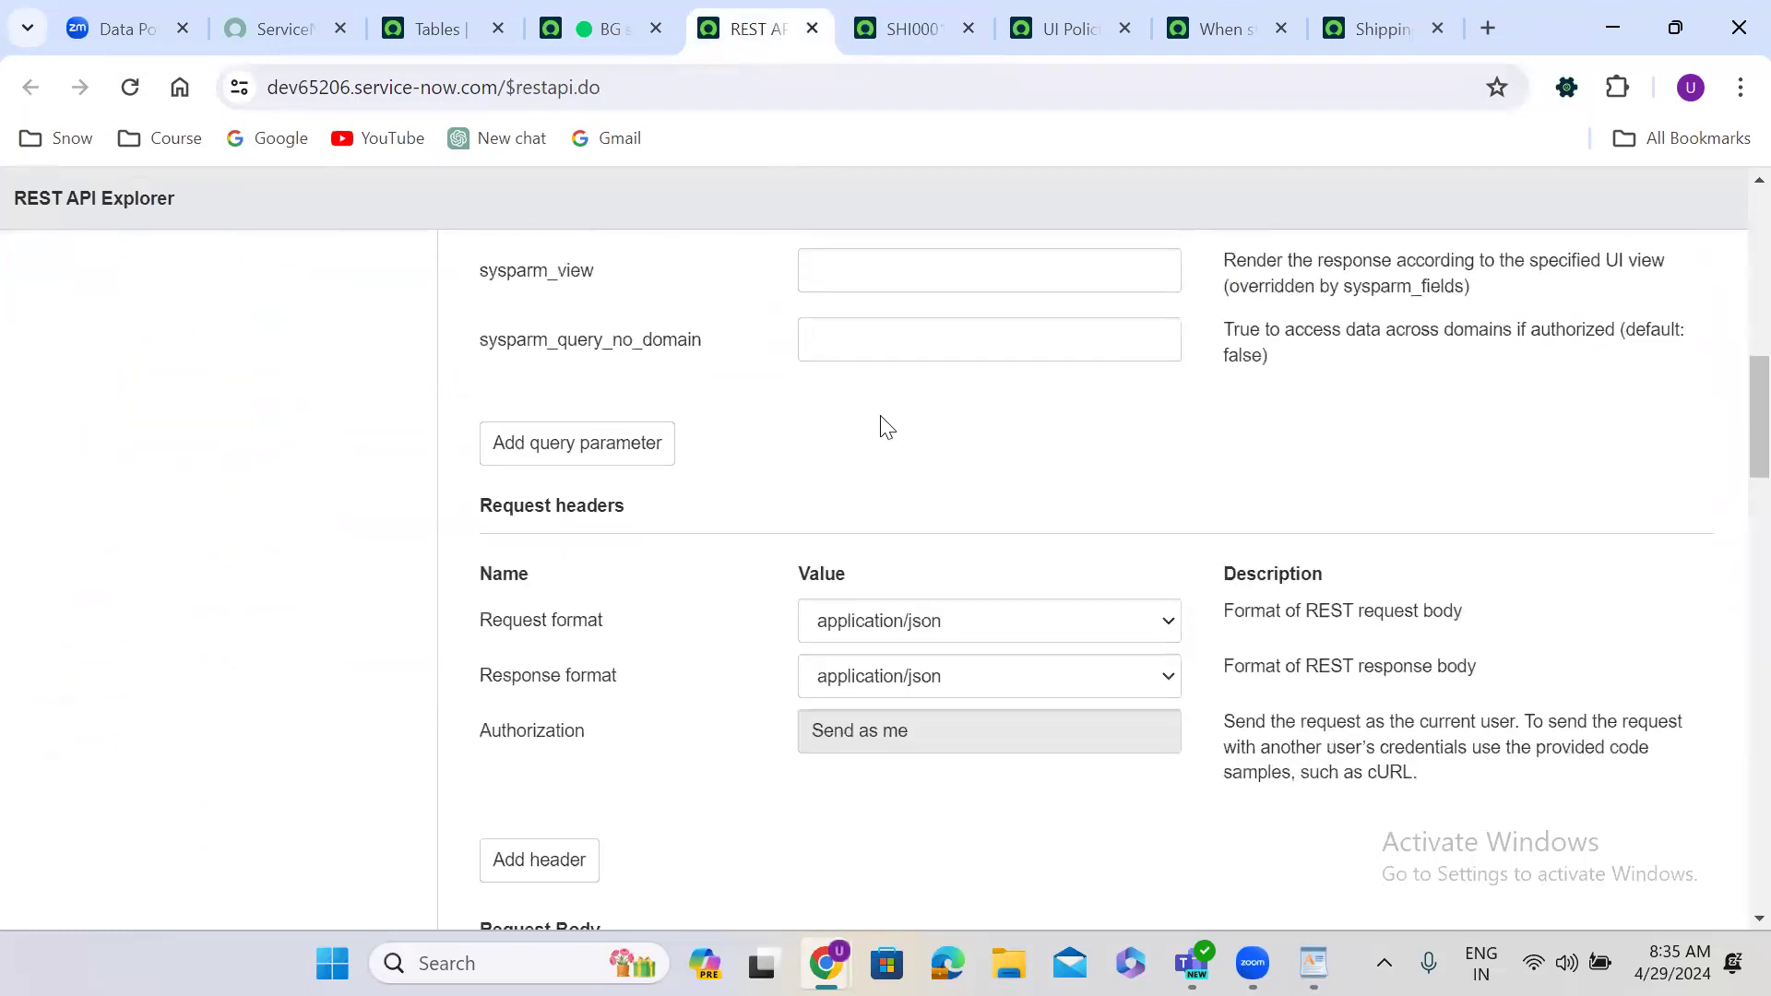
scroll(880, 415, "down", 7)
scroll(882, 427, "up", 1)
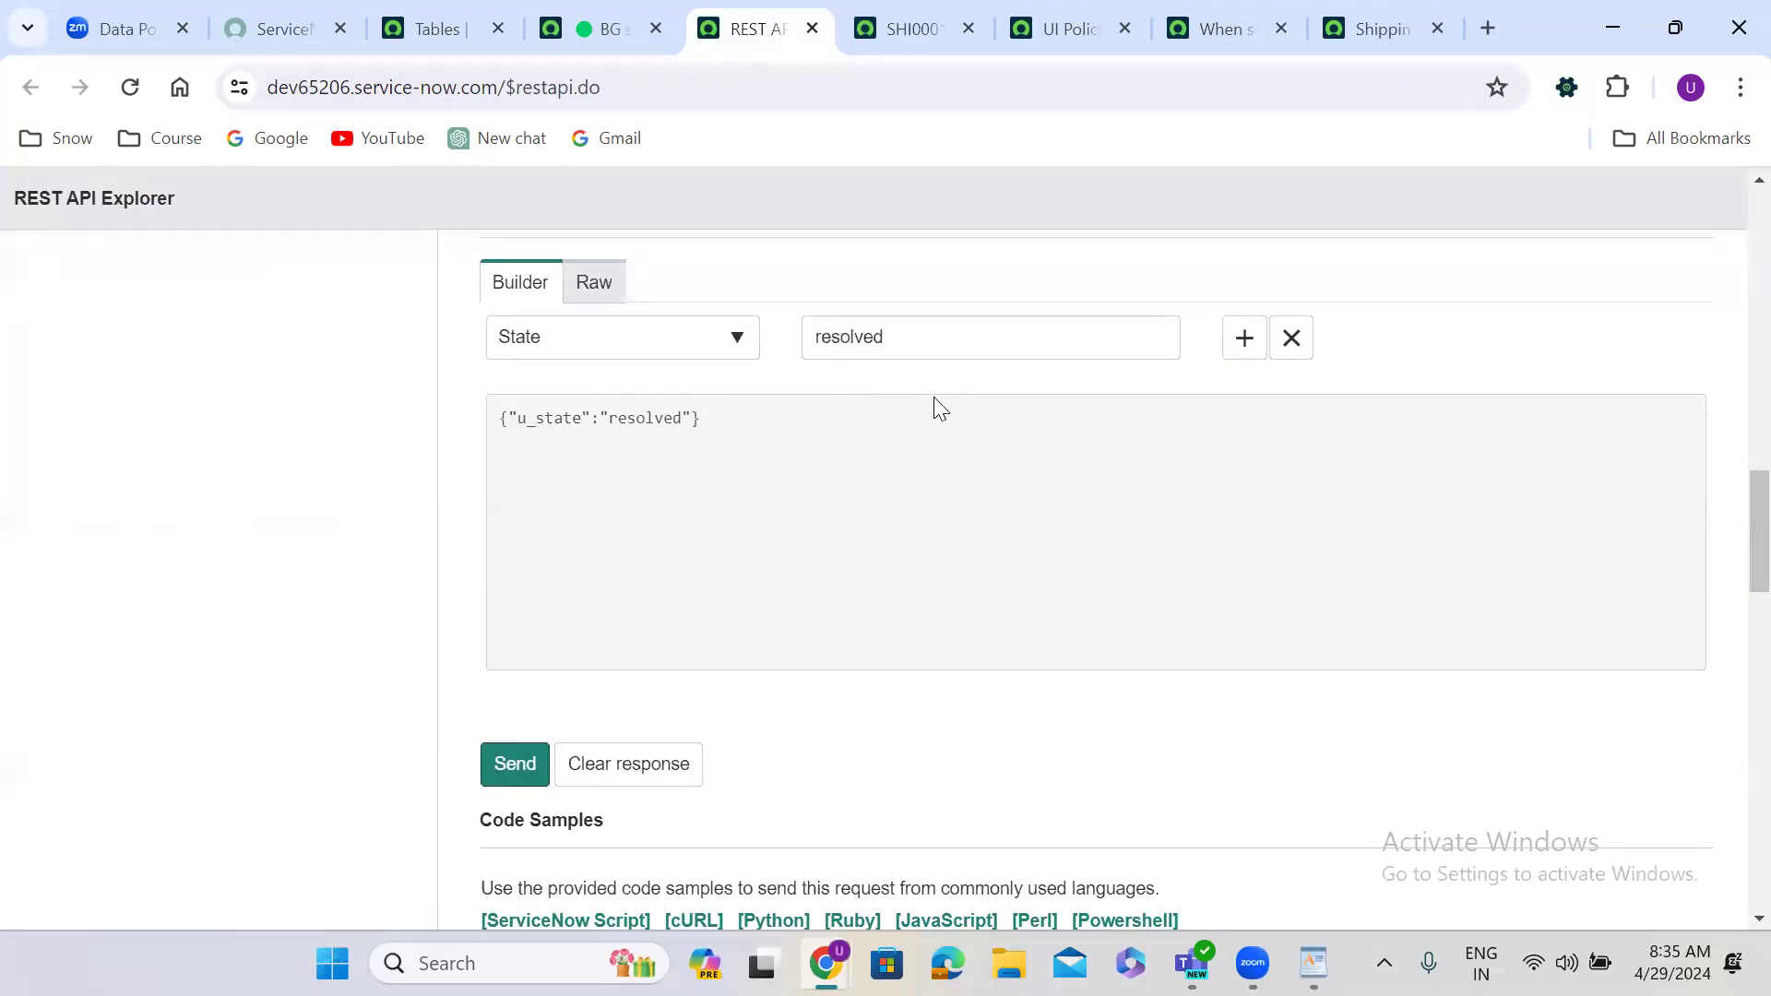
left_click(529, 783)
left_click(1011, 262)
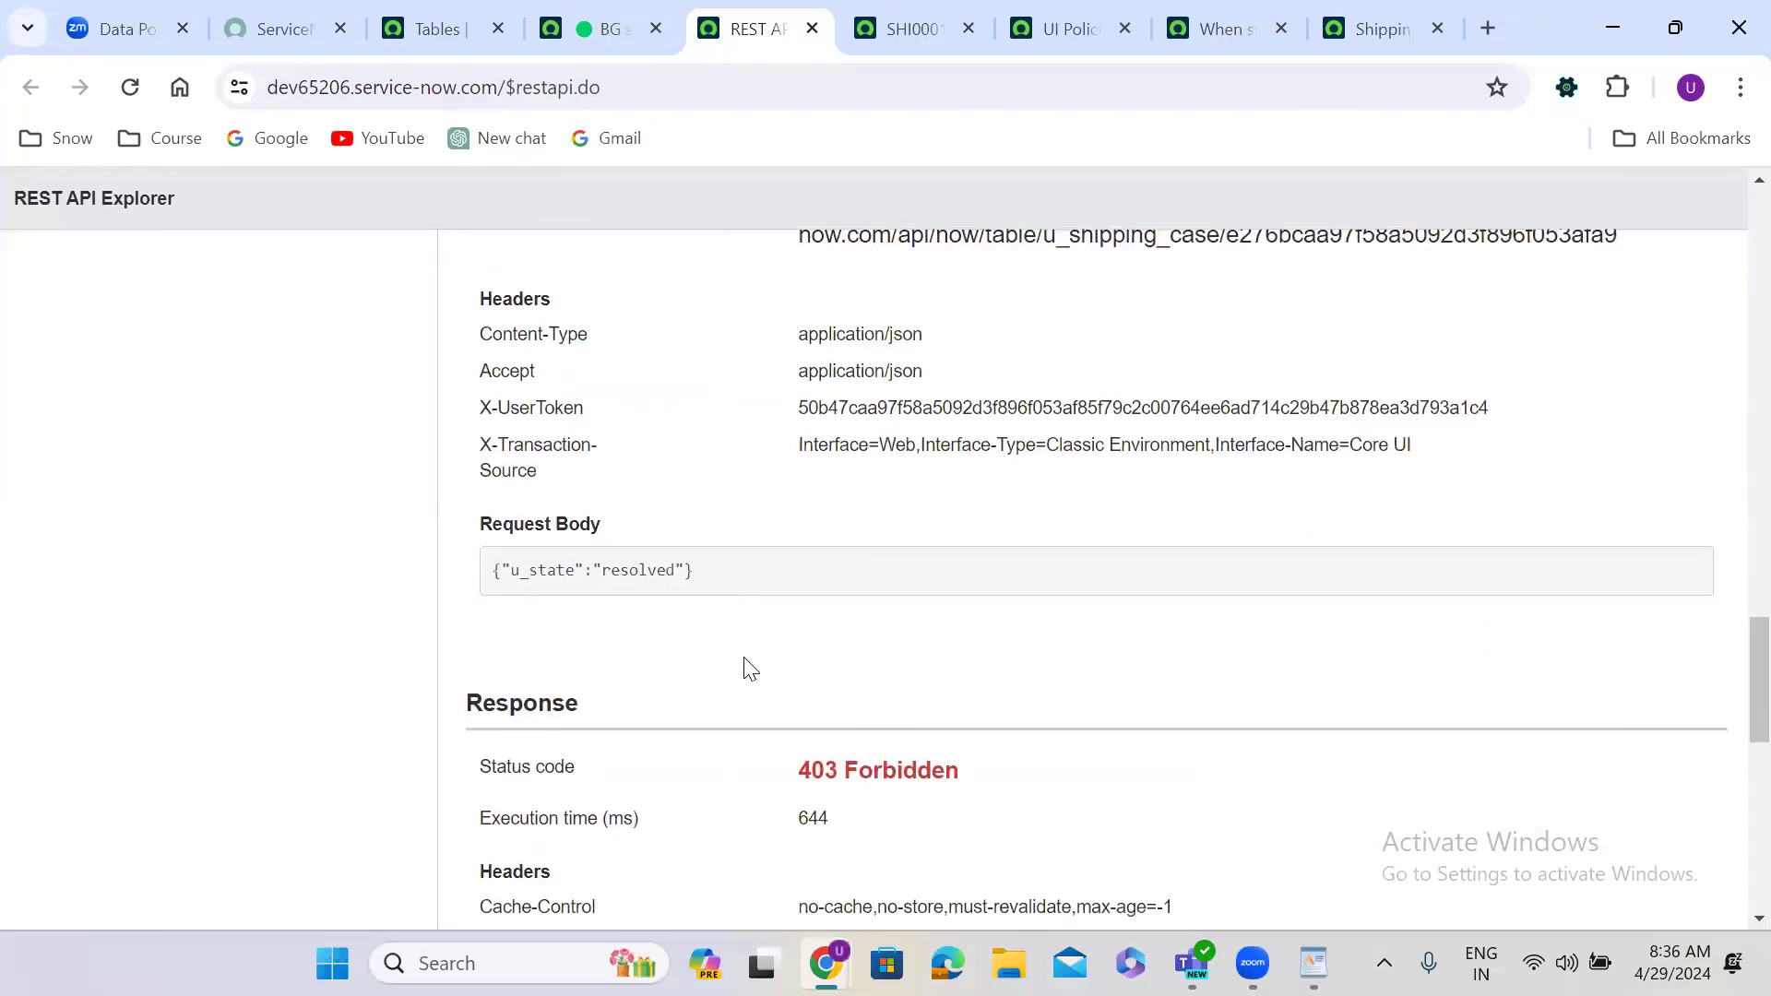
scroll(757, 660, "down", 4)
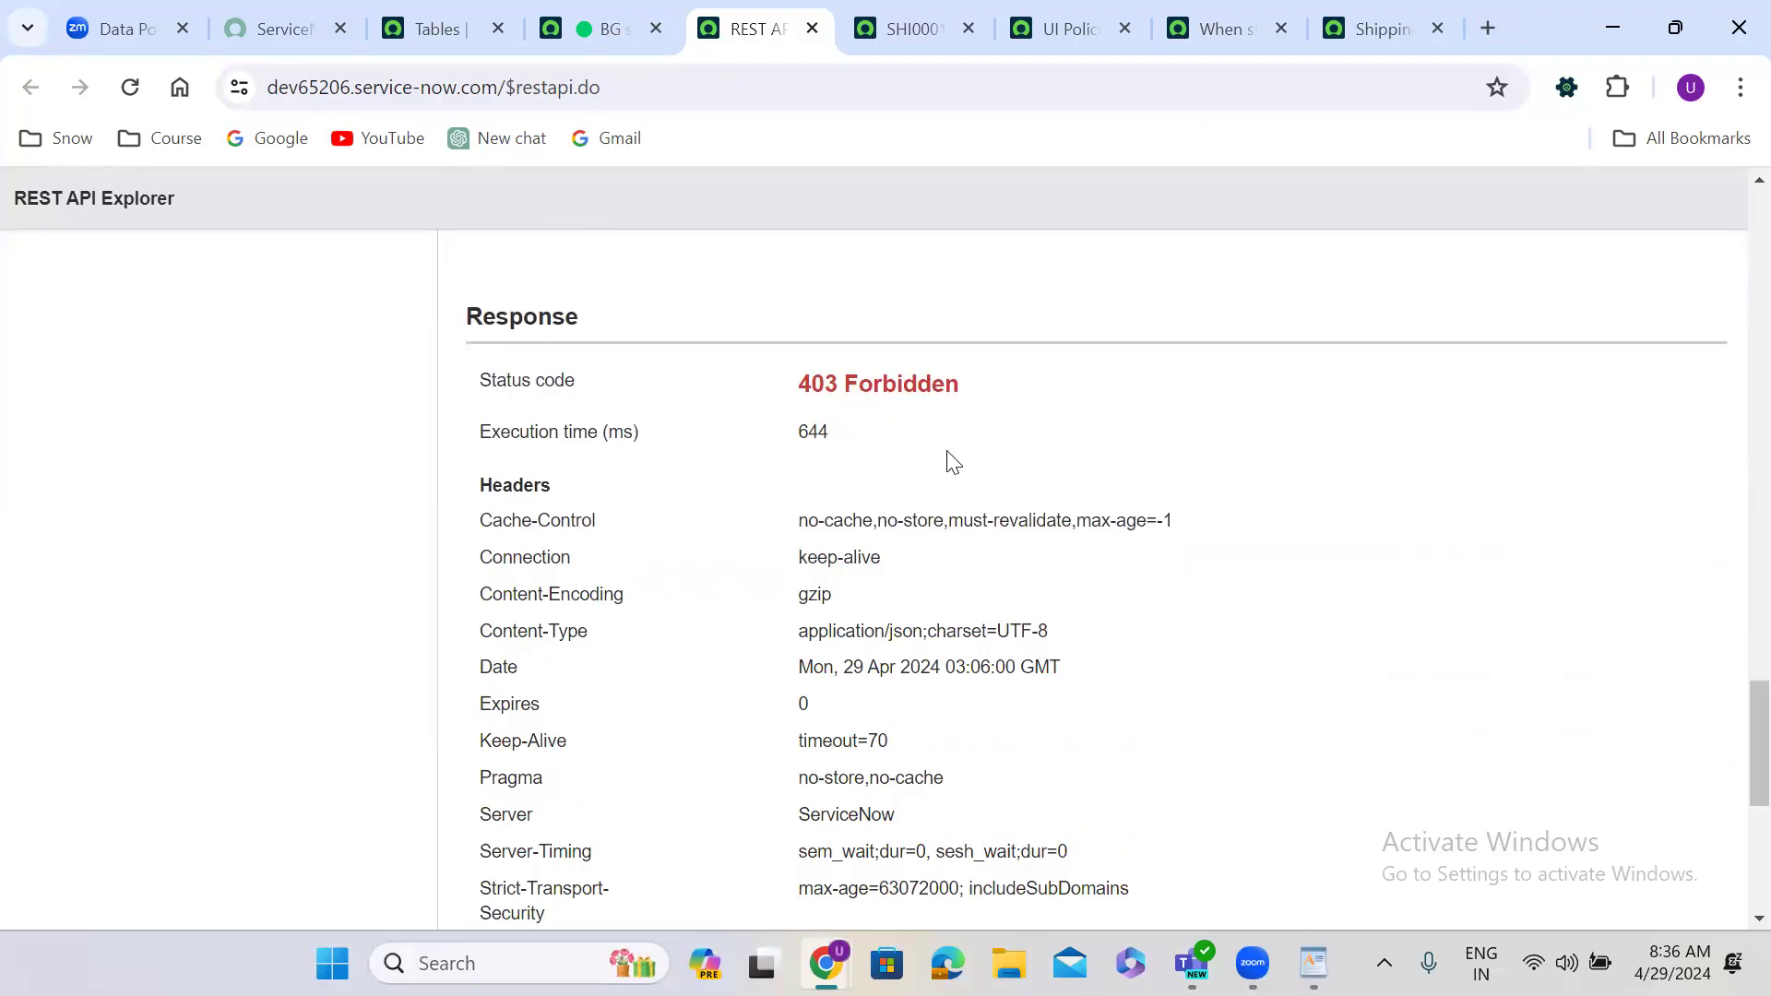
scroll(950, 462, "down", 7)
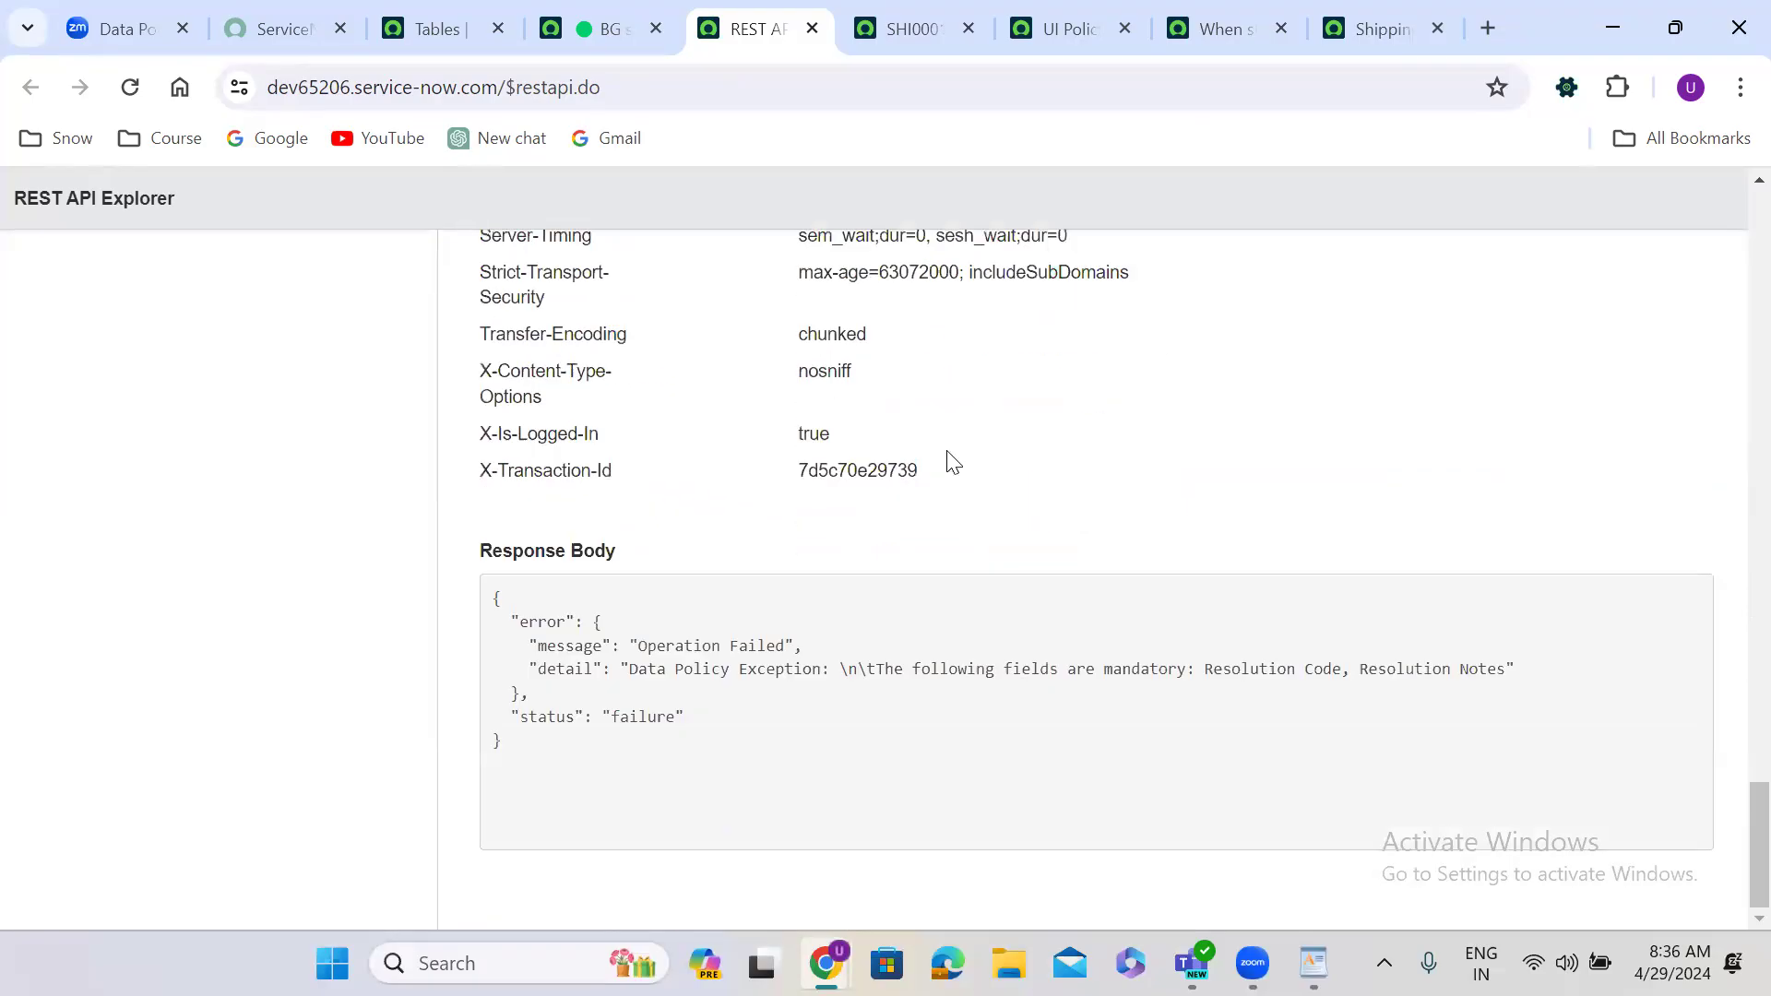
left_click_drag(875, 670, 1509, 671)
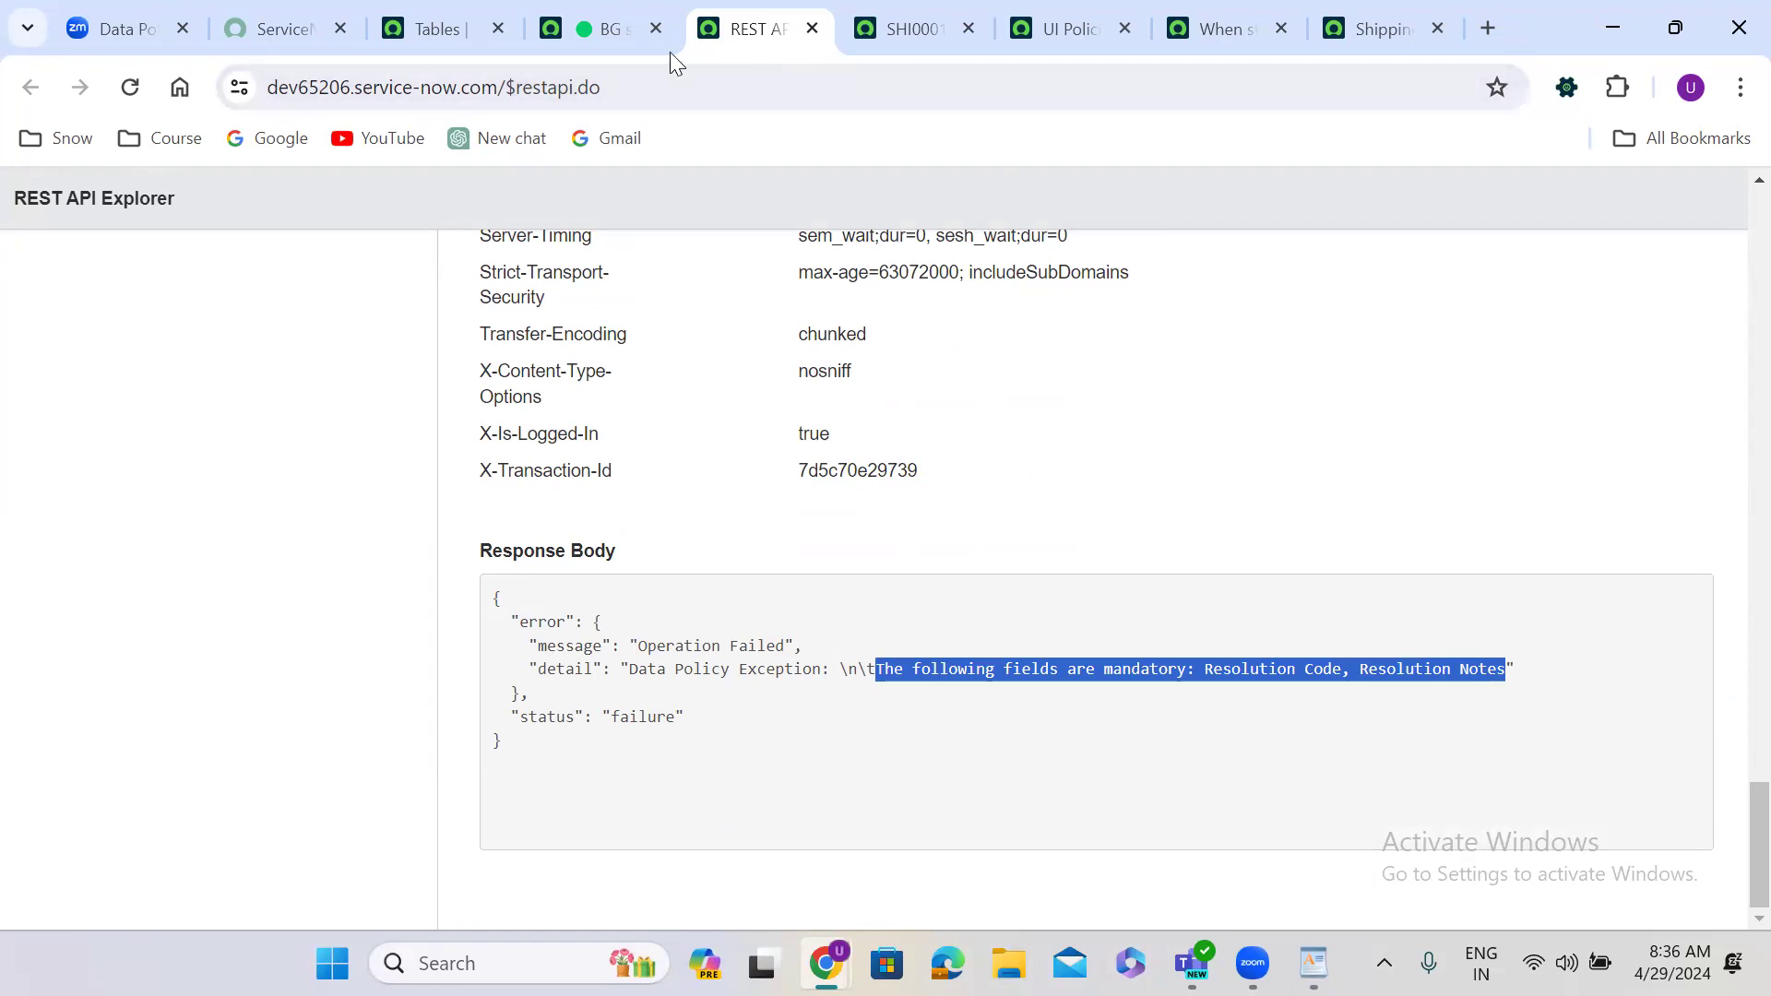
Step: Run the background script that sets the shipping case's u_state to 'resolved' in the global scope and examine its output
left_click(553, 11)
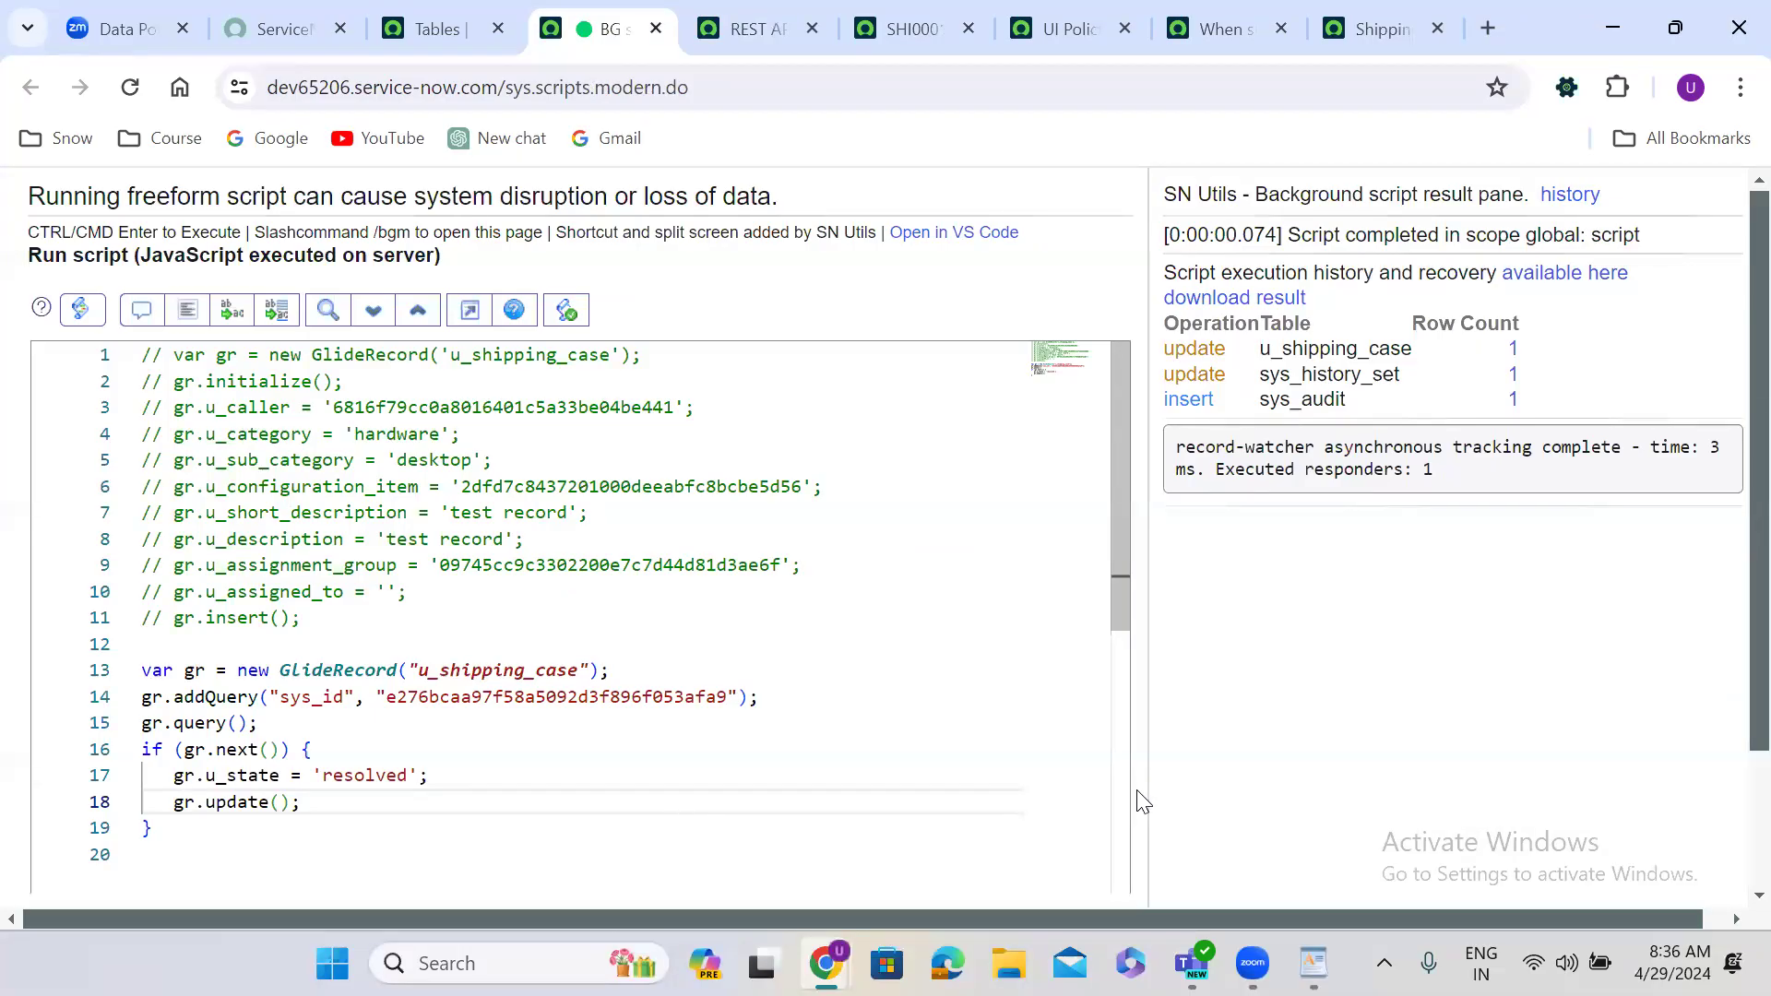
scroll(1140, 799, "down", 1)
scroll(1141, 799, "down", 2)
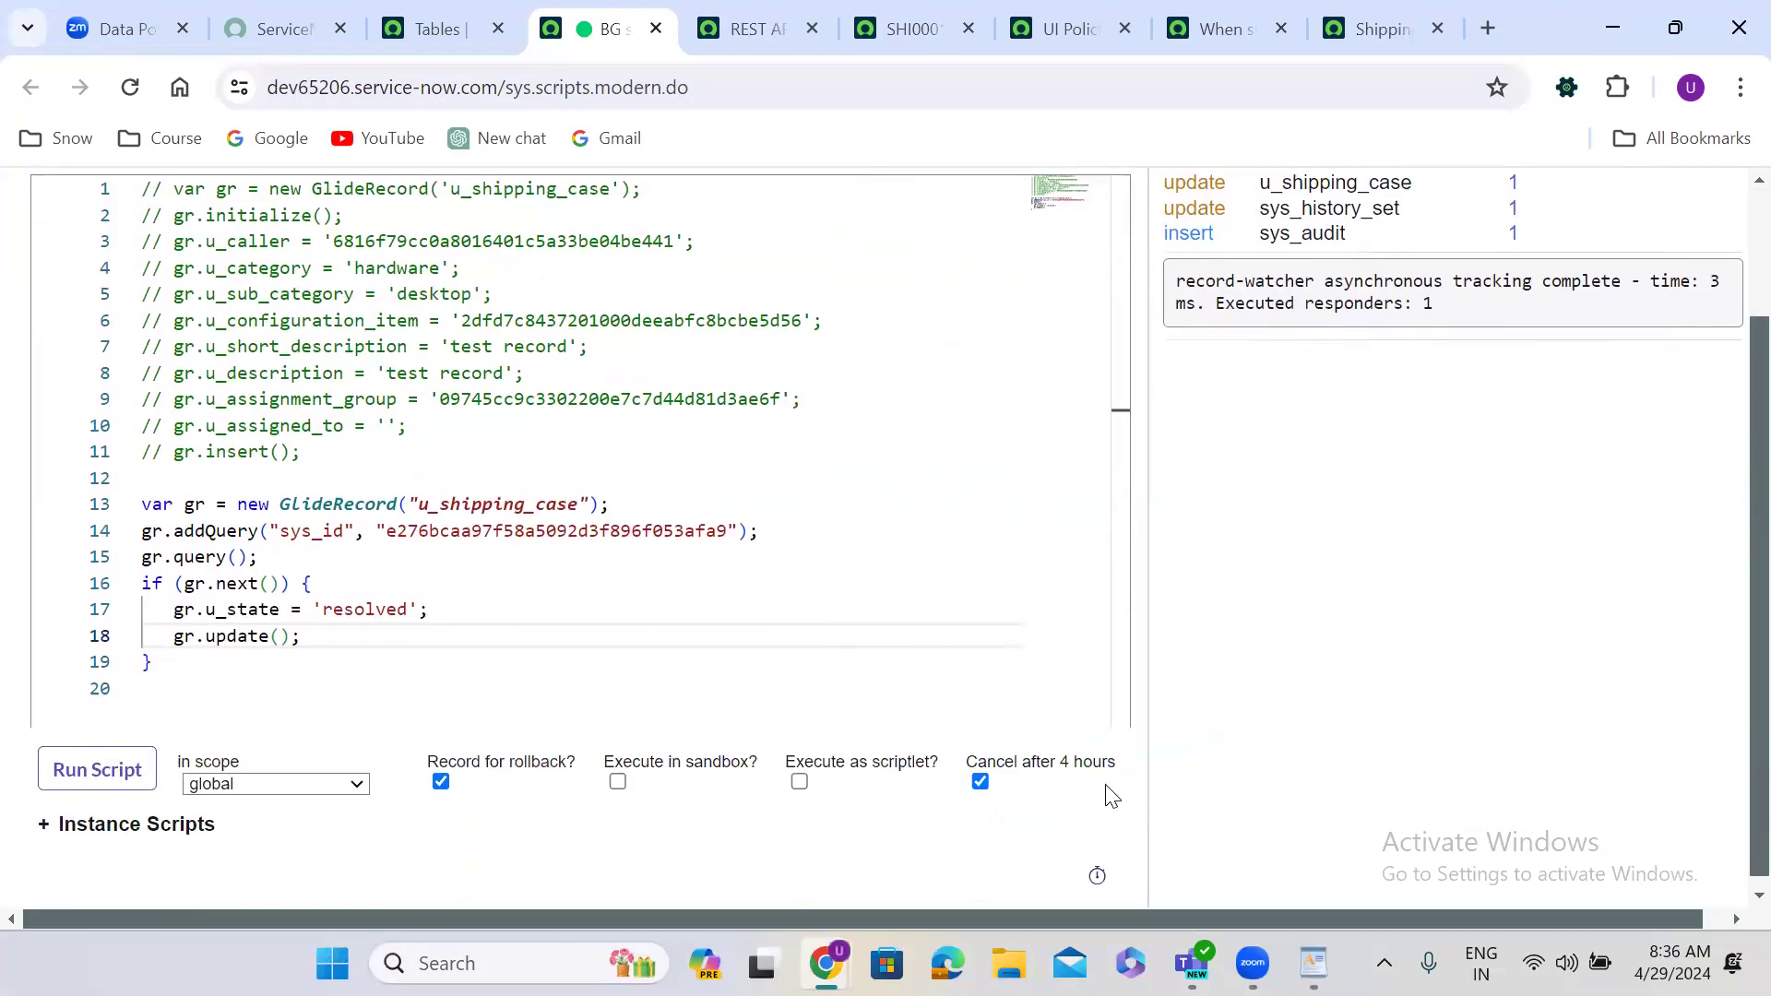
left_click(110, 771)
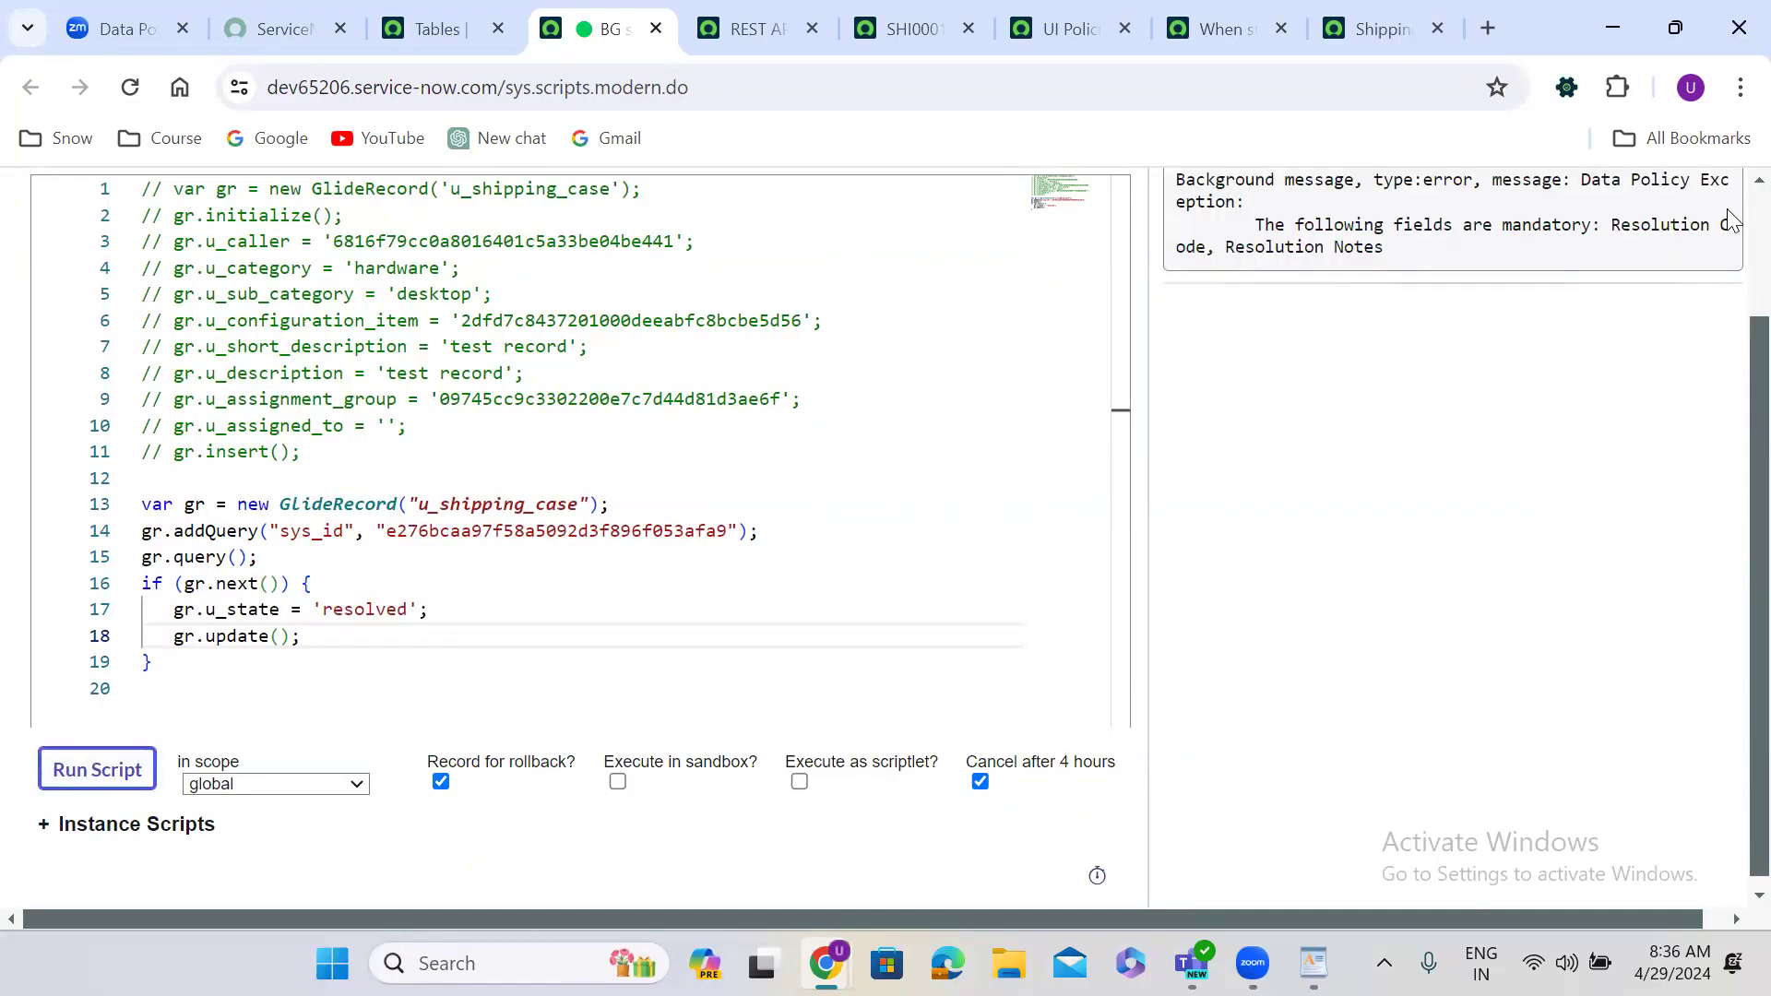
scroll(1731, 218, "up", 3)
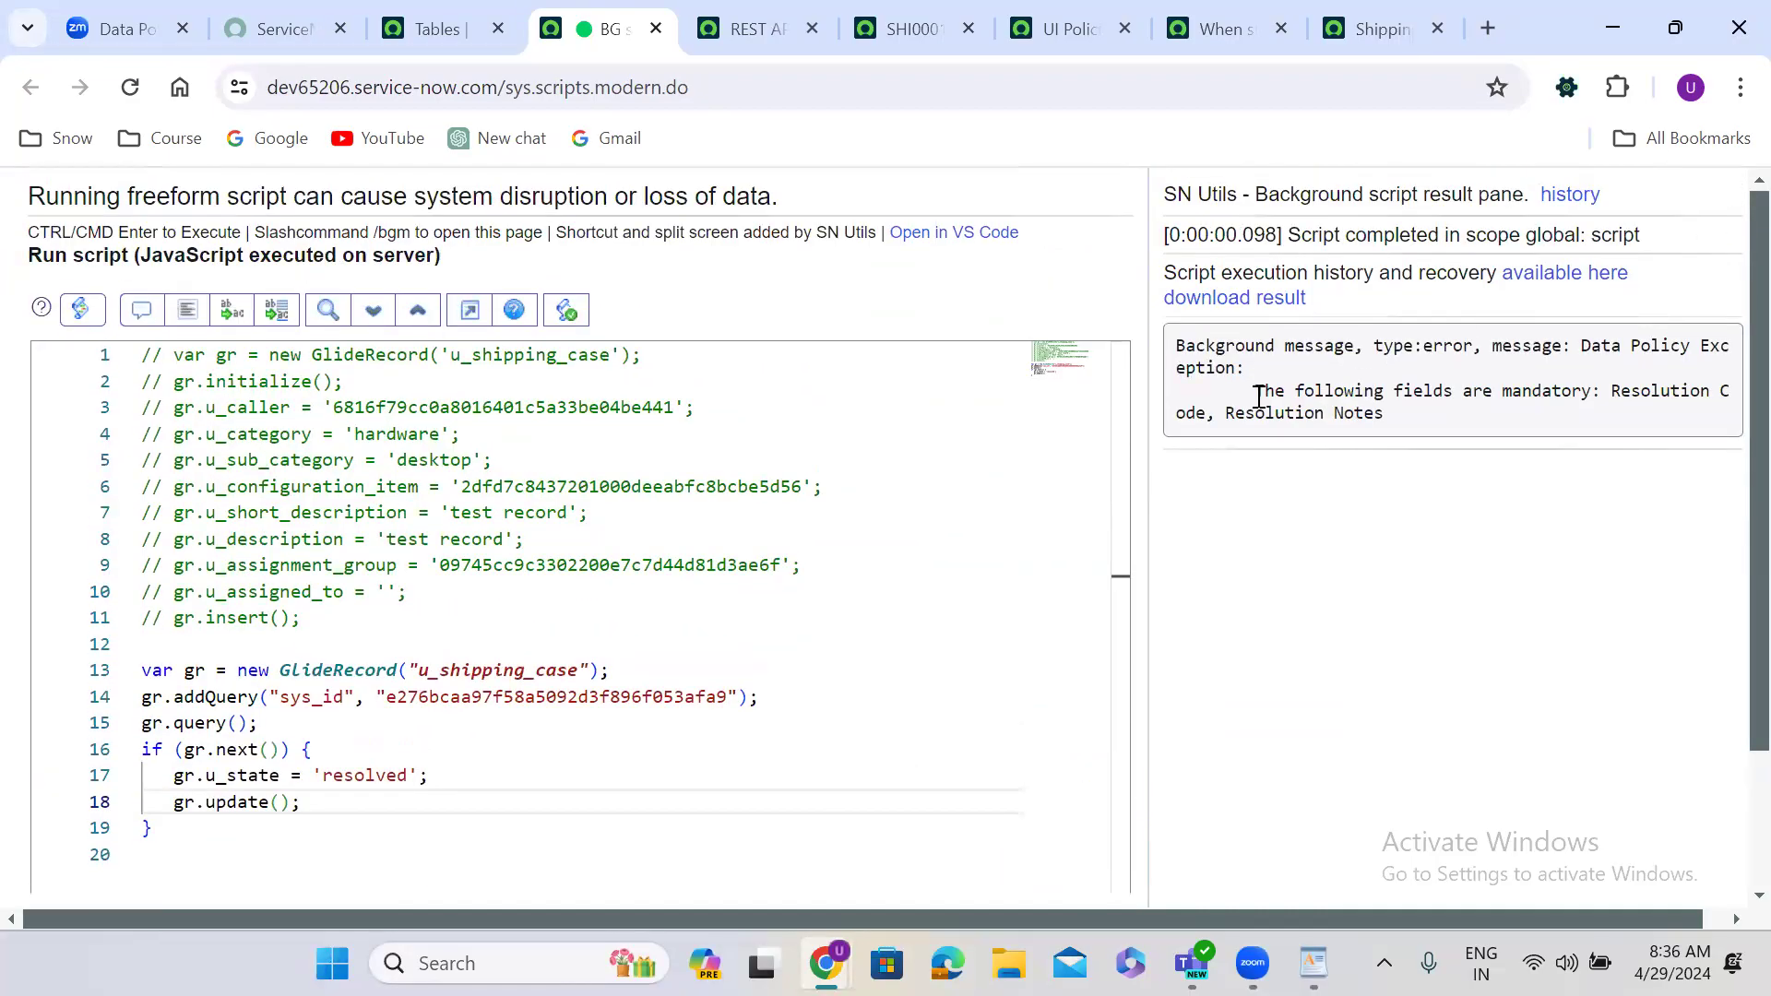
left_click_drag(1260, 397, 1399, 438)
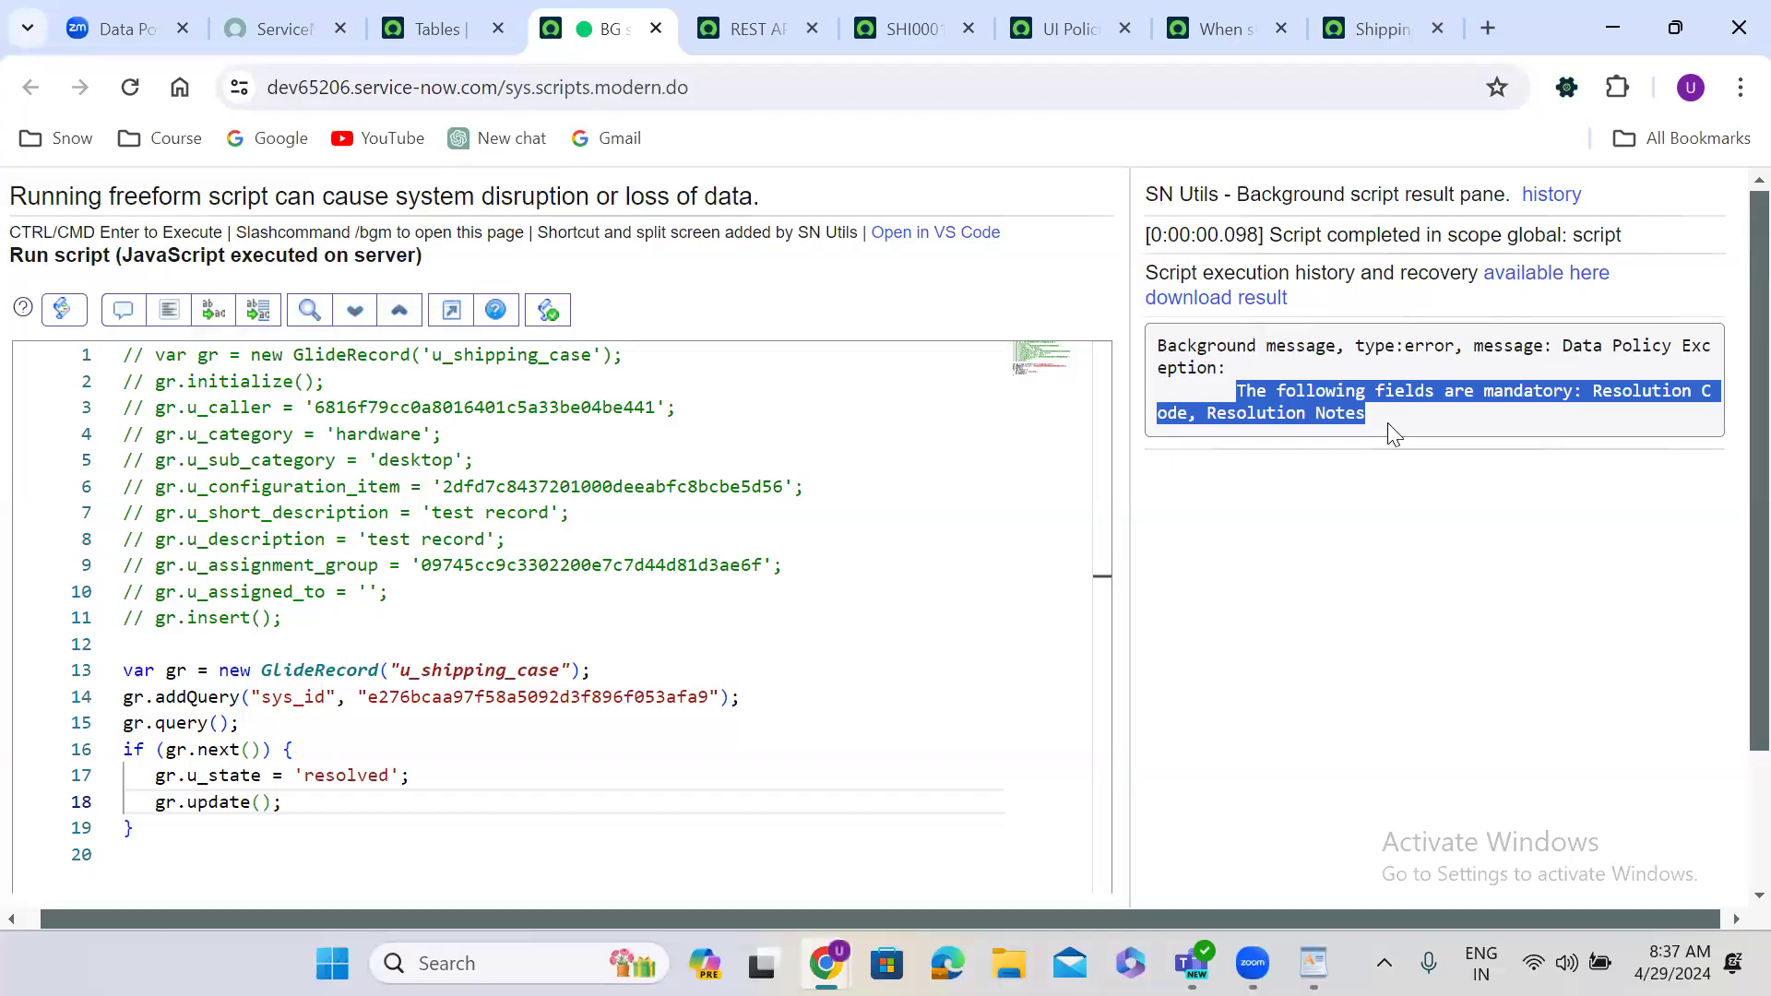
left_click(733, 113)
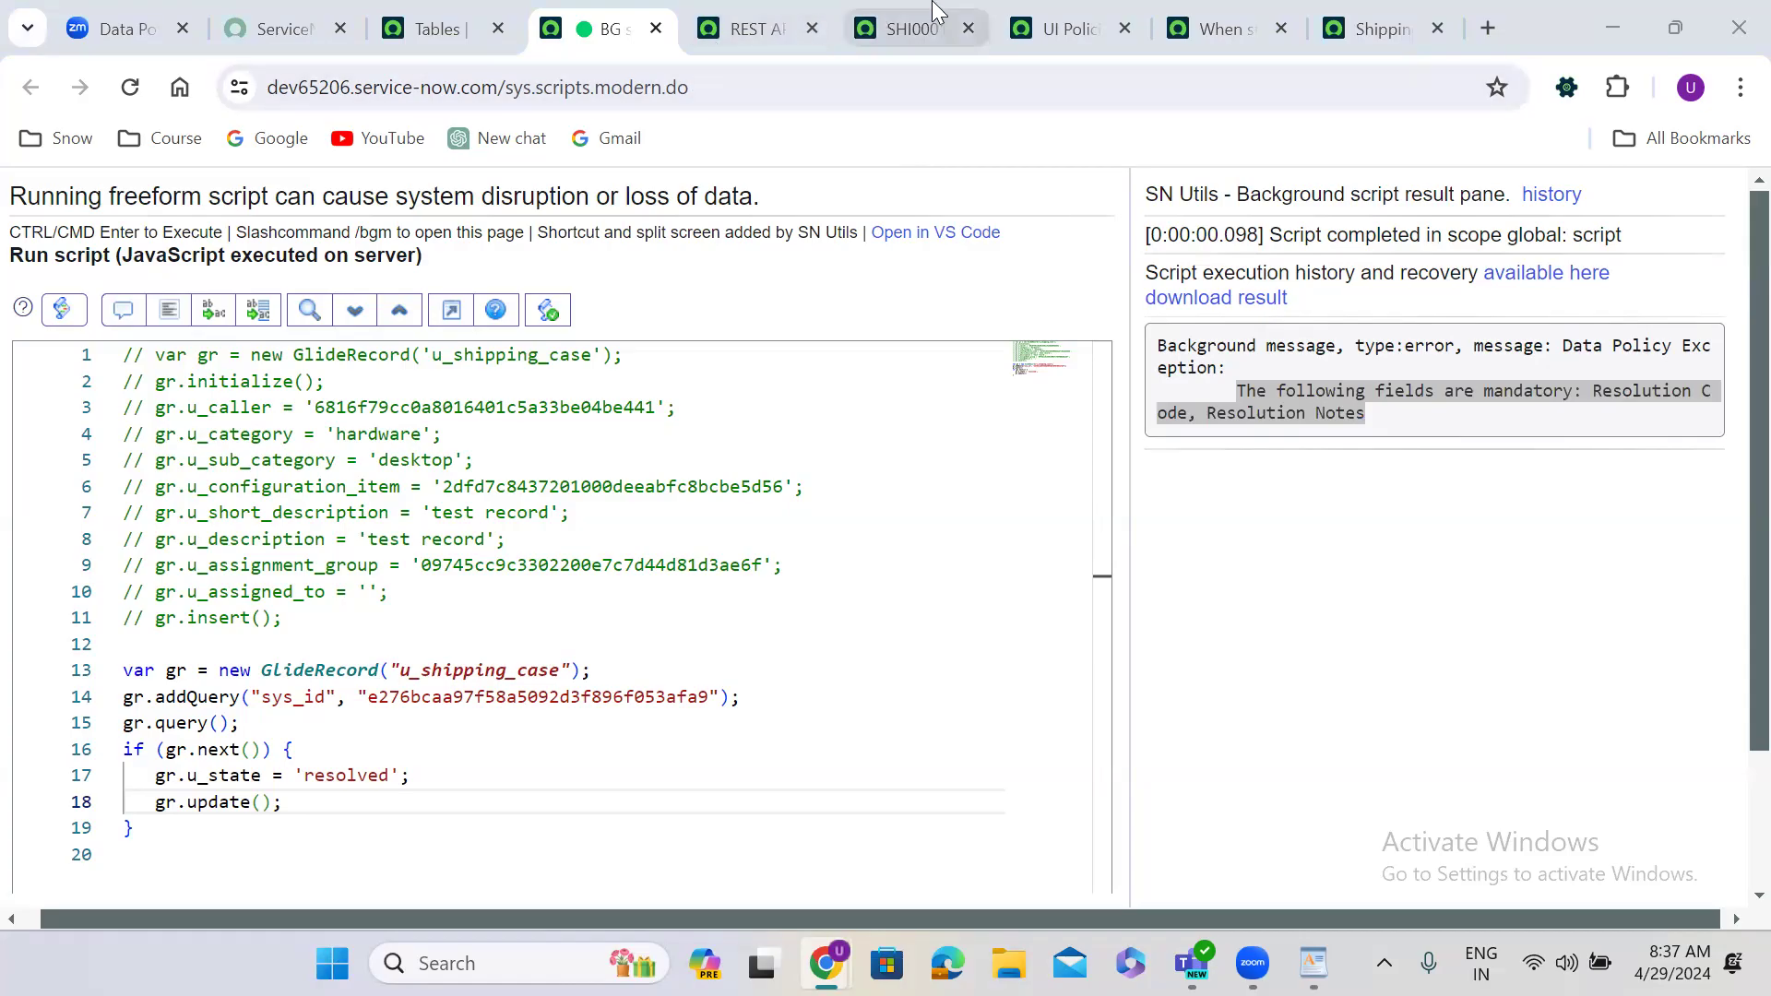
Step: Check the "test" shipping case's state, and review the condition and rules of the "When state is resolved" data policy
left_click(909, 29)
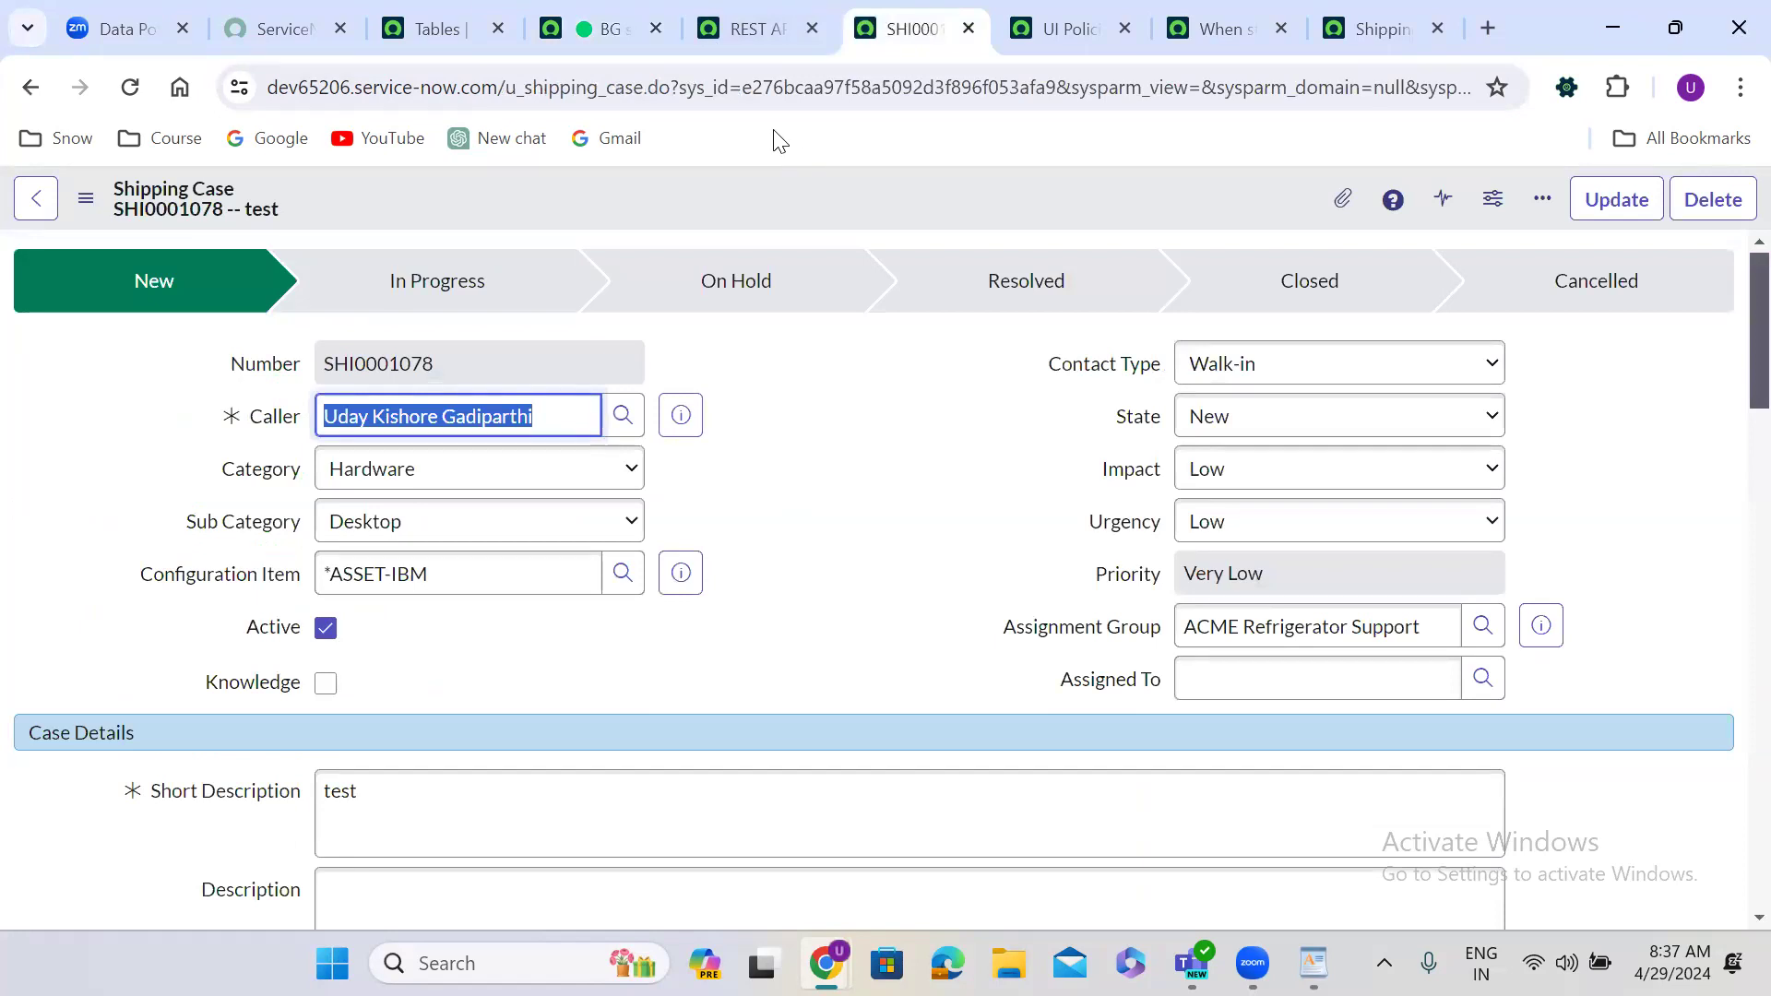
left_click(1225, 28)
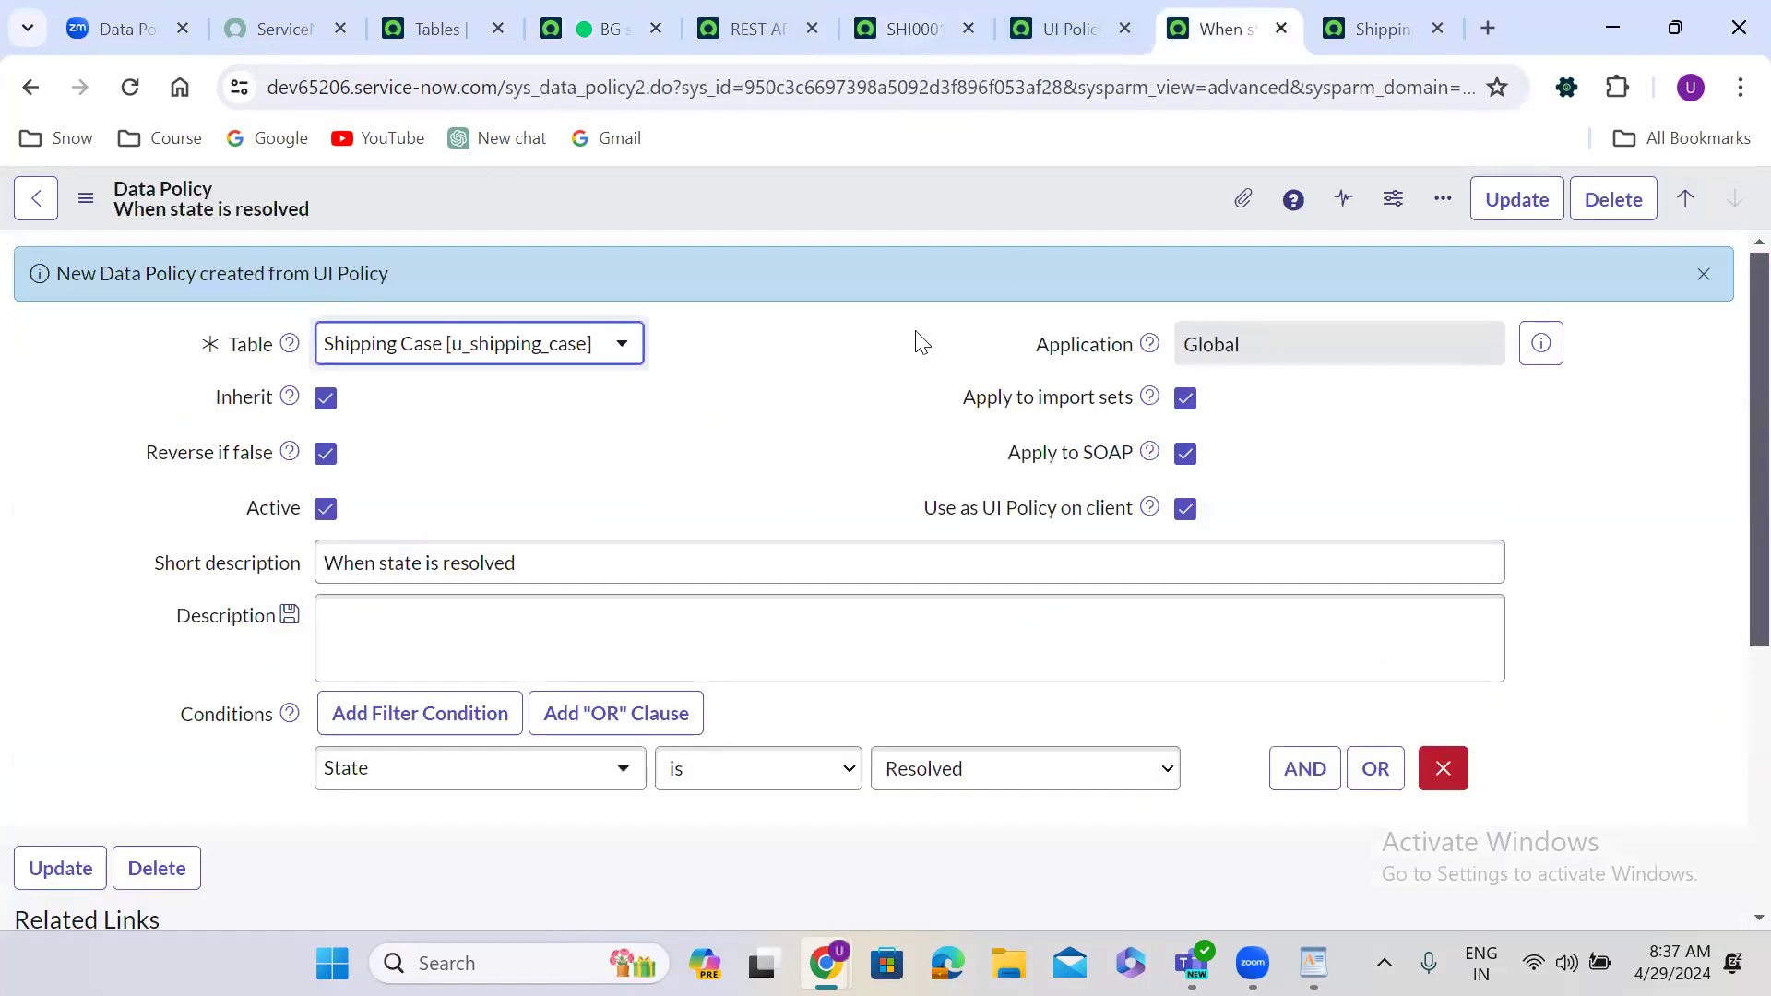
scroll(715, 422, "down", 3)
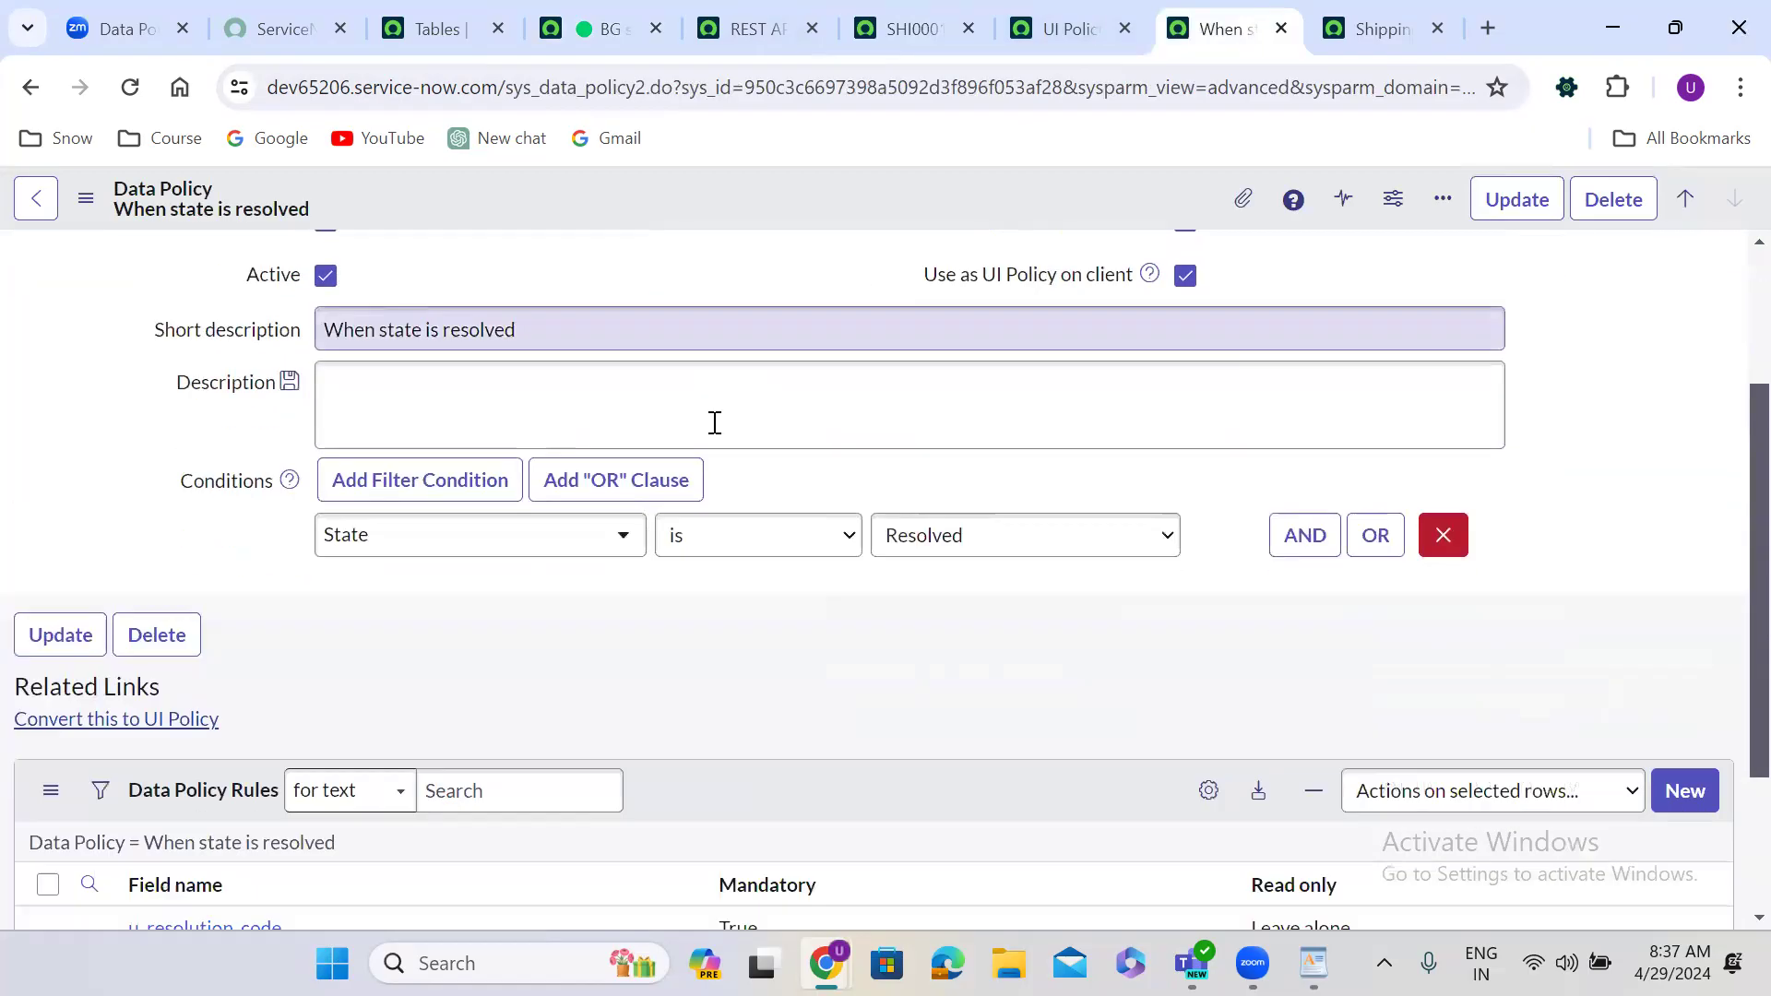
scroll(715, 423, "down", 1)
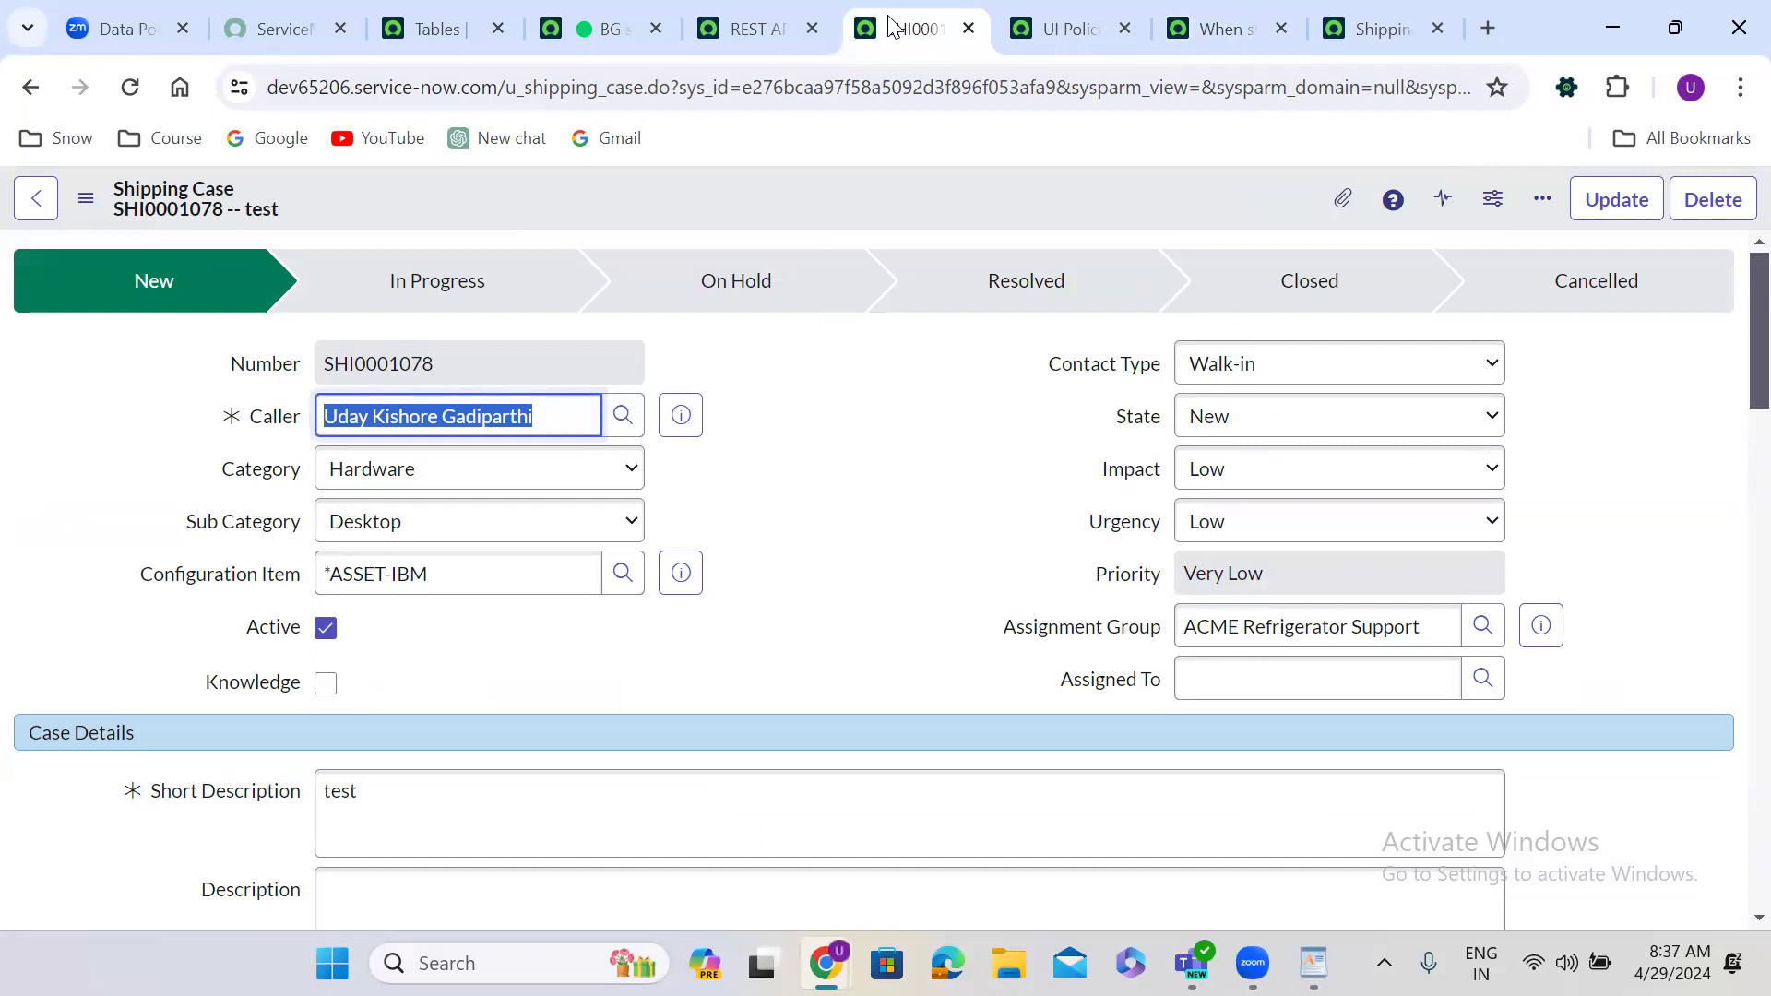
Step: Duplicate the shipping case's browser tab and open the list of data policies configured for its table there
right_click(851, 188)
mouse_move(922, 346)
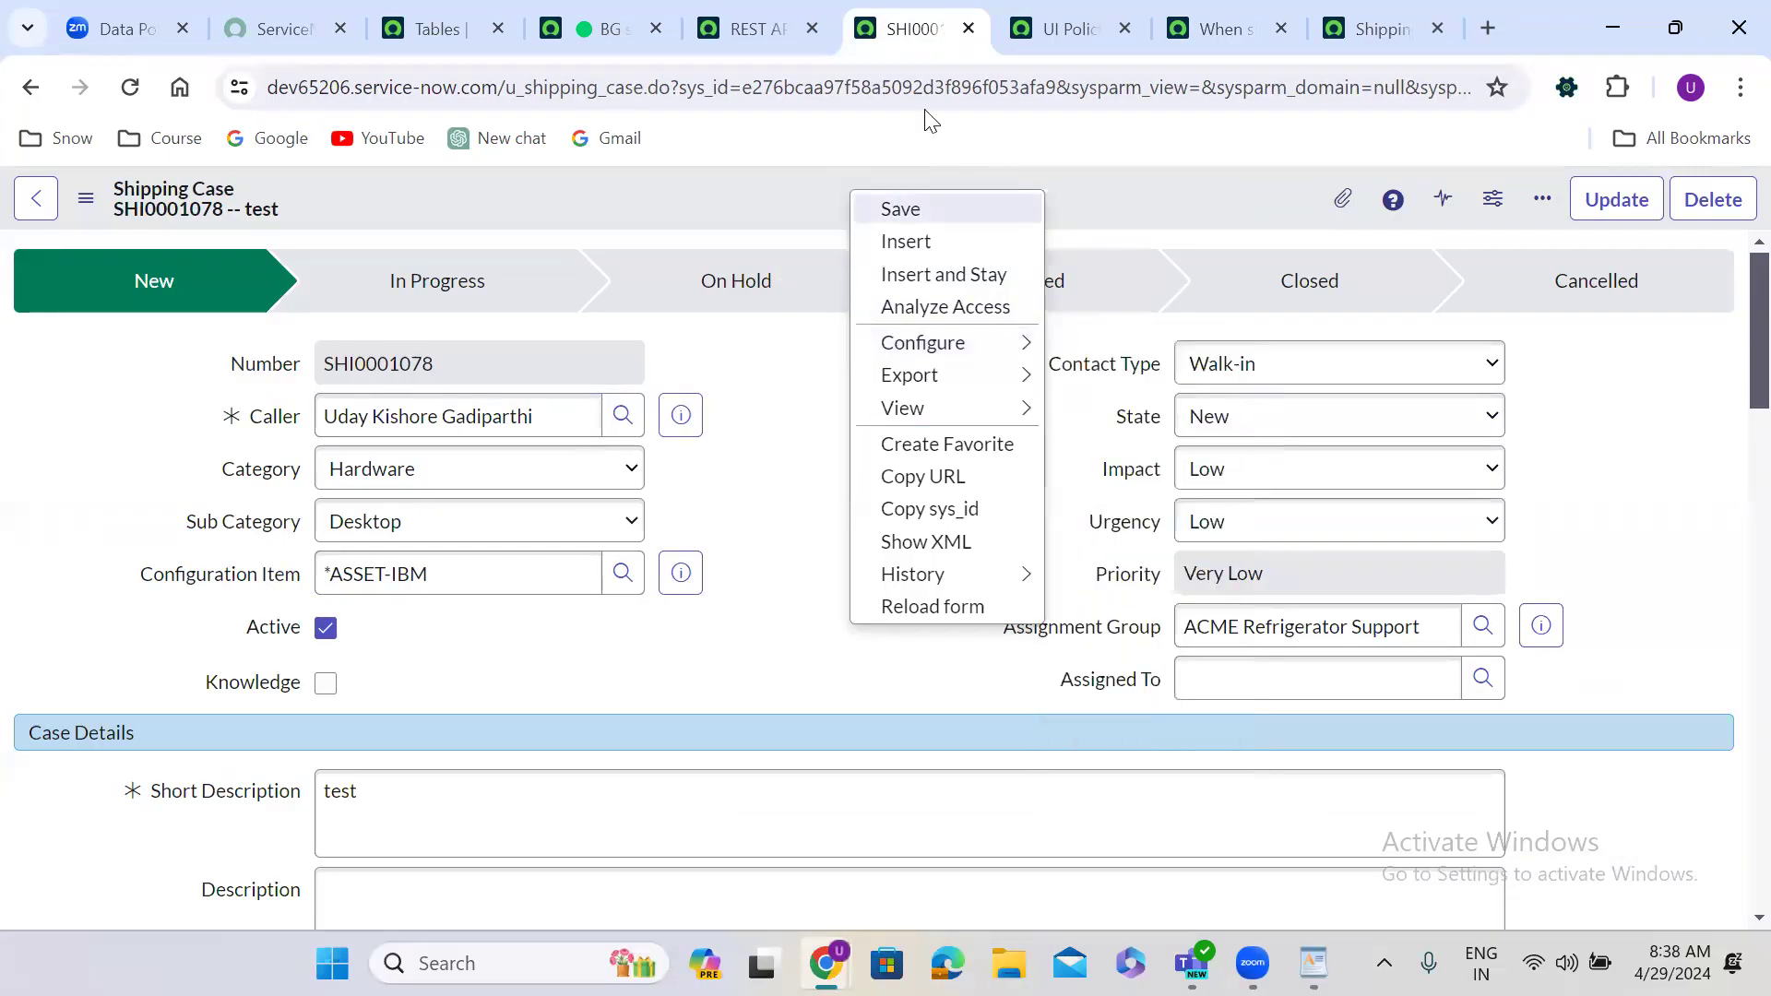
right_click(904, 23)
key("Escape")
left_click(1004, 273)
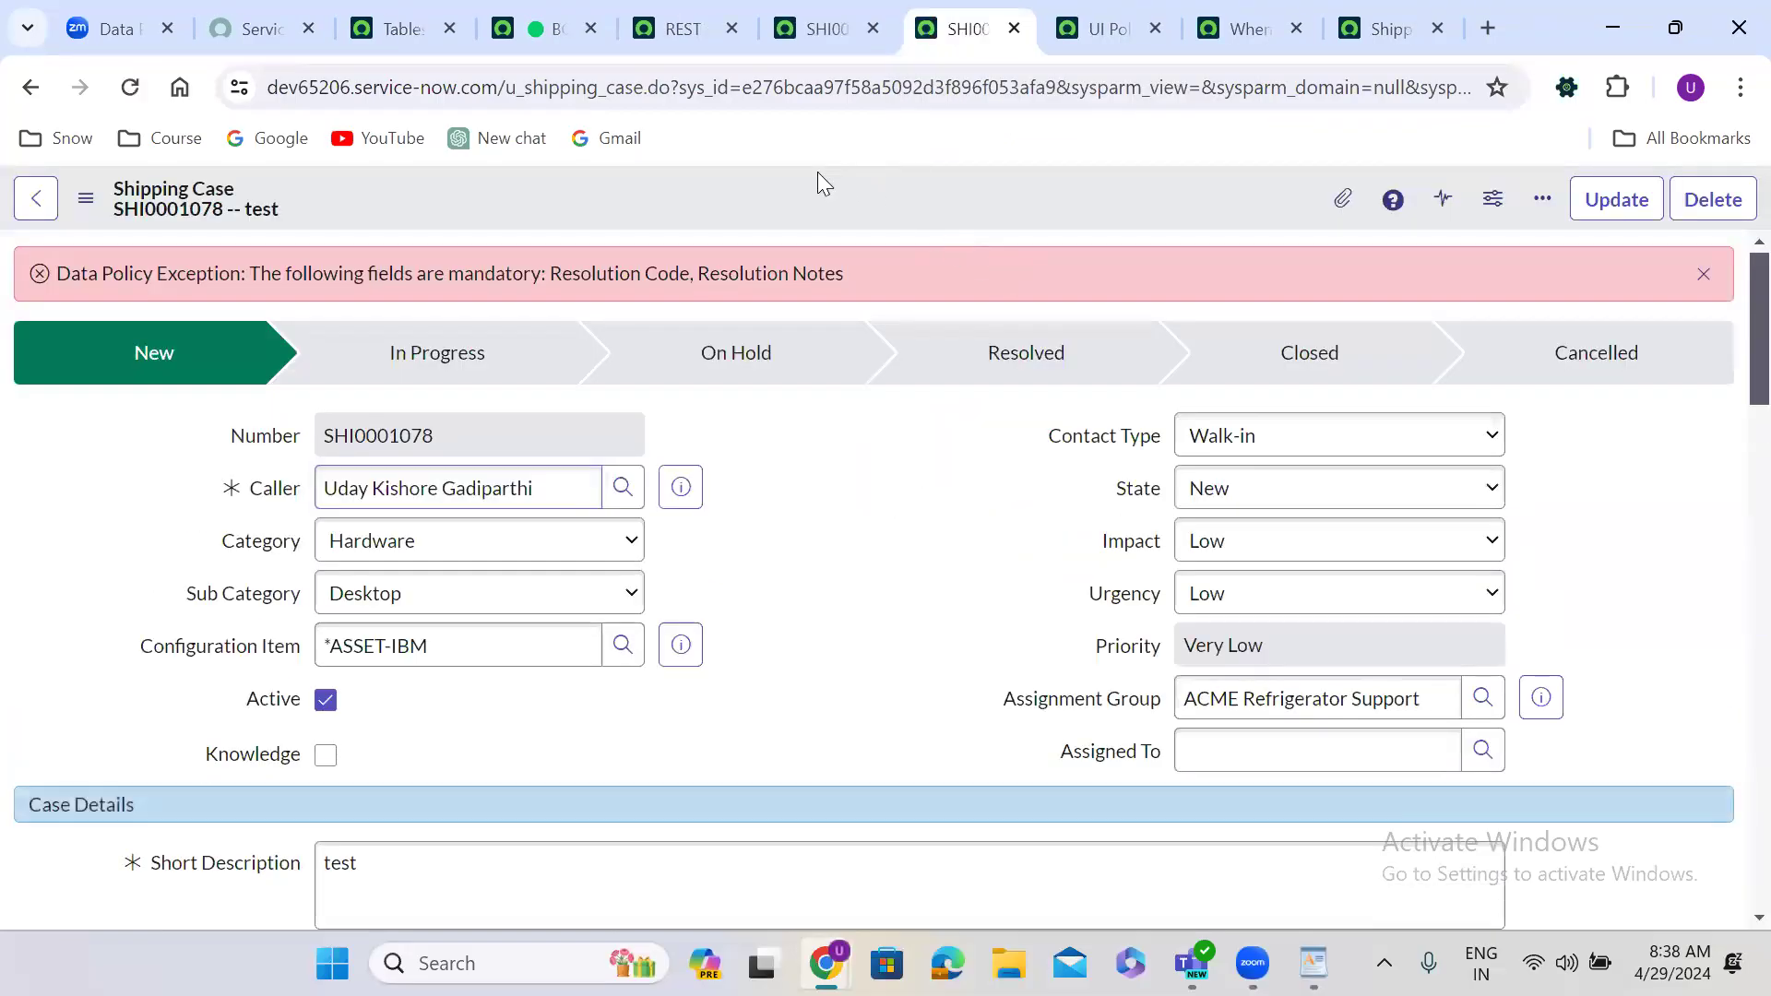
right_click(786, 182)
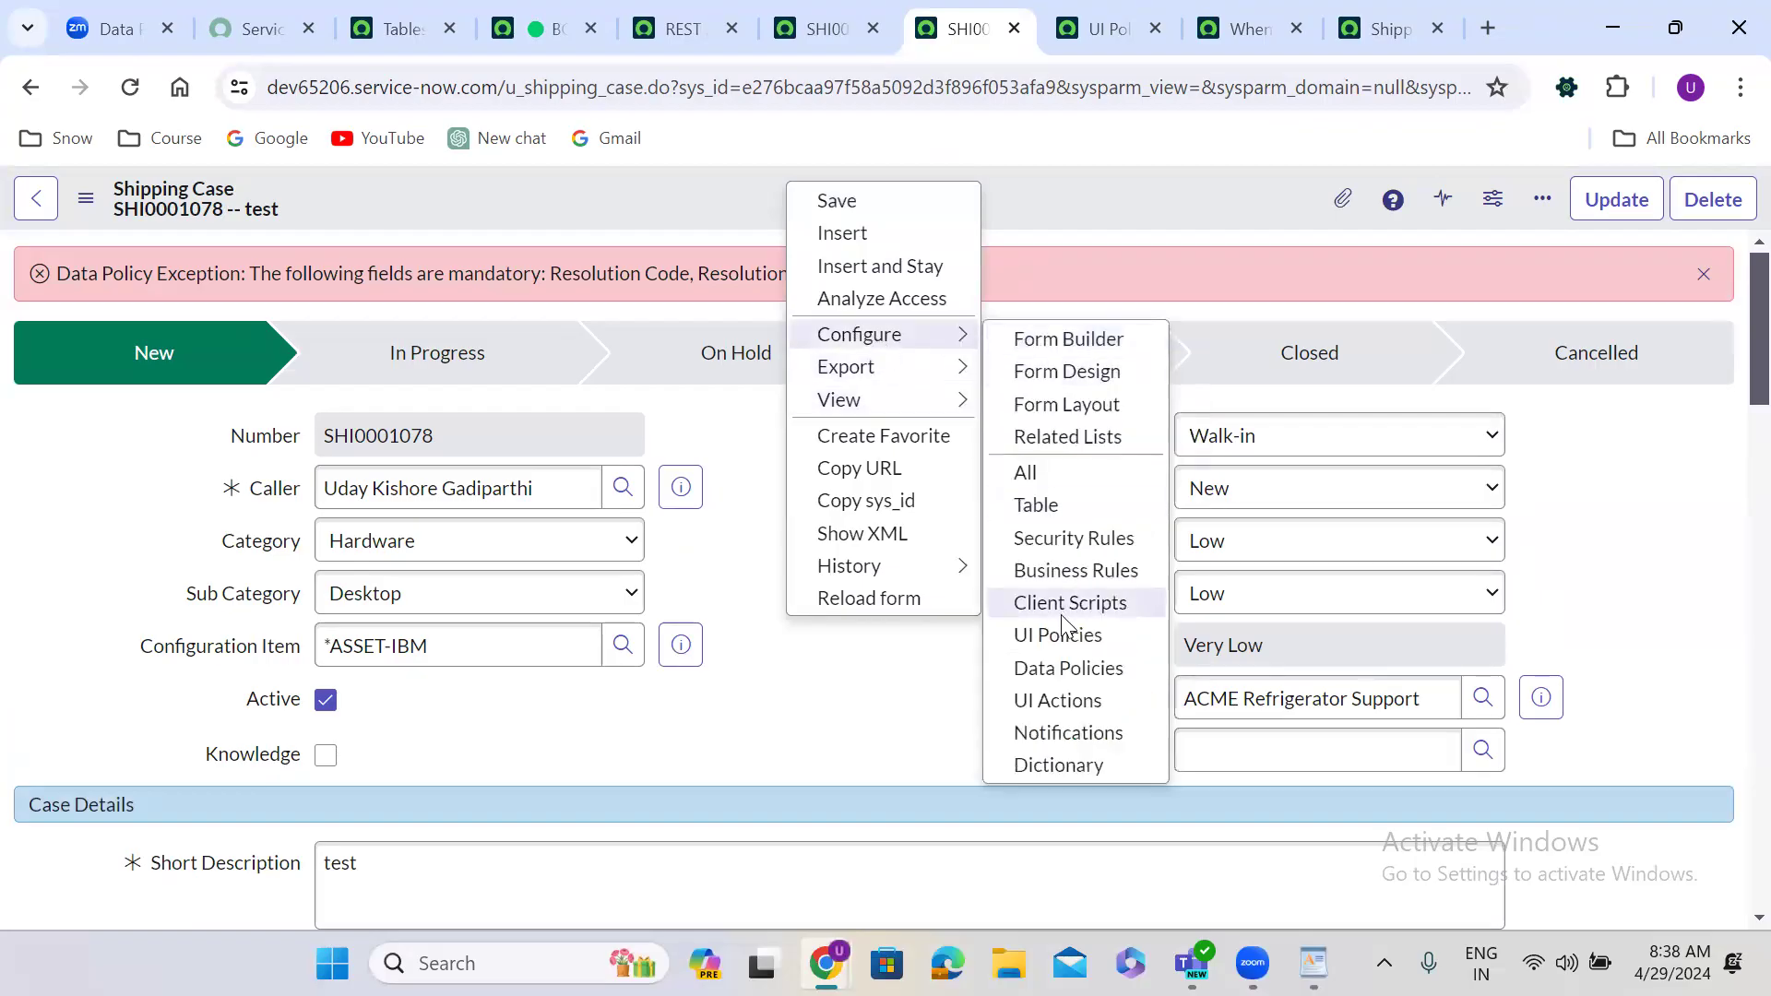
left_click(1070, 669)
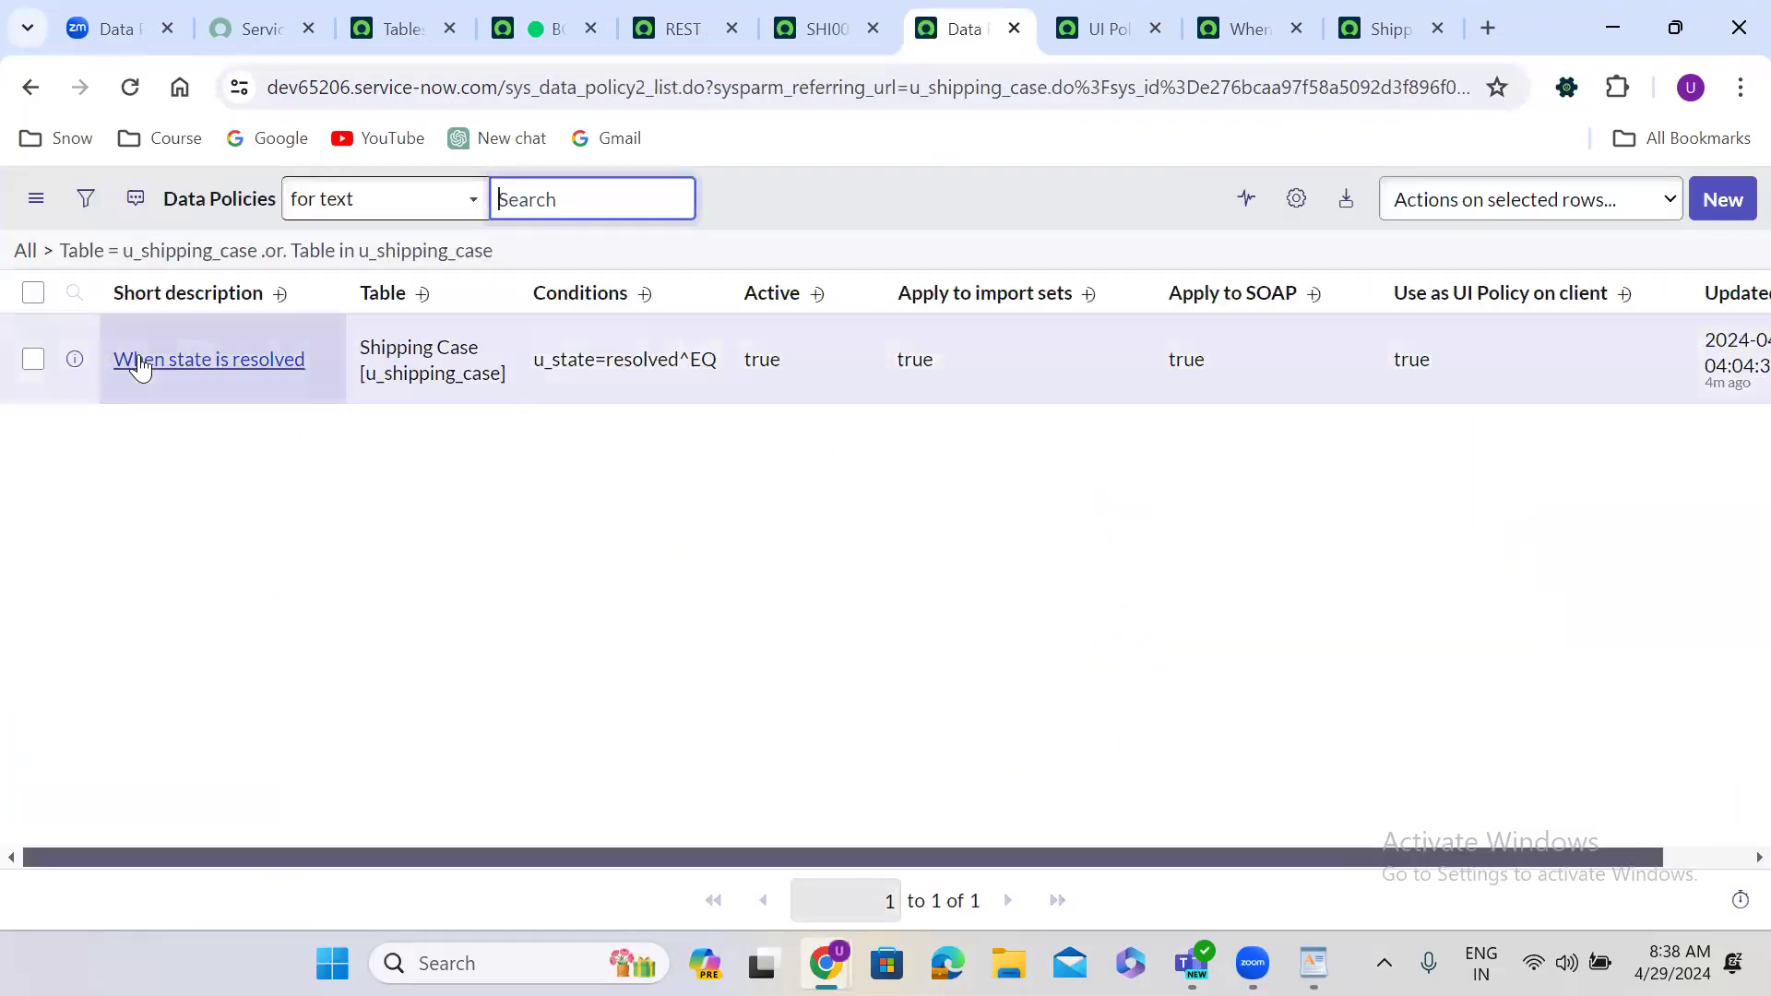
Step: Open the "When state is resolved" data policy in a new tab and review its options, condition and data policy rules
right_click(77, 365)
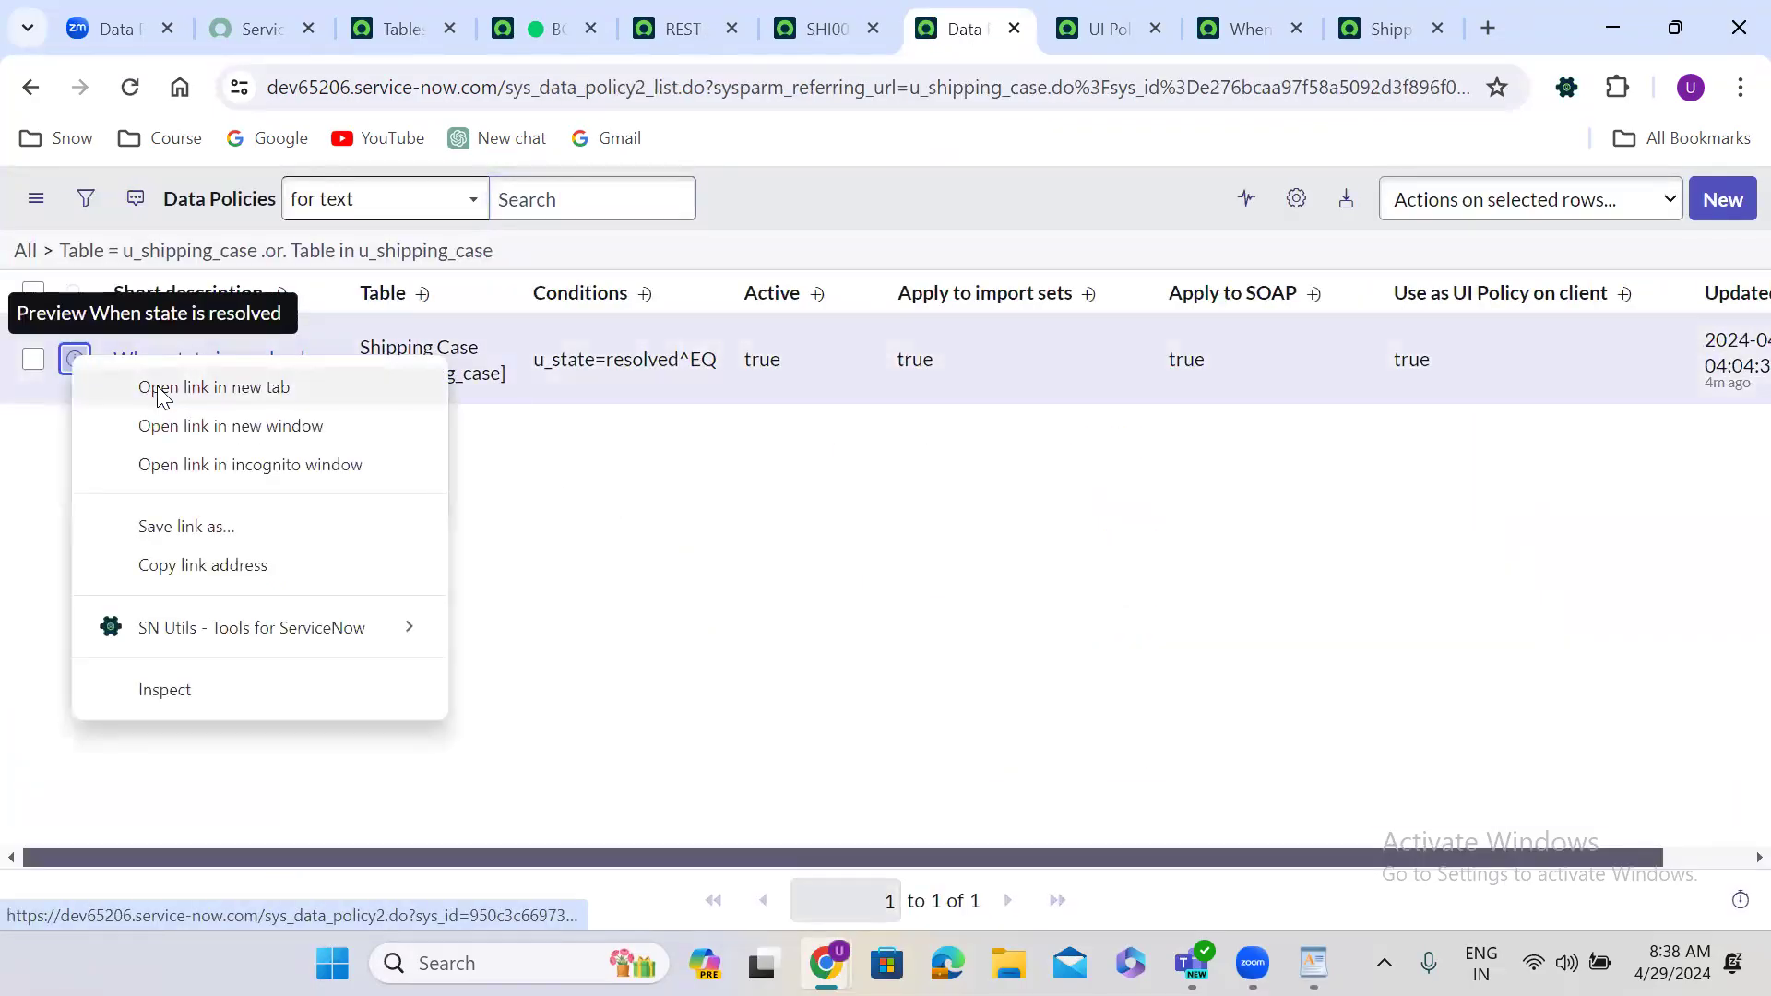
left_click(163, 388)
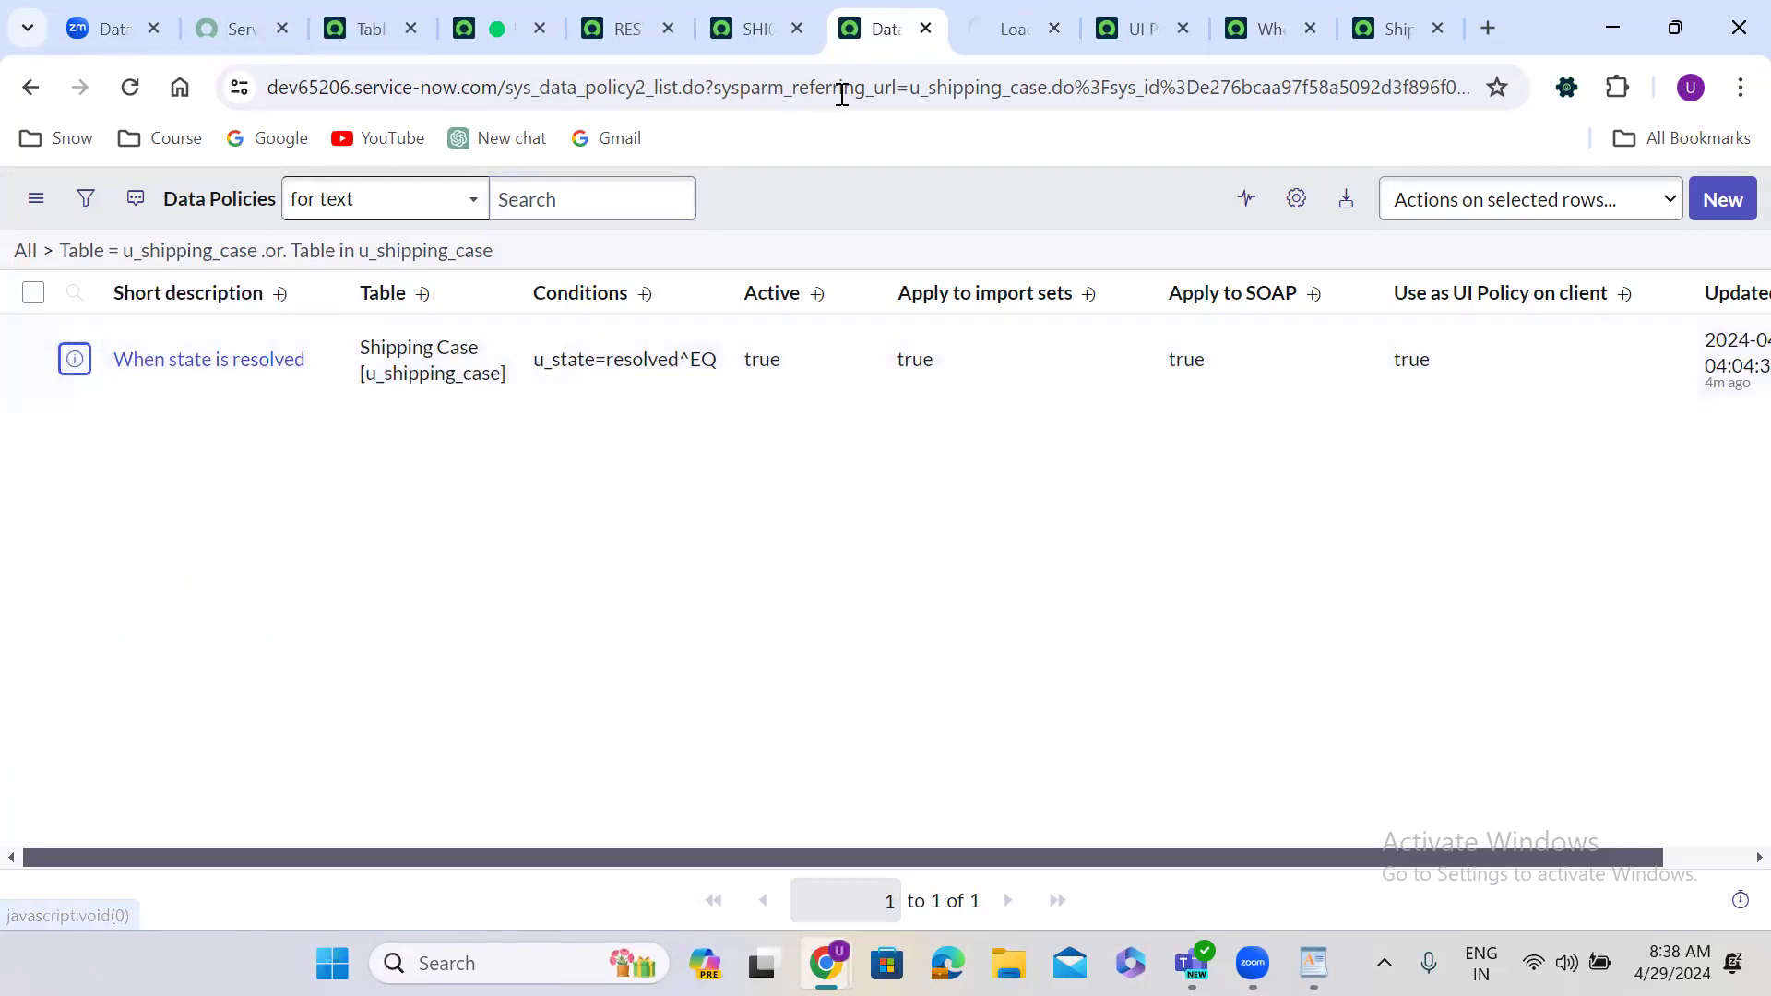
left_click(976, 21)
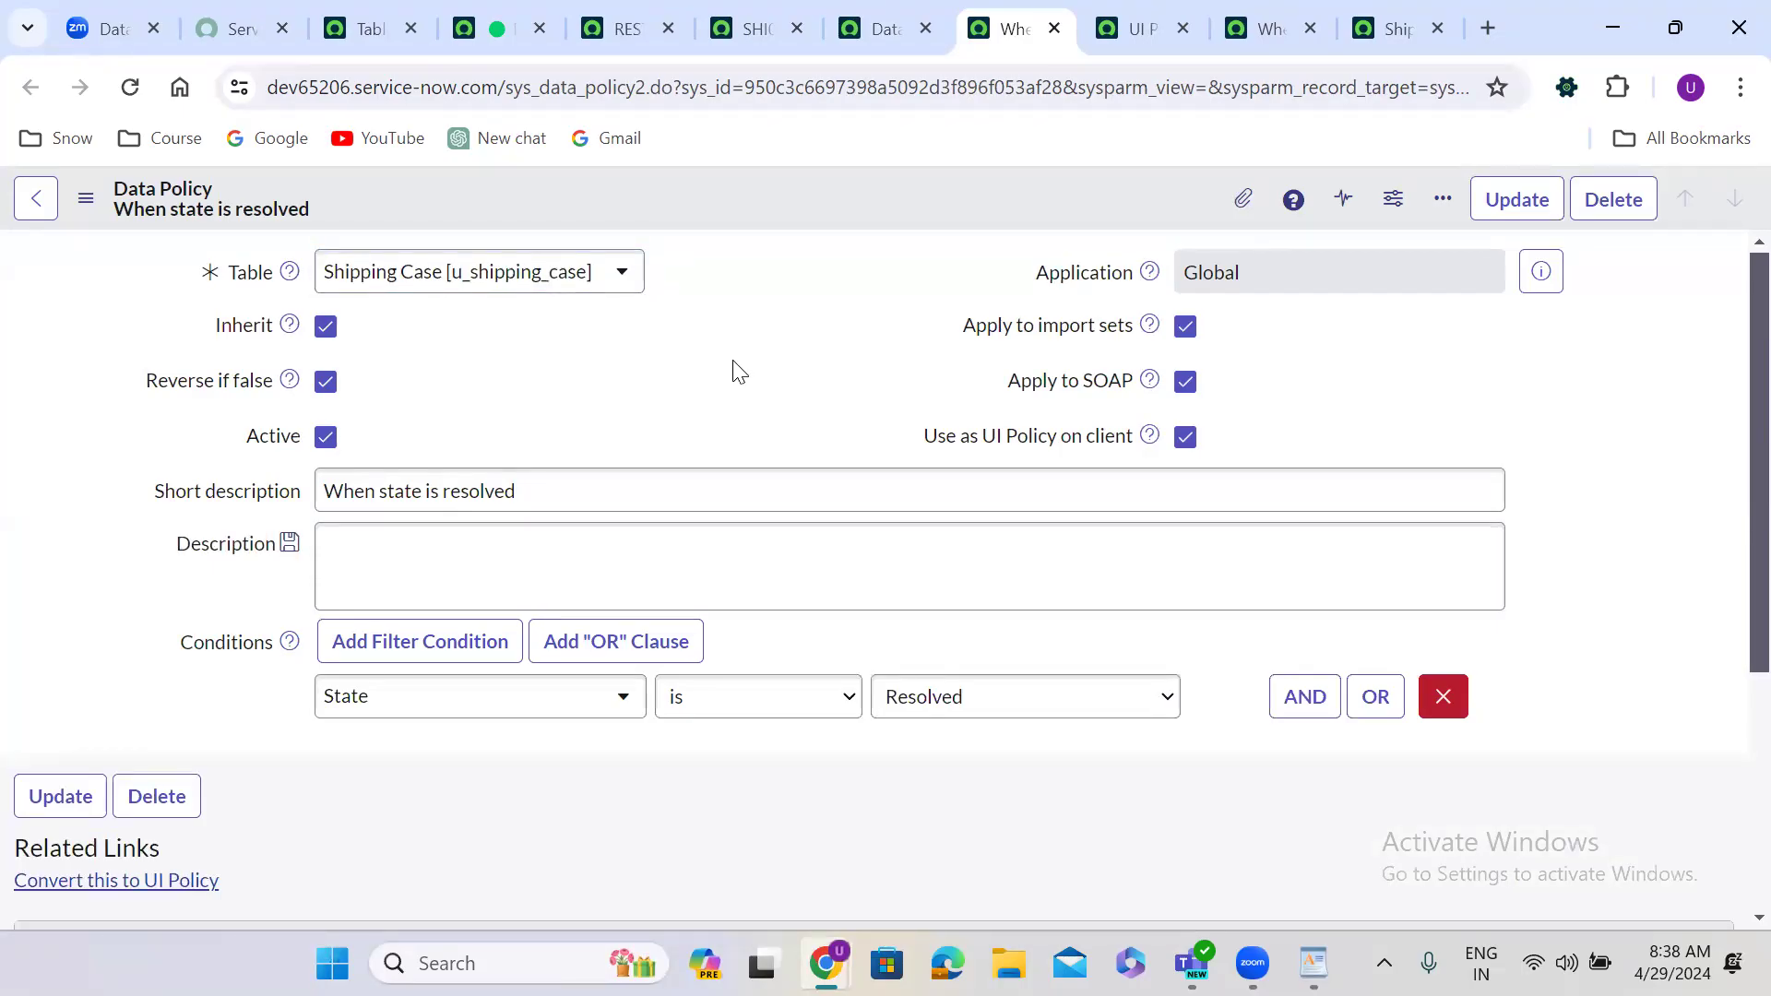
scroll(738, 369, "down", 1)
scroll(737, 368, "down", 4)
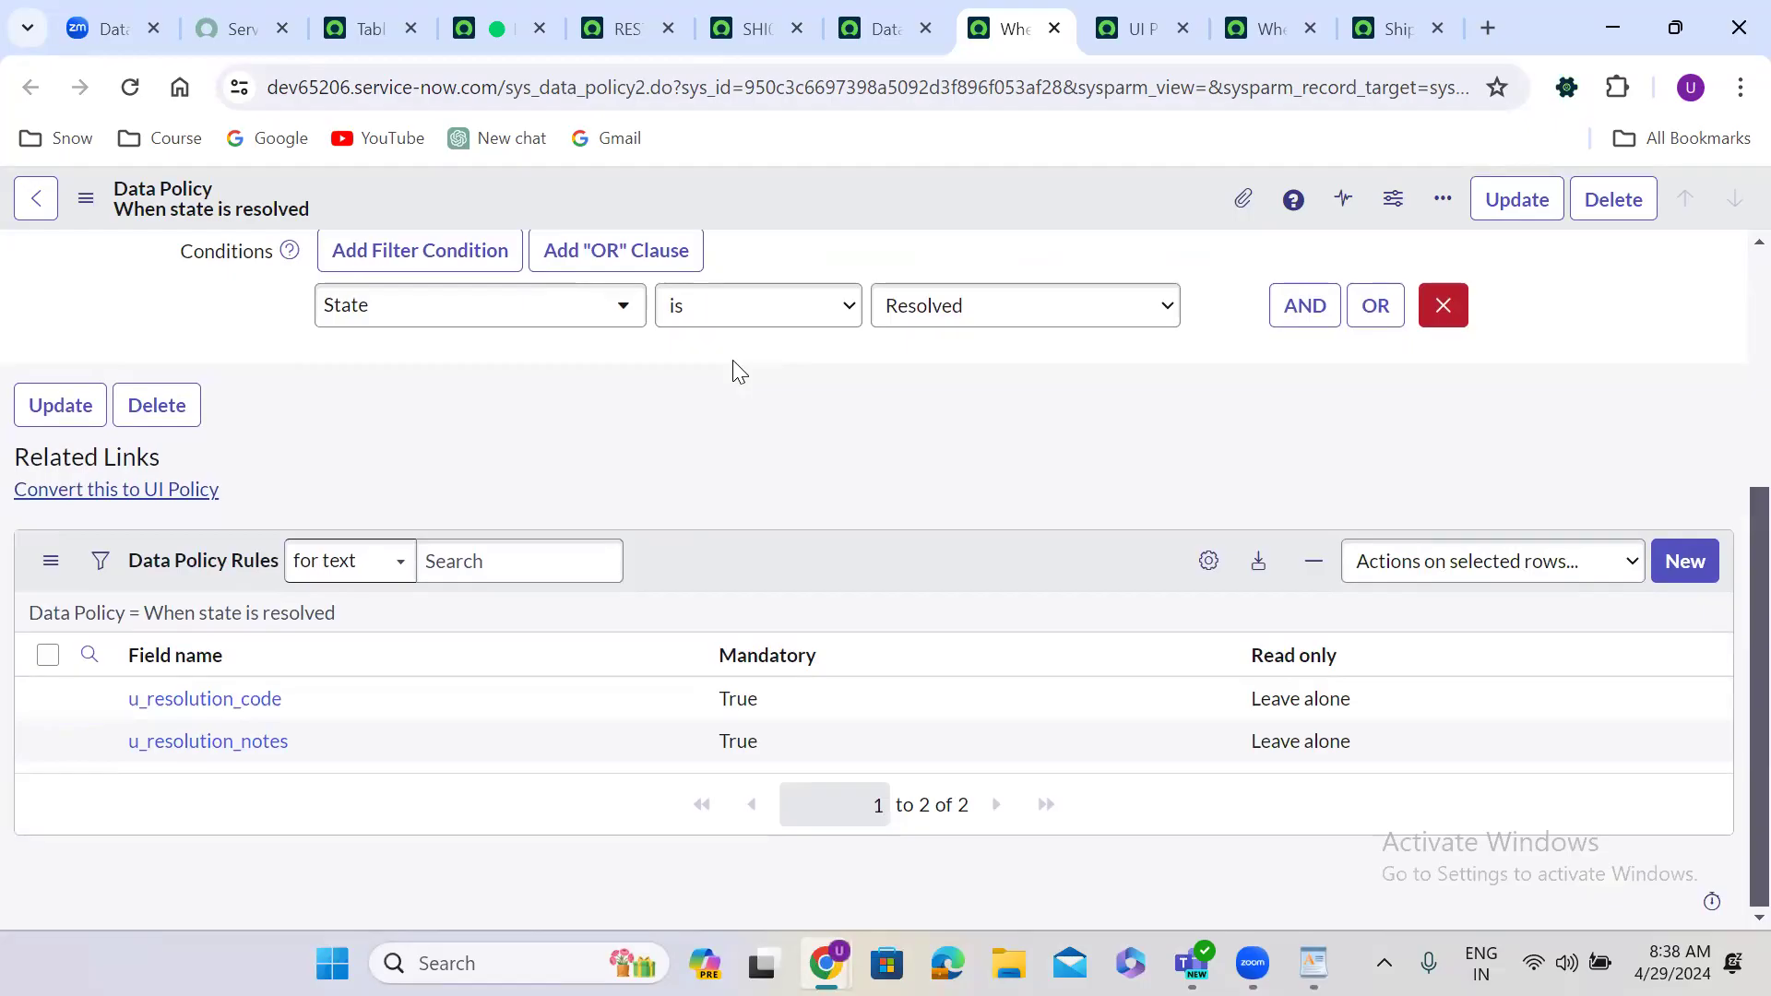
scroll(732, 362, "up", 1)
scroll(734, 369, "up", 4)
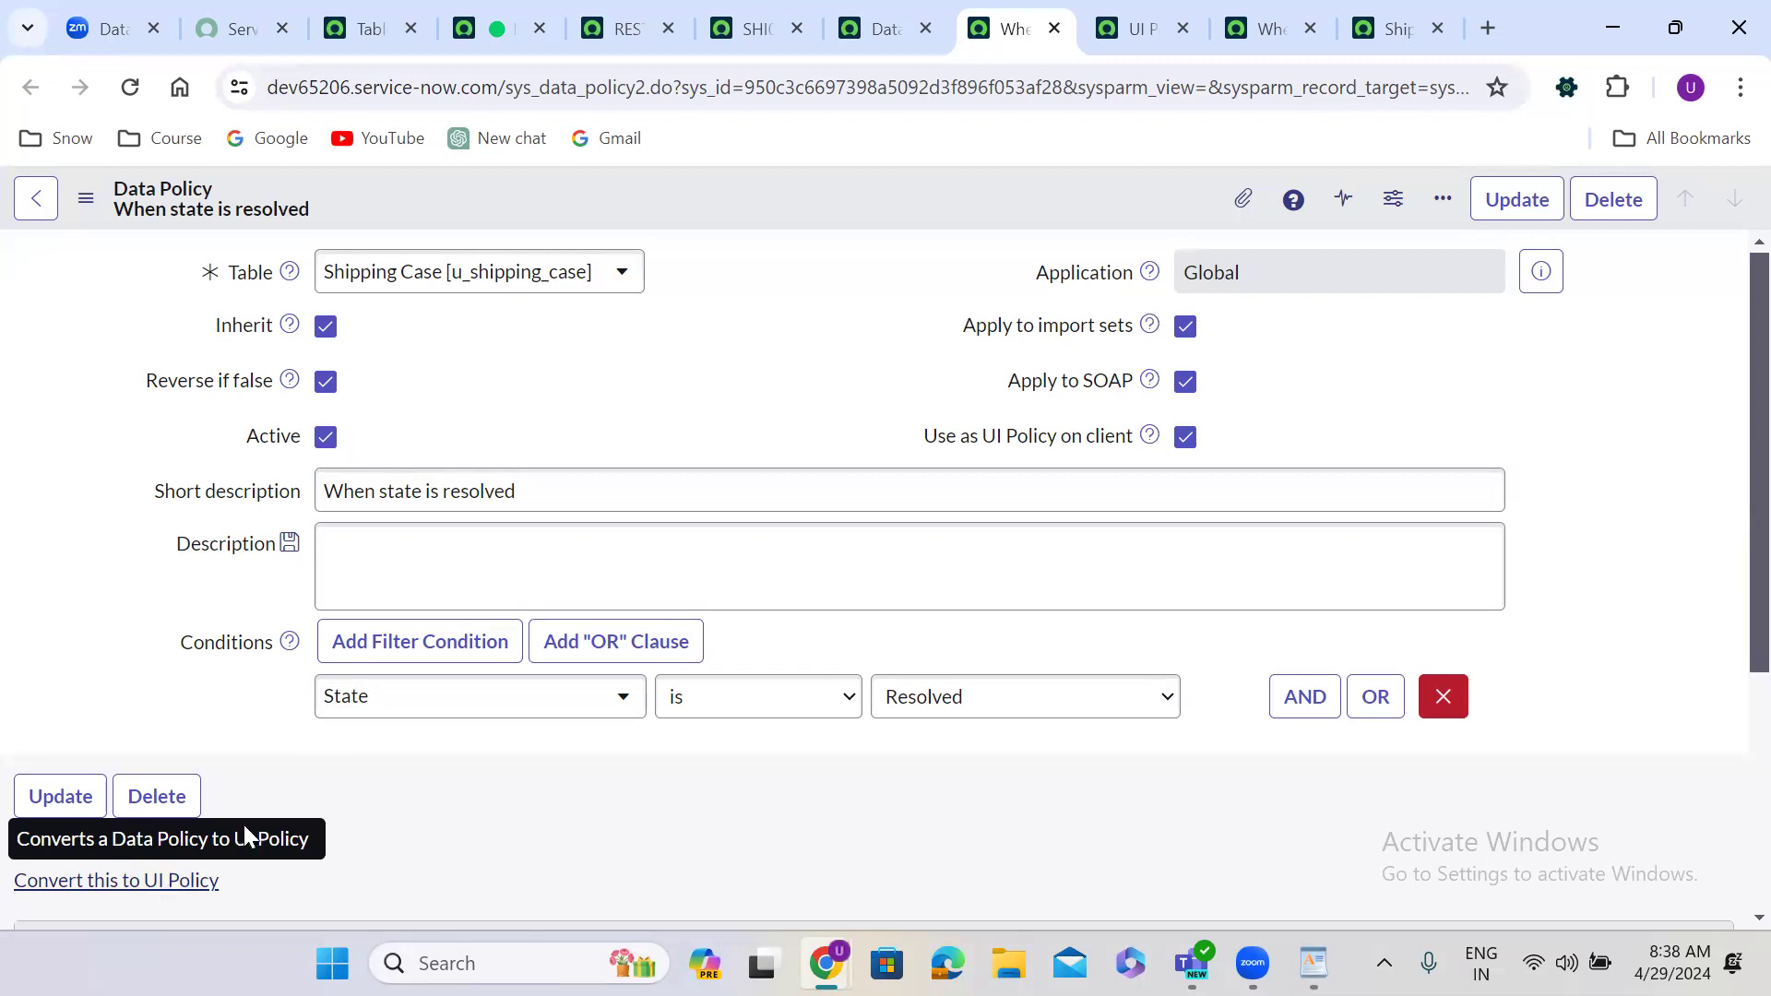
left_click(886, 27)
left_click(1726, 198)
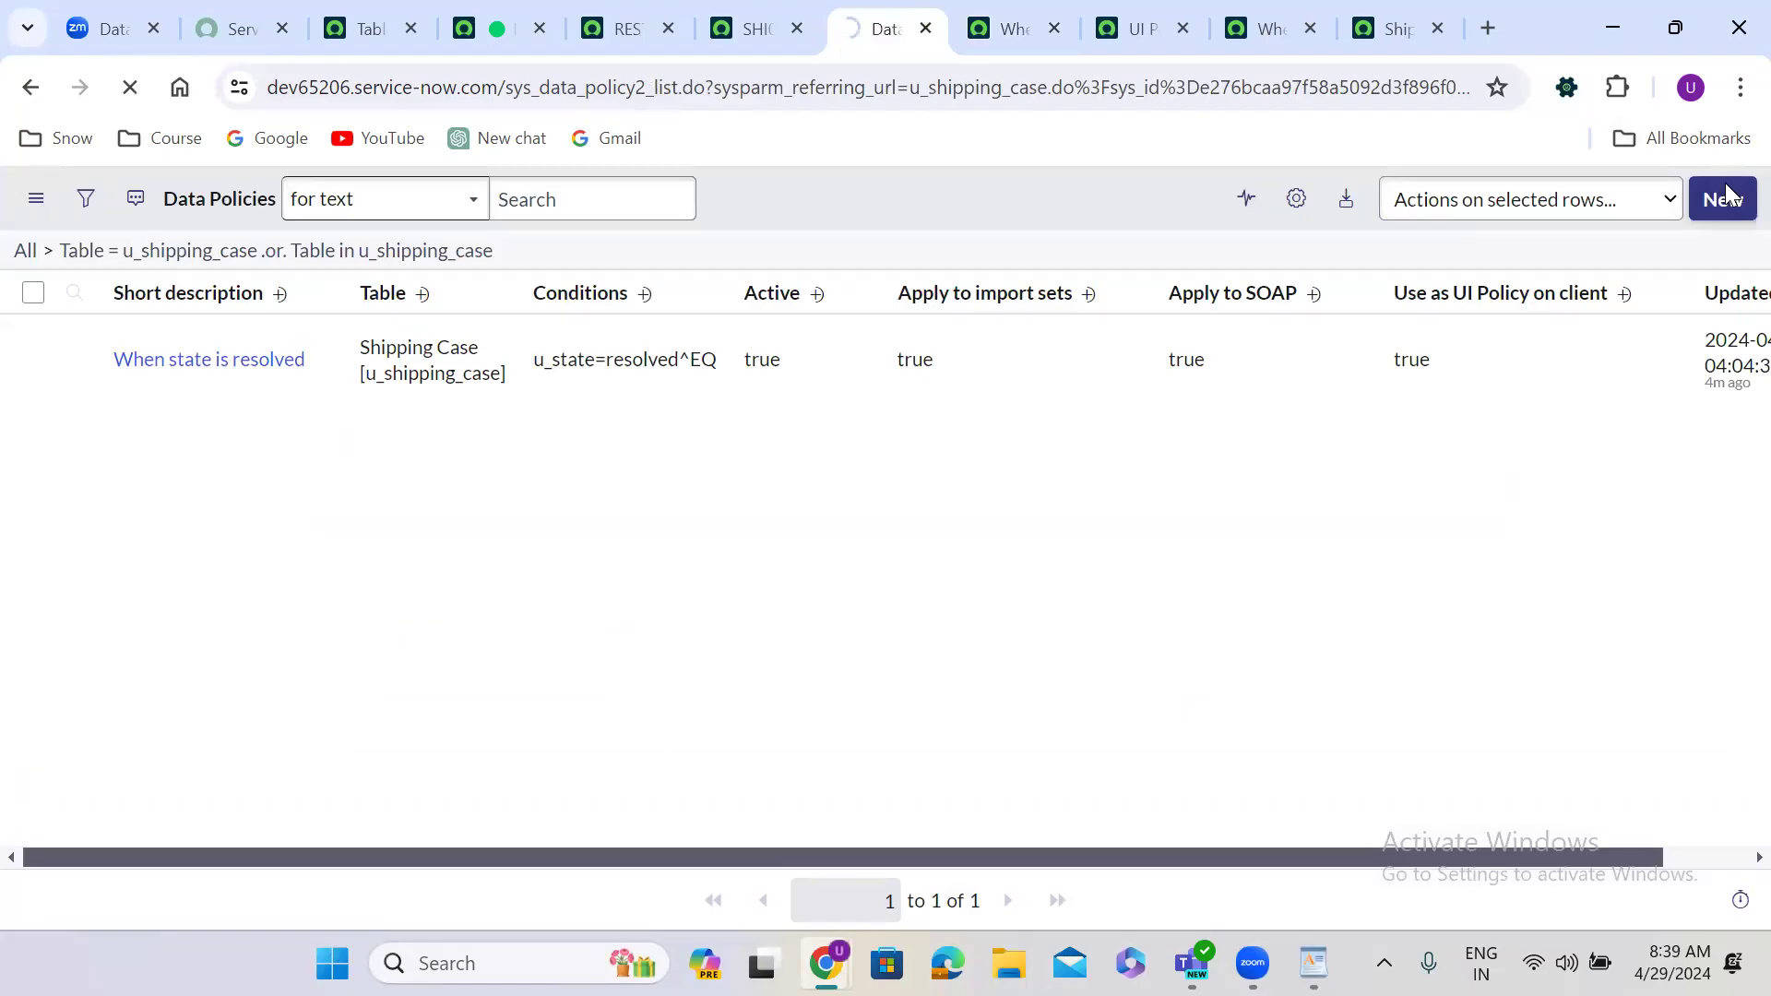
left_click(926, 29)
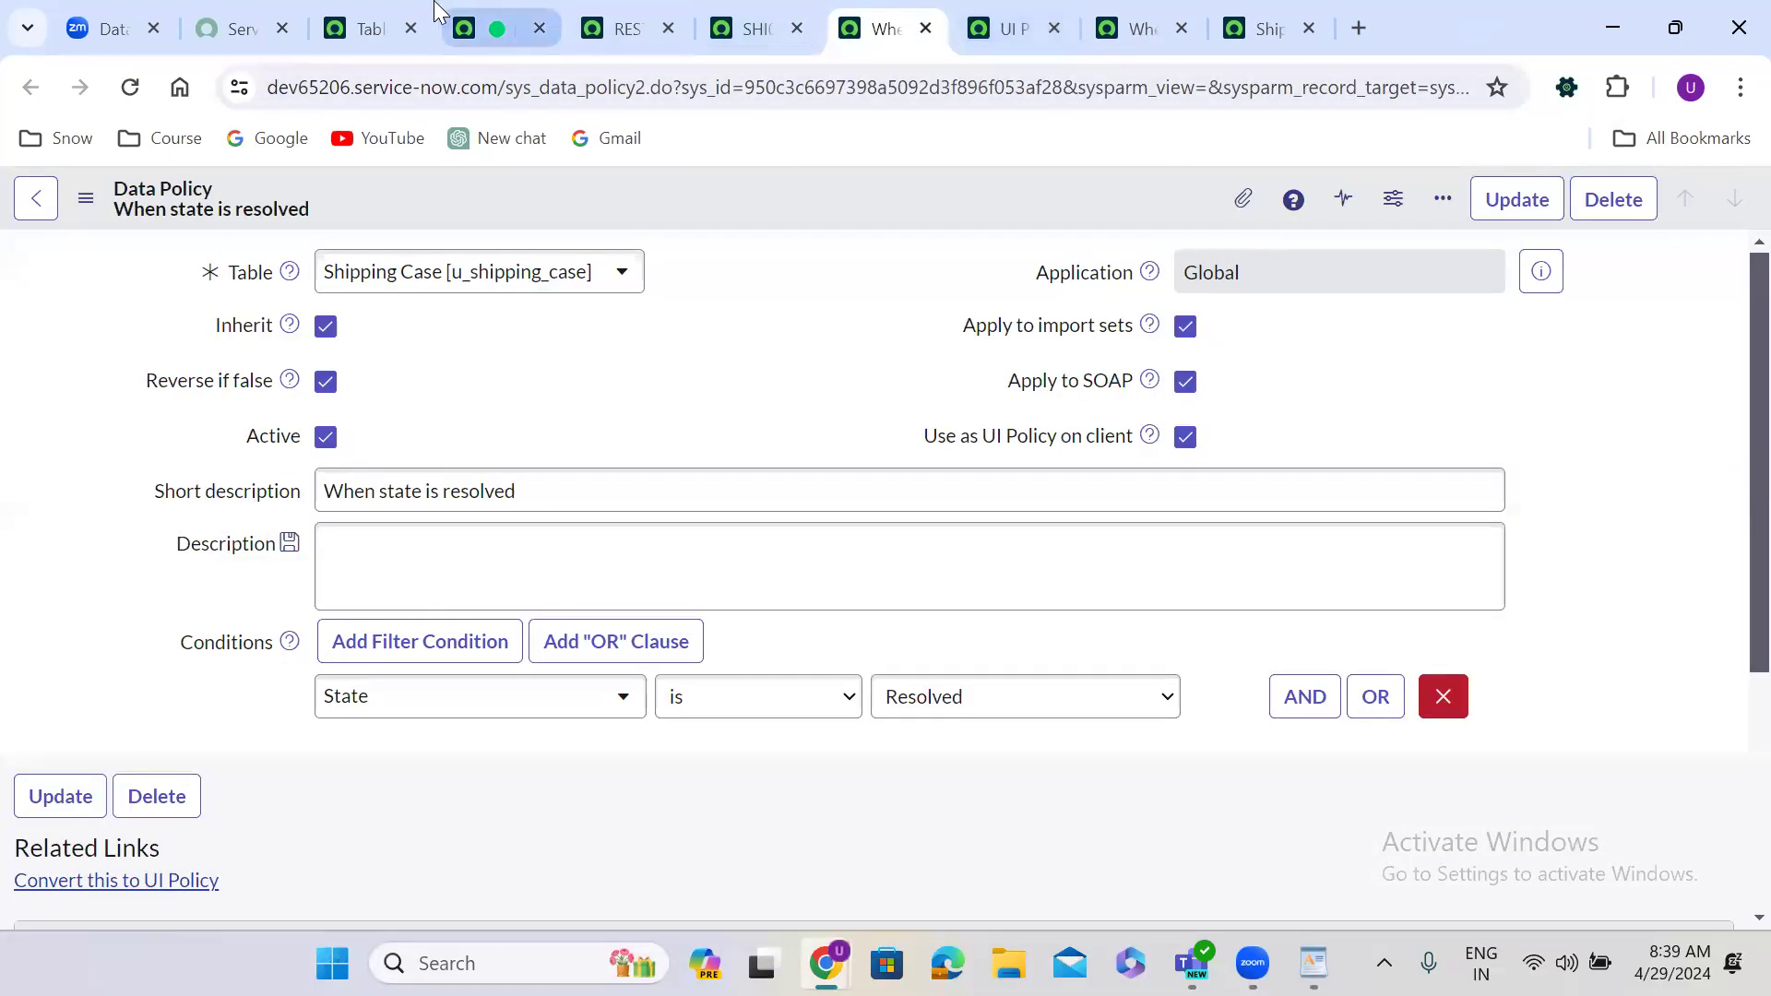
Step: Set the "test" shipping case's State to Closed without saving, and check which resolution information fields are mandatory
left_click(376, 11)
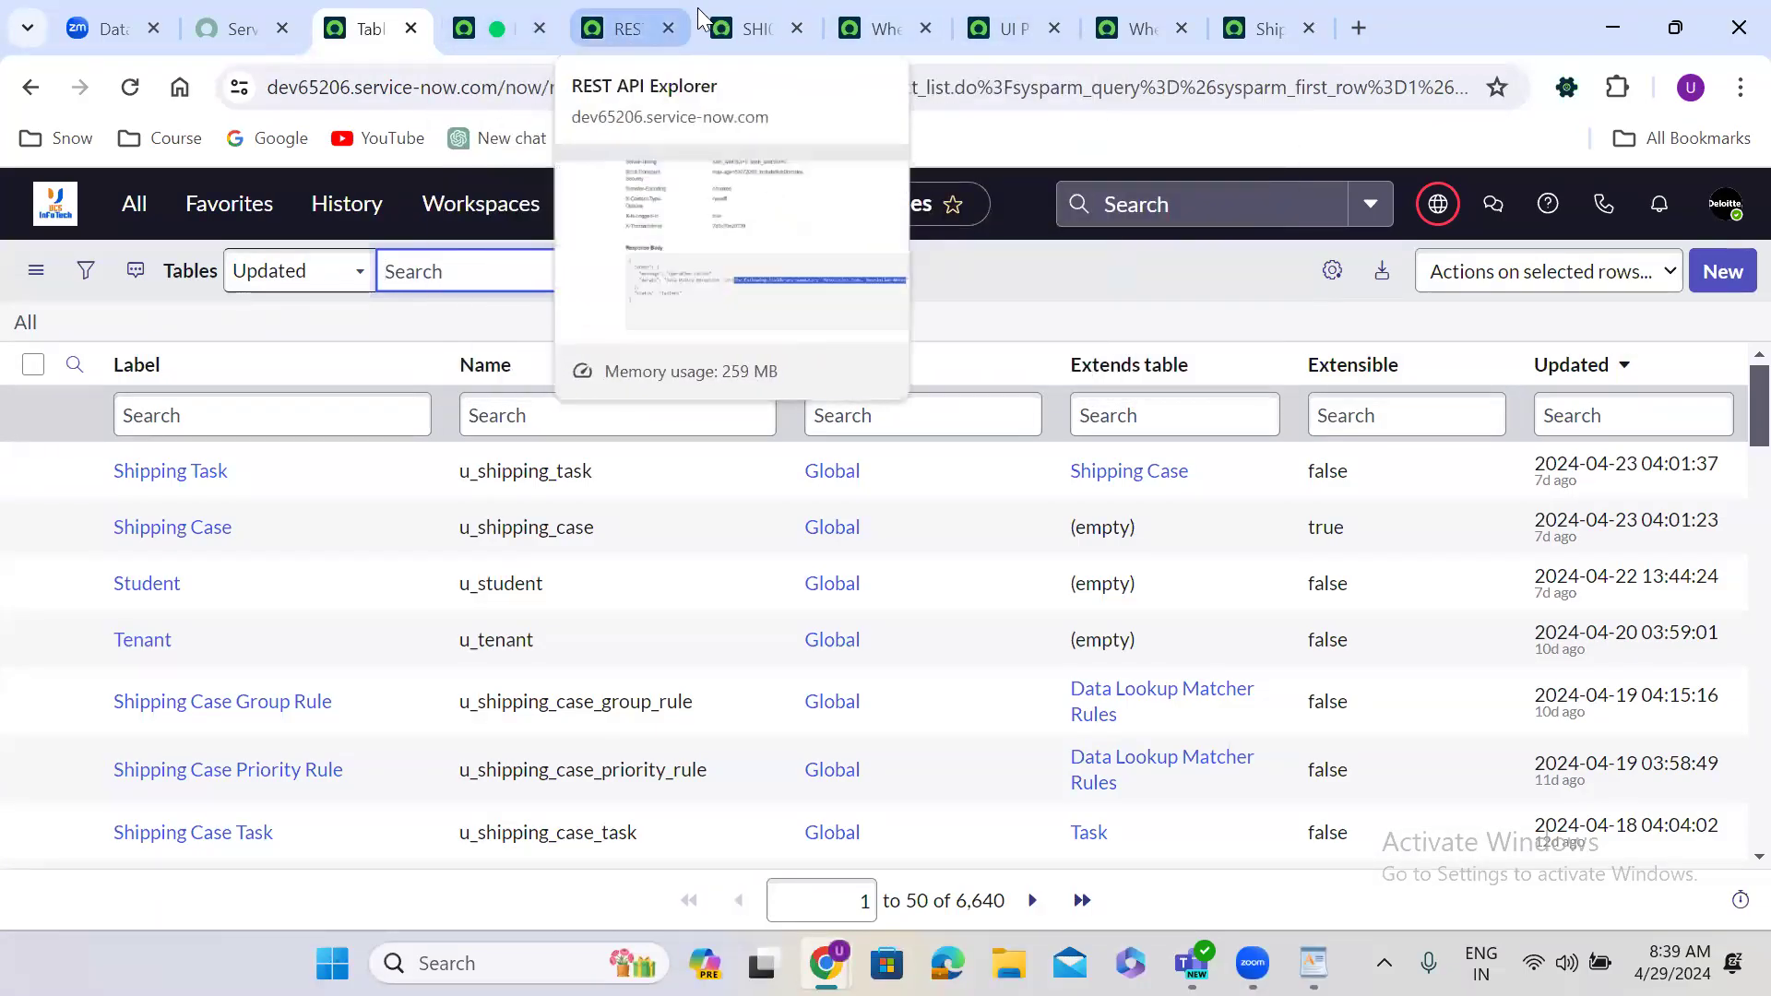
left_click(772, 26)
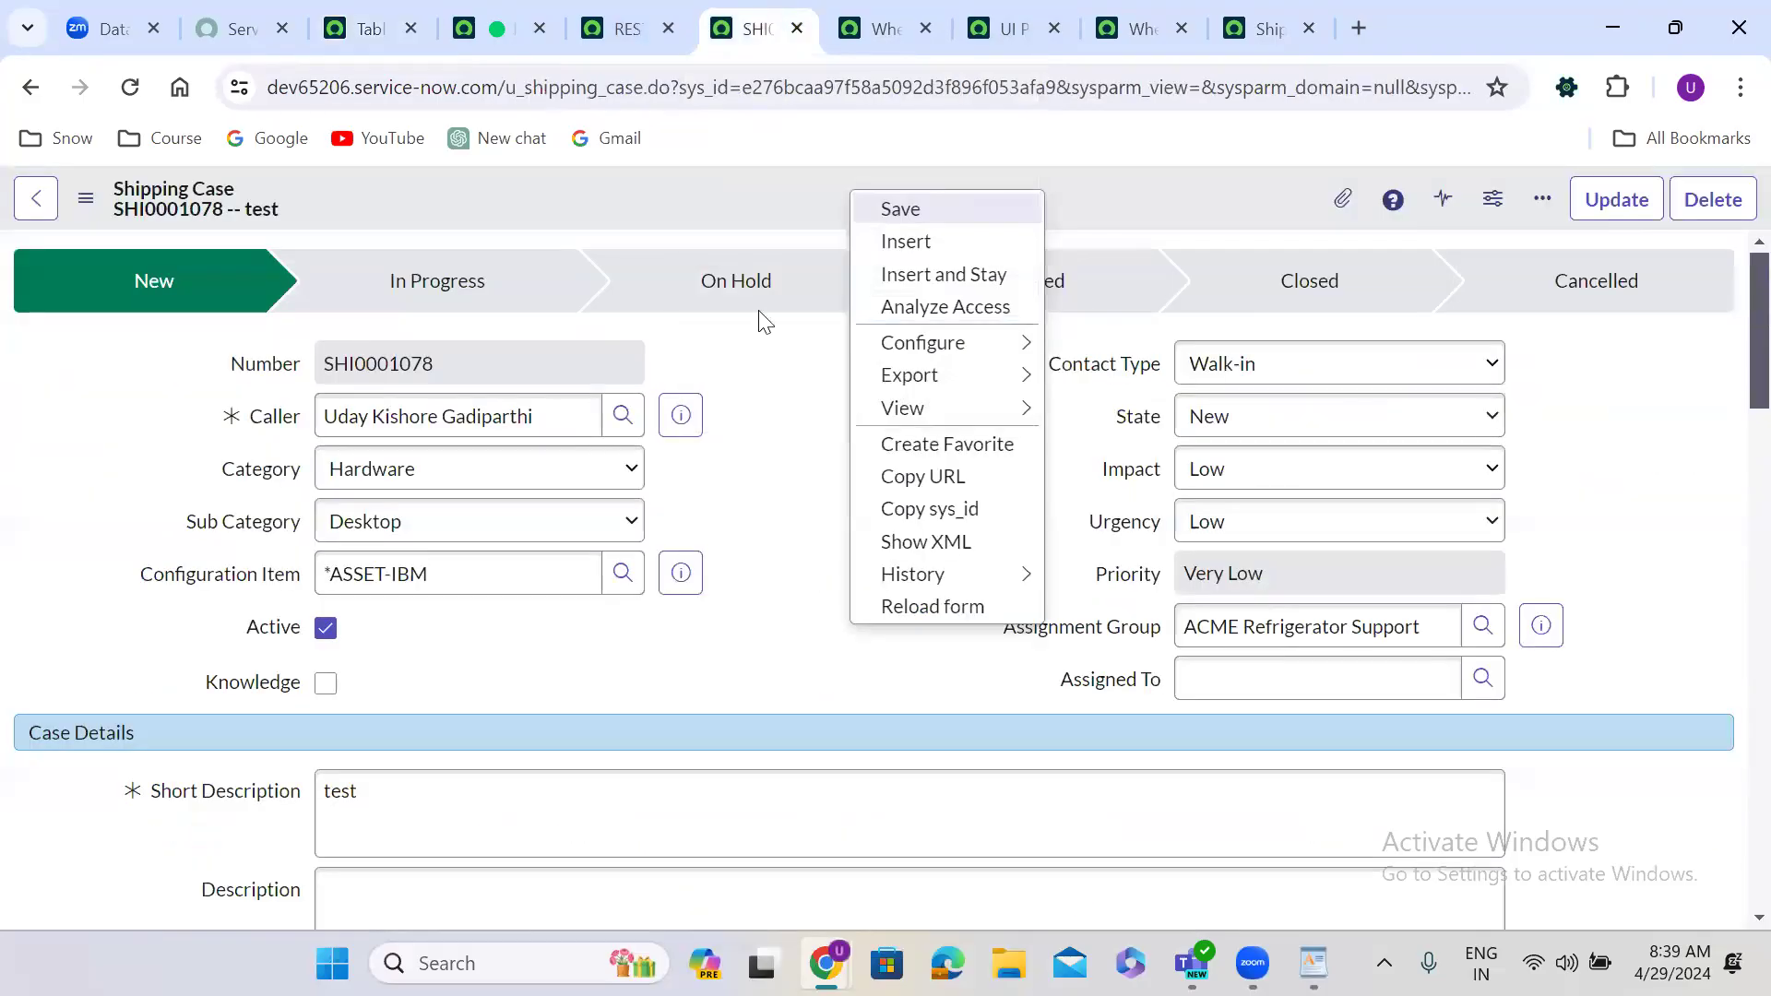
left_click(743, 392)
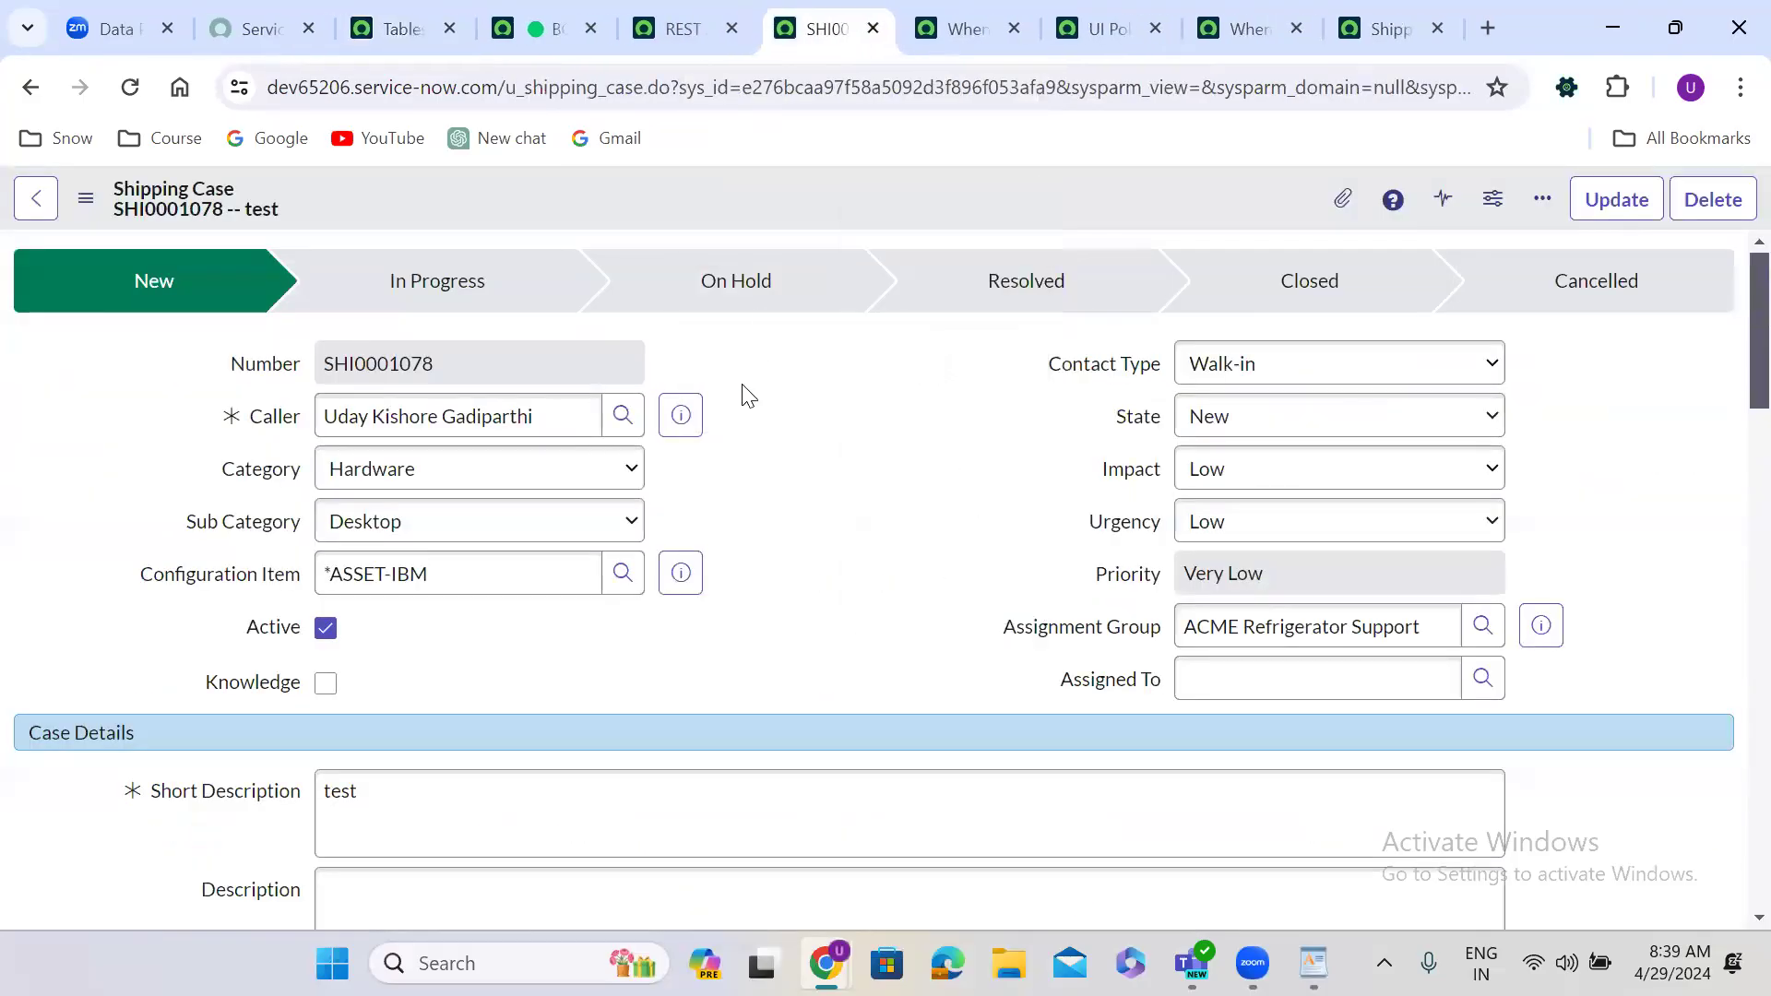
left_click(1216, 418)
left_click(1257, 572)
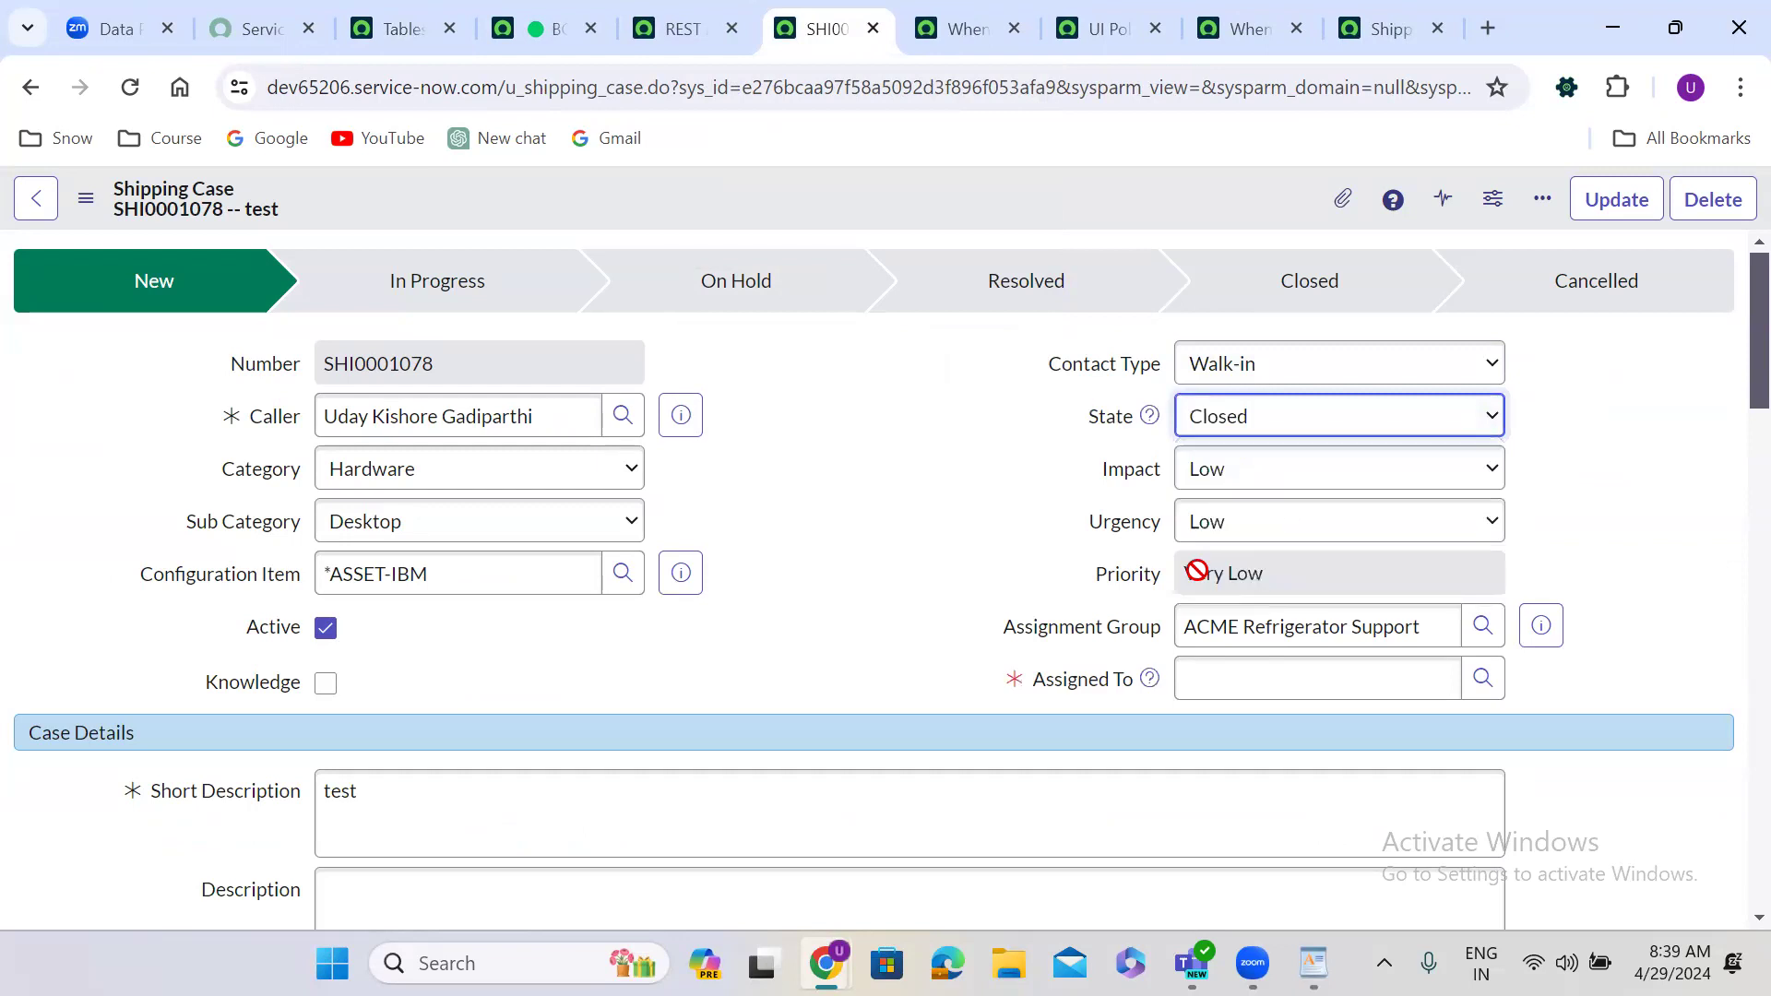
scroll(806, 591, "down", 7)
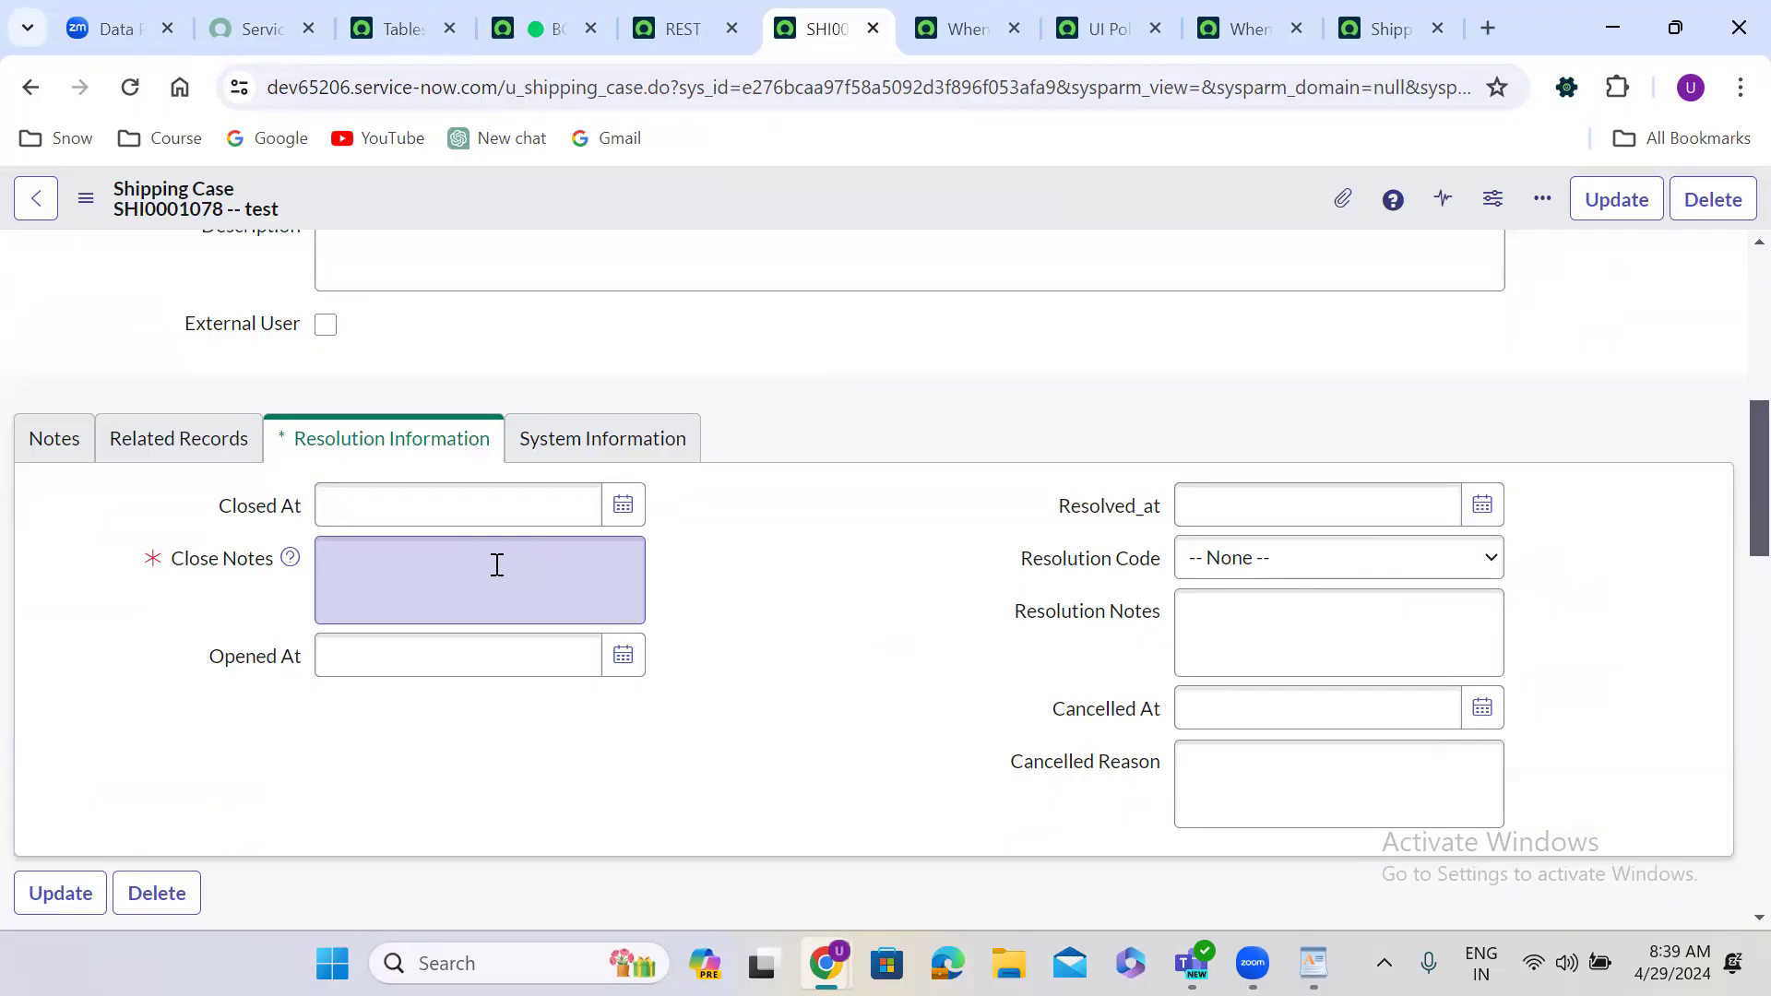
Step: Change the u_state value in the background script to 'closed'
left_click(510, 23)
double_click(347, 774)
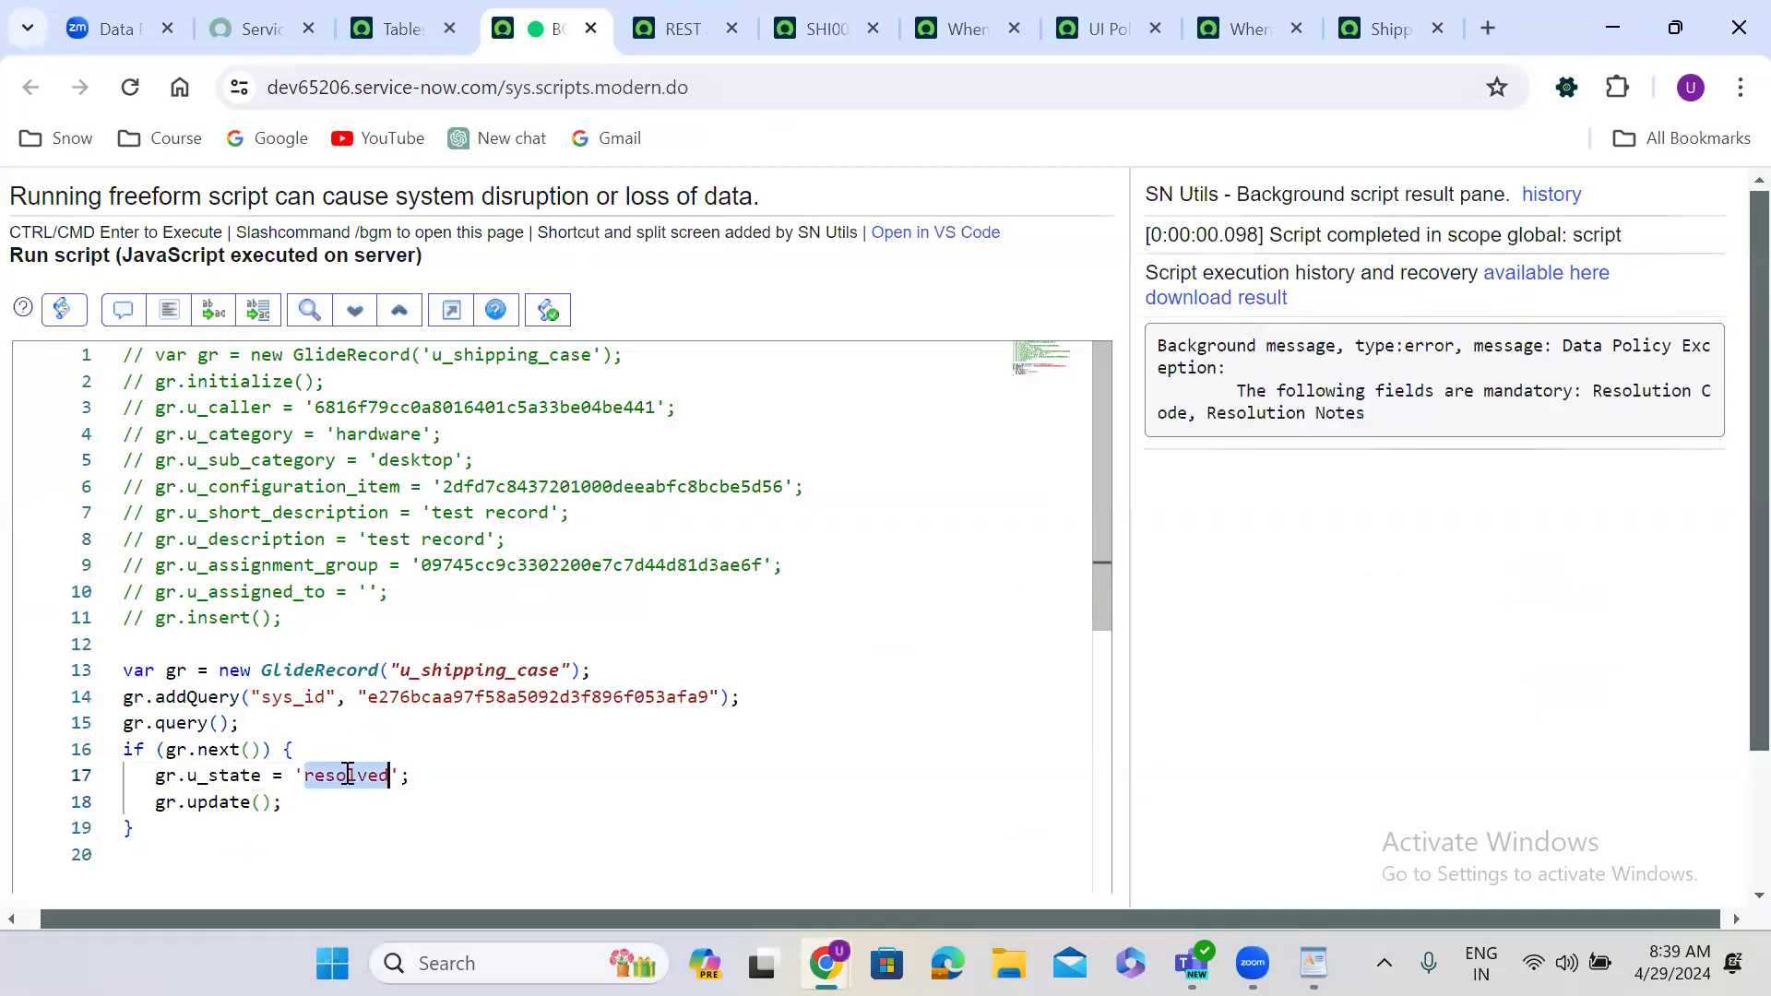
type("closed")
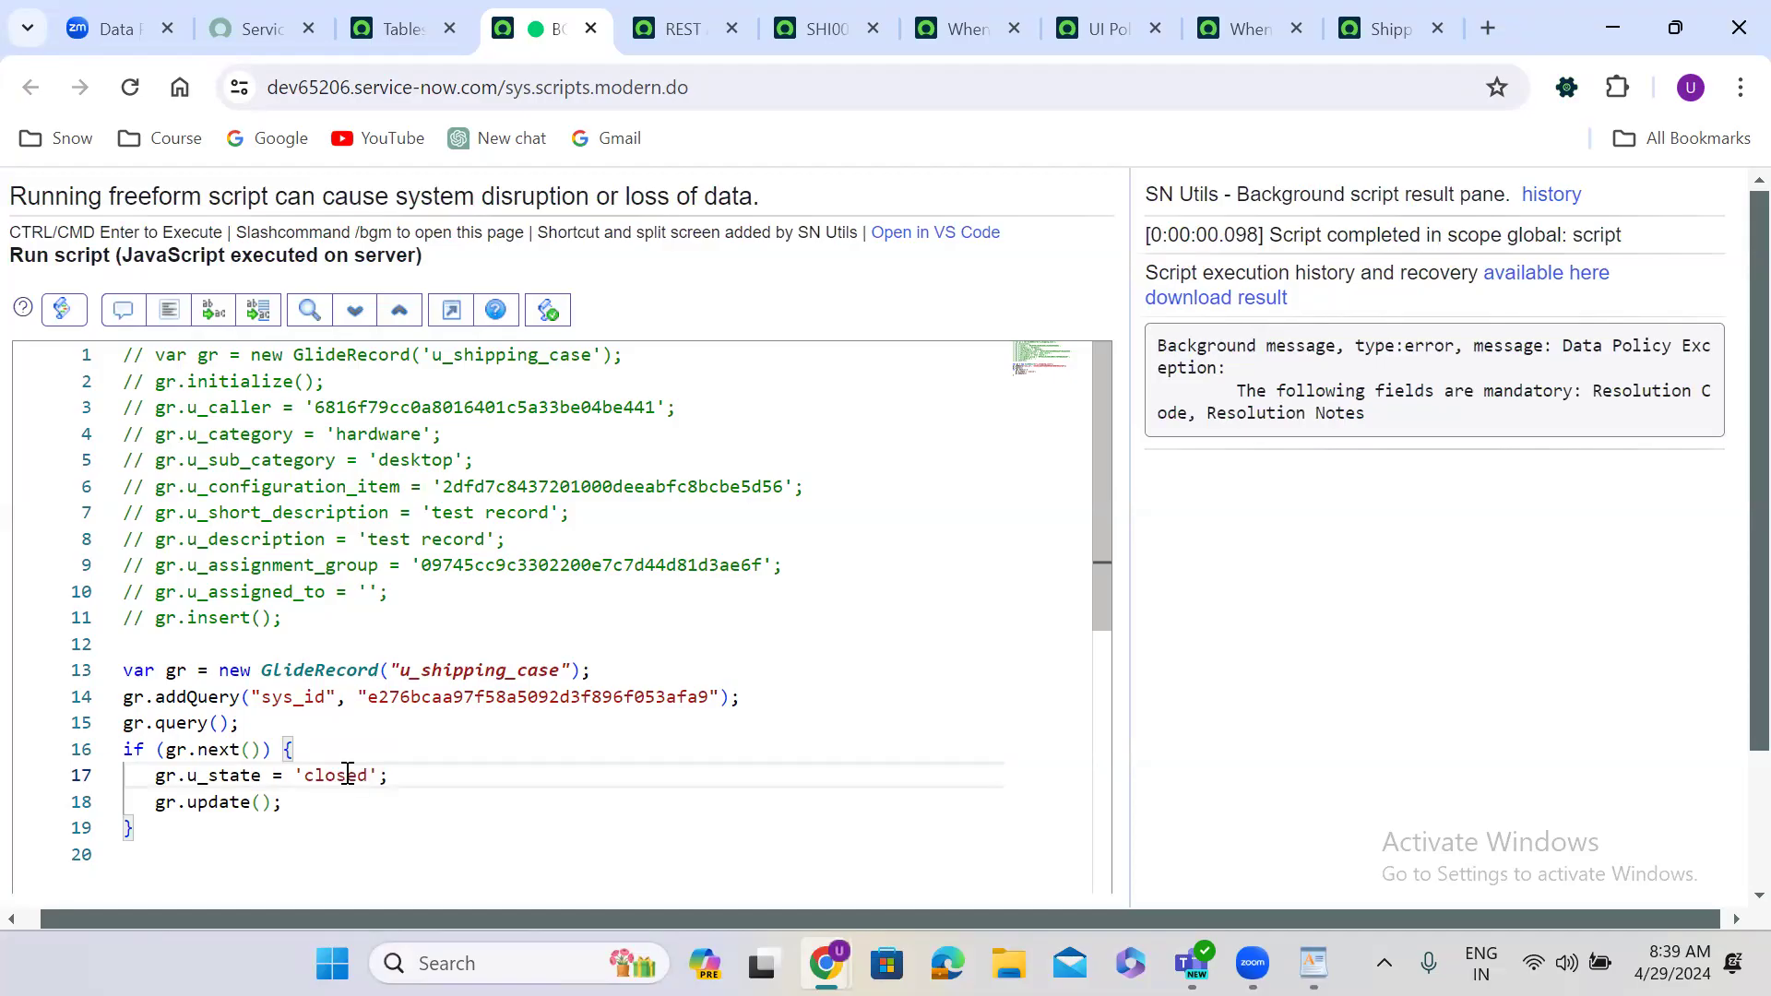
Step: Run the background script that sets the shipping case to closed, and check the State on the "test" case record
scroll(1117, 752, "down", 2)
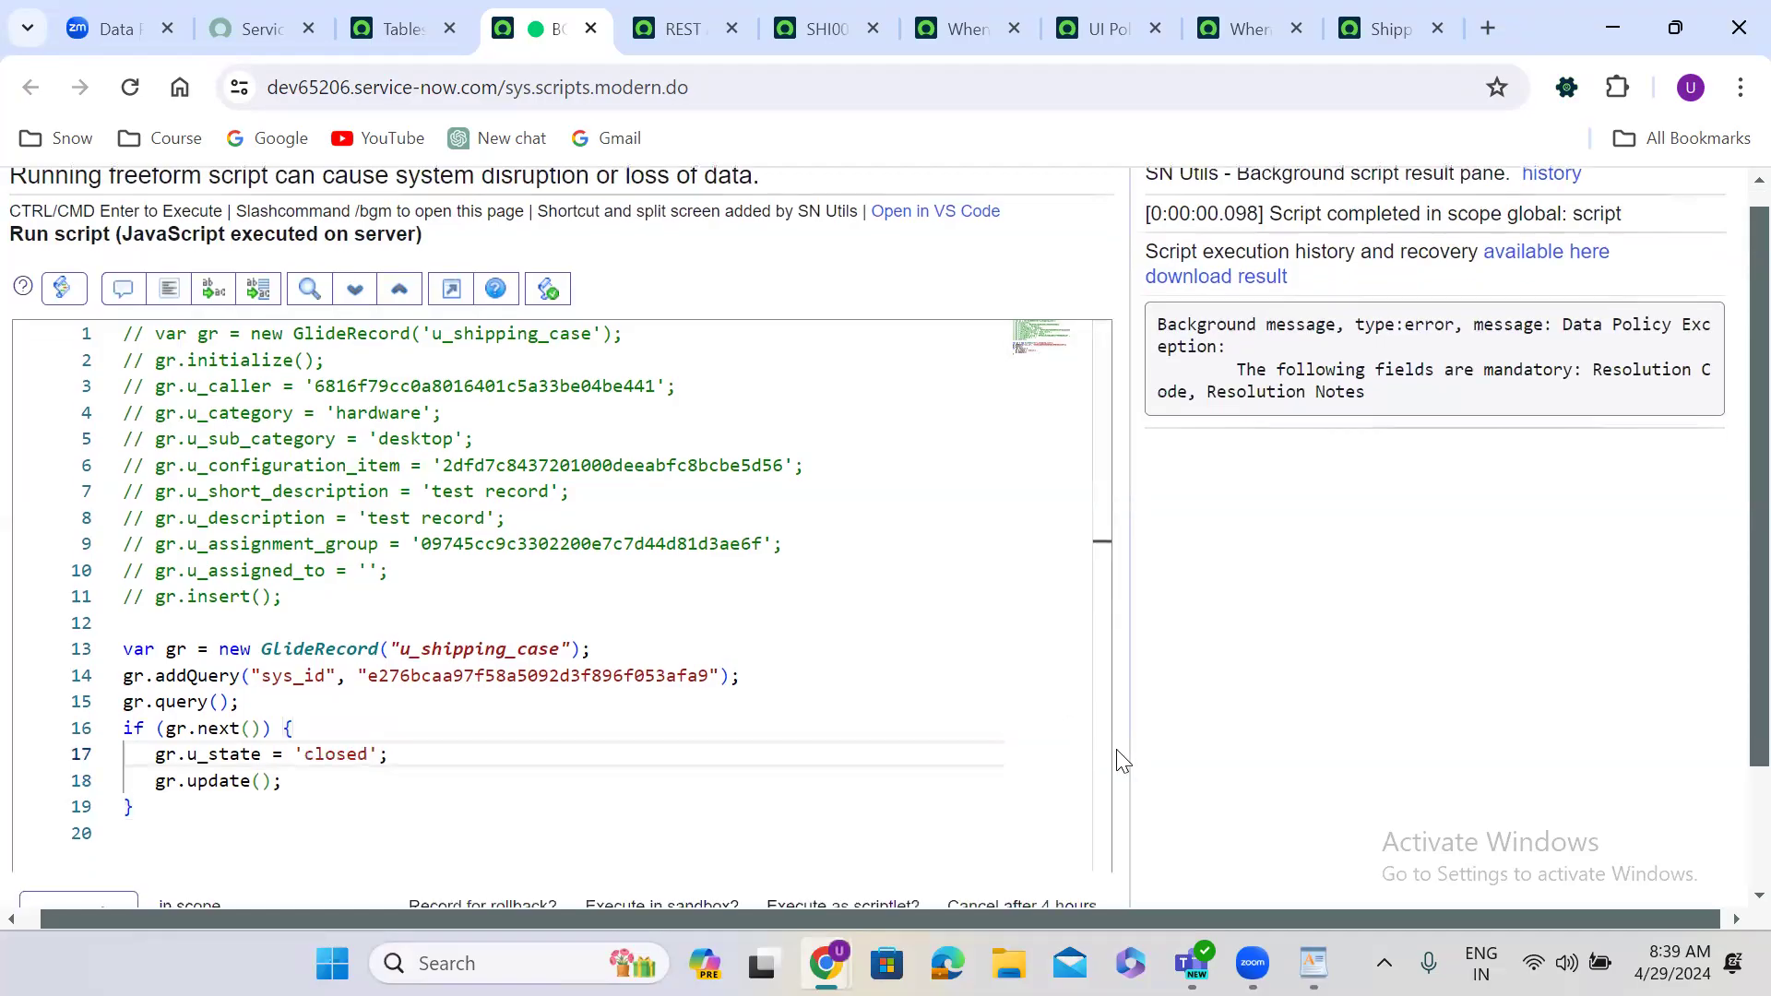
left_click(73, 764)
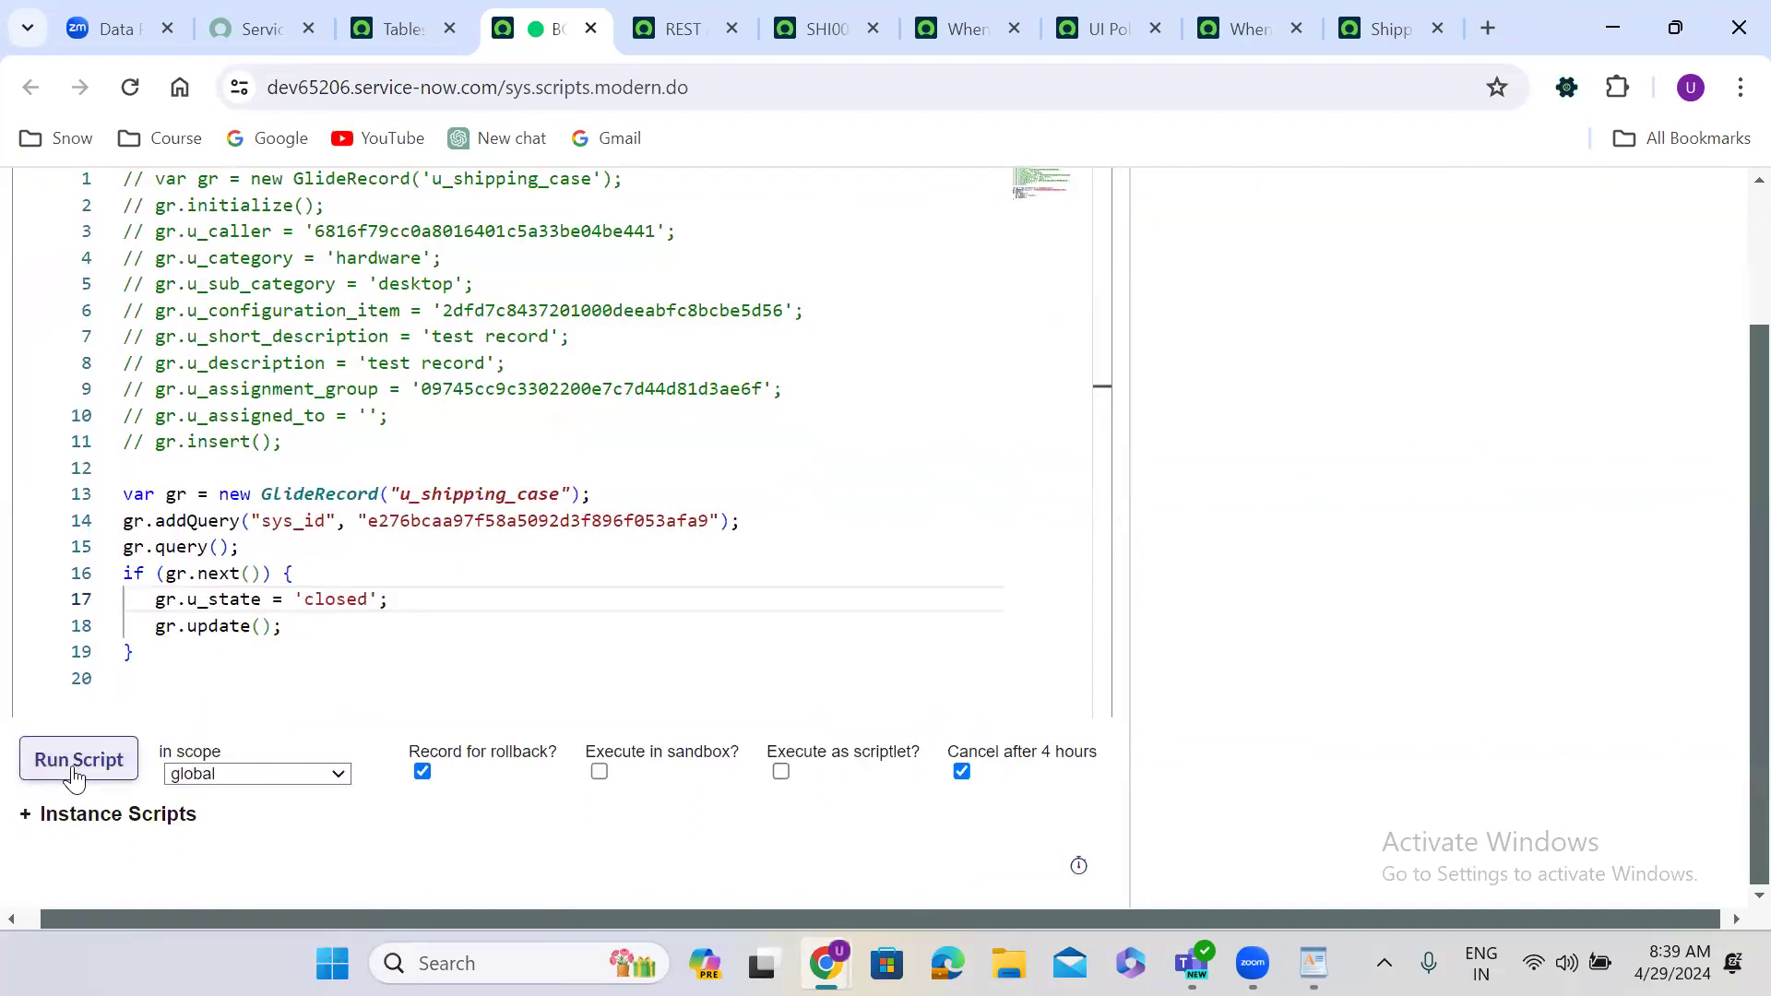
left_click(828, 9)
scroll(1728, 273, "up", 7)
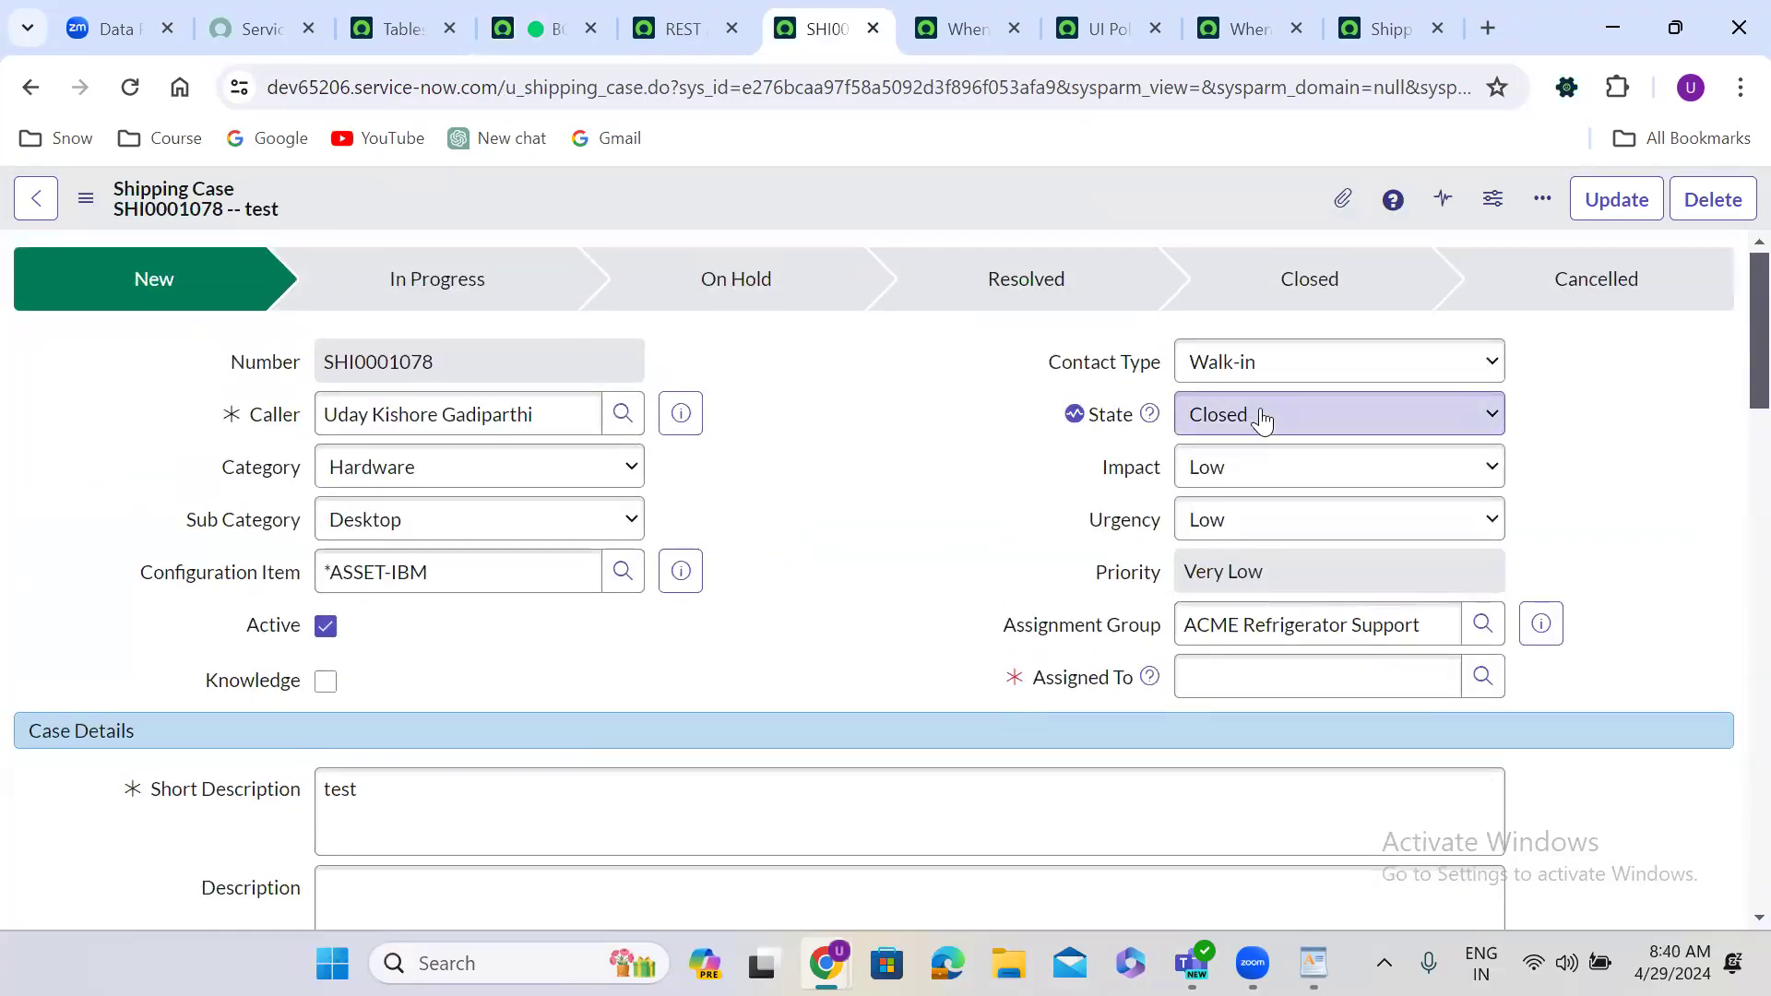
Step: Set the "test" shipping case's State back to New and save the record
left_click(1263, 418)
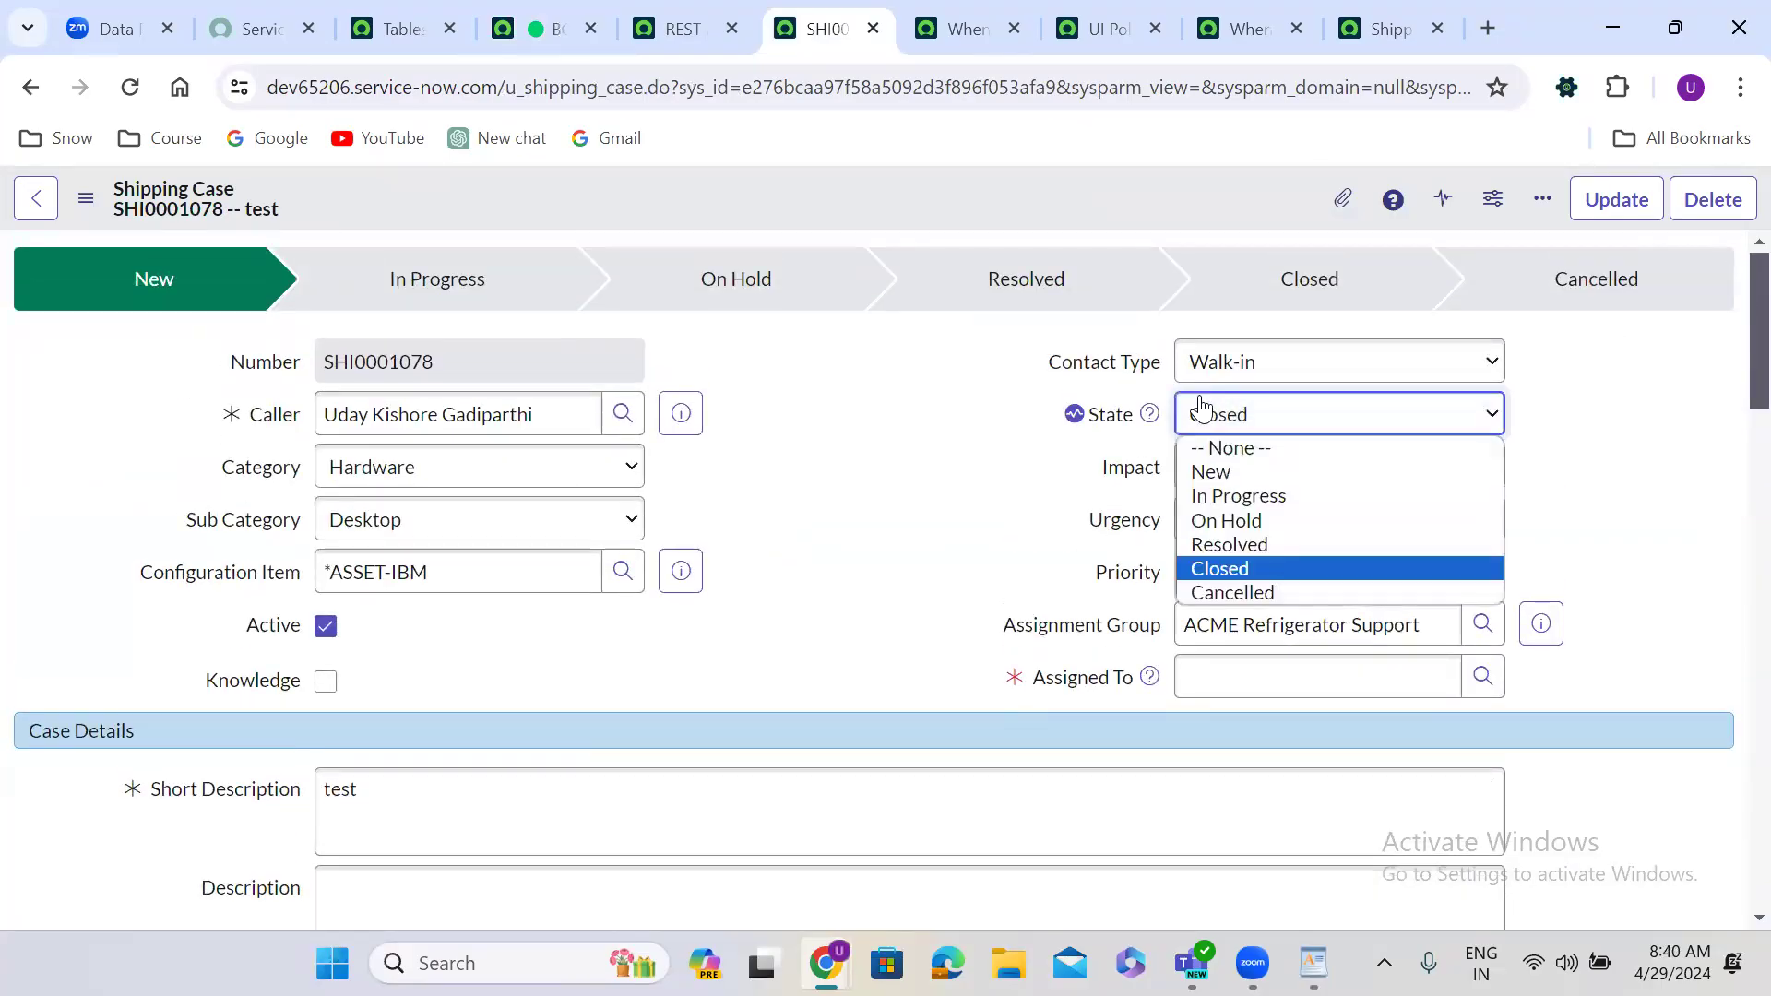
left_click(1243, 469)
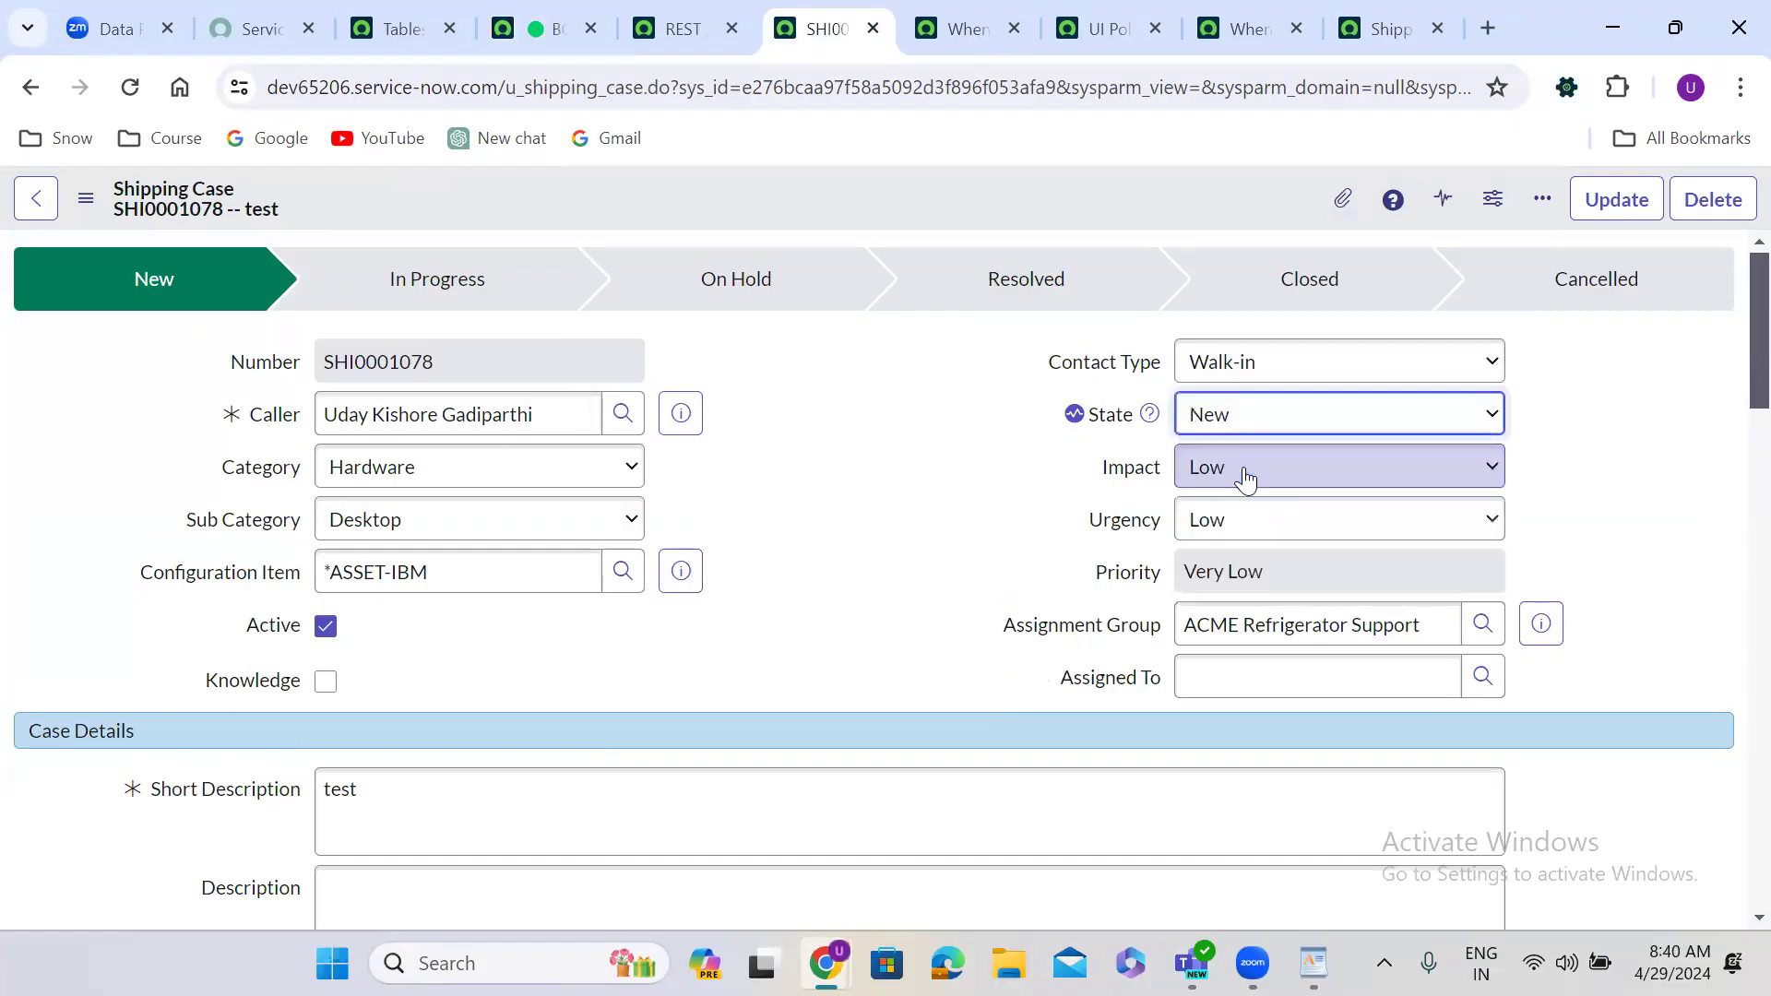
right_click(1067, 193)
left_click(1098, 204)
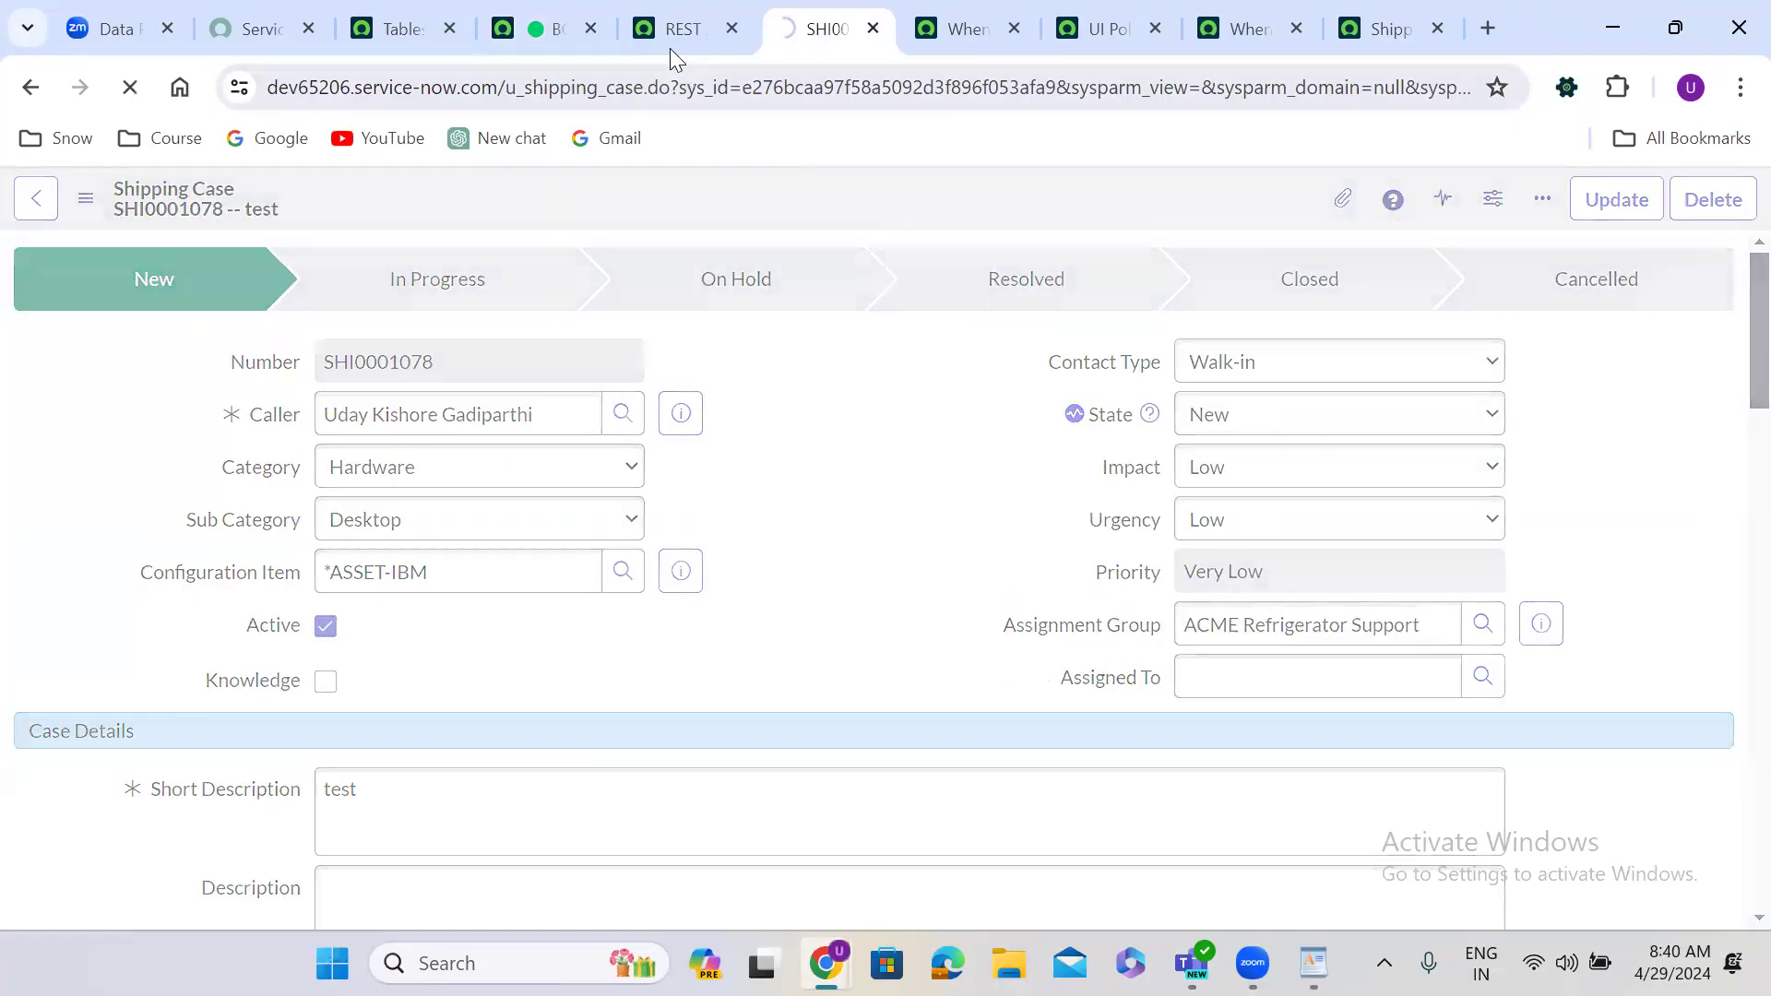
Step: In the REST API Explorer, change the State value in the PATCH request body to closed
left_click(687, 29)
left_click(984, 415)
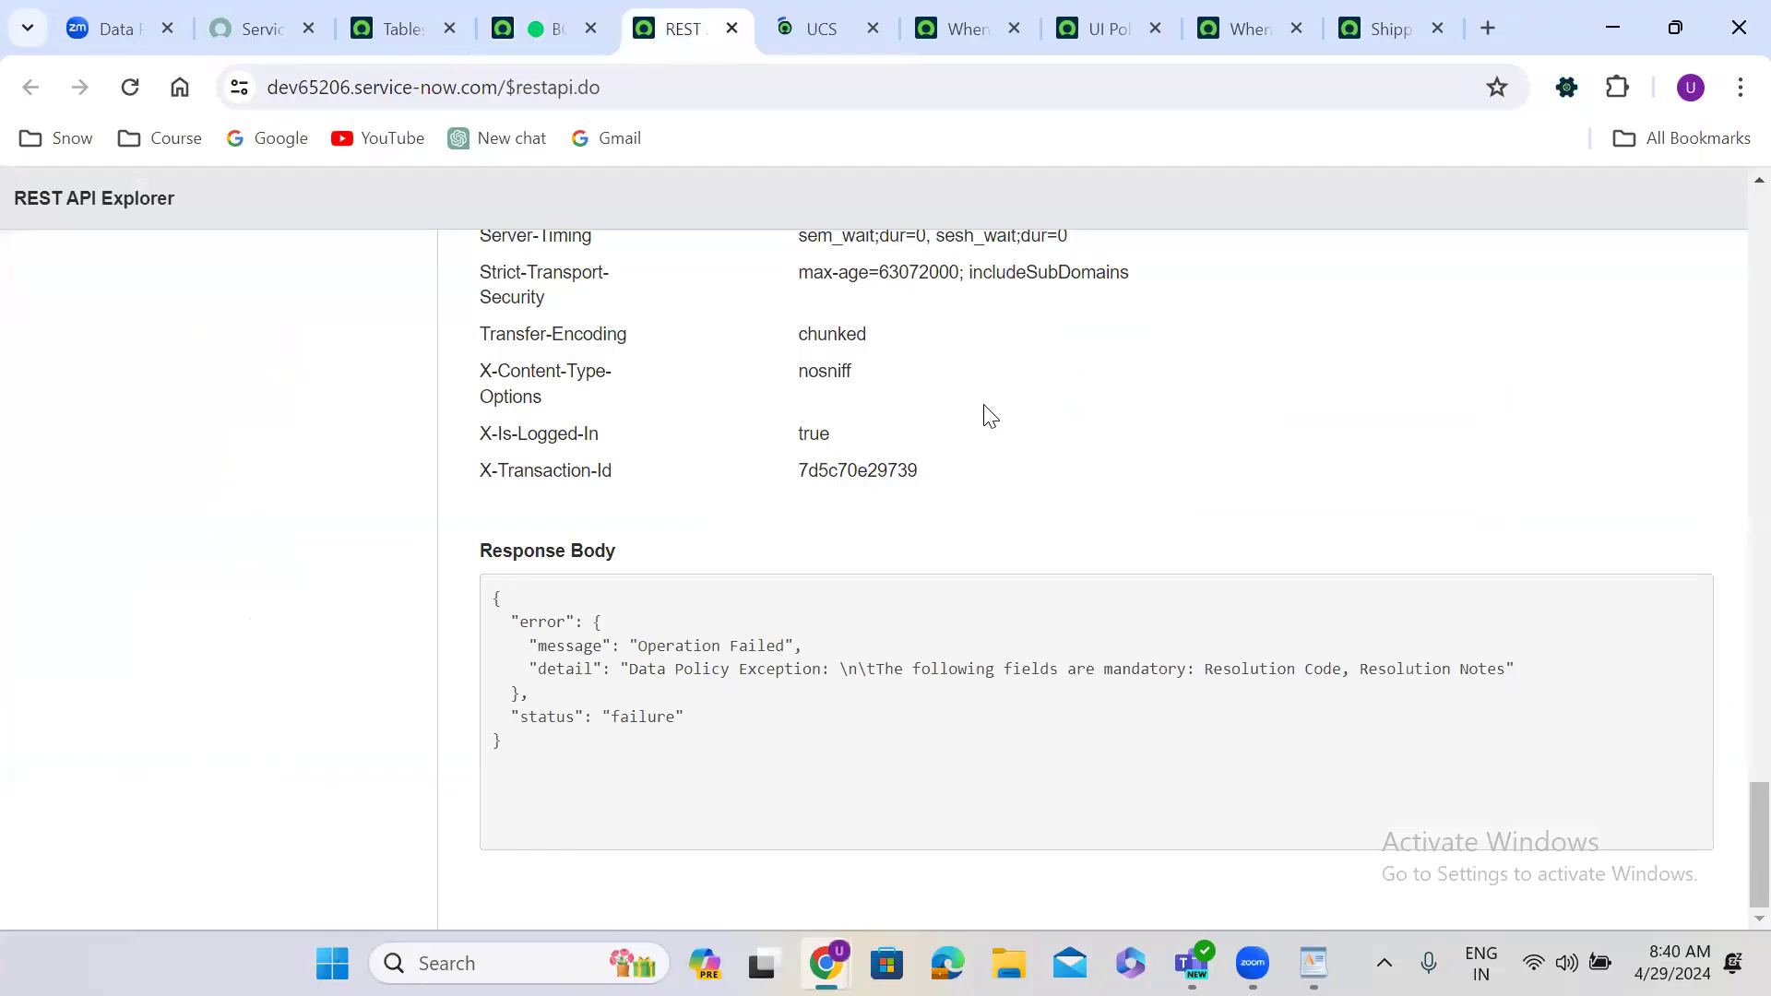
scroll(987, 412, "up", 5)
scroll(987, 412, "up", 10)
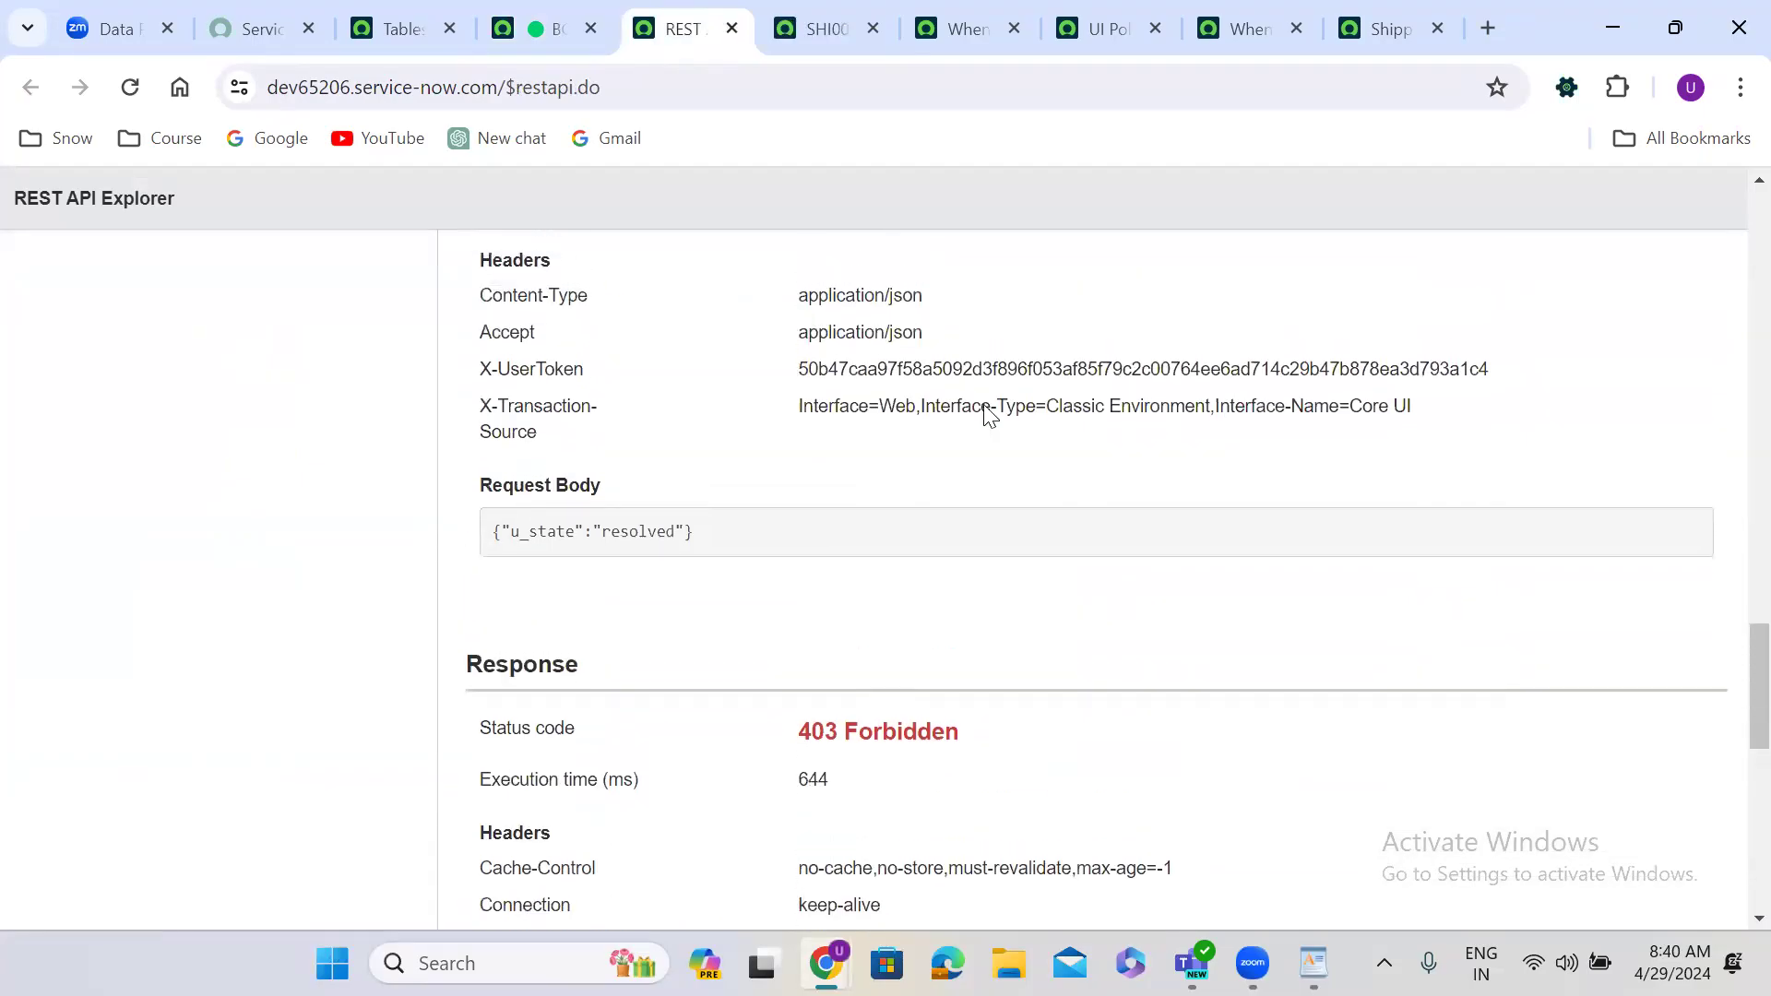
scroll(988, 412, "up", 3)
double_click(867, 548)
type("closed")
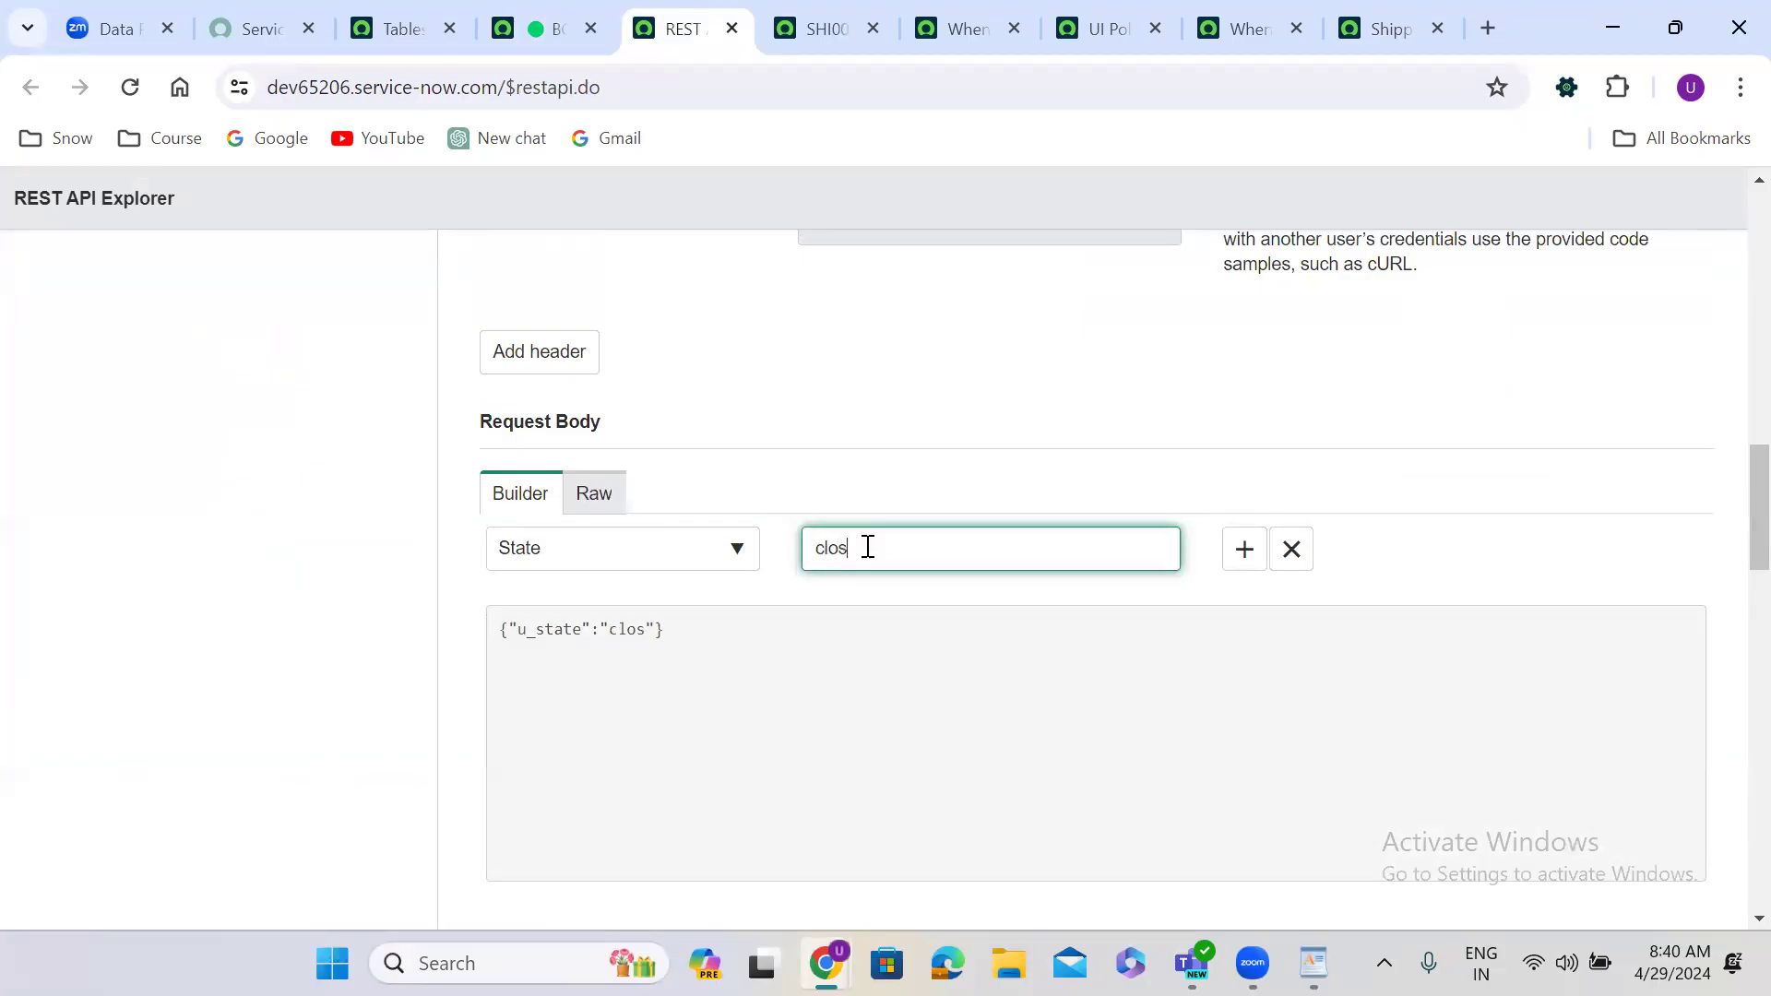
left_click(458, 816)
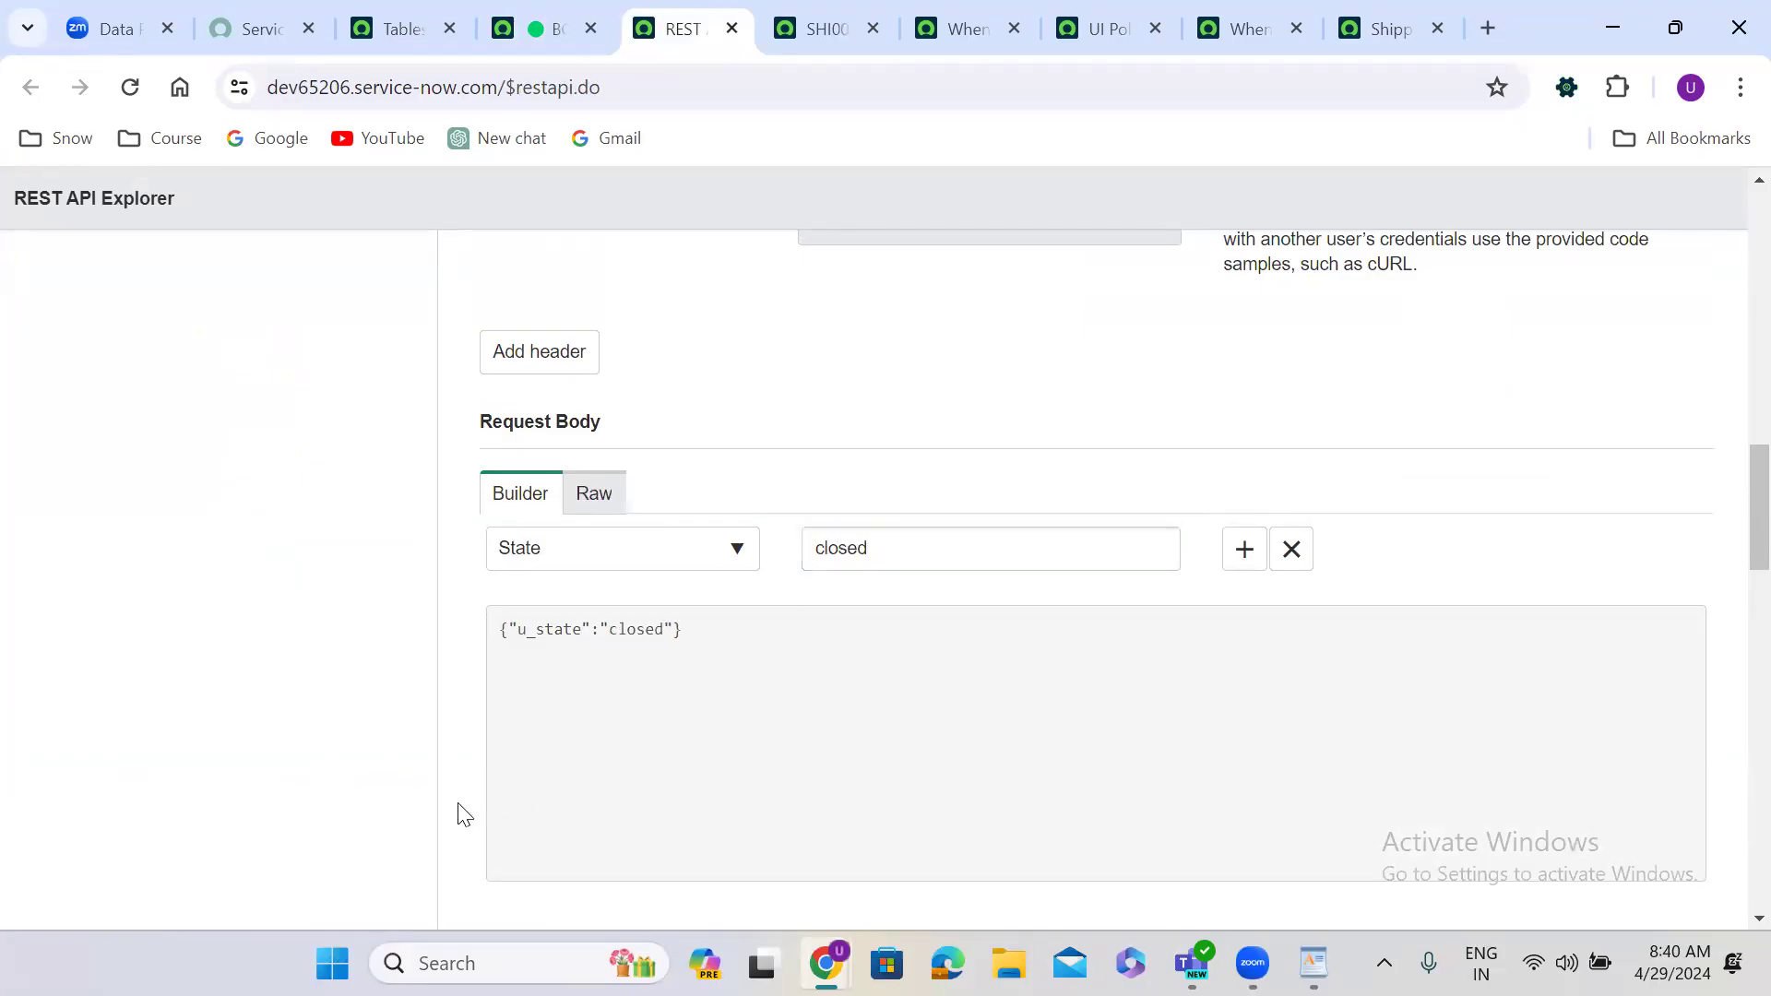
Step: Send the PATCH request for the shipping case, confirm the data modification, and review the response status and body
scroll(458, 815, "down", 5)
scroll(458, 816, "down", 10)
scroll(458, 816, "up", 9)
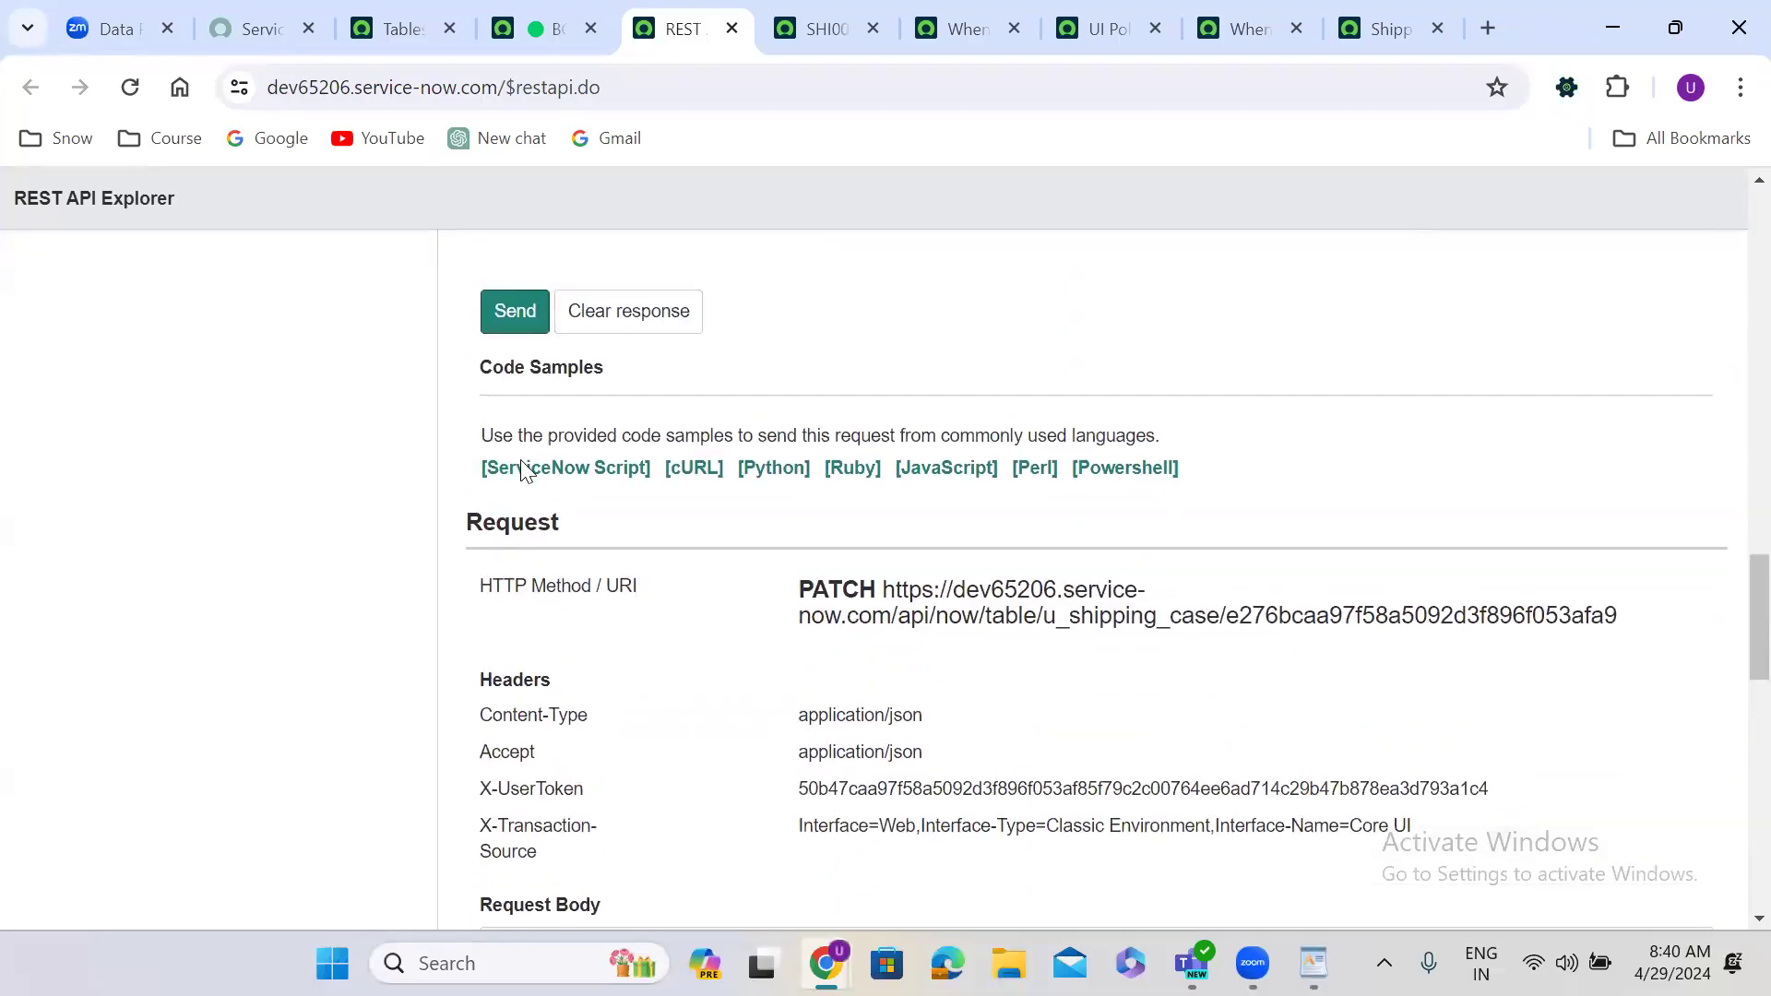
left_click(515, 314)
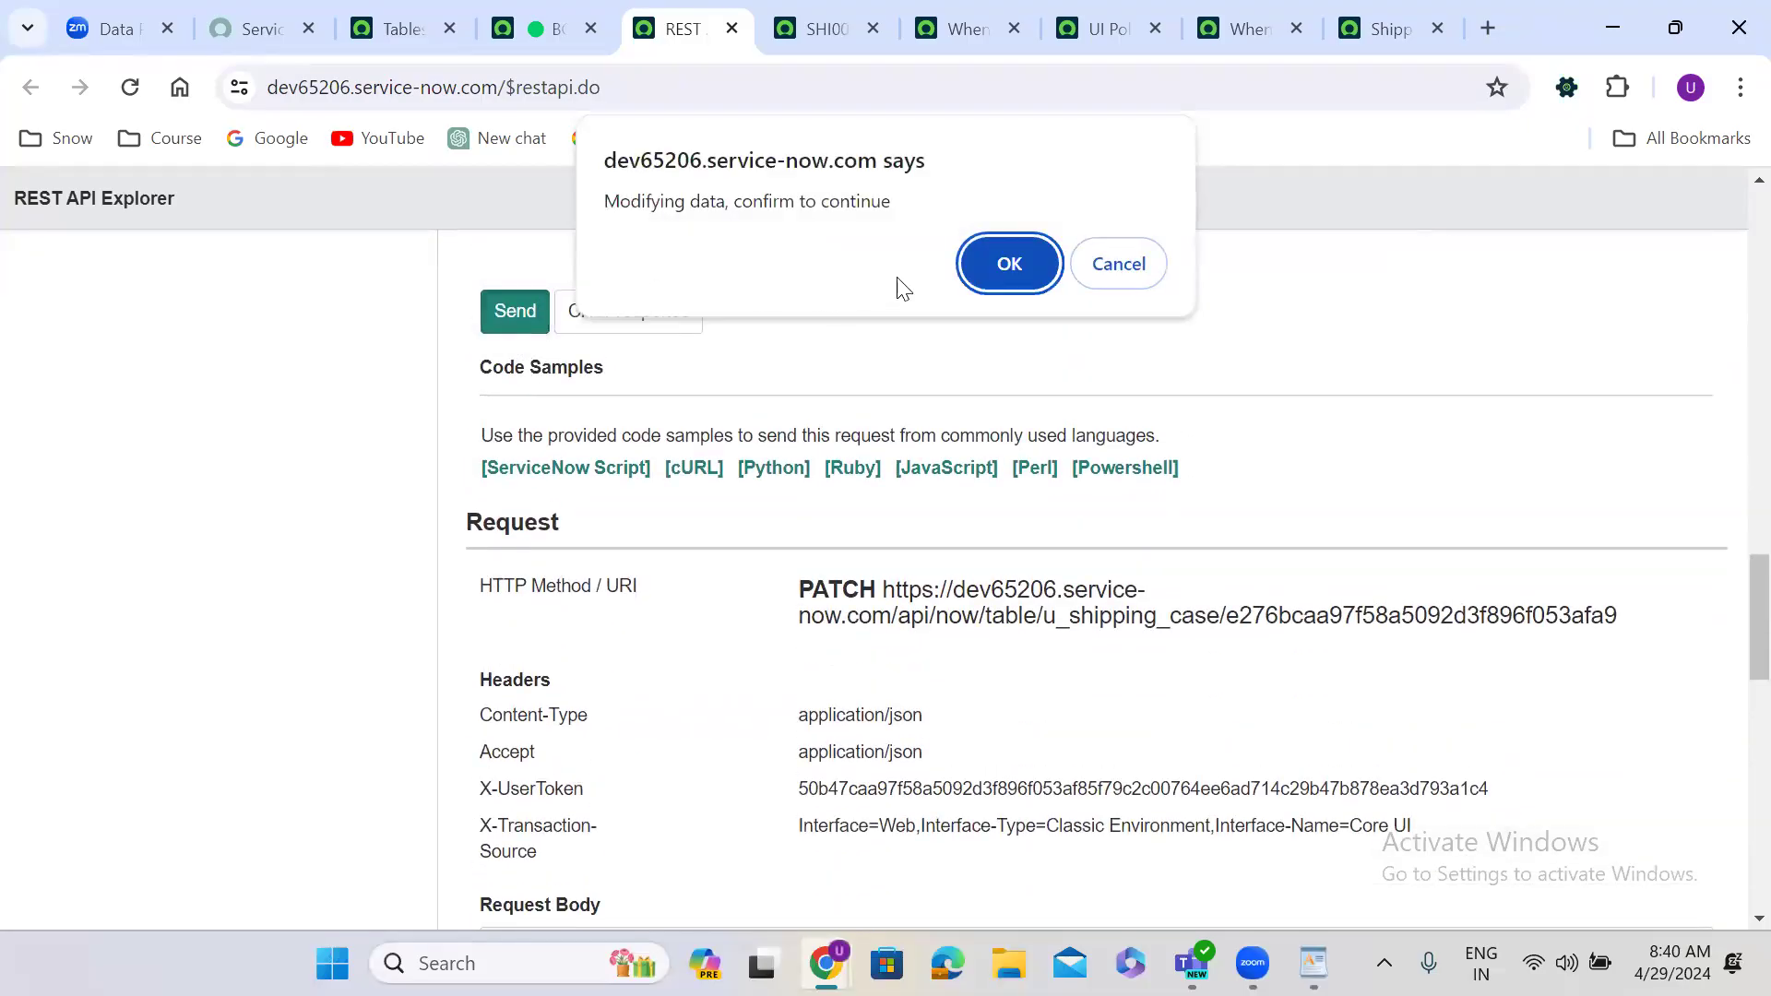
left_click(1006, 261)
scroll(529, 556, "down", 1)
scroll(517, 572, "down", 3)
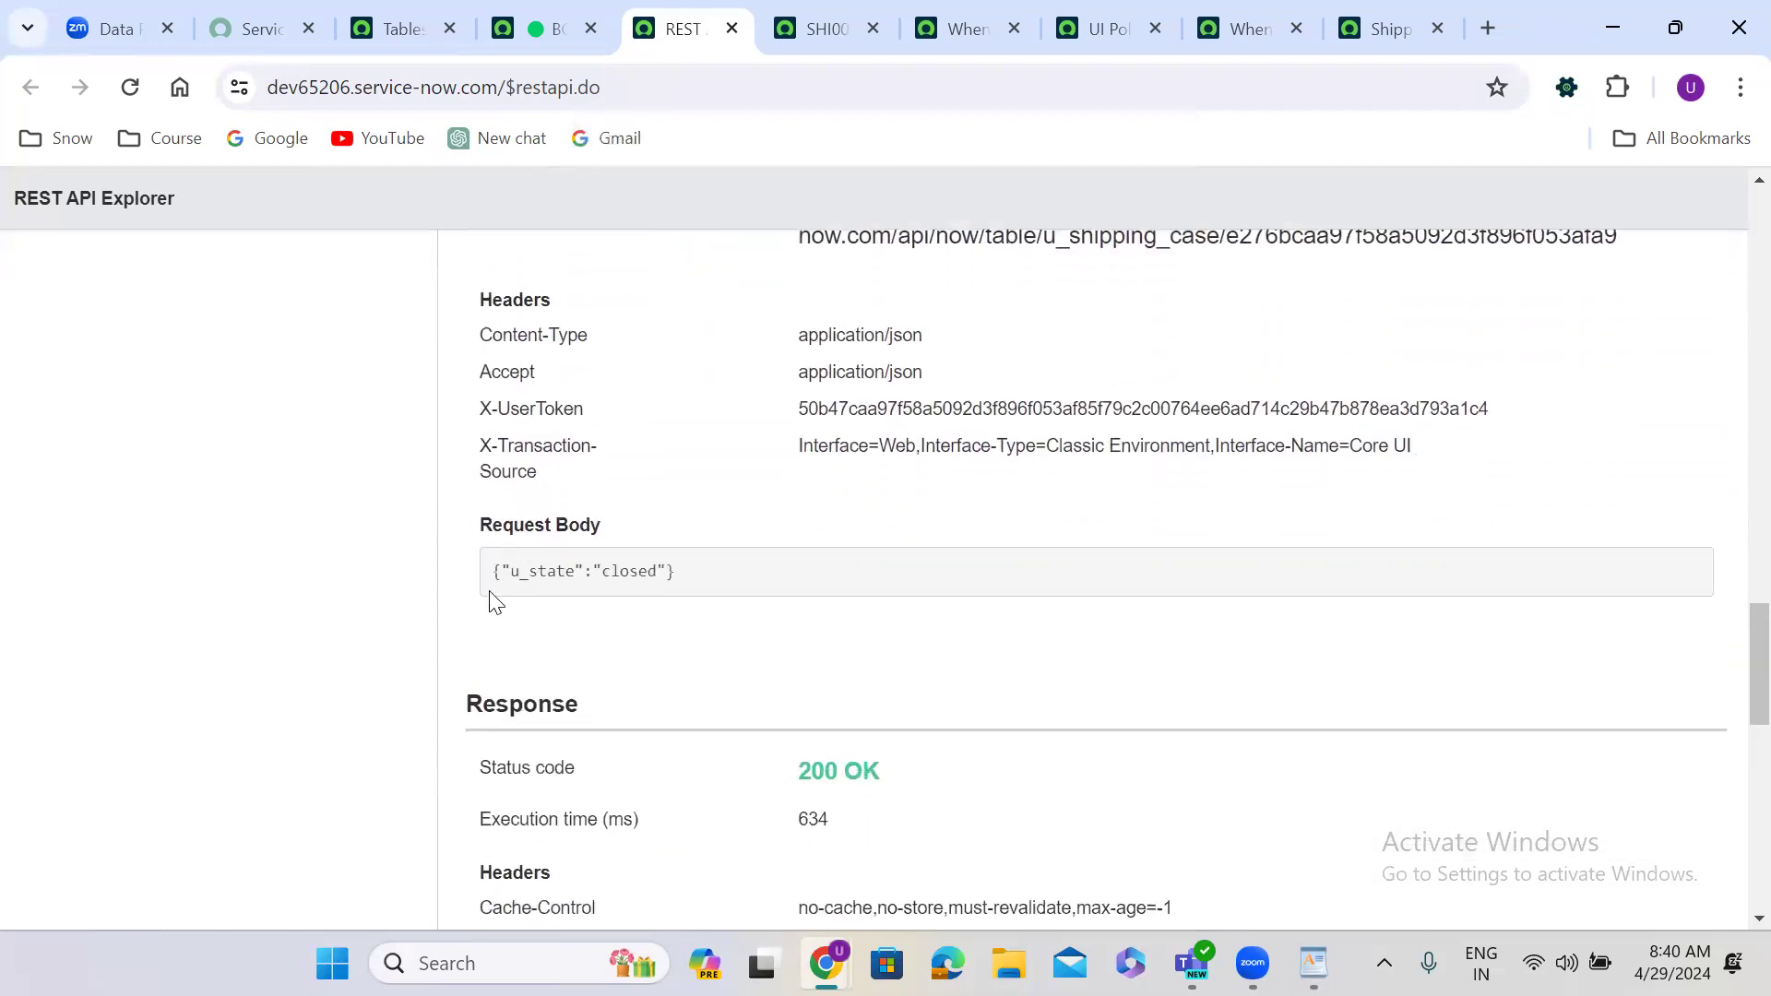
scroll(439, 688, "down", 1)
scroll(439, 691, "down", 10)
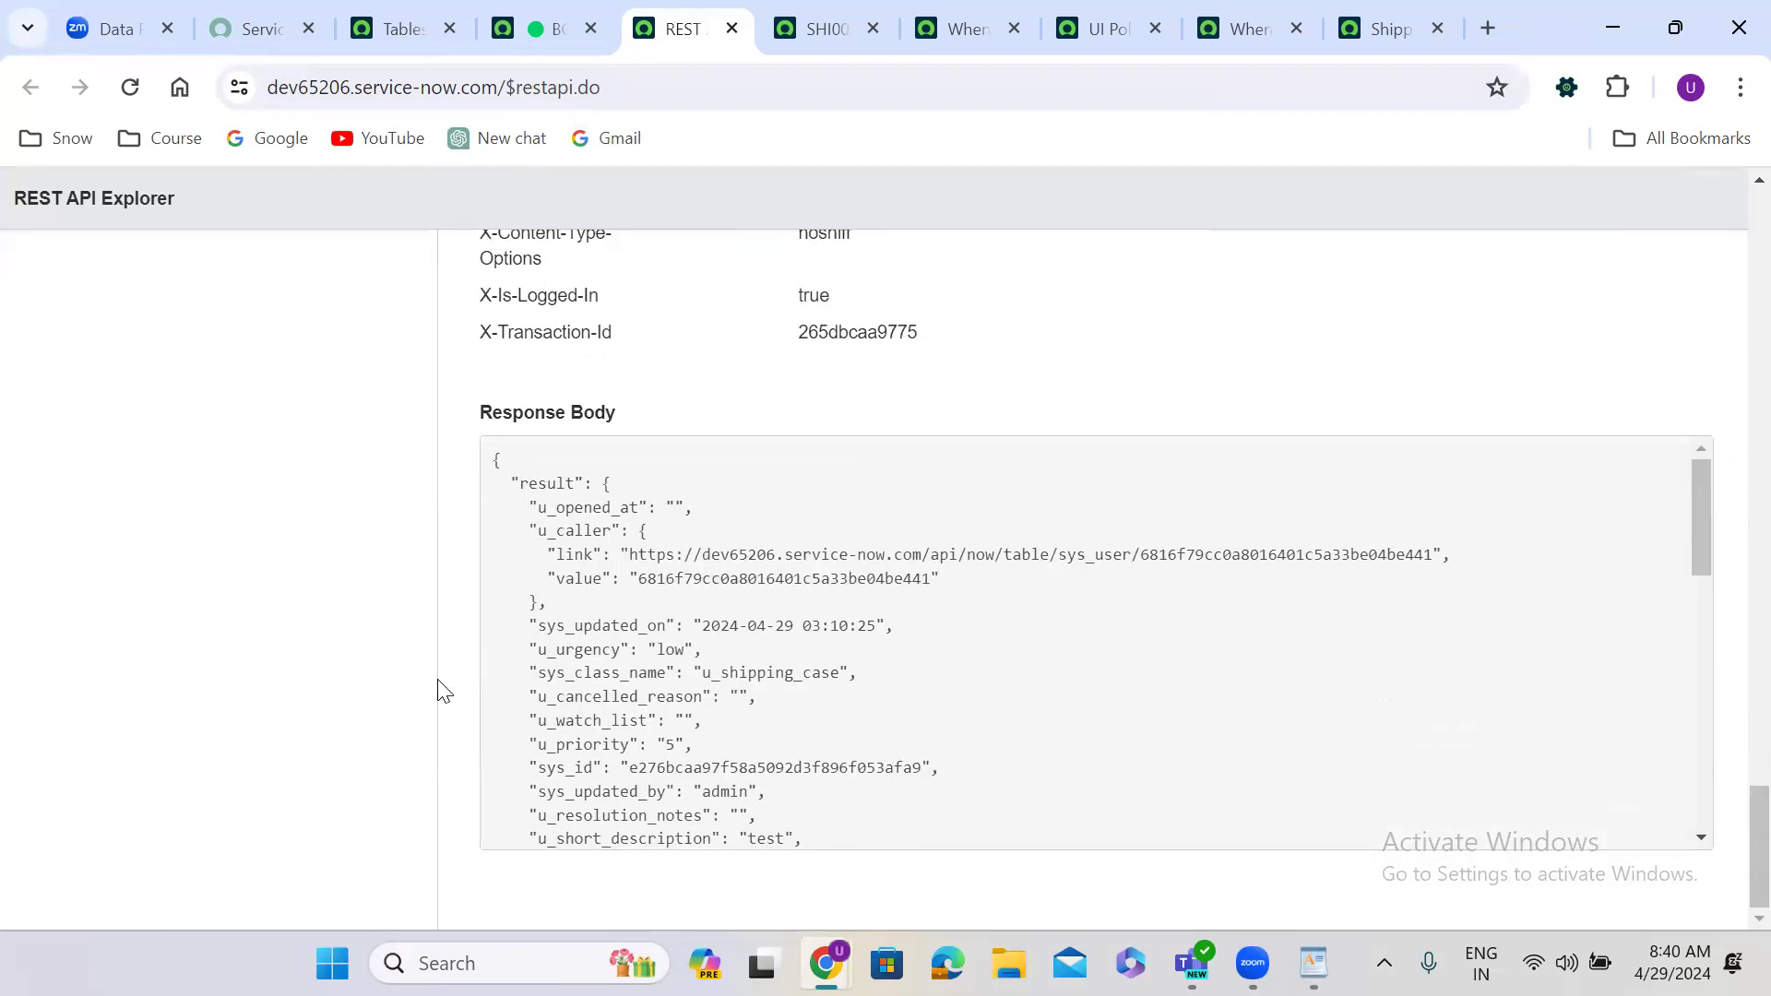
Step: Check the State on the "test" shipping case after the REST call, then reset it to New and save
left_click(826, 11)
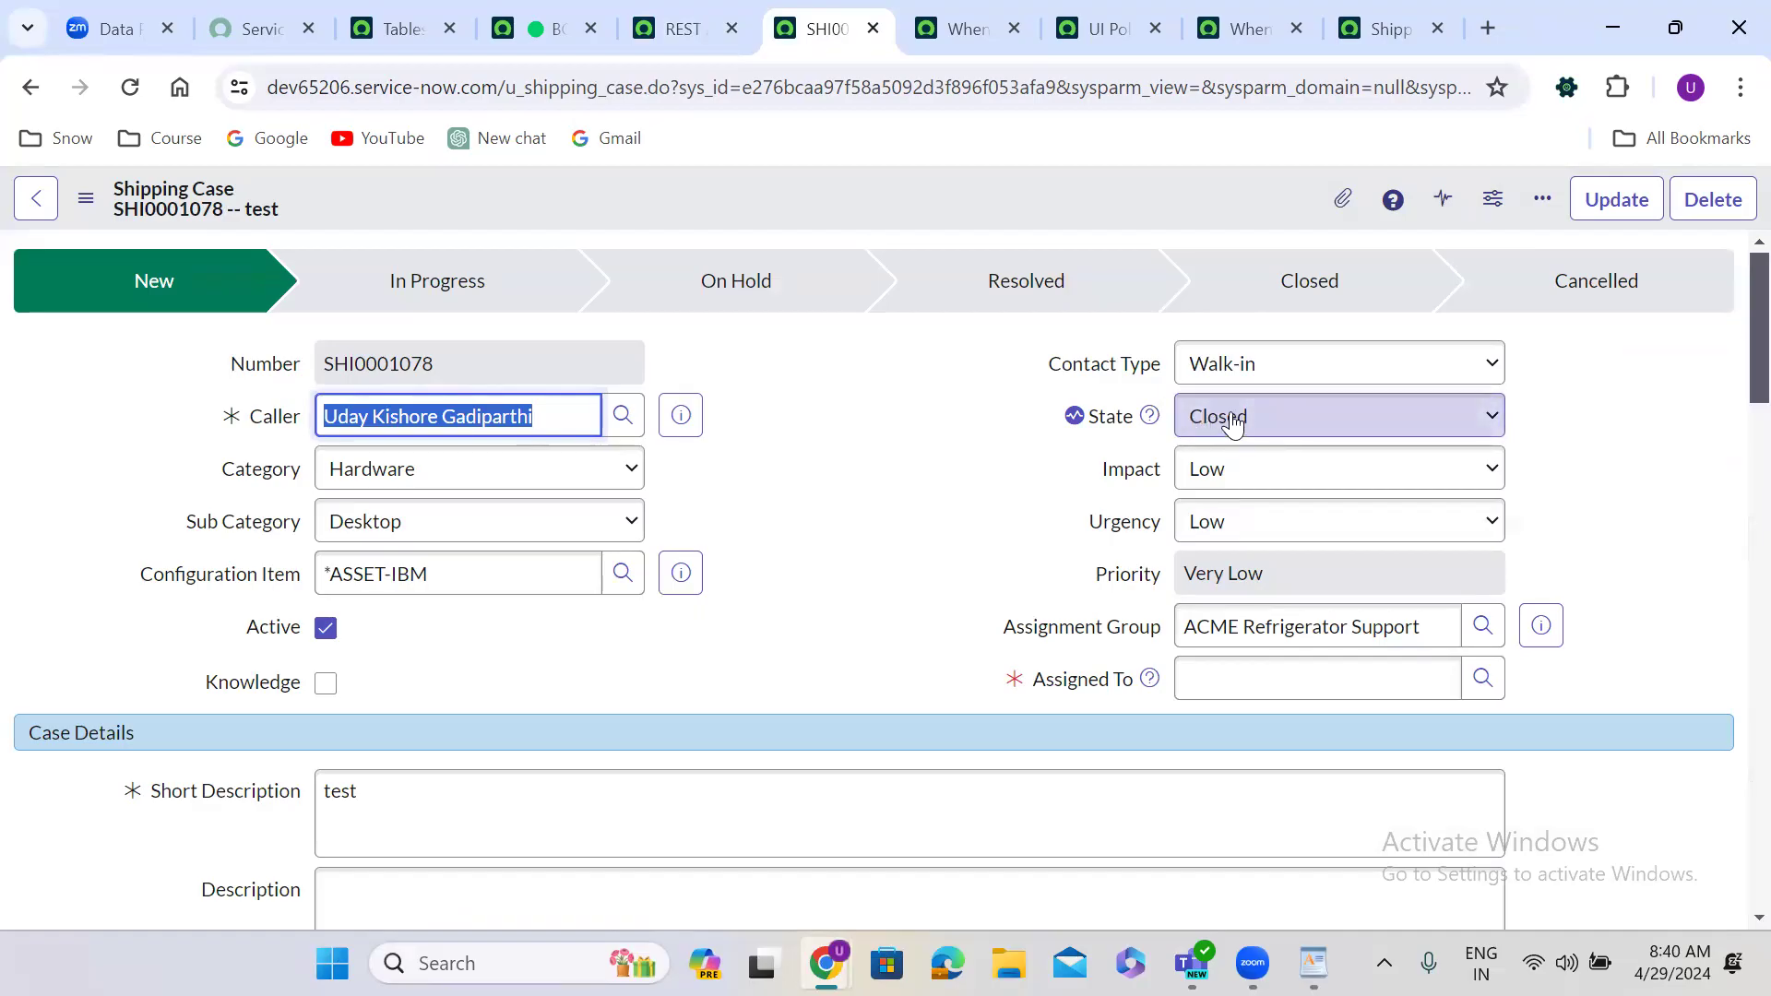
left_click(835, 520)
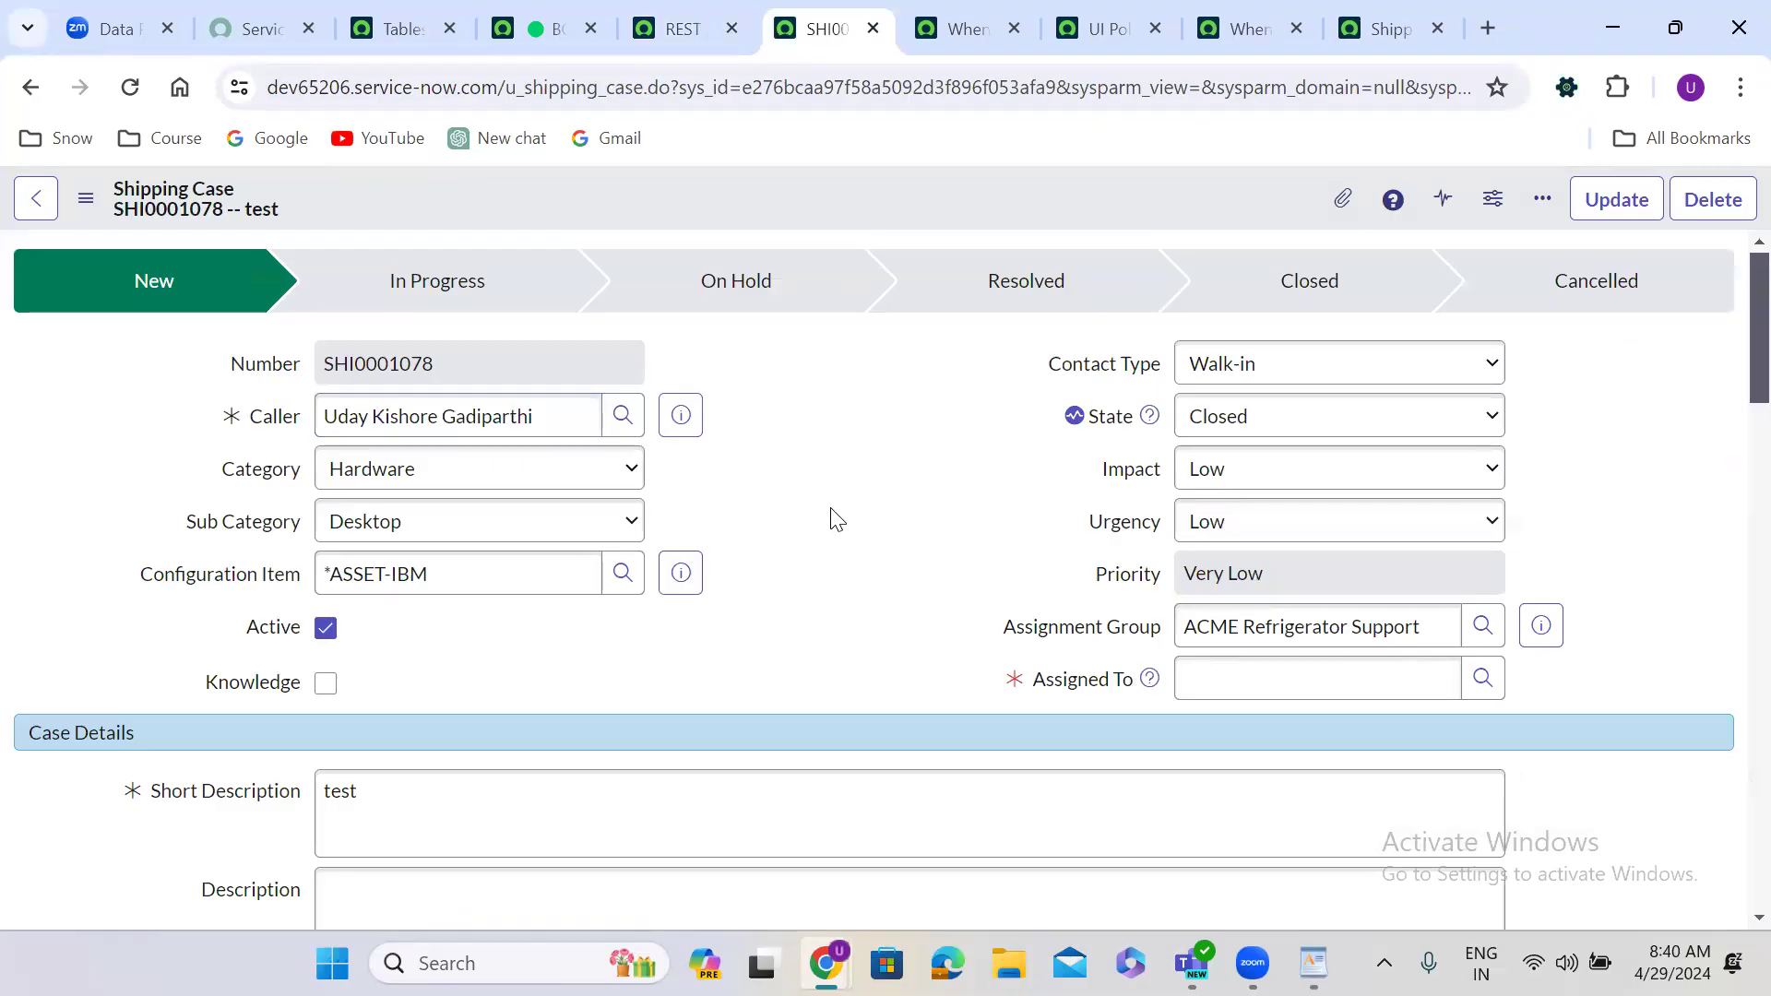
left_click(1237, 420)
left_click(1261, 478)
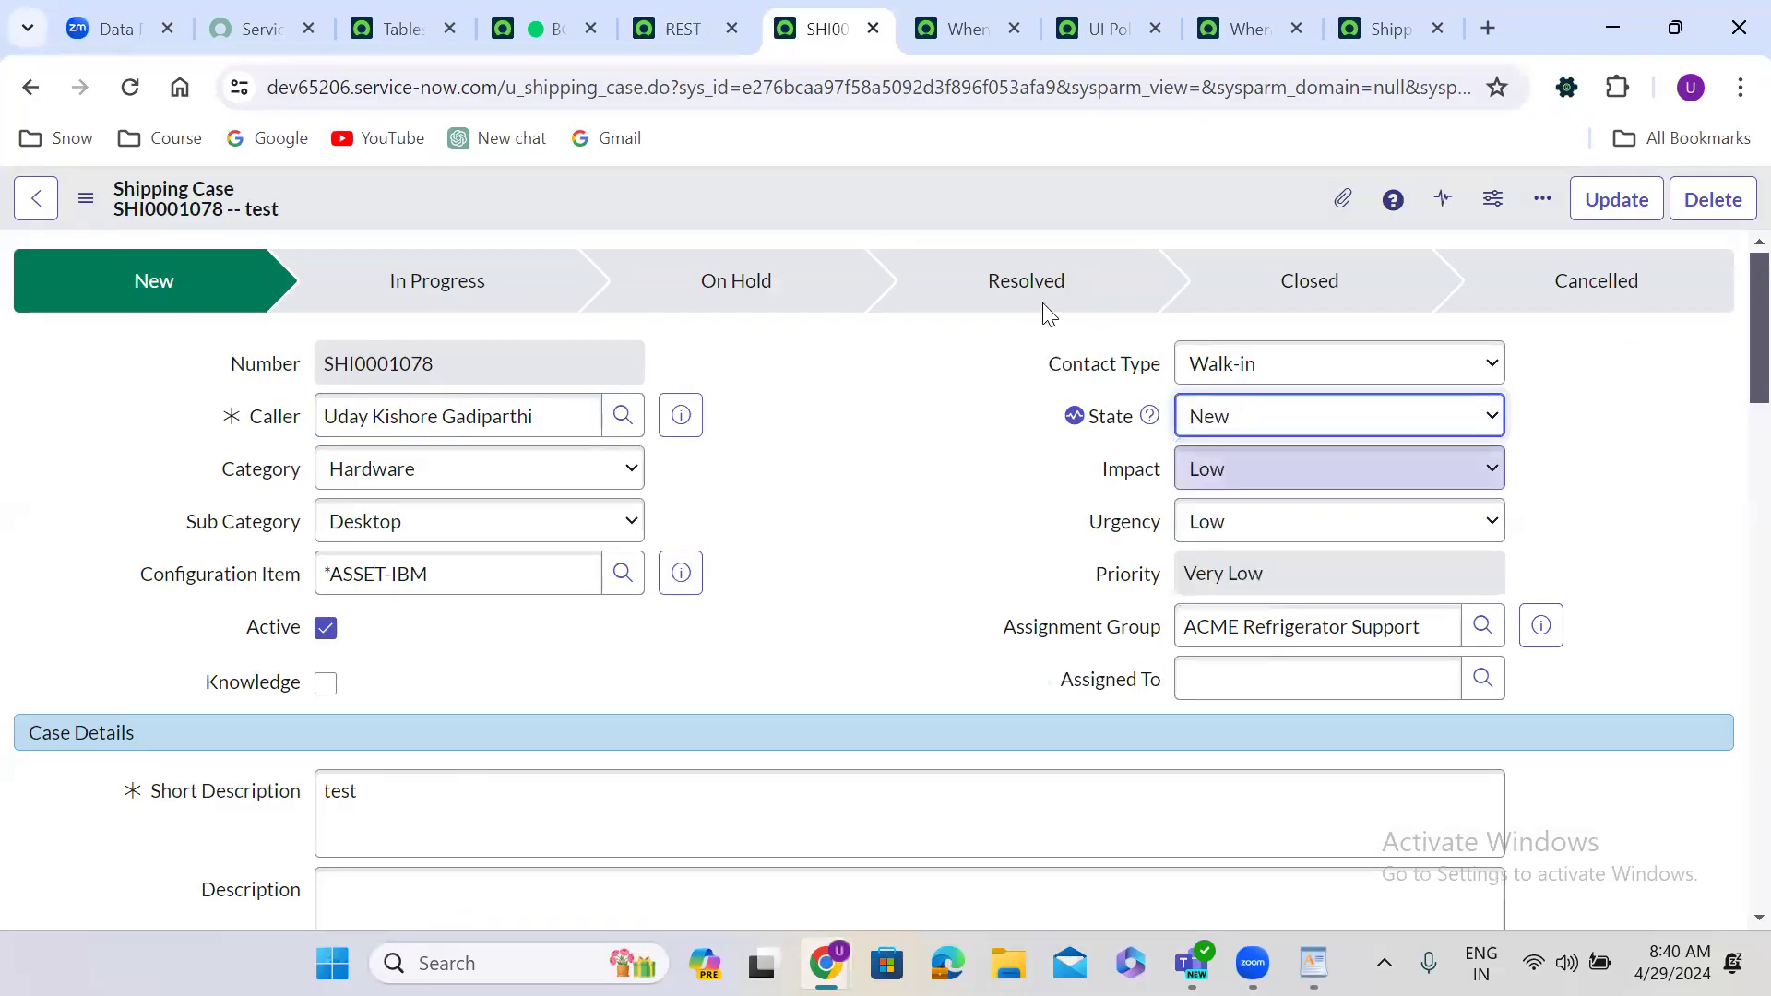
right_click(864, 182)
left_click(913, 203)
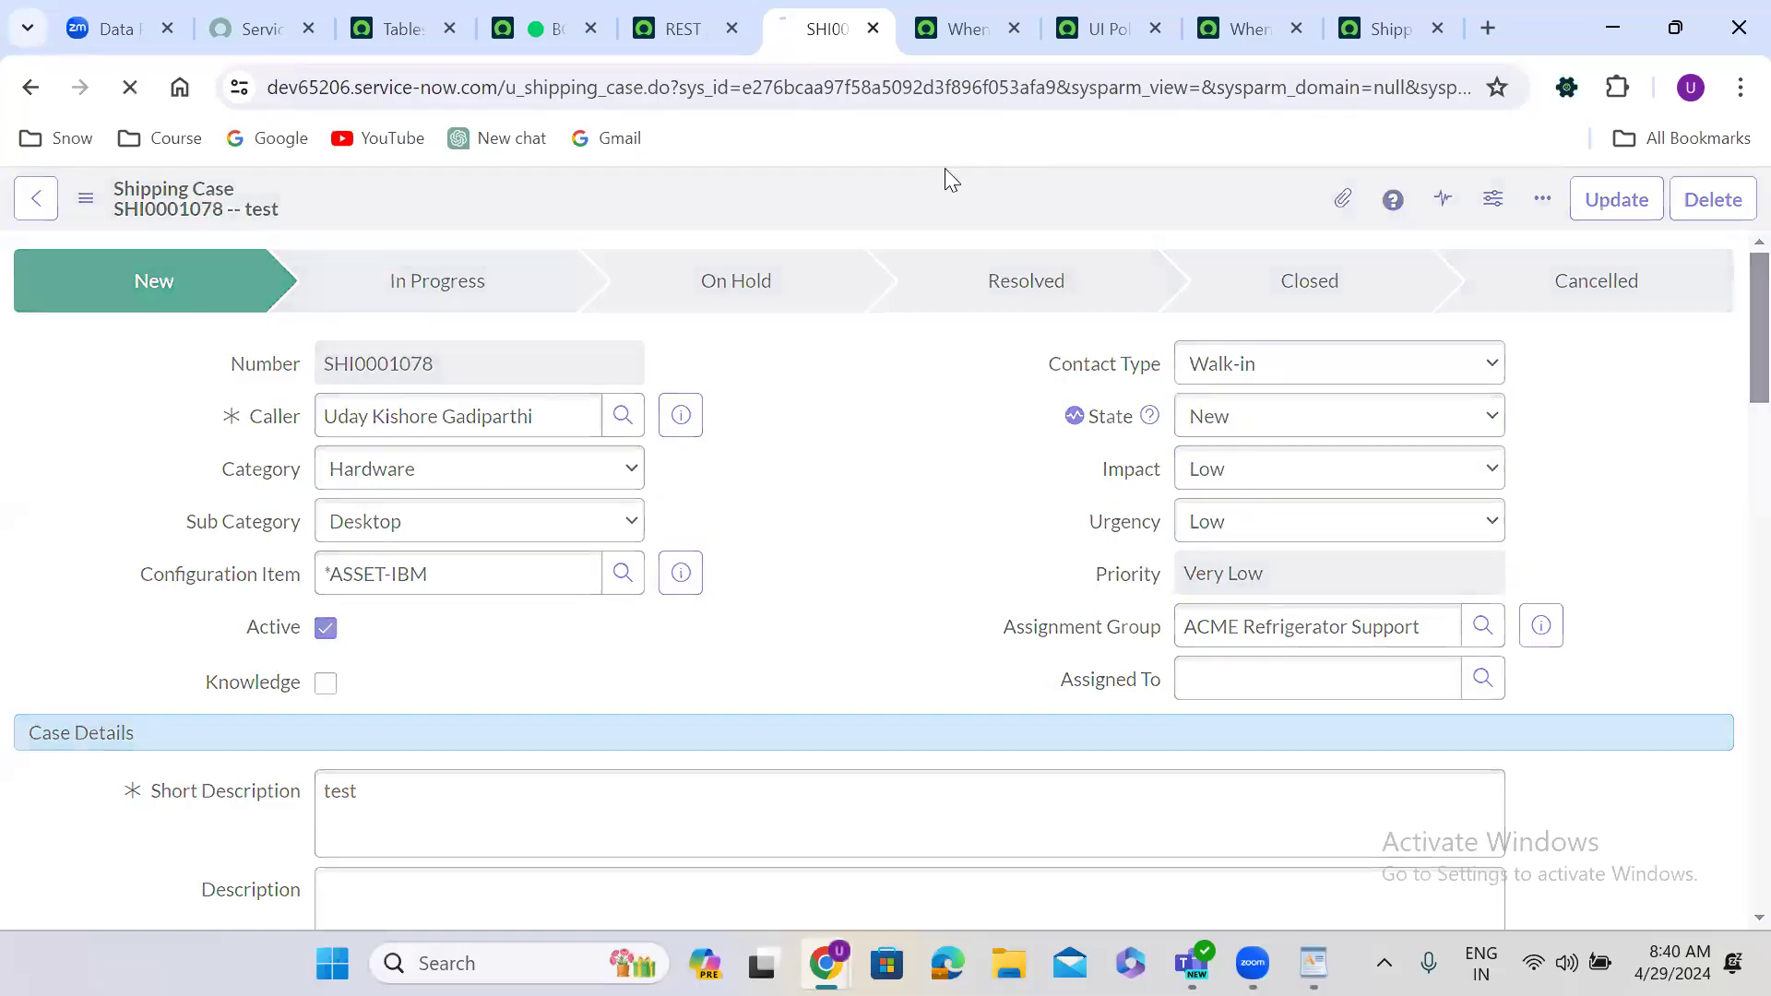
Step: Open the "Close Note mandatory when state is closed" UI policy in a new tab and convert it to a data policy
left_click(1078, 15)
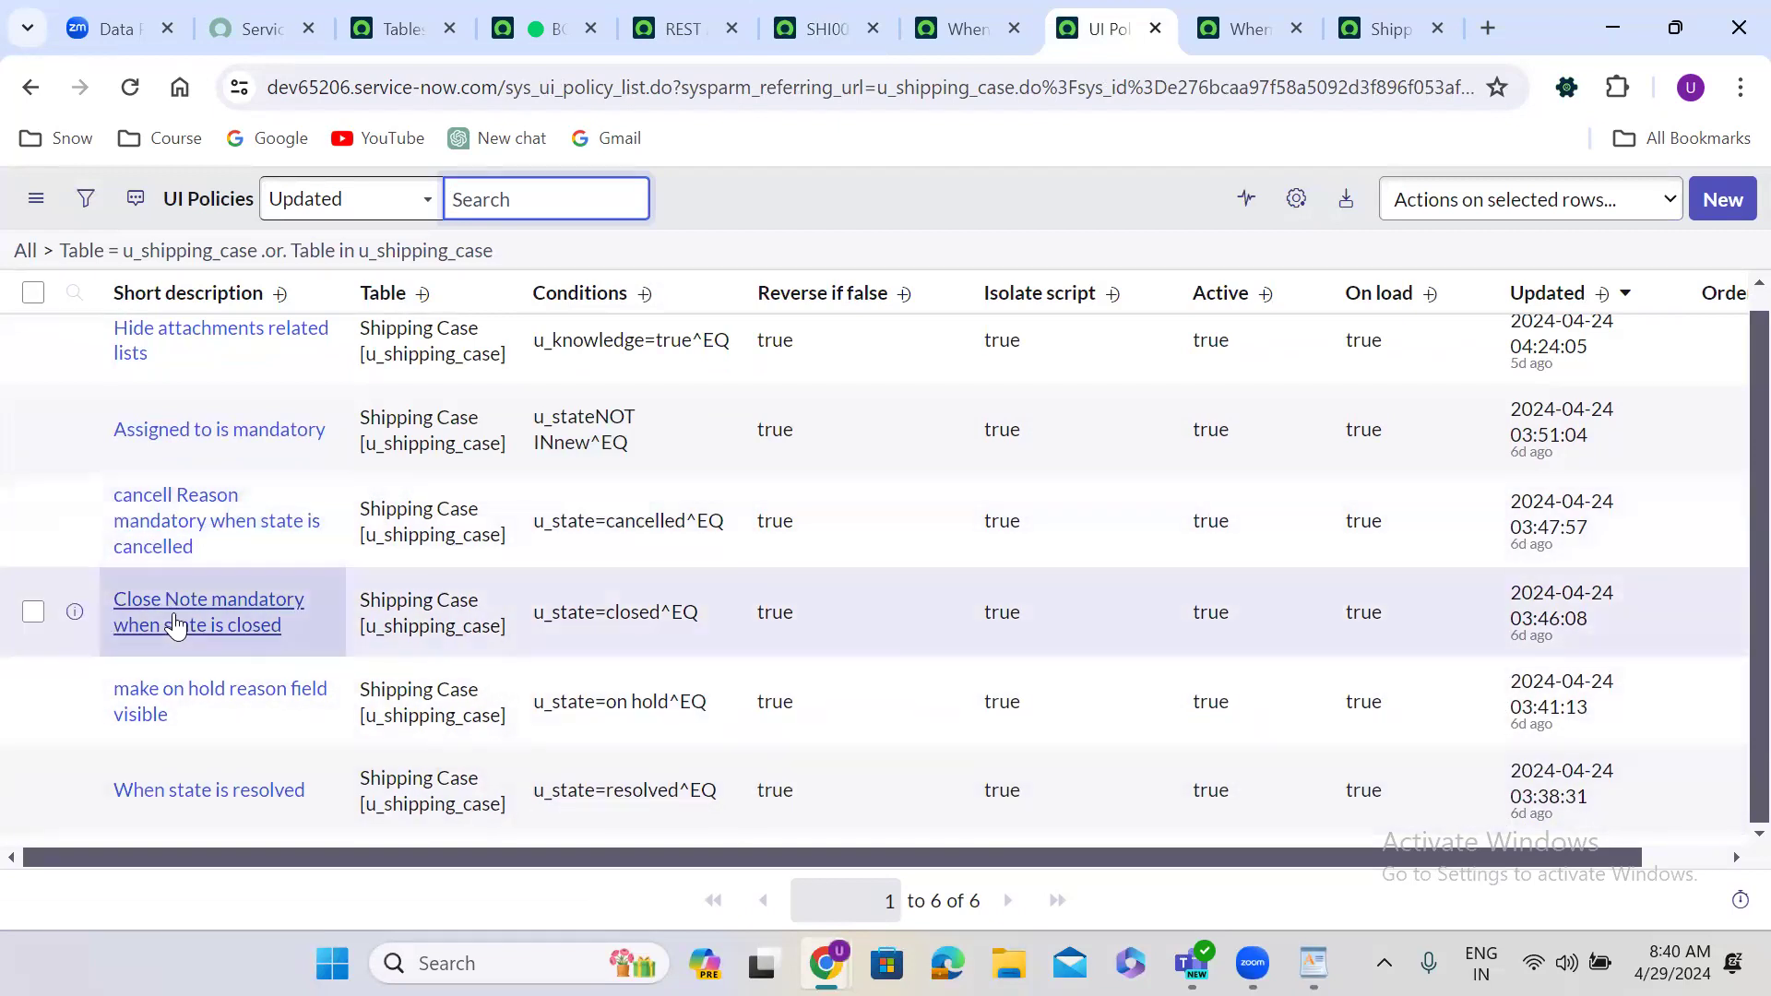
right_click(72, 614)
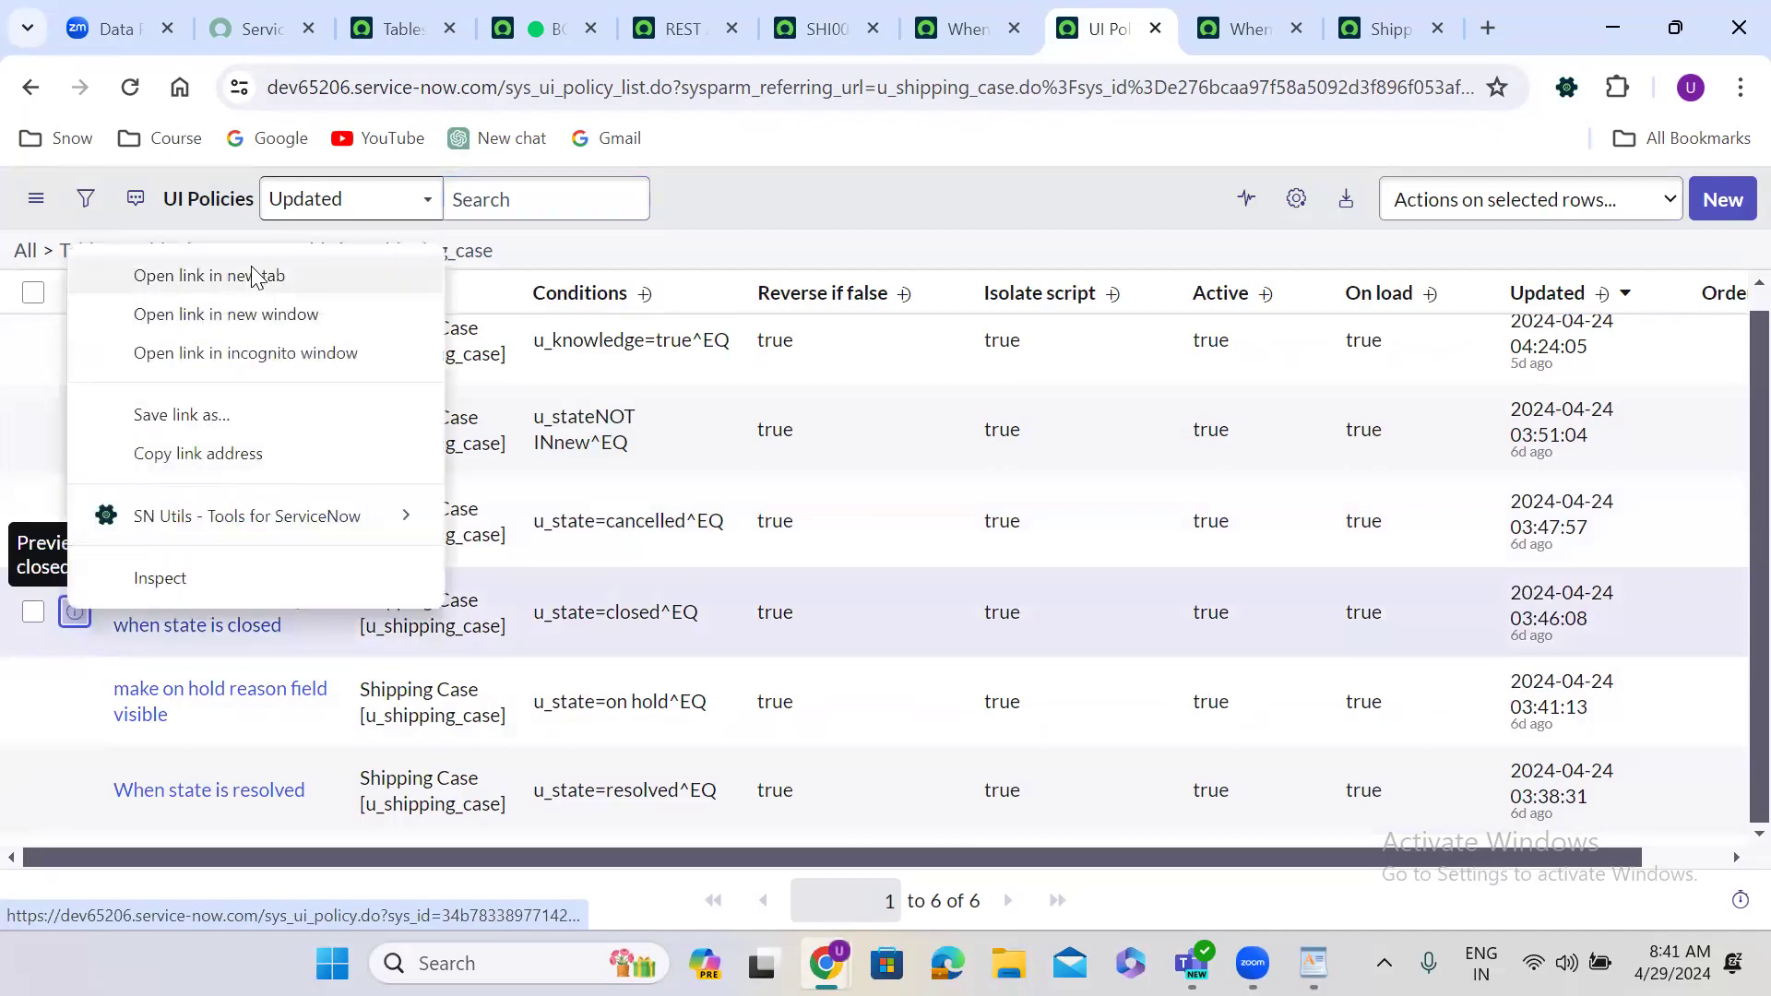
left_click(251, 275)
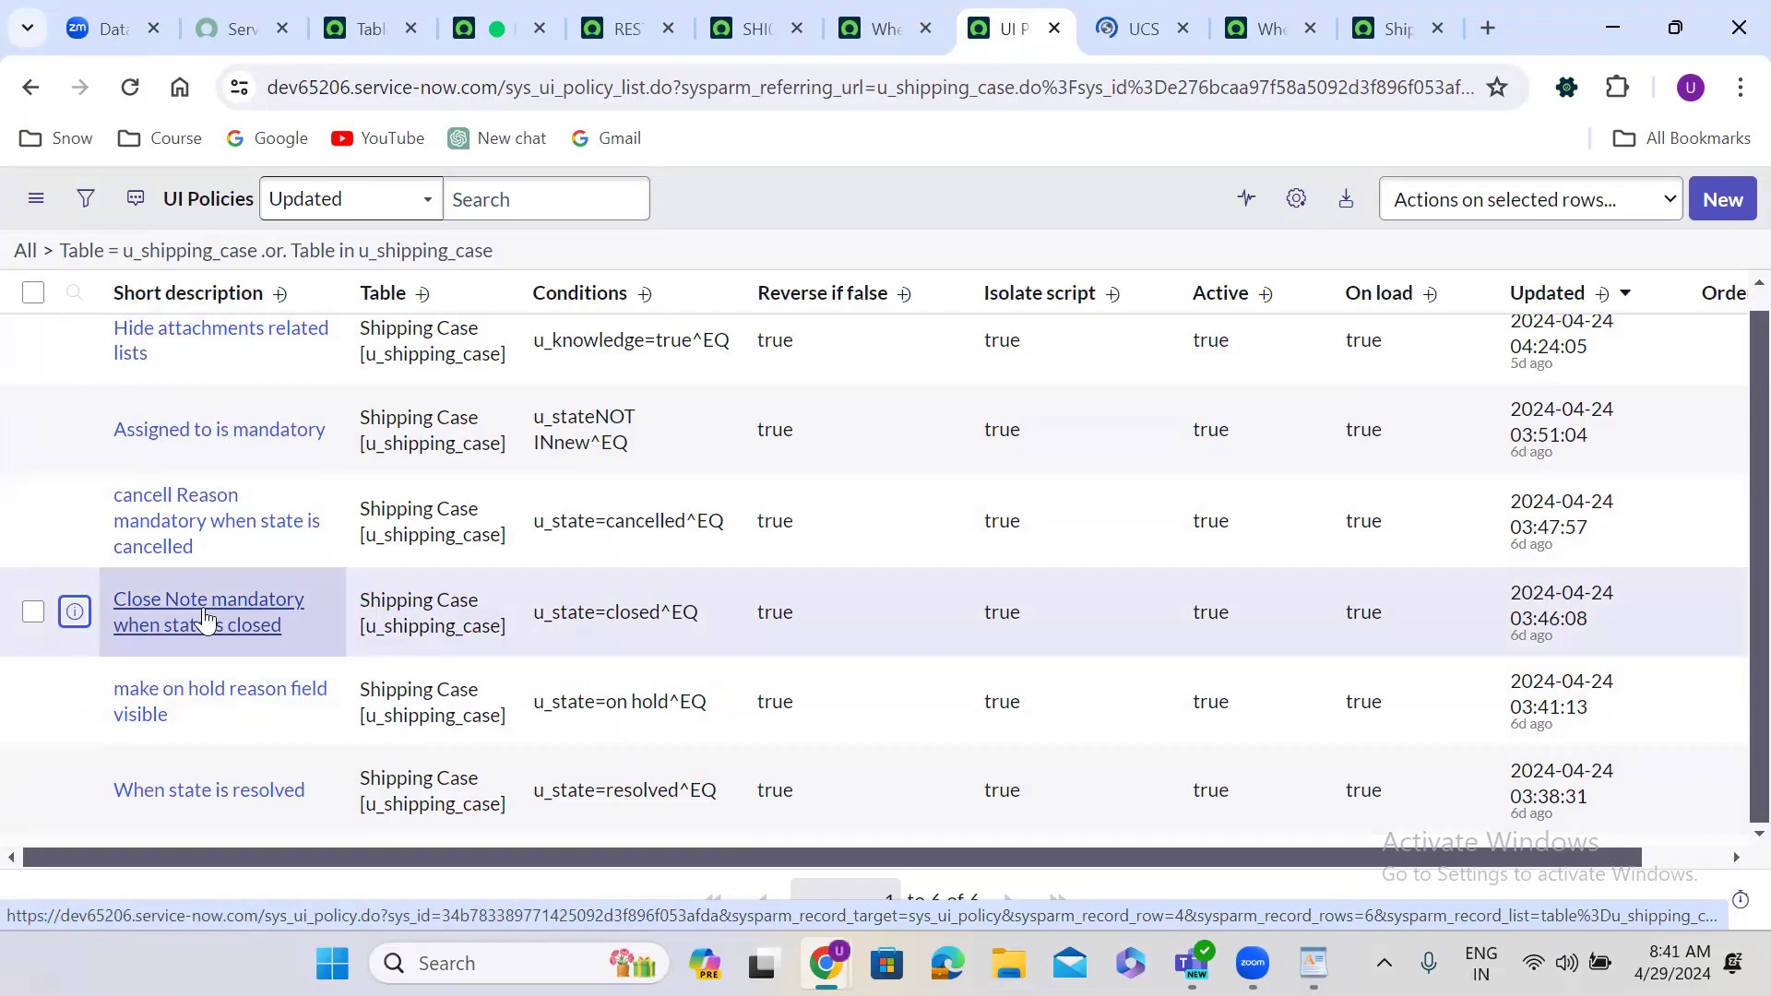
left_click(1127, 19)
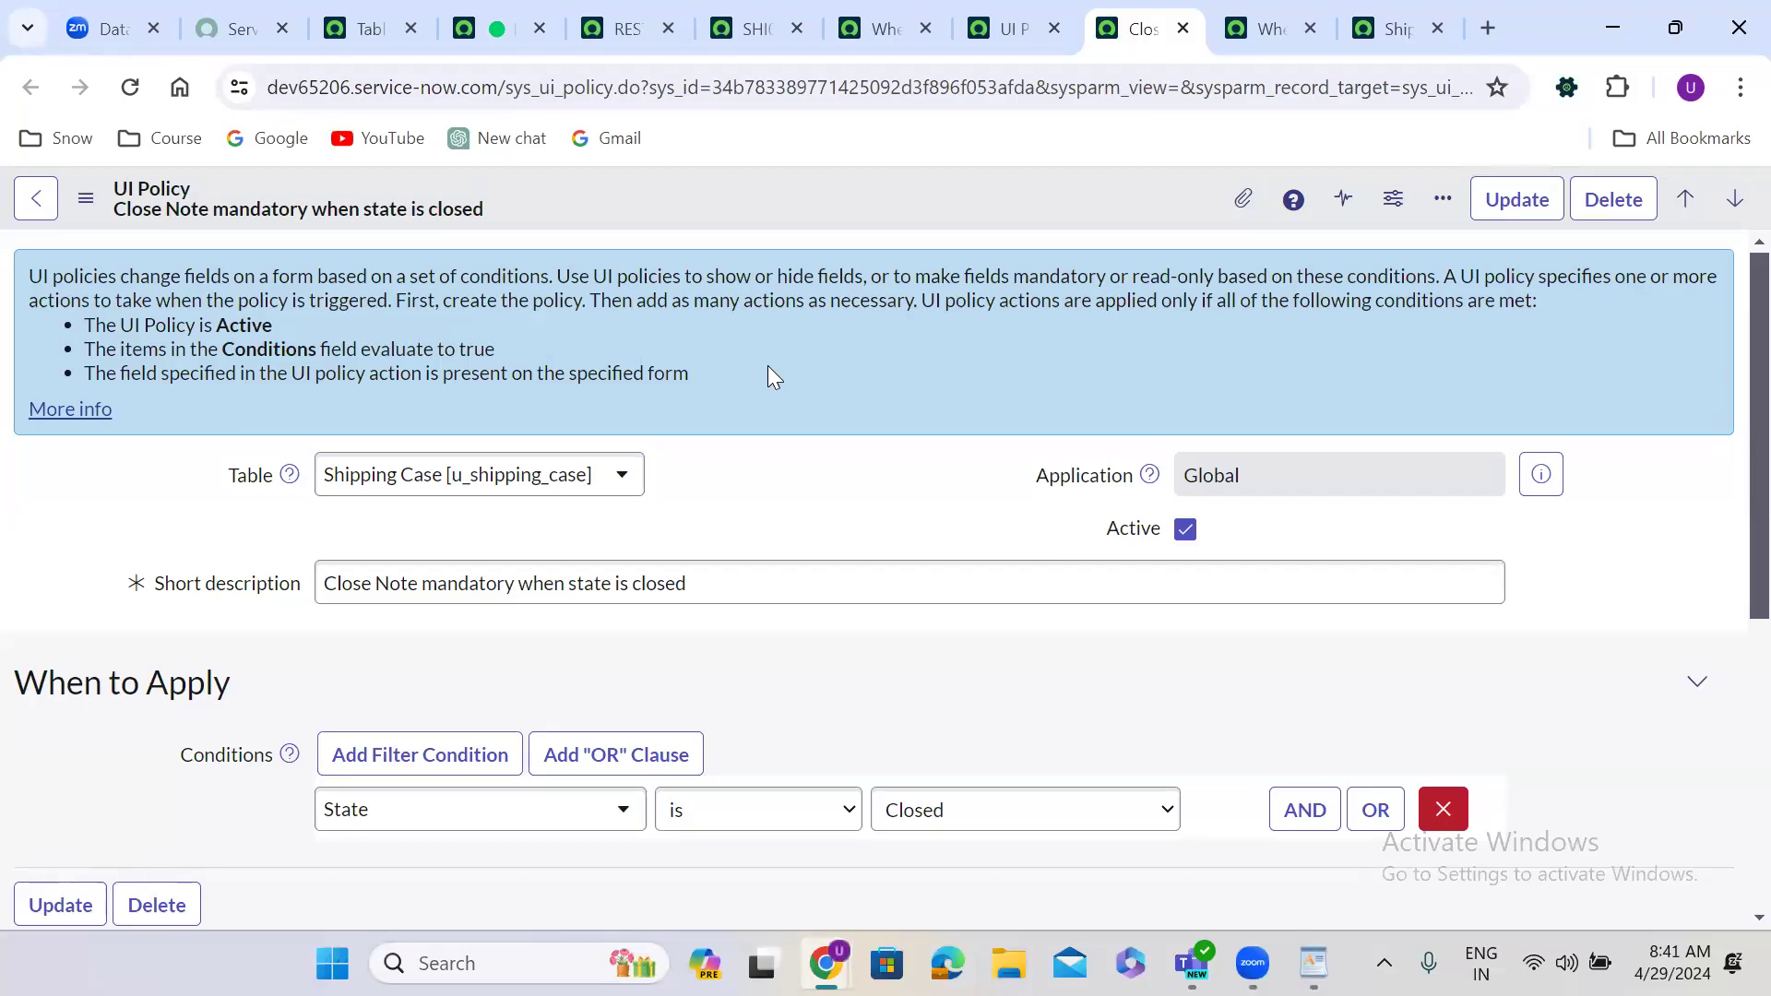
scroll(768, 365, "down", 6)
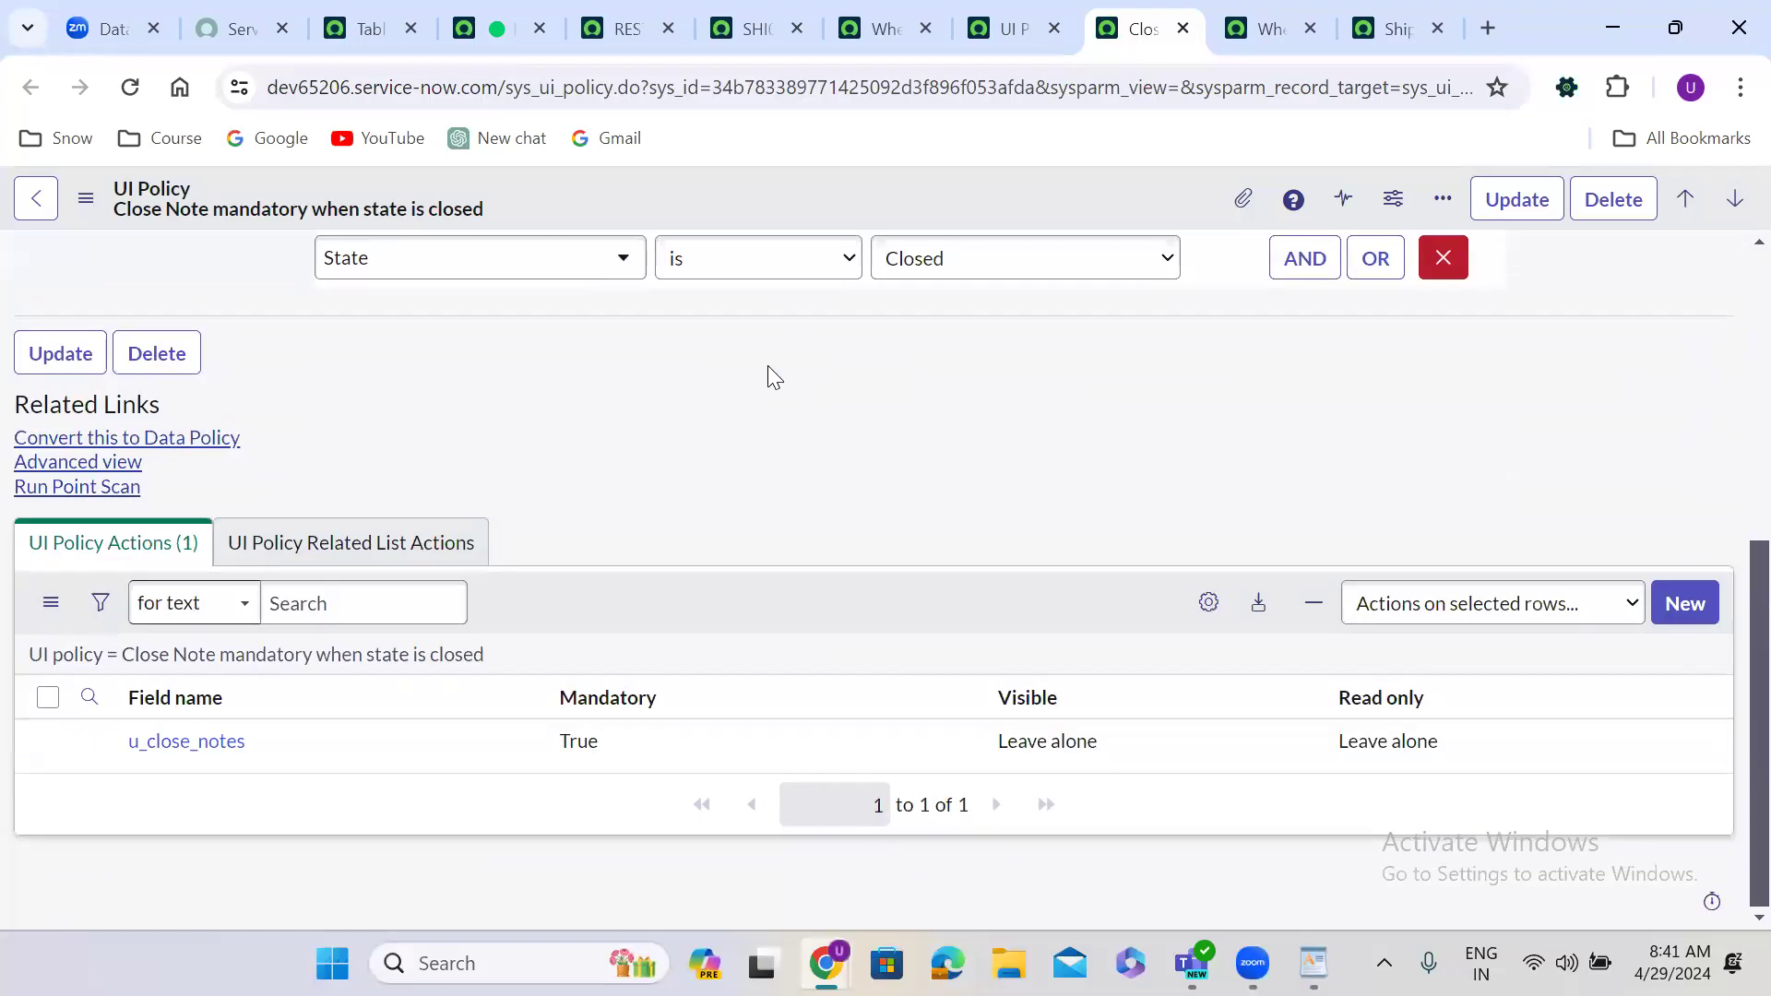
left_click(166, 440)
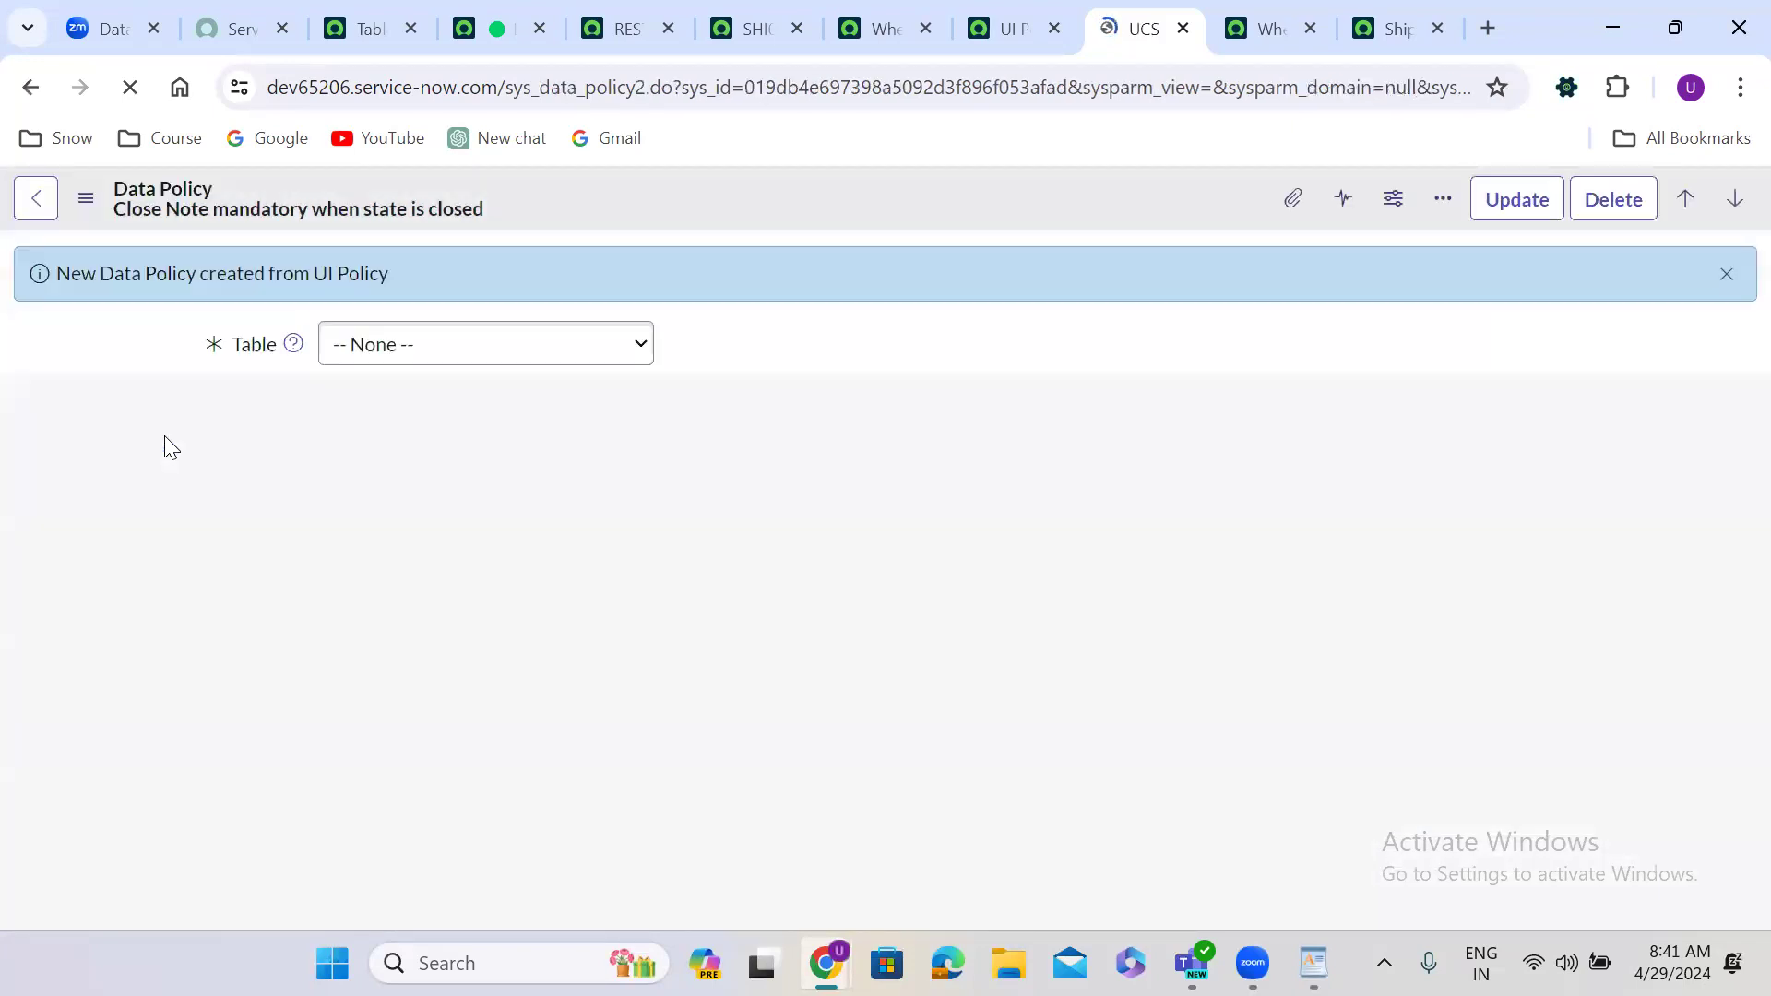
Step: Rerun the background script that closes the shipping case with the new data policy in place, and read its result
left_click(732, 6)
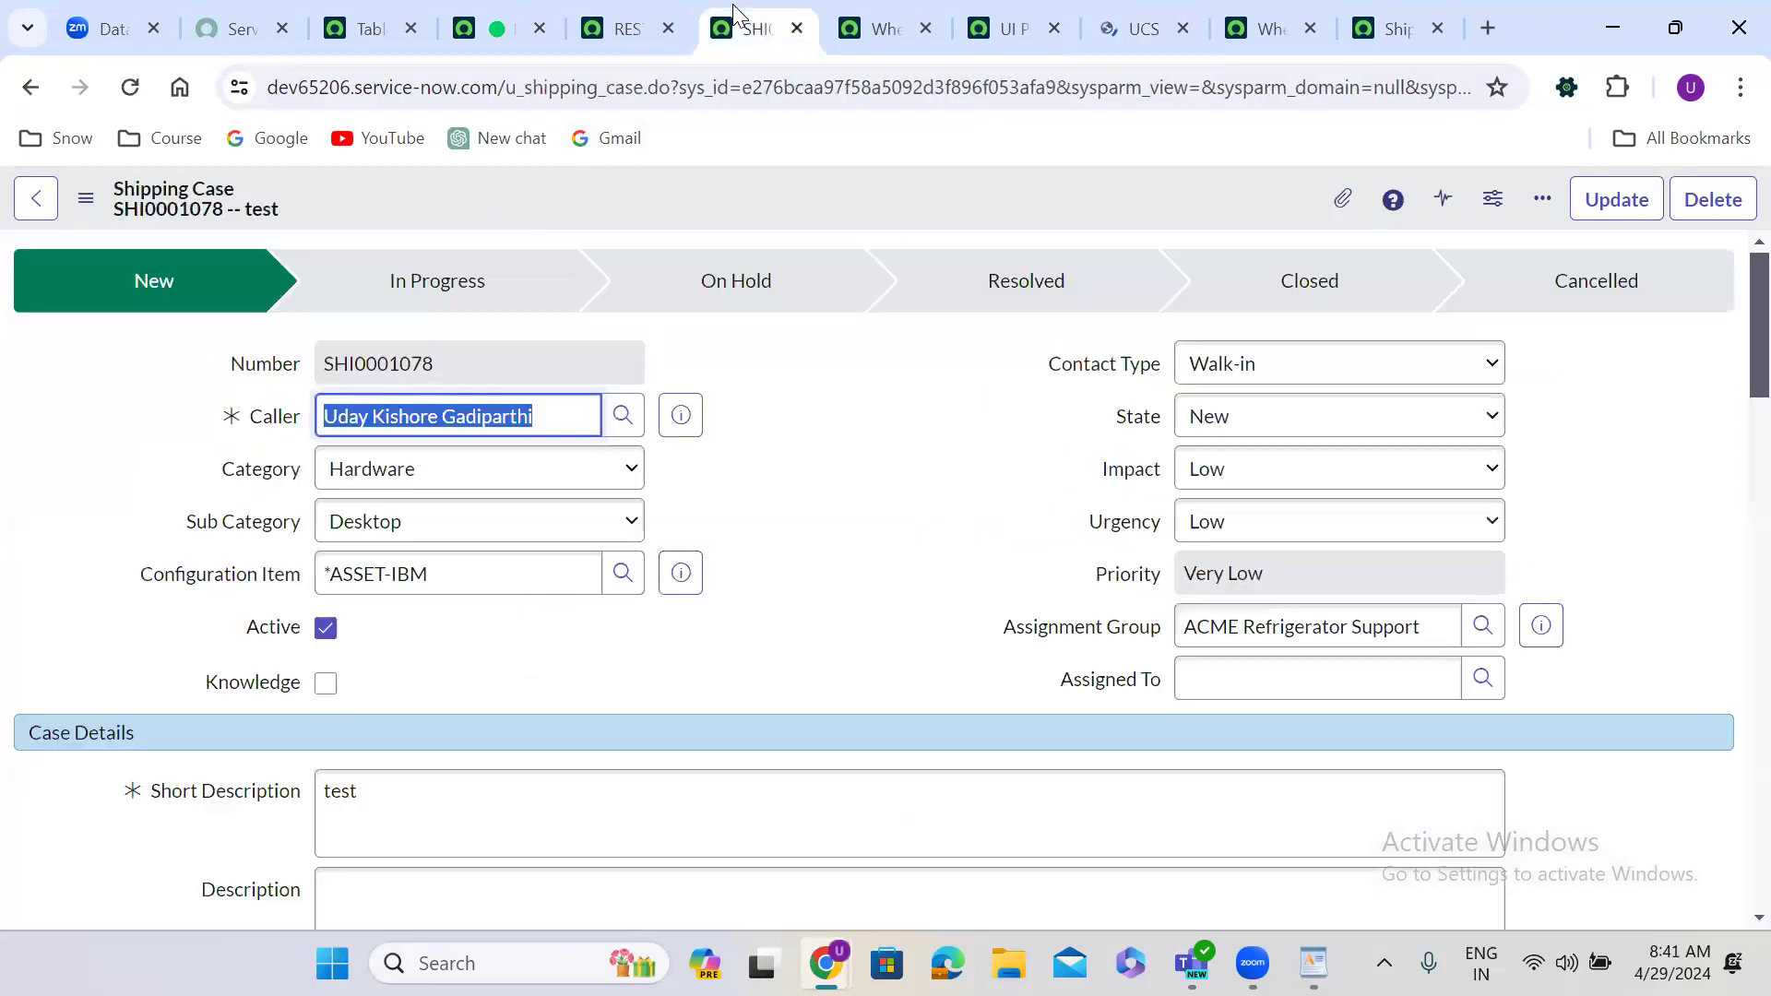
left_click(489, 28)
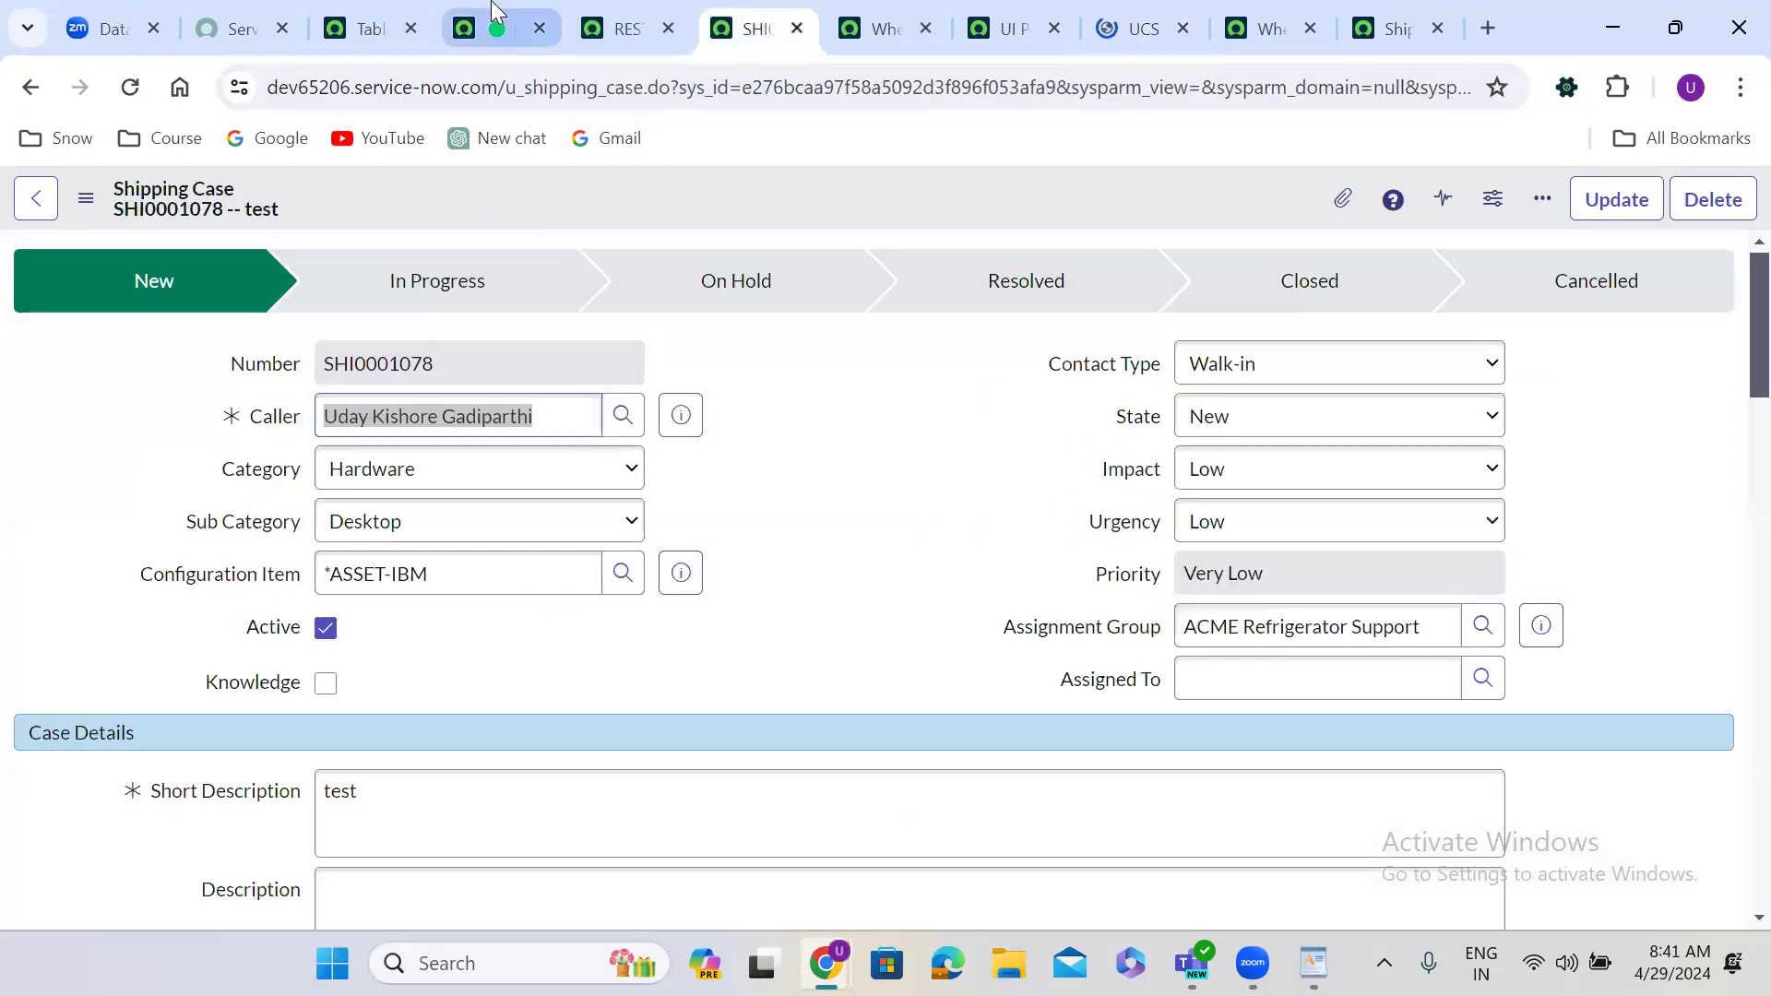
left_click(105, 762)
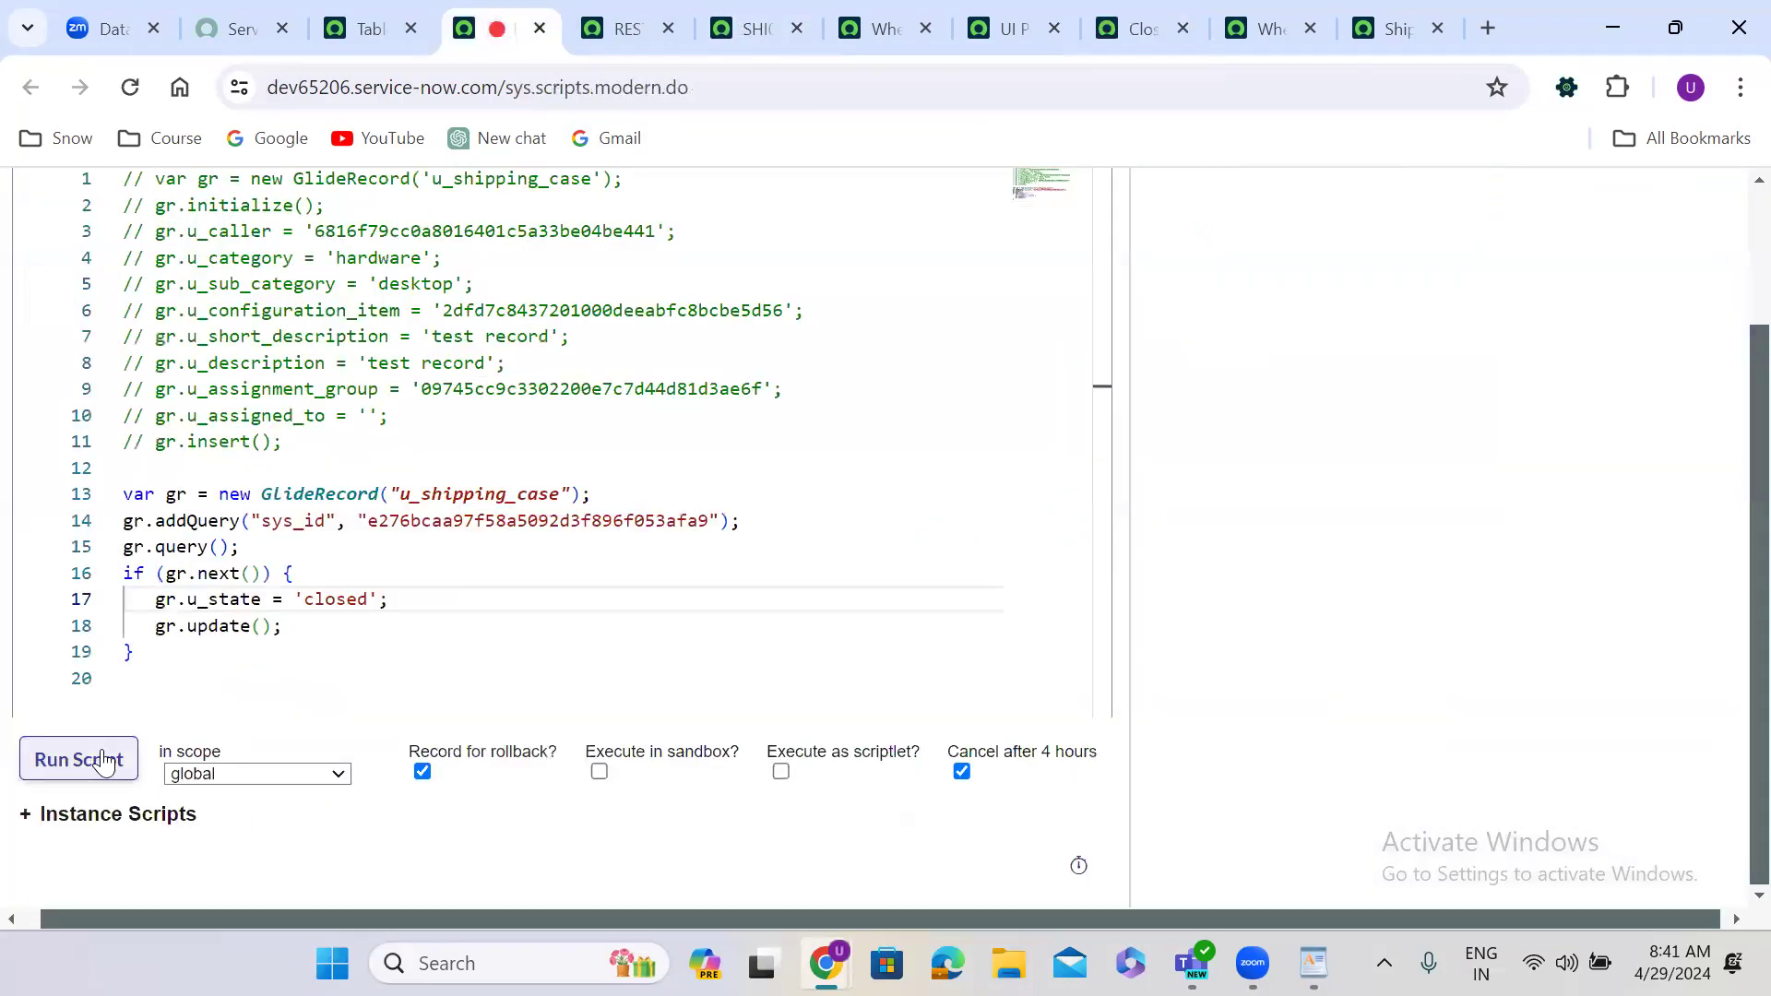
scroll(1716, 277, "up", 2)
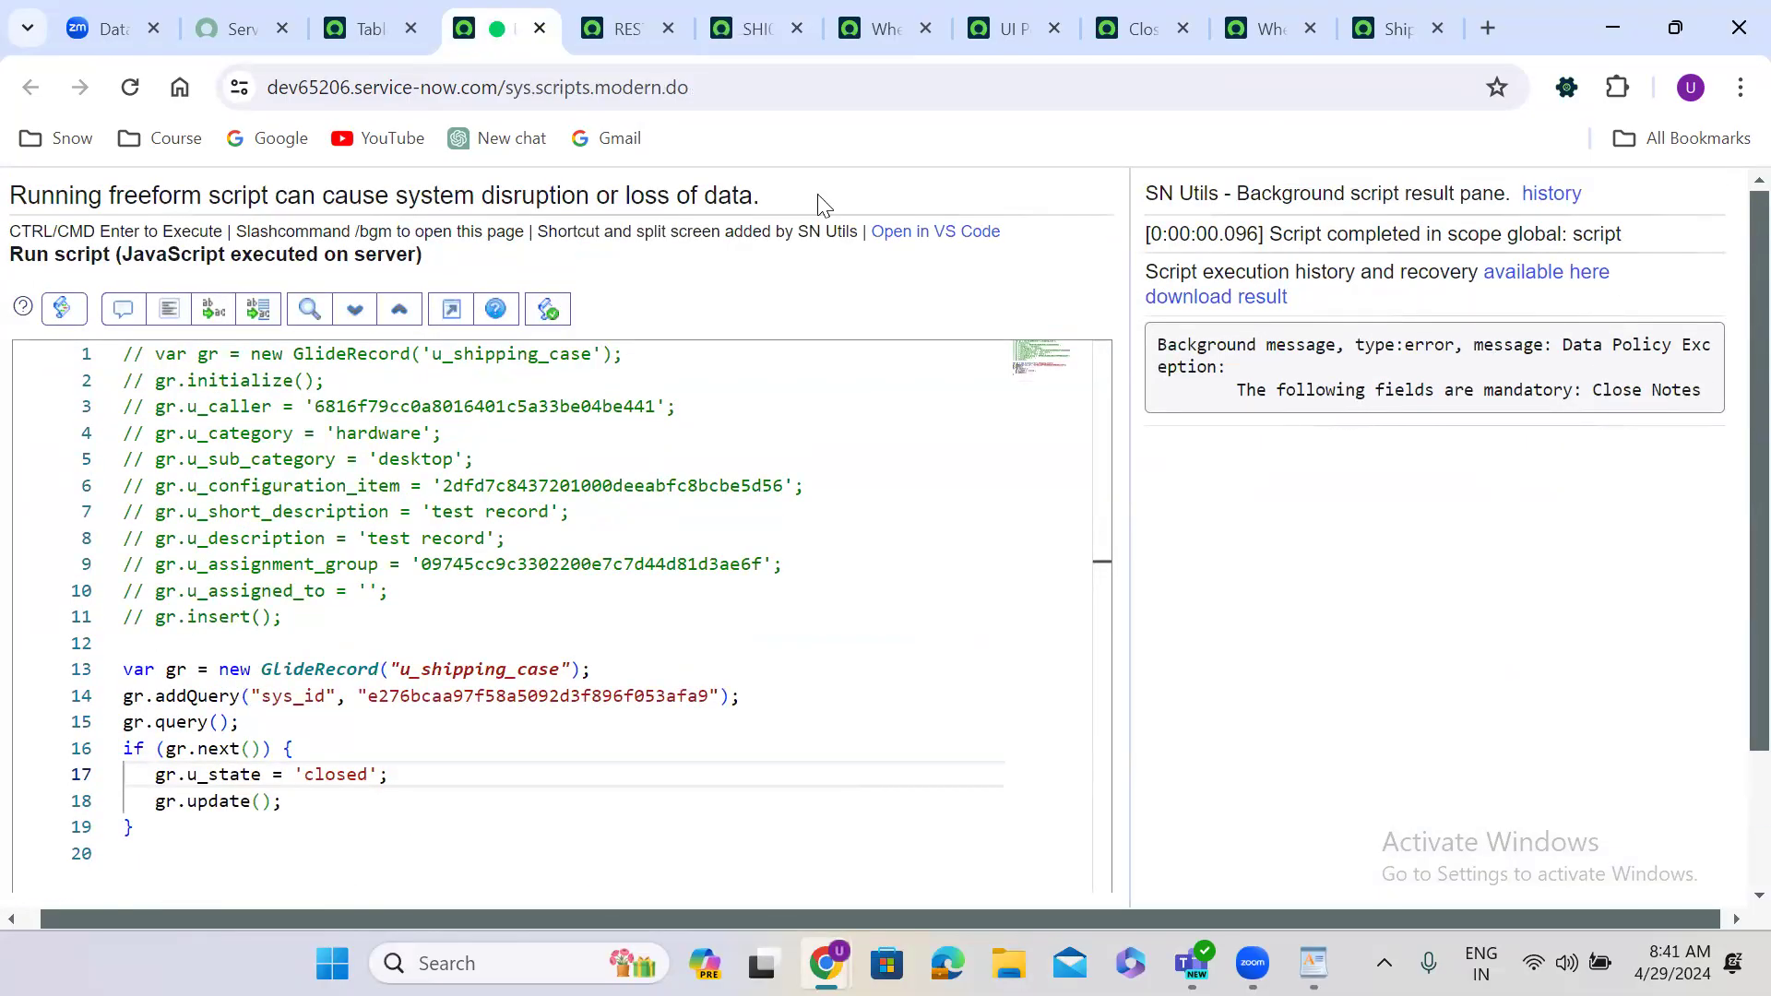
Step: Resend the PATCH request with u_state closed in the REST API Explorer, confirm it, and review the response details
left_click(624, 28)
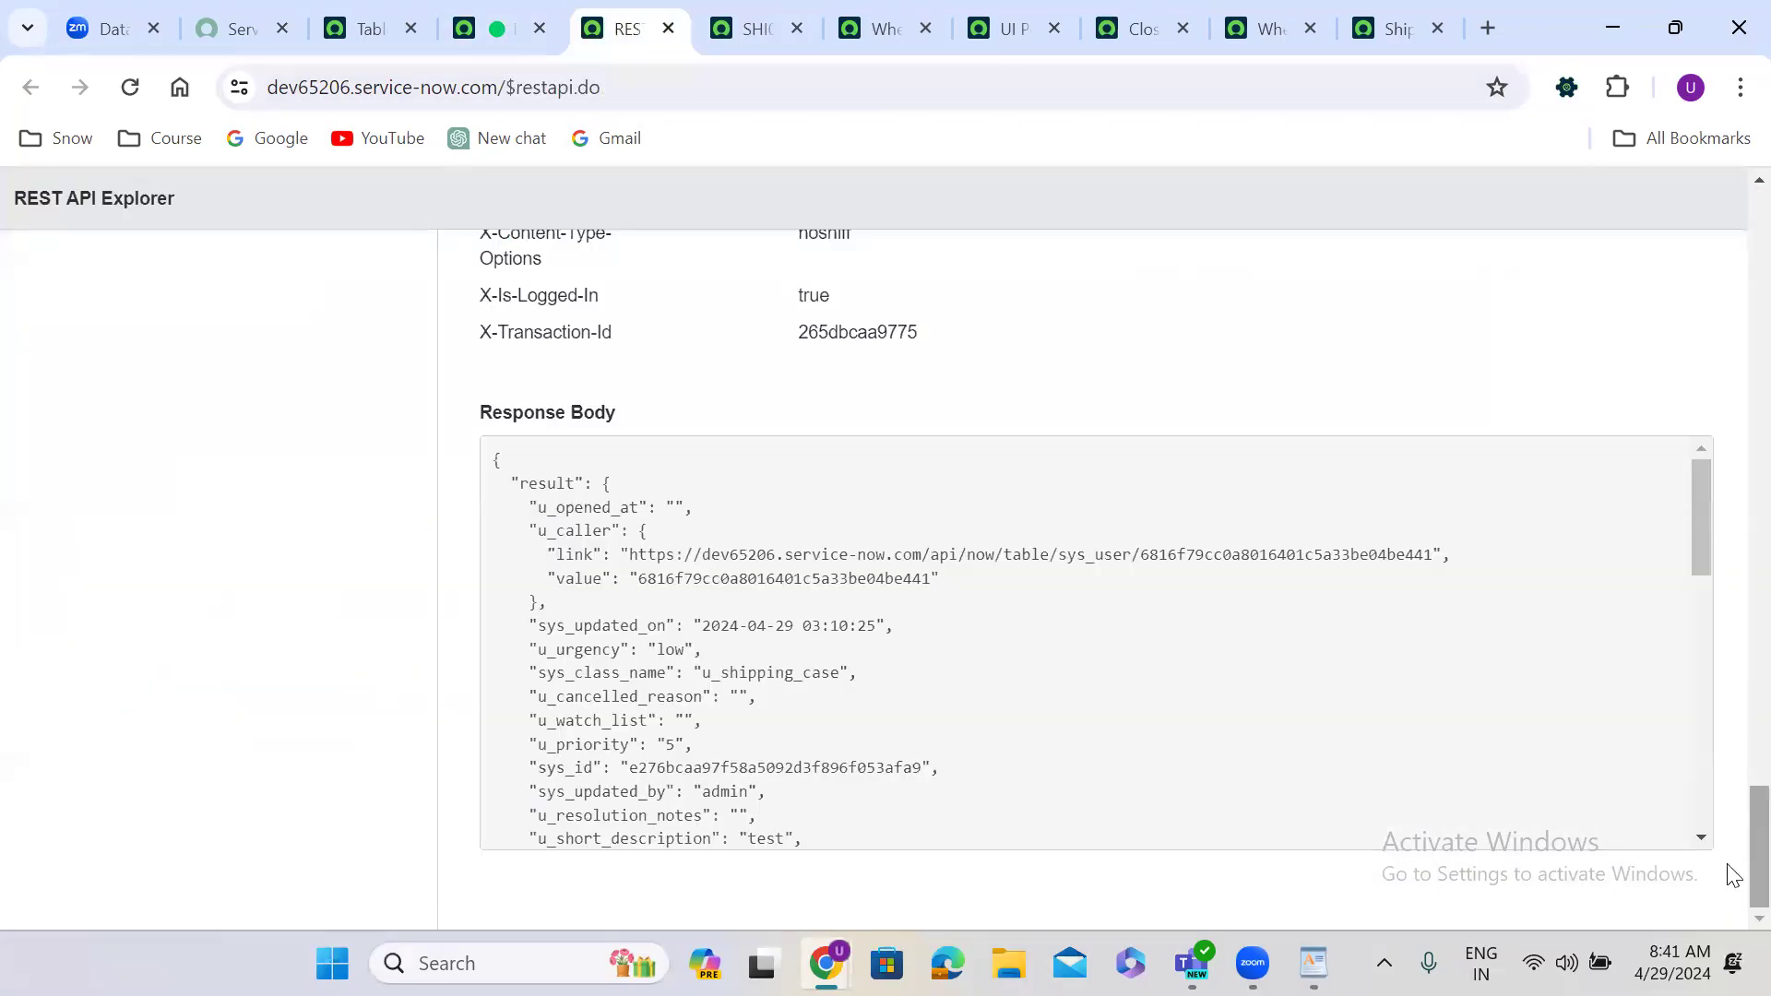
scroll(1730, 611, "up", 10)
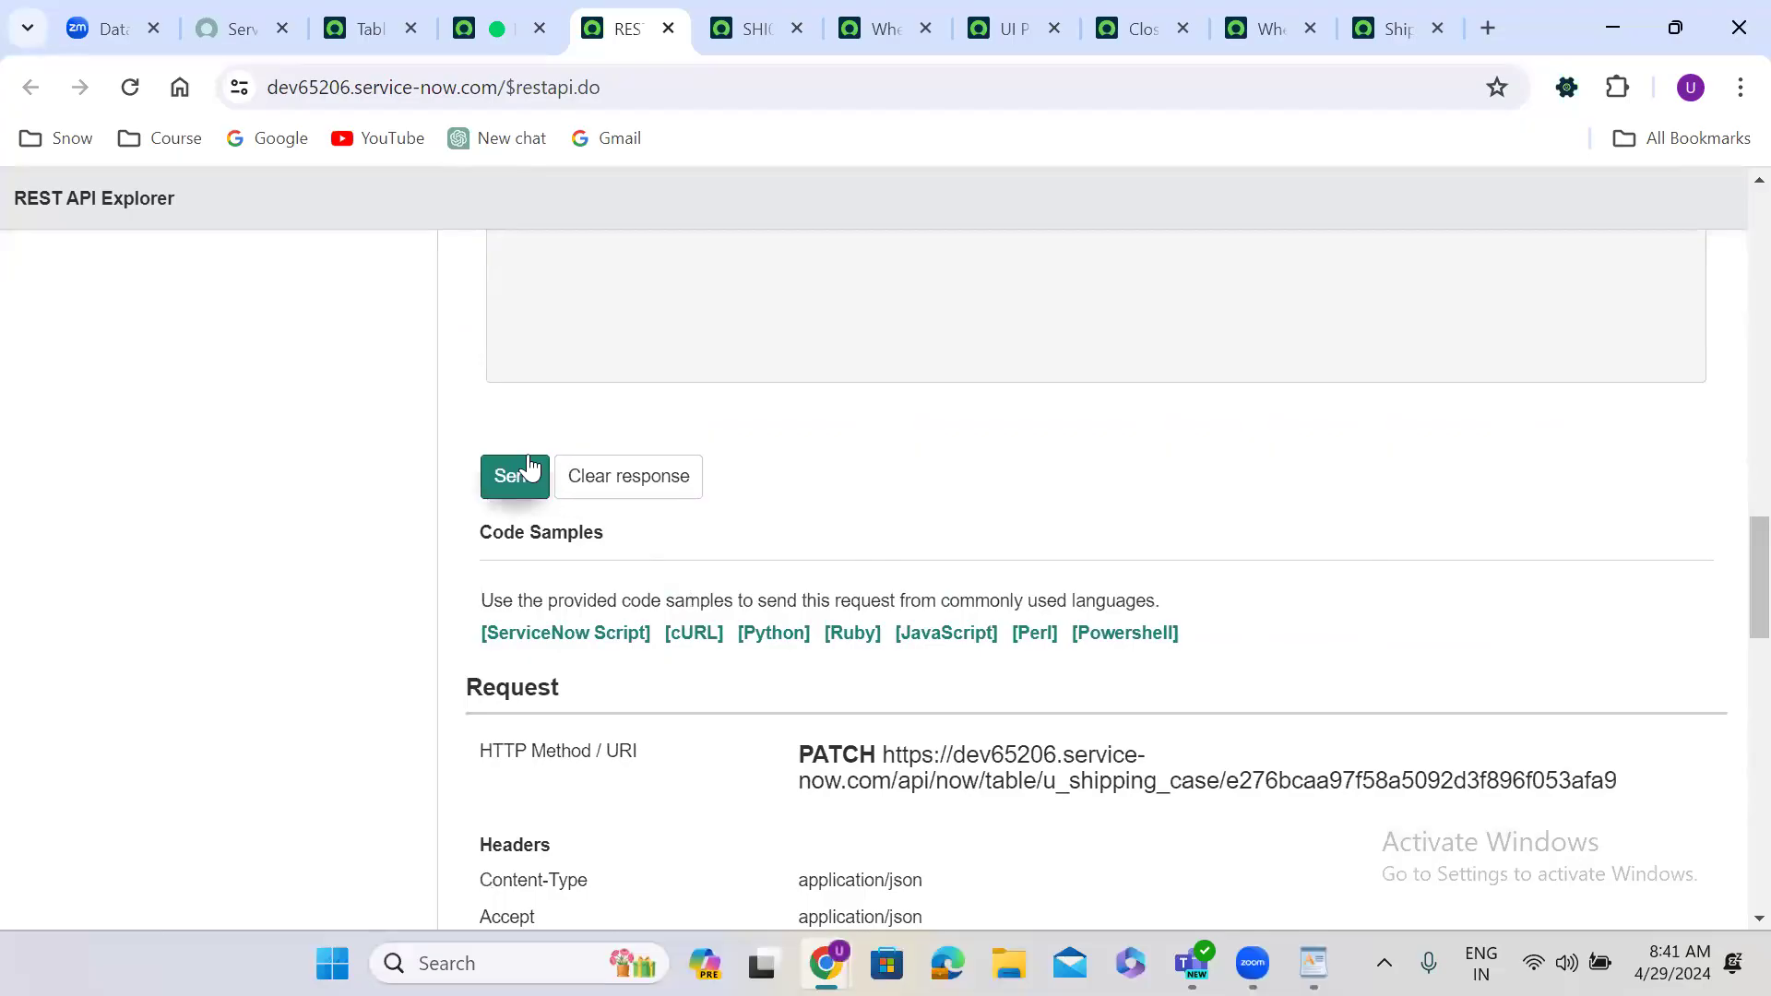
left_click(517, 477)
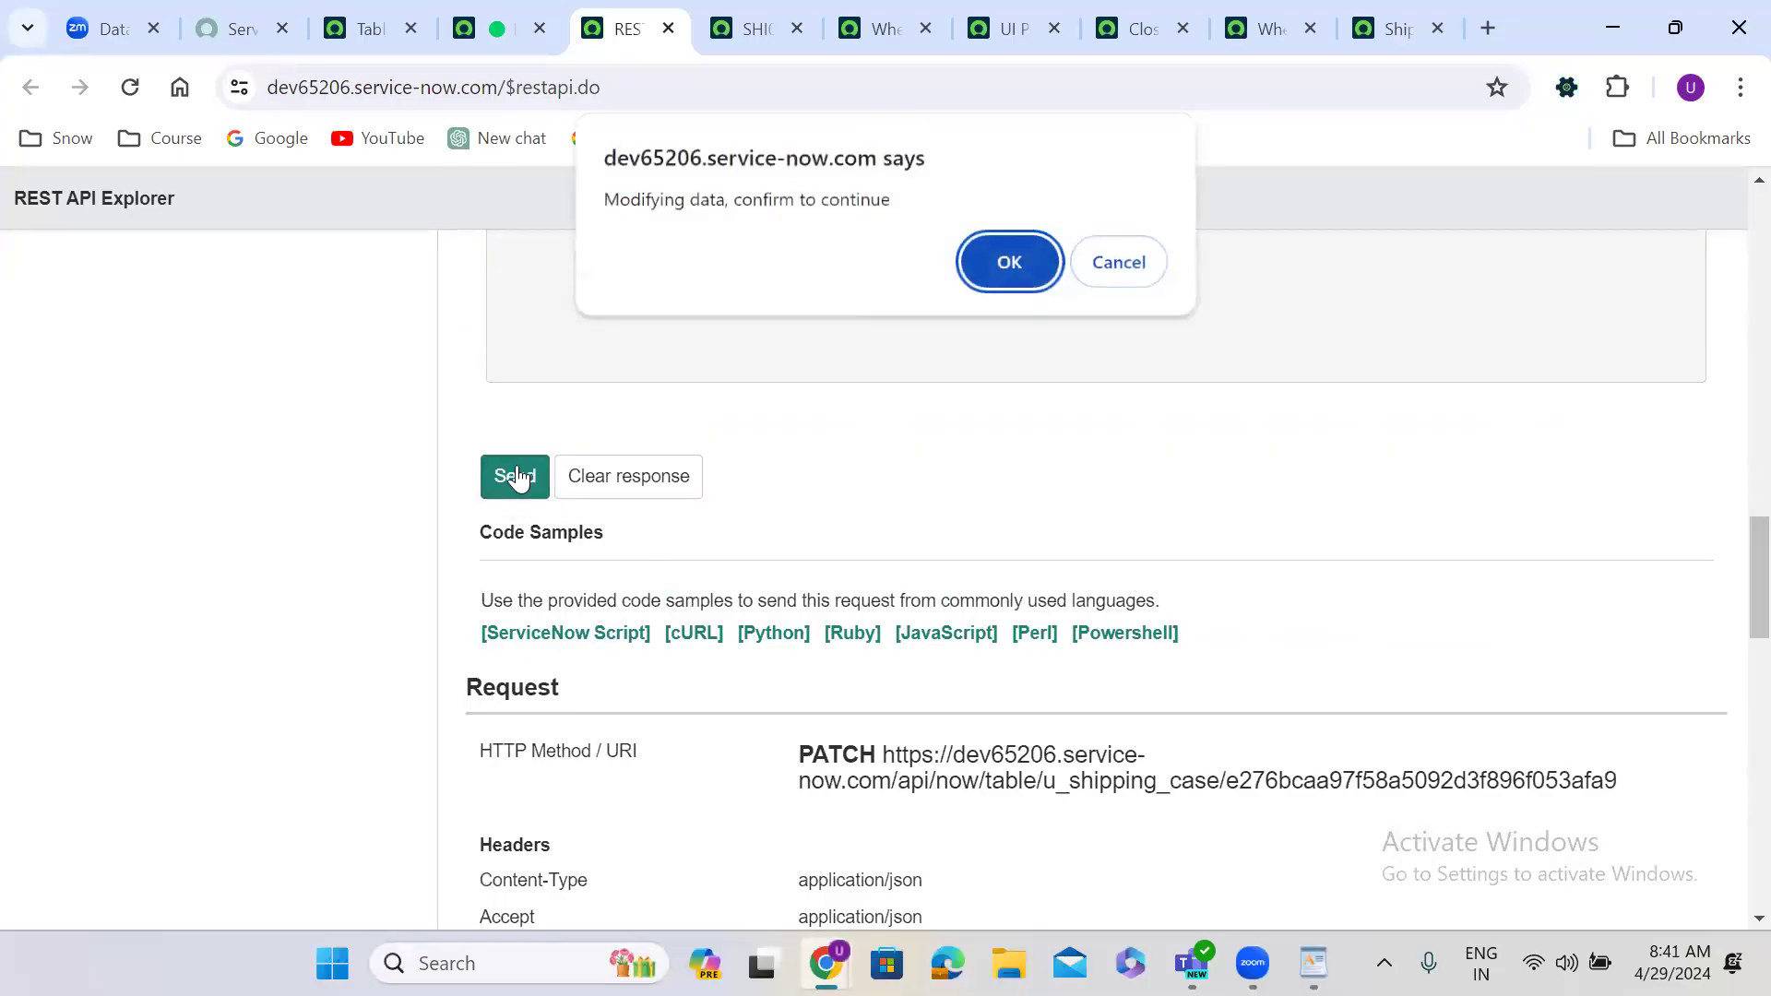
left_click(1021, 262)
scroll(1020, 262, "down", 5)
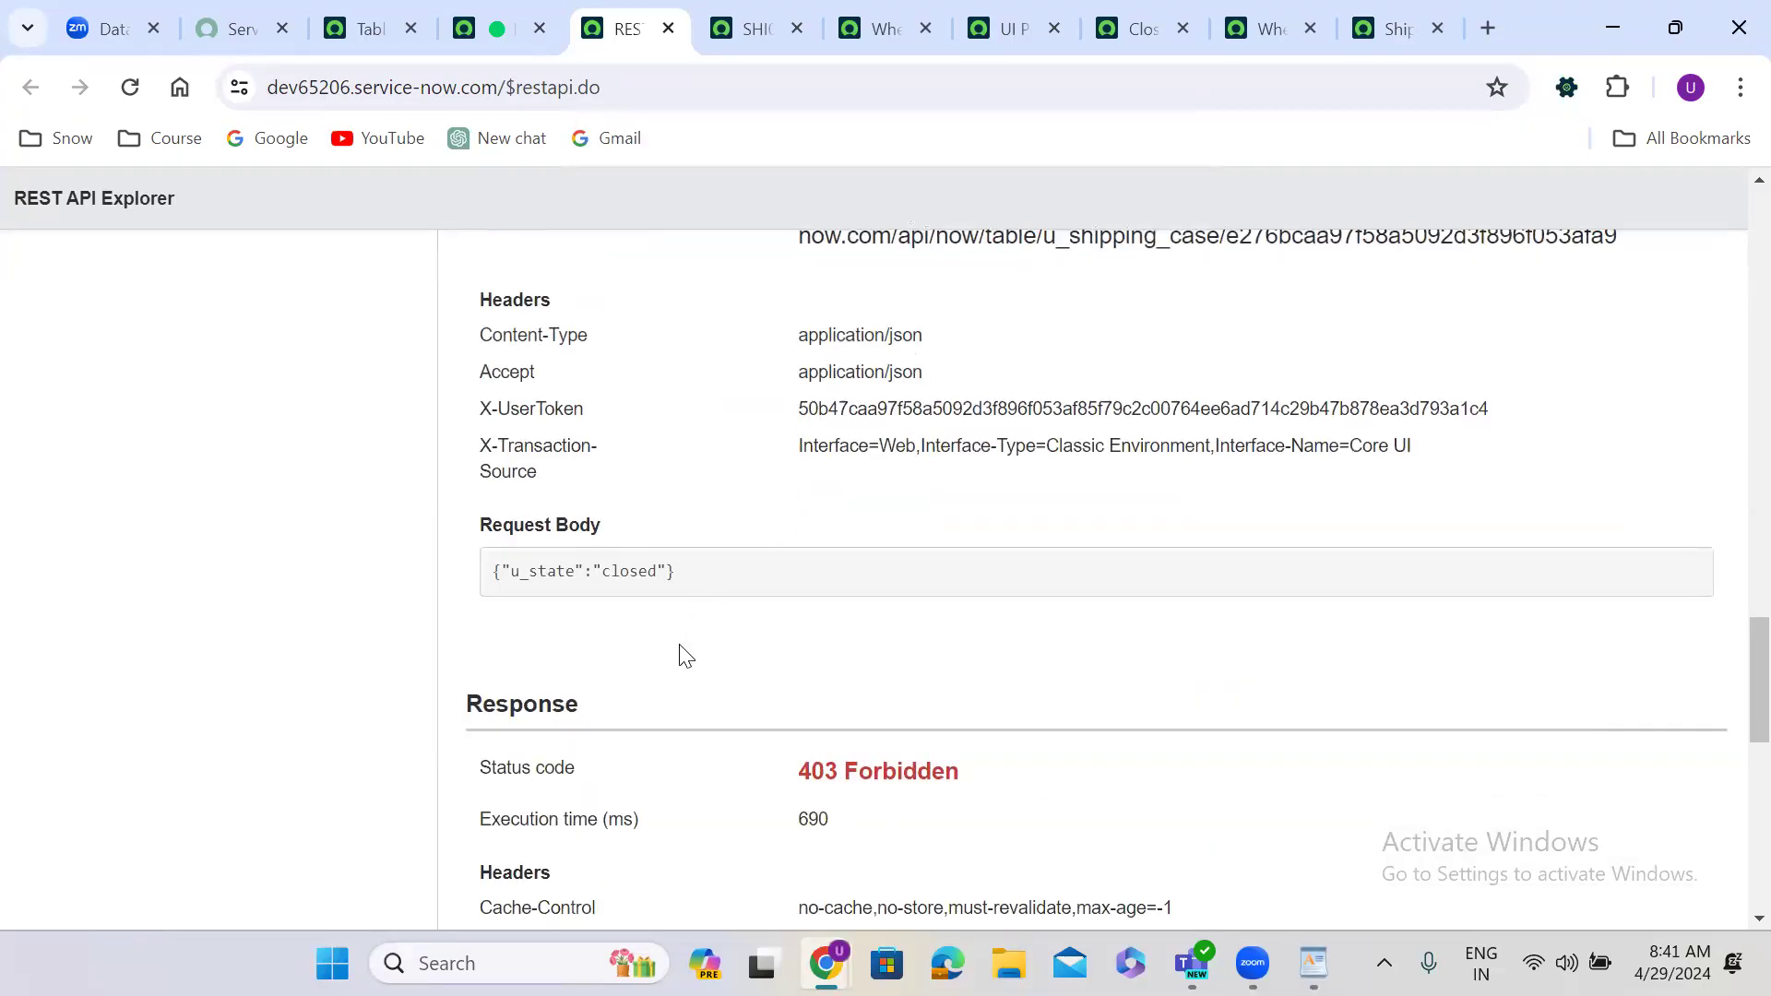
scroll(685, 655, "down", 10)
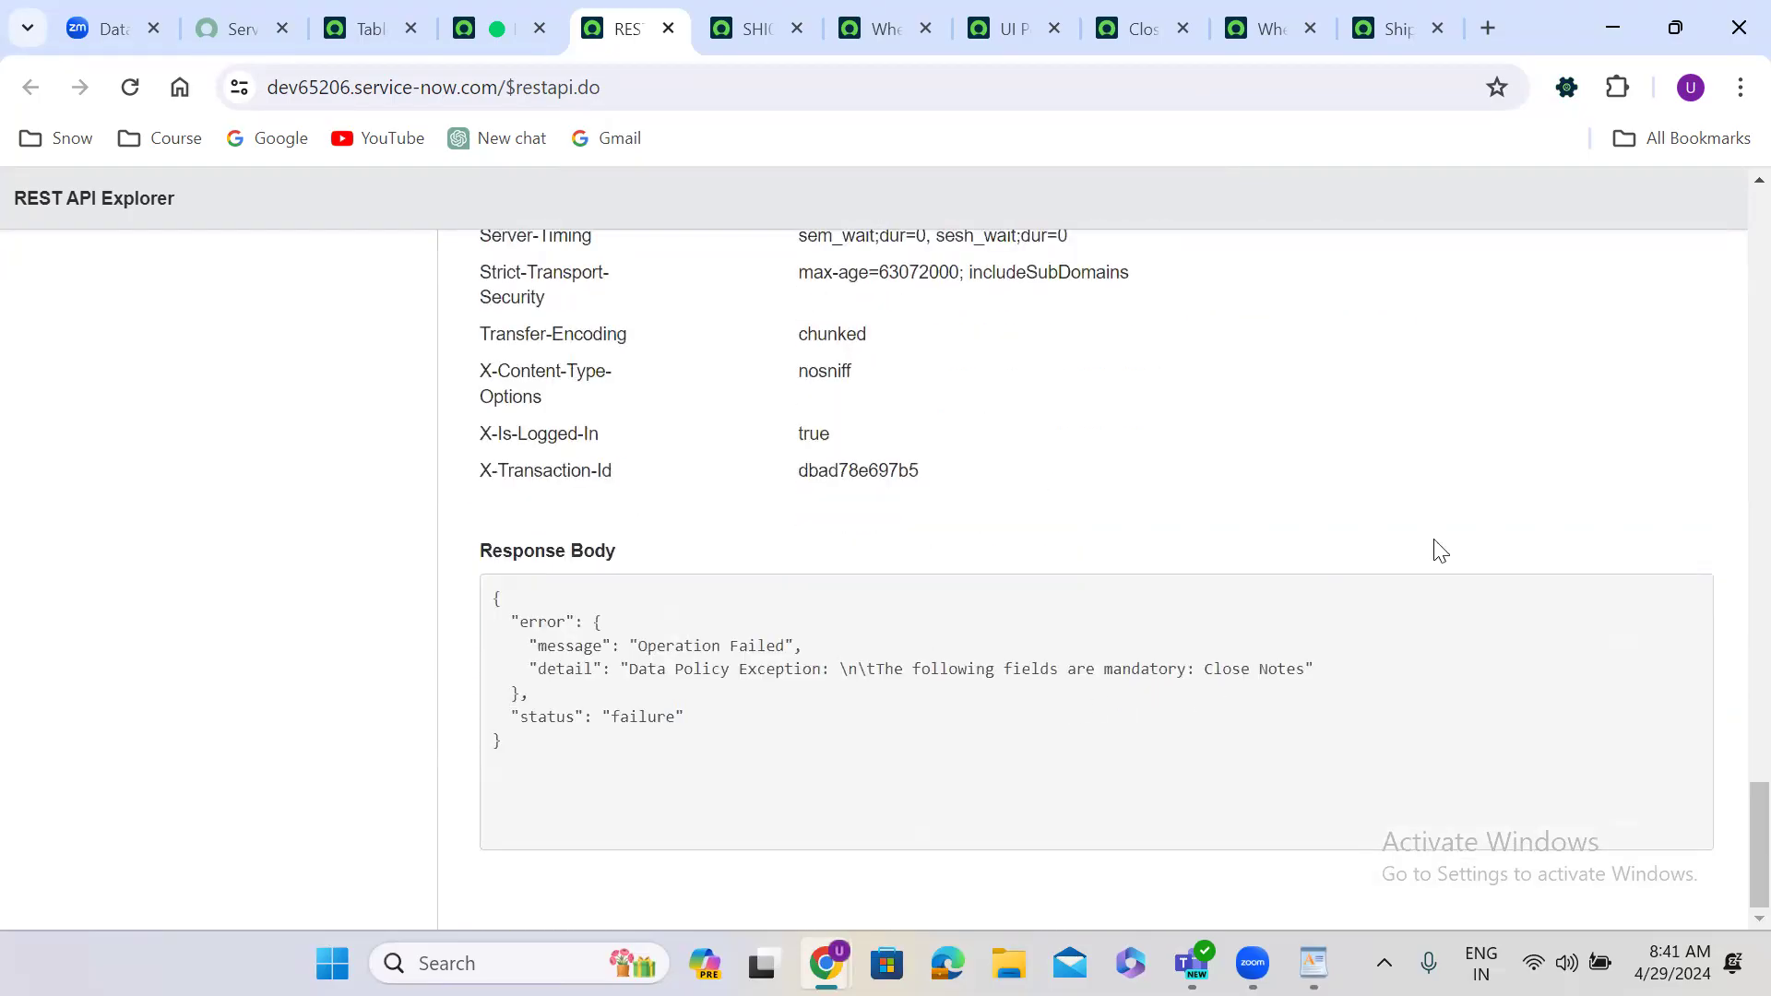
Step: Set the State of the "test" shipping case to Closed and look up the users available for Assigned To
left_click(746, 9)
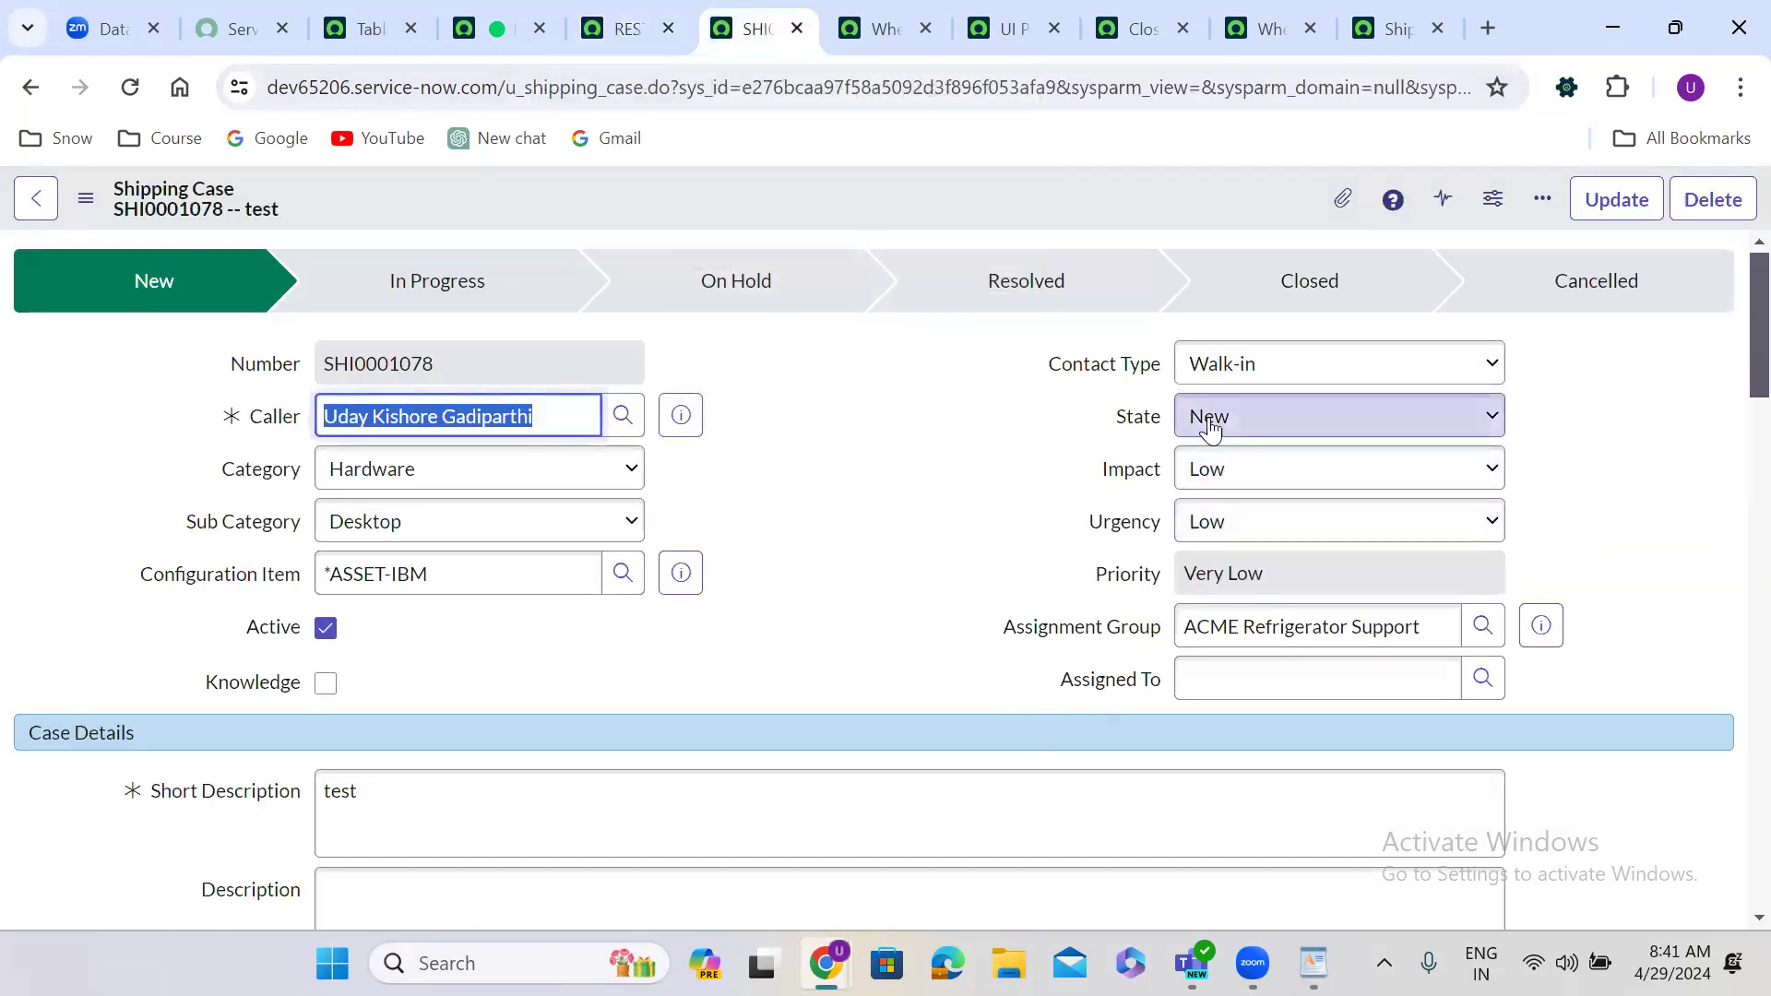
left_click(1291, 417)
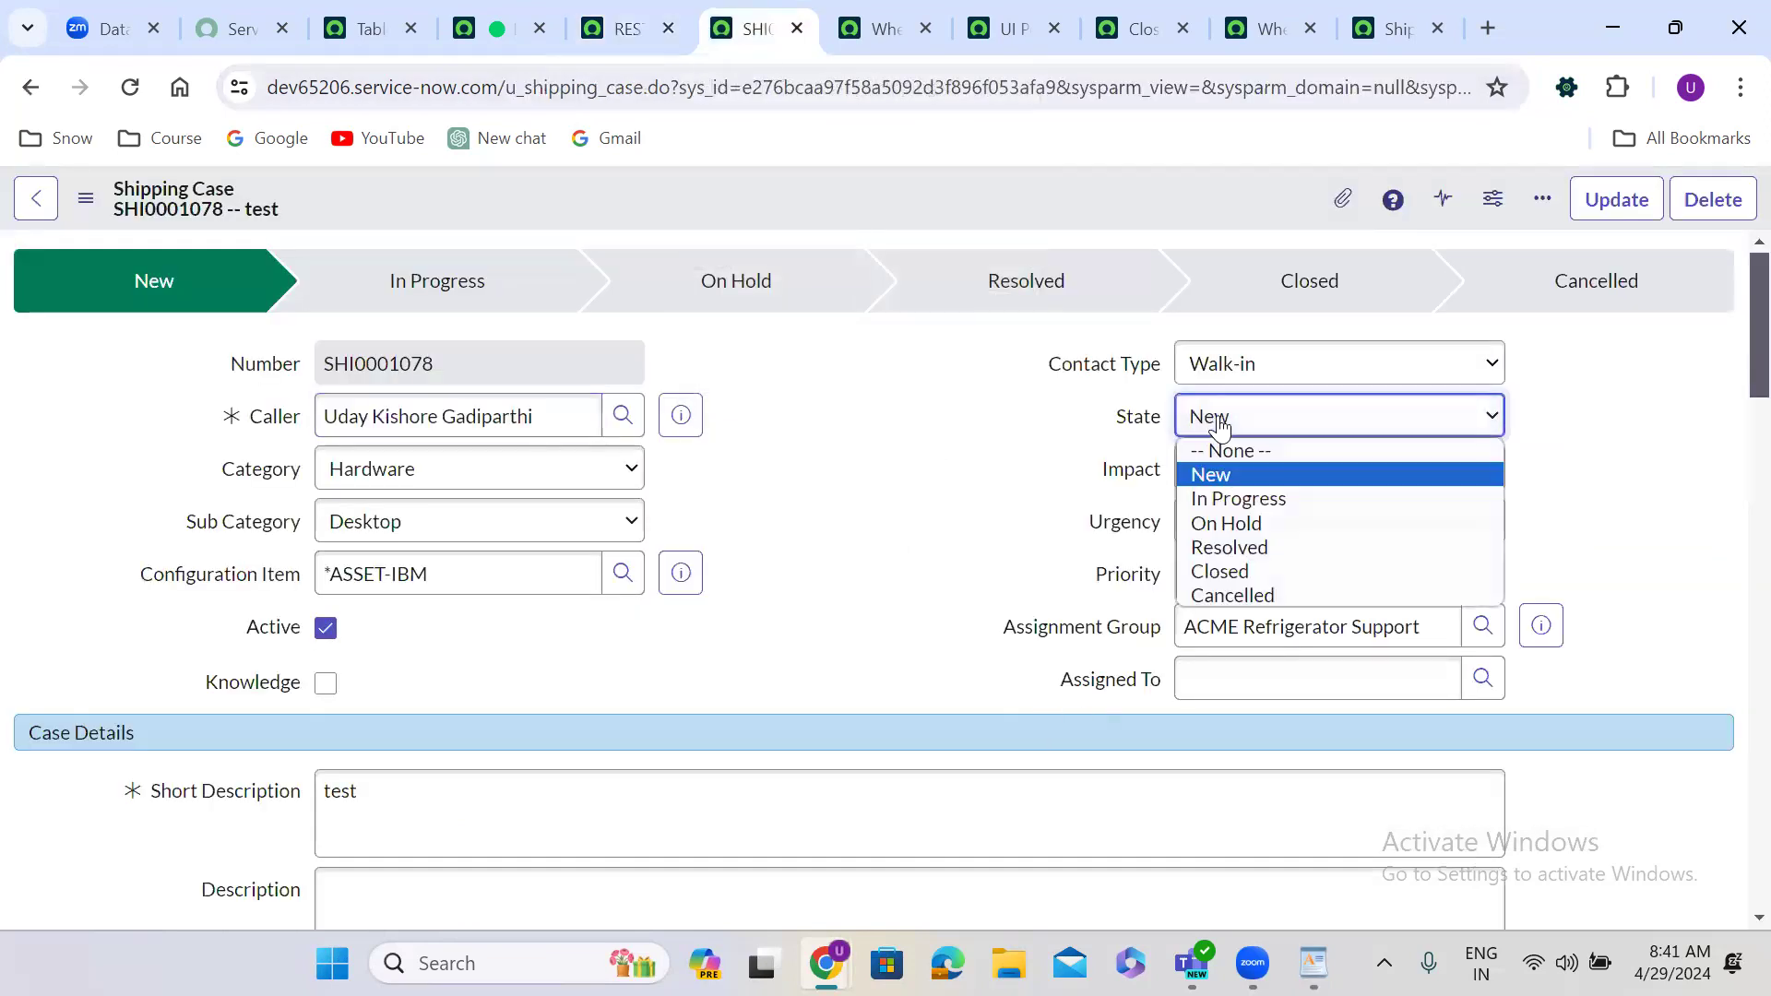
left_click(1271, 571)
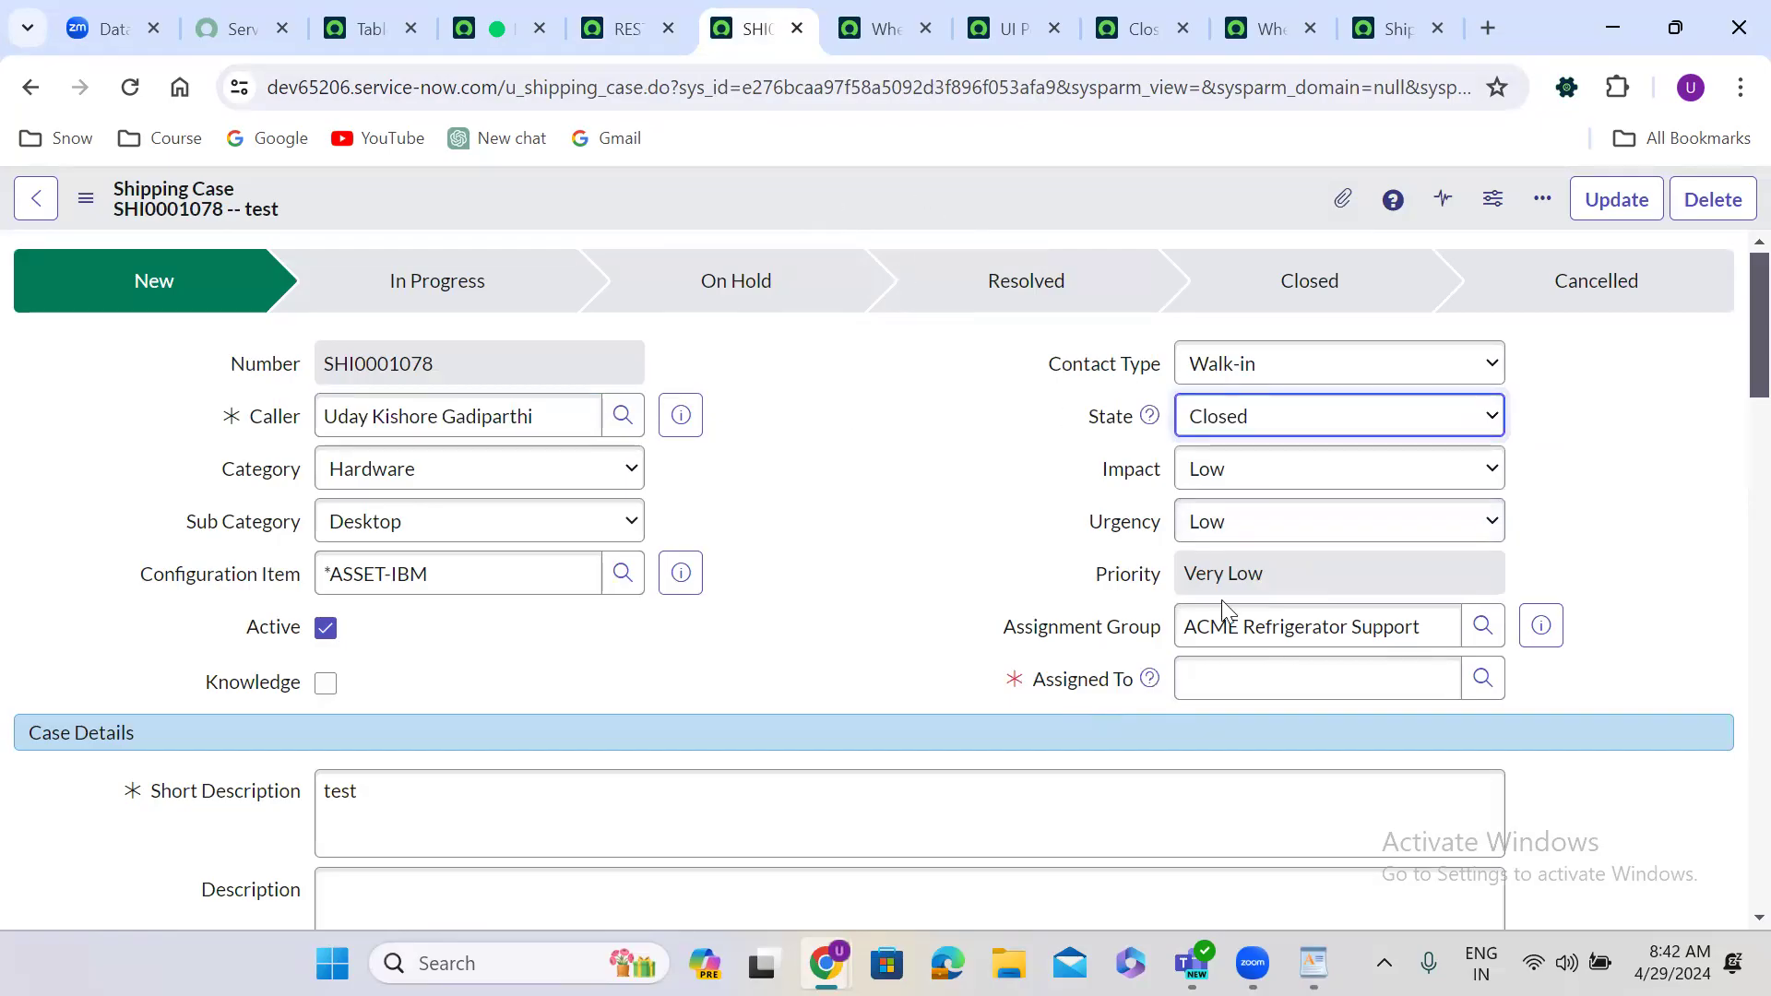
left_click(1485, 679)
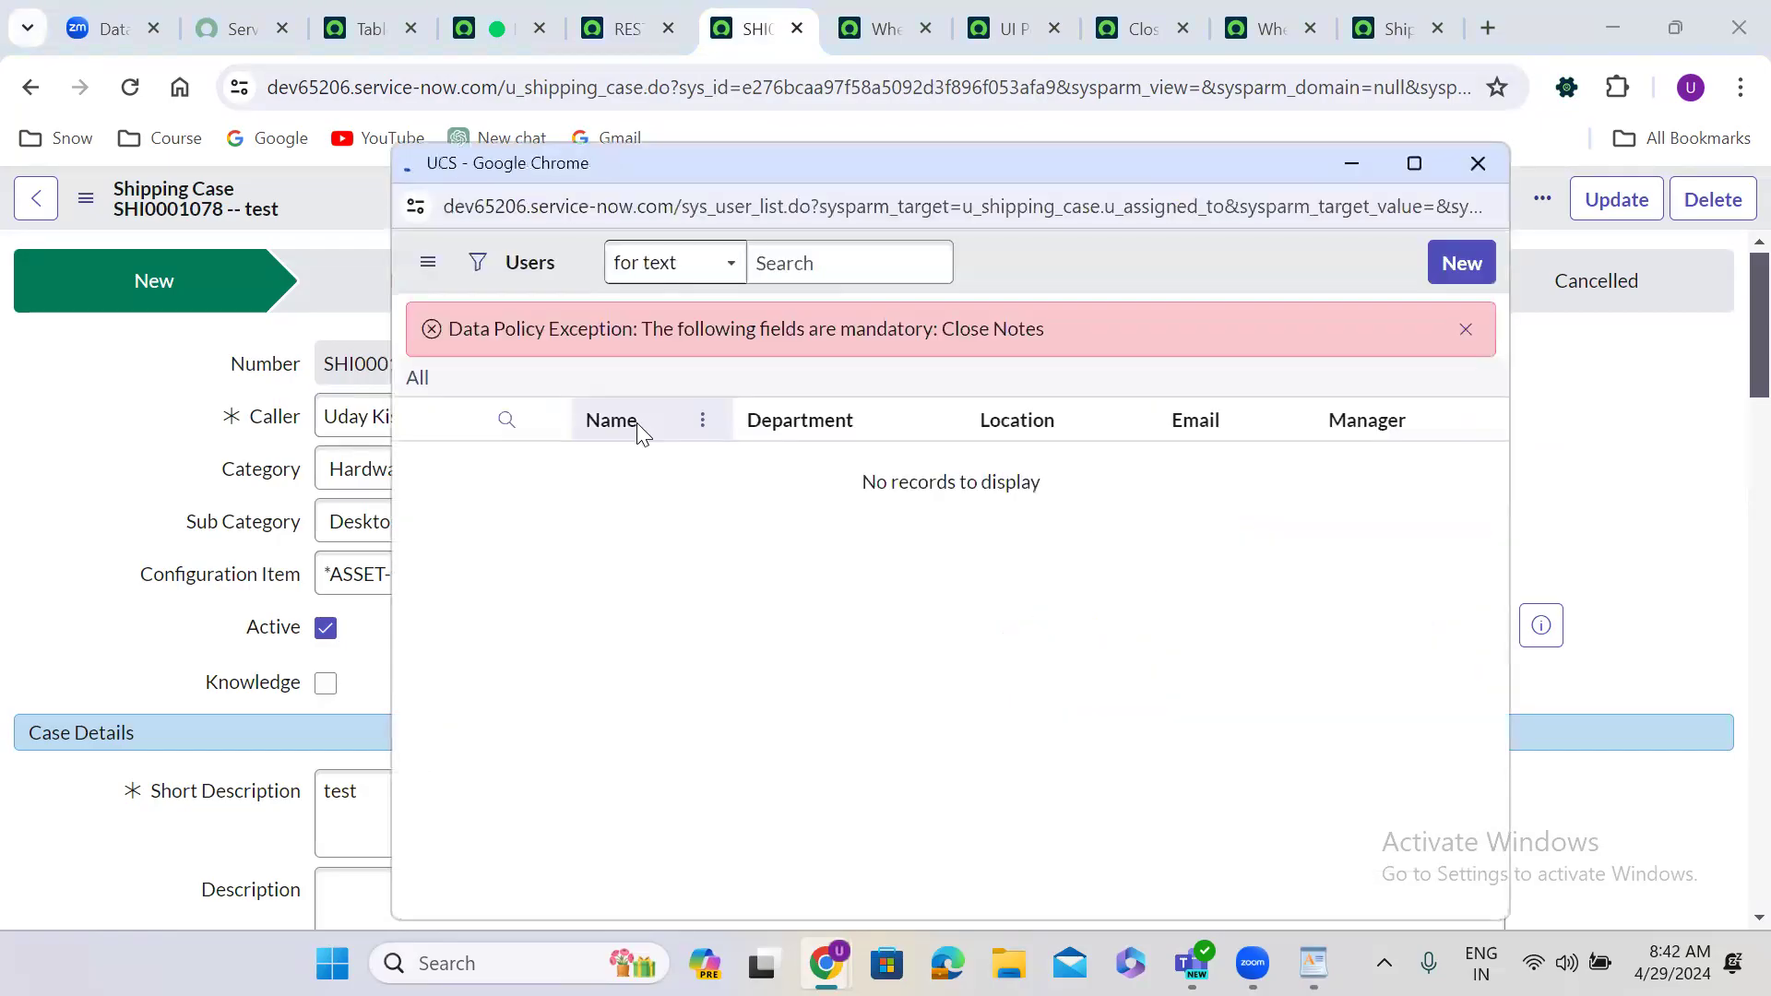
left_click(1474, 163)
Step: Try to save the shipping case with State Closed and check which mandatory fields the form demands
right_click(738, 188)
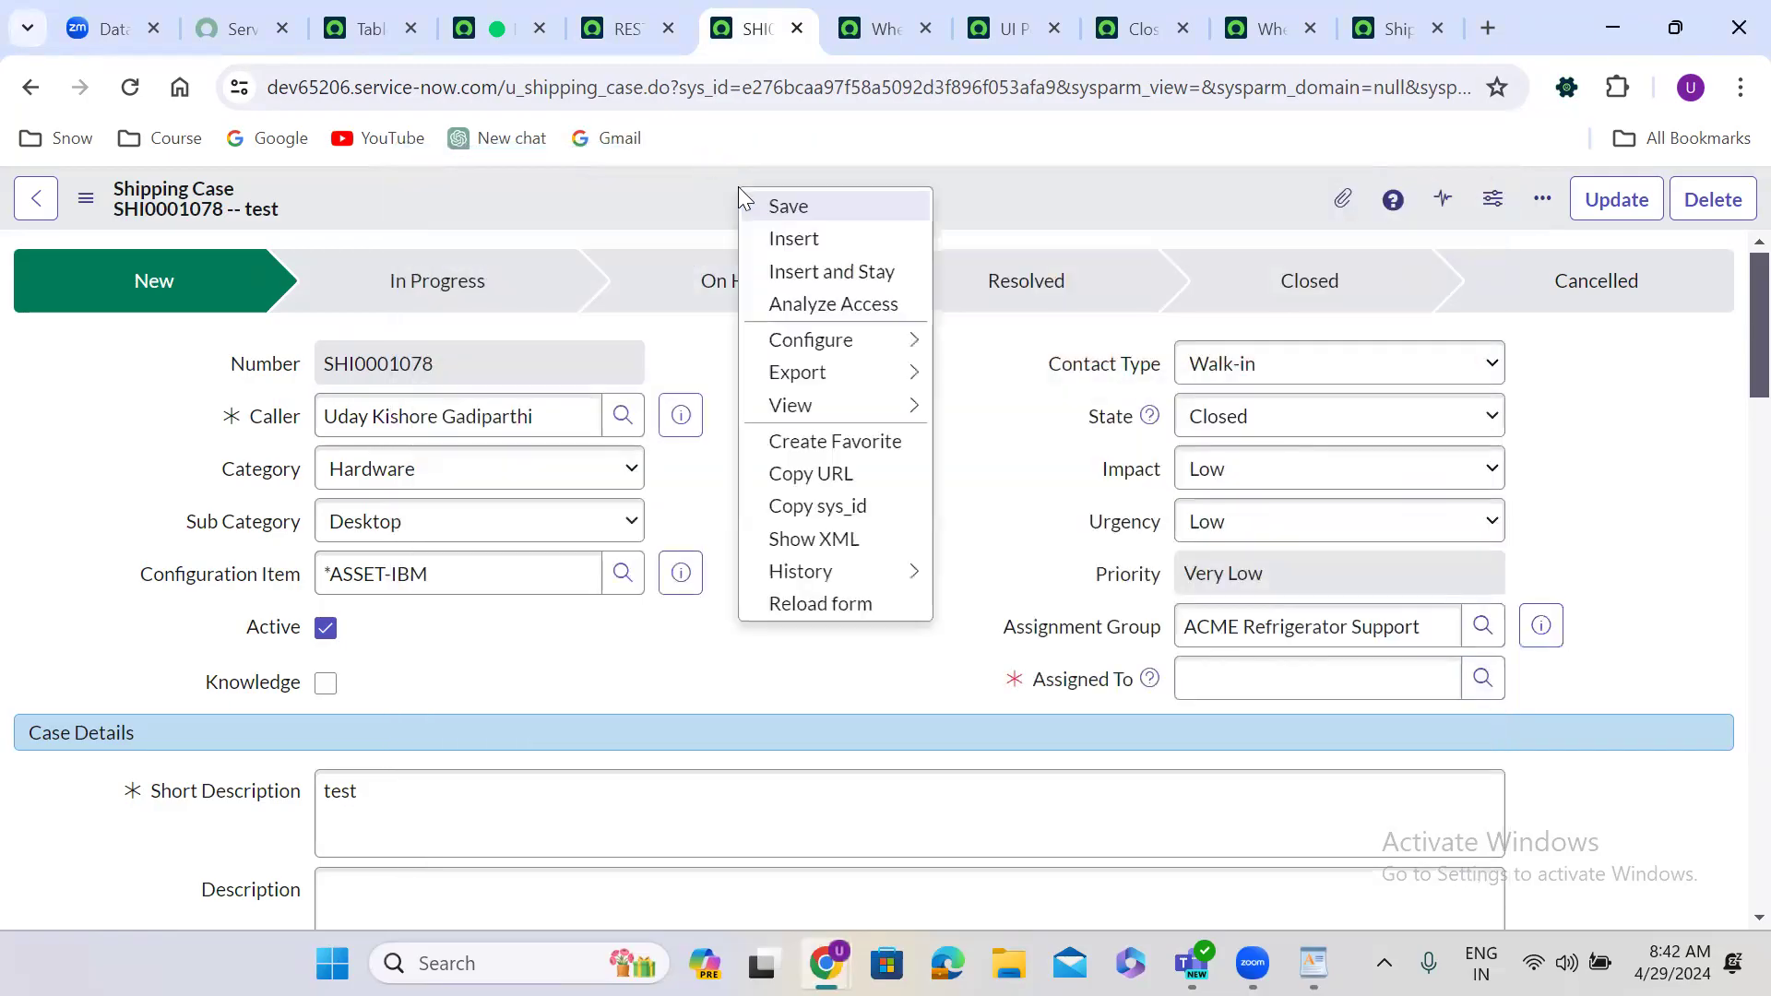
left_click(768, 198)
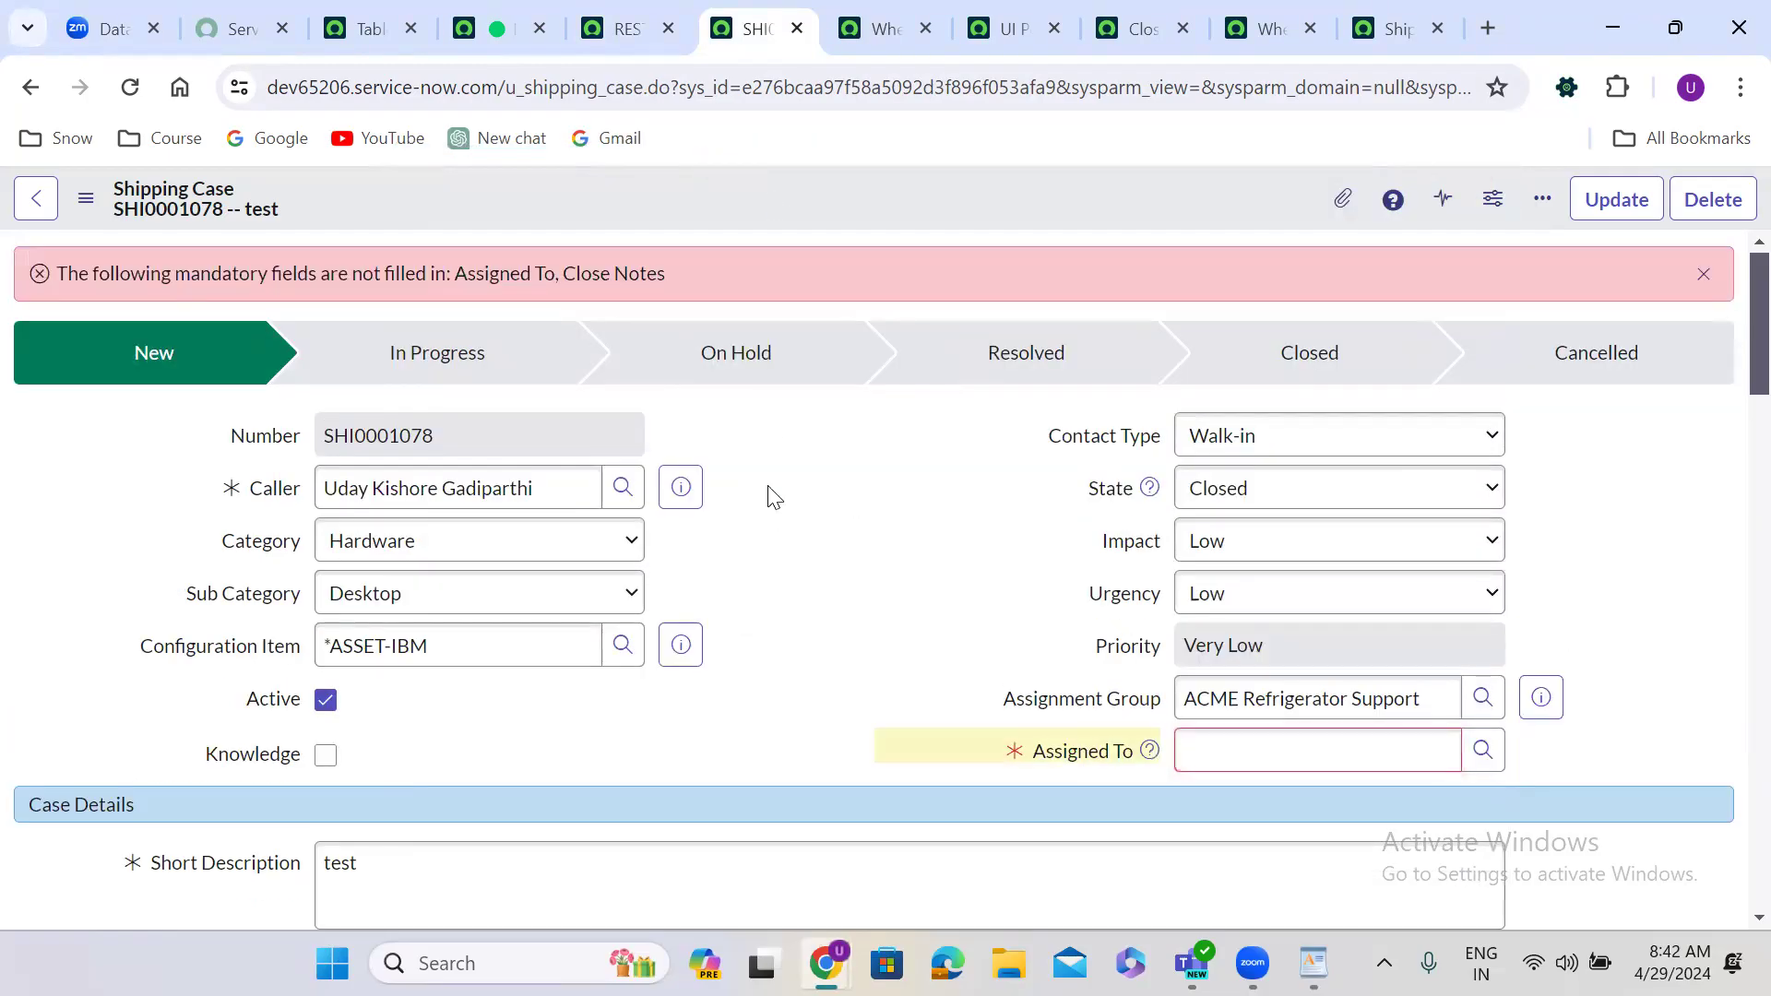
scroll(773, 495, "down", 1)
scroll(750, 668, "down", 8)
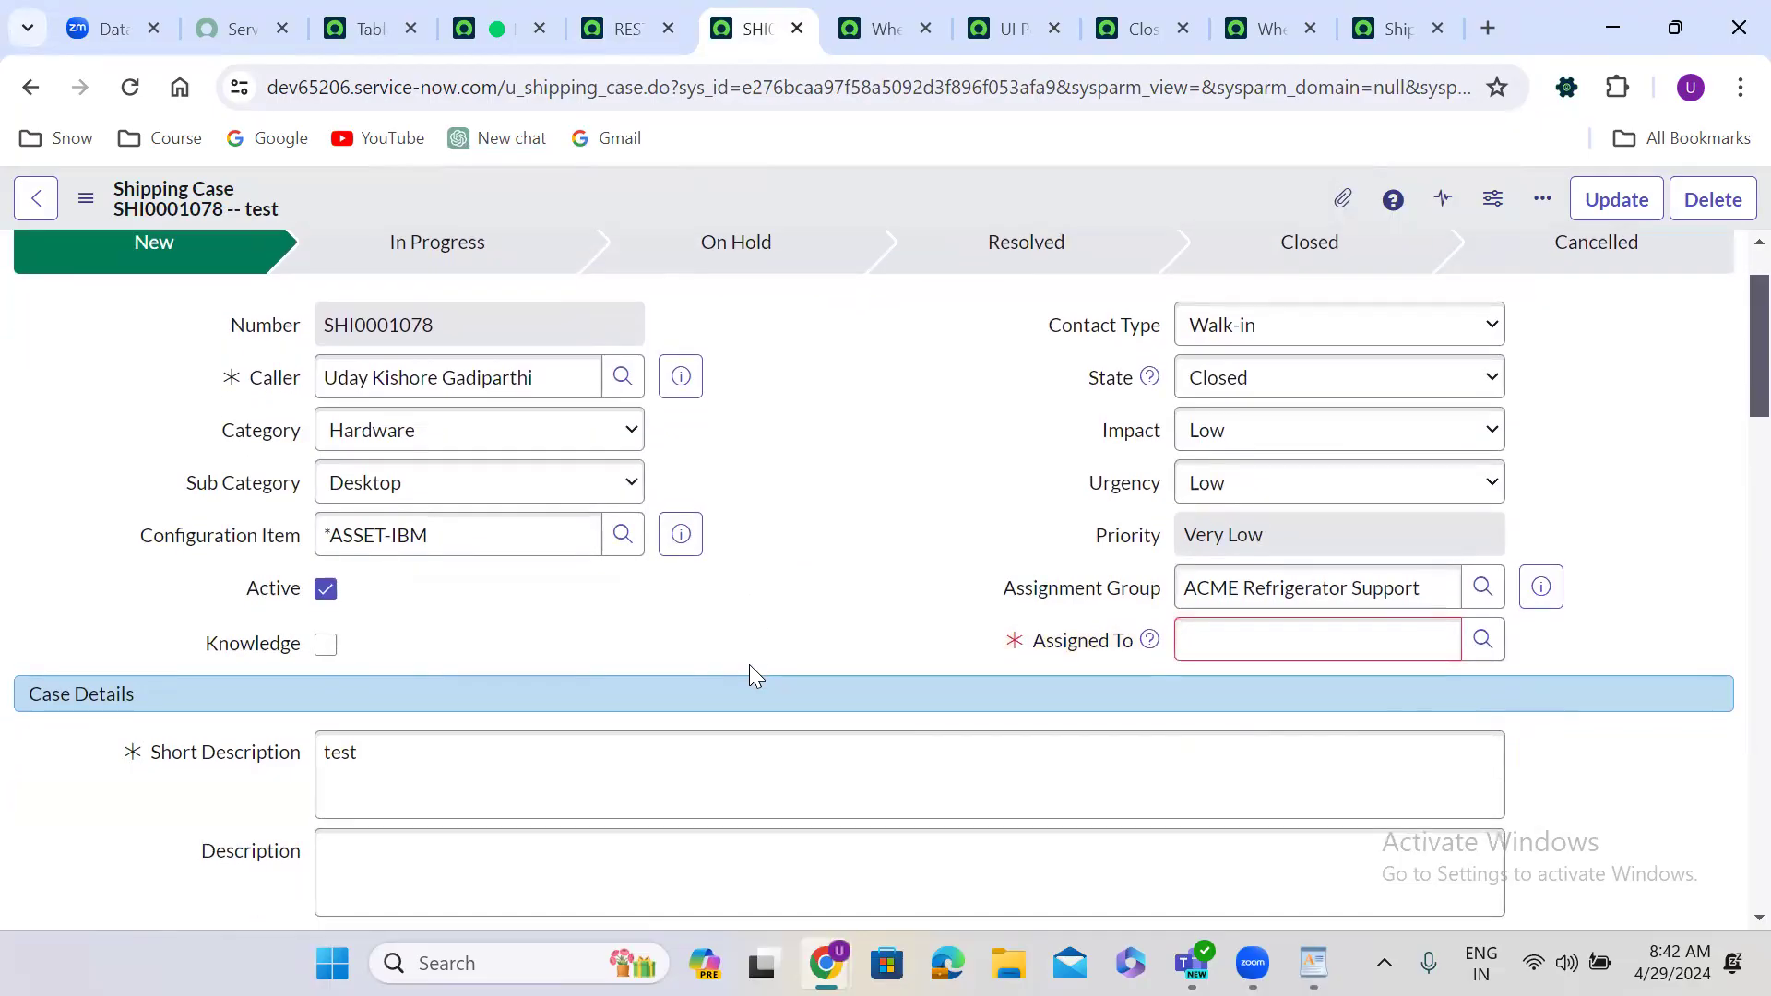
scroll(754, 676, "up", 8)
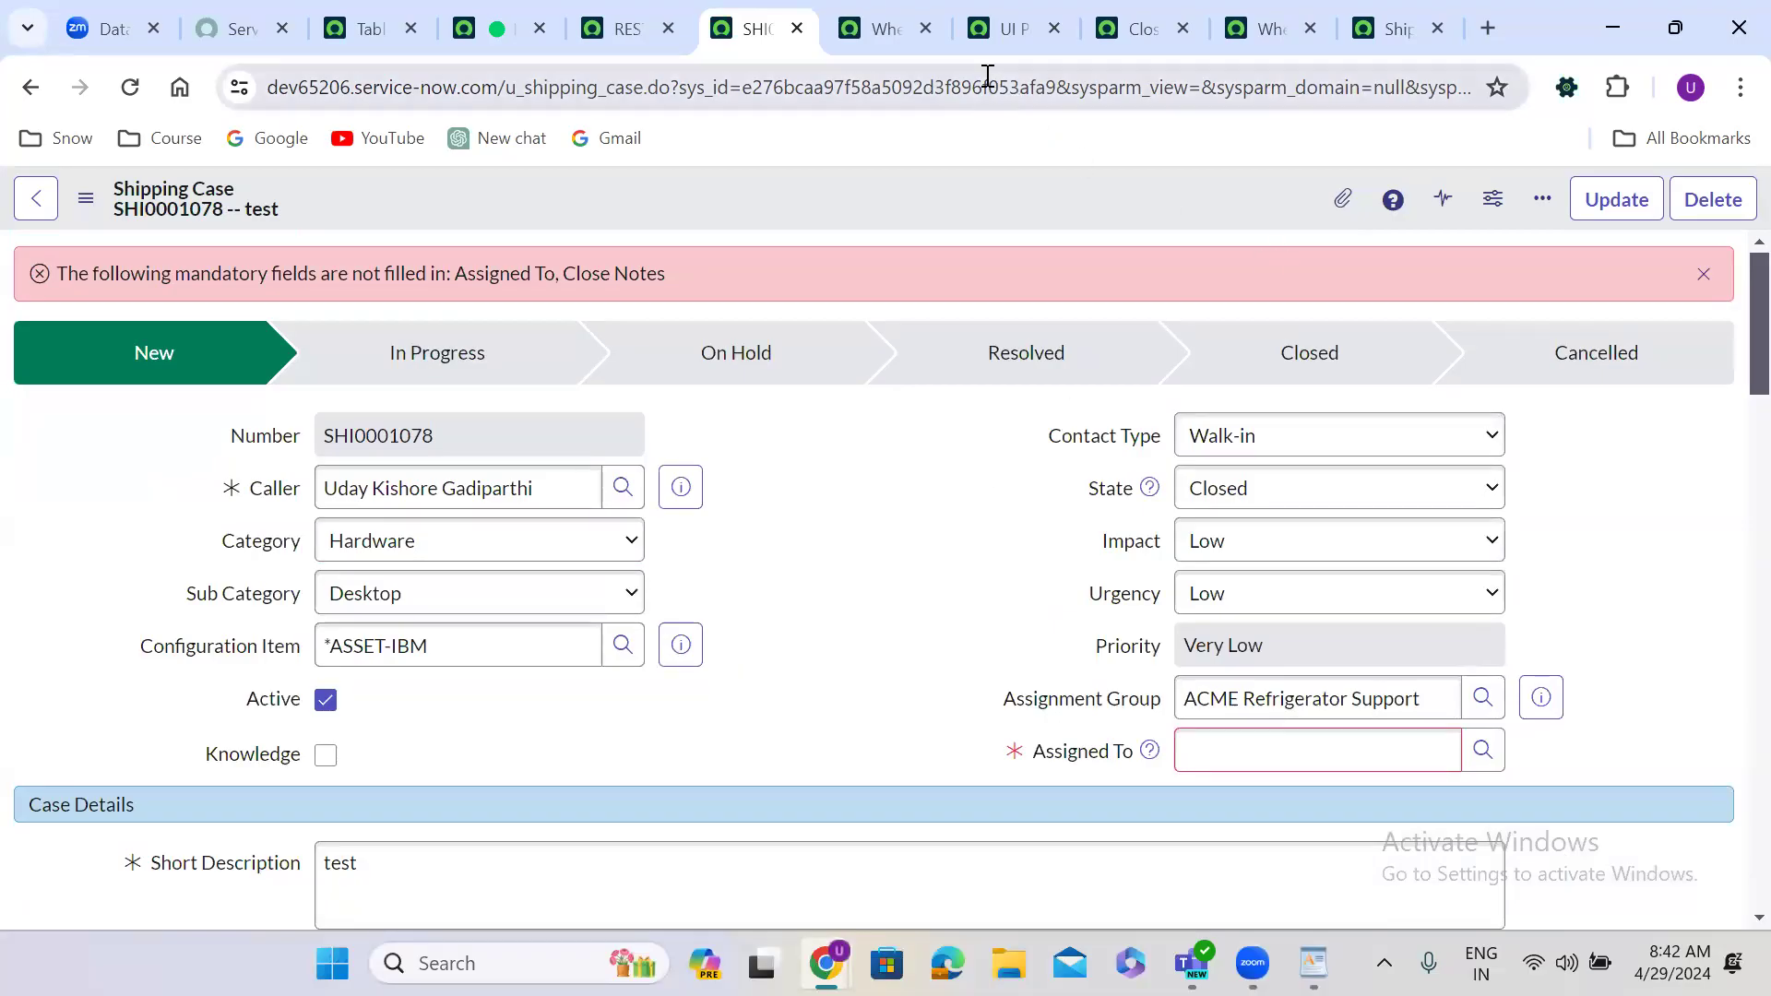
Step: Return to the shipping case UI Policies list and close all browser tabs after it
left_click(984, 30)
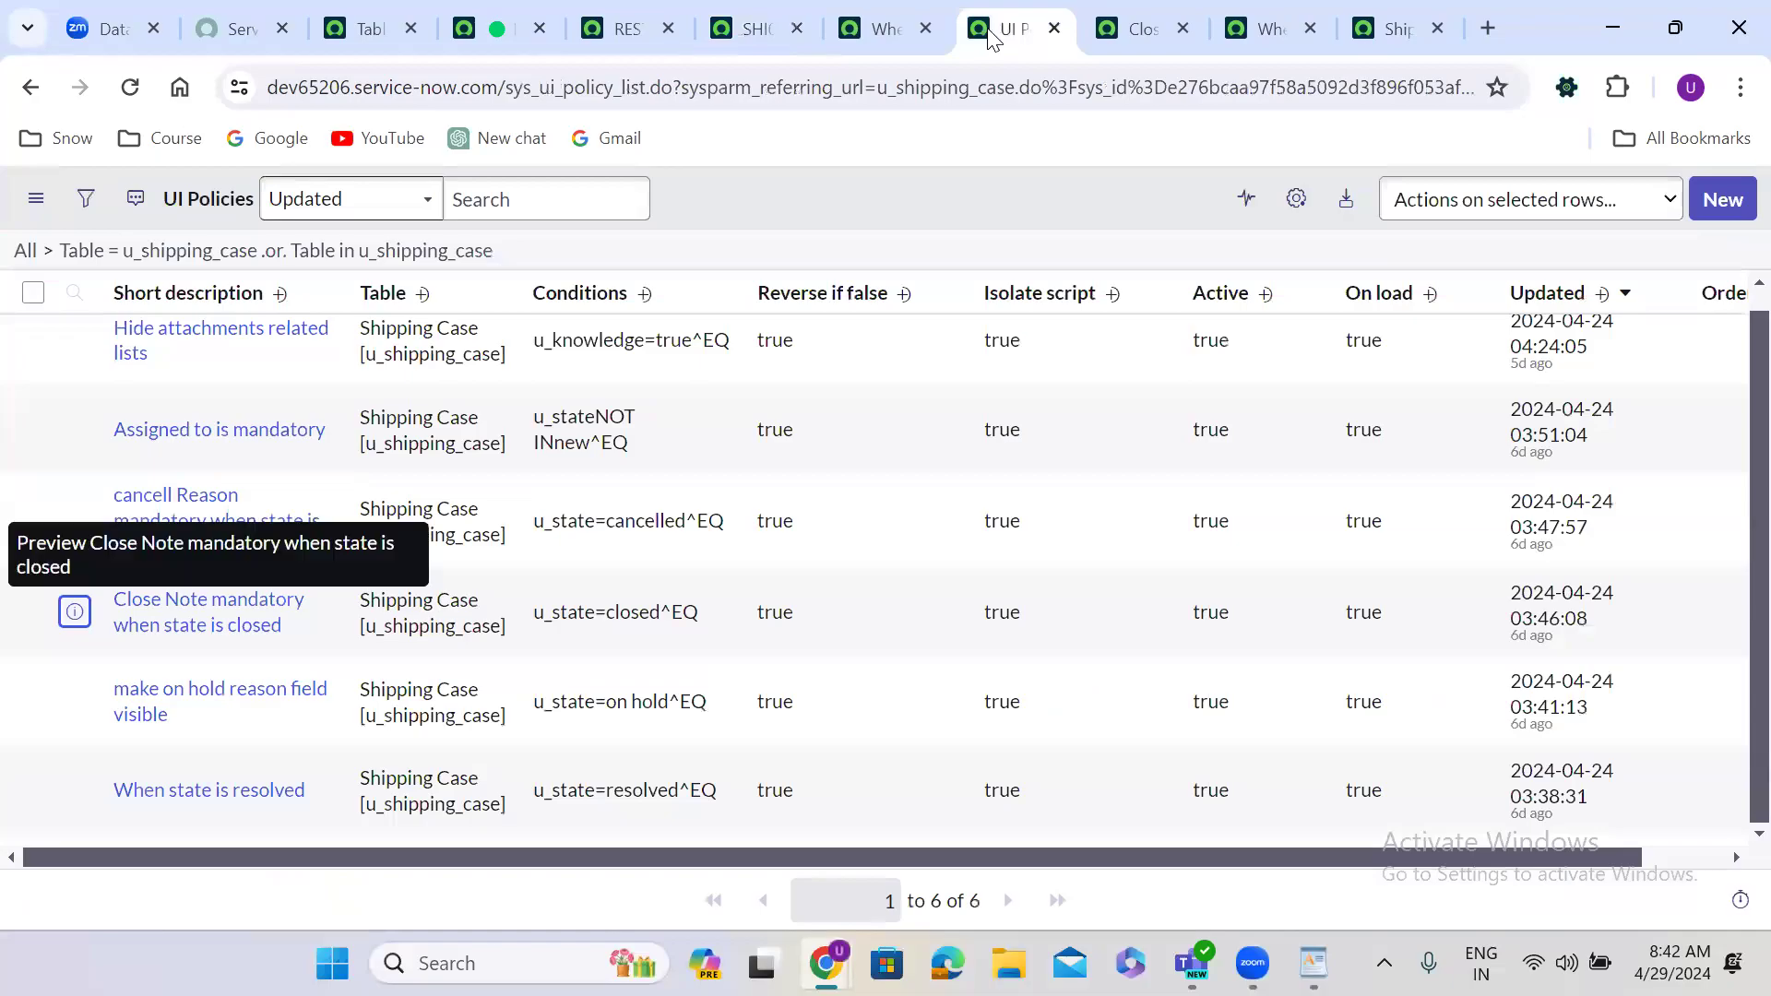
right_click(996, 30)
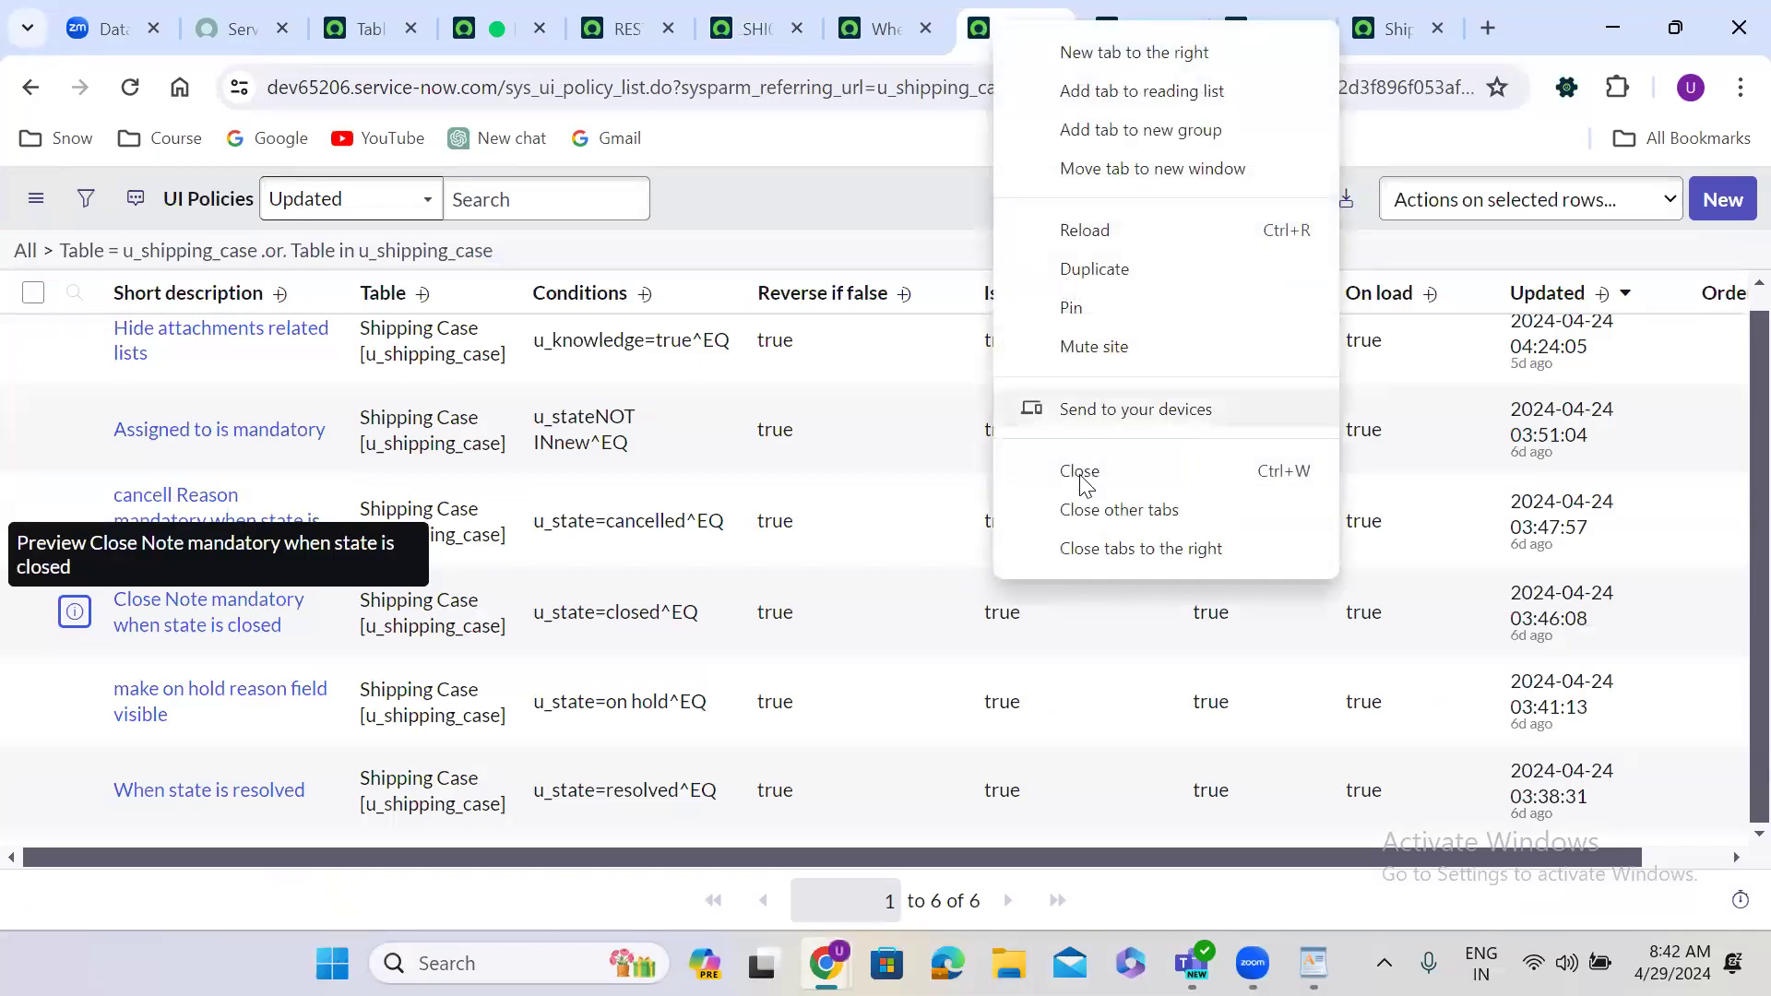
left_click(1089, 546)
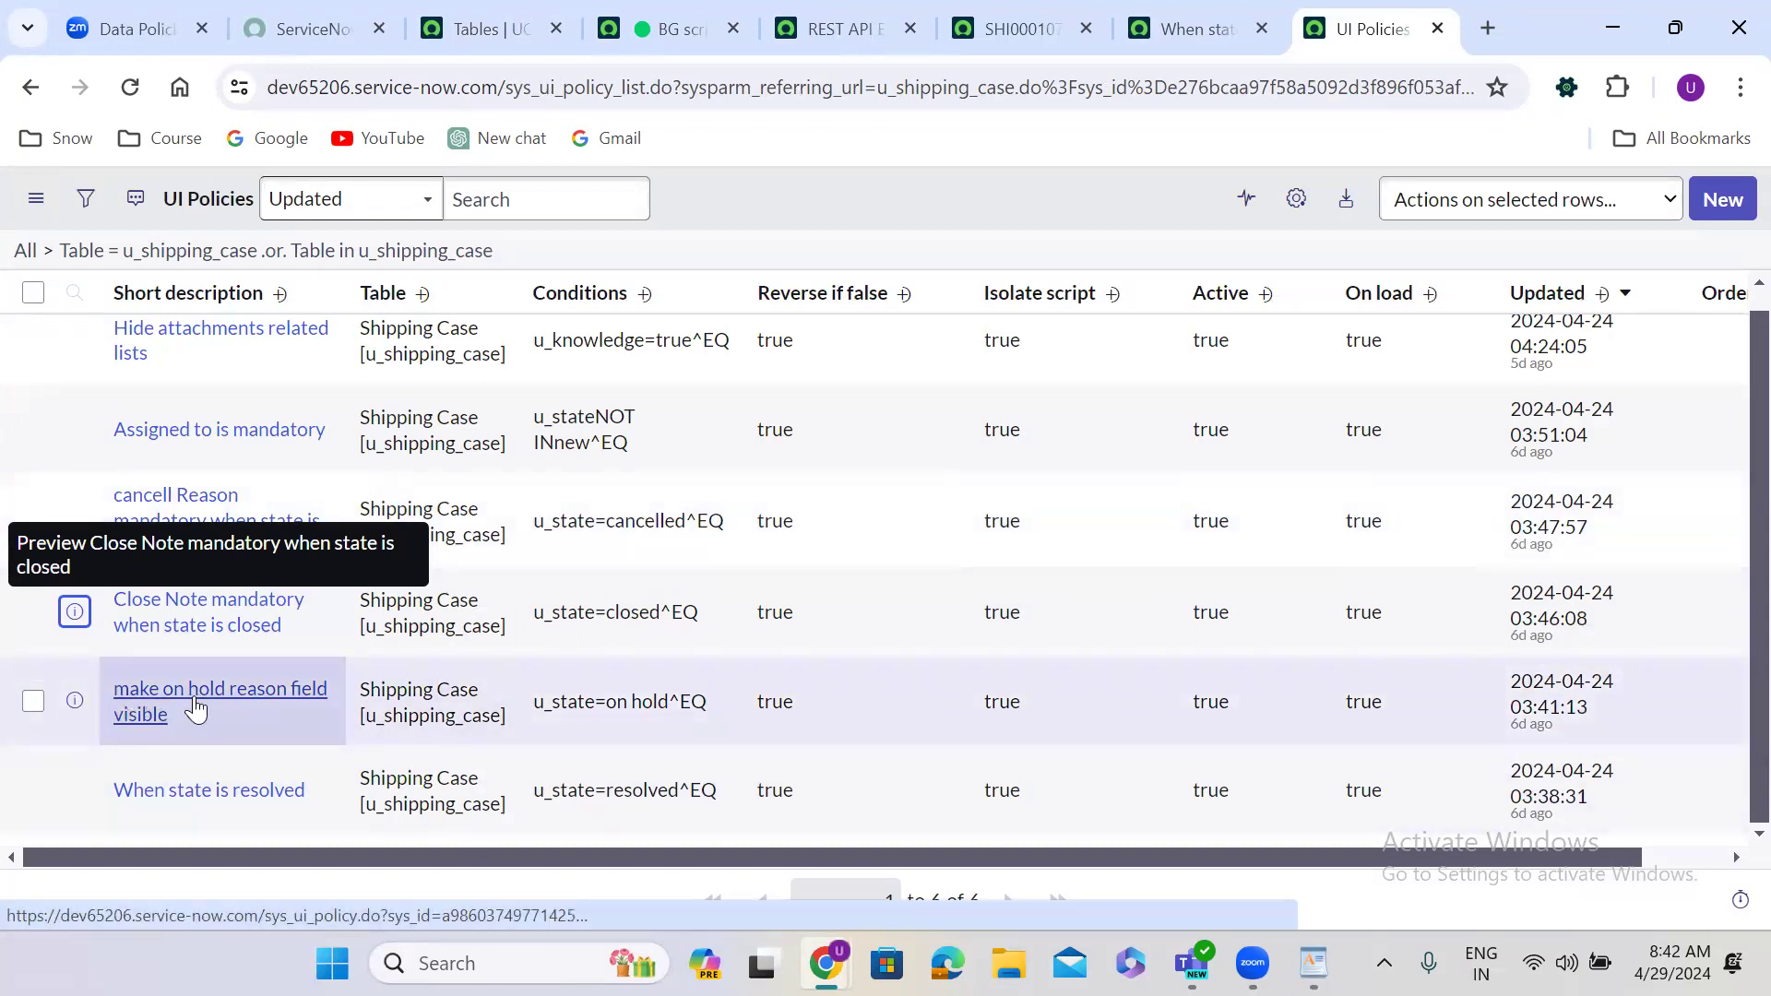
Step: Open the "make on hold reason field visible" UI policy in a new tab and review its related links and actions
right_click(70, 698)
left_click(297, 364)
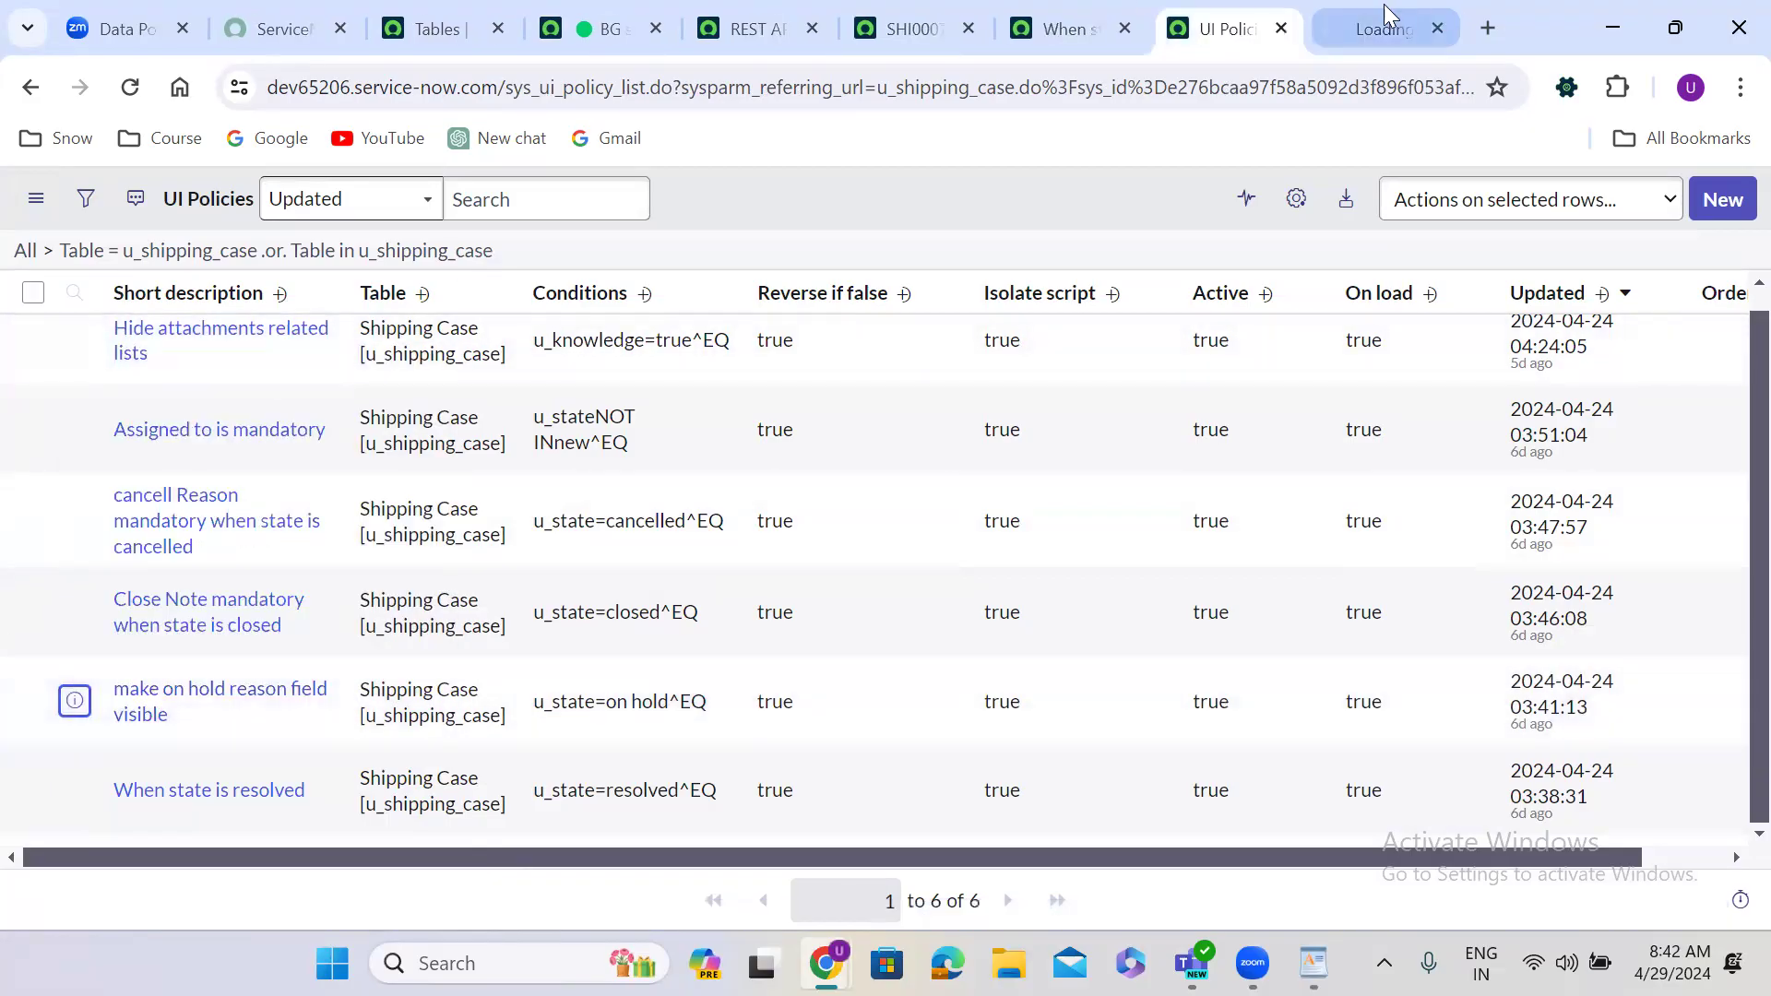
left_click(1384, 4)
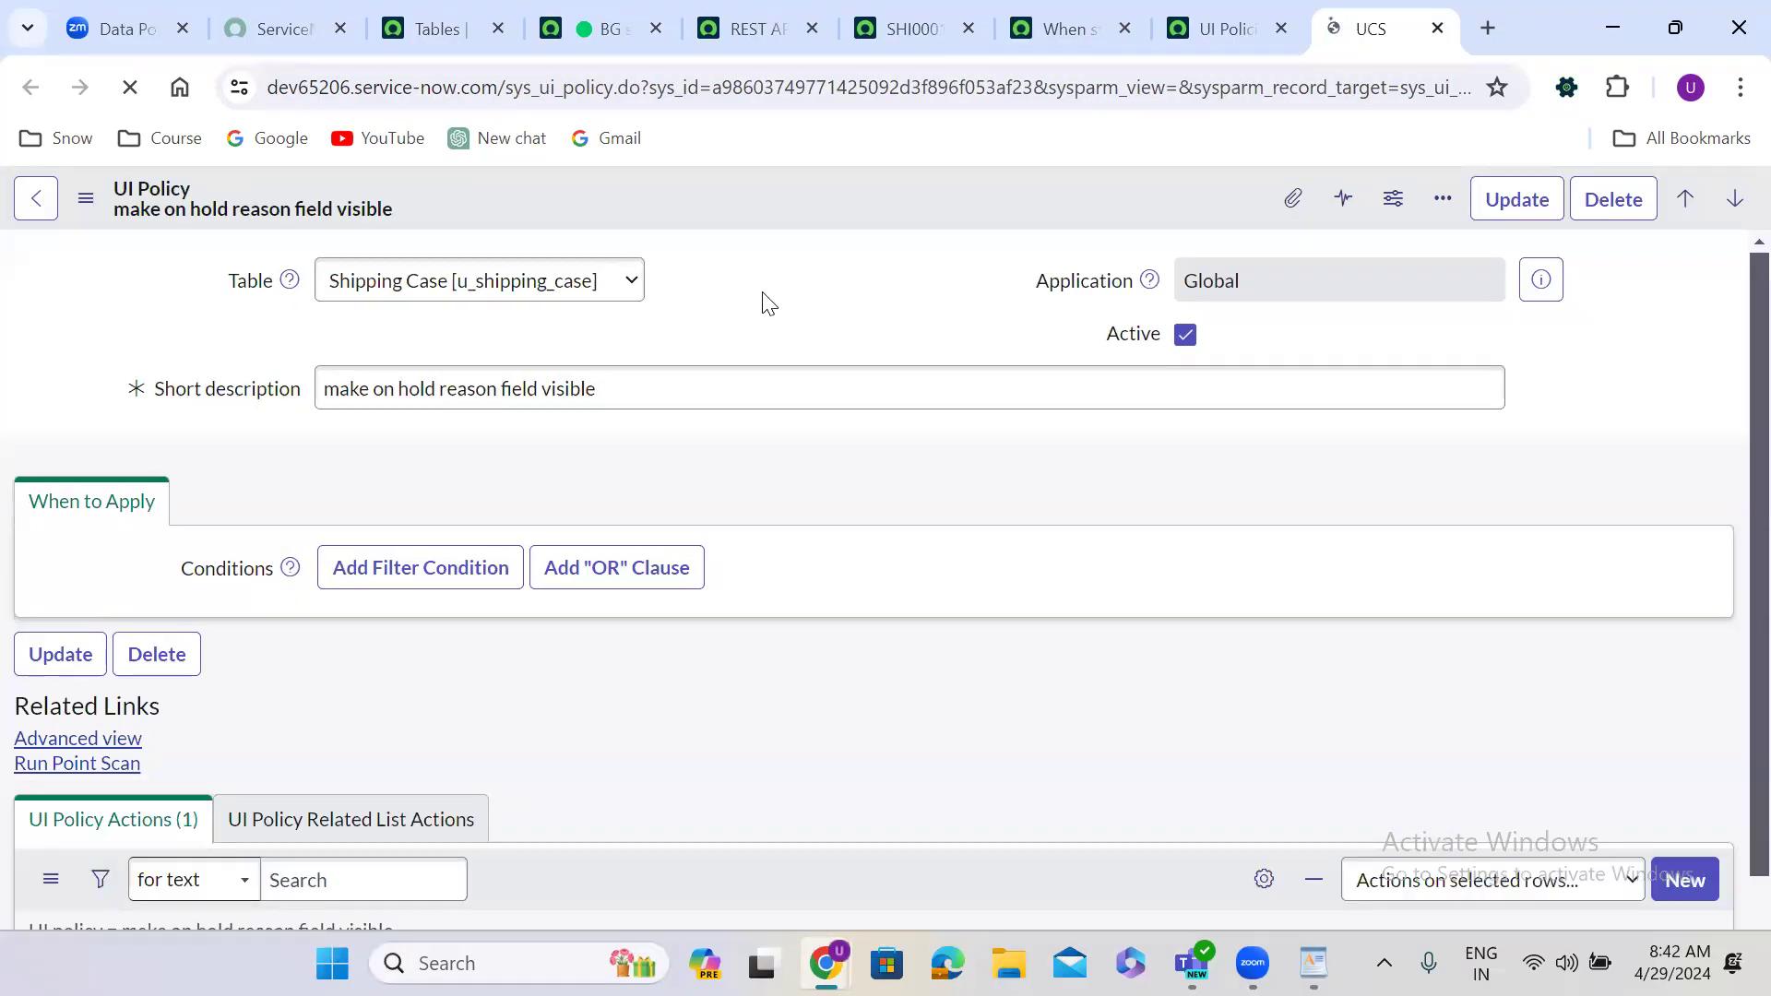
scroll(762, 293, "down", 5)
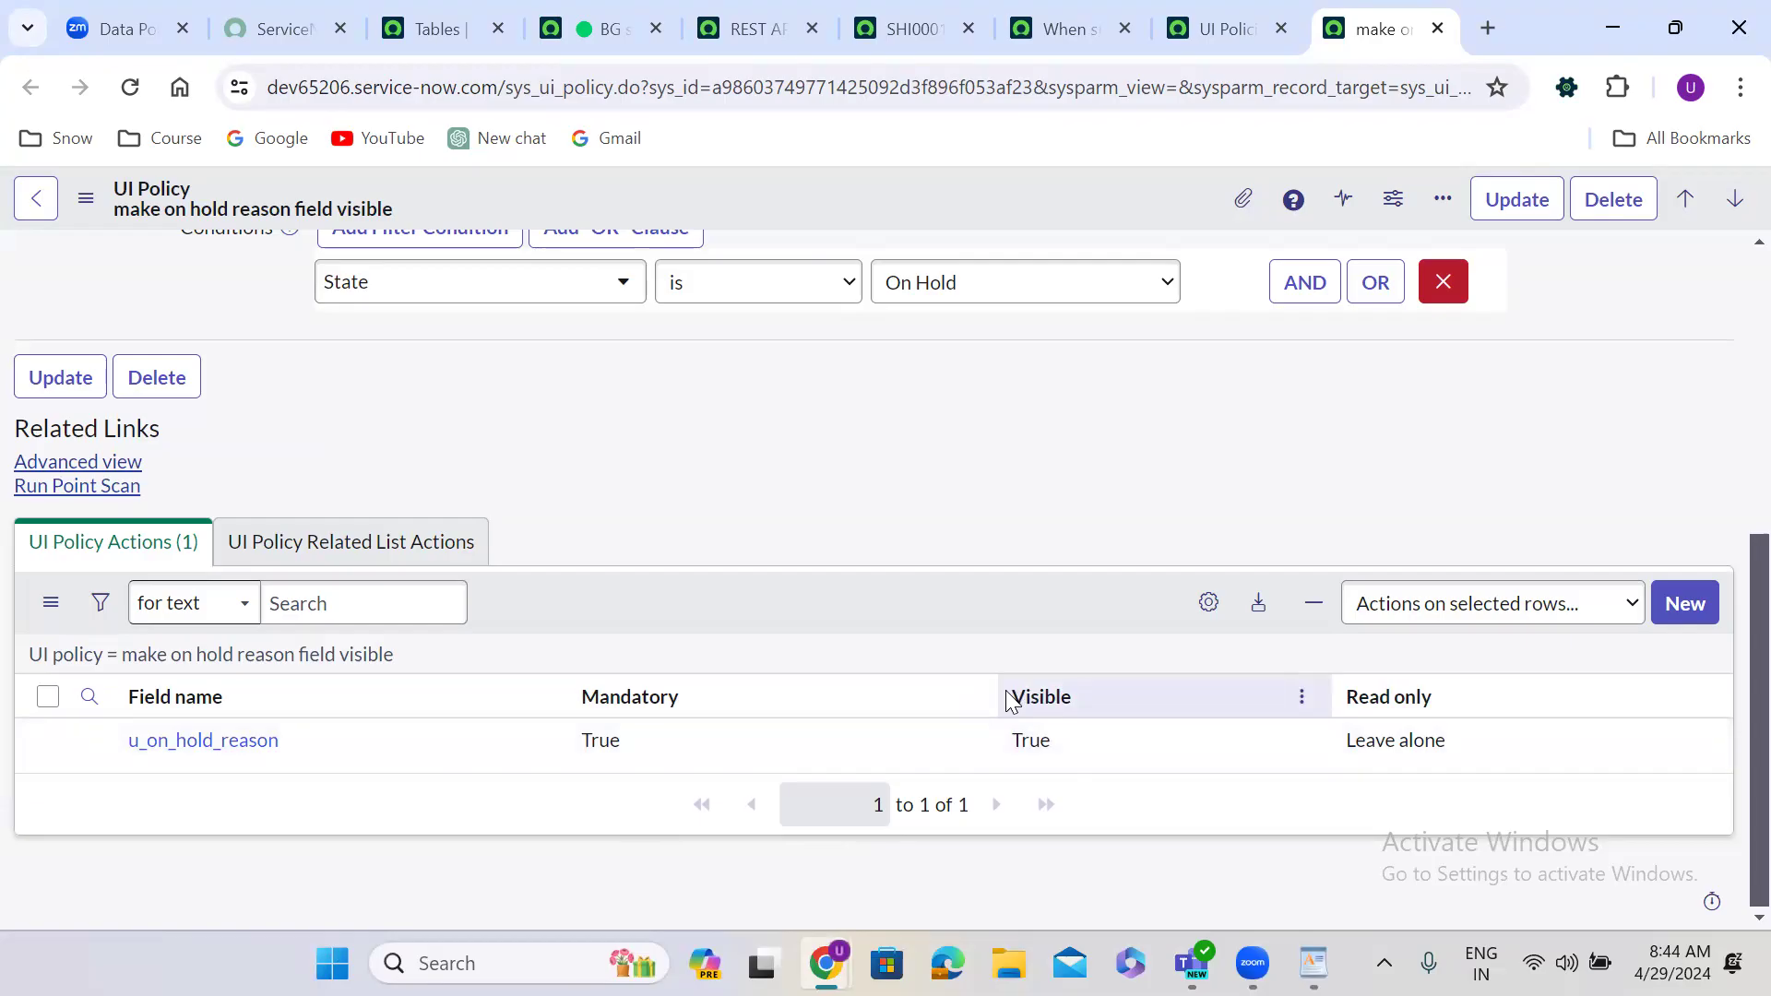
Step: Review the data policy rules of the "When state is resolved" data policy to see which field settings it supports
left_click(1037, 30)
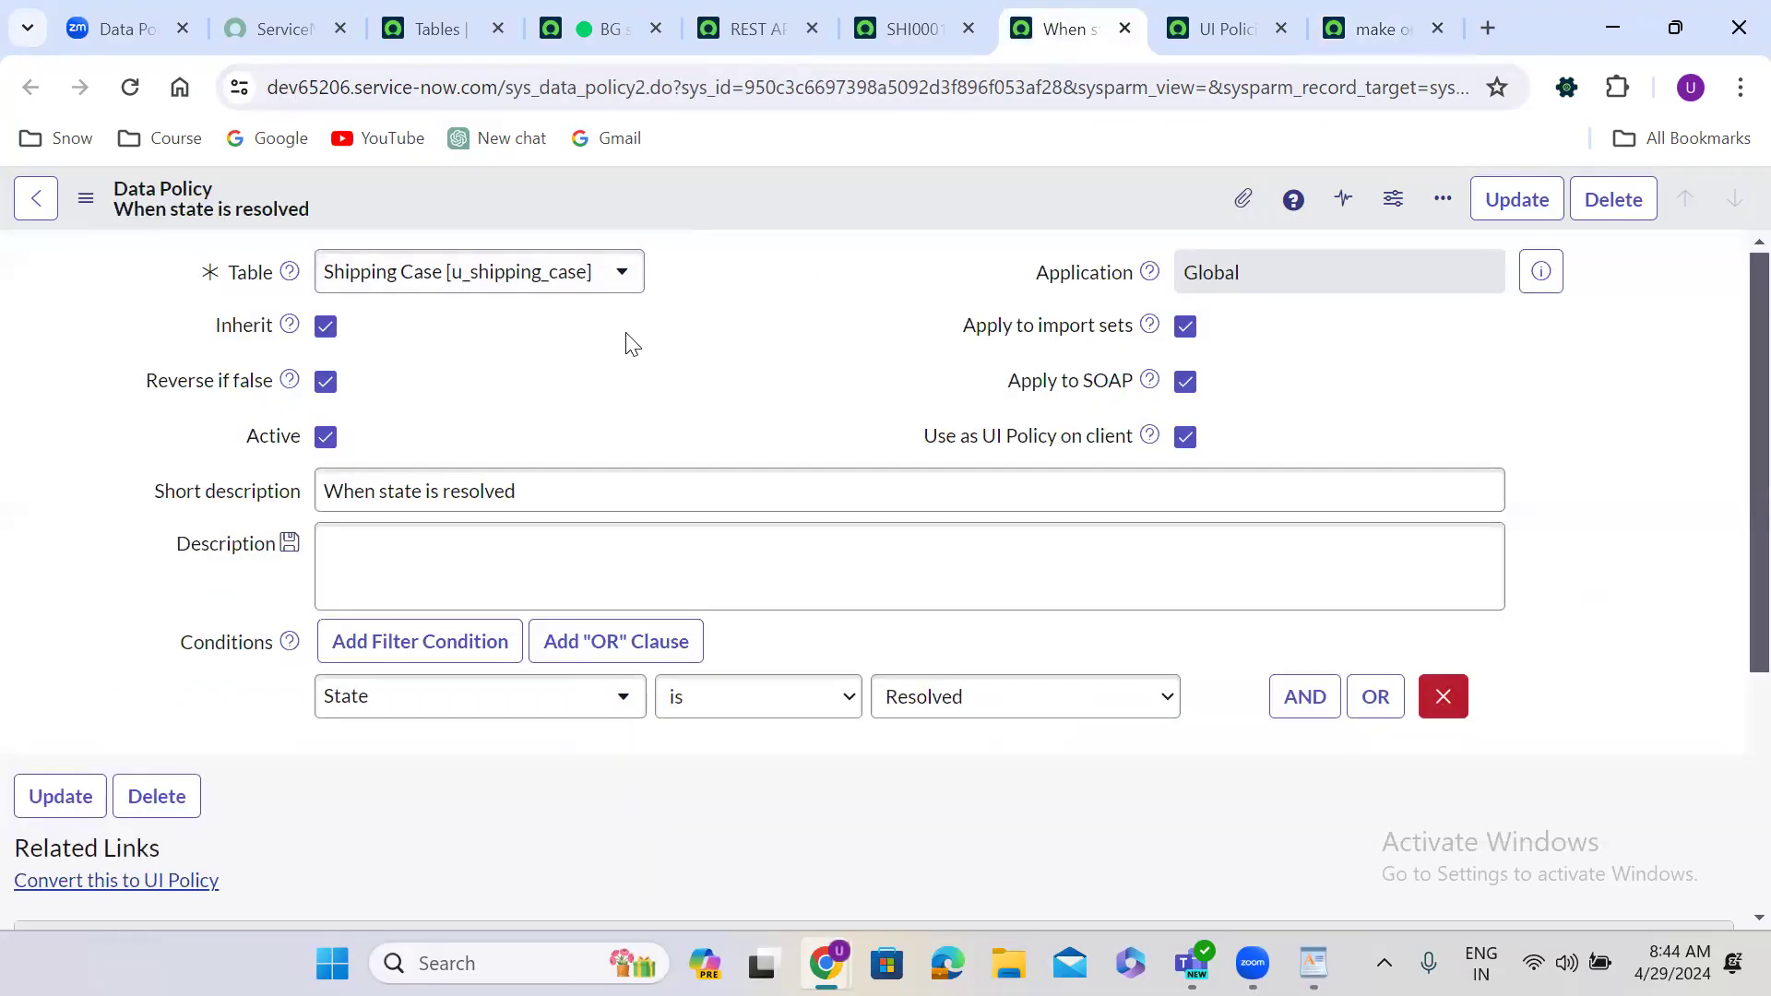
scroll(626, 337, "down", 1)
scroll(626, 338, "down", 3)
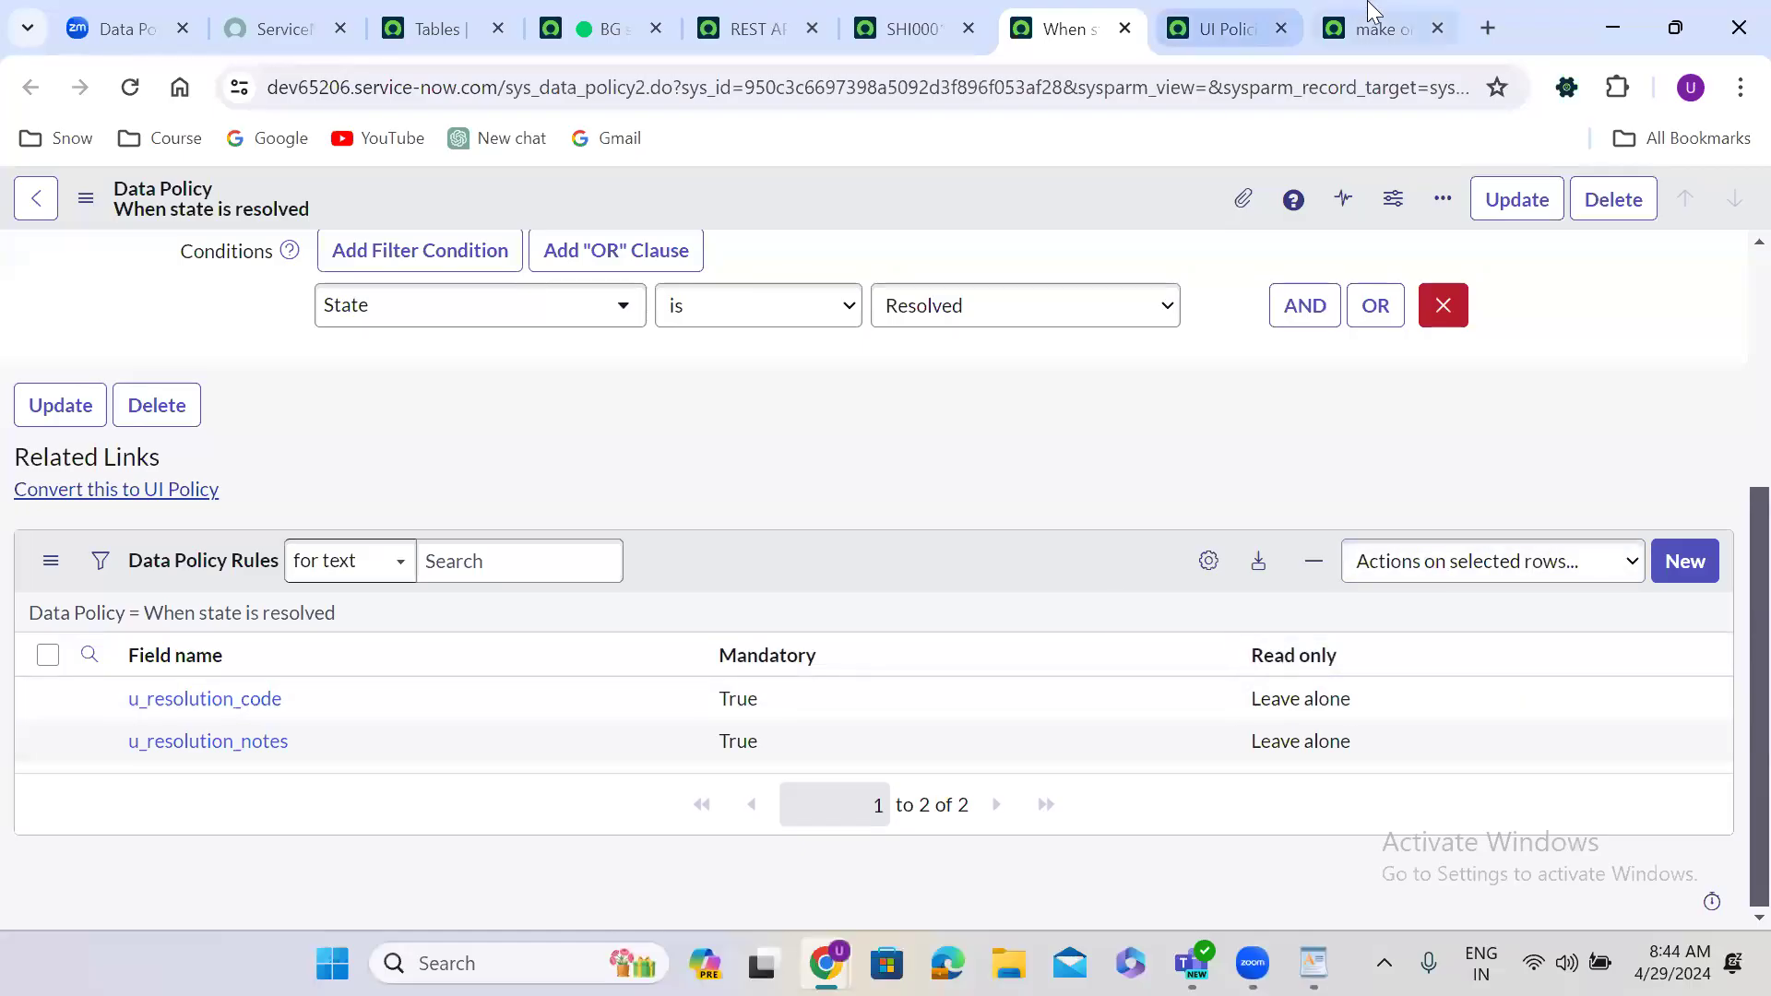
Step: Set Visible to Leave alone on the u_on_hold_reason action of the on-hold UI policy and reload the form
left_click(1351, 20)
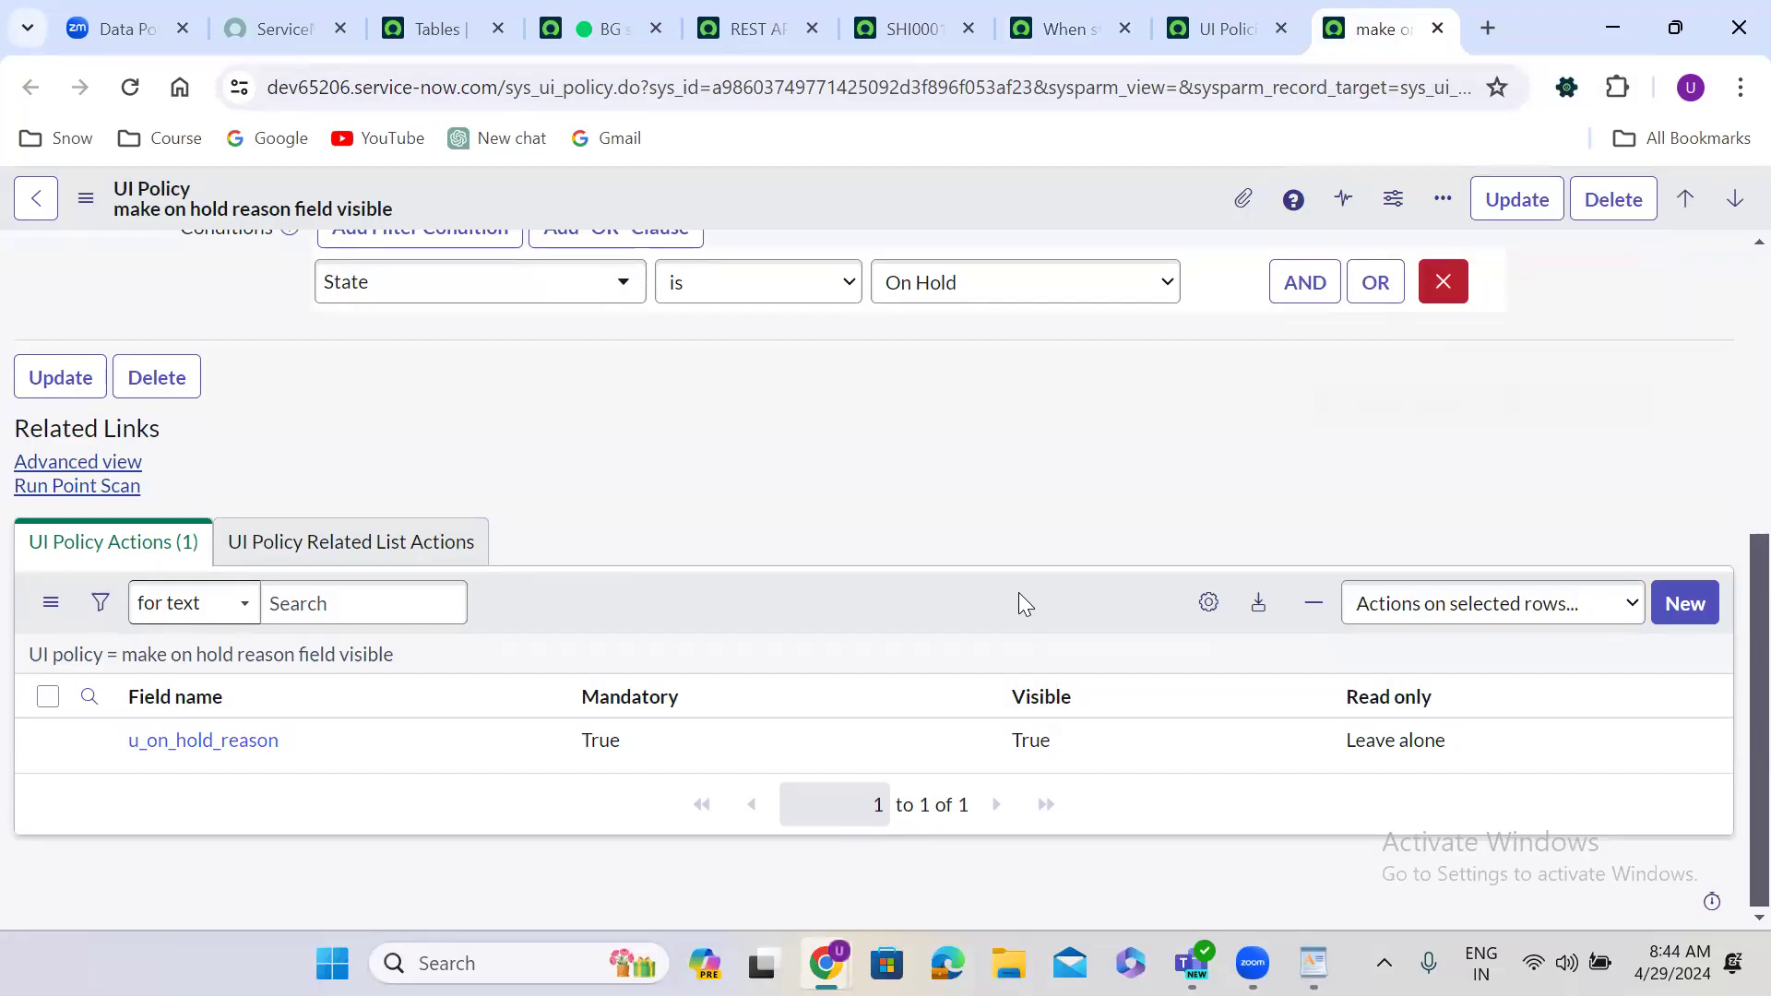
left_click(1078, 741)
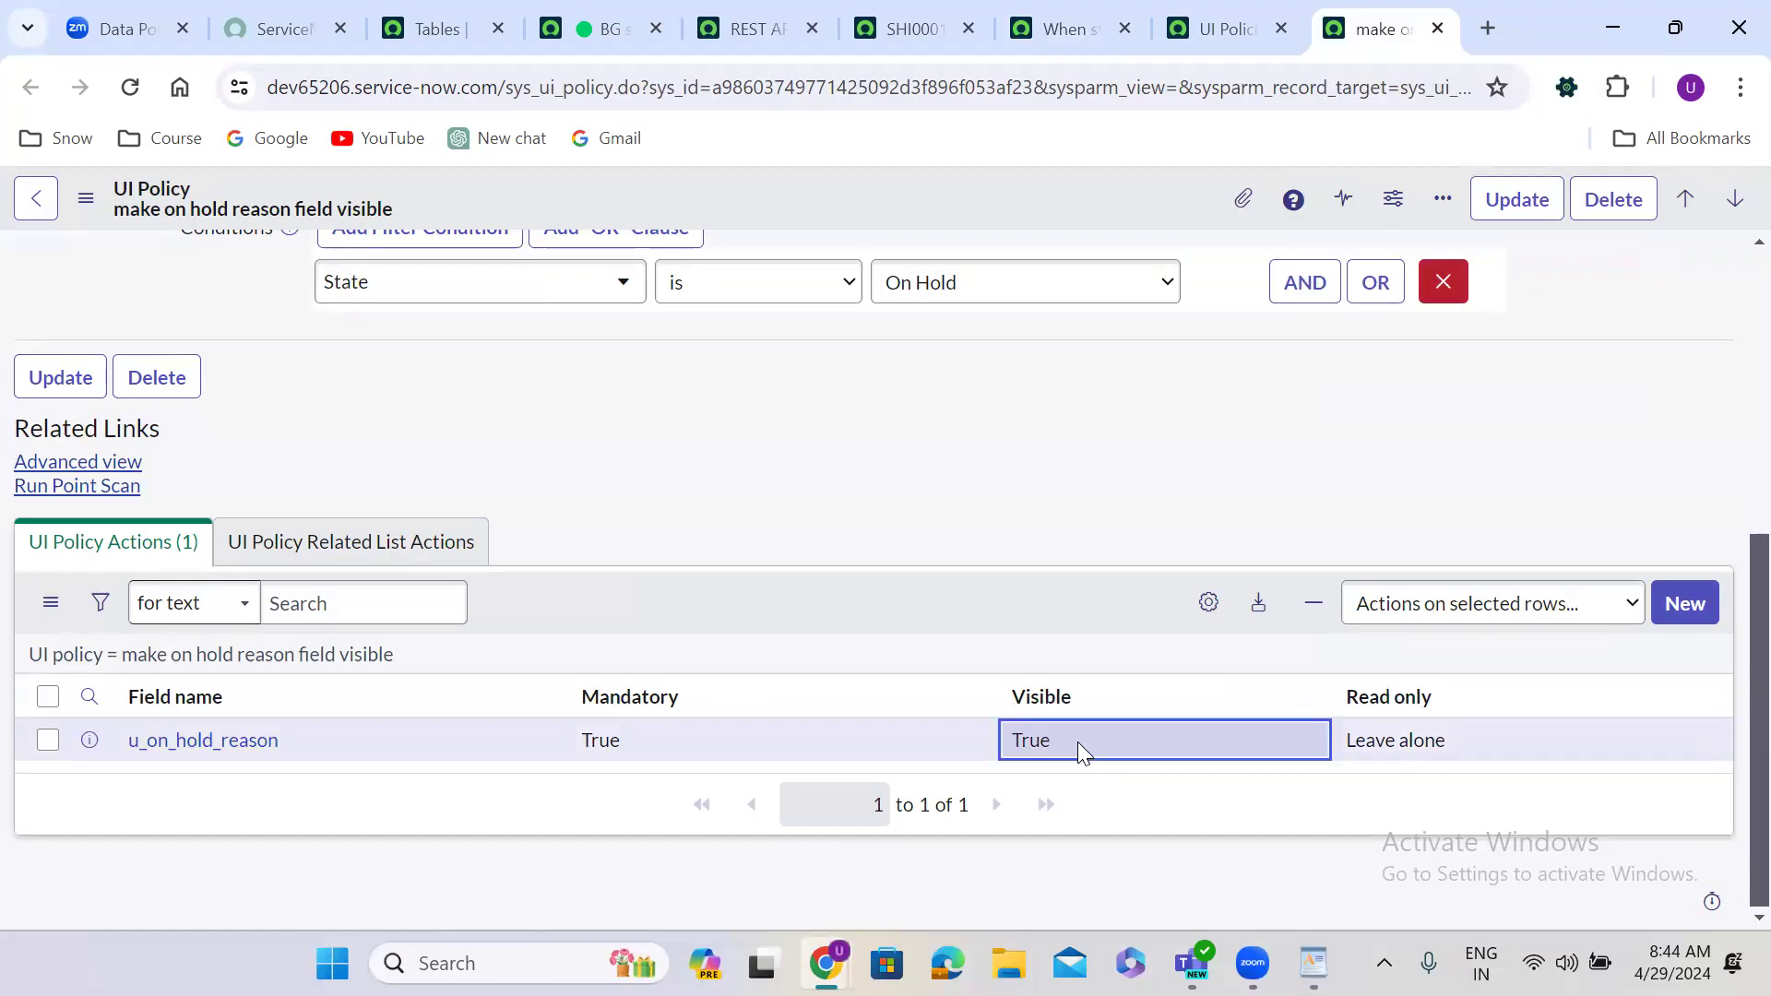
left_click(1077, 742)
left_click(1078, 750)
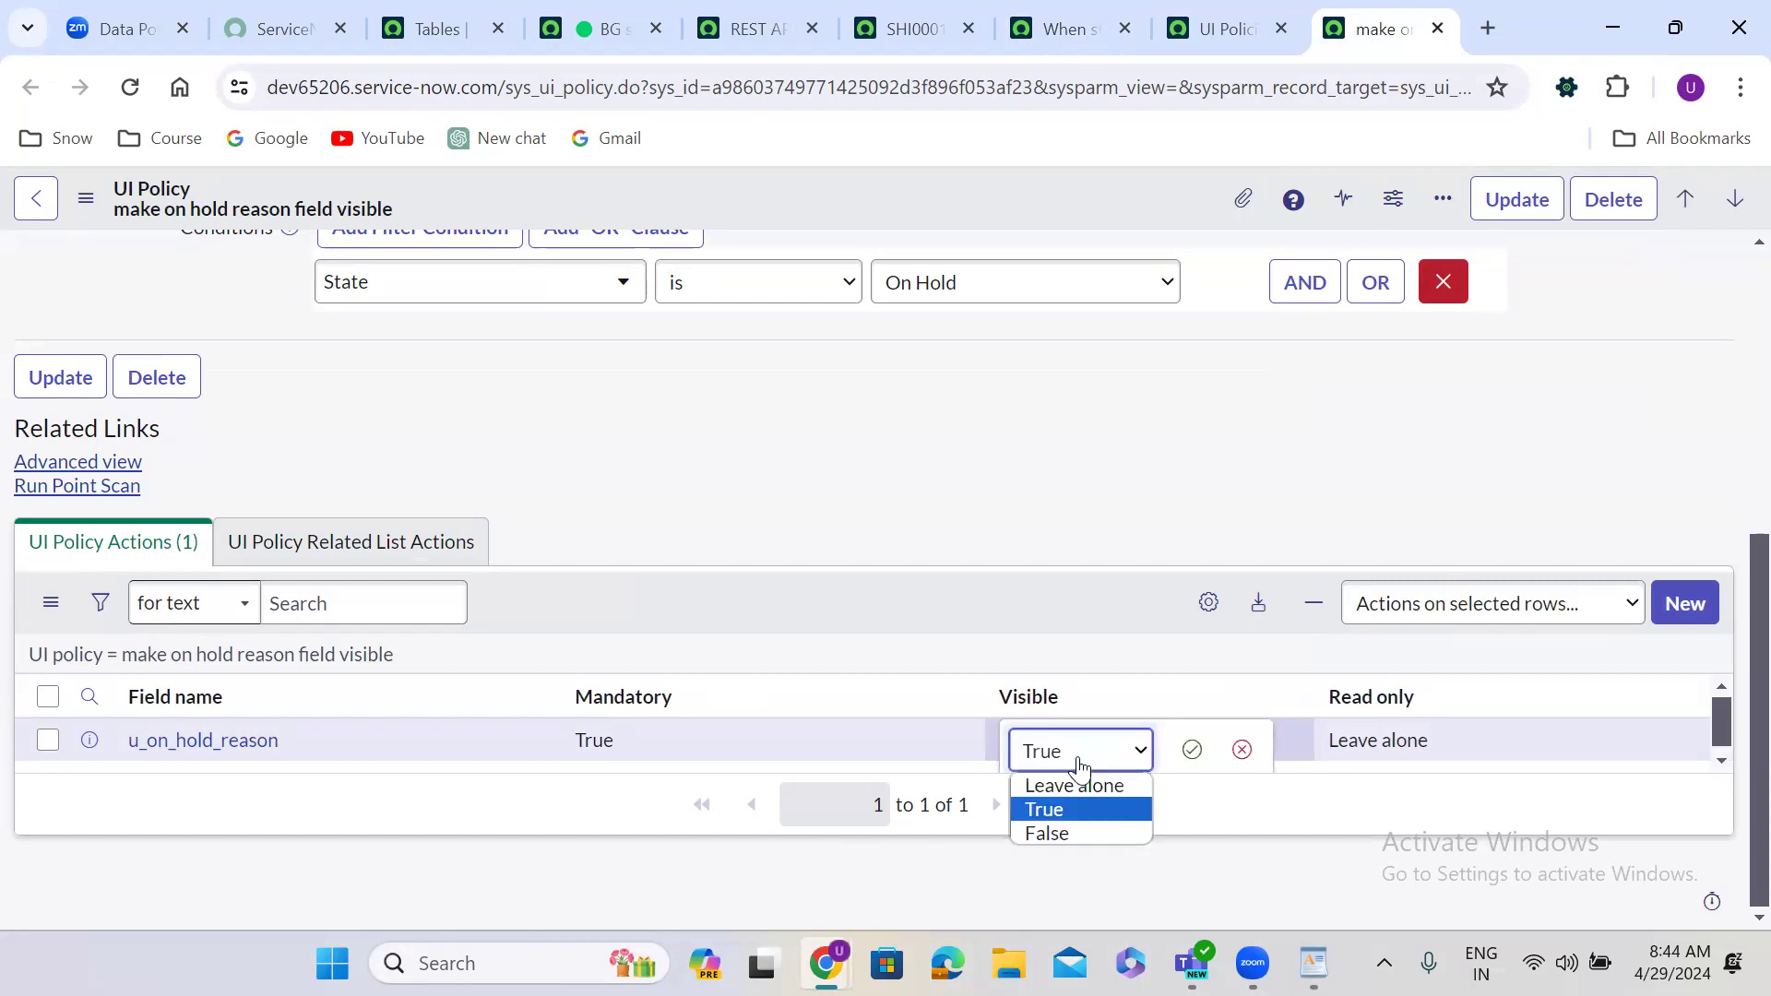
left_click(1081, 789)
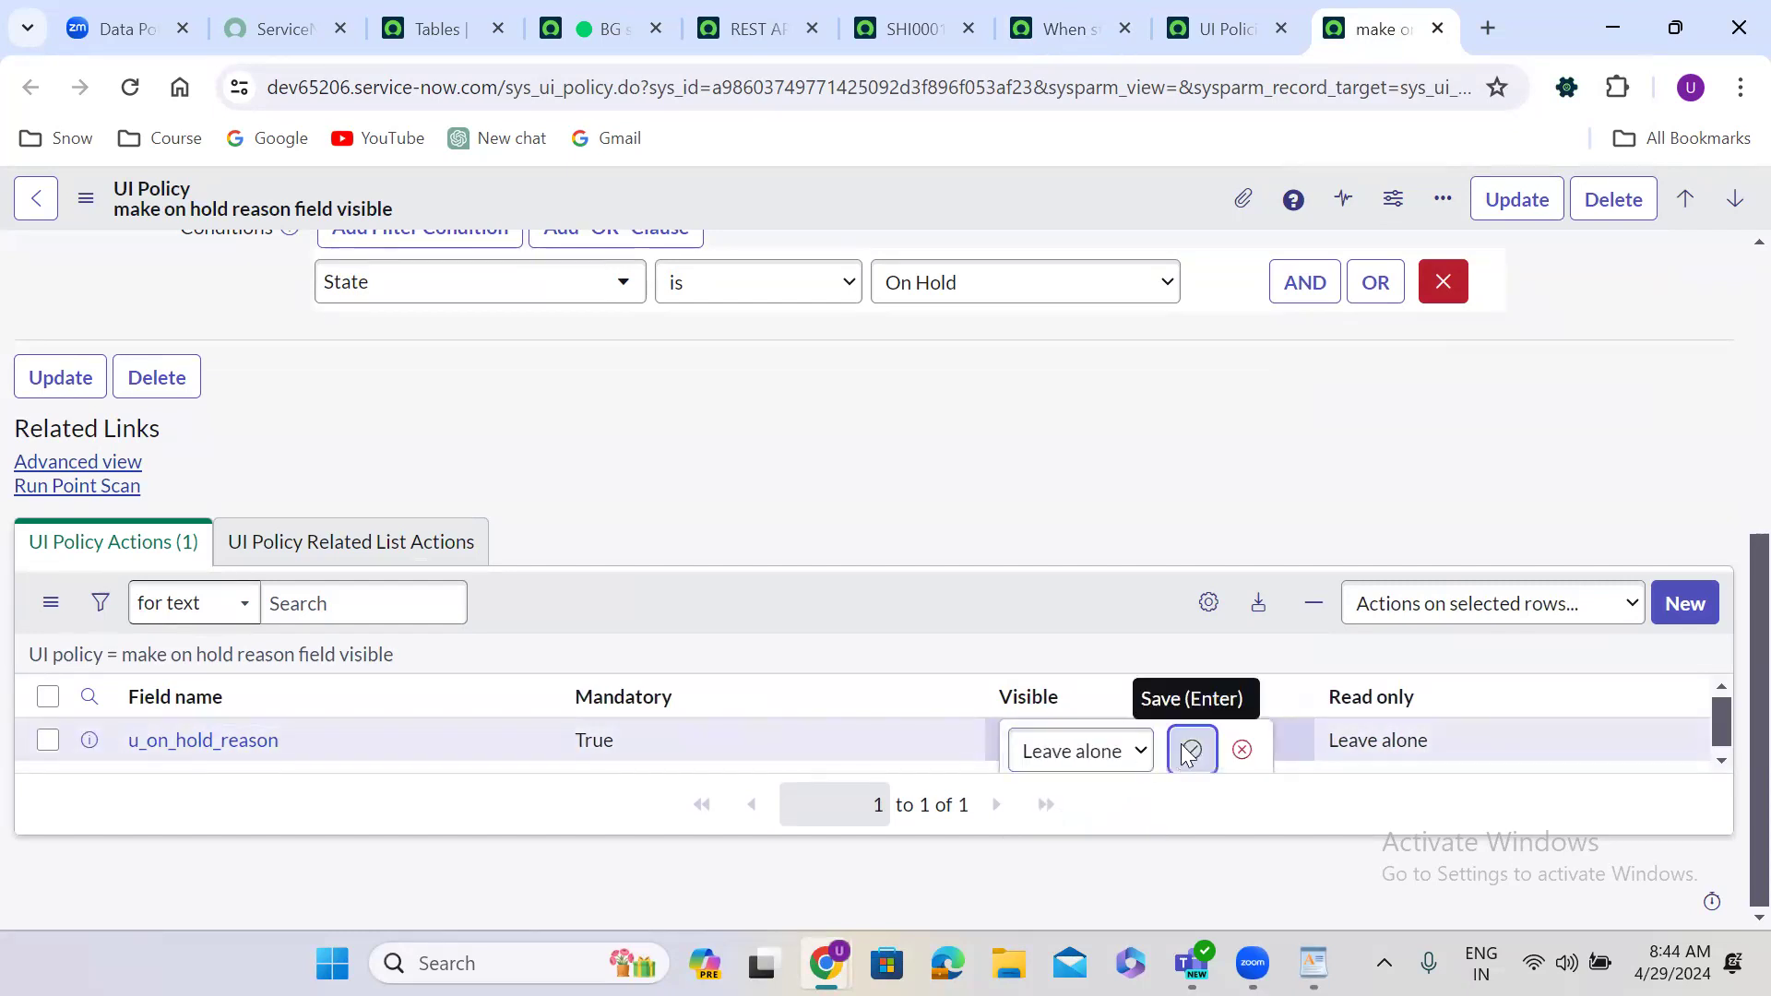
left_click(1191, 749)
left_click(130, 86)
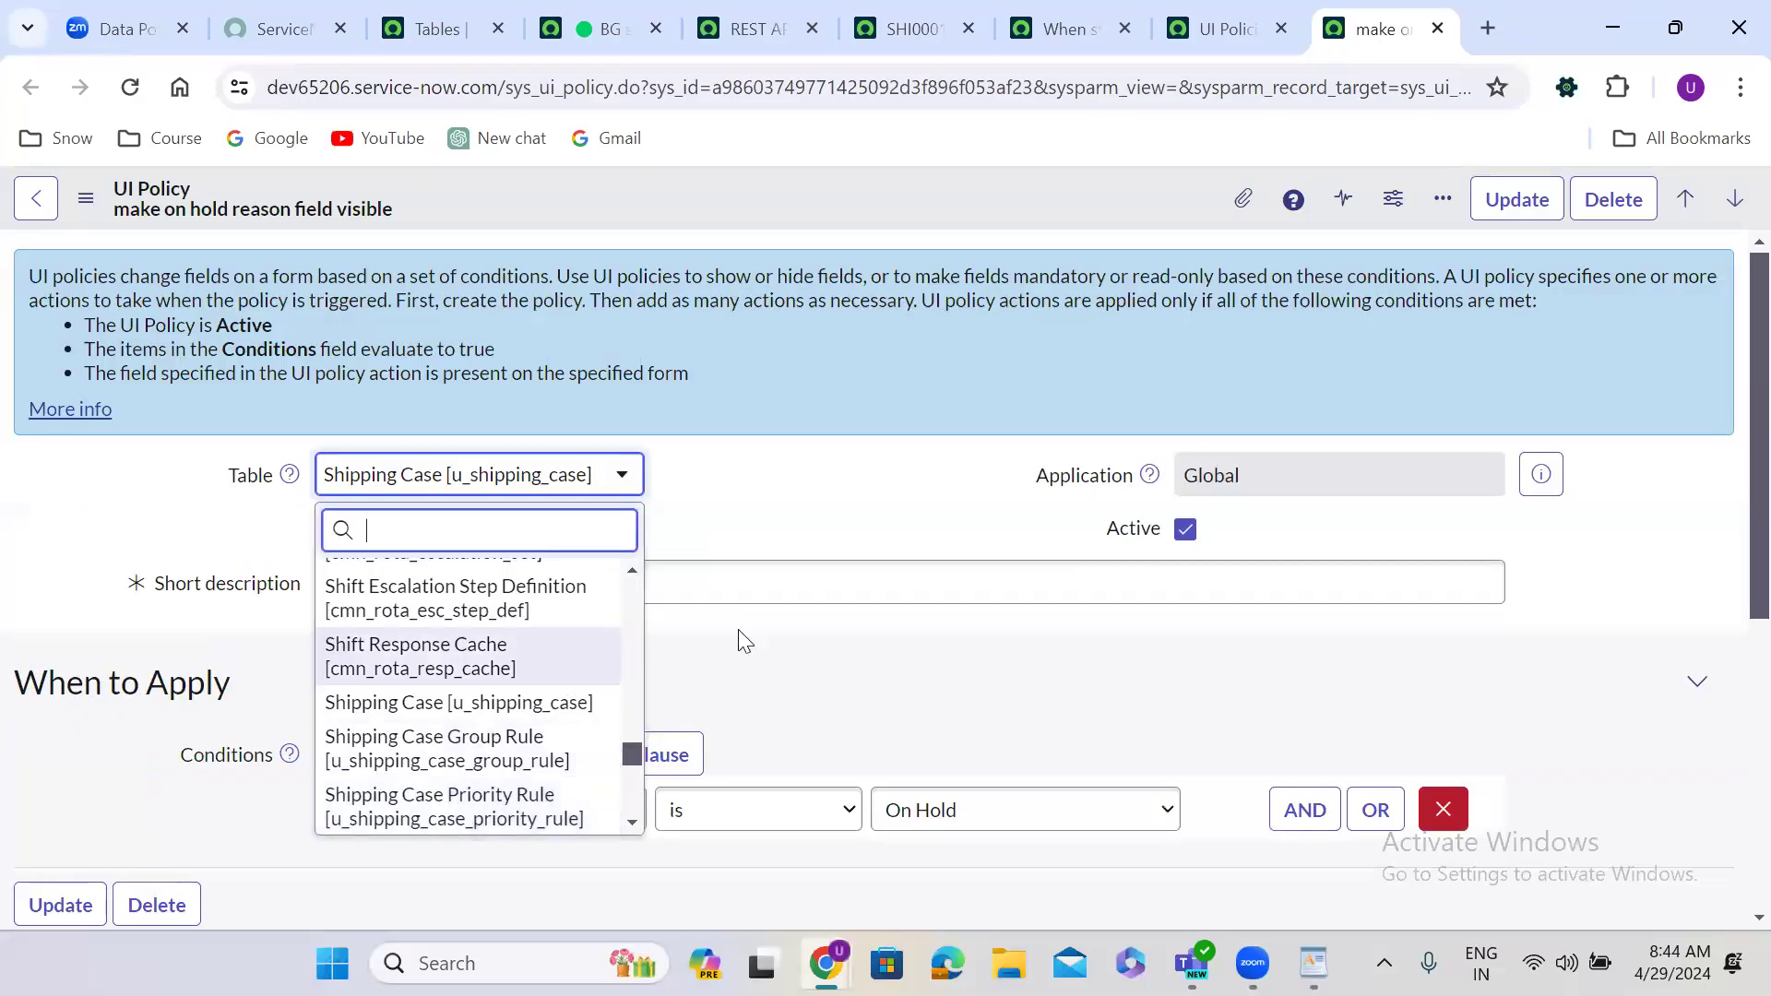
Step: Check the on-hold UI policy's related links and compare its action columns with the "When state is resolved" data policy rules
left_click(738, 630)
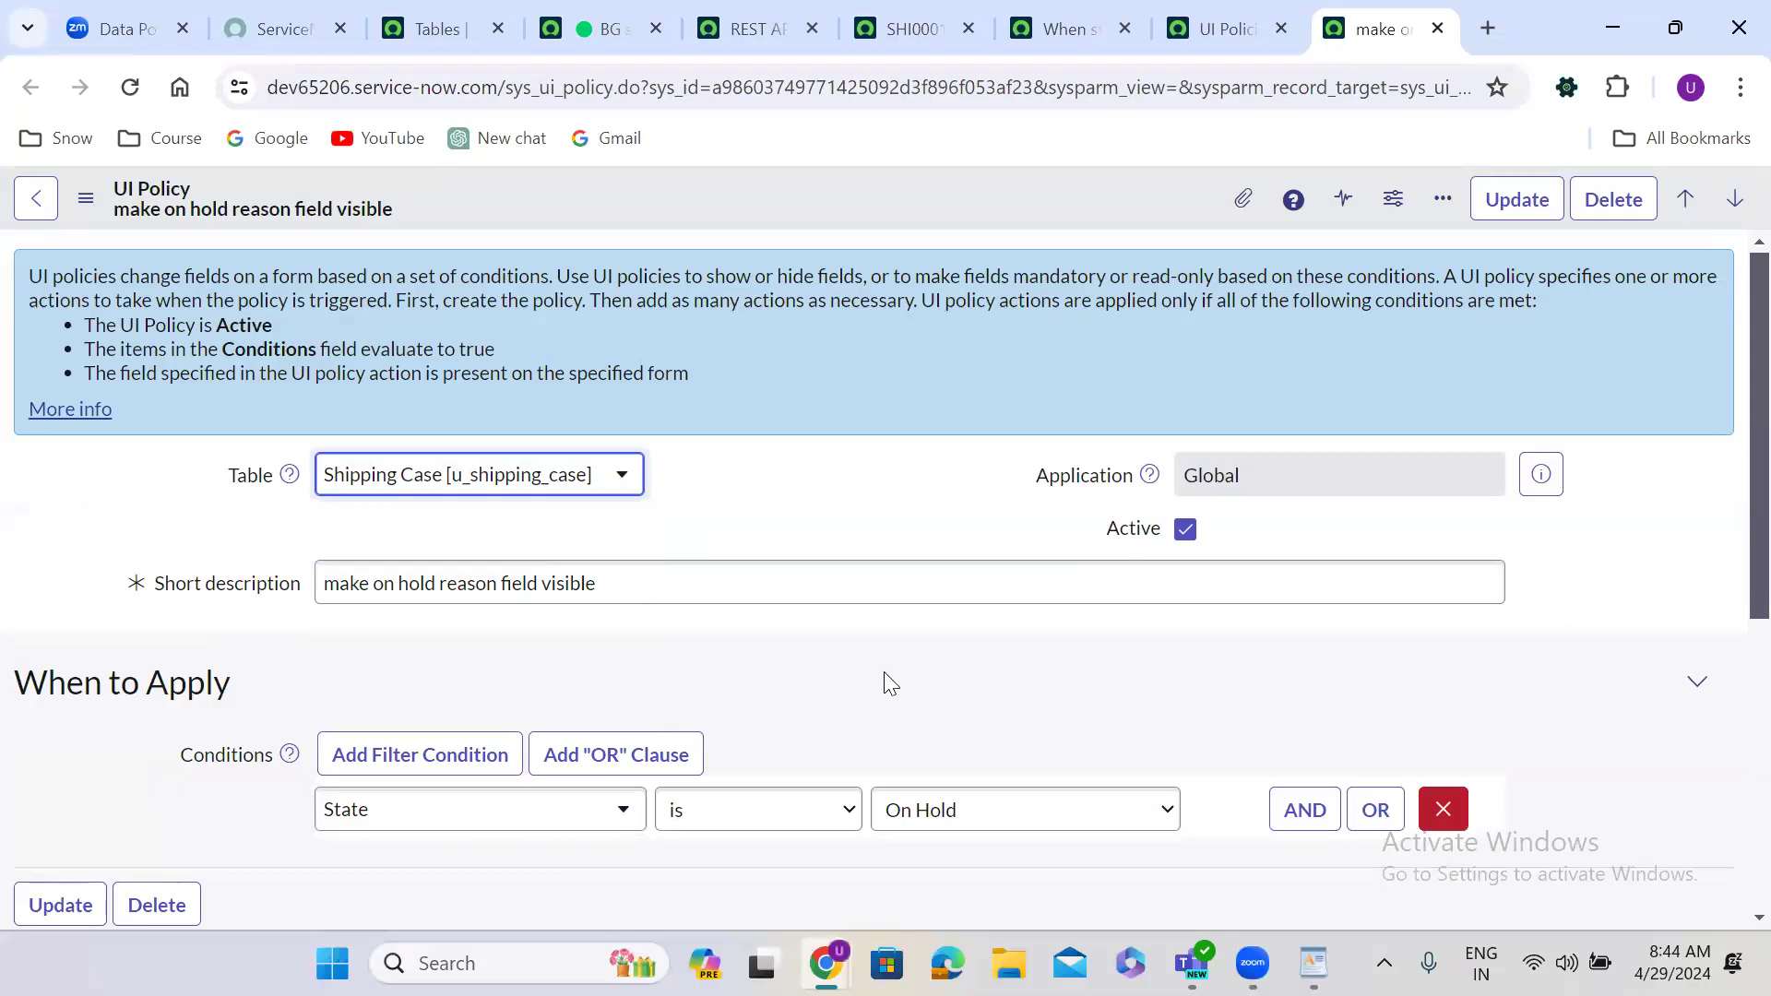
key("Down")
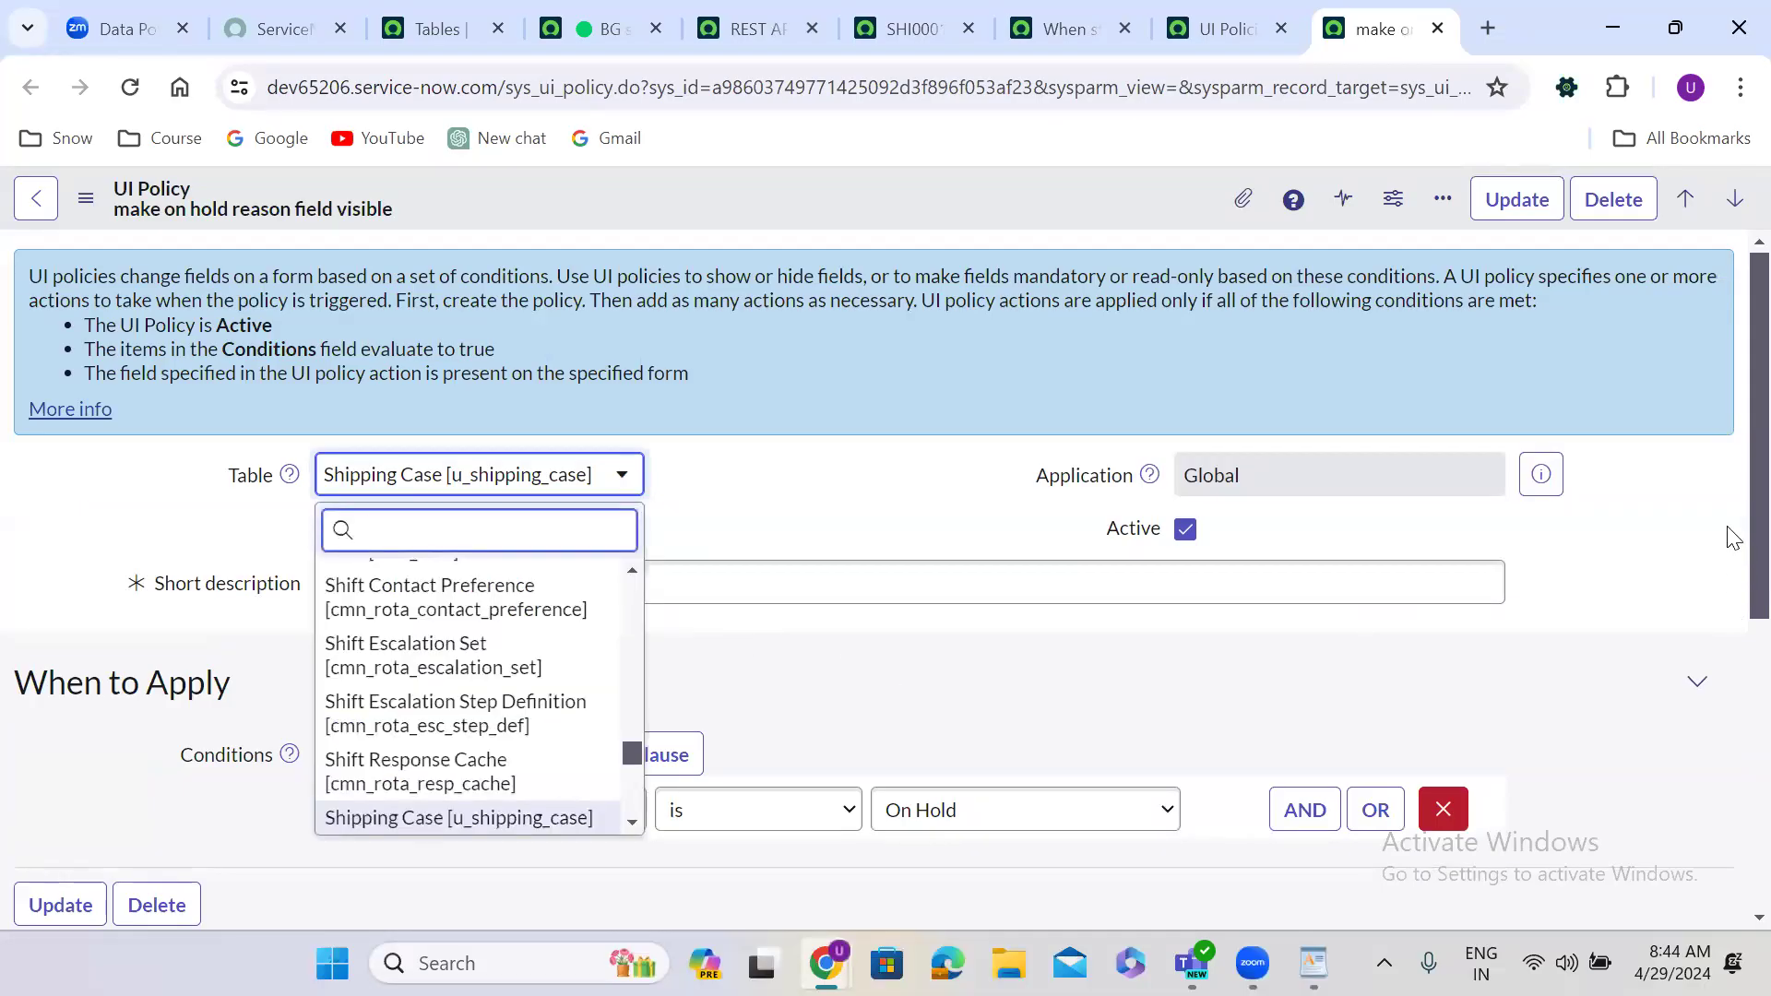
left_click(1728, 699)
scroll(1730, 535, "down", 3)
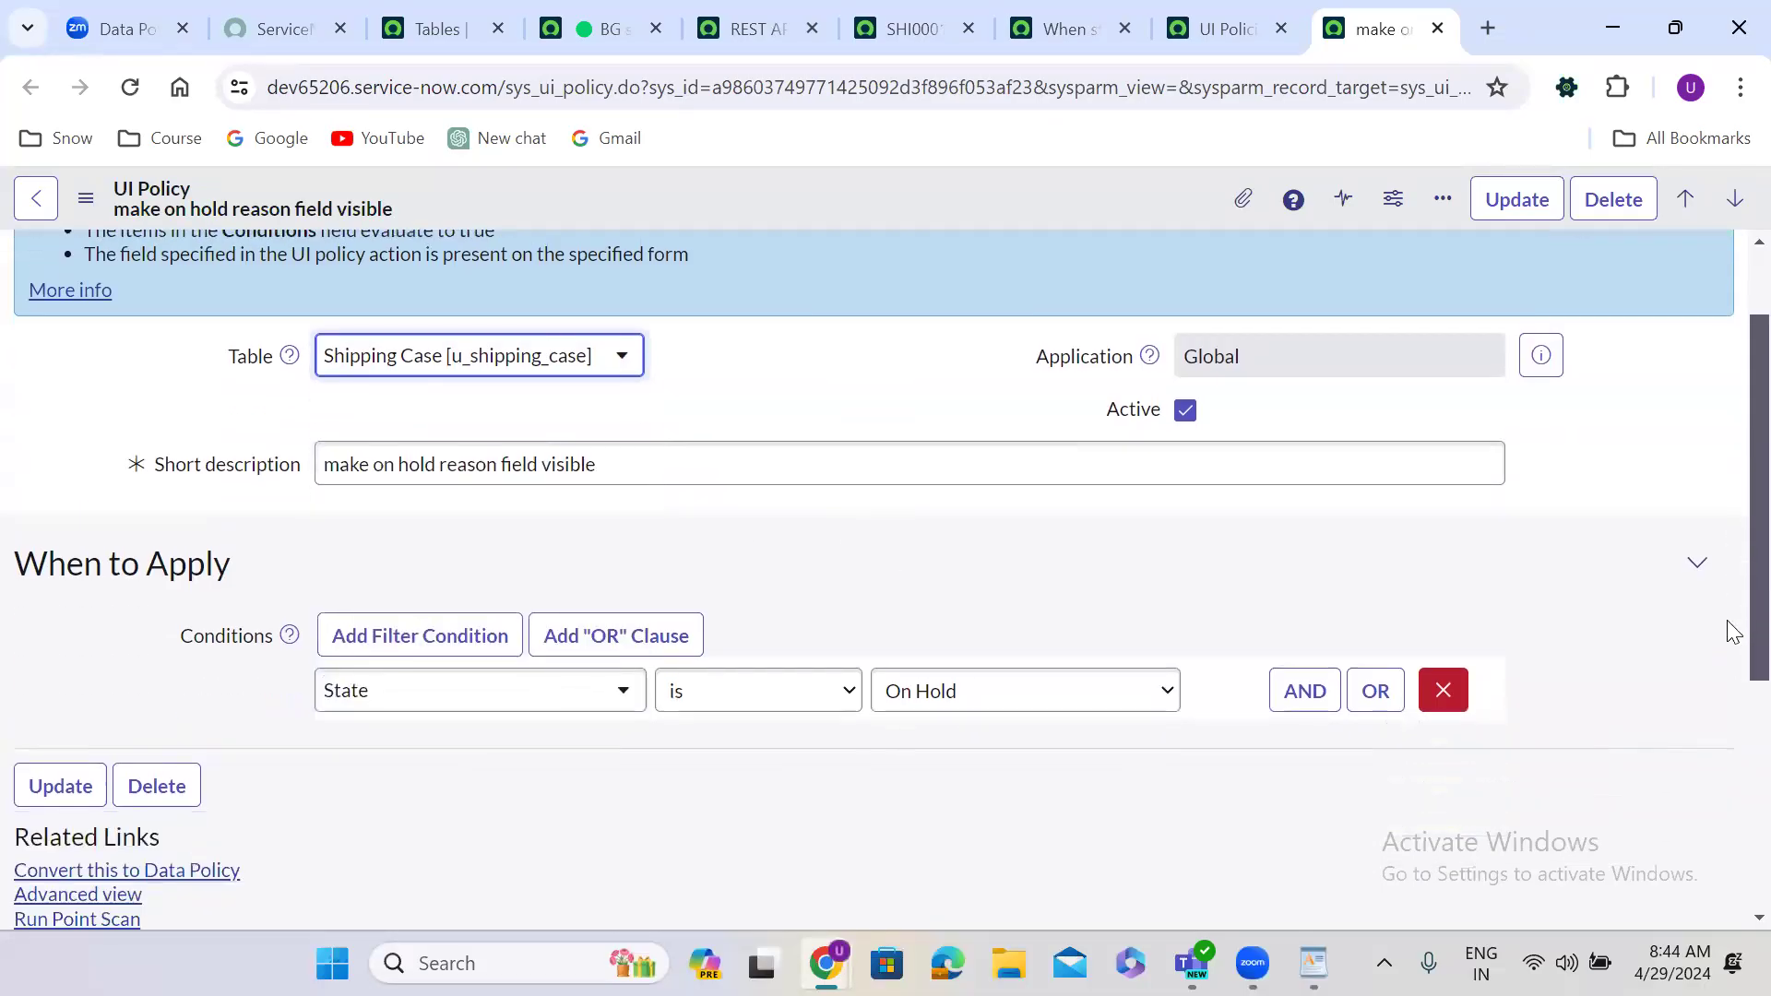
scroll(1733, 752, "down", 1)
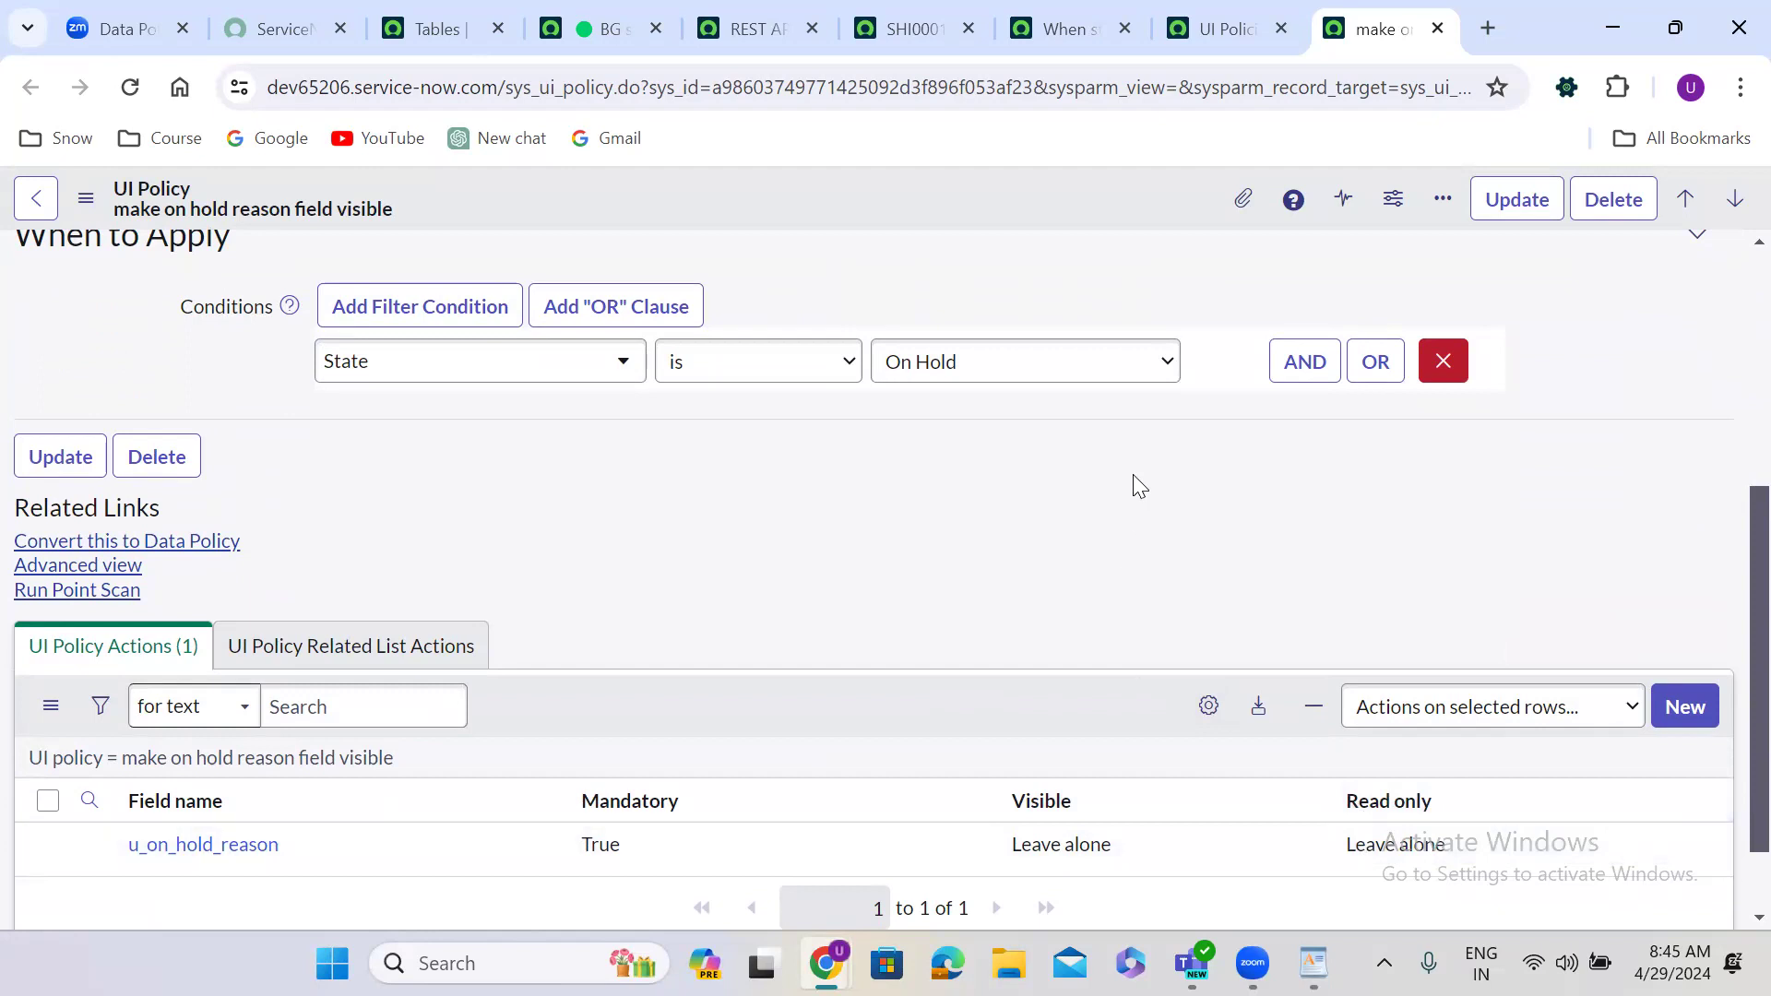
left_click(1061, 29)
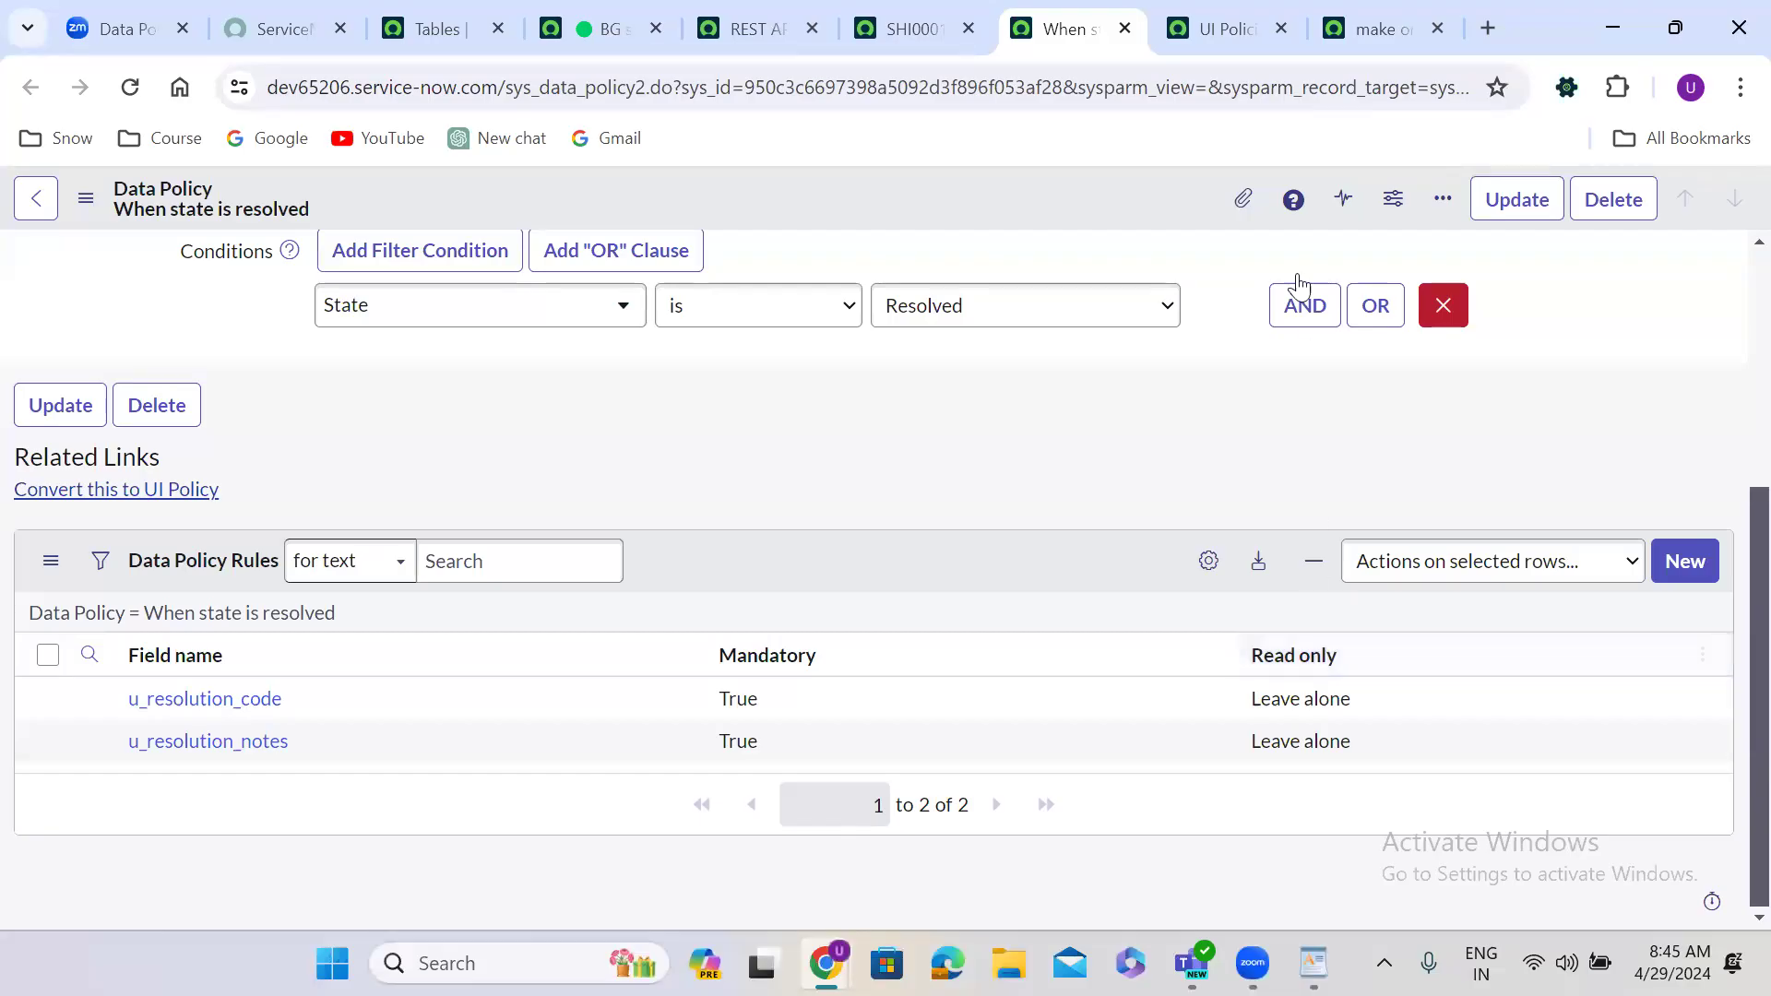
left_click(1338, 21)
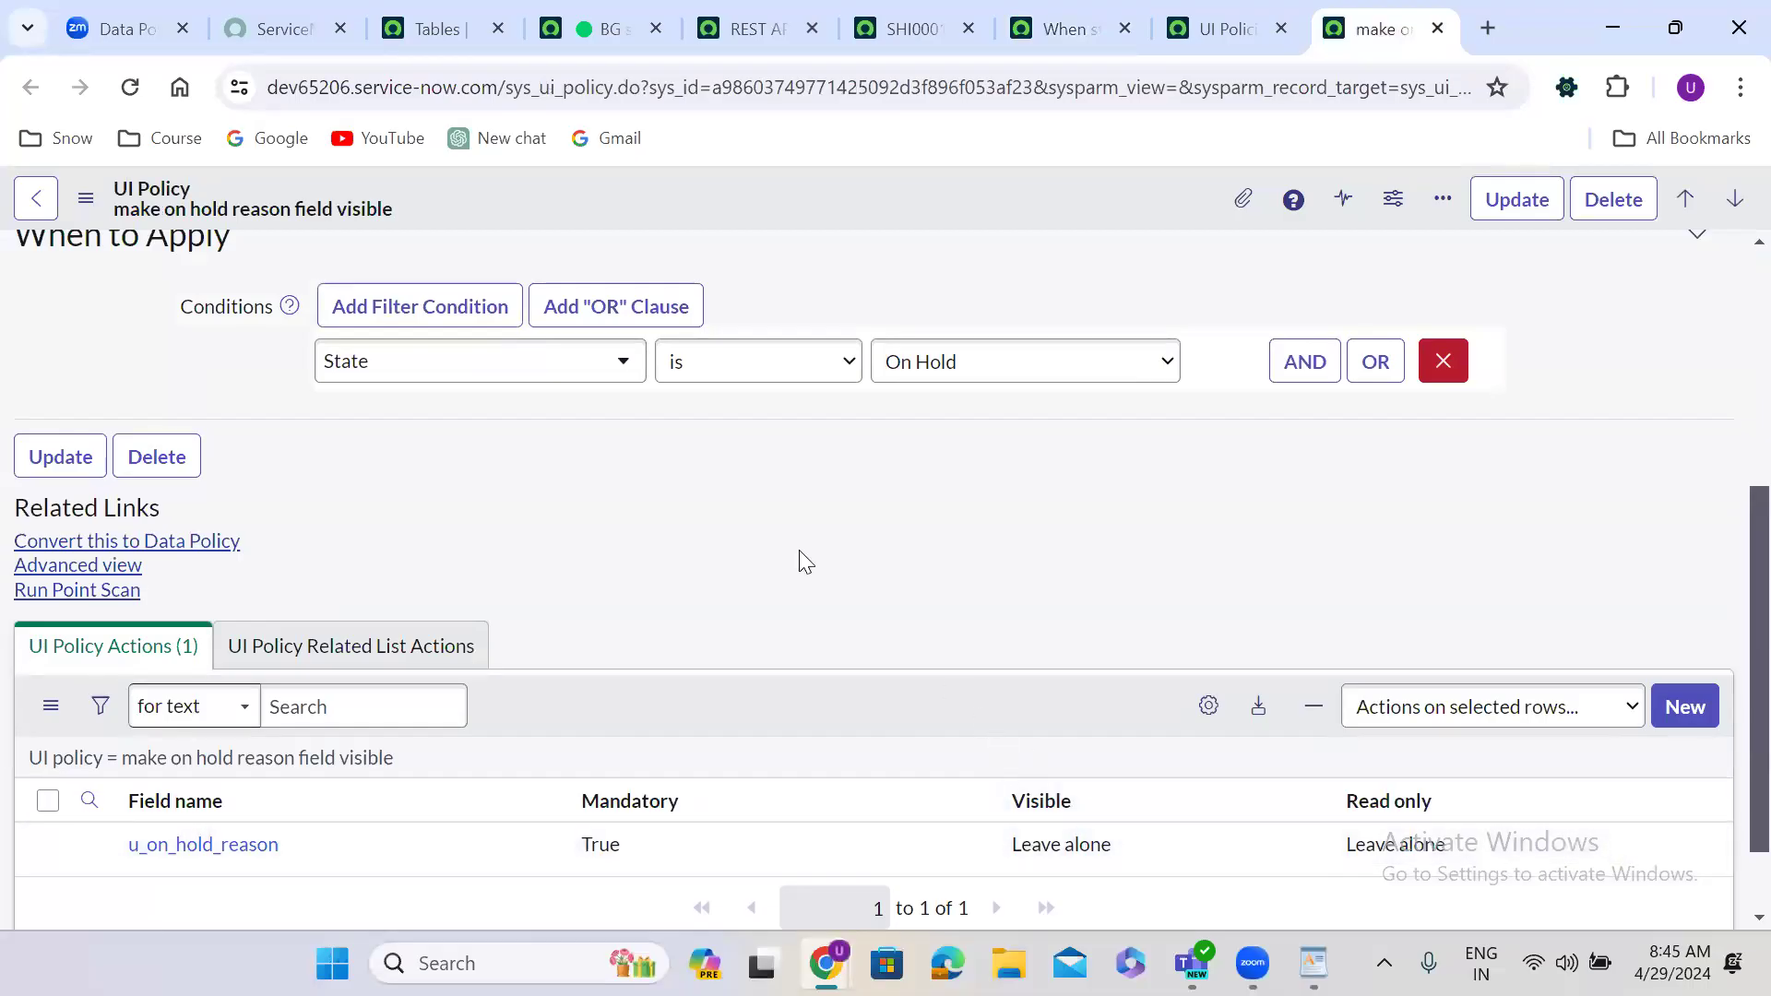
scroll(611, 421, "up", 4)
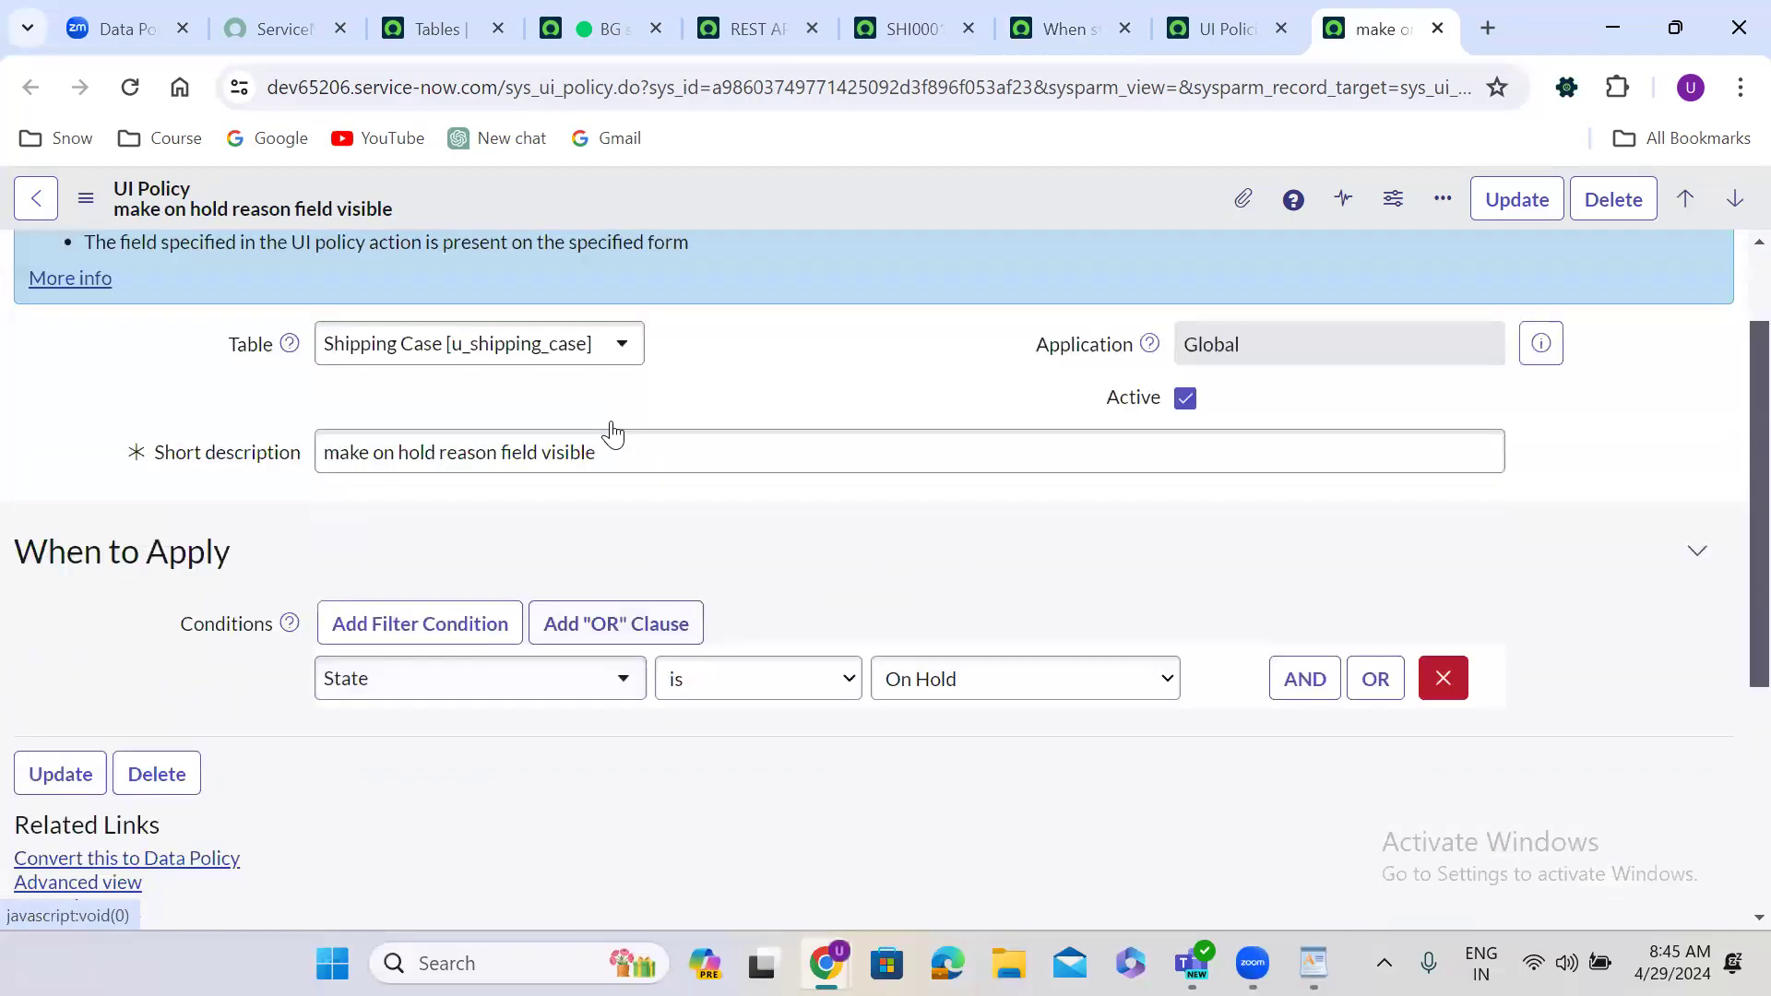
scroll(610, 421, "down", 4)
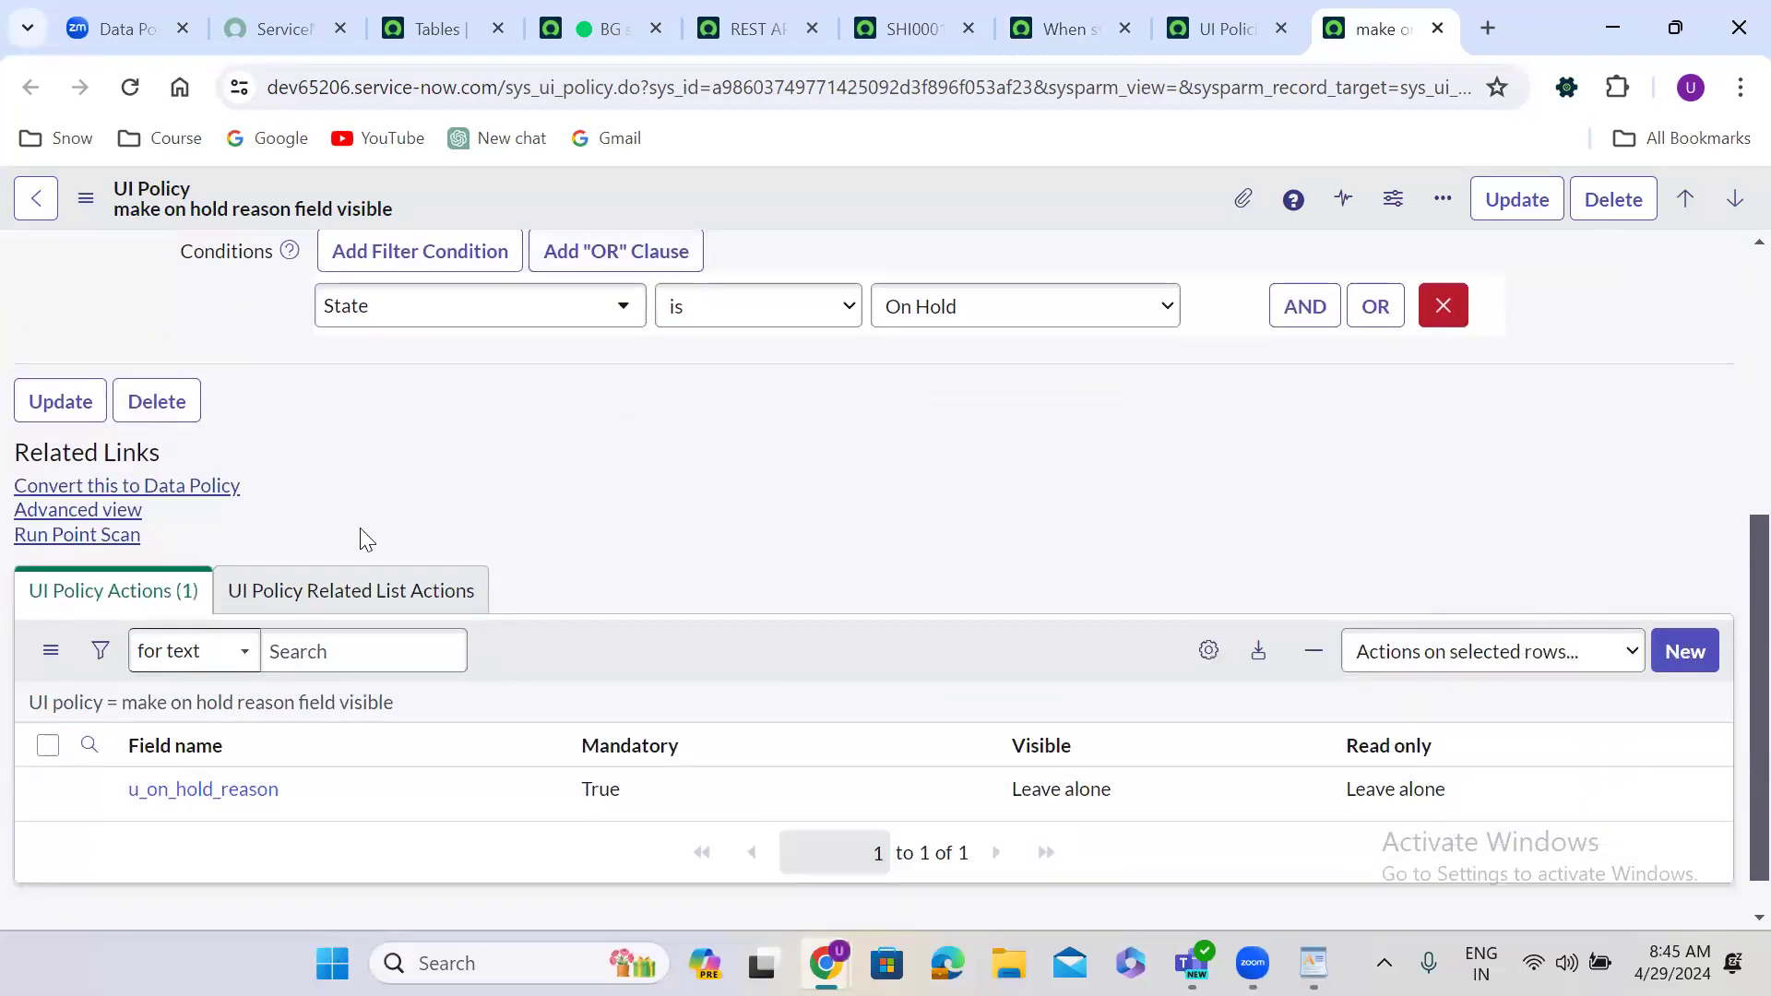
Step: Switch the "make on hold reason field visible" UI policy to the advanced view and turn off Global
left_click(93, 518)
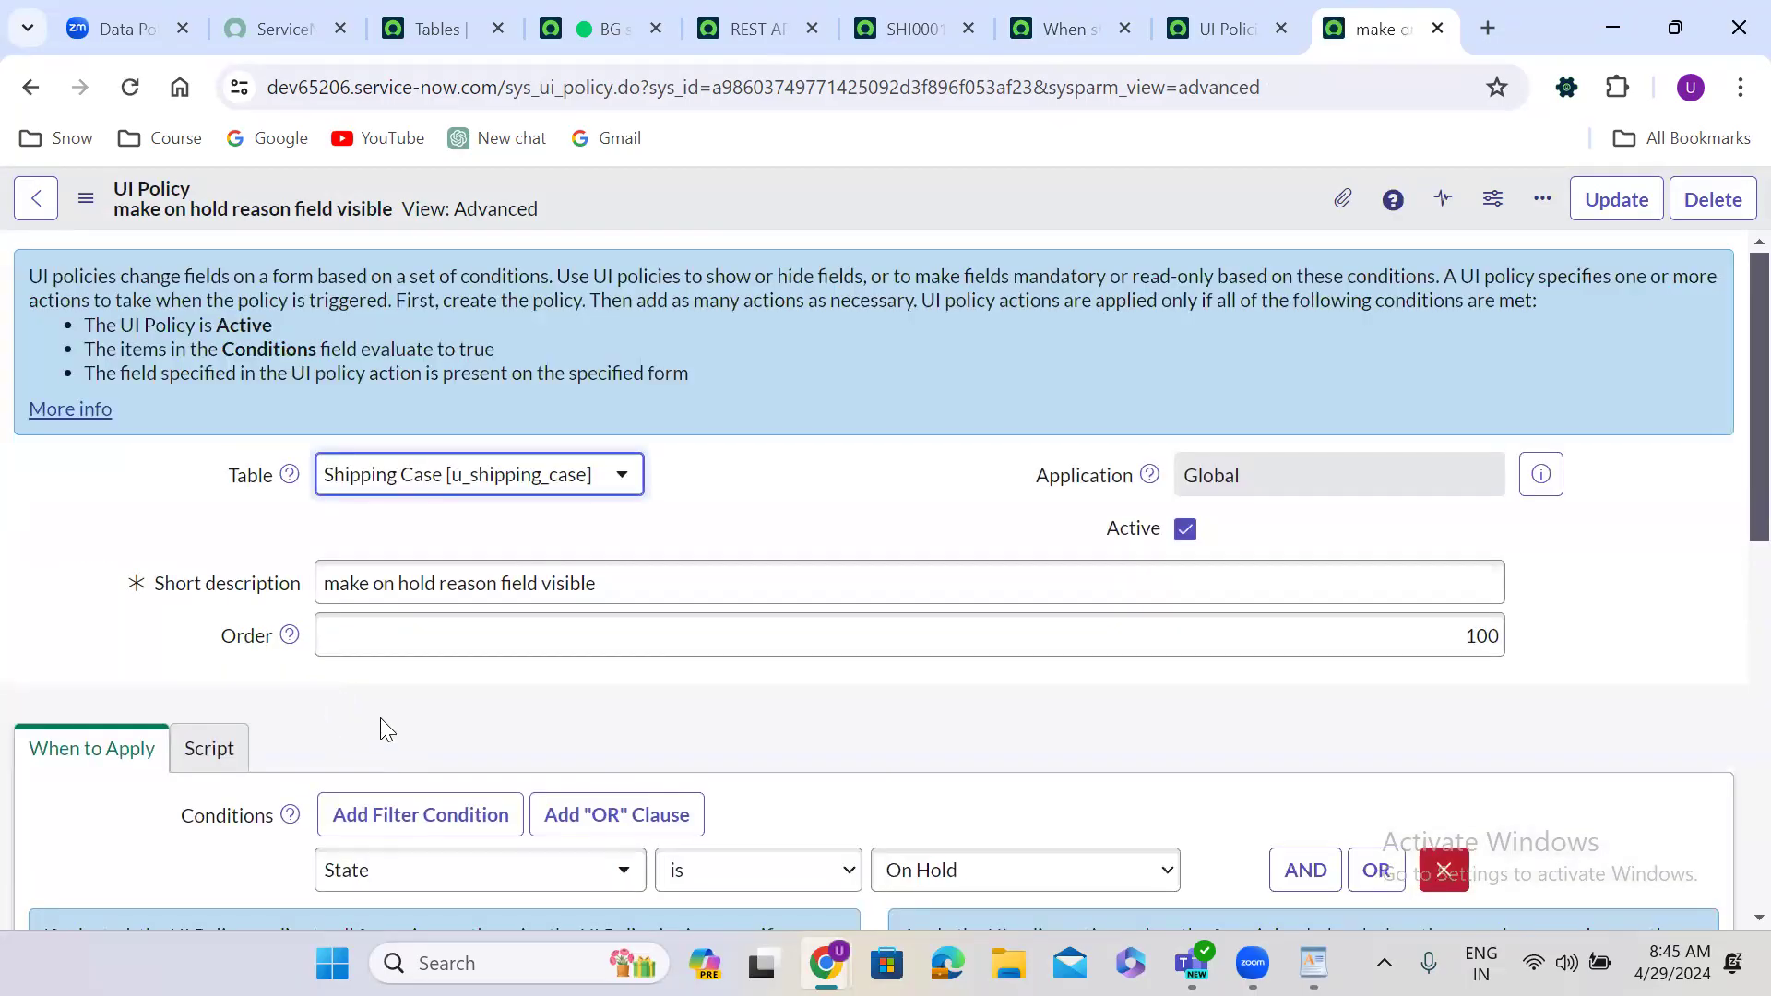
scroll(380, 717, "down", 1)
scroll(382, 731, "down", 5)
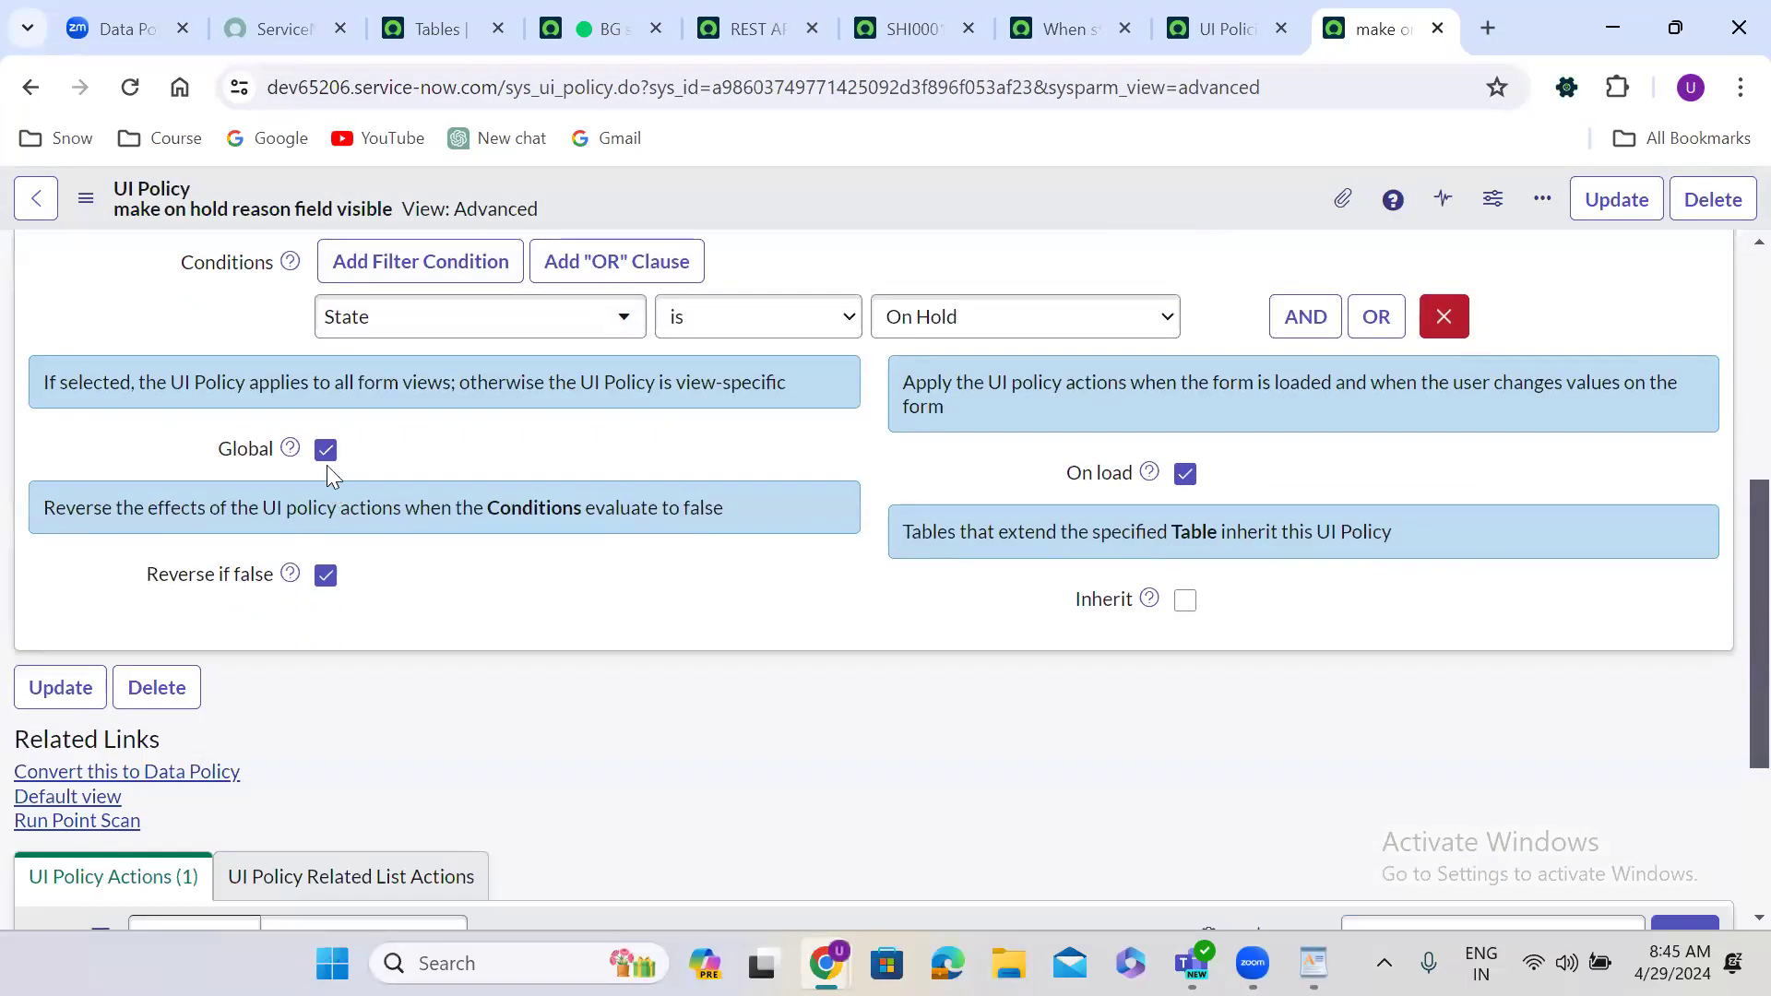
left_click(326, 458)
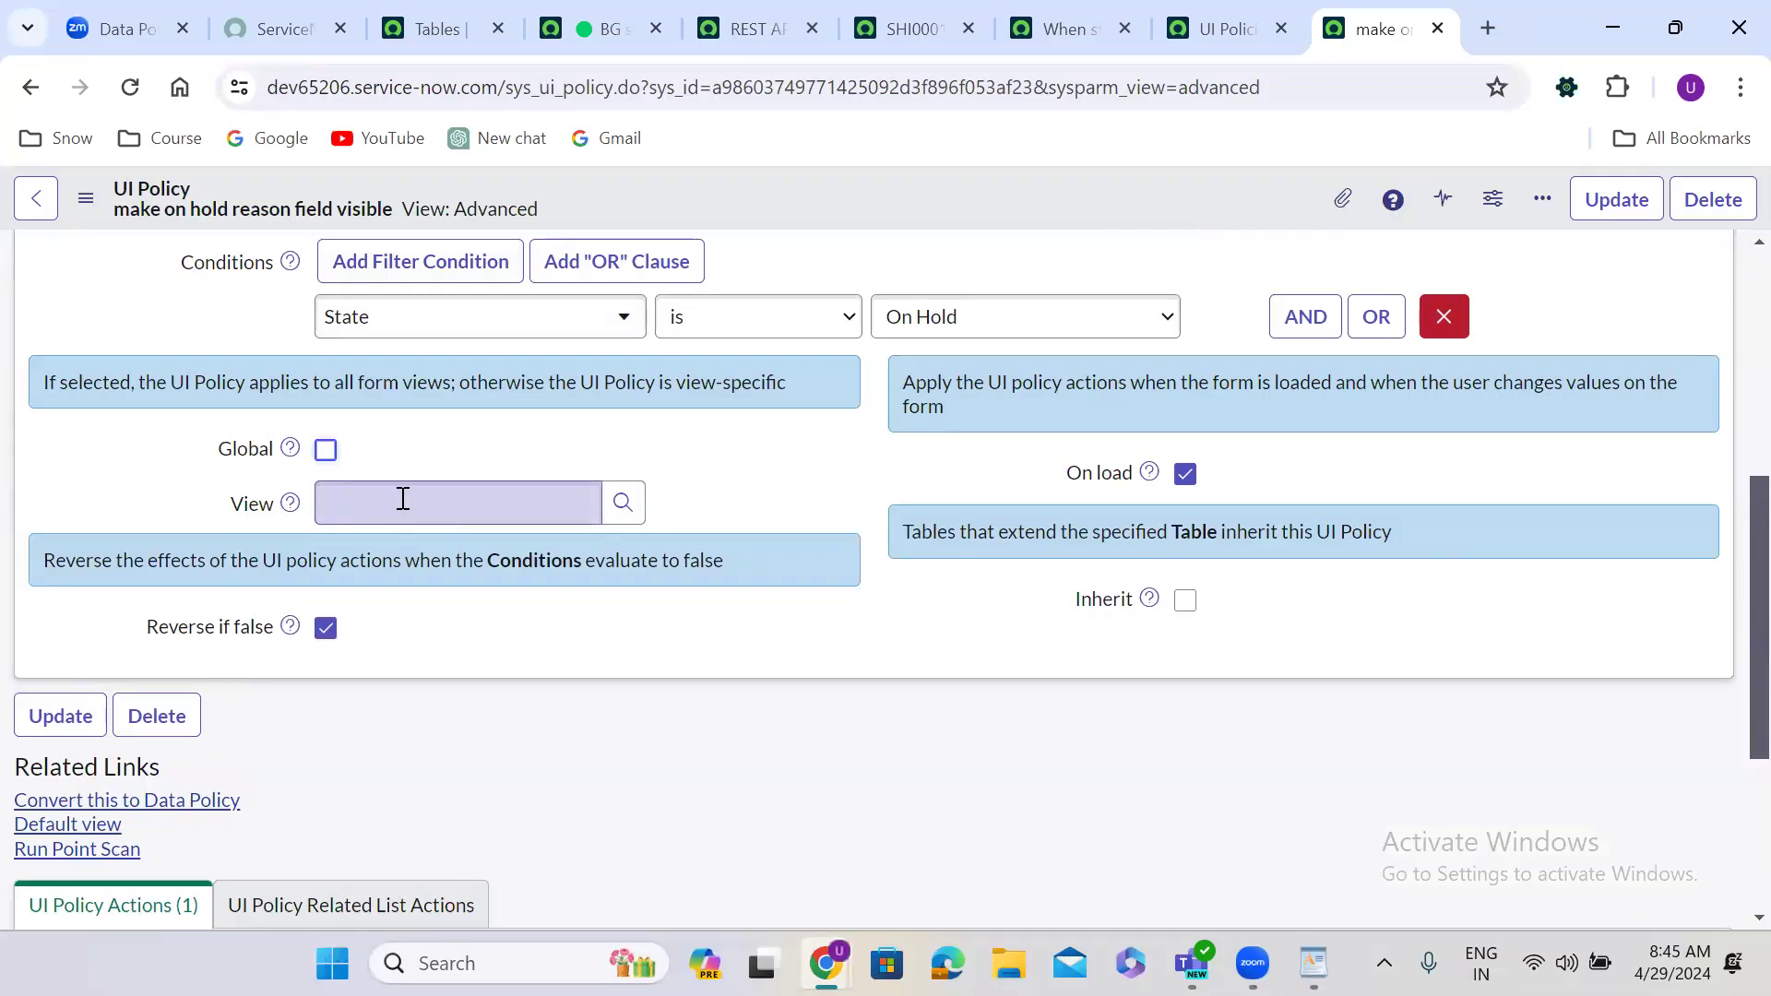
Step: Turn on Run scripts in the on-hold UI policy's script settings
scroll(495, 427, "up", 1)
scroll(495, 427, "up", 1)
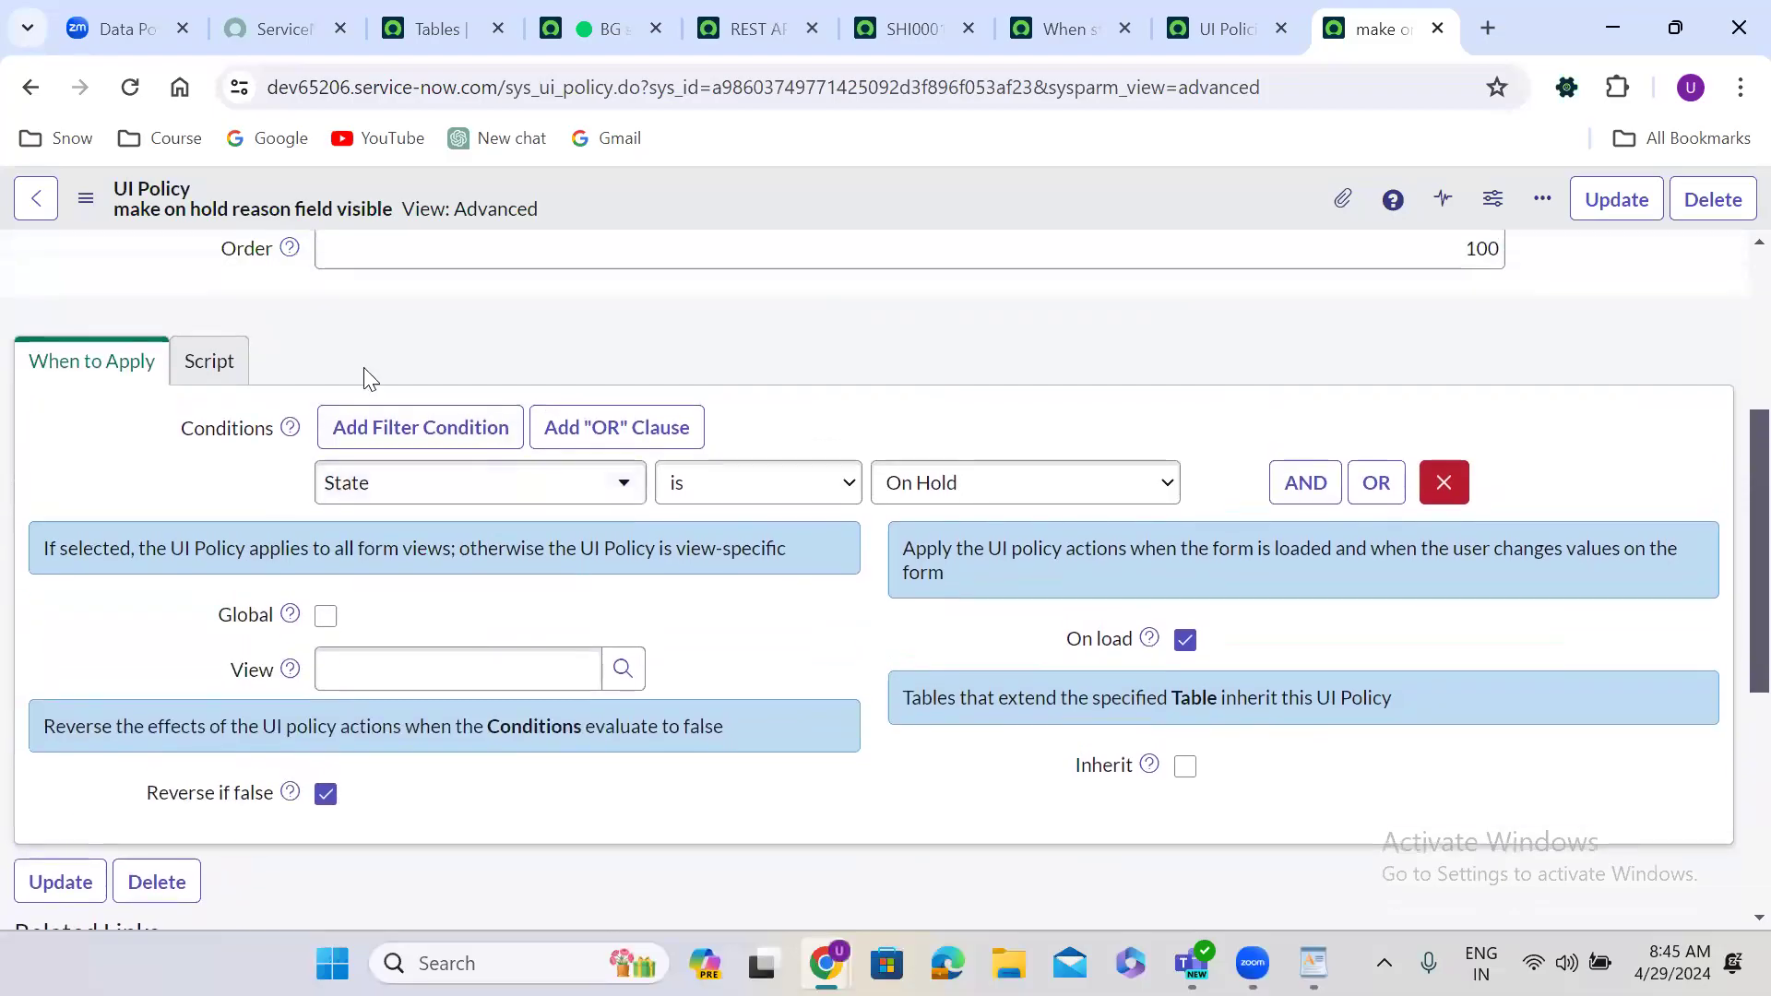
left_click(238, 372)
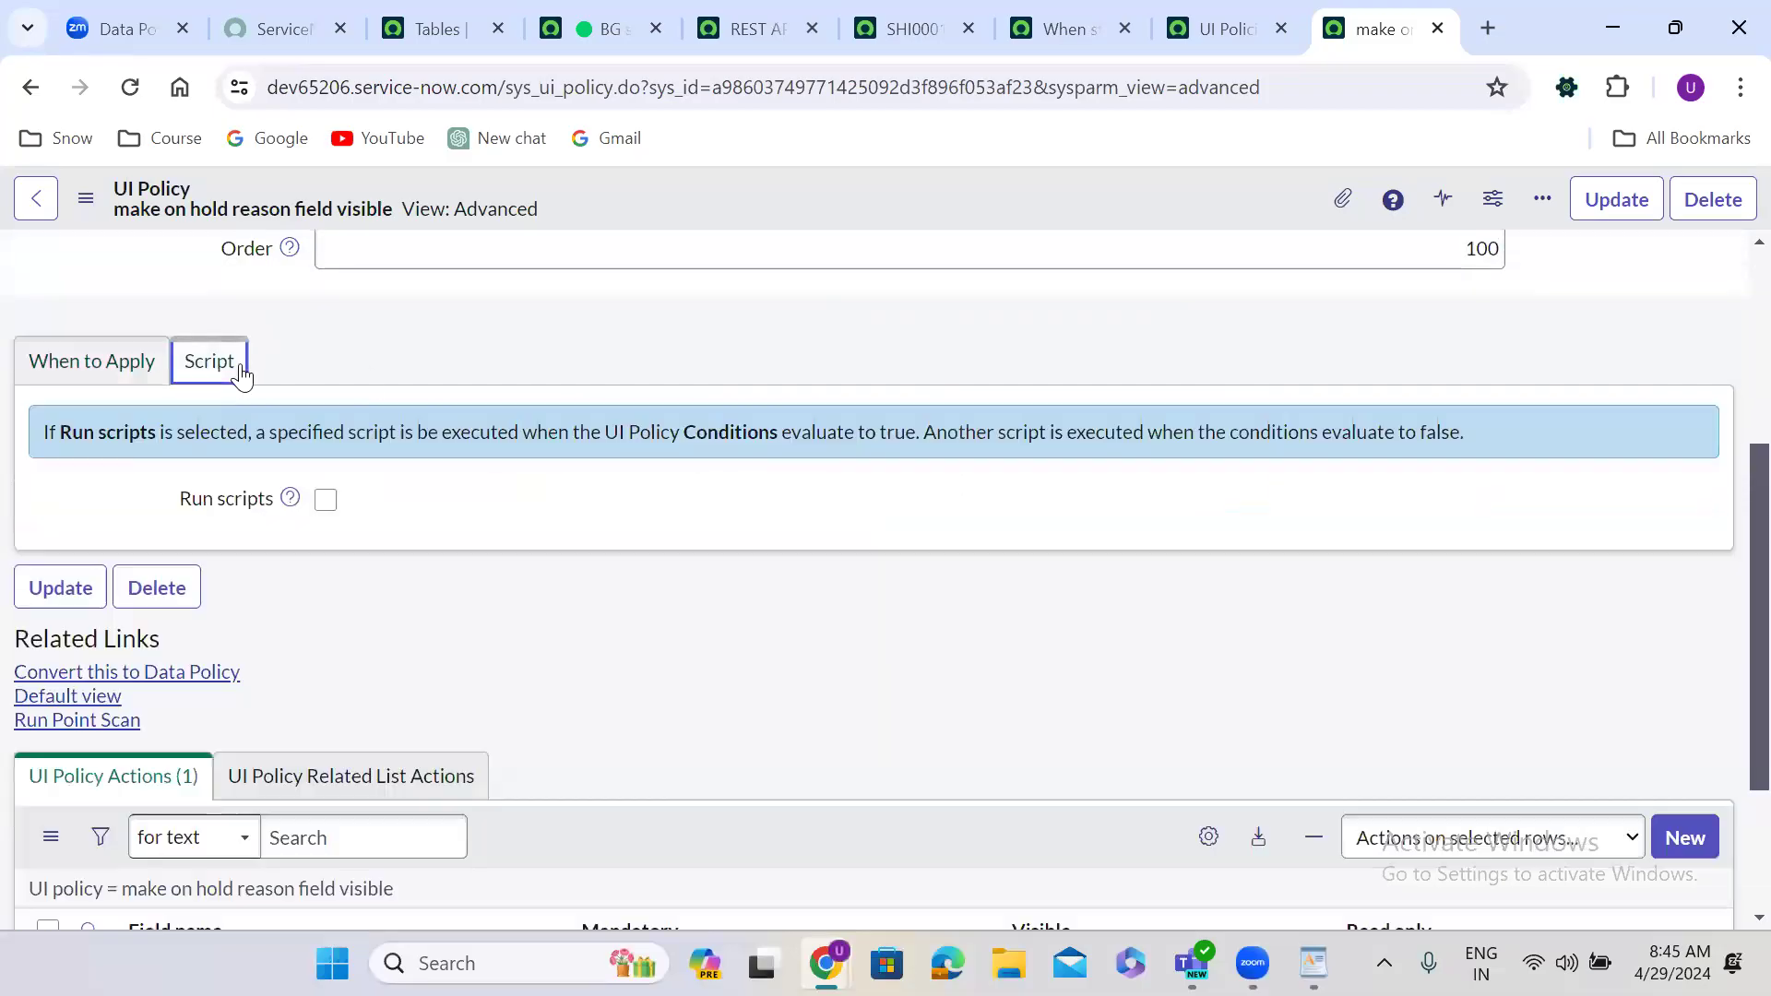
left_click(327, 500)
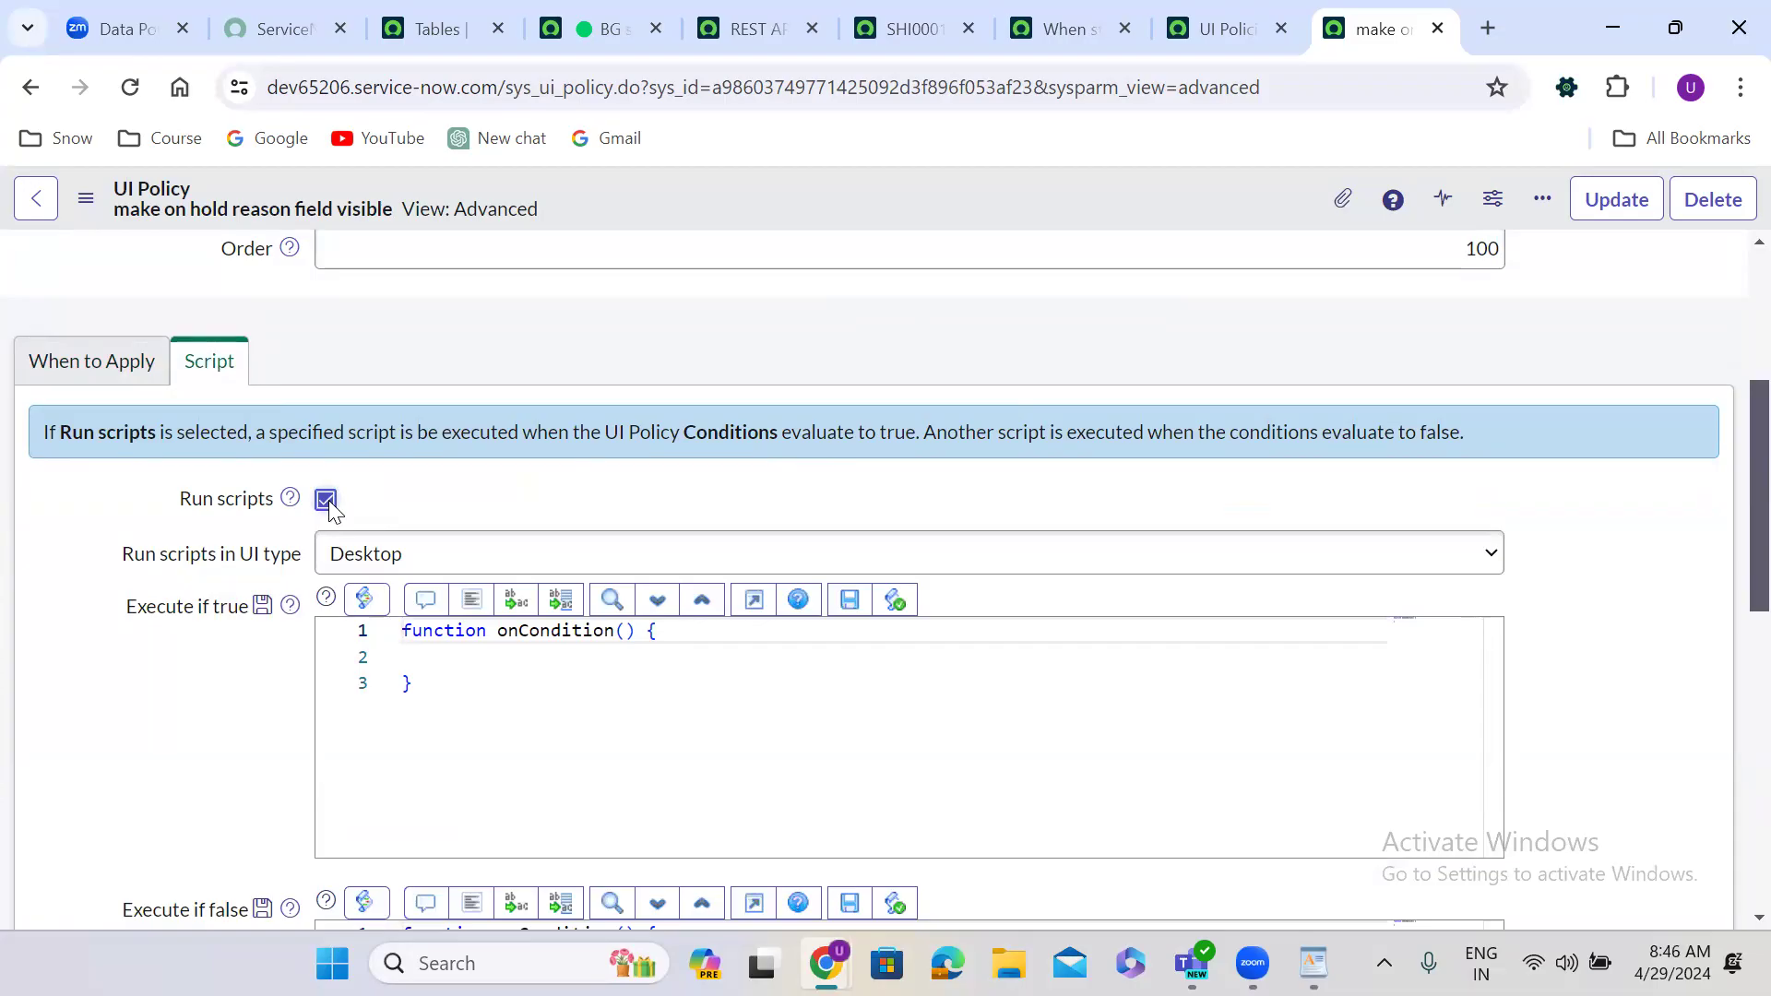
Step: Review the on-hold UI policy's When to Apply conditions, Script settings, UI Policy Actions and UI Policy Related List Actions
left_click(92, 361)
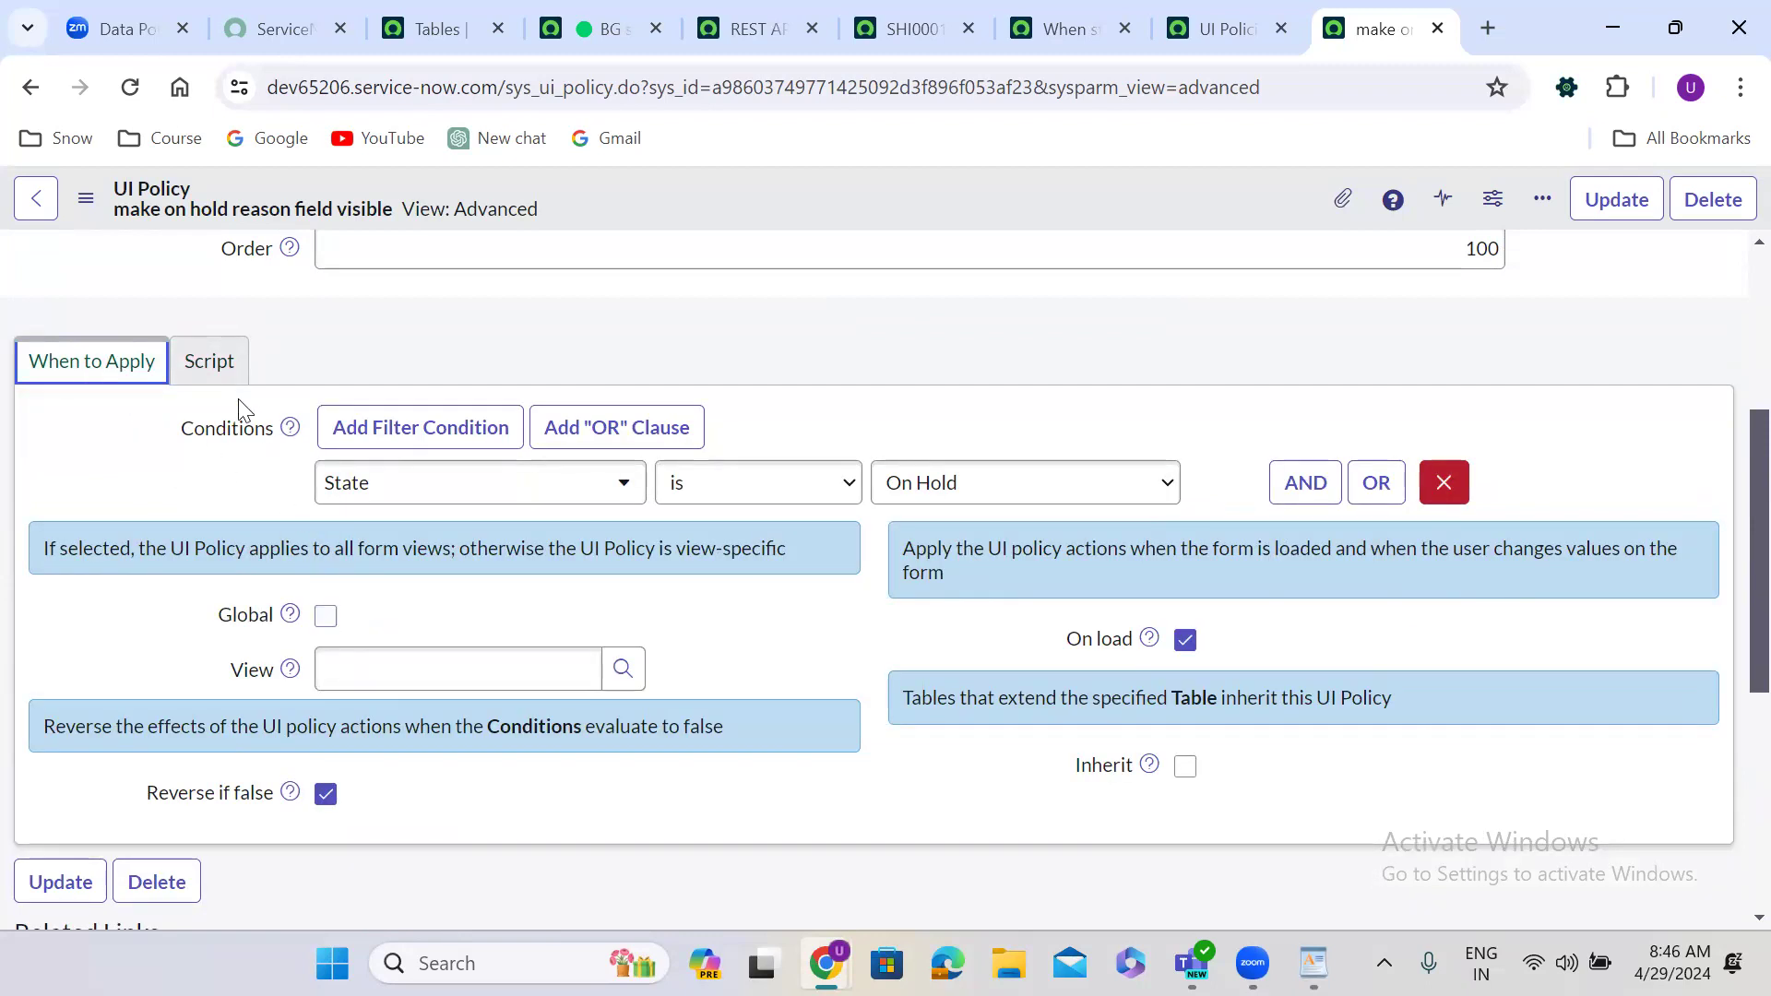
left_click(207, 362)
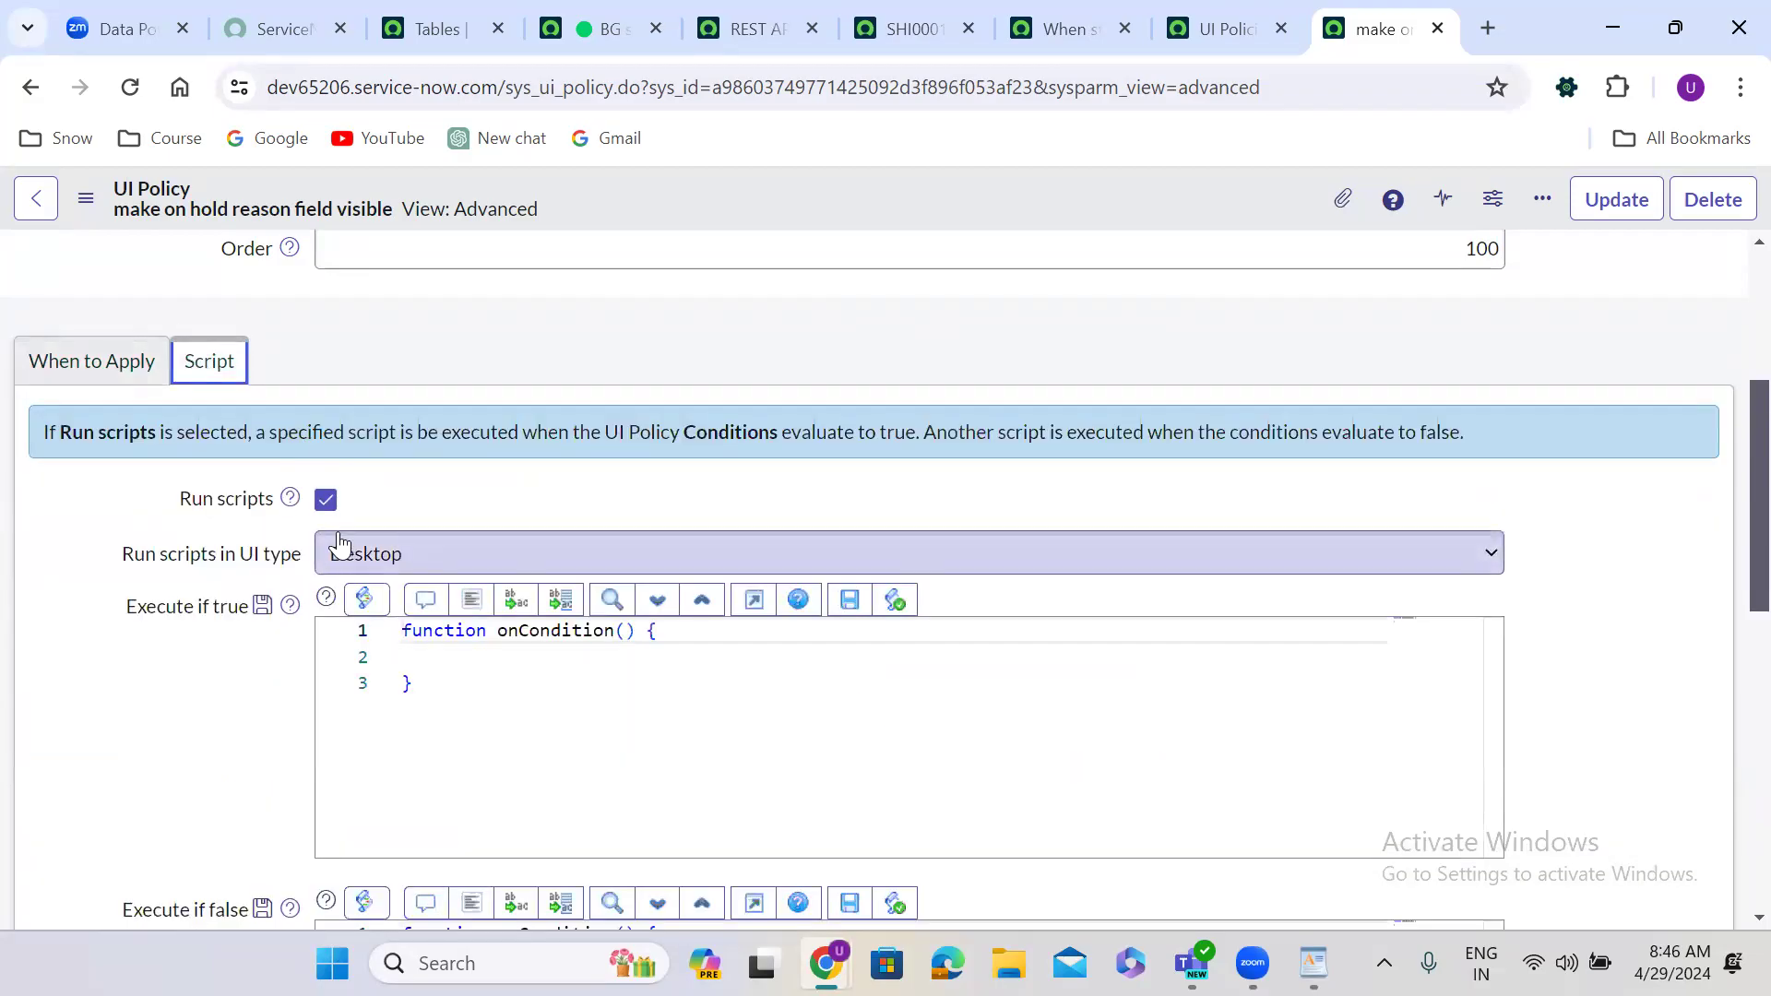
left_click(127, 374)
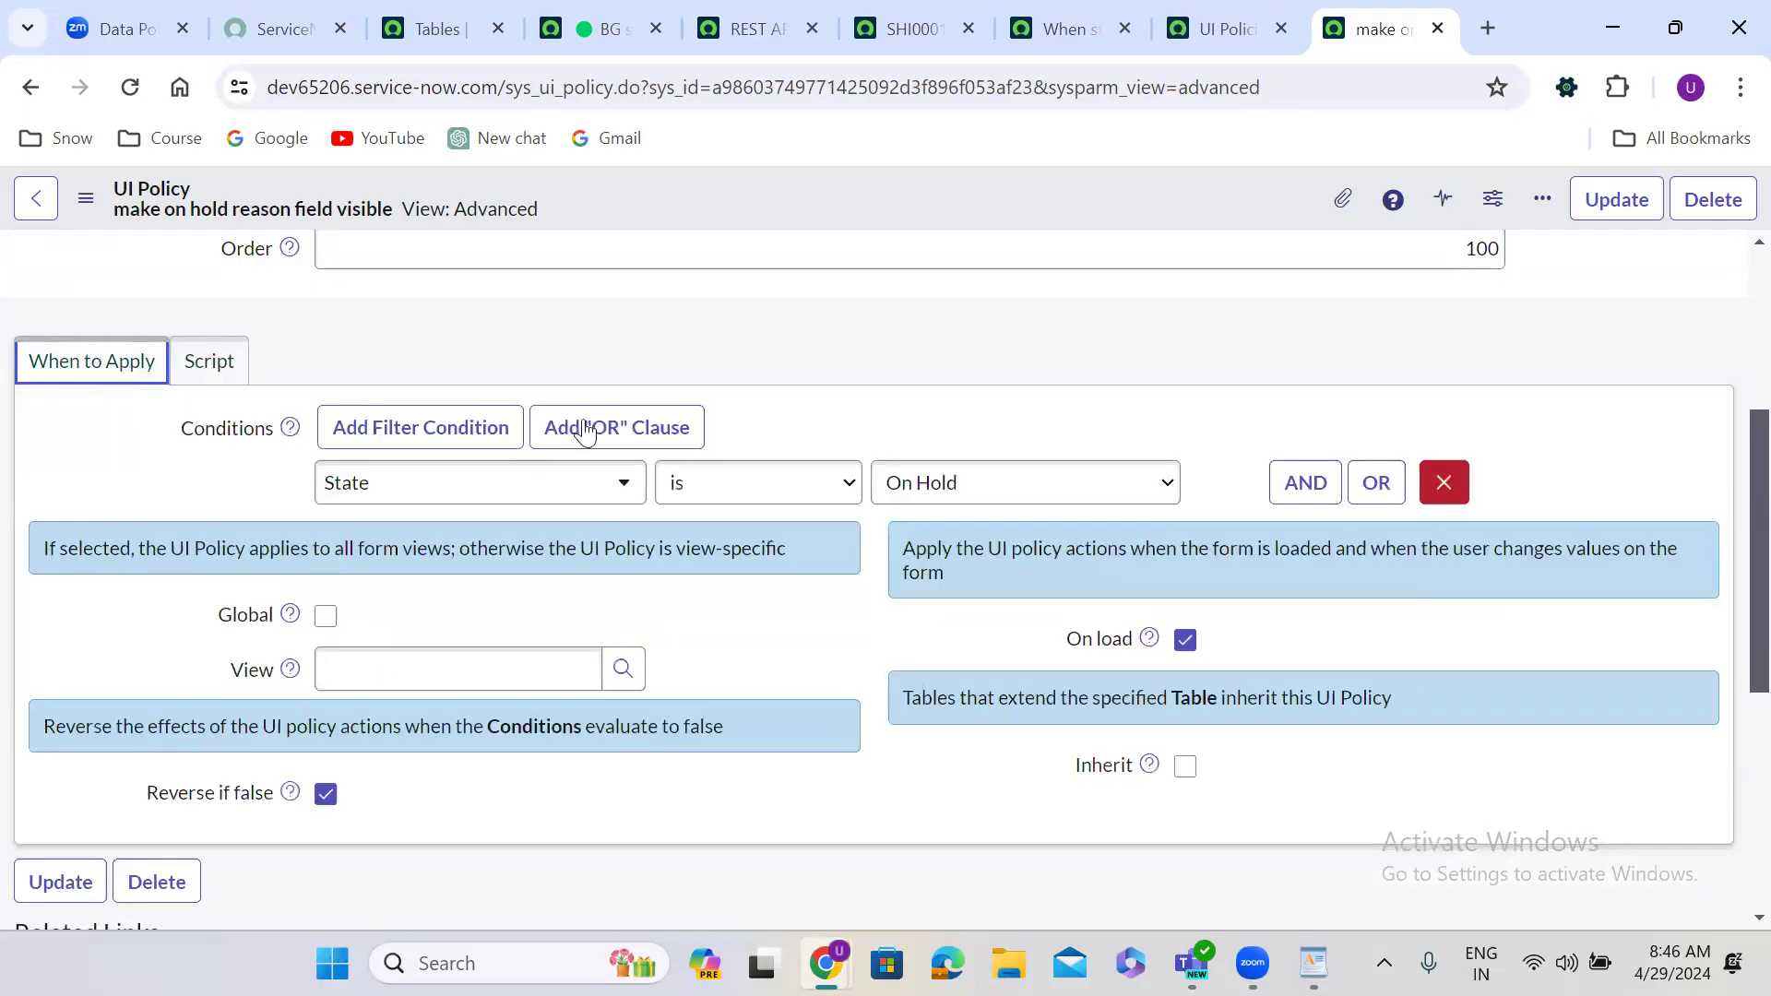
scroll(810, 569, "down", 5)
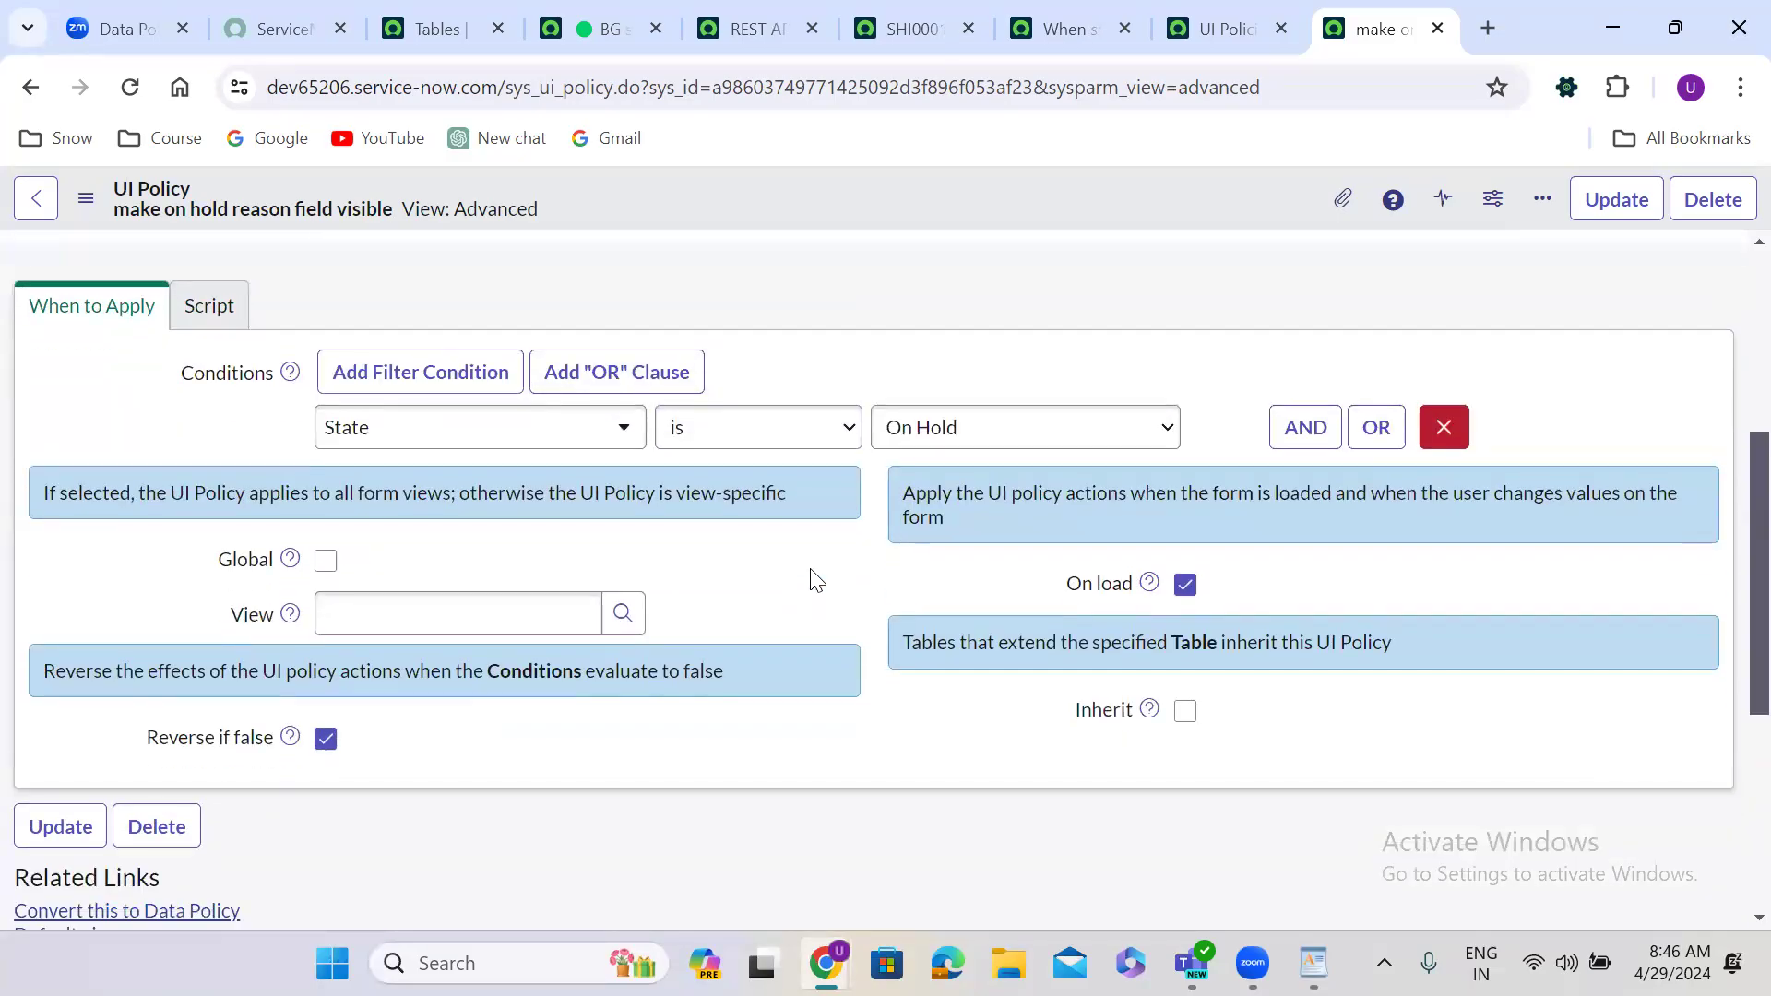
scroll(810, 569, "down", 1)
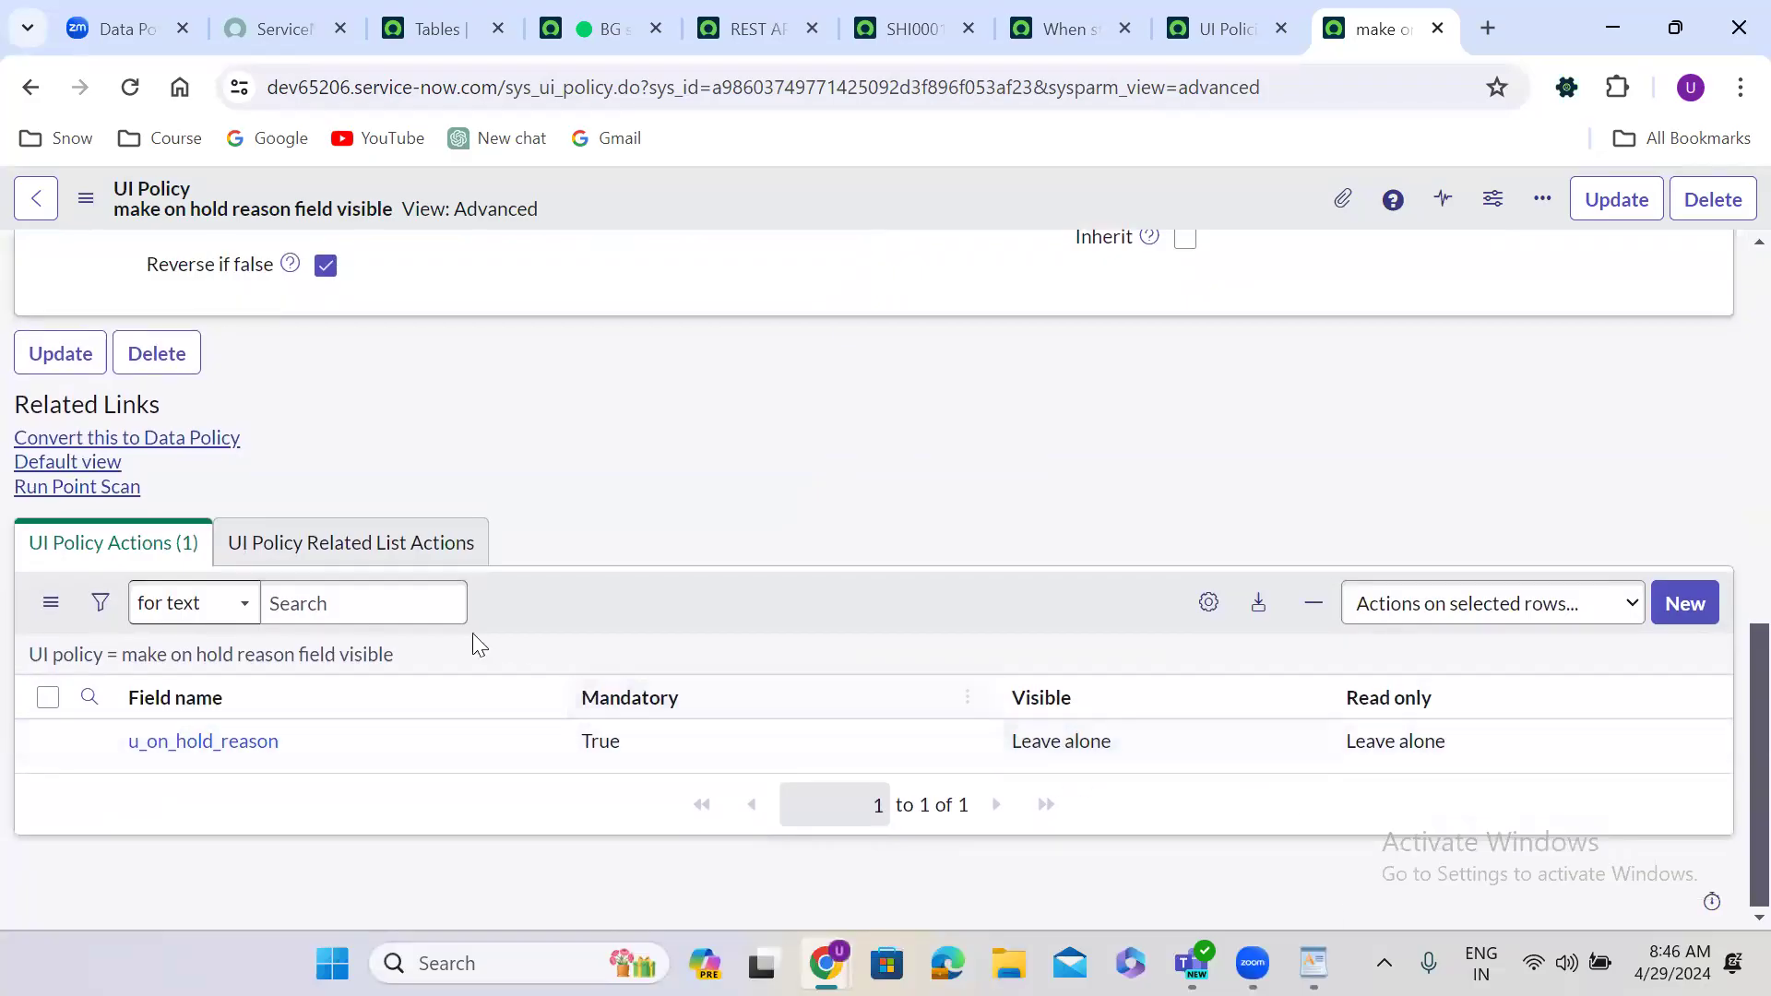
left_click(378, 544)
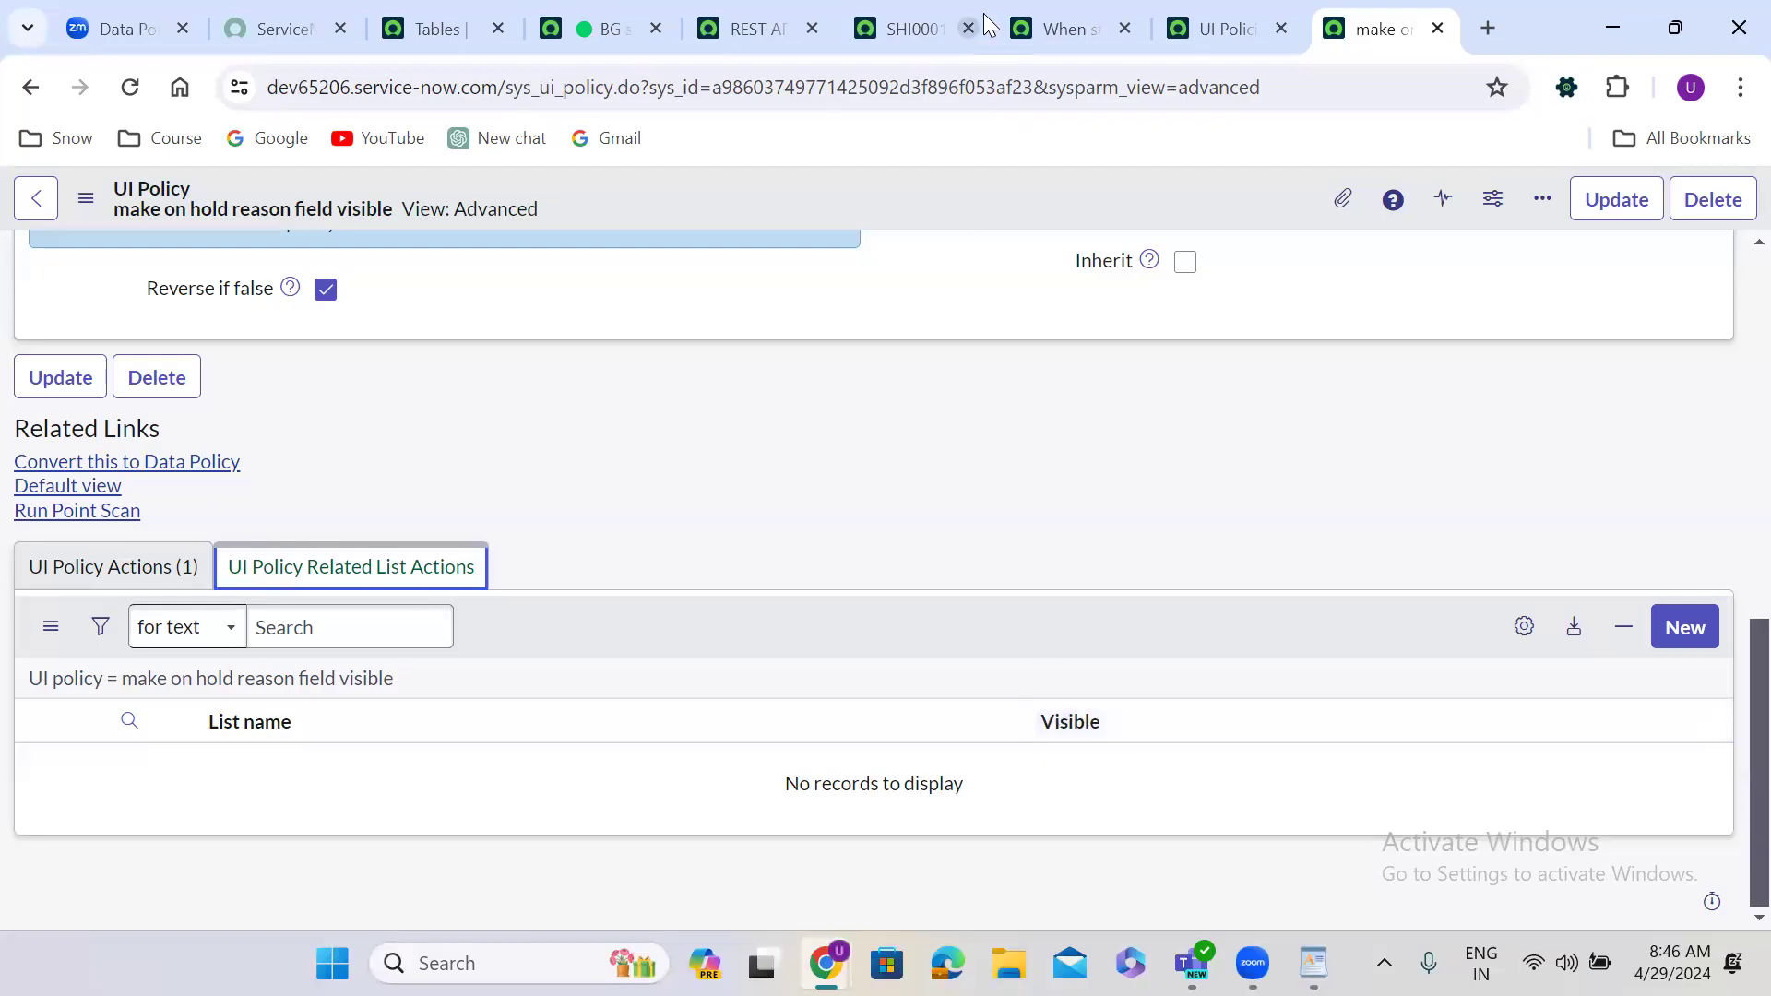
Step: Open a blank data policy rule from "When state is resolved", check its Read only and Mandatory options, and return to the data policy
left_click(1063, 29)
left_click(1687, 560)
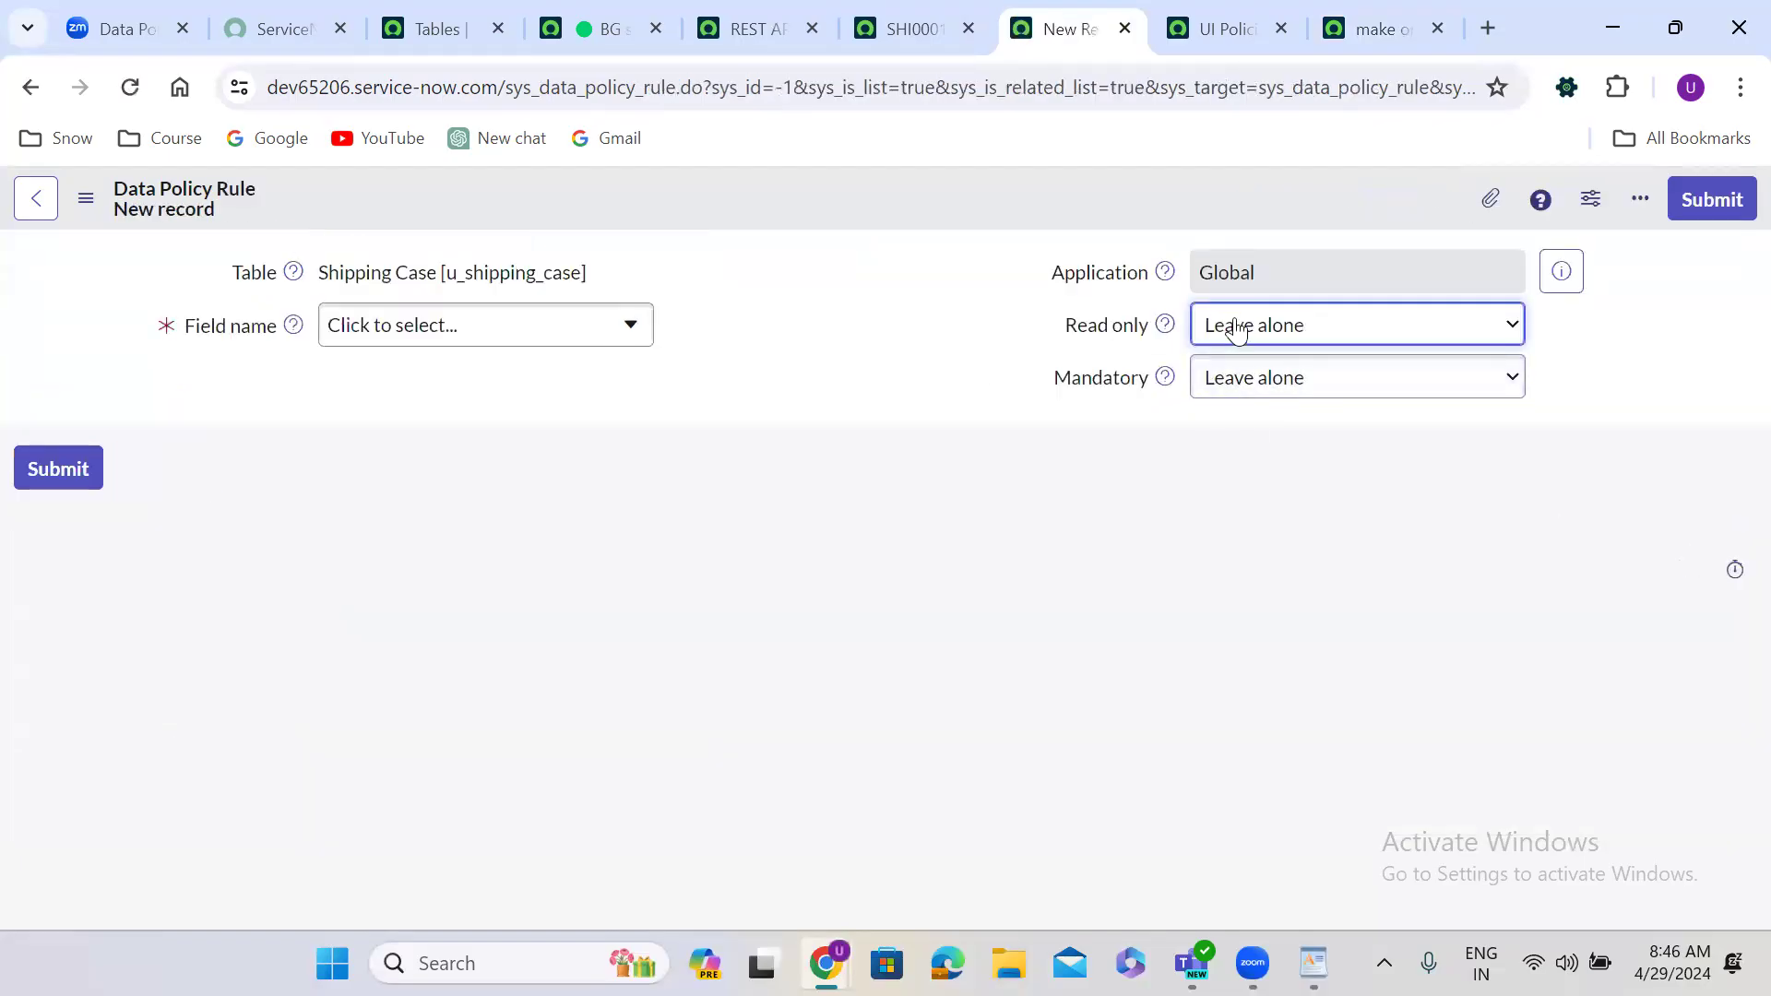
left_click(37, 85)
Step: In WordPad, define Data Policies as "are used to make validations from all the data sources including form, we can use Data Policy to make fields mandatory, read only."
key("alt+Tab")
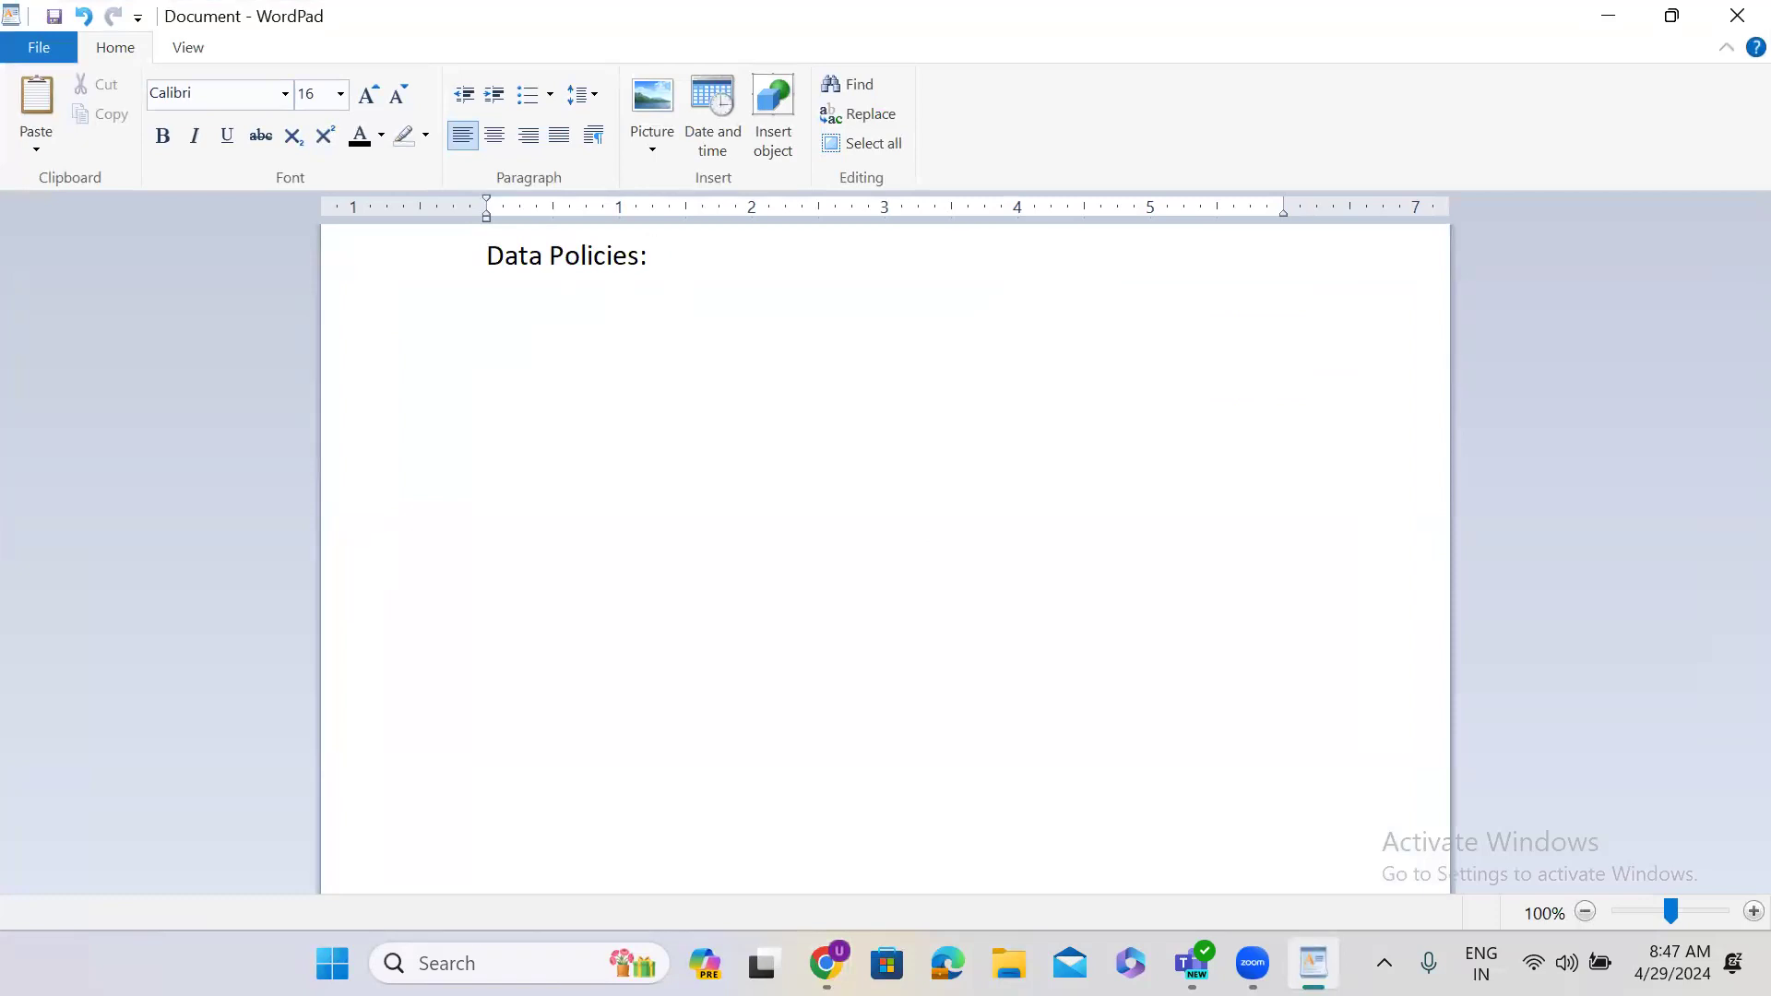
type("are used to make val")
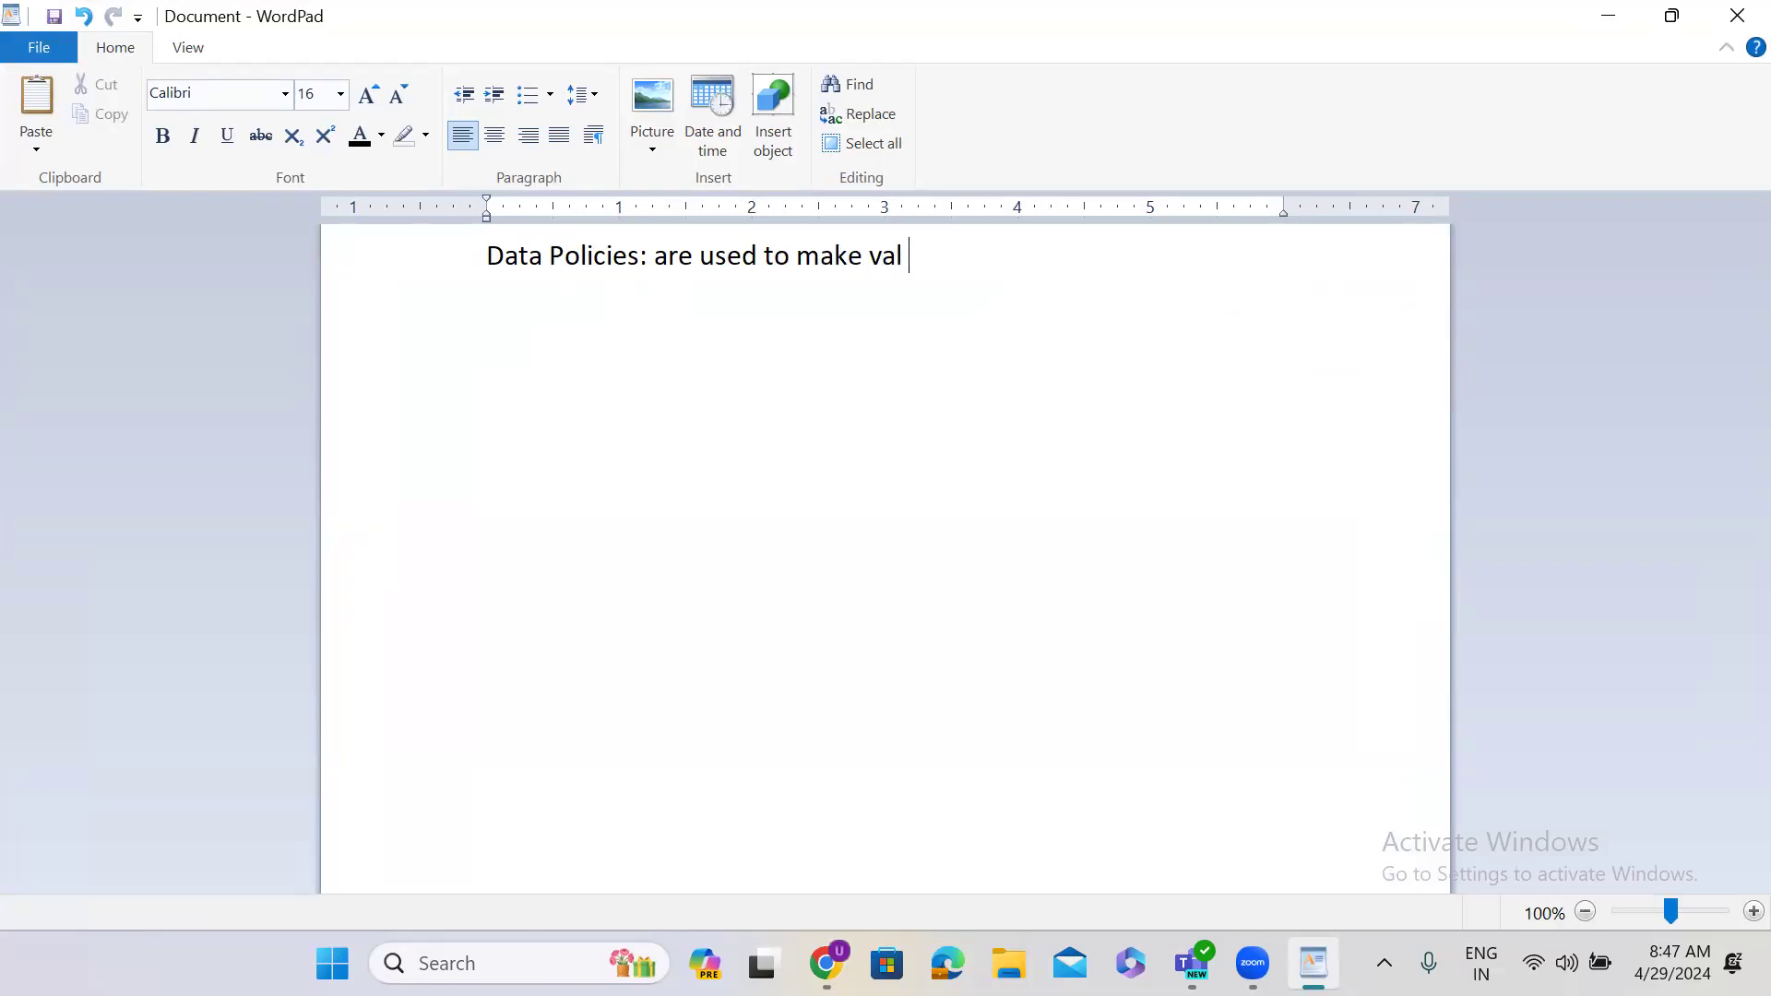
key("BackSpace")
type("idations from ")
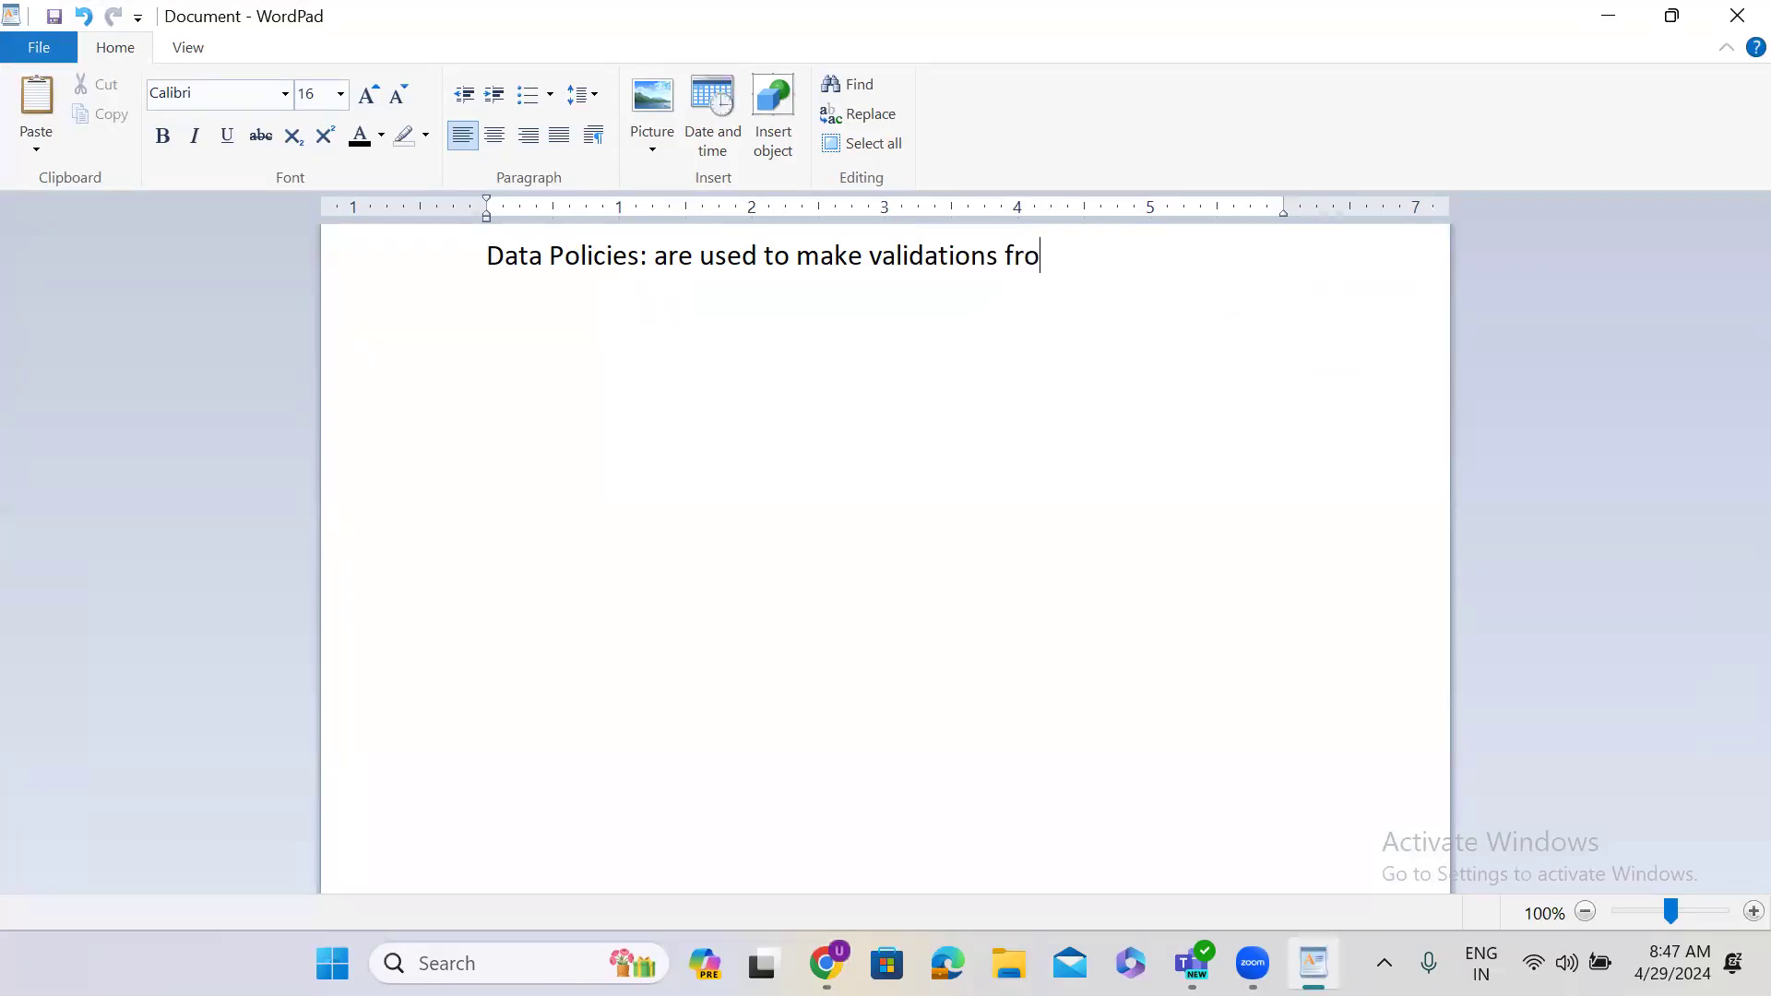
type("all the data sources")
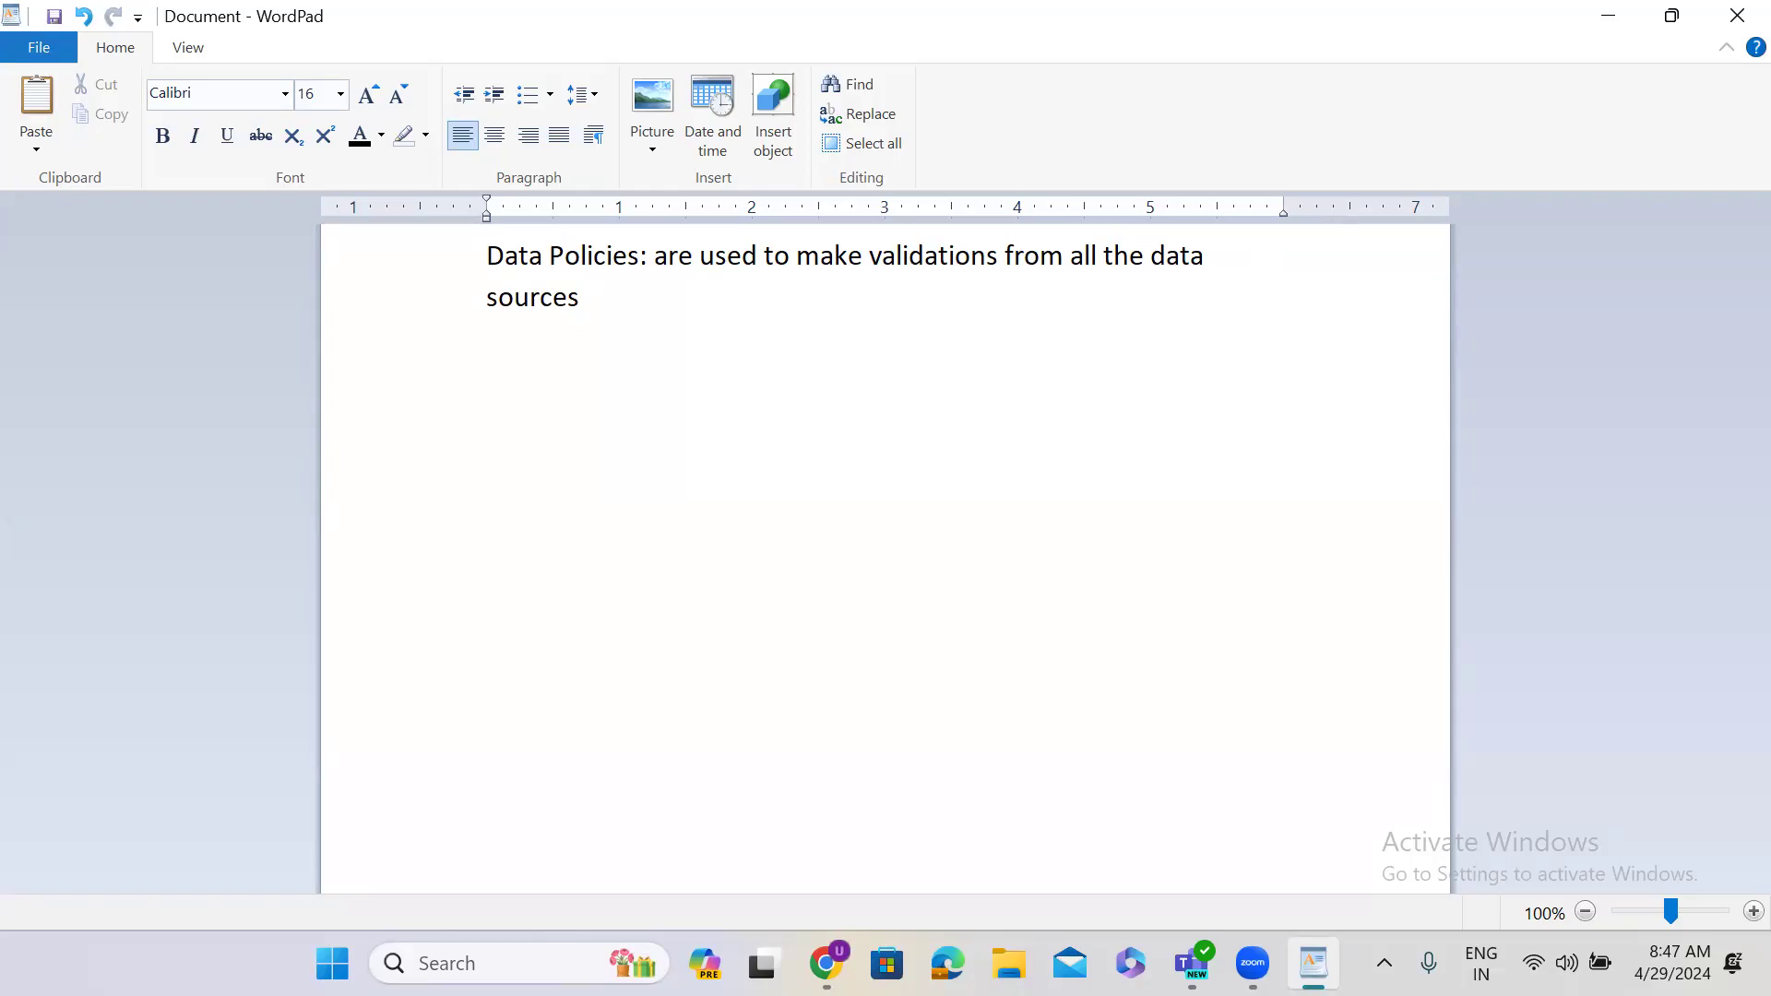
type("including for")
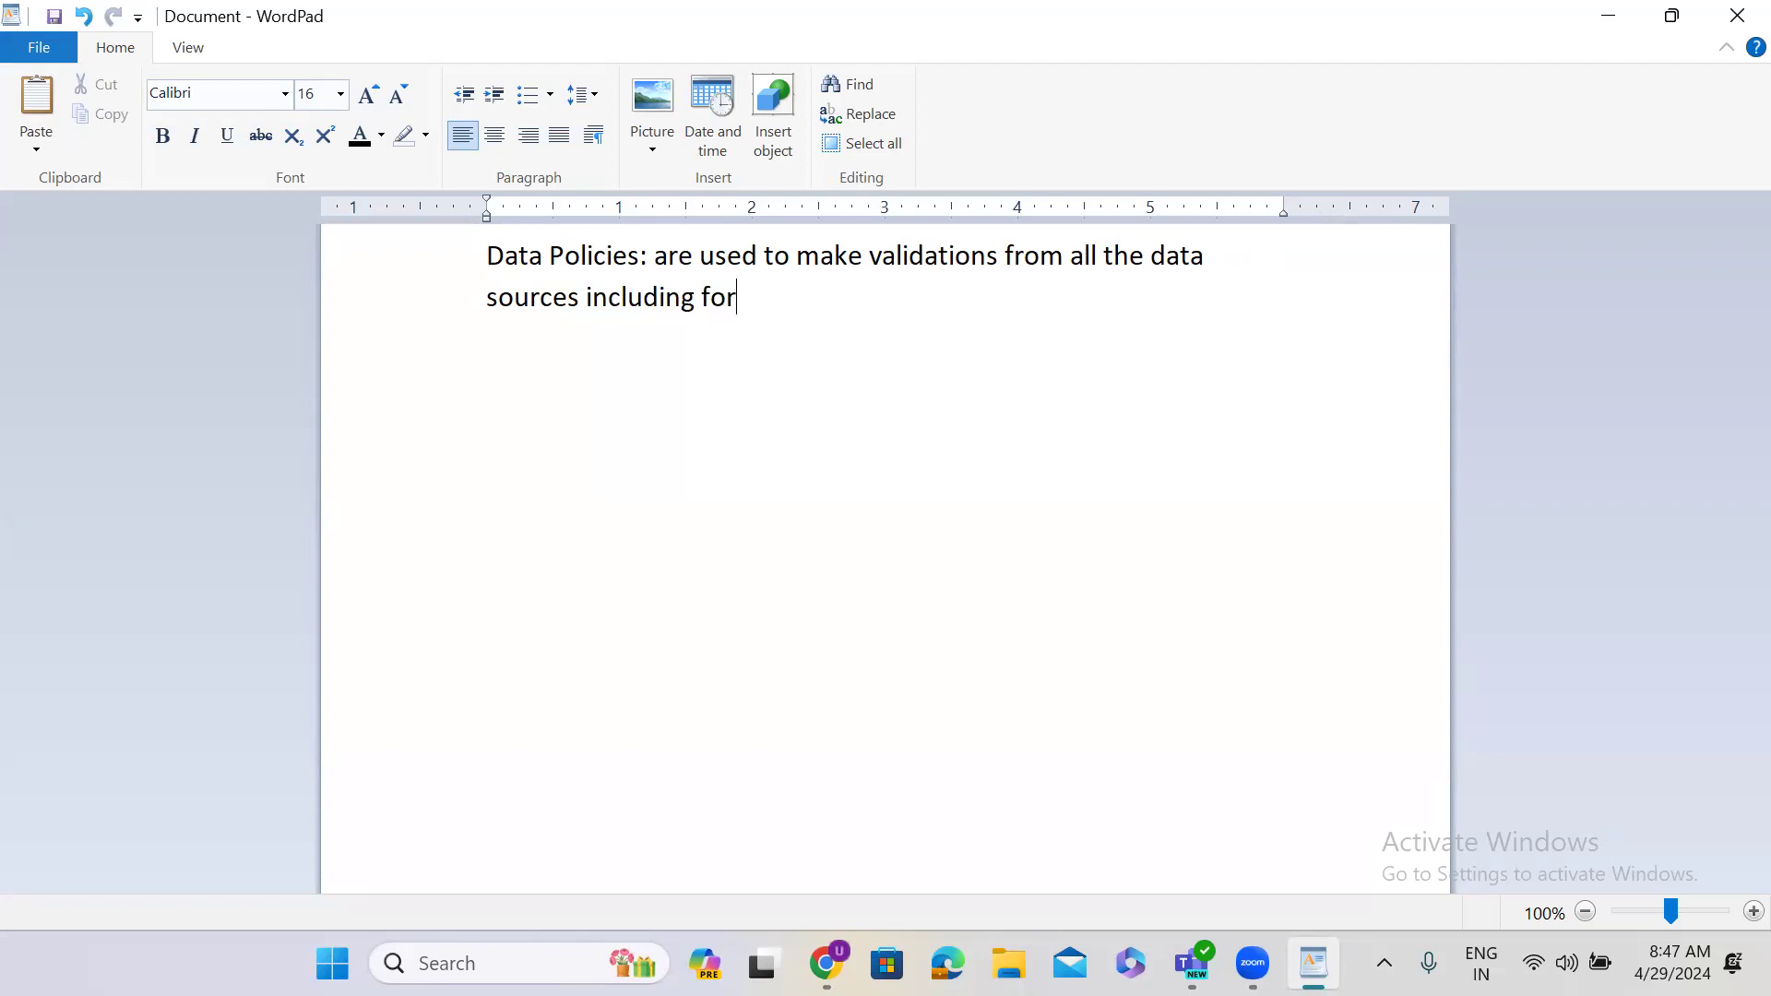
type("m, we can use D")
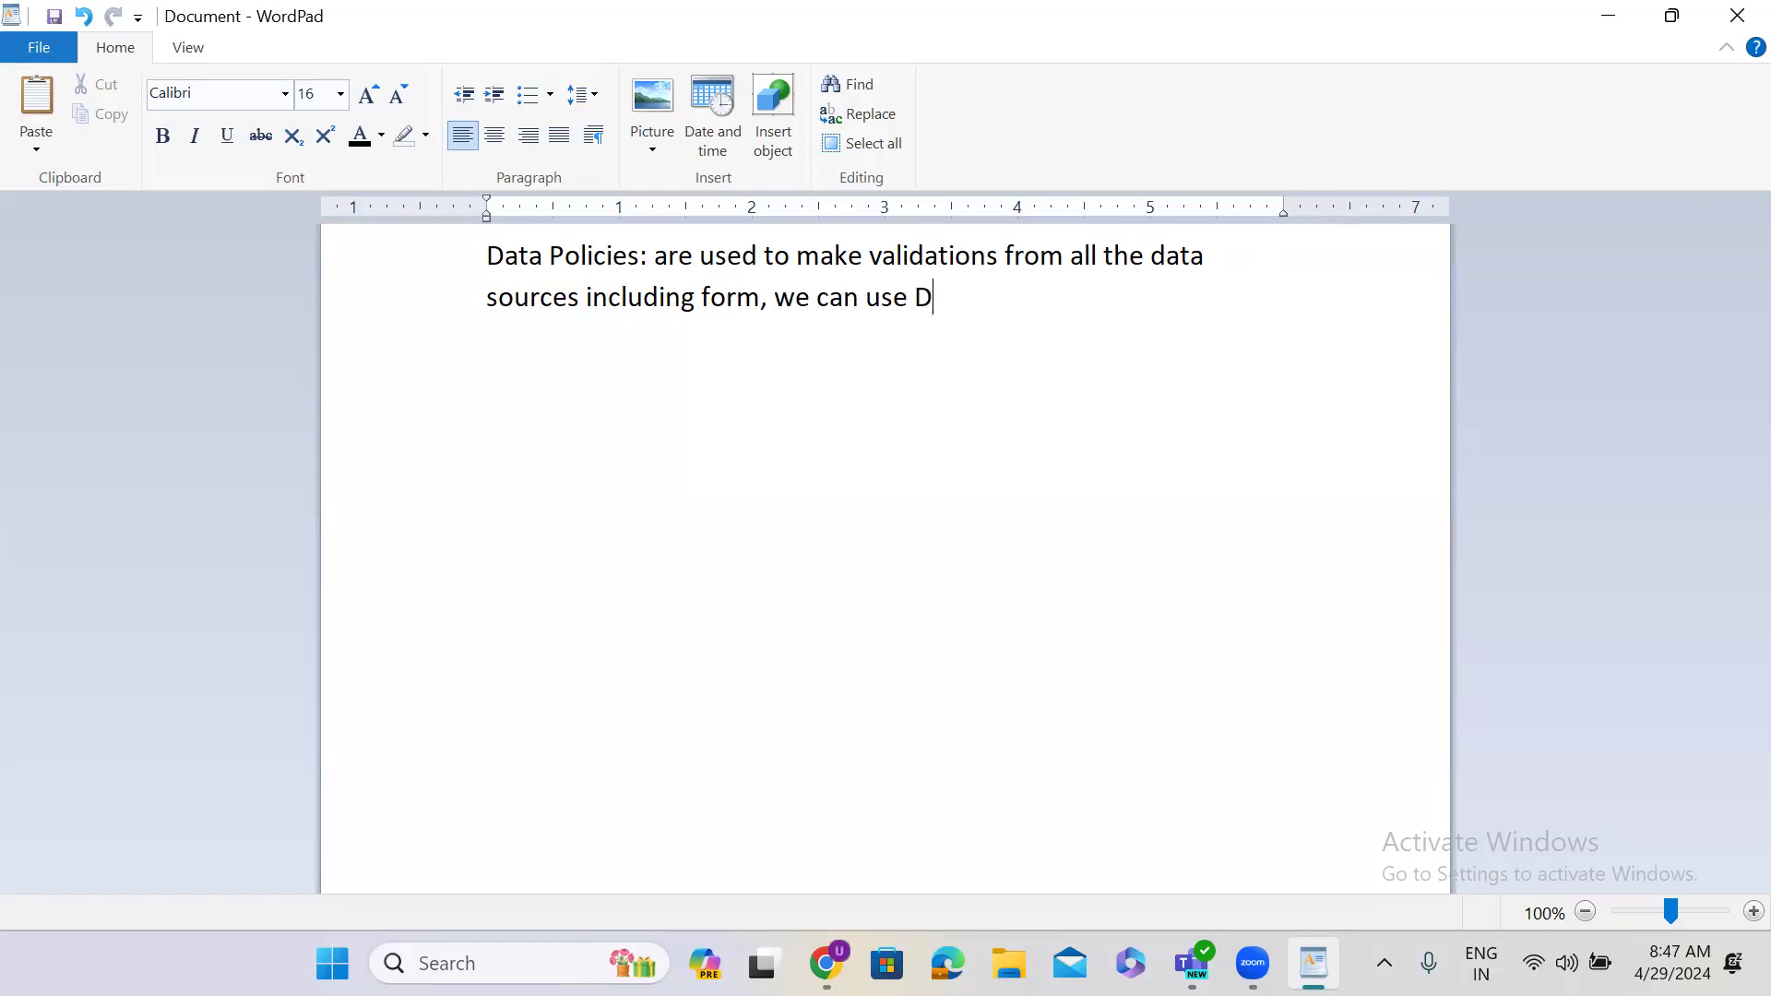
type("ata Policy to make f")
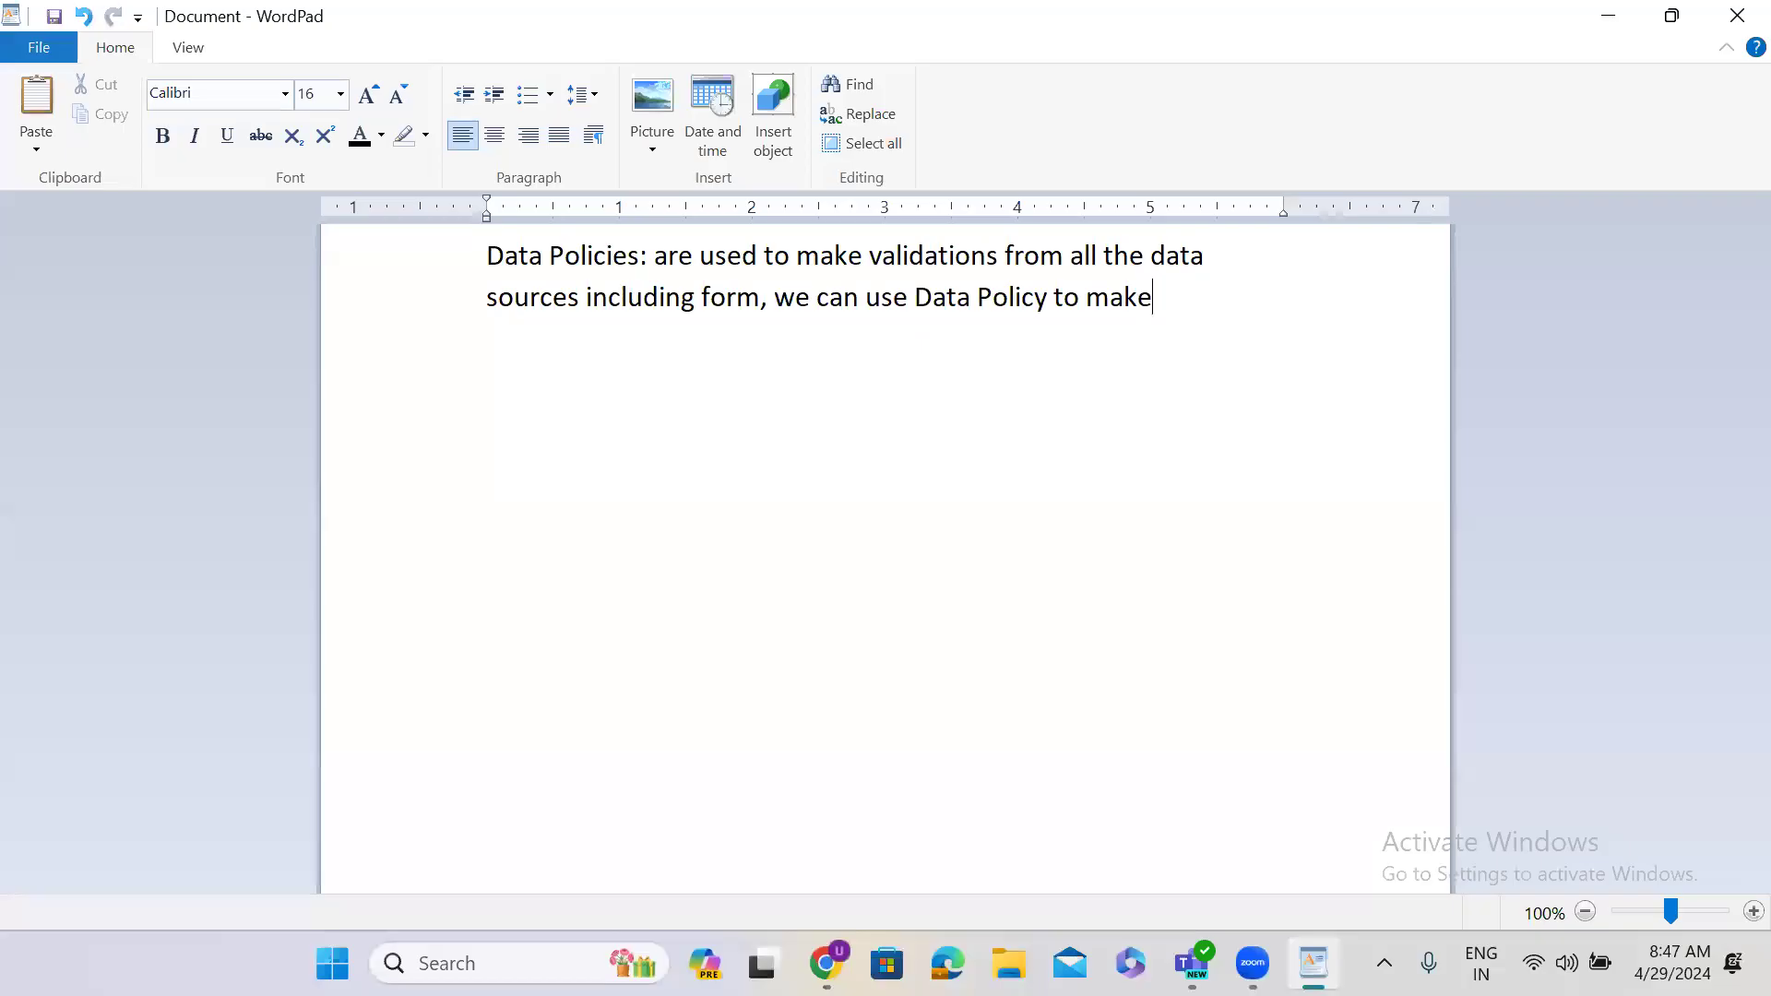
type("lds mandat")
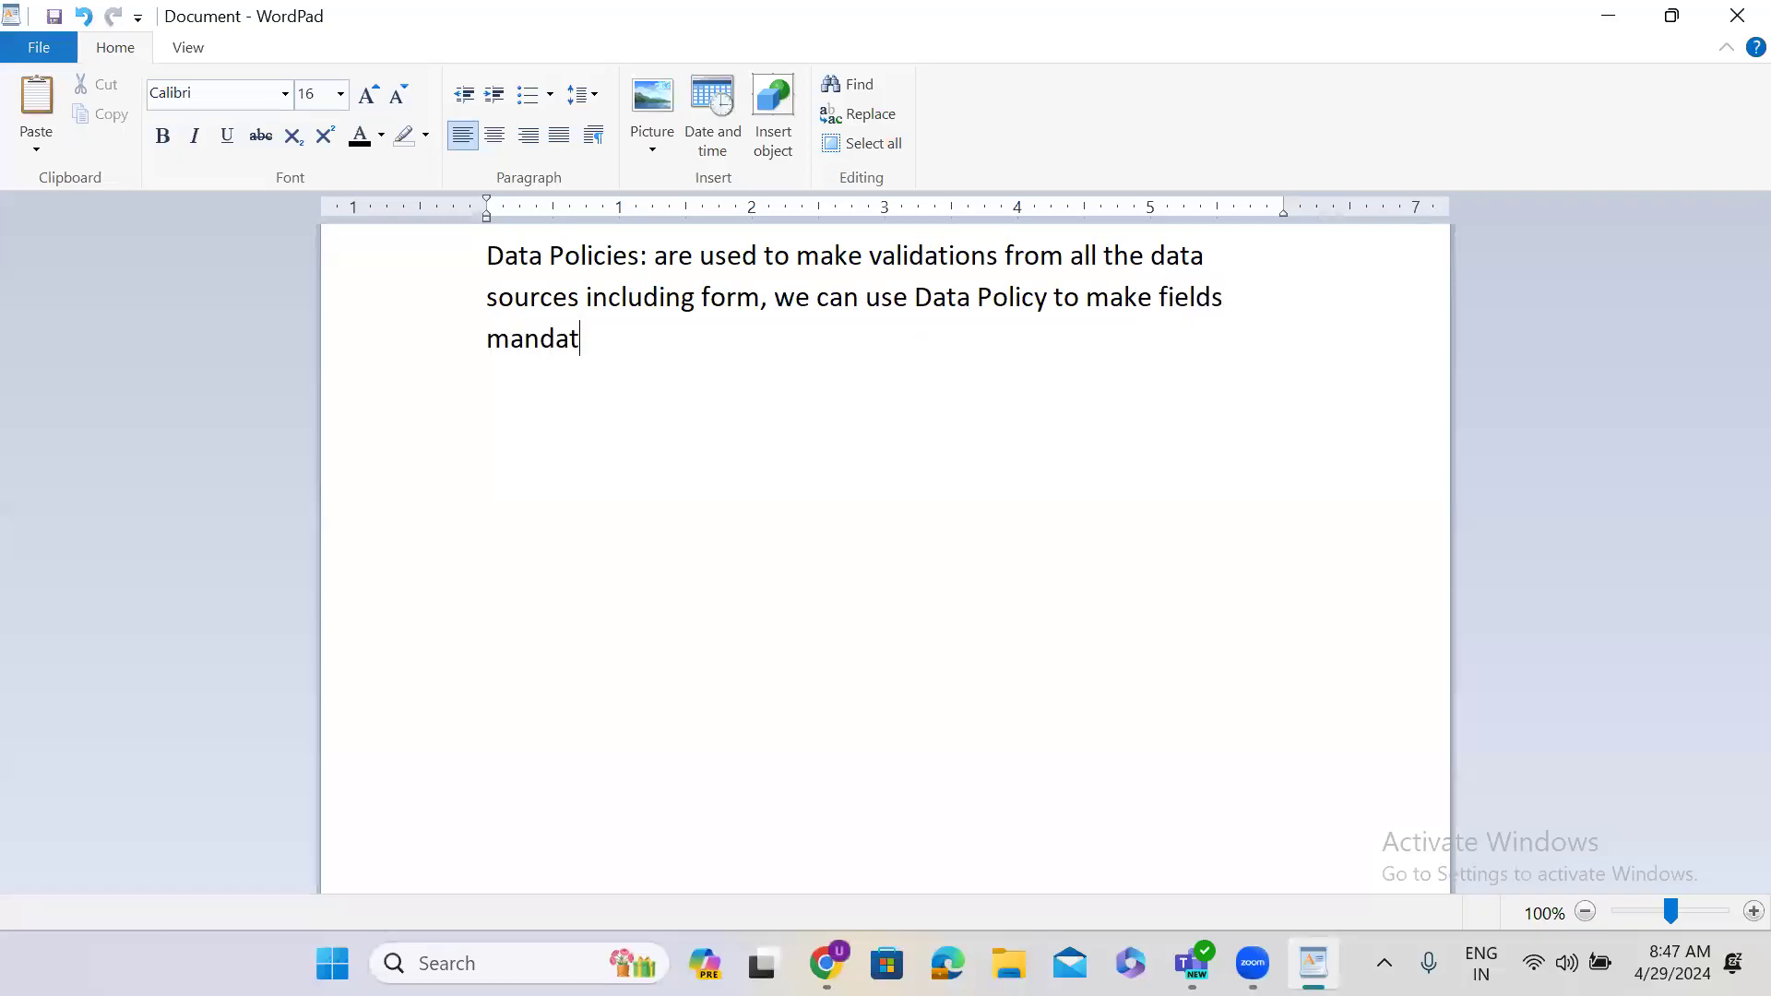
type("ory, read only.")
key("Return")
key("Return")
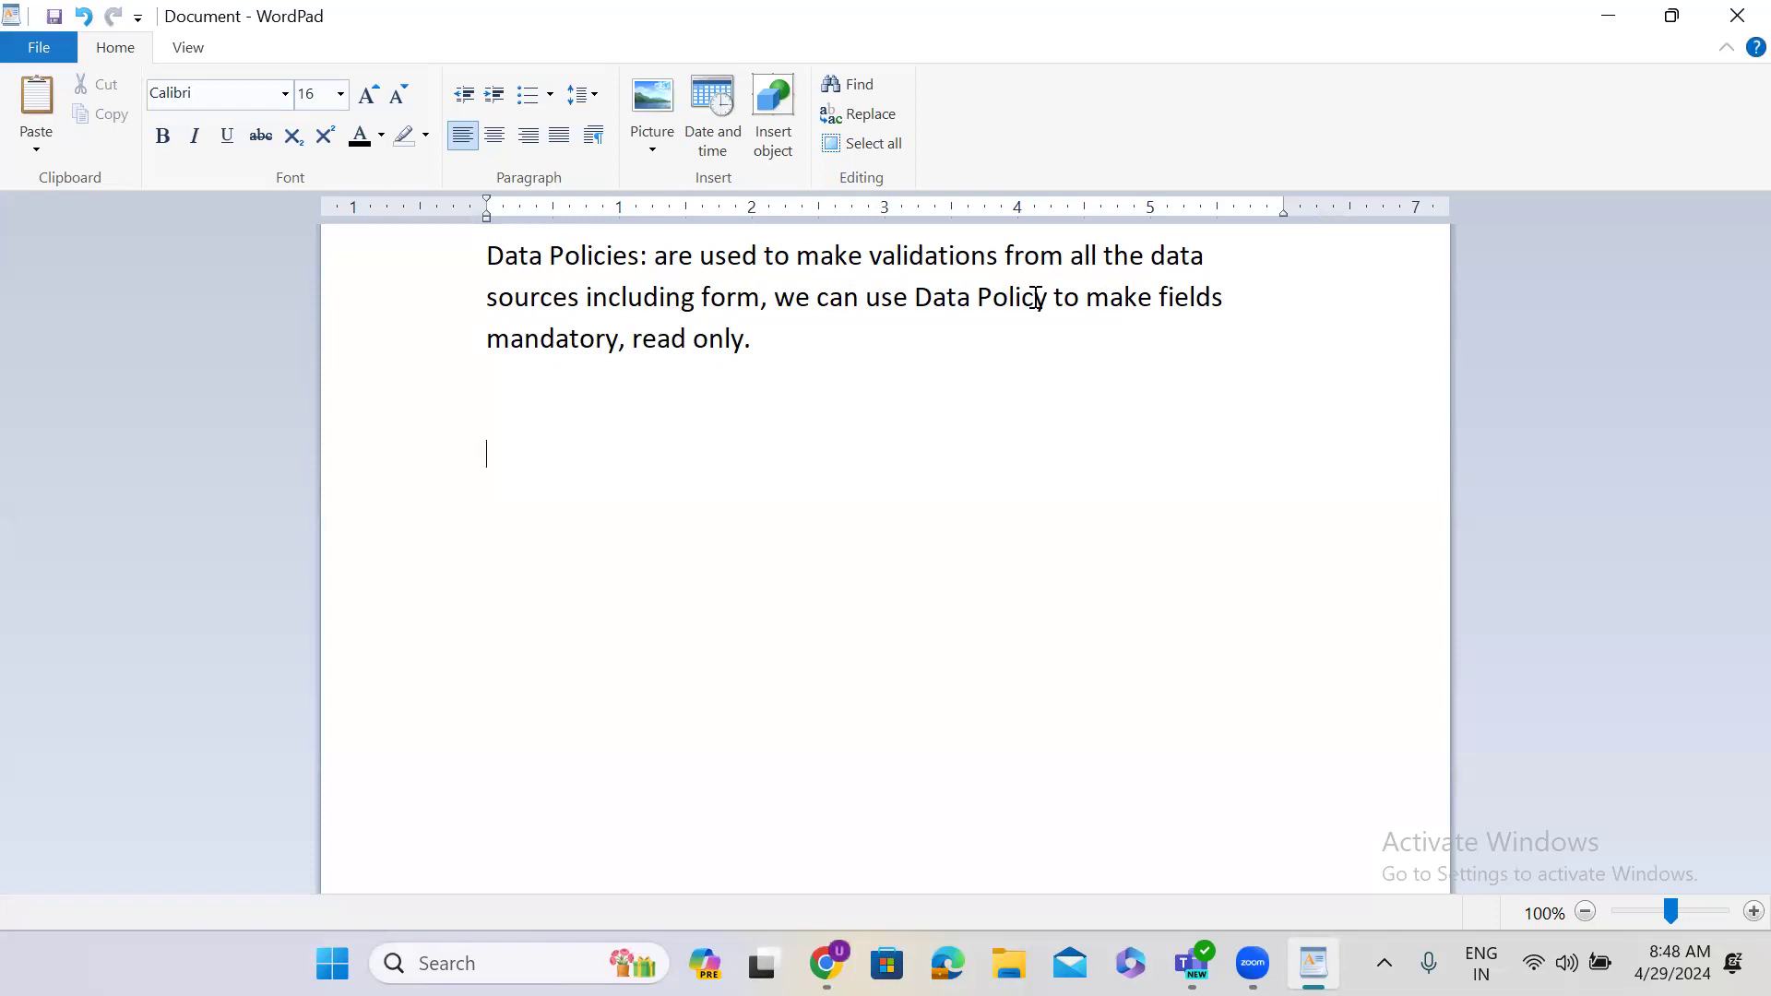
Step: Add a "UI Policies:" heading below the Data Policies paragraph, separated by a blank line
left_click(781, 345)
key("Return")
key("Return")
type("UI ")
type("Policie")
type("s")
type("L")
key("Return")
key("BackSpace")
key("BackSpace")
type(":")
key("Return")
Step: Copy the Data Policies description and paste it after the "UI Policies:" heading
left_click_drag(654, 255, 766, 347)
key("ctrl+c")
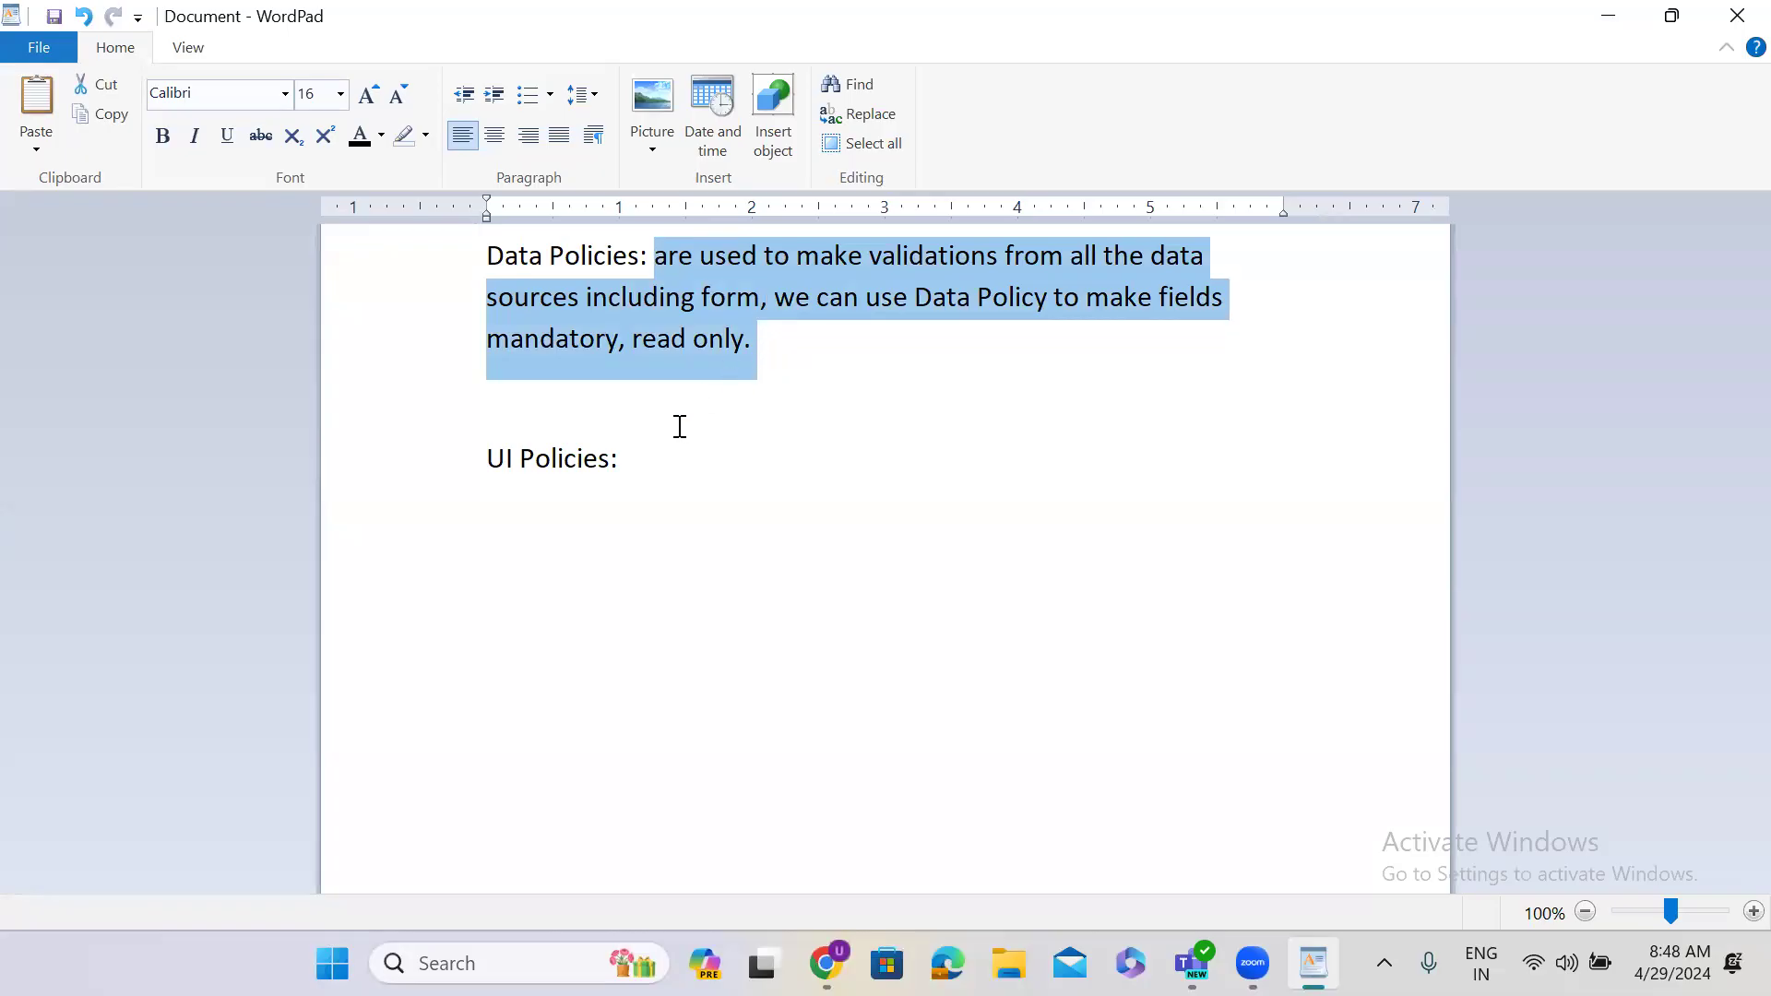
left_click(656, 450)
key("ctrl+v")
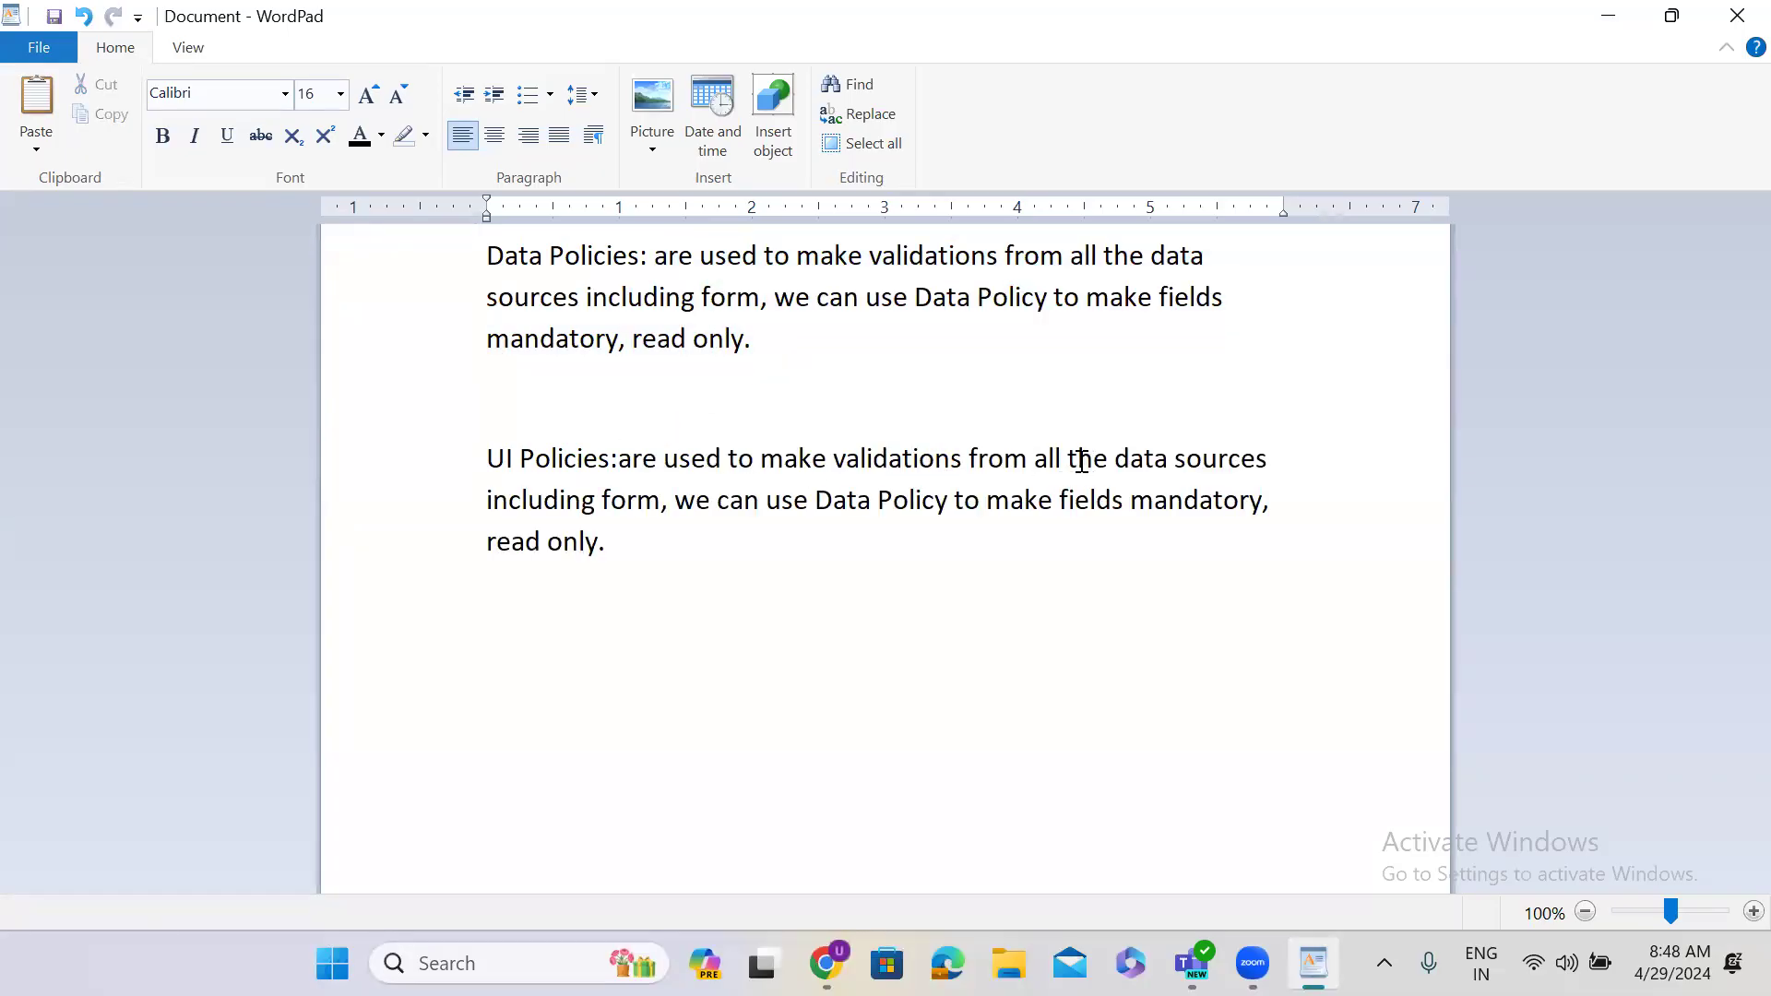
Step: Reword the UI Policies paragraph so validations are "only form" and the policy named is "UI Policy"
left_click_drag(1027, 460, 595, 513)
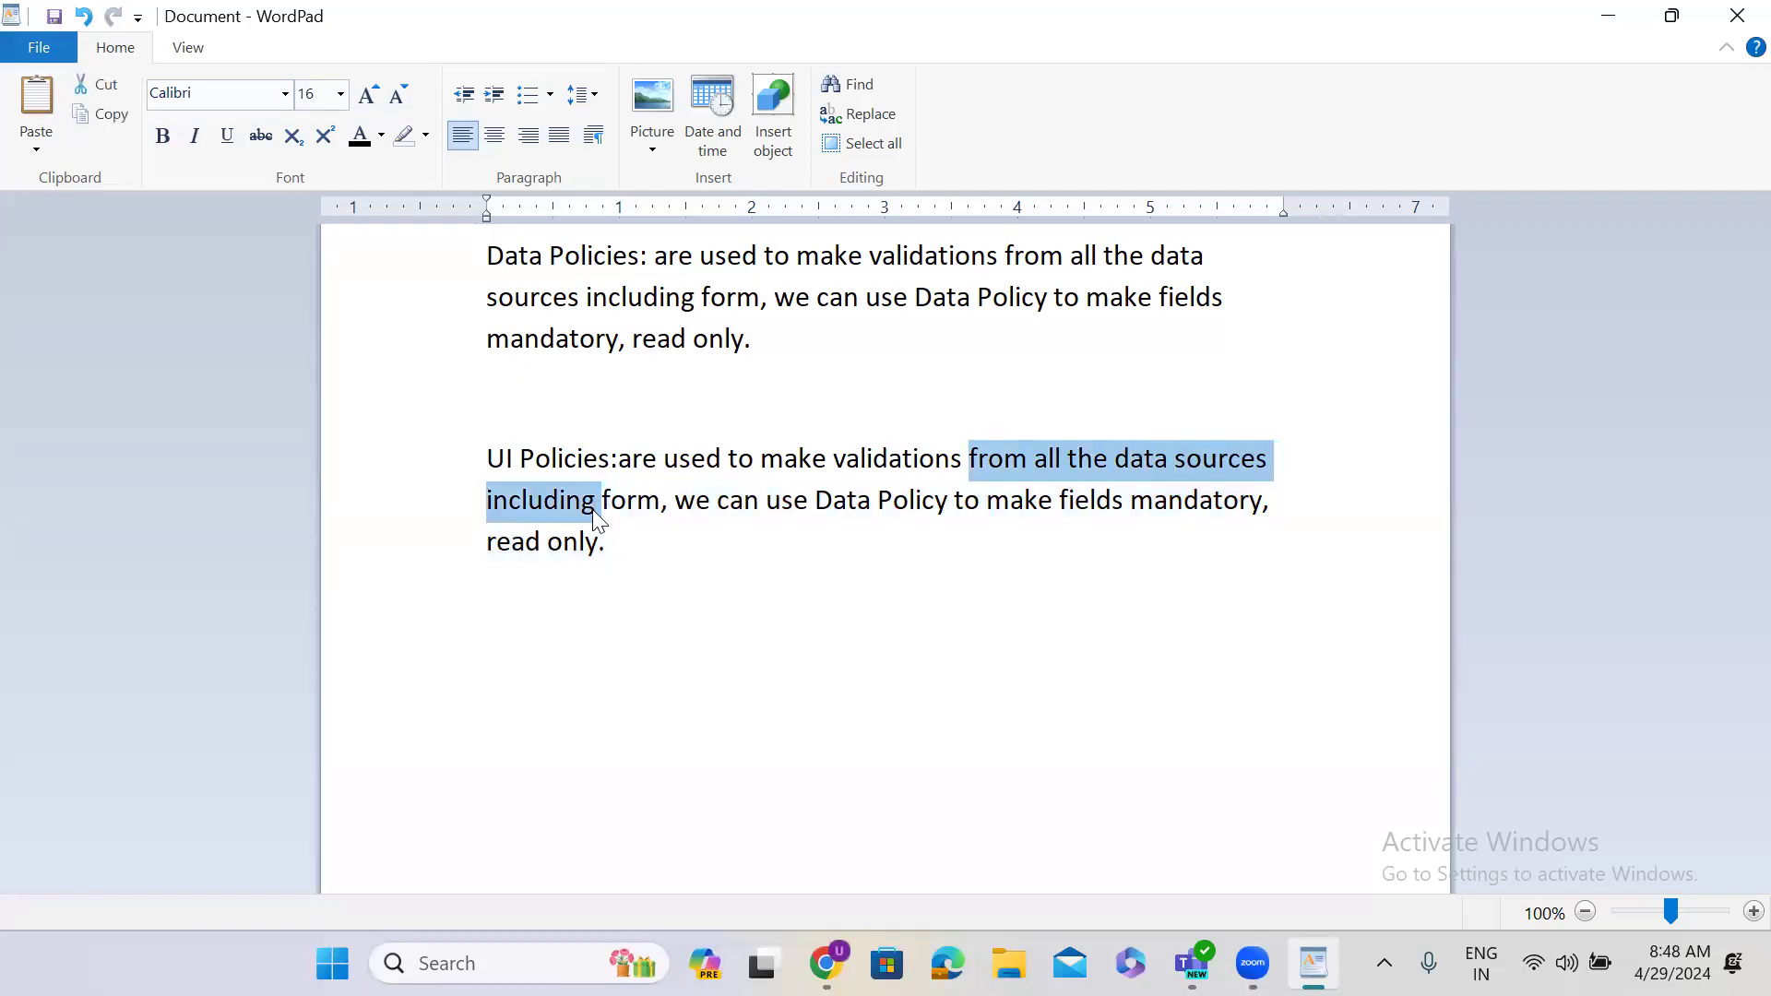
type("only form,")
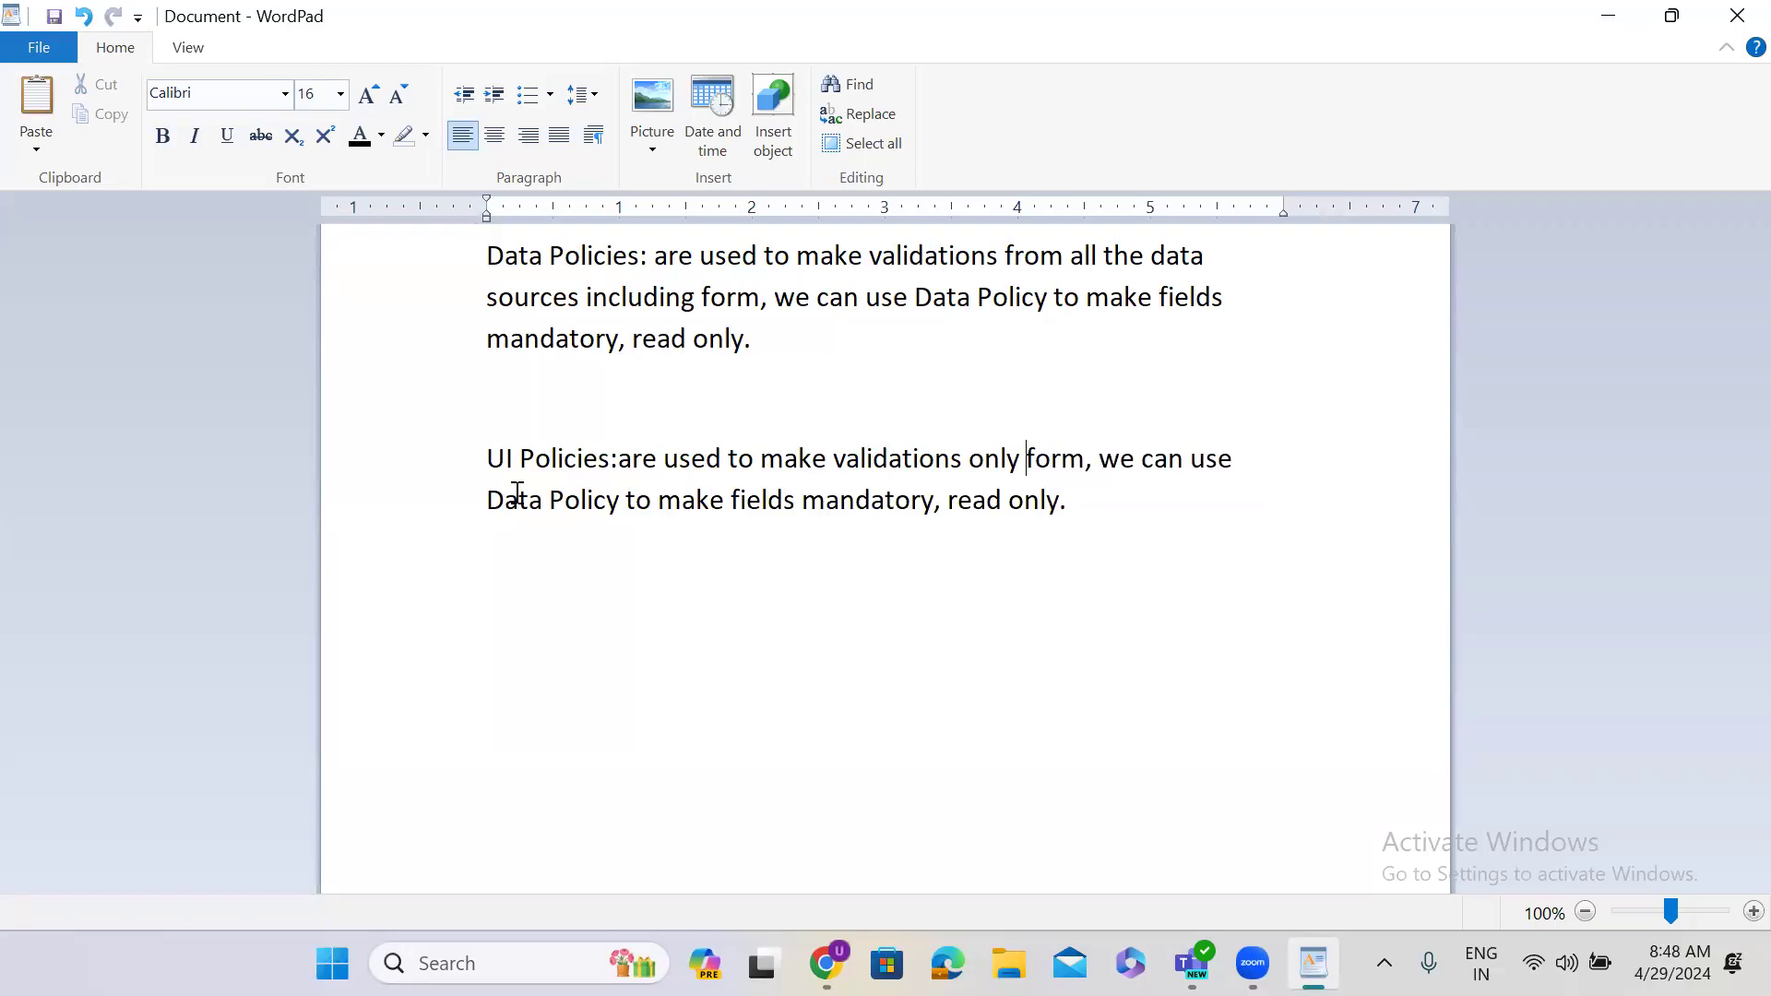
left_click_drag(486, 500, 545, 500)
type("UI")
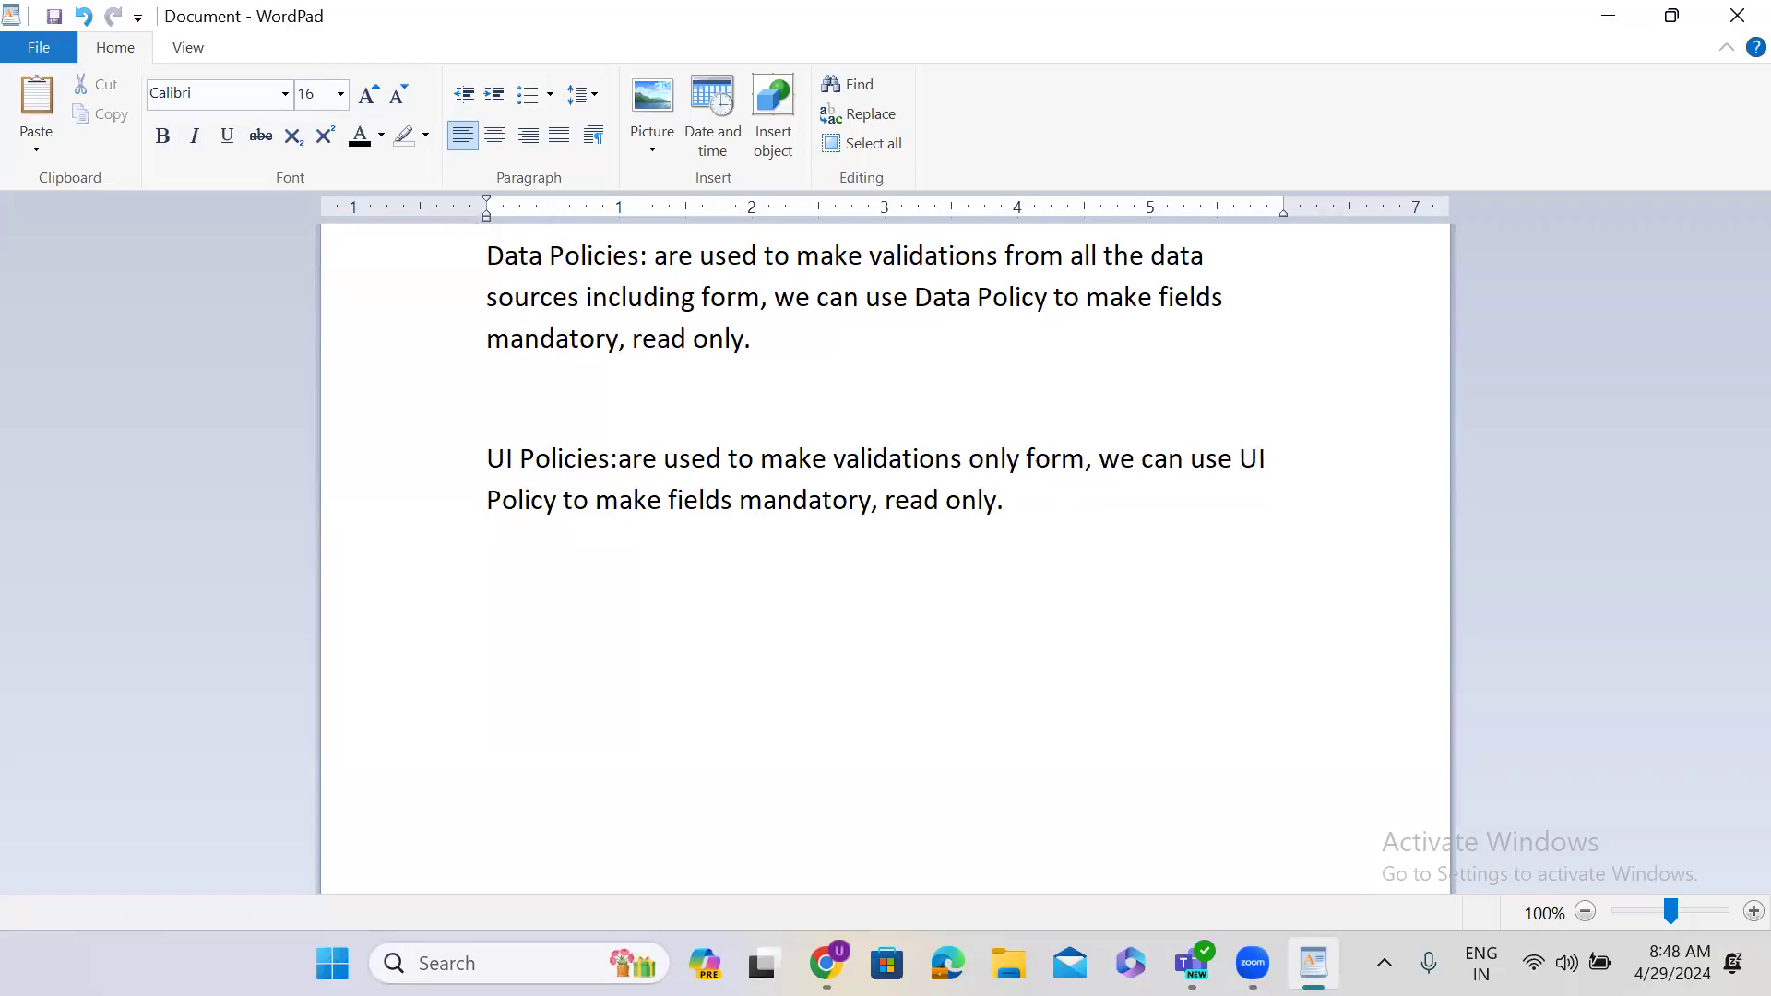
Step: Extend the UI Policies sentence after "read only" with ", Show or hide the fields"
left_click(1002, 501)
key("BackSpace")
type(", Show or hode")
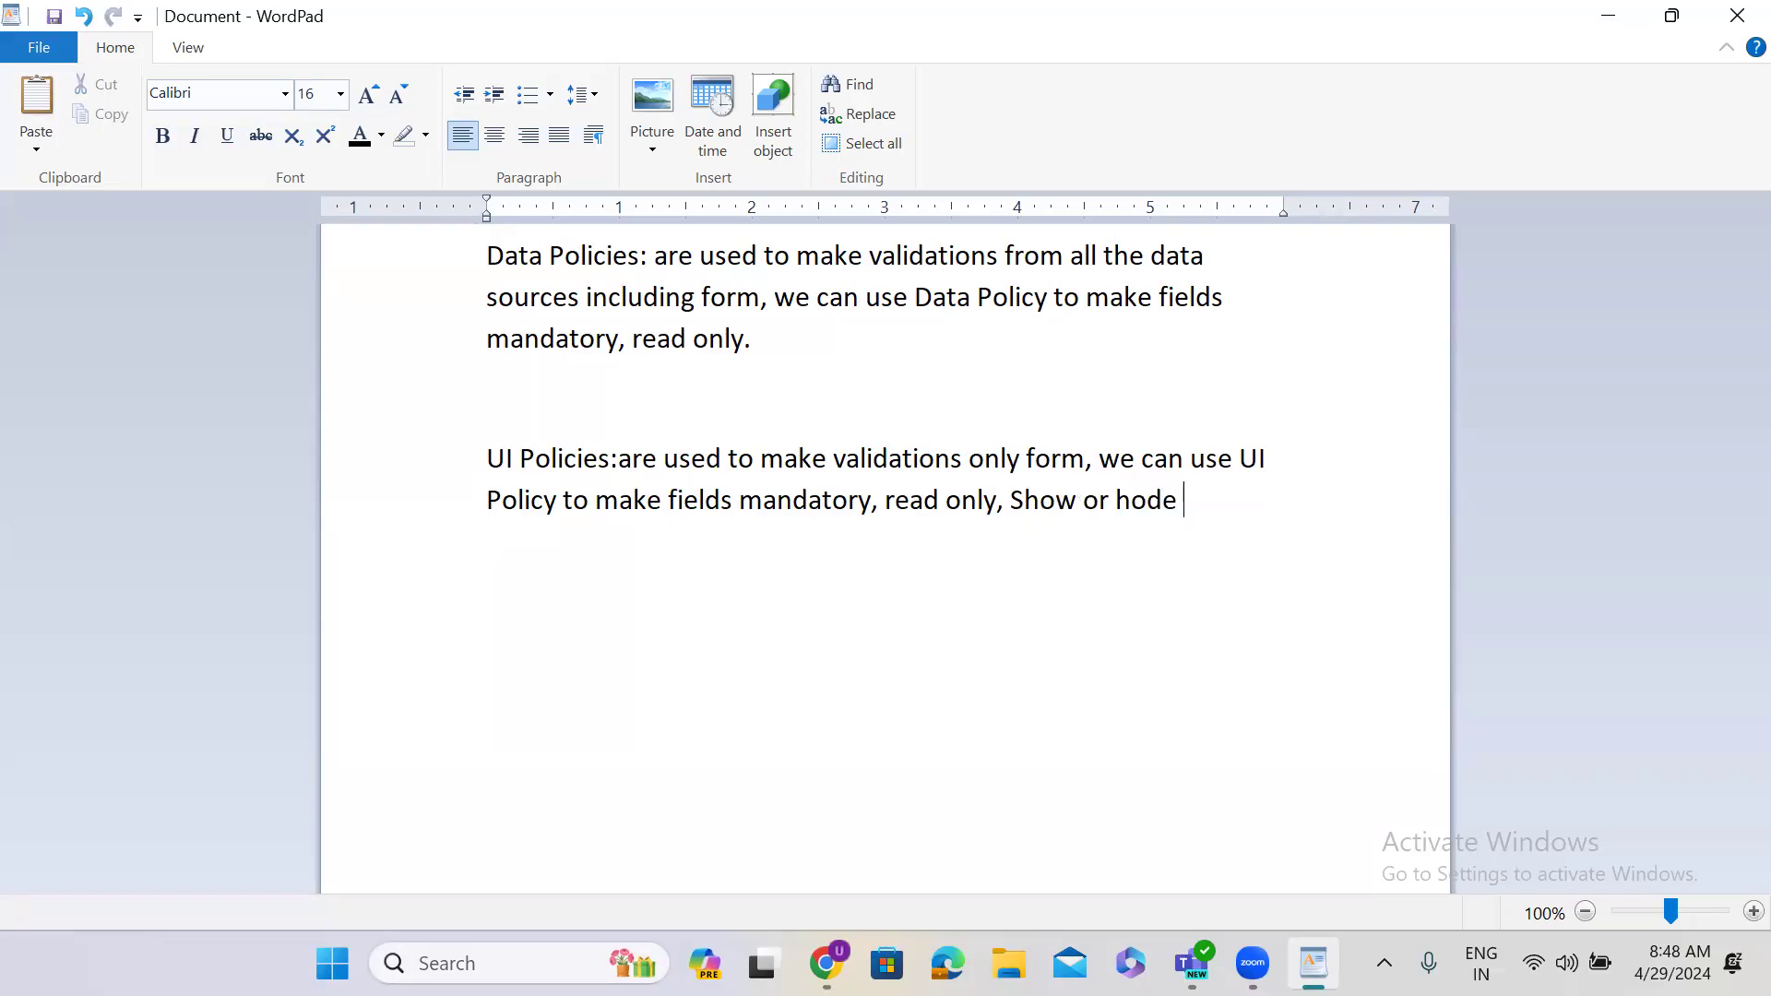
key("BackSpace")
key("BackSpace")
key("BackSpace")
type("ide the fields")
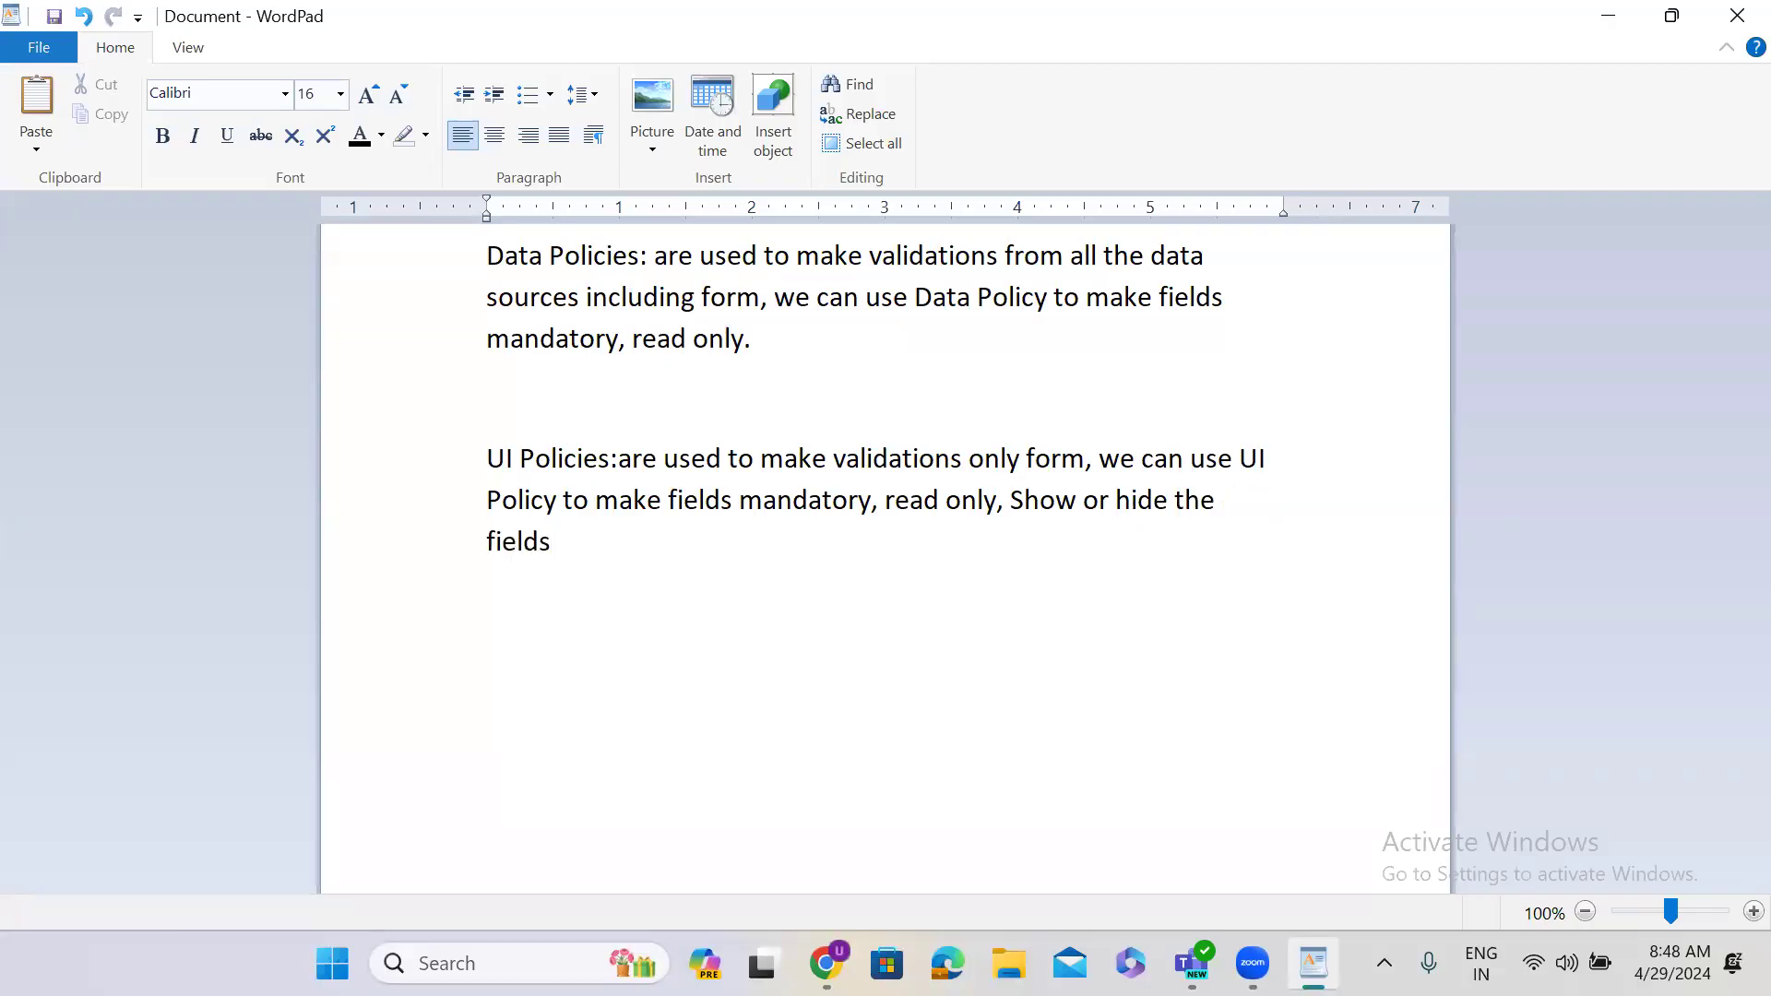
Step: Finish the UI Policies sentence with "and related lists at certain condition." and start a new line
type(" and related lists at cert")
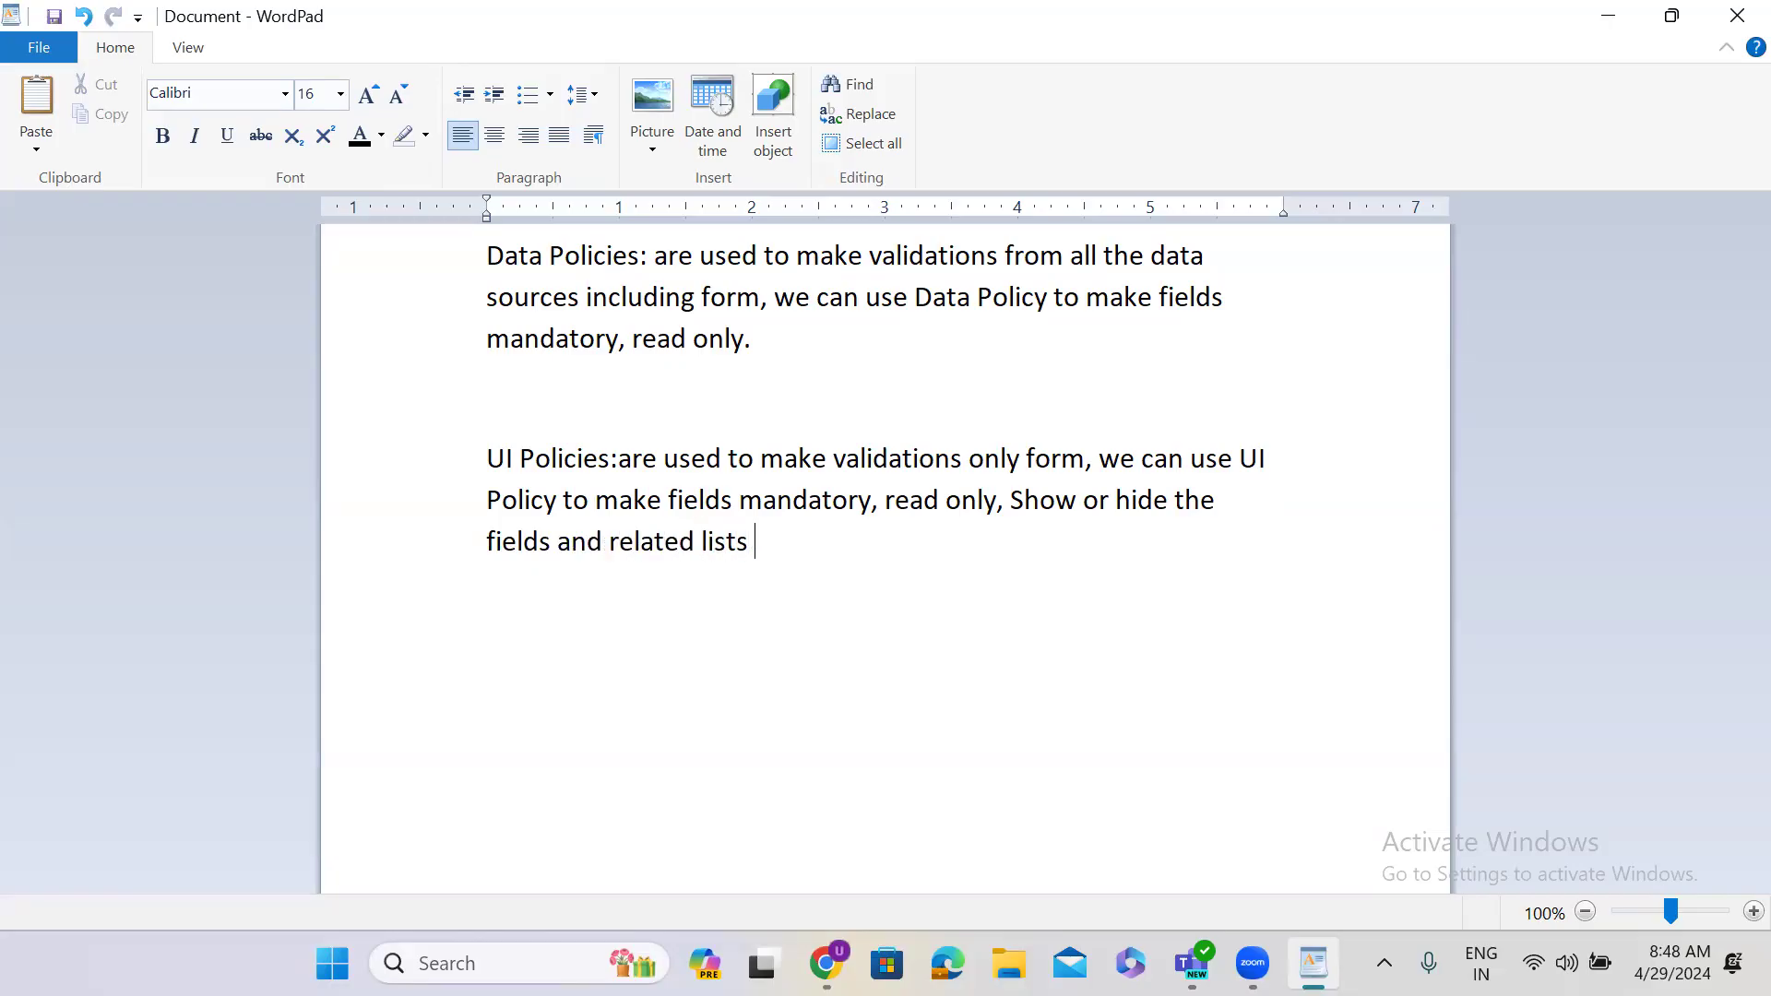
type("ain conditiuon")
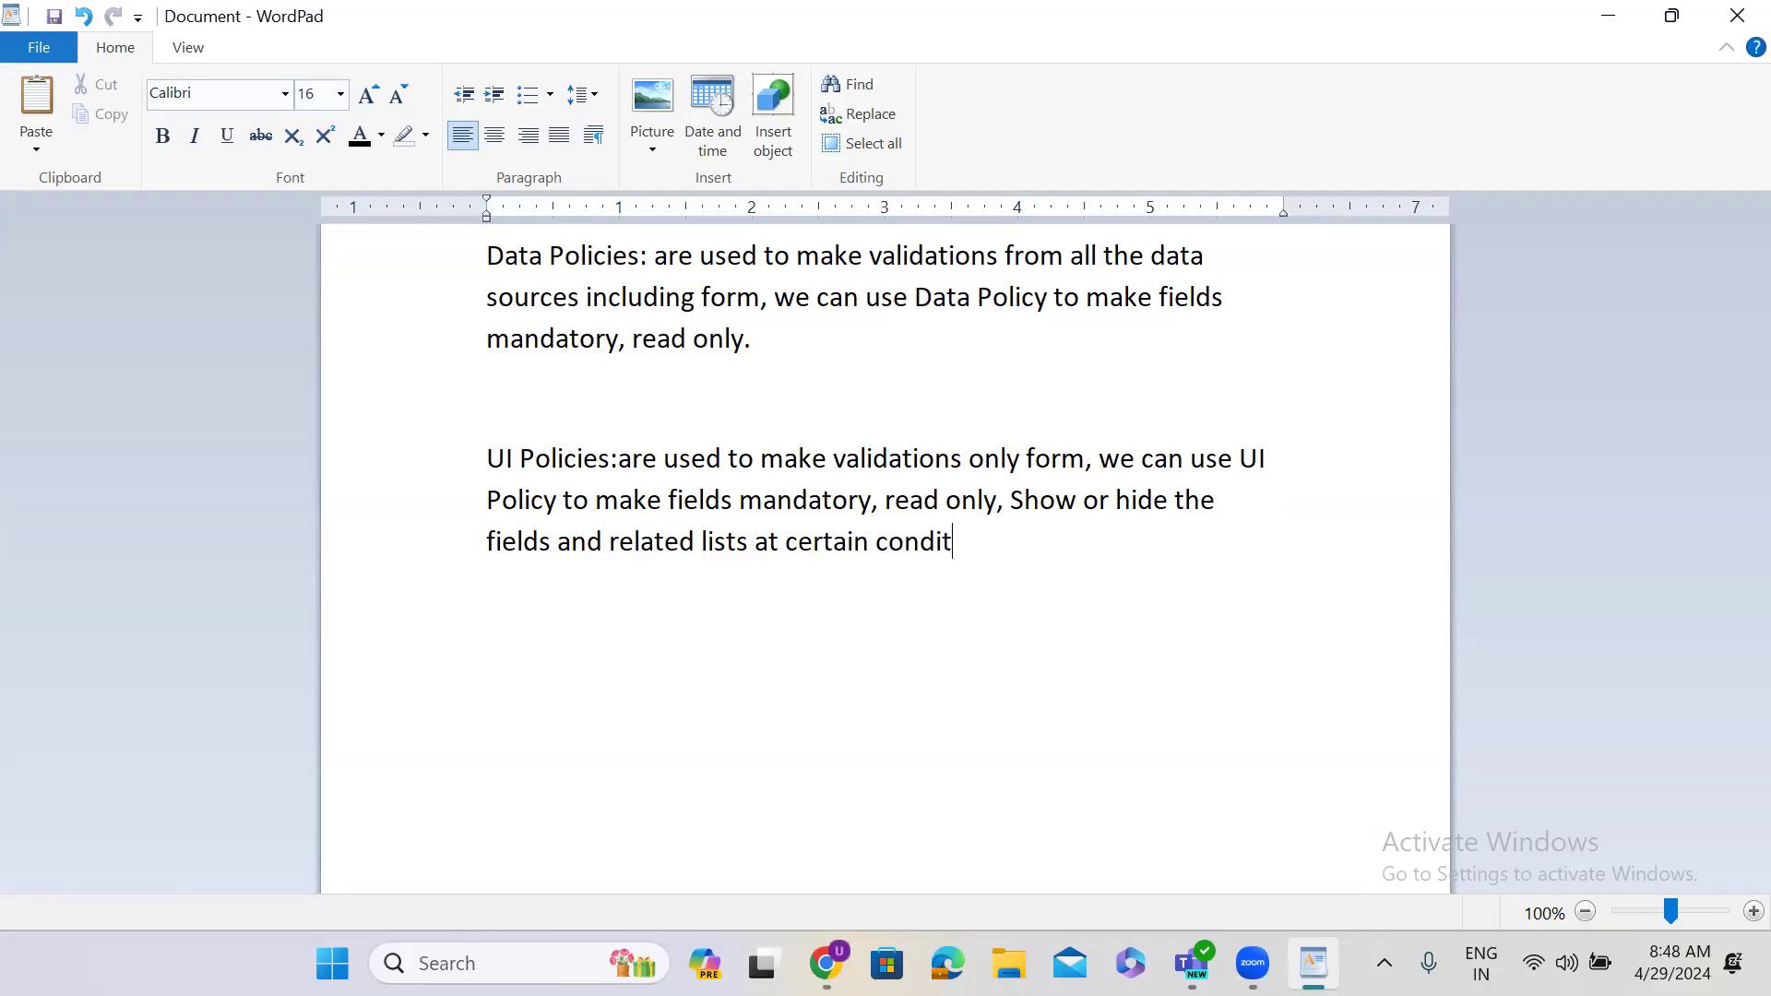
key("BackSpace")
key("BackSpace")
key("BackSpace")
key("BackSpace")
key("BackSpace")
type("ion.")
key("Return")
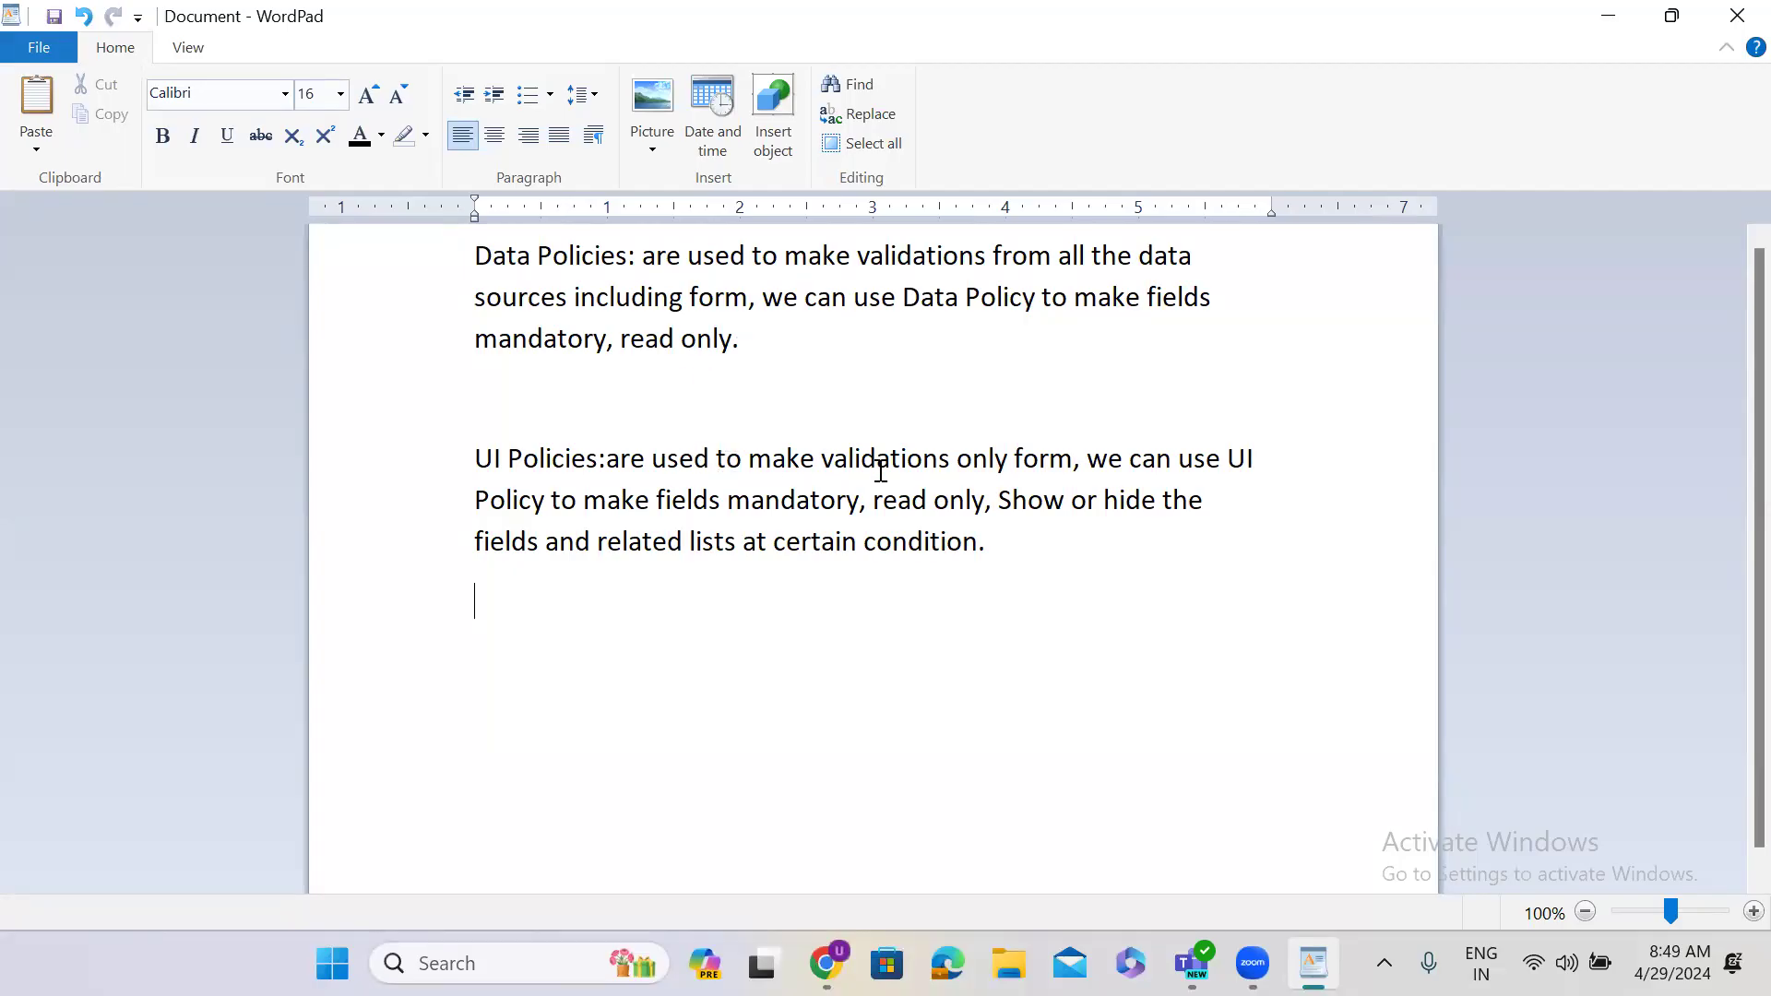
Step: Insert "from" before "form" in the UI Policies paragraph, select both definitions, and minimize the document to return to the browser
left_click(1015, 464)
type("from f")
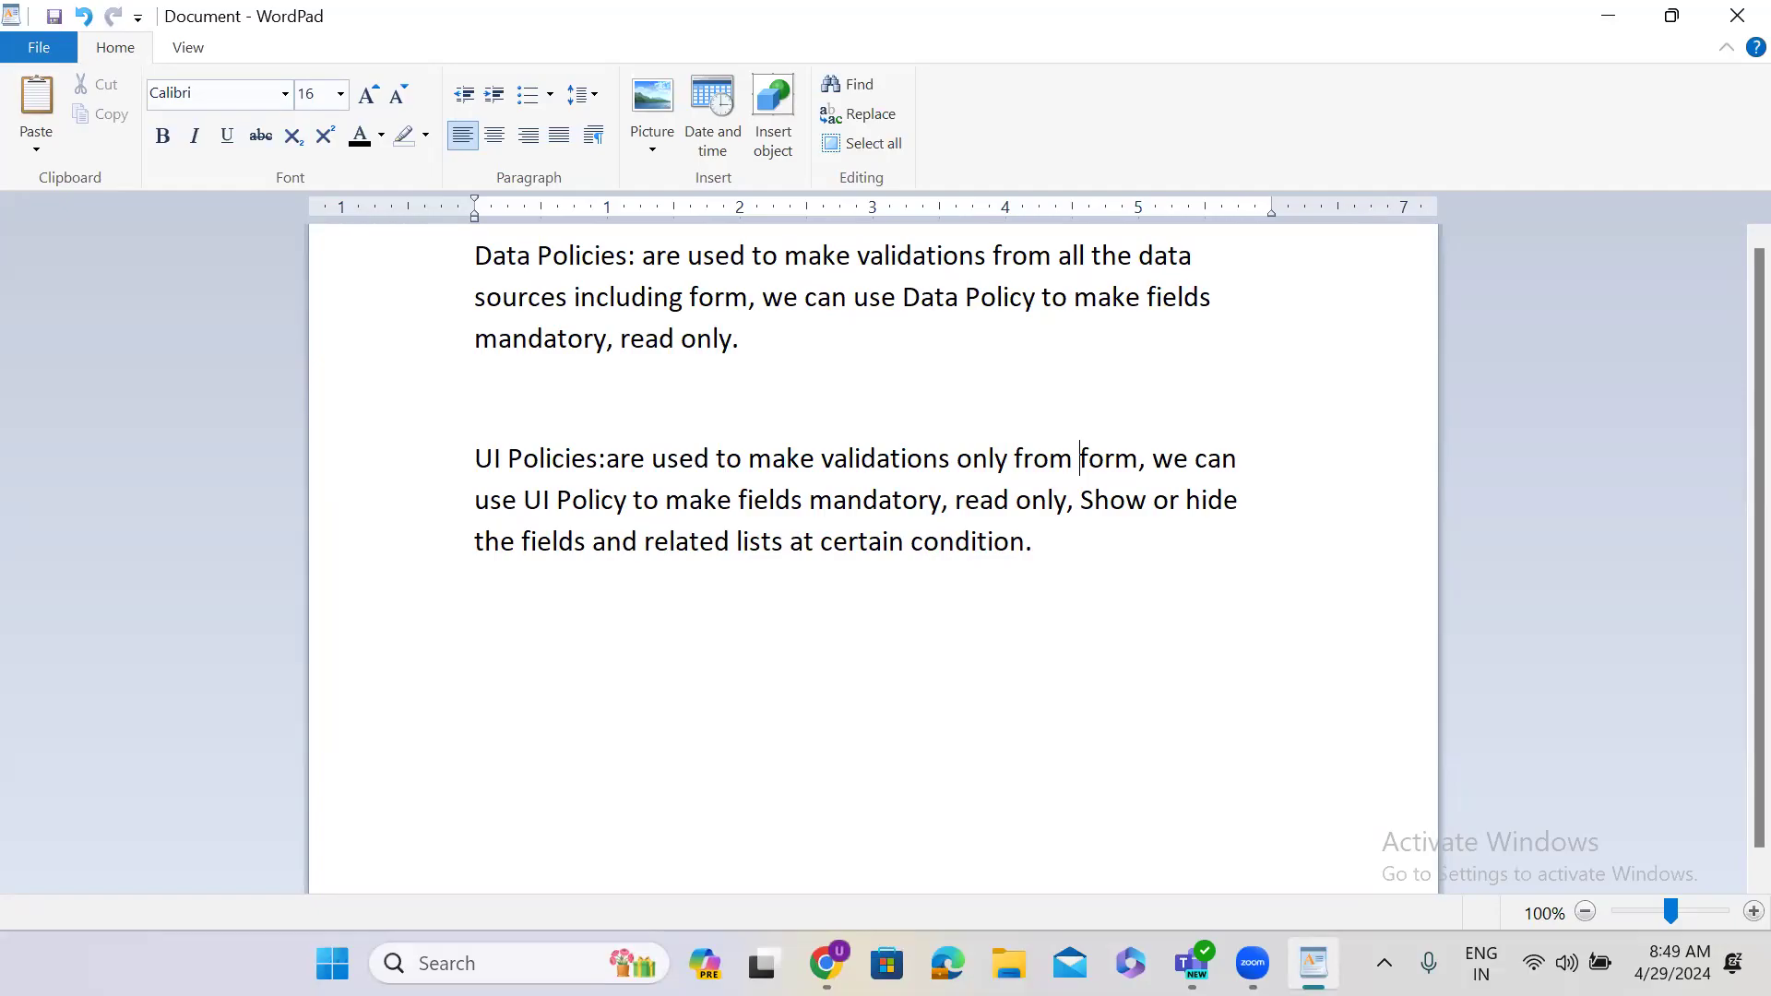
left_click(1052, 561)
left_click_drag(1051, 561, 455, 288)
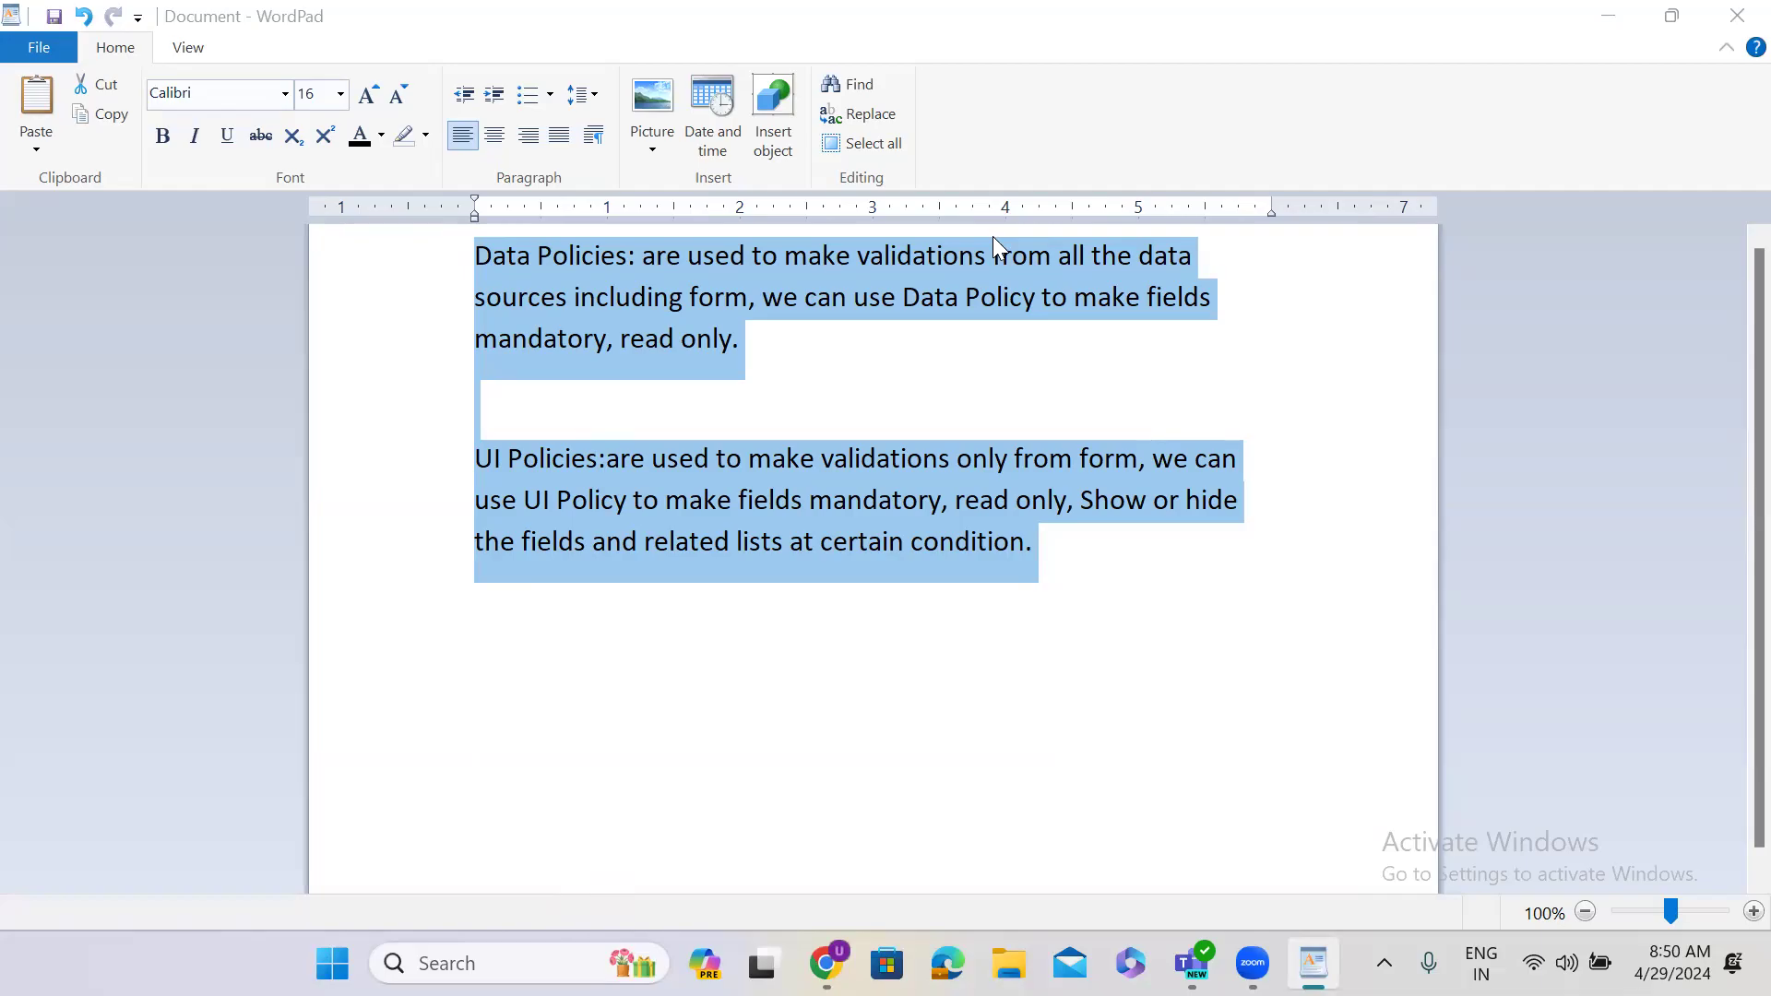
left_click(1607, 13)
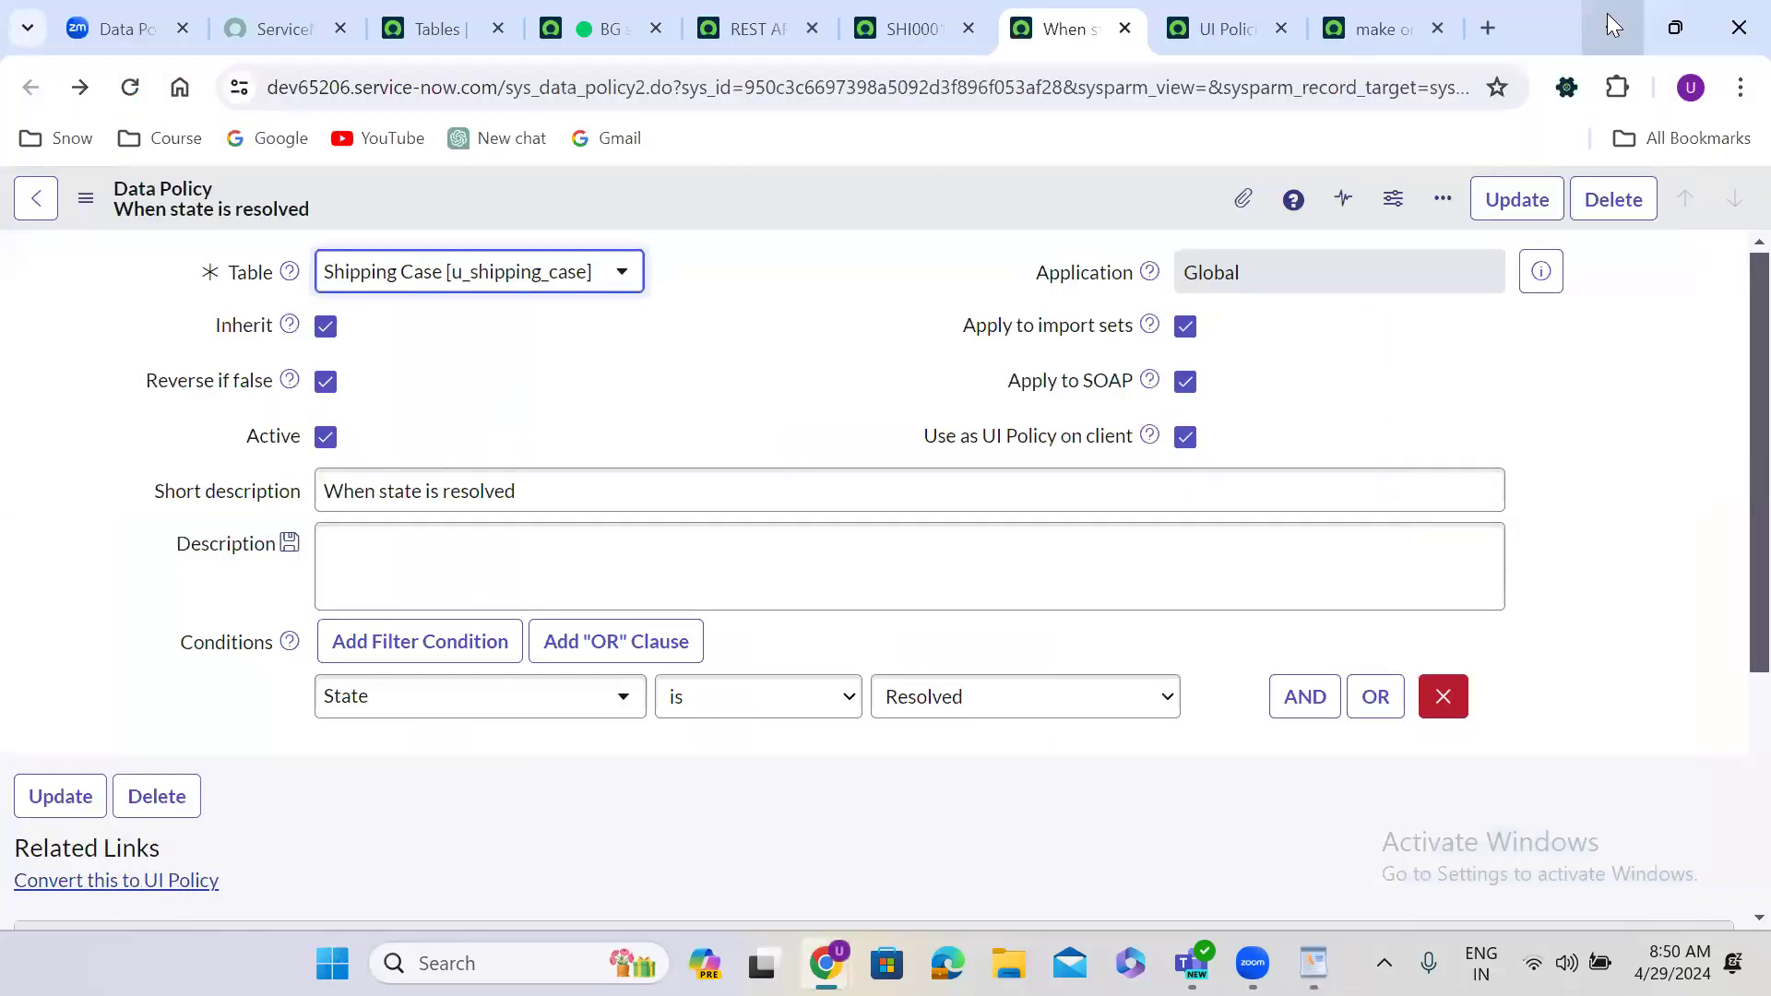
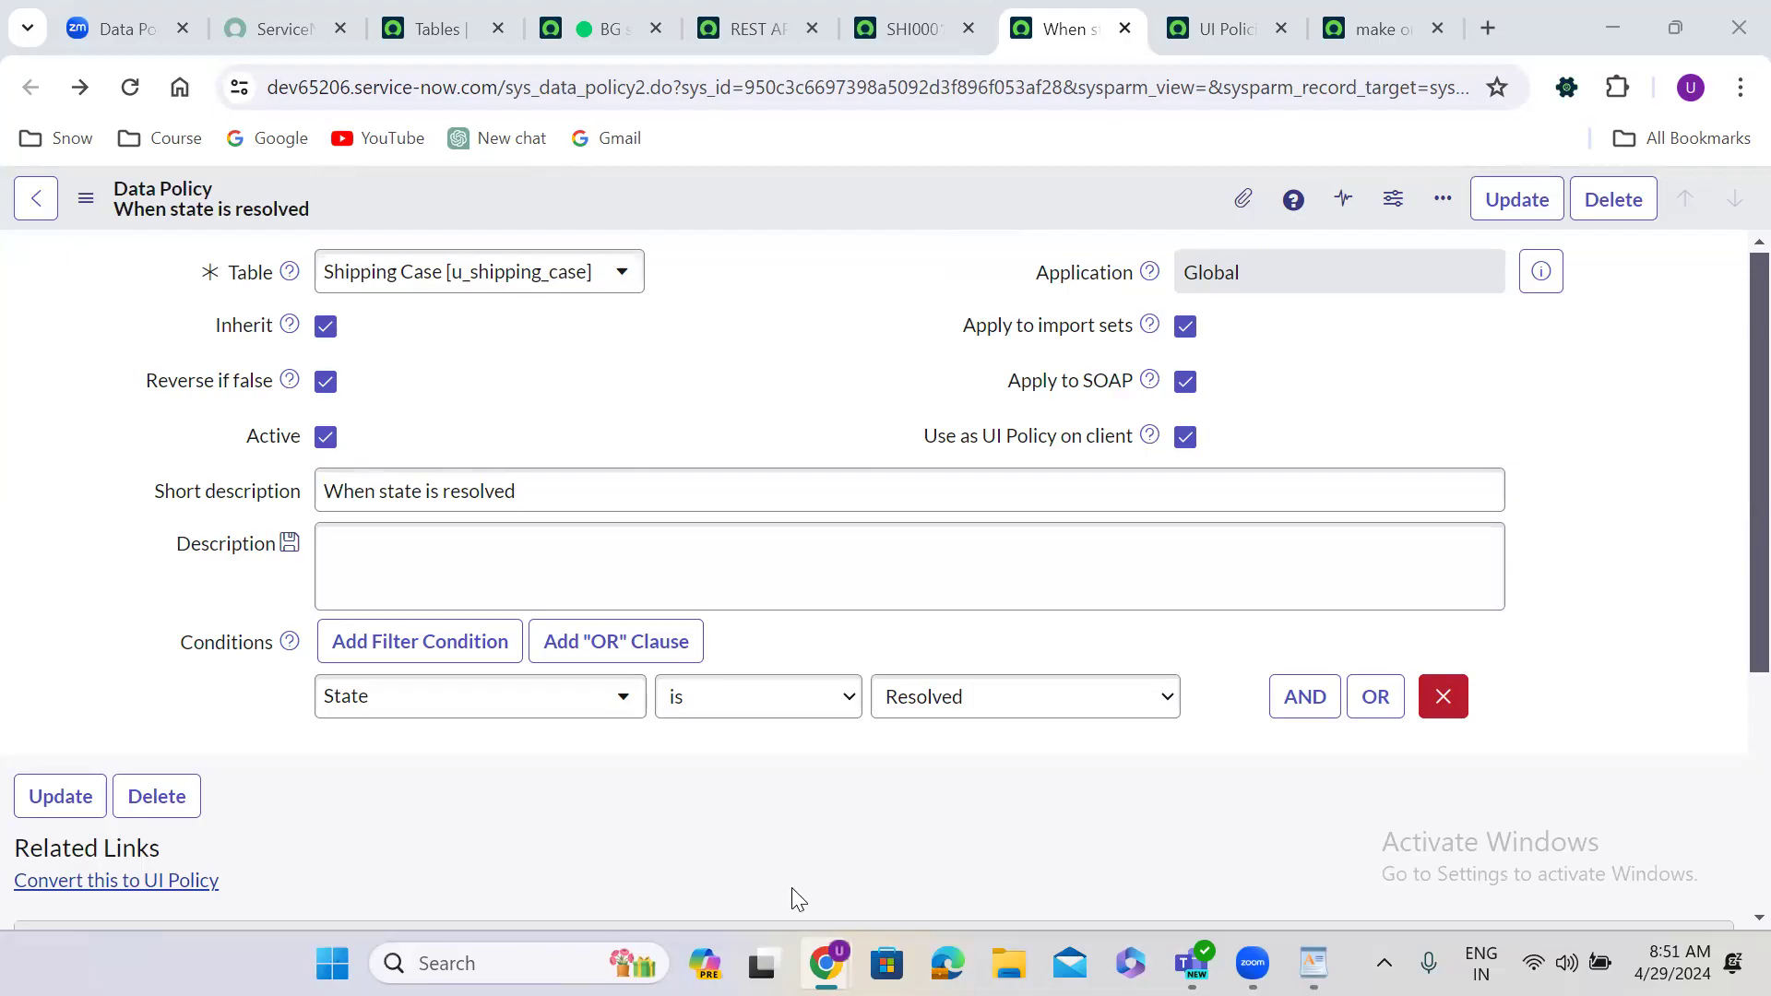
Step: On the Tables page, find "update set" in the application navigator and open the Local Update Sets list
left_click(430, 35)
left_click(732, 204)
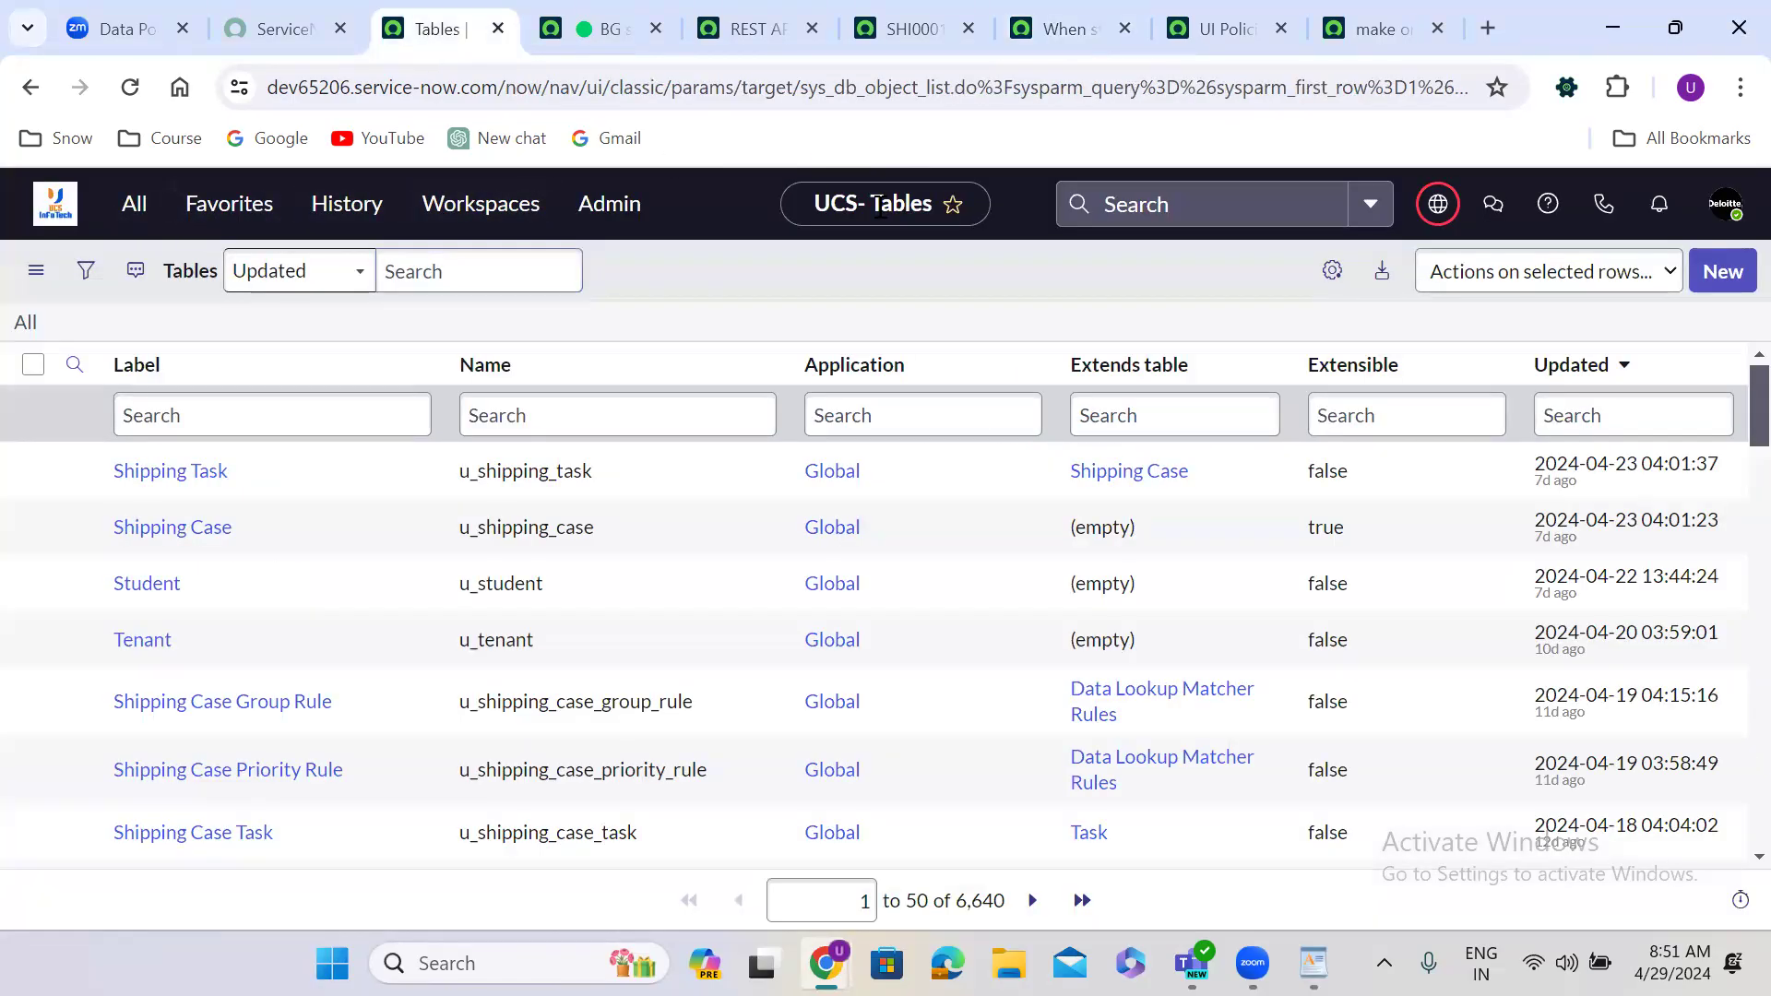
left_click(134, 203)
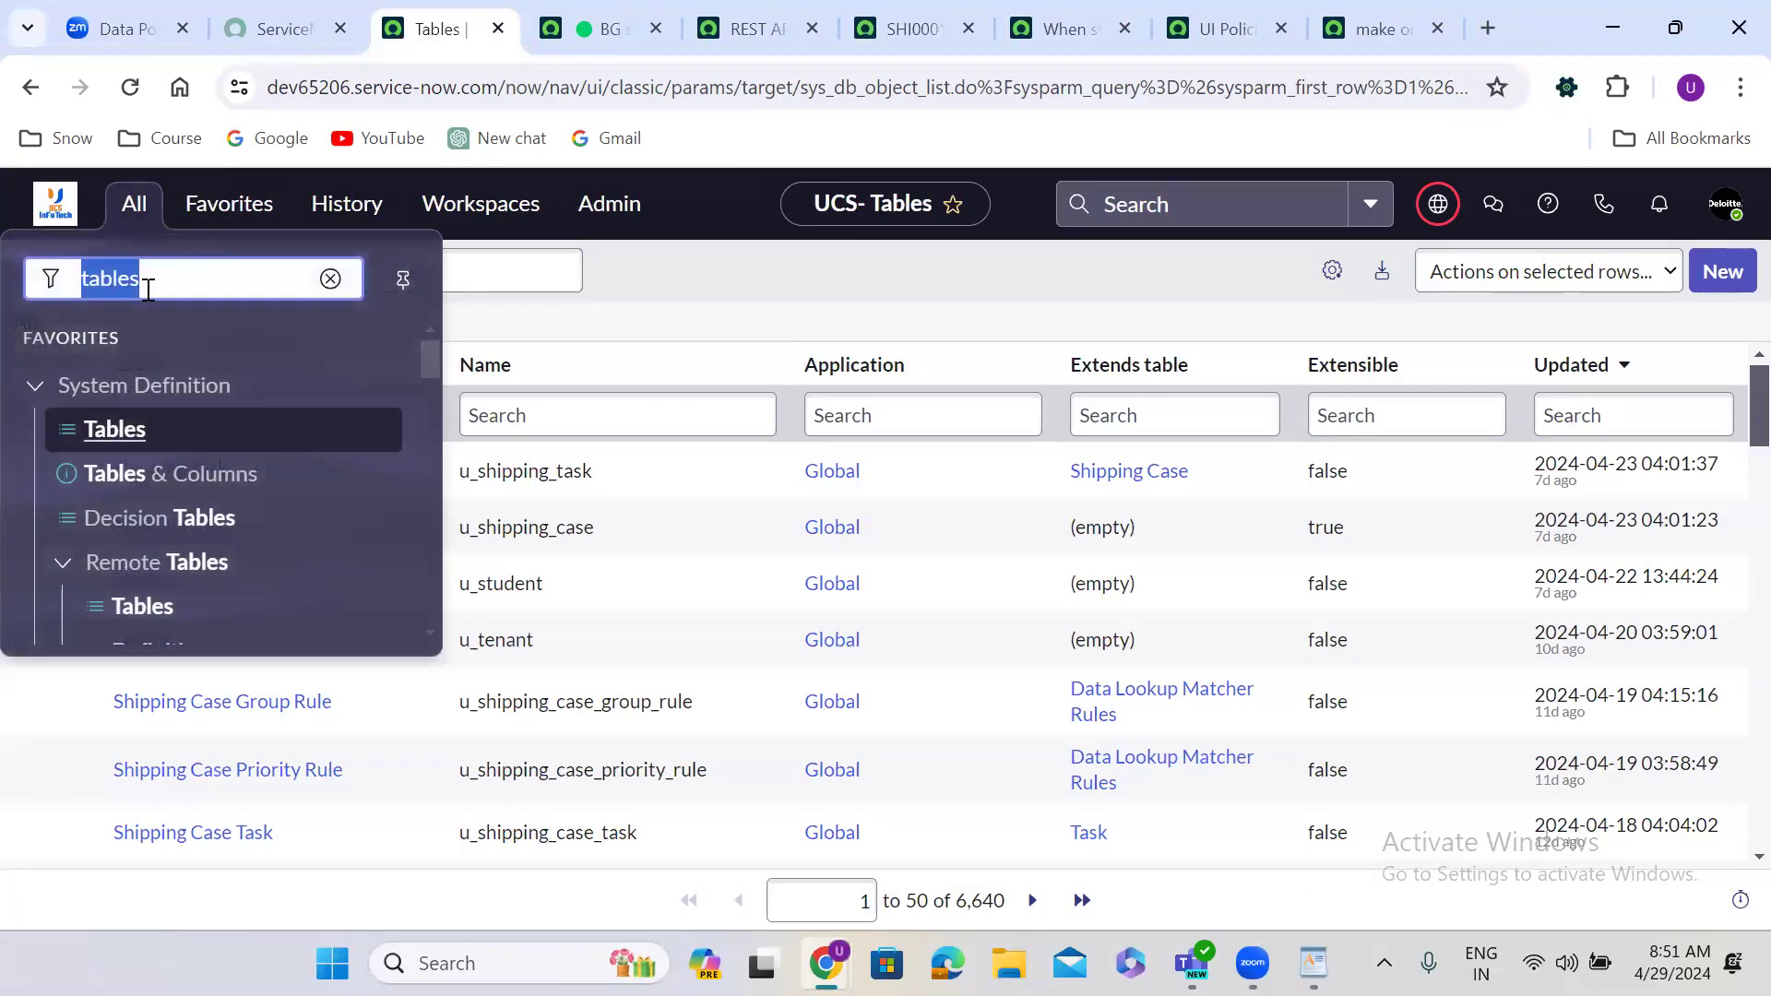
type("update set")
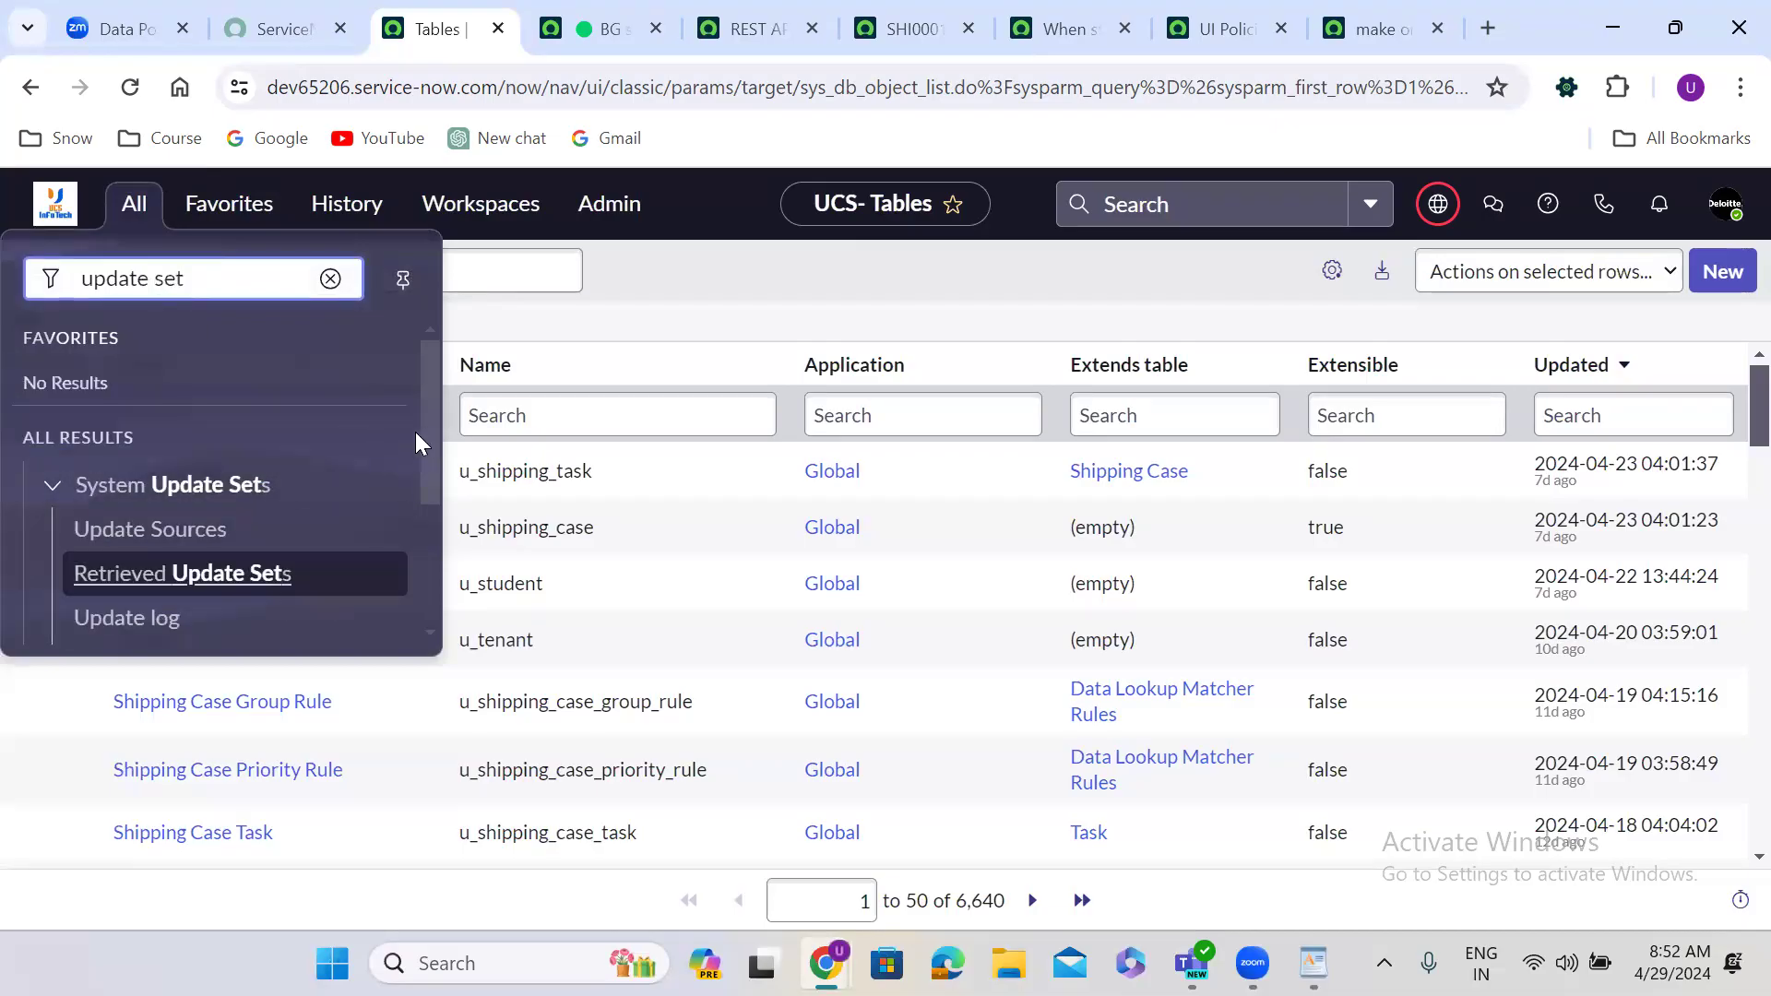
left_click_drag(433, 432, 435, 584)
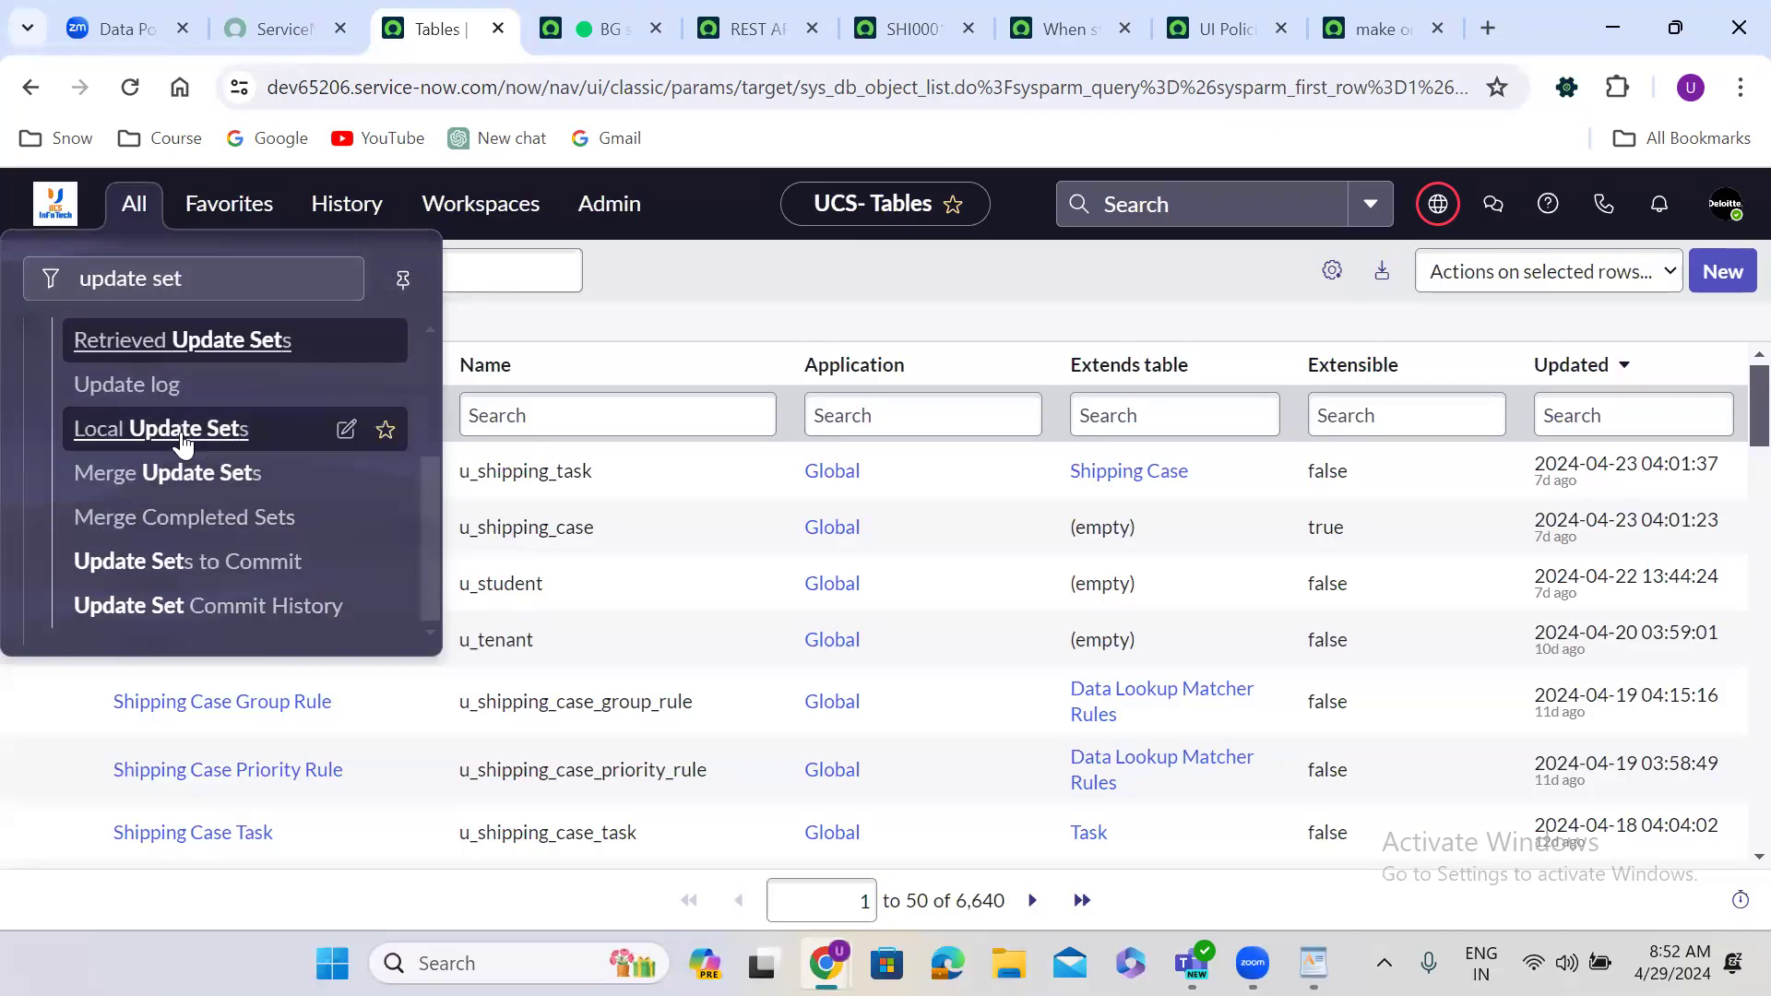
left_click(183, 430)
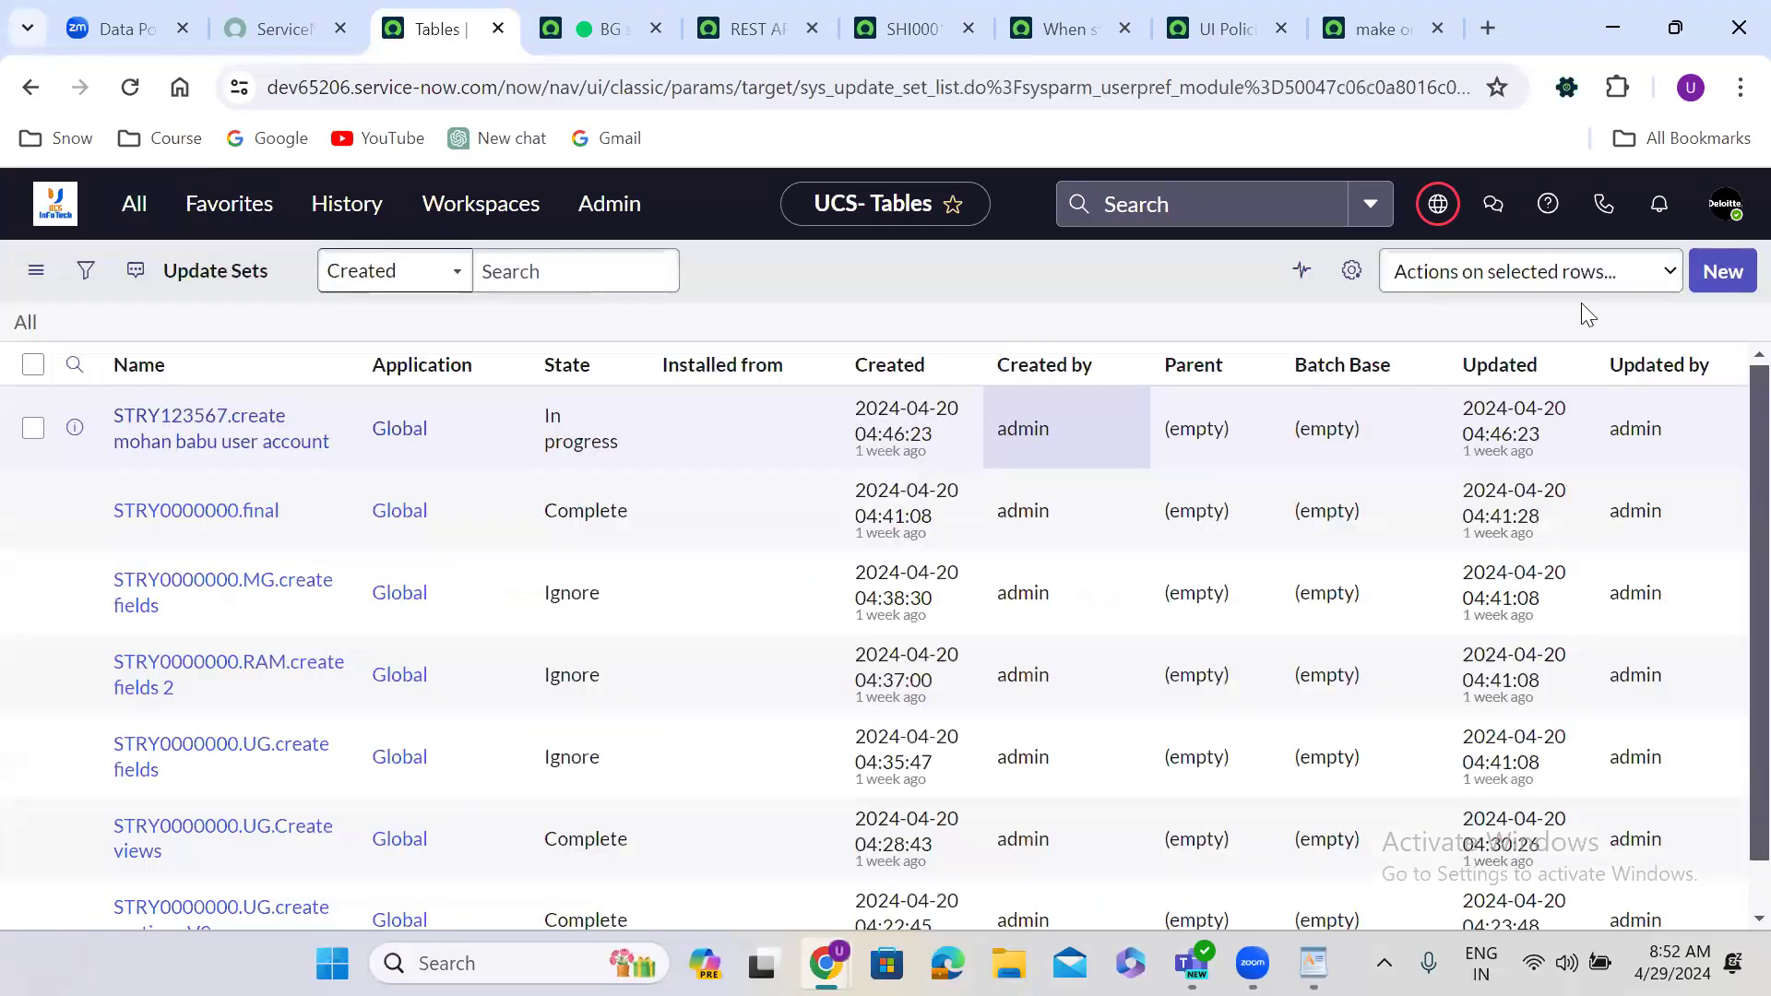
Step: Create a new update set named "STRY123567.create group" and submit it
left_click(1720, 269)
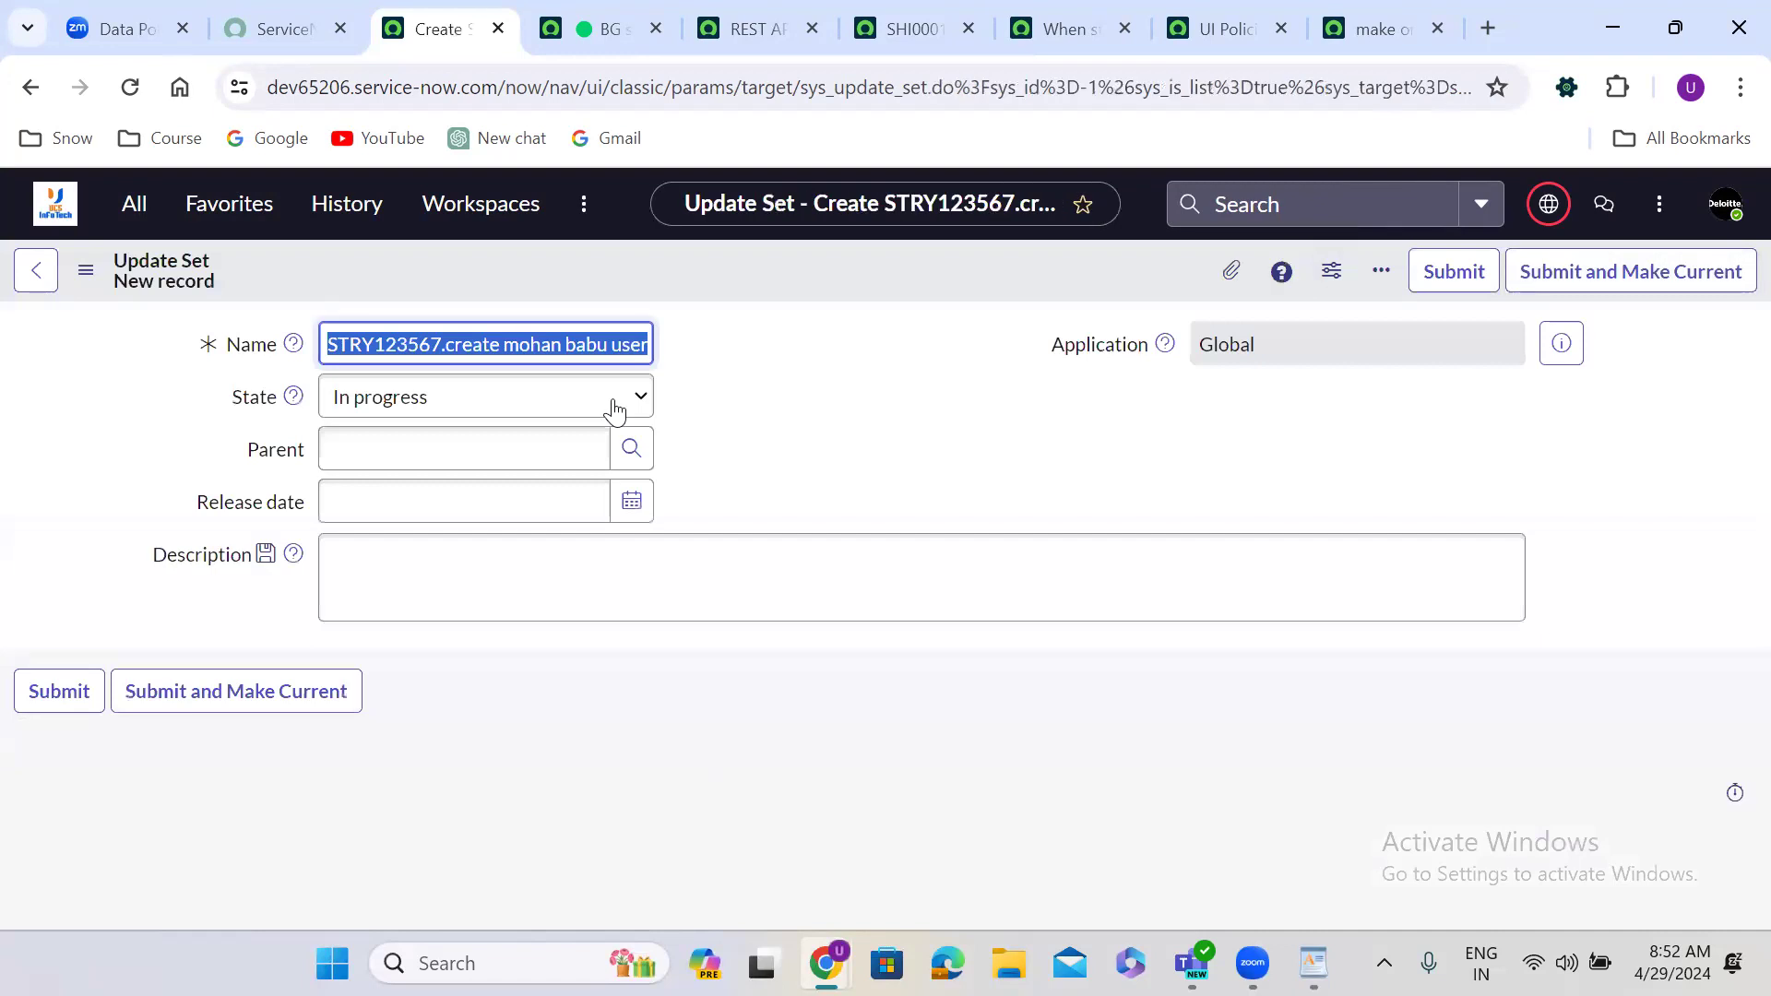
left_click(552, 354)
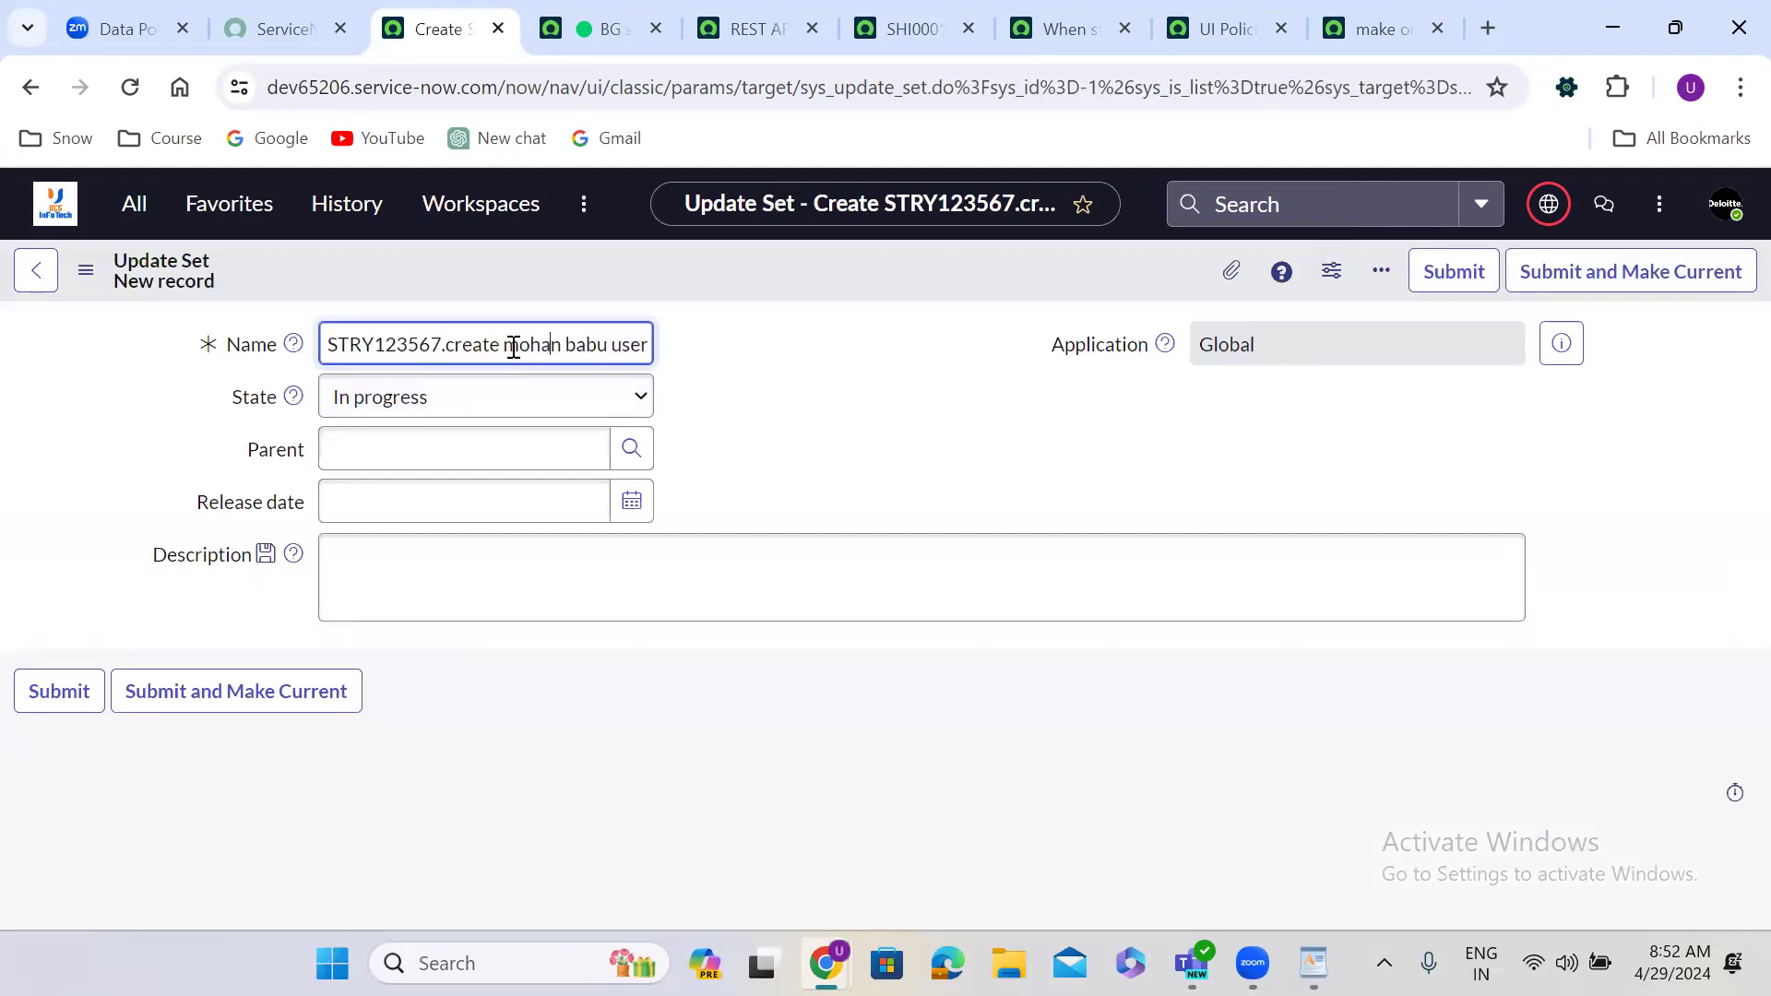
left_click_drag(504, 345, 1012, 349)
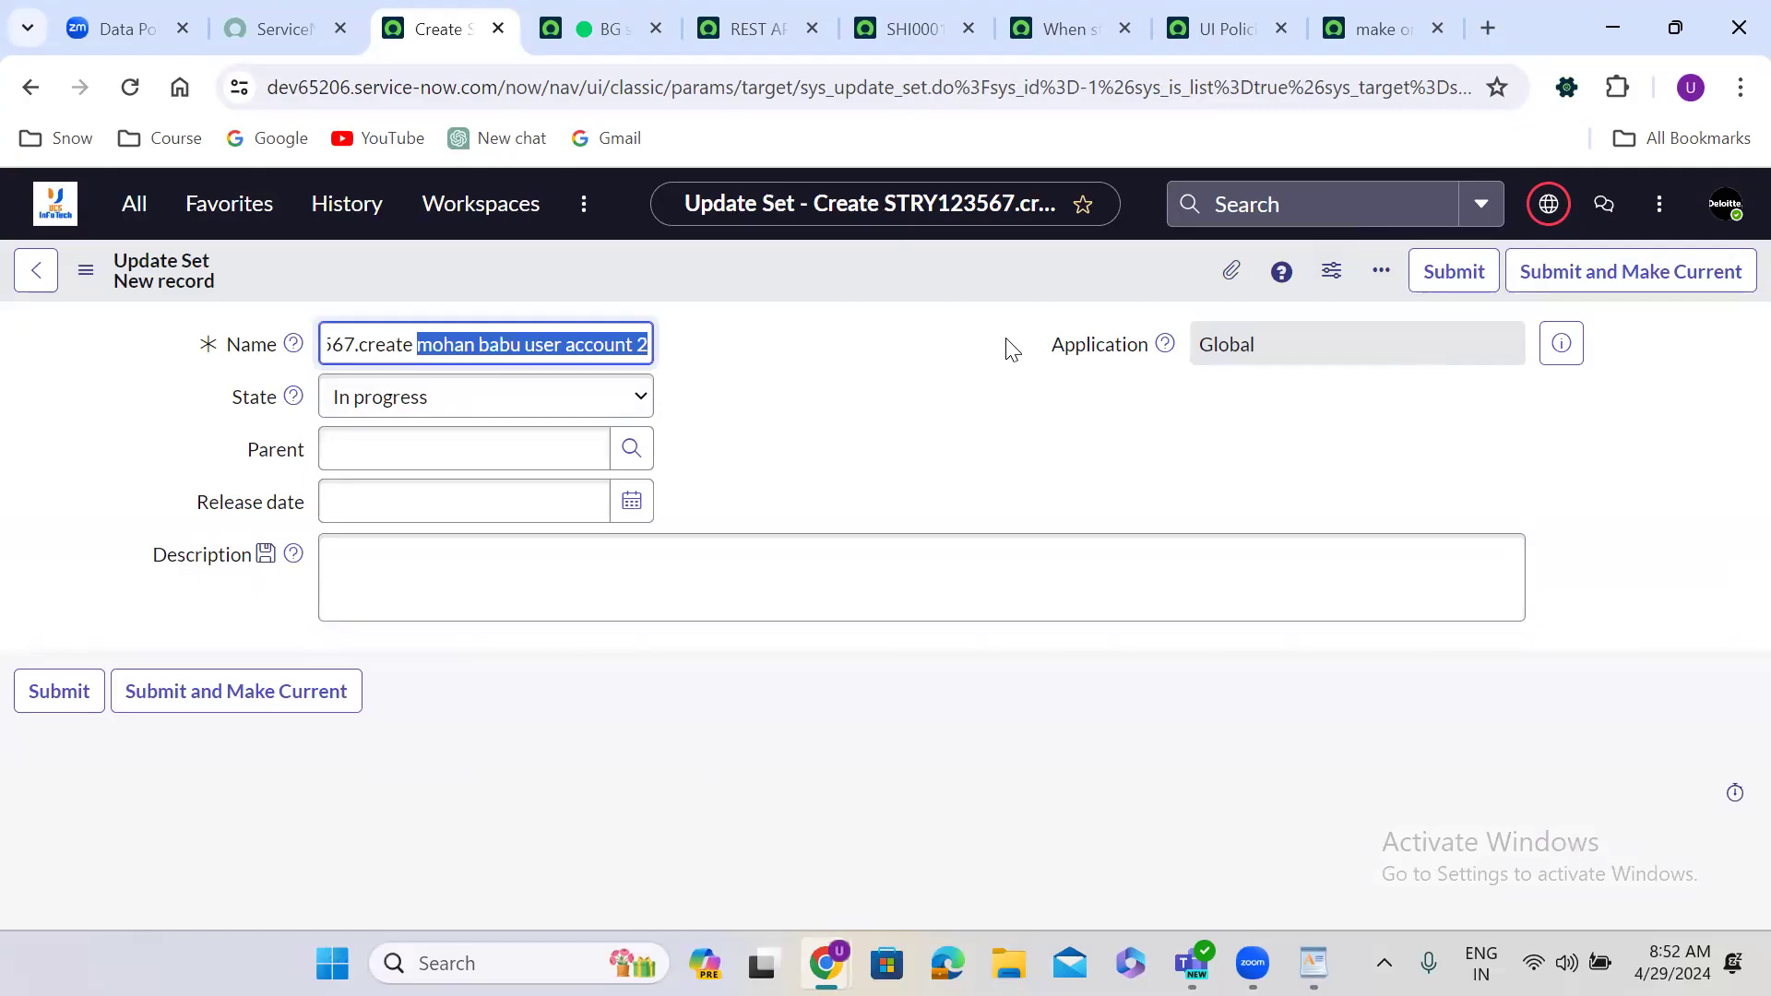
key("BackSpace")
type("gro")
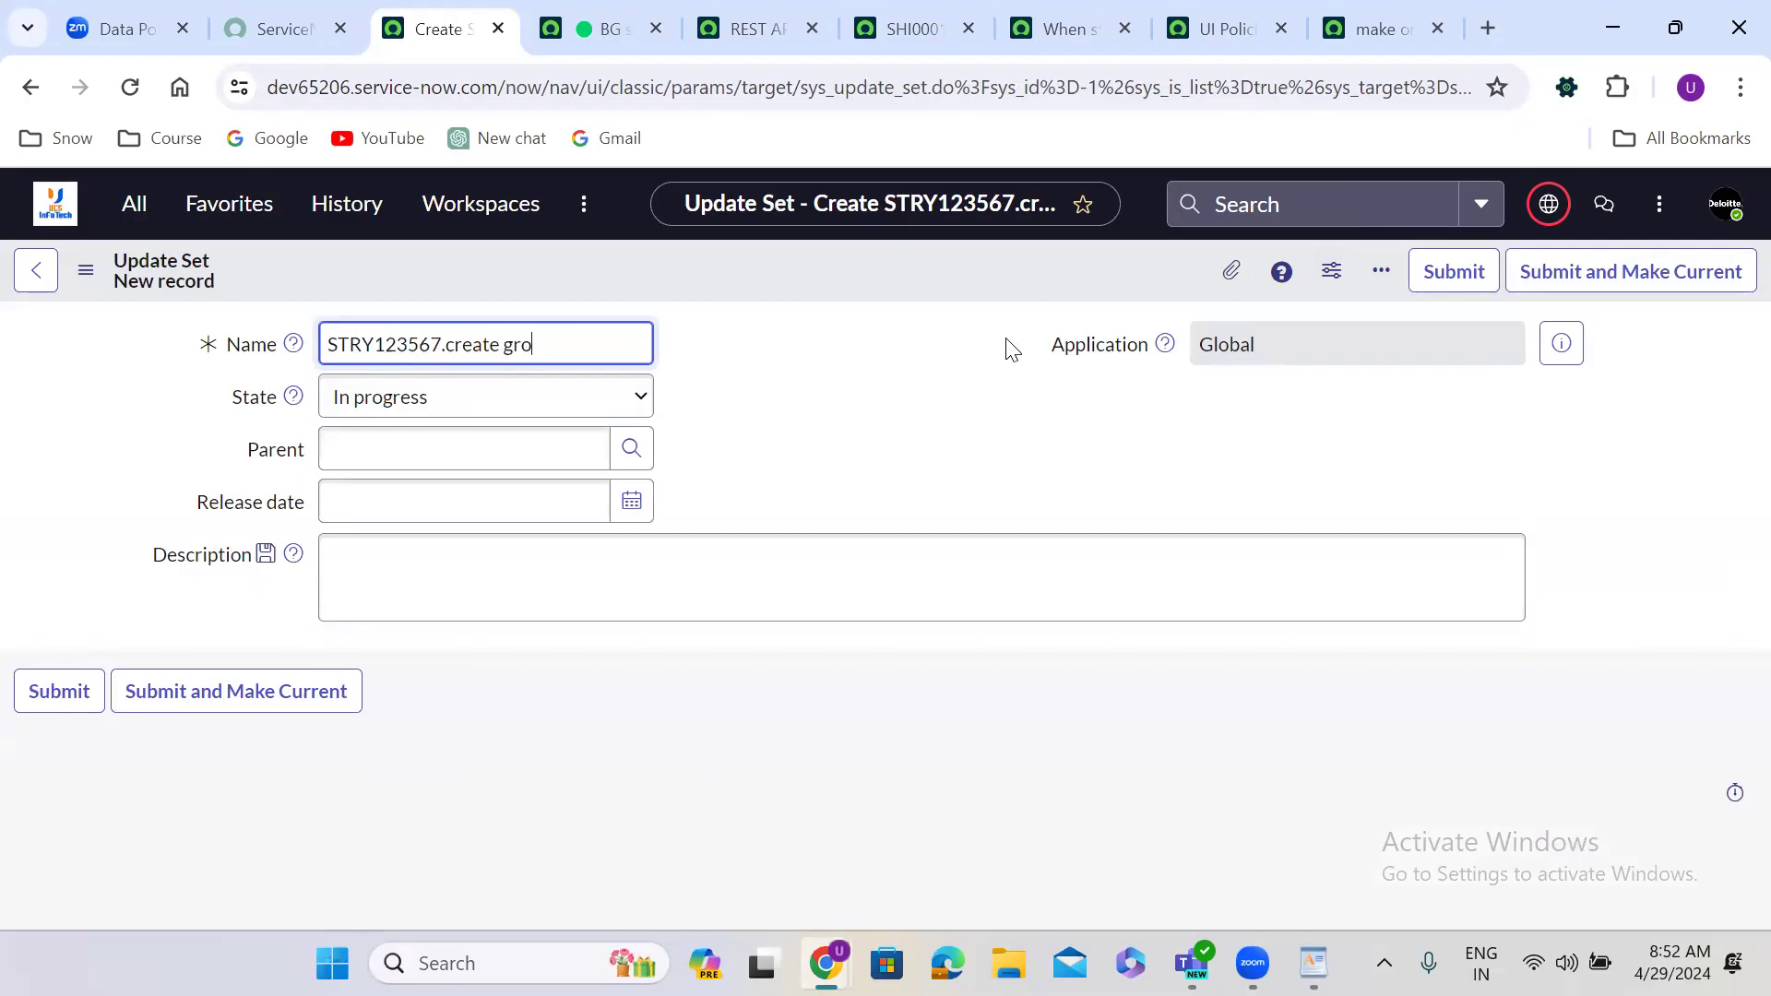
type("up")
left_click(48, 685)
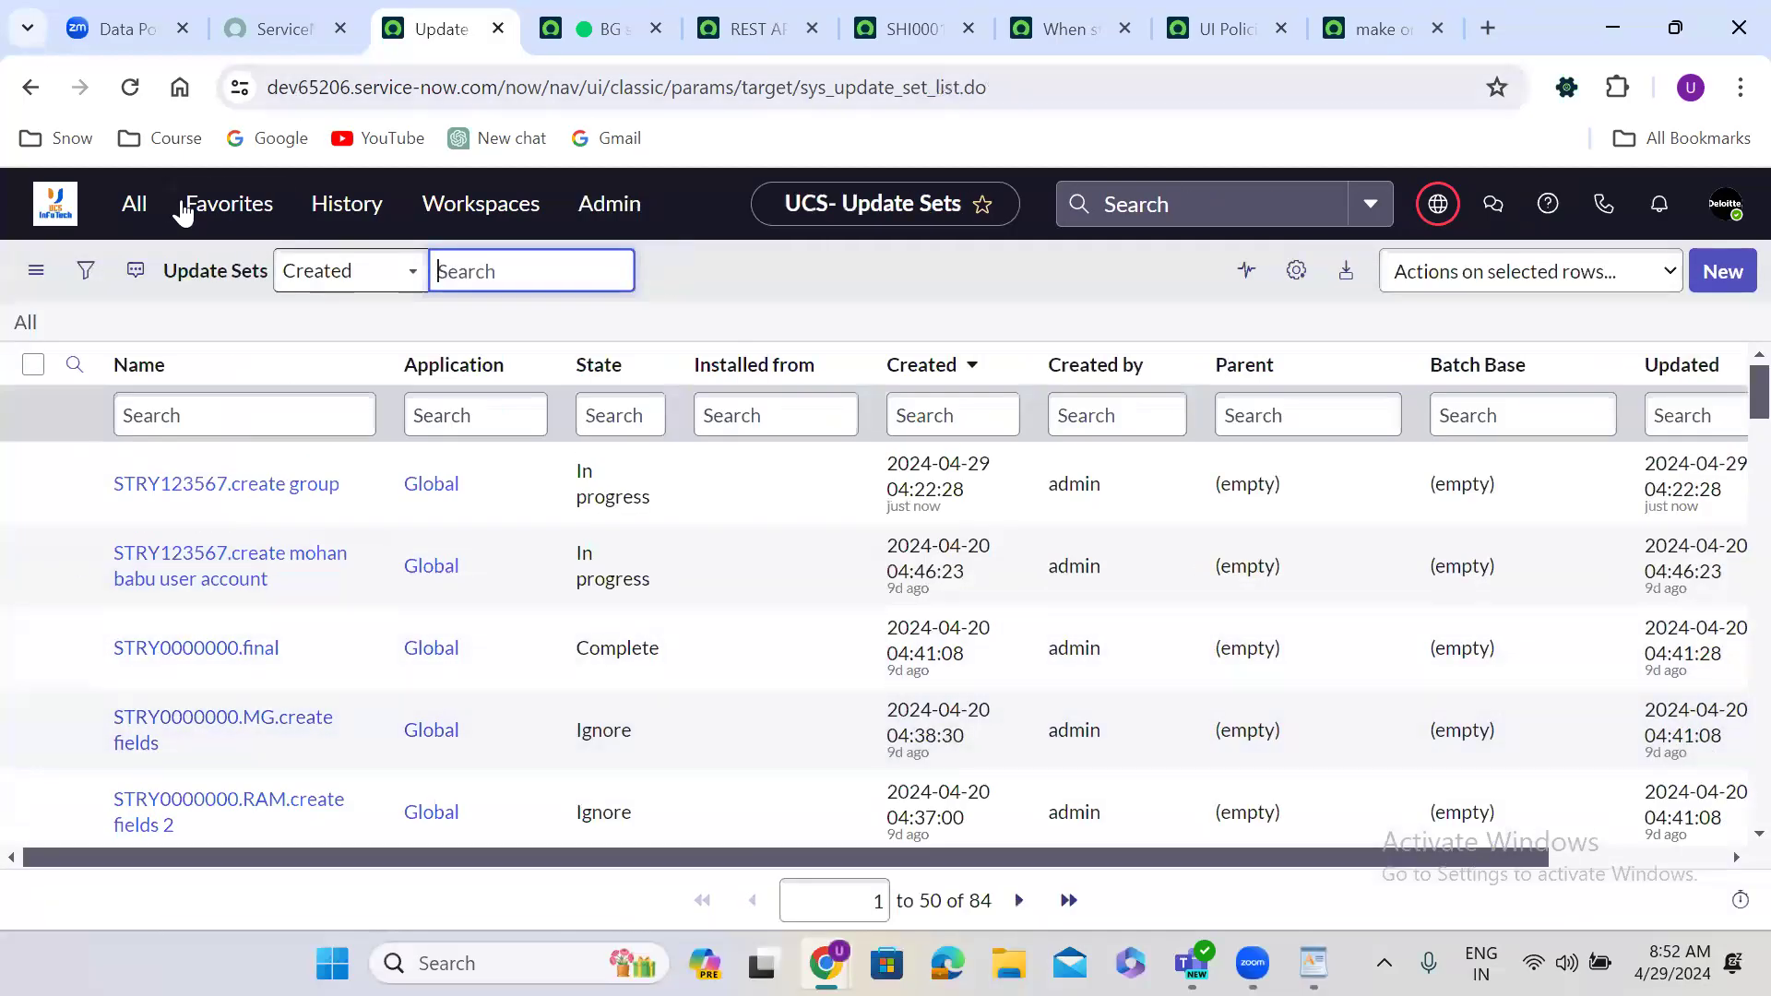
Step: Find "tables" in the application navigator and open the System Definition Tables list in a new browser tab
left_click(135, 208)
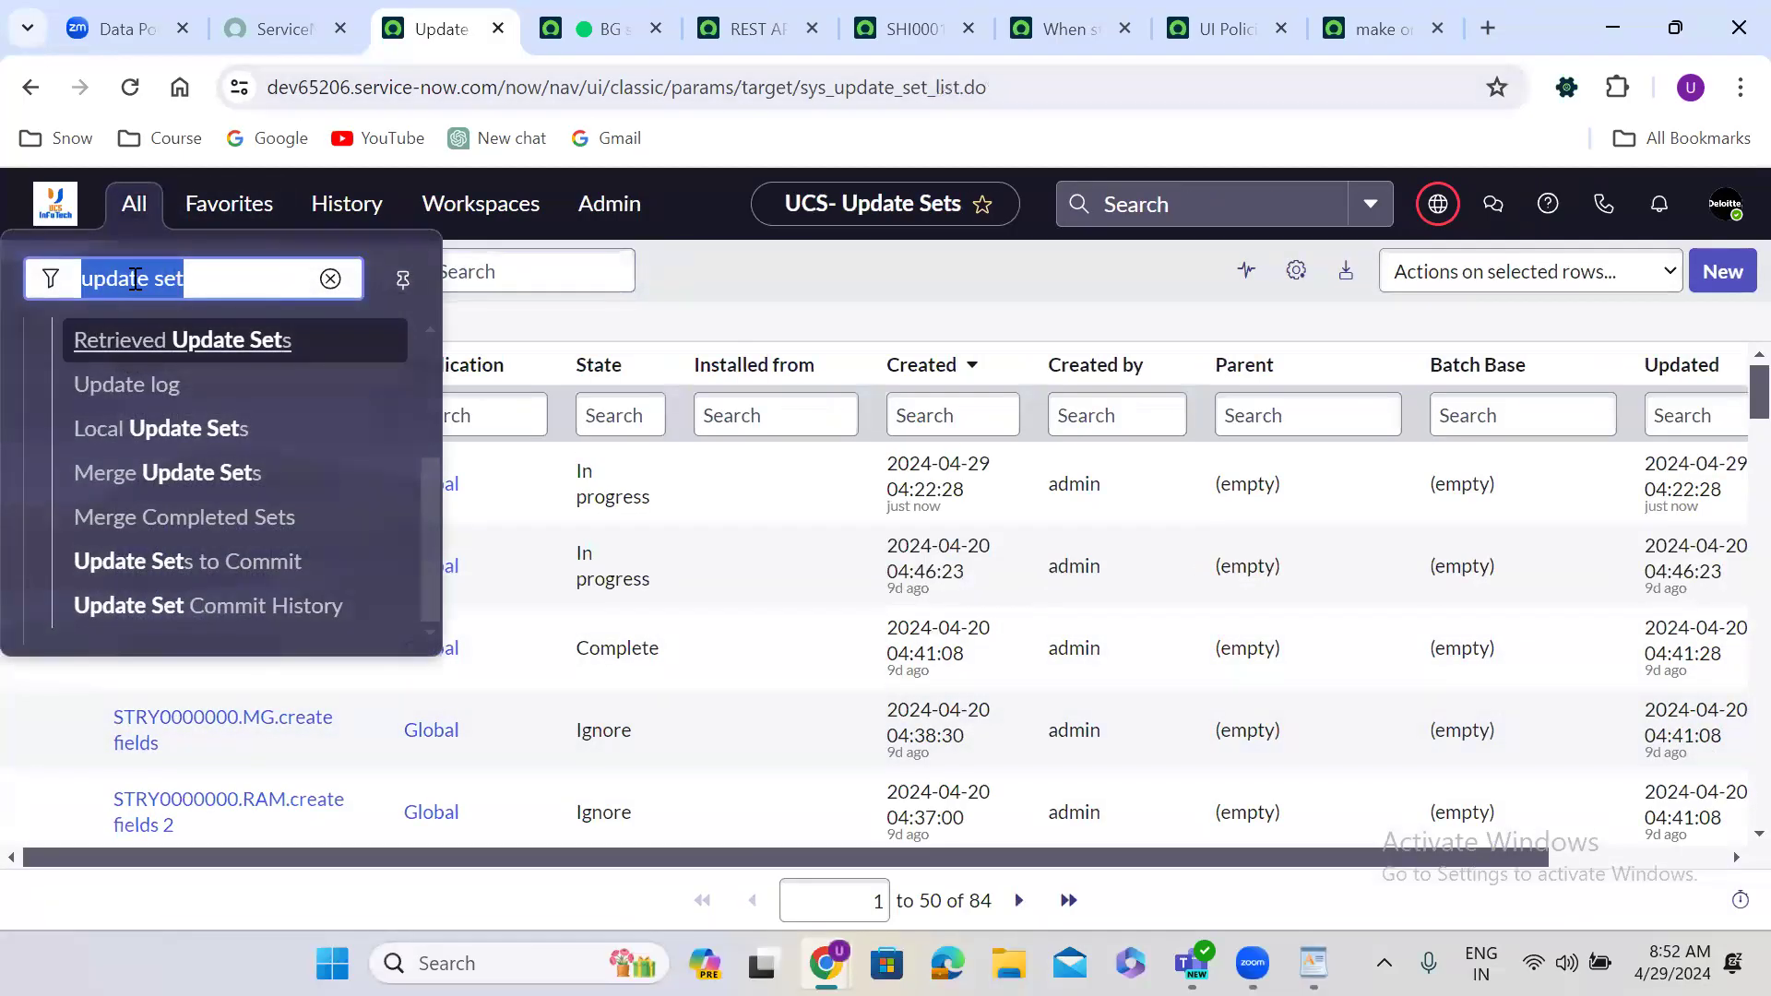
type("tables")
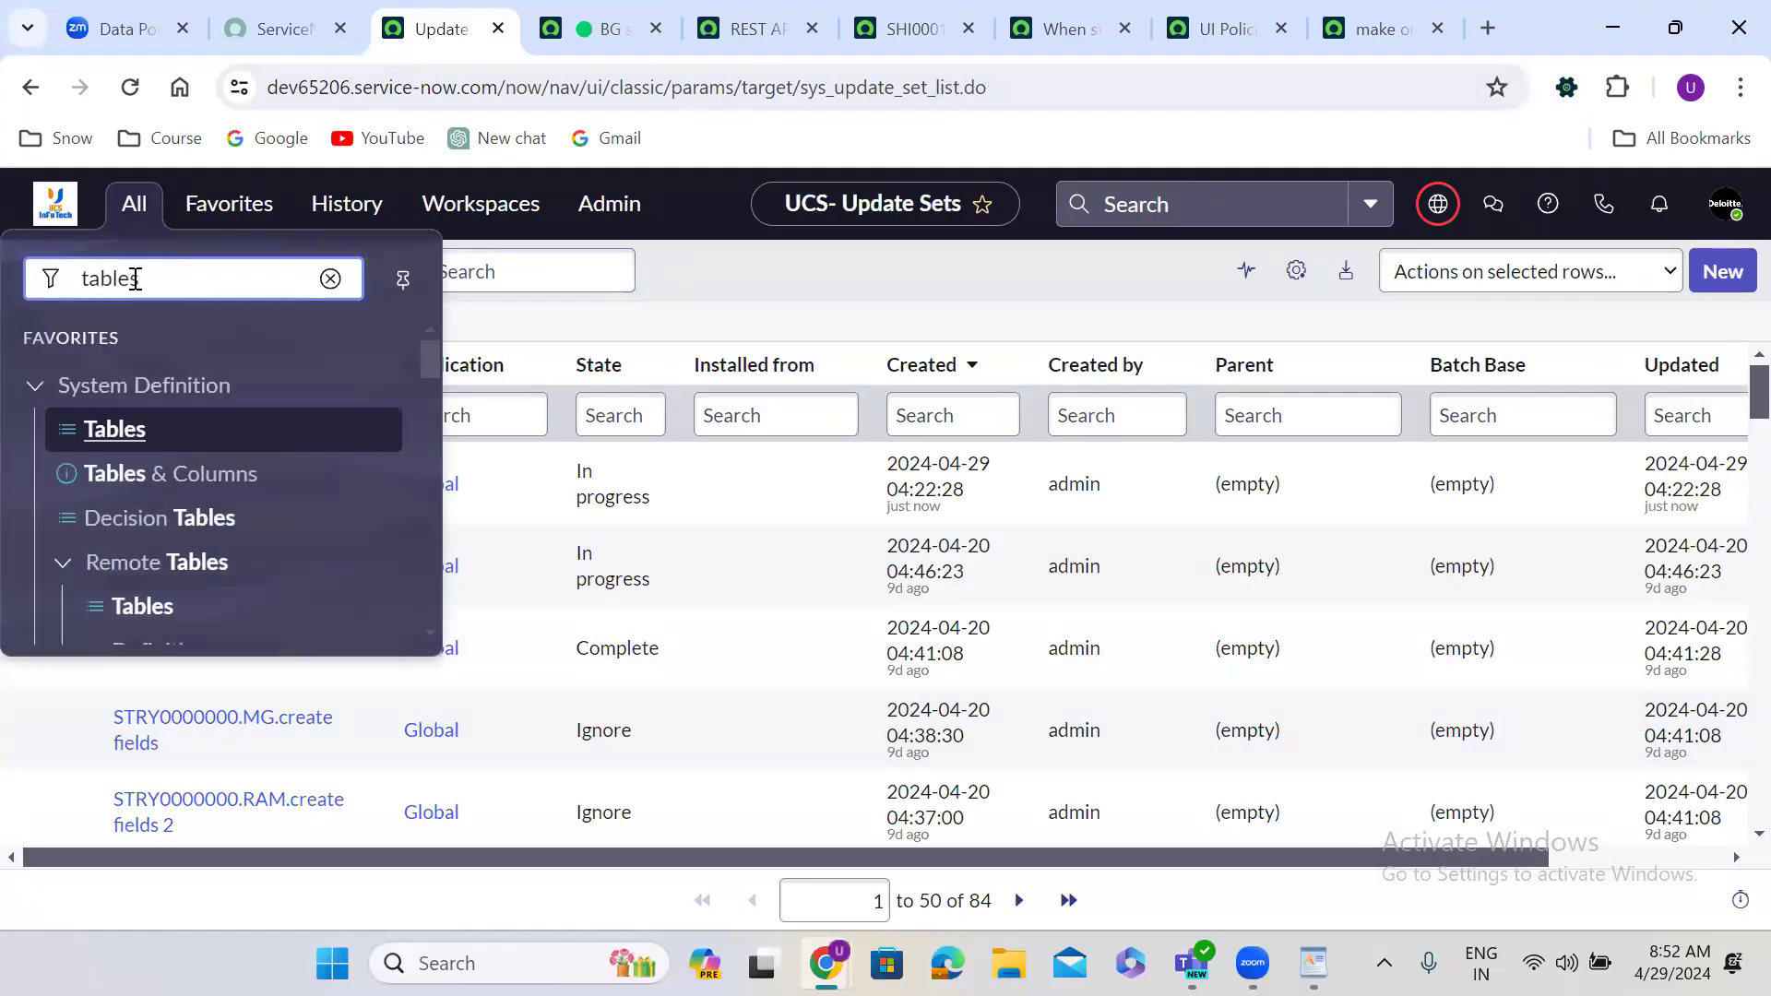
middle_click(141, 447)
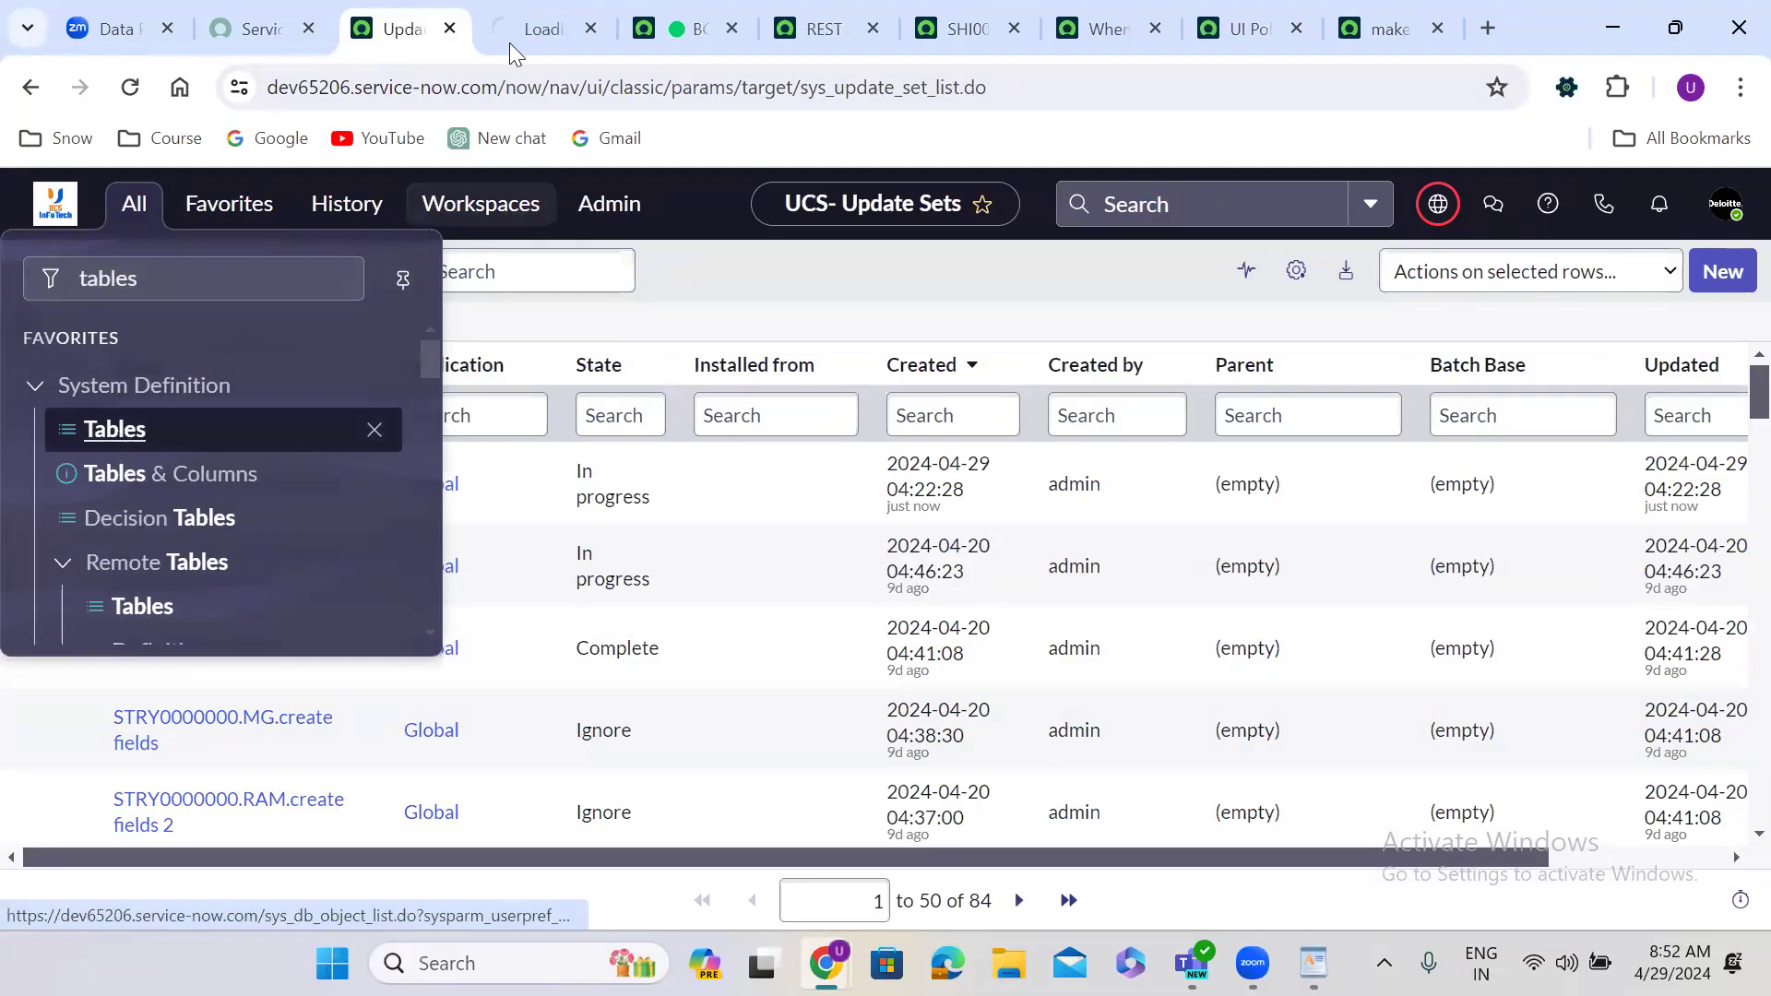
left_click(527, 16)
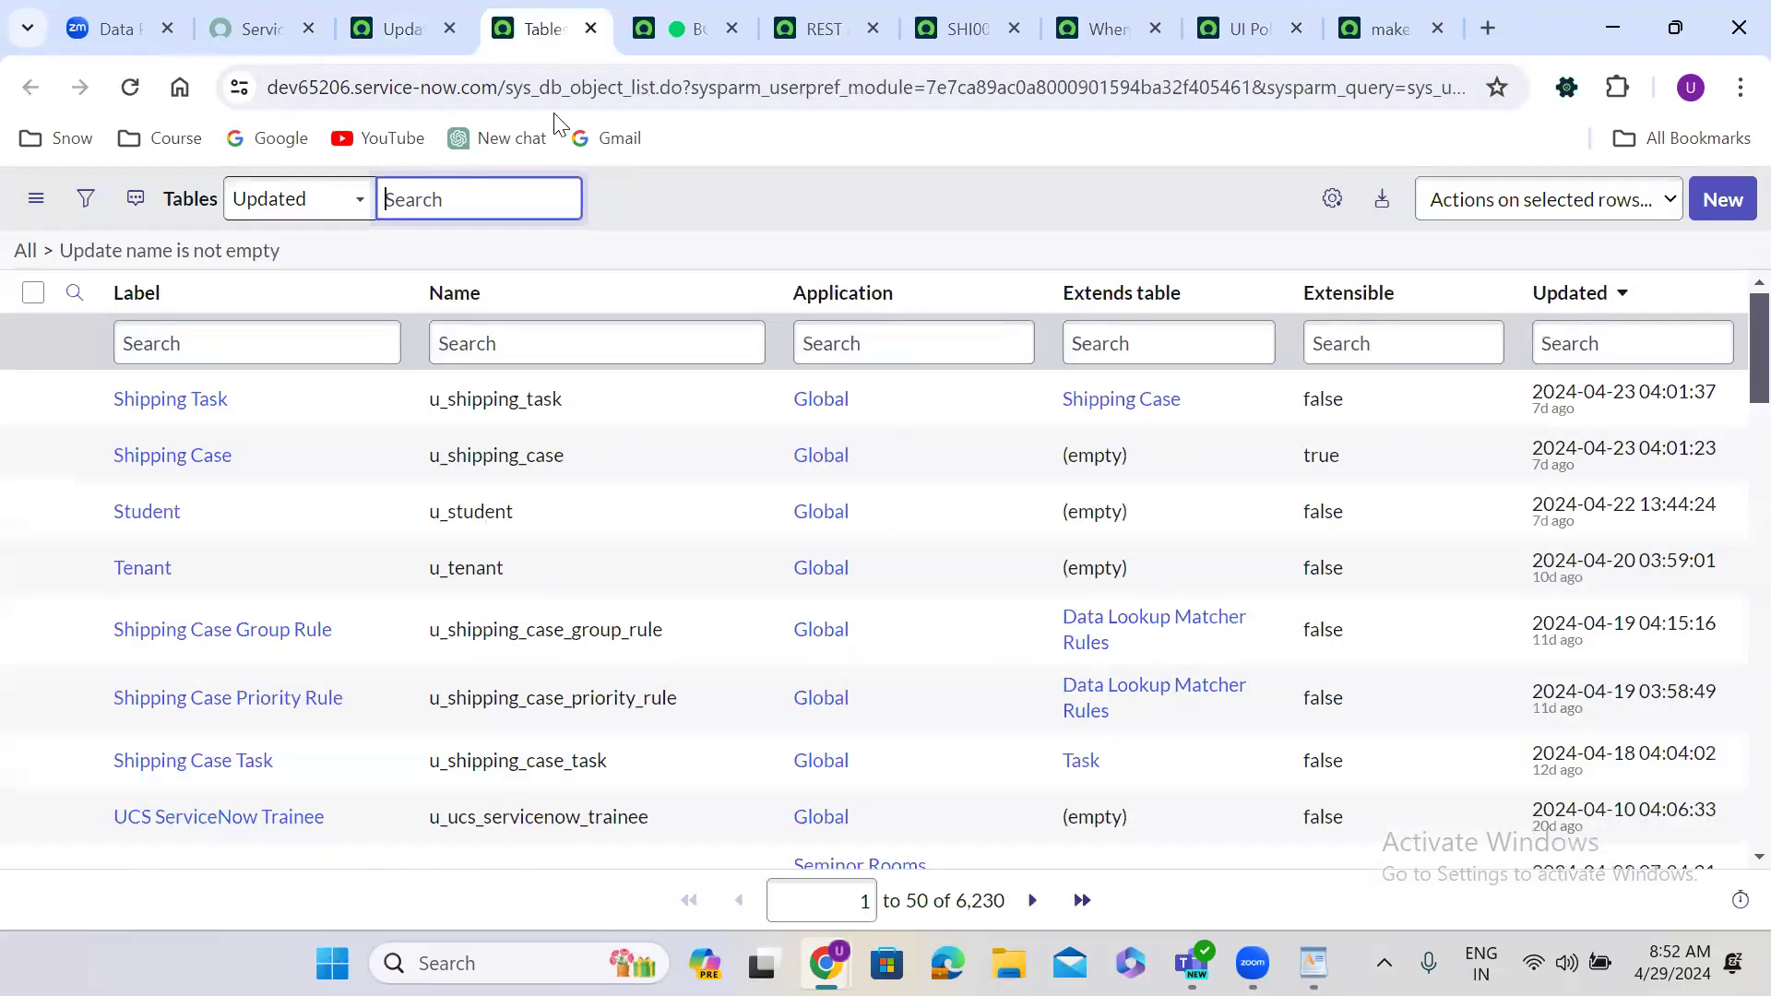
Step: Create a new table labelled "UCS Student" and submit it
left_click(1711, 198)
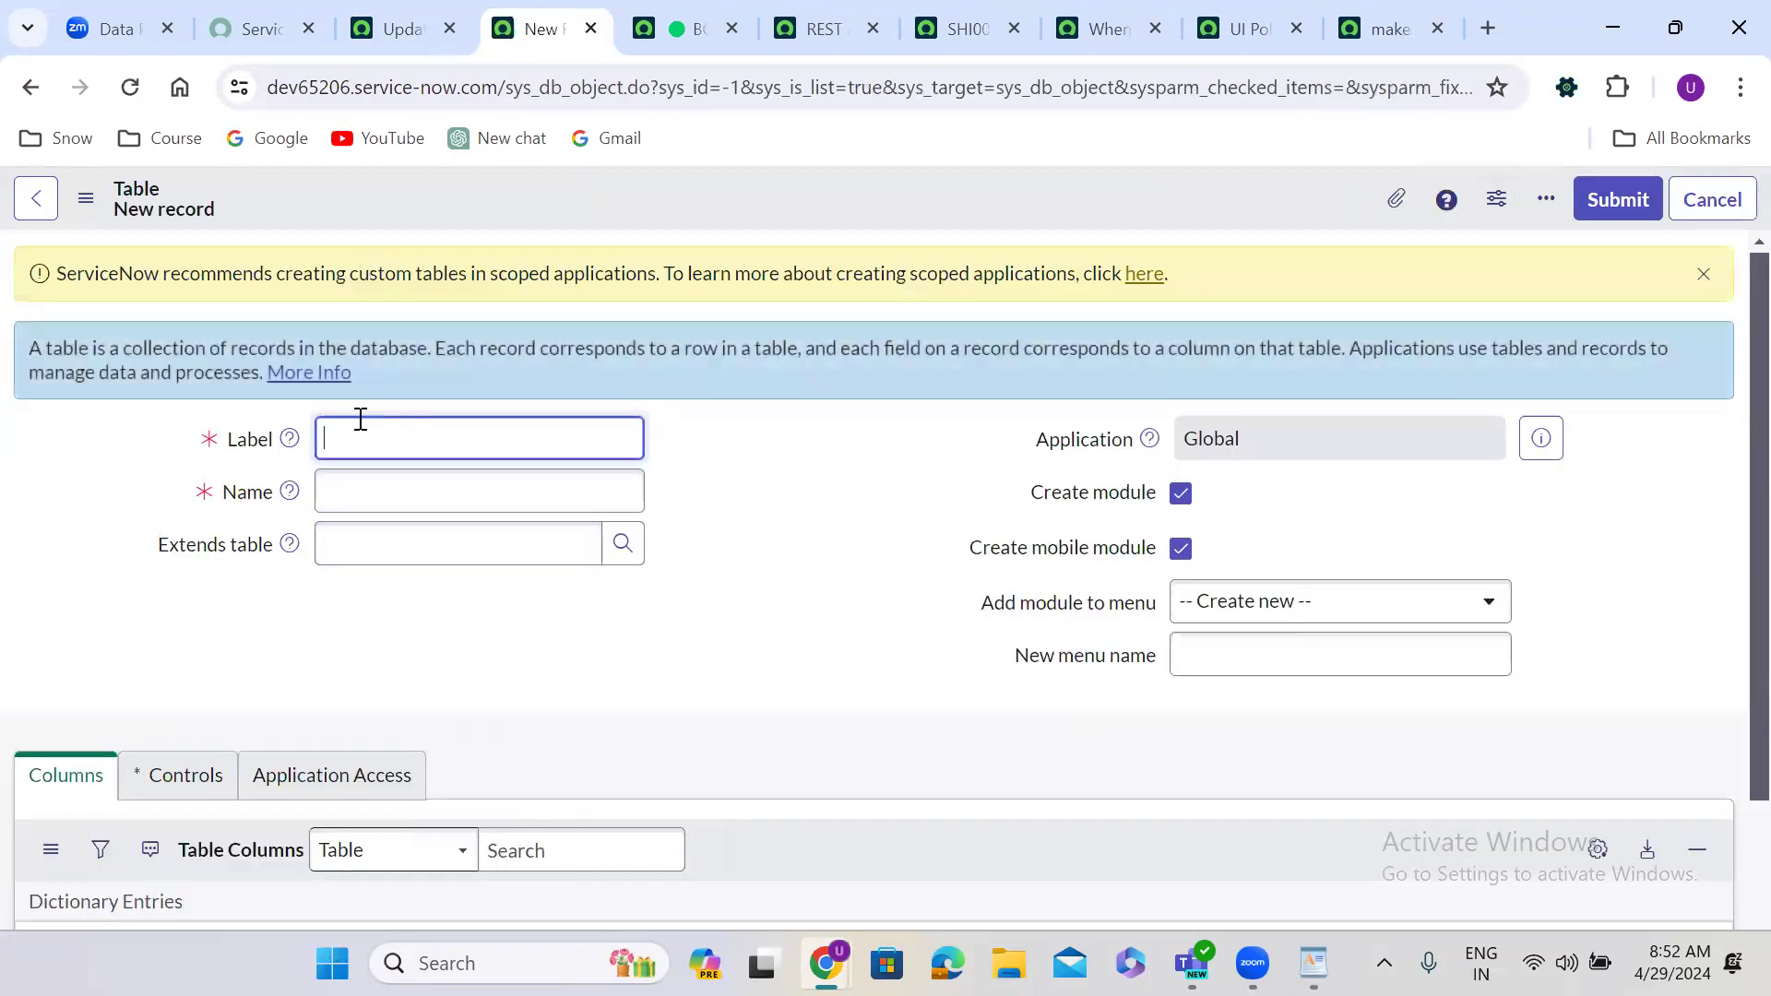
type("UCS")
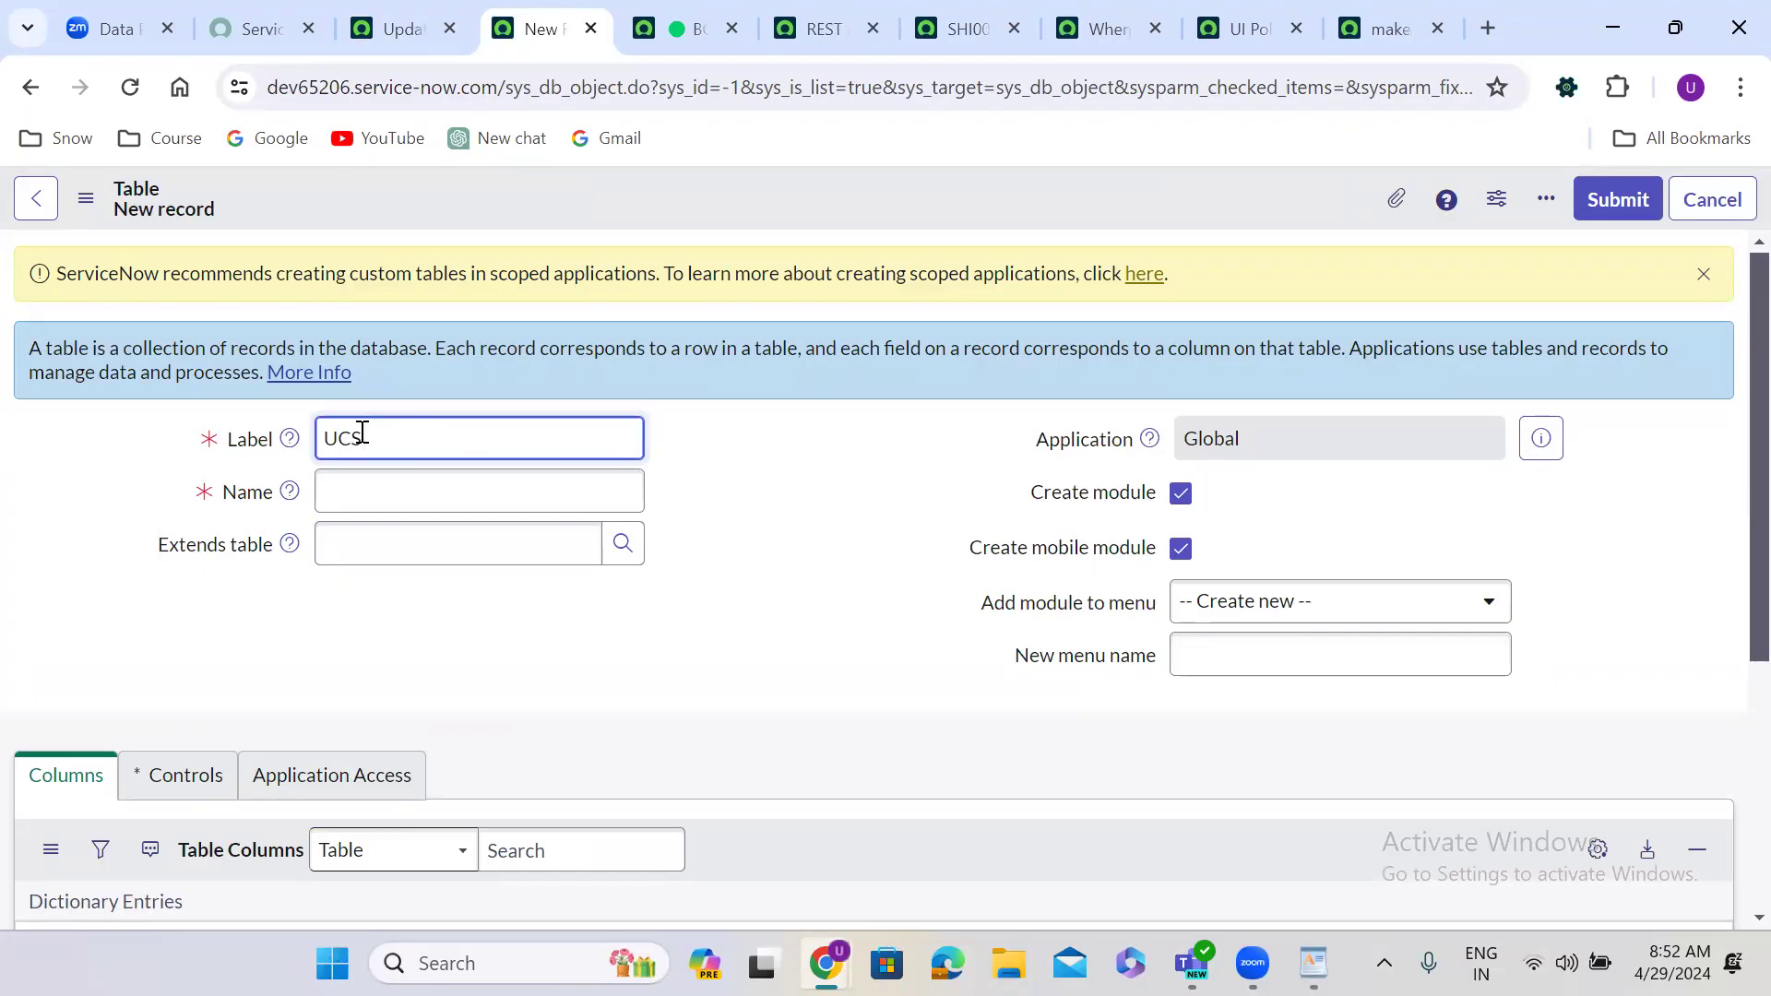
type(" Student")
left_click(790, 524)
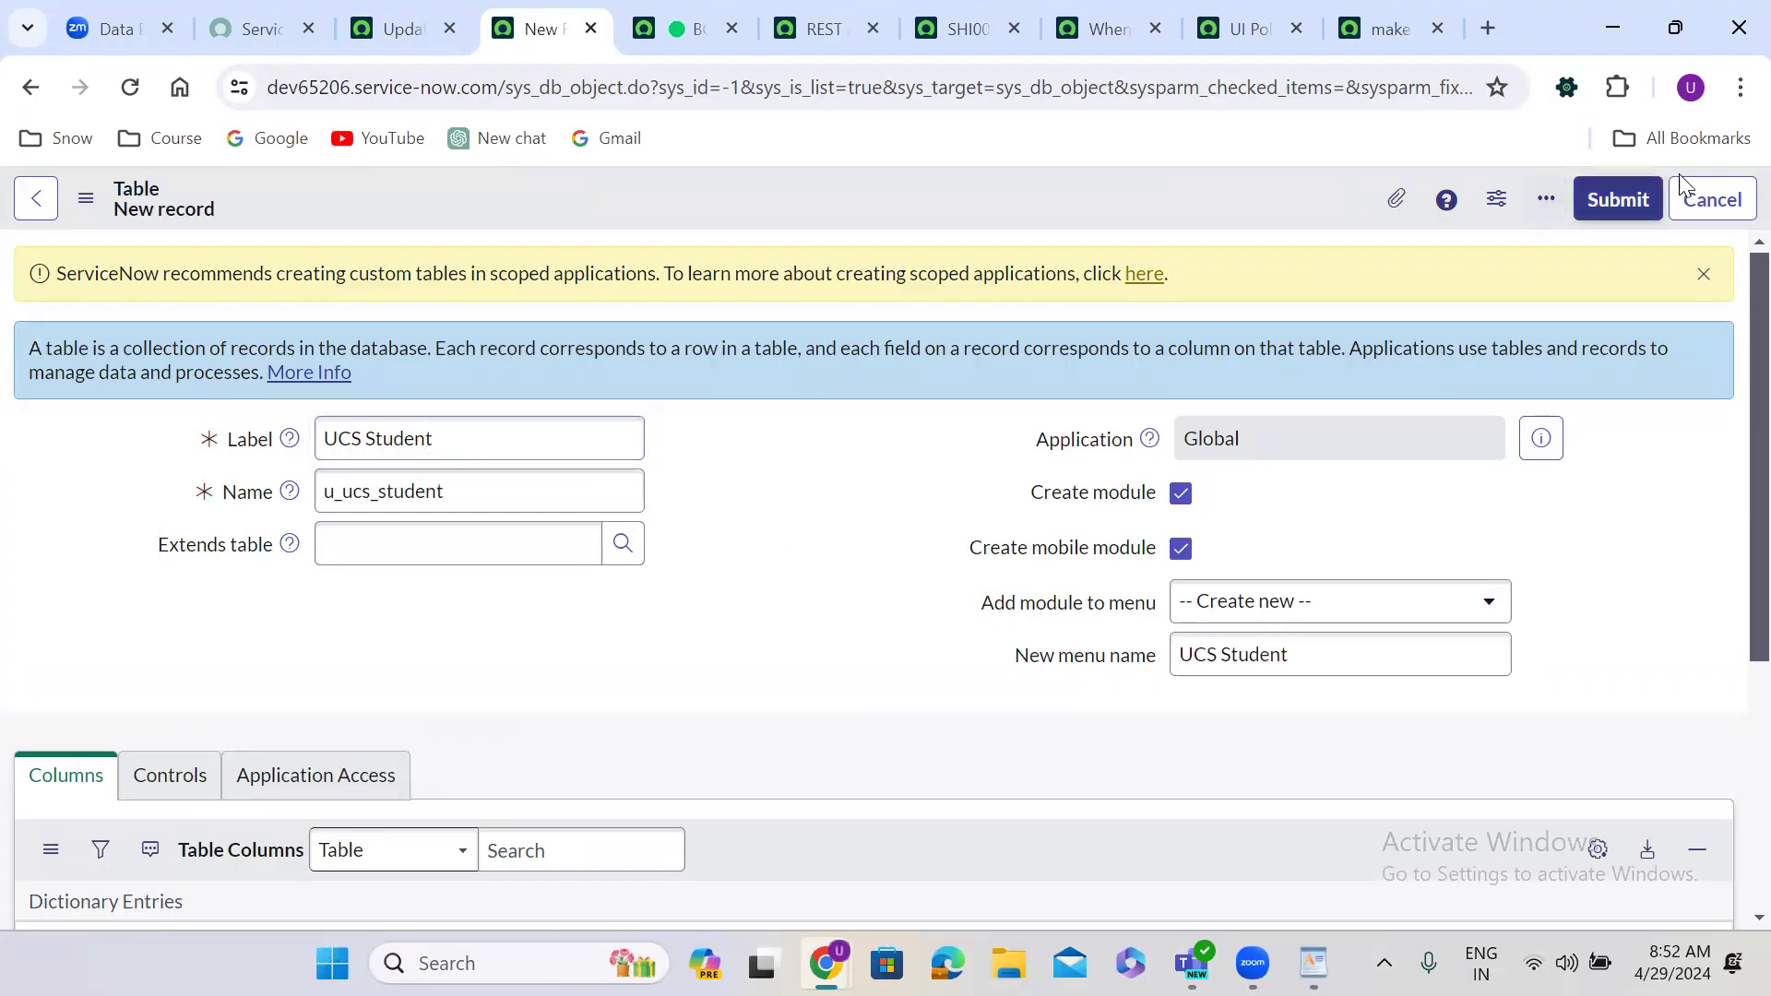
left_click(1619, 201)
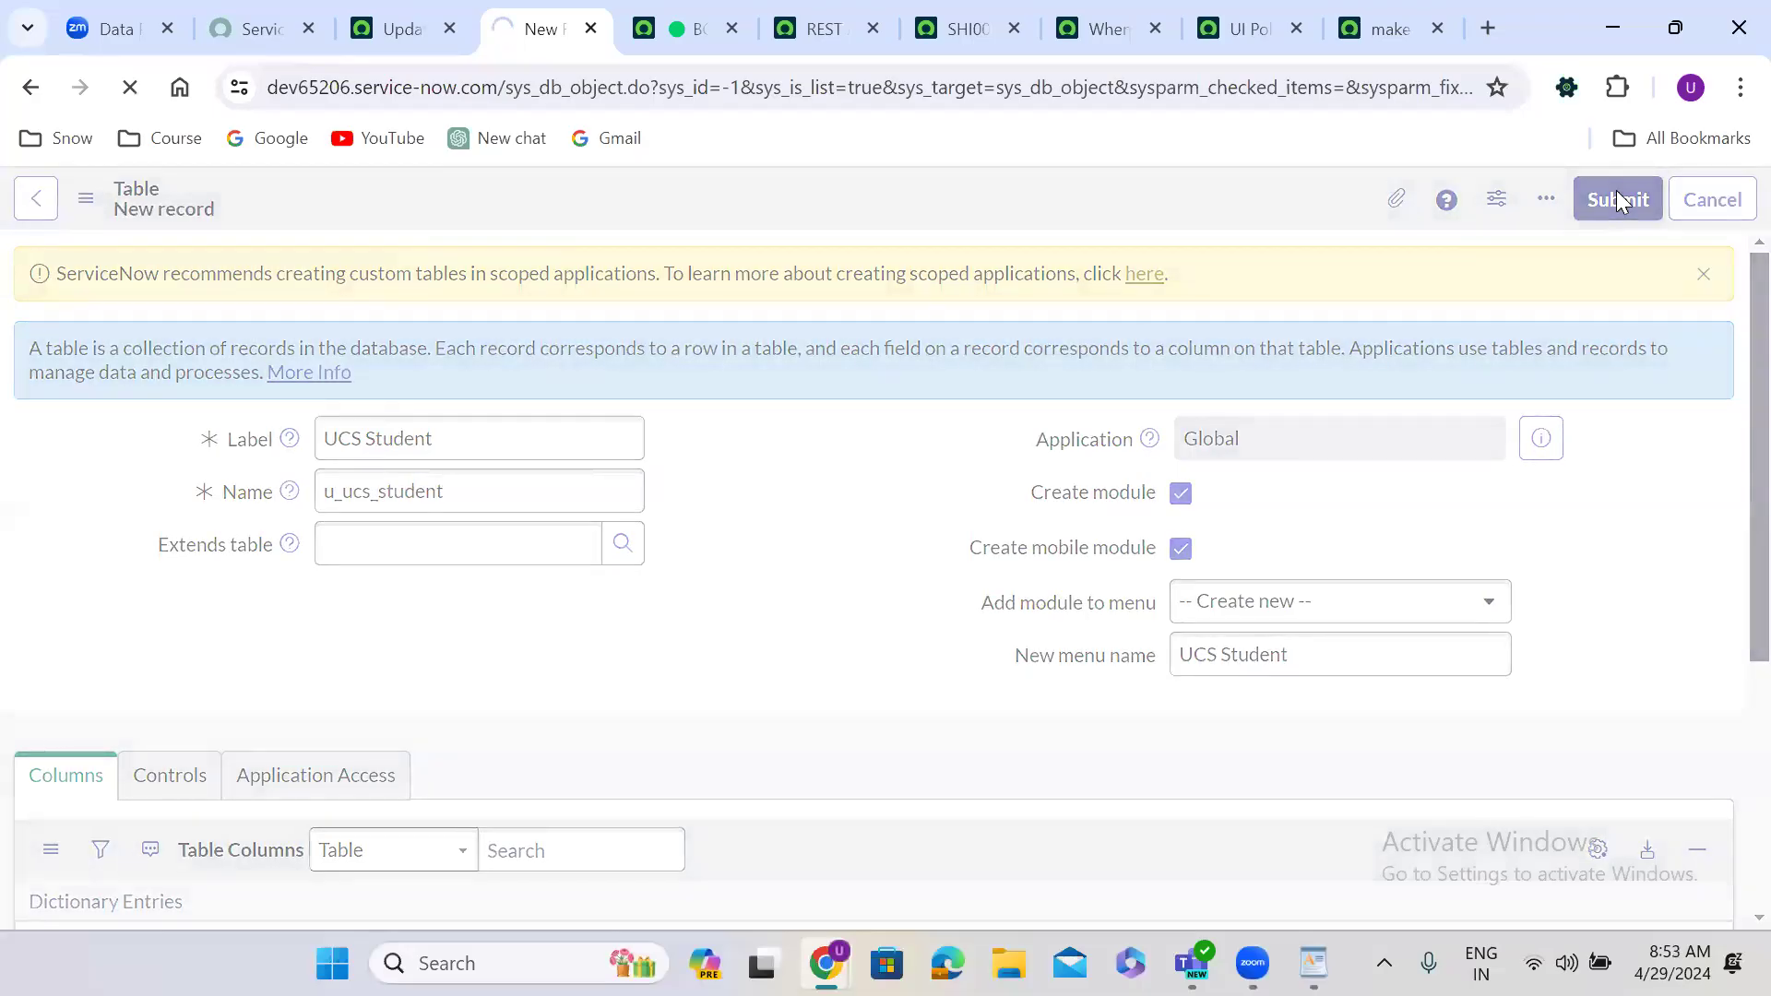
Step: Open the "STRY123567.create group" update set and check its Customer Updates for the new table
left_click(397, 32)
left_click(254, 501)
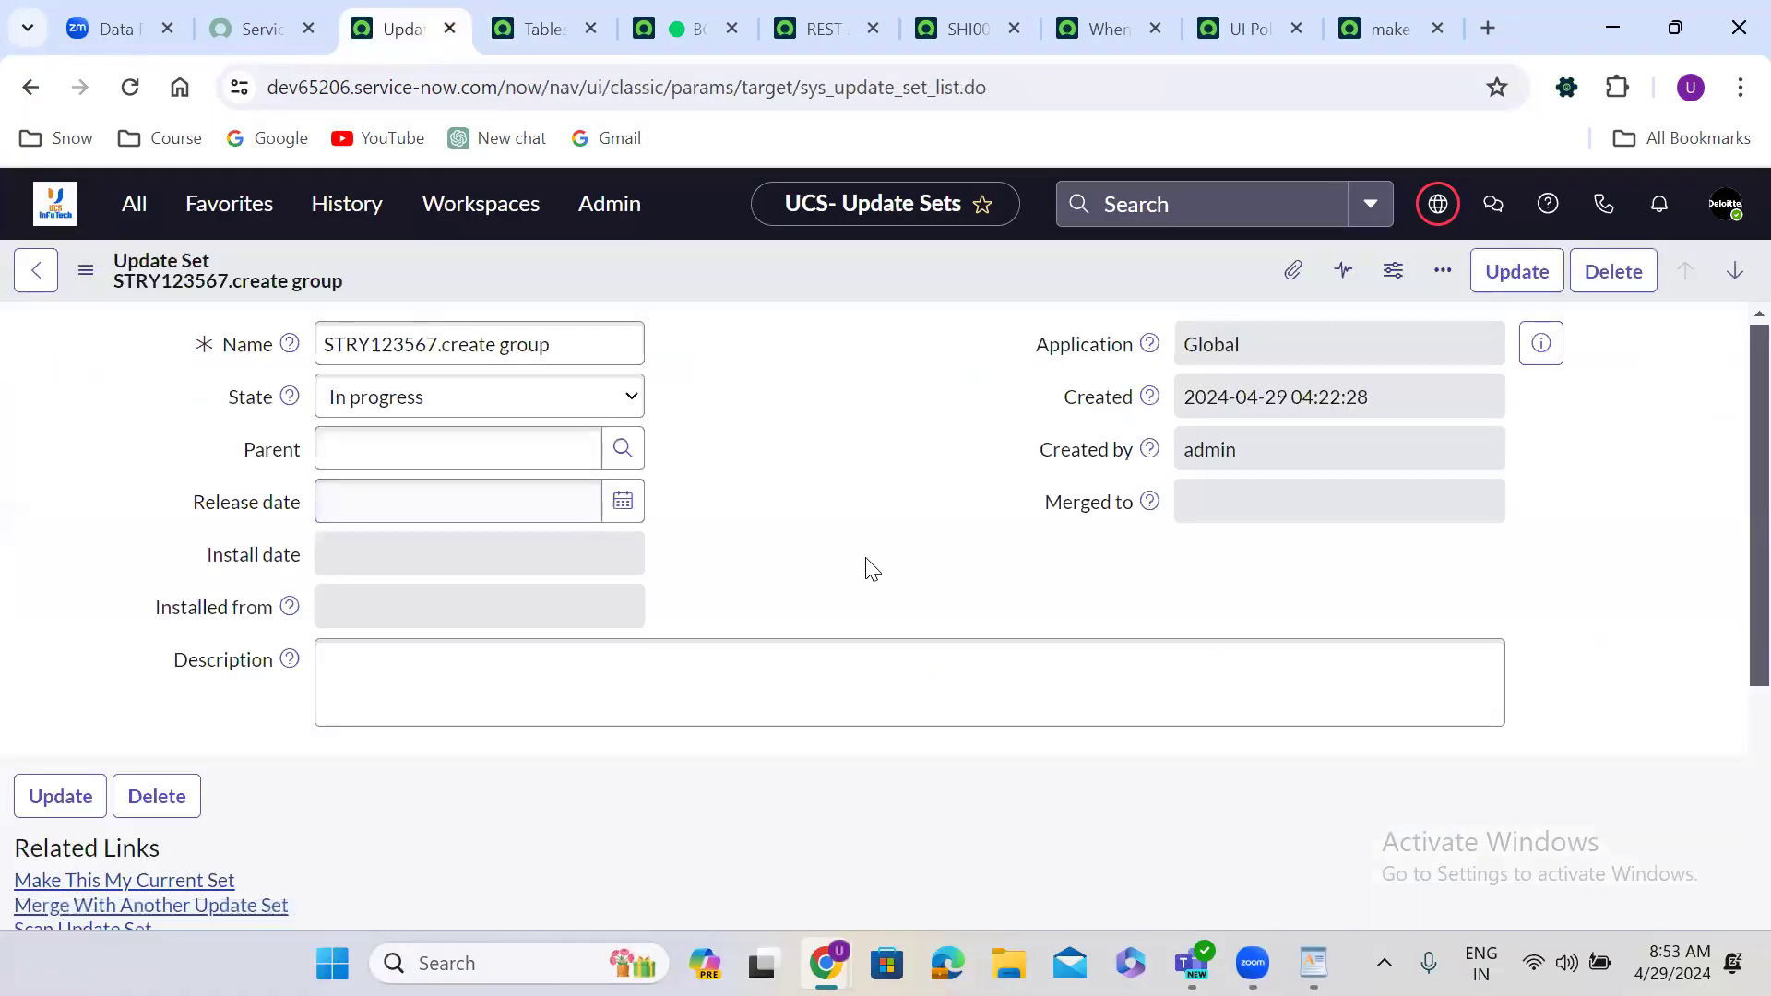
scroll(867, 560, "down", 5)
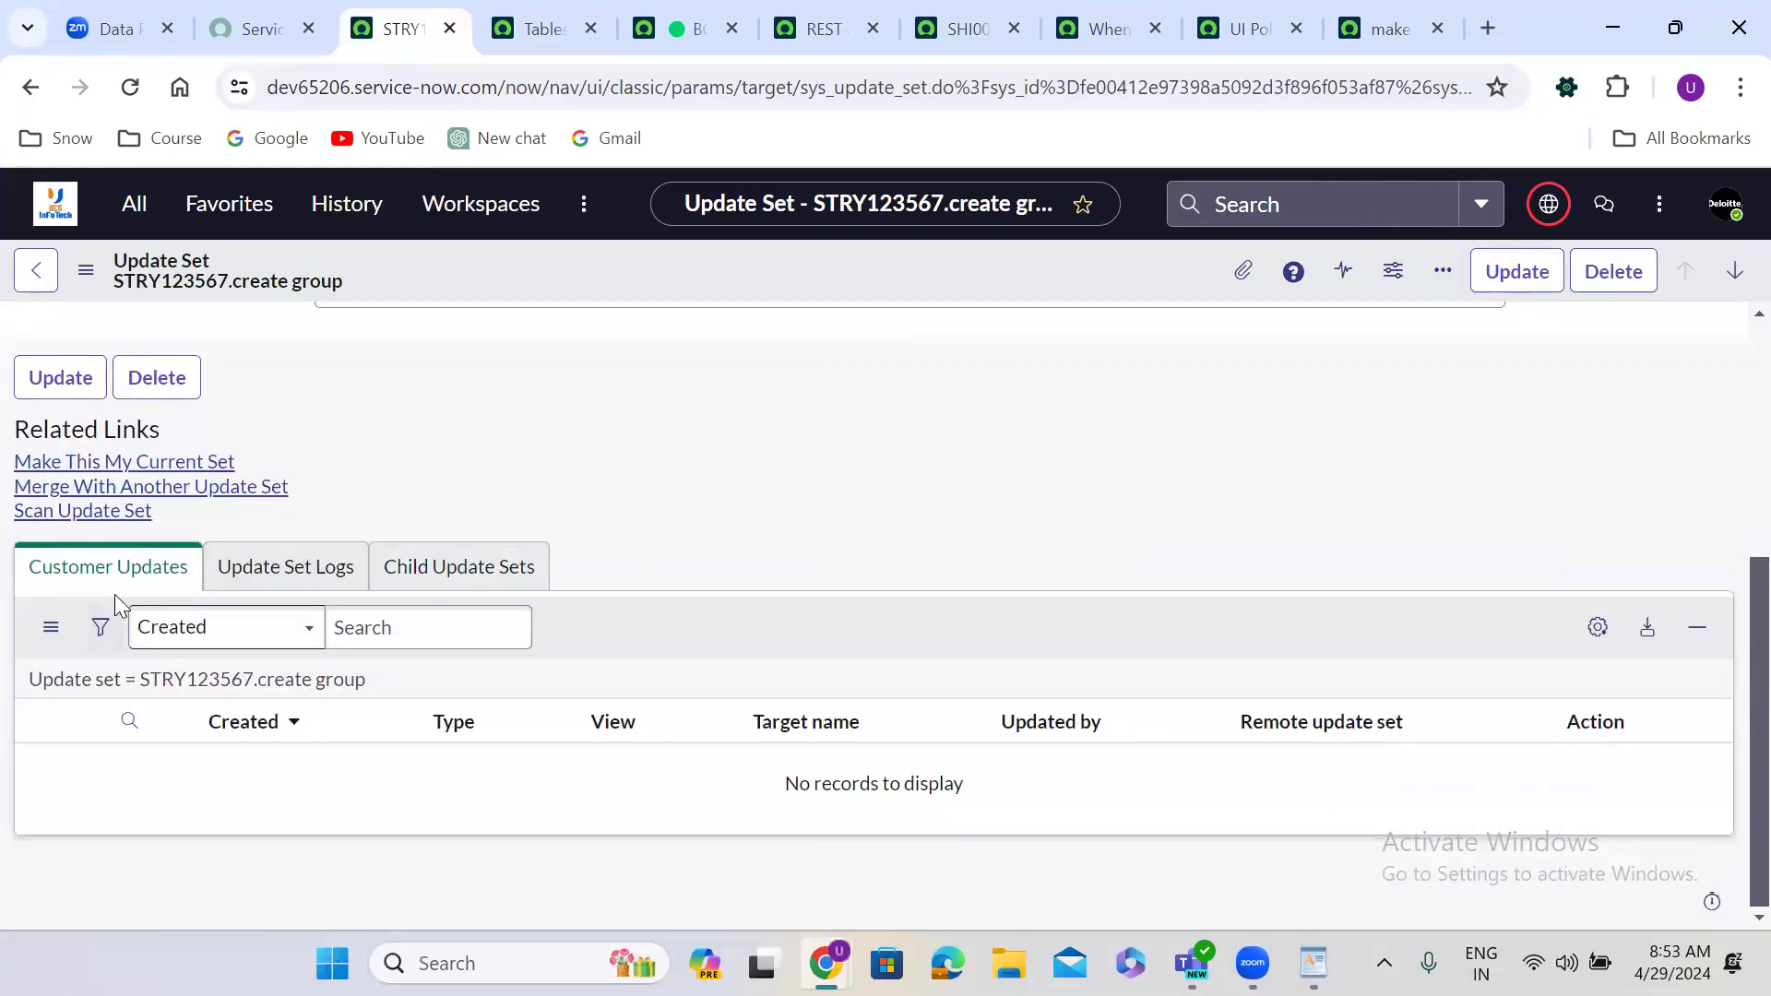
left_click(546, 9)
left_click(388, 24)
Step: Open the currently selected update set's record from the update set picker and review its Customer Updates
left_click(1549, 210)
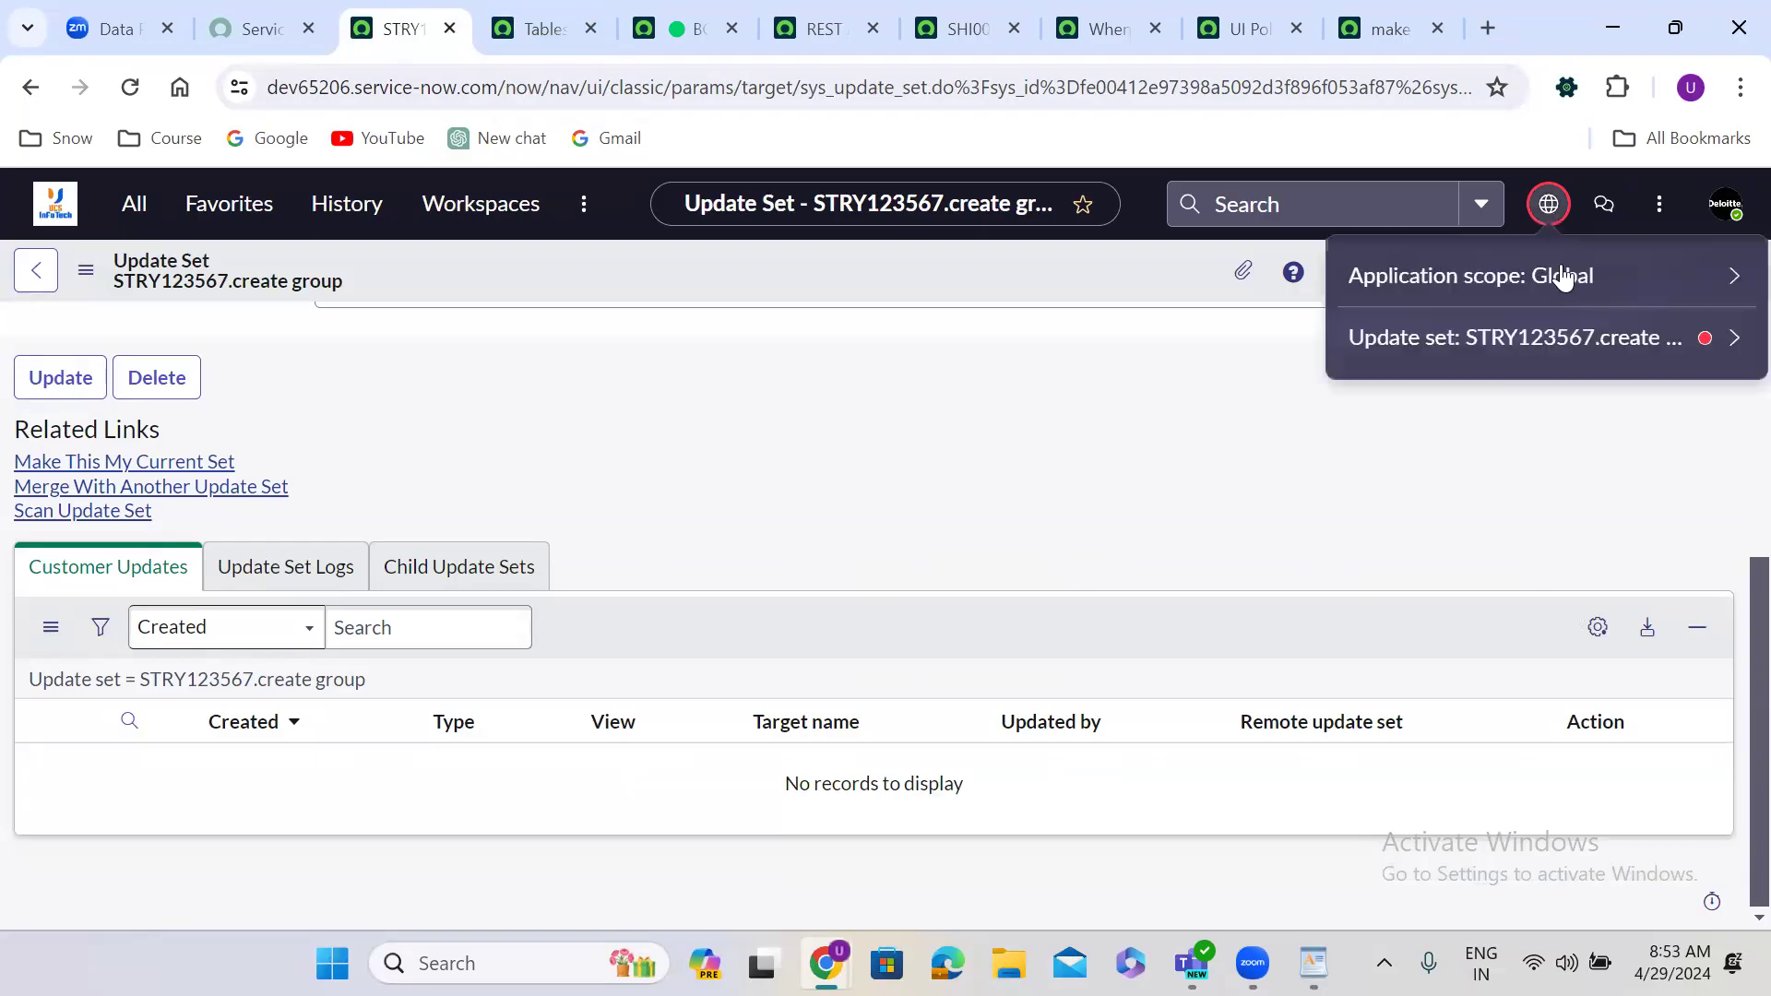
left_click(1590, 337)
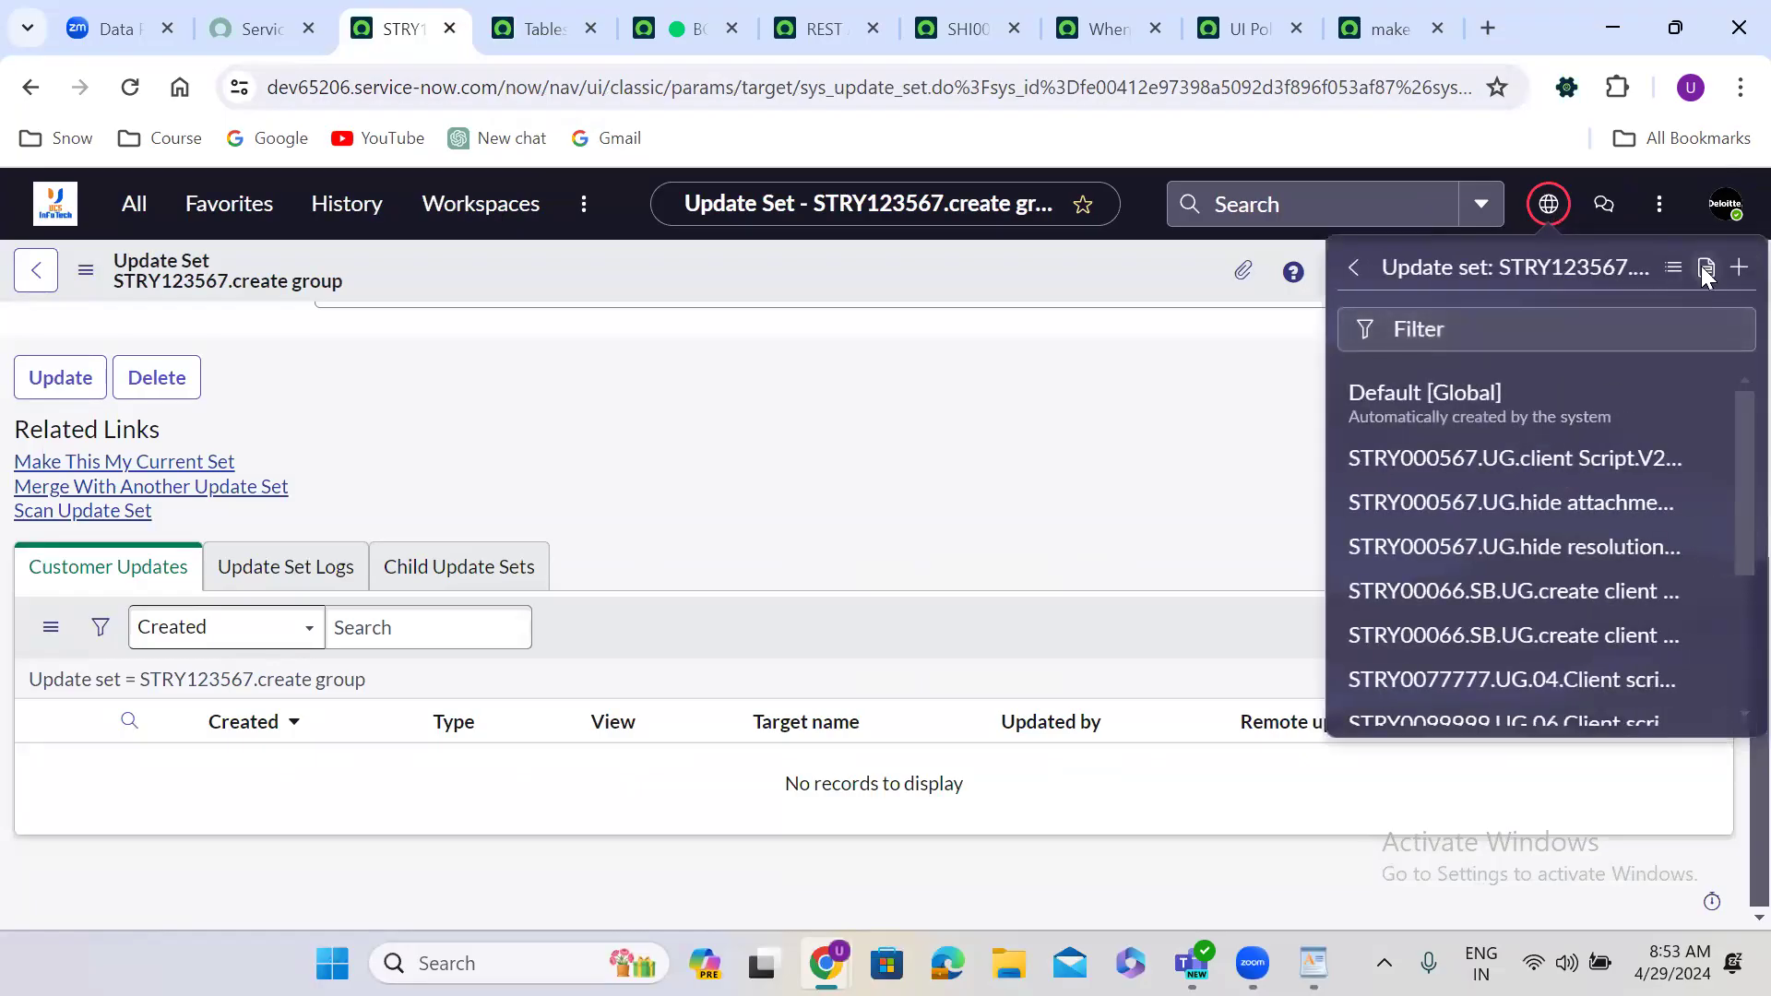
left_click(1704, 267)
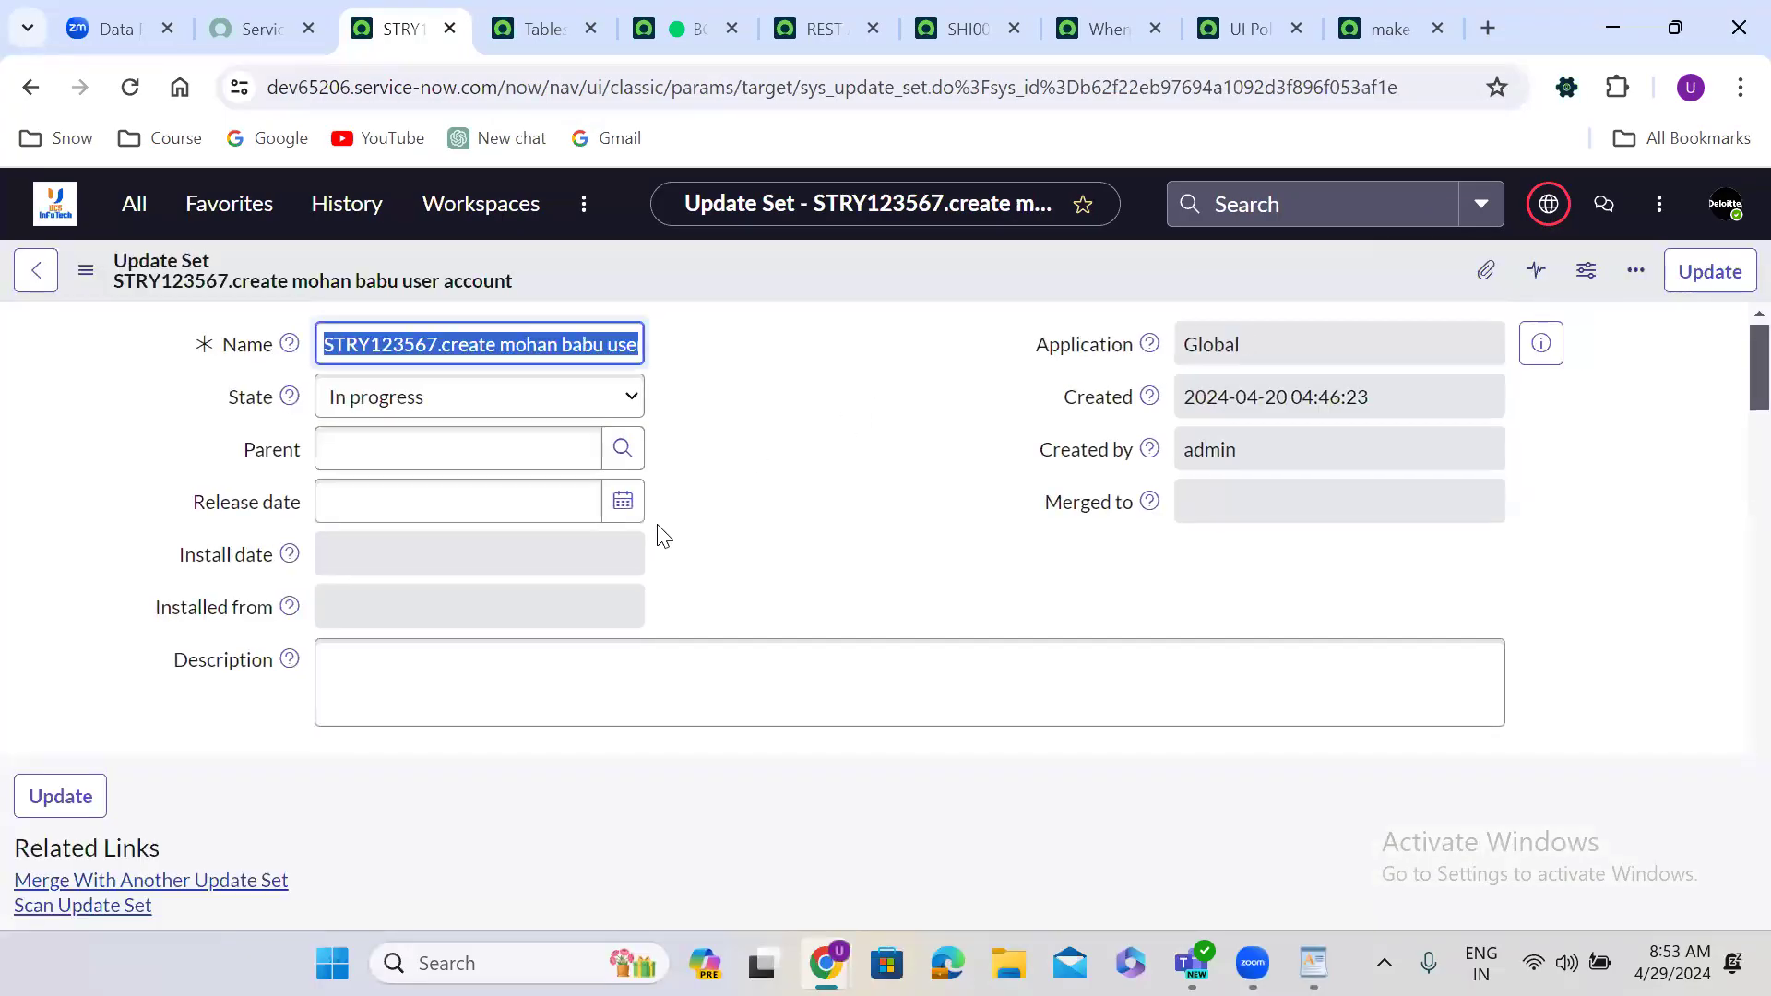
scroll(662, 535, "down", 5)
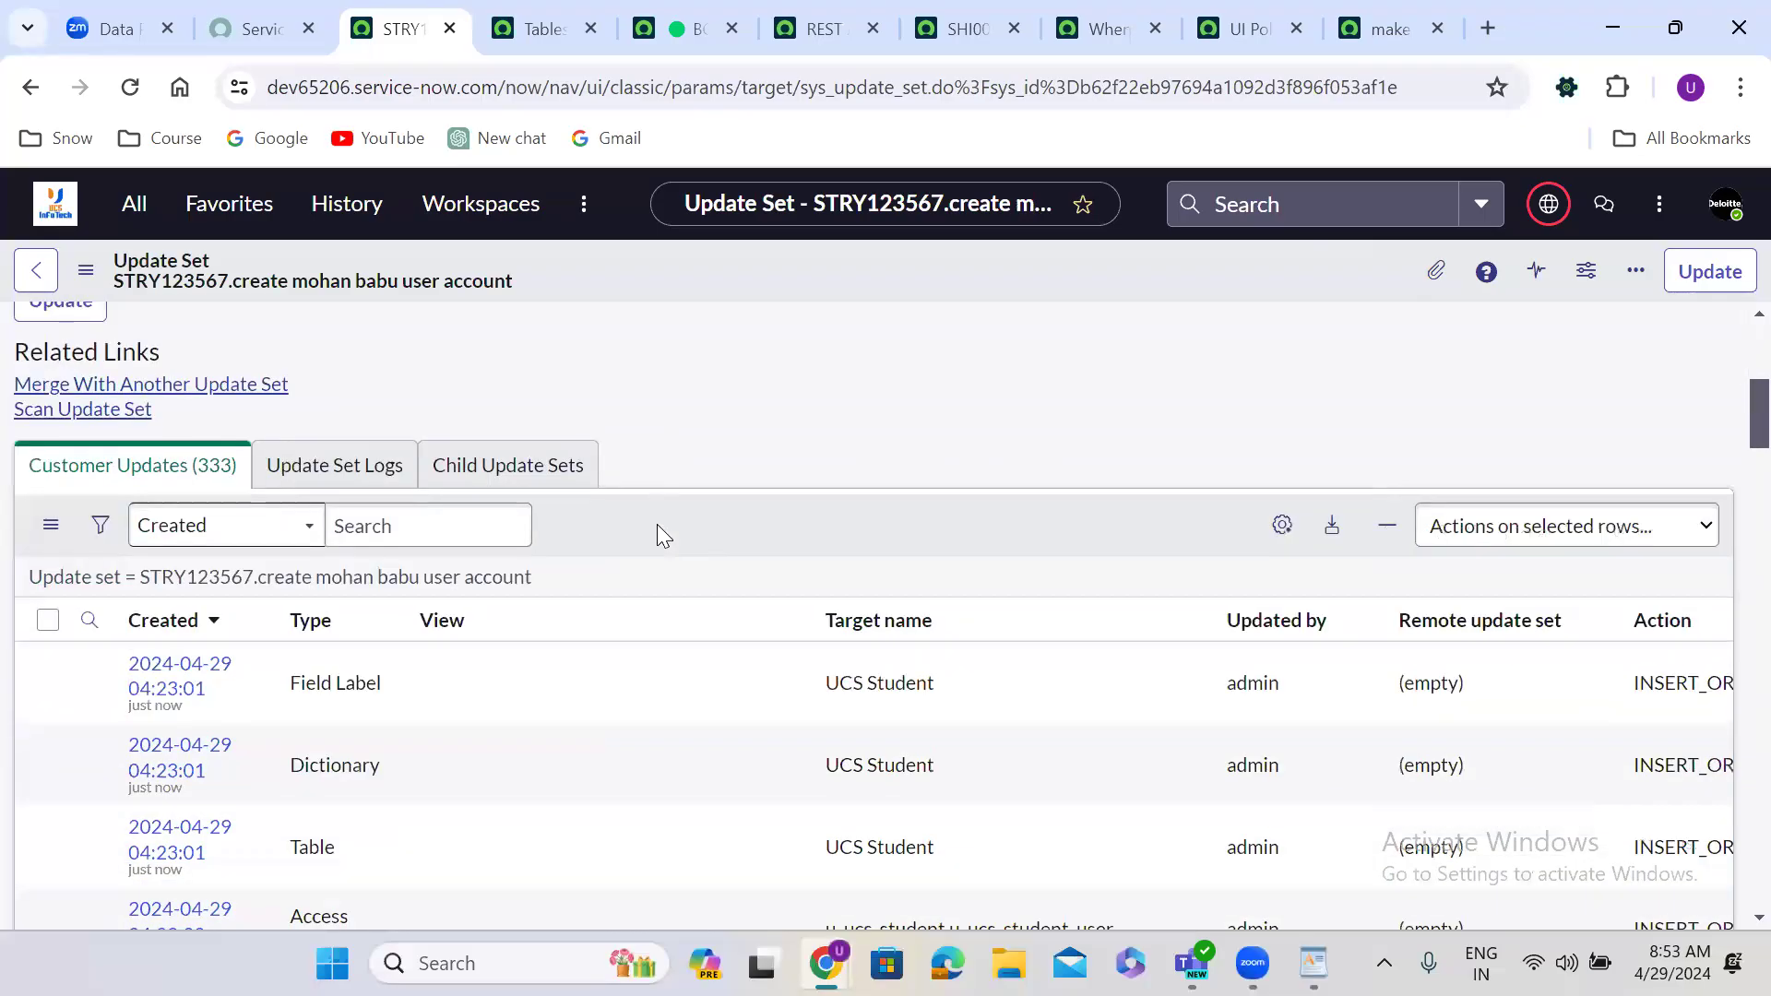
scroll(657, 524, "down", 3)
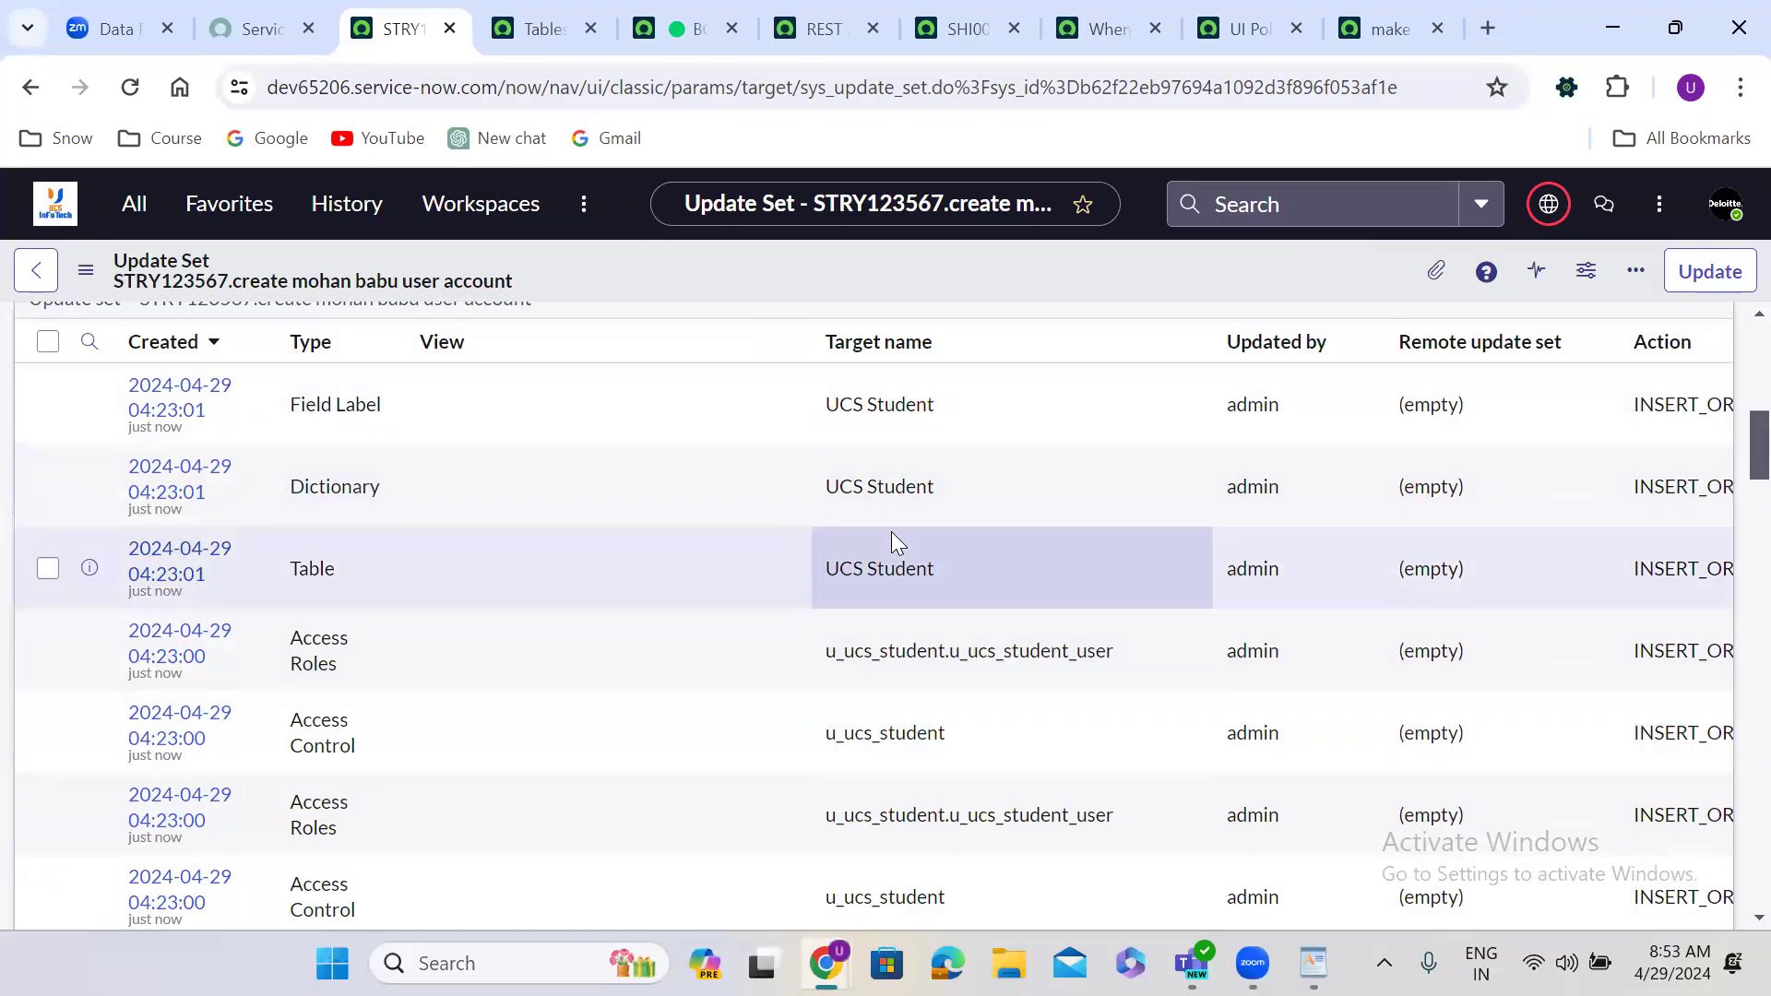
scroll(891, 532, "up", 1)
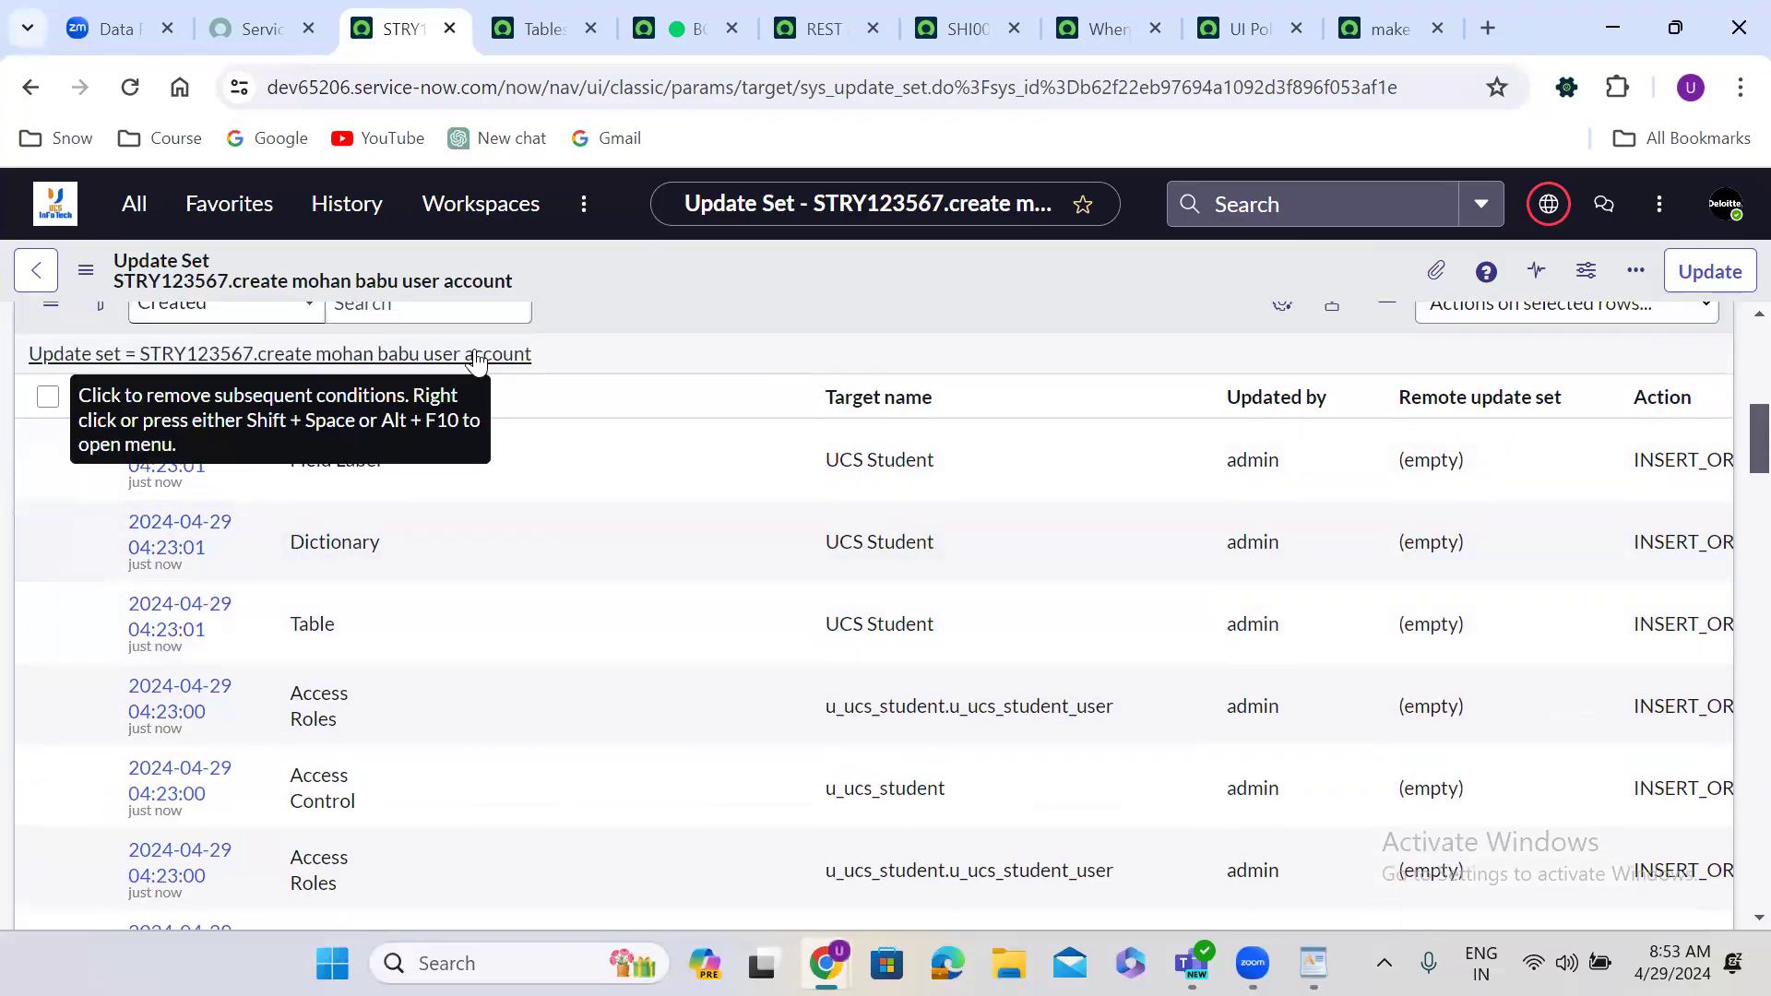
Step: Open the current update set's Customer Updates list in a new browser tab and look through its entries
right_click(476, 360)
left_click(515, 259)
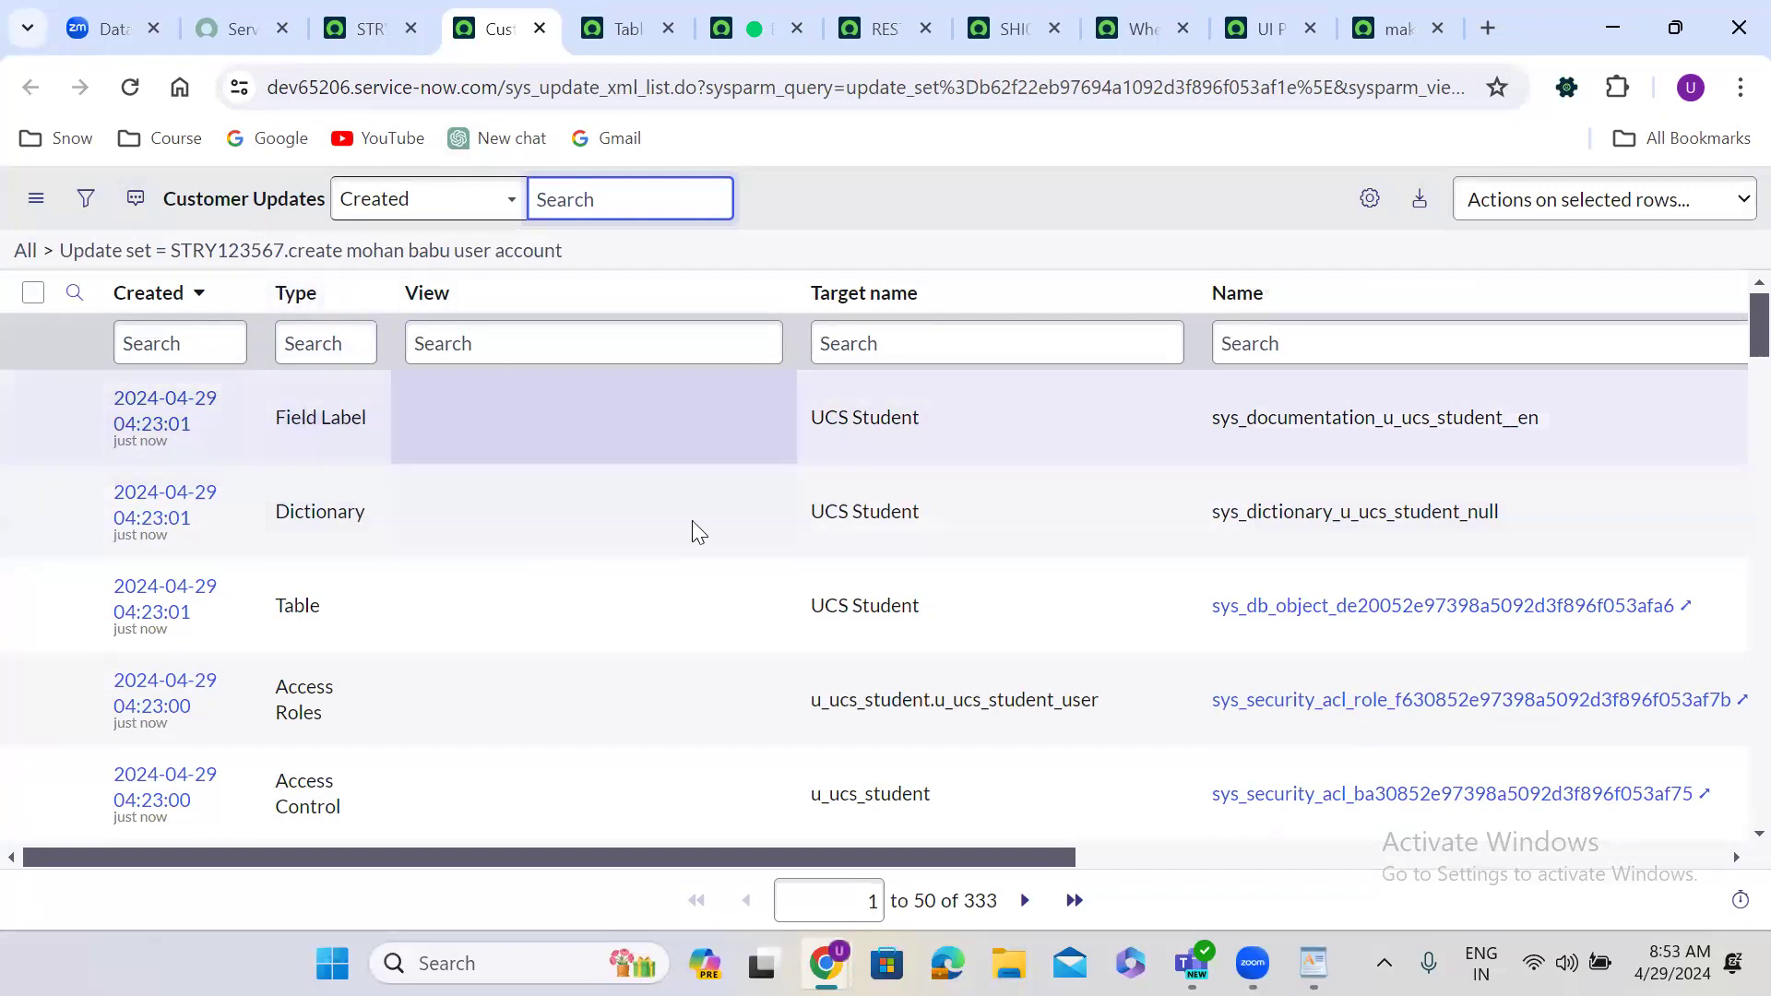
scroll(1730, 406, "down", 5)
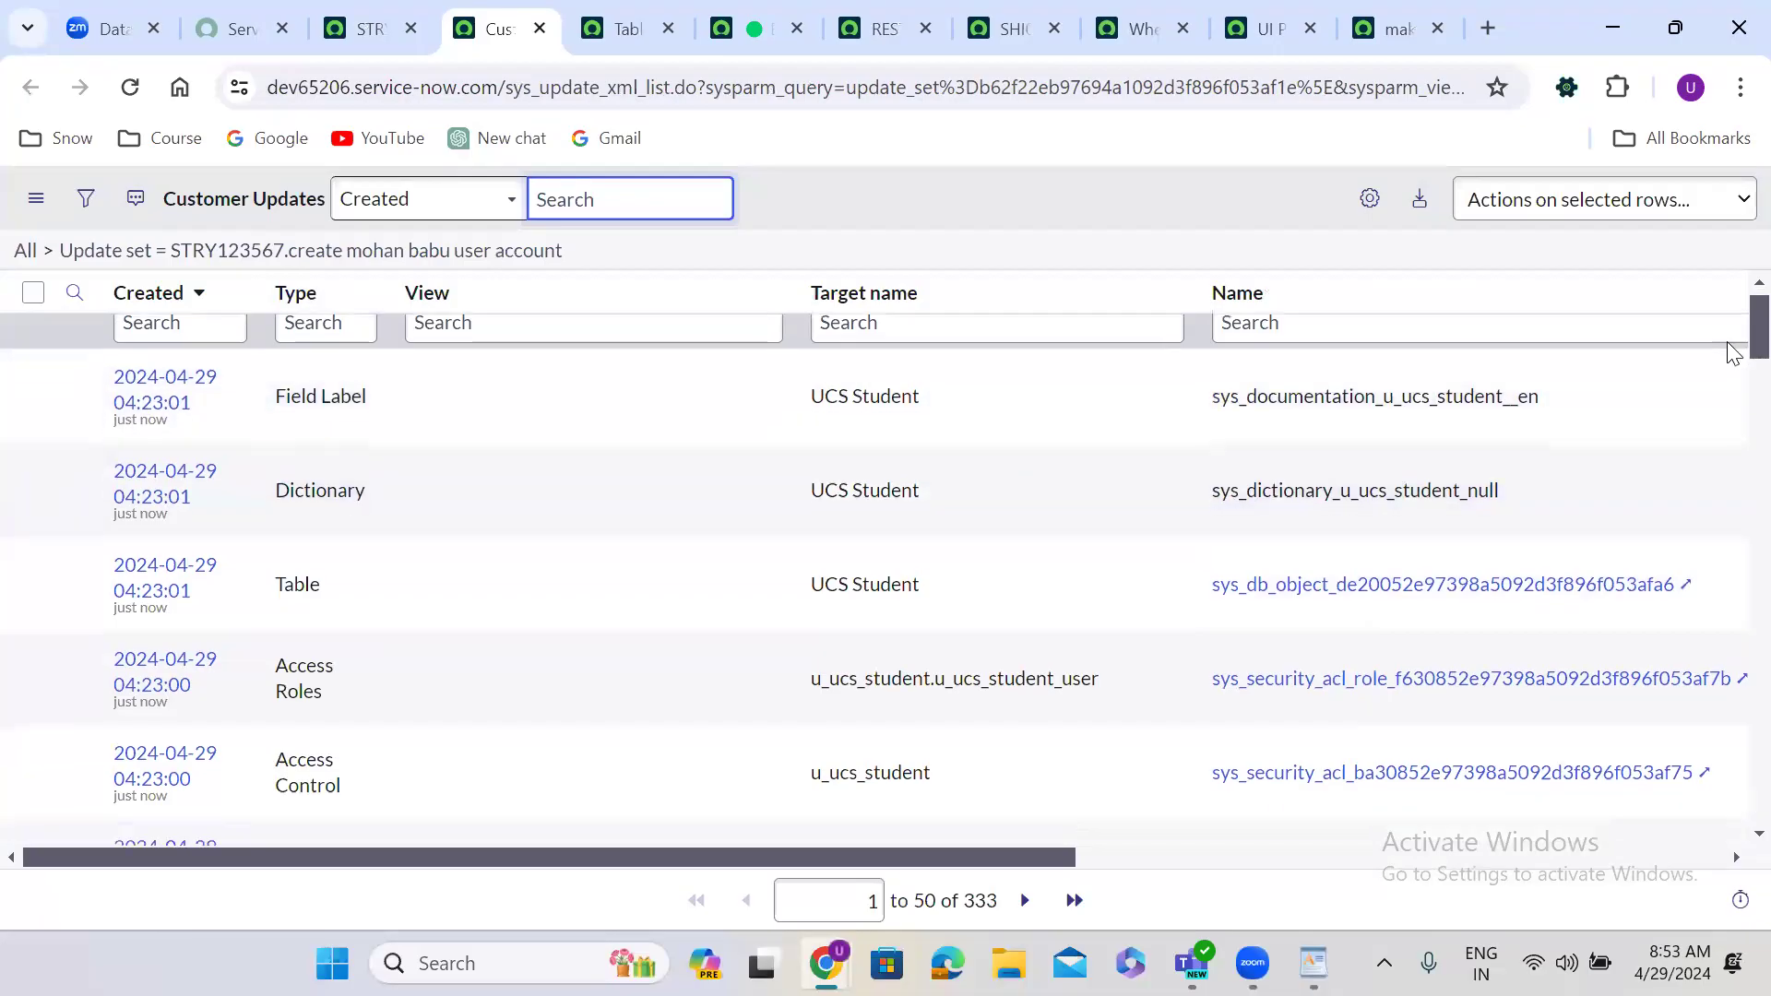
scroll(1731, 431, "down", 3)
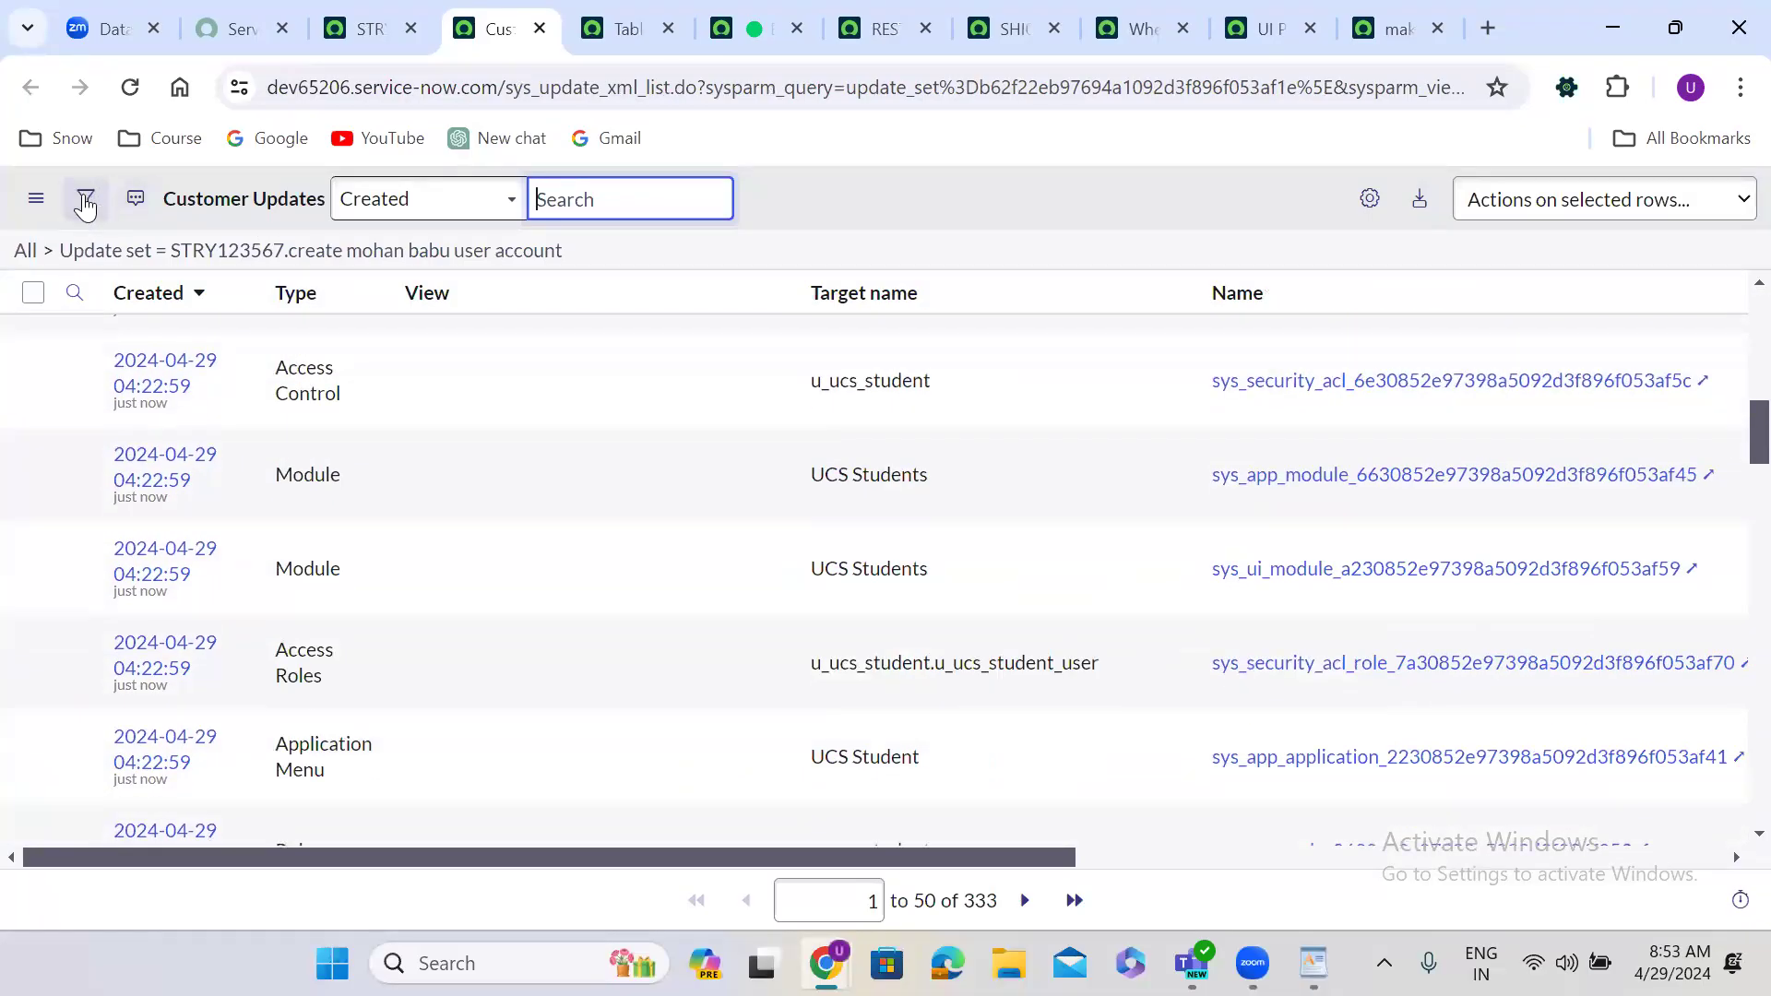
Step: Add the filter condition Created on Last 15 minutes to the Customer Updates list and run it
left_click(85, 201)
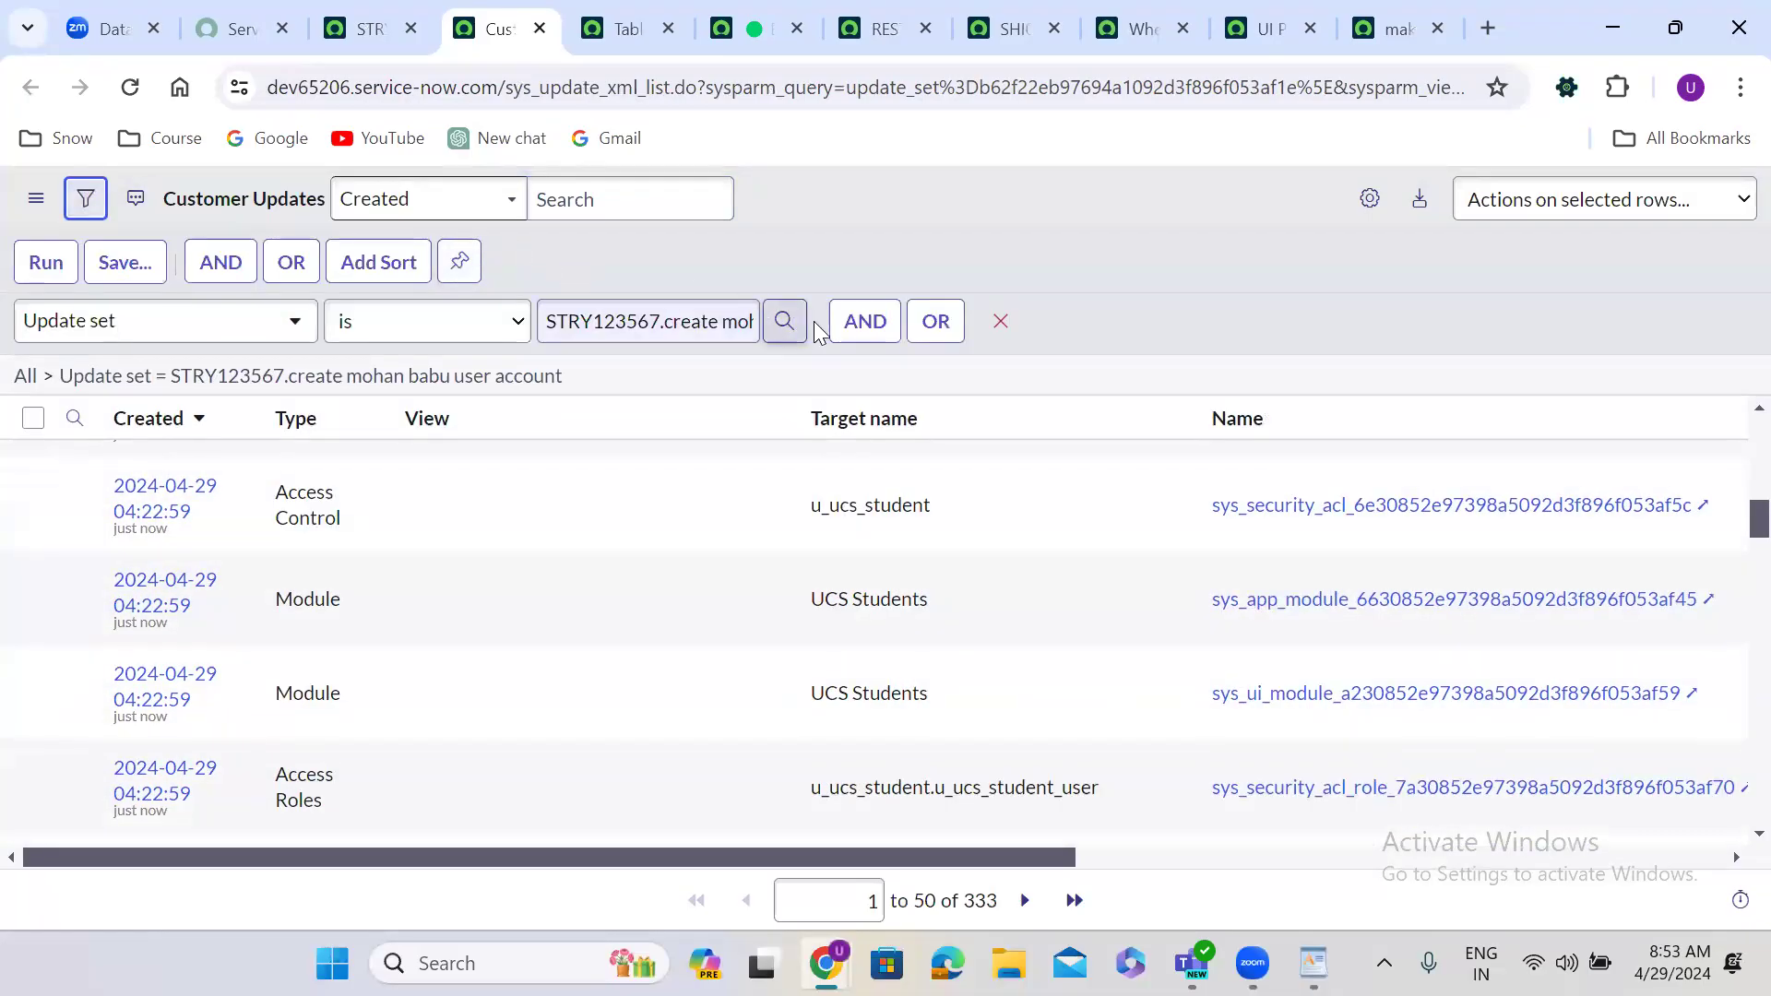
left_click(868, 332)
left_click(159, 415)
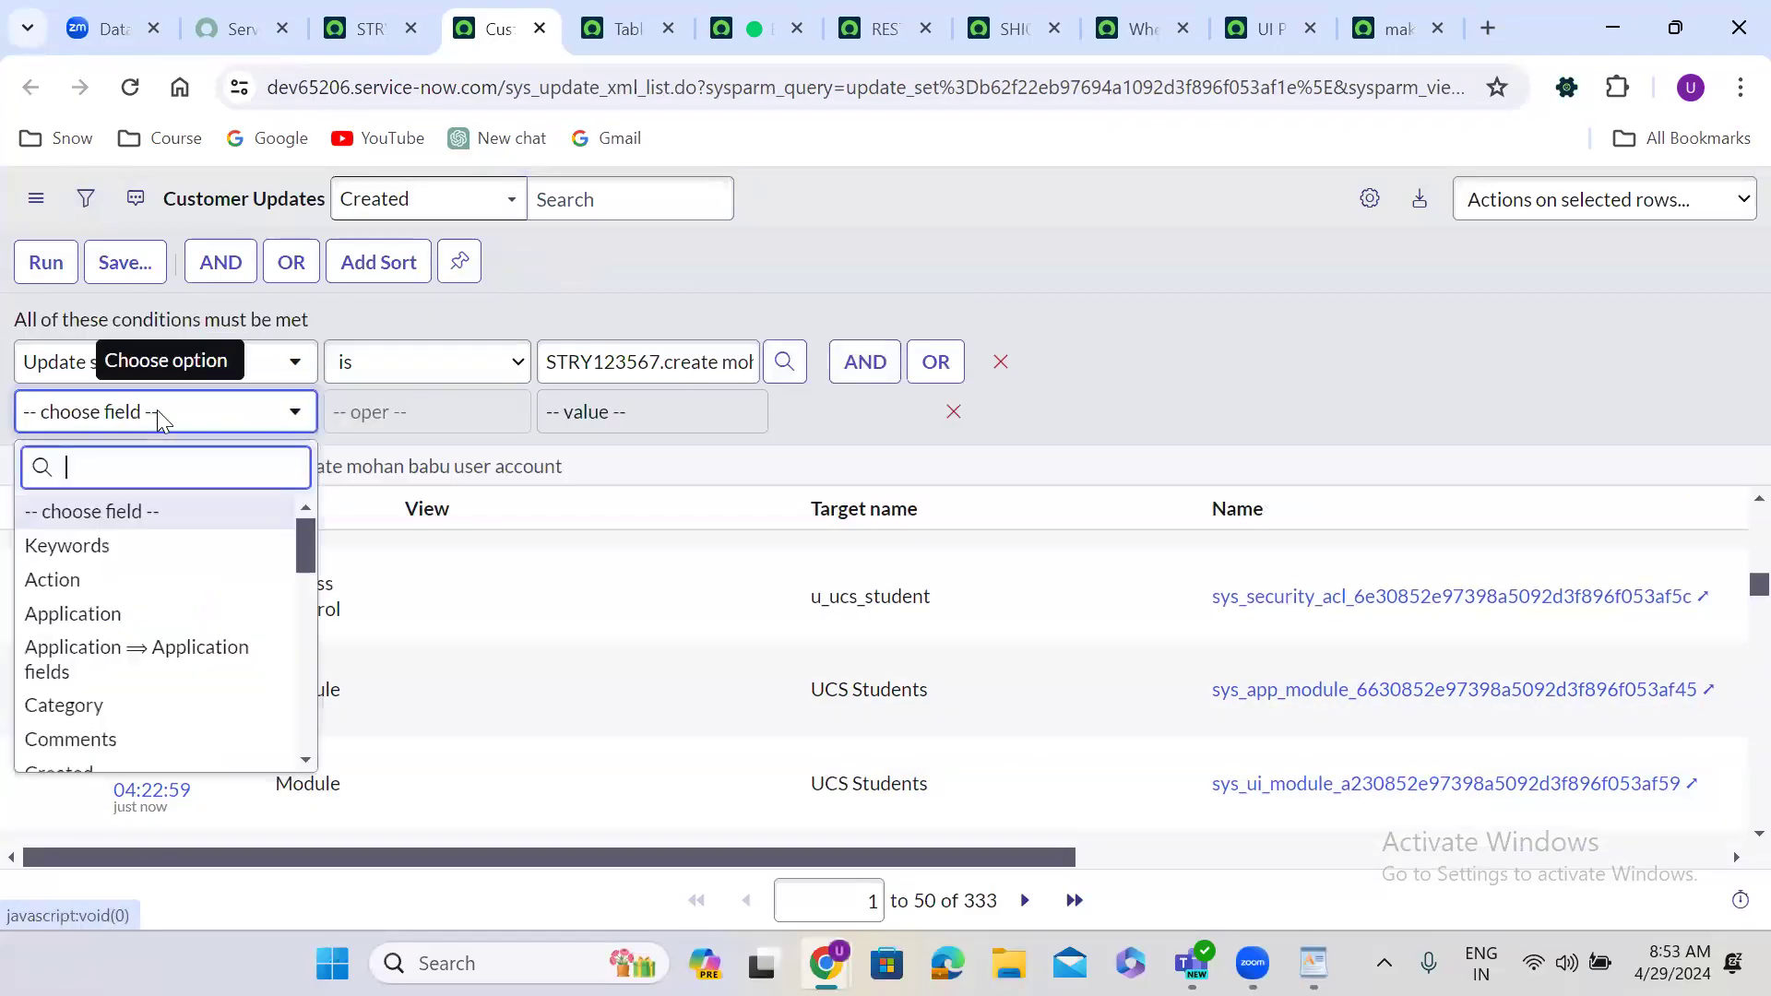
type("crea")
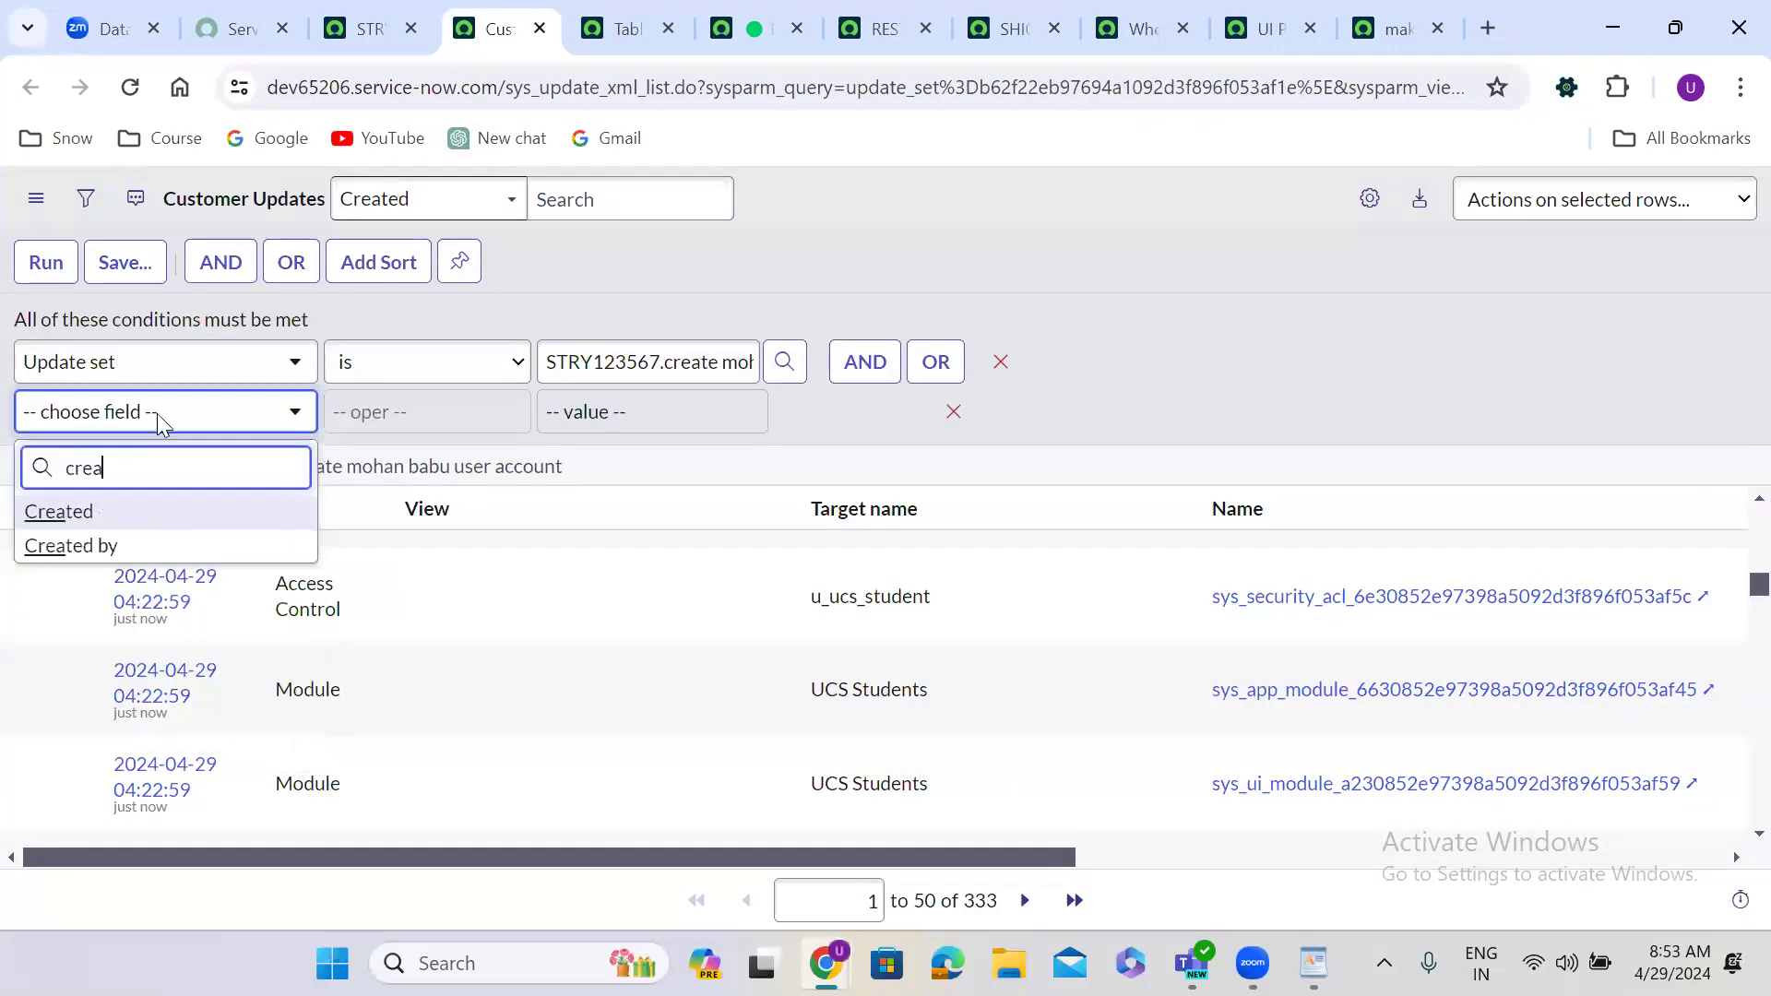
left_click(274, 517)
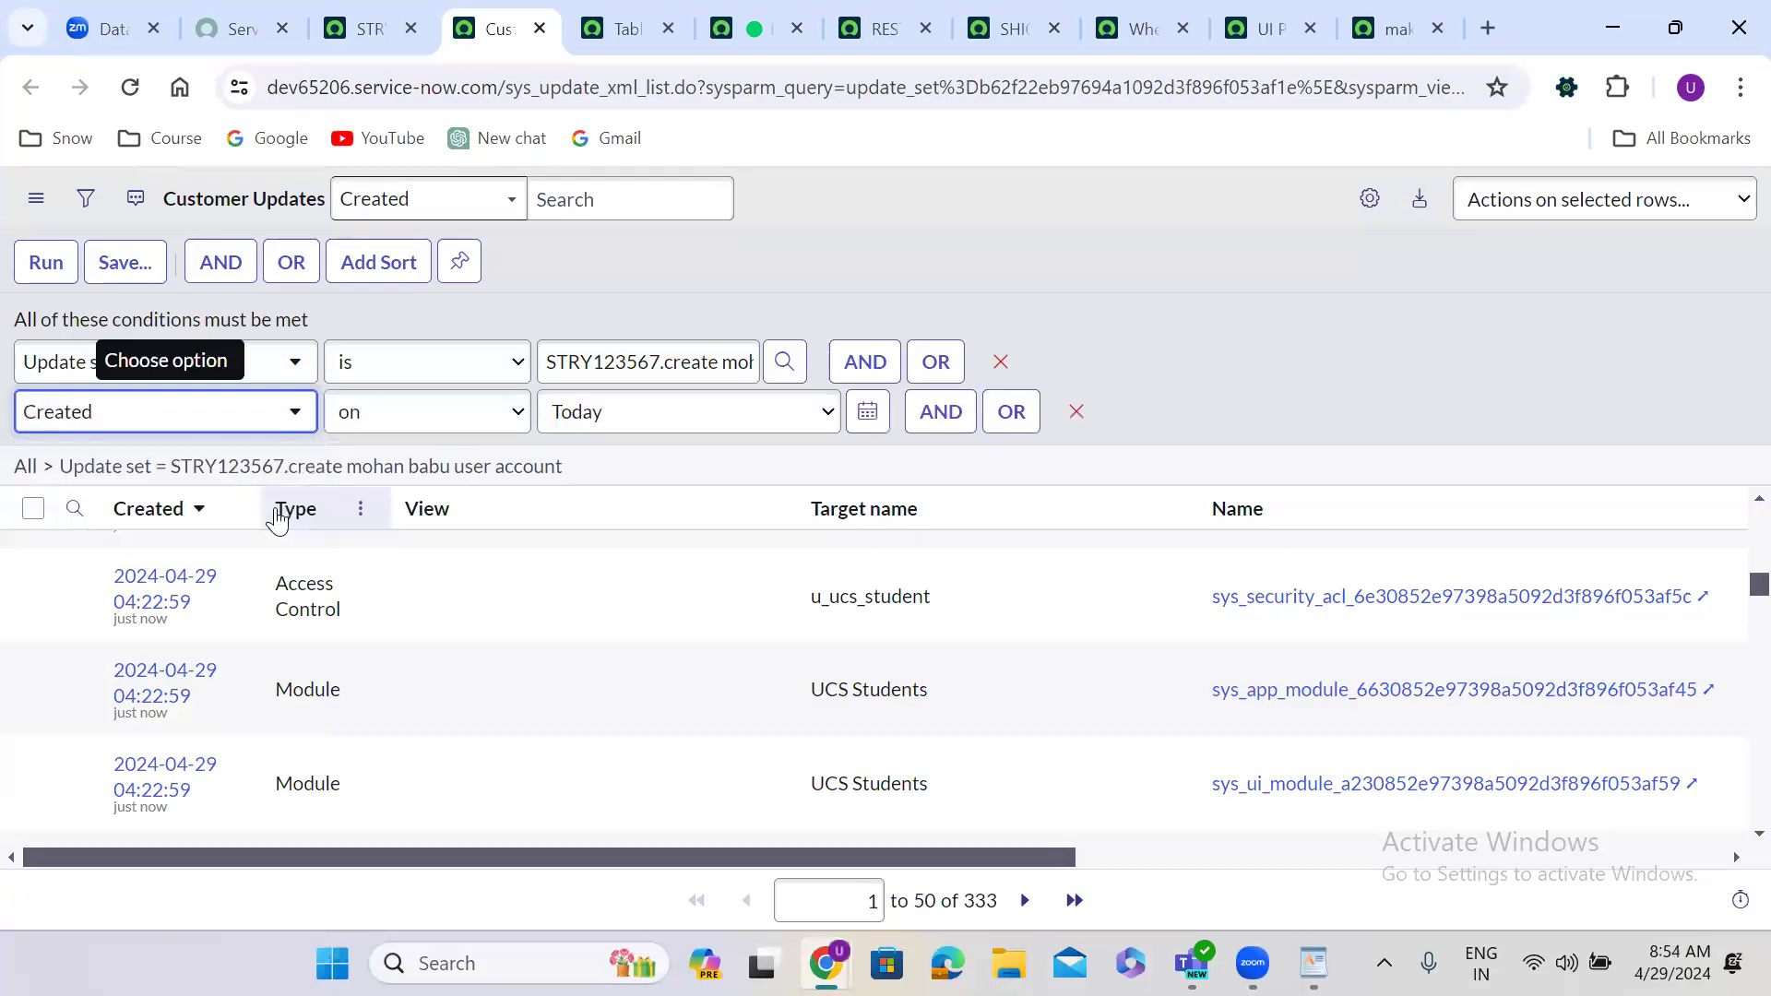
left_click(630, 434)
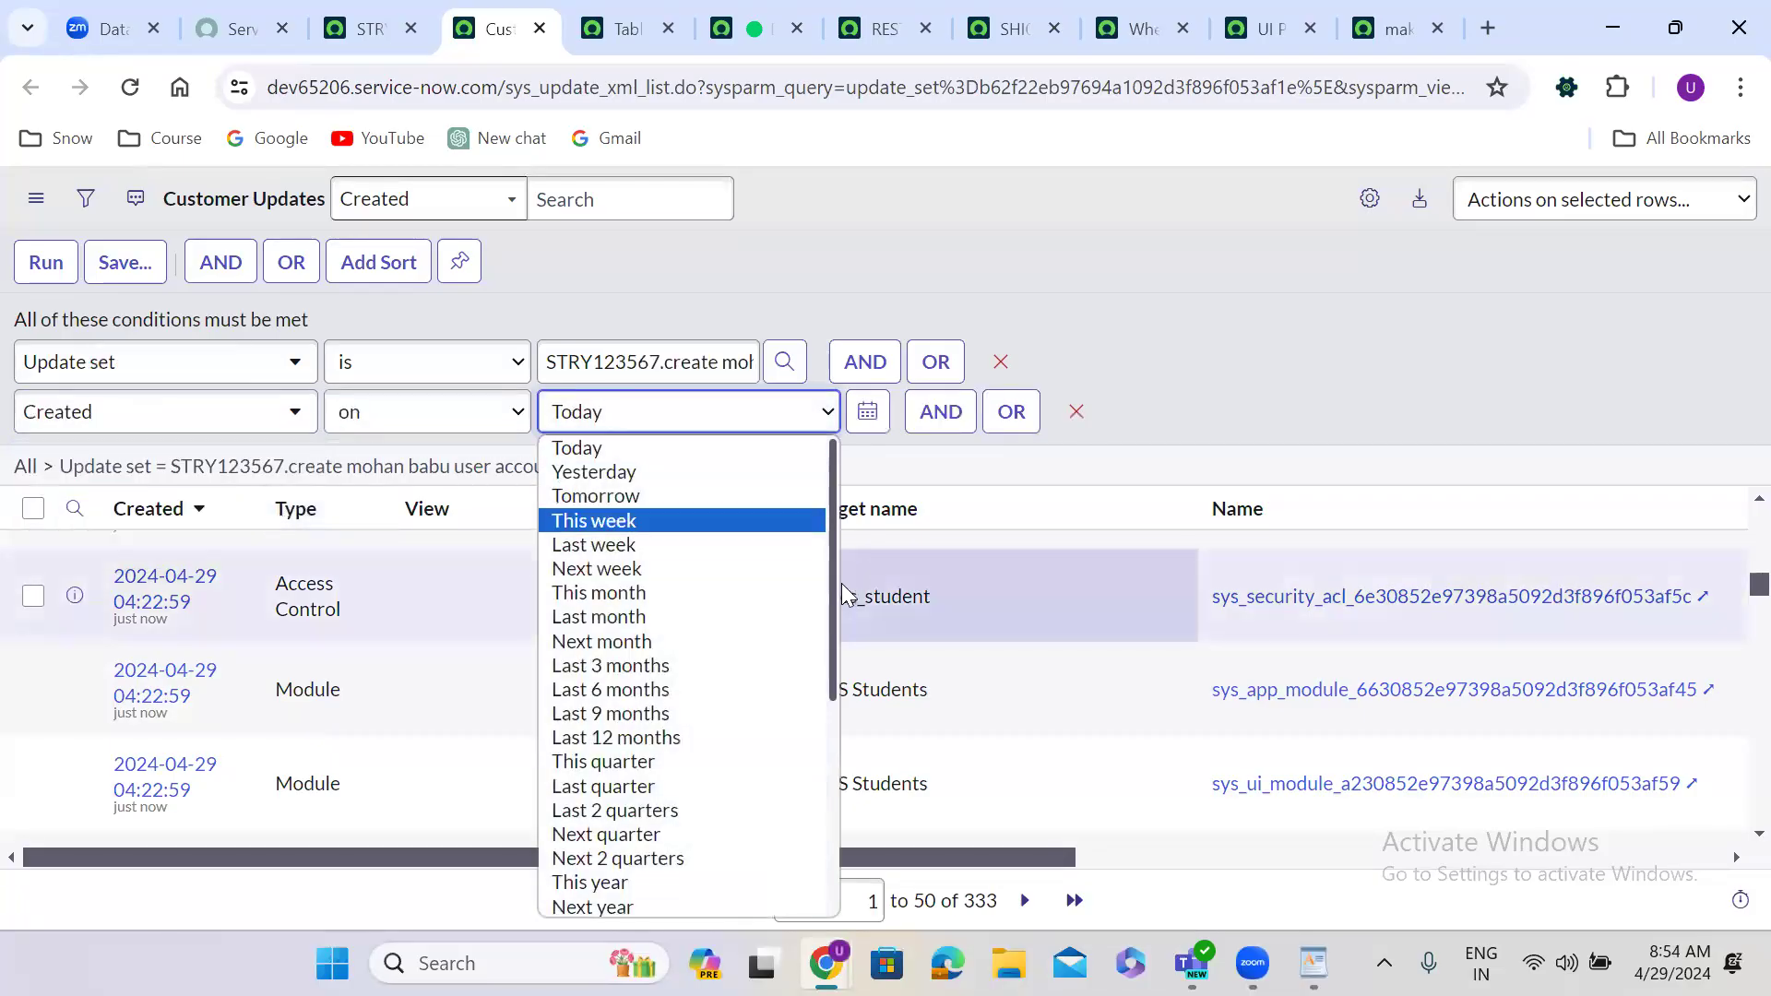
scroll(817, 692, "down", 5)
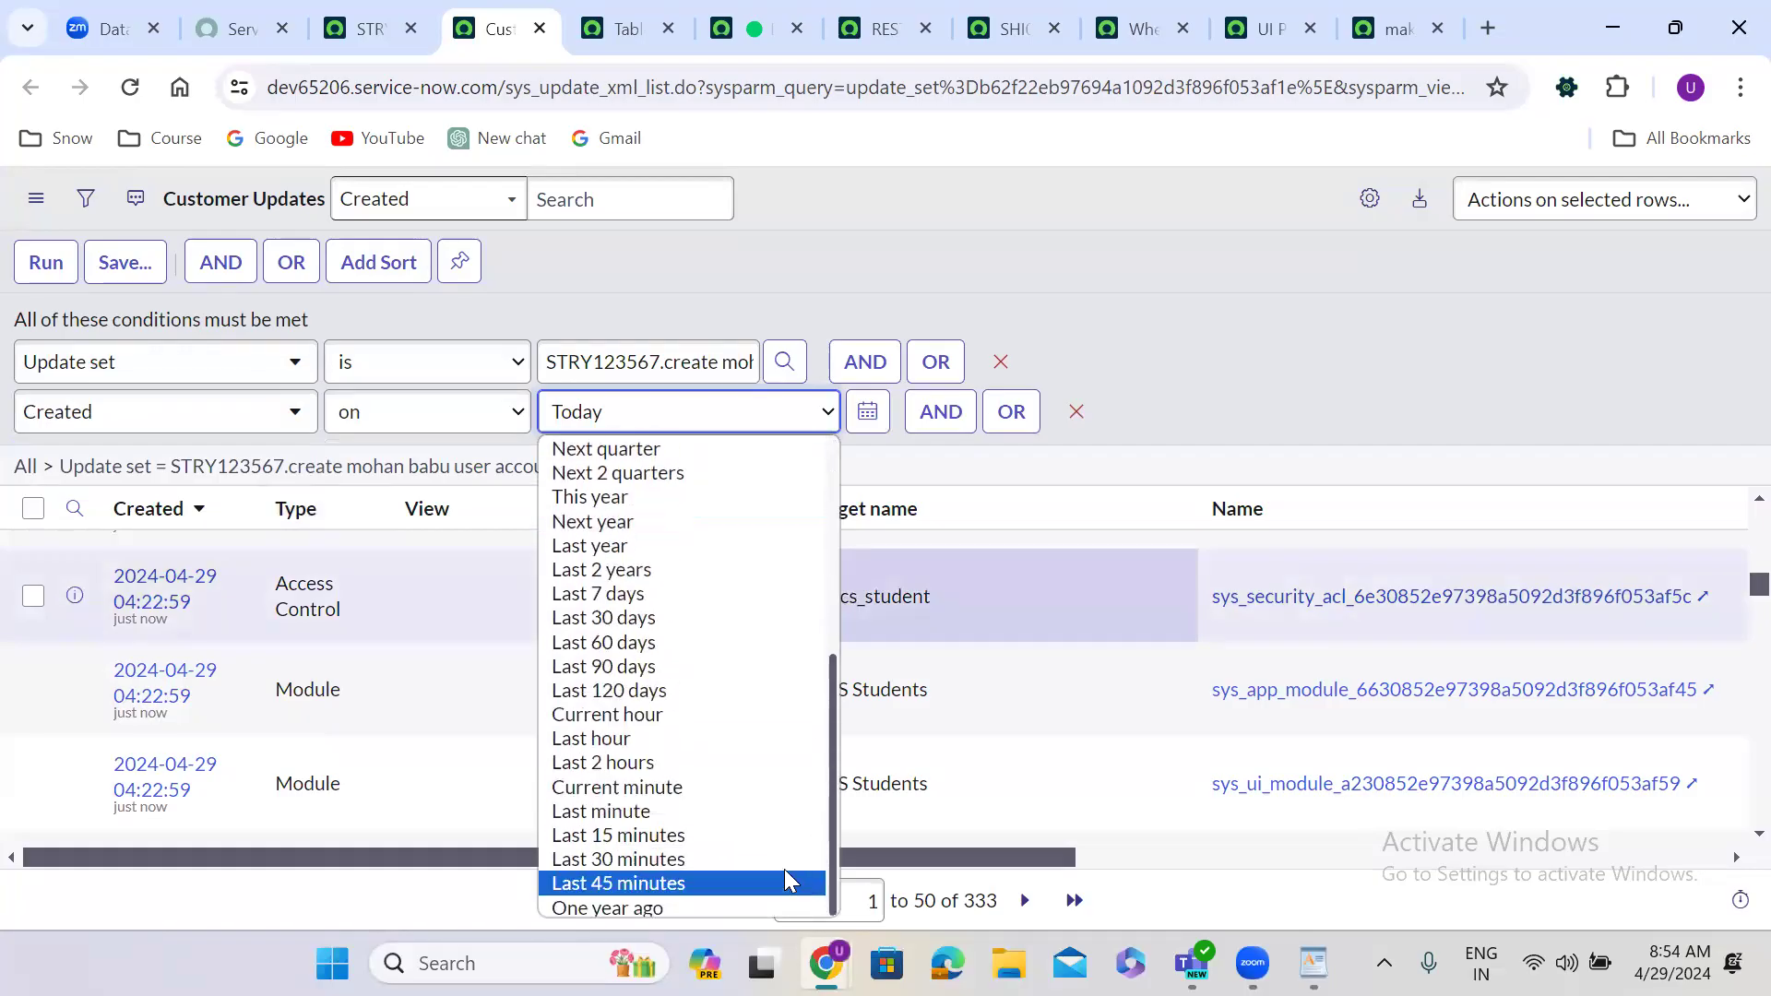
left_click(661, 835)
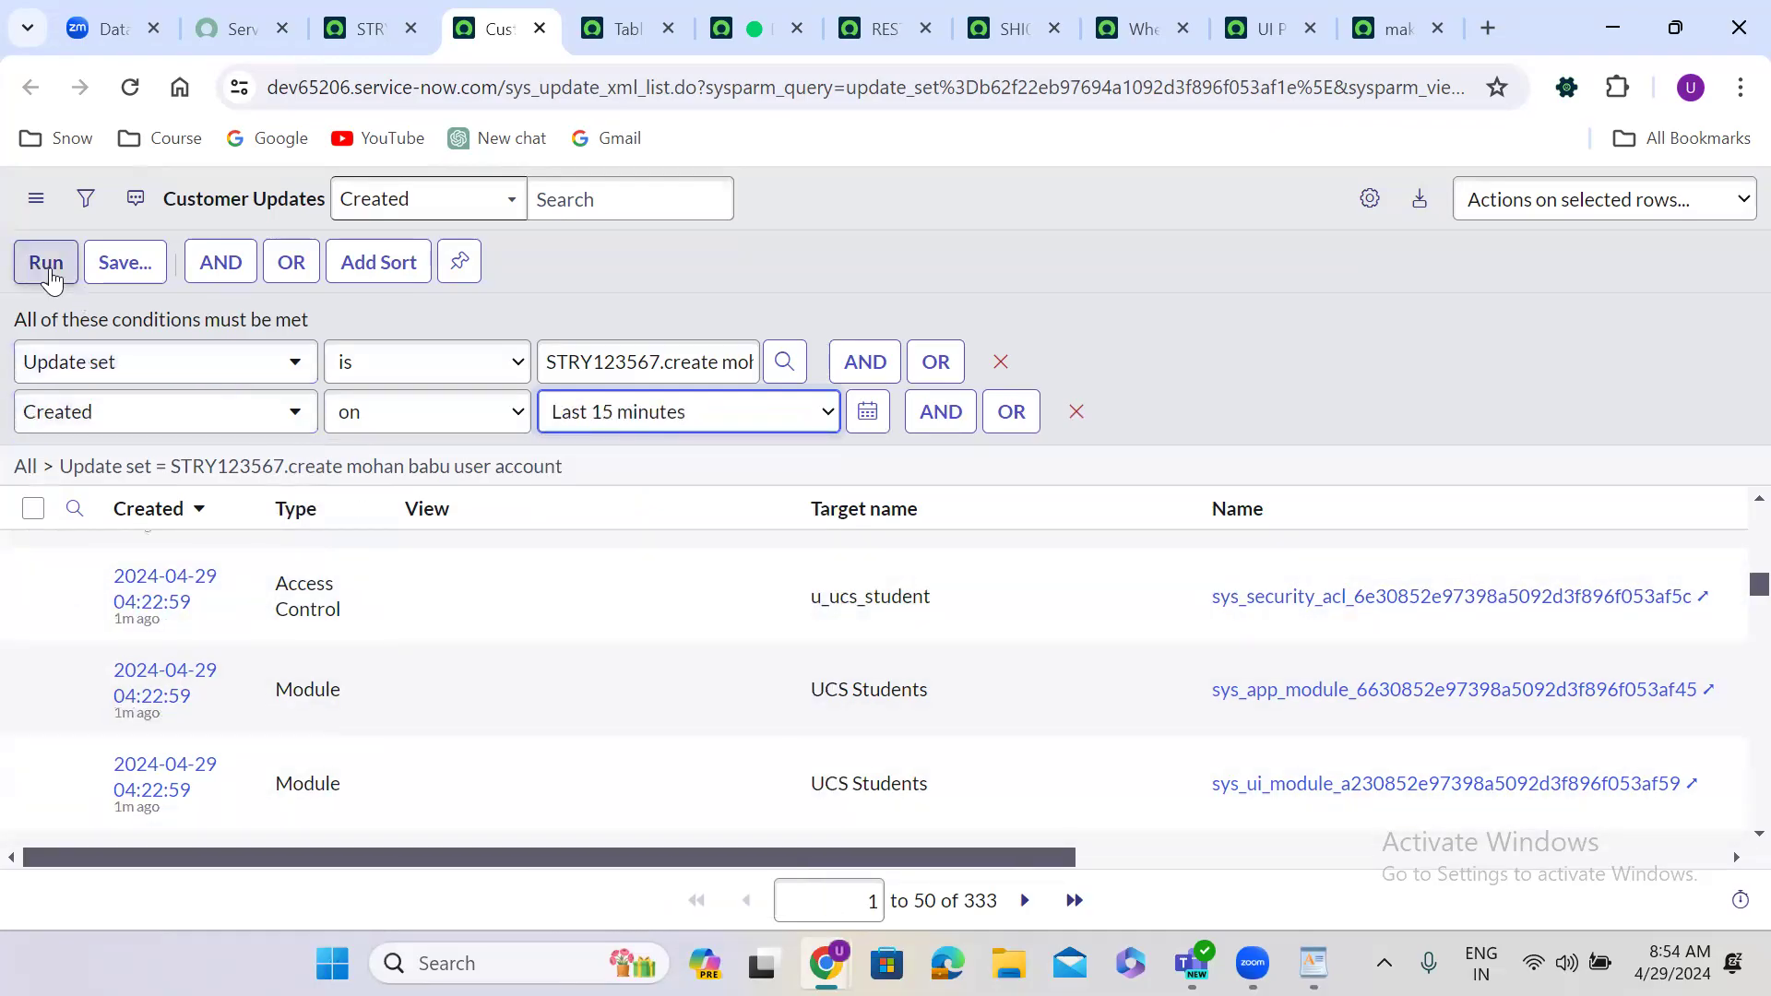
left_click(51, 277)
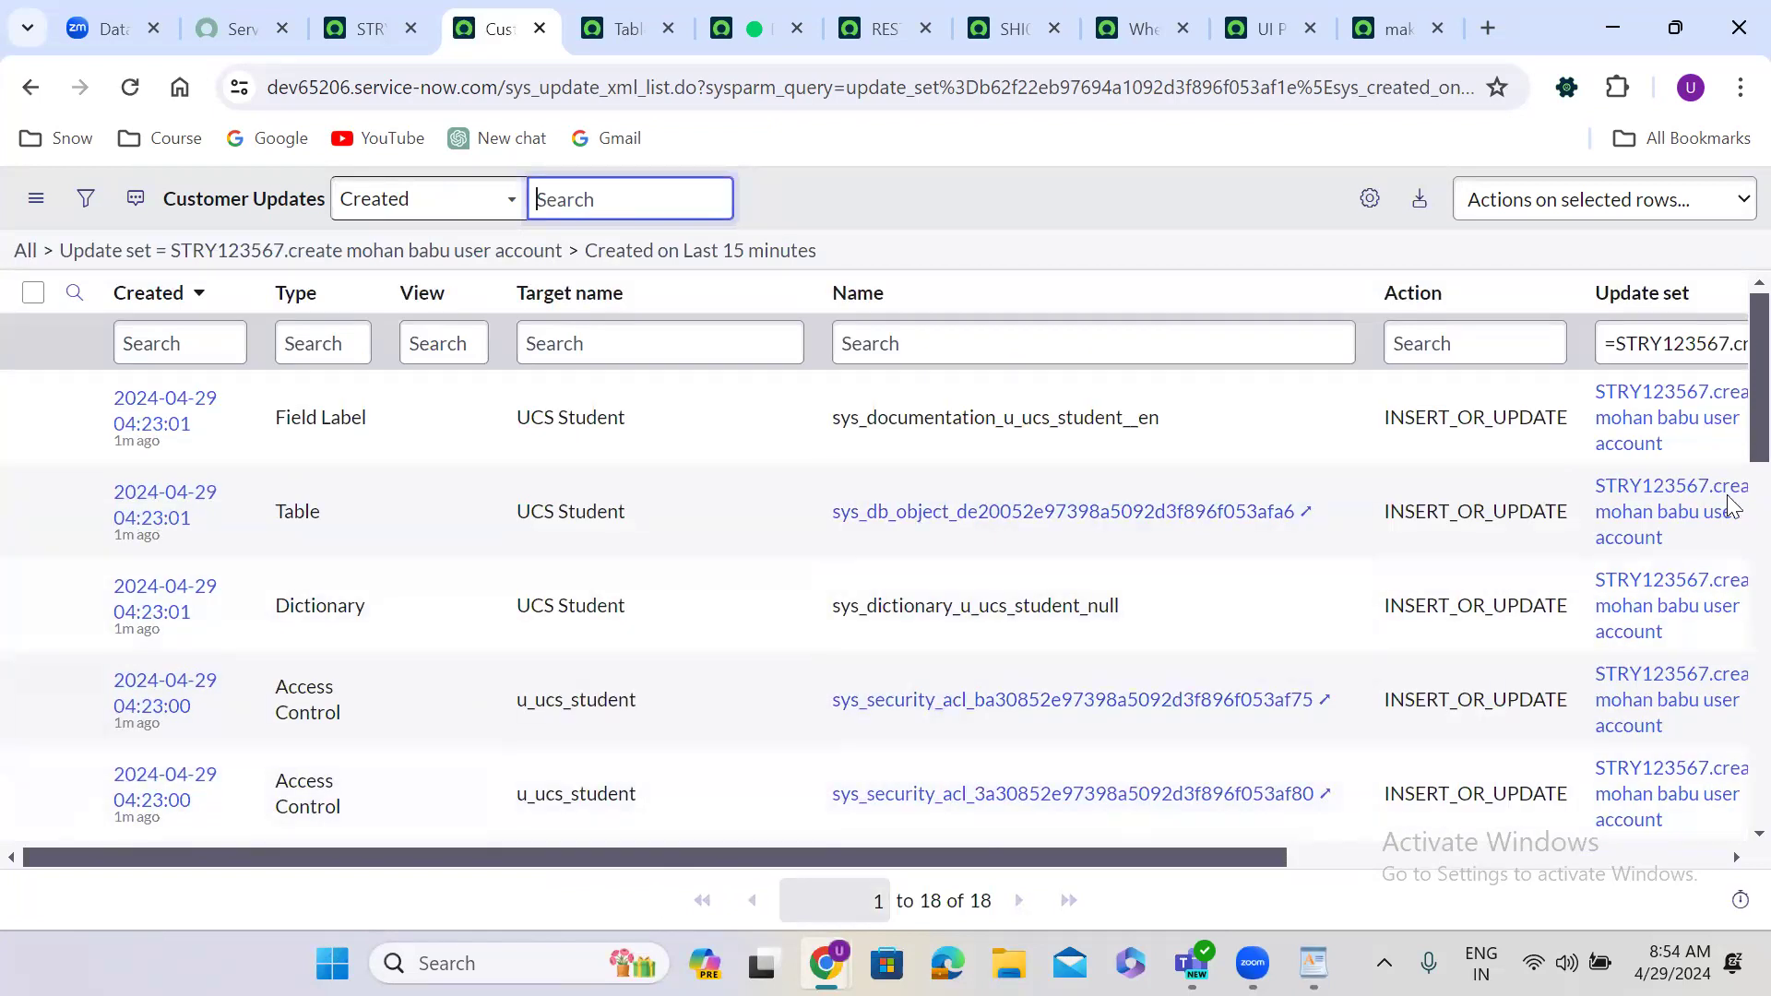
Step: Filter out the Created value of the u_close_notes Data Policy Rule entry from the Customer Updates list
scroll(1732, 599, "down", 9)
scroll(1732, 729, "down", 3)
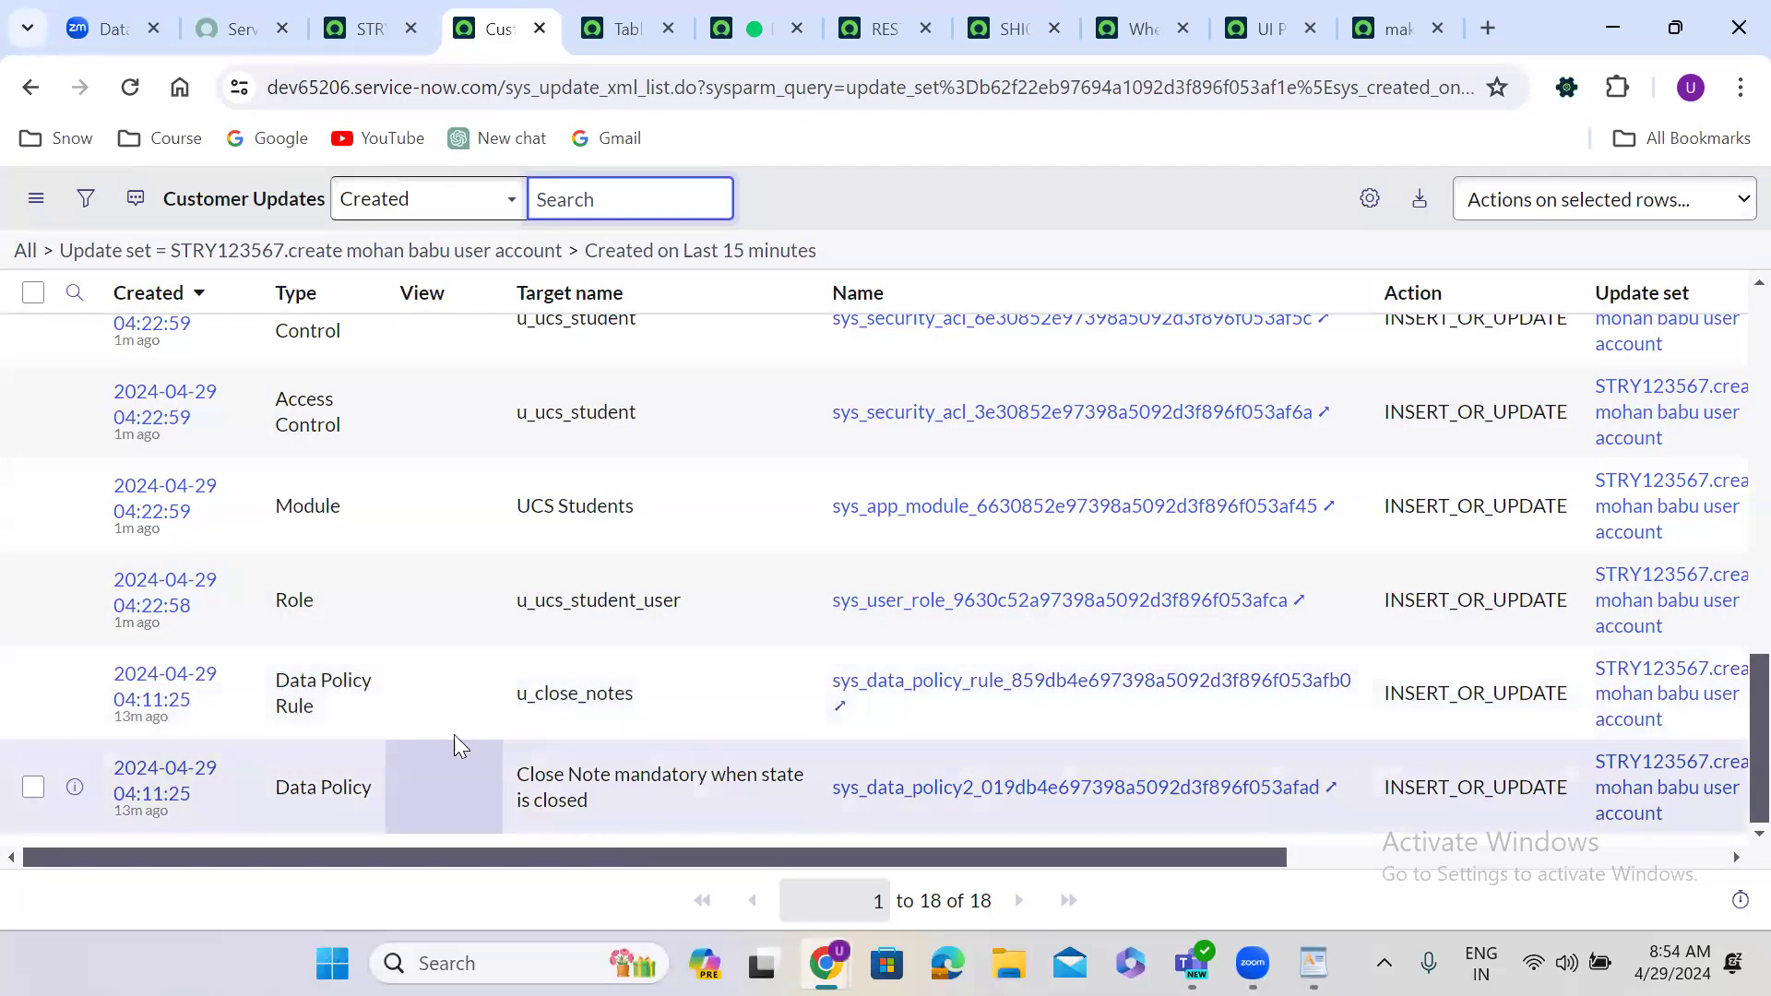
right_click(172, 685)
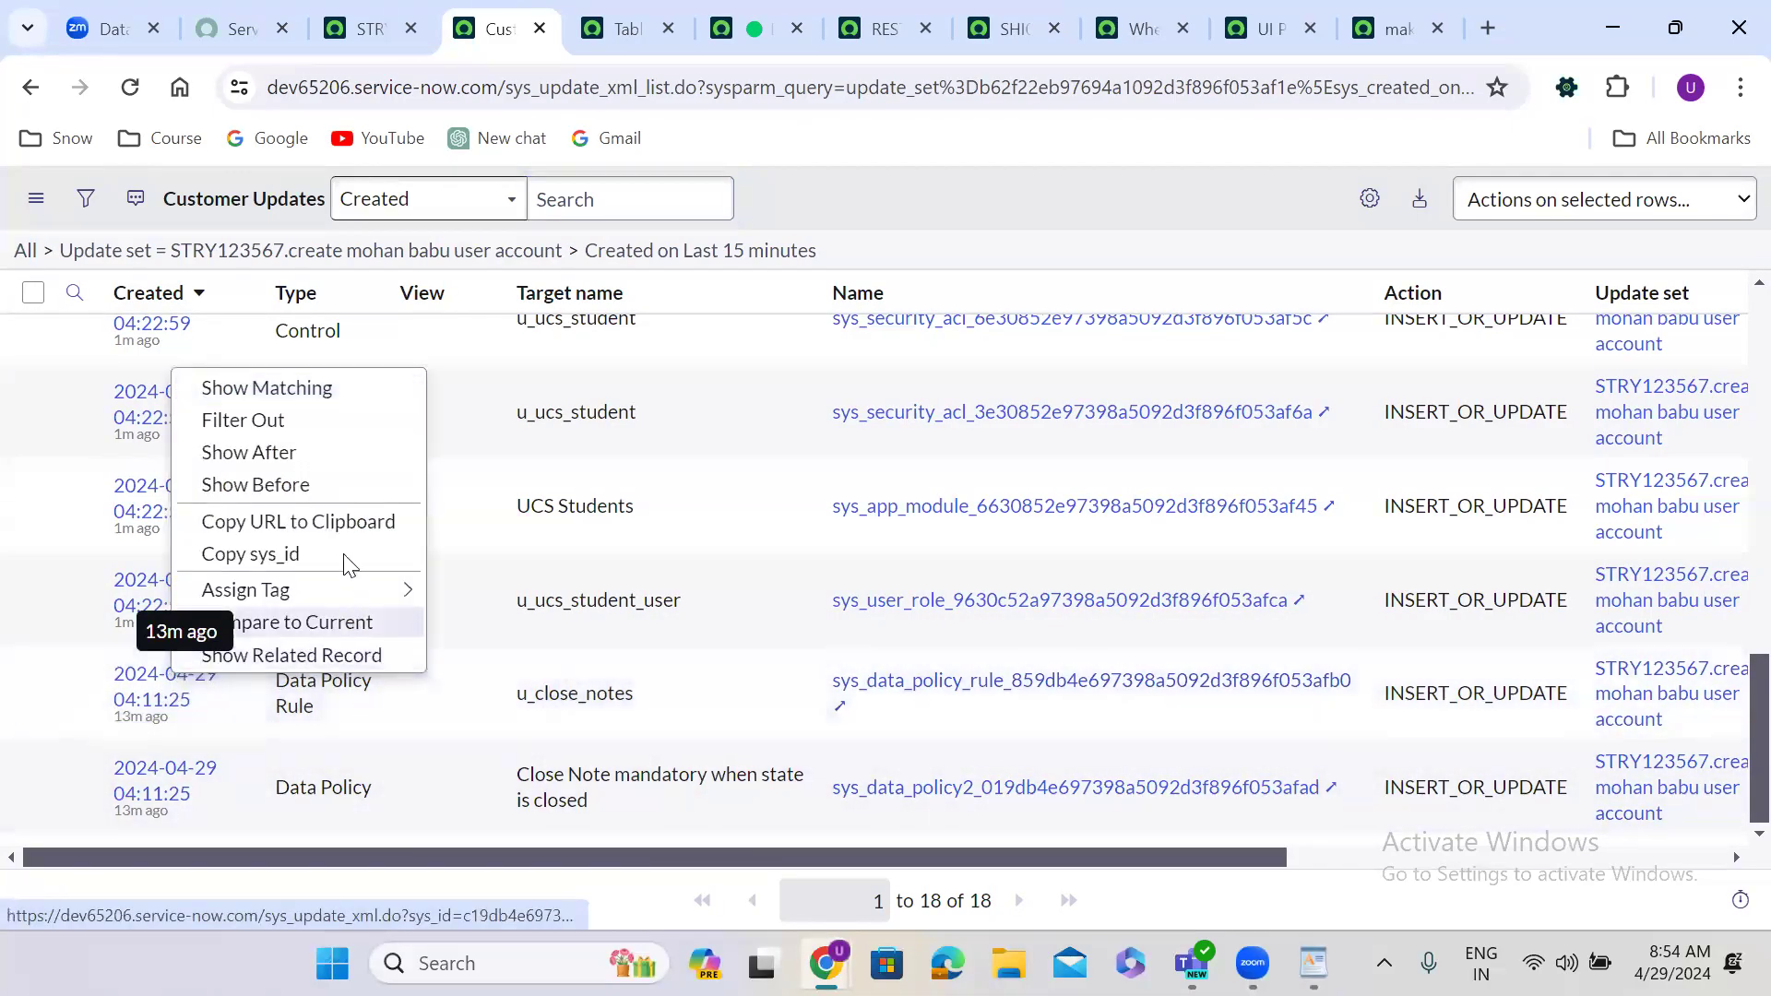
left_click(253, 421)
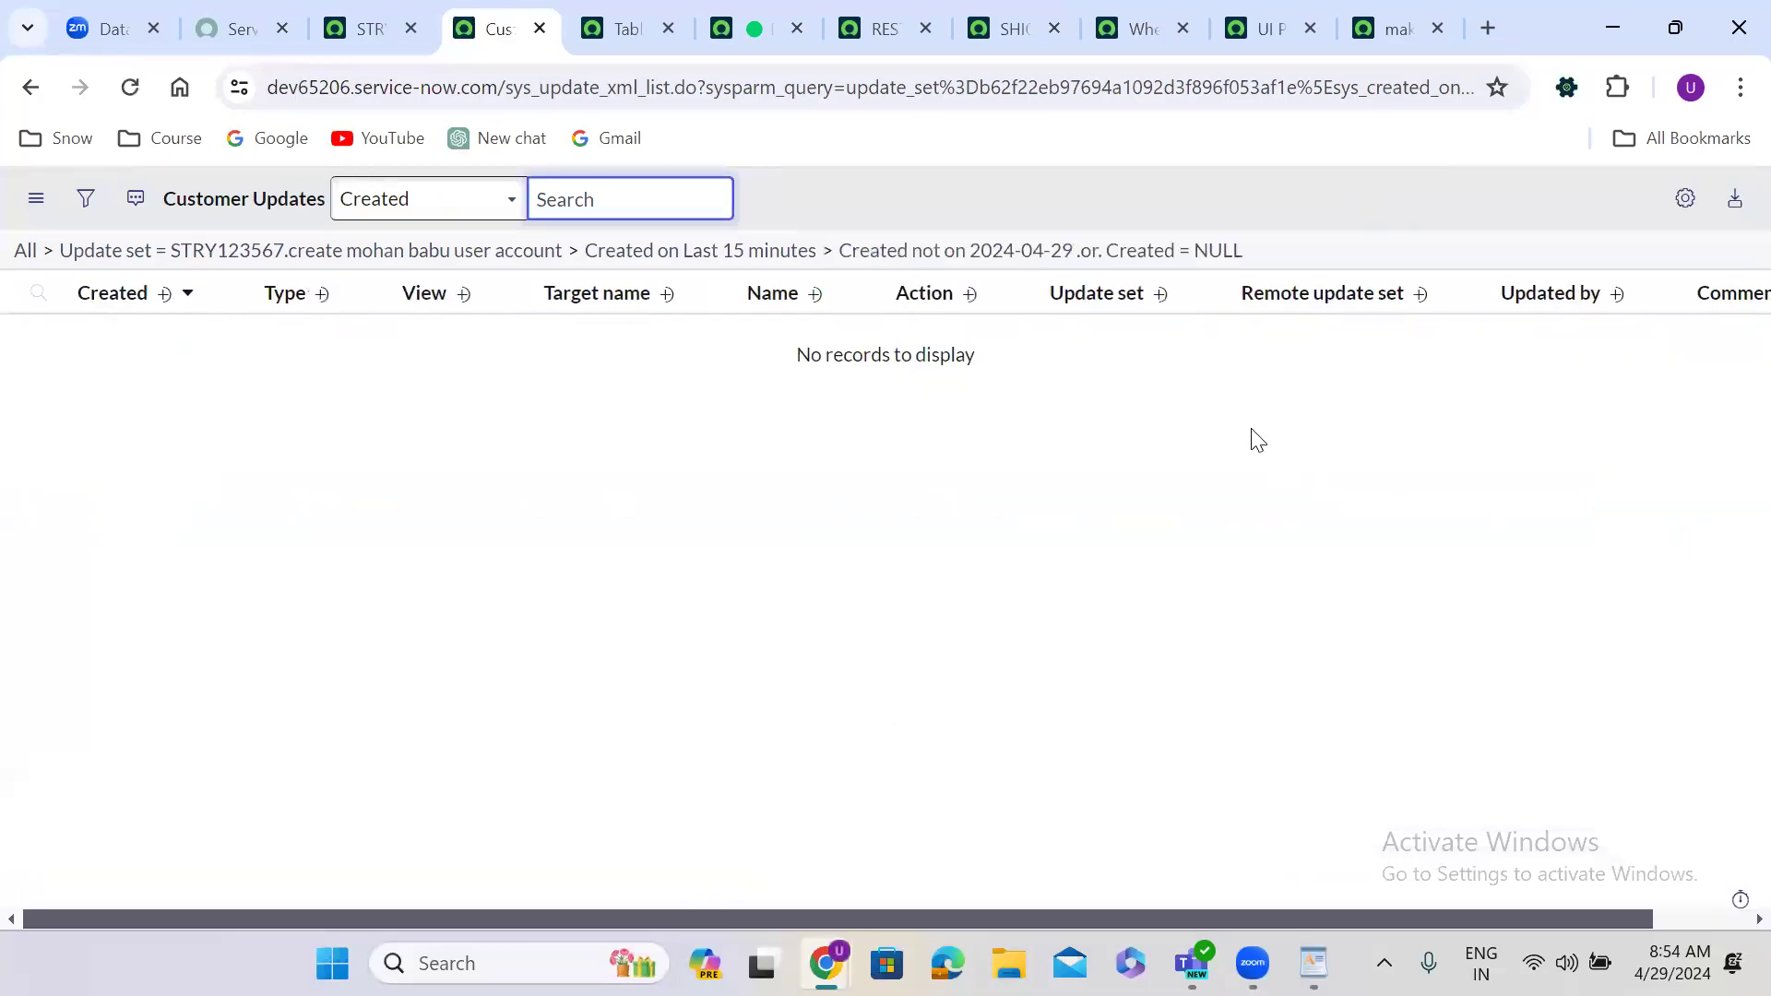
Step: Return the Customer Updates list to the Created on Last 15 minutes filter and filter out entries of type Data Policy Rule
left_click(784, 257)
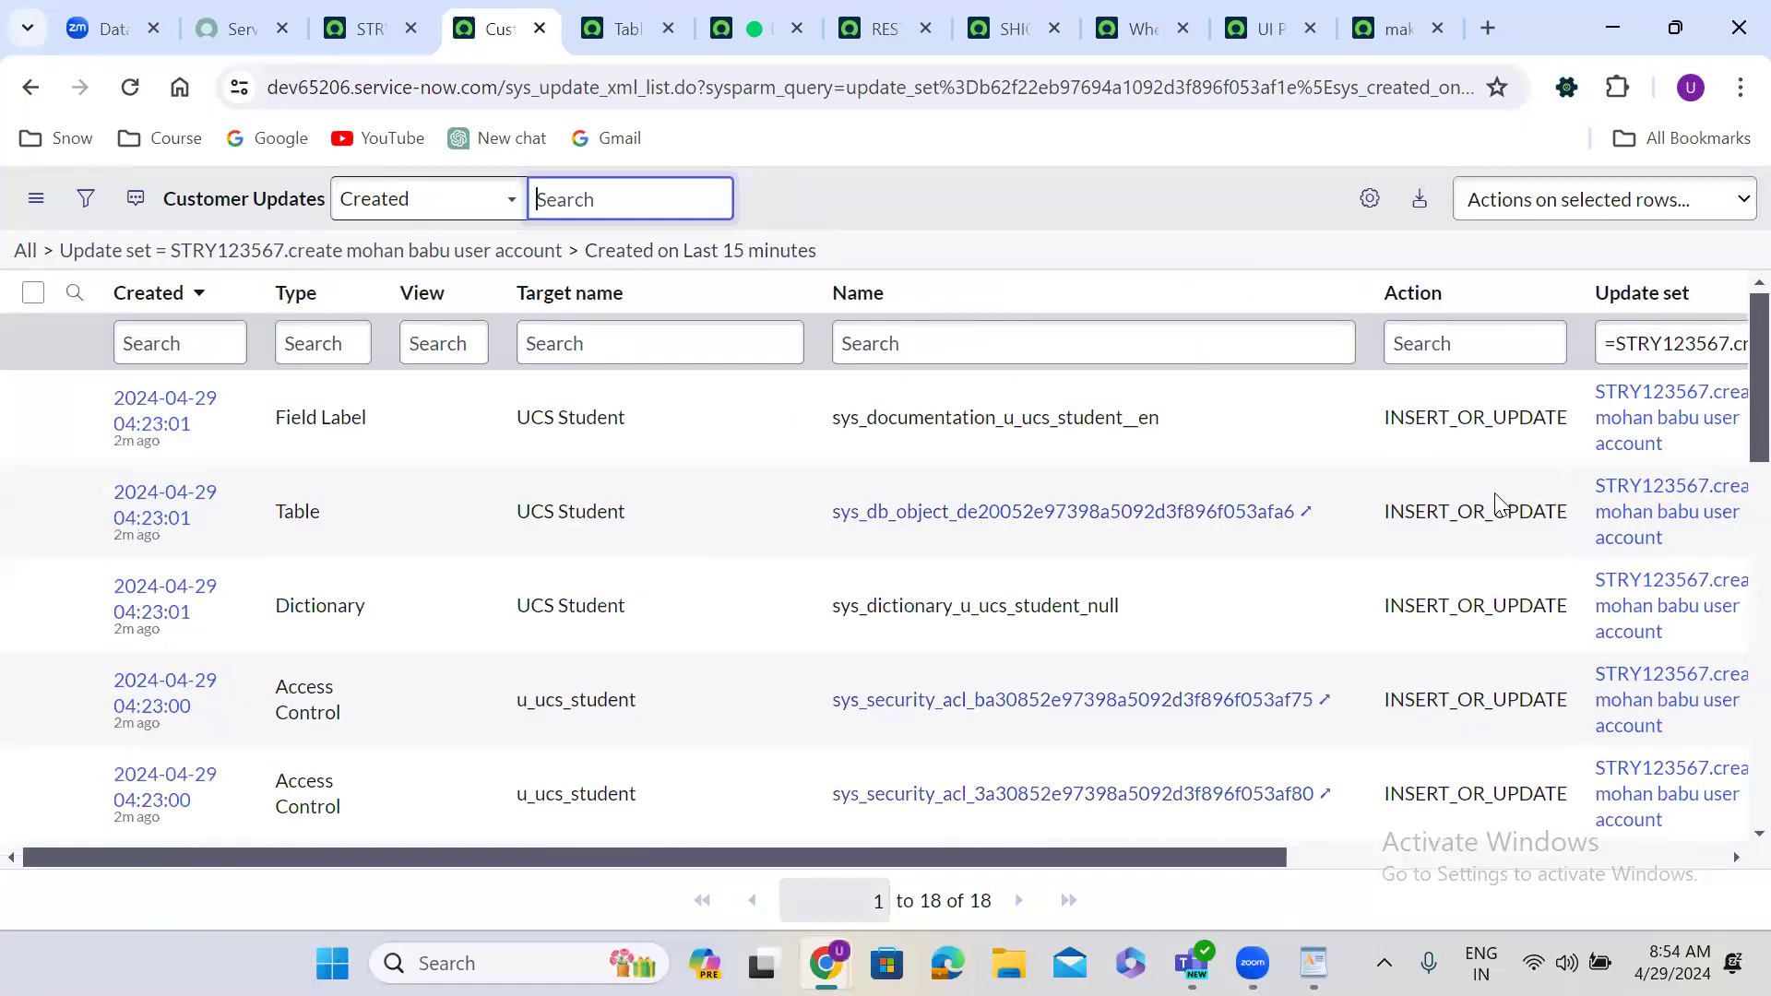
scroll(1660, 646, "down", 5)
scroll(1725, 728, "down", 5)
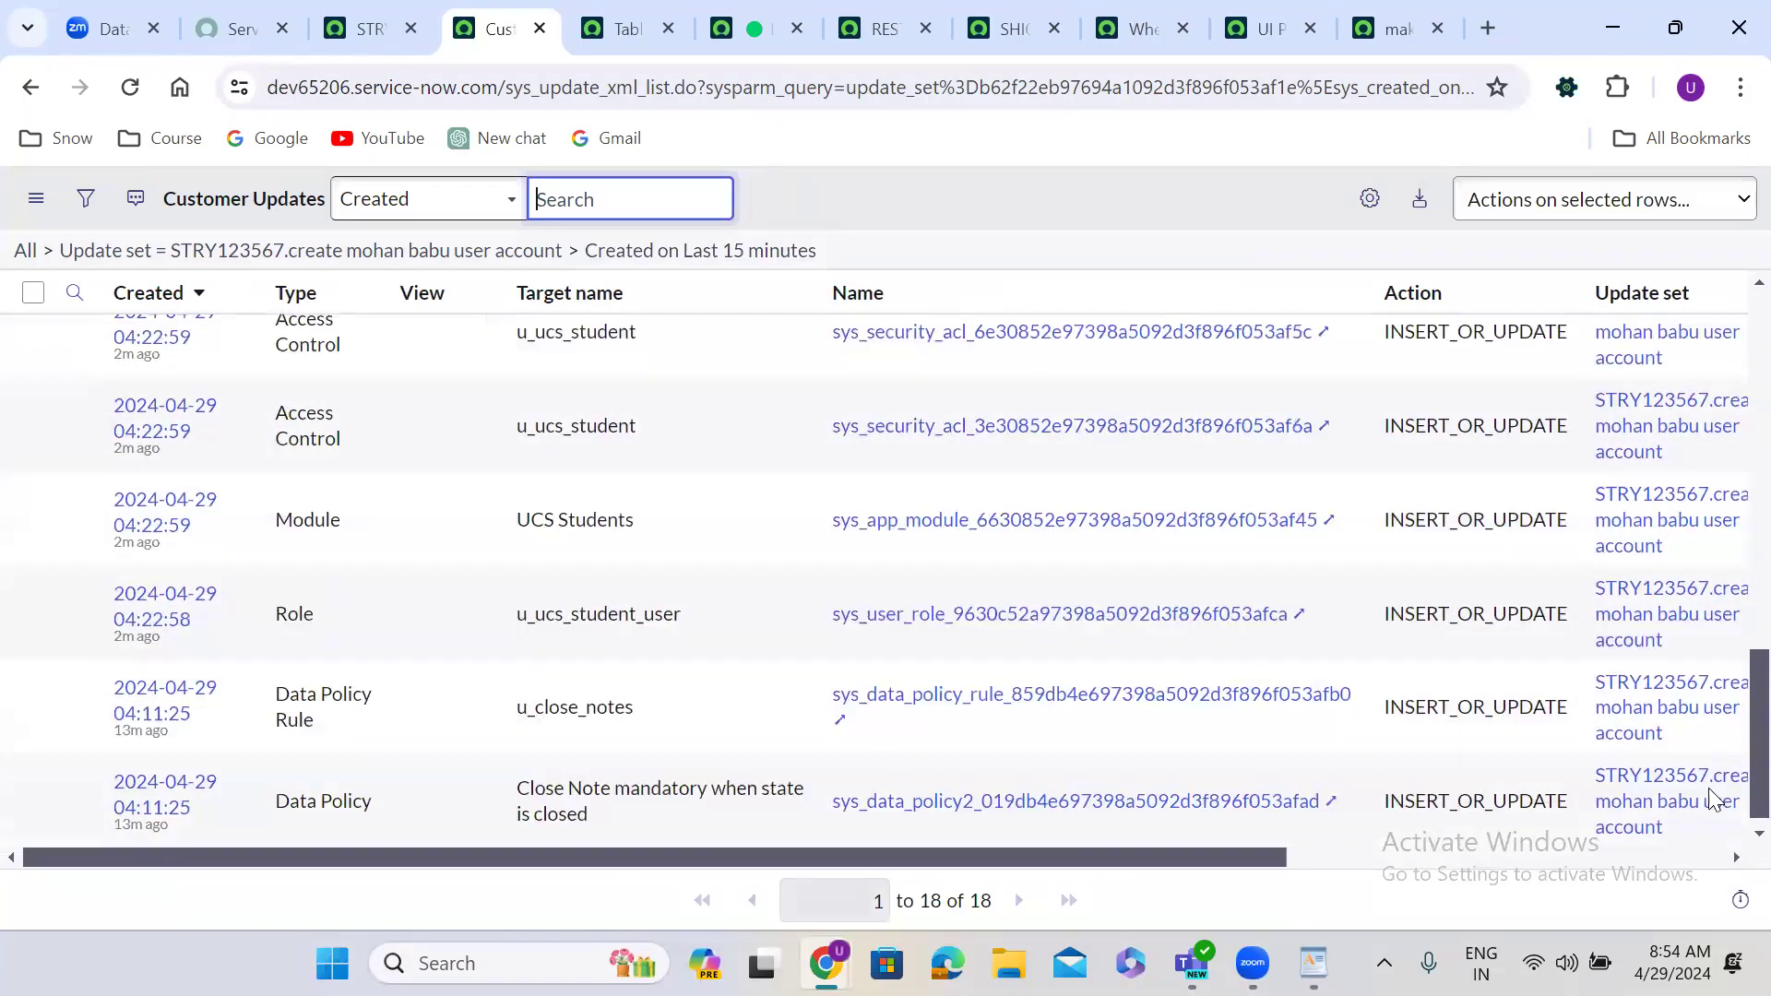
right_click(342, 688)
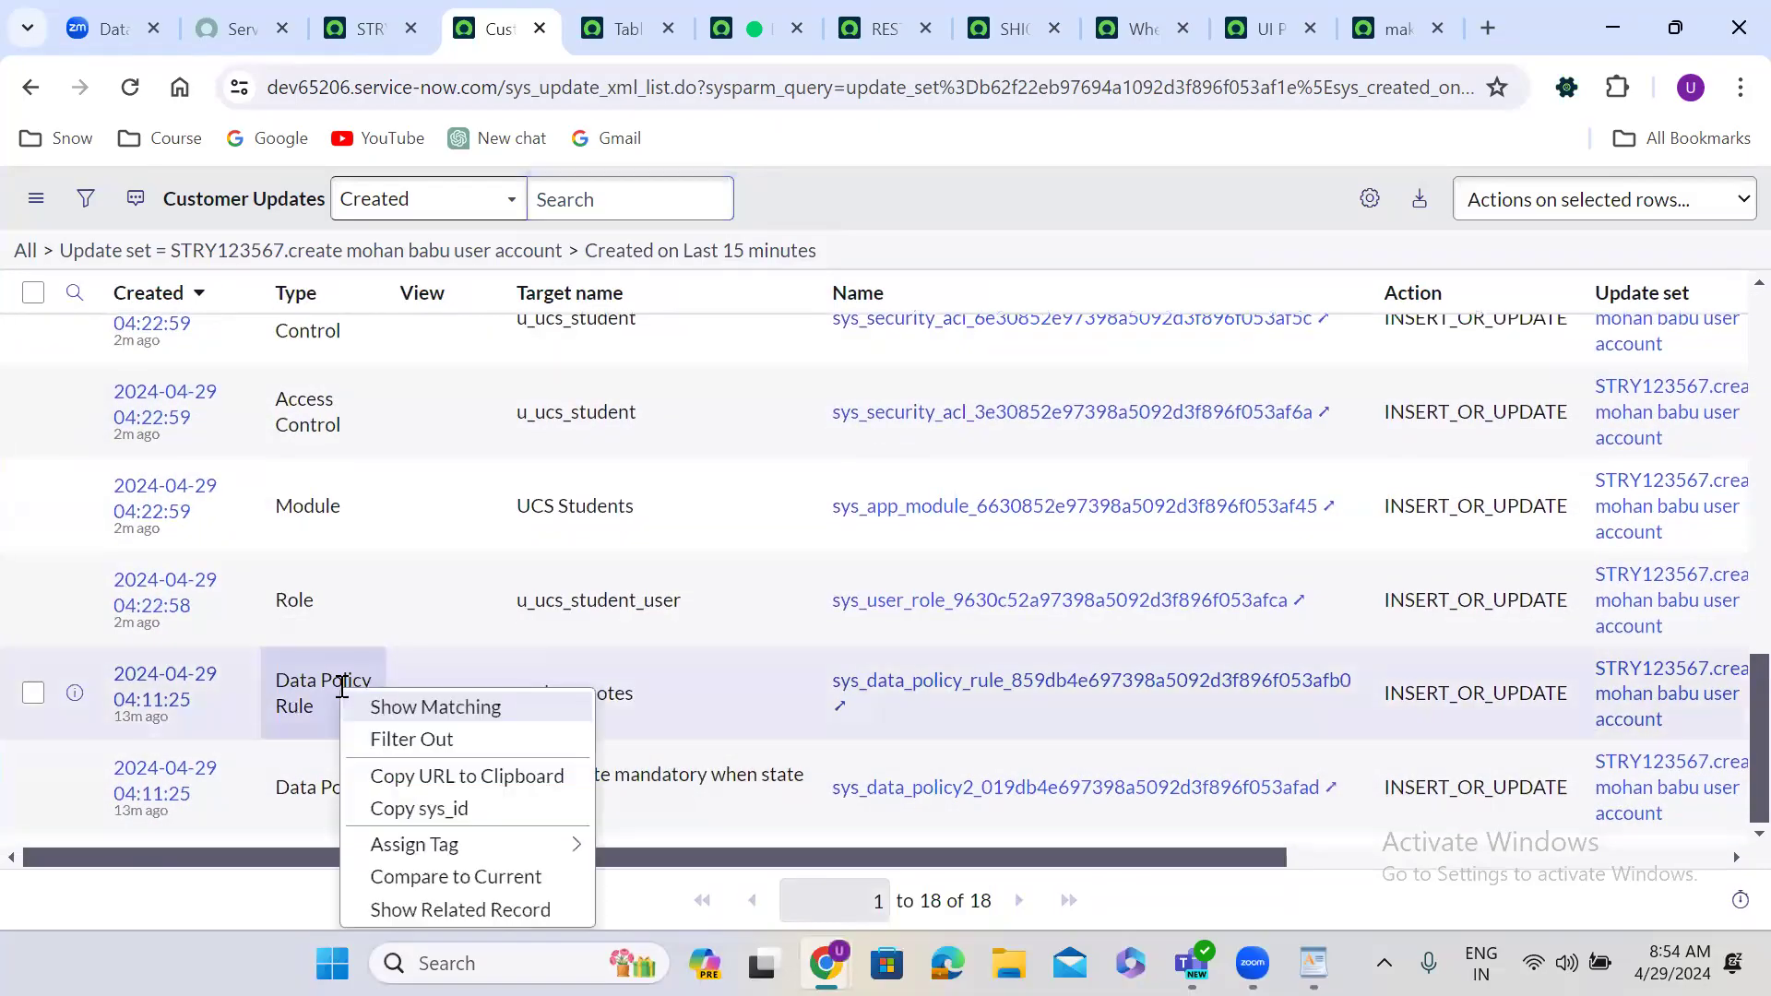
left_click(423, 741)
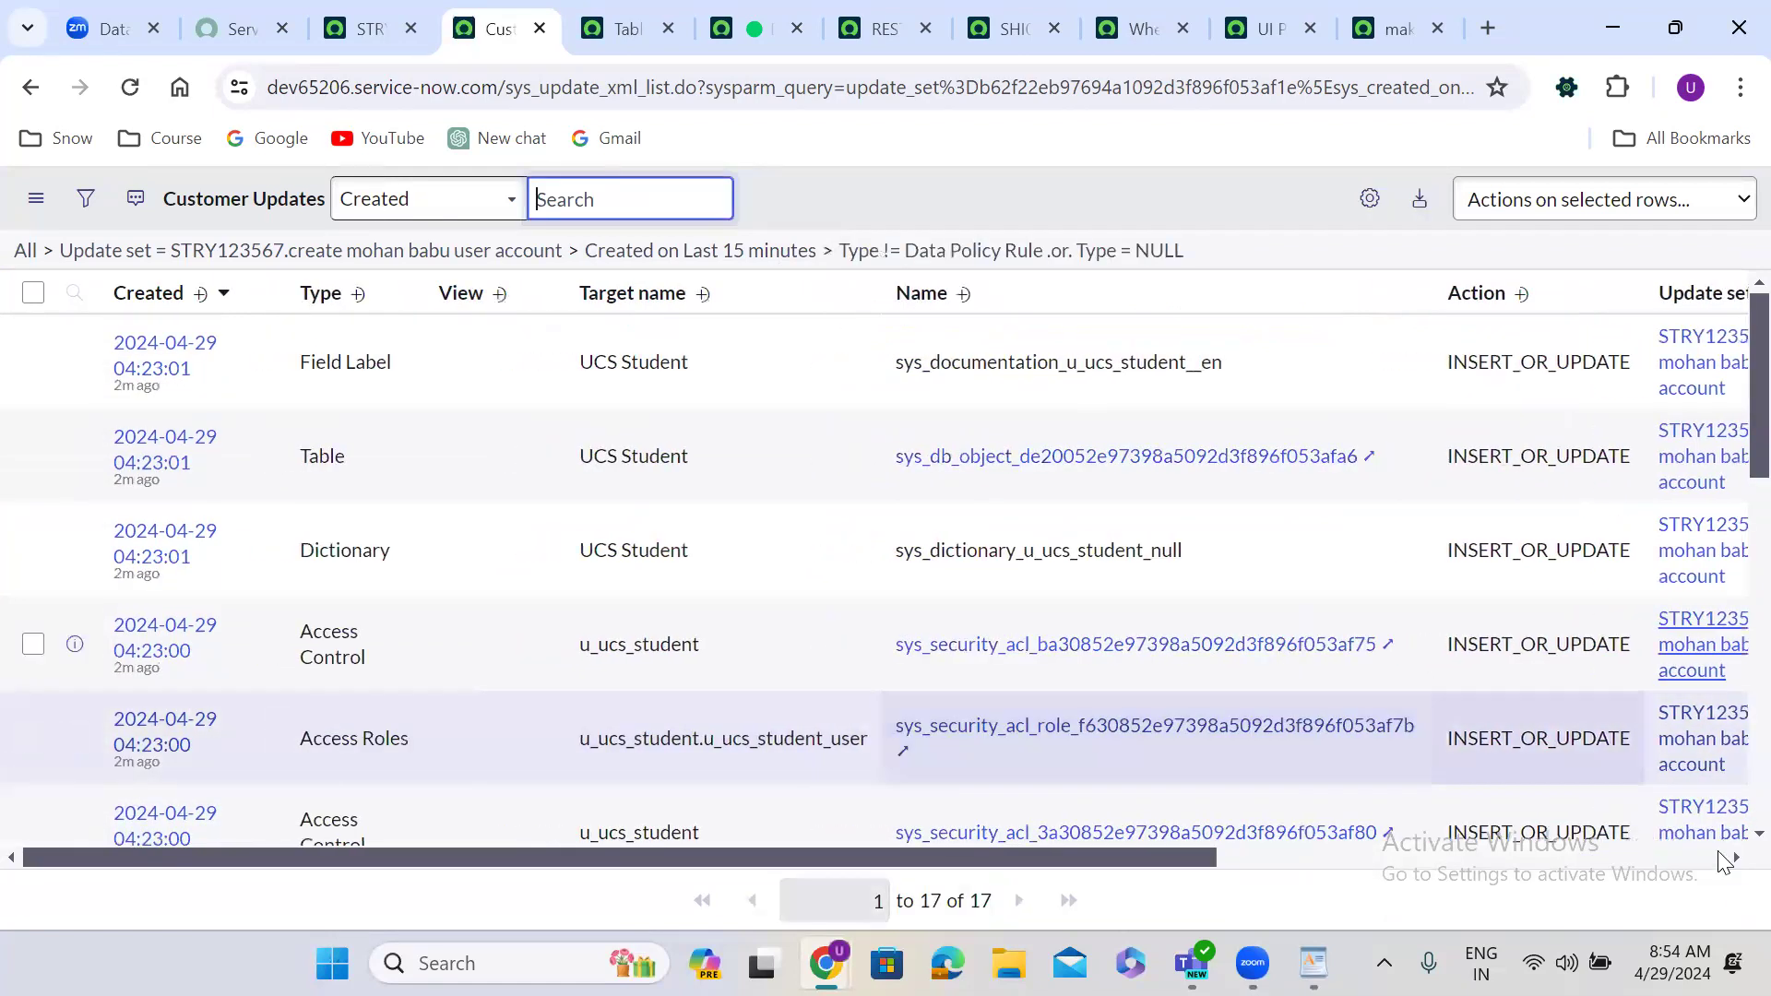
Step: Filter out entries of type Data Policy from the Customer Updates list
scroll(517, 831, "down", 10)
right_click(371, 803)
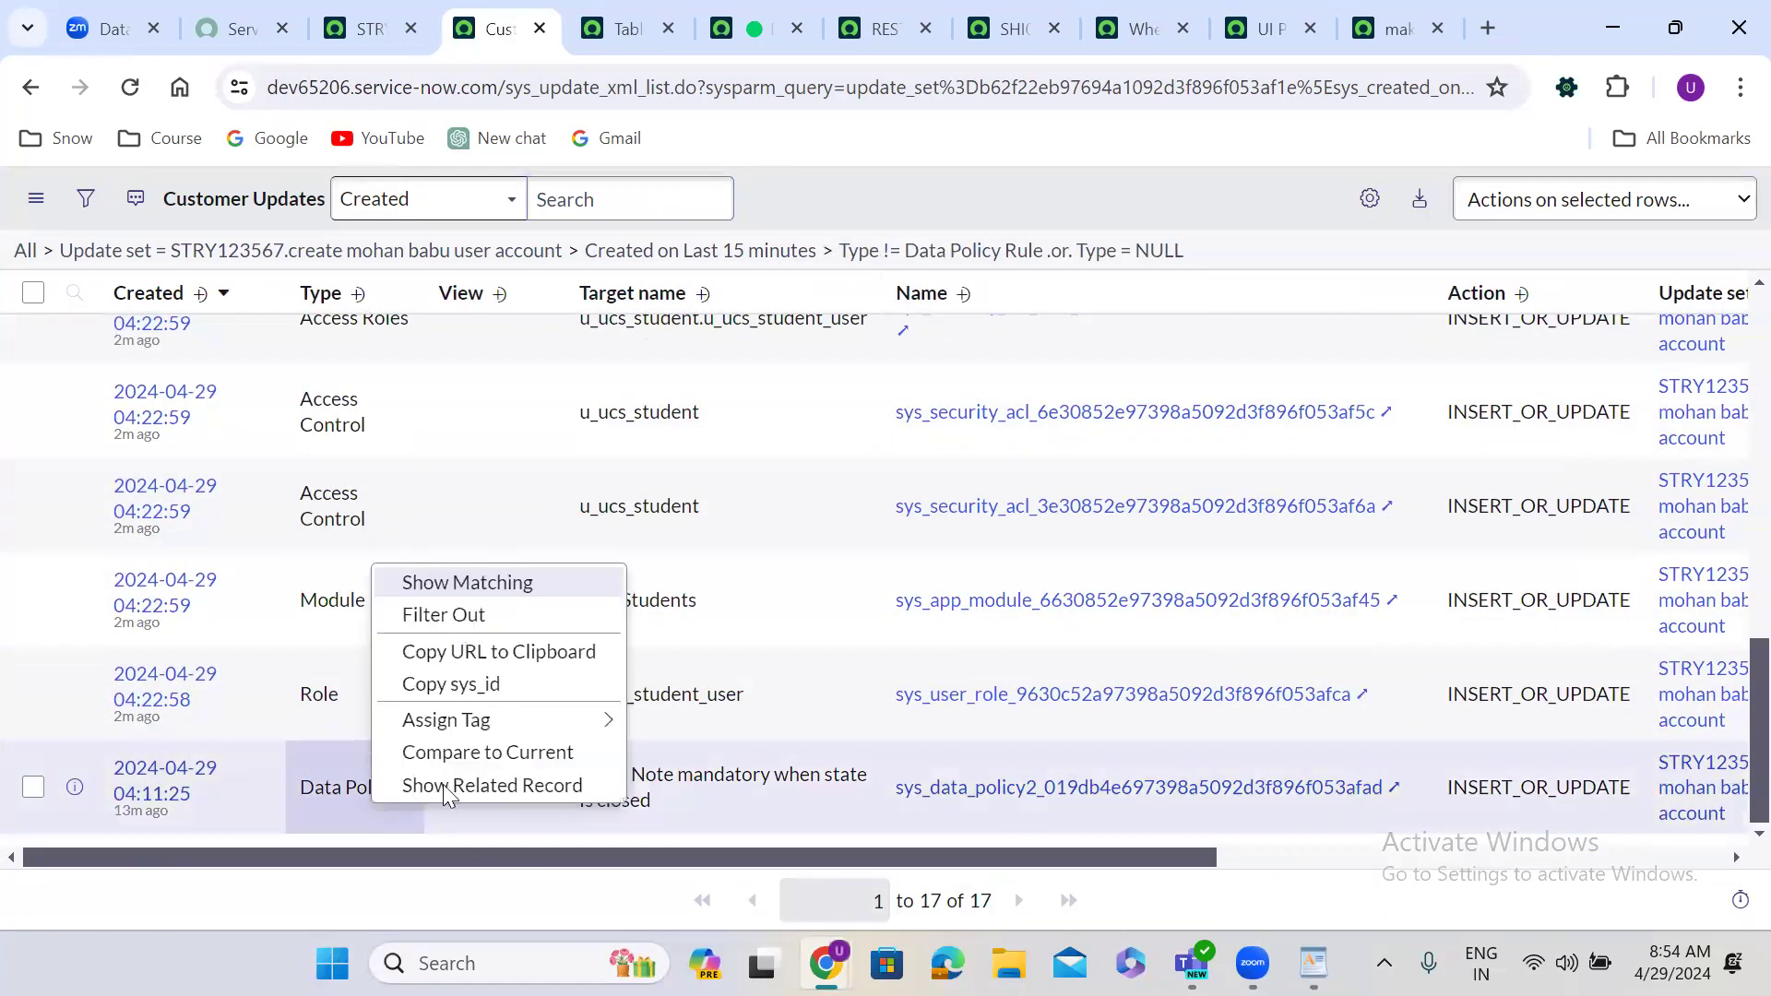
left_click(447, 617)
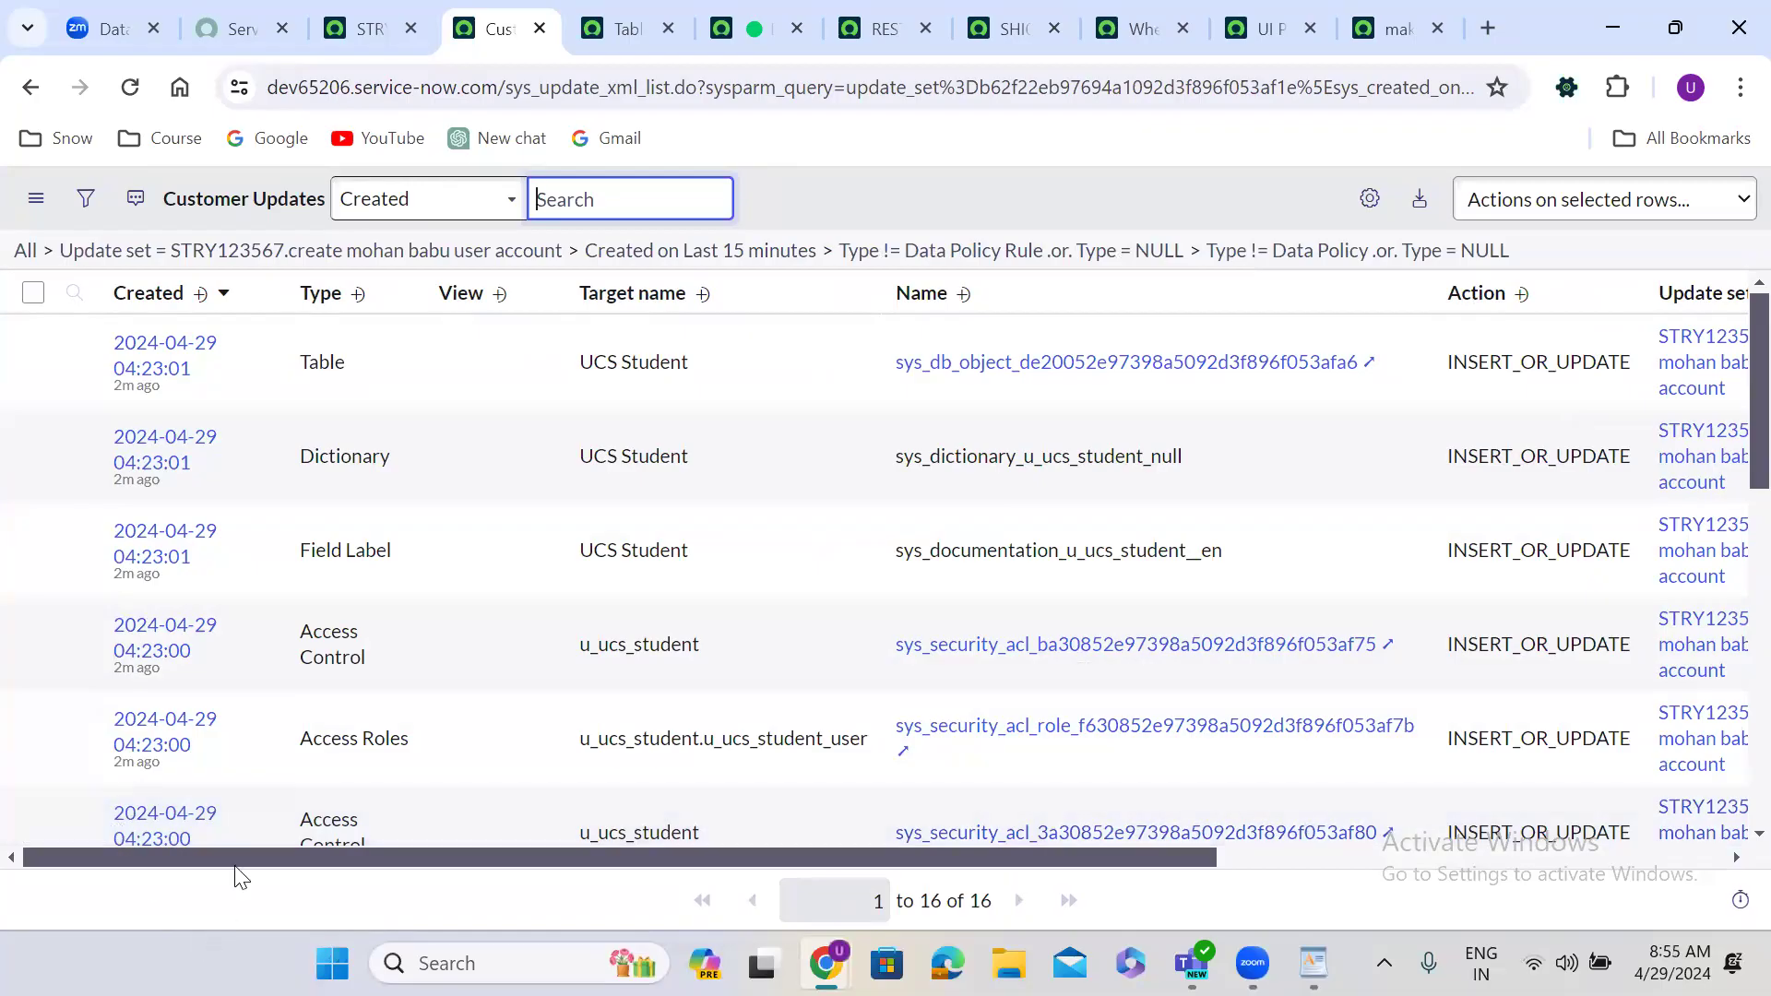
left_click_drag(205, 857, 768, 923)
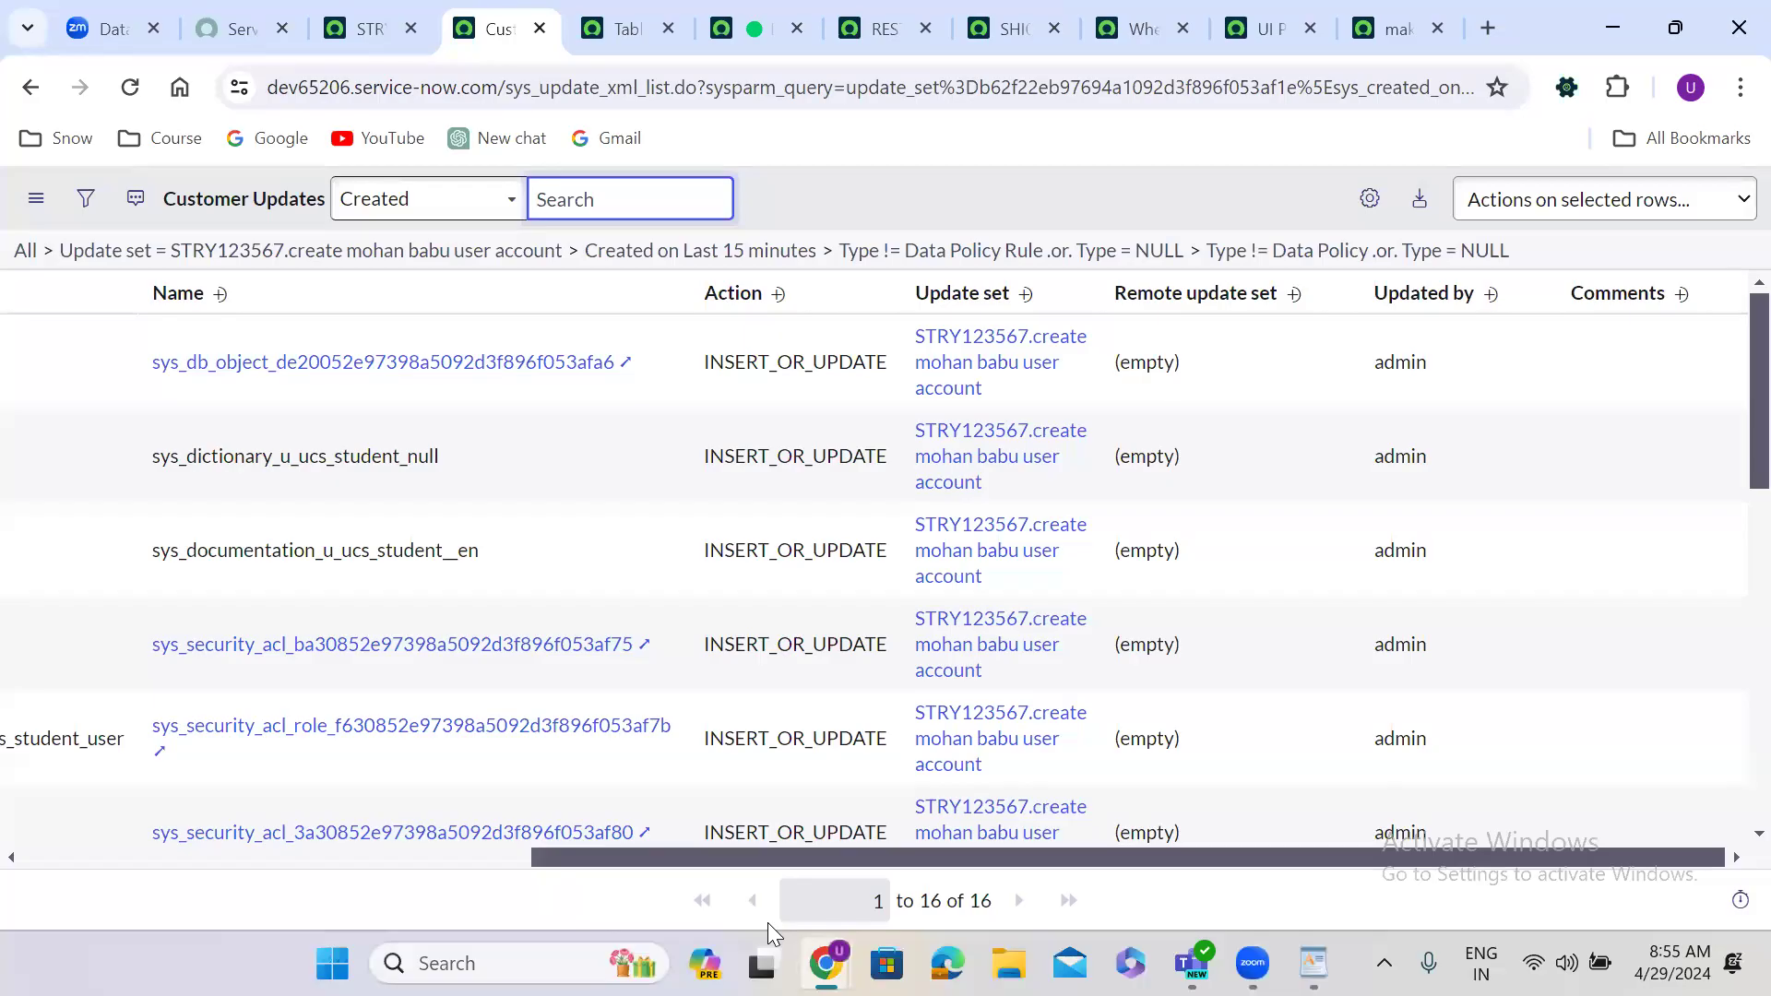
Step: Switch the current update set to Default [Global] from the update set record's browser tab
left_click(367, 35)
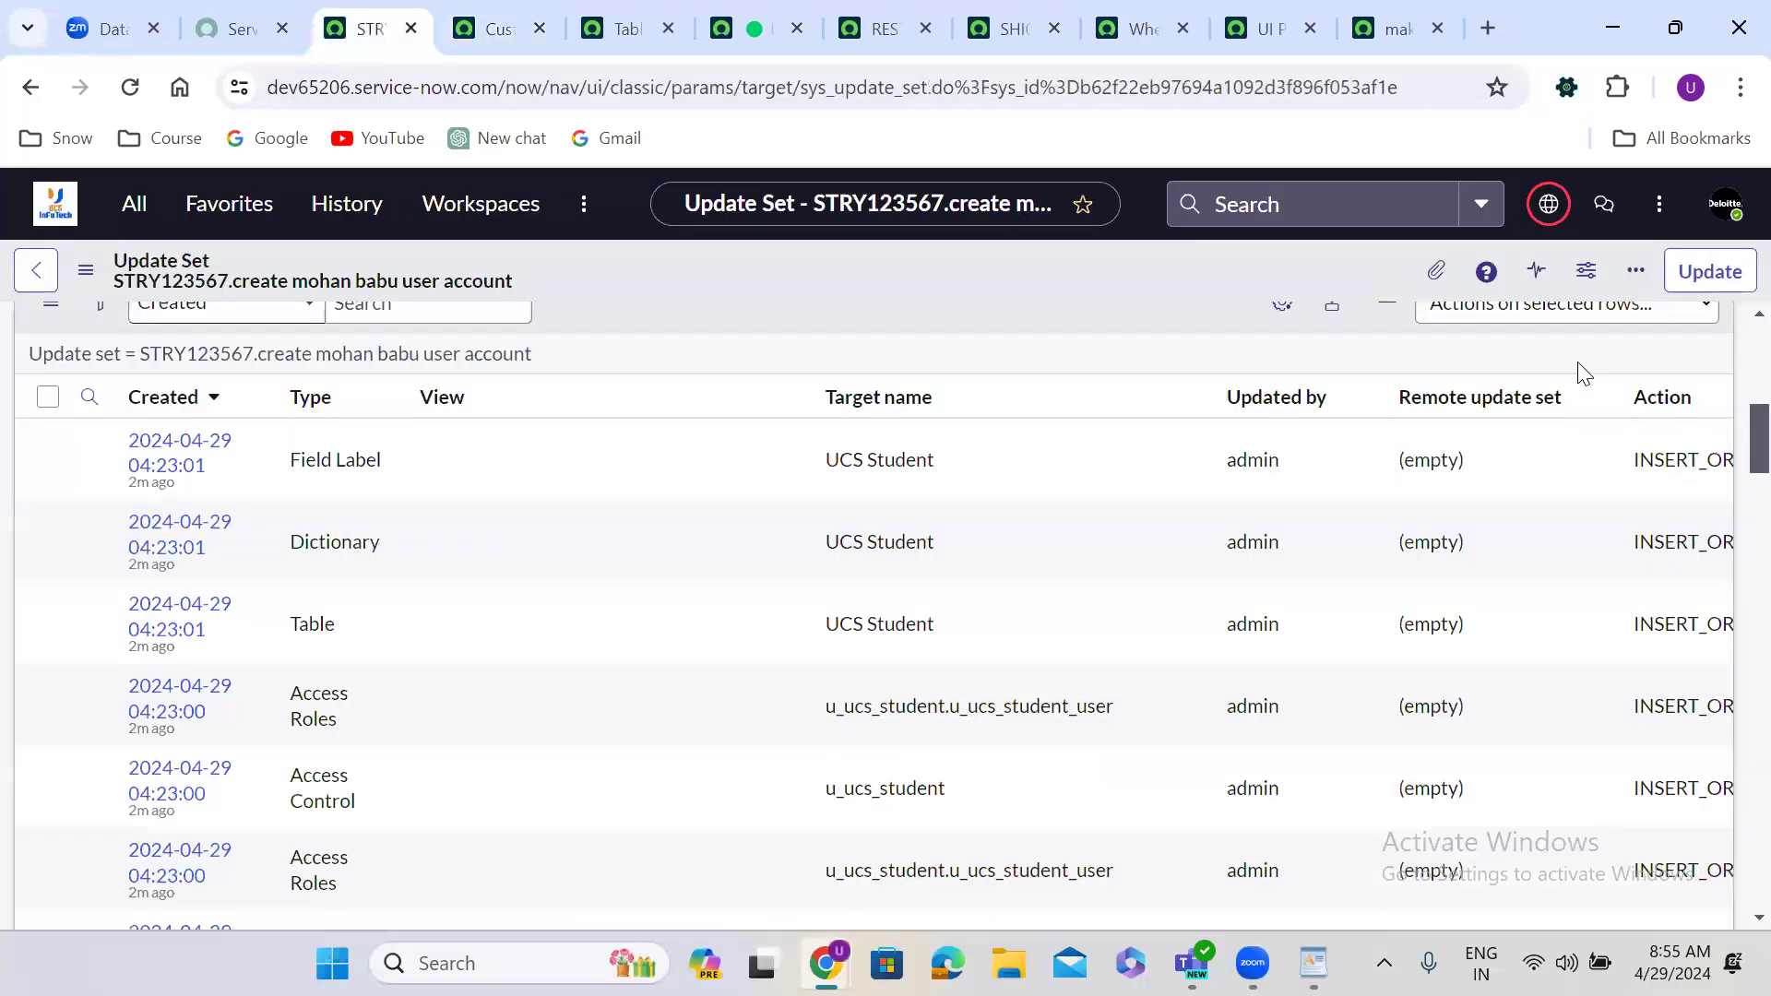
left_click(1549, 204)
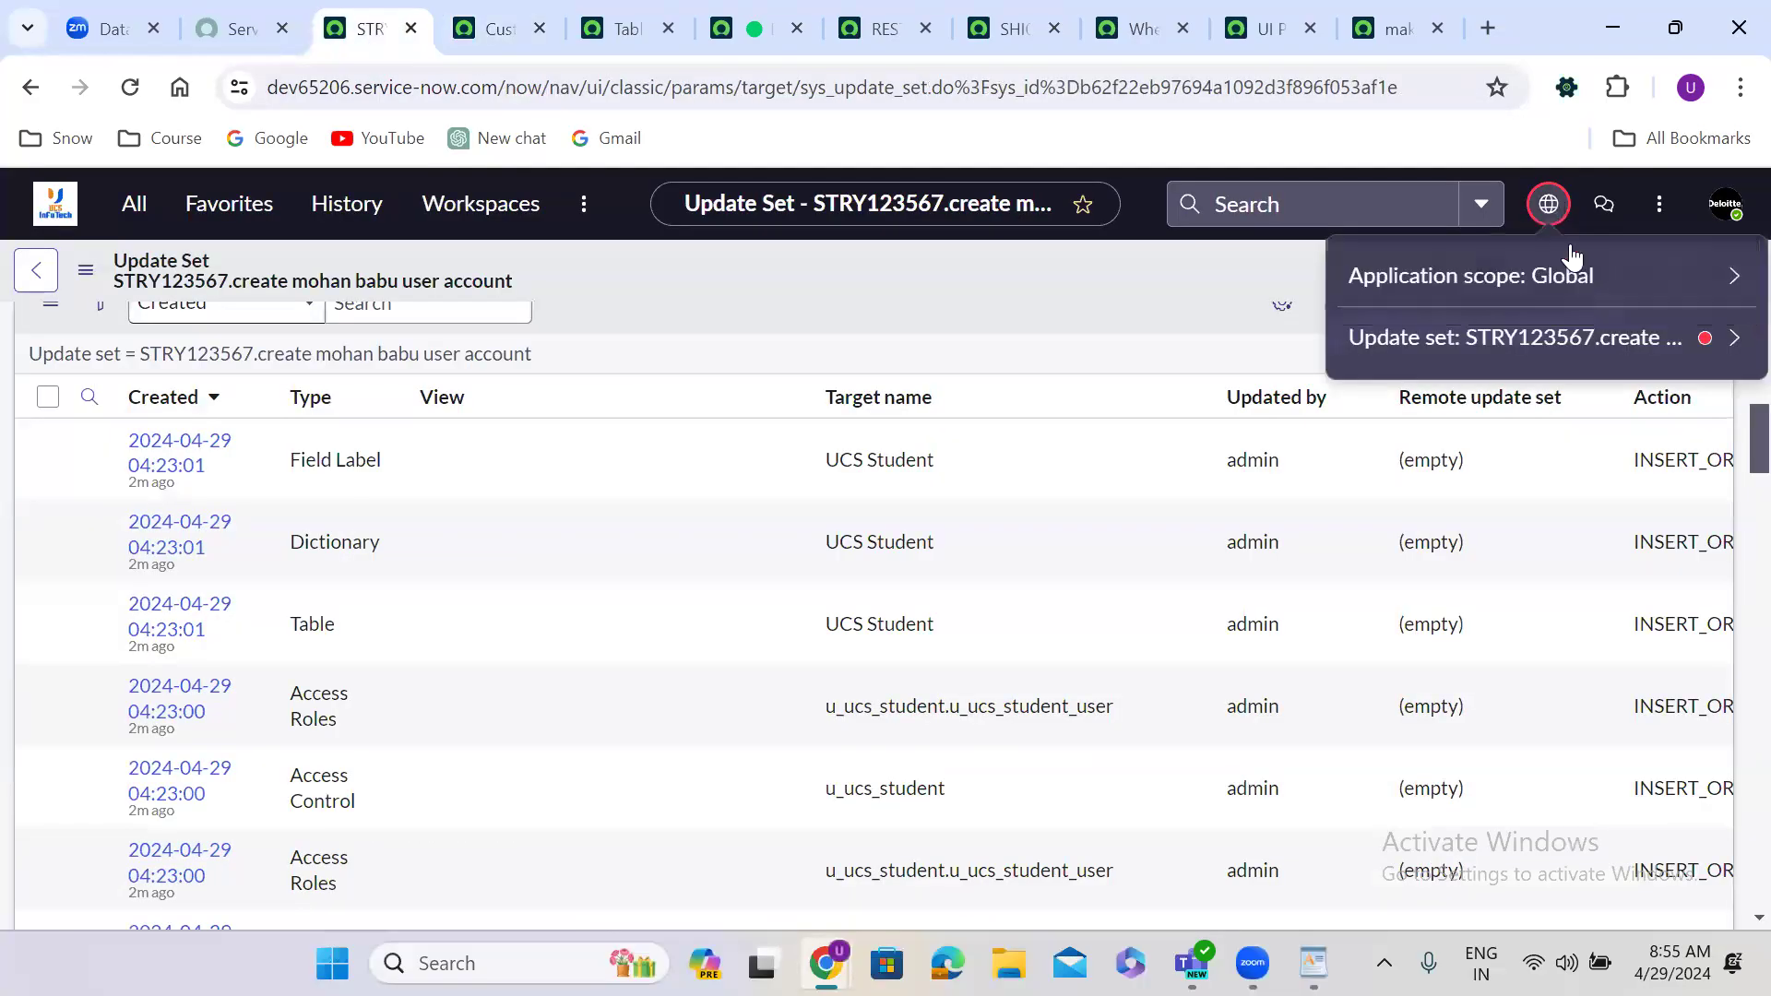
left_click(1600, 340)
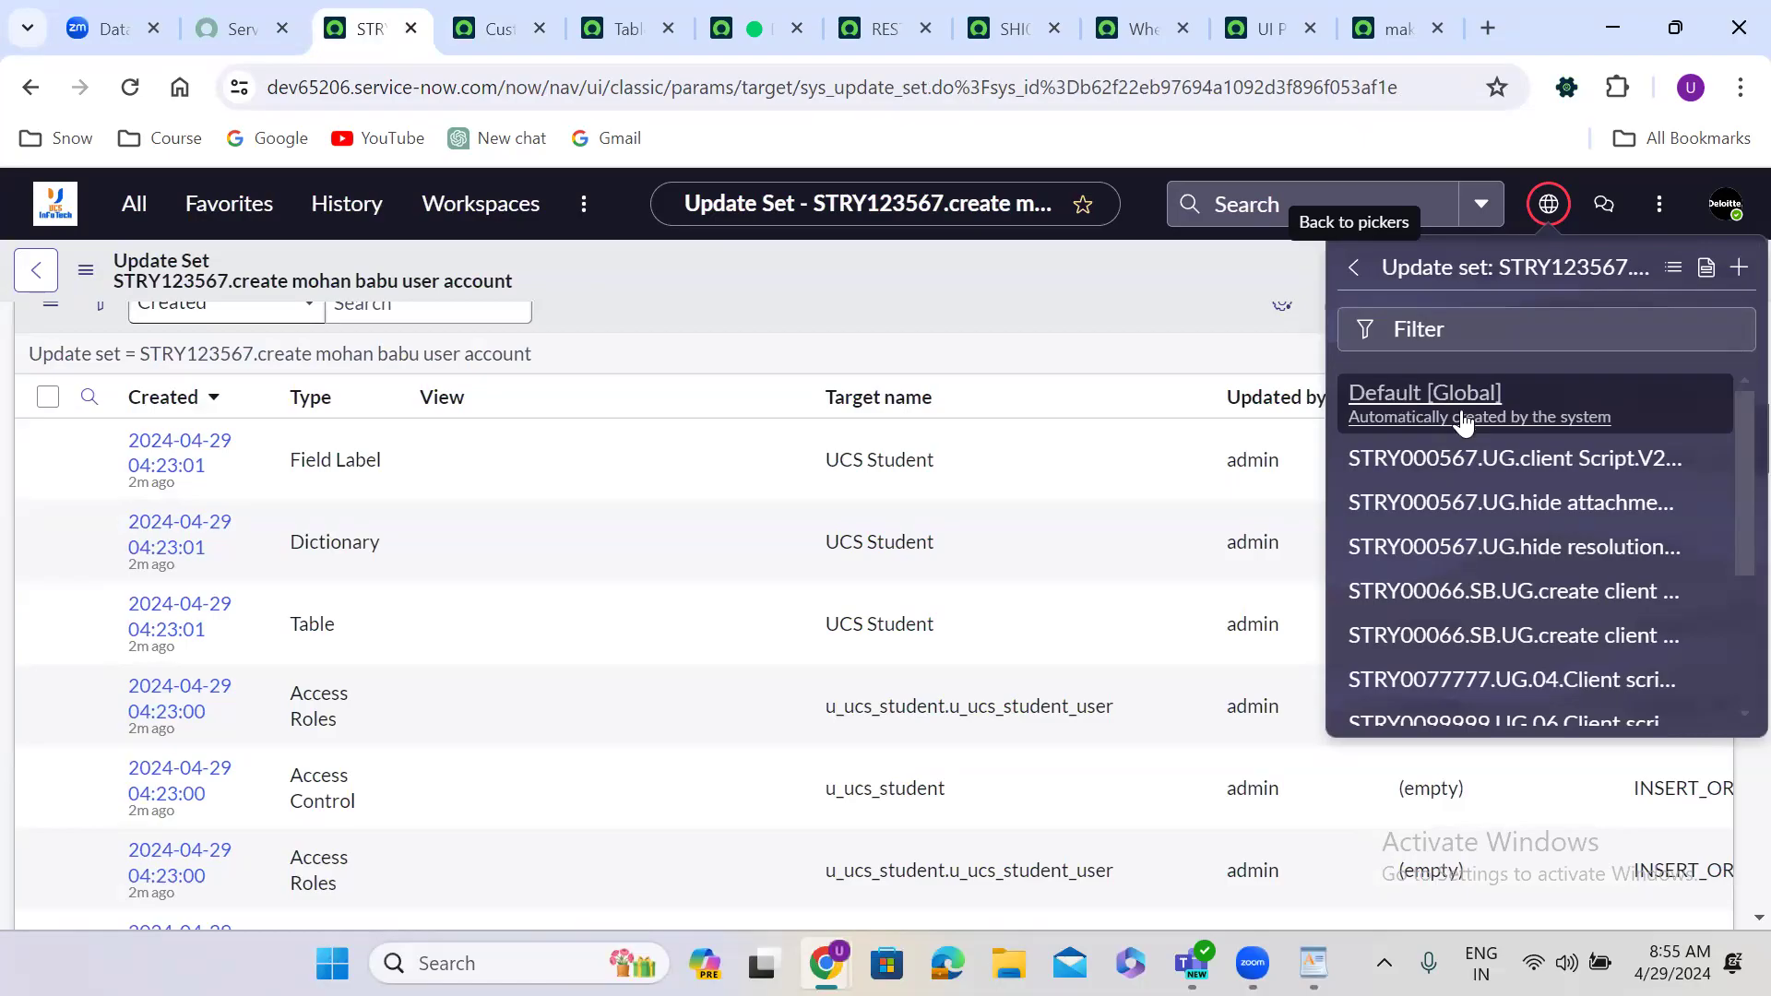
left_click(1403, 406)
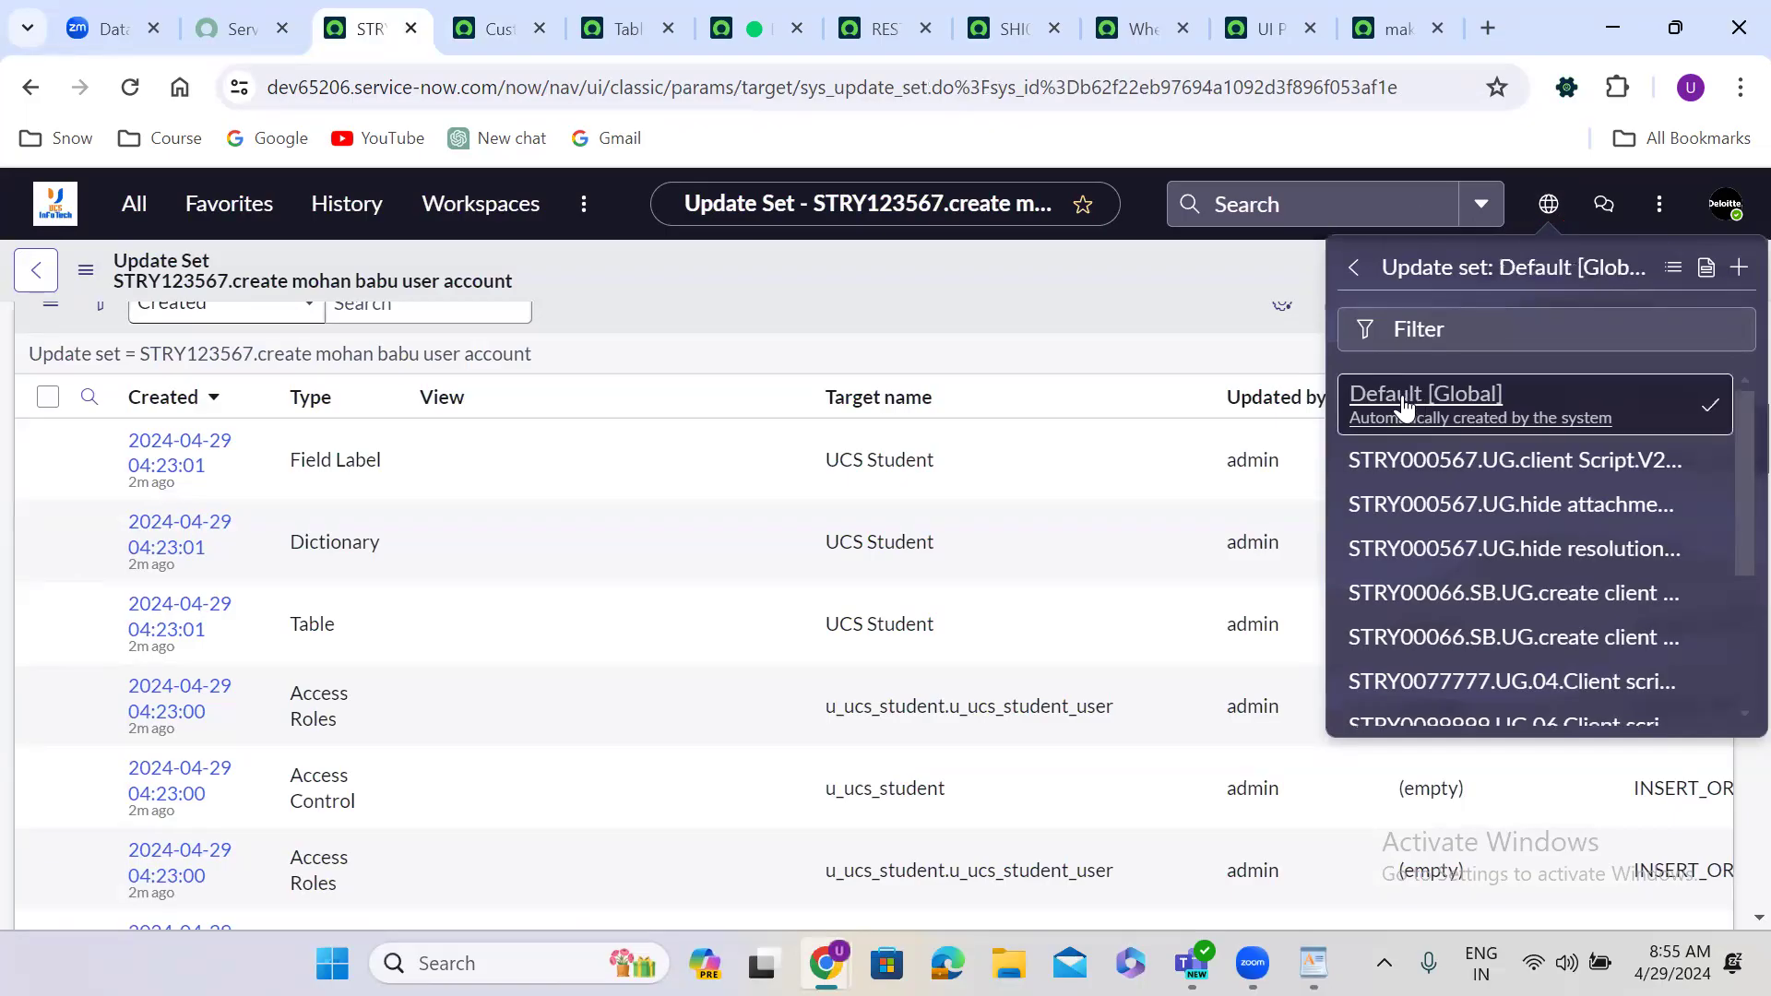
Step: Open the Default update set's record and review its Customer Updates
left_click(1706, 268)
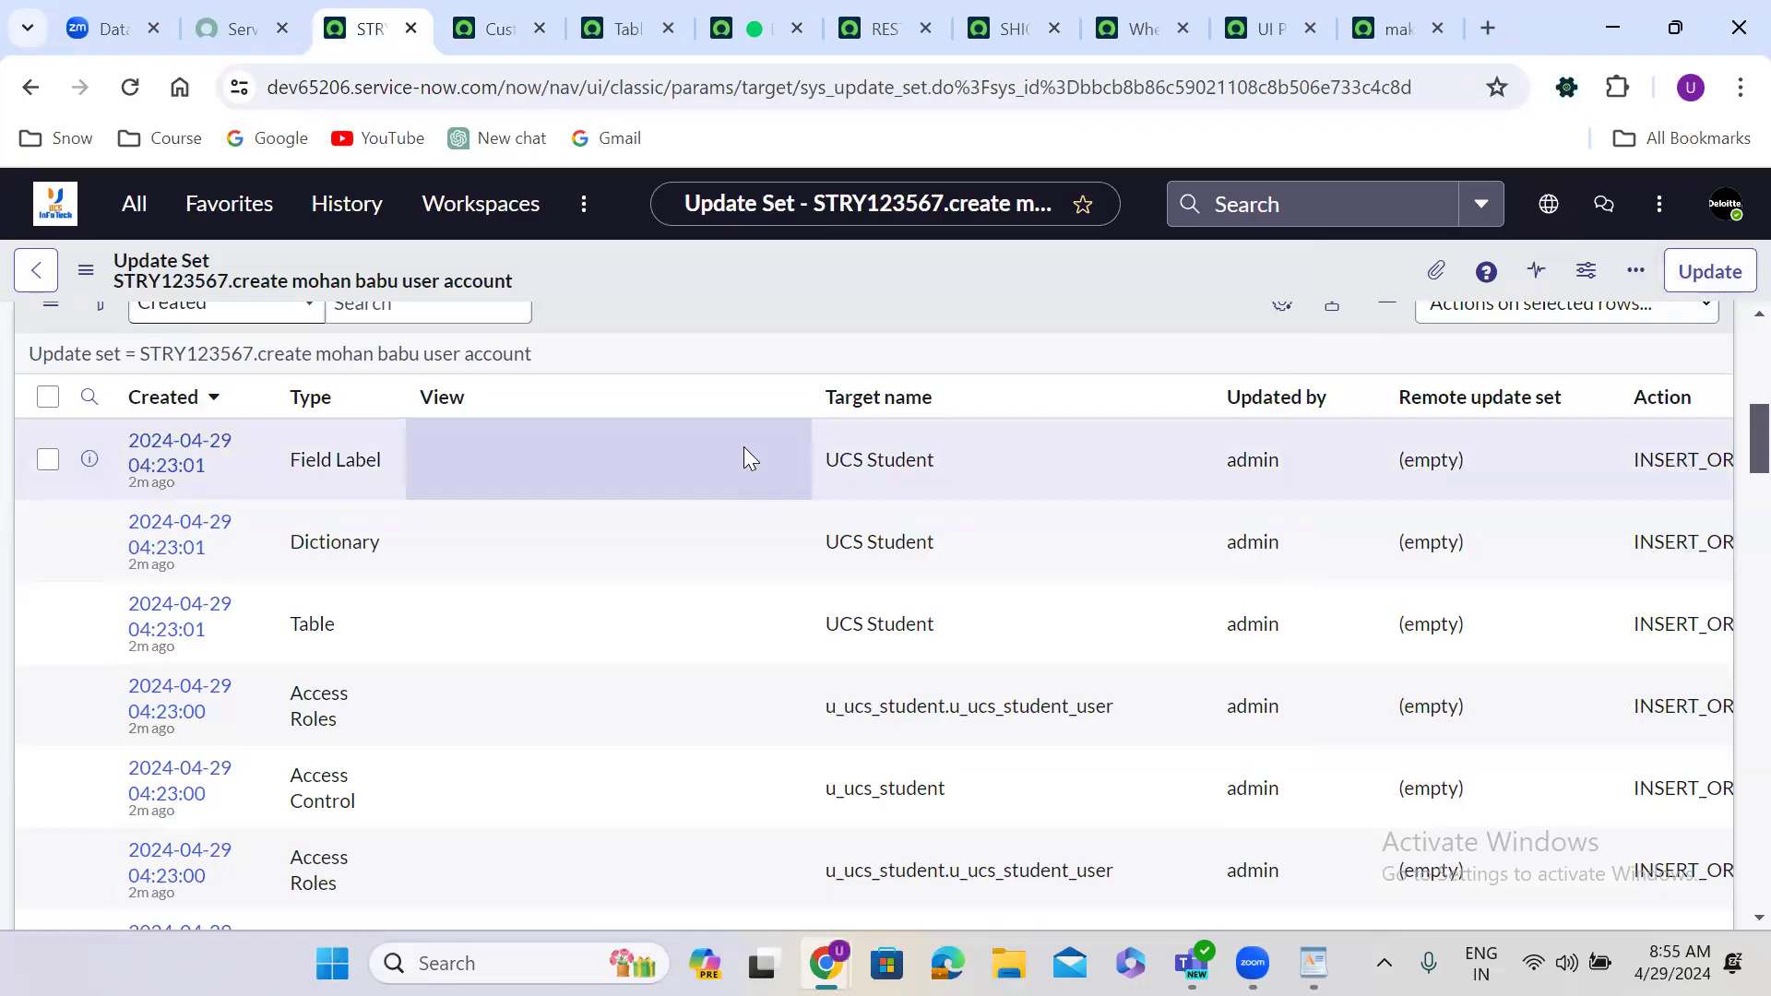
left_click(729, 521)
scroll(729, 522, "down", 1)
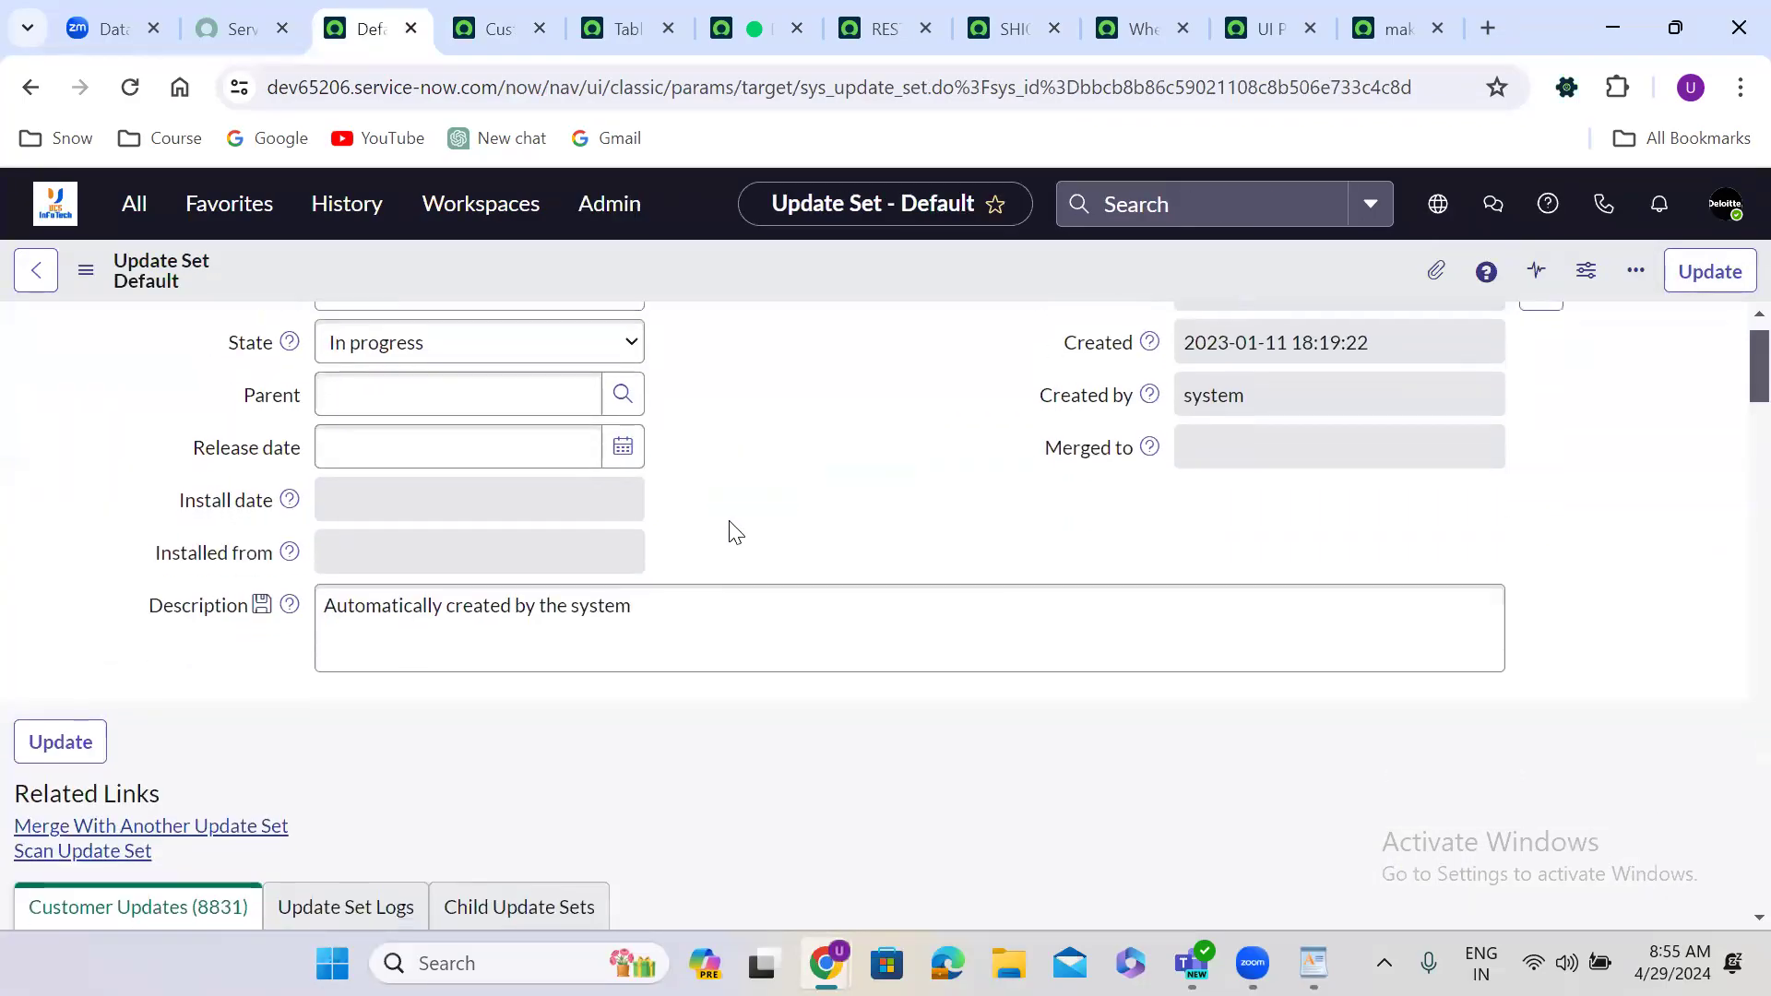
scroll(735, 533, "down", 6)
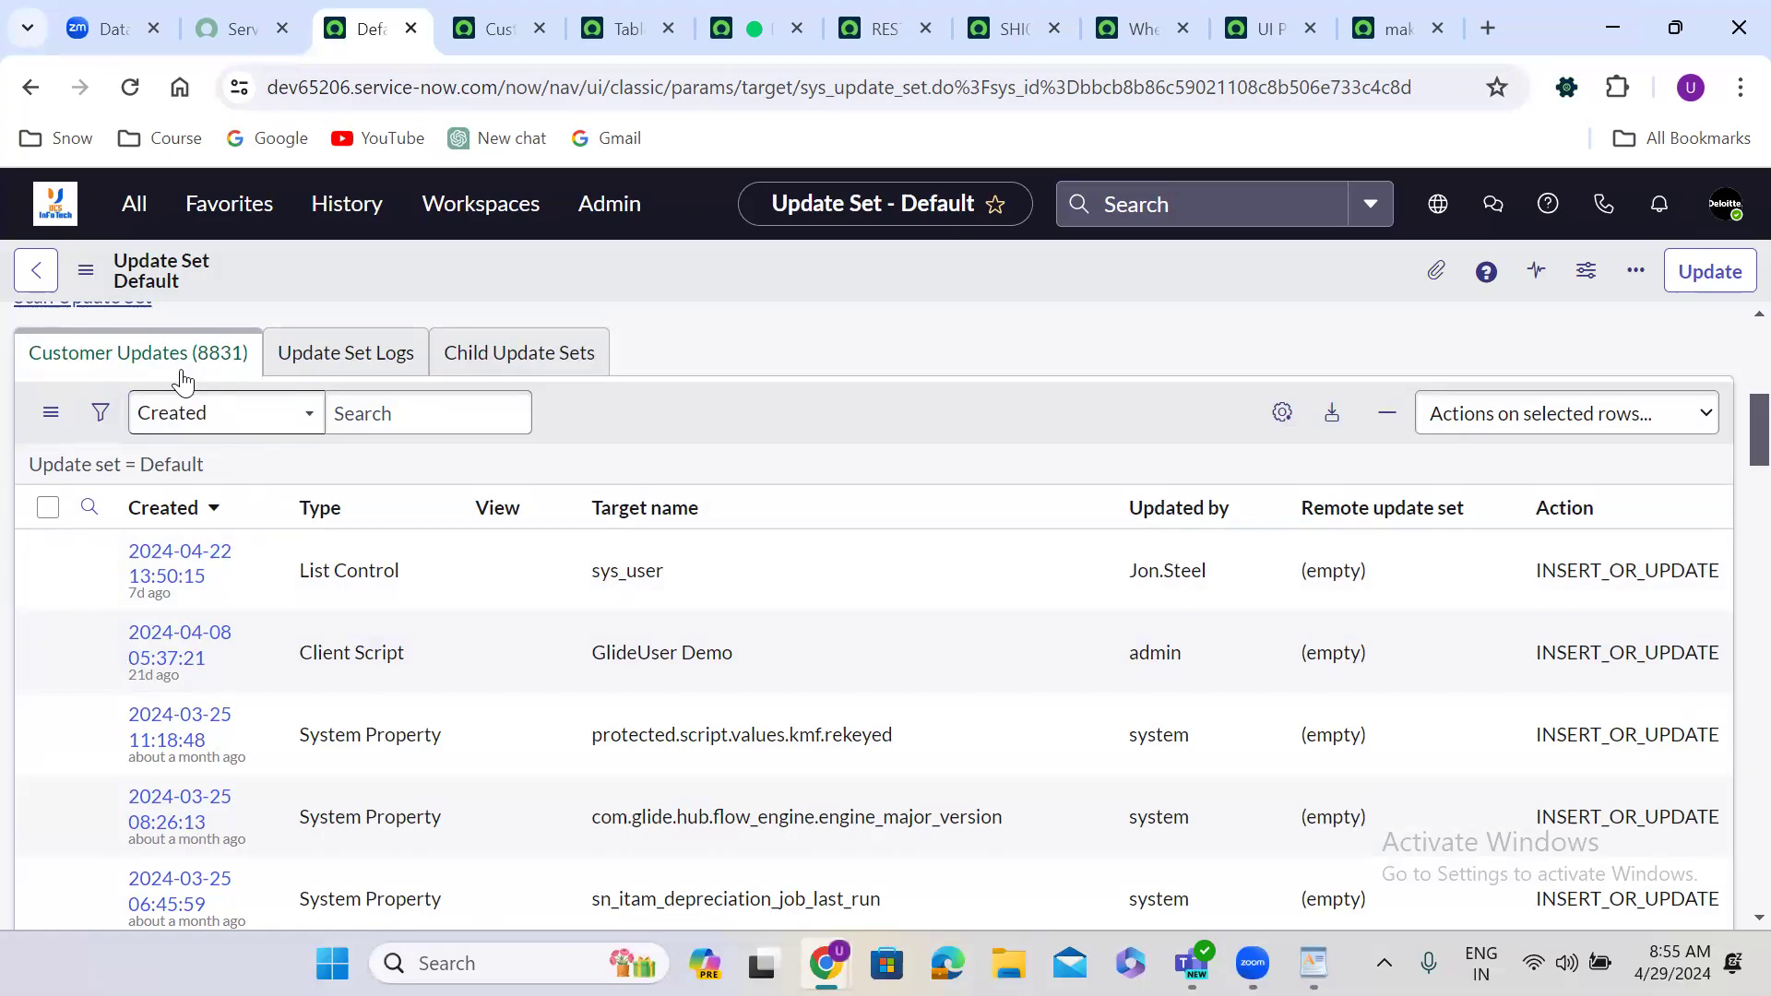
Step: Return to the filtered Customer Updates list and select the Update set cells of the first four entries together
left_click(604, 38)
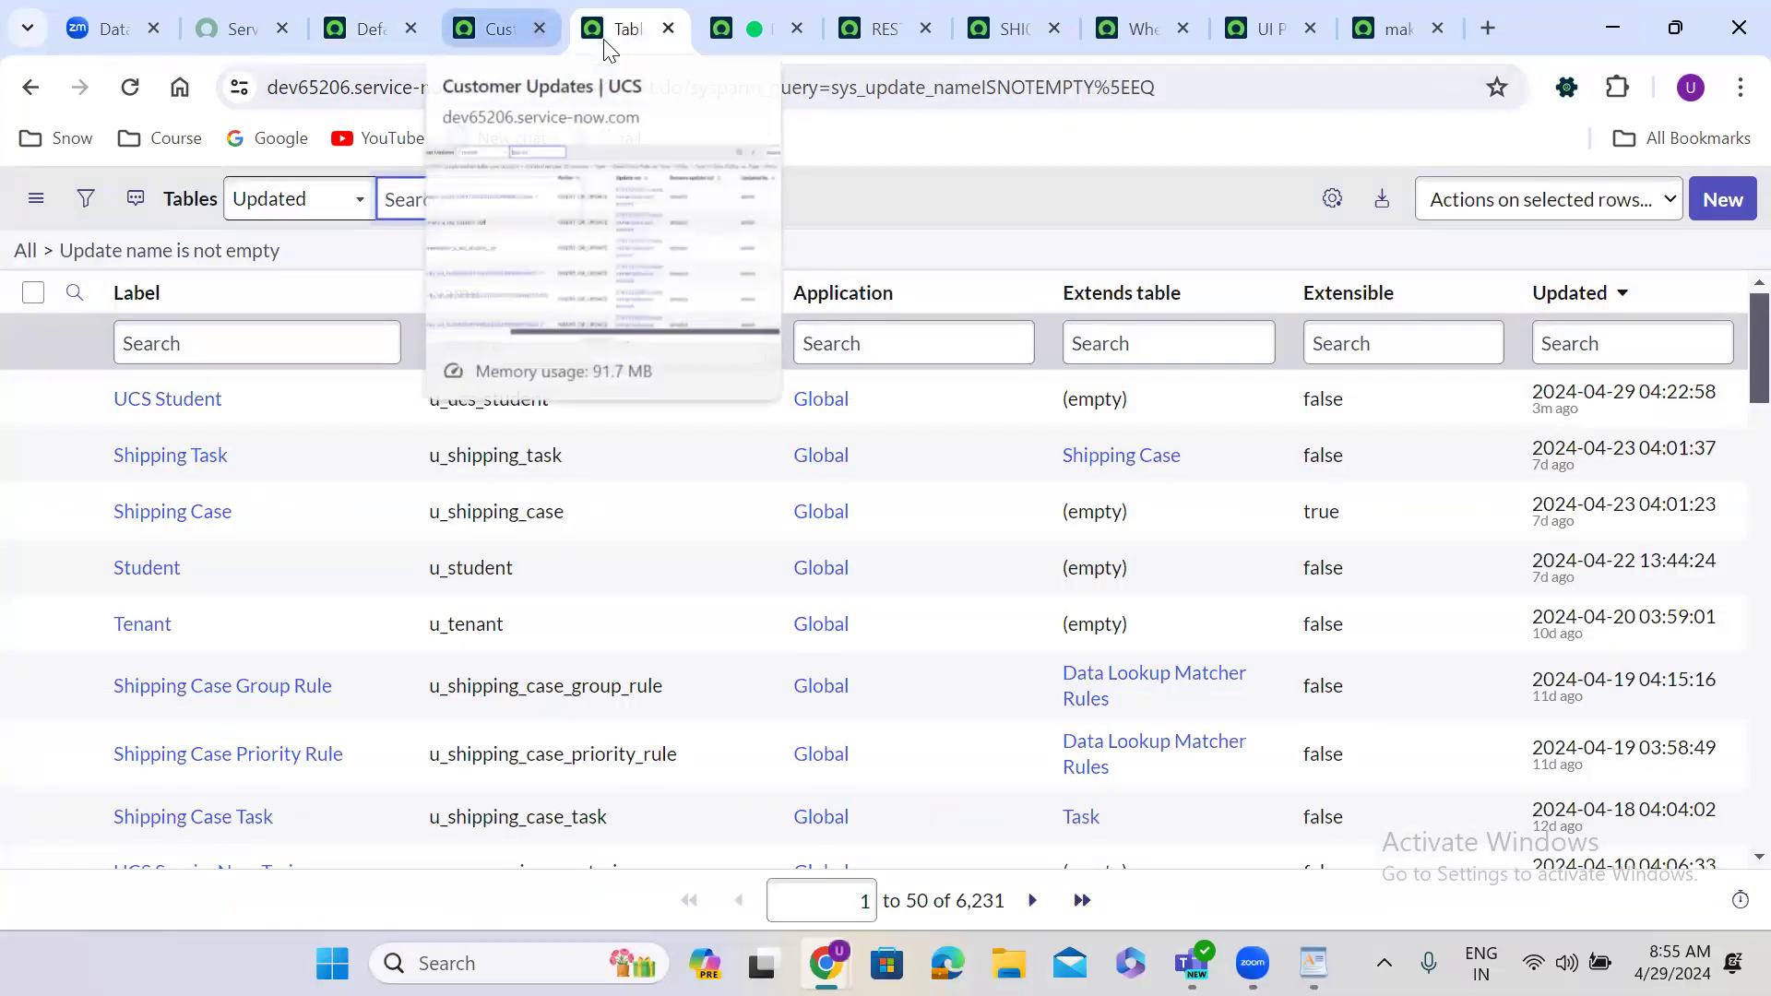
left_click(493, 29)
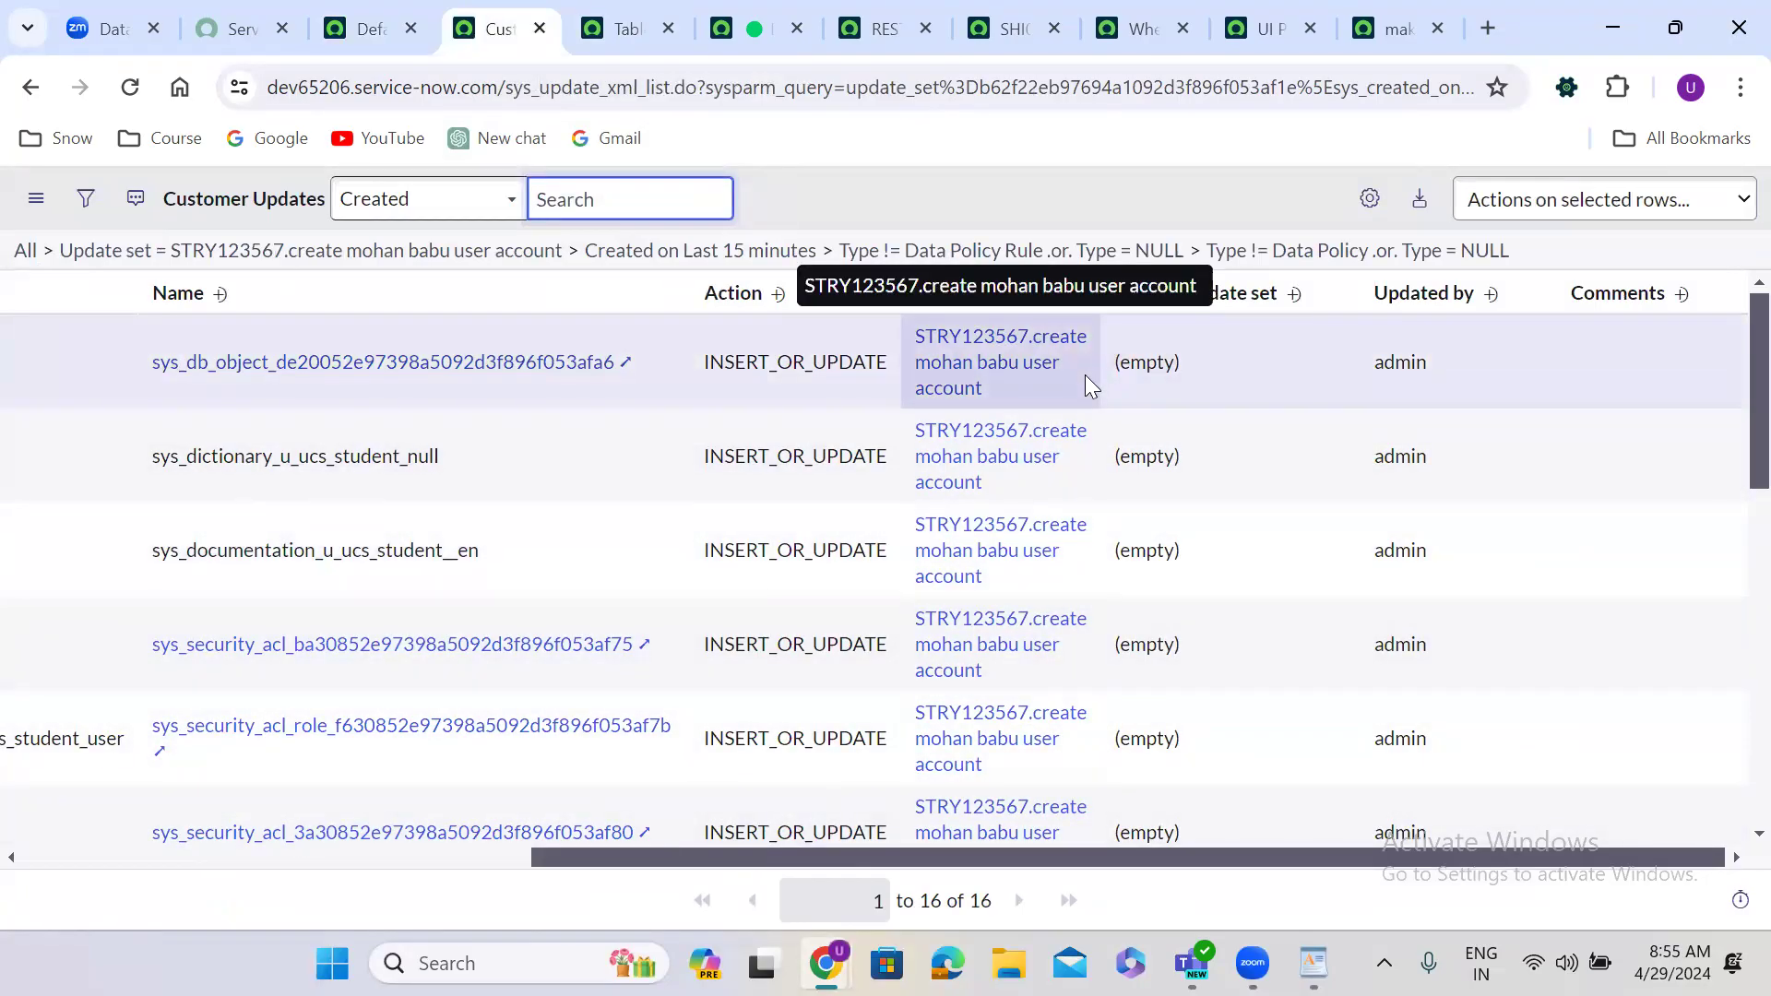
left_click(1085, 375)
left_click(1085, 477)
left_click(1084, 566)
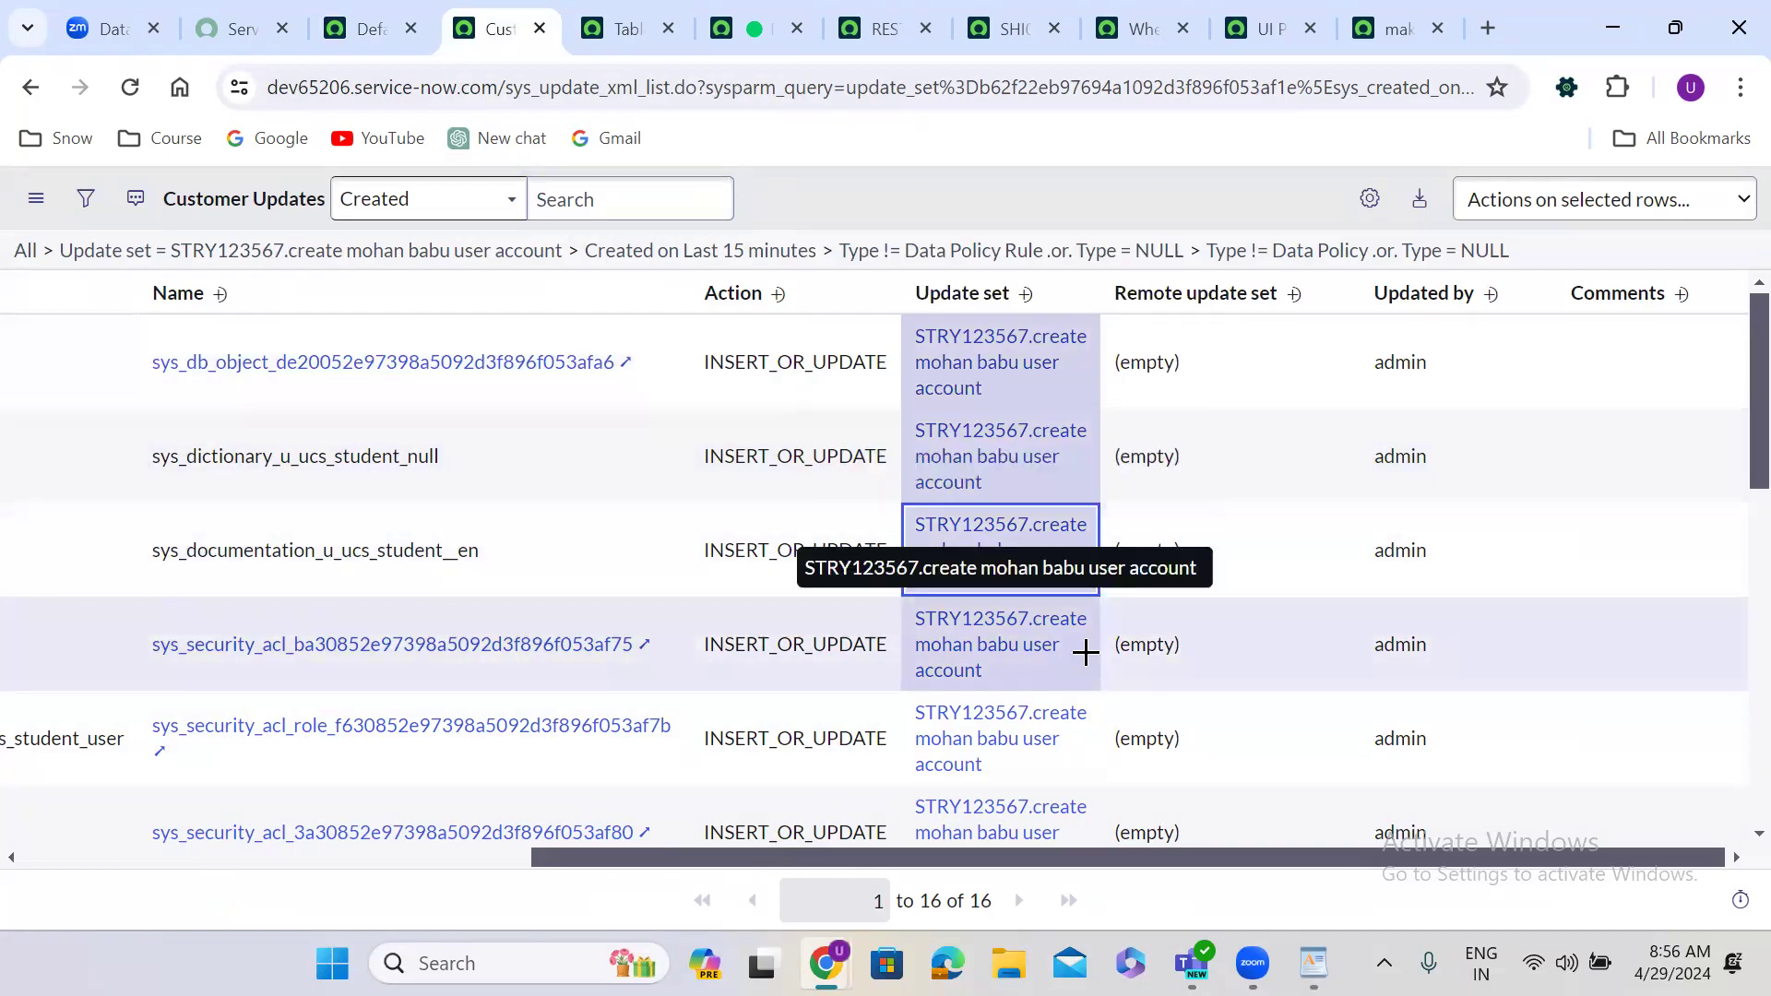
left_click(1087, 648)
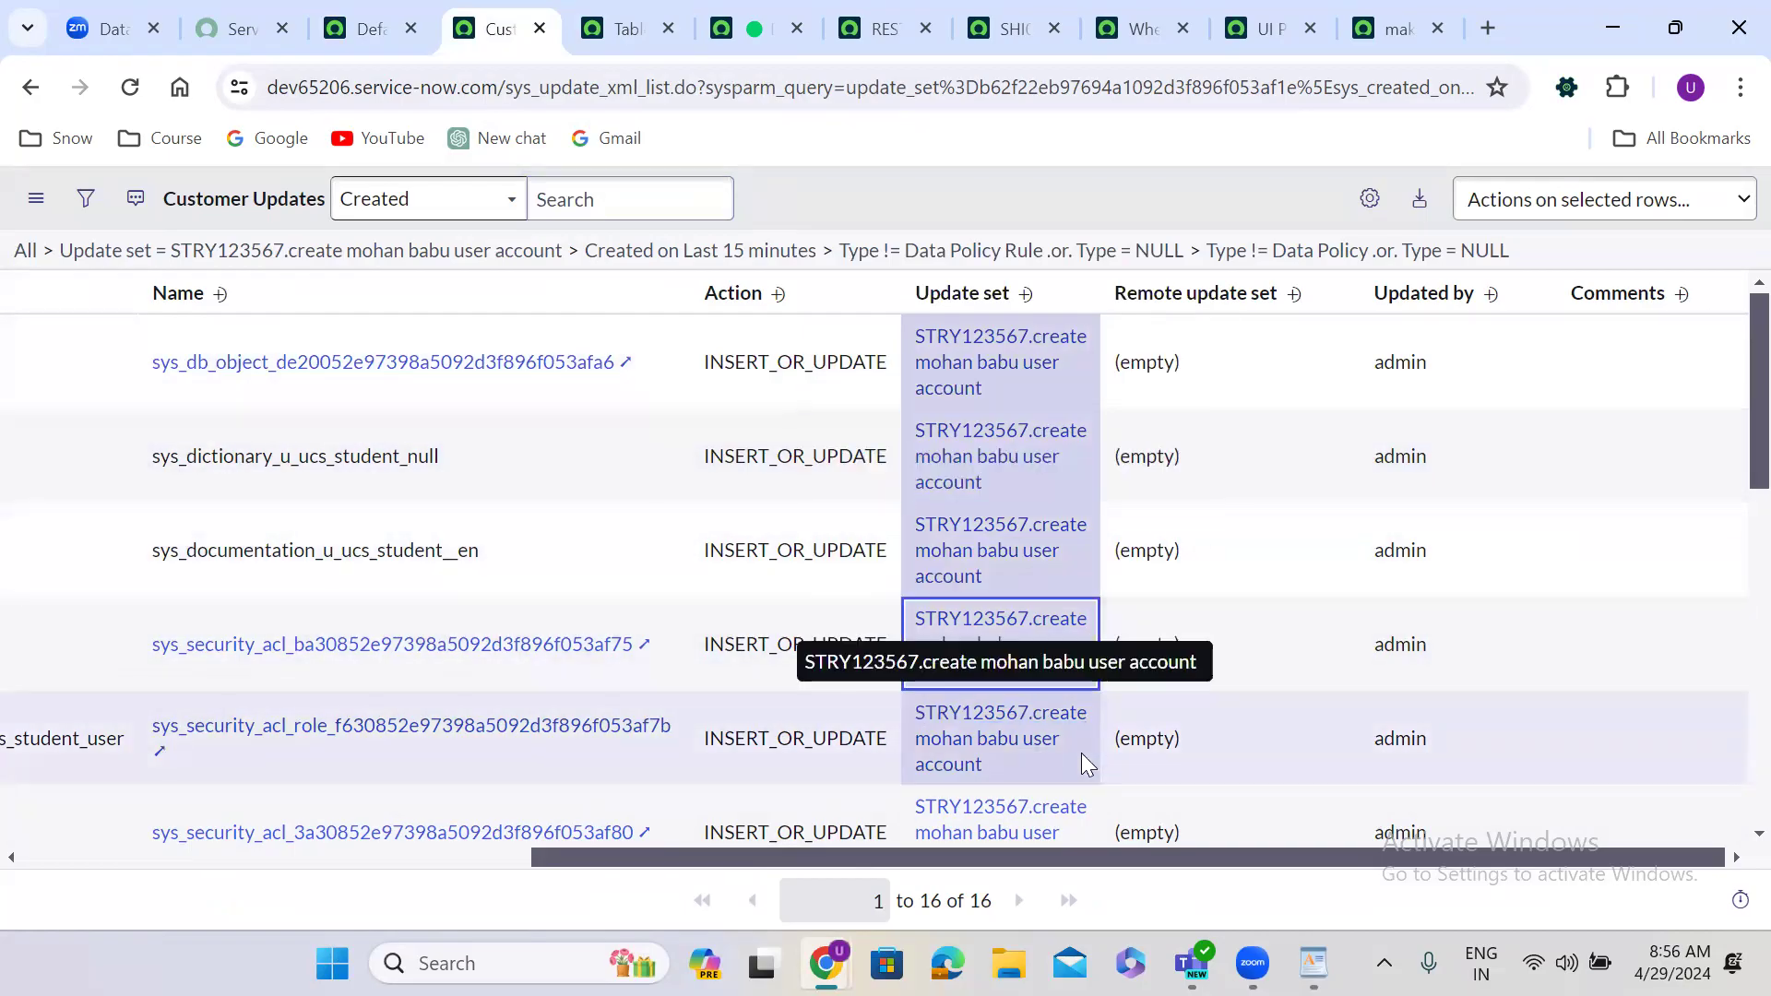